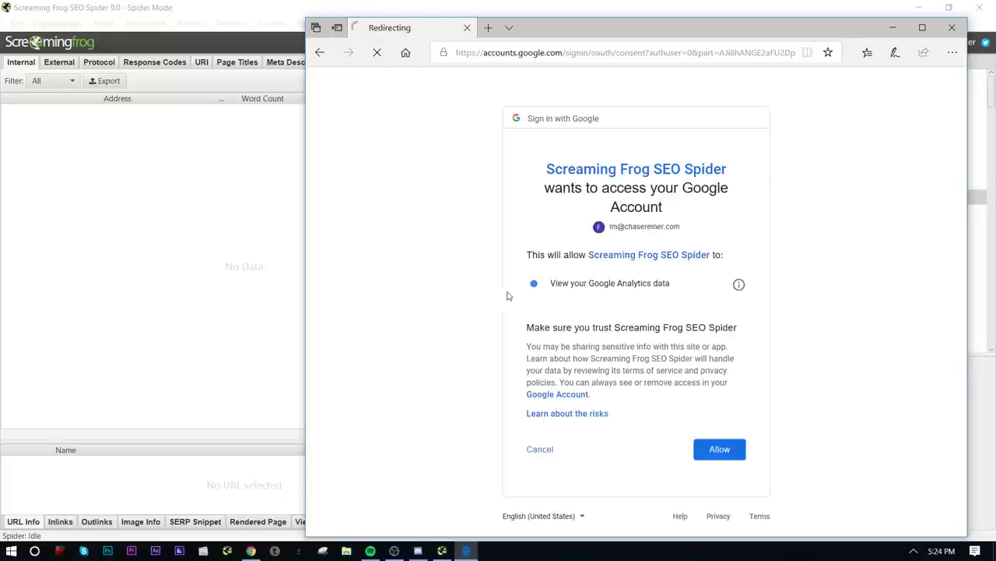
# - Allow Screaming Frog SEO Spider to view the Google Analytics data and close the authorization window
pyautogui.click(720, 452)
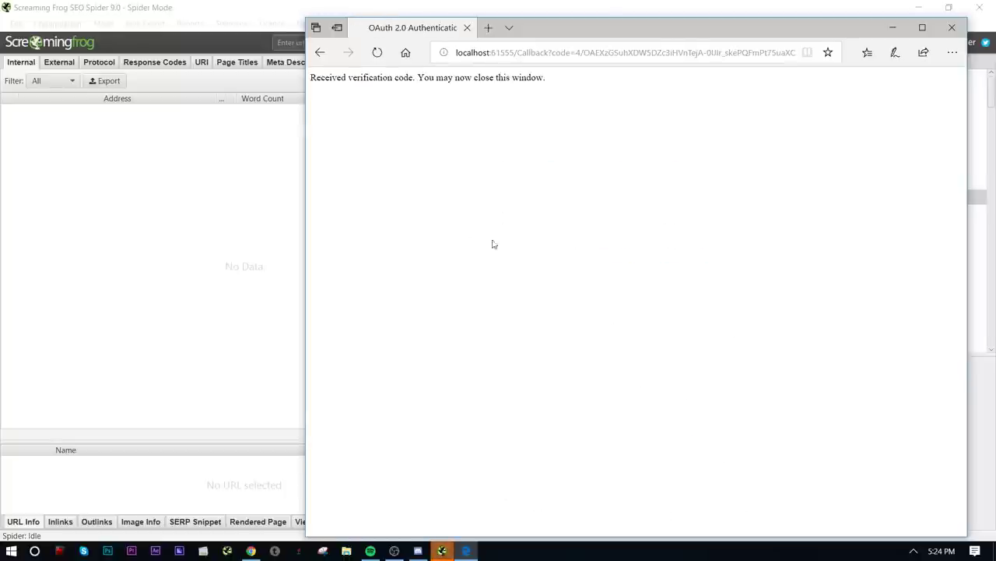
pyautogui.click(952, 27)
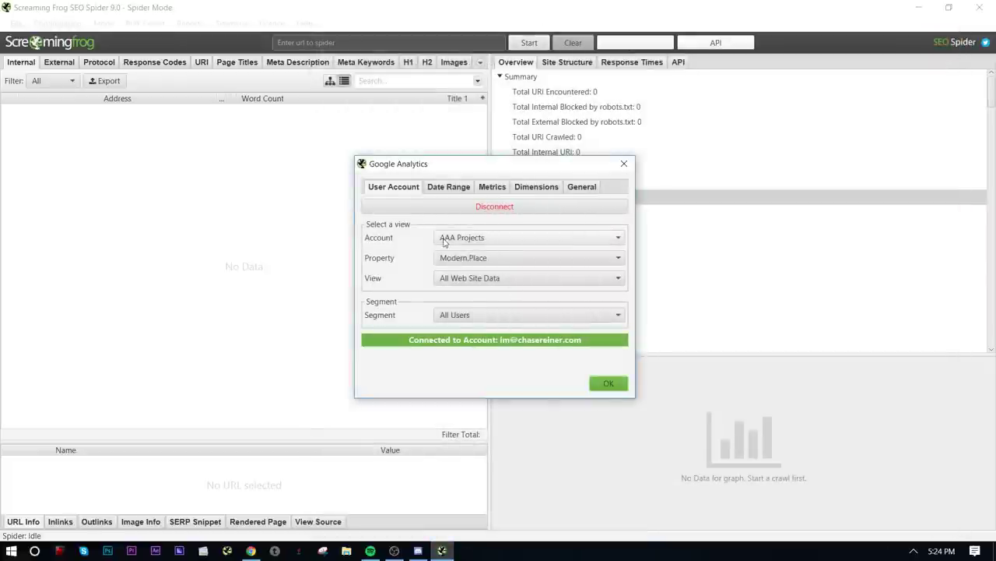
# - Try the Guardian Angel Pest Control account as the Analytics account and look through the account list for the audited site's account
pyautogui.click(467, 244)
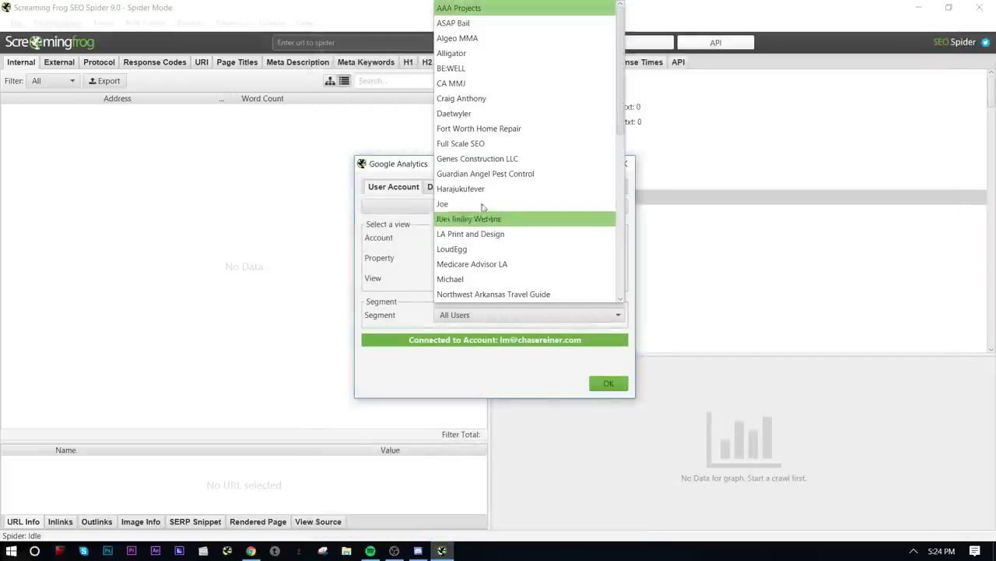
pyautogui.click(519, 173)
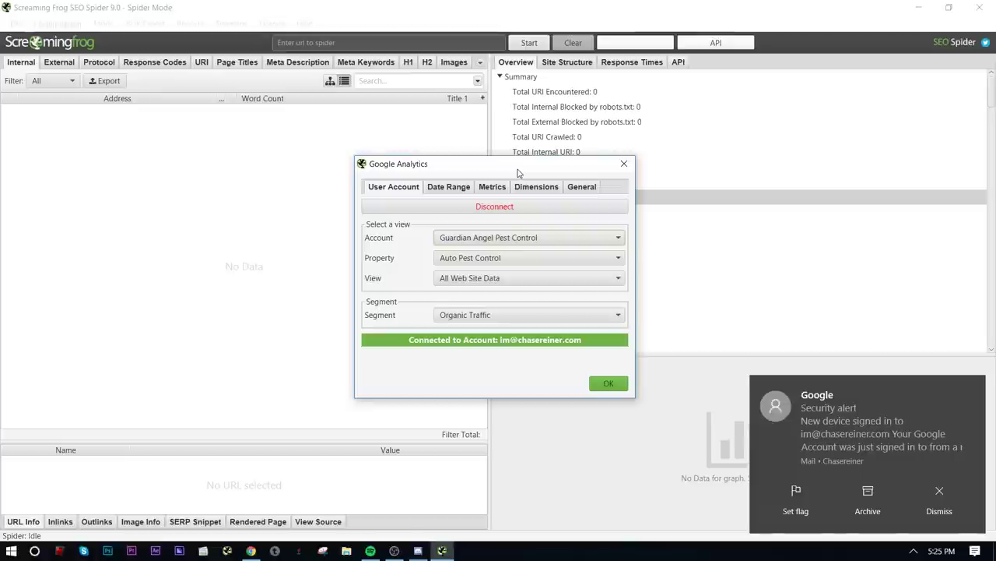
pyautogui.click(492, 243)
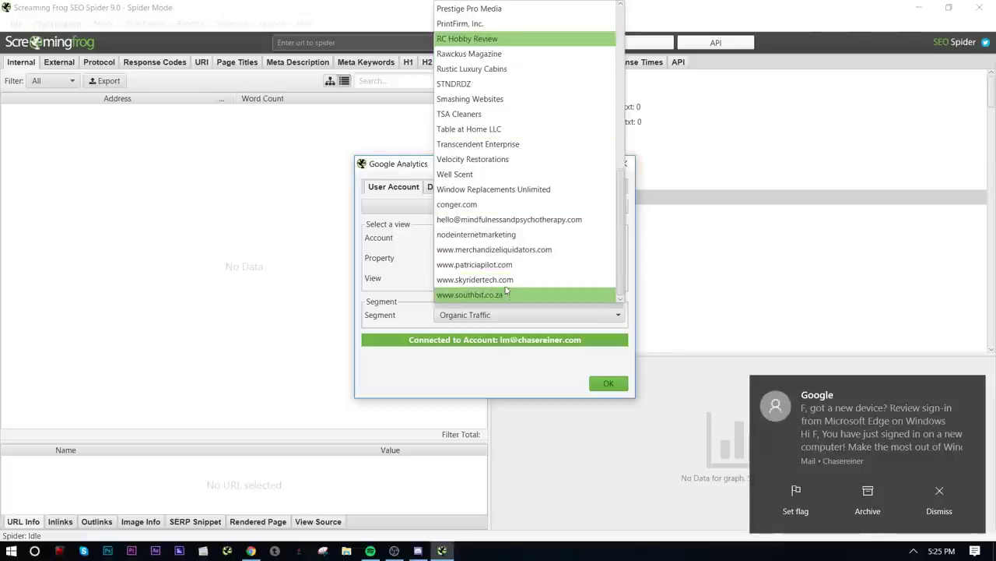
pyautogui.scroll(1, 511, 194)
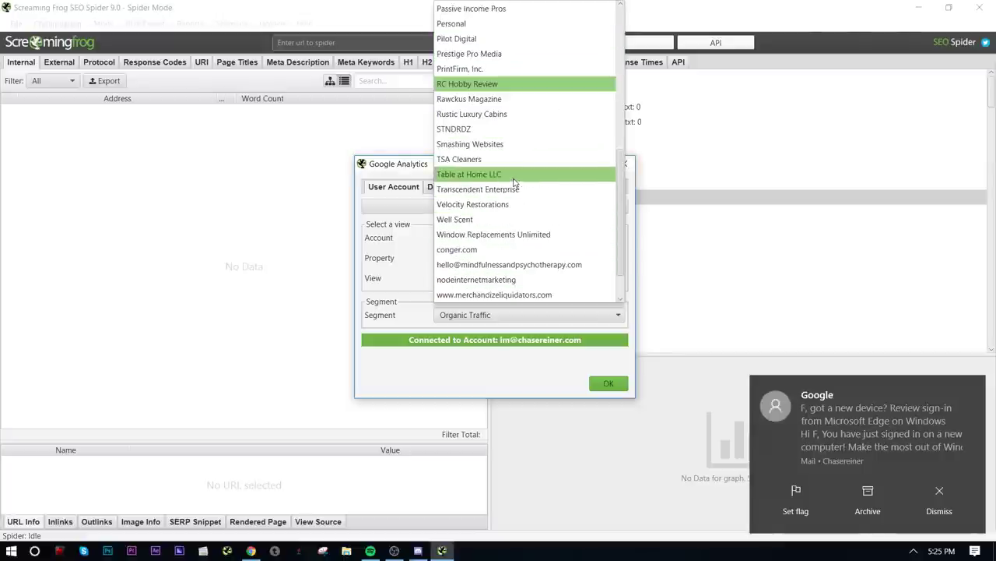
pyautogui.scroll(2, 506, 189)
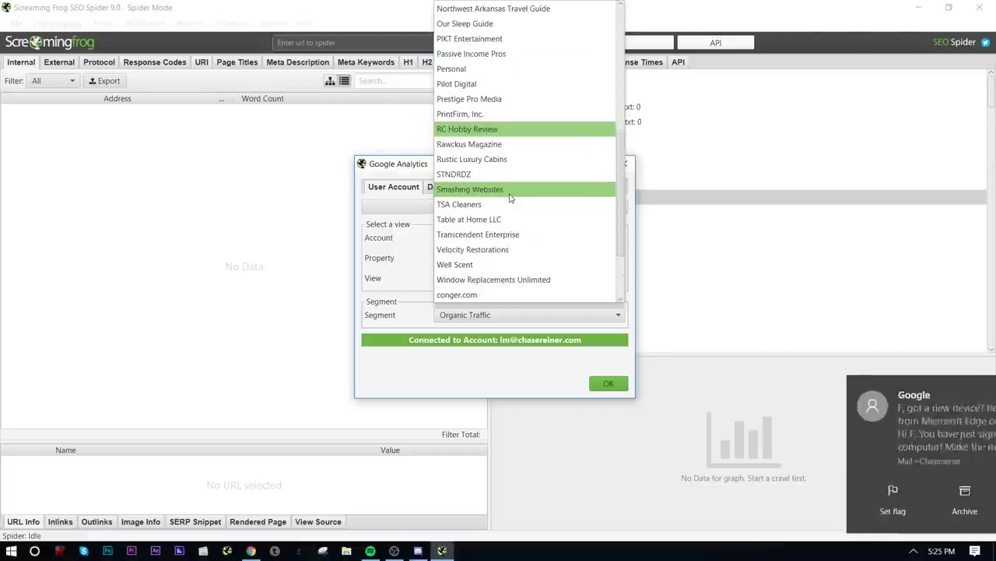
pyautogui.scroll(1, 535, 94)
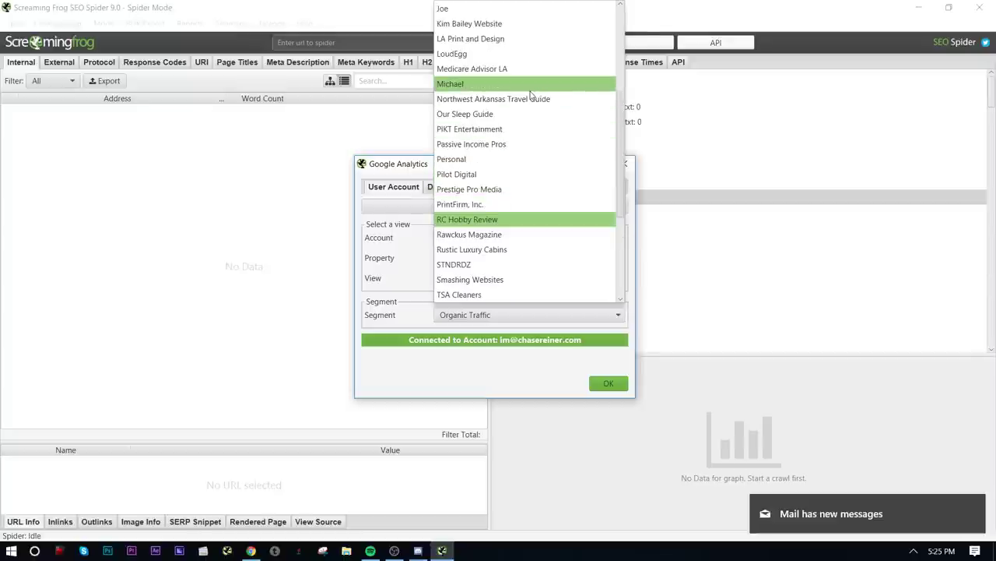
pyautogui.scroll(4, 519, 76)
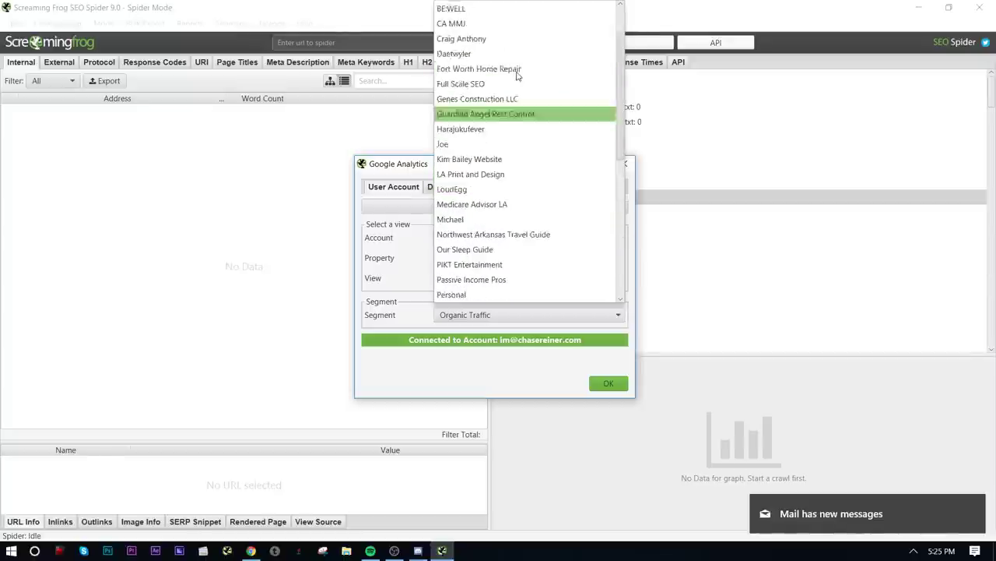
pyautogui.scroll(1, 518, 77)
# - Check in Chrome's Google Analytics which account holds reformations.co.uk, and select that account and property in Screaming Frog's Google Analytics settings
pyautogui.hotkey('alt', 'Tab')
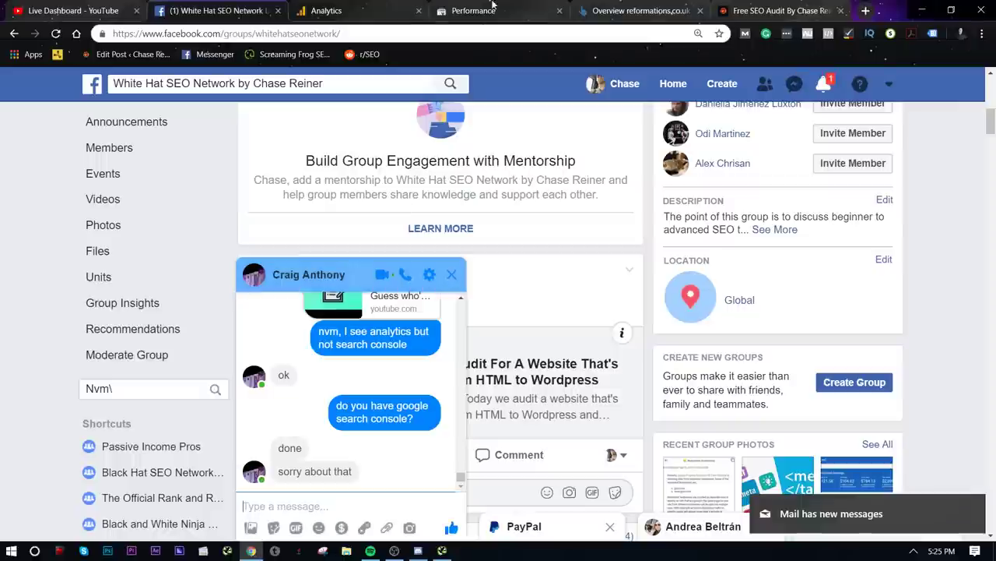
pyautogui.click(403, 6)
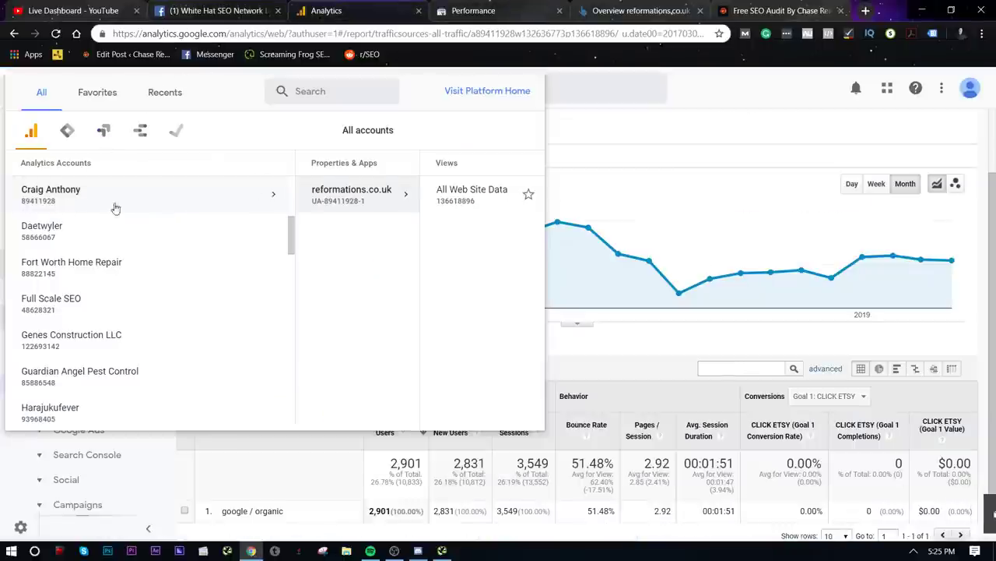
pyautogui.hotkey('alt', 'Tab')
pyautogui.click(467, 237)
pyautogui.scroll(-1, 483, 233)
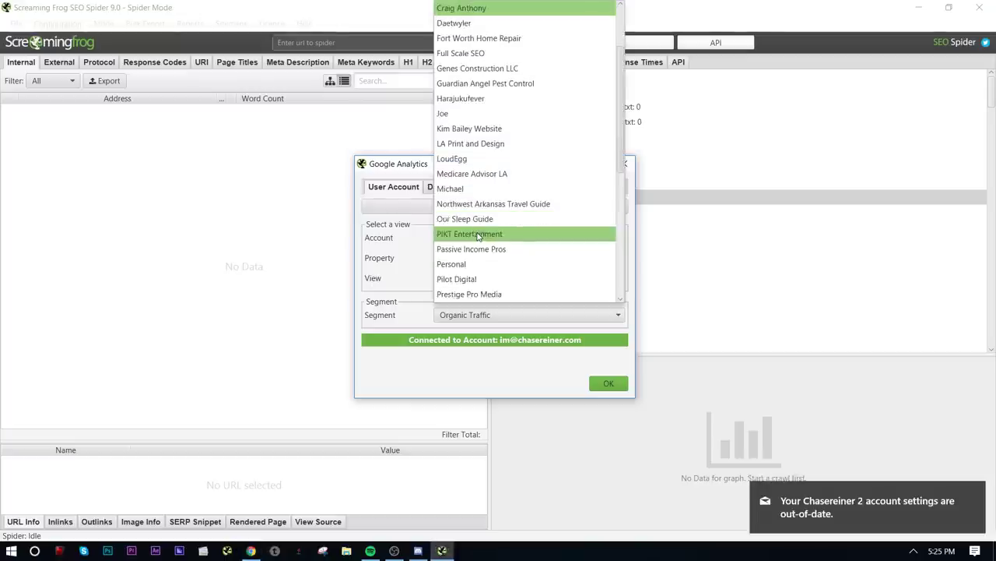
pyautogui.click(483, 8)
pyautogui.click(456, 259)
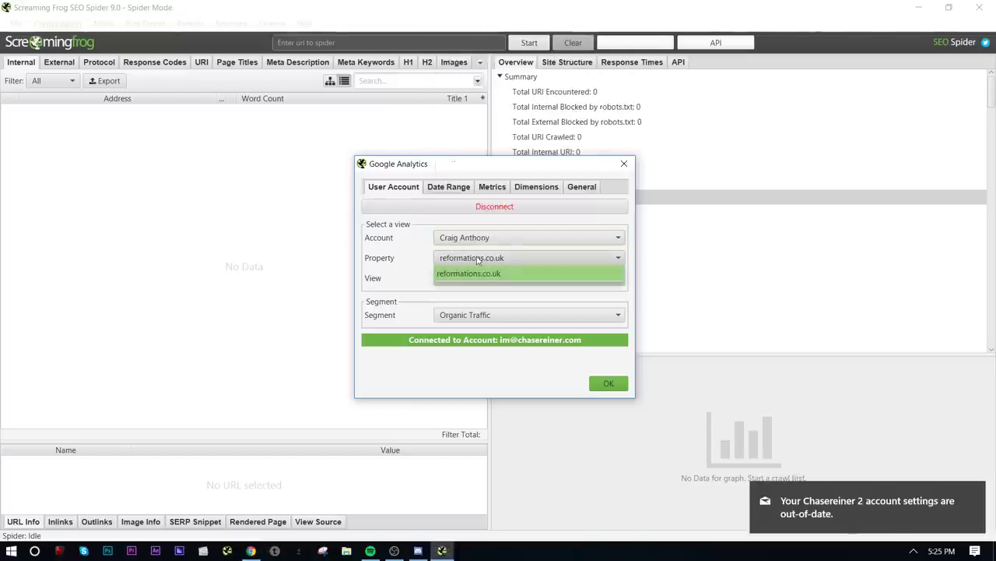
pyautogui.click(463, 273)
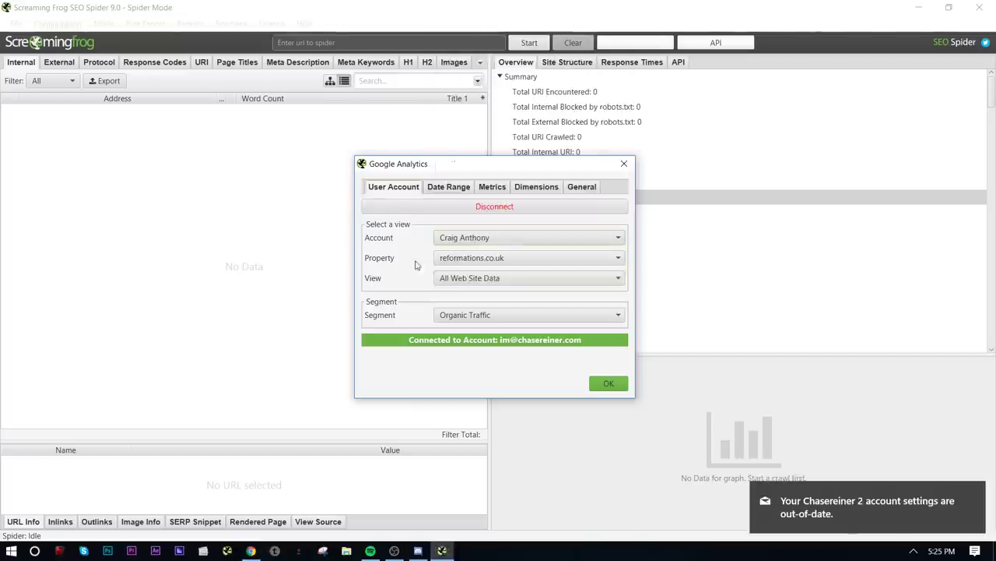
# - Set the start of the Google Analytics date range to 3/25/2018 and confirm the settings
pyautogui.click(467, 189)
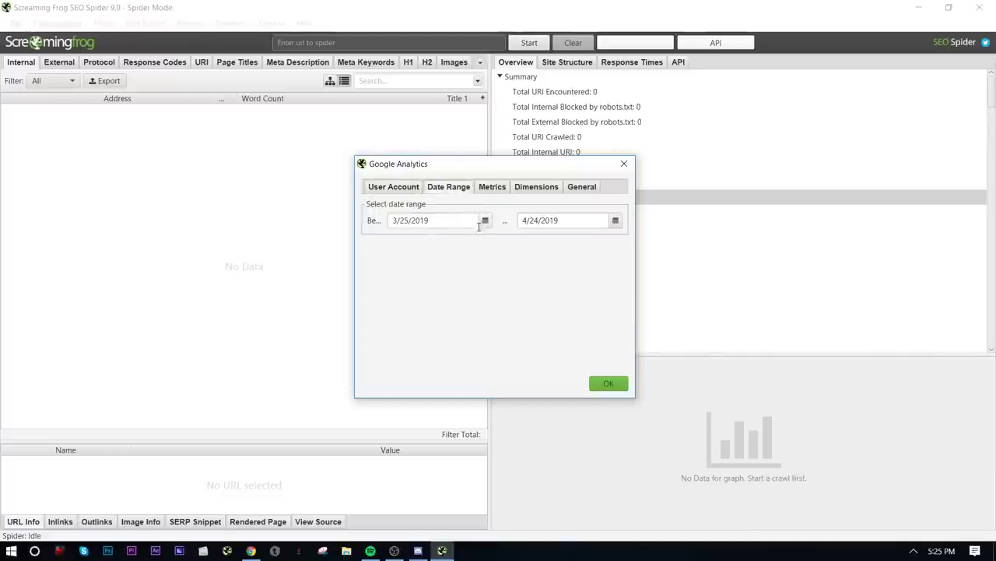
pyautogui.click(484, 222)
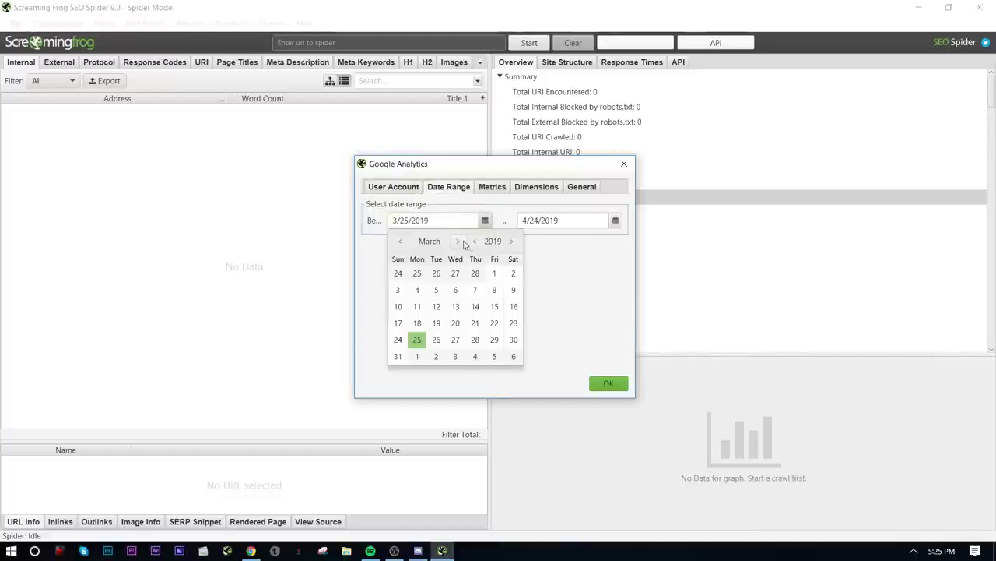
pyautogui.click(474, 241)
pyautogui.click(554, 307)
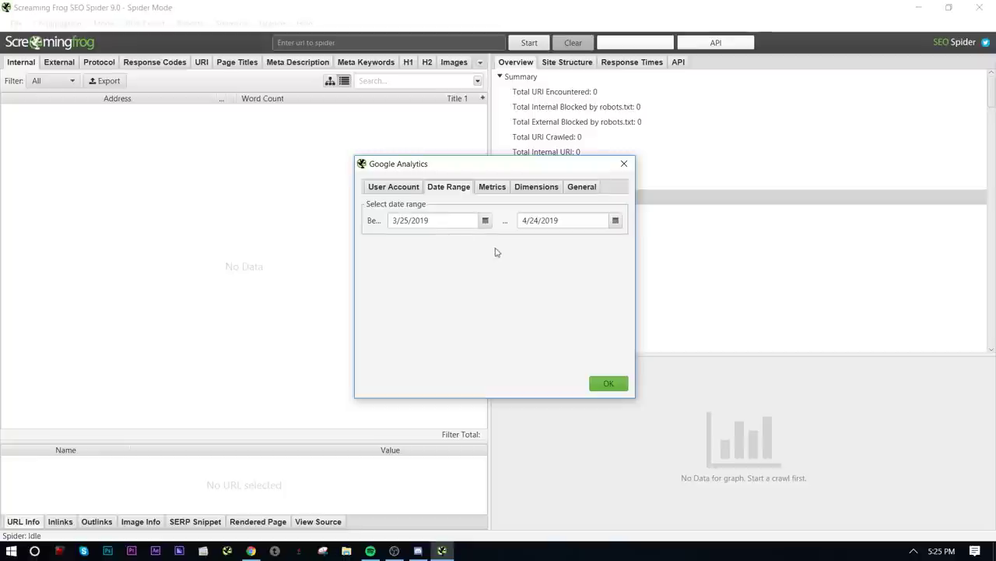
pyautogui.click(484, 221)
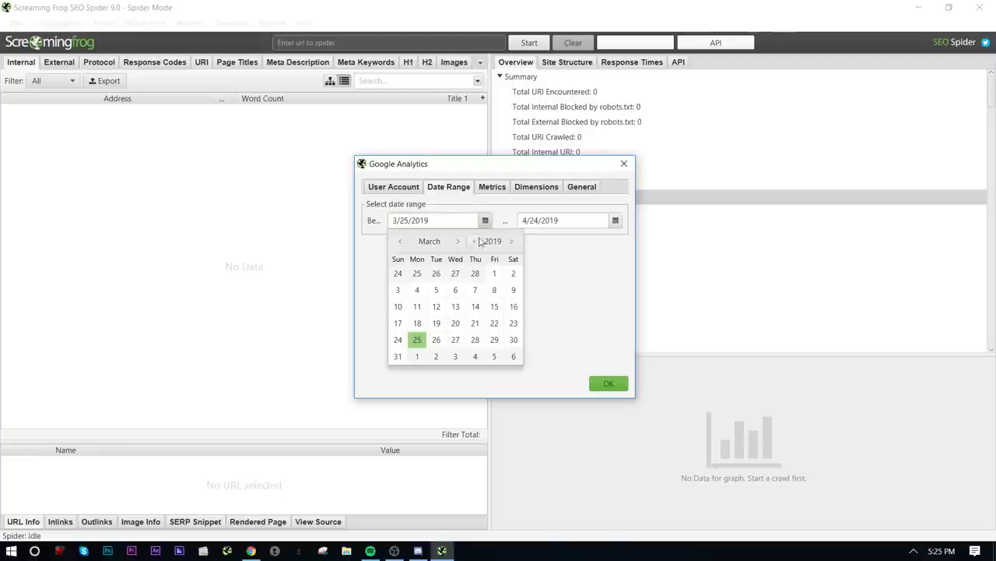
pyautogui.click(475, 241)
pyautogui.click(450, 215)
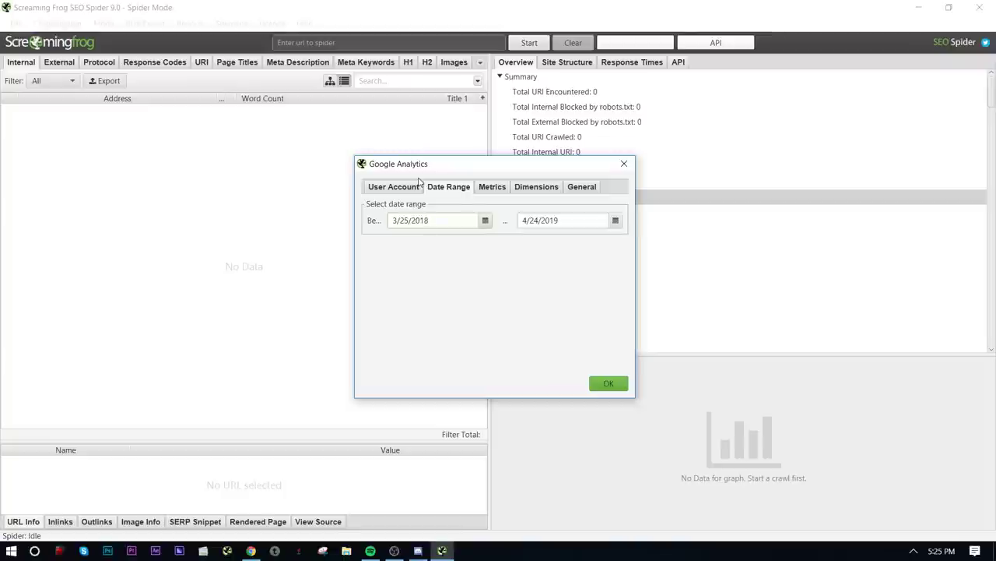
pyautogui.click(609, 383)
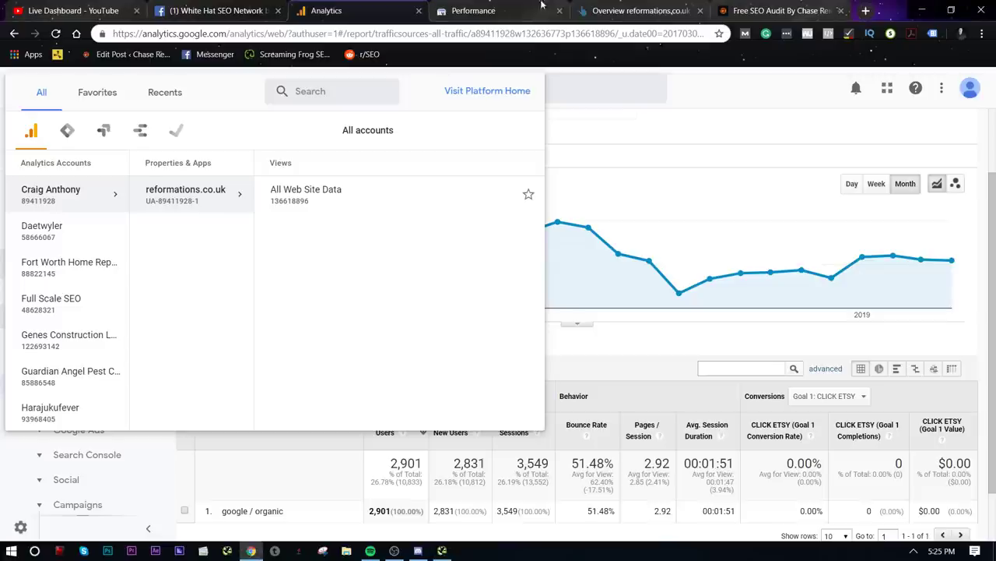
# - Switch to Google Search Console in Chrome and search its property list for "ref"
pyautogui.click(543, 5)
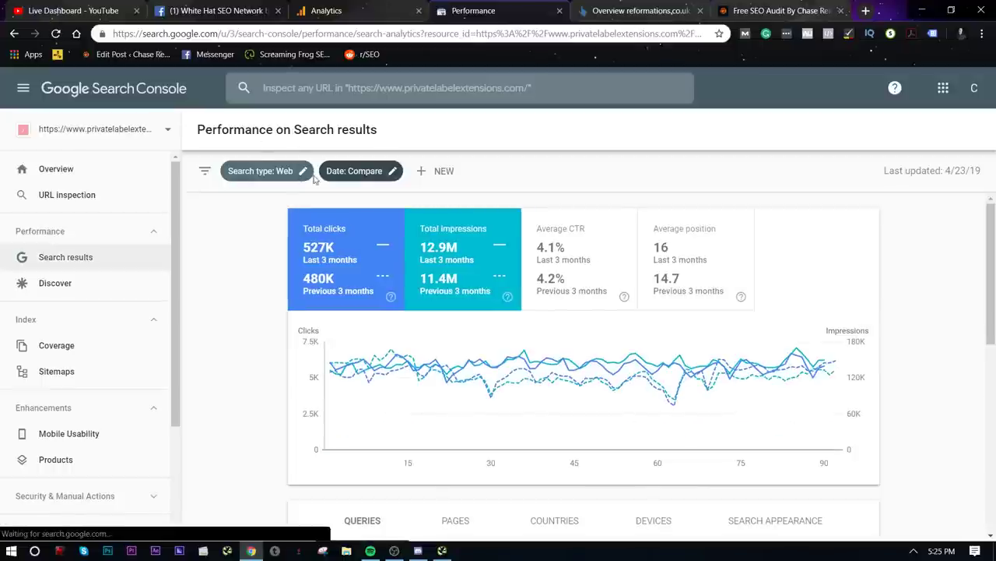
pyautogui.click(144, 129)
pyautogui.write('ref')
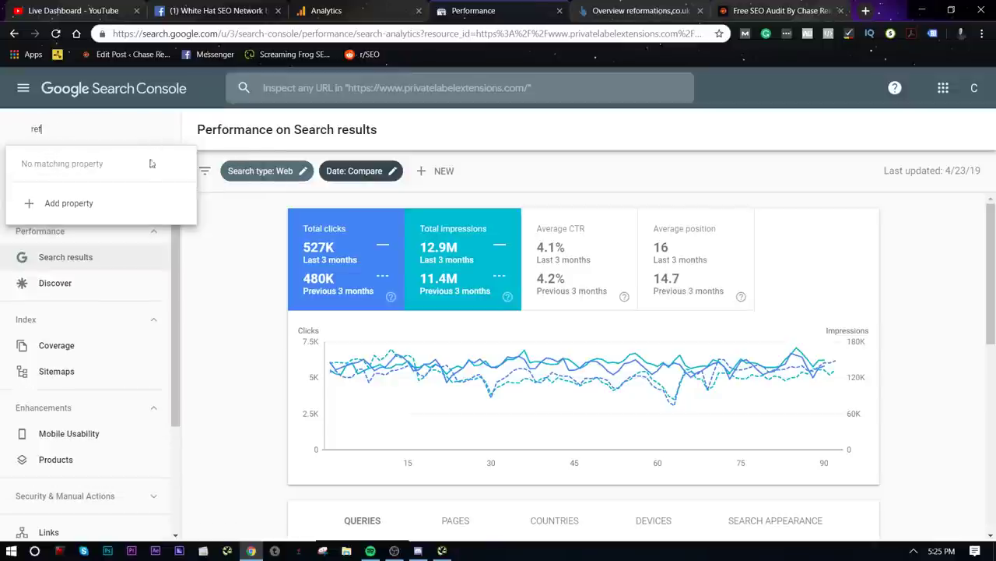
pyautogui.write('re')
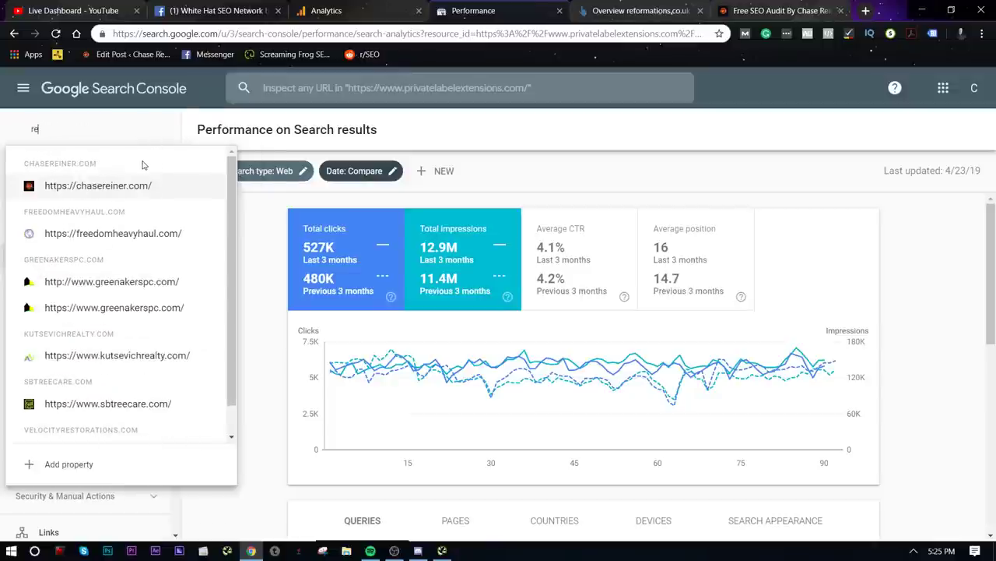
pyautogui.write('f')
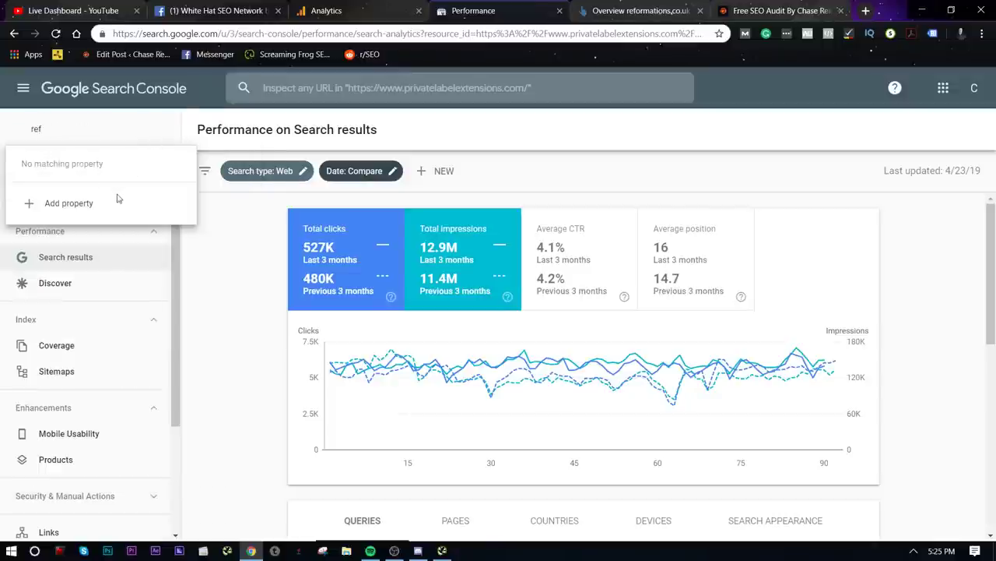
pyautogui.click(241, 319)
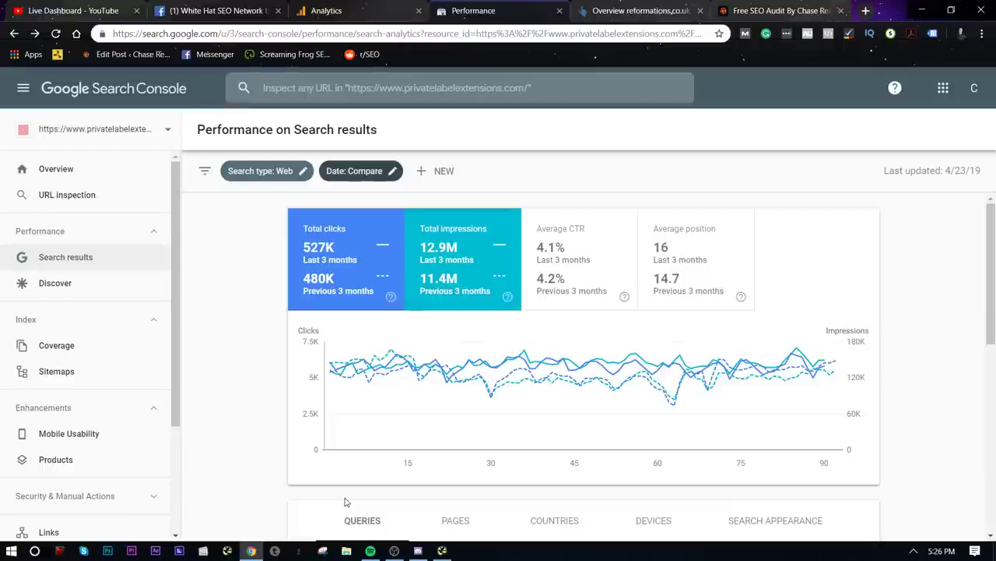
pyautogui.hotkey('ctrl', '2')
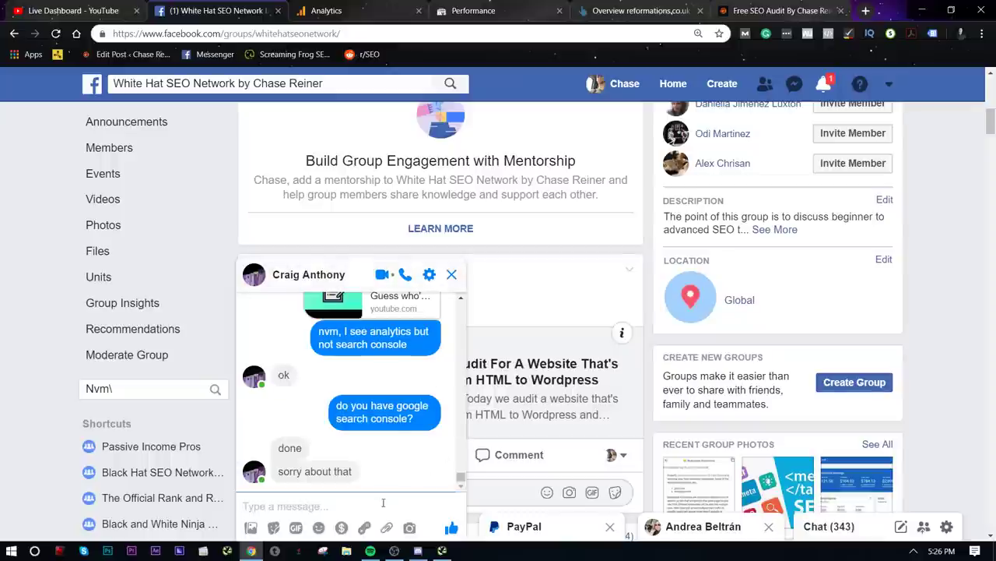
pyautogui.click(755, 6)
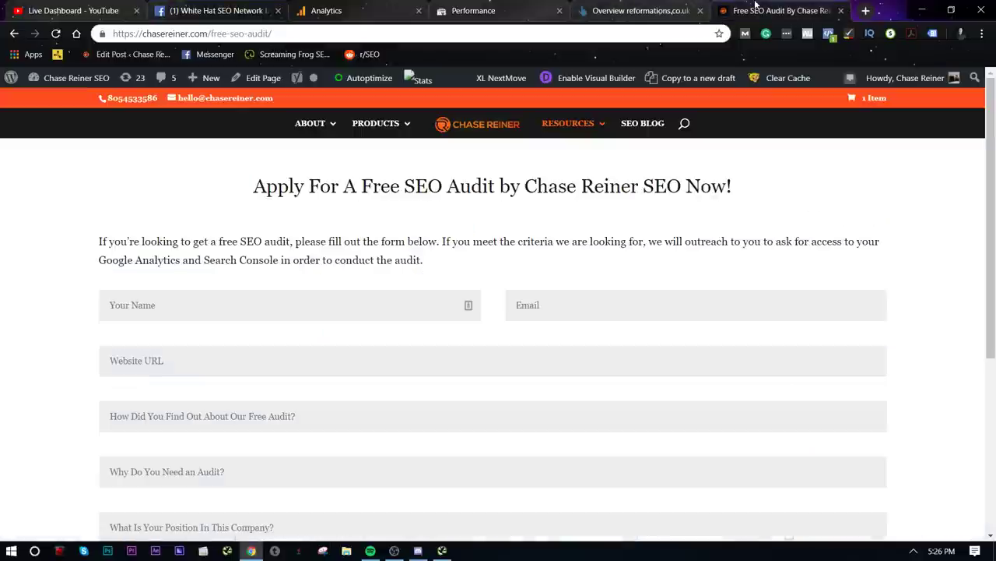
pyautogui.click(634, 11)
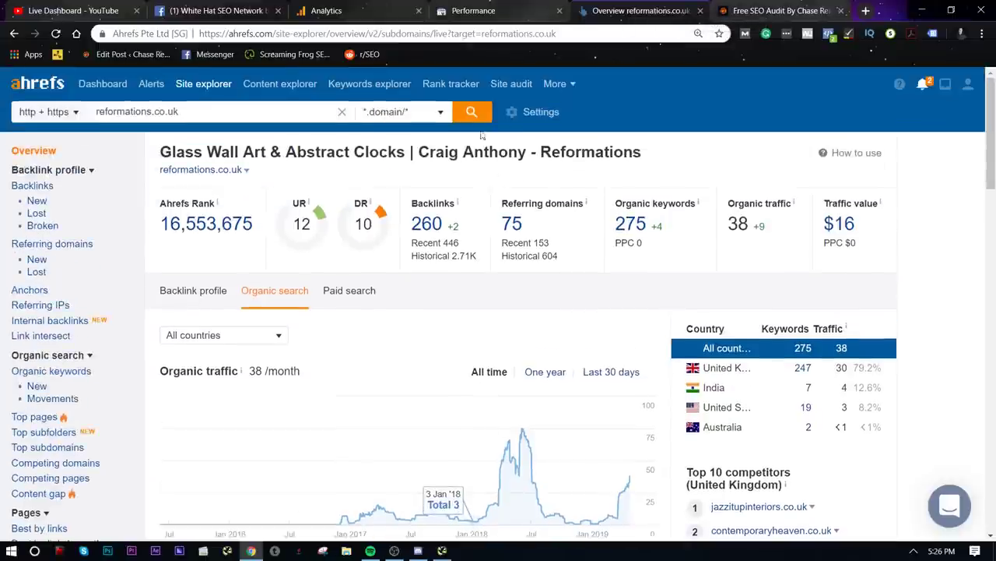
pyautogui.click(470, 8)
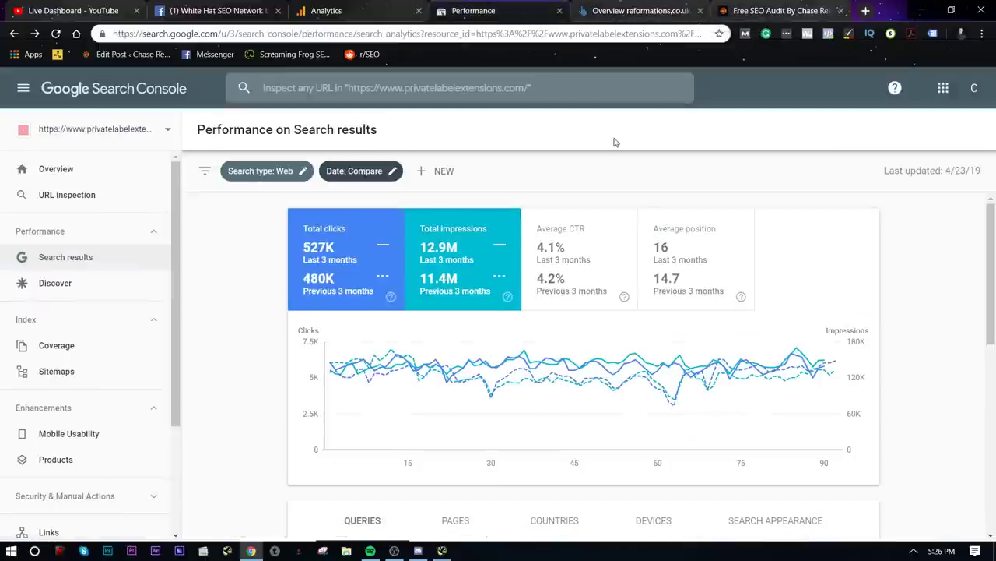
pyautogui.scroll(-3, 558, 208)
pyautogui.scroll(1, 557, 207)
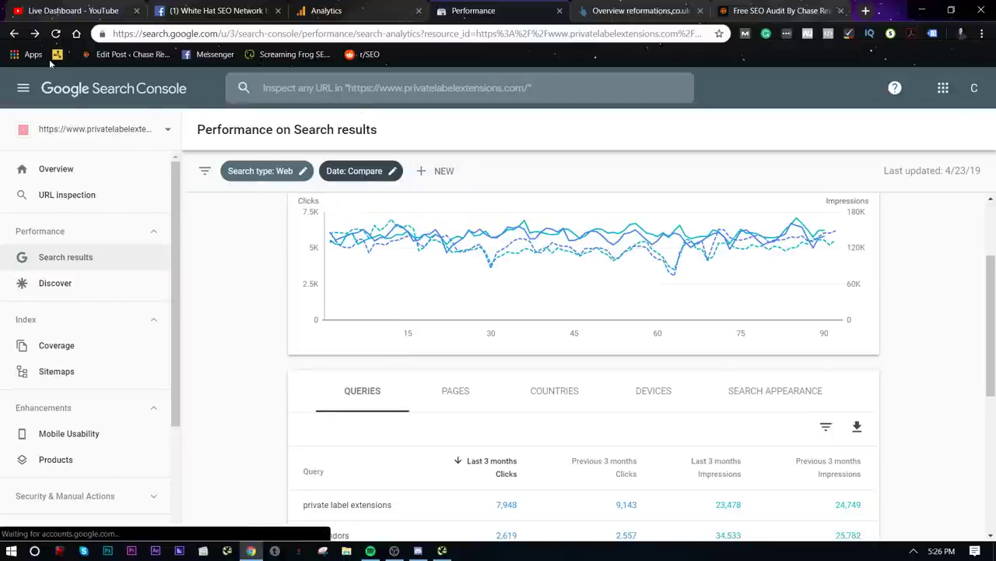
# - Reload the Search Console performance page and search the property list for "chr"
pyautogui.click(55, 33)
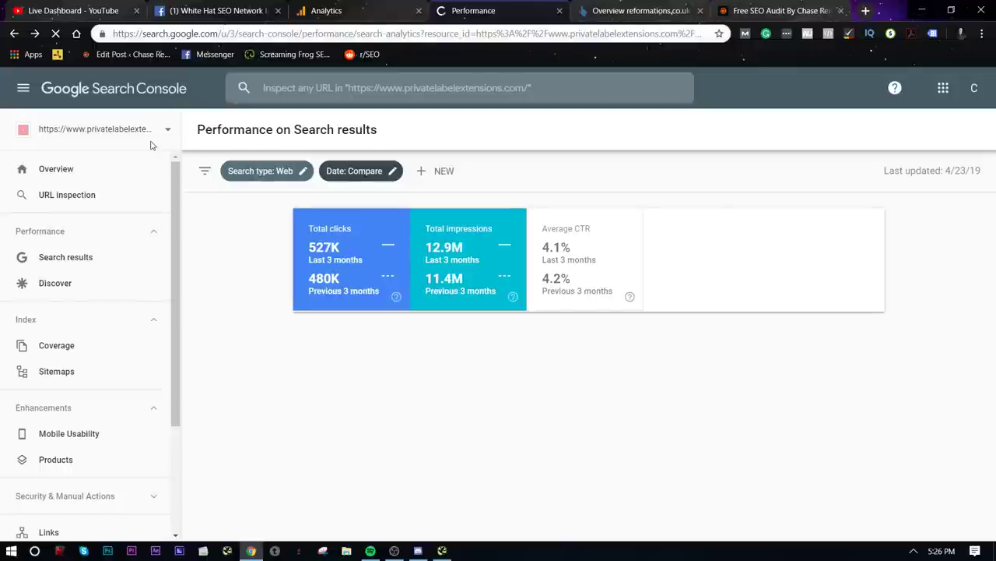
pyautogui.click(153, 131)
pyautogui.write('c')
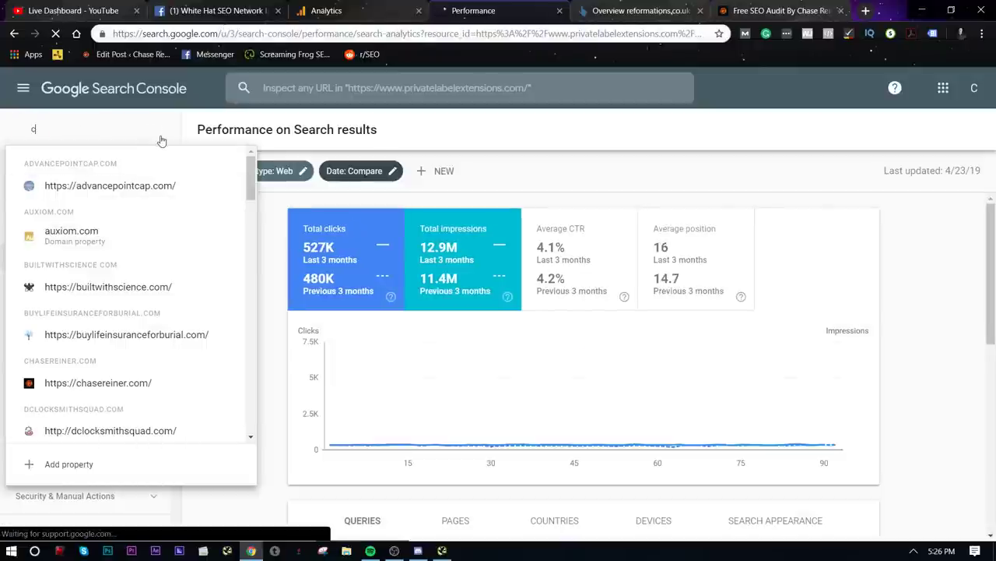
pyautogui.write('hr')
pyautogui.click(221, 257)
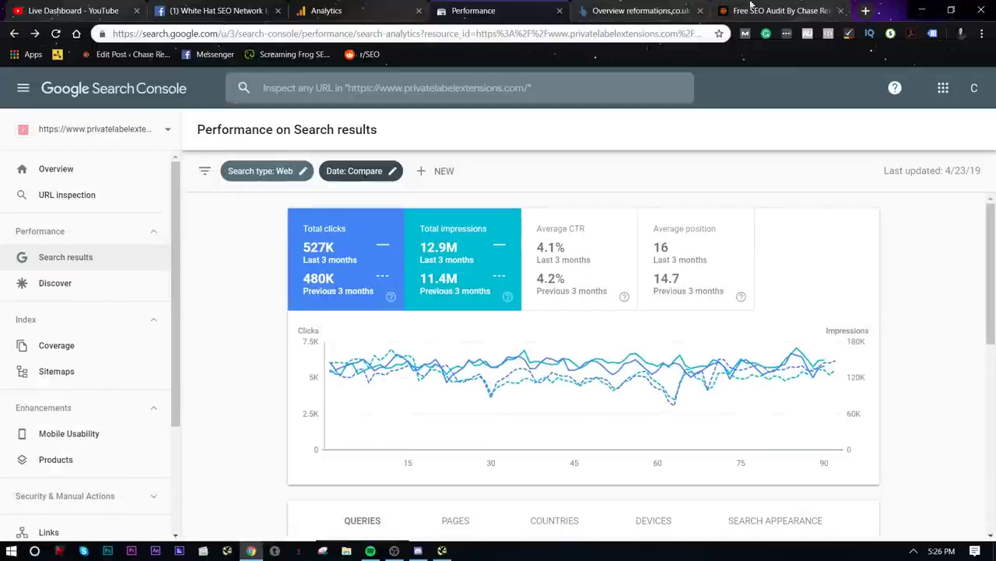
# - Open the Basecamp website in a new browser tab
pyautogui.click(865, 10)
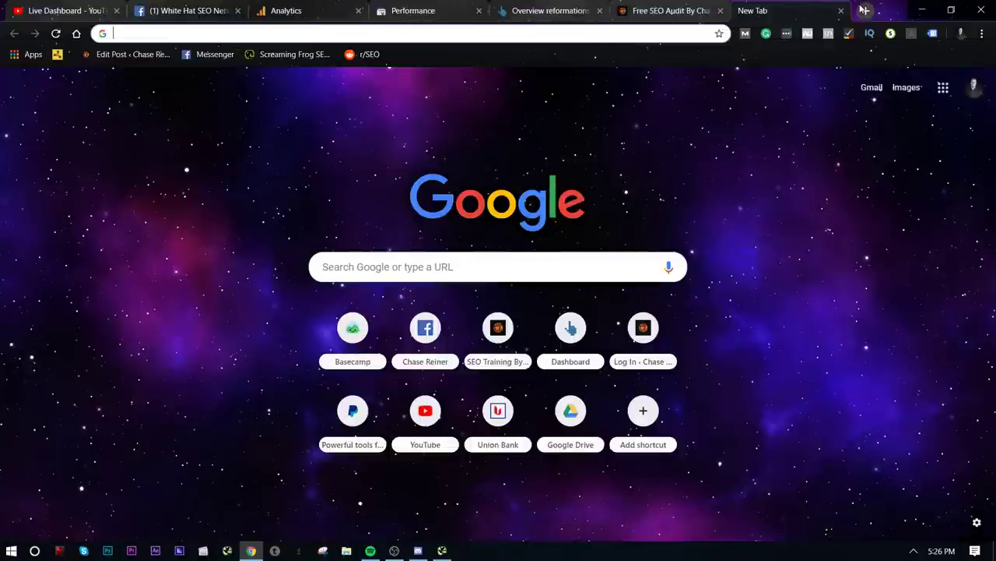
pyautogui.write('b')
pyautogui.press('Return')
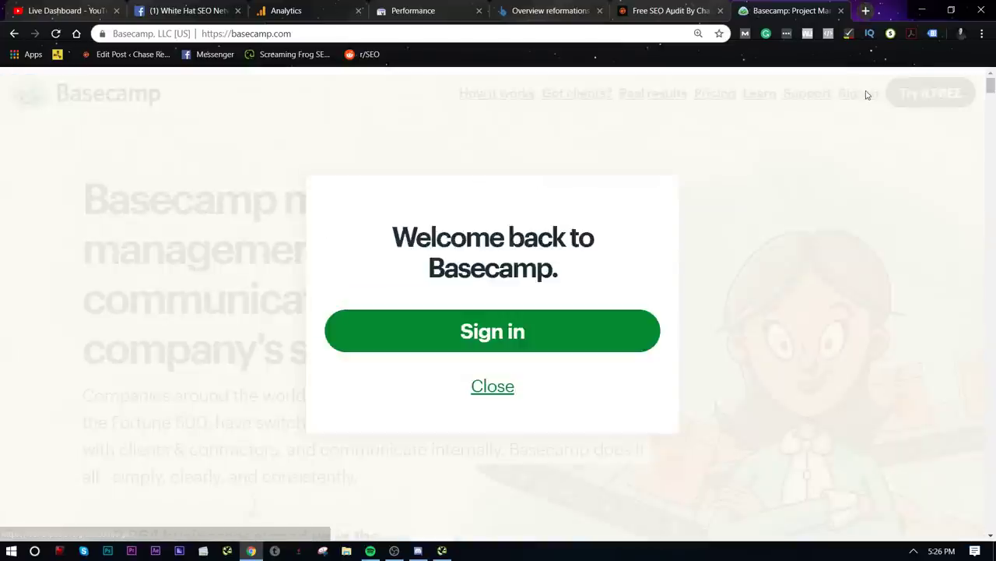
# - Sign in to Basecamp, choose the second account in the Launchpad, and open the company's HQ project
pyautogui.click(492, 321)
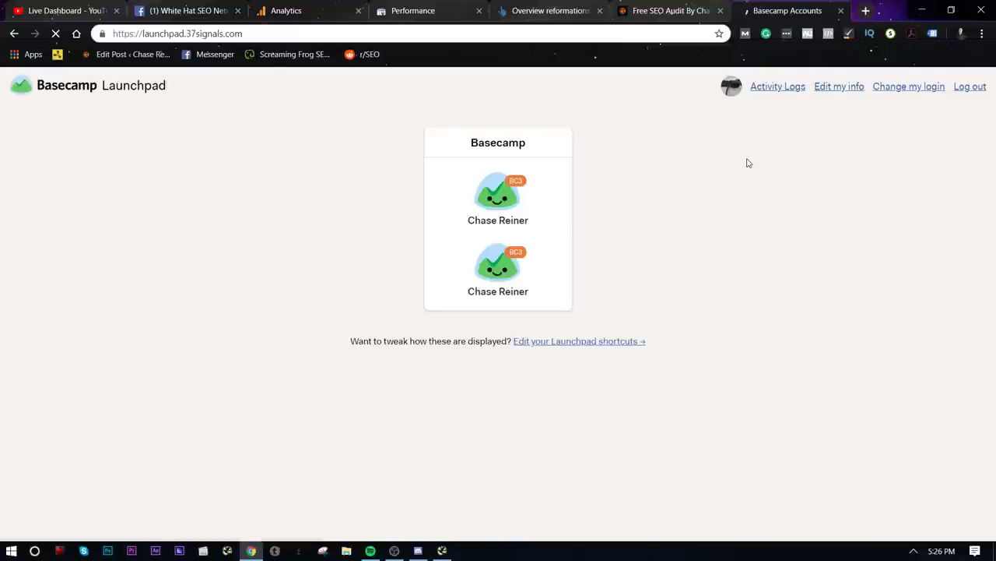
pyautogui.click(495, 269)
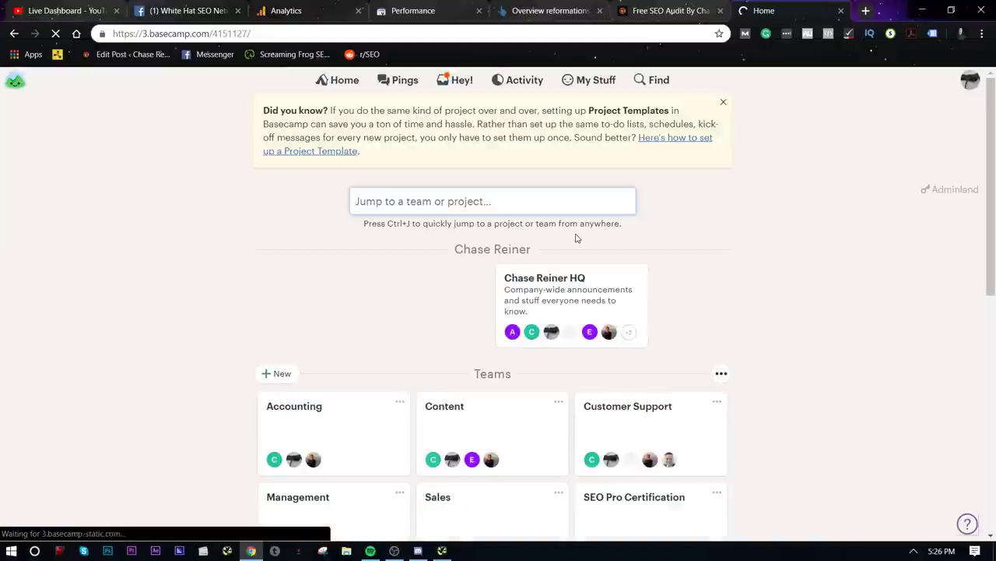
pyautogui.scroll(-3, 593, 247)
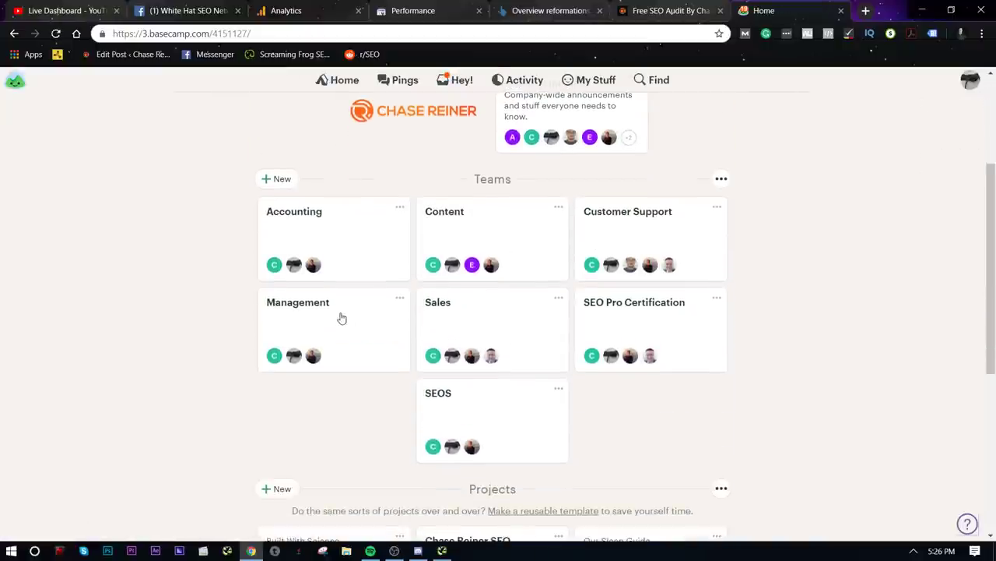
pyautogui.scroll(-1, 516, 313)
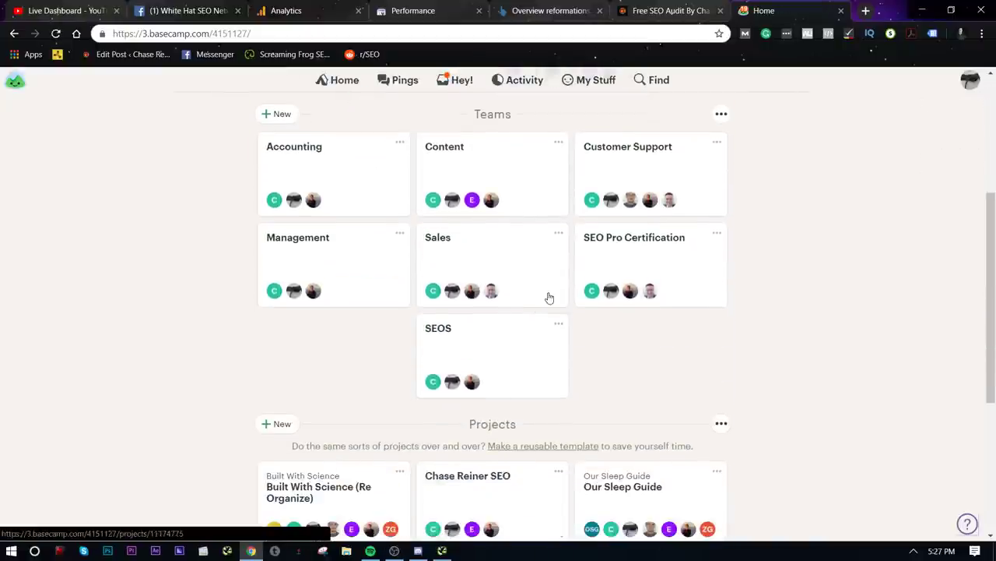
pyautogui.scroll(3, 549, 298)
pyautogui.click(543, 259)
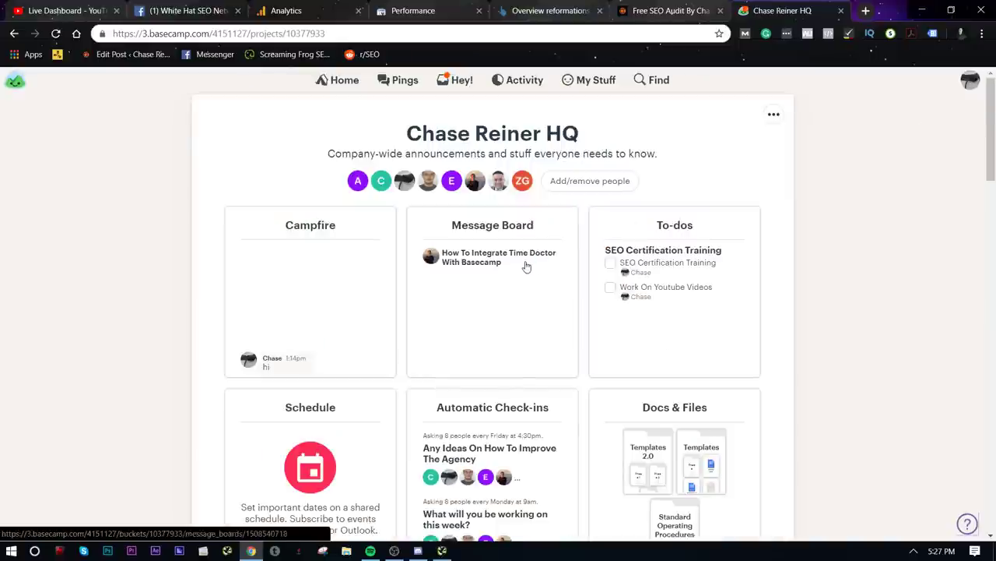
# - Open the Phase 1 Google Sheet from the Templates 2.0 folder in Docs & Files and select the "SEO Roadmap For:" cell
pyautogui.click(651, 424)
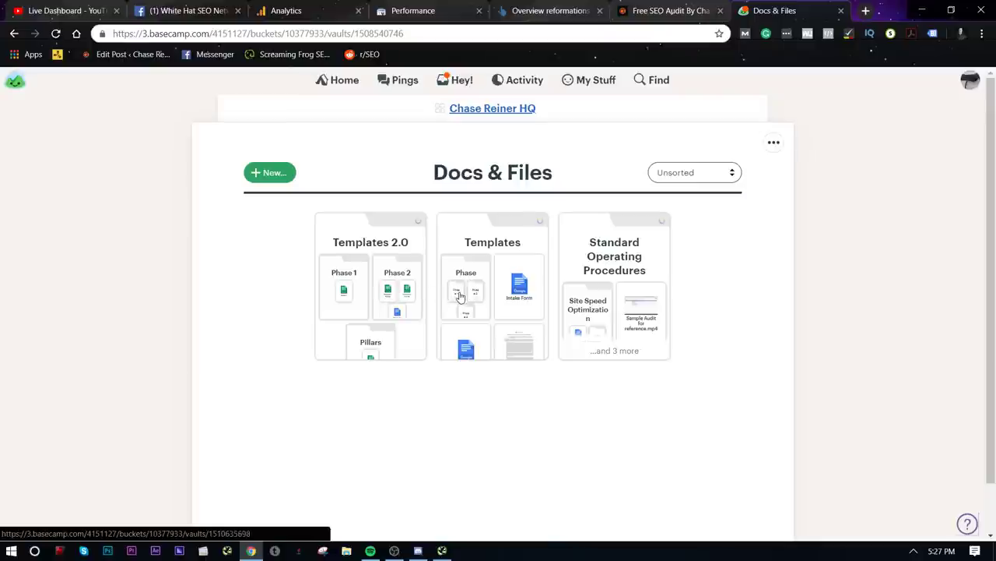
pyautogui.click(424, 298)
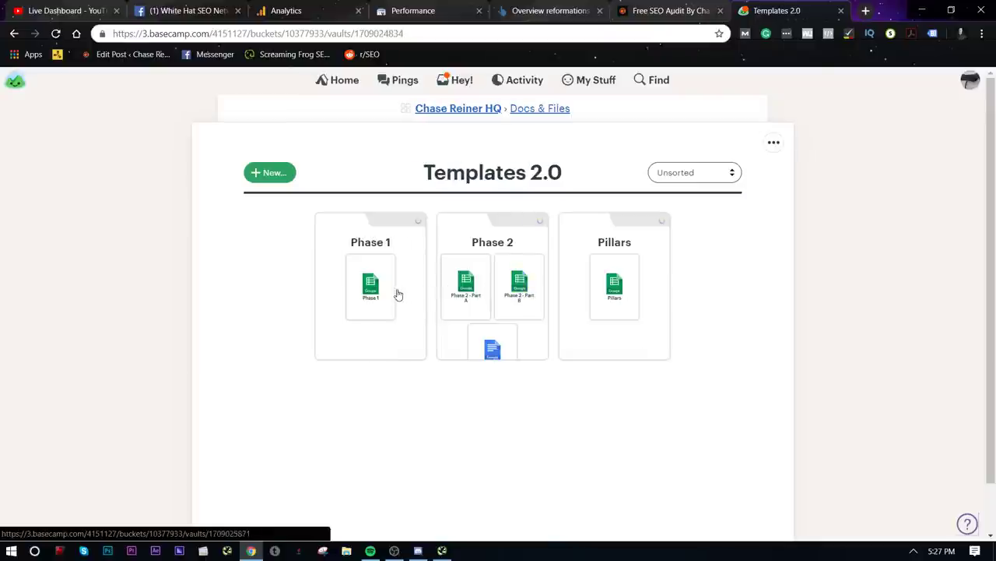
pyautogui.click(389, 295)
pyautogui.click(478, 334)
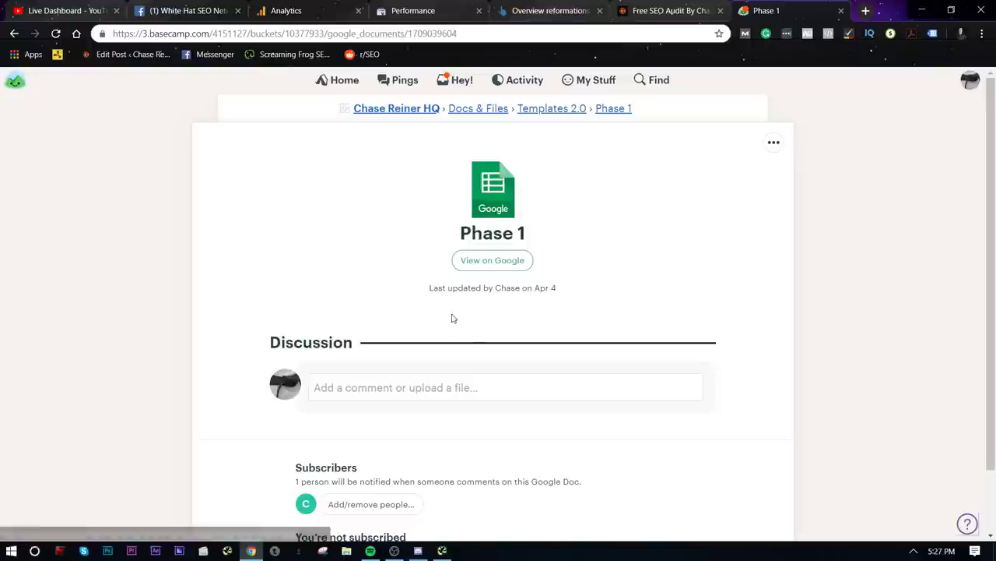
pyautogui.click(492, 261)
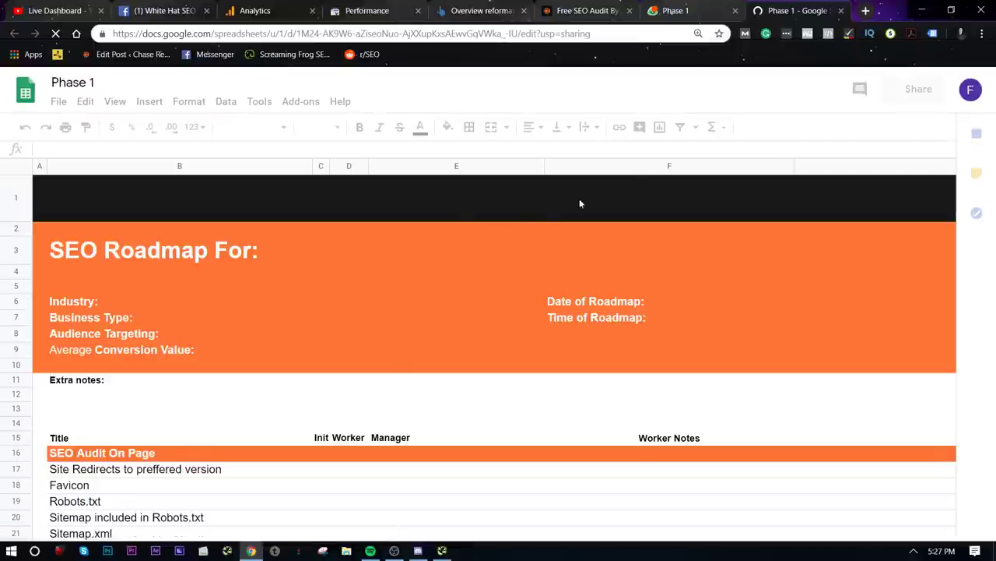
pyautogui.click(309, 256)
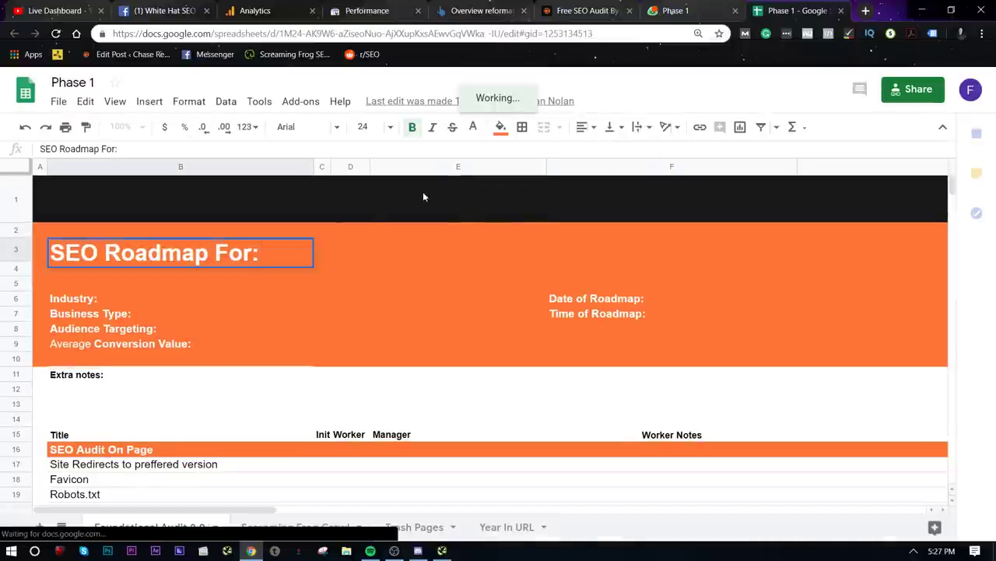
# - Load reformations.co.uk in a new browser tab and copy its address
pyautogui.click(257, 10)
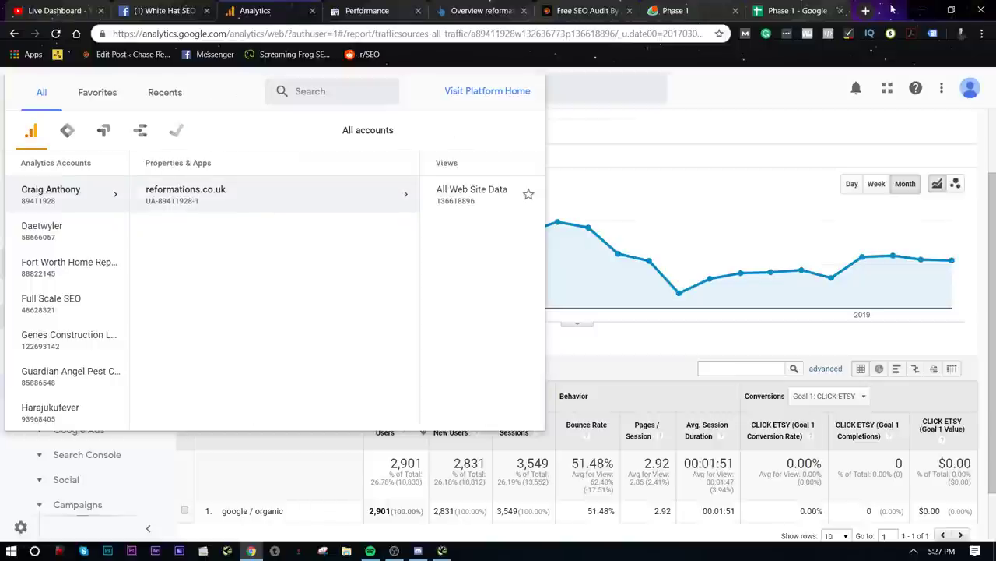
pyautogui.click(866, 10)
pyautogui.write('reforma')
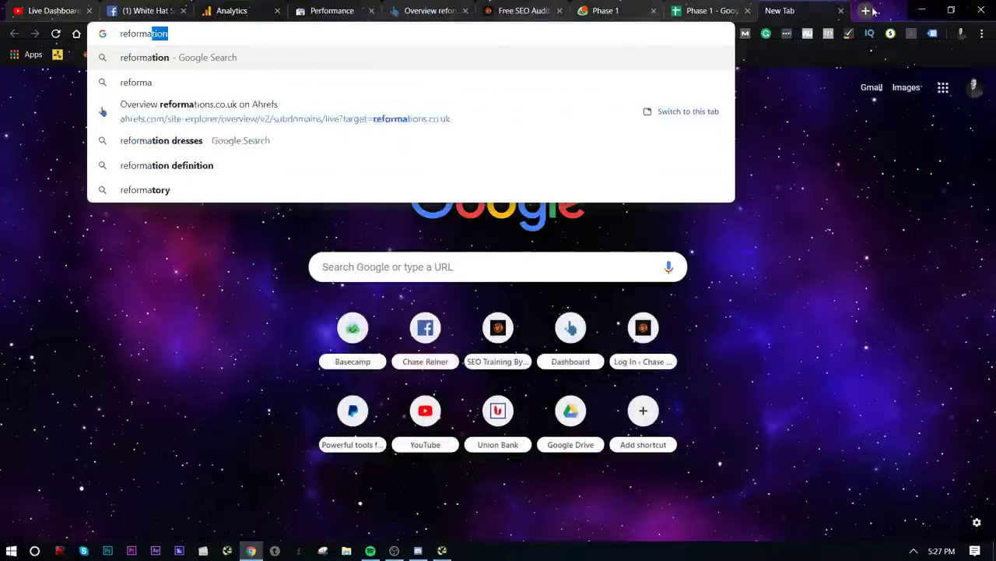
pyautogui.write('tions.co.uk')
pyautogui.press('Return')
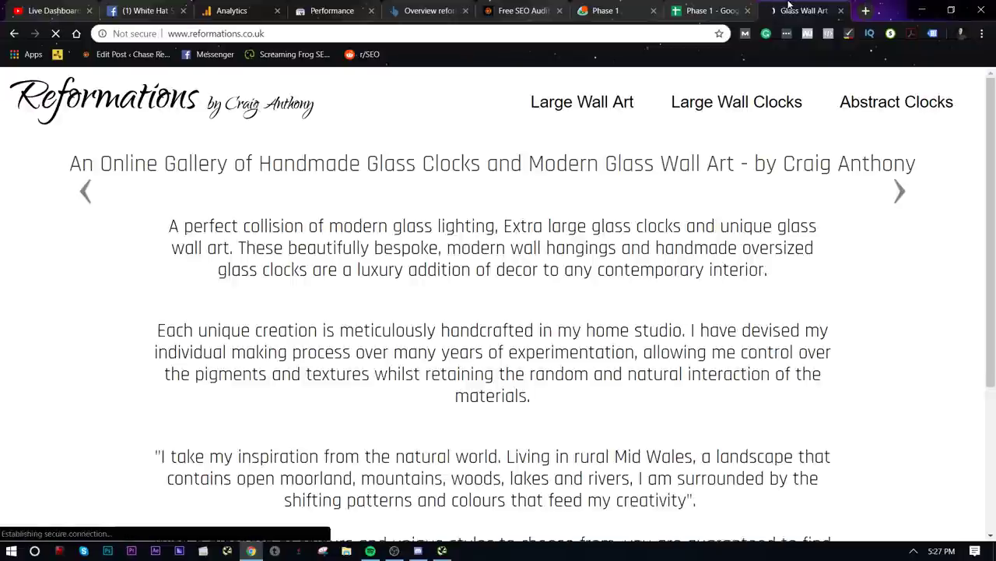
pyautogui.moveTo(802, 10); pyautogui.dragTo(595, 4)
pyautogui.click(536, 37)
pyautogui.hotkey('ctrl', 'c')
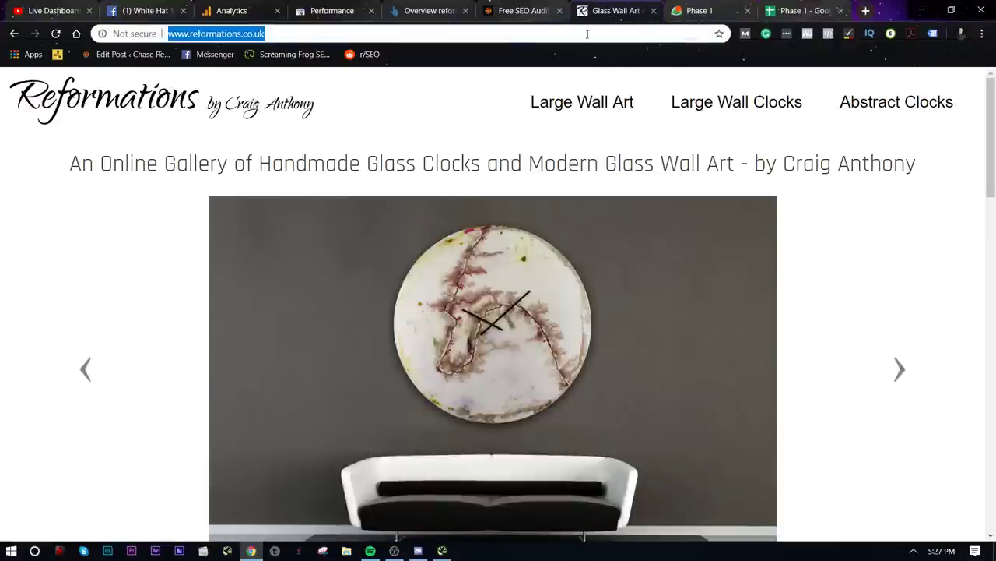
# - Place the Reformations website tab directly before the Phase 1 spreadsheet tab and switch to the spreadsheet
pyautogui.click(685, 9)
pyautogui.click(618, 9)
pyautogui.click(676, 9)
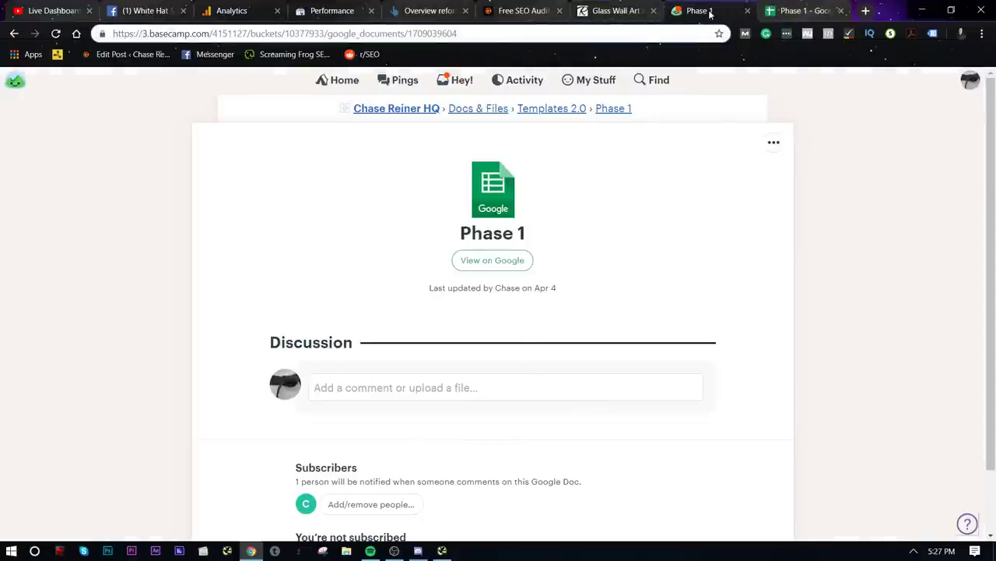
pyautogui.moveTo(623, 10); pyautogui.dragTo(685, 10)
pyautogui.click(659, 10)
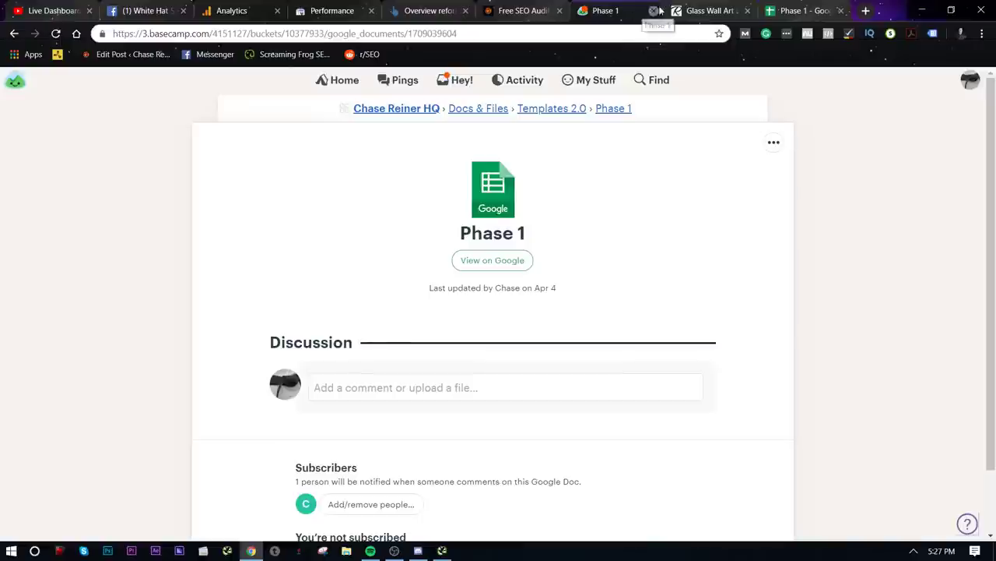
pyautogui.click(696, 10)
pyautogui.click(529, 10)
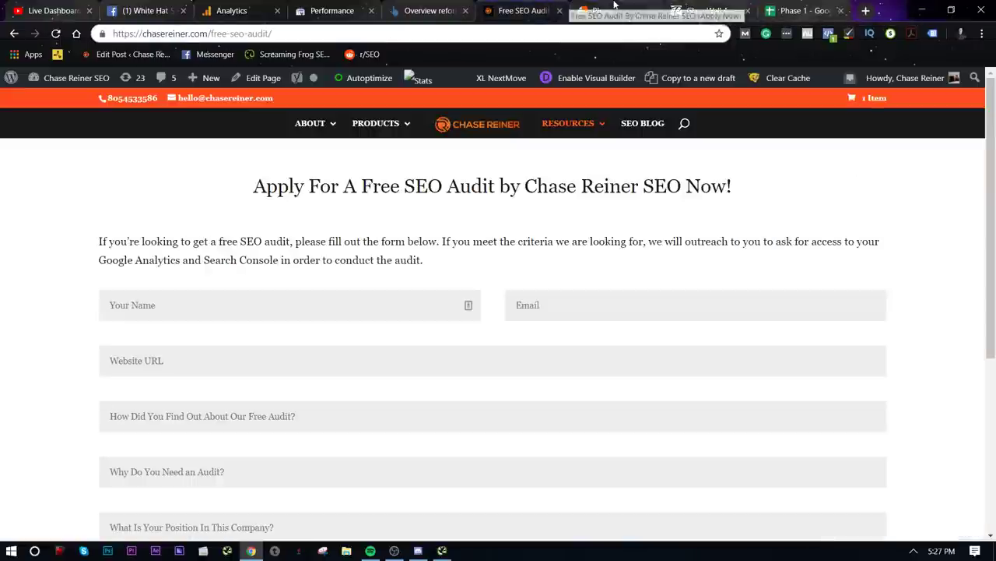
pyautogui.click(615, 10)
pyautogui.click(703, 10)
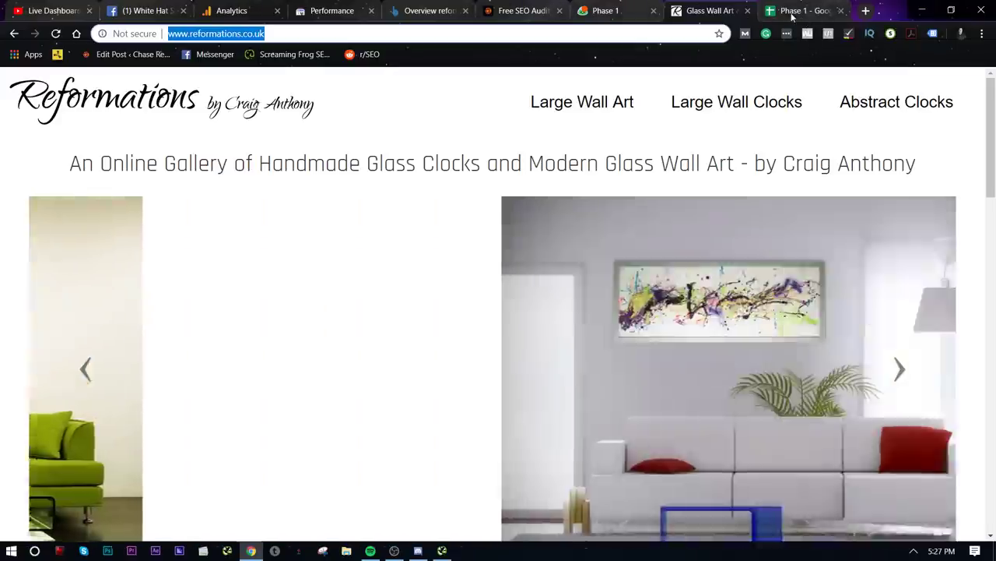
pyautogui.click(792, 11)
# - Try to paste the website's address into the cell below the roadmap heading
pyautogui.click(288, 269)
pyautogui.hotkey('ctrl', 'v')
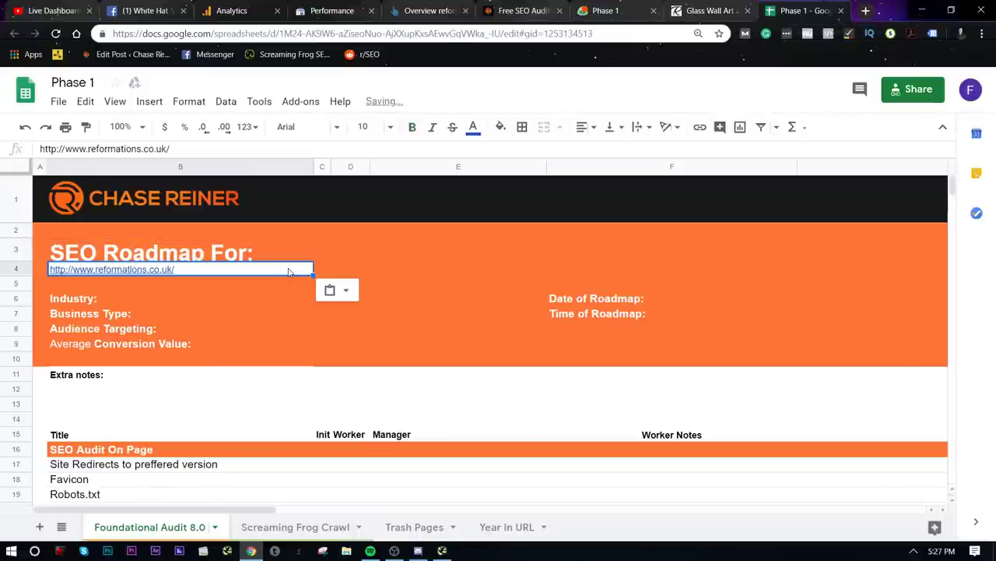
pyautogui.hotkey('ctrl', 'z')
# - Complete the SEO Roadmap For heading with "Reformations.co.uk" and fill in the industry as "Clocks / Art"
pyautogui.doubleClick(272, 256)
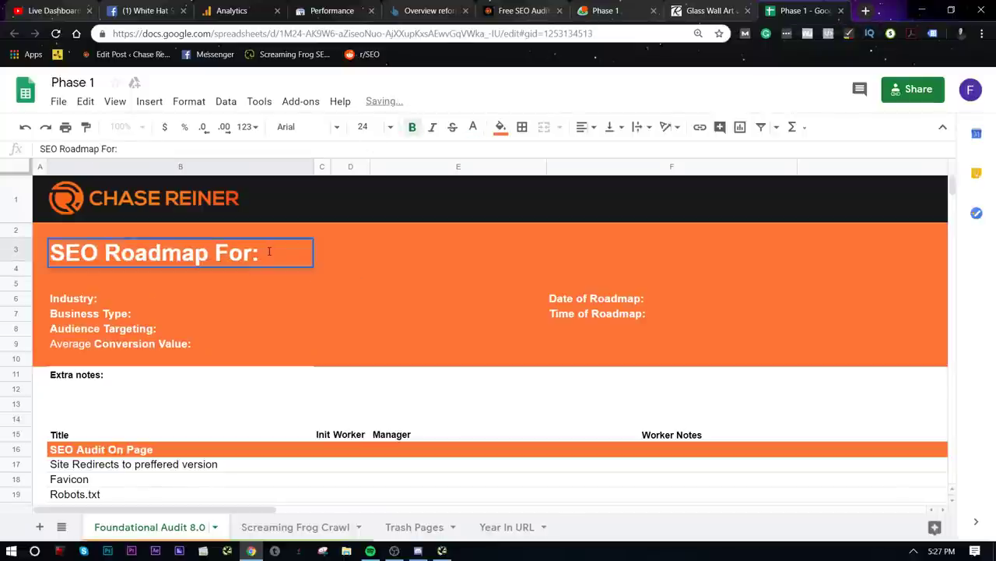
pyautogui.write('Reformations.co')
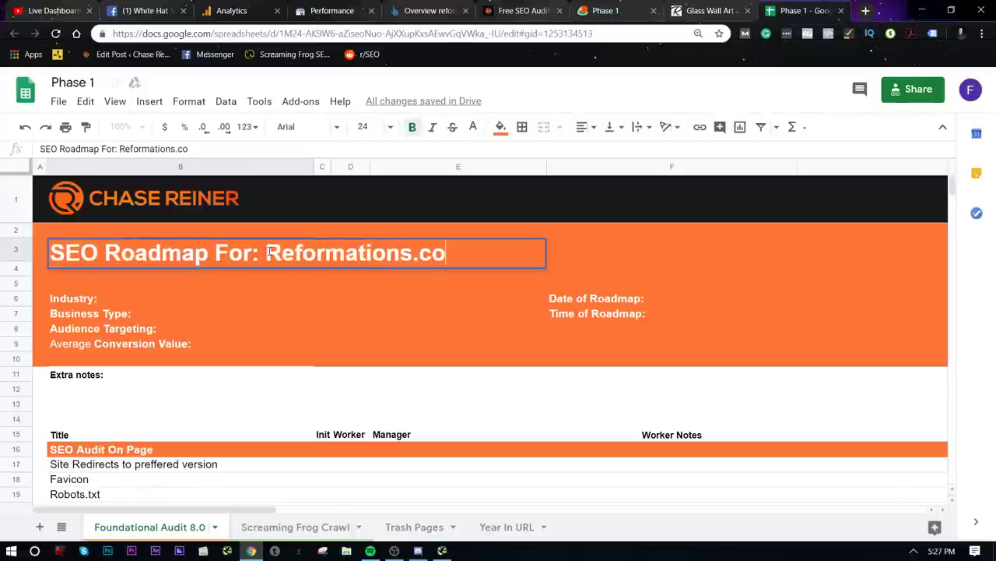
pyautogui.write('.uk')
pyautogui.click(265, 310)
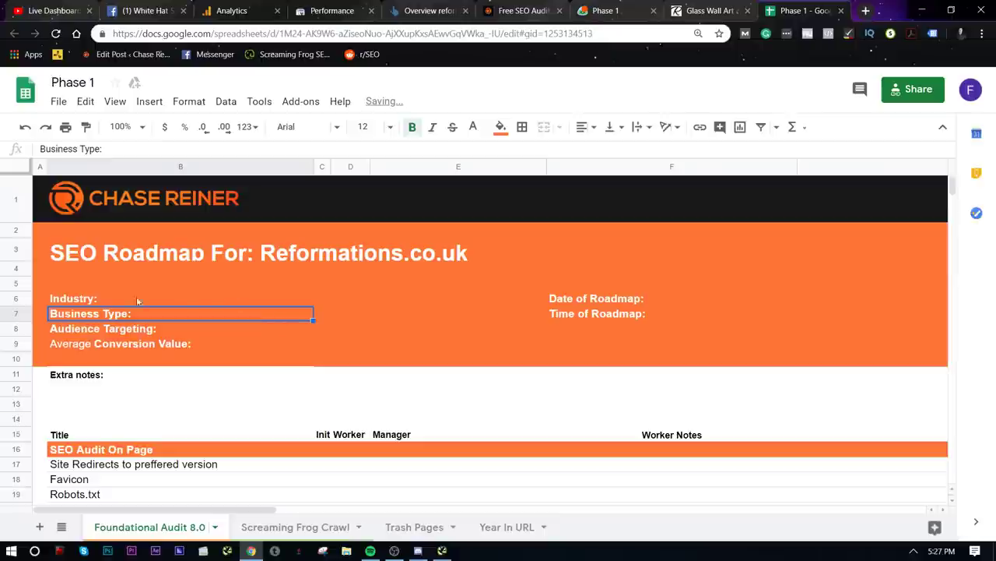
pyautogui.doubleClick(127, 299)
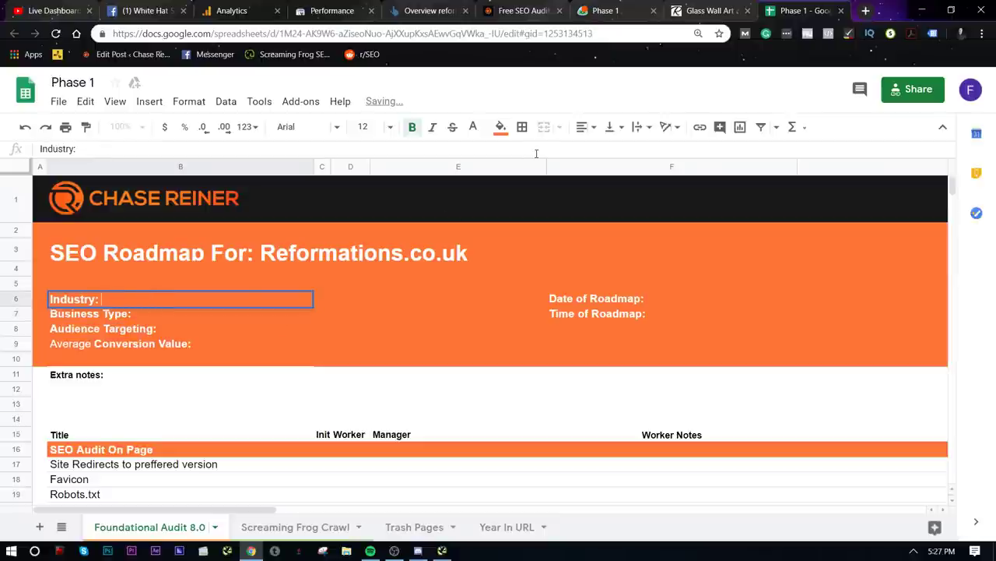
pyautogui.write('Clocks / Art')
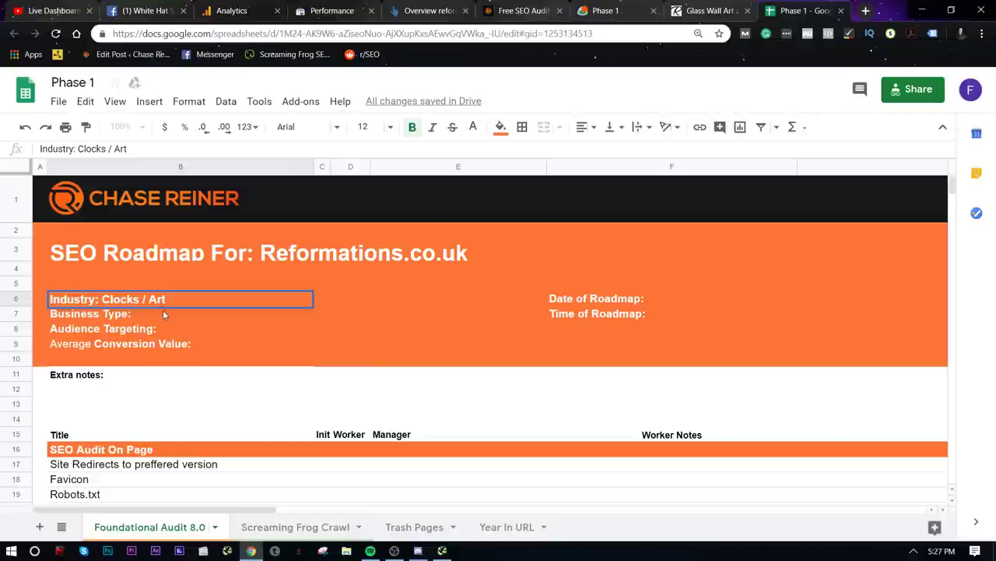
# - Fill in the business type as "National" and the audience targeting as "25-45"
pyautogui.click(164, 315)
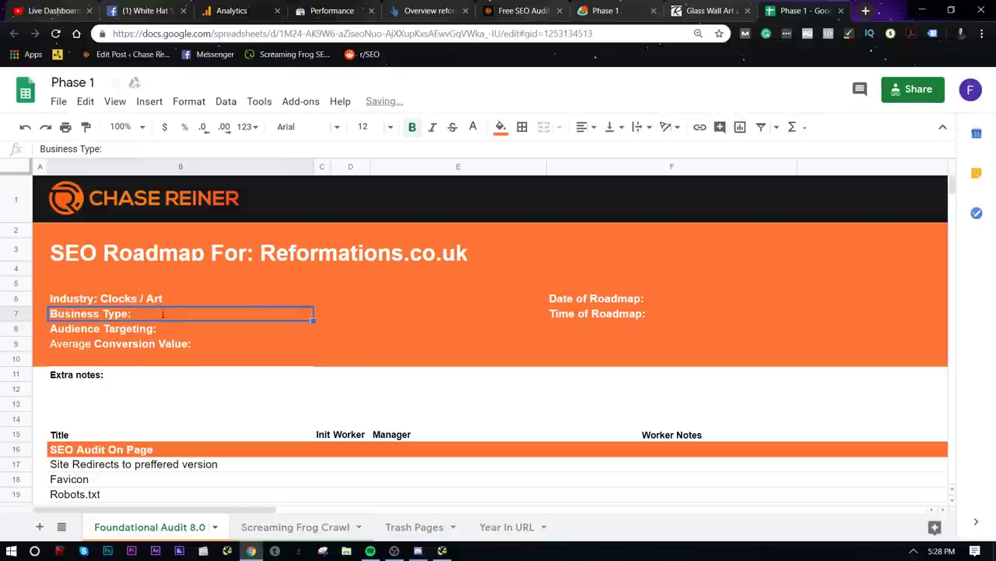
pyautogui.doubleClick(163, 314)
pyautogui.write('National')
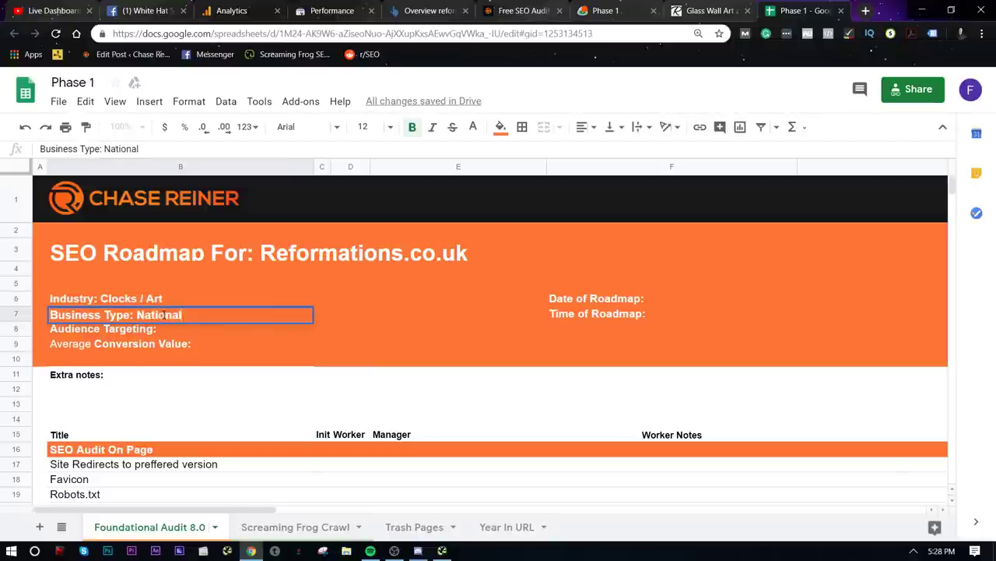
pyautogui.doubleClick(171, 331)
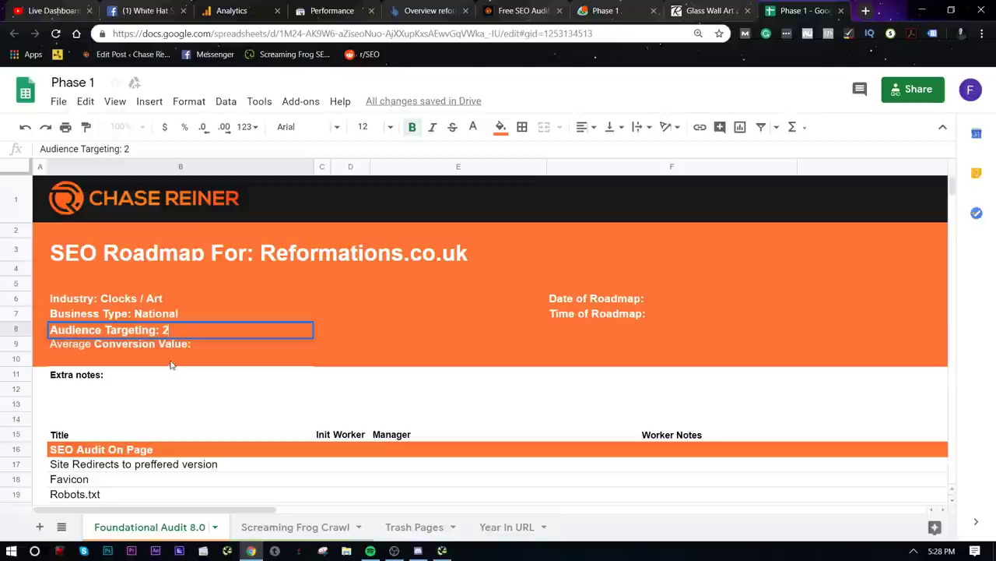
pyautogui.write('5-45')
pyautogui.press('Tab')
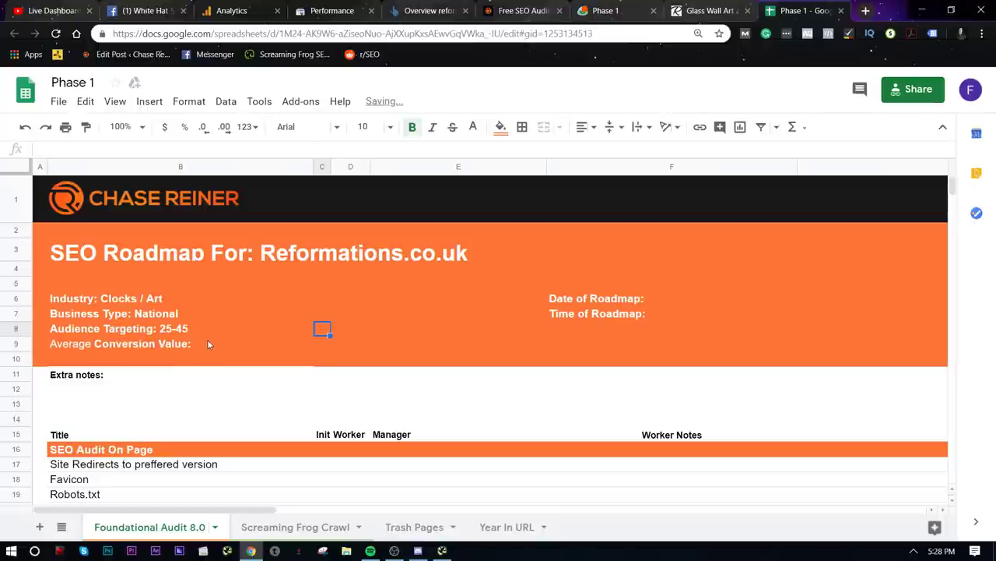
# - Open the Average Conversion Value cell for editing and check the price of Luxurious Glass Wall Art with Lighting on its Etsy listing
pyautogui.click(208, 345)
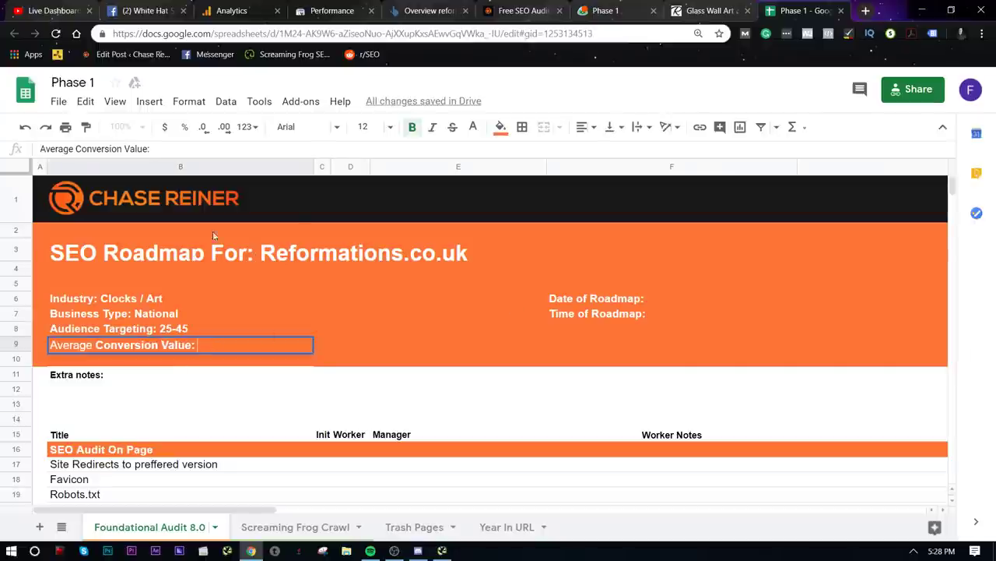
pyautogui.click(708, 10)
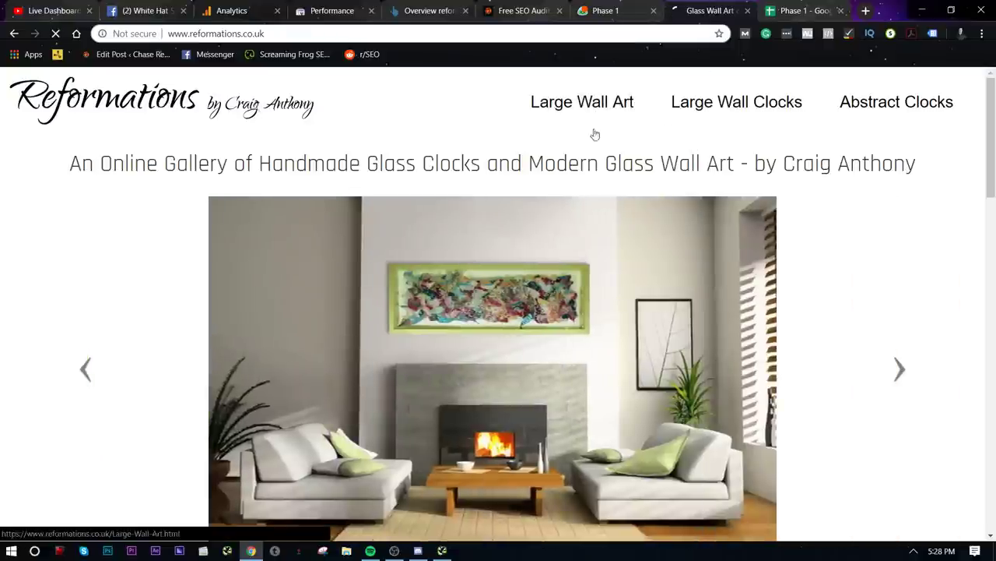
pyautogui.click(592, 134)
pyautogui.scroll(-6, 441, 257)
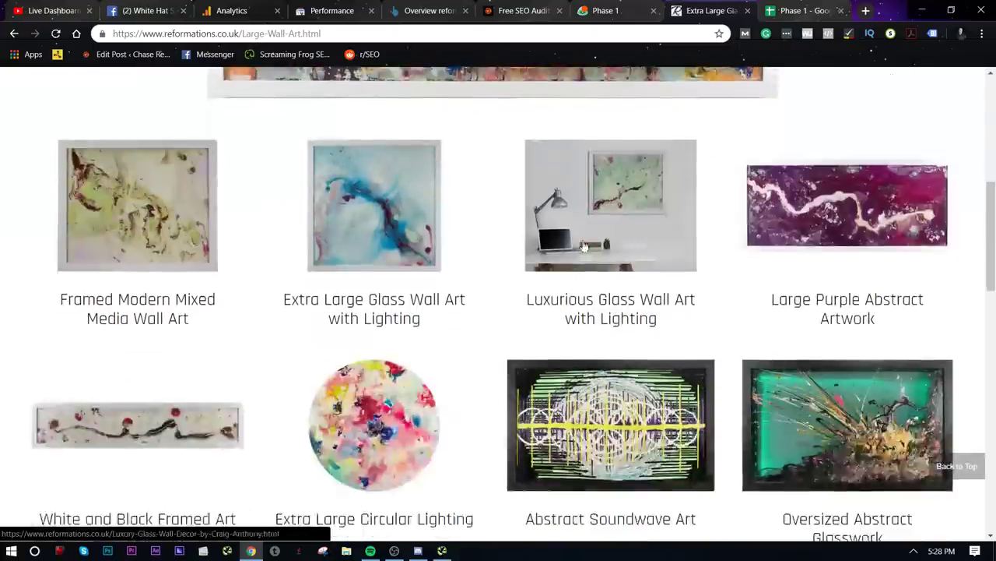
pyautogui.click(589, 235)
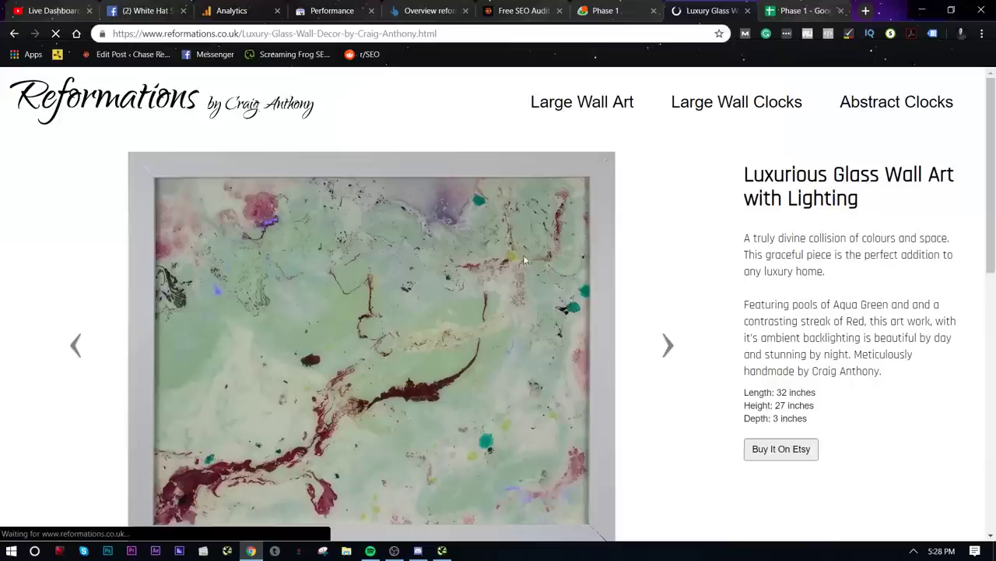
pyautogui.scroll(-2, 778, 366)
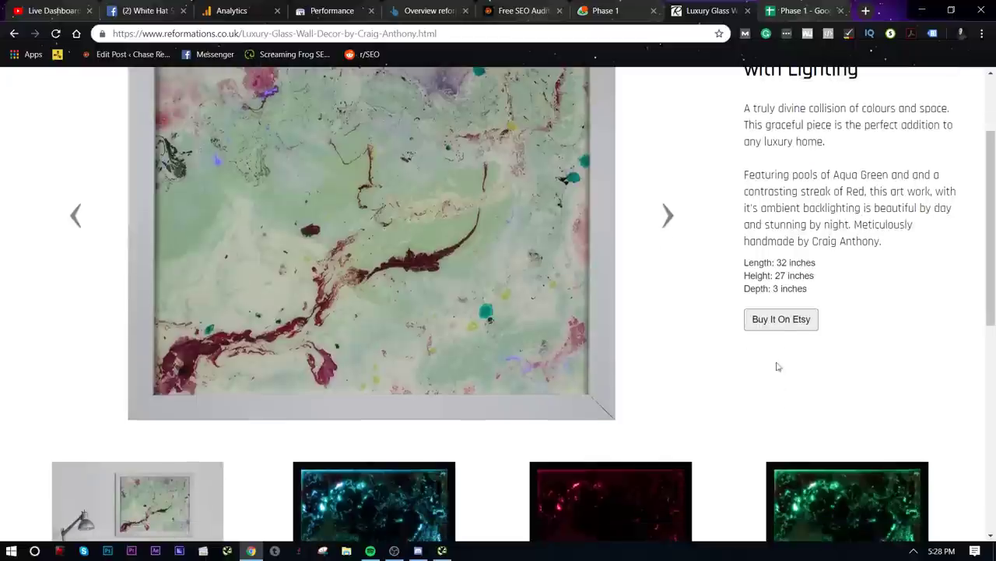
pyautogui.click(778, 319)
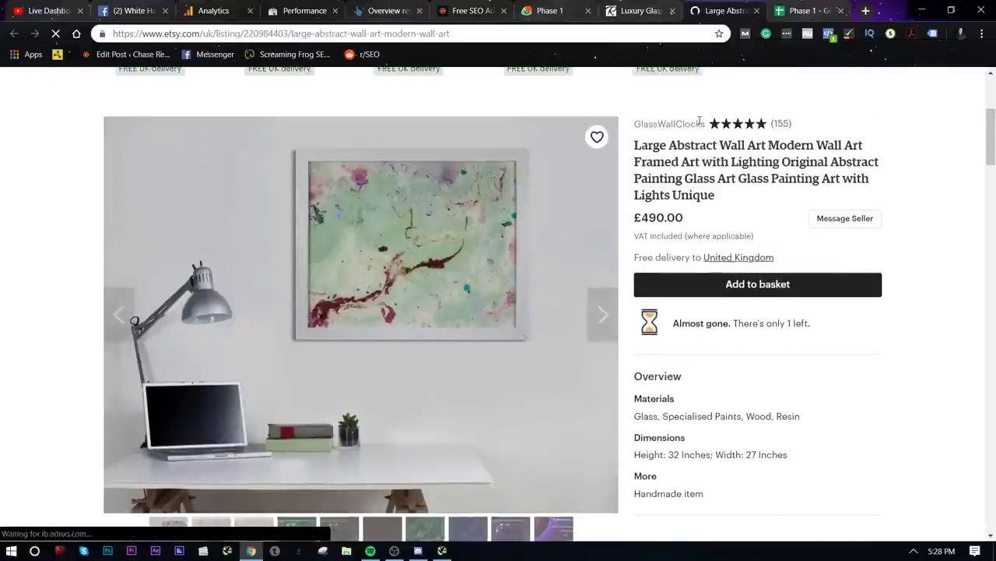
pyautogui.click(756, 10)
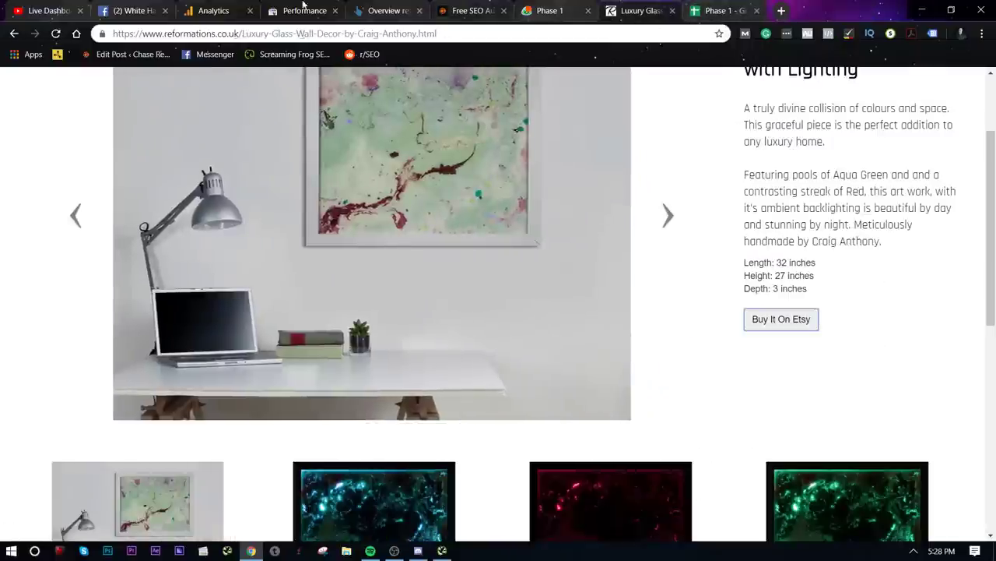
# - Back in the Phase 1 spreadsheet, set the Average Conversion Value to "$500" and the Date of Roadmap to "4.25.19"
pyautogui.click(705, 11)
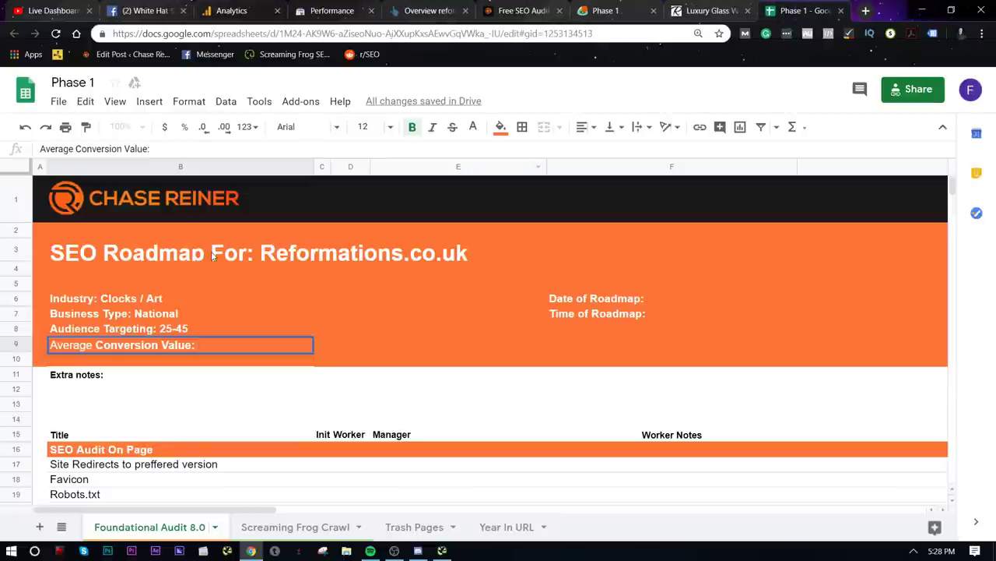
pyautogui.press('Tab')
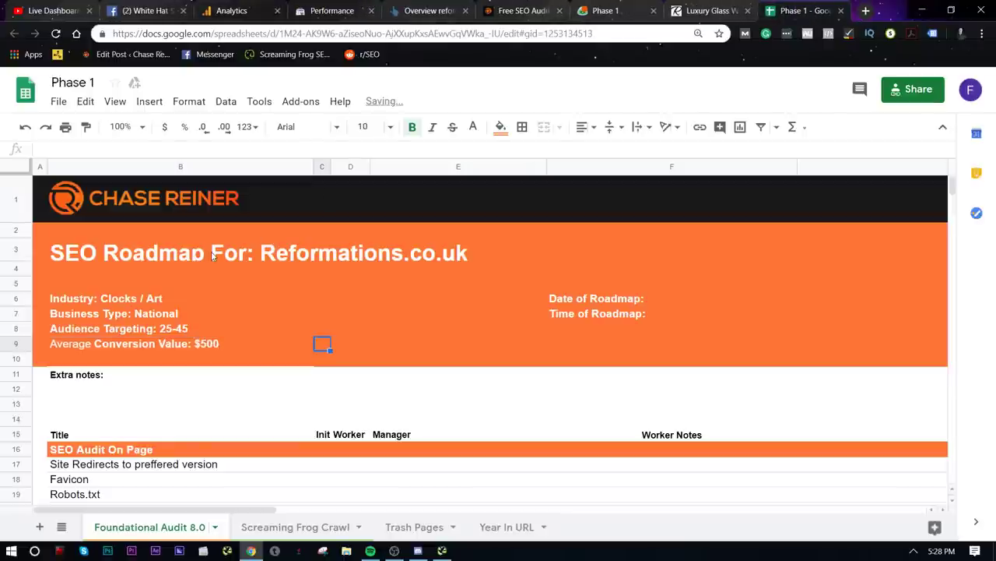
pyautogui.doubleClick(652, 299)
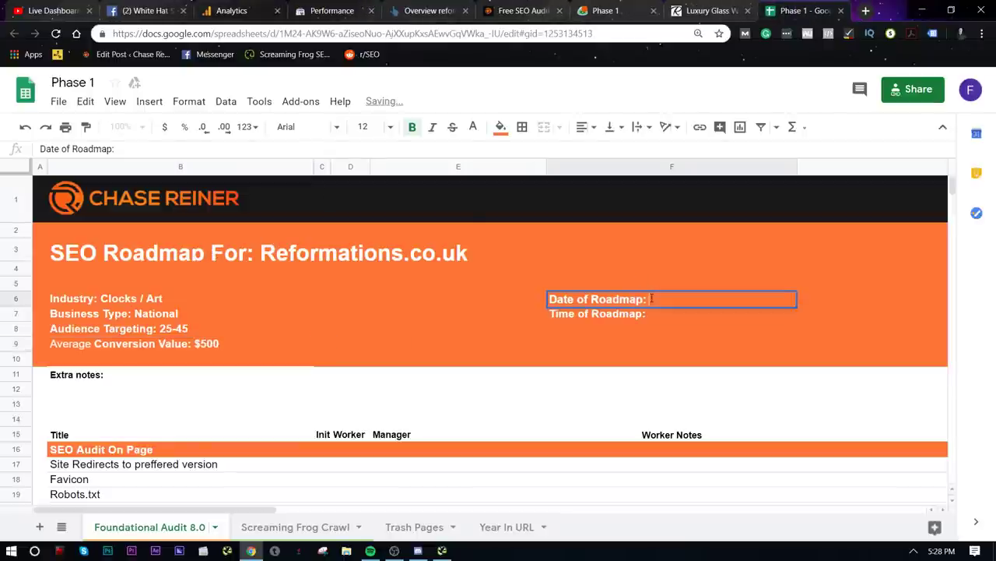
pyautogui.write('4')
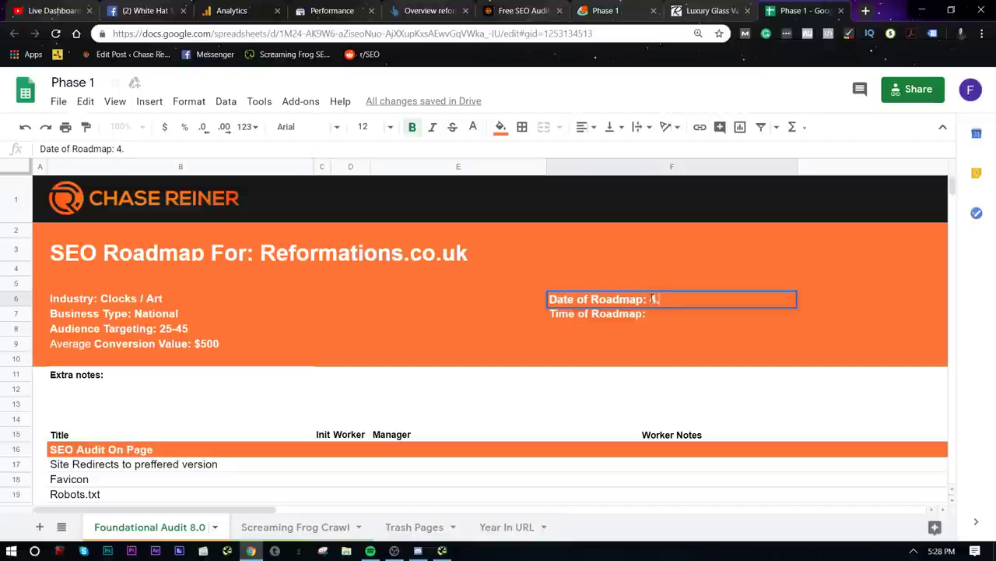
pyautogui.write('.25.19')
pyautogui.press('Tab')
# - Set the Time of Roadmap to "5:28 PST"
pyautogui.doubleClick(442, 309)
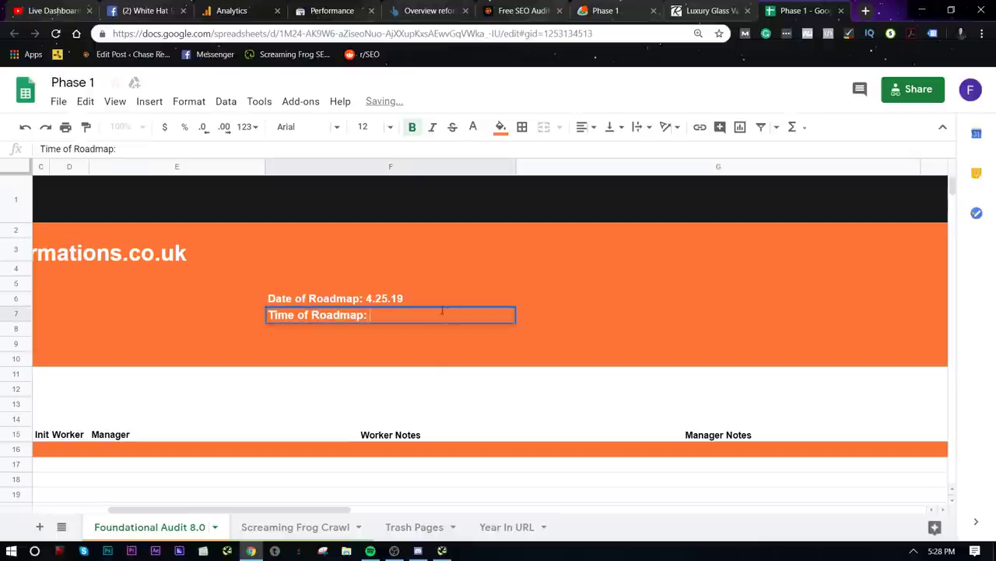
pyautogui.write('52')
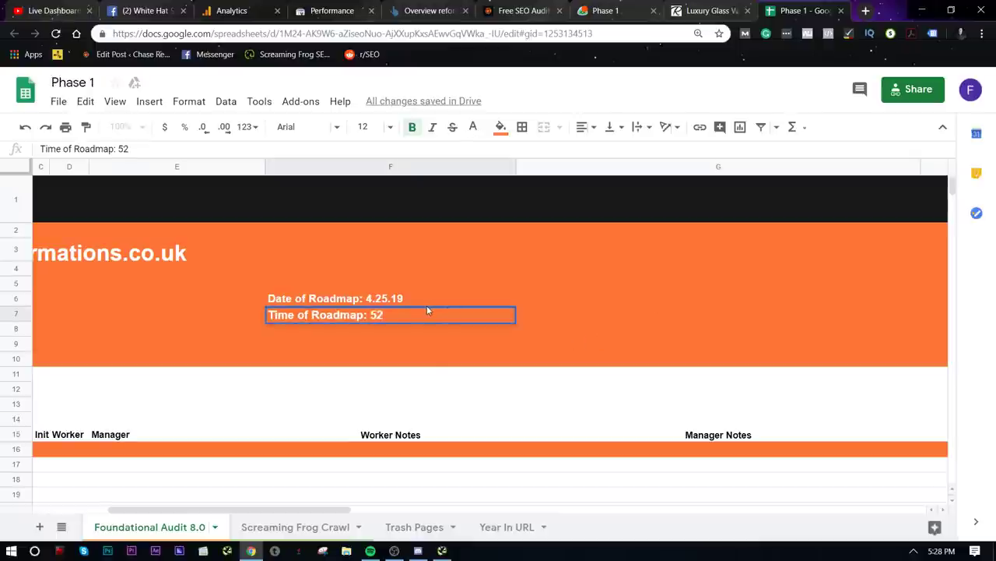
pyautogui.press('BackSpace')
pyautogui.write(':28 PST')
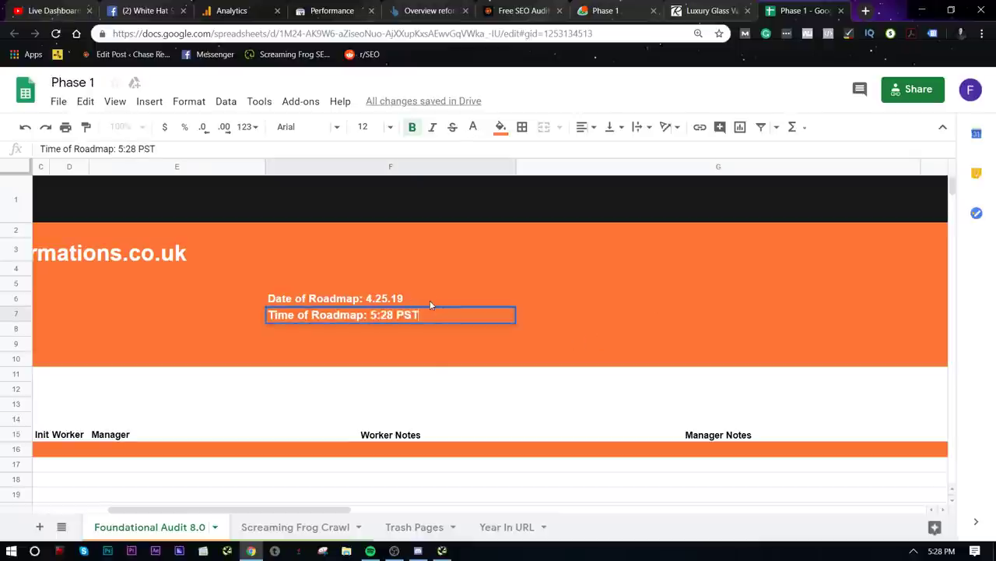
pyautogui.click(375, 419)
pyautogui.moveTo(319, 508); pyautogui.dragTo(242, 508)
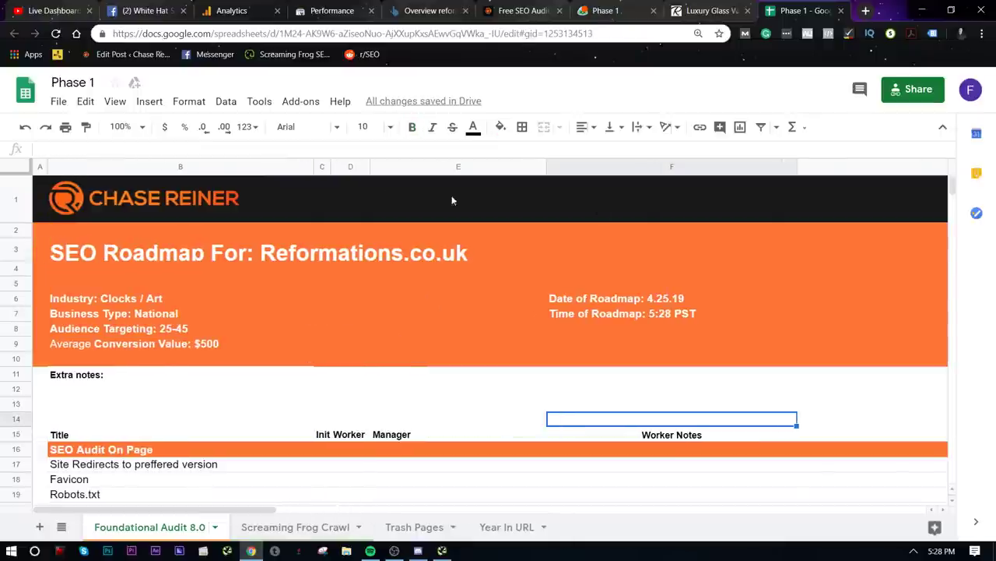
# - View the Search Console users and permissions screenshot the site owner sent in the Facebook chat
pyautogui.click(136, 10)
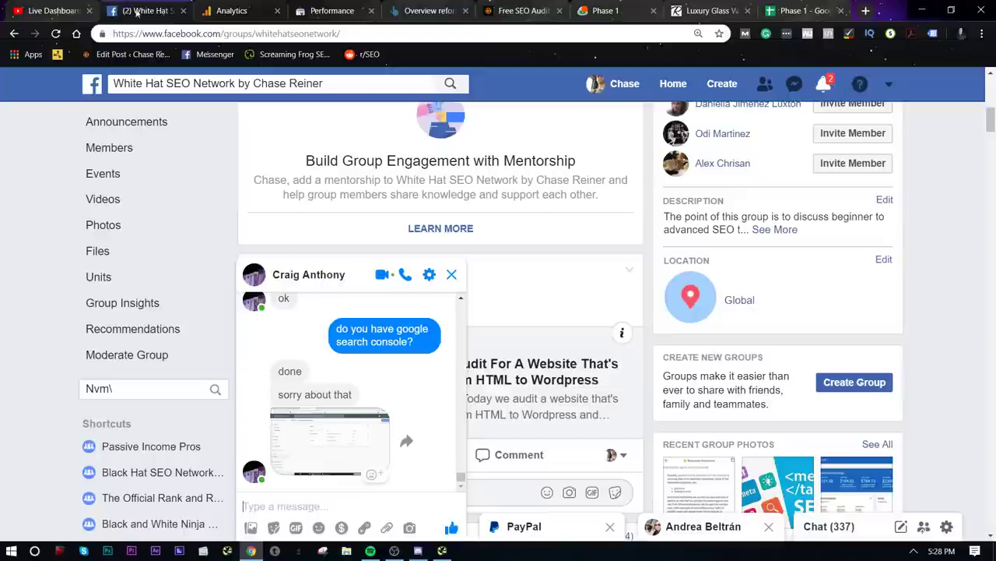
pyautogui.click(354, 456)
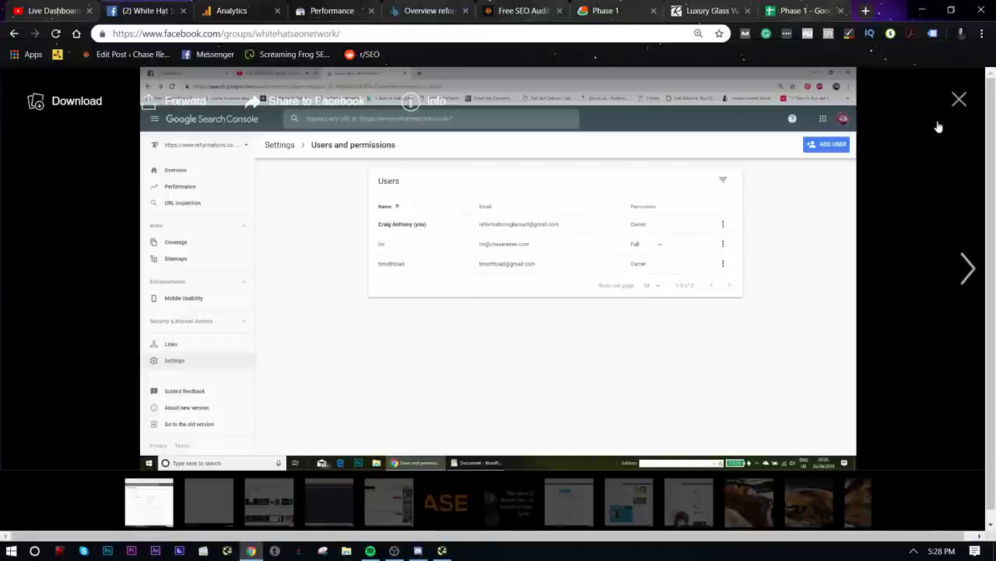
pyautogui.click(957, 101)
# - Look through the current account's Google Search Console properties for the reformations site, filter by "ref" and reload the page
pyautogui.click(305, 6)
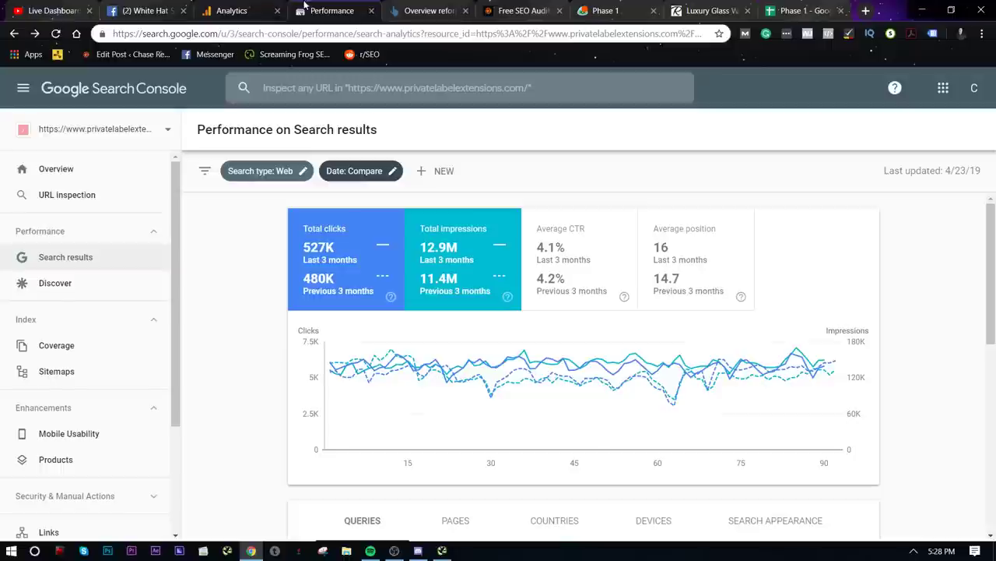
pyautogui.click(113, 143)
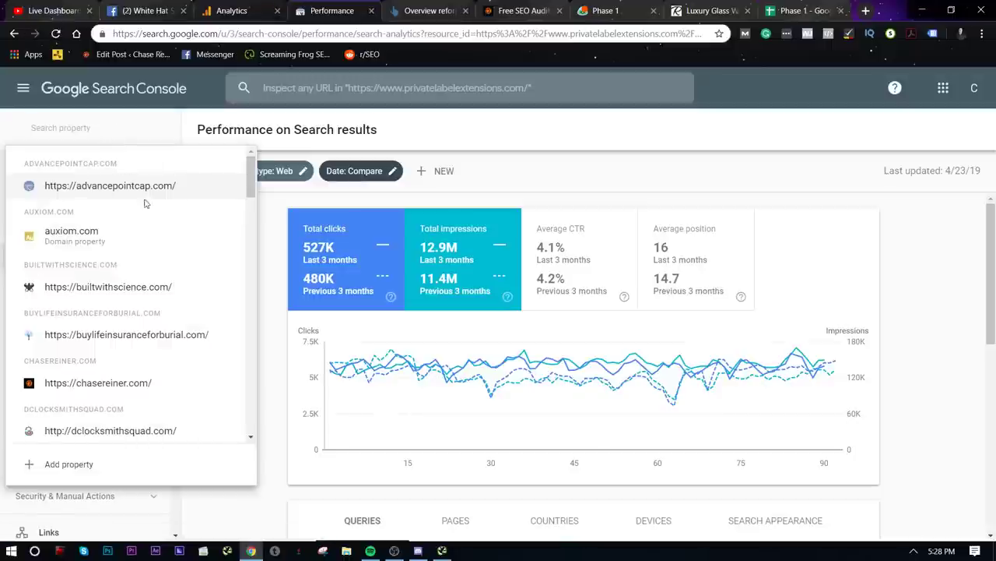
pyautogui.scroll(-5, 156, 233)
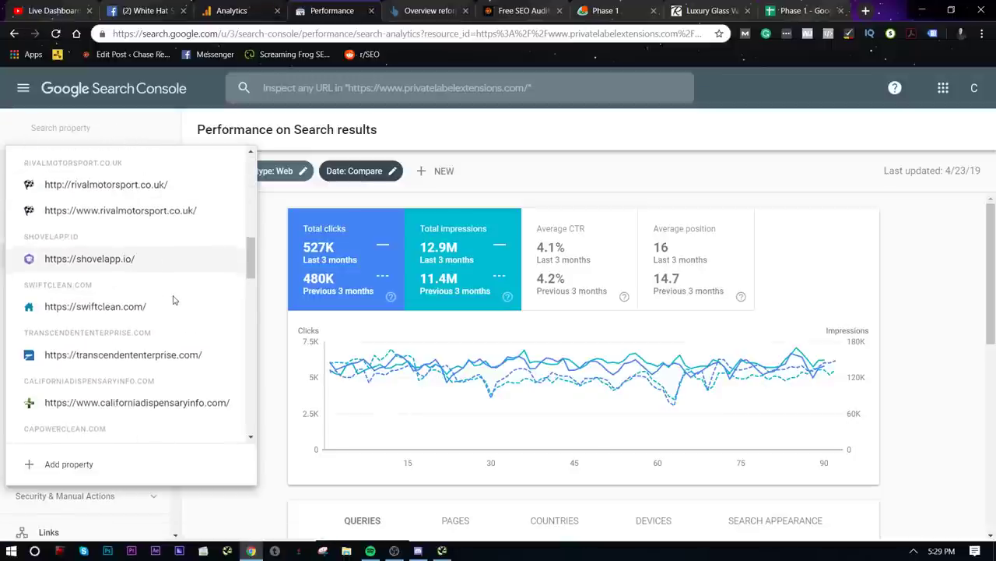
pyautogui.scroll(-9, 177, 299)
pyautogui.scroll(-3, 179, 334)
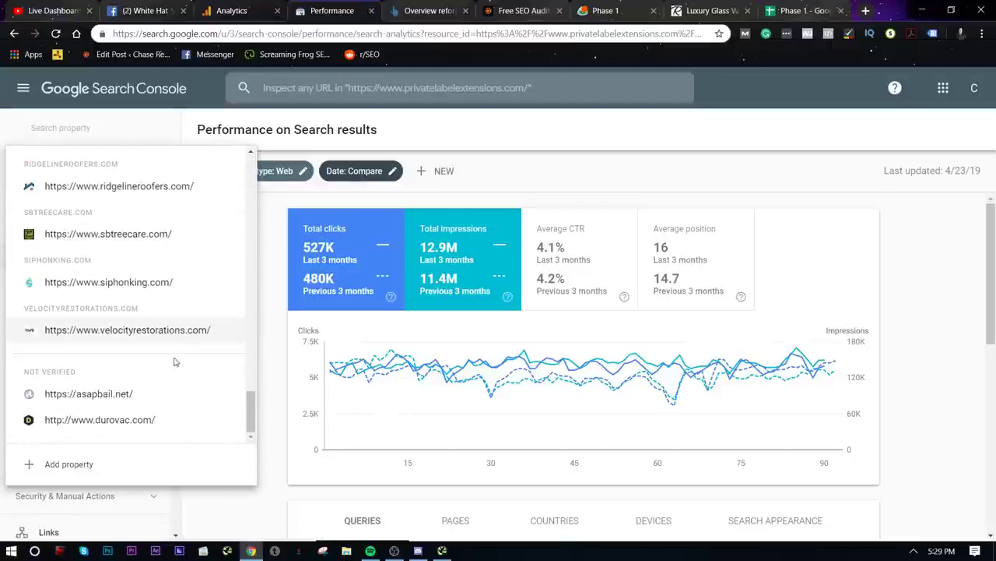
pyautogui.scroll(10, 173, 374)
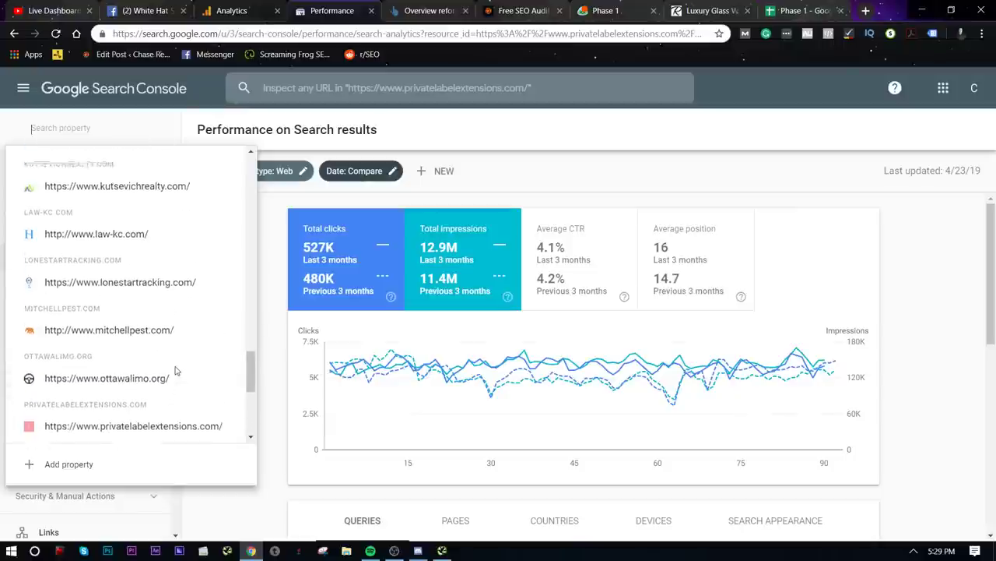
pyautogui.write('ef')
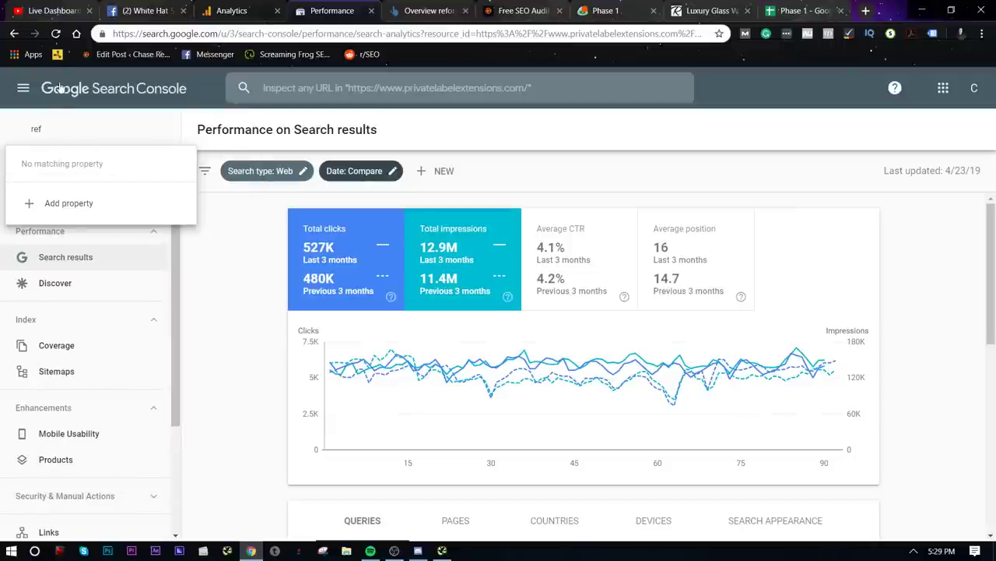
pyautogui.click(56, 33)
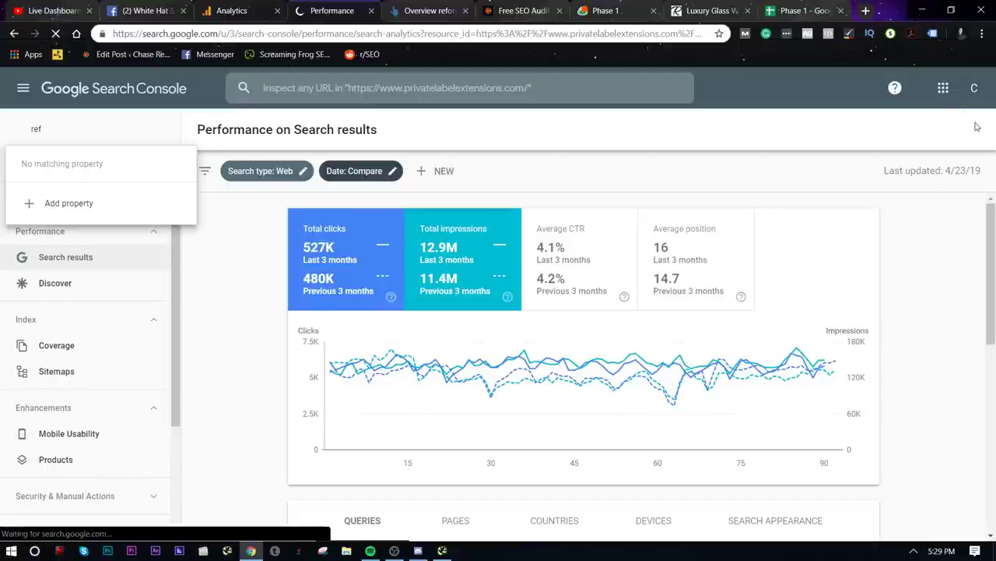
pyautogui.click(965, 93)
pyautogui.click(857, 265)
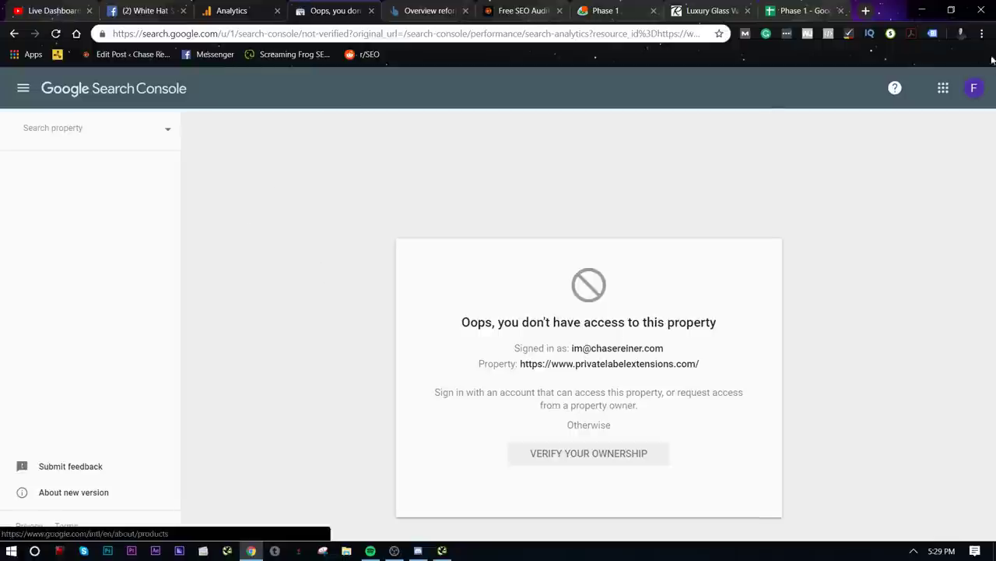
pyautogui.click(28, 137)
pyautogui.scroll(-3, 116, 174)
pyautogui.write('ref')
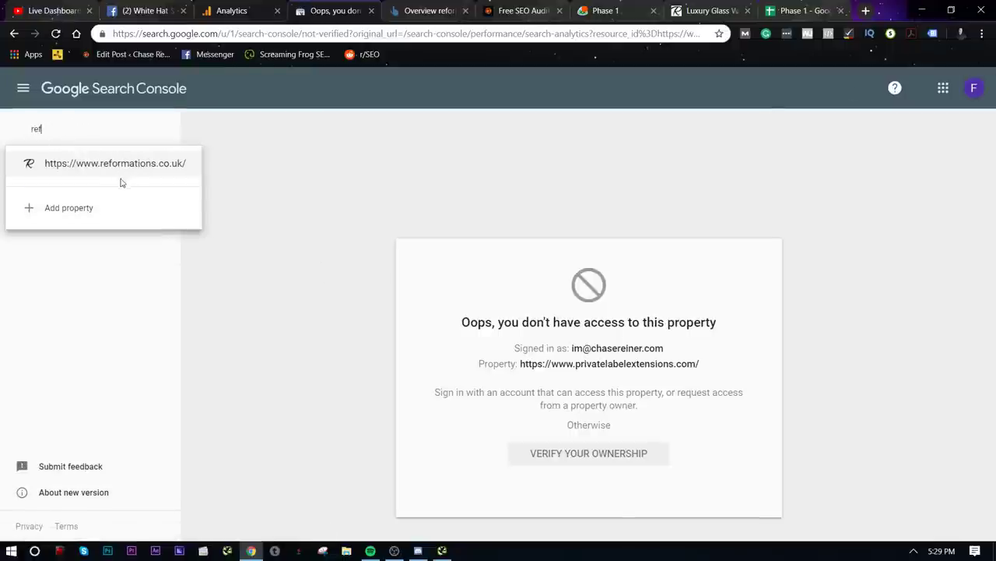
pyautogui.click(122, 180)
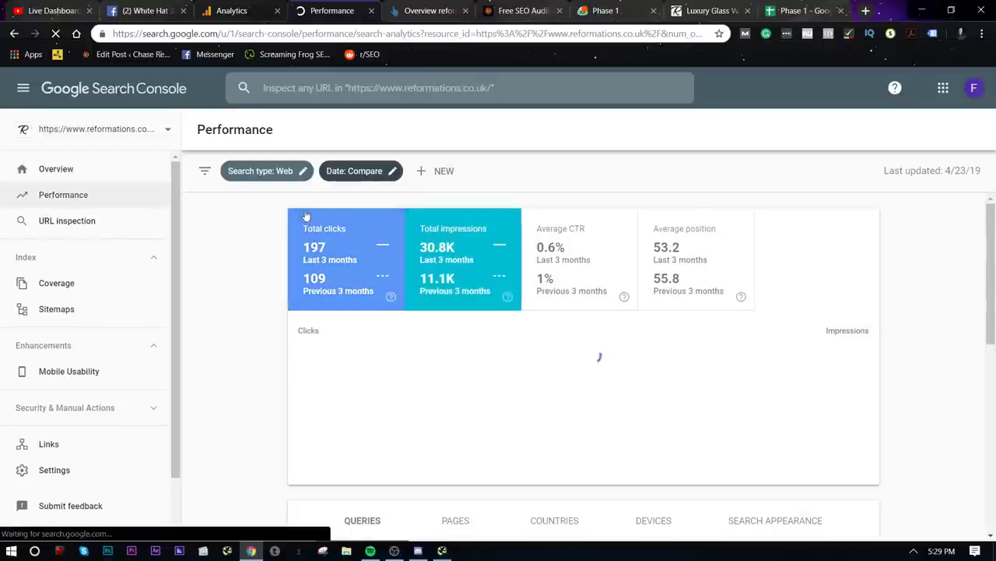
pyautogui.scroll(-1, 359, 261)
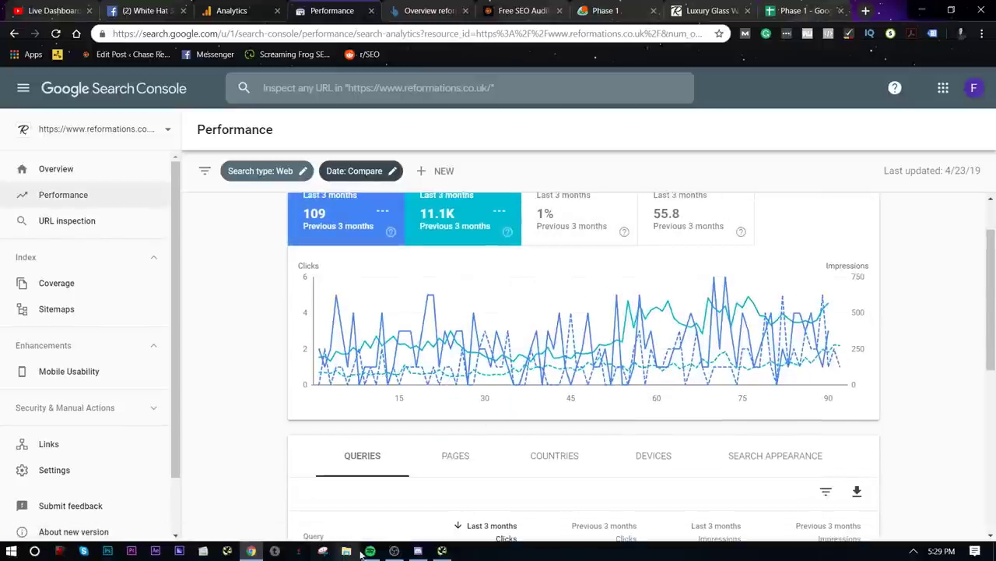
# - In Screaming Frog SEO Spider, connect a new Google Search Console account and allow SEO Spider to access its data
pyautogui.click(441, 552)
pyautogui.click(82, 27)
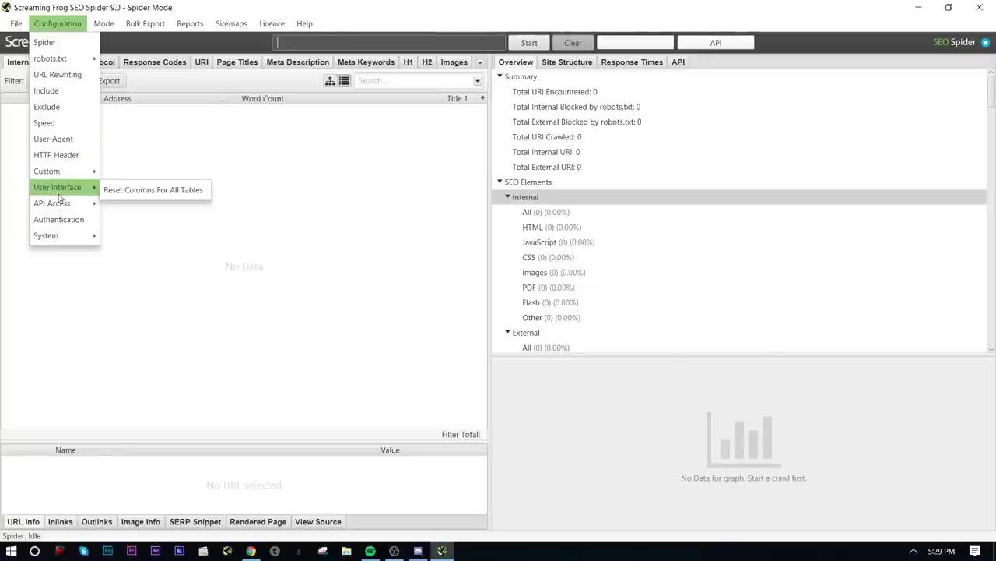
pyautogui.moveTo(57, 207)
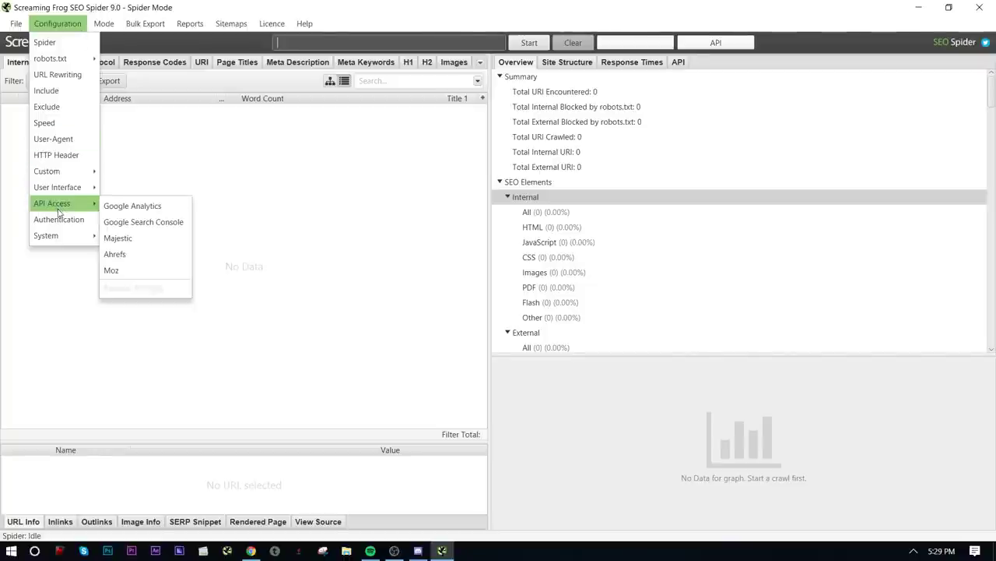
pyautogui.click(136, 223)
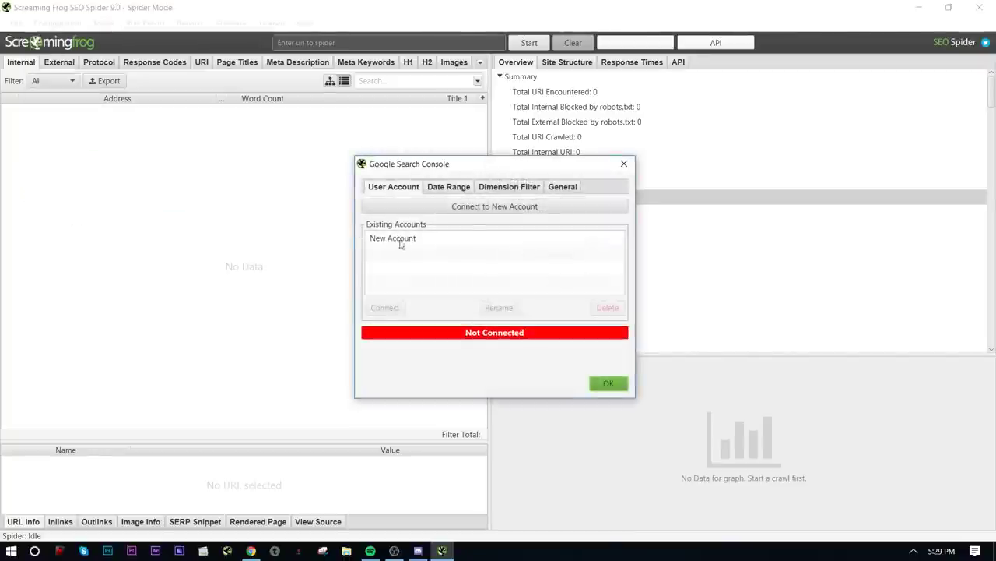
pyautogui.click(472, 208)
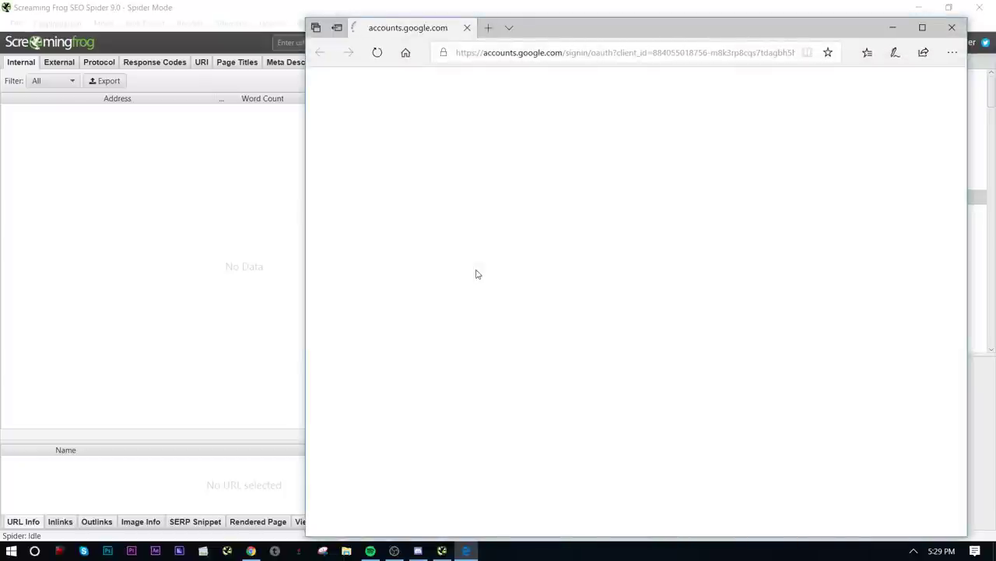
pyautogui.click(603, 315)
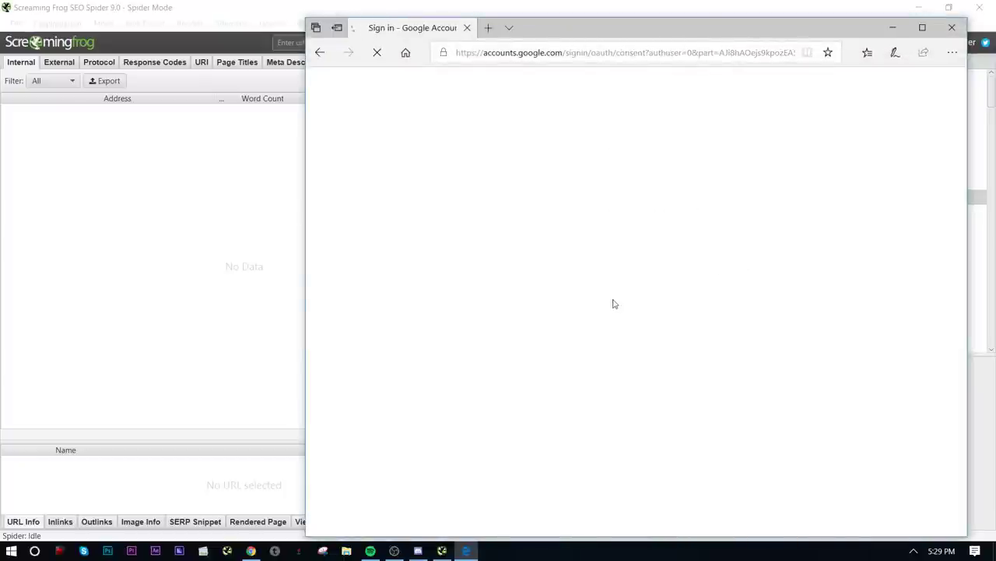
pyautogui.click(730, 433)
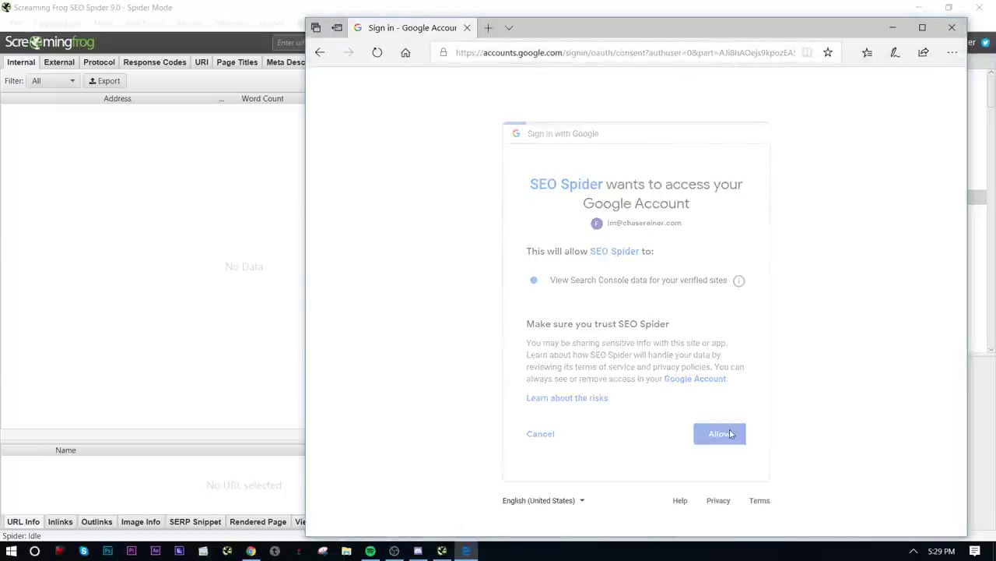
pyautogui.click(951, 27)
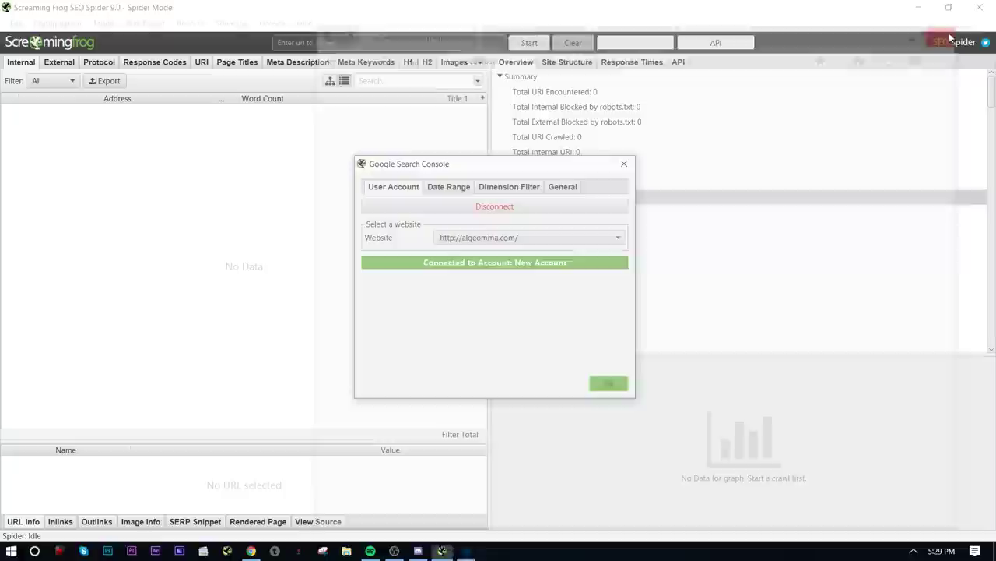
pyautogui.click(569, 237)
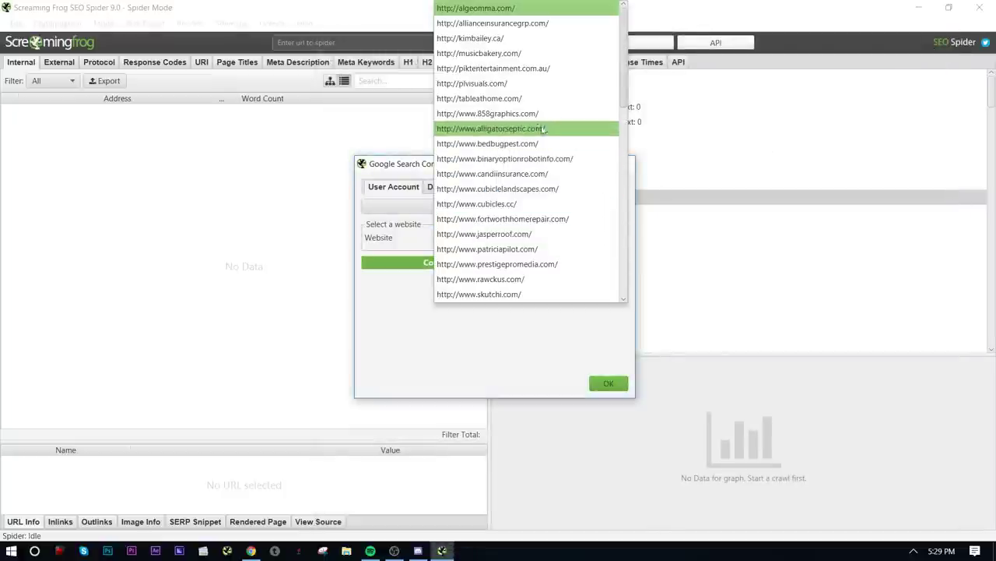
pyautogui.scroll(-4, 529, 150)
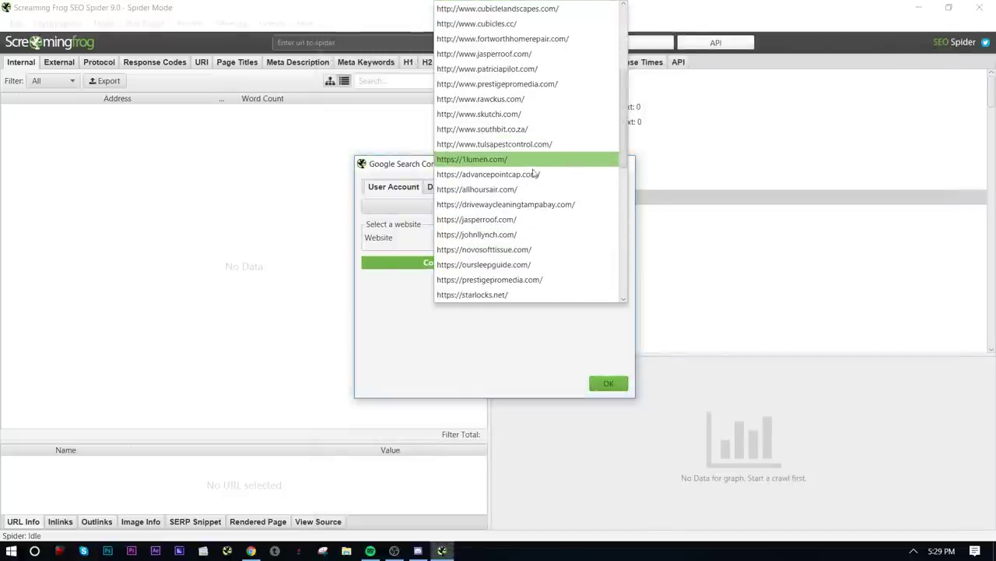
pyautogui.scroll(-4, 535, 175)
pyautogui.scroll(4, 537, 183)
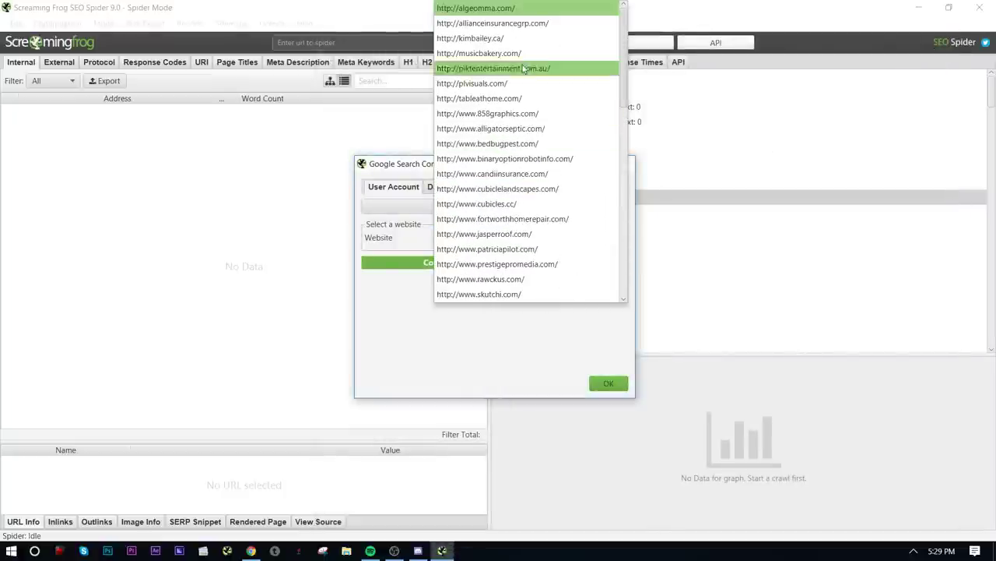
pyautogui.scroll(-3, 544, 140)
pyautogui.scroll(-5, 550, 114)
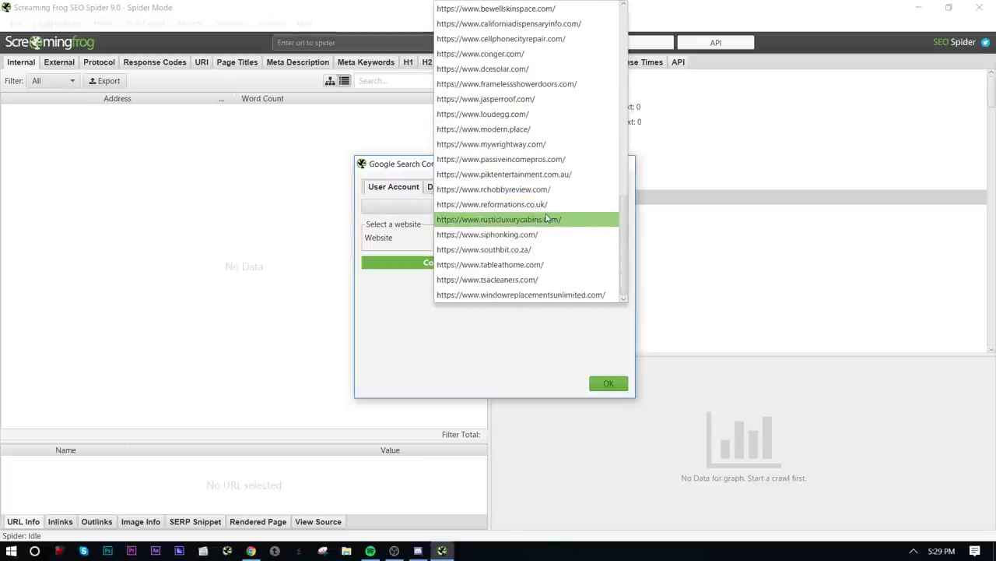
pyautogui.click(546, 207)
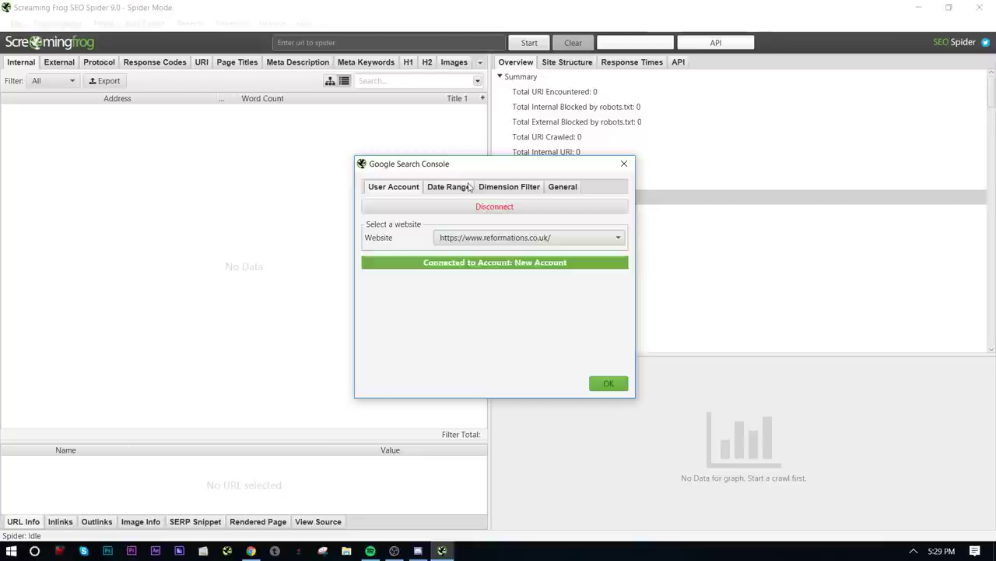
# - Try to move the start of the Search Console date range back one year
pyautogui.click(471, 187)
pyautogui.click(485, 221)
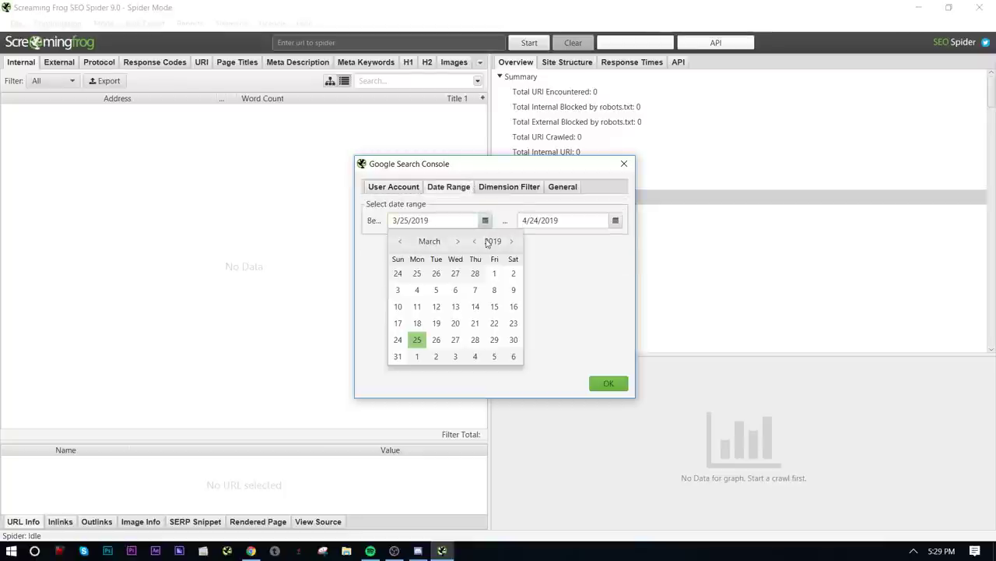
pyautogui.click(475, 242)
pyautogui.click(554, 340)
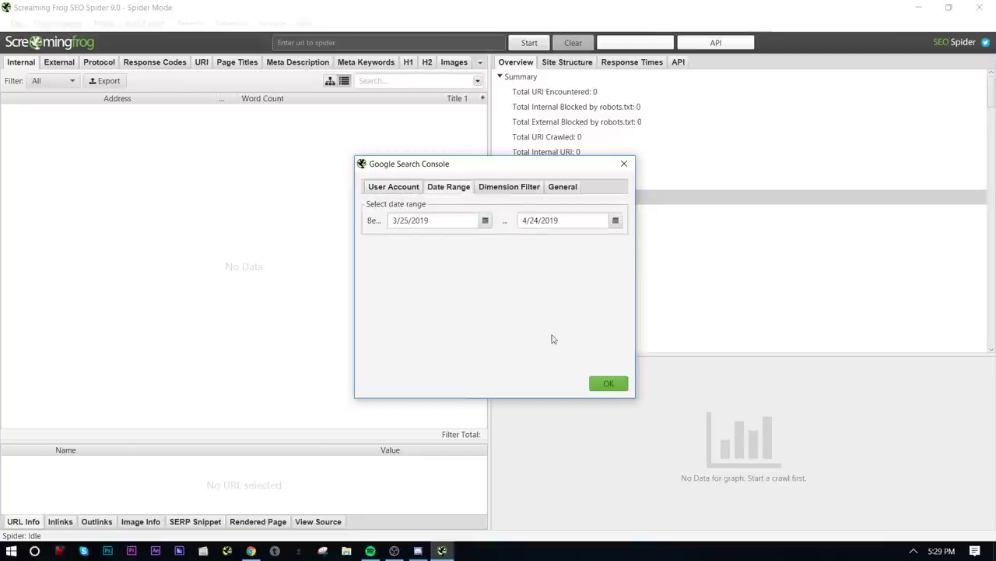
pyautogui.click(446, 220)
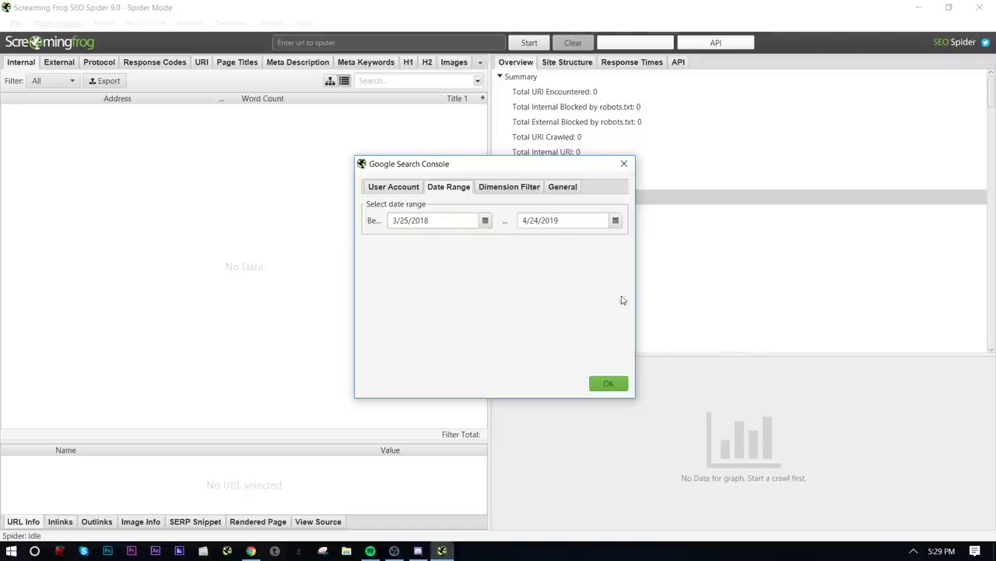
pyautogui.click(520, 189)
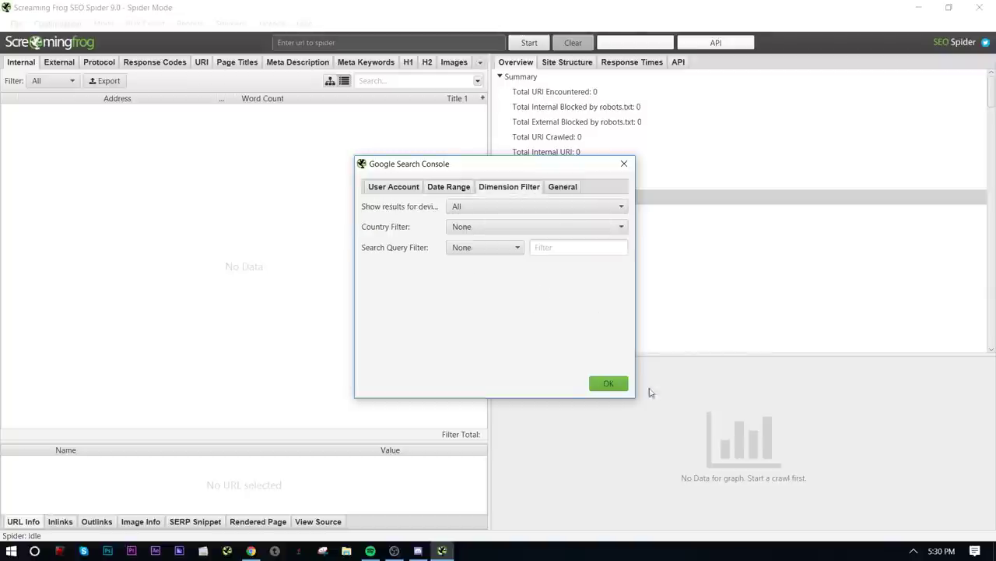
pyautogui.click(608, 383)
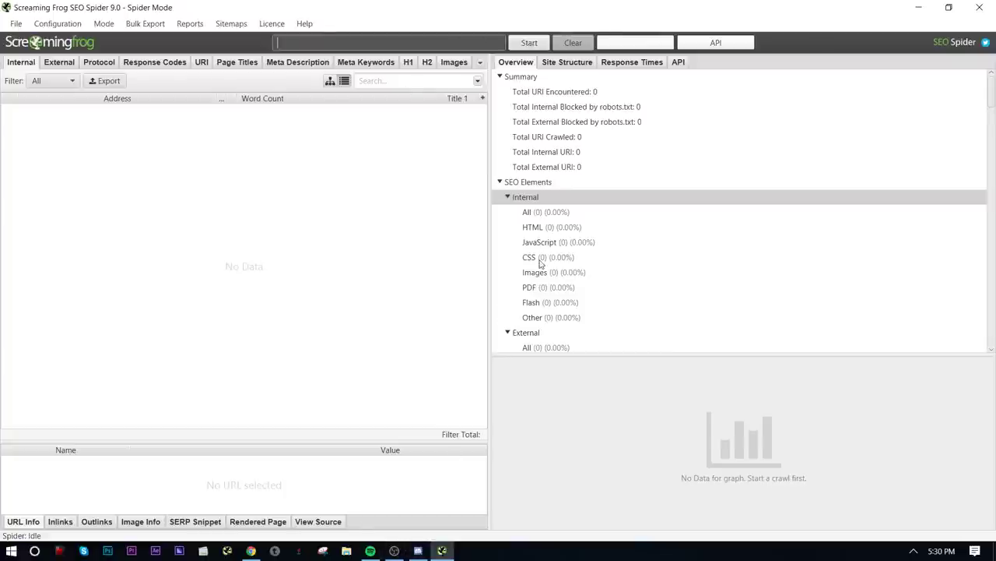
pyautogui.write('http://www.reformations.co.uk/')
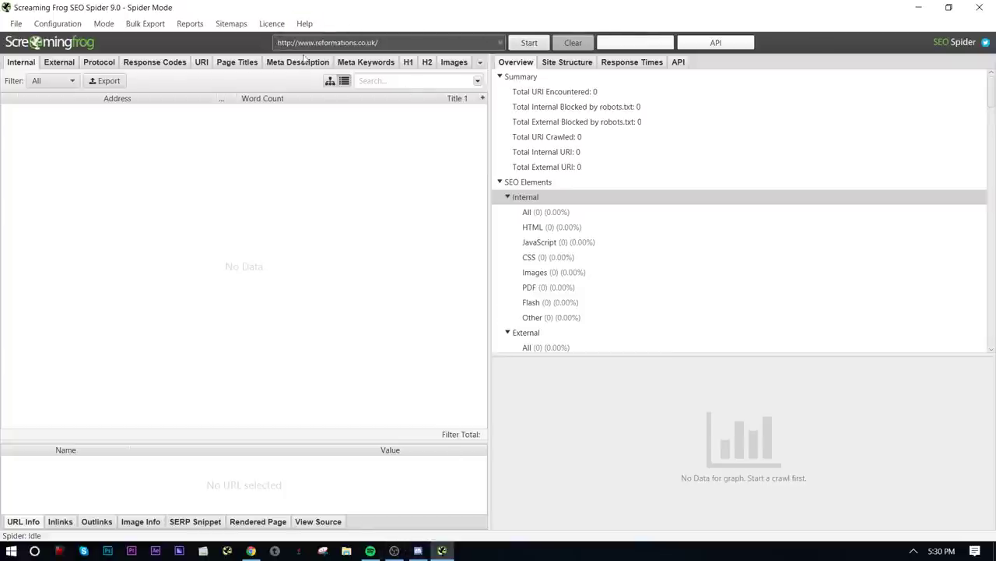
# - Switch to Chrome and open the Reformations homepage by removing the product page path from its address
pyautogui.hotkey('alt', 'Tab')
pyautogui.scroll(1, 492, 276)
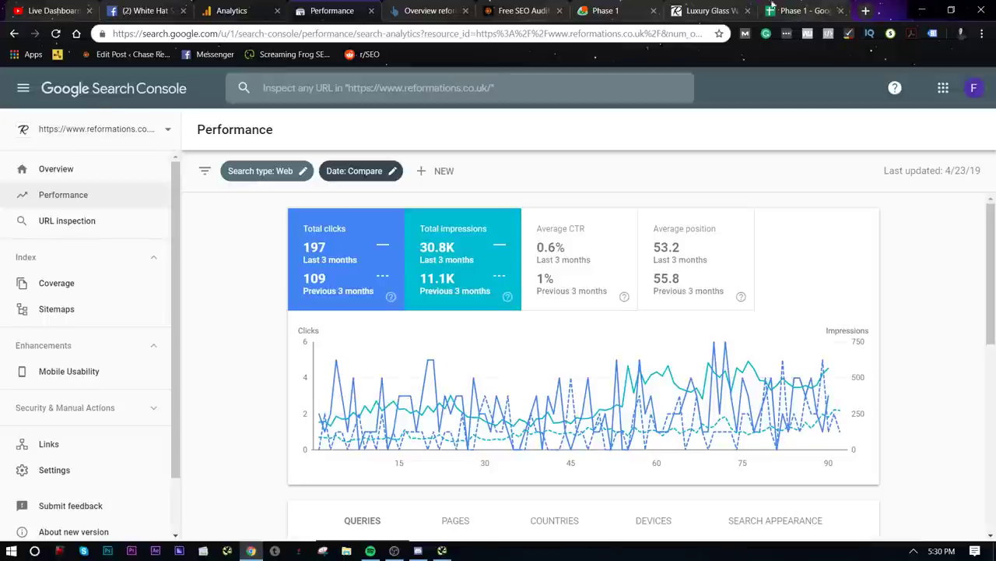
pyautogui.click(732, 9)
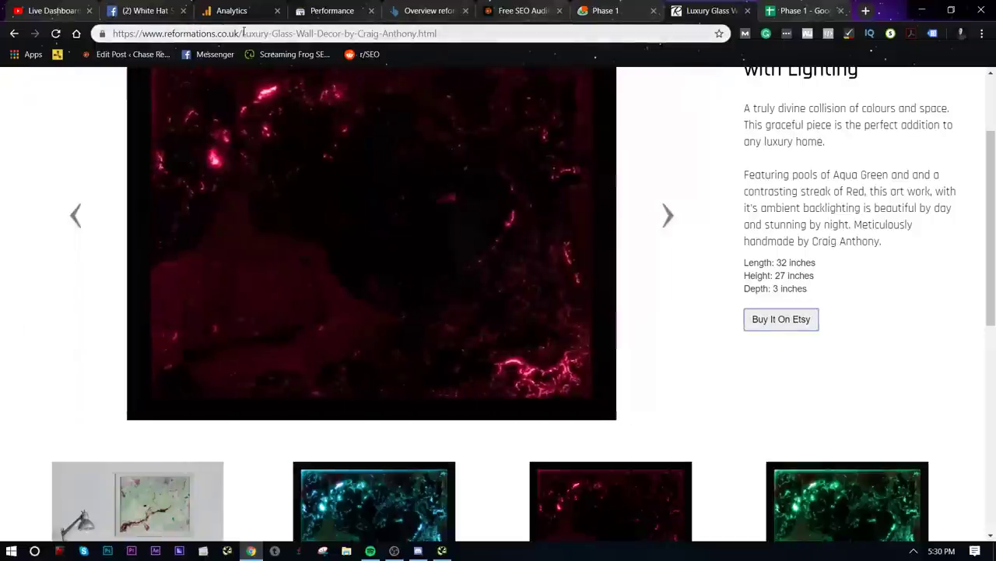
pyautogui.moveTo(244, 34); pyautogui.dragTo(602, 29)
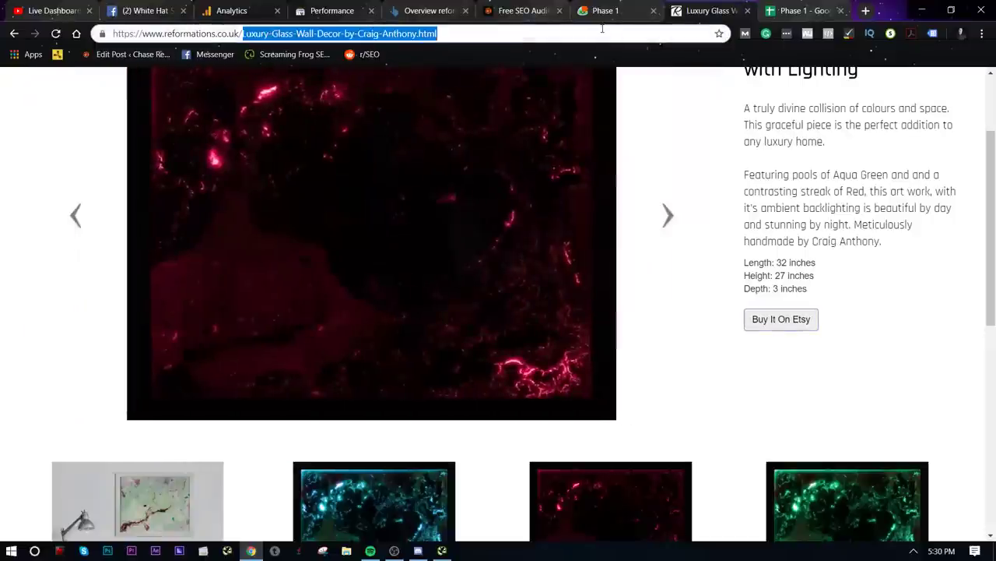
pyautogui.press('BackSpace')
pyautogui.press('Return')
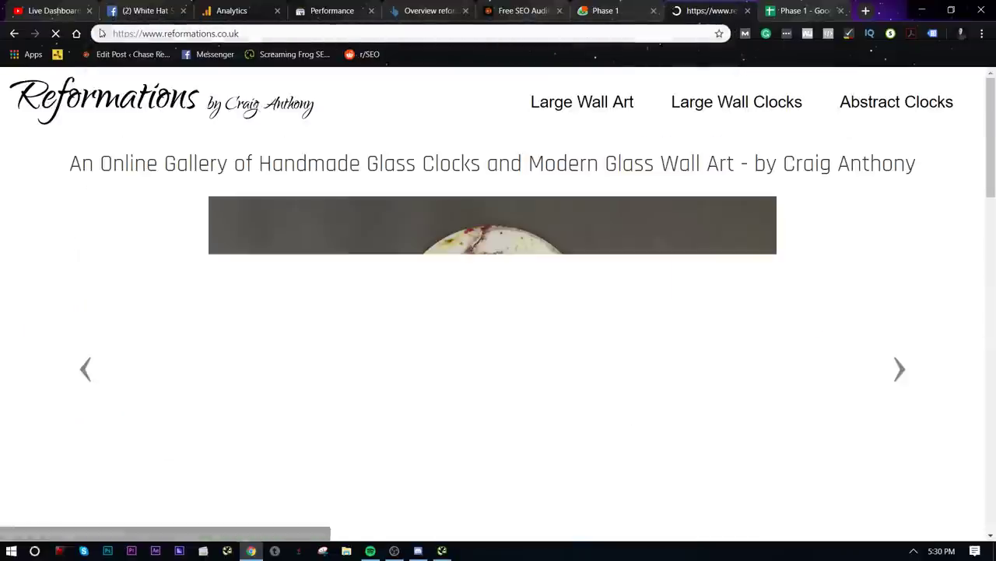
pyautogui.click(135, 41)
pyautogui.click(134, 34)
pyautogui.press('BackSpace')
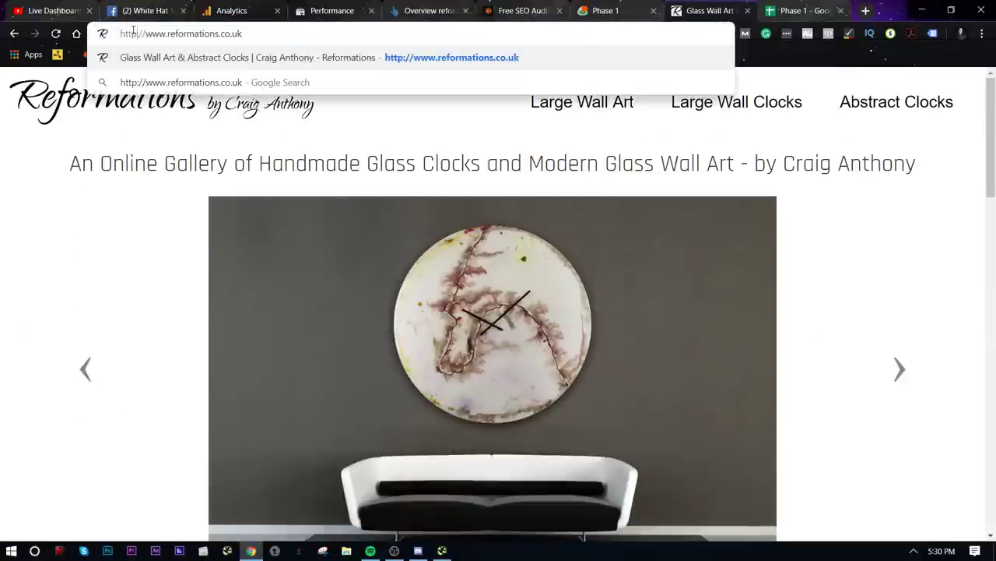
pyautogui.press('Return')
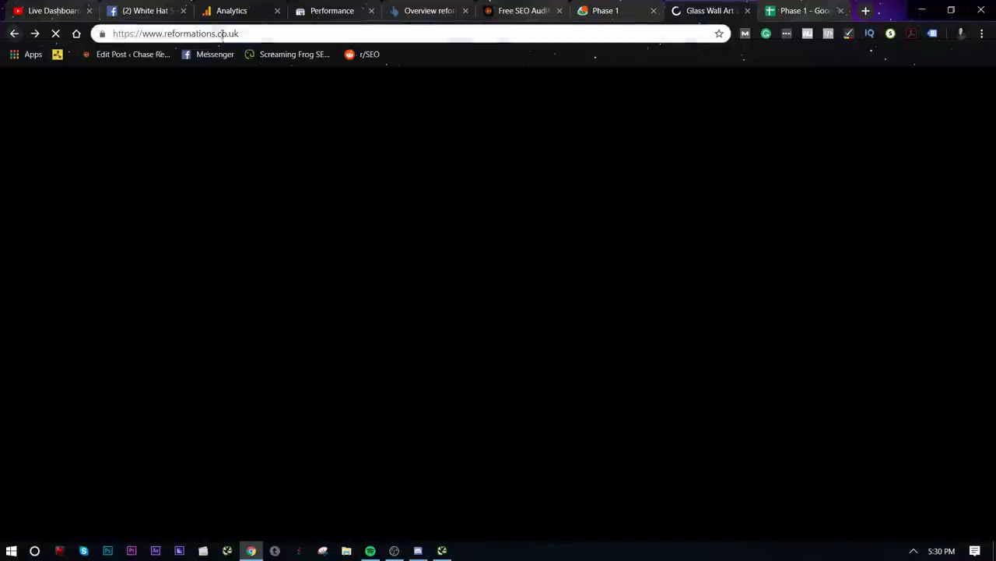
# - Copy the https homepage address into Screaming Frog SEO Spider as the crawl URL and start the crawl
pyautogui.click(222, 34)
pyautogui.hotkey('ctrl', 'c')
pyautogui.hotkey('alt', 'Tab')
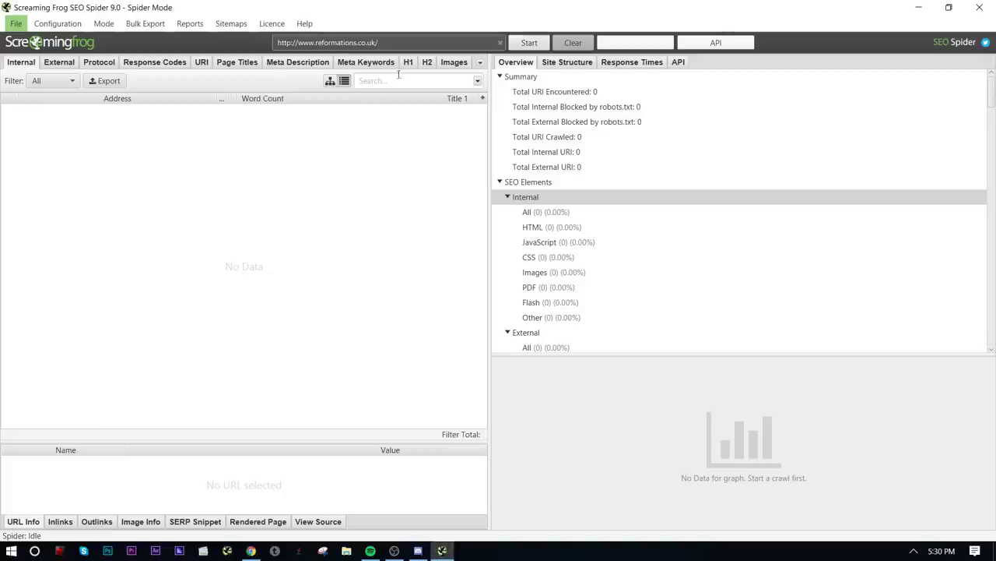
pyautogui.hotkey('ctrl', 'v')
pyautogui.click(528, 43)
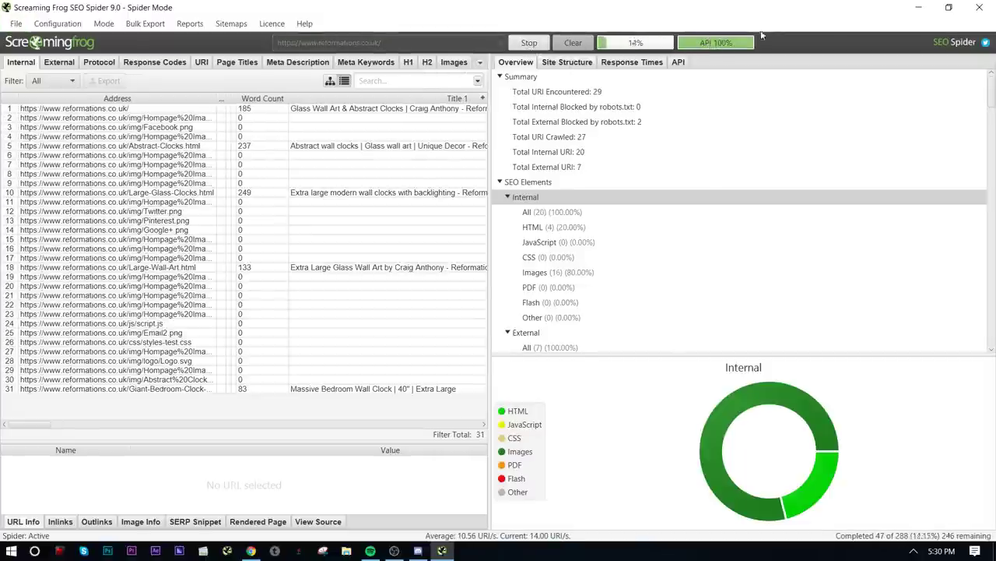
# - Return to the Phase 1 spreadsheet in Chrome and enter z in the Init column for "Site Redirects to preffered version"
pyautogui.click(917, 7)
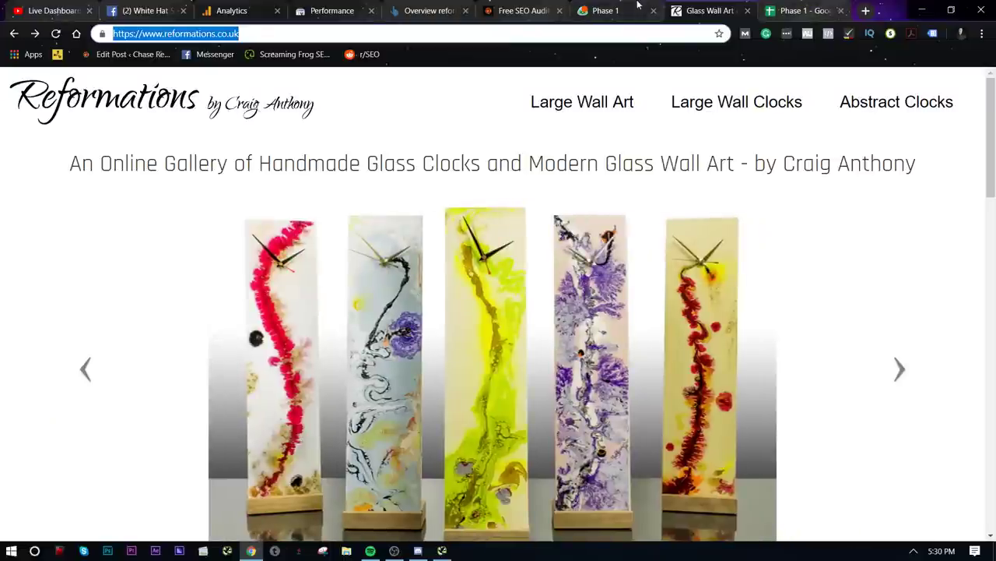
pyautogui.click(806, 11)
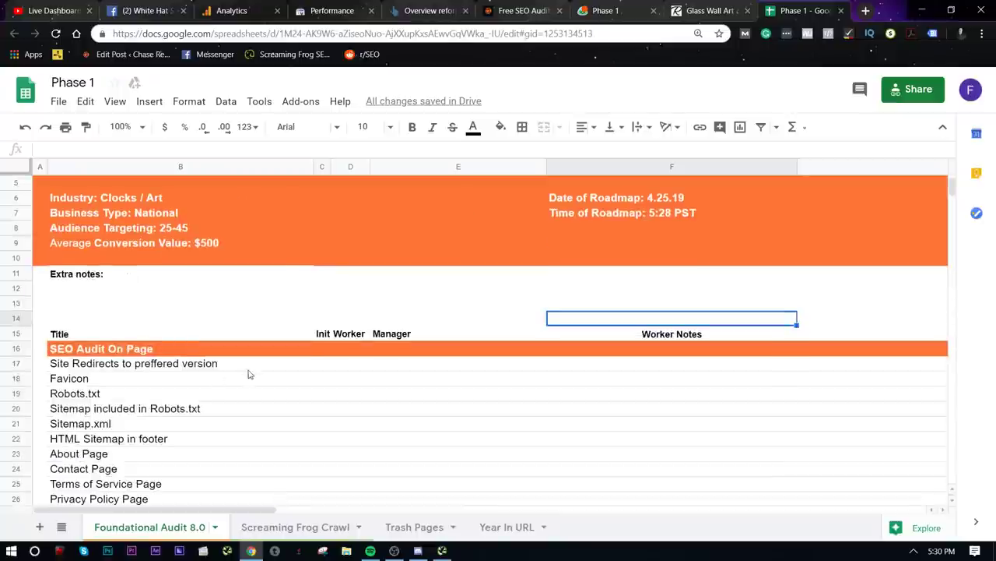
pyautogui.click(269, 367)
pyautogui.click(326, 364)
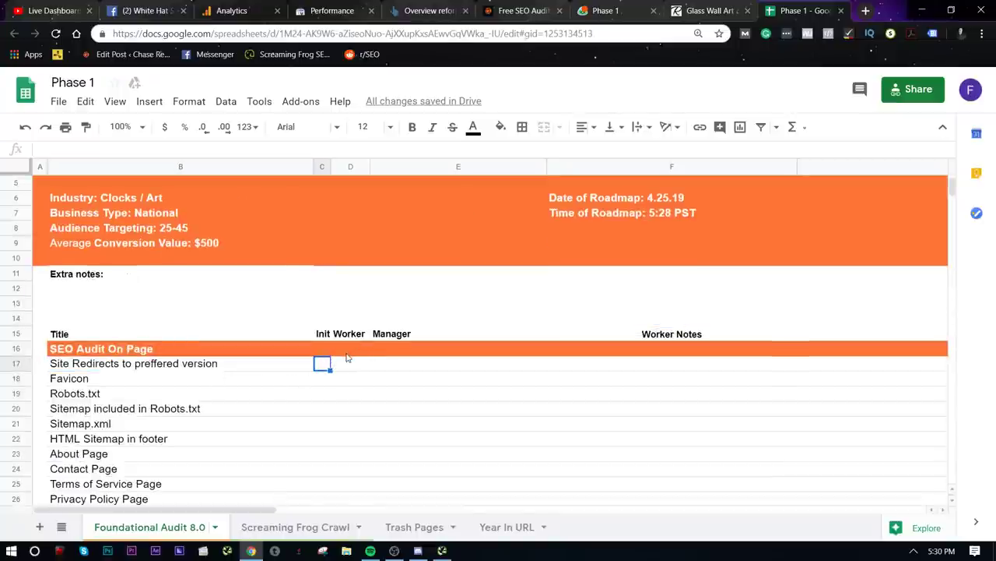
pyautogui.write('z')
pyautogui.click(374, 371)
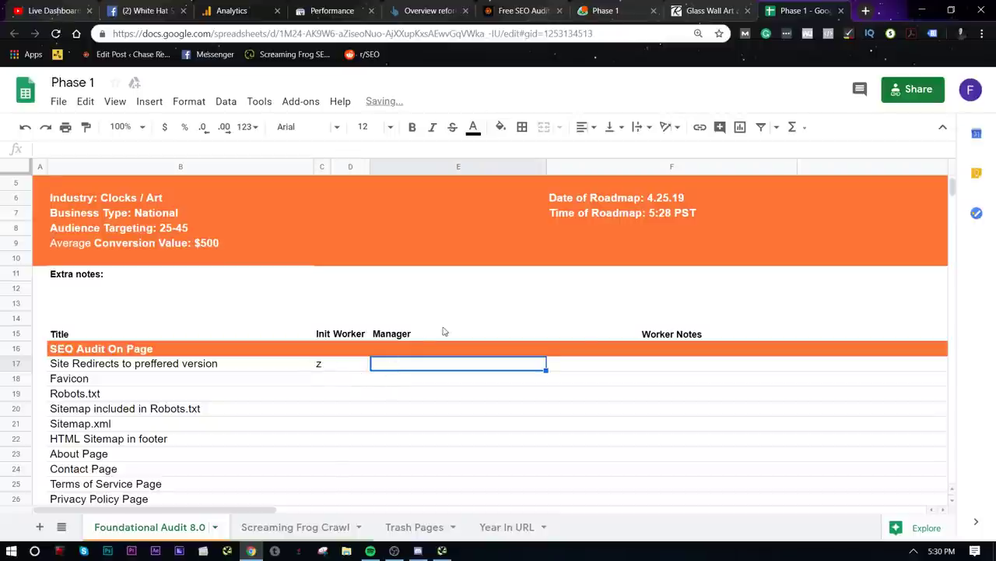
# - Review the conditional format rules applied to the Init column and close them without changes
pyautogui.click(324, 379)
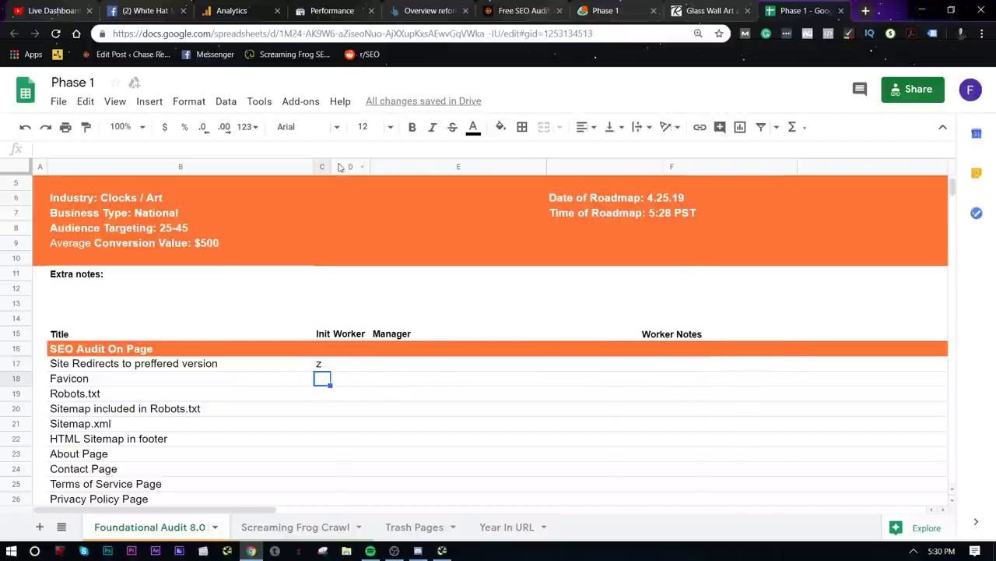
pyautogui.rightClick(320, 169)
pyautogui.scroll(-5, 413, 423)
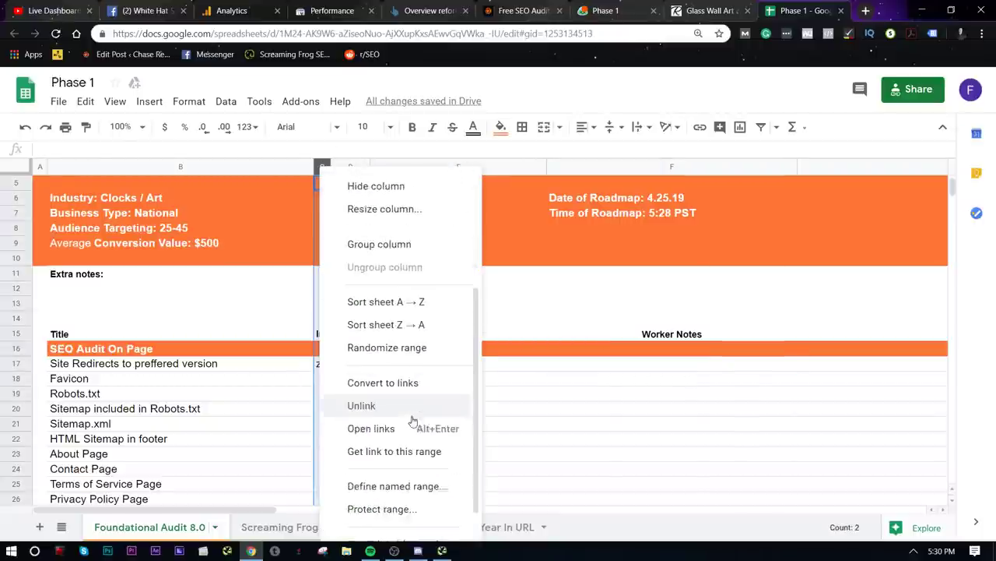
pyautogui.click(396, 502)
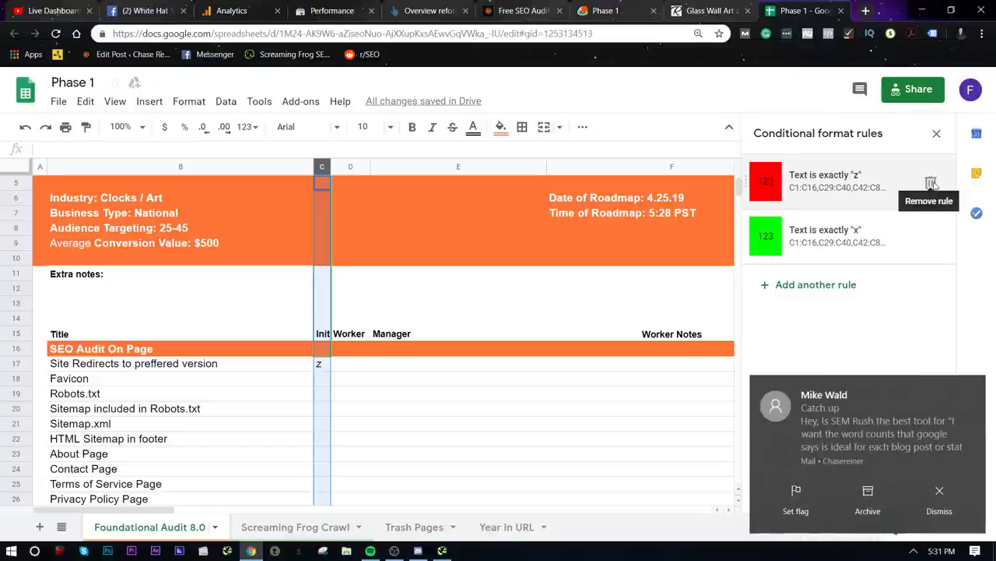
pyautogui.click(937, 133)
pyautogui.click(973, 391)
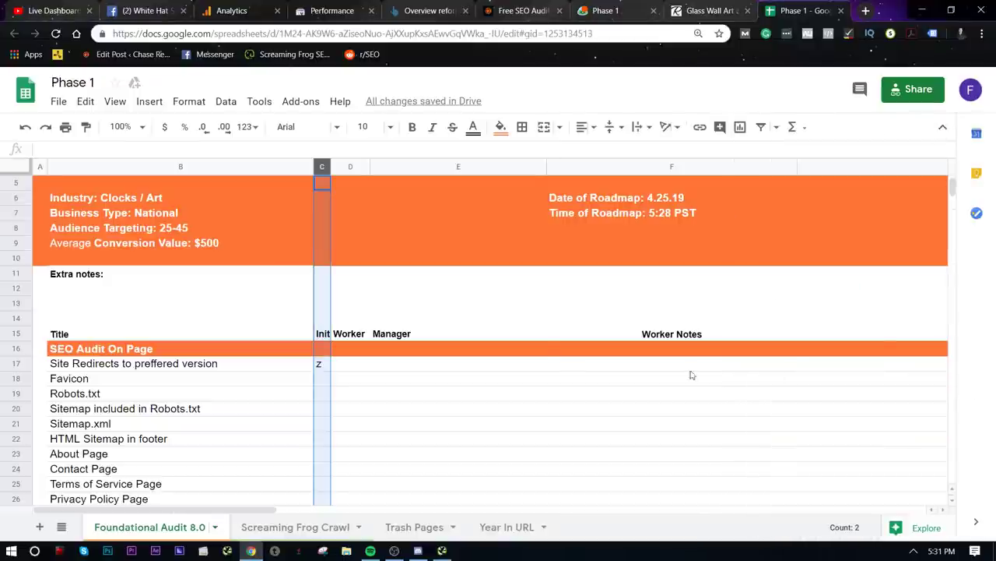
# - Enter x in the Init column for the Favicon row
pyautogui.moveTo(685, 363); pyautogui.dragTo(467, 363)
pyautogui.scroll(-2, 266, 331)
pyautogui.click(319, 288)
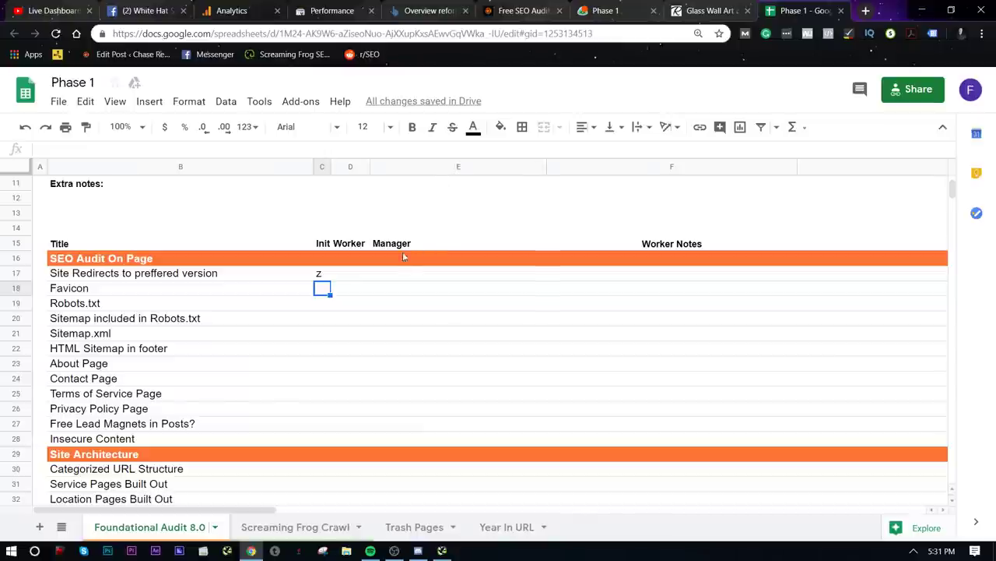
pyautogui.write('x')
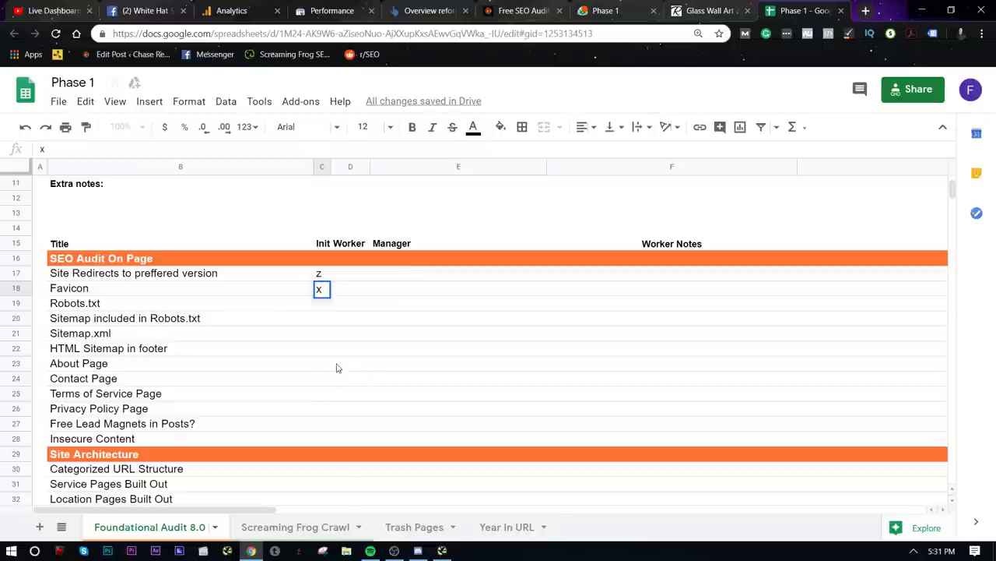
pyautogui.click(312, 352)
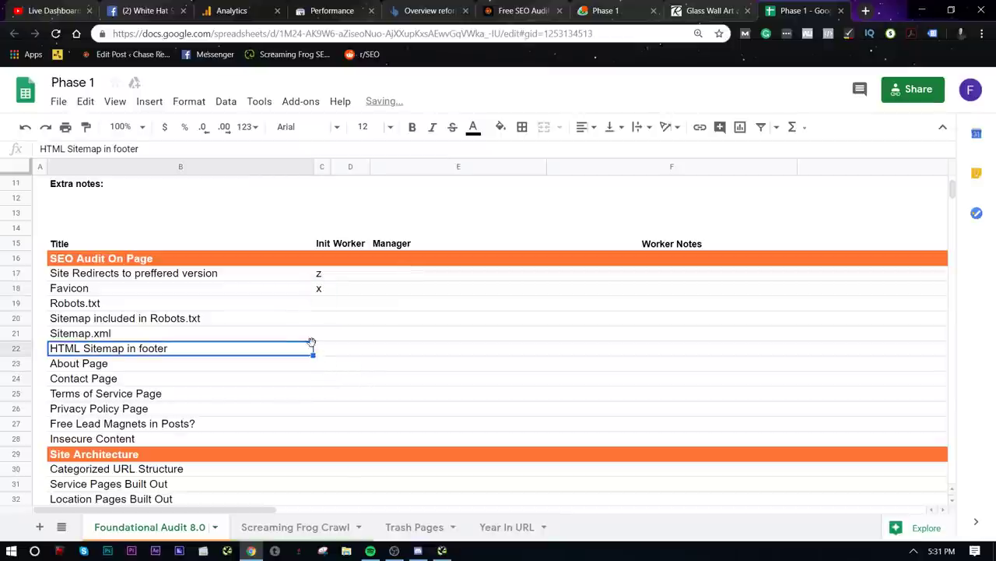
pyautogui.click(321, 304)
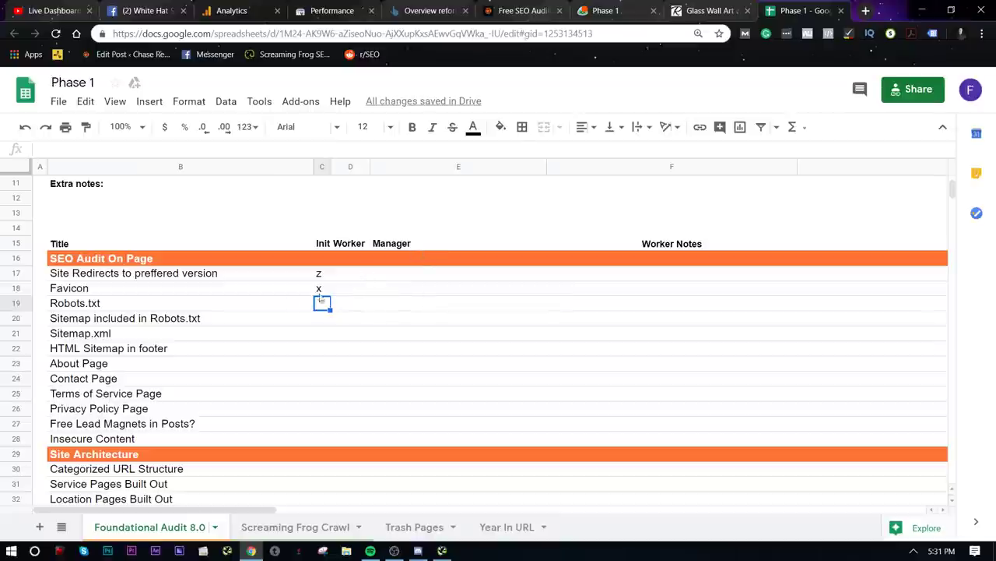
pyautogui.hotkey('ctrl', 'shift', 'Tab')
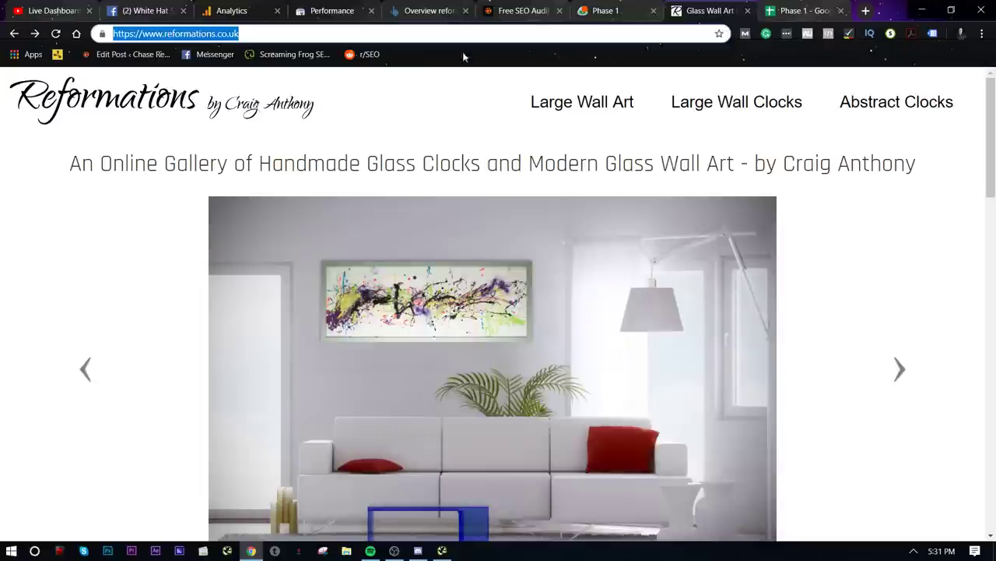
pyautogui.click(266, 38)
pyautogui.write('/robto')
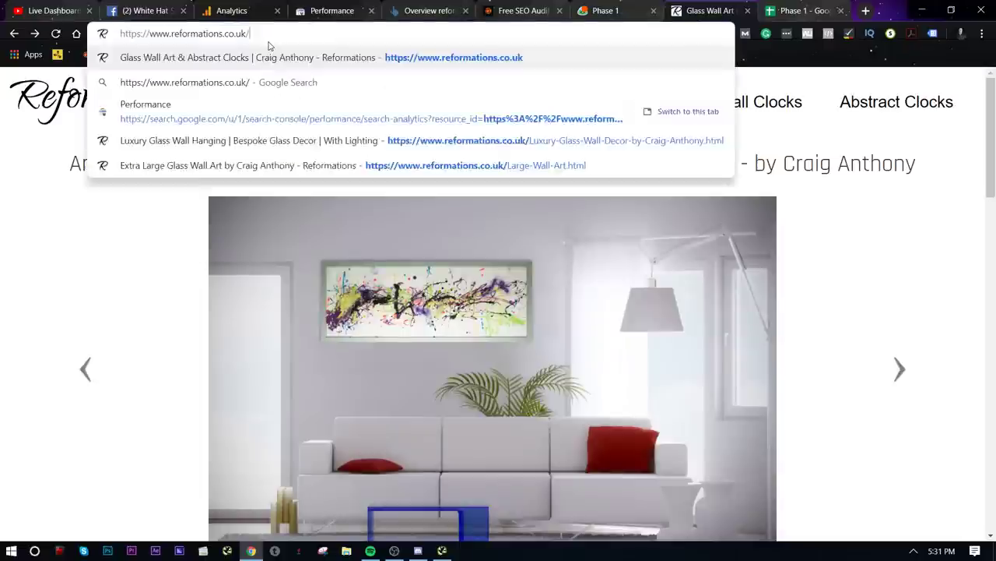
pyautogui.press('BackSpace')
pyautogui.press('BackSpace')
pyautogui.write('ots.txt')
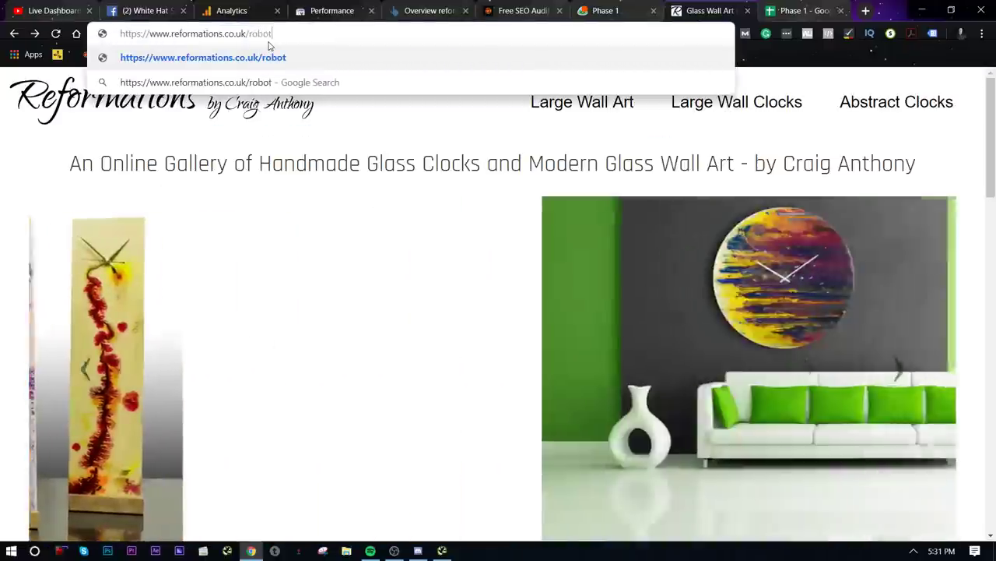
pyautogui.press('Return')
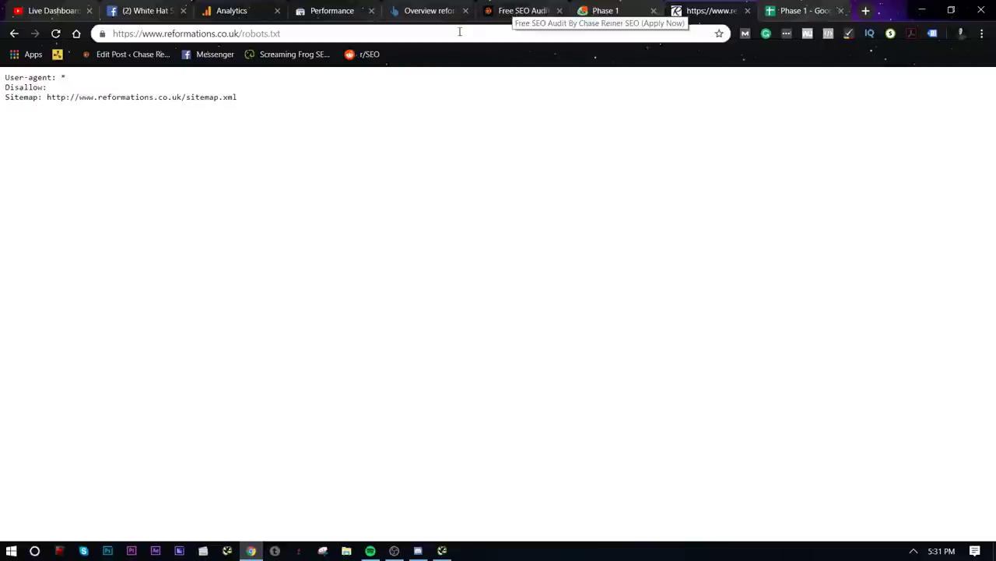
pyautogui.moveTo(279, 107); pyautogui.dragTo(4, 76)
pyautogui.click(125, 120)
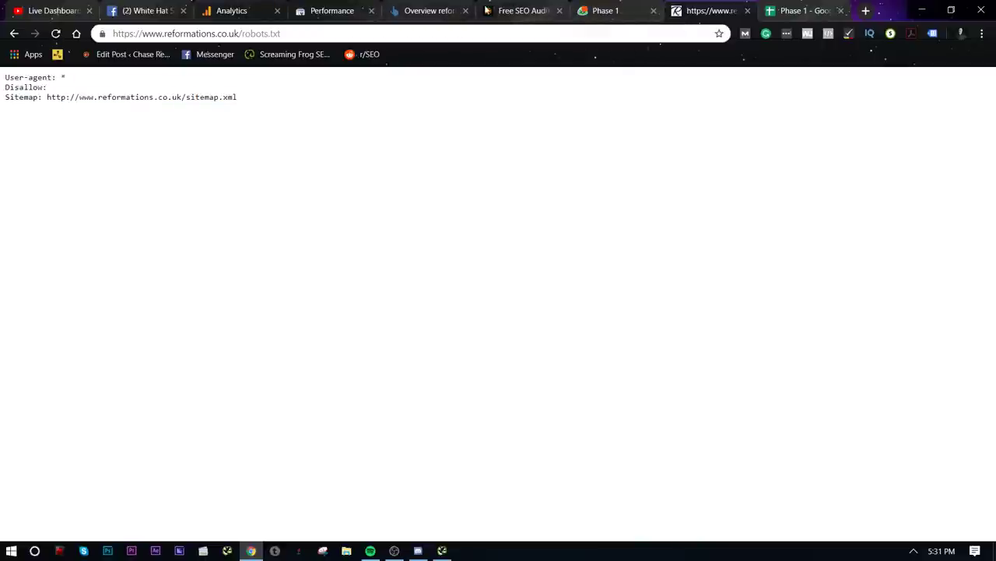
# - Enter x in the Init column for both the Robots.txt and "Sitemap included in Robots.txt" rows
pyautogui.click(805, 10)
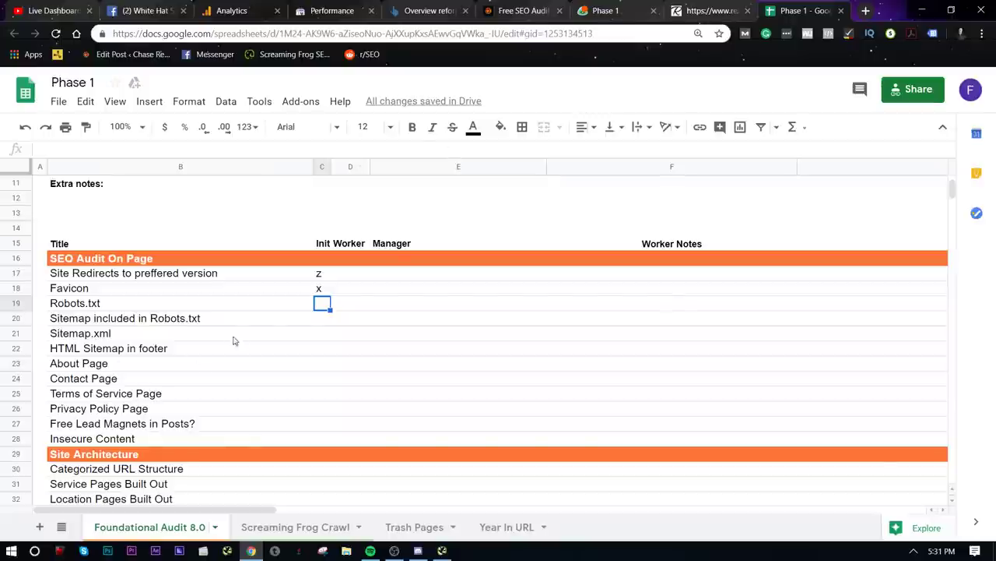
pyautogui.write('x')
pyautogui.click(276, 352)
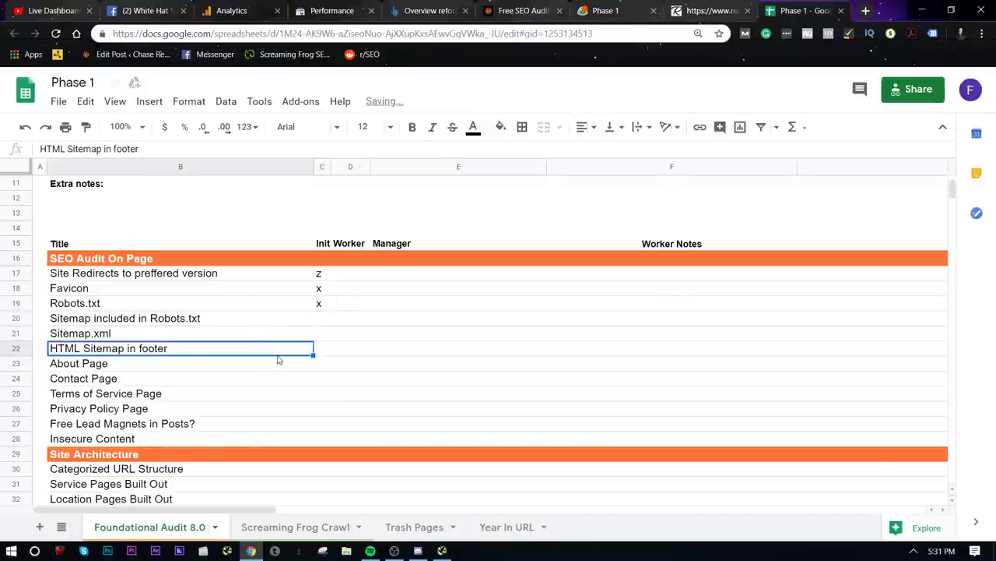
pyautogui.click(326, 321)
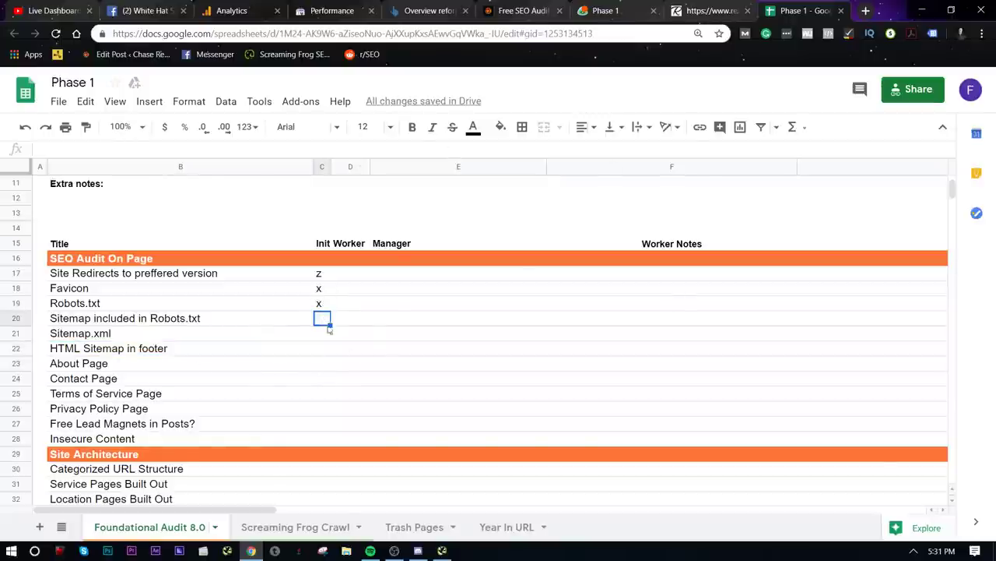
pyautogui.write('x')
pyautogui.click(728, 10)
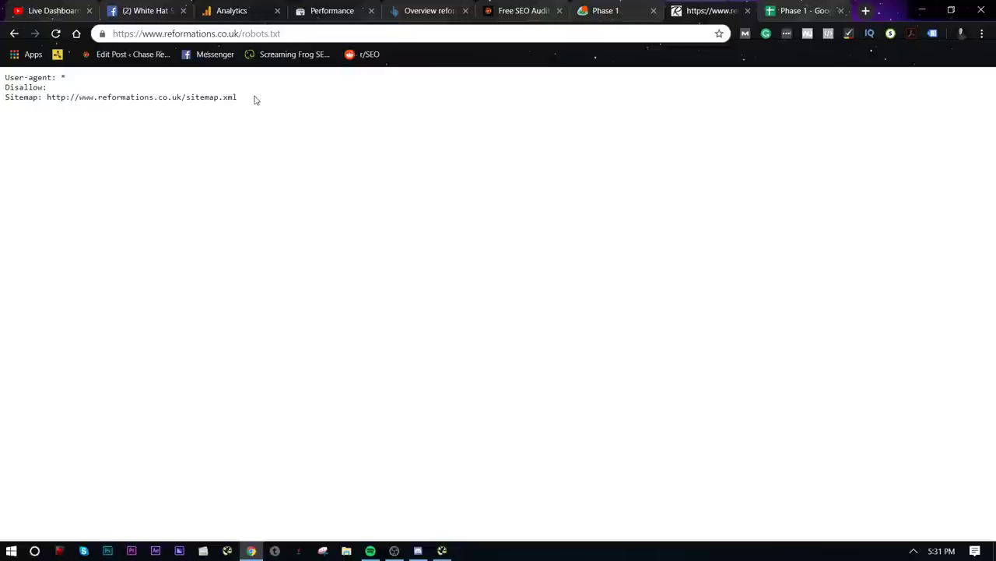
pyautogui.moveTo(254, 100); pyautogui.dragTo(51, 109)
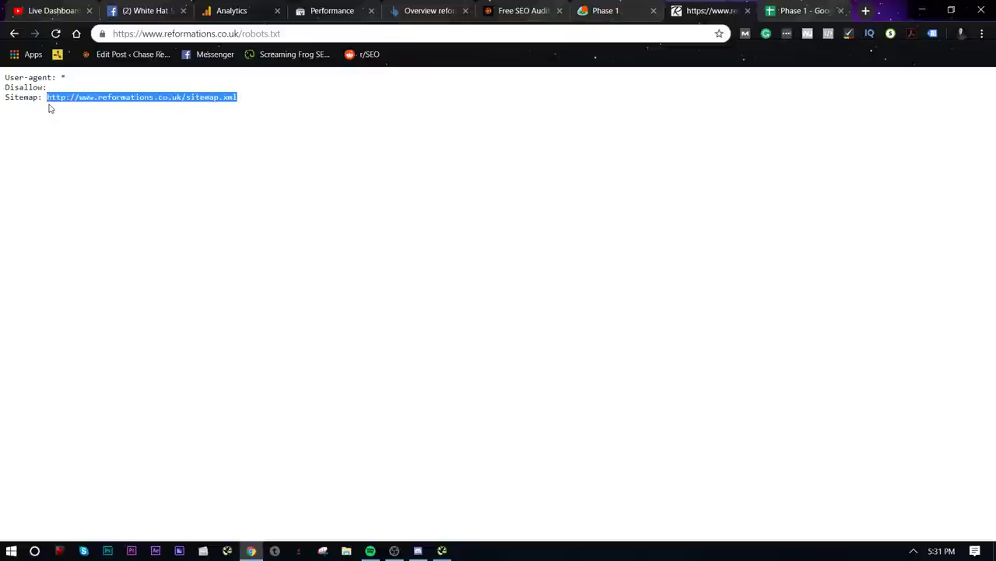
pyautogui.hotkey('ctrl', 'c')
pyautogui.click(240, 42)
pyautogui.hotkey('ctrl', 'v')
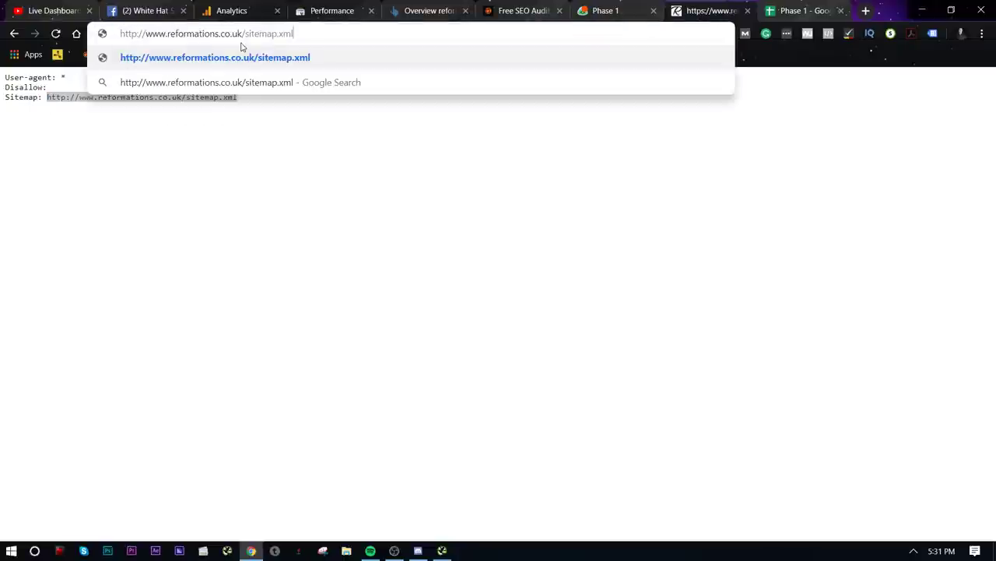
pyautogui.press('Return')
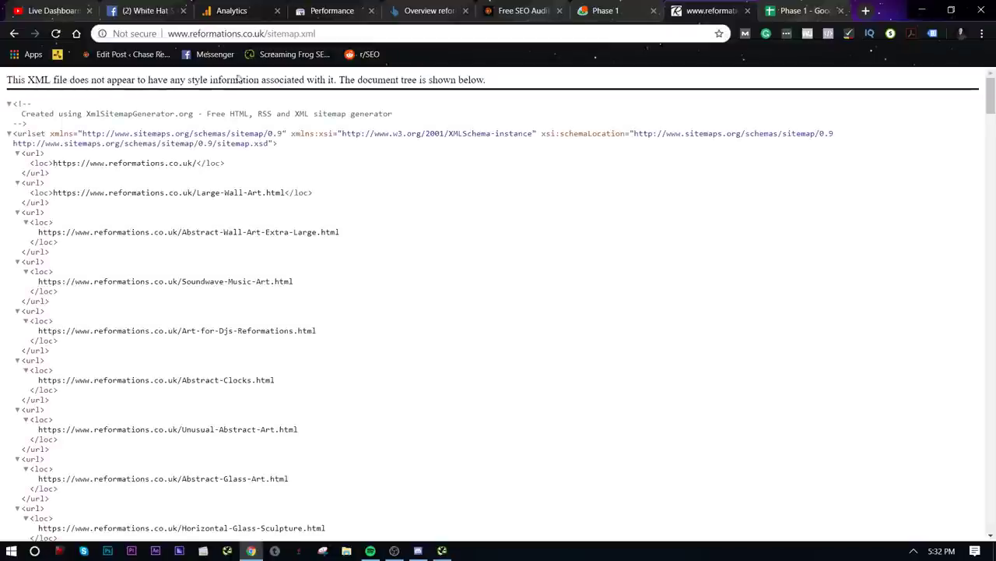
# - Enter z in the Init column for the Sitemap.xml row of the Phase 1 sheet
pyautogui.click(551, 8)
pyautogui.click(606, 10)
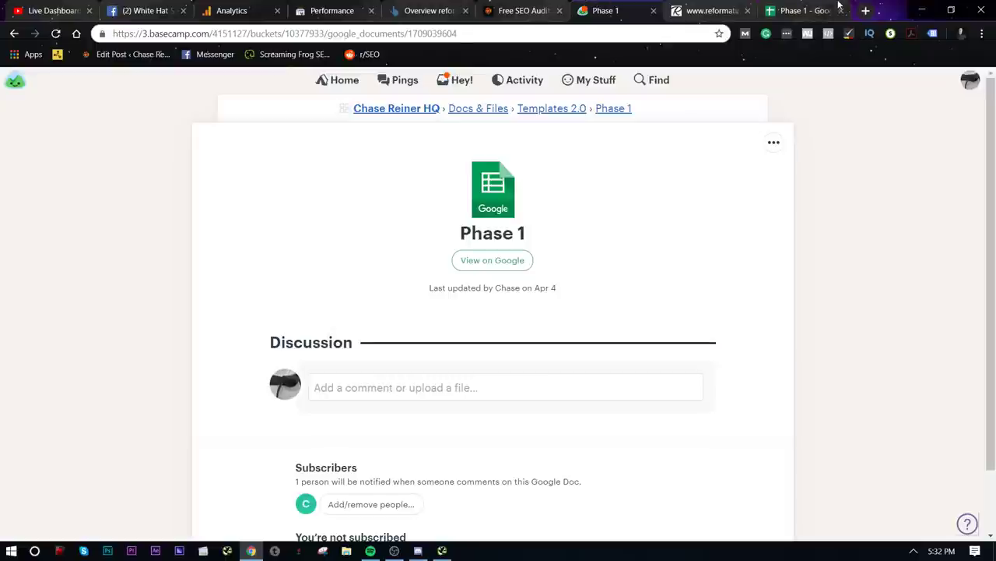
pyautogui.click(802, 10)
pyautogui.click(323, 338)
pyautogui.write('x')
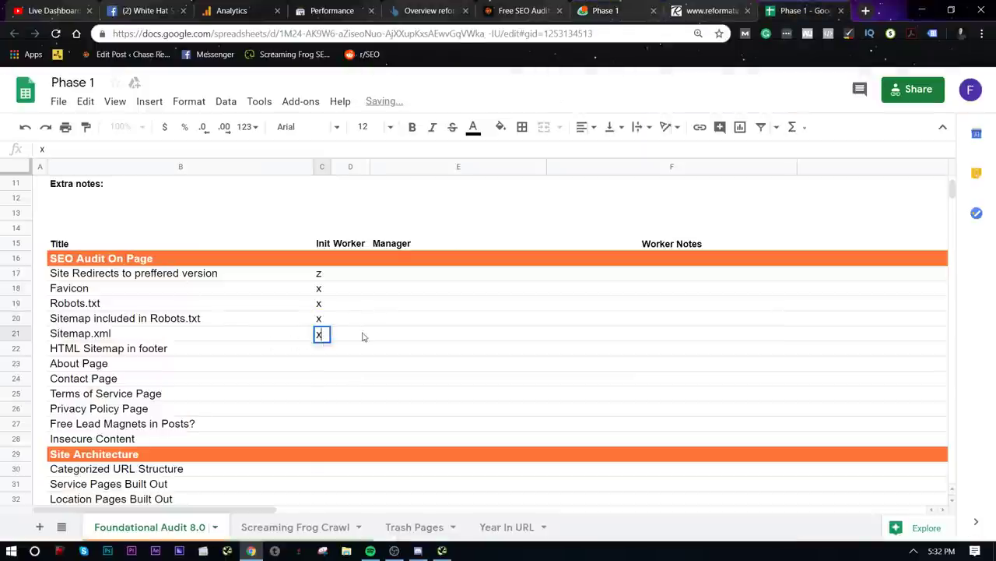
pyautogui.press('BackSpace')
pyautogui.write('z')
# - Add the Manager note "sitemap specified in robots.txt is not secure." to the Sitemap.xml row
pyautogui.click(471, 330)
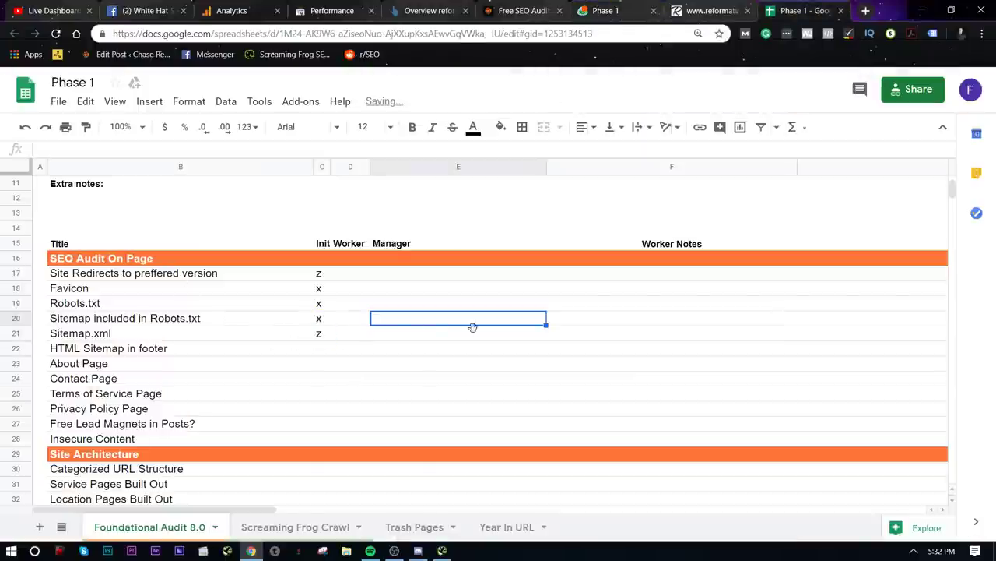
pyautogui.write('sitem')
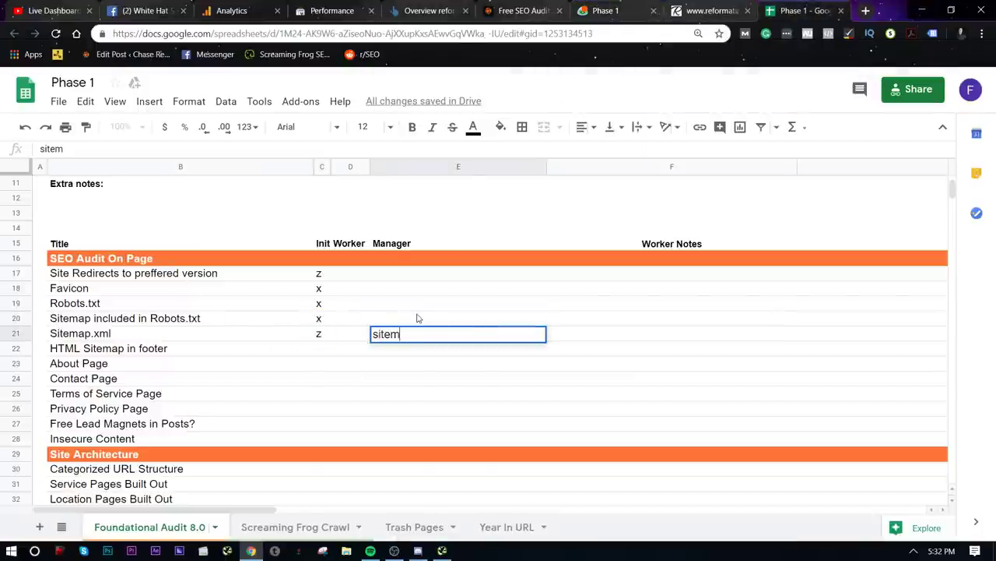
pyautogui.write('ap specified i')
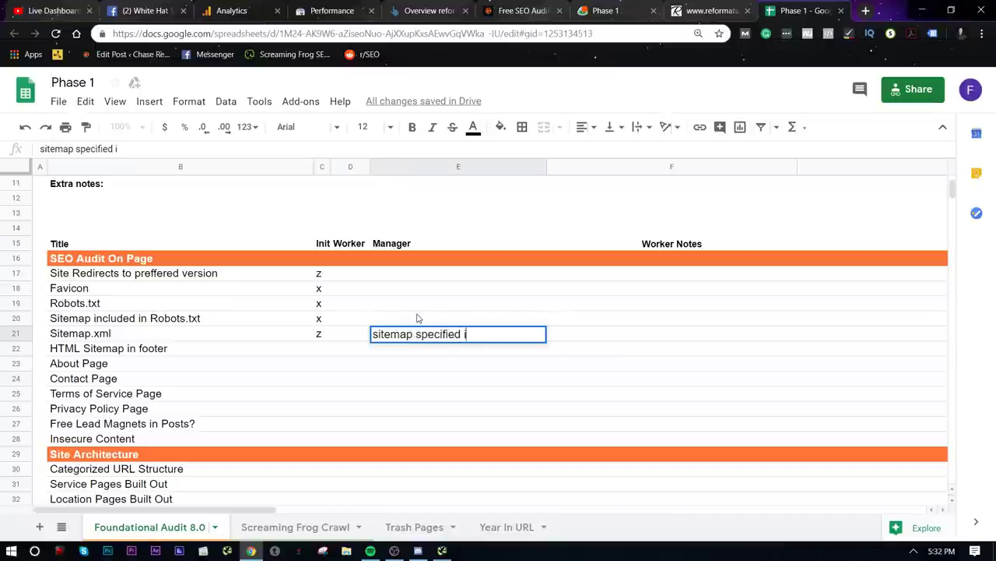
pyautogui.write('n robots.tx')
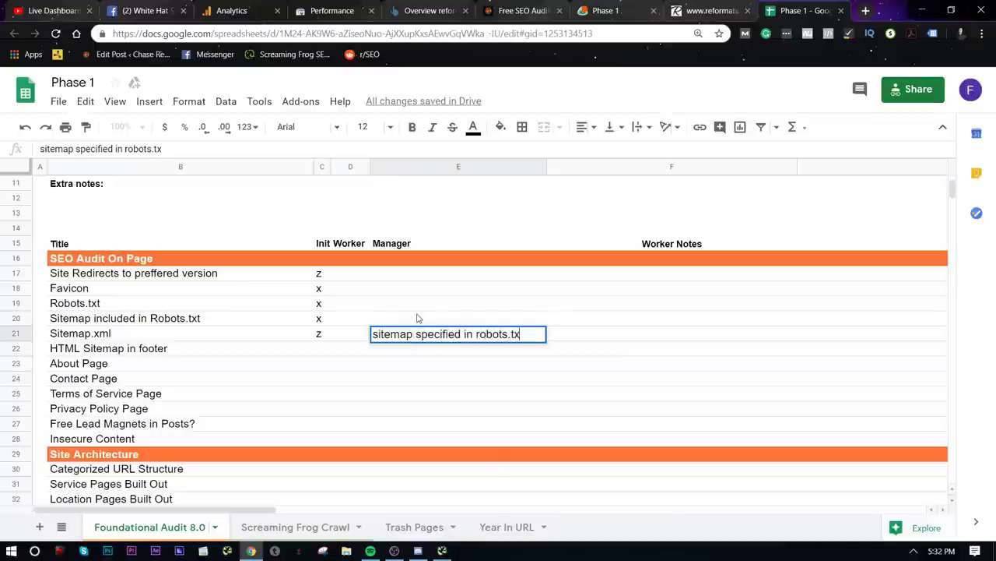
pyautogui.write('t is not secure')
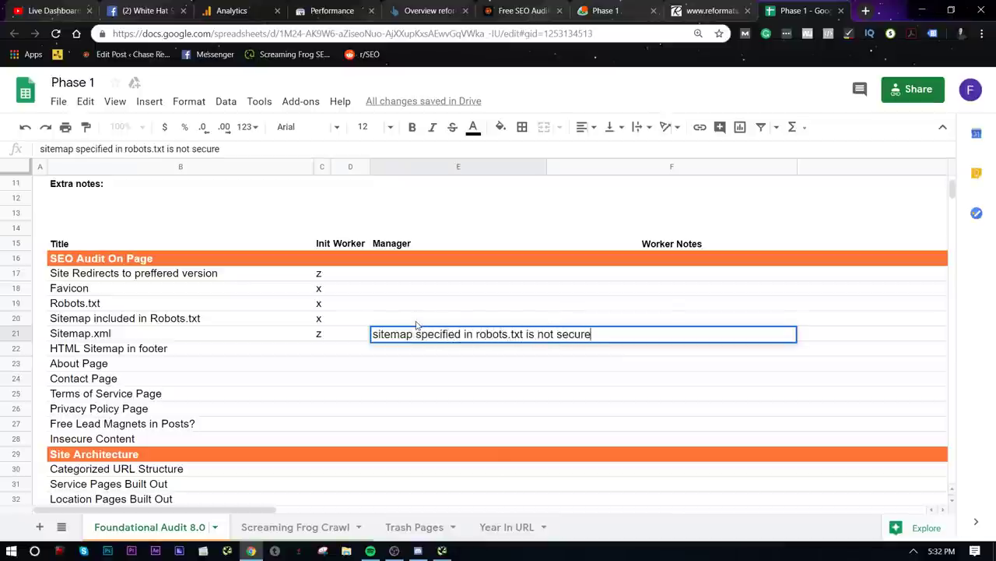
pyautogui.write('.')
pyautogui.click(427, 414)
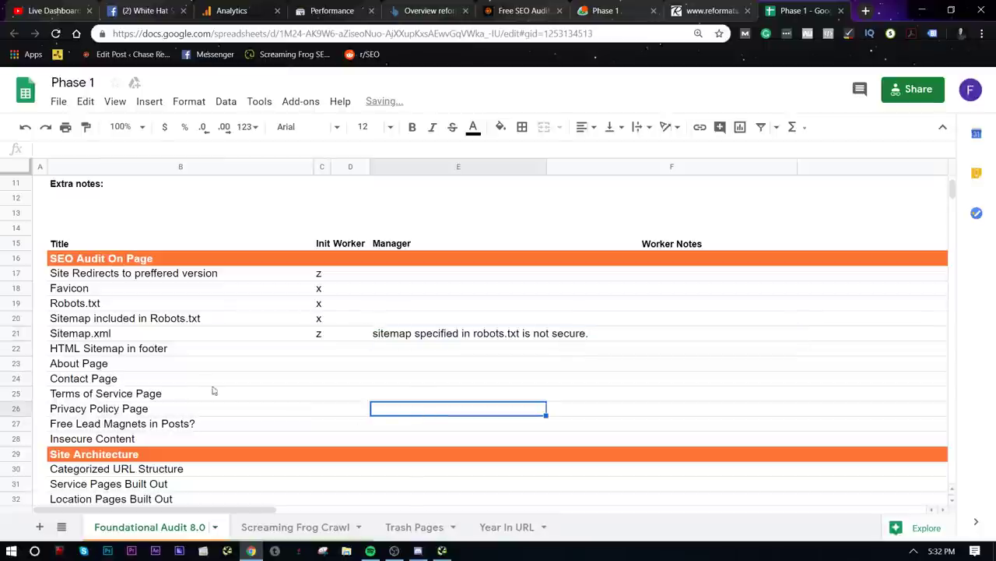
pyautogui.click(322, 350)
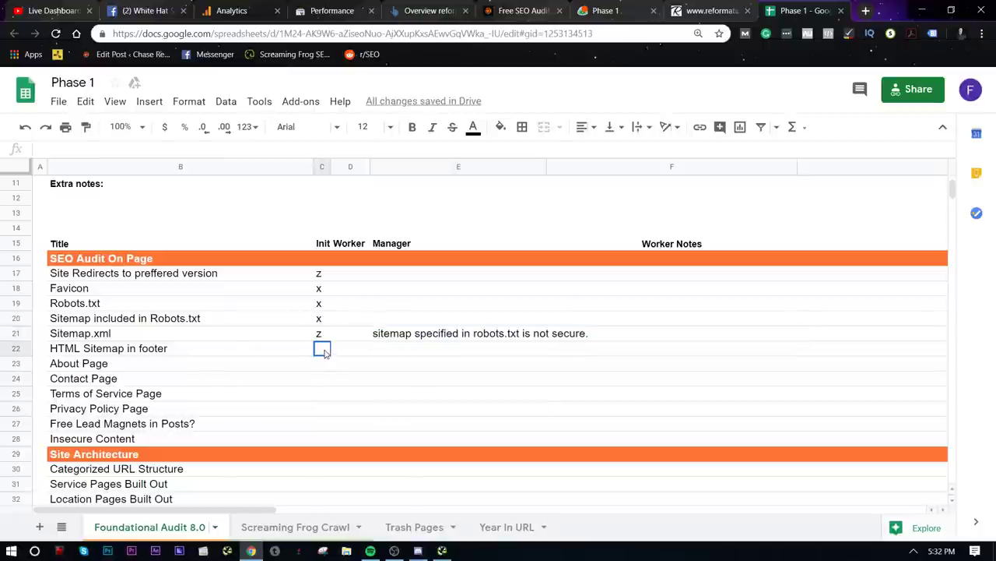
pyautogui.click(709, 11)
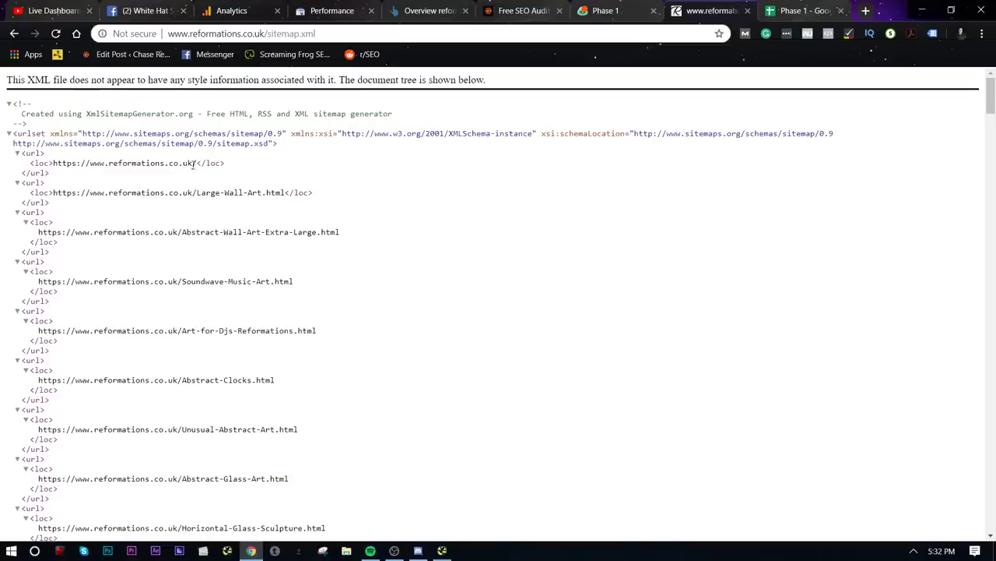
pyautogui.moveTo(265, 34); pyautogui.dragTo(580, 54)
pyautogui.press('BackSpace')
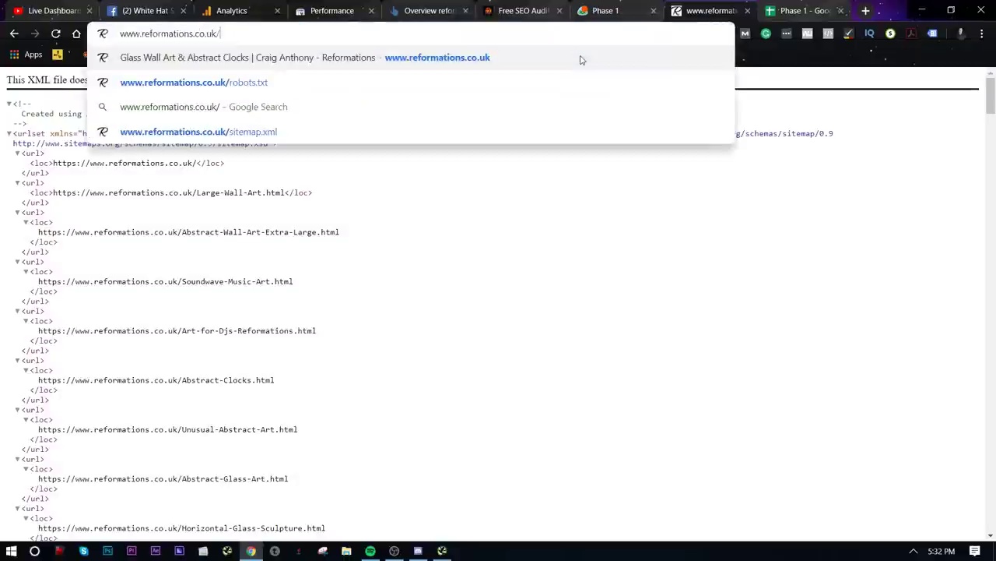
pyautogui.press('Return')
pyautogui.scroll(-10, 498, 303)
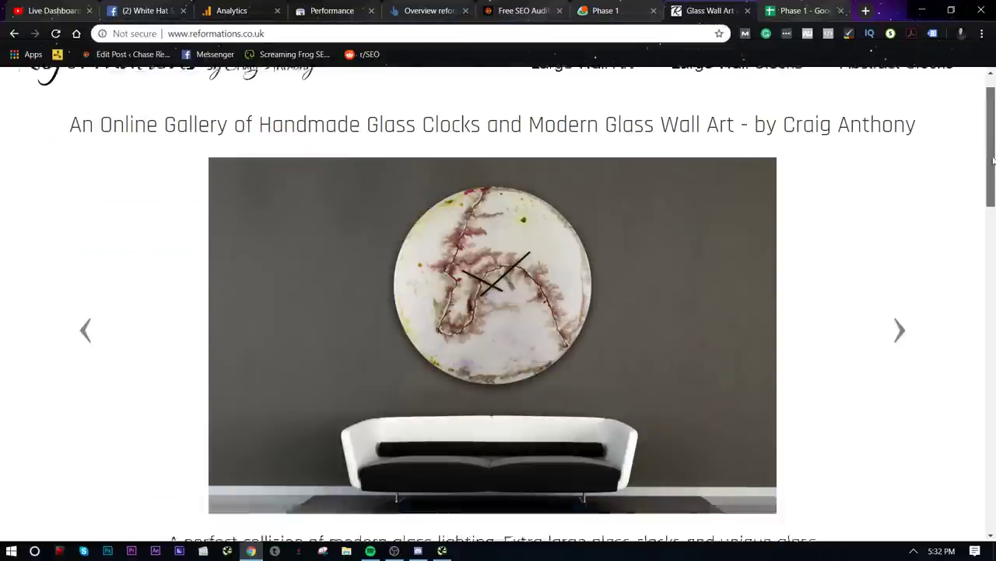
pyautogui.scroll(-5, 498, 311)
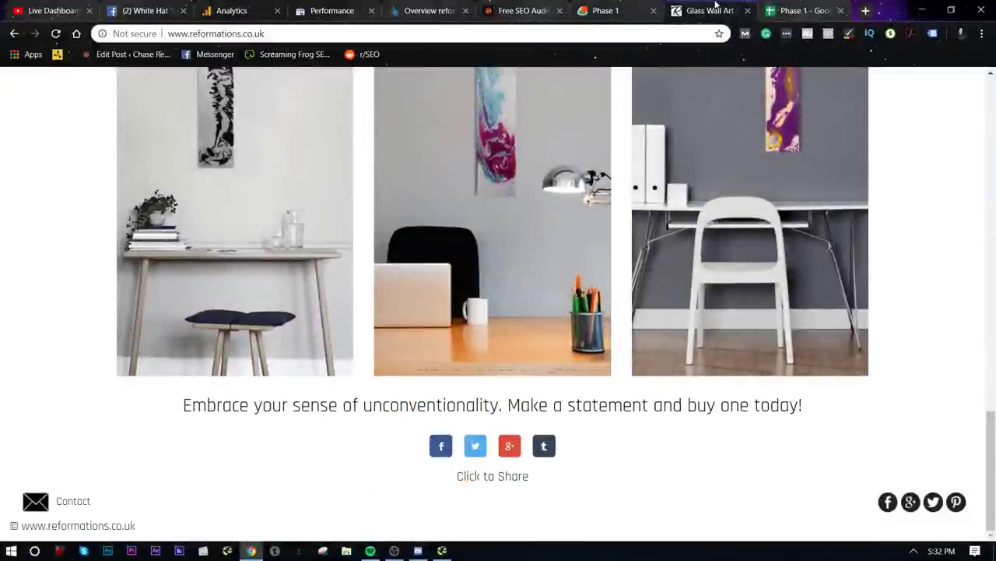
# - Enter z in the Init column for the "HTML Sitemap in footer" row
pyautogui.click(823, 6)
pyautogui.write('z')
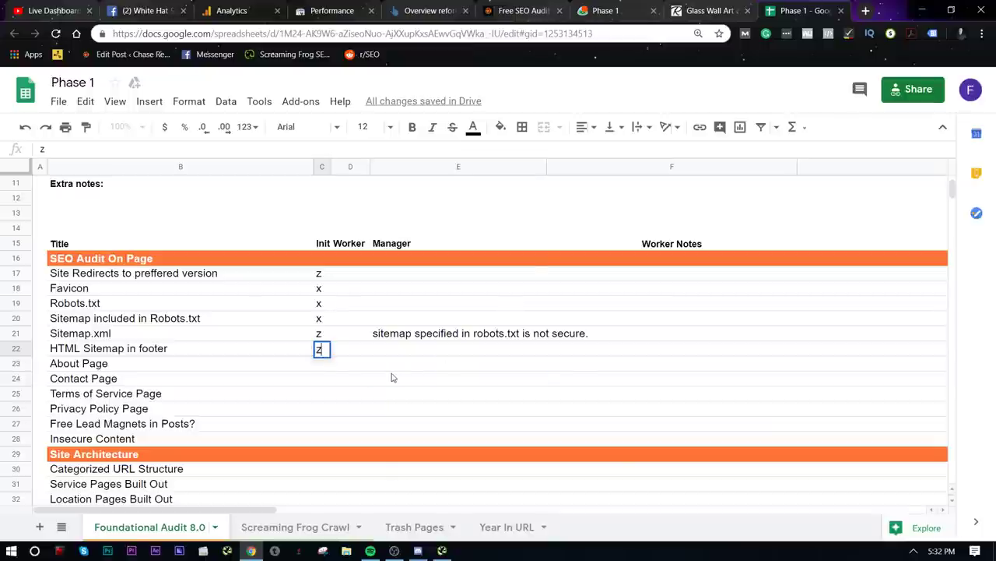
pyautogui.click(392, 377)
# - Examine the homepage's navigation and footer for About and Contact pages, testing the footer's Contact link and closing the mail window
pyautogui.click(322, 368)
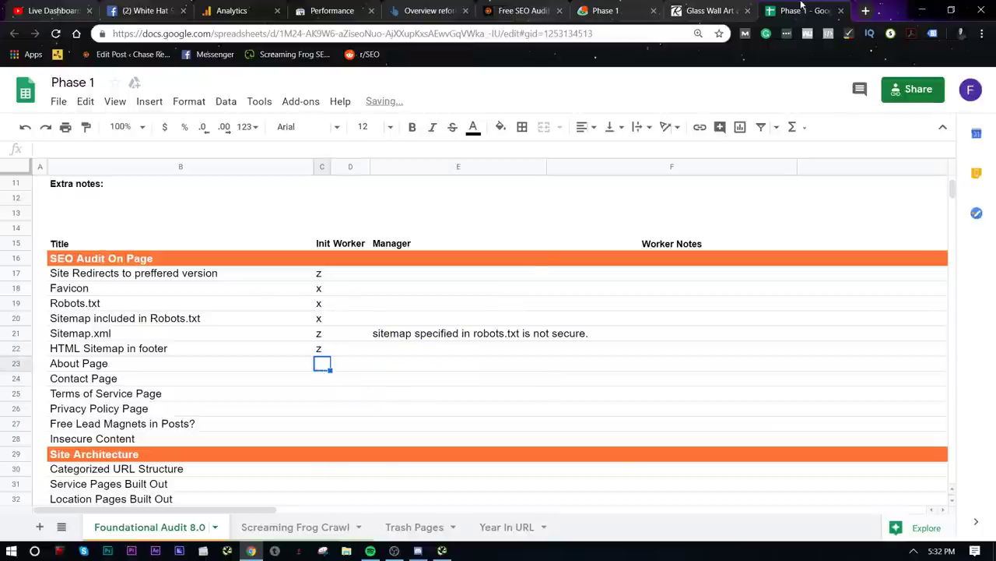
pyautogui.click(701, 10)
pyautogui.scroll(15, 692, 225)
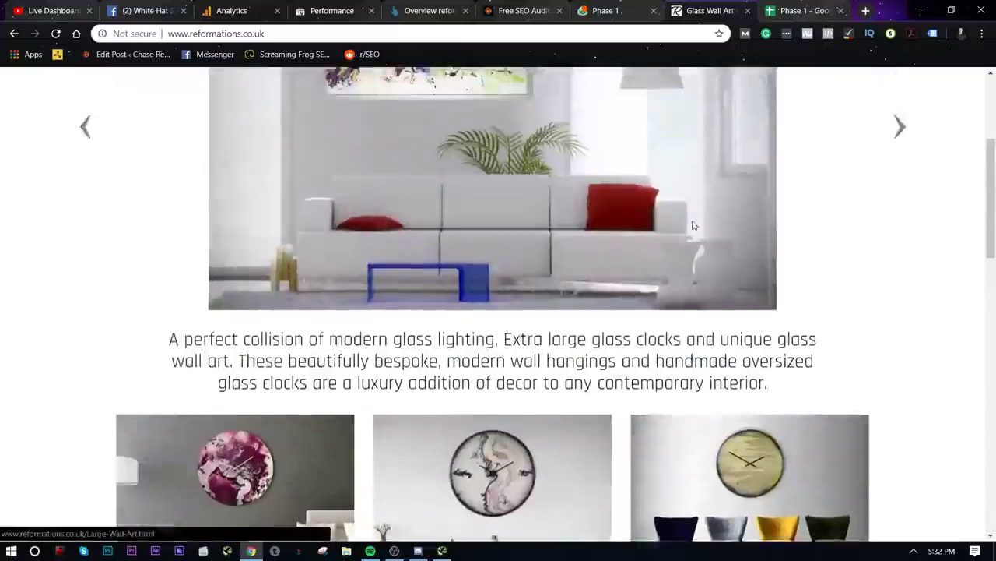
pyautogui.scroll(3, 694, 222)
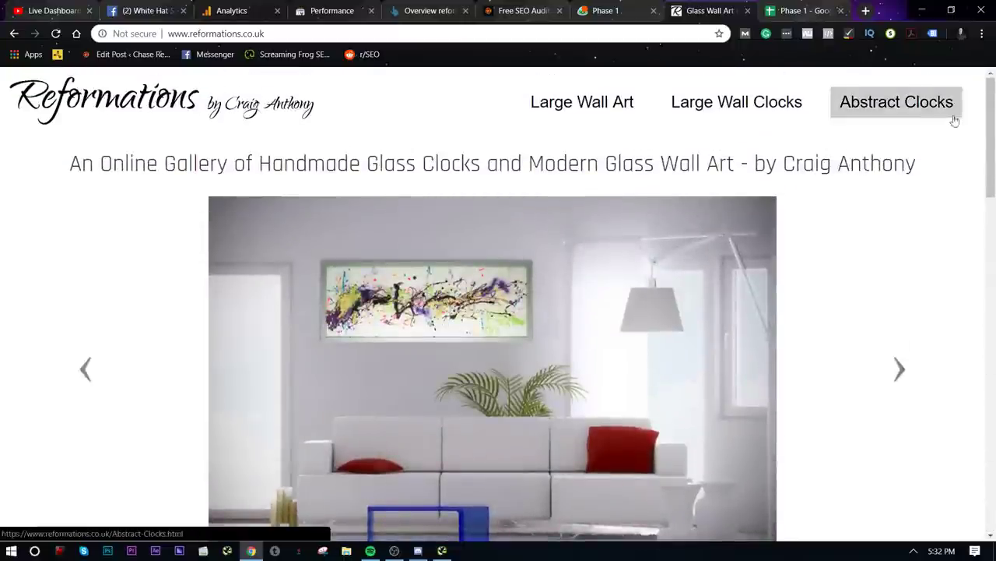
pyautogui.scroll(-15, 961, 382)
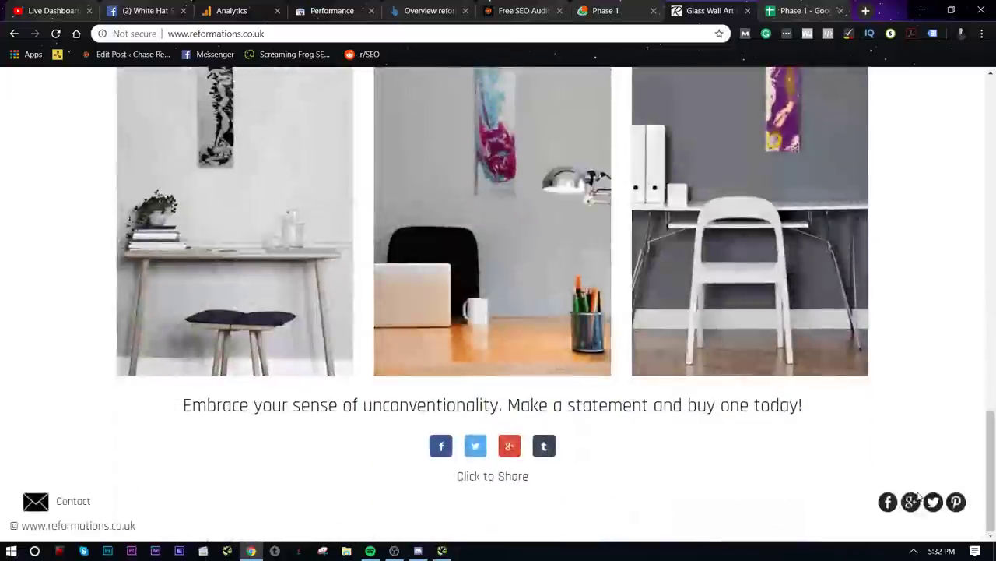
pyautogui.click(55, 500)
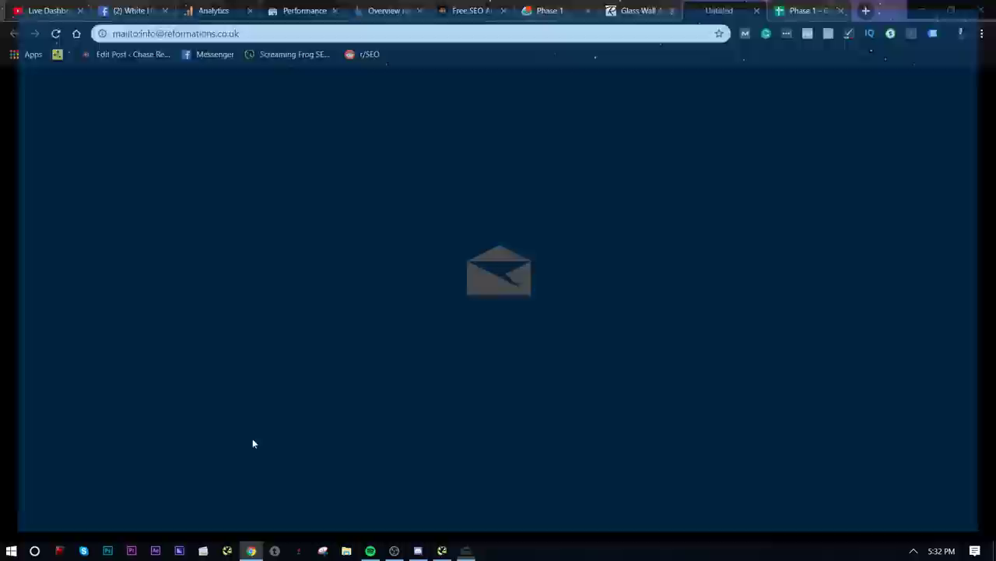
pyautogui.click(979, 7)
pyautogui.click(623, 11)
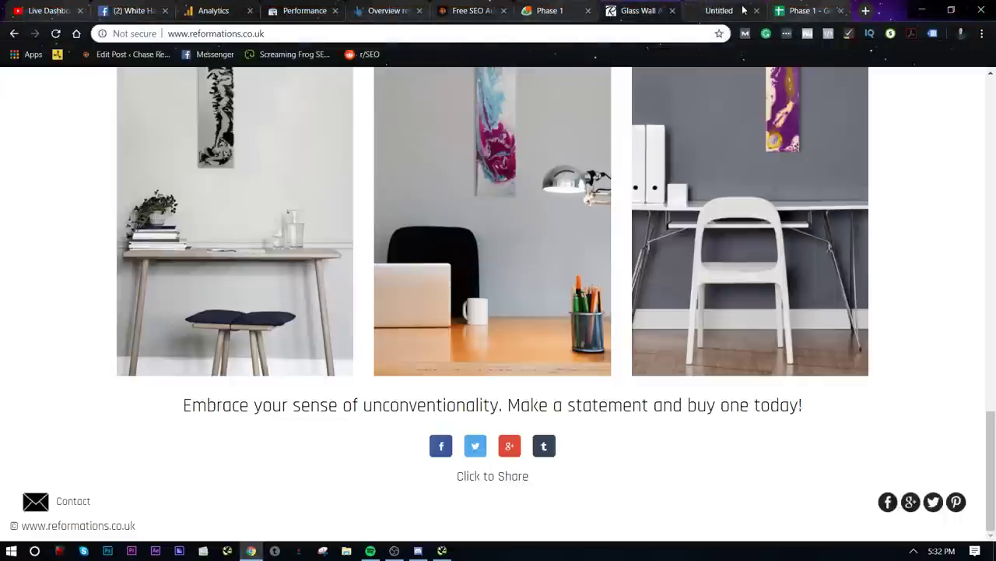
# - Enter z in the Init column for both the About Page and Contact Page rows
pyautogui.click(805, 10)
pyautogui.write('z')
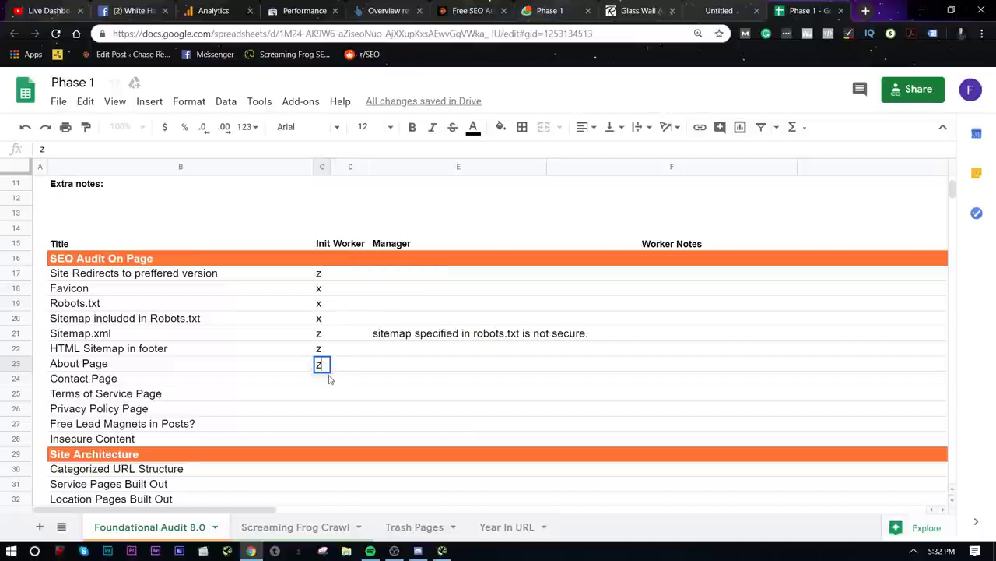
pyautogui.press('Return')
pyautogui.write('z')
pyautogui.click(389, 407)
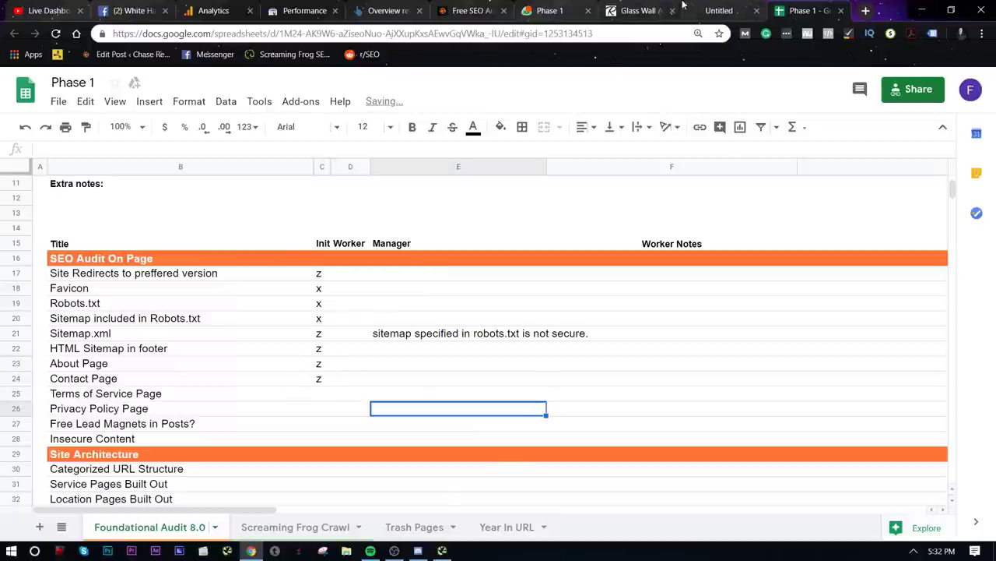
pyautogui.click(648, 10)
pyautogui.click(334, 28)
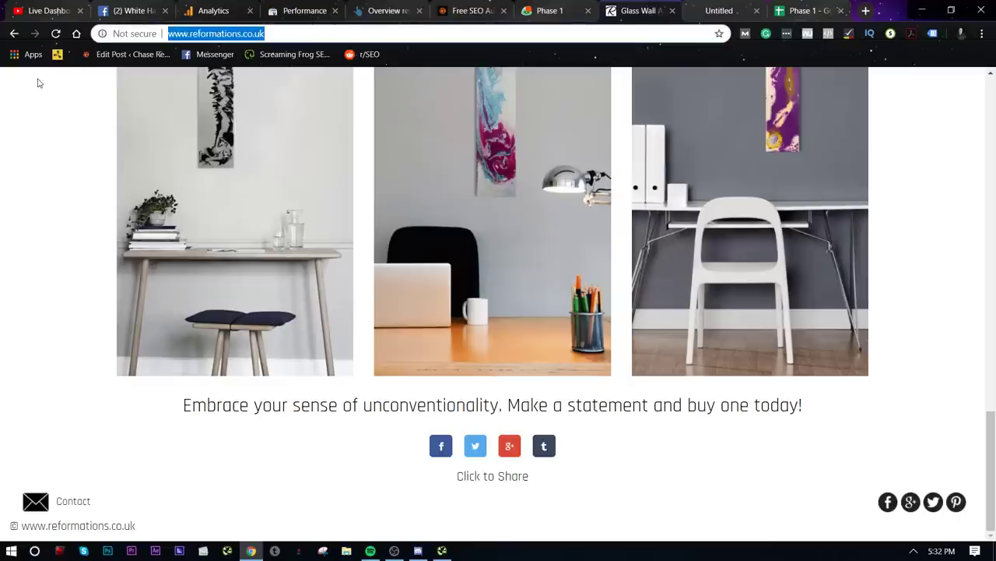
pyautogui.press('Home')
pyautogui.write('site:')
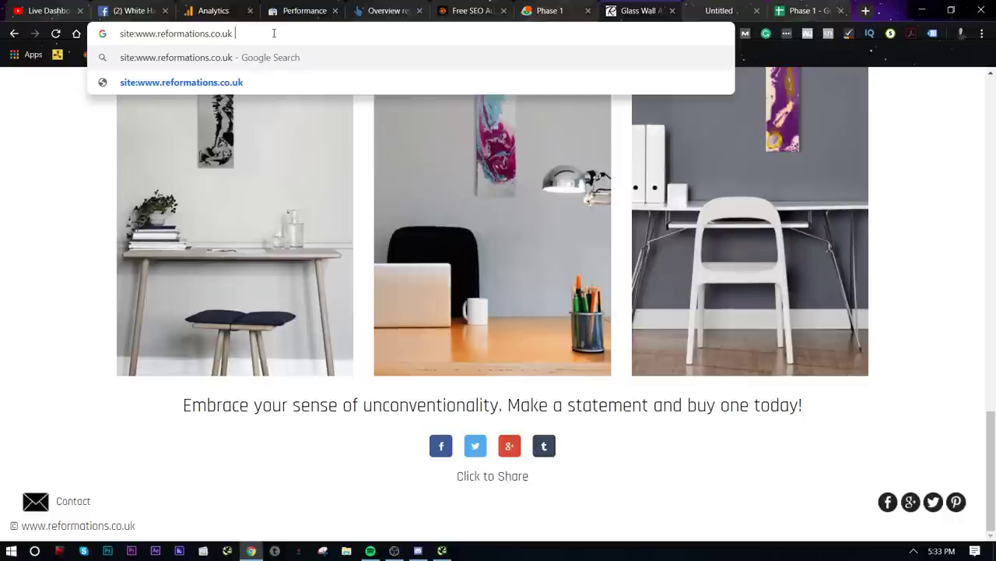
pyautogui.write('contact')
pyautogui.press('Return')
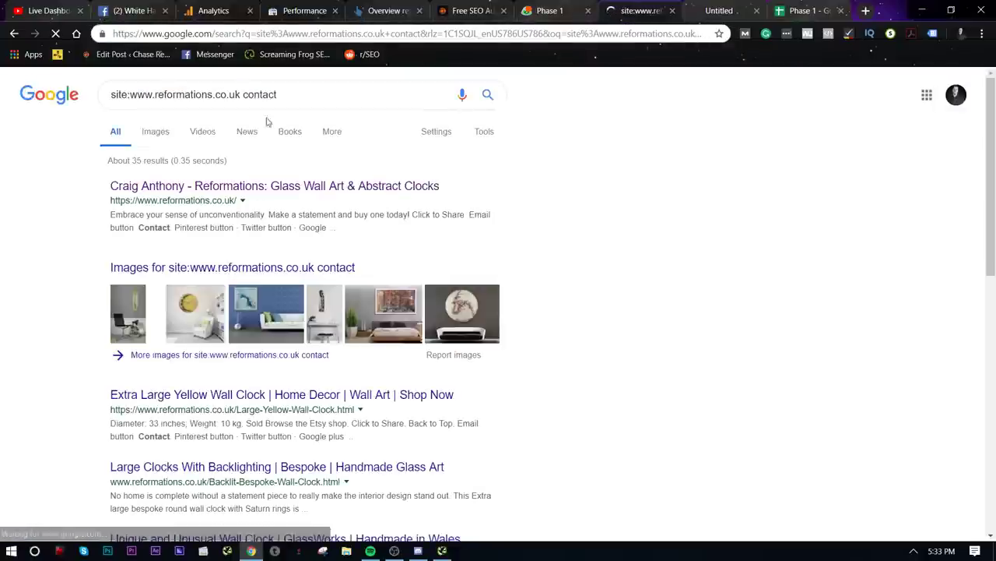
pyautogui.scroll(-5, 327, 173)
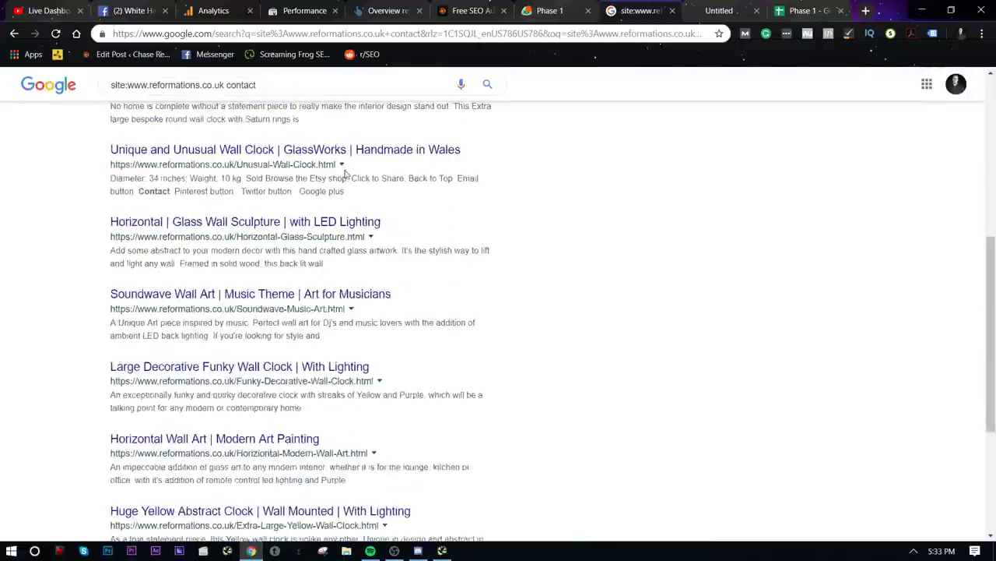
pyautogui.scroll(-3, 351, 168)
pyautogui.scroll(8, 335, 125)
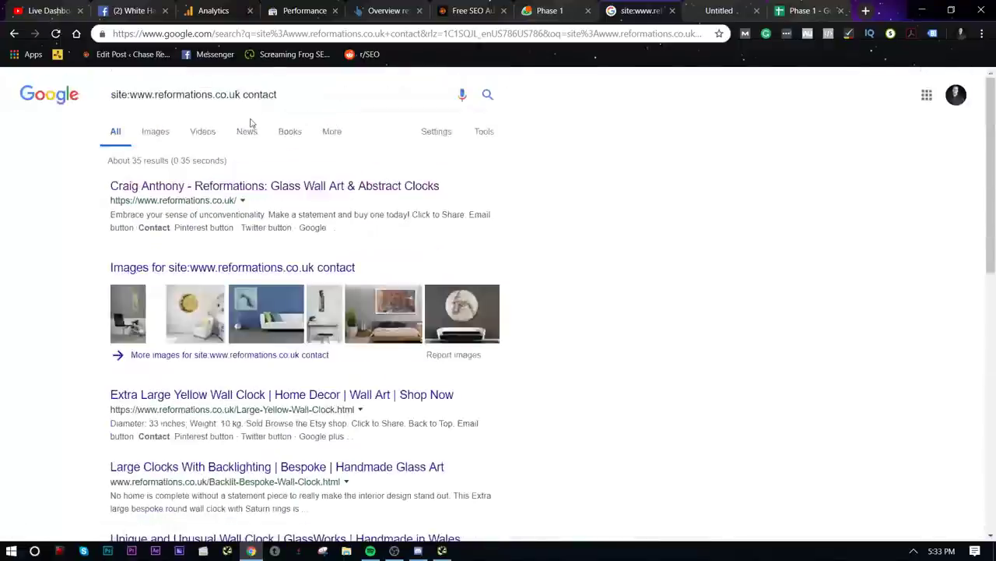
pyautogui.doubleClick(259, 94)
pyautogui.write('c')
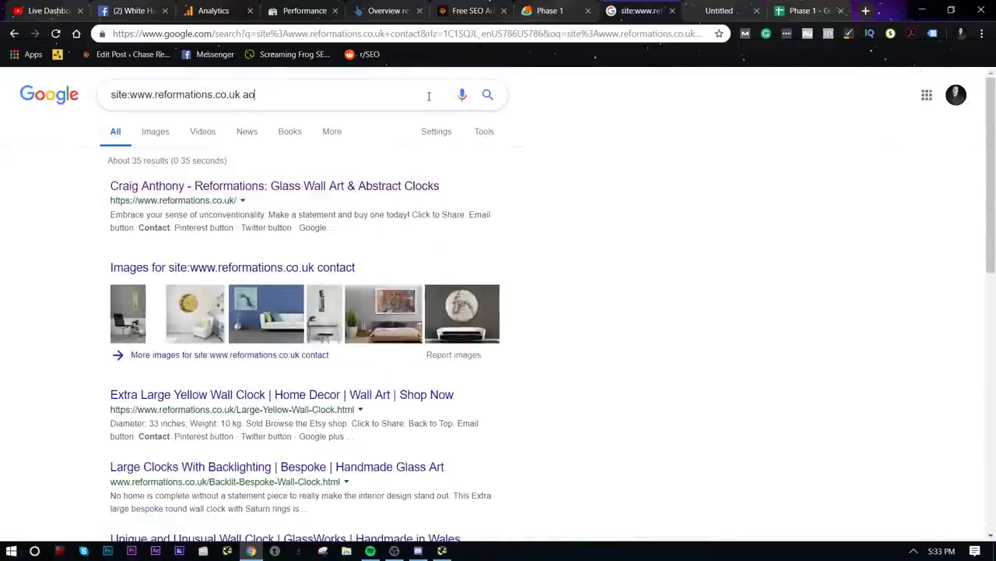
pyautogui.write('bout')
pyautogui.press('Return')
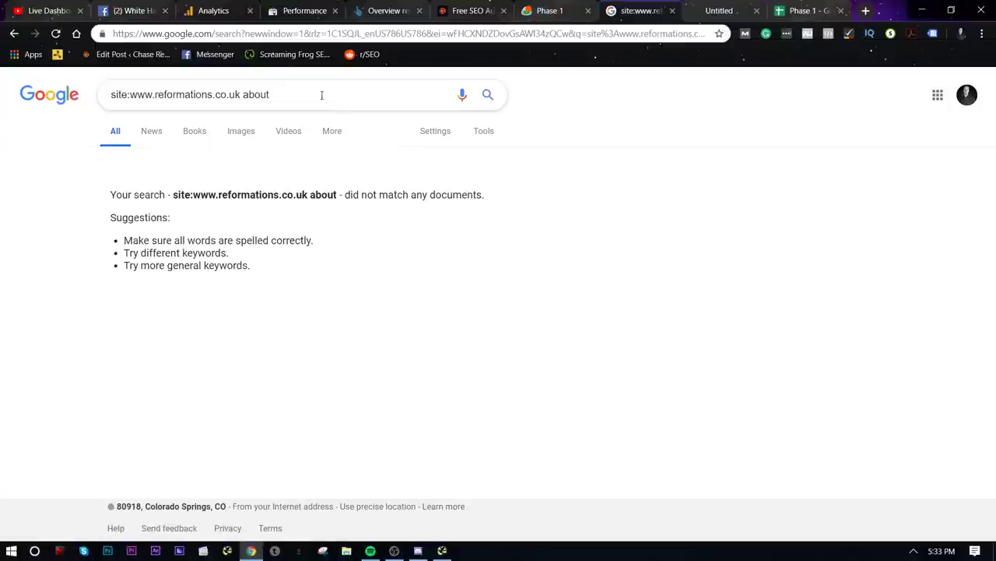
pyautogui.click(135, 94)
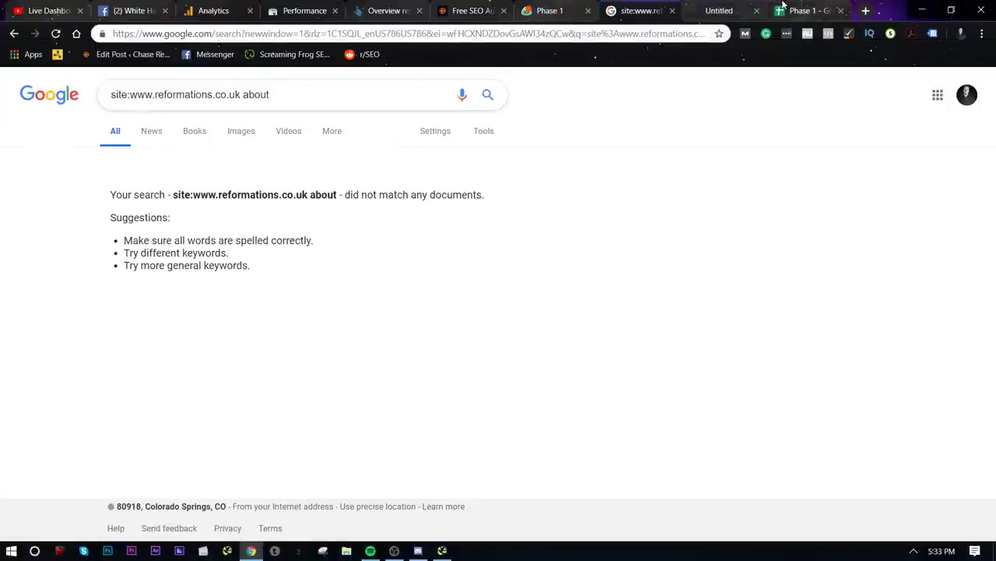
# - Select the Init cell of the Terms of Service Page row and close the blank mailto browser tab
pyautogui.click(806, 10)
pyautogui.click(319, 394)
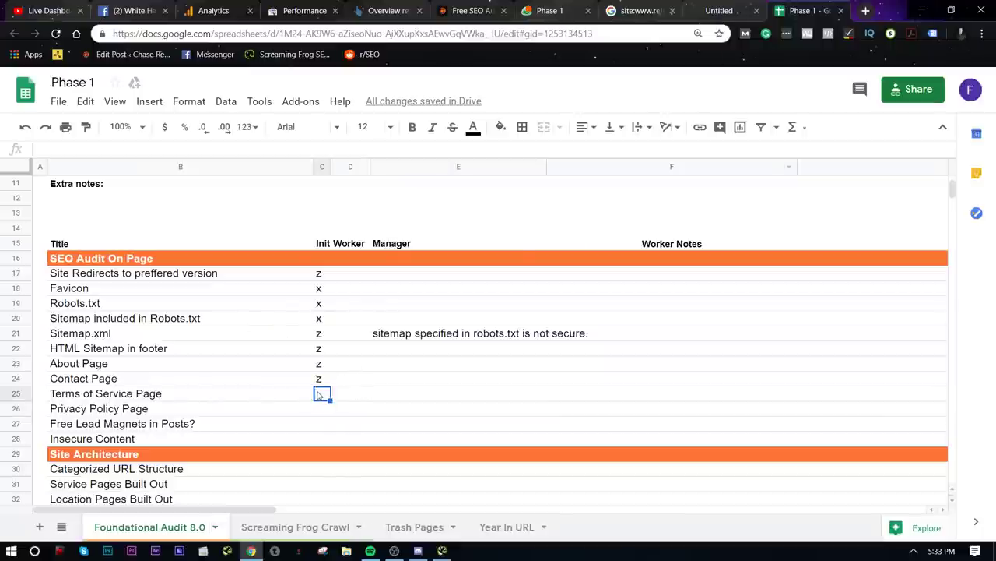
pyautogui.click(710, 7)
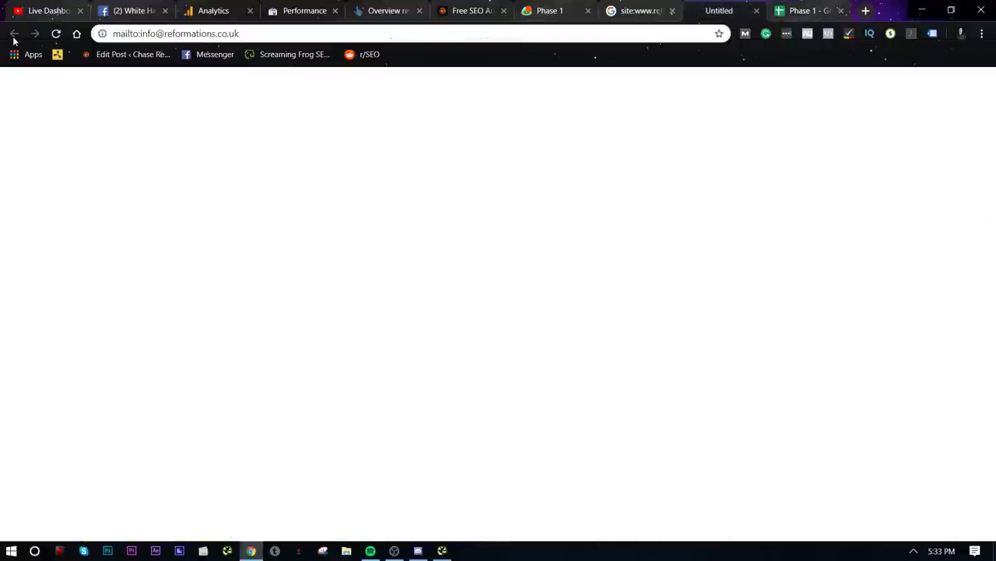
pyautogui.click(755, 10)
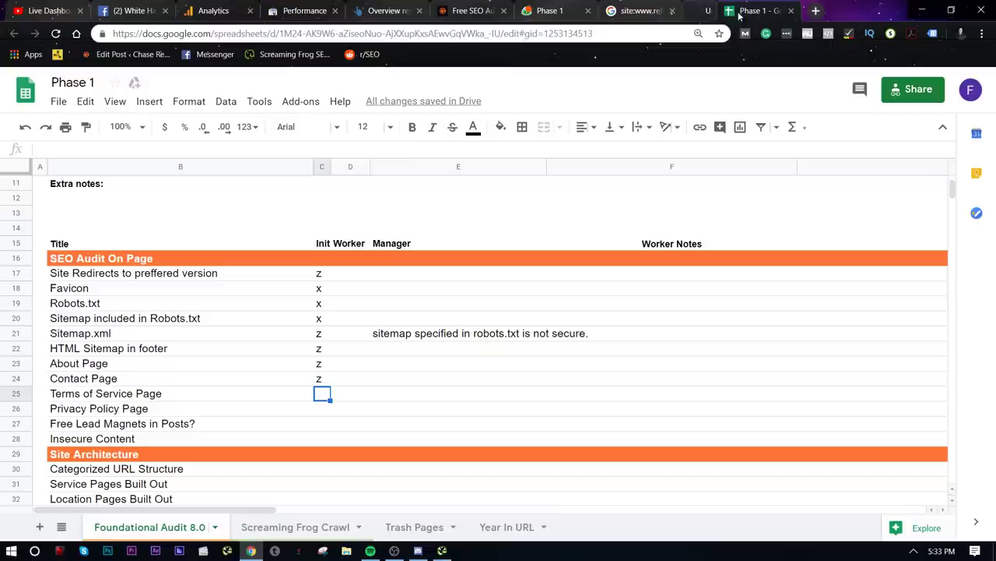
pyautogui.click(632, 10)
pyautogui.moveTo(270, 94); pyautogui.dragTo(251, 99)
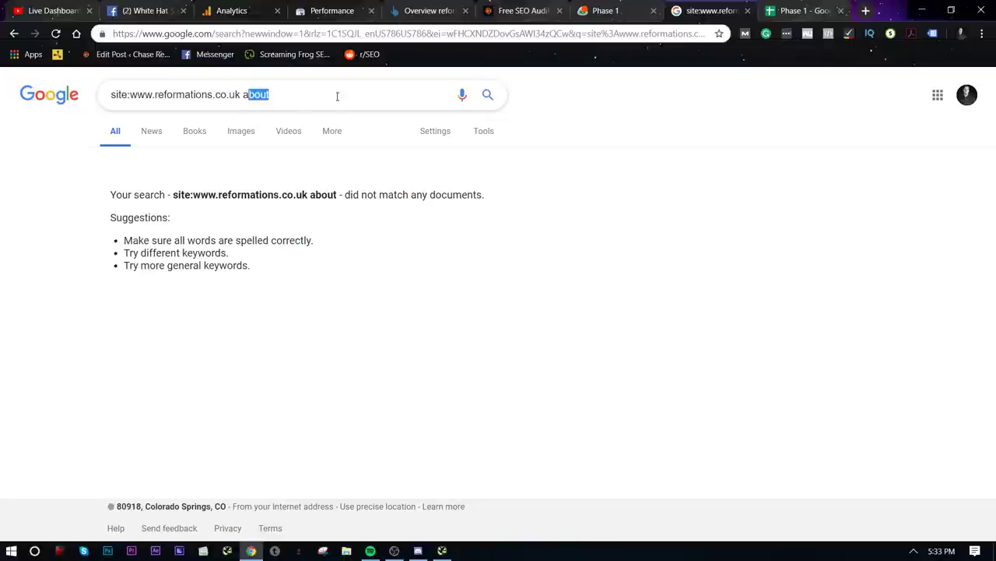
pyautogui.press('BackSpace')
pyautogui.press('BackSpace')
pyautogui.moveTo(134, 94); pyautogui.dragTo(68, 112)
pyautogui.write('w')
pyautogui.press('Return')
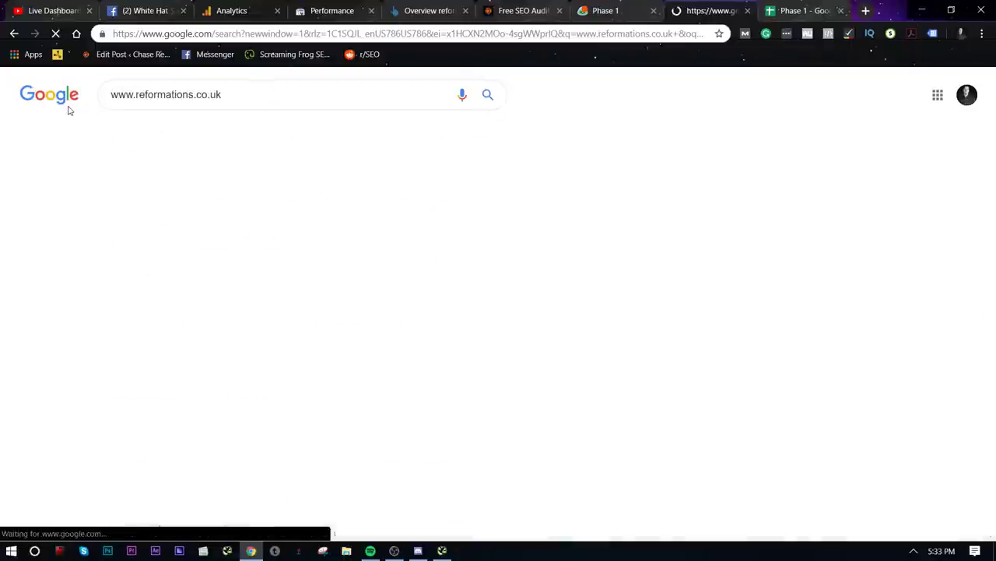
pyautogui.click(246, 183)
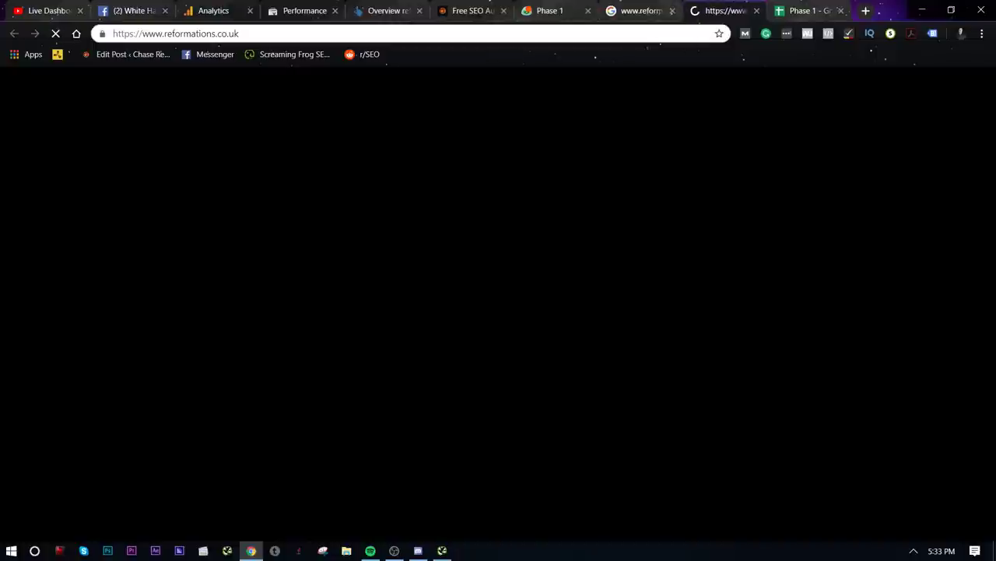
pyautogui.scroll(-15, 969, 249)
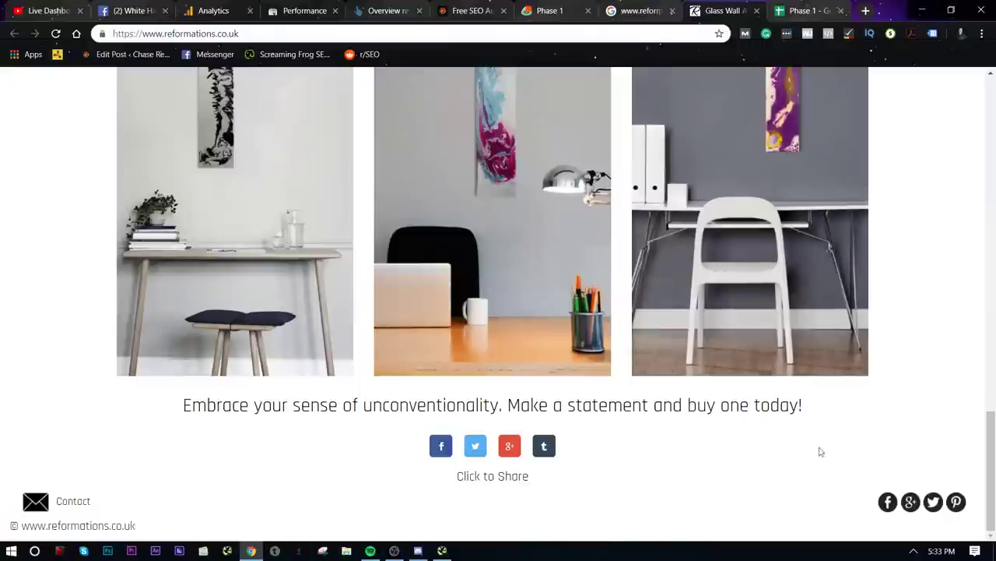
pyautogui.scroll(10, 820, 452)
# - Enter z in the Init column for both the Terms of Service Page and Privacy Policy Page rows of the checklist
pyautogui.click(809, 10)
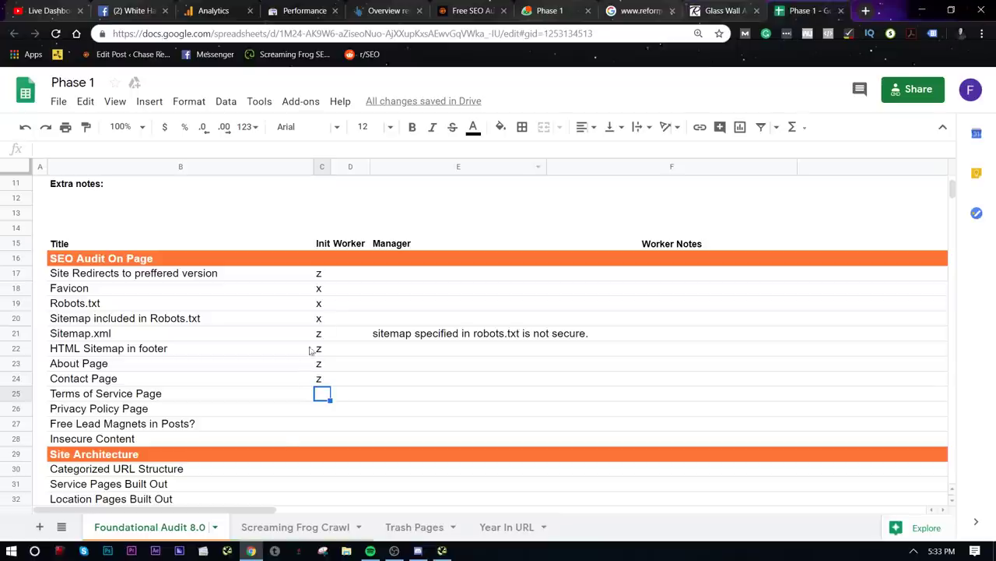
pyautogui.write('z')
pyautogui.click(349, 409)
pyautogui.click(322, 408)
pyautogui.write('z')
pyautogui.click(360, 440)
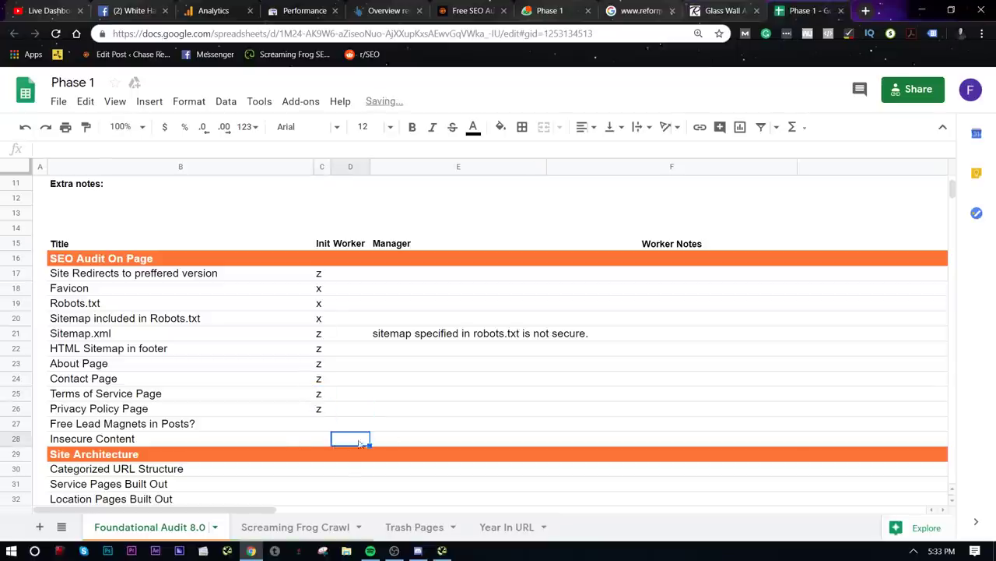
# - Look through the reformations.co.uk homepage from header to footer for a blog or posts offering lead magnets
pyautogui.click(713, 6)
pyautogui.scroll(10, 612, 179)
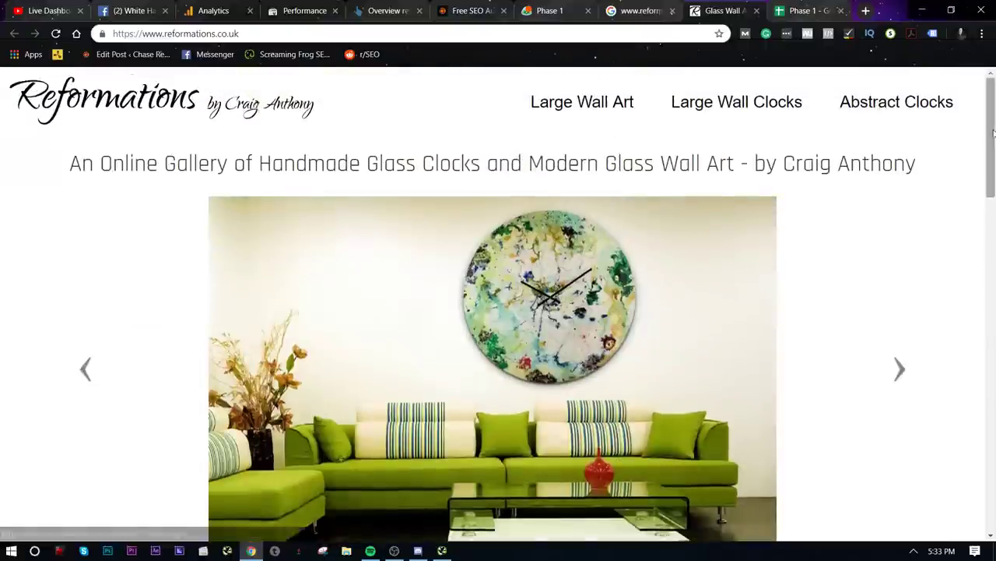
pyautogui.scroll(-15, 934, 171)
pyautogui.scroll(10, 963, 230)
pyautogui.scroll(10, 963, 231)
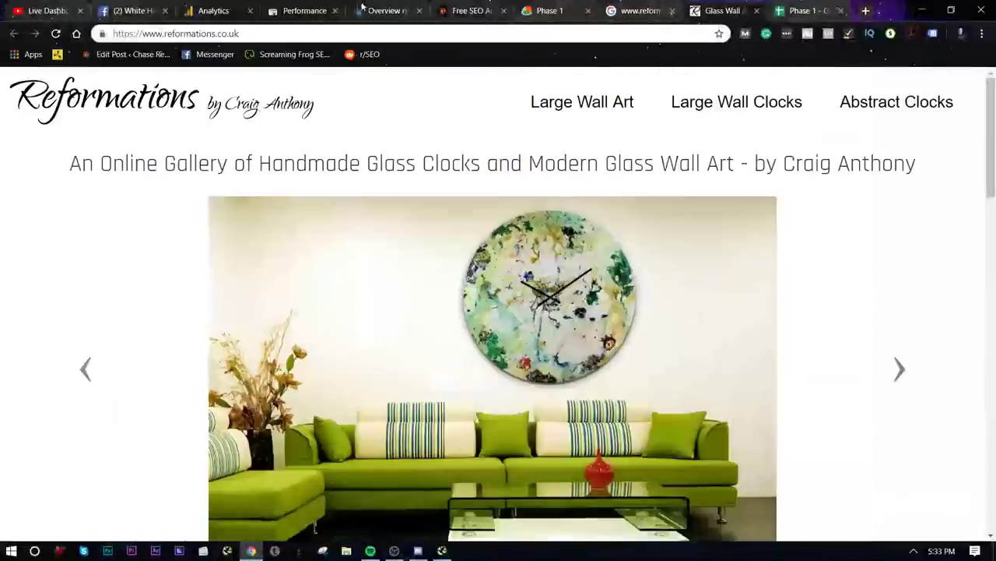
pyautogui.click(125, 34)
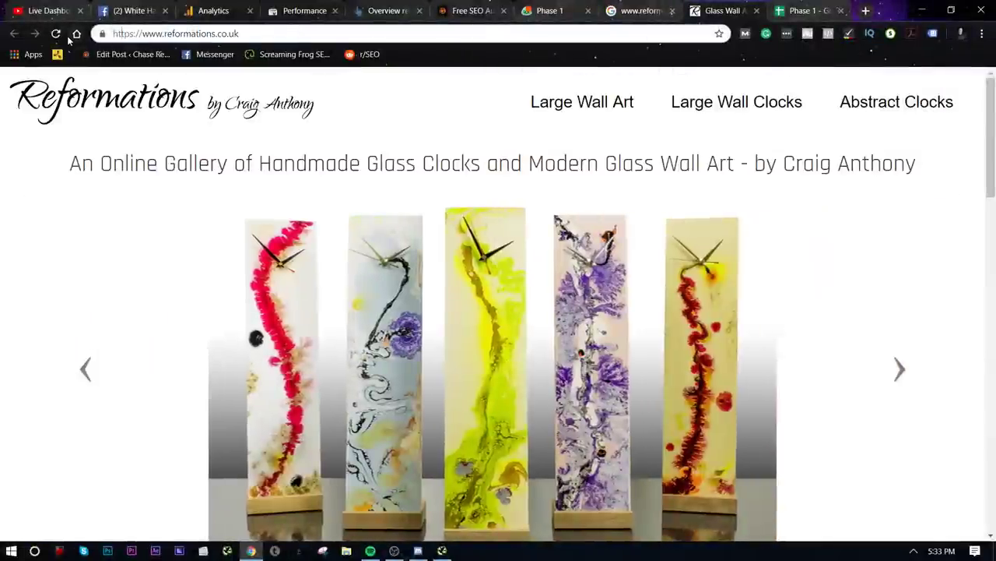
pyautogui.write('site:')
pyautogui.press('Return')
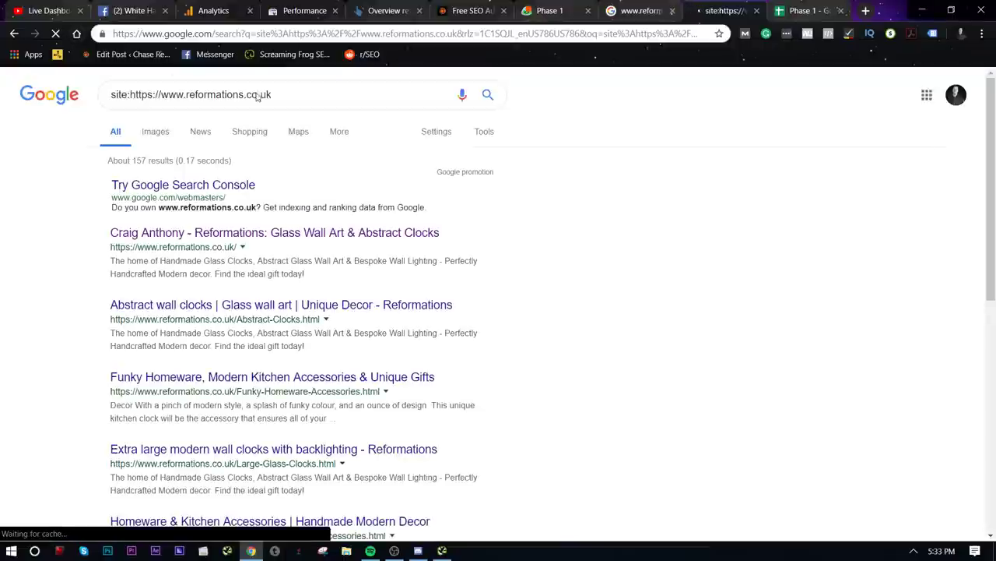
pyautogui.click(296, 94)
pyautogui.write('blog')
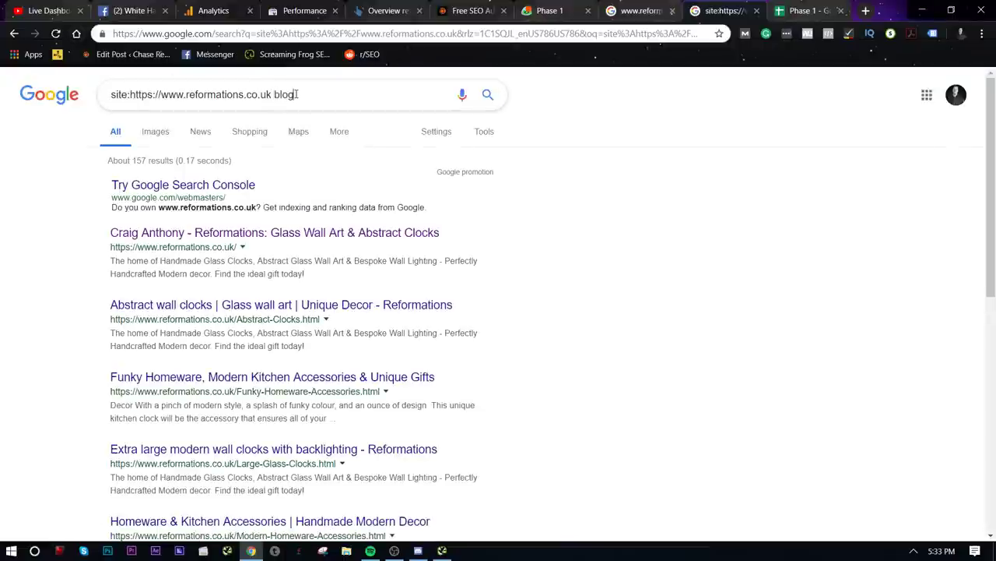
pyautogui.press('Return')
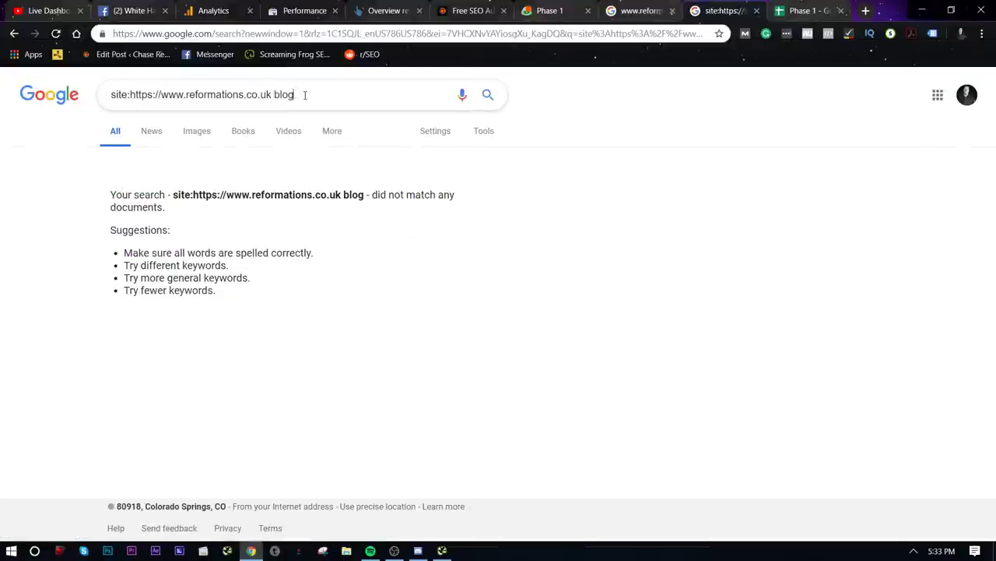
pyautogui.press('BackSpace')
pyautogui.press('BackSpace')
pyautogui.press('BackSpace')
pyautogui.press('Return')
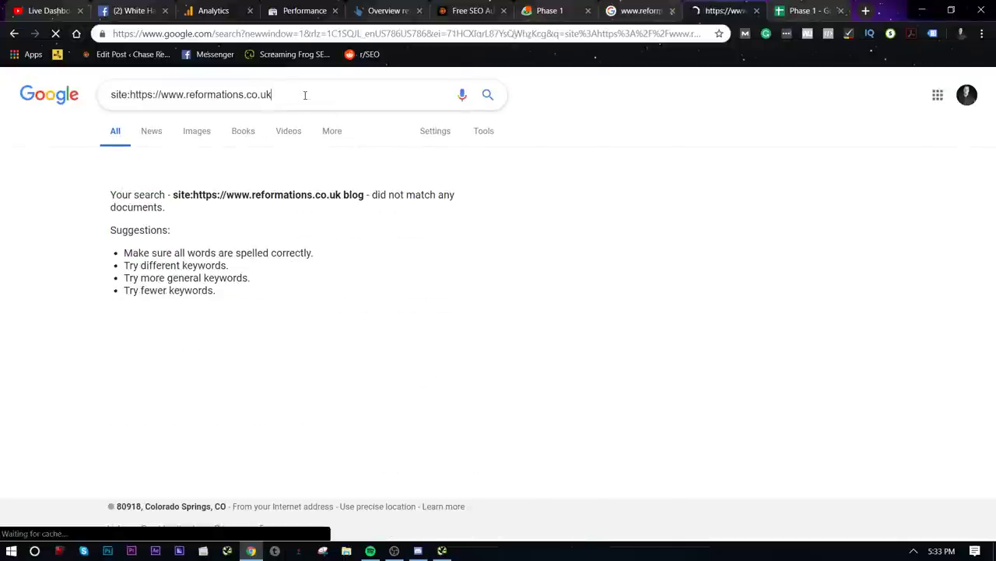
pyautogui.scroll(-3, 362, 238)
pyautogui.scroll(-3, 362, 238)
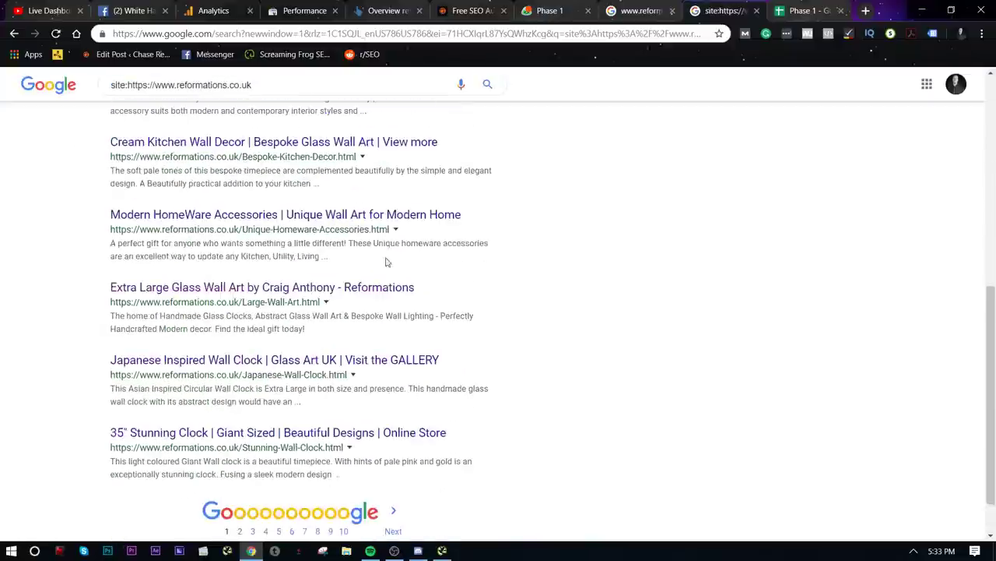
pyautogui.click(290, 530)
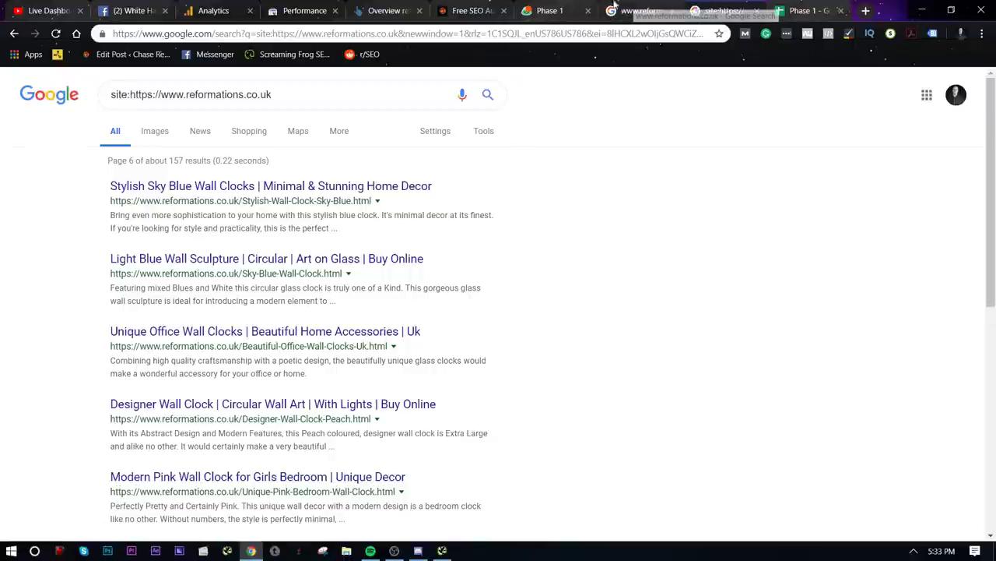
# - Enter z in the Init column for the Free Lead Magnets in Posts? row of the checklist
pyautogui.click(810, 11)
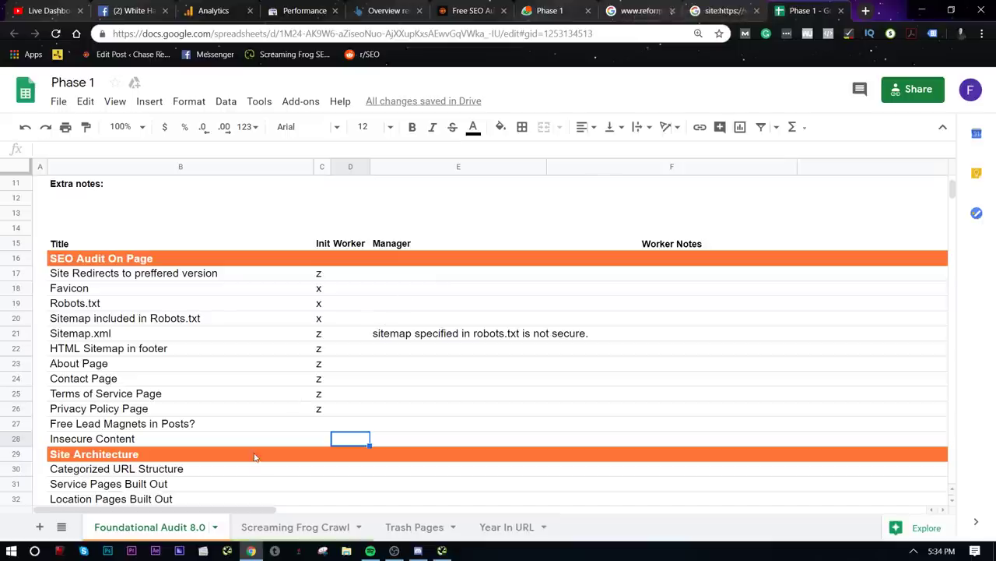
pyautogui.click(325, 423)
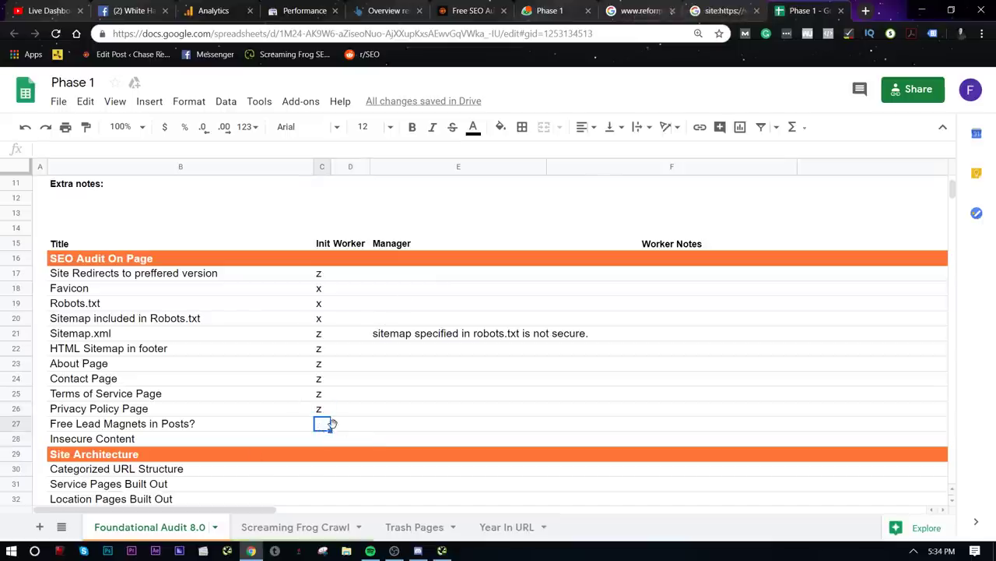
pyautogui.write('z')
pyautogui.click(408, 433)
# - Add the Manager note "No content marketing, need to find viable shoulder niches to rank for." to the Free Lead Magnets in Posts? row
pyautogui.click(441, 425)
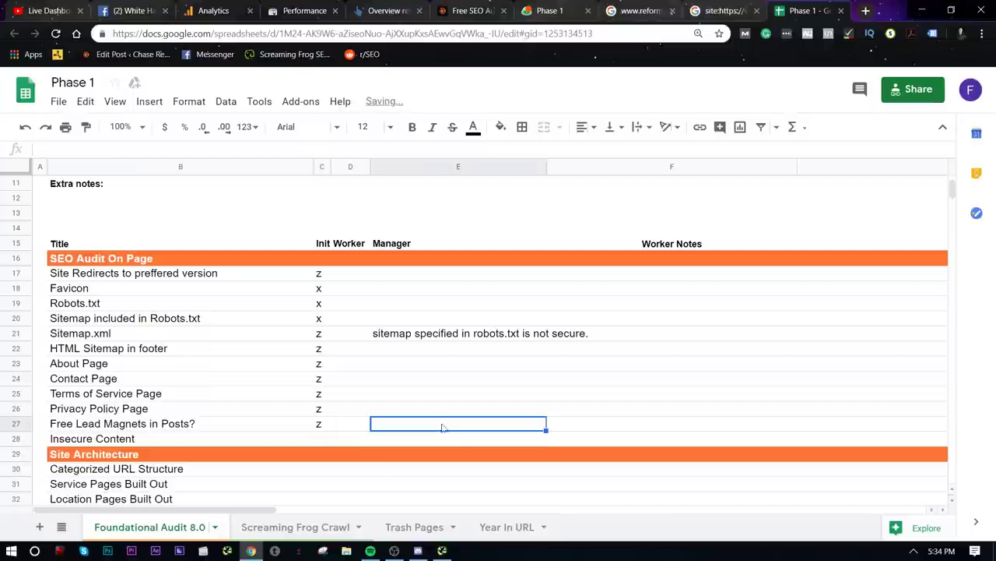
pyautogui.click(487, 451)
pyautogui.click(452, 427)
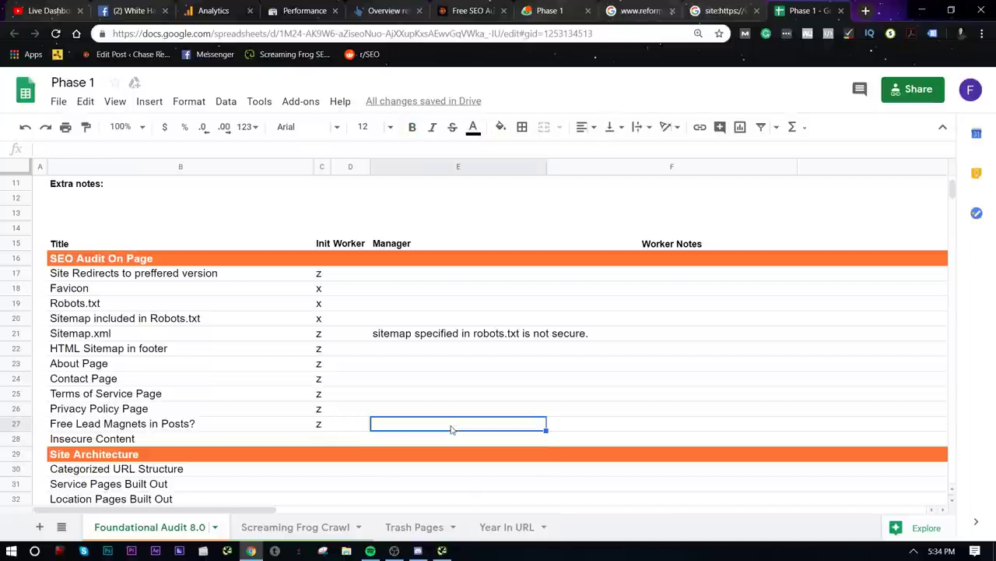
pyautogui.write('no conten')
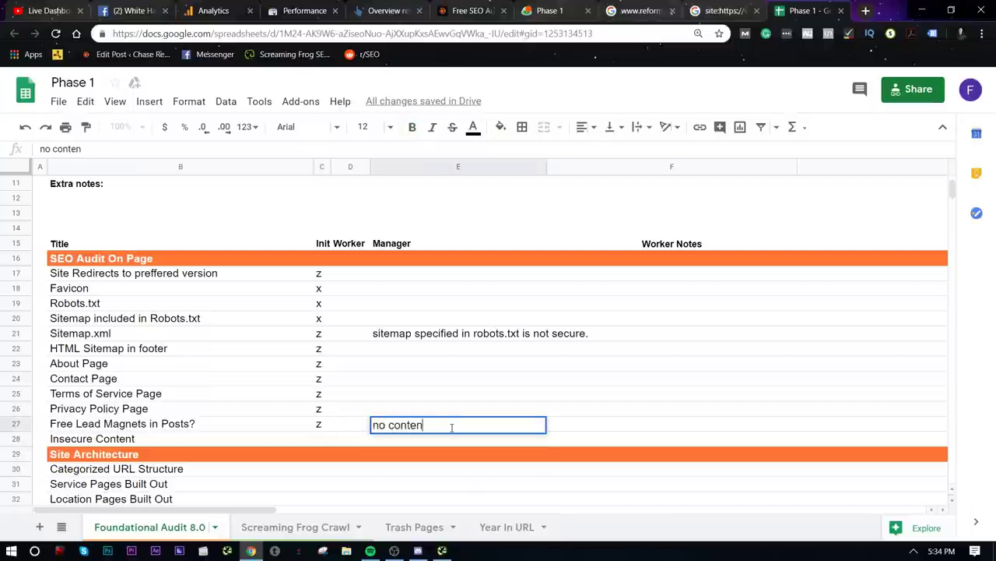
pyautogui.write('t marketing, nee')
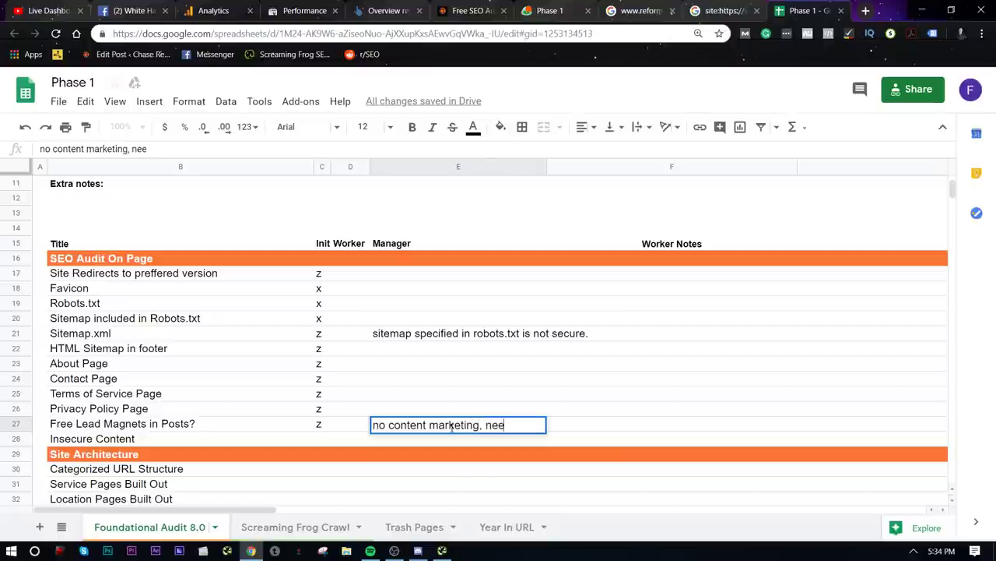
pyautogui.write('d to find viabl')
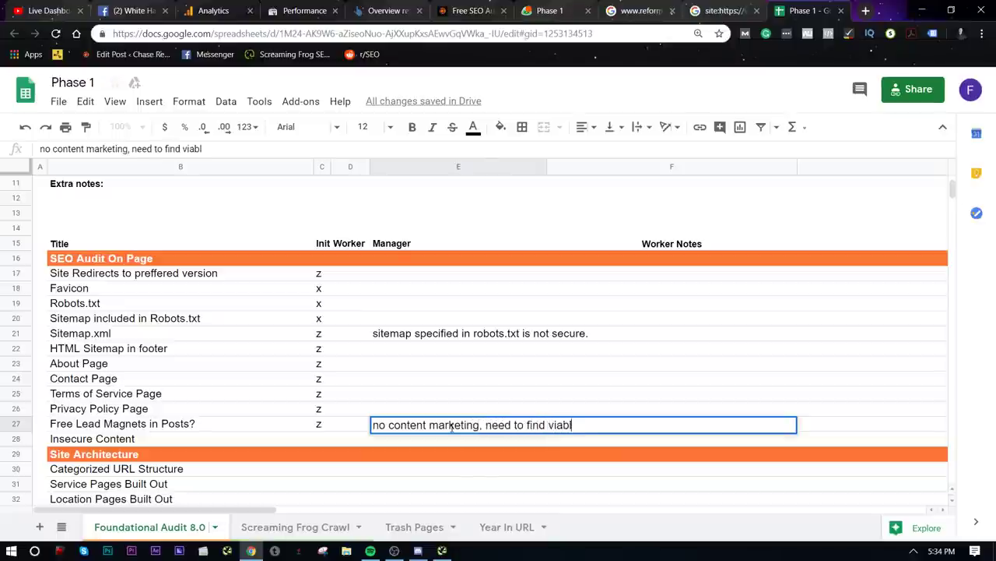
pyautogui.write('e shoulder niche')
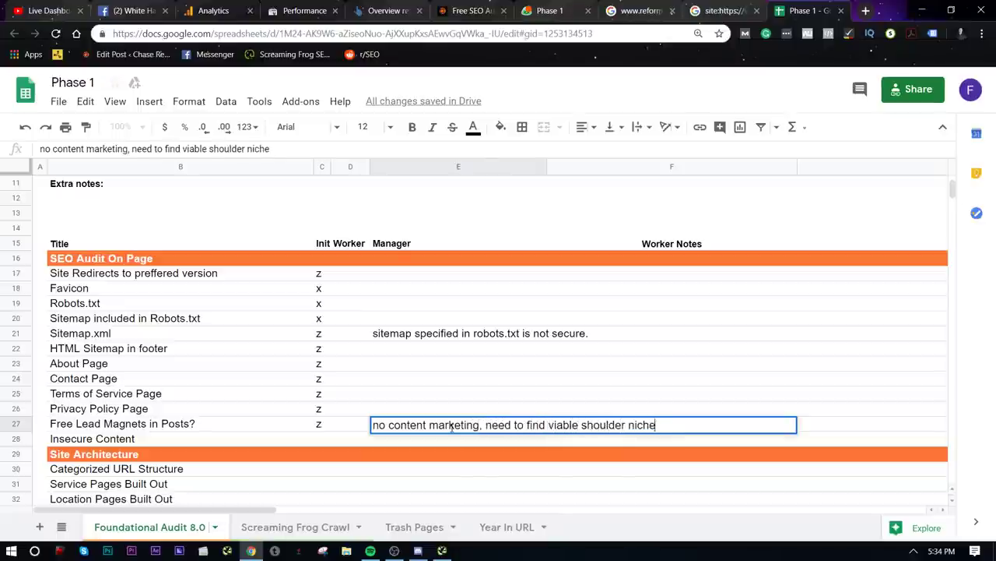
pyautogui.write('s to rank for.')
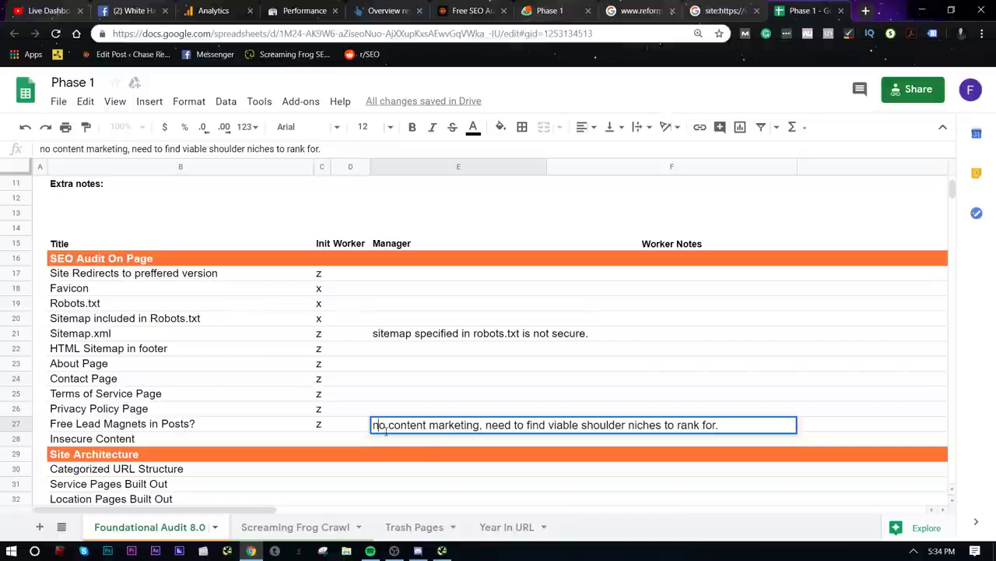
pyautogui.press('BackSpace')
pyautogui.write('N')
pyautogui.click(364, 454)
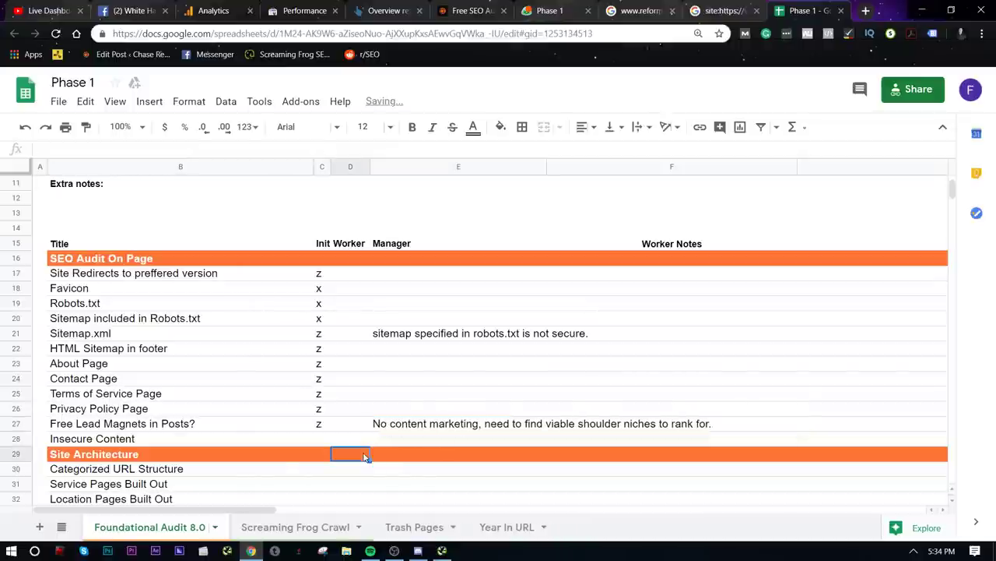
# - Rename the checklist item Insecure Content to "Unsecure Content"
pyautogui.click(319, 440)
pyautogui.doubleClick(88, 438)
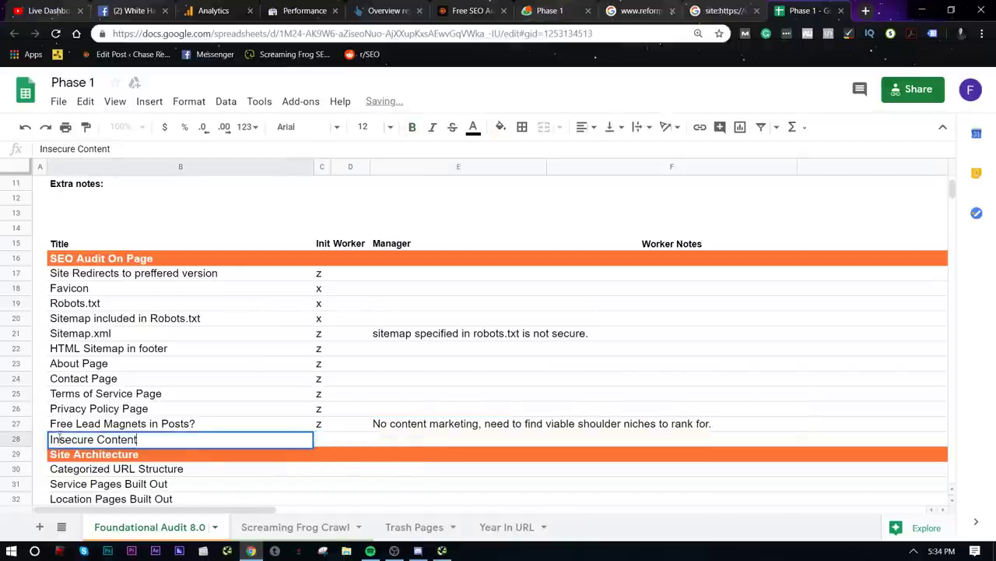
pyautogui.press('BackSpace')
pyautogui.press('BackSpace')
pyautogui.write('U')
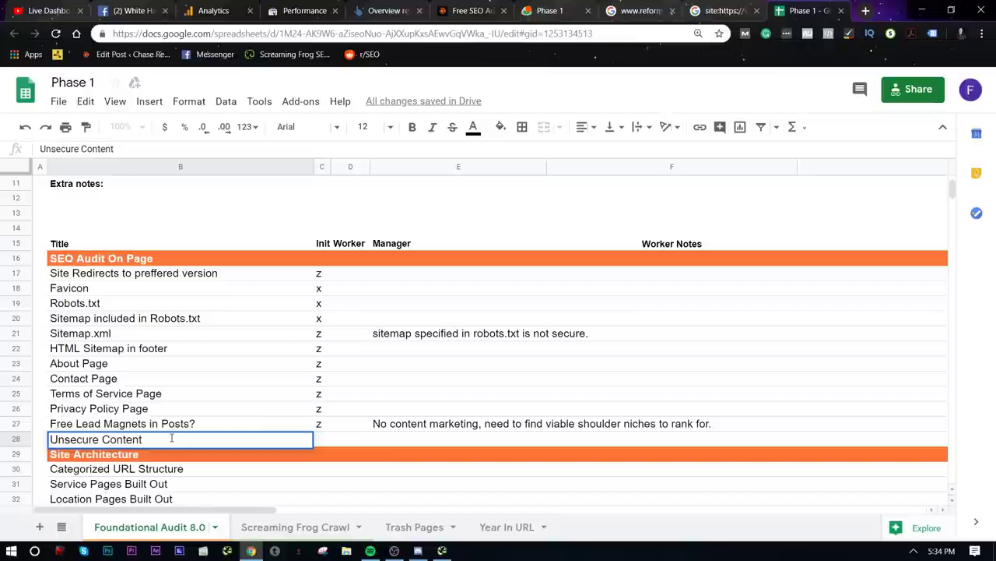
pyautogui.click(289, 474)
# - Enter z in the Init column for the Unsecure Content row
pyautogui.click(319, 440)
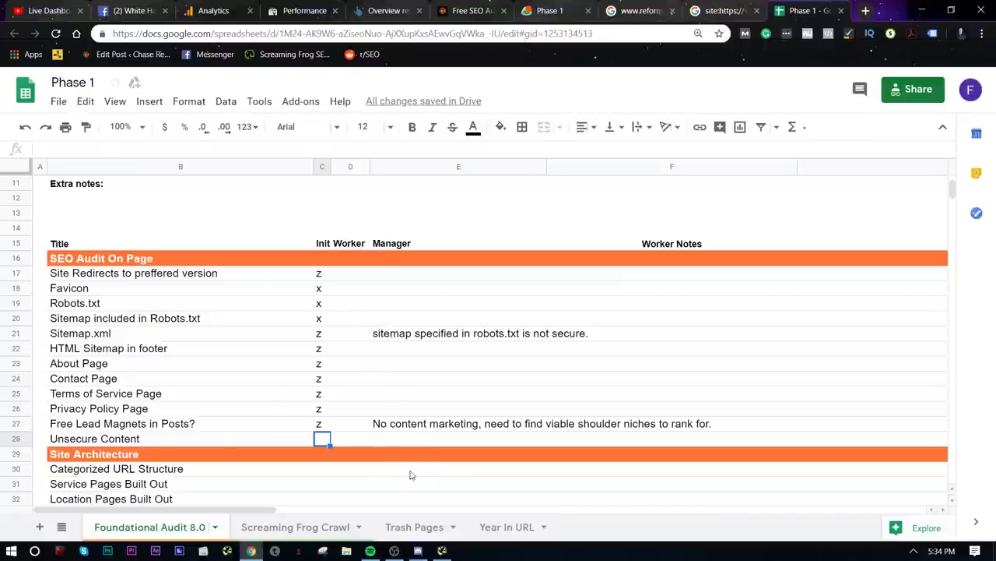
pyautogui.write('z')
pyautogui.click(404, 445)
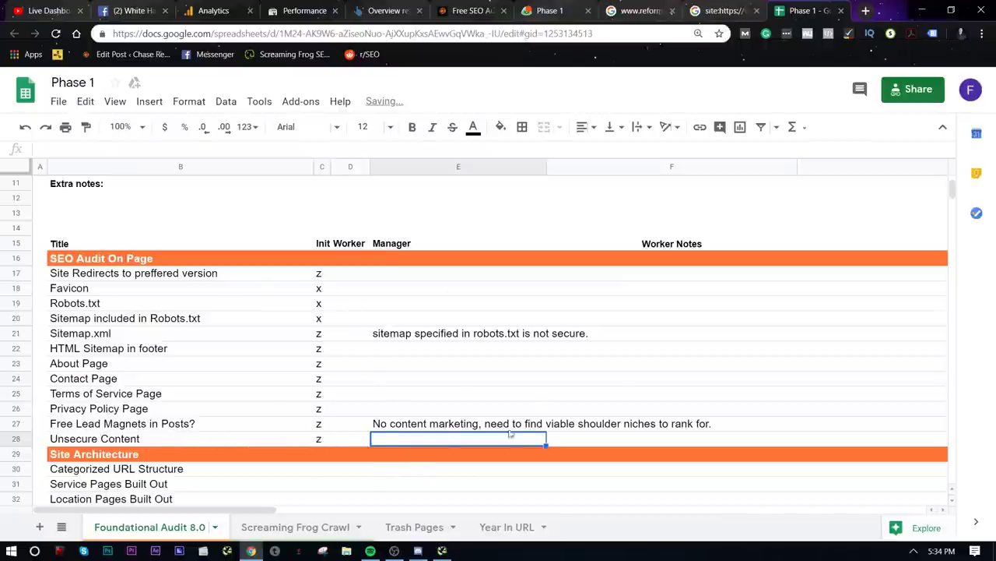
# - Select the Init cell of the Categorized URL Structure row and switch to the Screaming Frog crawl
pyautogui.scroll(-3, 342, 389)
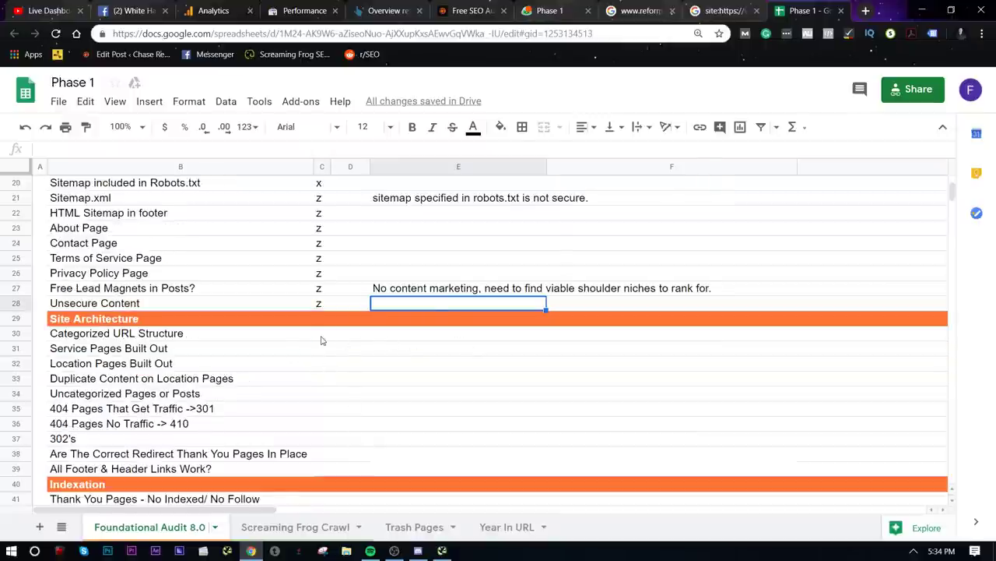
pyautogui.click(323, 339)
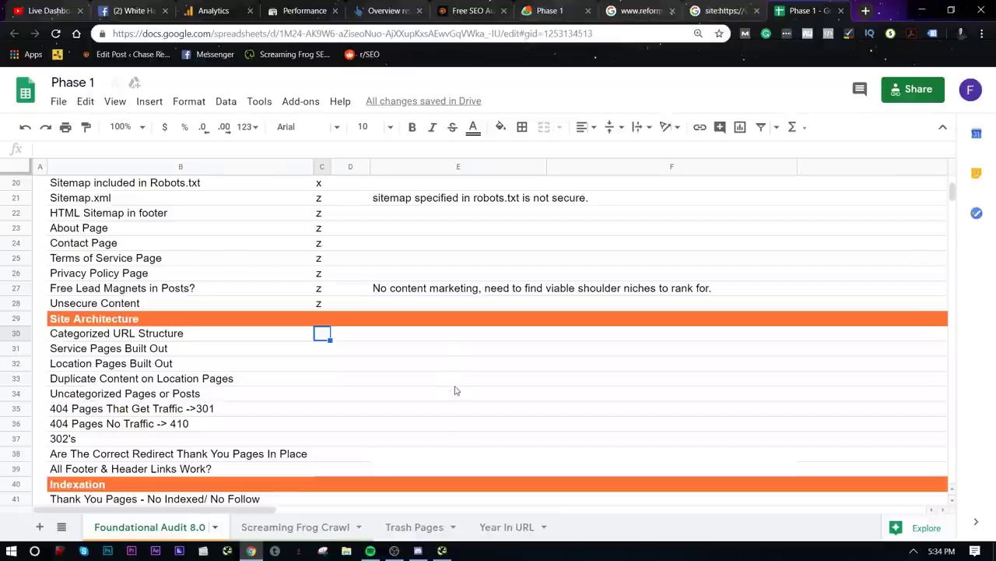
pyautogui.click(442, 550)
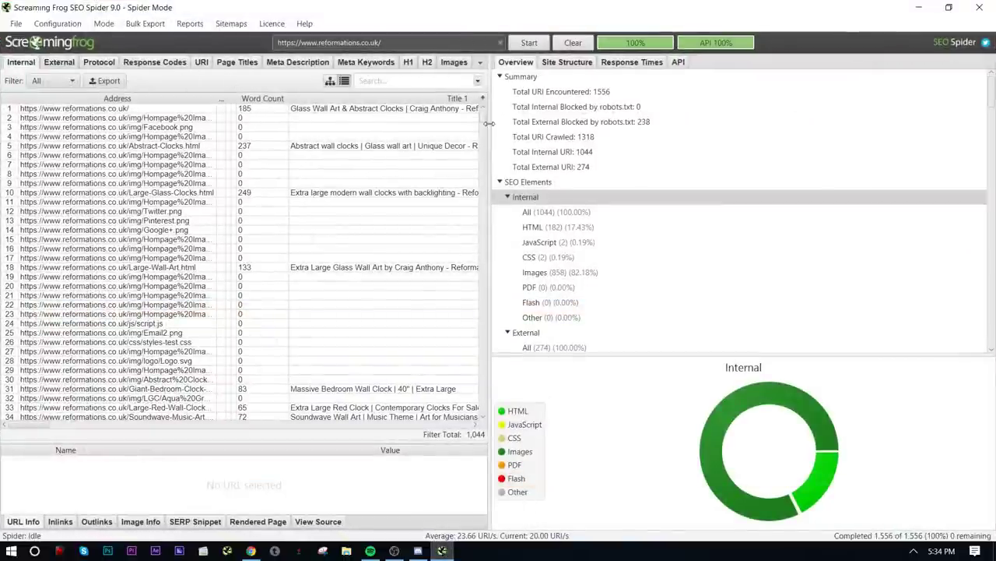
# - Widen the crawl results pane and show the internal URLs as a directory tree filtered to HTML
pyautogui.moveTo(489, 125); pyautogui.dragTo(862, 132)
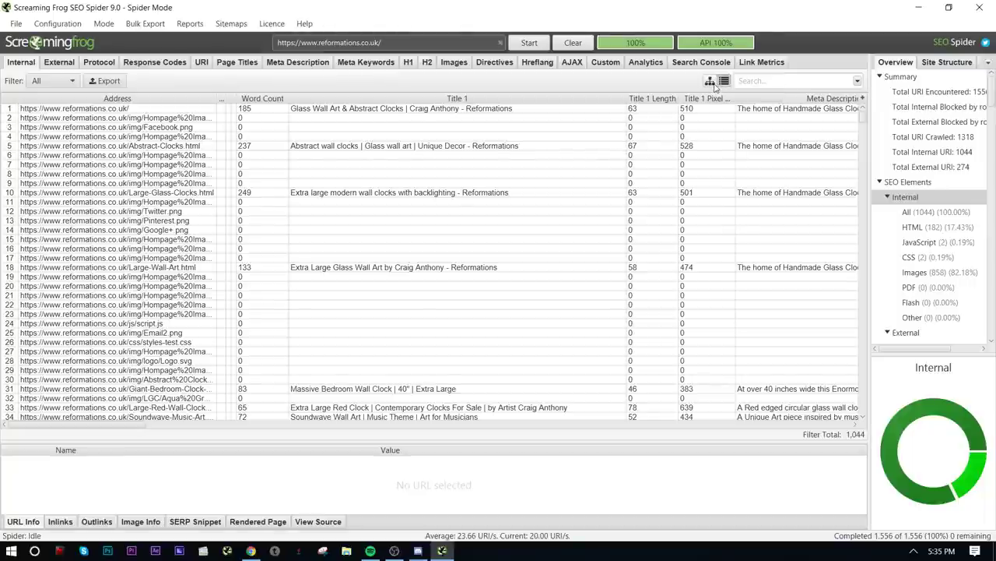
pyautogui.click(710, 81)
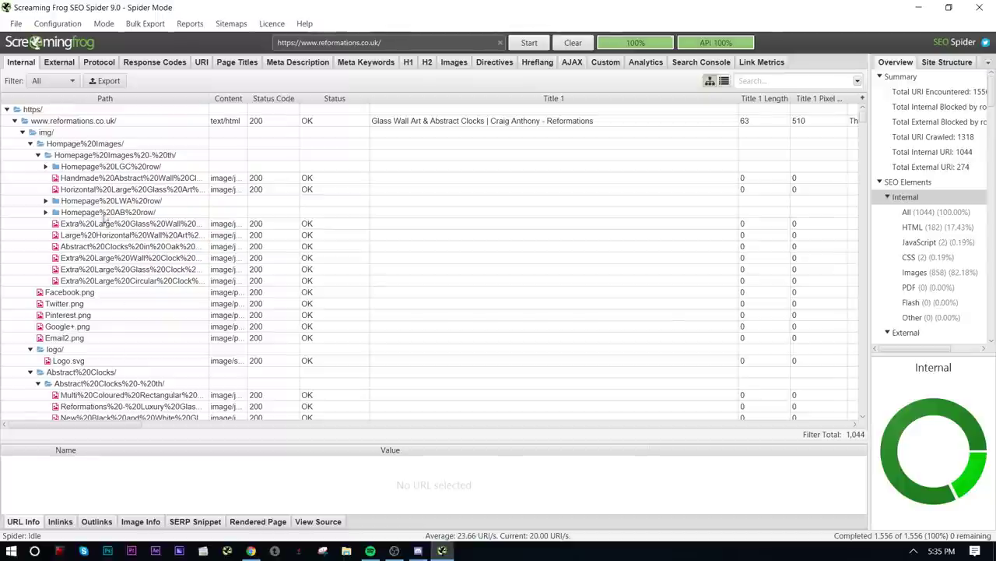
pyautogui.scroll(-4, 186, 315)
pyautogui.scroll(4, 186, 311)
pyautogui.click(70, 80)
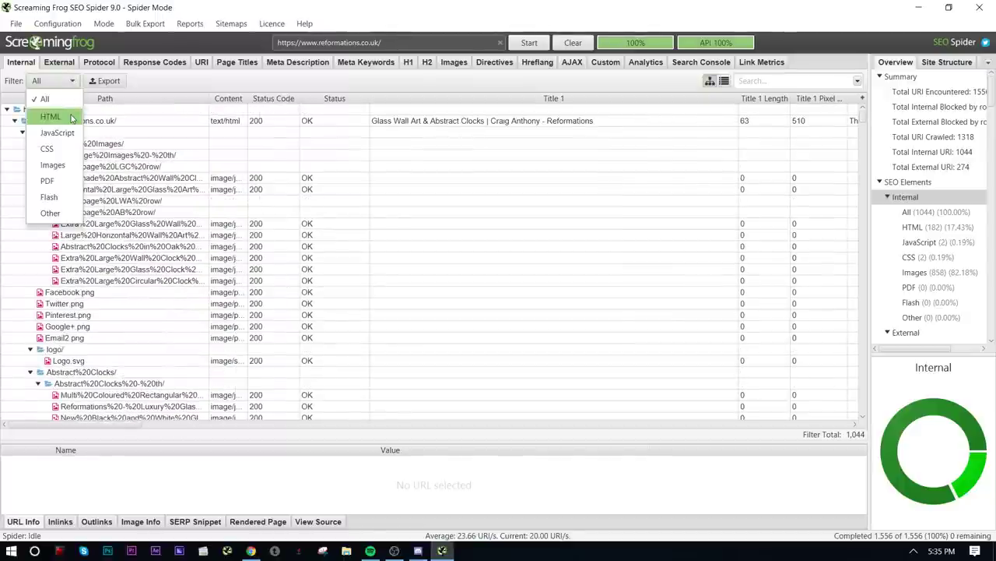
pyautogui.click(74, 115)
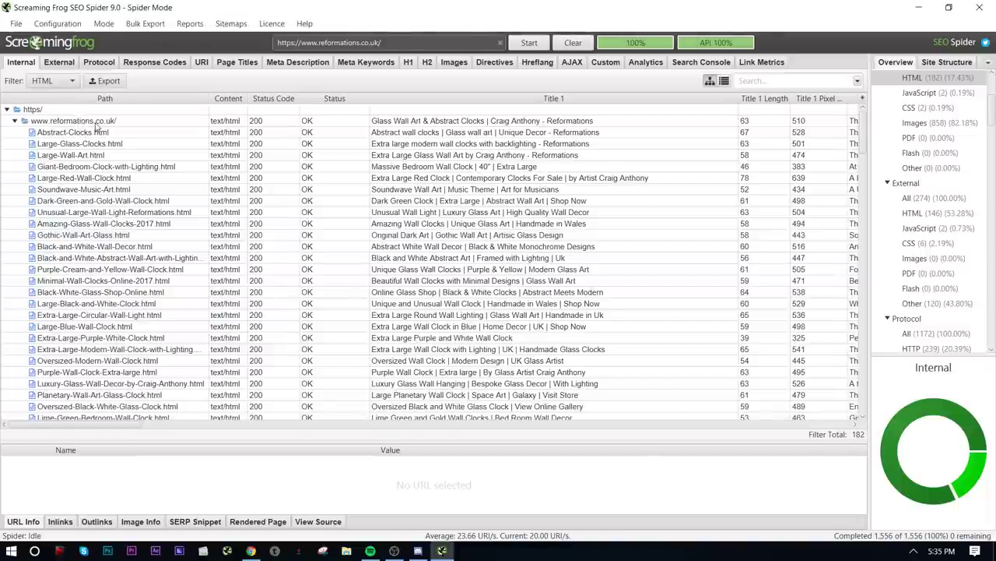
# - Examine the full tree of HTML page paths for category folders in the URL structure
pyautogui.scroll(-20, 173, 160)
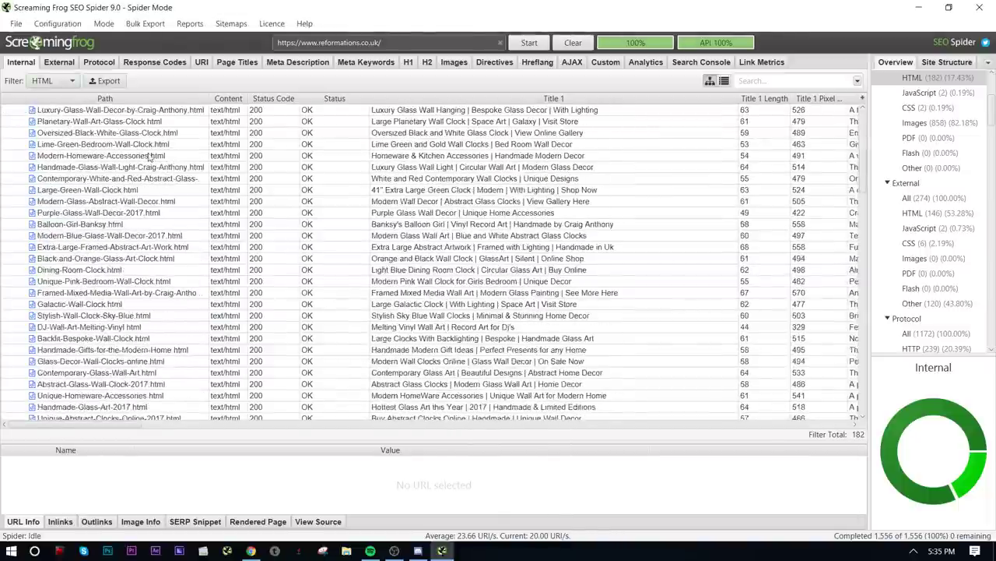
pyautogui.scroll(-20, 242, 156)
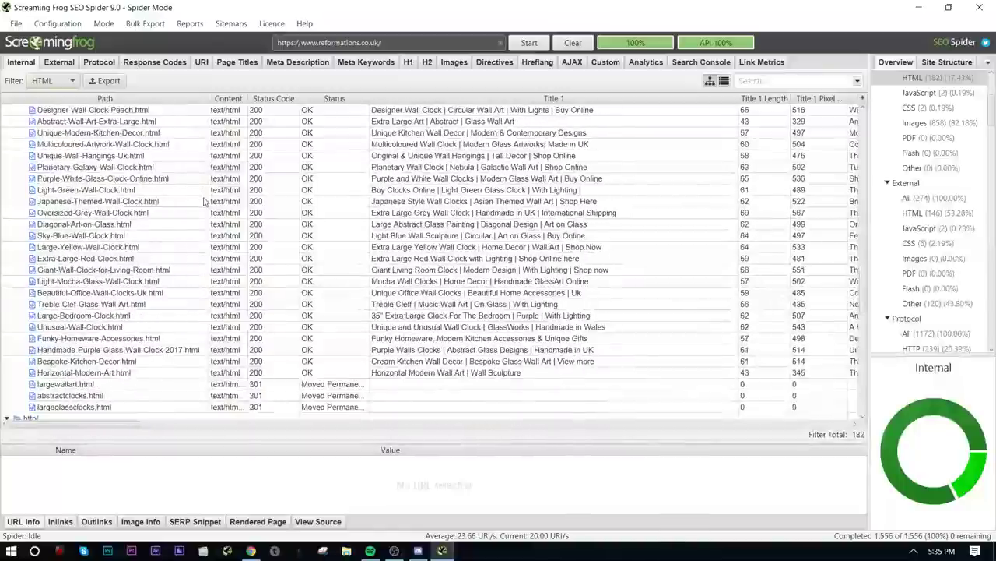
pyautogui.scroll(-20, 199, 208)
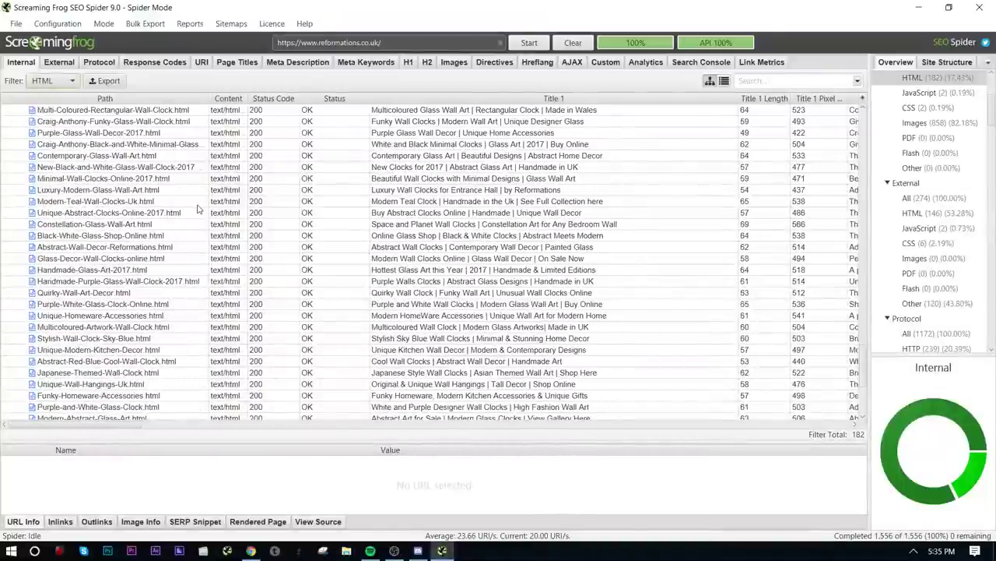
pyautogui.scroll(6, 301, 209)
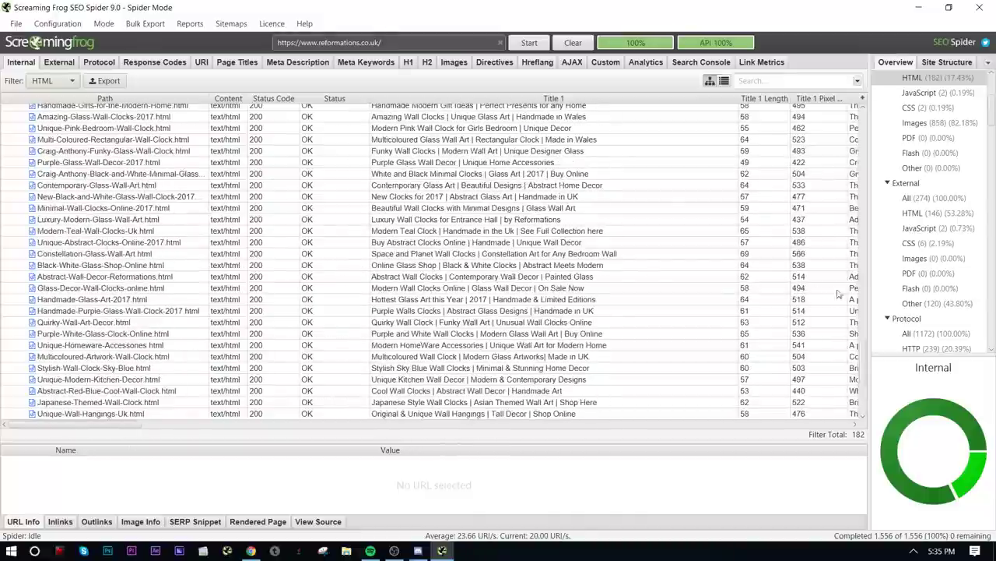
pyautogui.scroll(10, 847, 288)
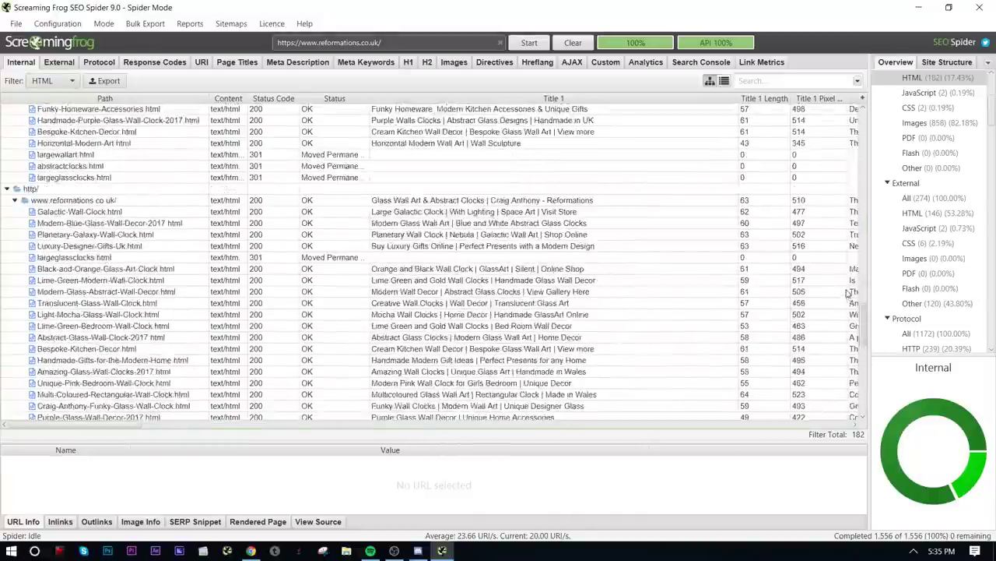
pyautogui.scroll(10, 845, 268)
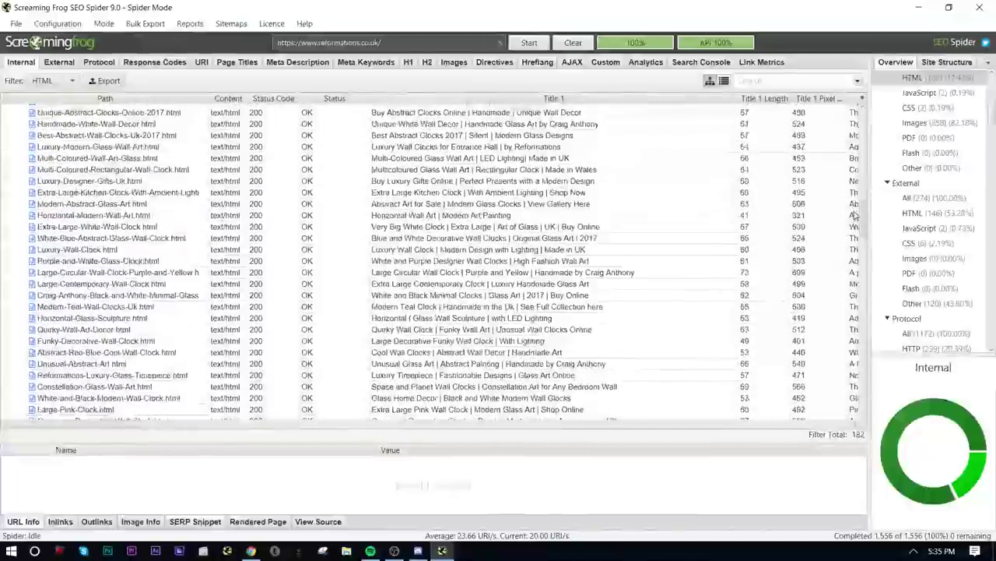
pyautogui.moveTo(859, 204); pyautogui.dragTo(863, 113)
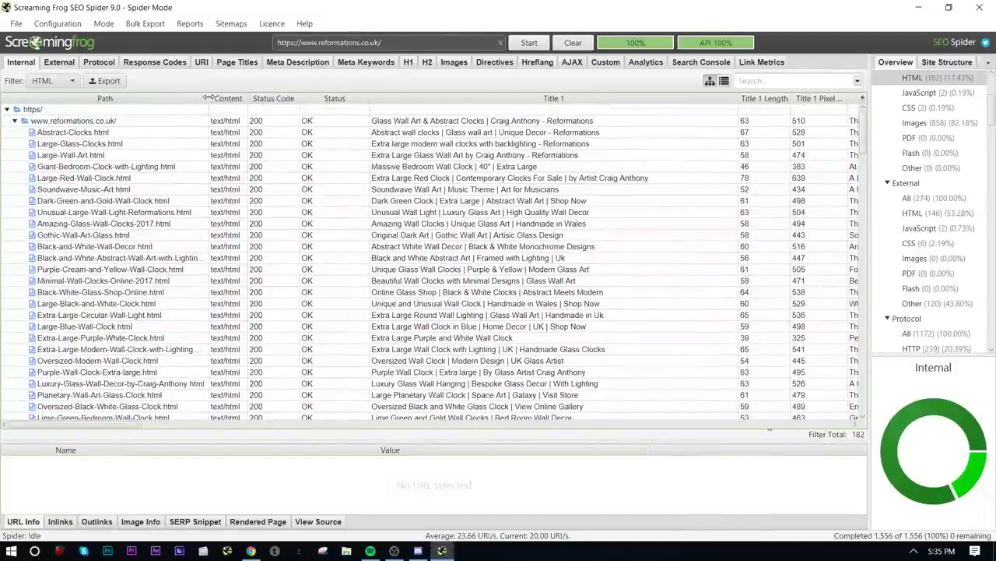
# - Widen the Path column, narrow the Title 1 column, and examine the search clicks of the homepage and main category pages
pyautogui.moveTo(209, 97); pyautogui.dragTo(263, 98)
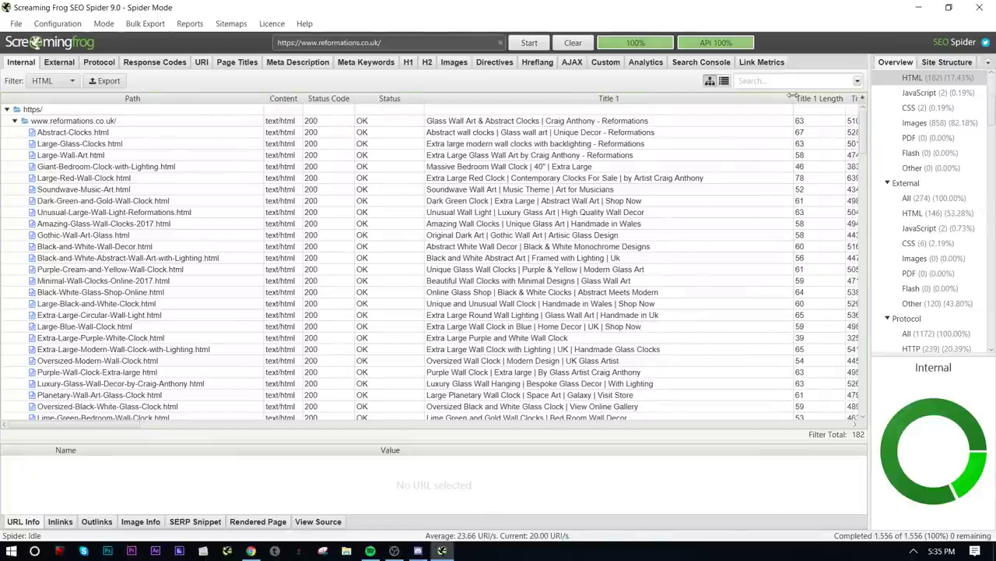
pyautogui.moveTo(793, 98); pyautogui.dragTo(722, 122)
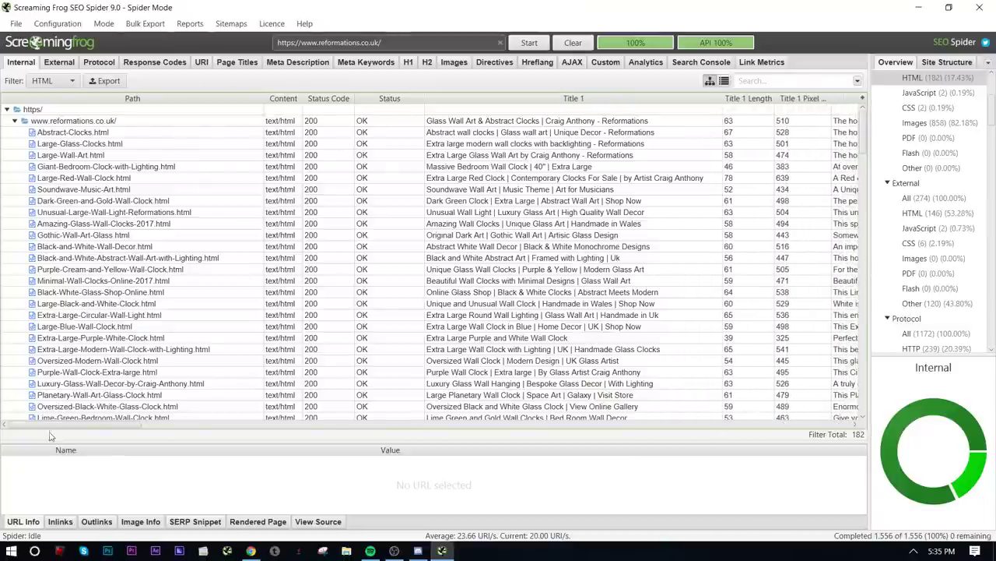
pyautogui.moveTo(51, 425); pyautogui.dragTo(738, 403)
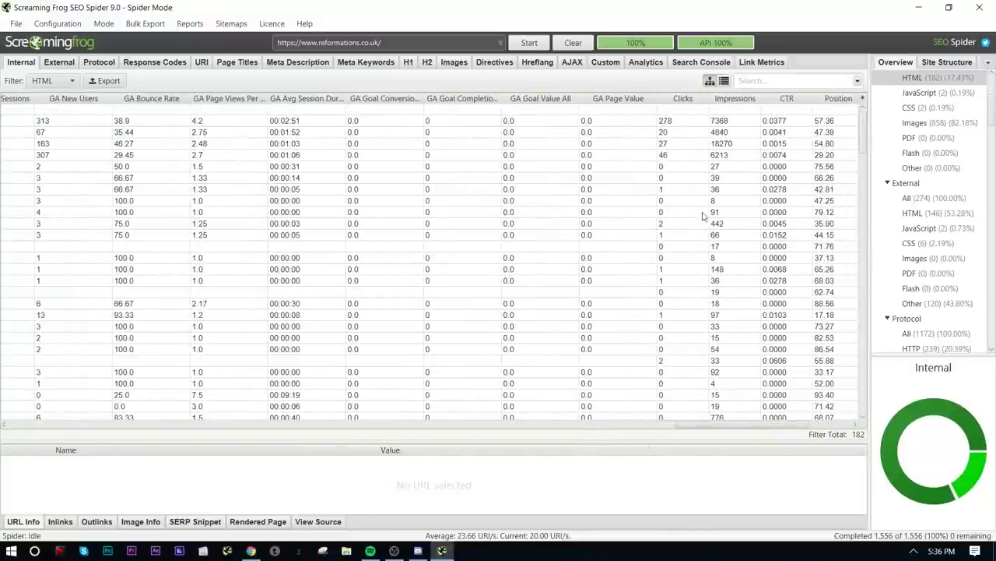
pyautogui.moveTo(683, 155); pyautogui.dragTo(674, 120)
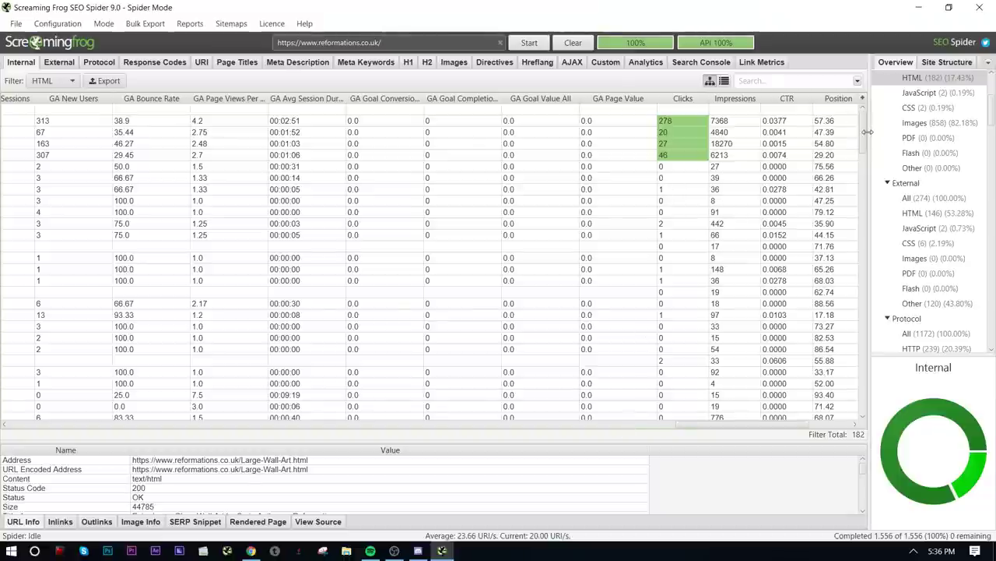
pyautogui.moveTo(863, 132); pyautogui.dragTo(867, 109)
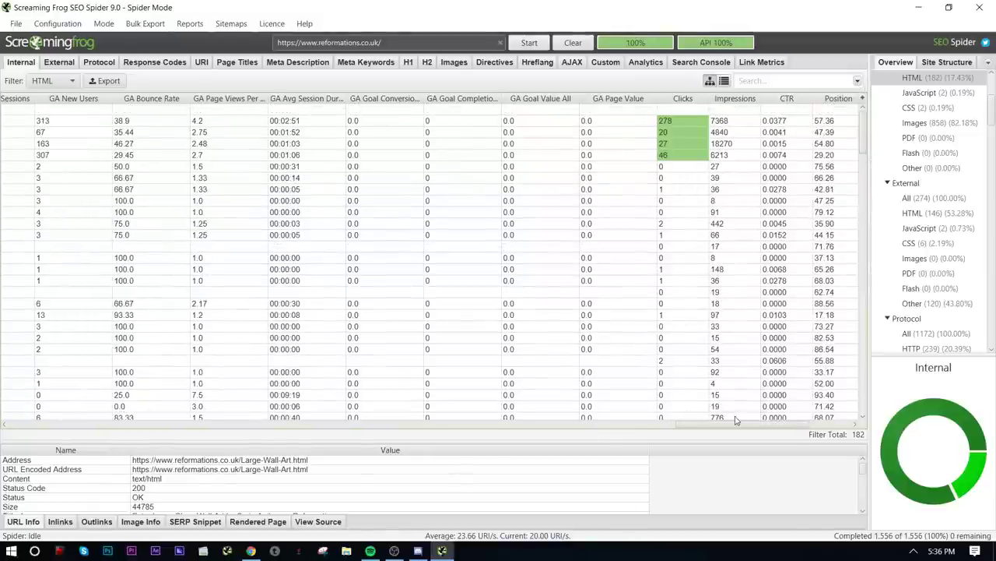
pyautogui.moveTo(735, 424); pyautogui.dragTo(311, 421)
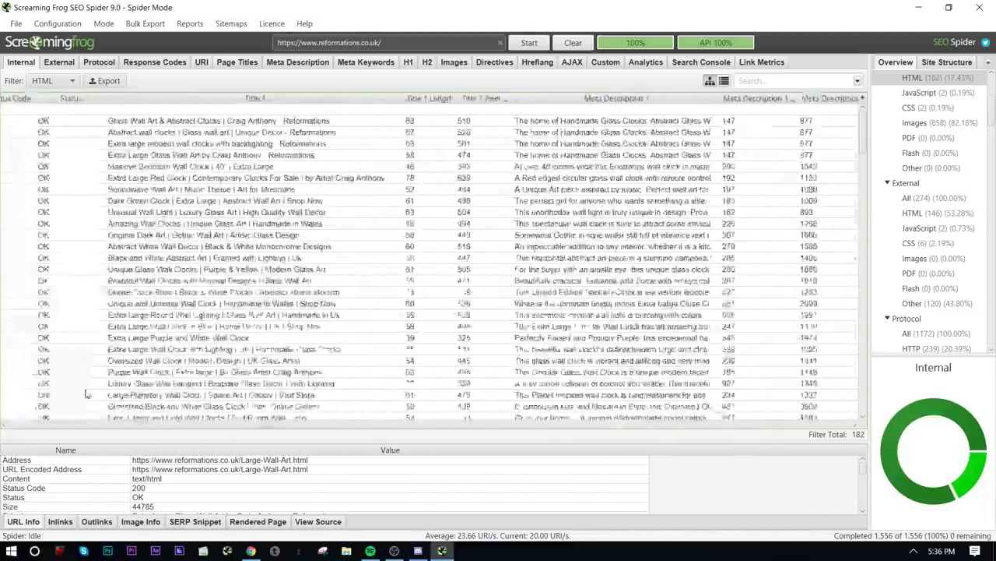
pyautogui.click(710, 80)
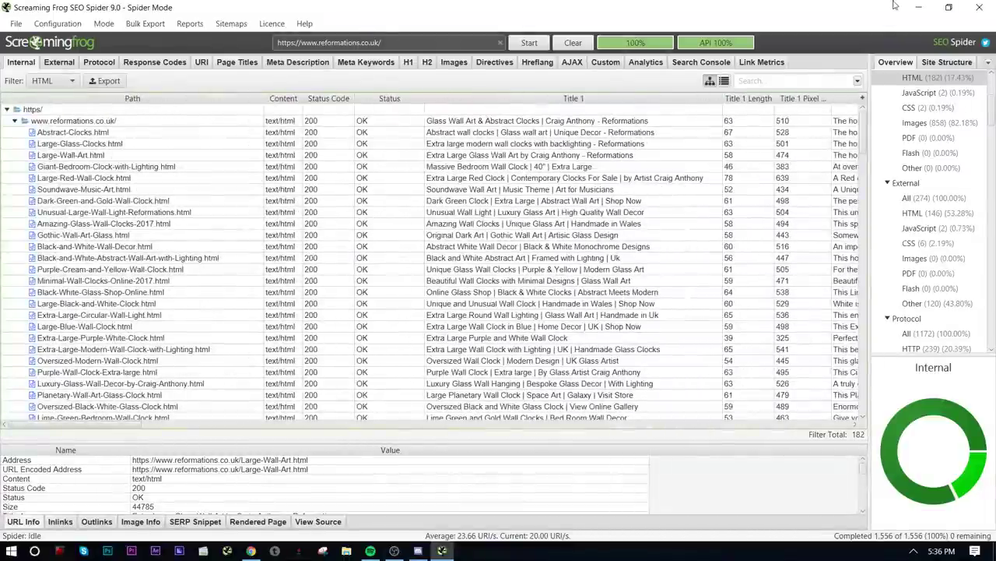
# - Switch to Chrome, open the Reformations site from the Google results, and open the Extra Large Glass Wall Art with Lighting product under Large Wall Art
pyautogui.click(919, 7)
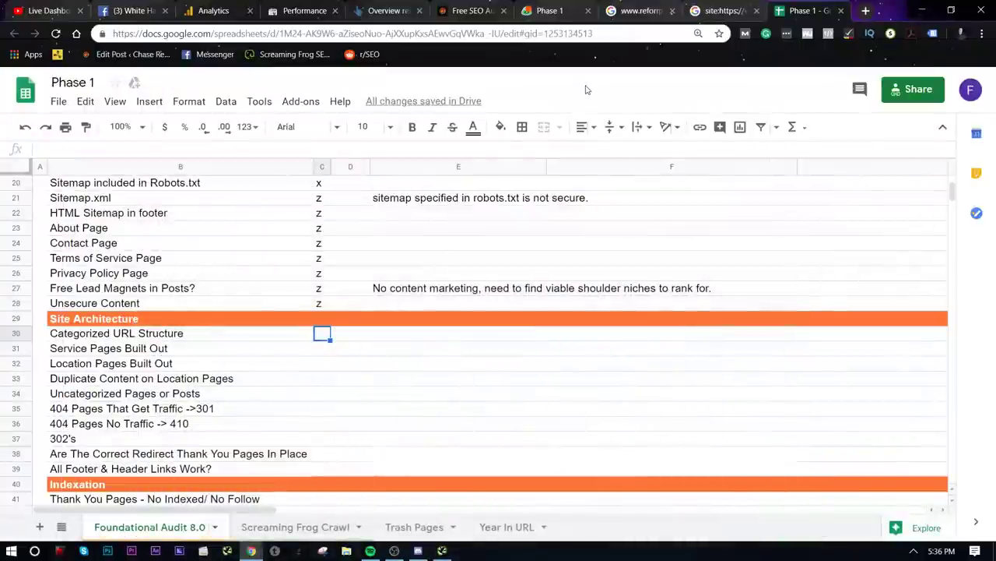
pyautogui.click(643, 11)
pyautogui.click(319, 192)
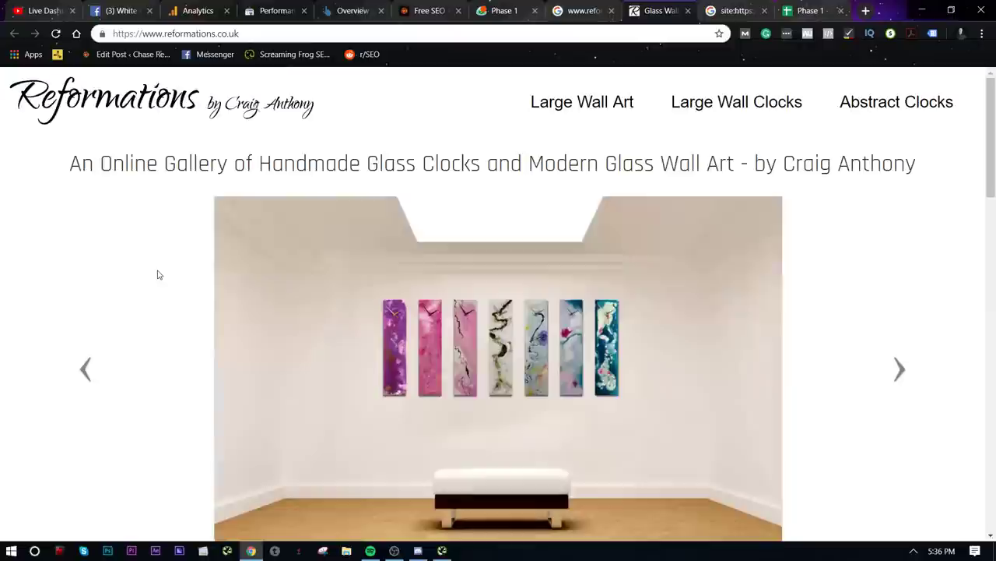
pyautogui.click(579, 105)
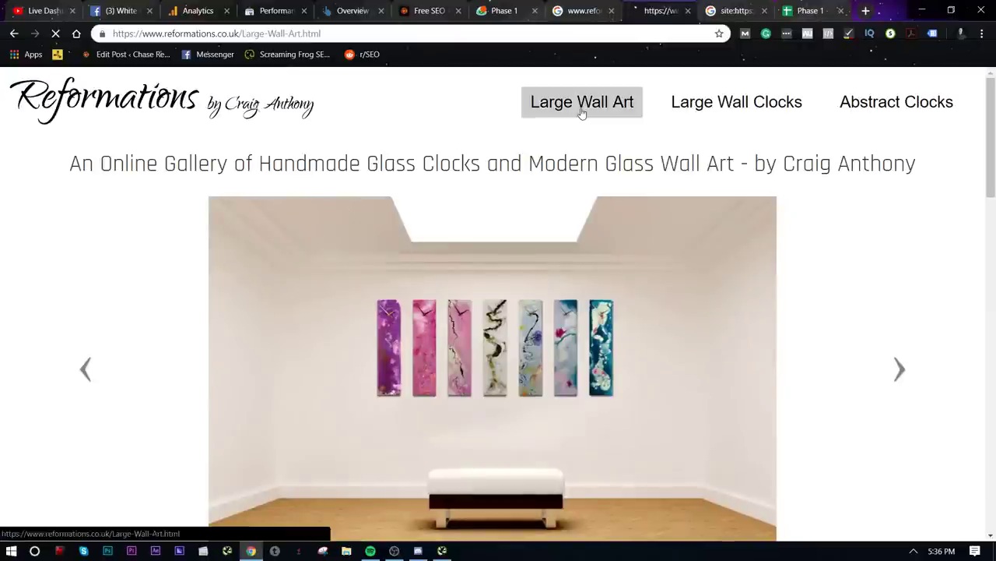
pyautogui.scroll(-5, 579, 113)
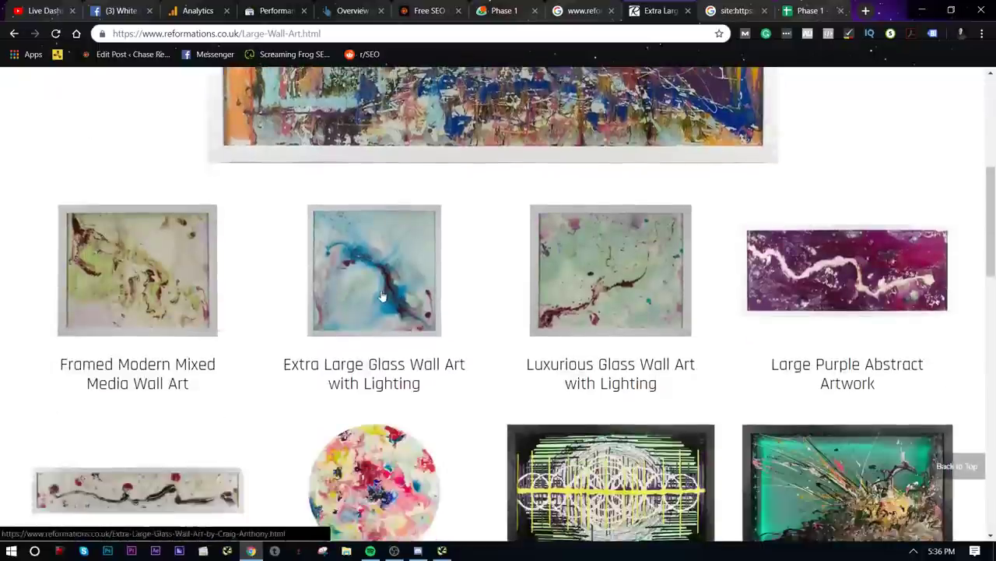
pyautogui.click(382, 296)
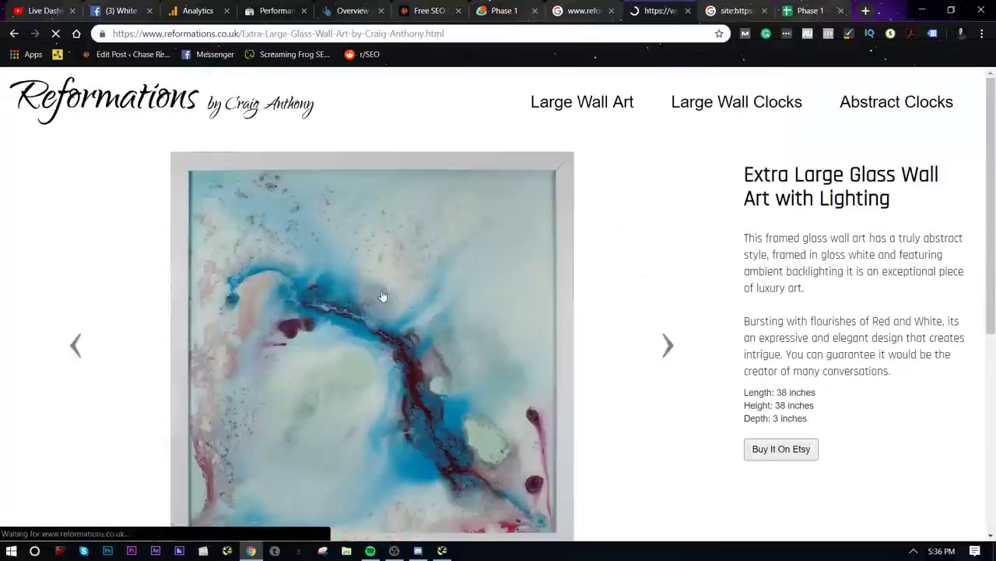
# - Inspect the product page's URL path for a category level
pyautogui.click(323, 33)
pyautogui.click(264, 33)
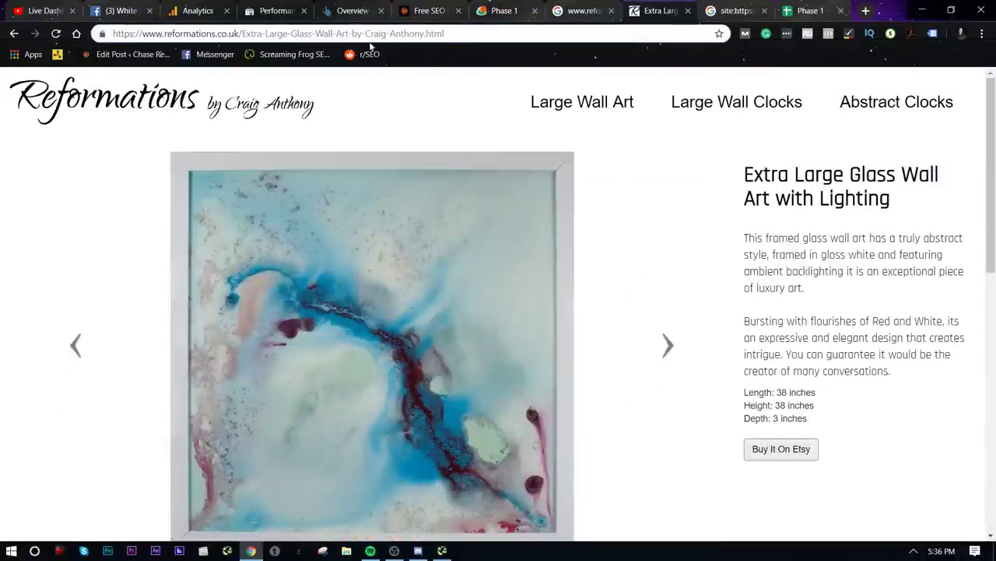
pyautogui.moveTo(265, 34)
pyautogui.mouseDown()
pyautogui.moveTo(312, 34)
pyautogui.moveTo(456, 89)
pyautogui.mouseUp()
pyautogui.click(456, 89)
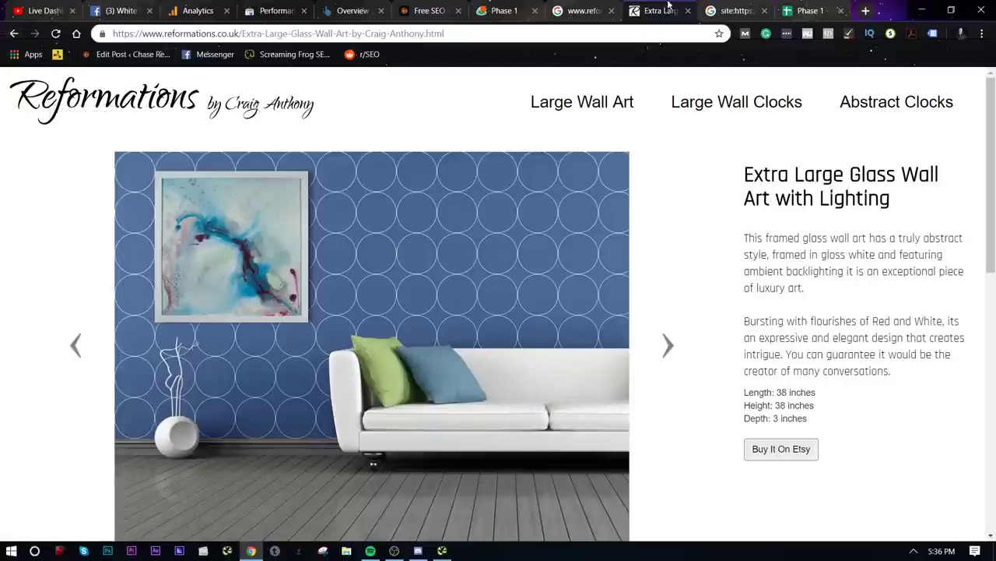
# - In the Phase 1 sheet, enter z for Categorized URL Structure with the note "Might want to change url structure to include categorization"
pyautogui.click(788, 7)
pyautogui.write('z')
pyautogui.click(405, 349)
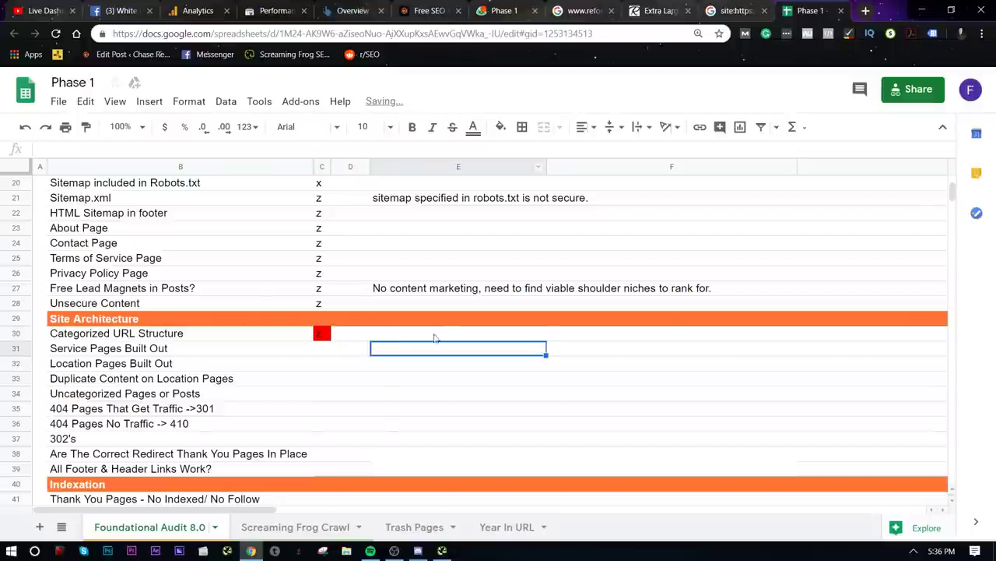
pyautogui.click(437, 322)
pyautogui.click(438, 332)
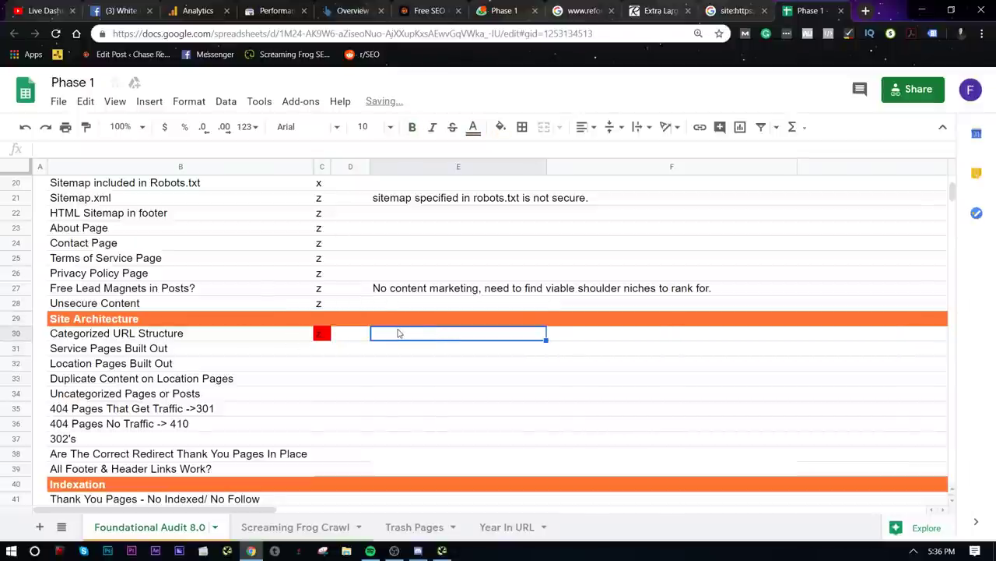
pyautogui.write('Might w')
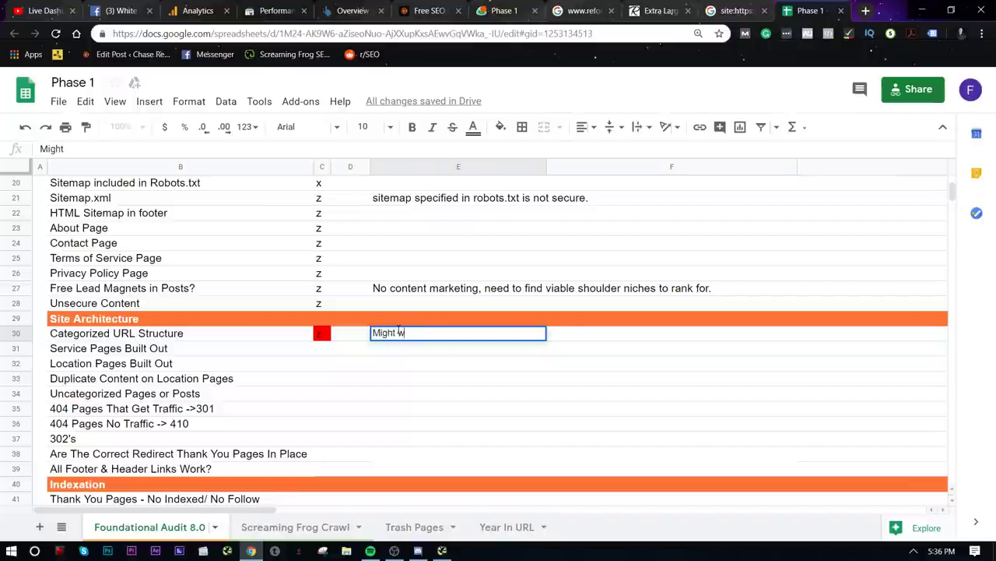
pyautogui.write('ant to change url ')
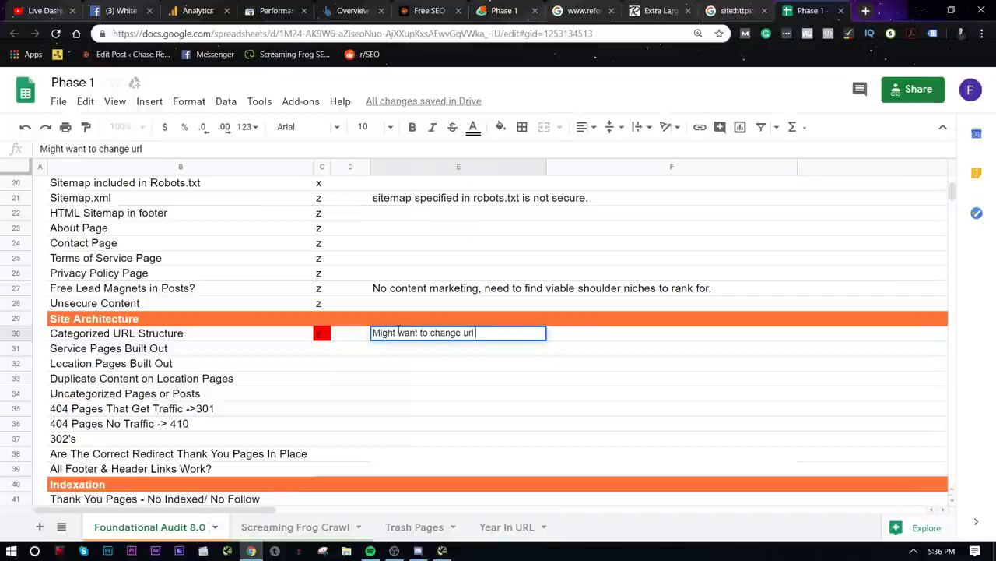
pyautogui.write('structure to in')
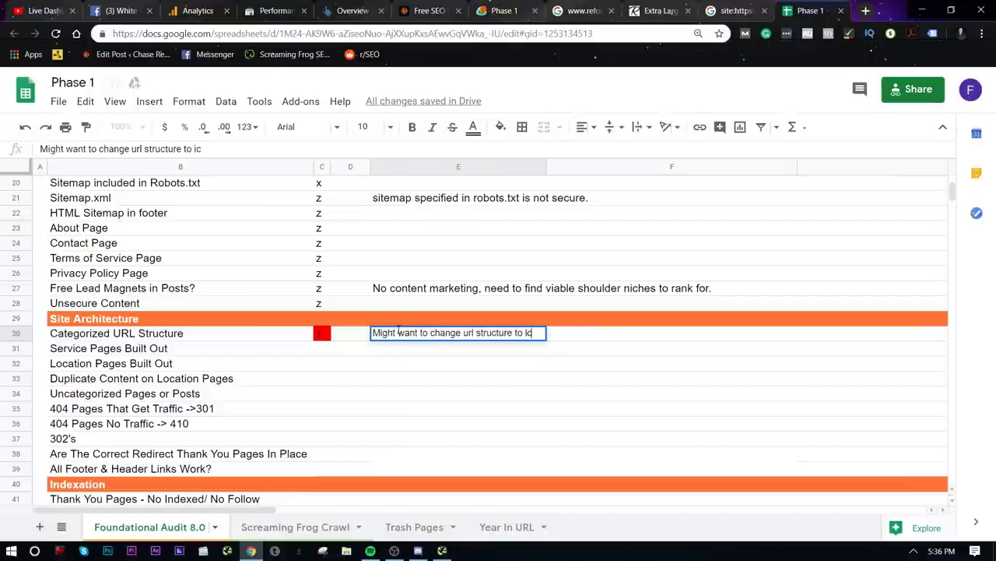
pyautogui.write('clude categ')
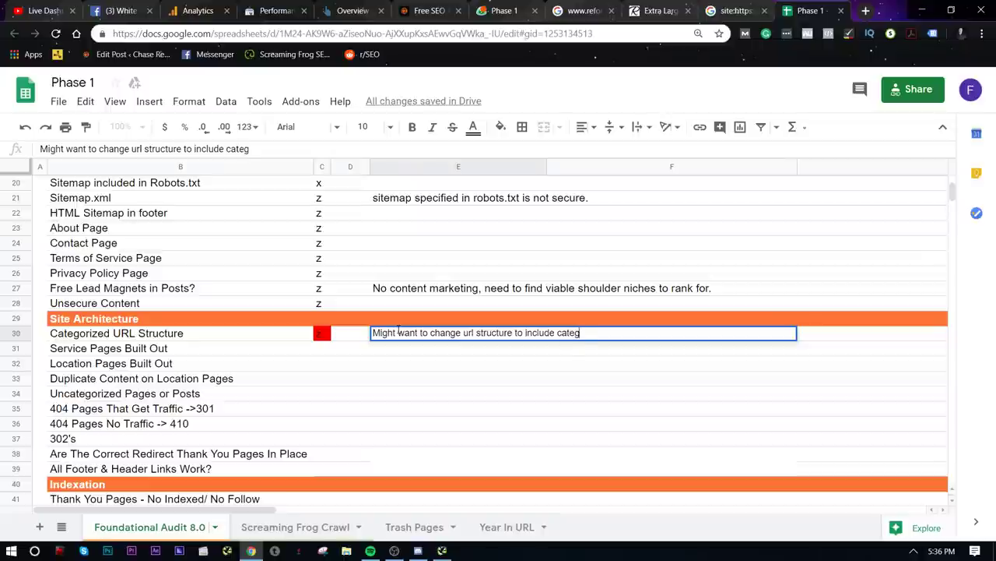
pyautogui.write('orization')
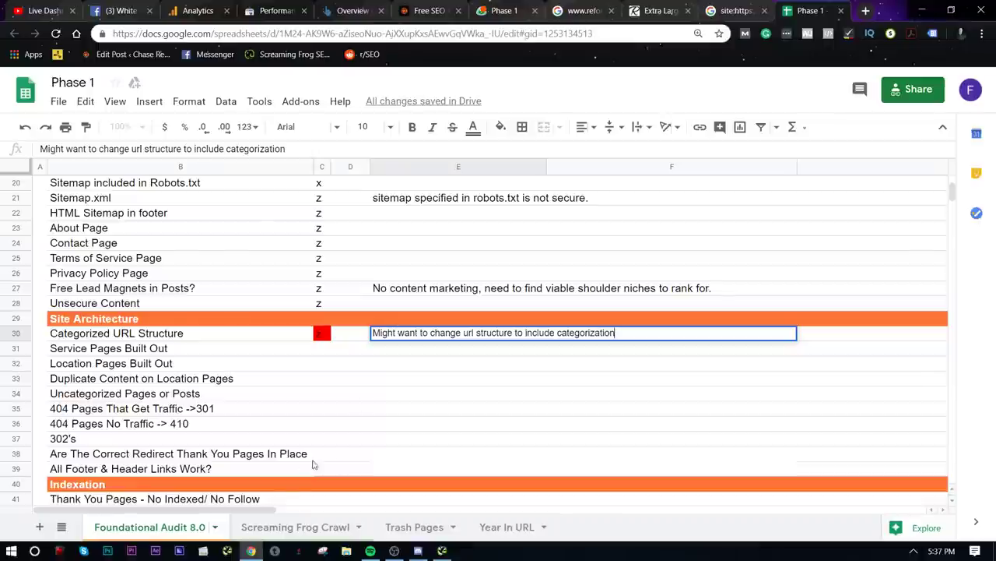
# - Enter x in the Init column for the Service Pages Built Out and Location Pages Built Out rows
pyautogui.click(314, 354)
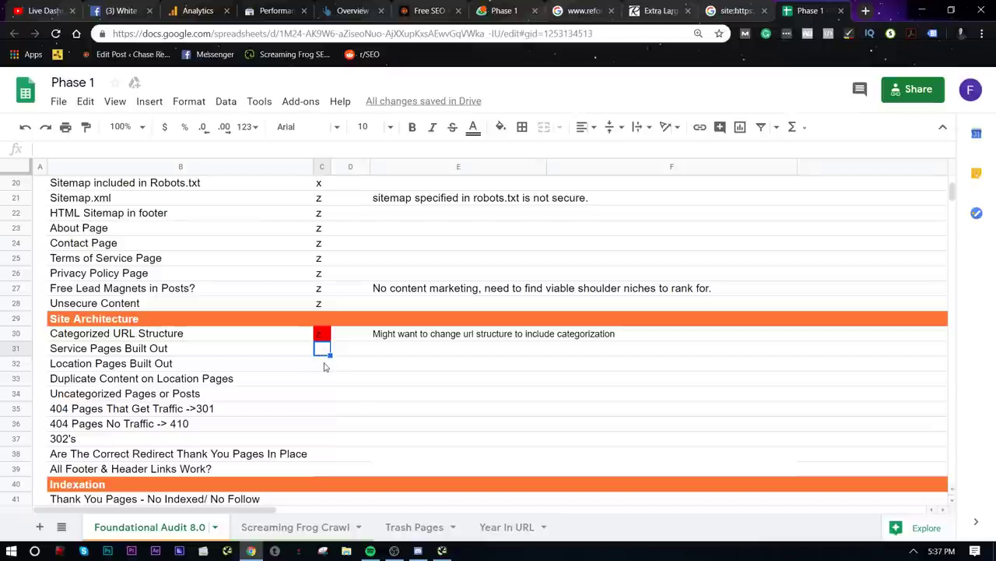
pyautogui.write('x')
pyautogui.press('Return')
pyautogui.write('x')
pyautogui.press('Return')
pyautogui.press('Return')
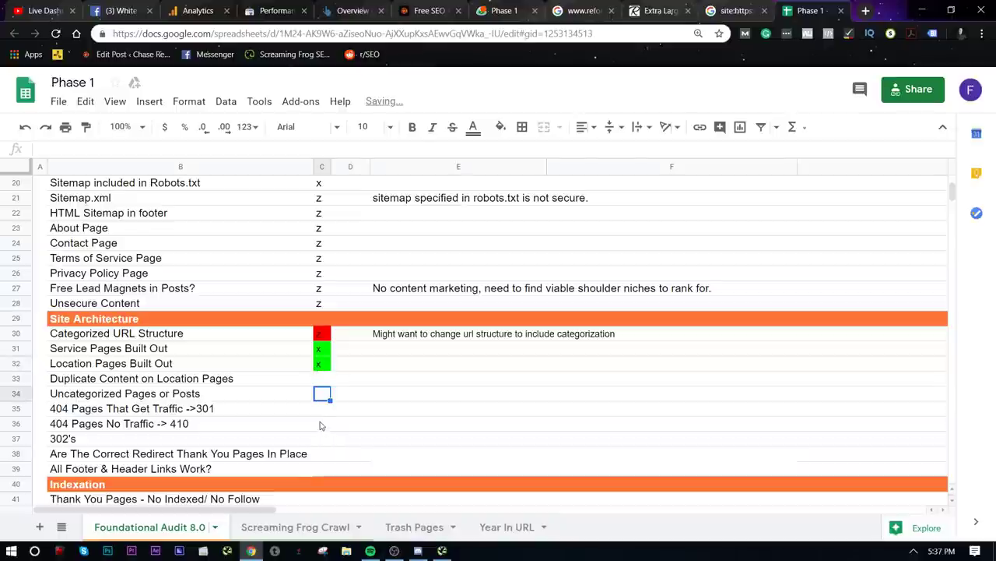
pyautogui.press('Up')
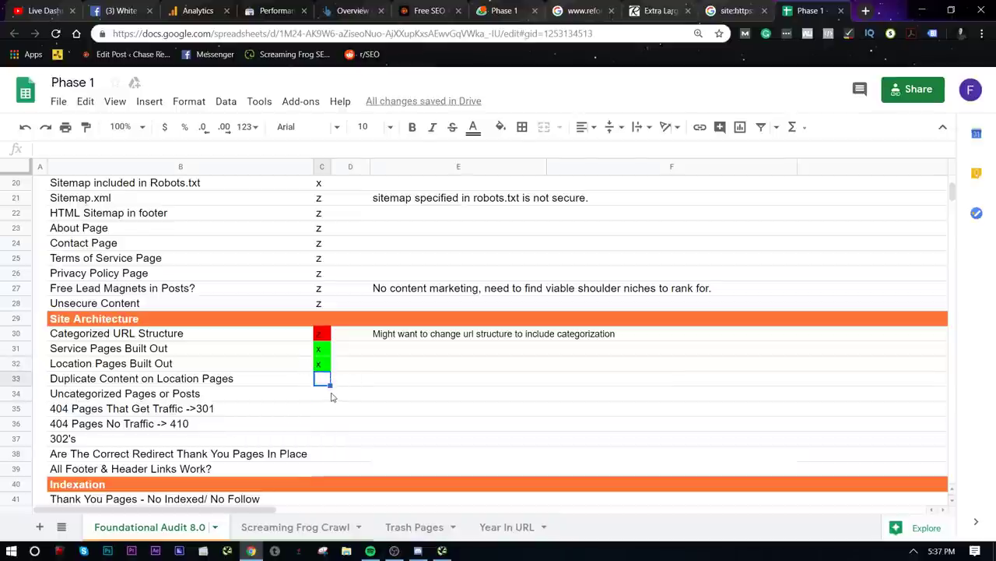
# - Enter x in the Init column for the Duplicate Content on Location Pages row
pyautogui.write('x')
pyautogui.click(309, 413)
pyautogui.moveTo(311, 414); pyautogui.dragTo(323, 395)
pyautogui.click(654, 10)
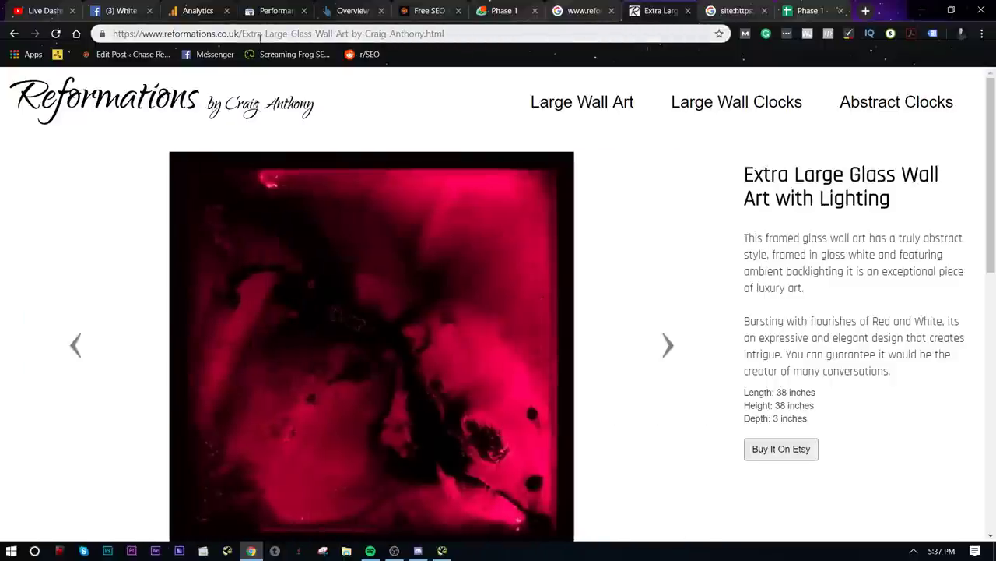
pyautogui.click(250, 37)
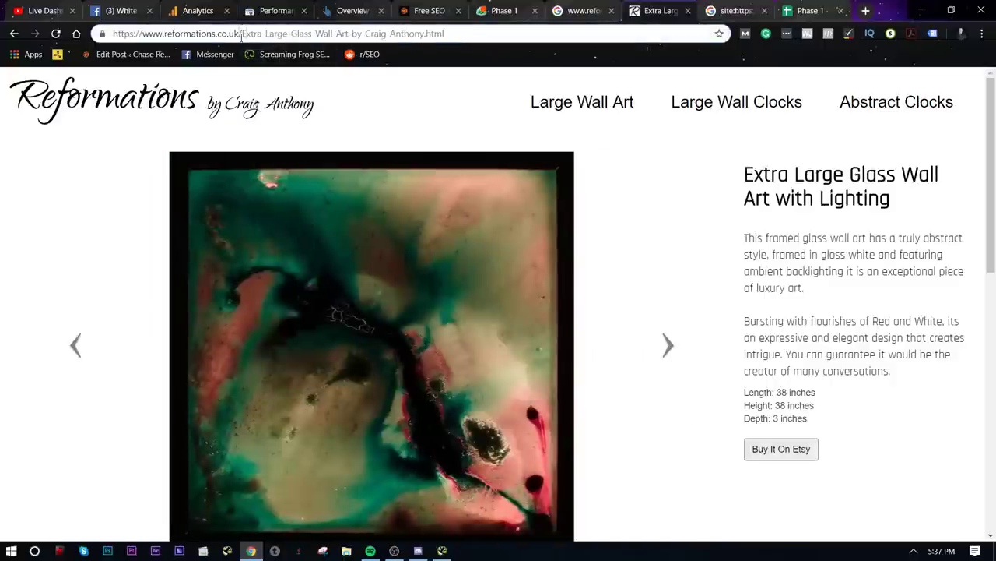
pyautogui.moveTo(240, 33); pyautogui.dragTo(113, 34)
pyautogui.hotkey('ctrl', 'c')
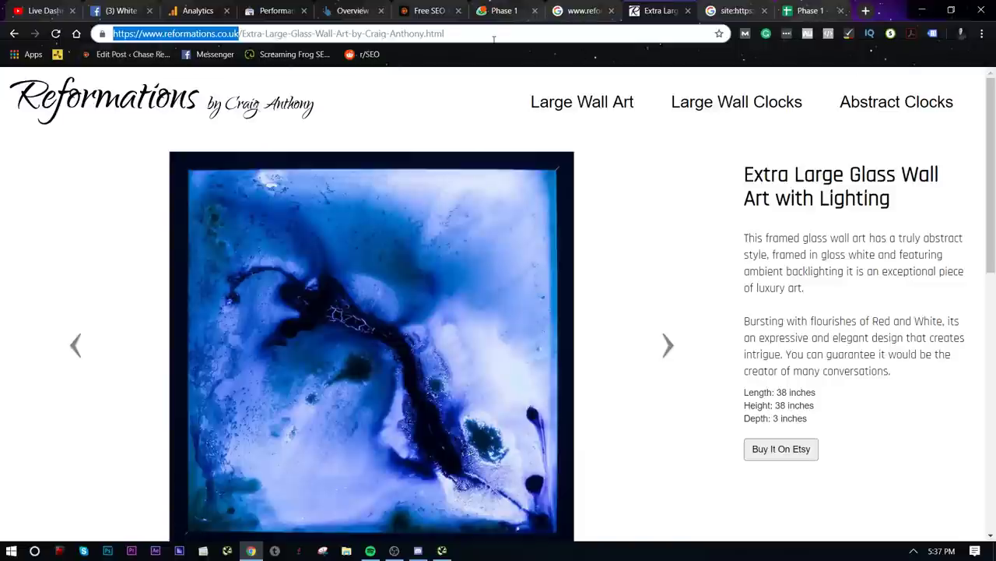
pyautogui.hotkey('ctrl', 'Tab')
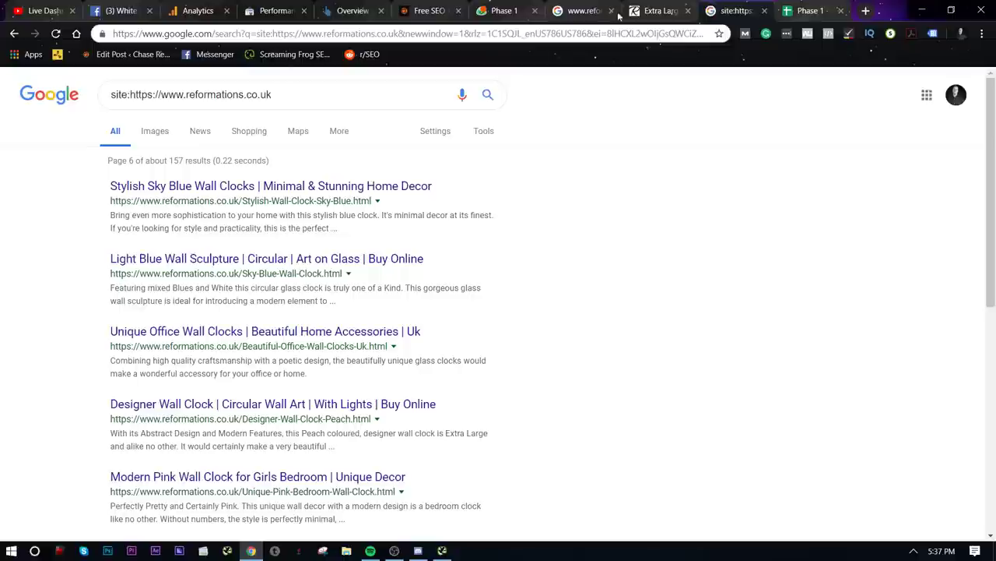
pyautogui.hotkey('ctrl', 'l')
pyautogui.write('siteliner.com')
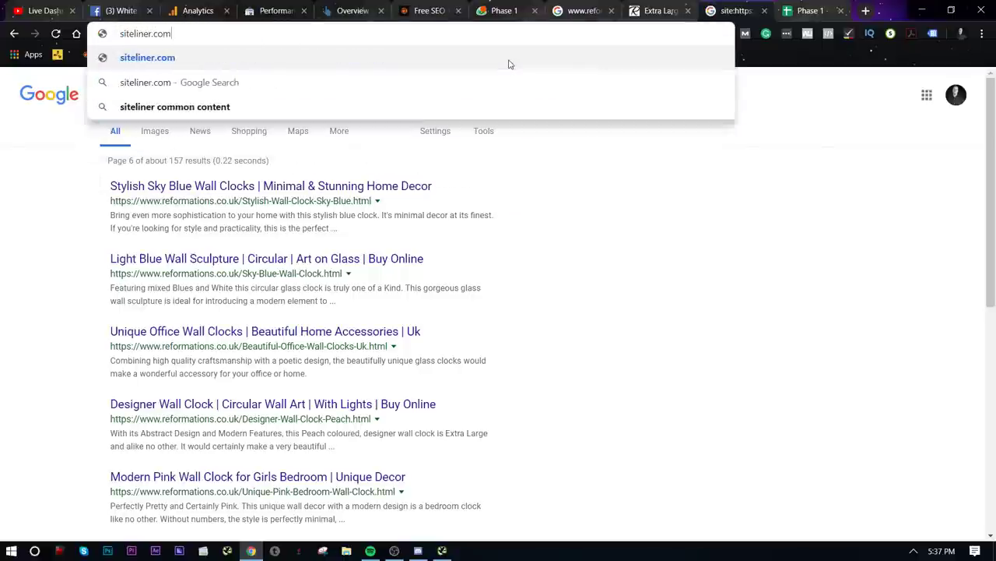
pyautogui.press('Return')
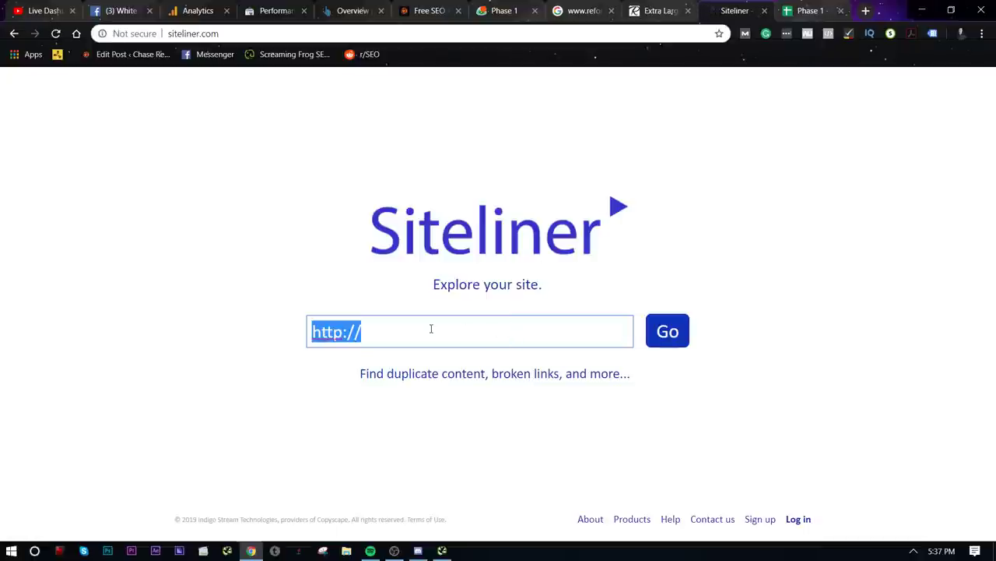
pyautogui.hotkey('ctrl', 'v')
pyautogui.hotkey('ctrl', 'a')
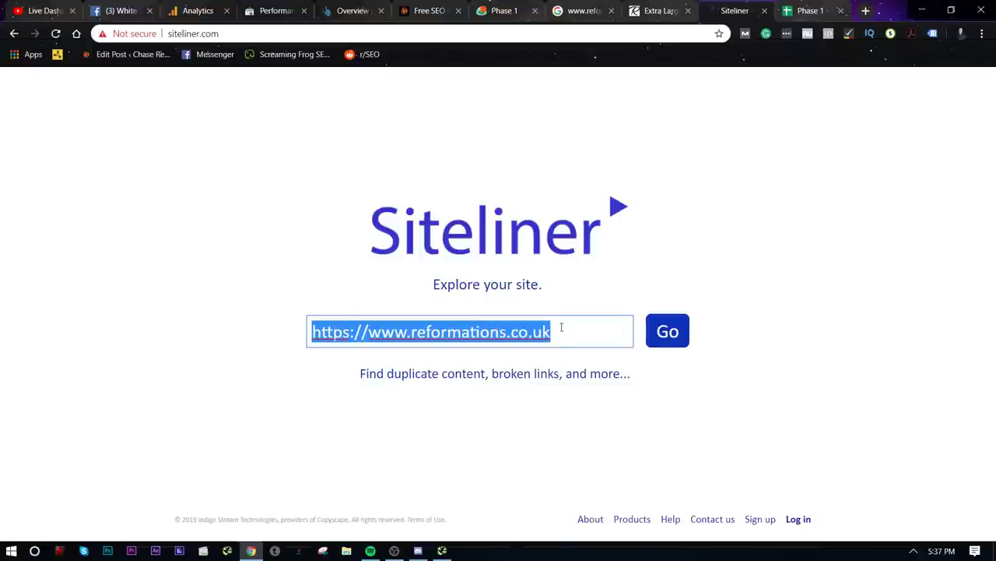
pyautogui.click(661, 332)
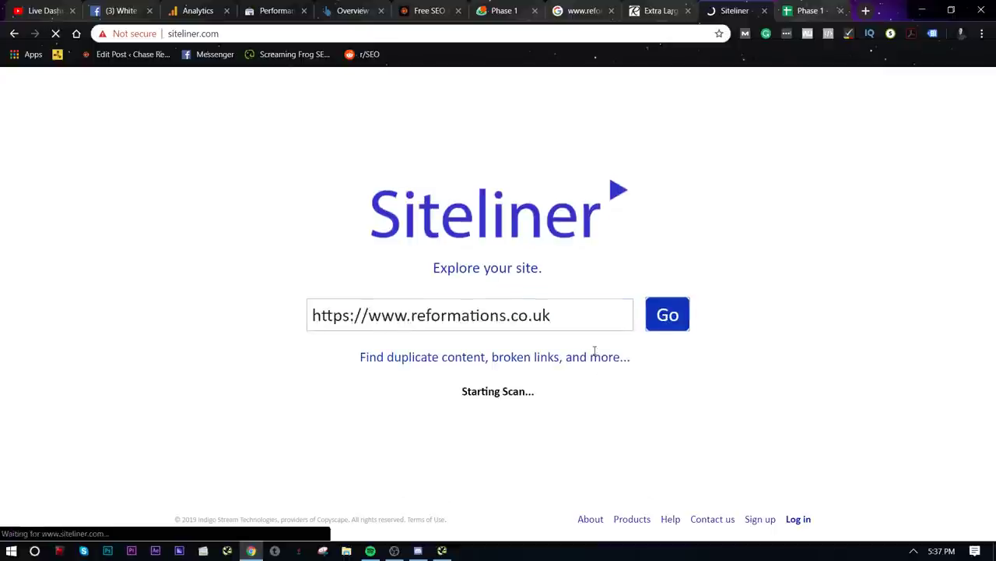
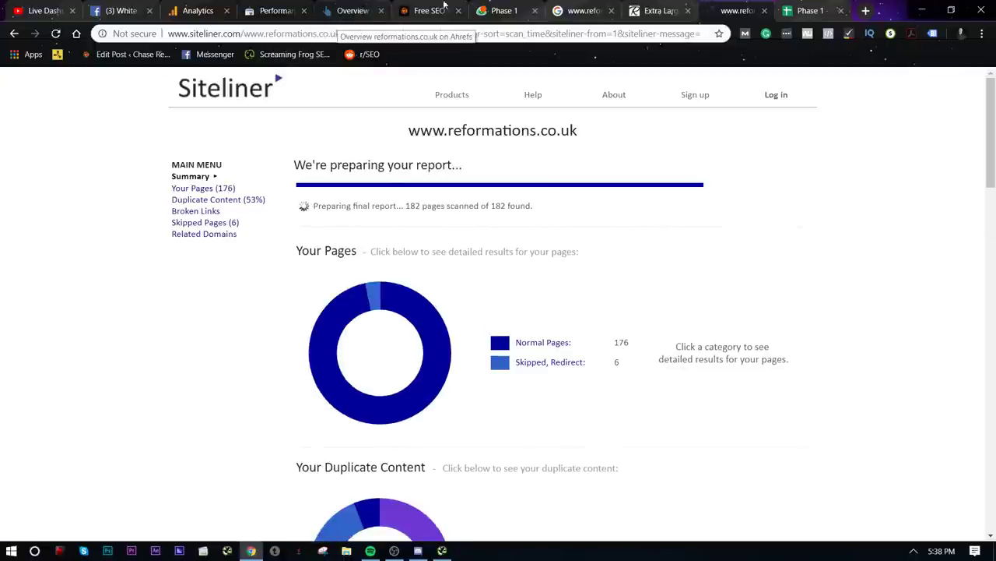
# - Switch to Ahrefs and review the Top Pages report for reformations.co.uk, including traffic and referring domains
pyautogui.click(375, 10)
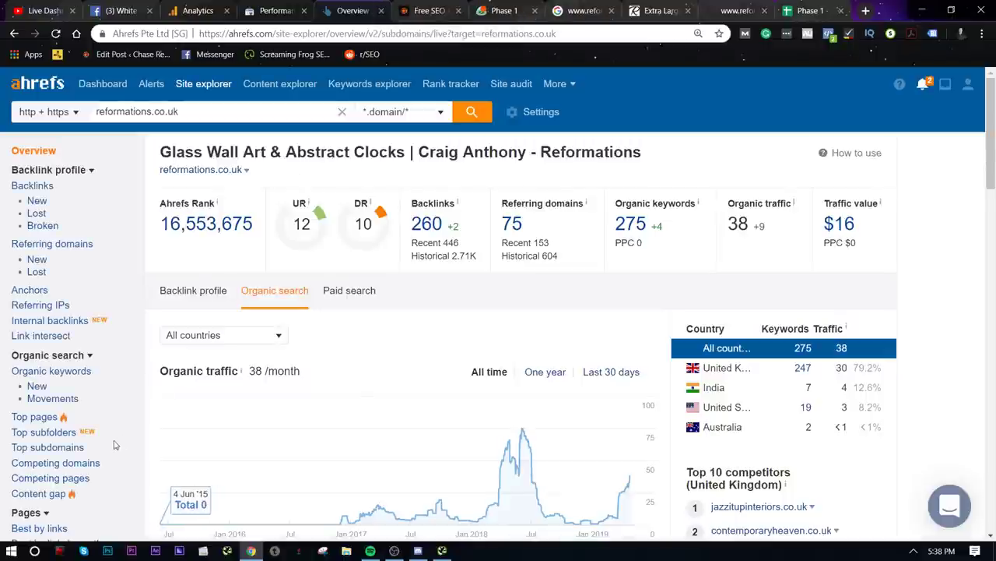
pyautogui.click(31, 417)
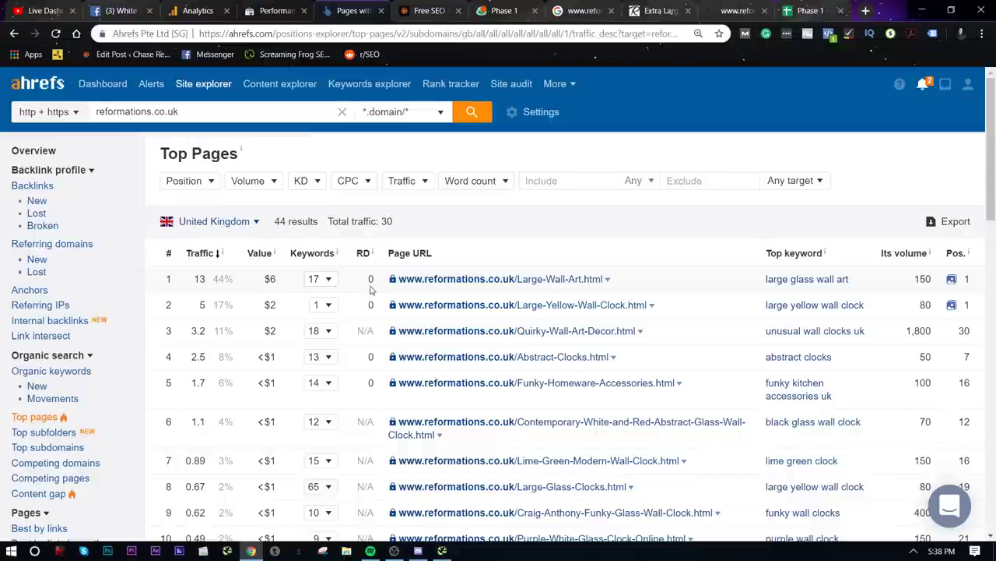
pyautogui.scroll(-5, 370, 288)
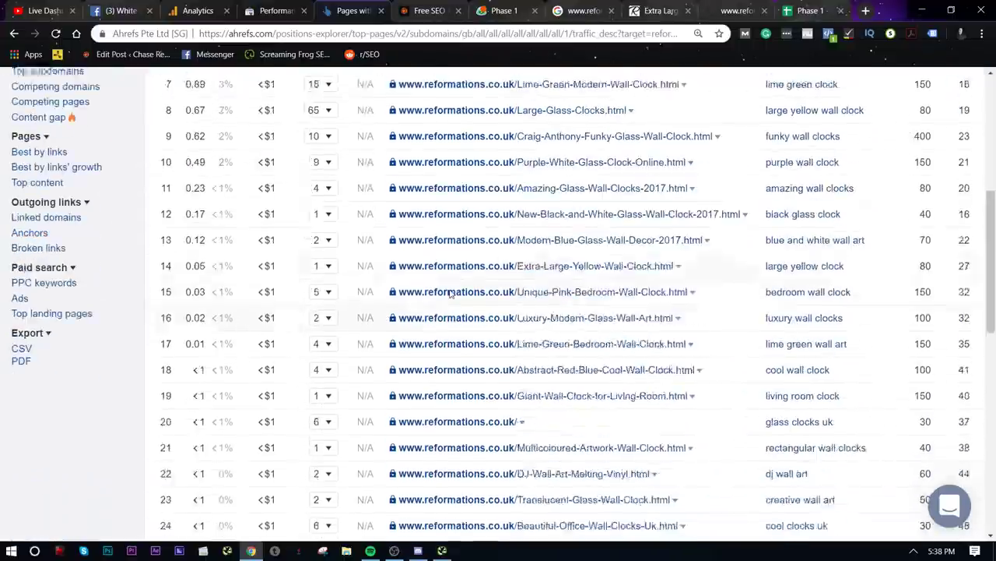
pyautogui.scroll(3, 451, 292)
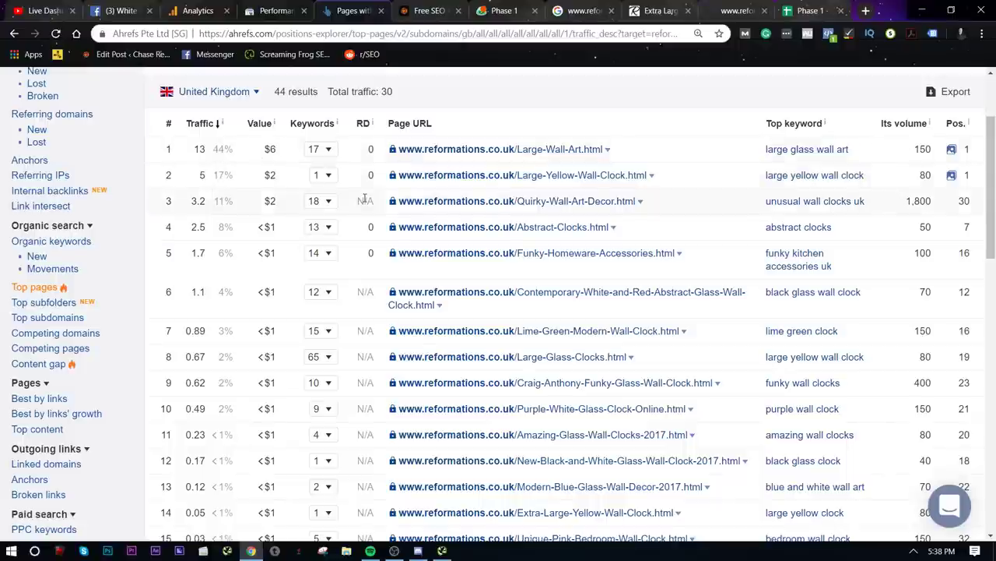
# - Return to Siteliner, open the Duplicate Content report and examine the highlighted text for Reformations-Luxury-Glass-Timepiece.html
pyautogui.click(717, 7)
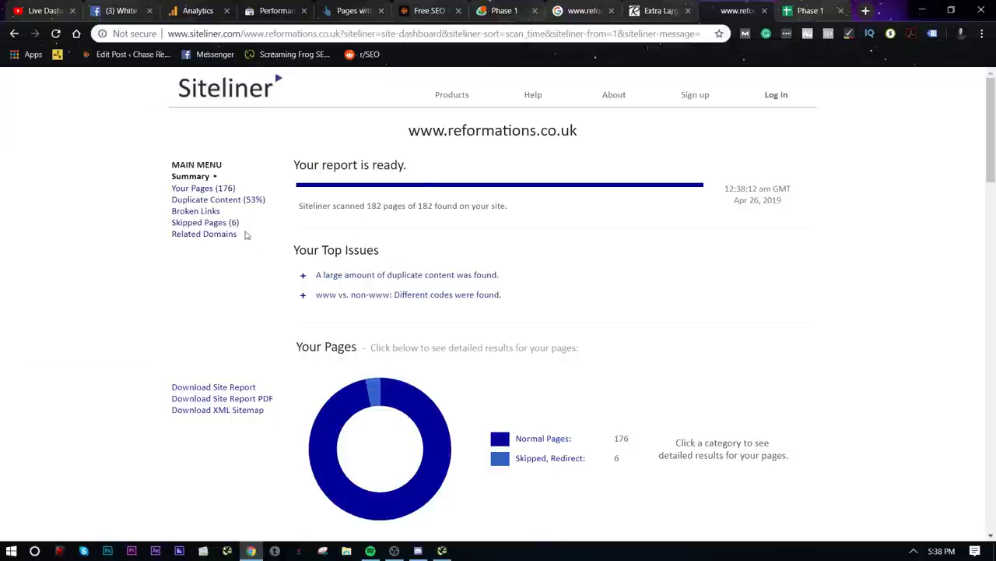
pyautogui.click(228, 202)
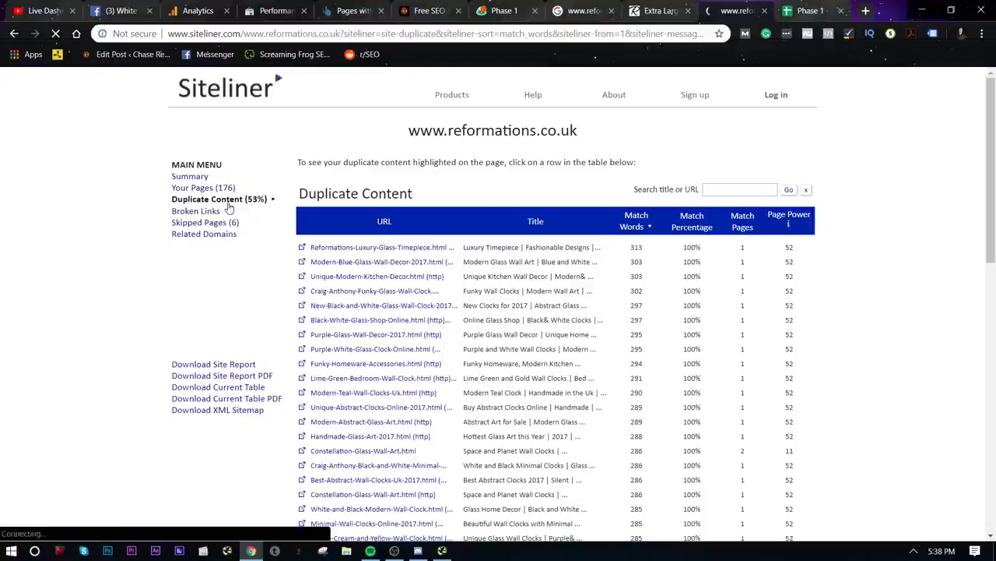
pyautogui.click(411, 247)
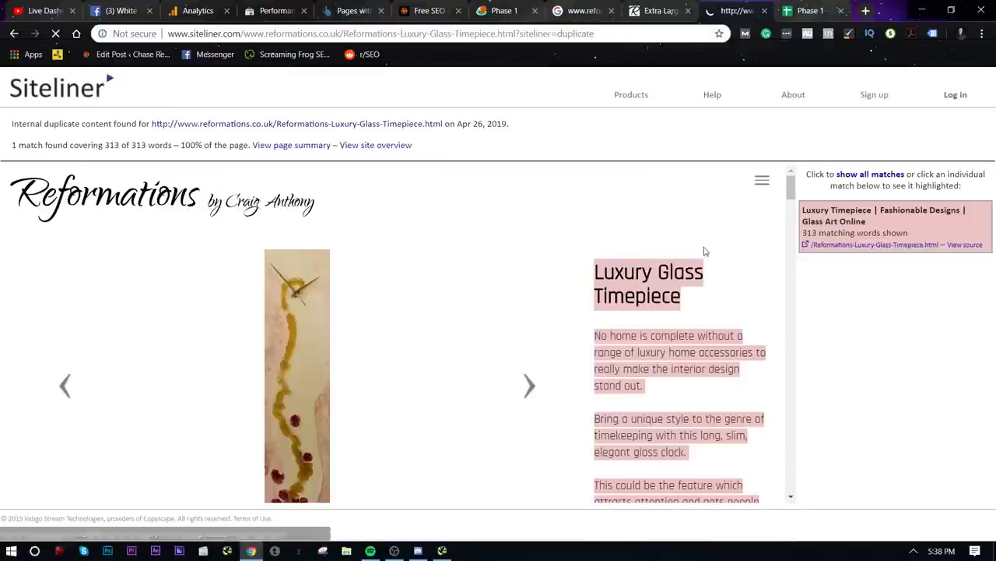
pyautogui.scroll(-3, 703, 251)
pyautogui.scroll(-2, 703, 251)
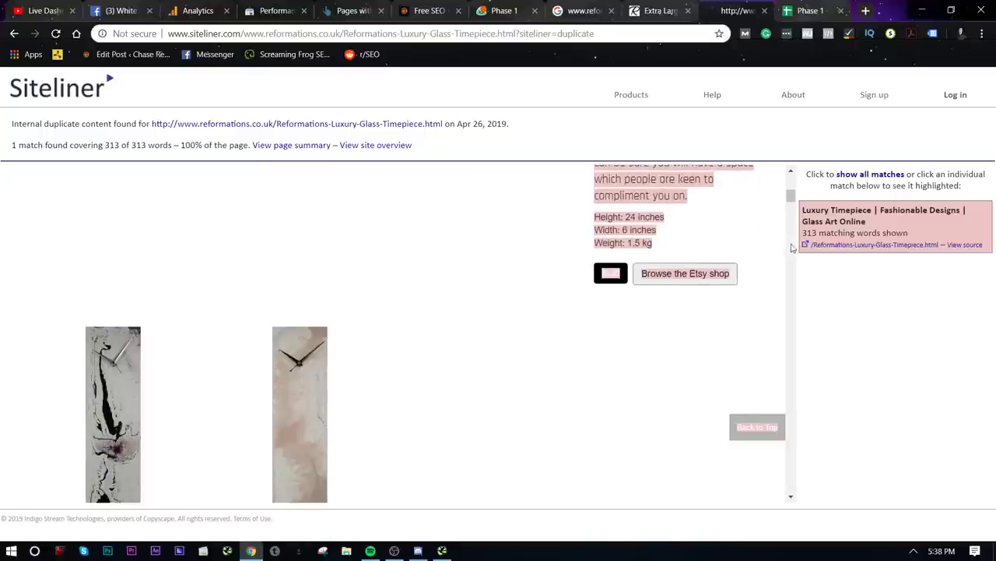
pyautogui.click(834, 258)
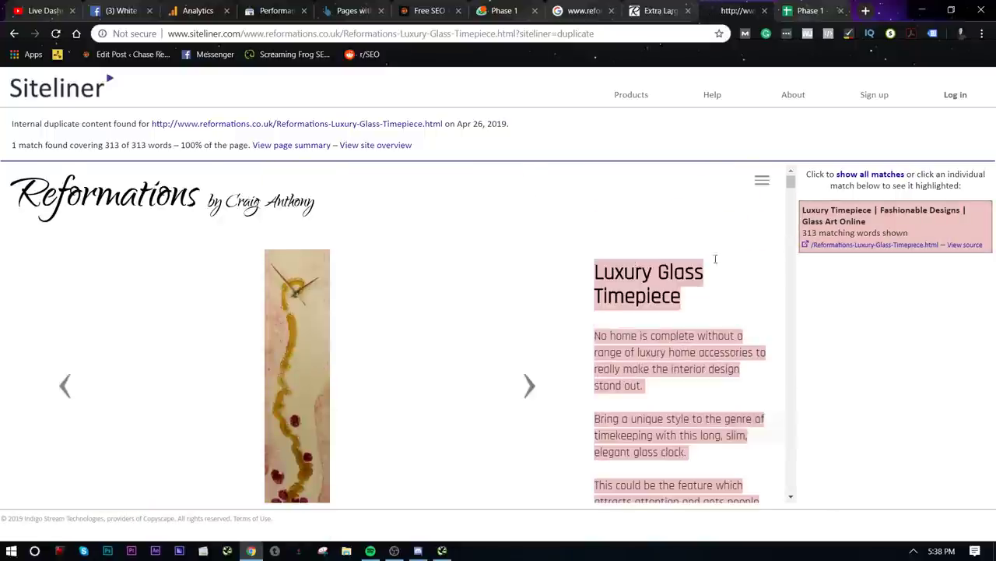
# - Compare the Luxury Glass Timepiece page's duplicate matches with the Modern Teal and Extra Large Green clock pages
pyautogui.click(810, 246)
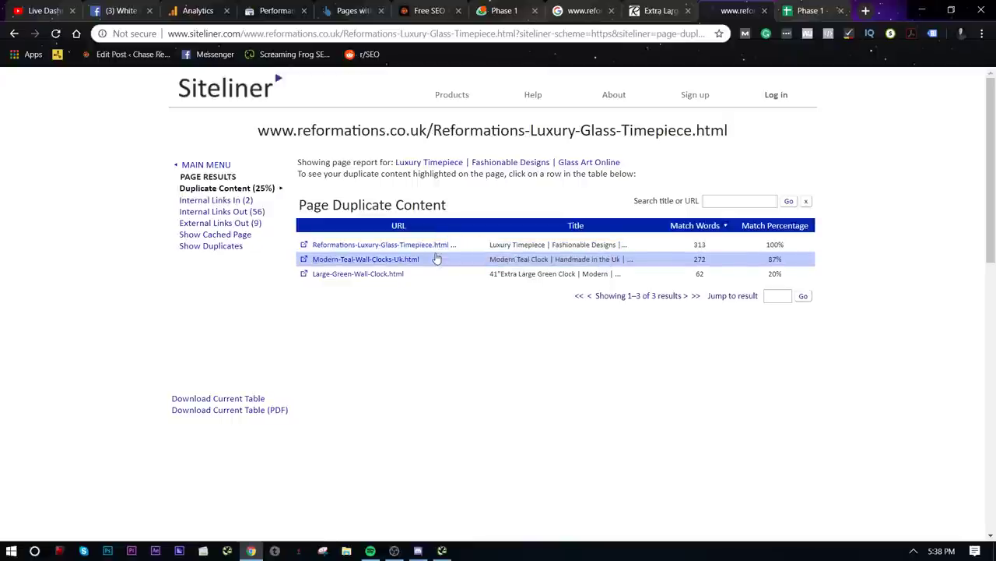
pyautogui.click(437, 258)
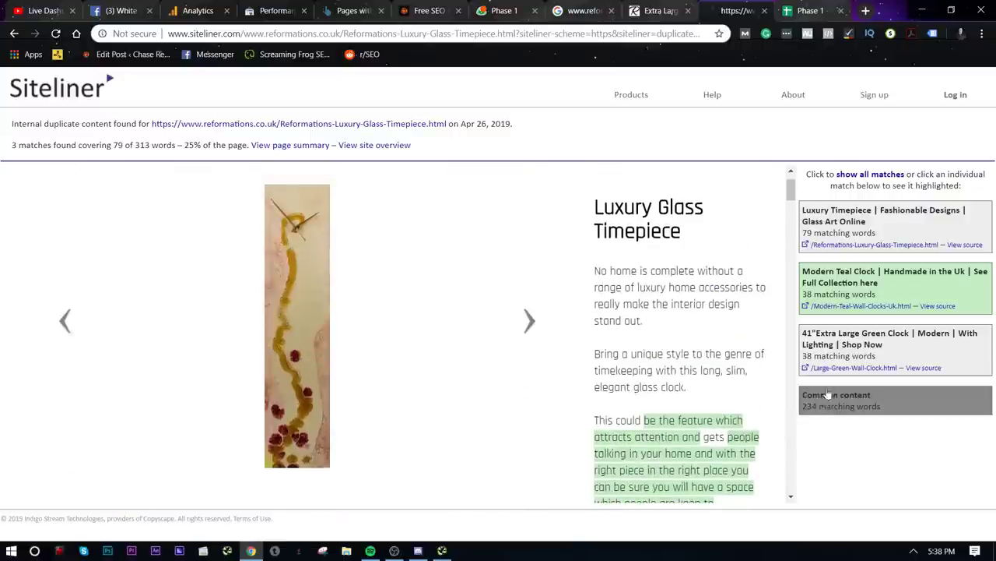
pyautogui.click(830, 358)
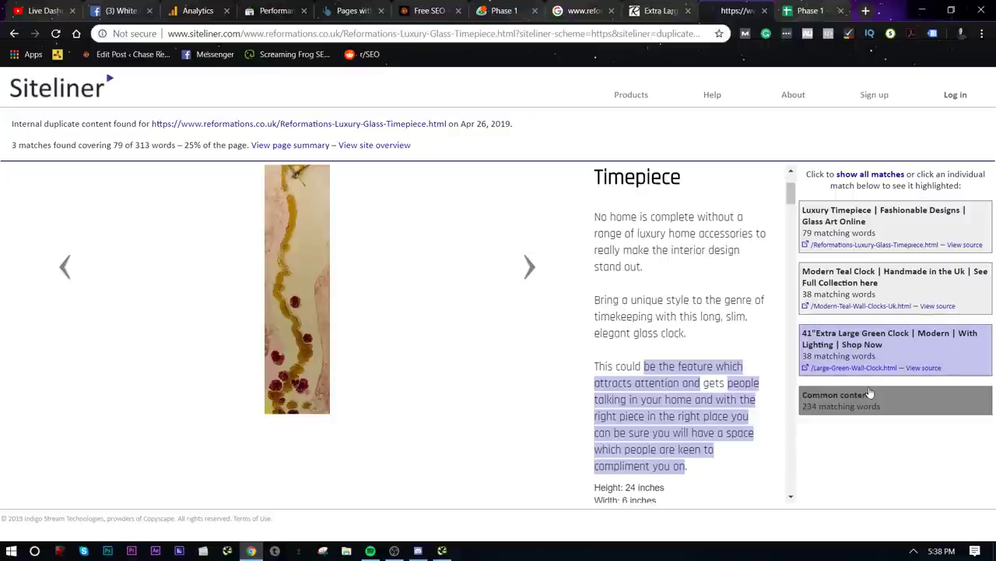
pyautogui.click(886, 243)
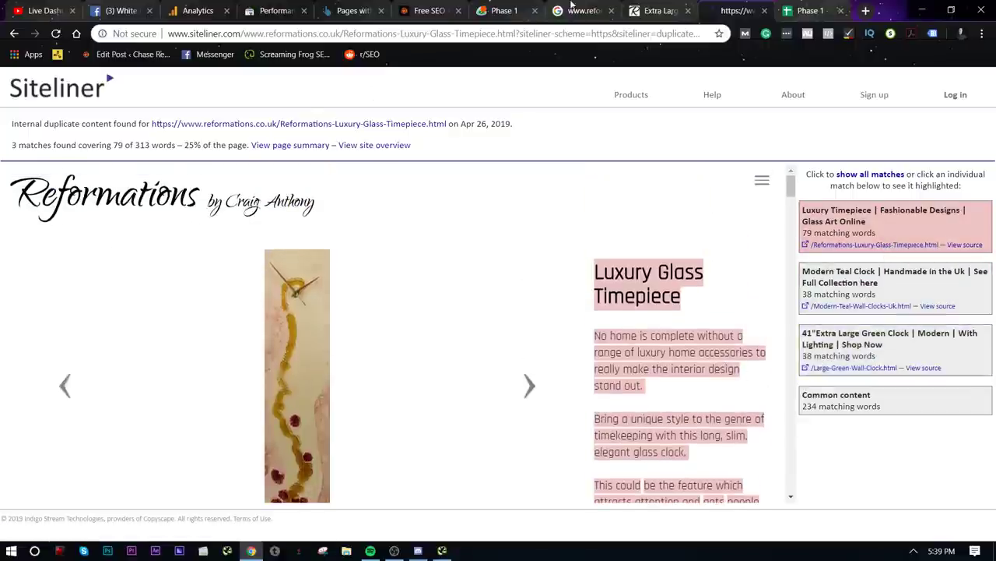
# - Go back to Siteliner's duplicate content list, inspect the match for Purple-White-Glass-Clock-Online.html, and return to the list
pyautogui.click(660, 11)
pyautogui.click(738, 10)
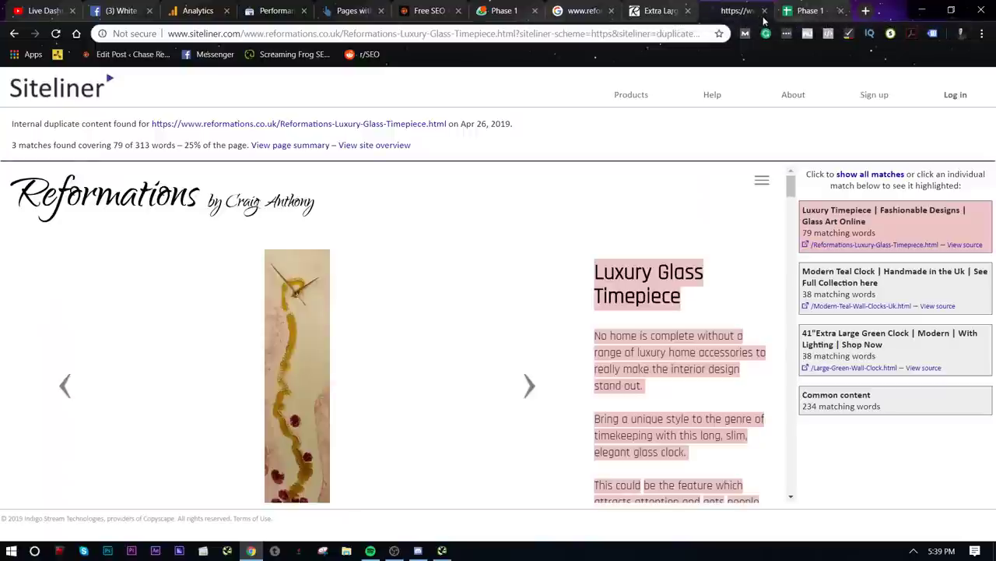
pyautogui.click(14, 35)
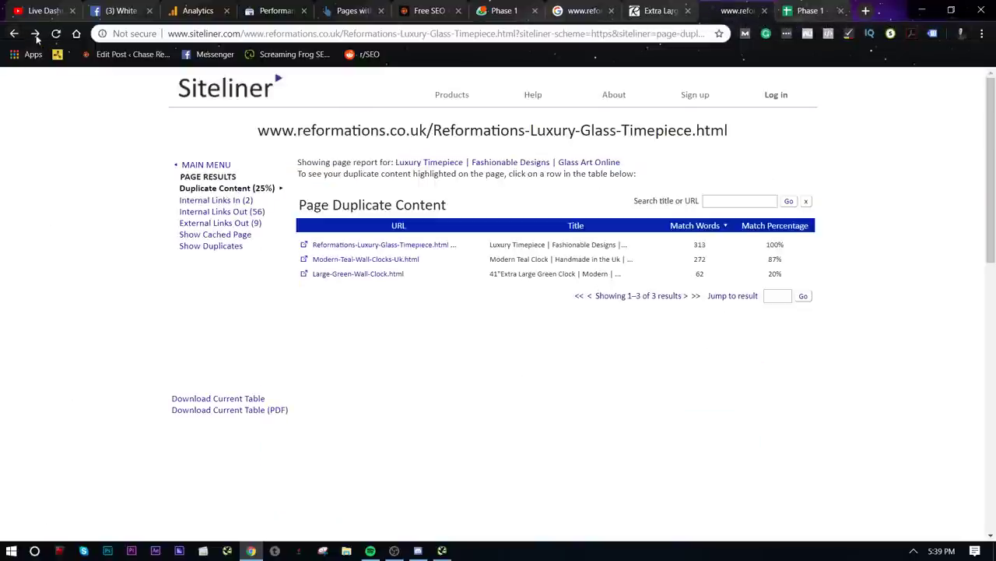
pyautogui.click(35, 35)
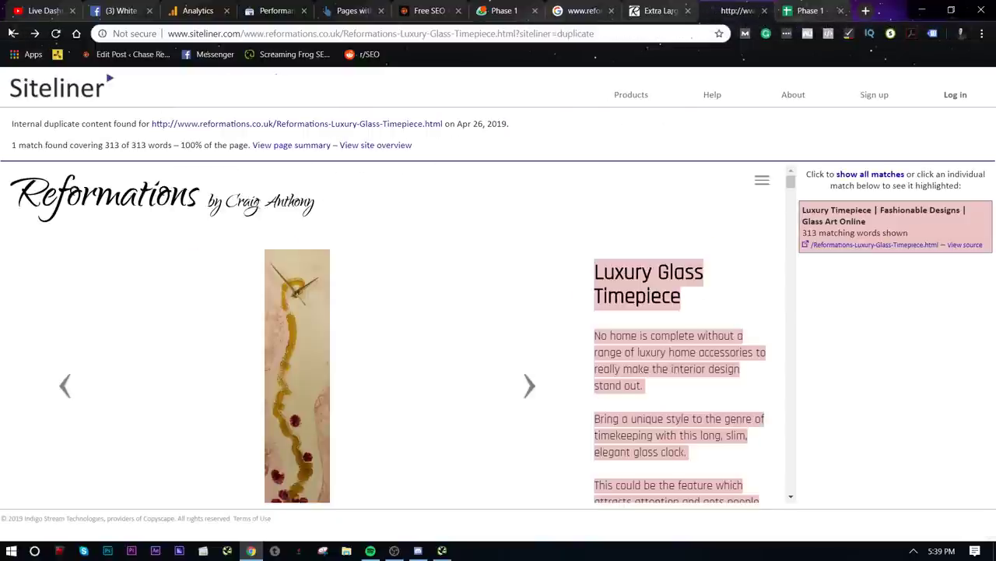
pyautogui.click(14, 33)
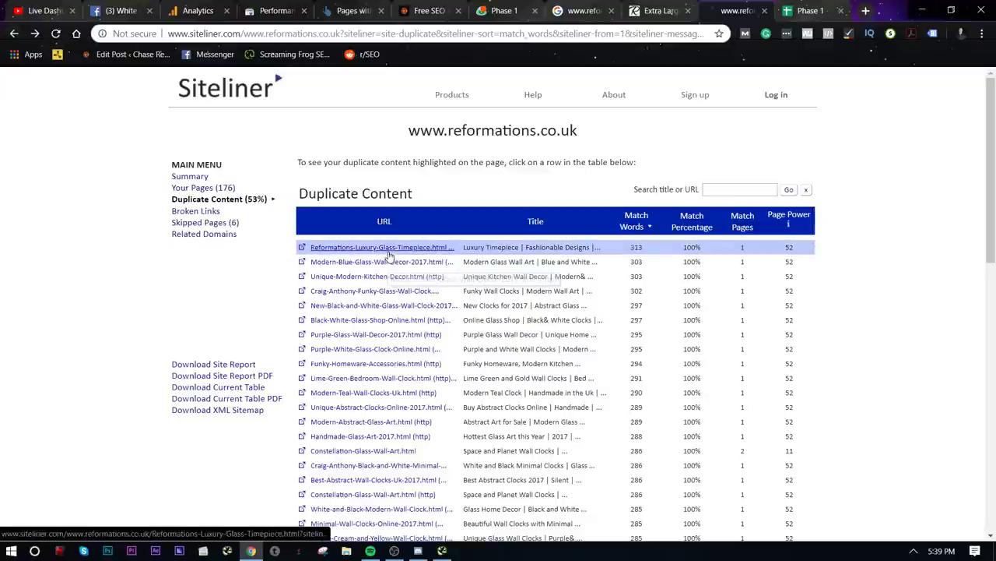
pyautogui.click(382, 349)
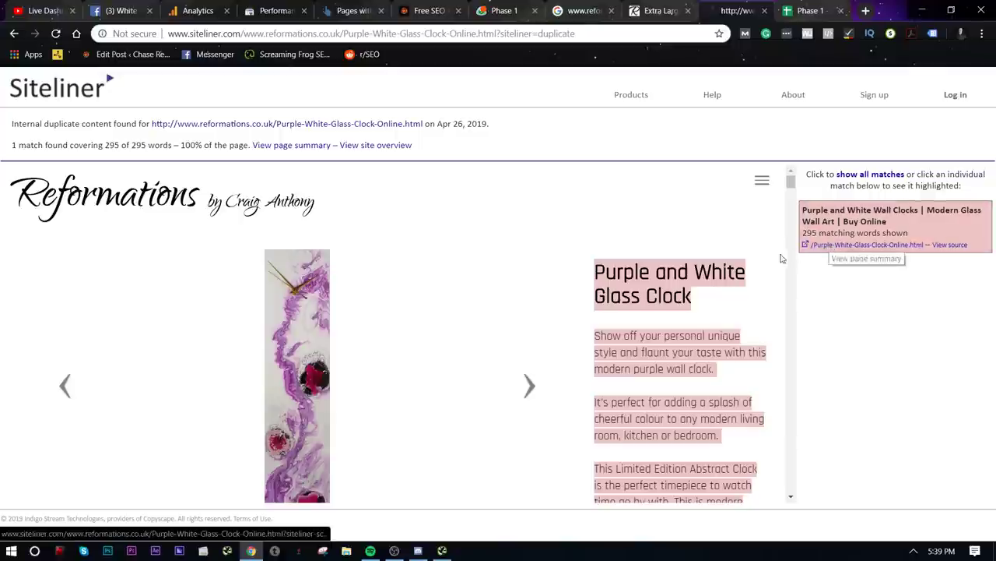
pyautogui.click(14, 35)
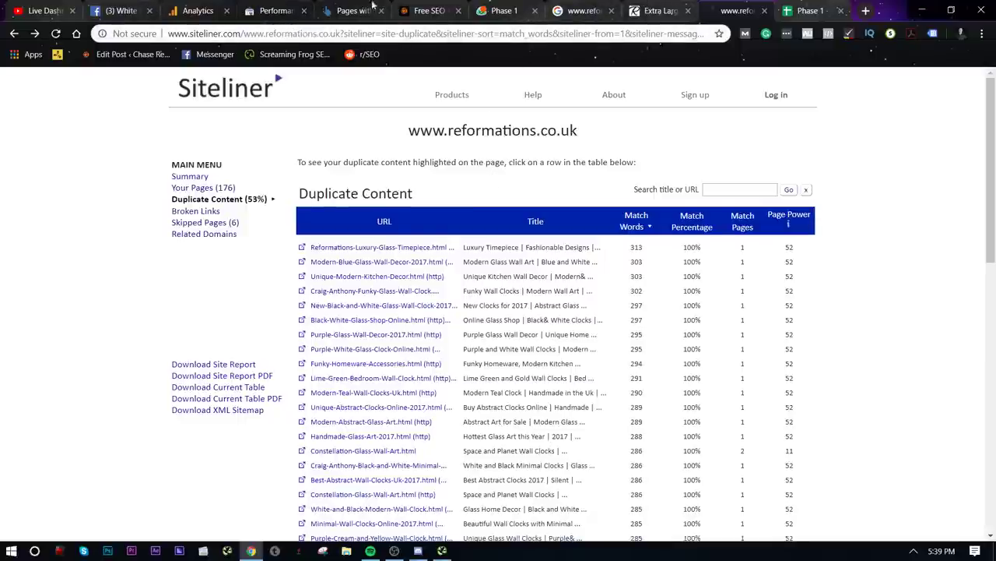
# - In the Phase 1 sheet, replace the misplaced text beside Uncategorized Pages or Posts with z
pyautogui.click(802, 12)
pyautogui.click(339, 428)
pyautogui.click(324, 397)
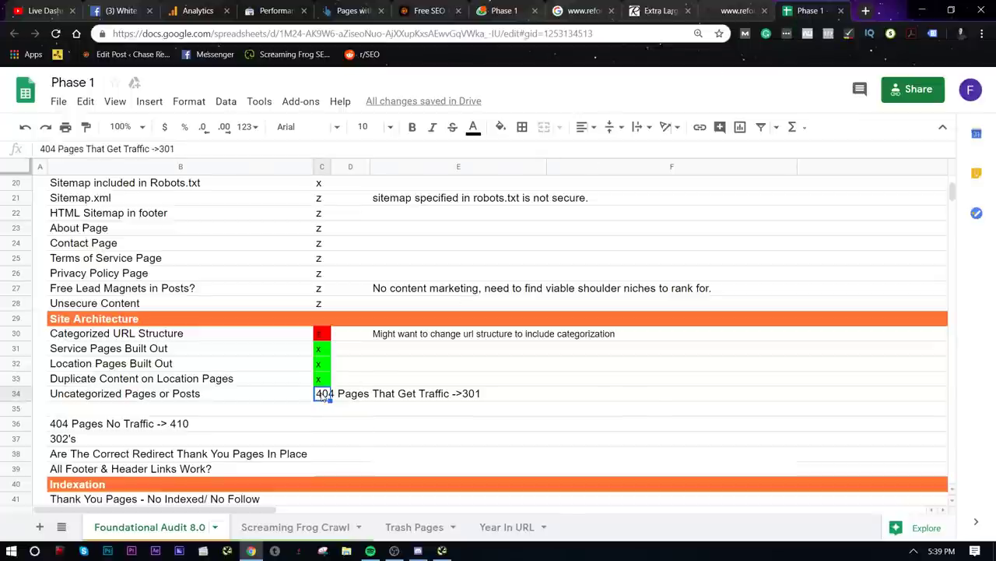
pyautogui.click(311, 396)
pyautogui.click(328, 394)
pyautogui.write('z')
pyautogui.click(390, 450)
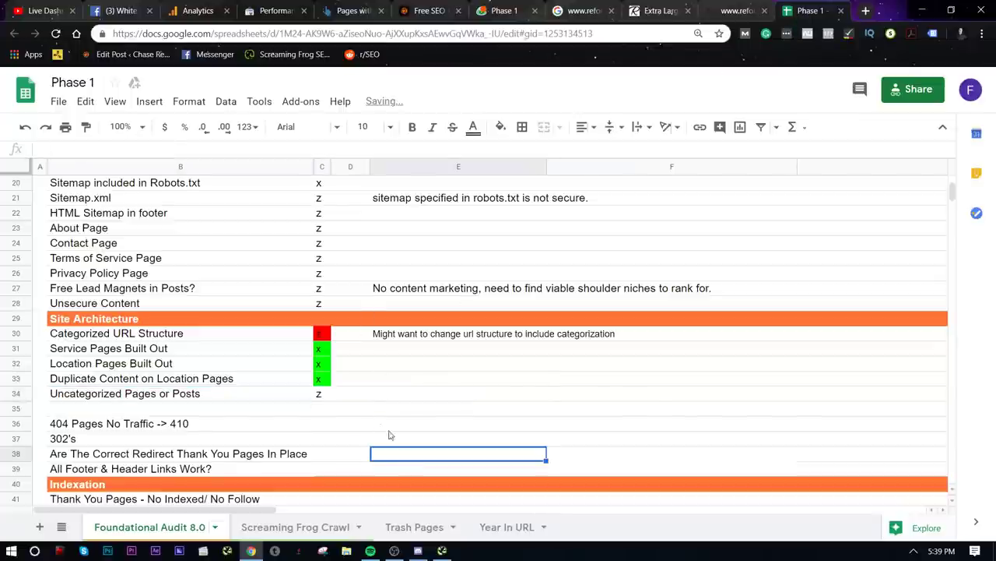
pyautogui.click(333, 408)
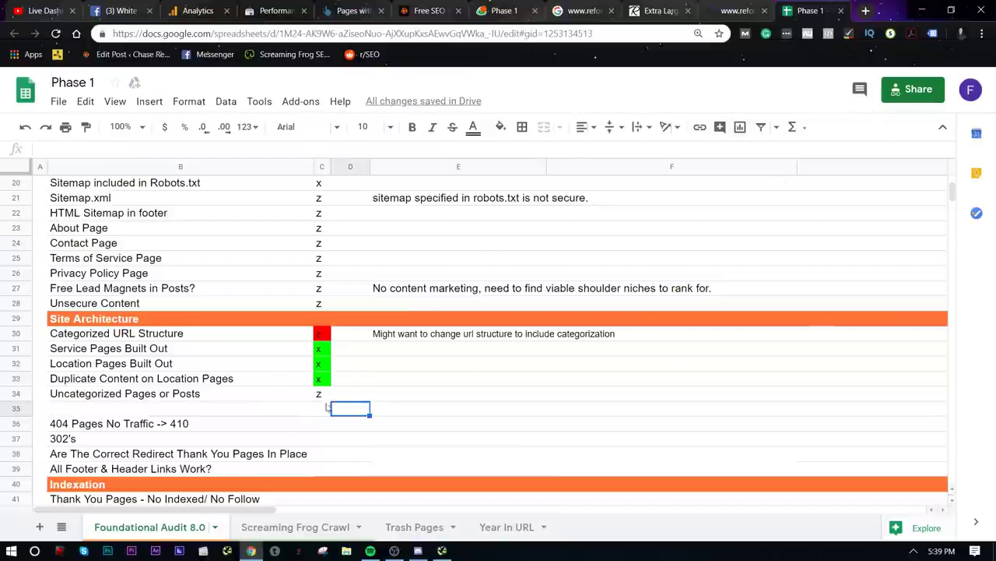
pyautogui.click(311, 394)
pyautogui.click(321, 396)
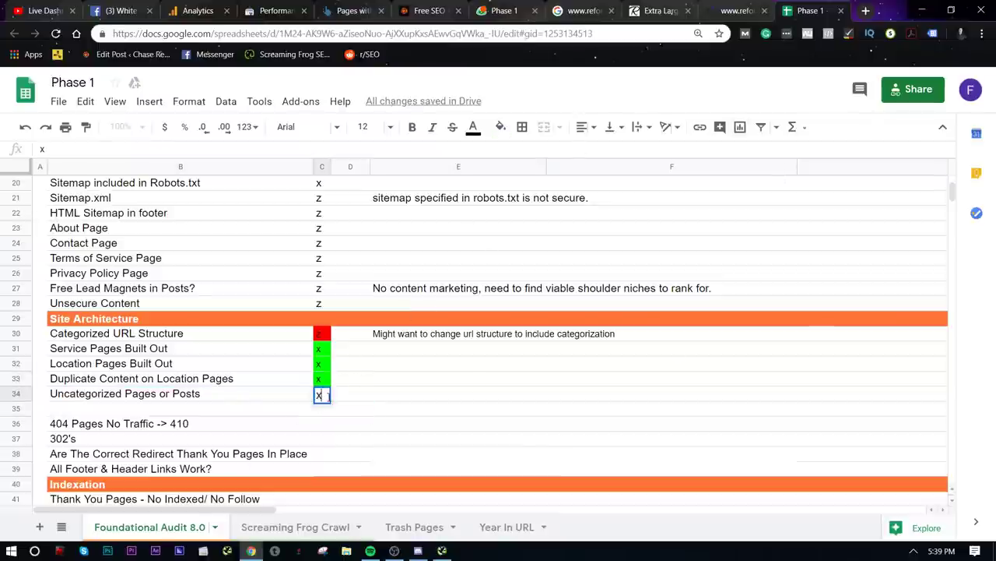
pyautogui.write('x')
pyautogui.press('Escape')
pyautogui.click(302, 403)
pyautogui.click(391, 396)
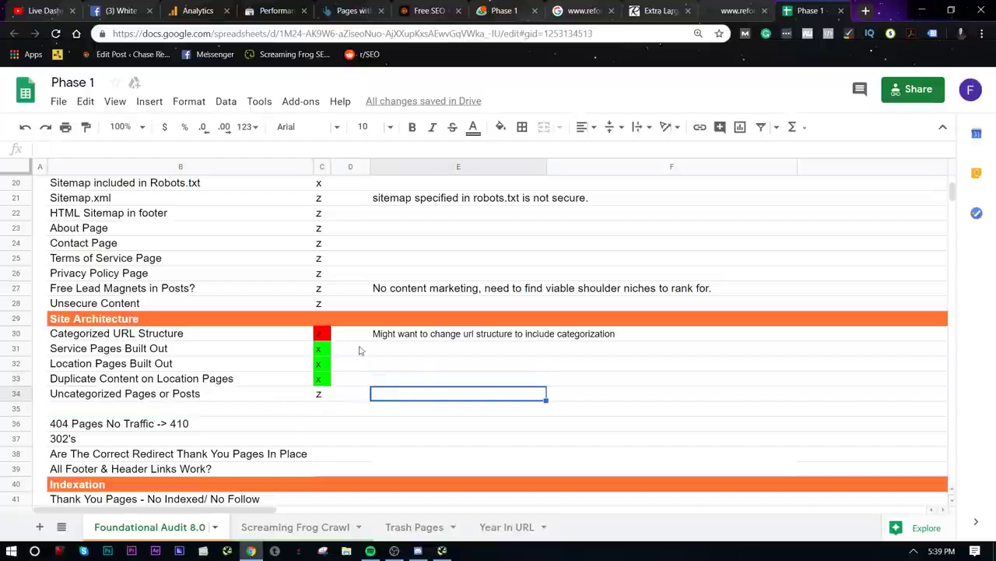
# - Undo the recent edits to restore the 404 Pages That Get Traffic ->301 label, and enter z for Uncategorized Pages or Posts
pyautogui.click(187, 395)
pyautogui.hotkey('ctrl', 'z')
pyautogui.hotkey('ctrl', 'z')
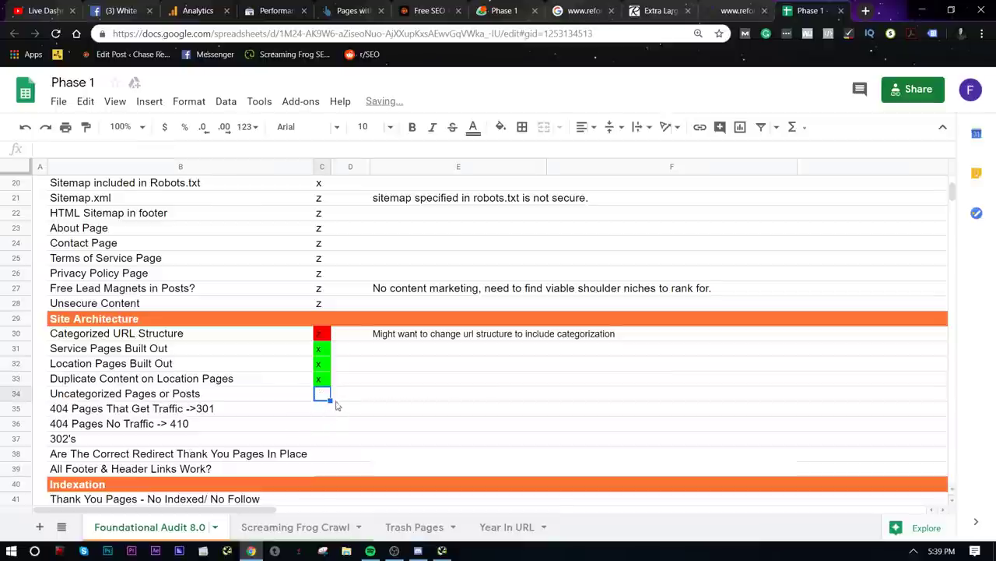
pyautogui.press('Return')
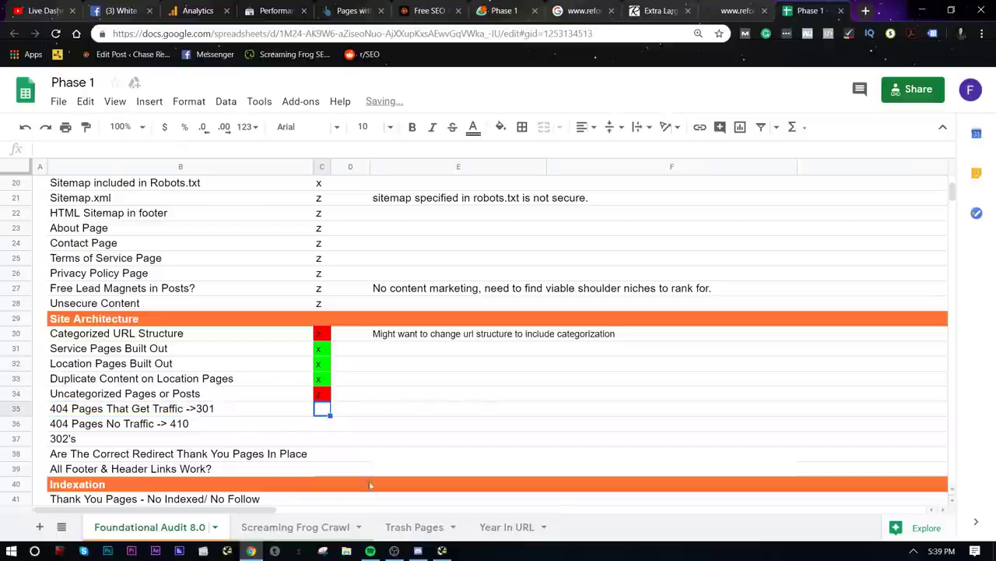
# - Open the Screaming Frog Crawl sheet, then in Screaming Frog export the internal HTML crawl to the Desktop as internal_html in CSV format
pyautogui.click(315, 529)
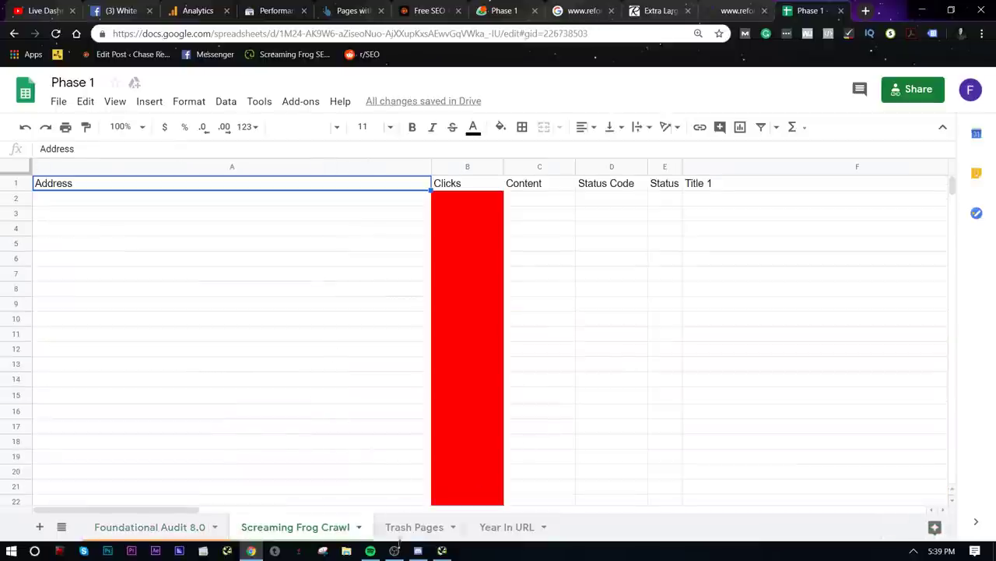
pyautogui.click(442, 550)
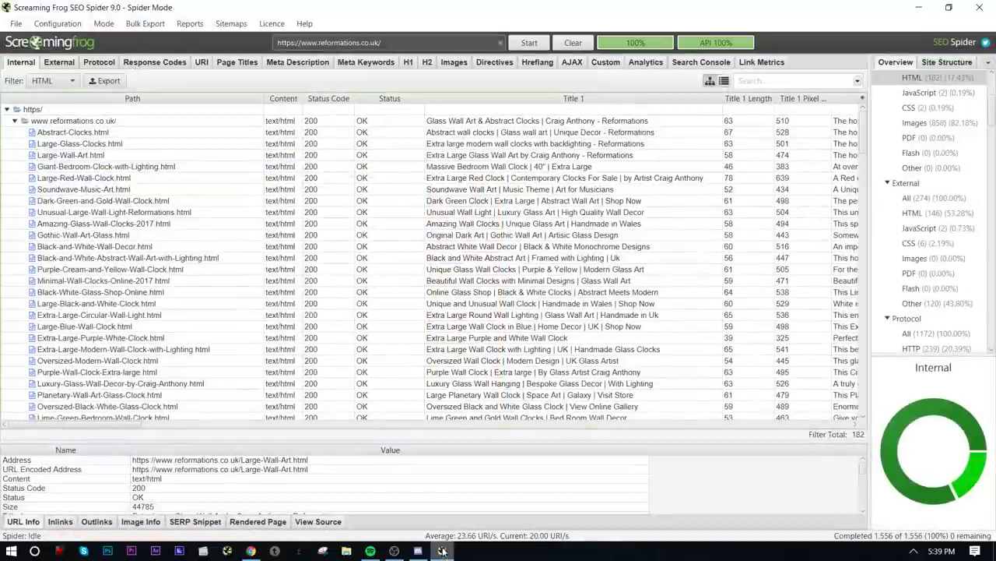
pyautogui.click(109, 82)
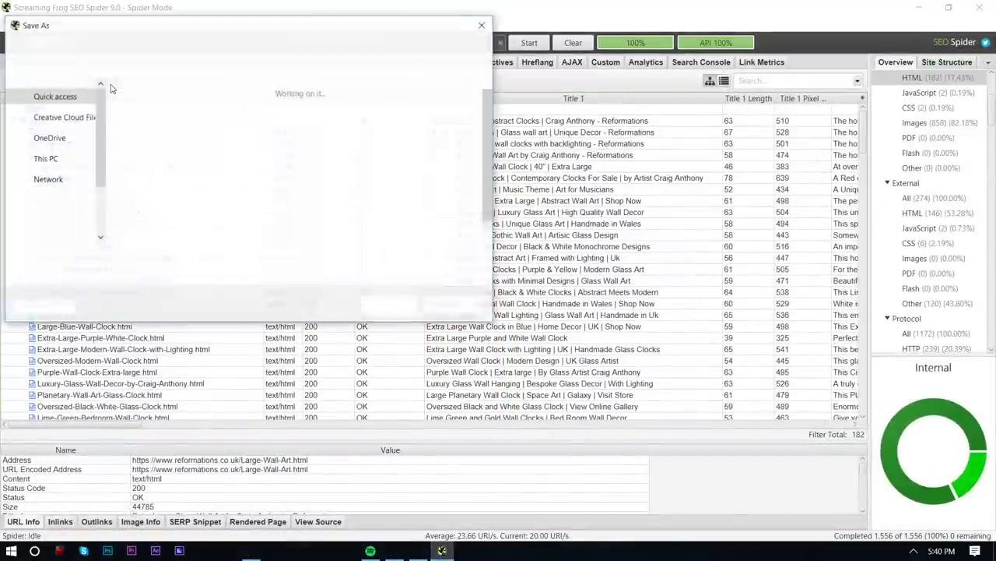
pyautogui.click(52, 111)
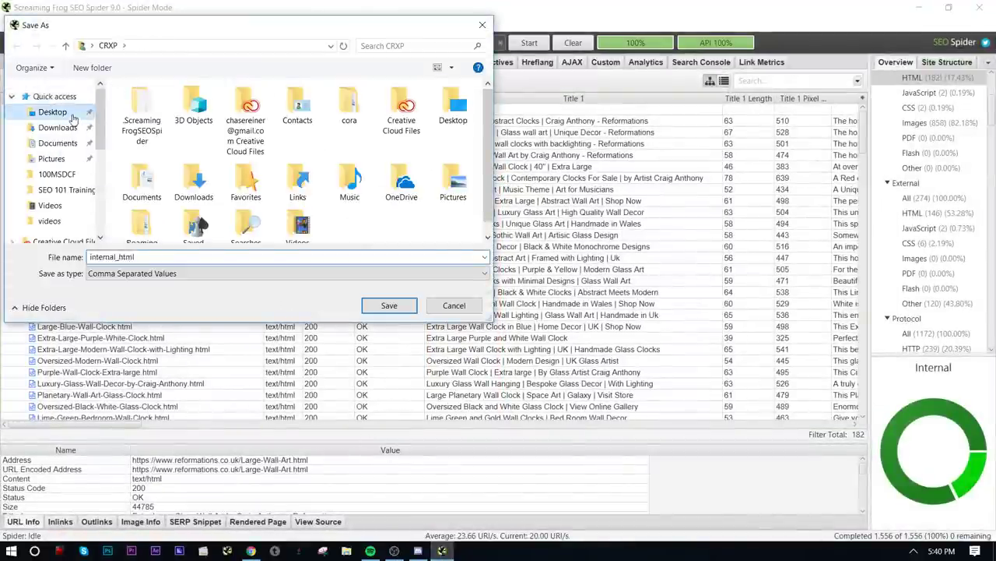
pyautogui.click(389, 308)
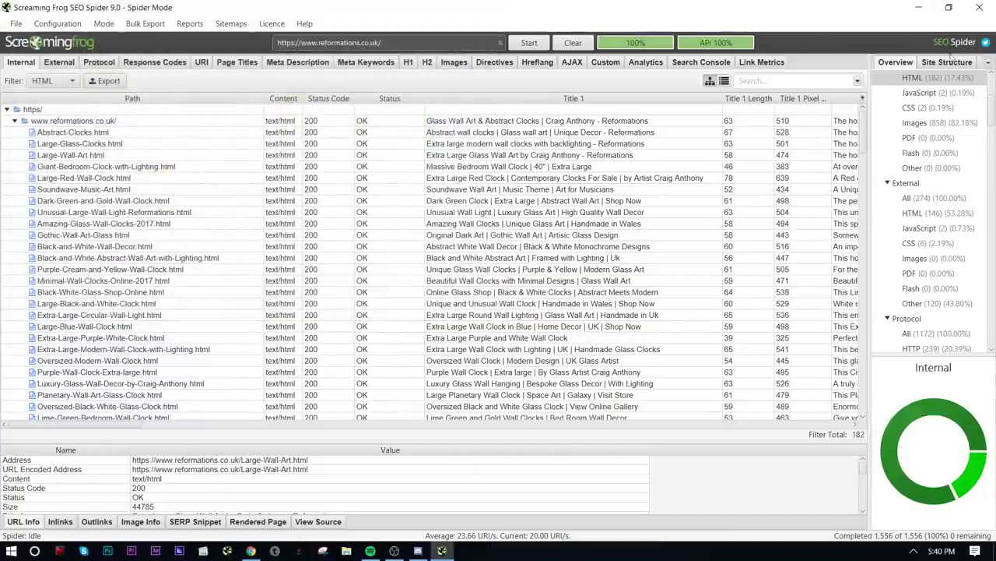
# - Open the exported internal_html file from the desktop in Excel, dismiss the account notice, and maximize the workbook
pyautogui.click(920, 7)
pyautogui.click(921, 10)
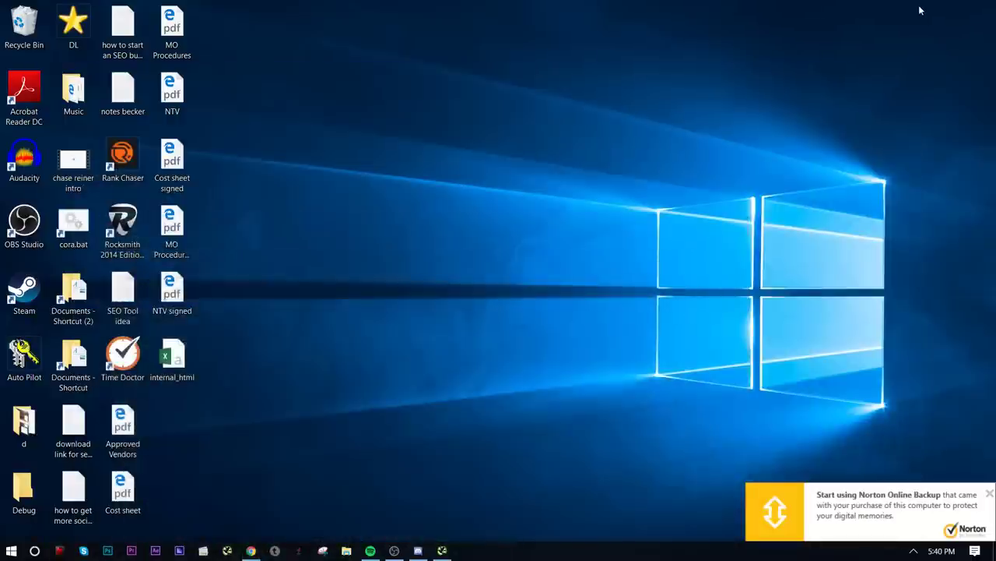
pyautogui.doubleClick(174, 377)
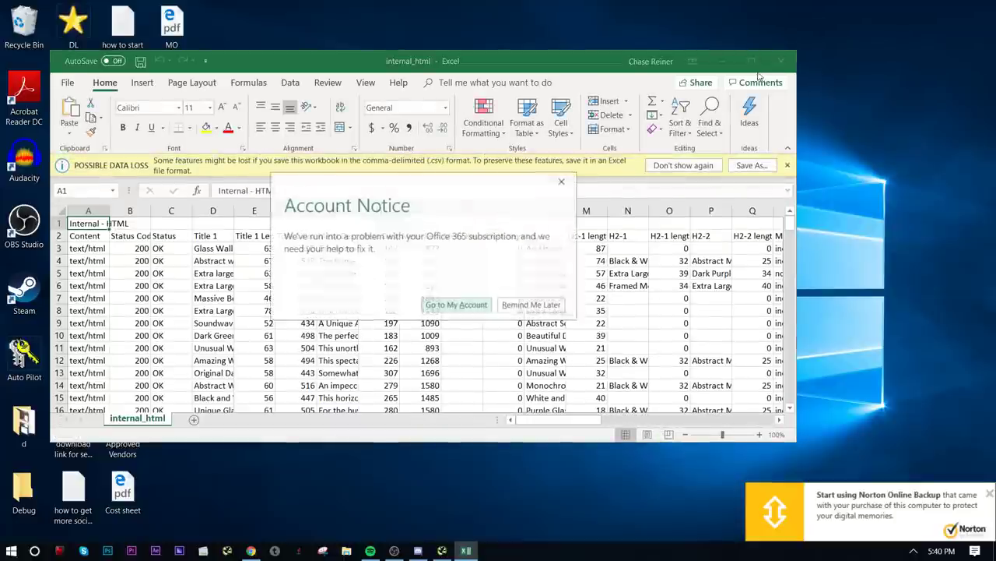
pyautogui.click(562, 181)
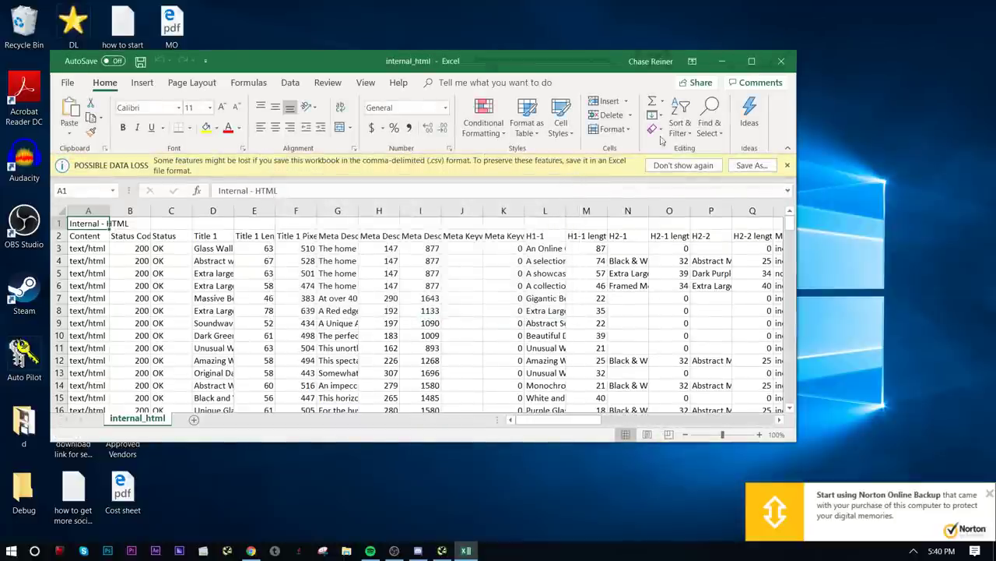
pyautogui.click(752, 60)
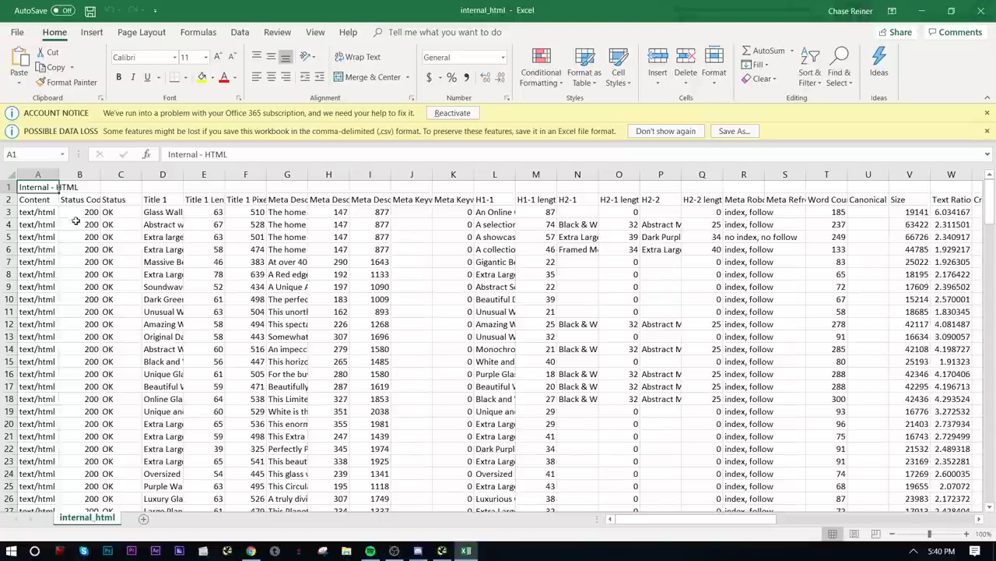
# - Copy the entire internal_html worksheet and return to the Phase 1 spreadsheet in Chrome
pyautogui.click(9, 176)
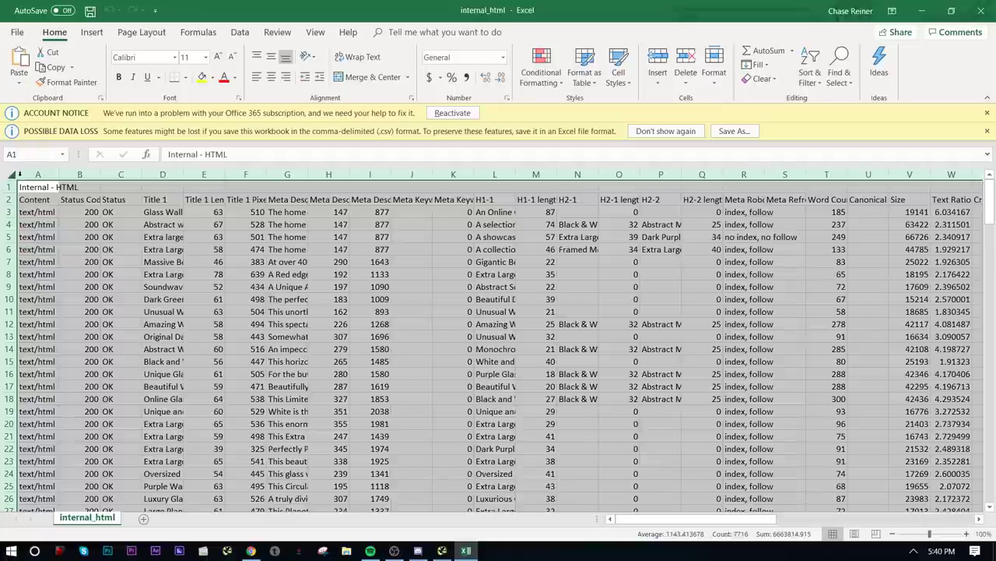
pyautogui.rightClick(14, 179)
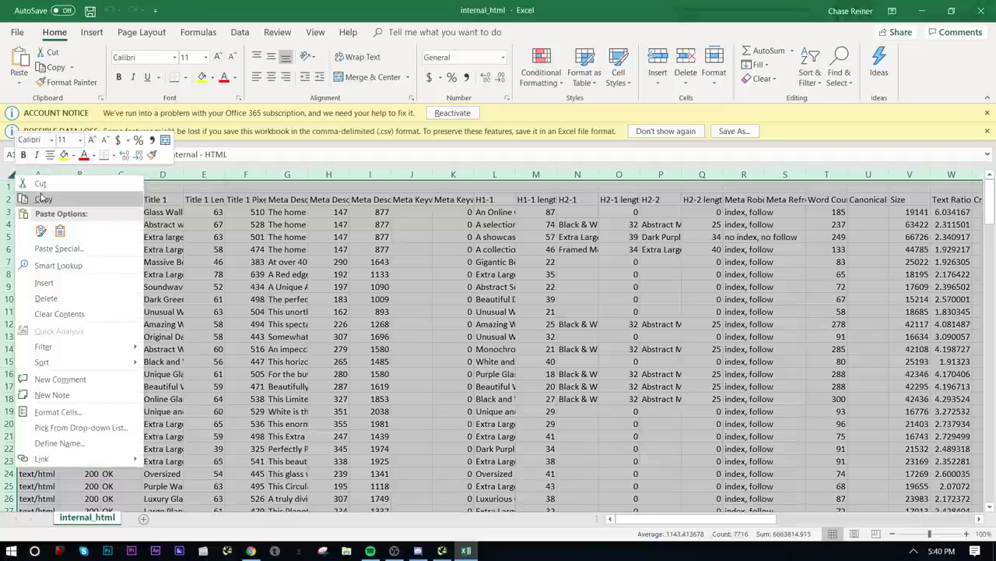
pyautogui.click(43, 198)
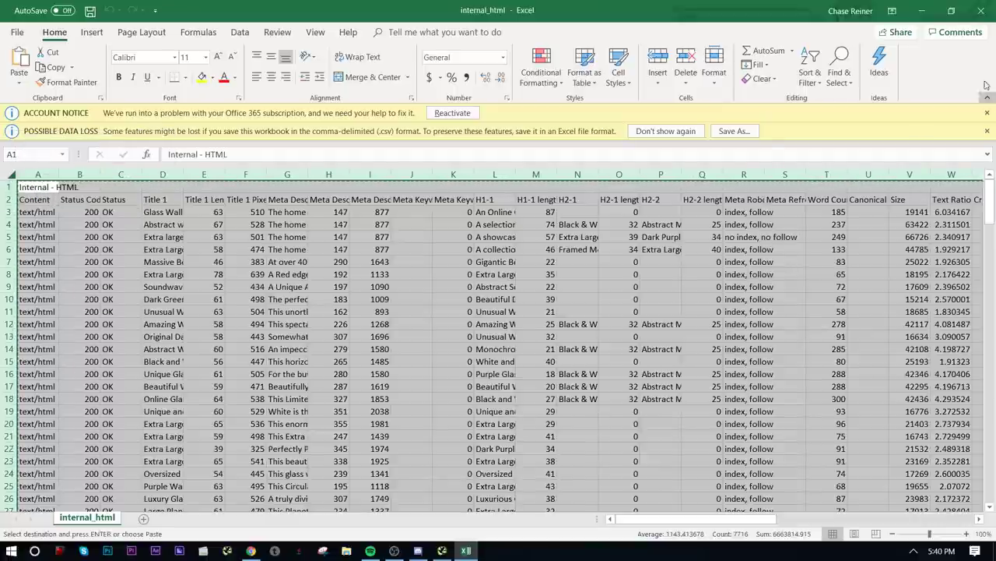
pyautogui.click(920, 11)
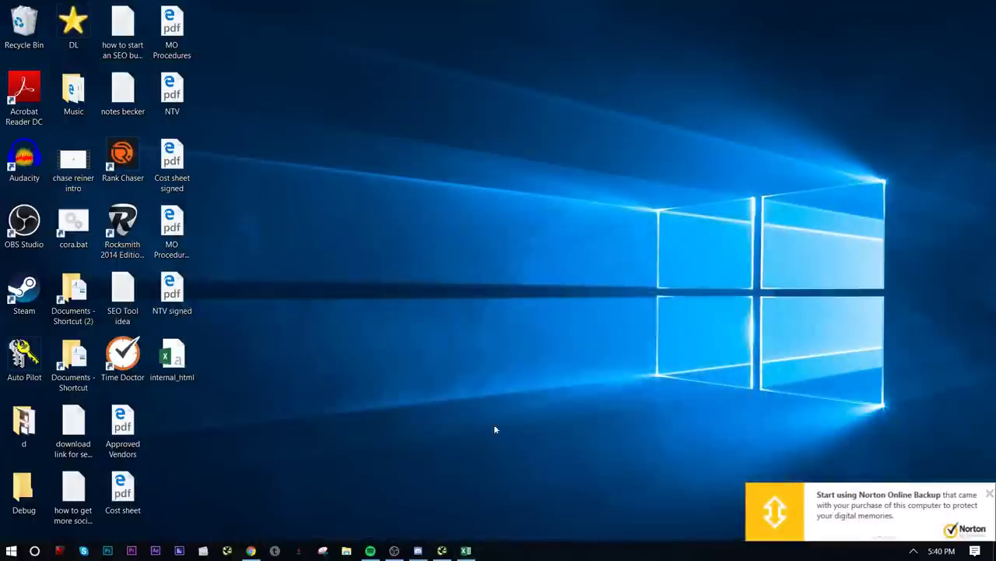
pyautogui.click(251, 550)
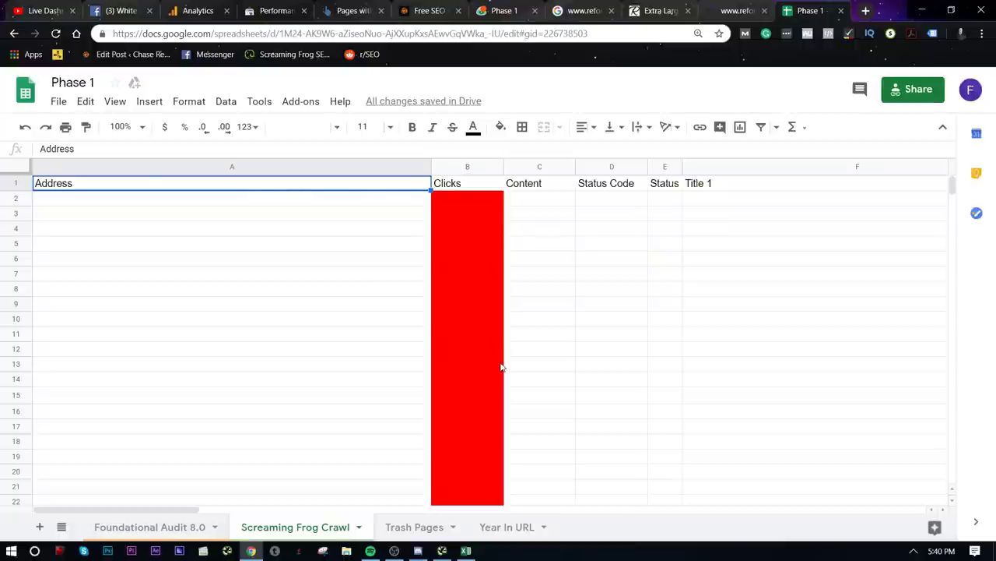
# - View the SEO Audit Template product page on the website that hosts the free SEO audit form
pyautogui.click(418, 5)
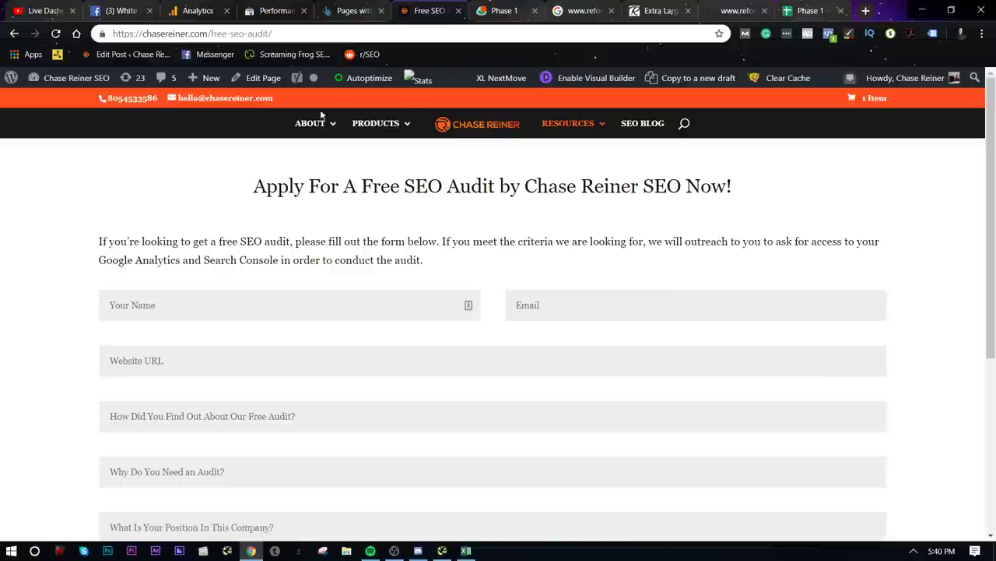
pyautogui.moveTo(389, 130)
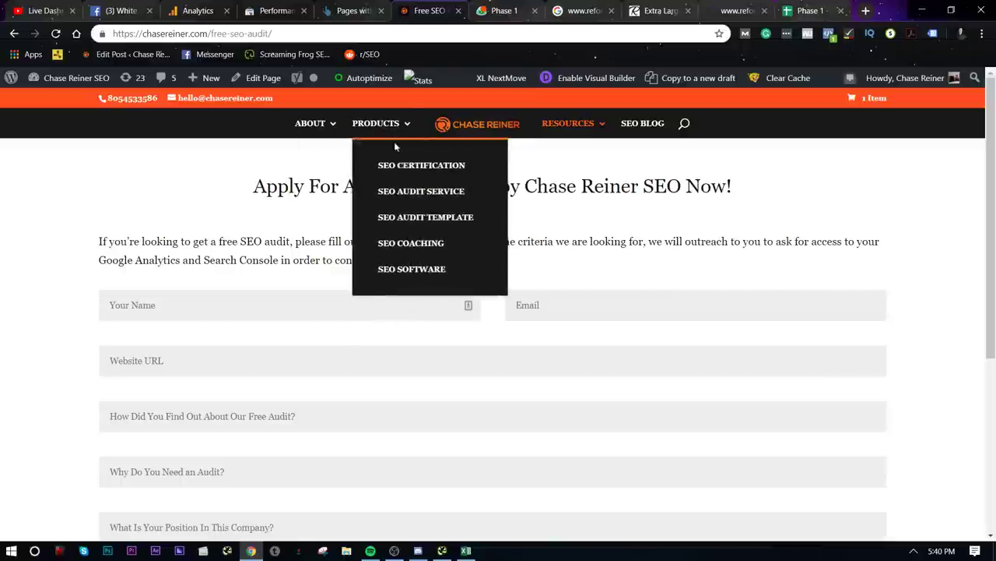
pyautogui.click(445, 215)
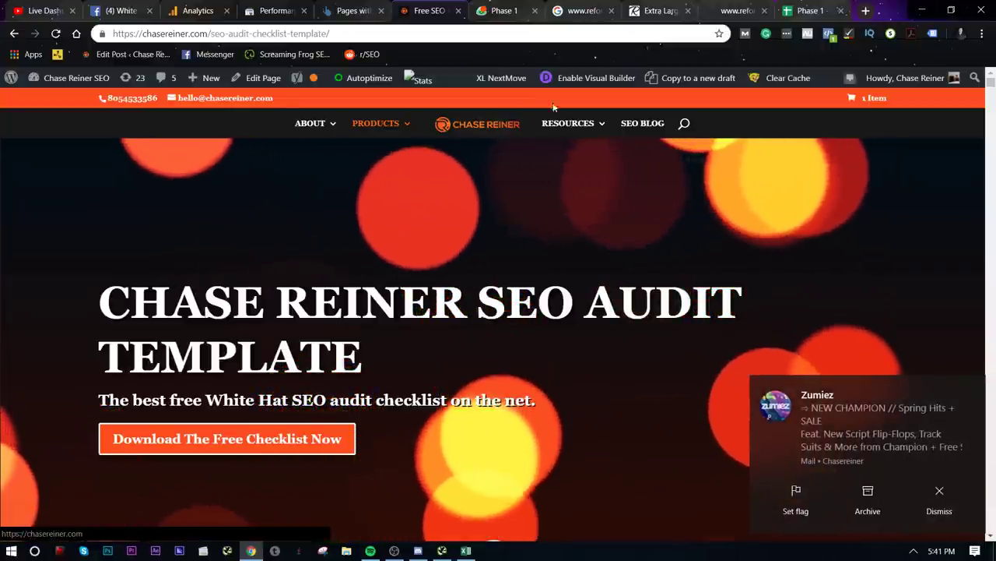
pyautogui.click(520, 8)
# - Paste the copied crawl data over the whole Screaming Frog Crawl sheet and delete its Internal - HTML row
pyautogui.click(810, 10)
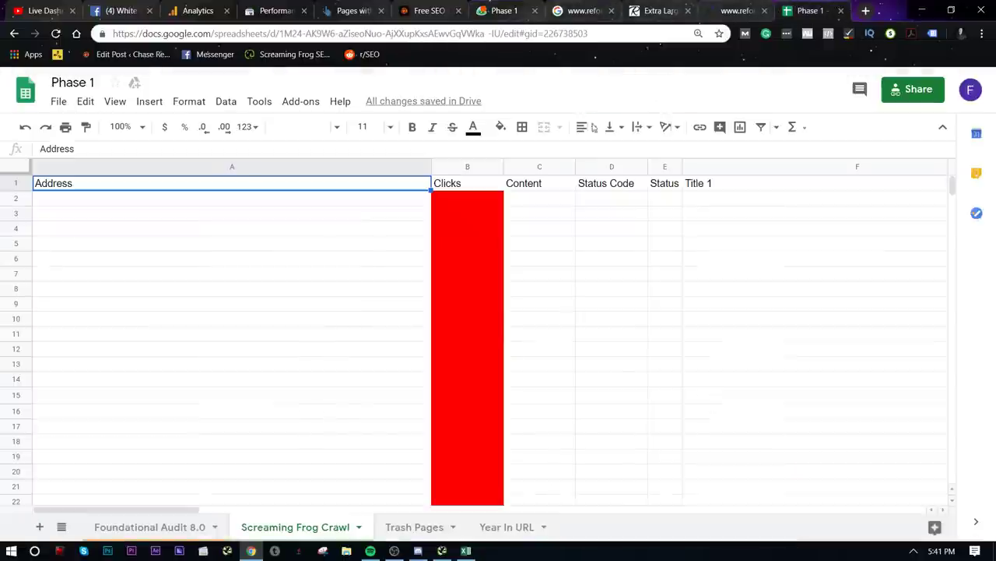
pyautogui.click(21, 172)
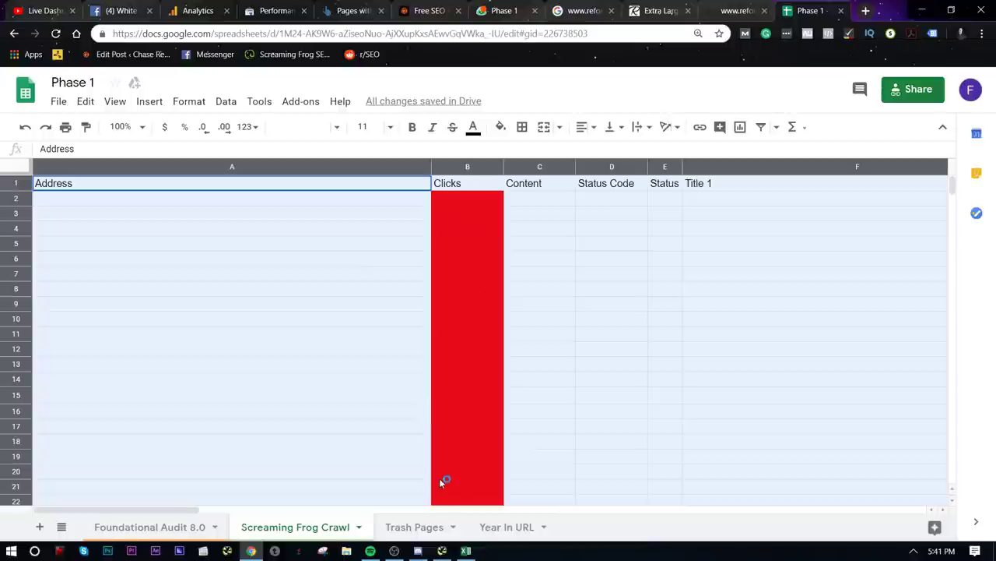
pyautogui.hotkey('ctrl', 'v')
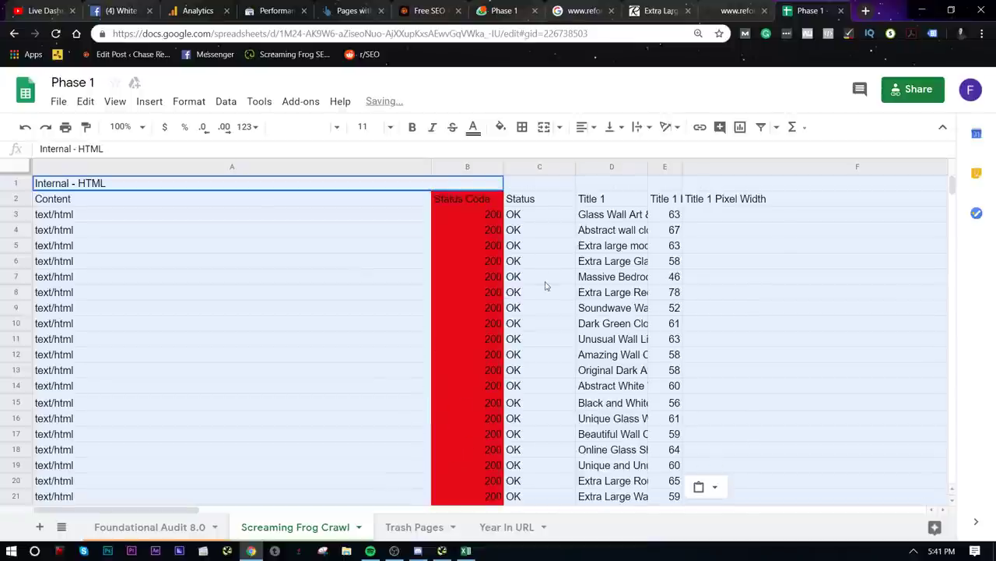
pyautogui.click(155, 293)
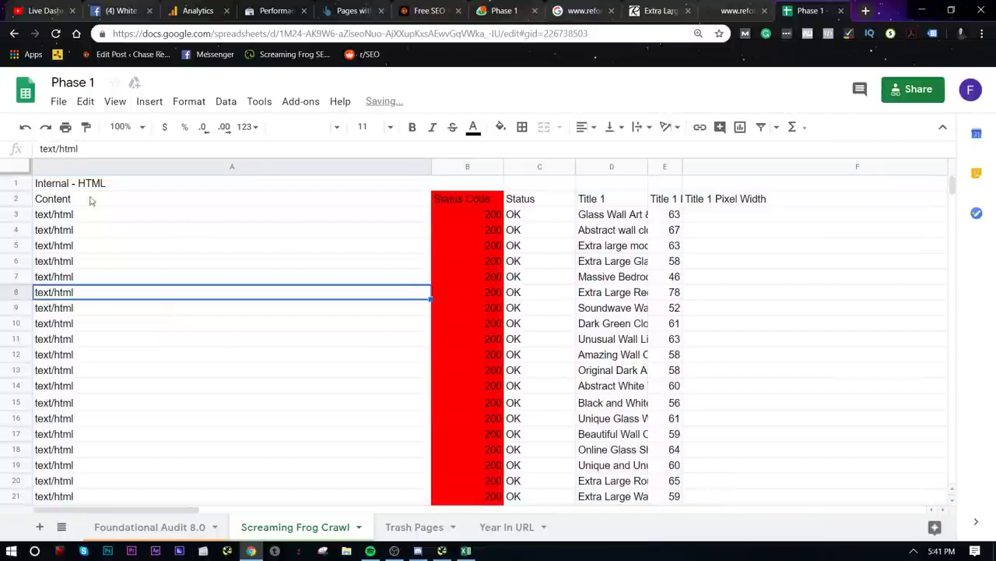
pyautogui.click(13, 185)
pyautogui.rightClick(13, 184)
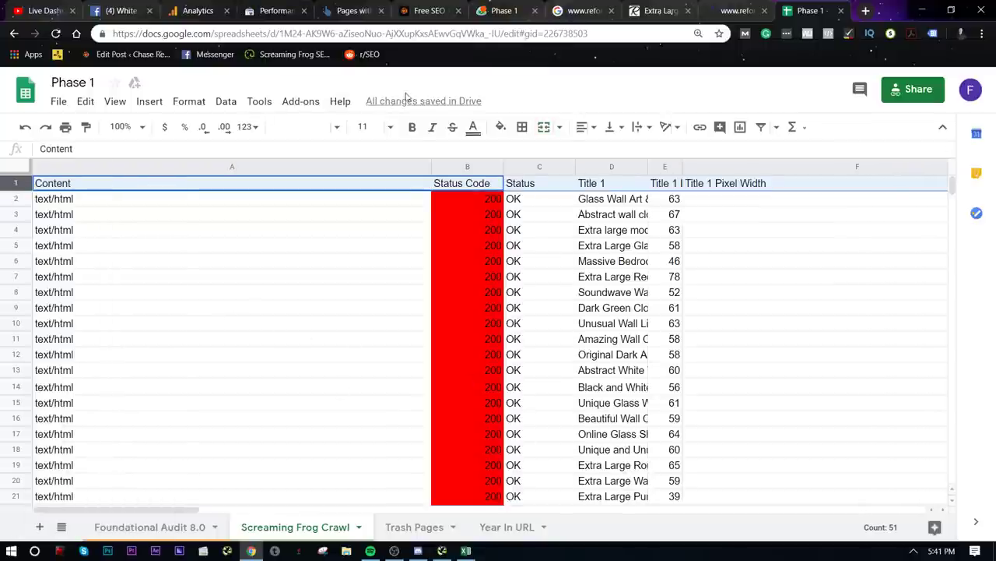
# - Look through the pasted crawl columns and the internal_html workbook in Excel for a page address column
pyautogui.hotkey('ctrl', '-')
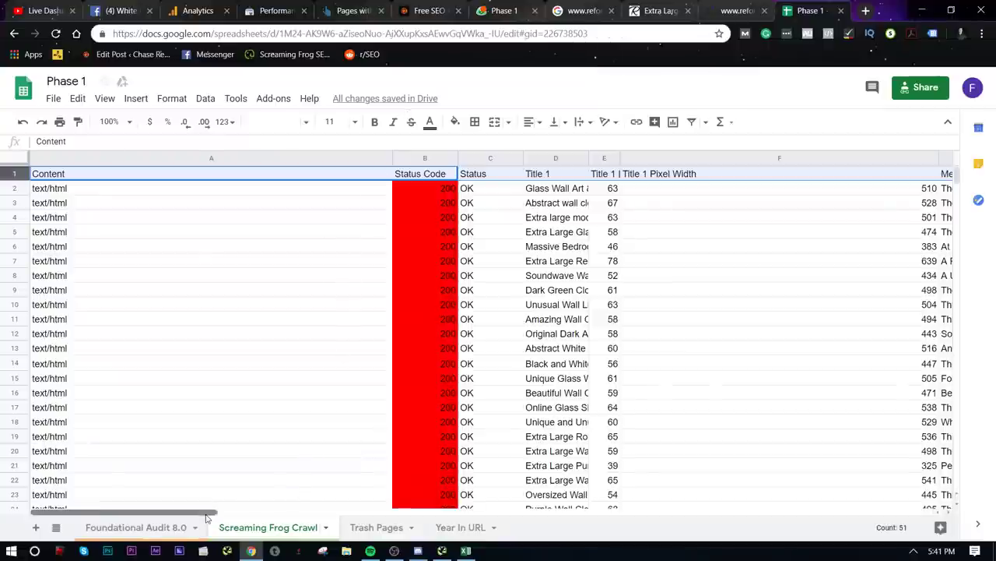
pyautogui.moveTo(209, 512); pyautogui.dragTo(134, 480)
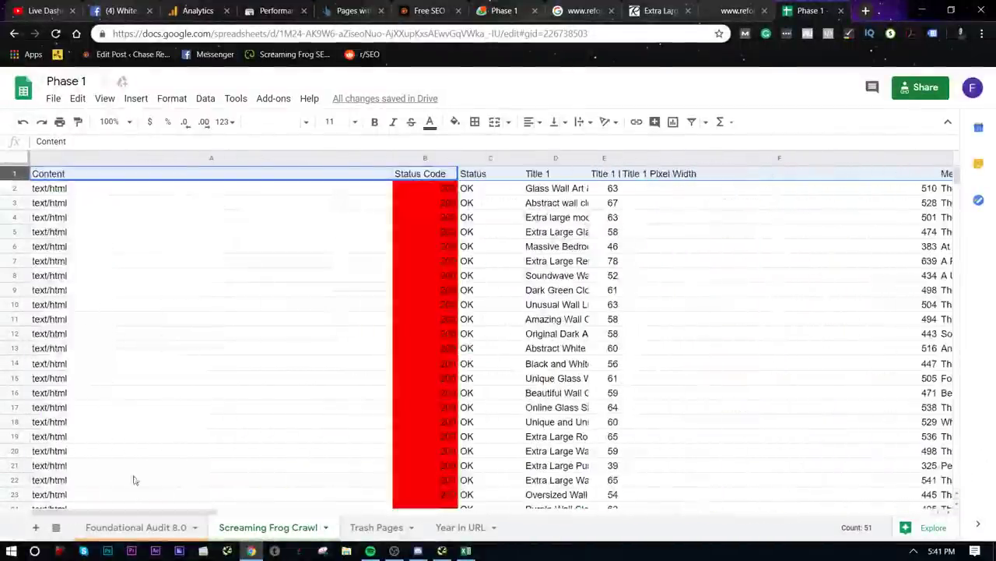
pyautogui.click(37, 187)
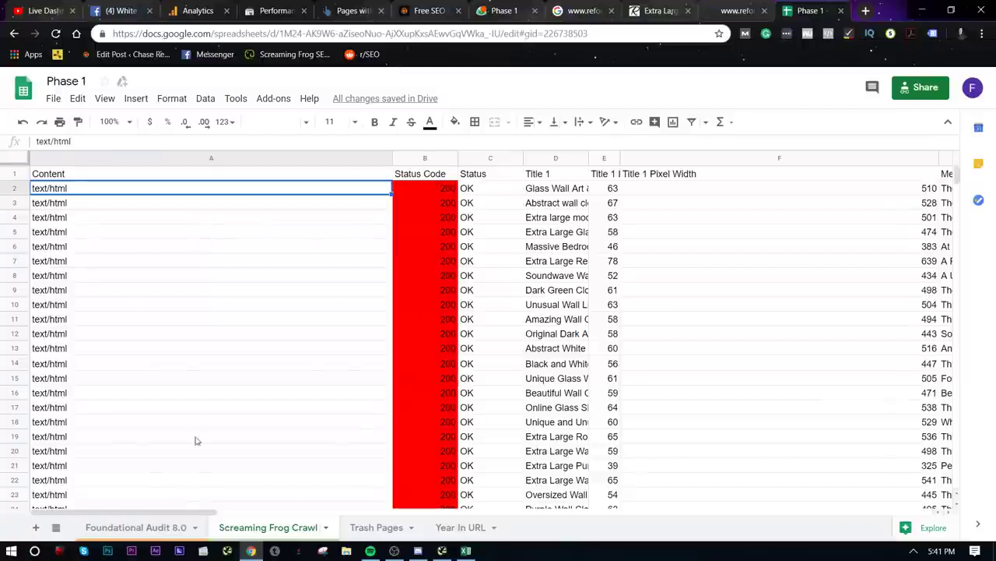
pyautogui.moveTo(133, 514); pyautogui.dragTo(94, 435)
pyautogui.click(15, 170)
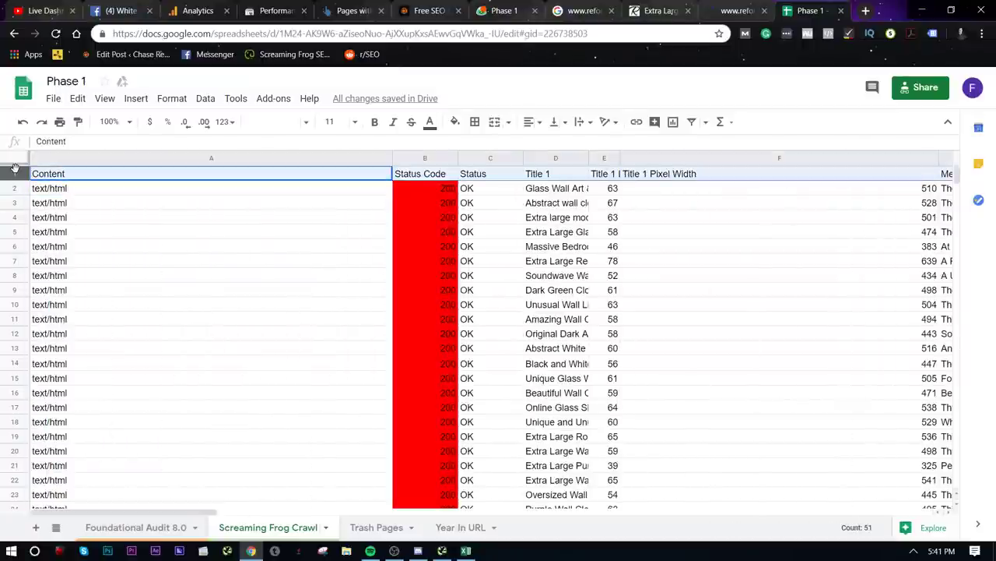
pyautogui.rightClick(15, 170)
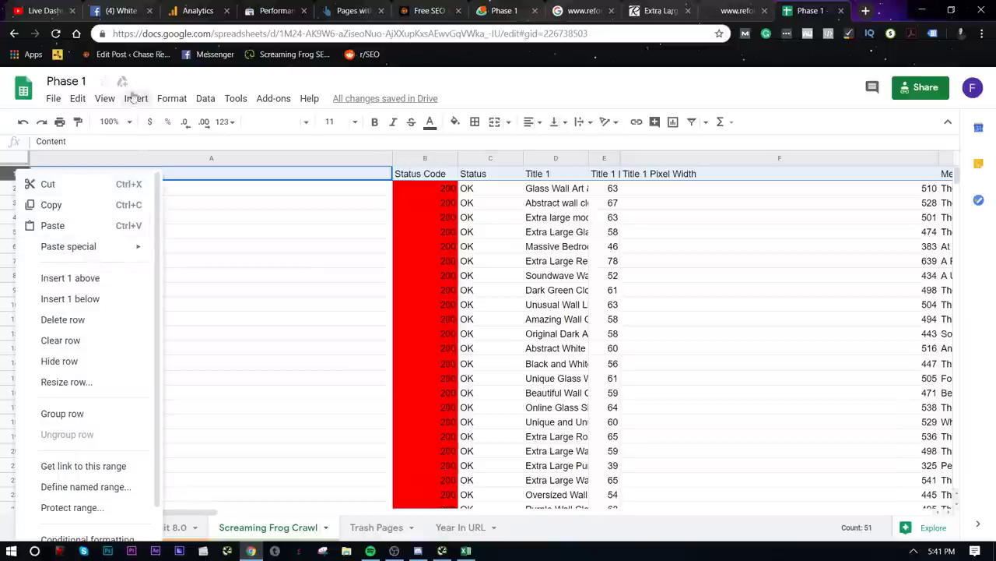
pyautogui.press('Escape')
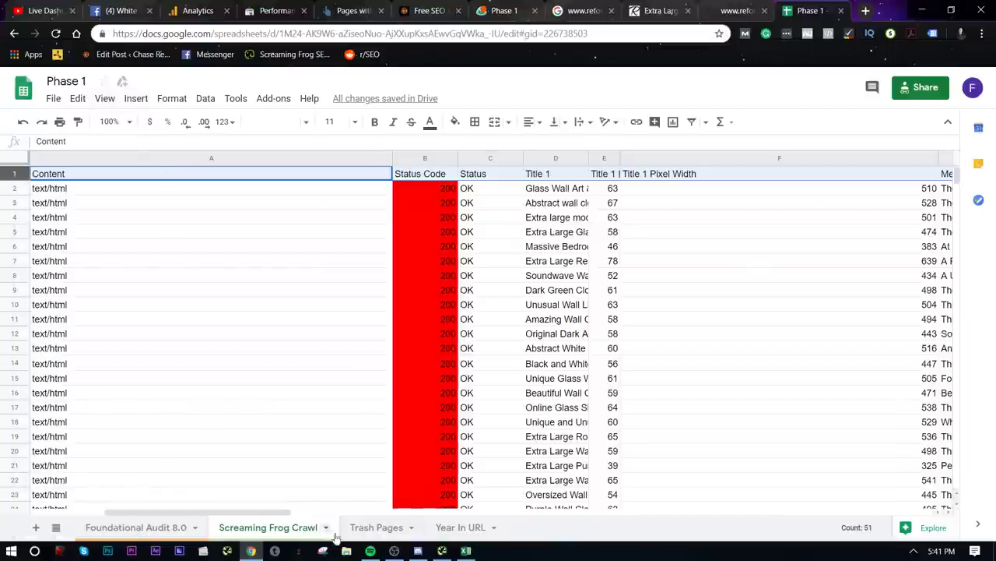
pyautogui.click(467, 550)
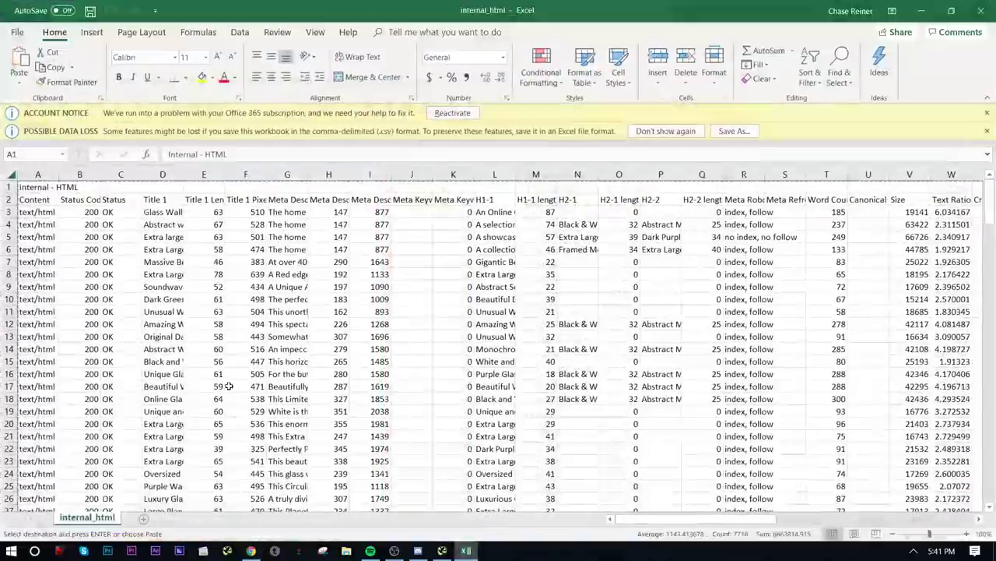
pyautogui.moveTo(78, 373); pyautogui.dragTo(69, 270)
pyautogui.click(47, 386)
pyautogui.moveTo(38, 199); pyautogui.dragTo(39, 558)
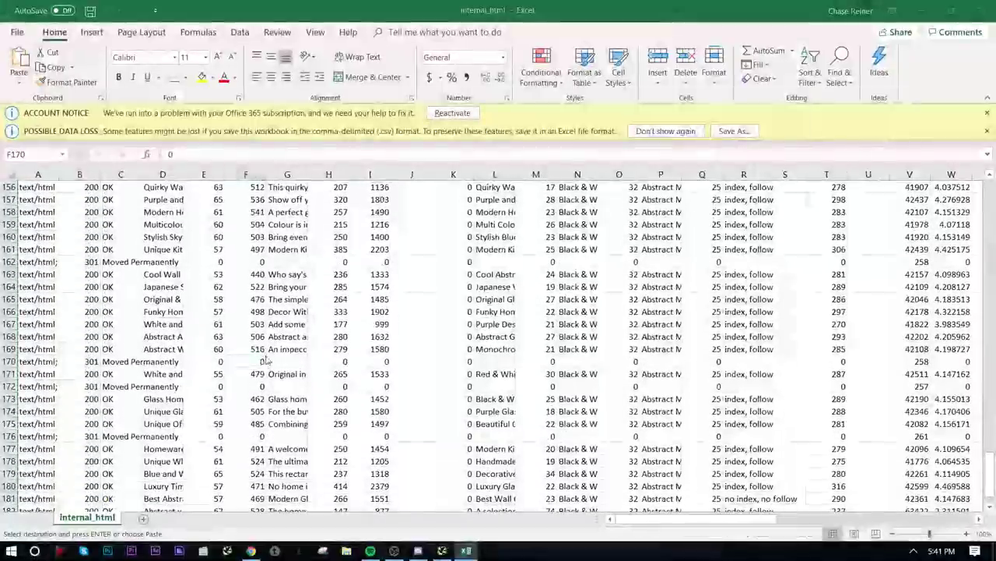
# - In Screaming Frog, switch the internal HTML results to list view and export them again, replacing internal_html.csv on the Desktop
pyautogui.hotkey('alt', 'Tab')
pyautogui.hotkey('alt', 'Tab')
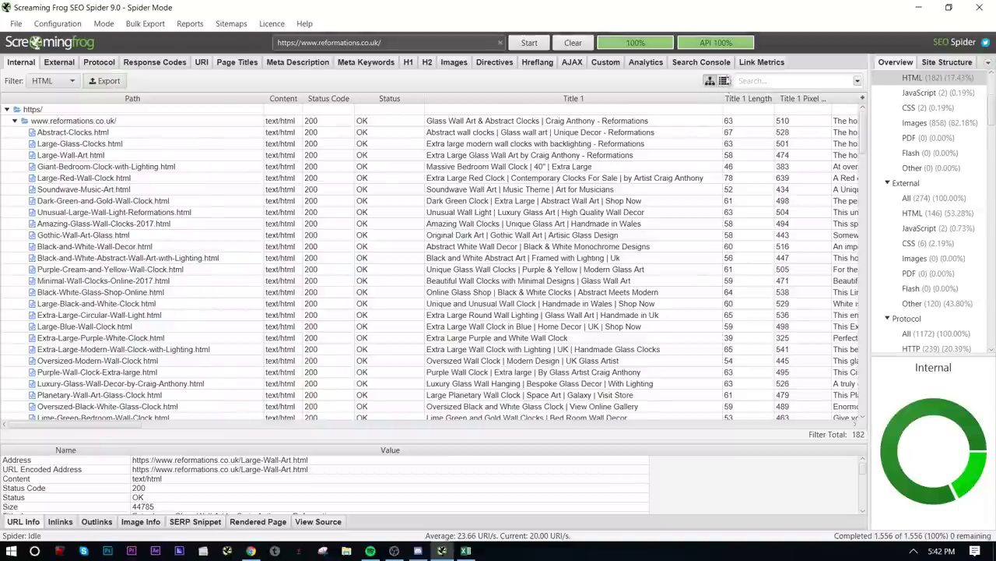
pyautogui.click(725, 81)
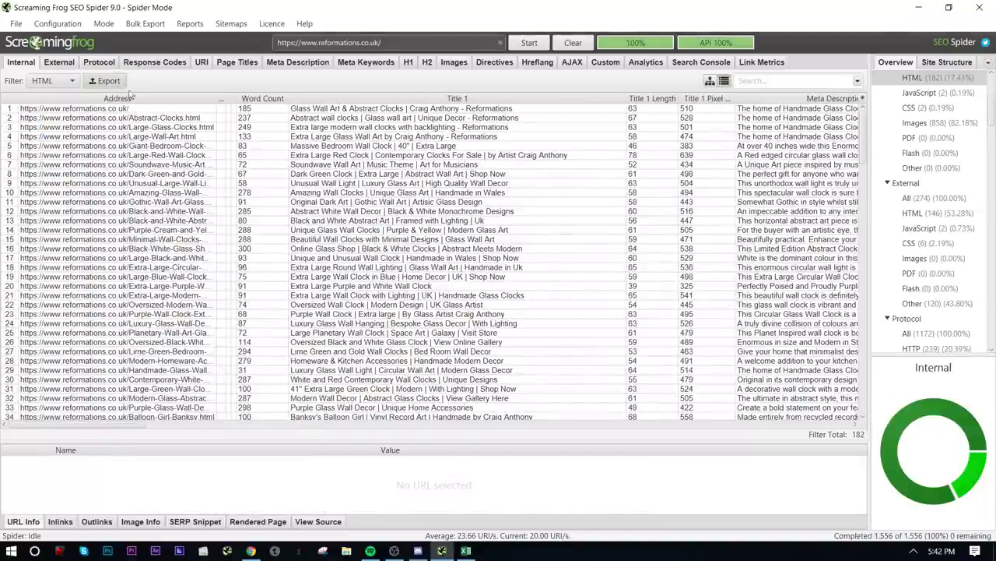
pyautogui.click(108, 81)
pyautogui.click(389, 305)
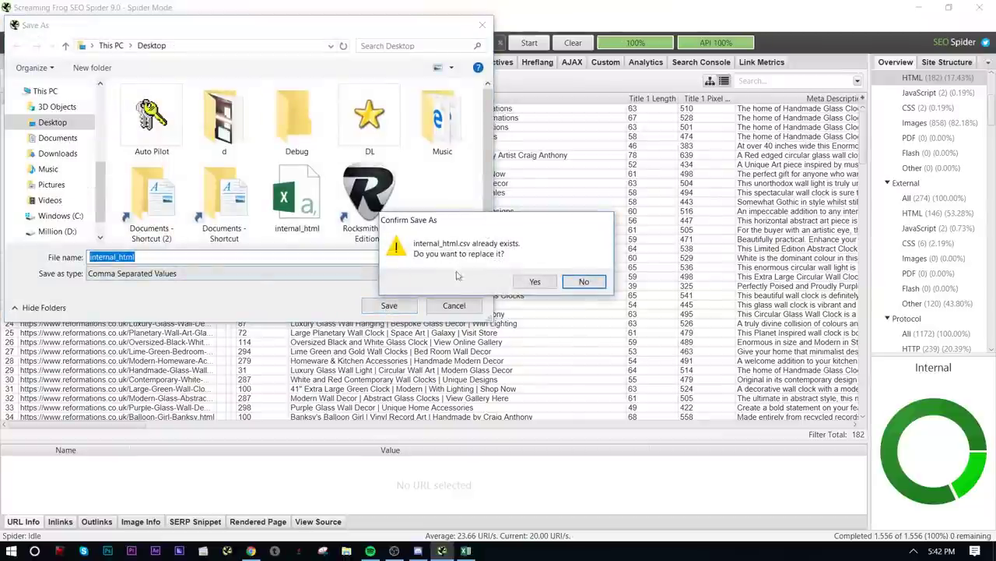
pyautogui.click(536, 282)
pyautogui.click(749, 297)
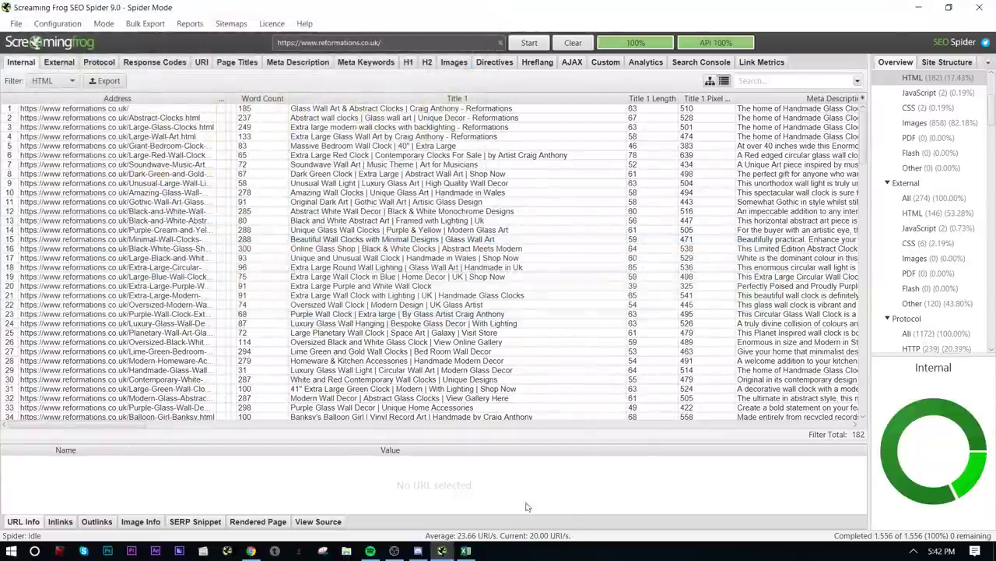
# - Close the old internal_html workbook without keeping its clipboard data, and export the internal HTML crawl from Screaming Frog over internal_html.csv on the Desktop
pyautogui.rightClick(465, 550)
pyautogui.click(465, 551)
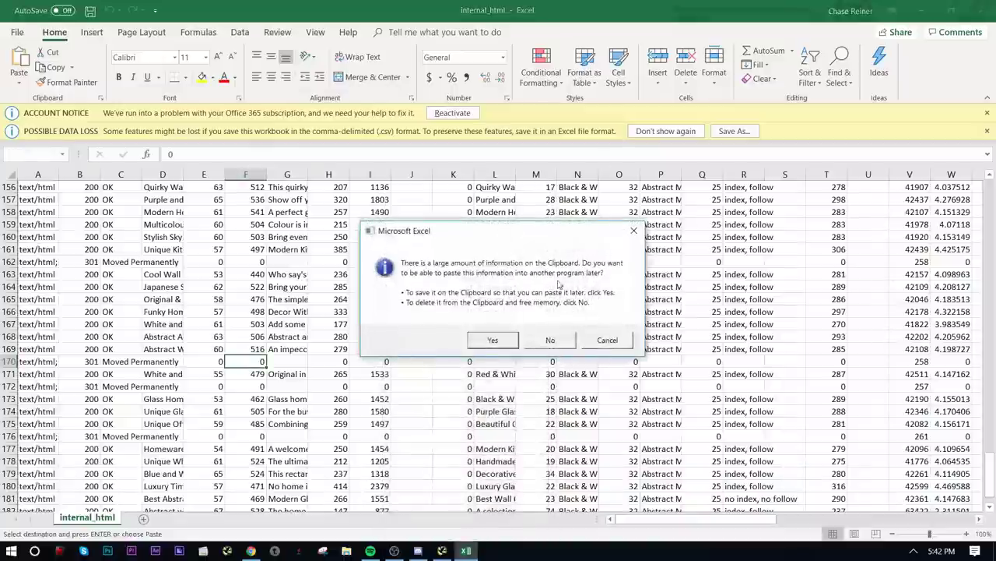
pyautogui.click(550, 341)
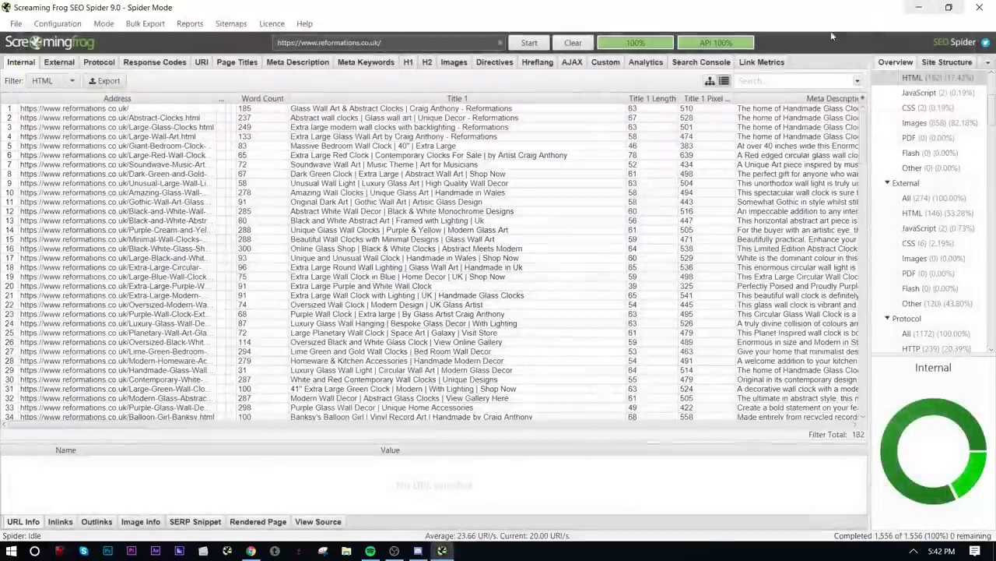
pyautogui.click(122, 82)
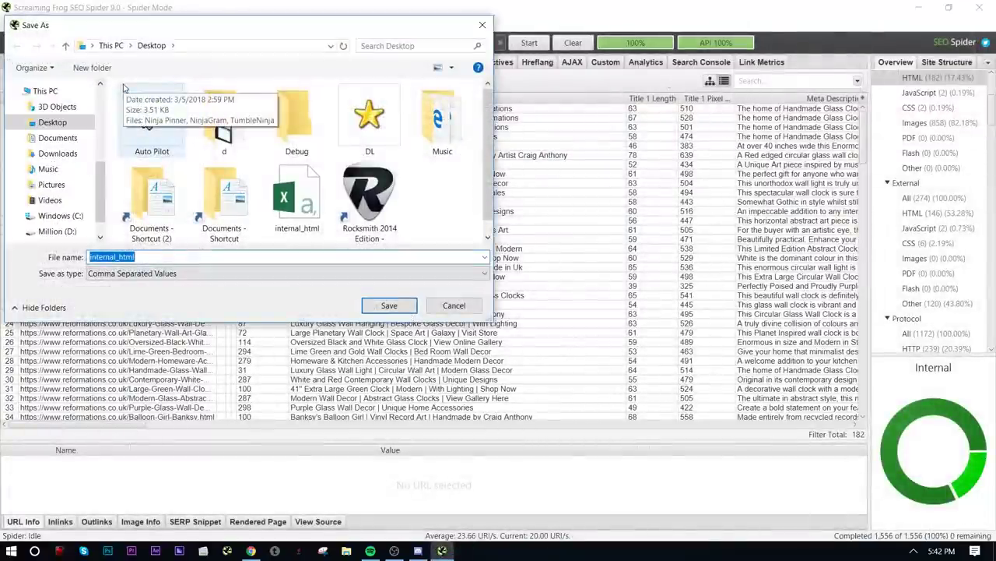
pyautogui.click(389, 306)
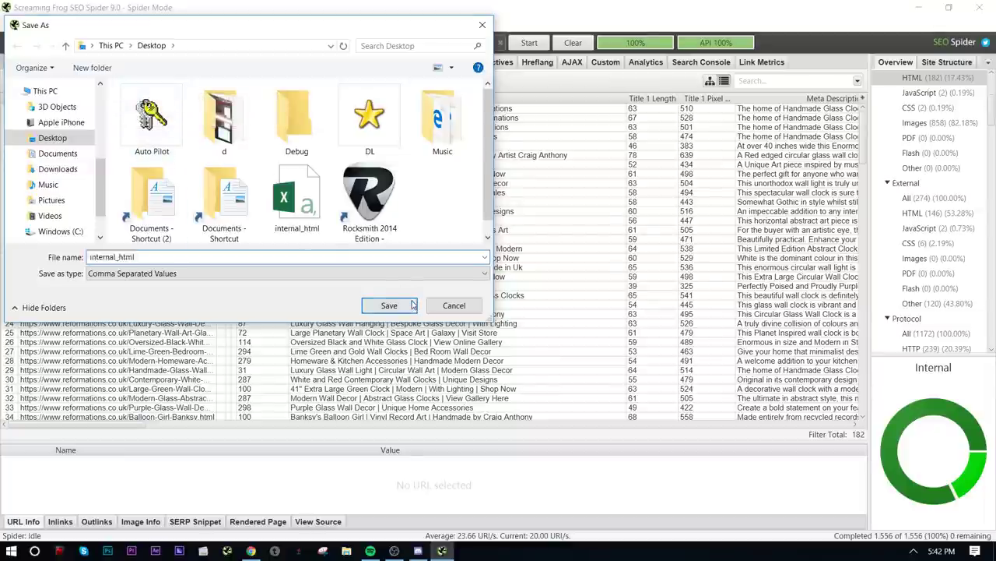
pyautogui.click(531, 281)
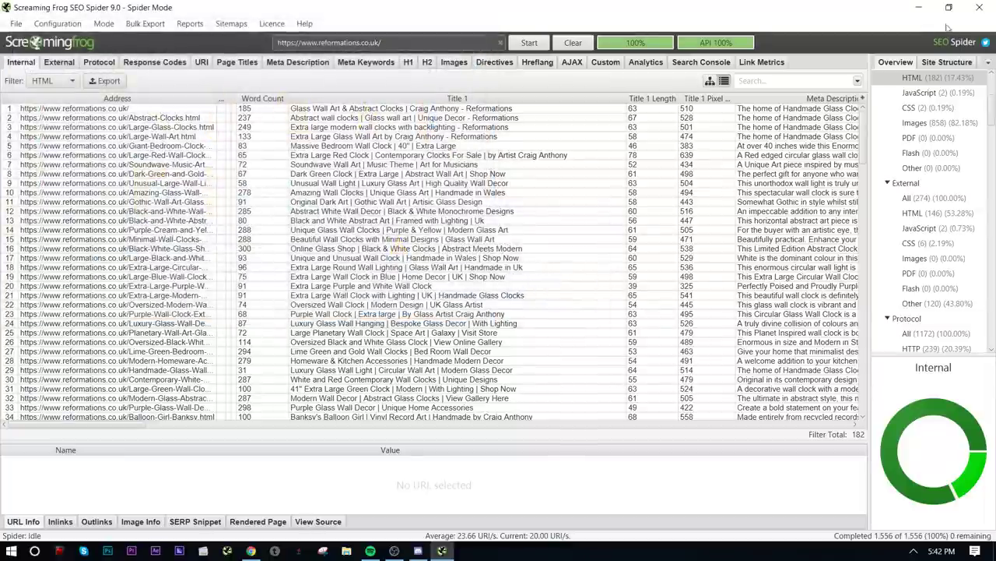
pyautogui.click(909, 8)
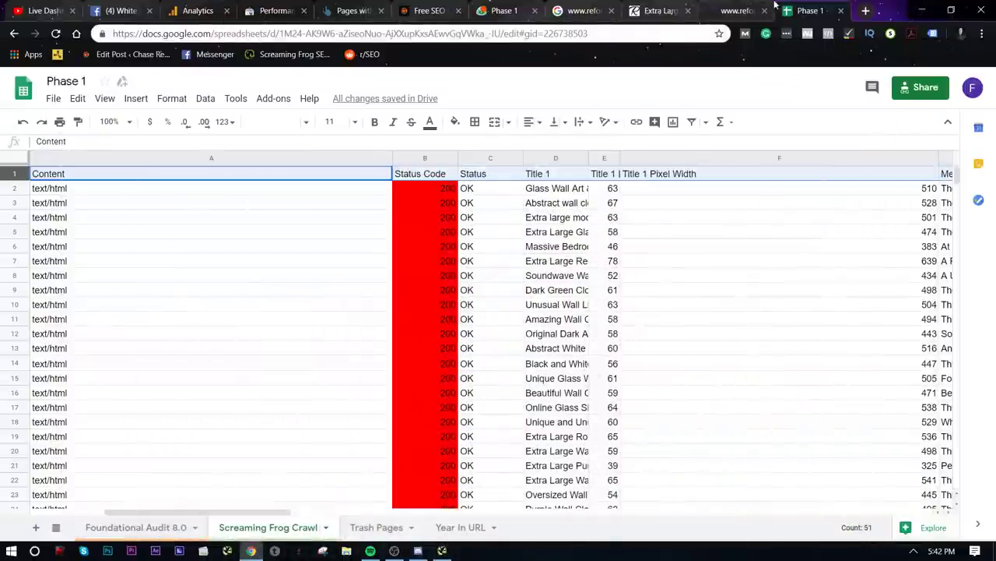
# - On the SEO audit template website, submit the free checklist form with a first name and e-mail, and download the SEO Audit Template
pyautogui.click(428, 10)
pyautogui.moveTo(383, 129)
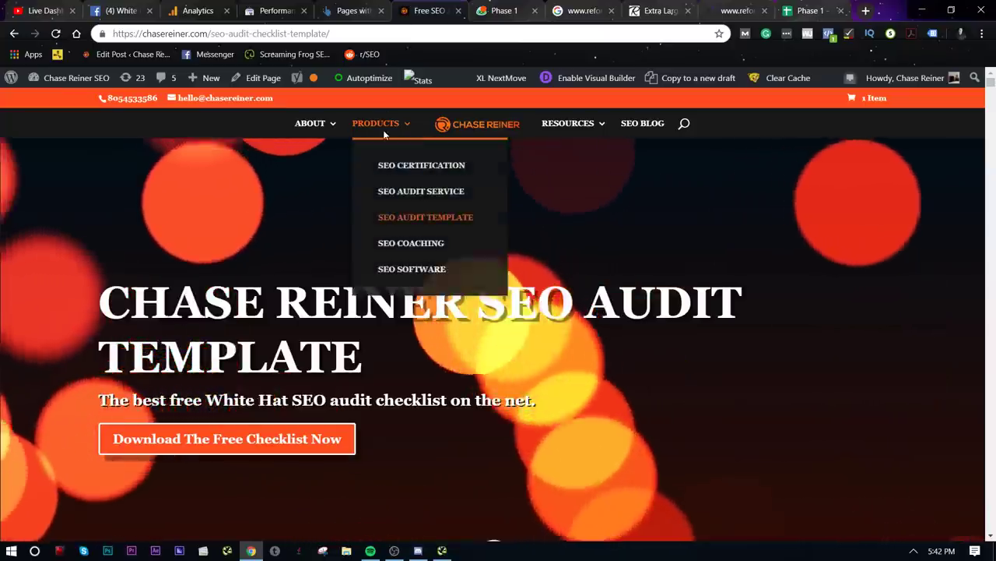
pyautogui.click(276, 441)
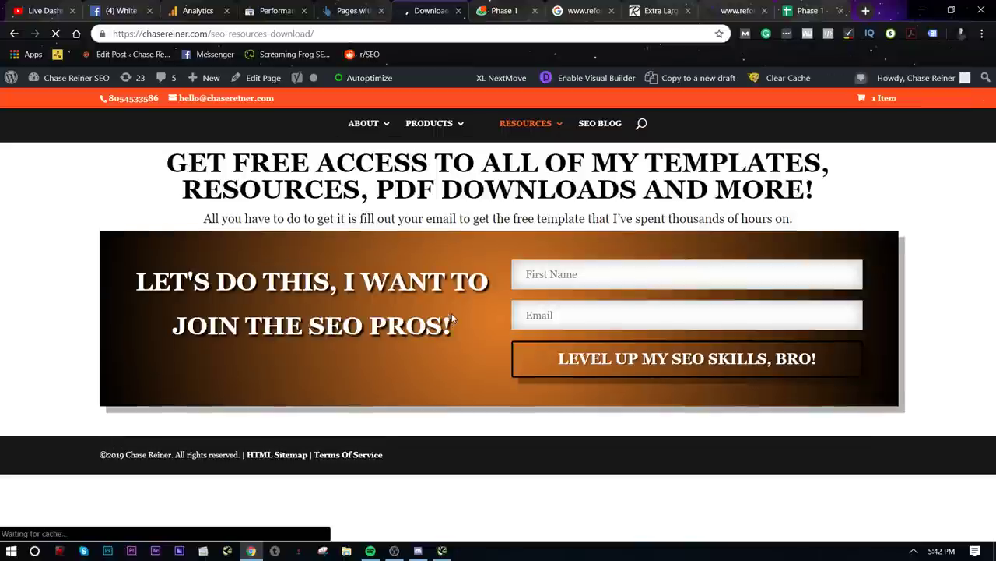
pyautogui.click(577, 268)
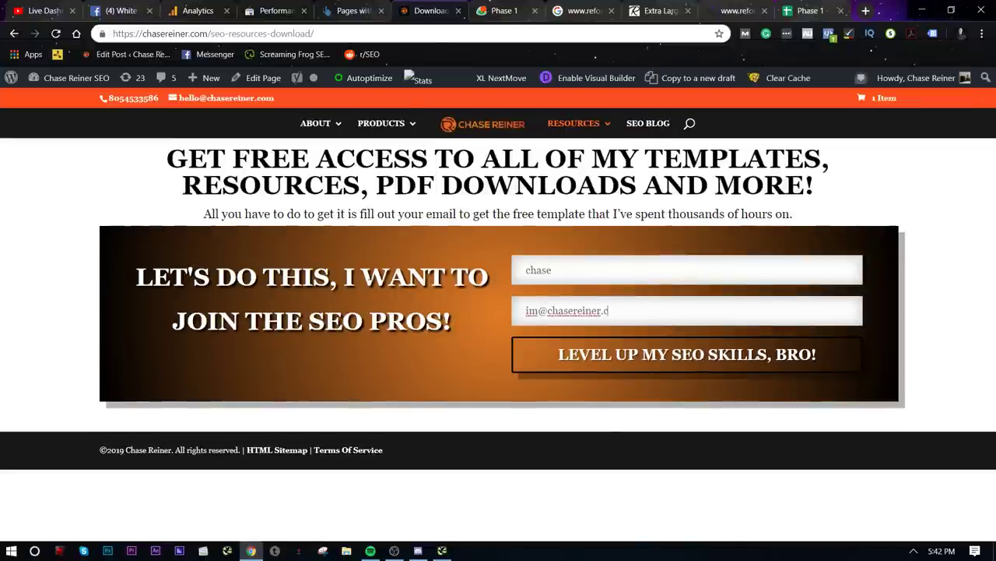
pyautogui.click(666, 376)
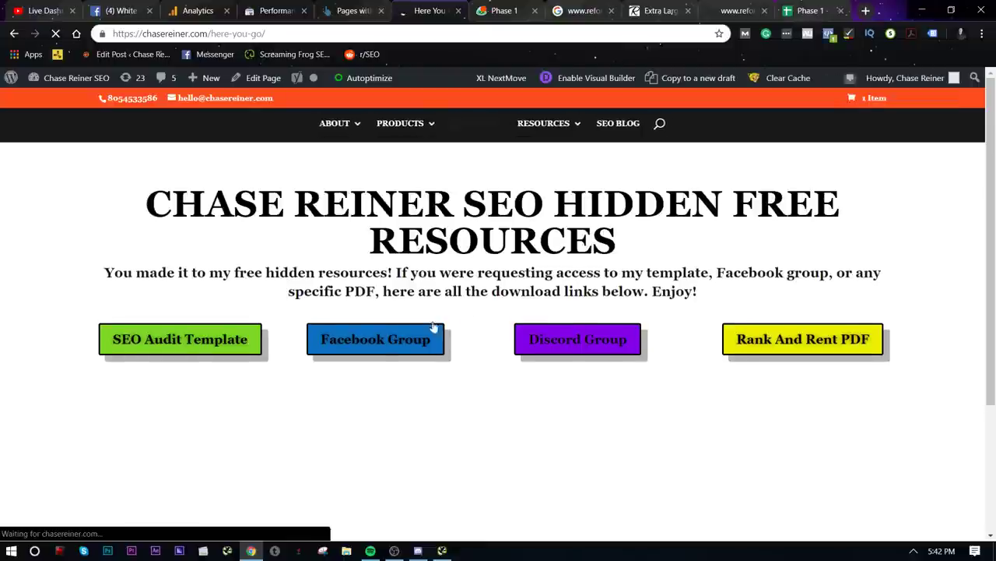
pyautogui.click(248, 334)
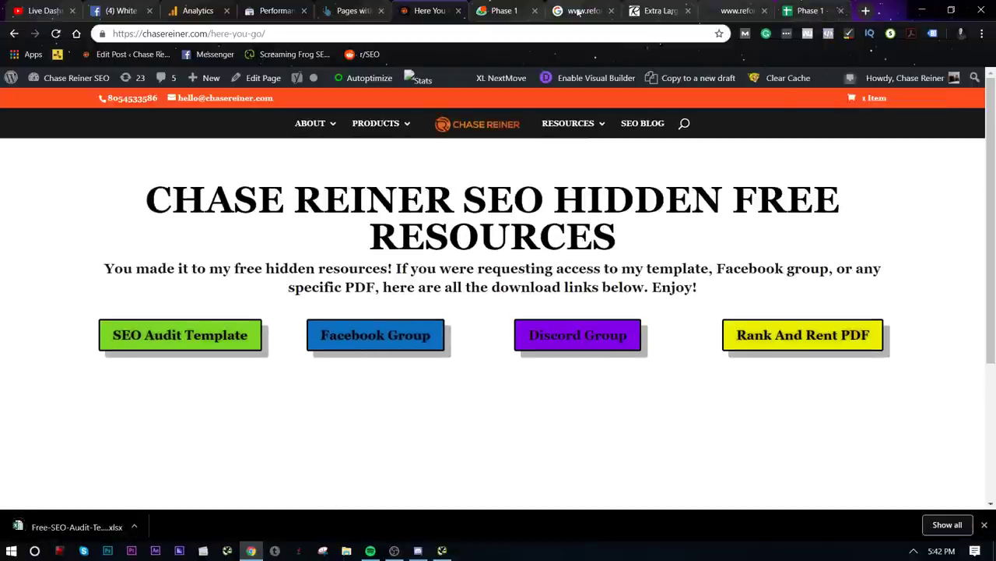
# - Close the free resources and Google results pages in the browser and return to the Phase 1 spreadsheet
pyautogui.click(456, 11)
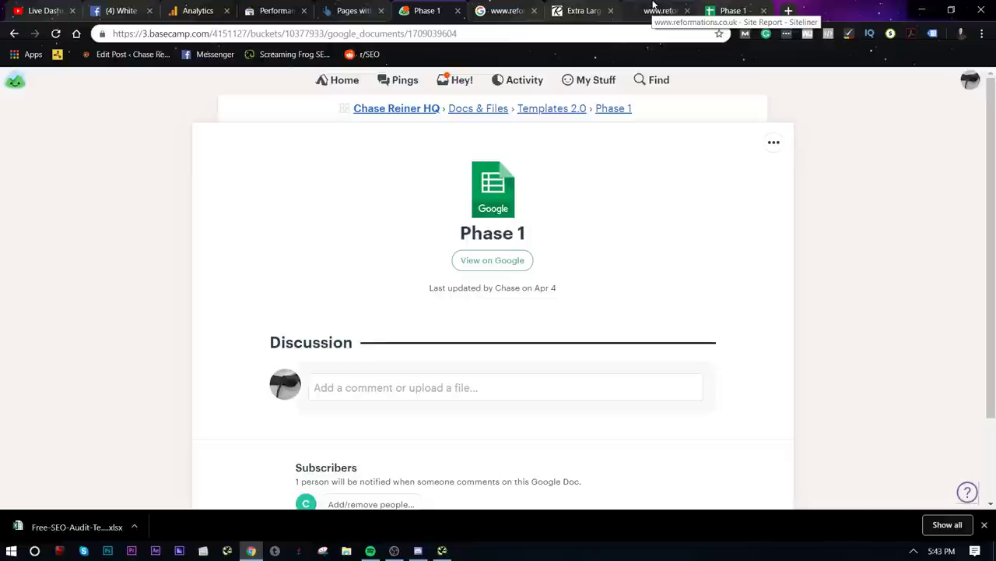
pyautogui.click(580, 10)
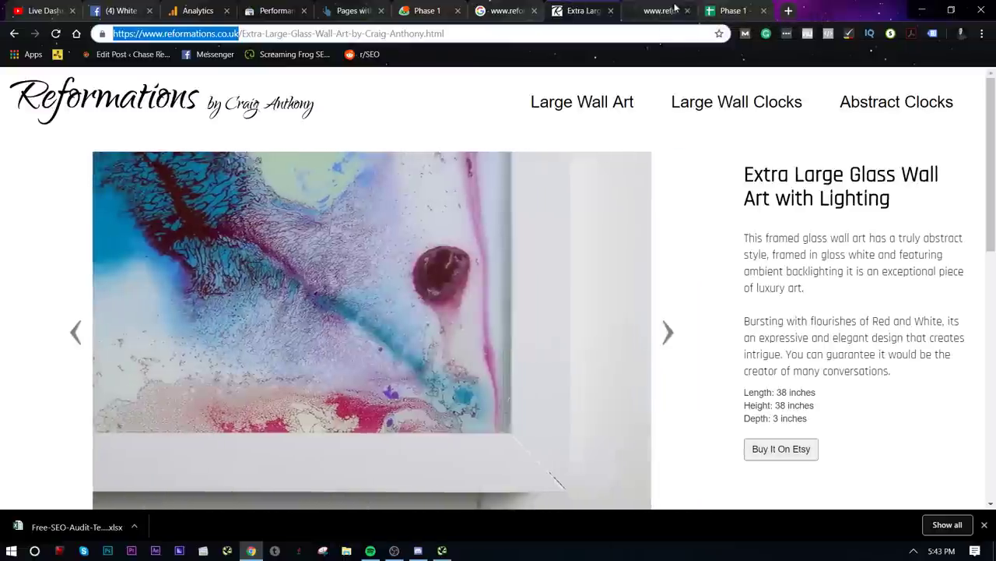
pyautogui.click(661, 7)
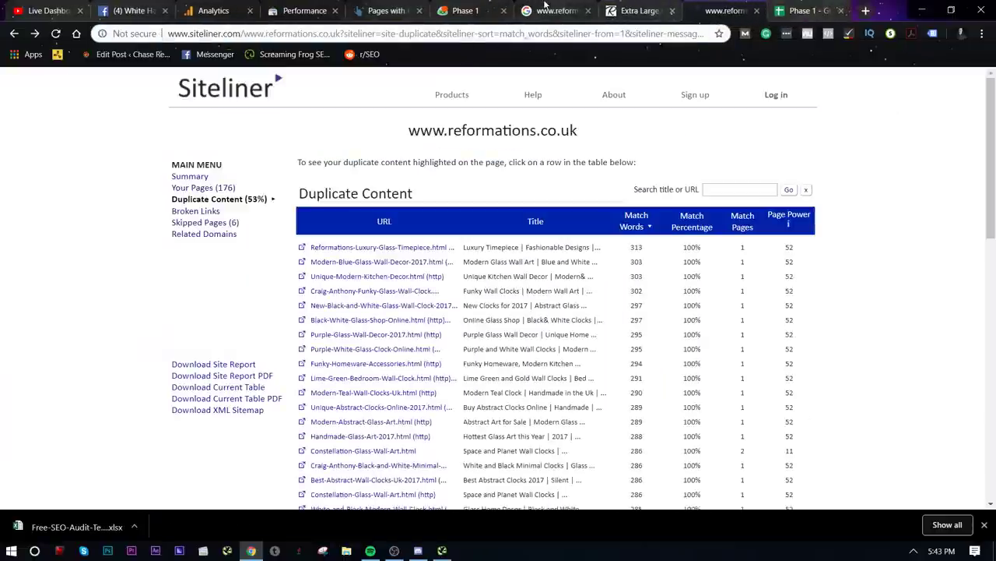
pyautogui.click(545, 6)
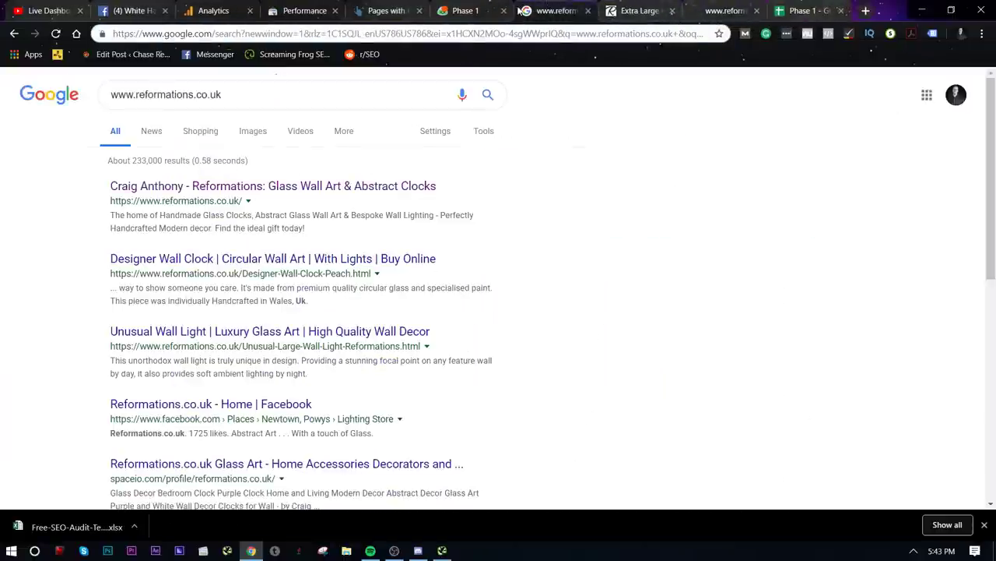
pyautogui.click(588, 11)
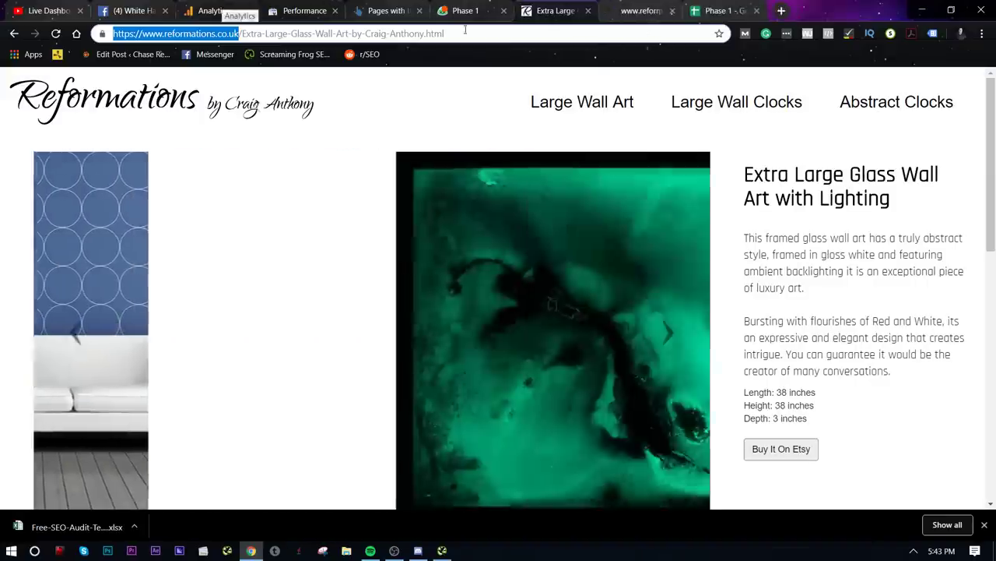
pyautogui.hotkey('ctrl', '9')
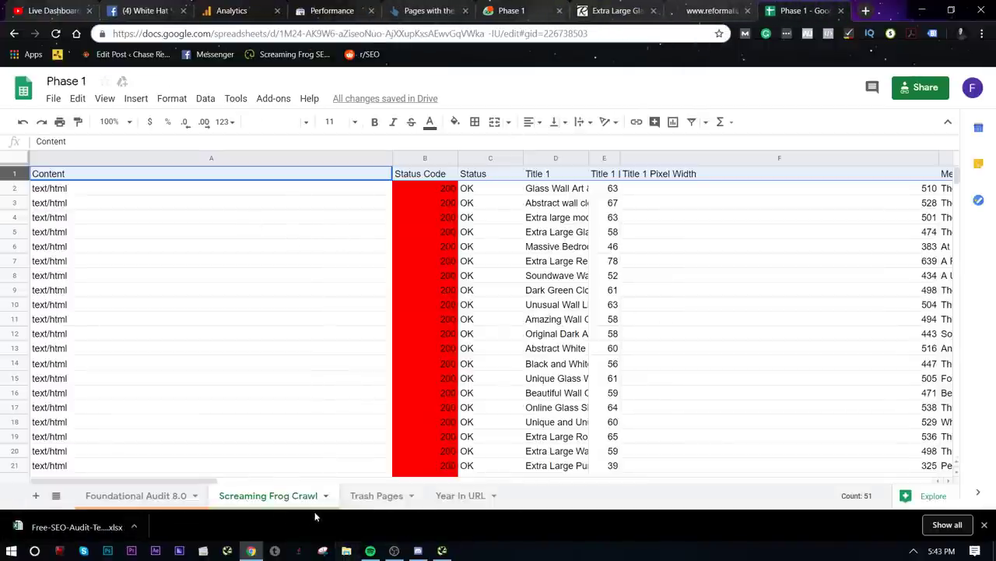
# - Open internal_html from the Desktop in Excel, copy all its crawl data, and close the workbook, discarding the clipboard contents
pyautogui.click(922, 10)
pyautogui.doubleClick(158, 381)
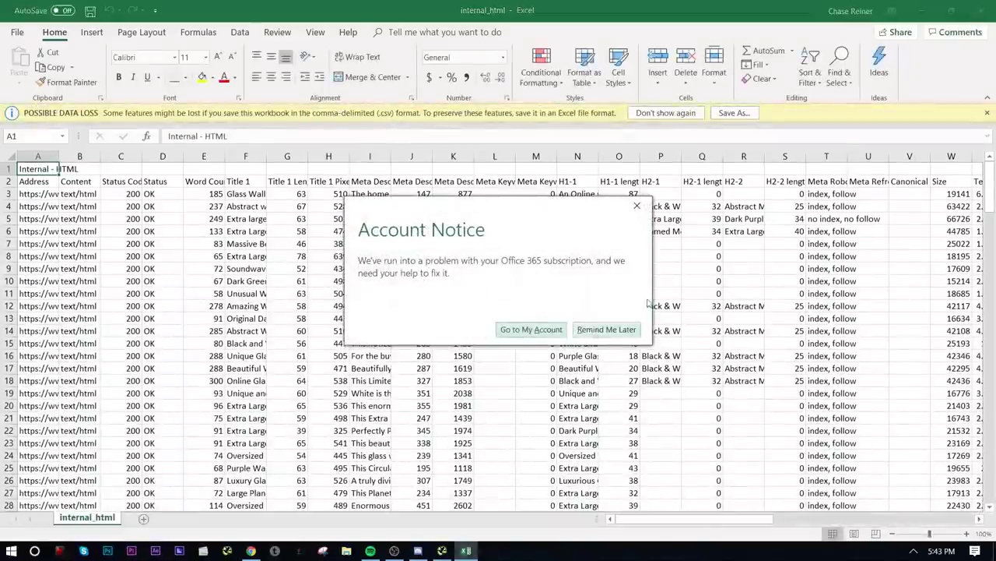
pyautogui.click(607, 331)
pyautogui.hotkey('ctrl', 'shift', 'End')
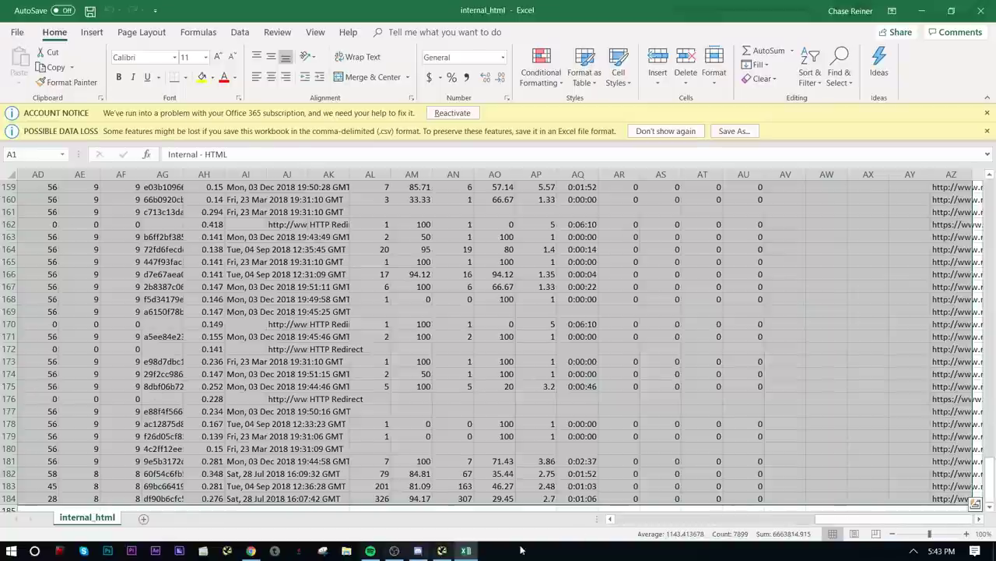
pyautogui.moveTo(818, 522); pyautogui.dragTo(149, 502)
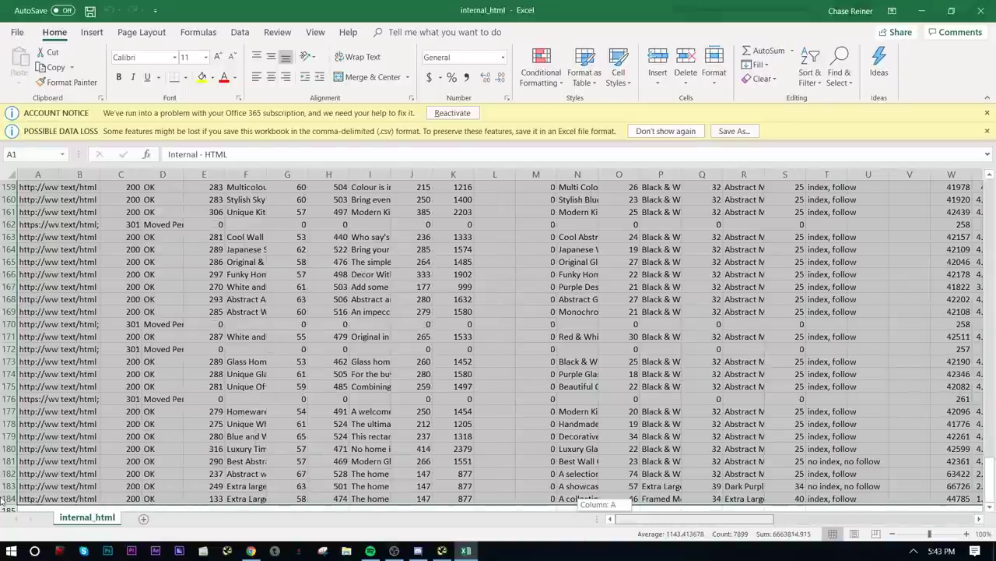
pyautogui.moveTo(4, 502); pyautogui.dragTo(4, 502)
pyautogui.scroll(5, 143, 401)
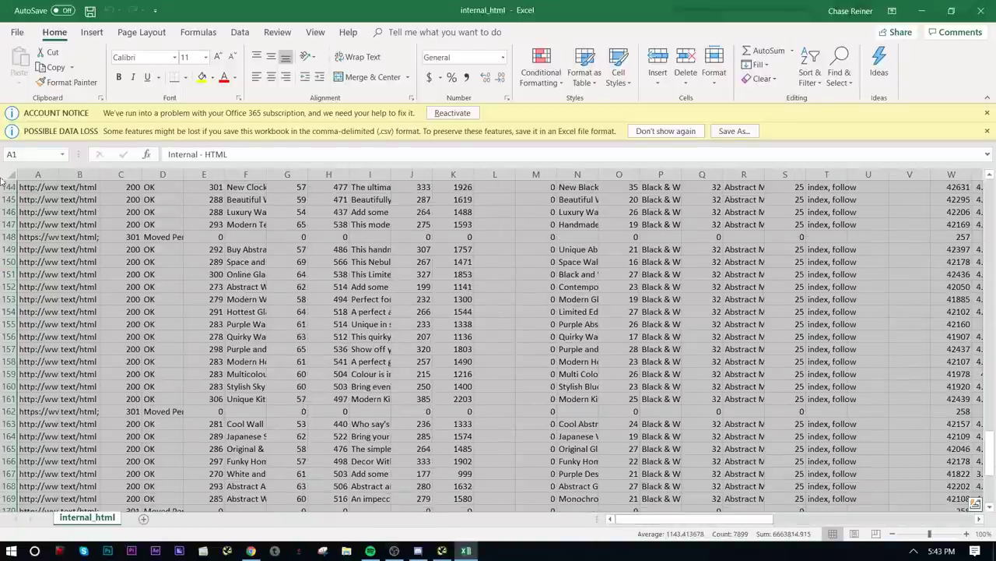
pyautogui.rightClick(6, 183)
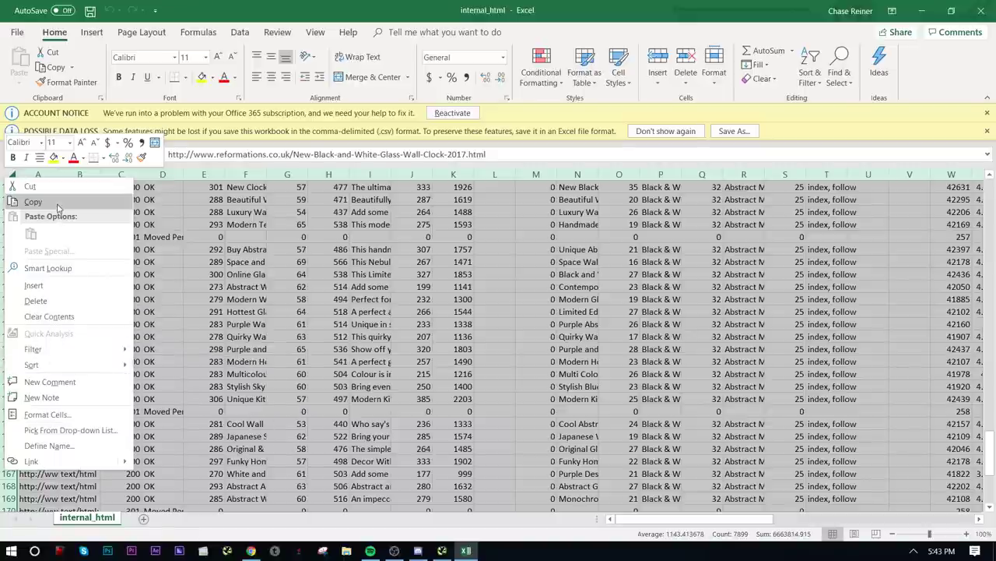
pyautogui.click(33, 201)
pyautogui.click(979, 10)
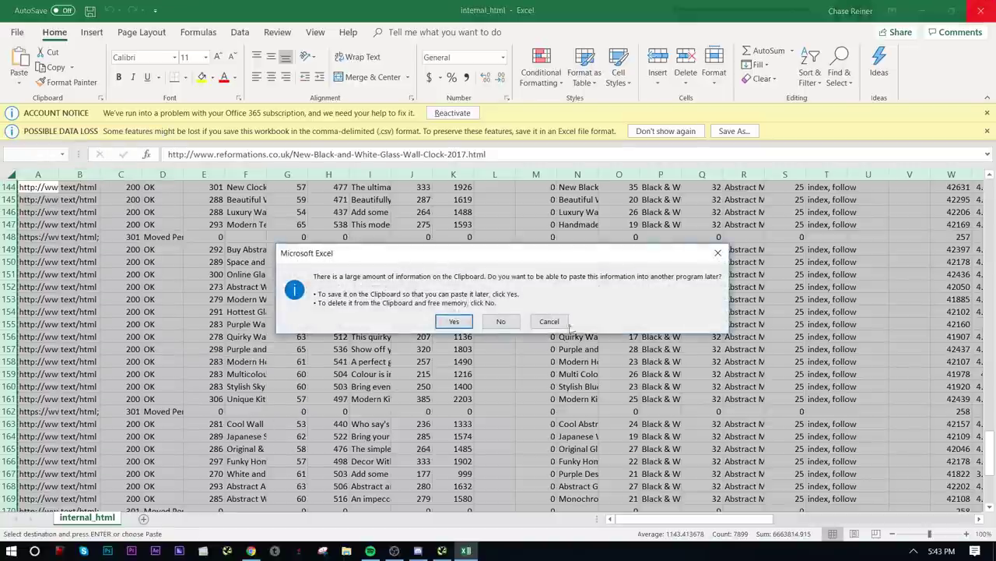
pyautogui.click(499, 322)
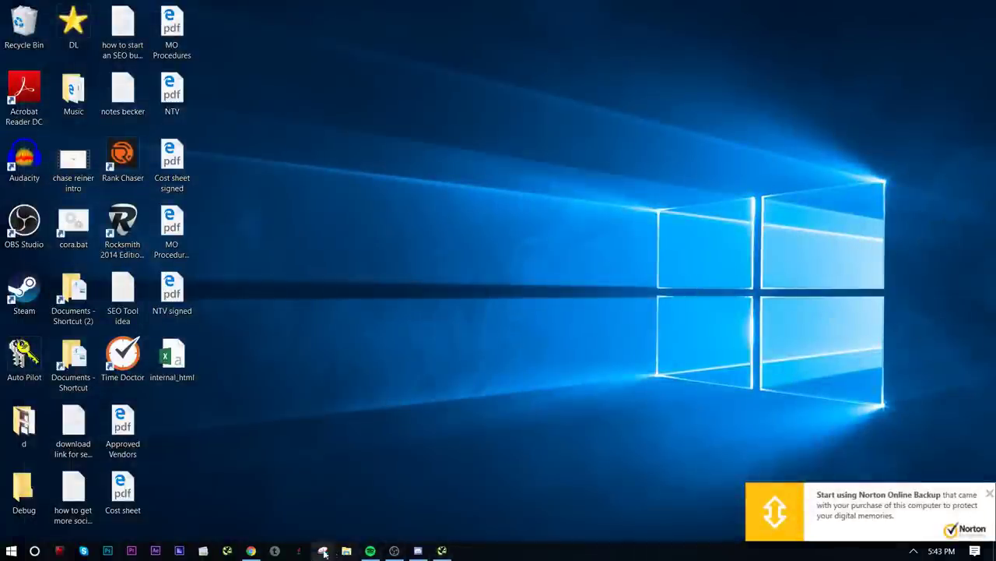
# - Return to the Phase 1 spreadsheet in the browser and select the entire Screaming Frog Crawl sheet as the paste target
pyautogui.click(251, 551)
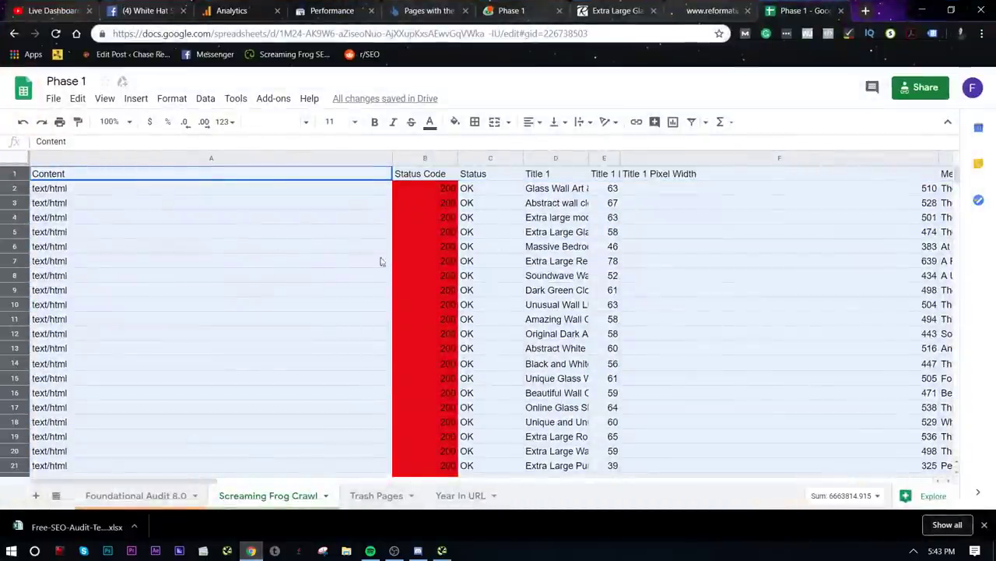
pyautogui.click(221, 265)
pyautogui.click(145, 233)
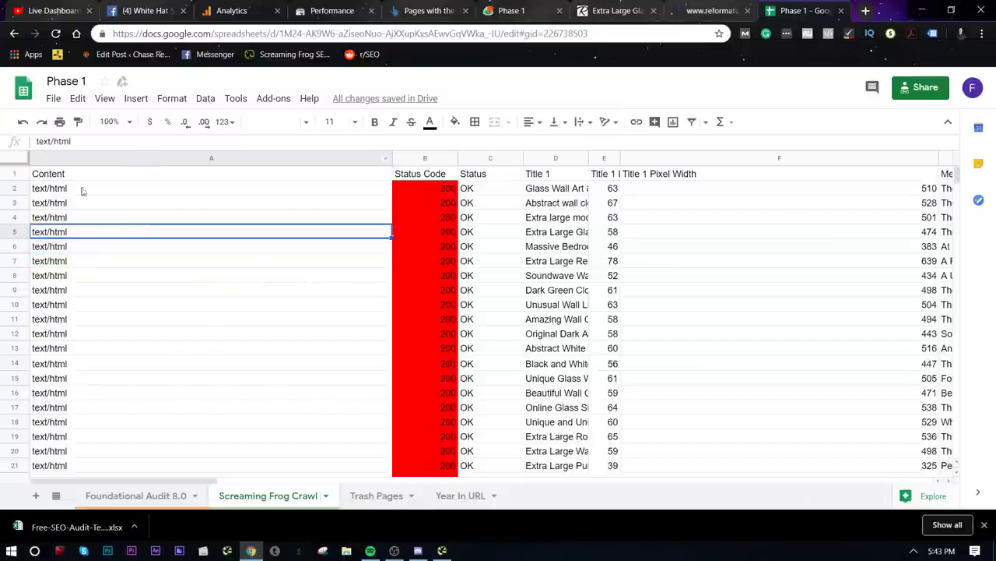
pyautogui.click(24, 156)
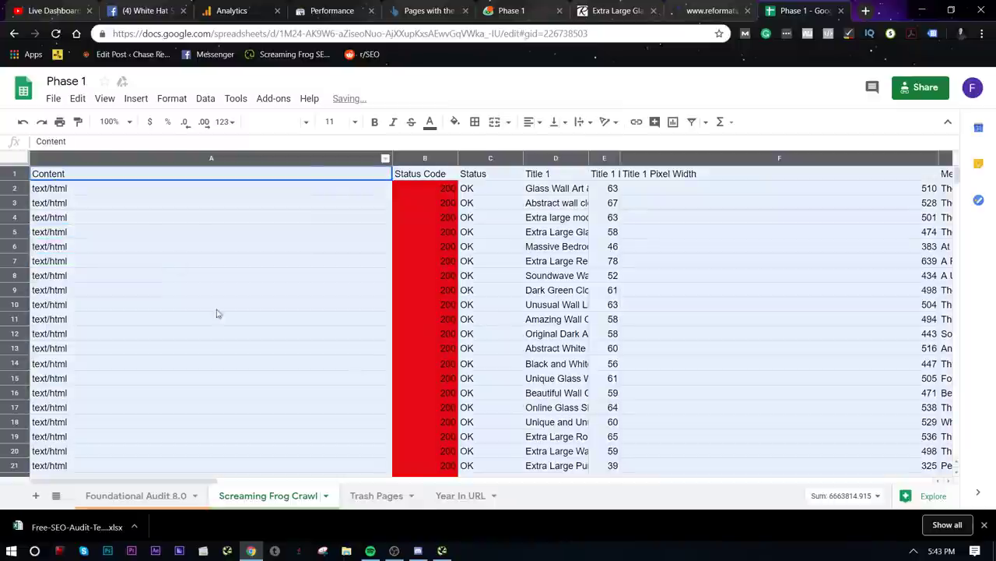
# - Reopen internal_html from the Desktop in Excel, dismiss the account notice, and copy the entire sheet
pyautogui.click(922, 11)
pyautogui.doubleClick(178, 360)
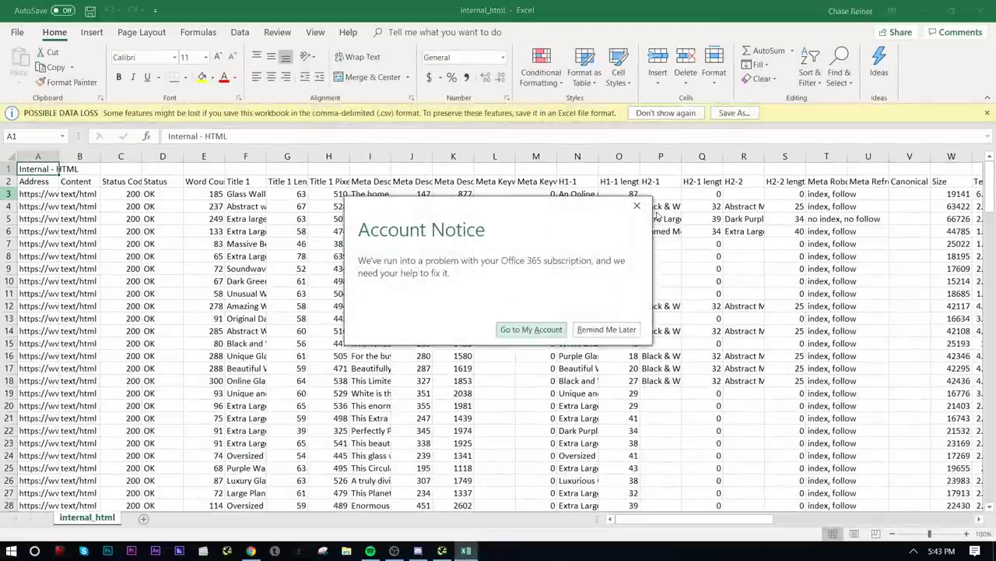
pyautogui.click(637, 206)
pyautogui.click(14, 177)
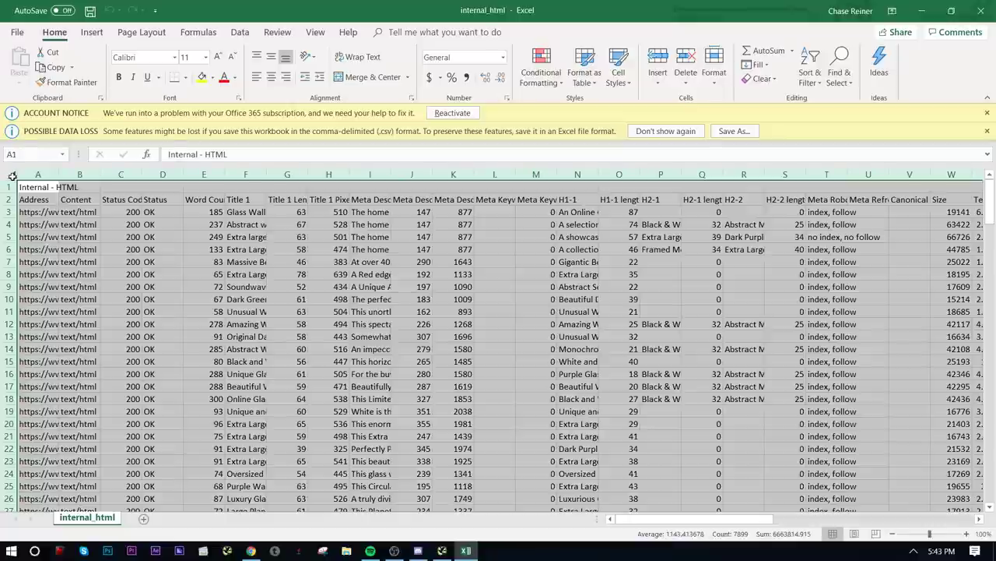
pyautogui.rightClick(14, 177)
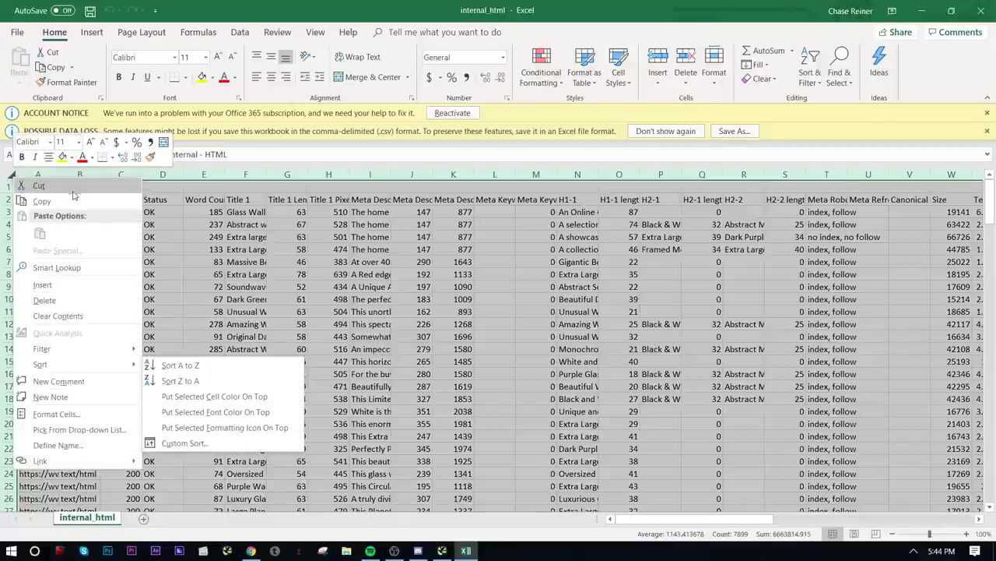
pyautogui.click(42, 201)
# - Replace the Screaming Frog Crawl sheet's contents in Phase 1 with the copied crawl data and delete the Internal - HTML row
pyautogui.hotkey('alt', 'Tab')
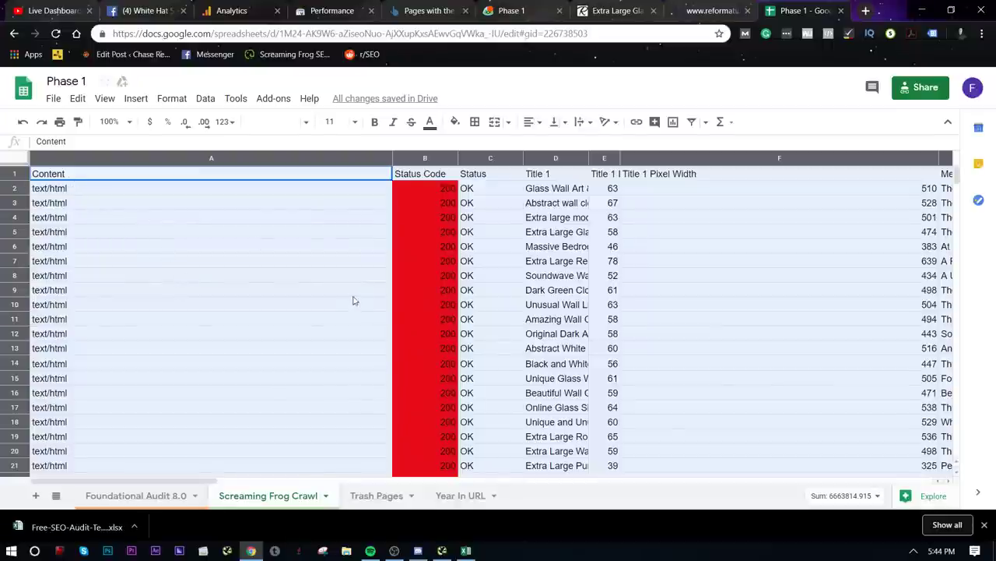
pyautogui.hotkey('ctrl', 'v')
pyautogui.click(287, 350)
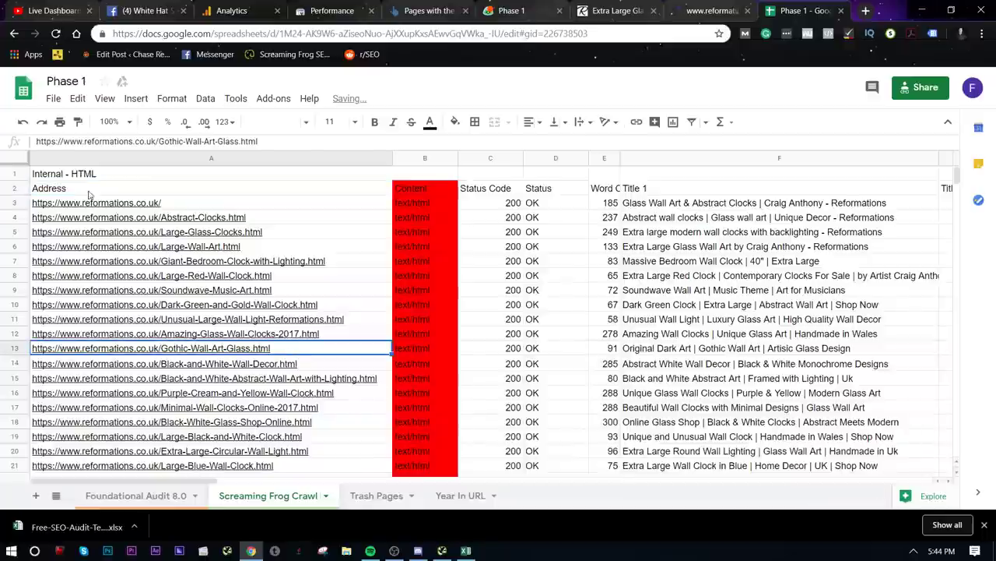
pyautogui.click(16, 176)
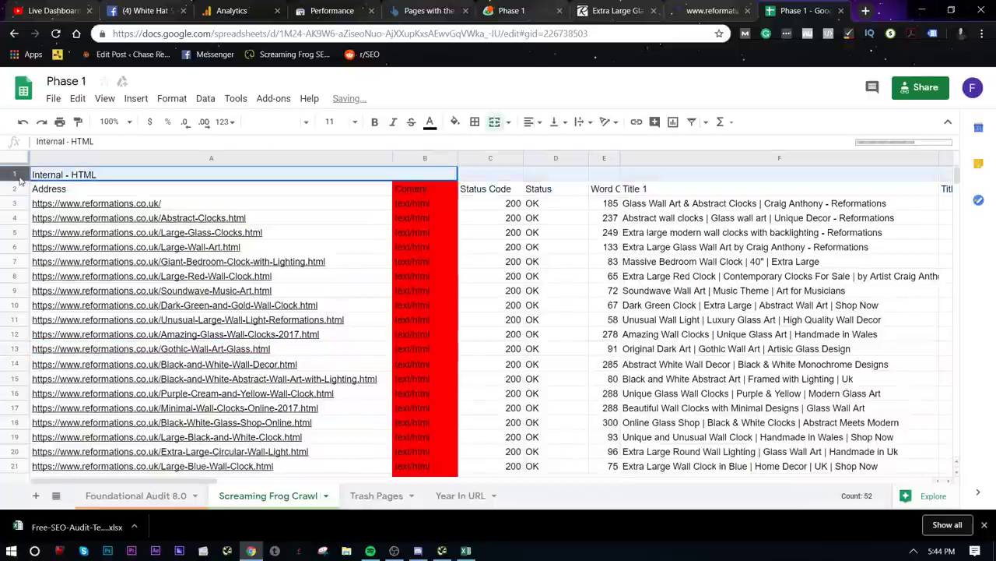
pyautogui.rightClick(19, 177)
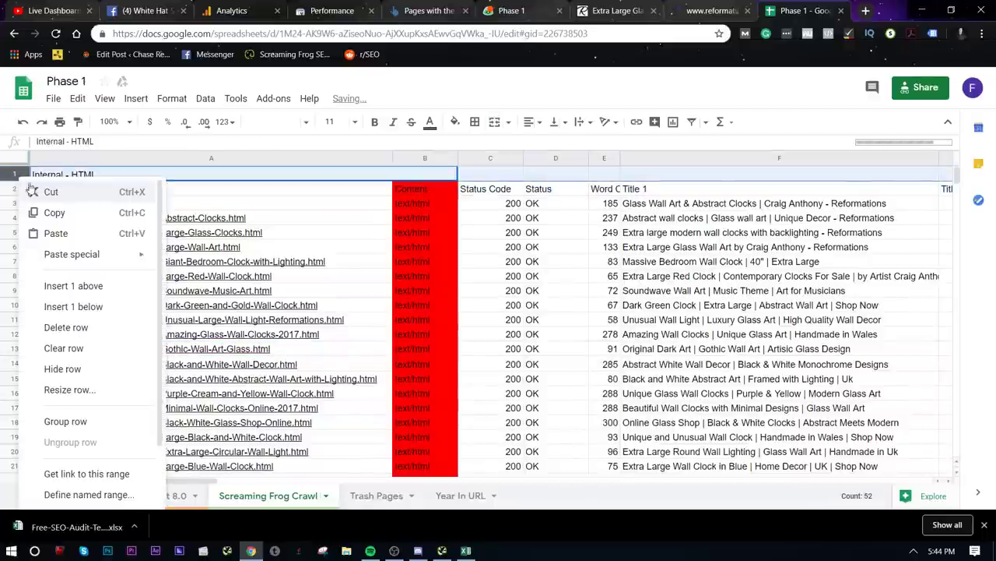
pyautogui.click(67, 333)
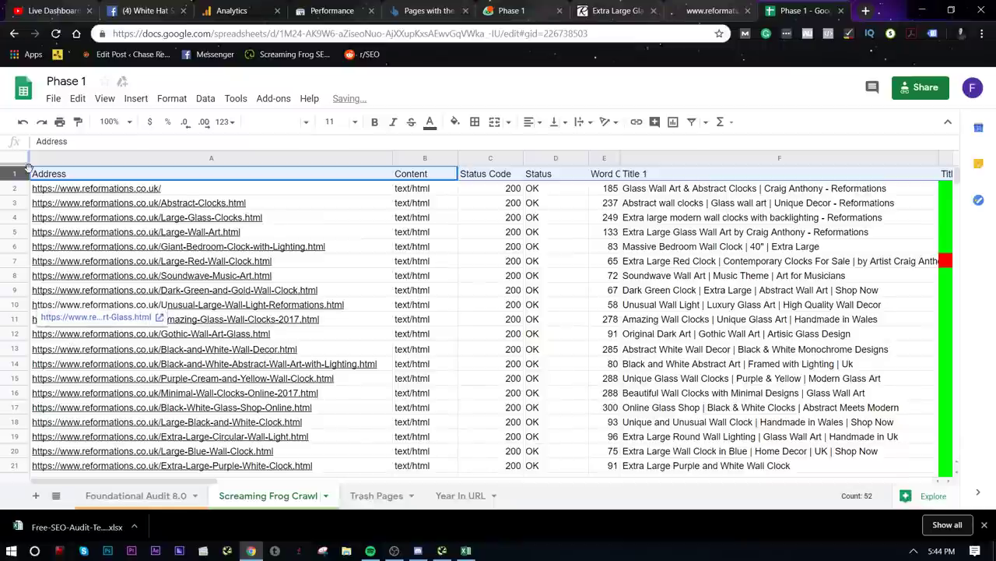
# - Freeze the first row of the Screaming Frog Crawl sheet and sort the sheet by Clicks in descending order
pyautogui.click(104, 98)
pyautogui.moveTo(129, 121)
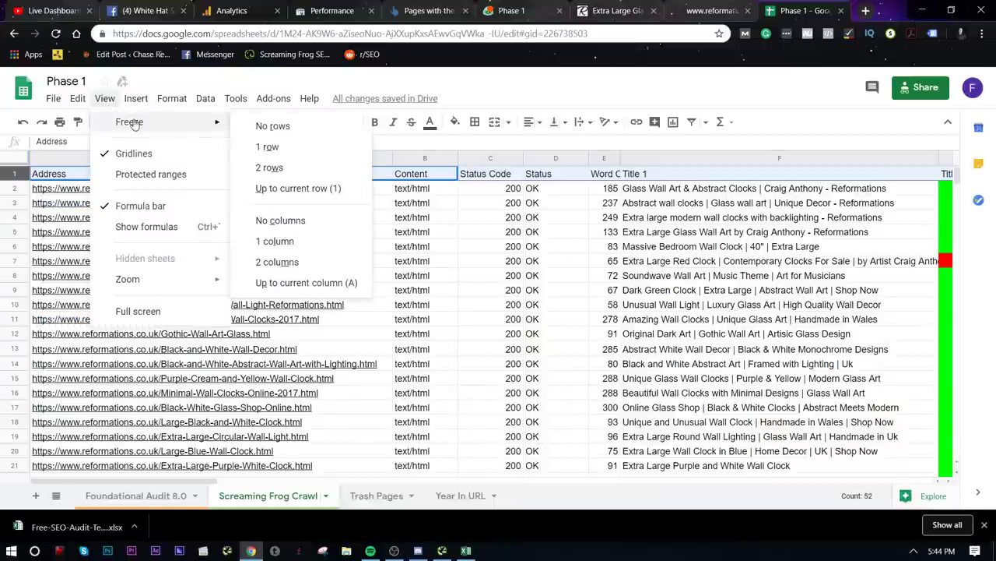
pyautogui.click(267, 146)
pyautogui.click(262, 219)
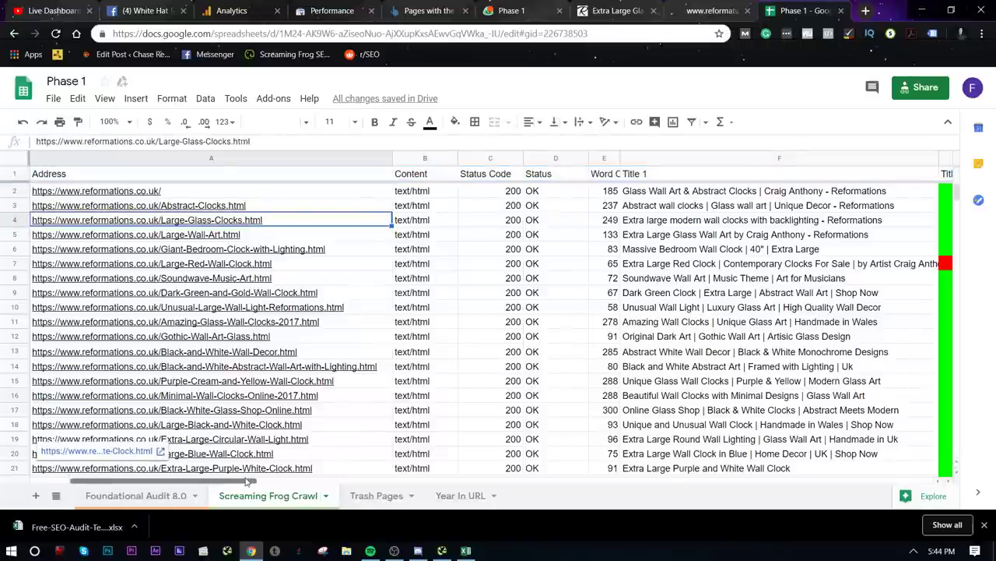
pyautogui.moveTo(246, 480); pyautogui.dragTo(884, 473)
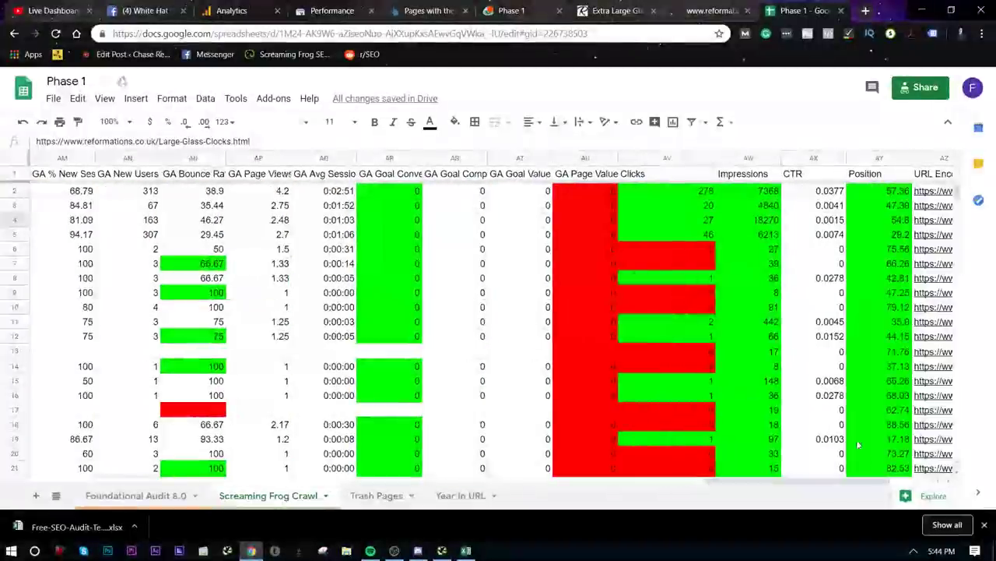
pyautogui.click(709, 158)
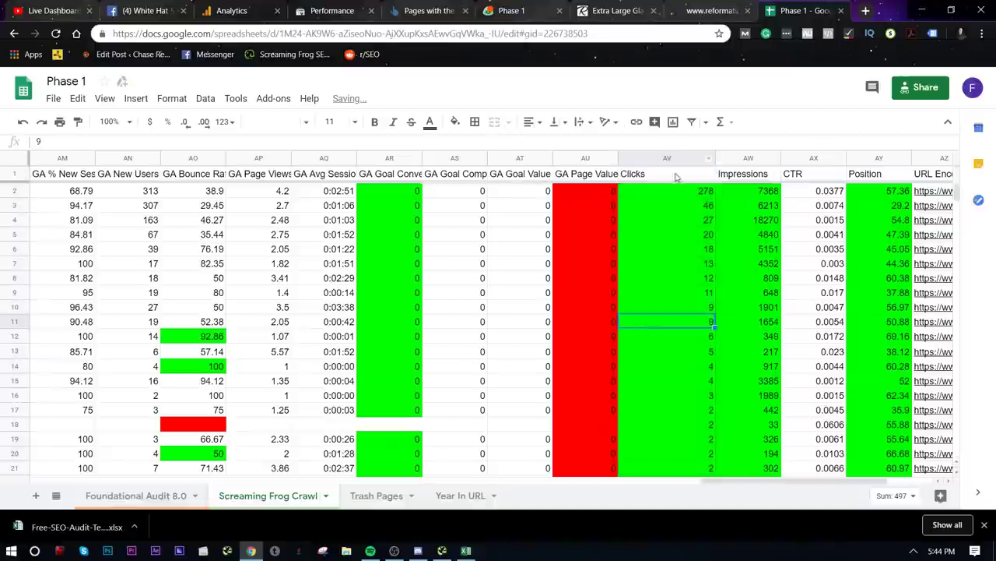
# - Move the Clicks, Impressions, CTR and Position columns directly after the Address column and widen the Address column slightly
pyautogui.keyDown('shift'); pyautogui.click(887, 159); pyautogui.keyUp('shift')
pyautogui.moveTo(661, 159)
pyautogui.mouseDown()
pyautogui.moveTo(234, 171)
pyautogui.moveTo(4, 190)
pyautogui.moveTo(3, 204)
pyautogui.moveTo(23, 204)
pyautogui.moveTo(3, 218)
pyautogui.moveTo(4, 191)
pyautogui.moveTo(4, 210)
pyautogui.mouseUp()
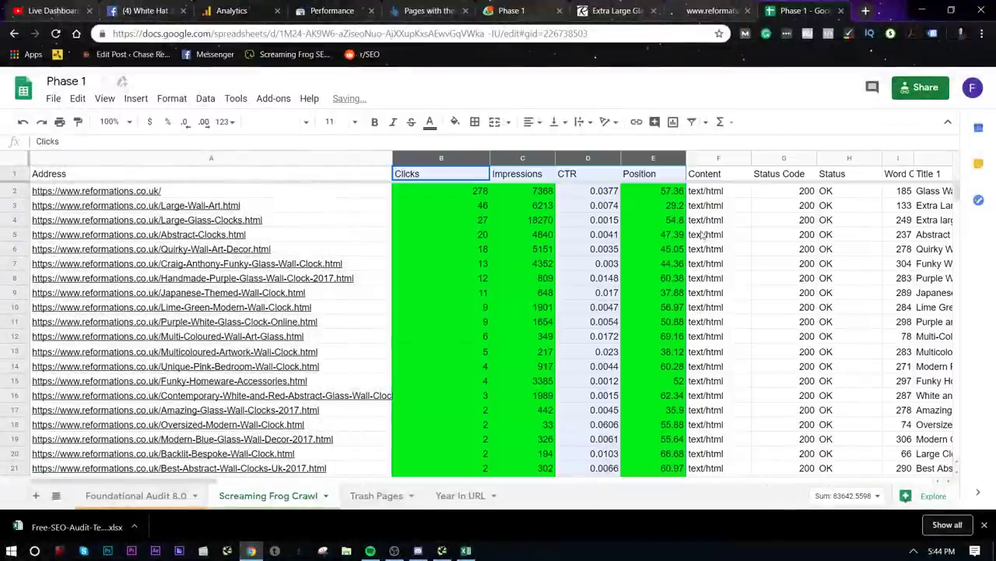
pyautogui.click(702, 234)
pyautogui.click(446, 291)
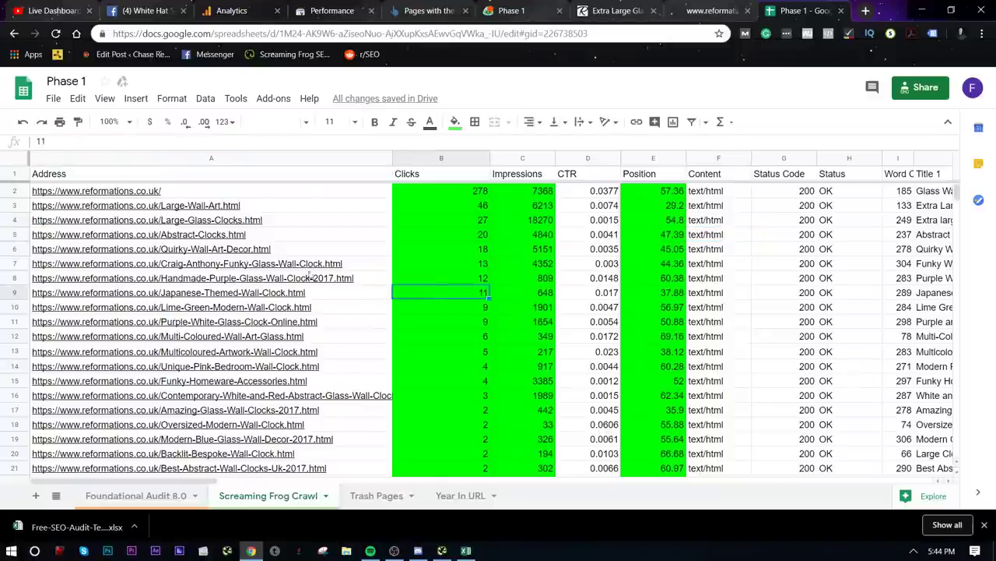
pyautogui.moveTo(404, 157); pyautogui.dragTo(418, 157)
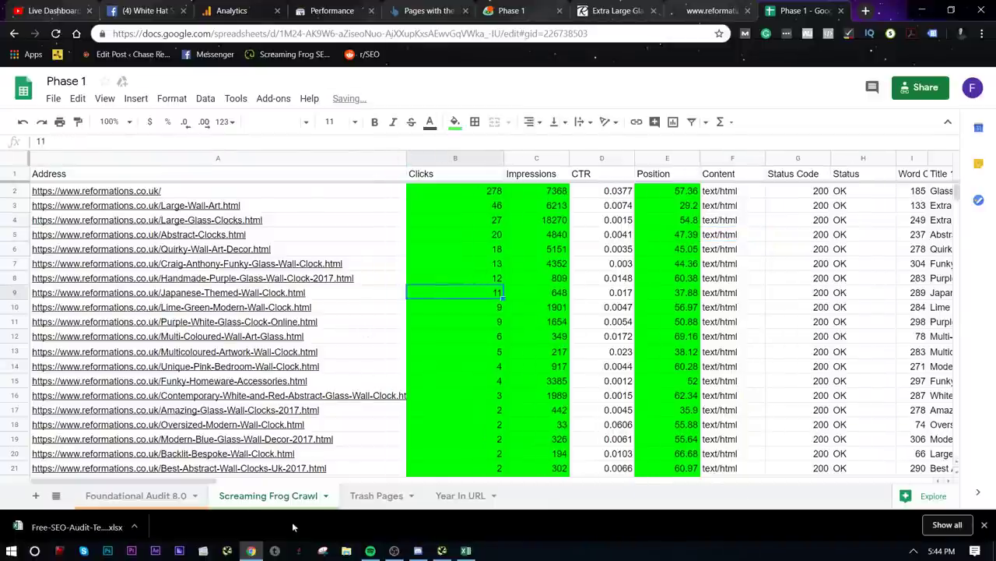
# - Try to move the Google Analytics columns from GA Sessions through GA Page Value to between Address and Clicks
pyautogui.moveTo(191, 483); pyautogui.dragTo(856, 434)
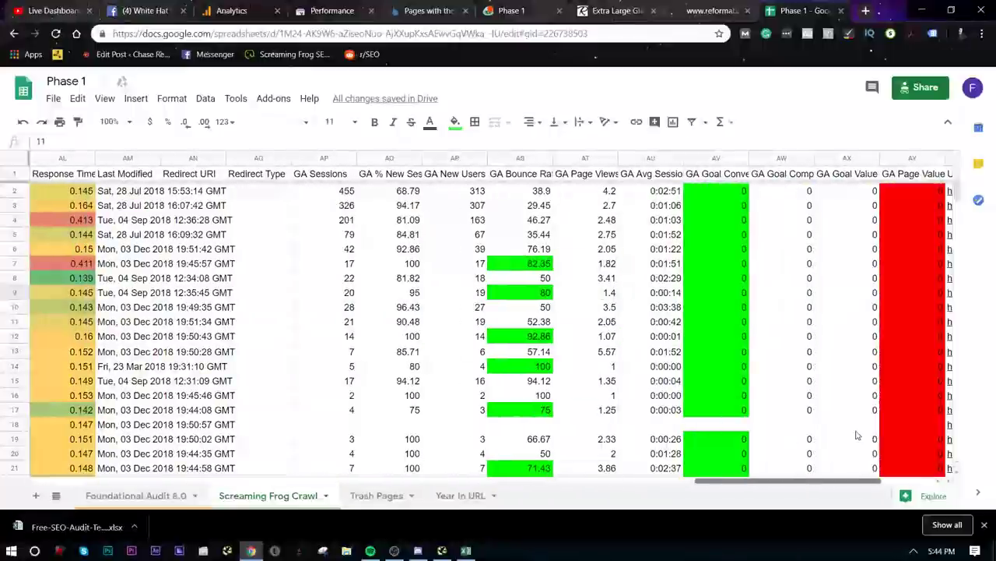
pyautogui.keyDown('shift'); pyautogui.click(715, 159); pyautogui.keyUp('shift')
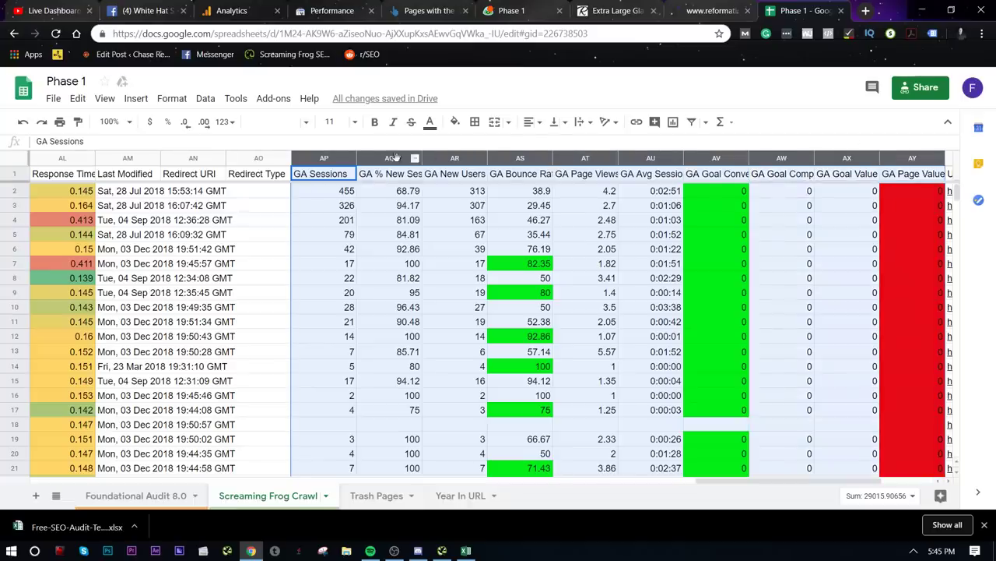
pyautogui.moveTo(339, 158); pyautogui.dragTo(410, 205)
pyautogui.click(639, 322)
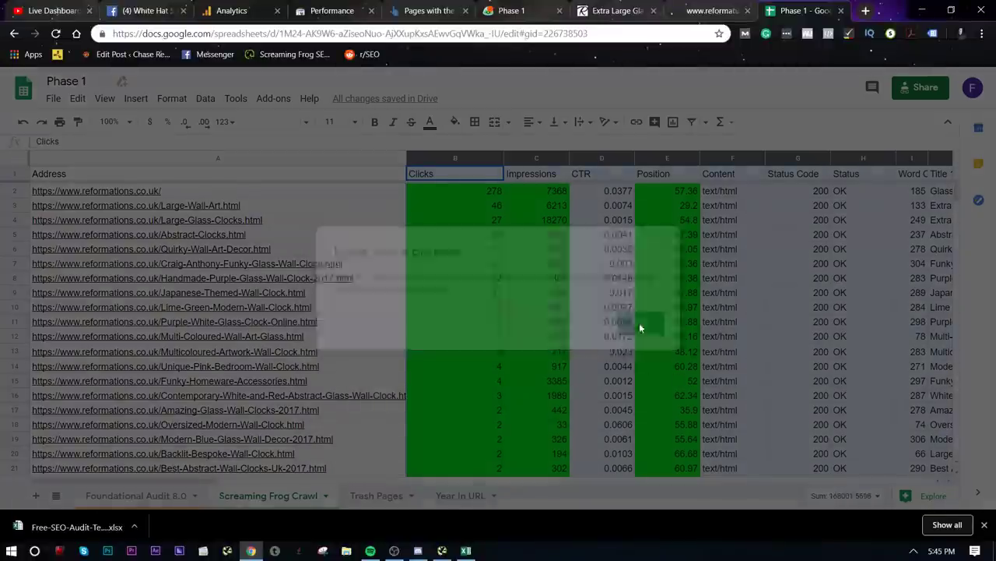
pyautogui.click(352, 337)
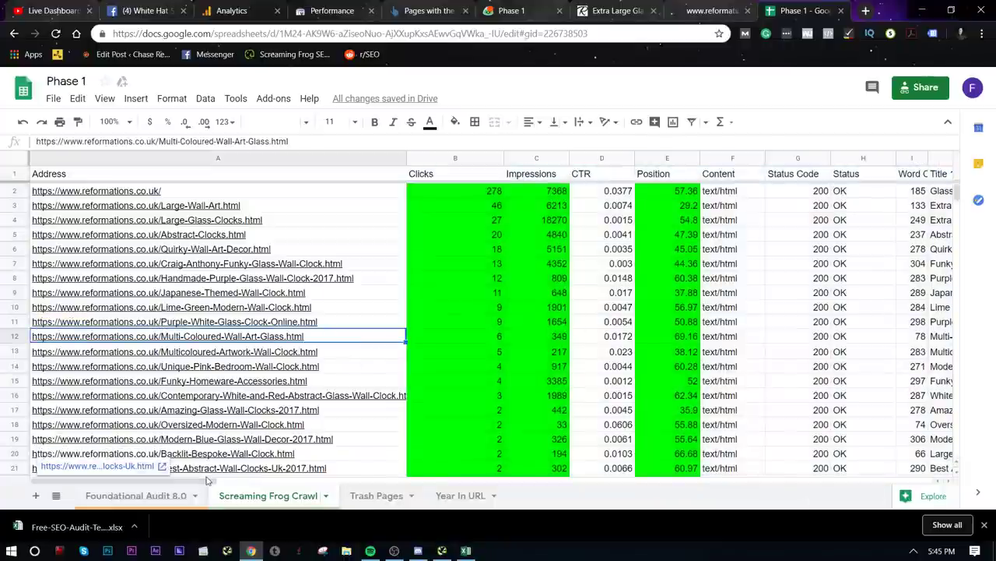
# - Try to move only the GA Sessions through GA Goal Conversion columns to between Address and Clicks
pyautogui.click(563, 453)
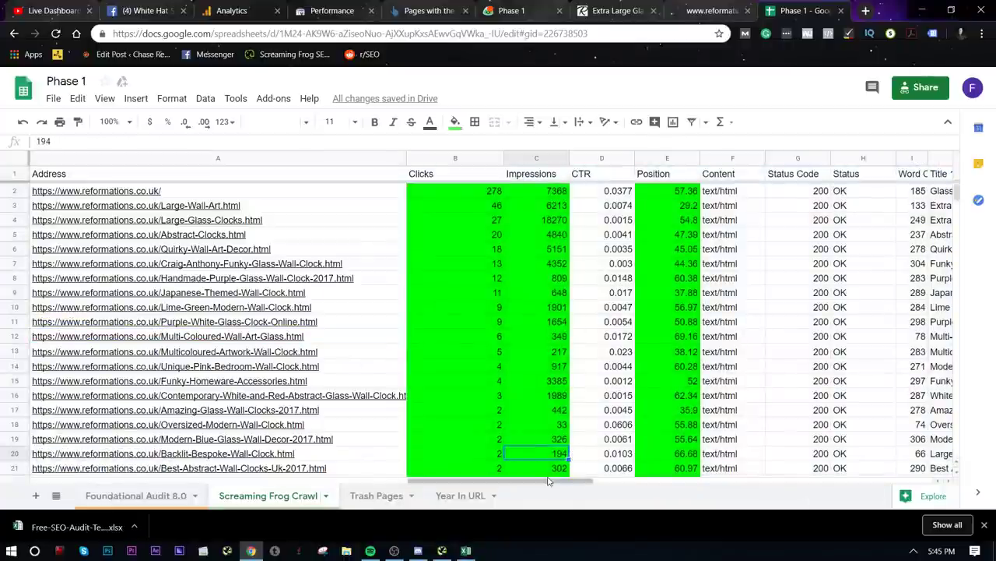
pyautogui.click(638, 356)
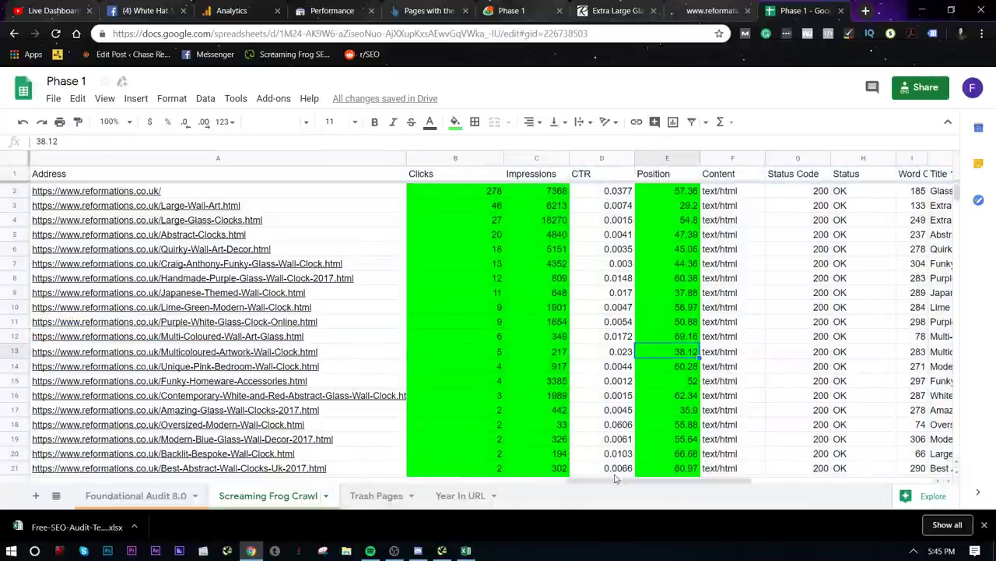
pyautogui.click(545, 292)
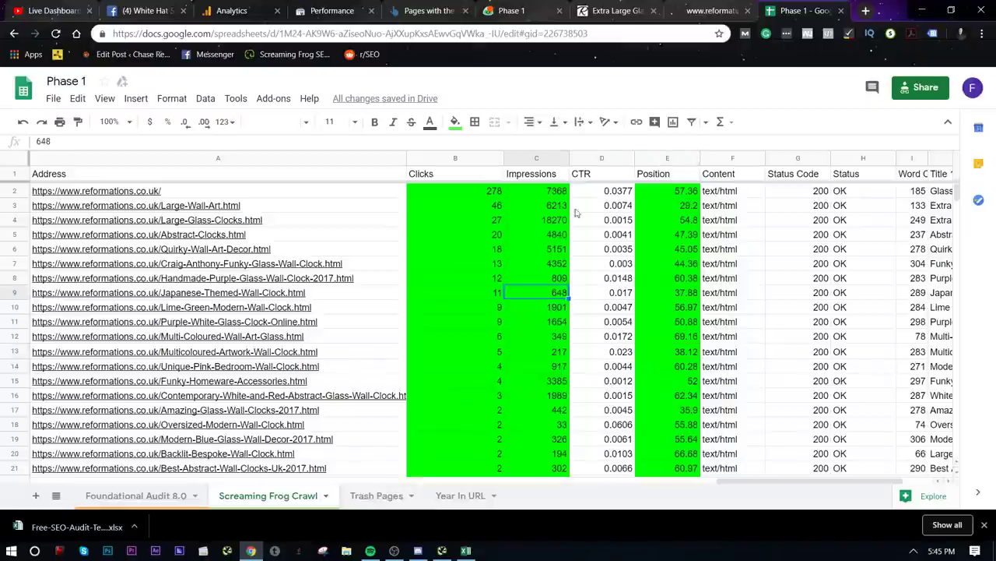
pyautogui.scroll(-4, 576, 234)
pyautogui.scroll(4, 592, 350)
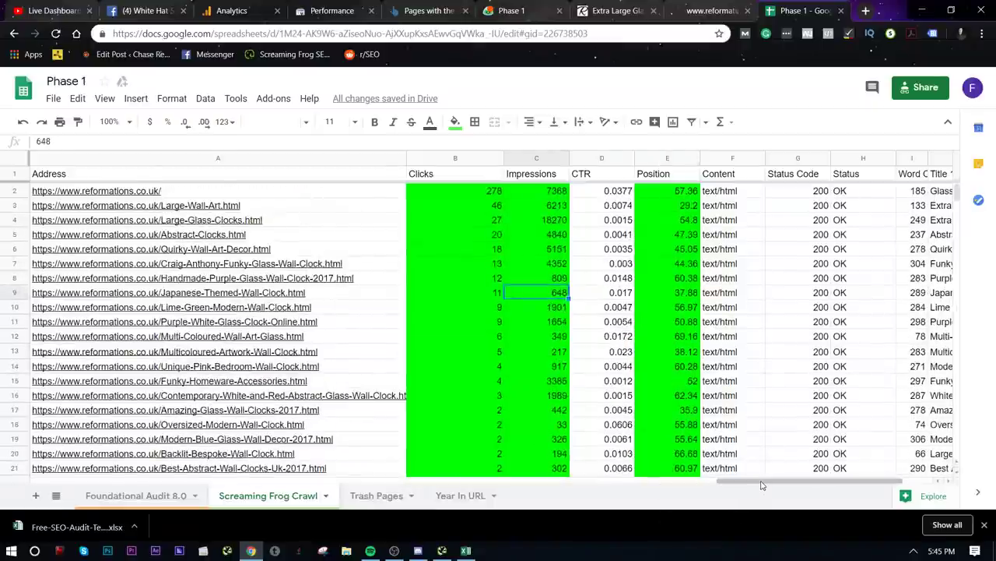
pyautogui.click(762, 484)
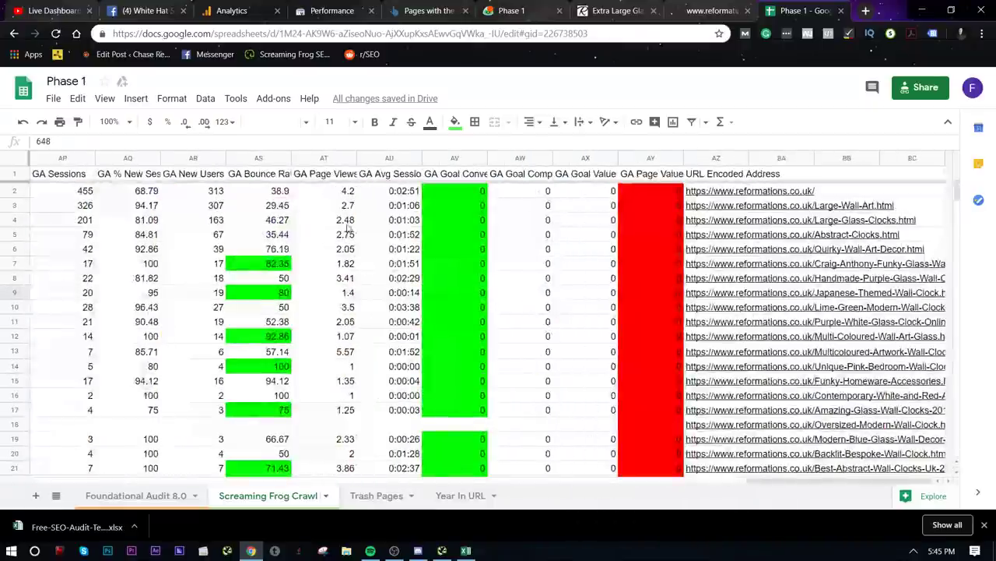
pyautogui.click(62, 158)
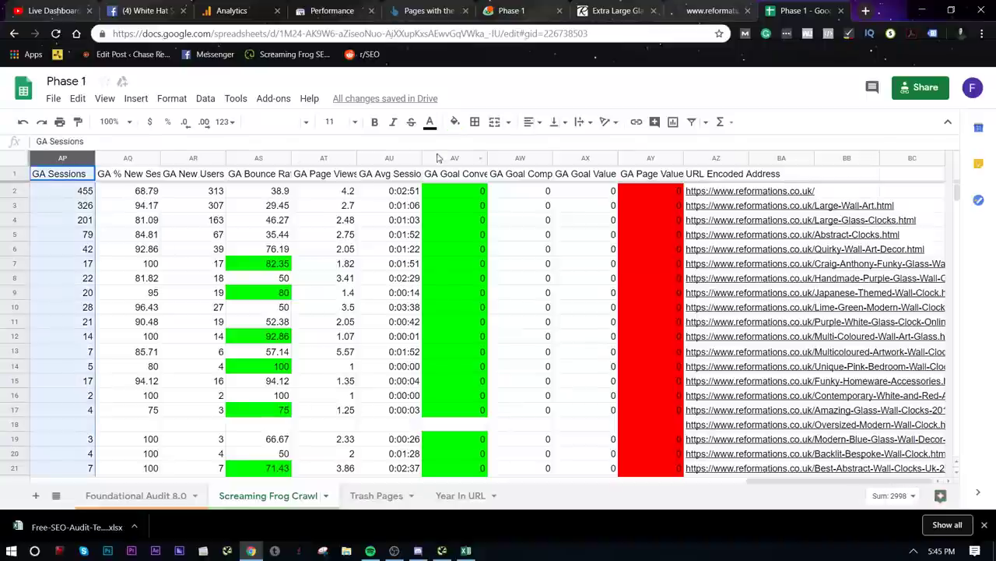
pyautogui.keyDown('shift'); pyautogui.click(438, 159); pyautogui.keyUp('shift')
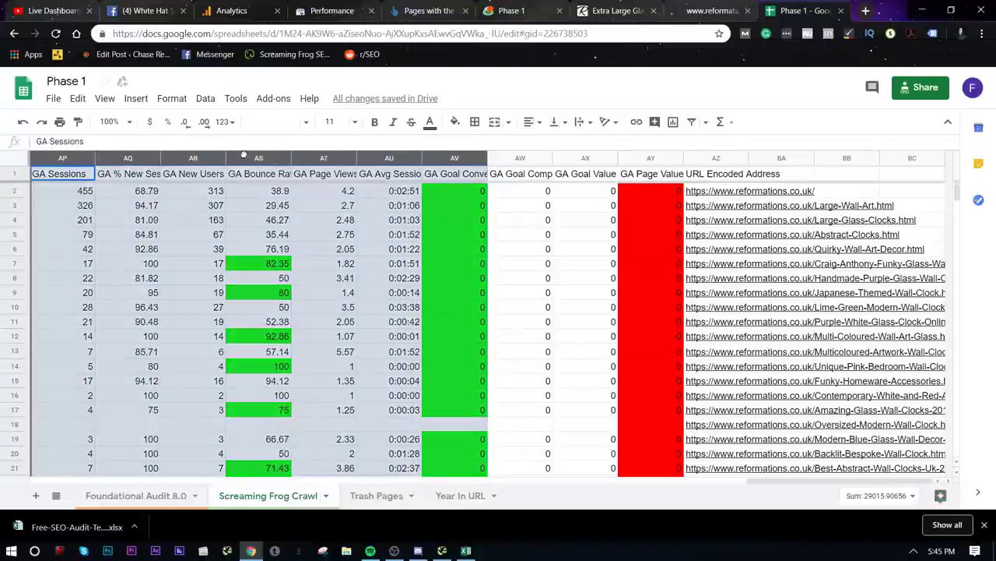
pyautogui.hscroll(-3, 707, 365)
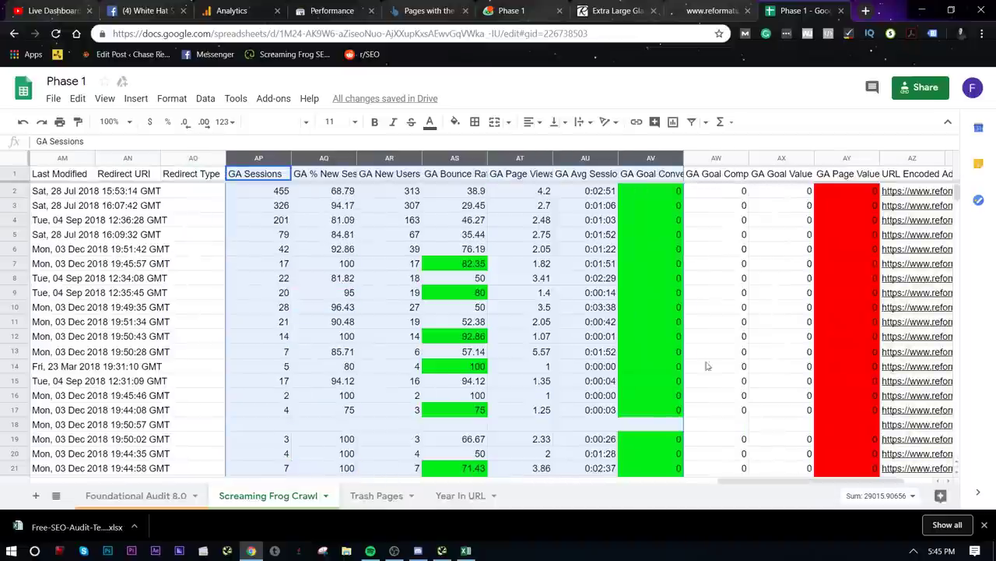
pyautogui.moveTo(253, 158); pyautogui.dragTo(80, 178)
pyautogui.hscroll(10, 498, 327)
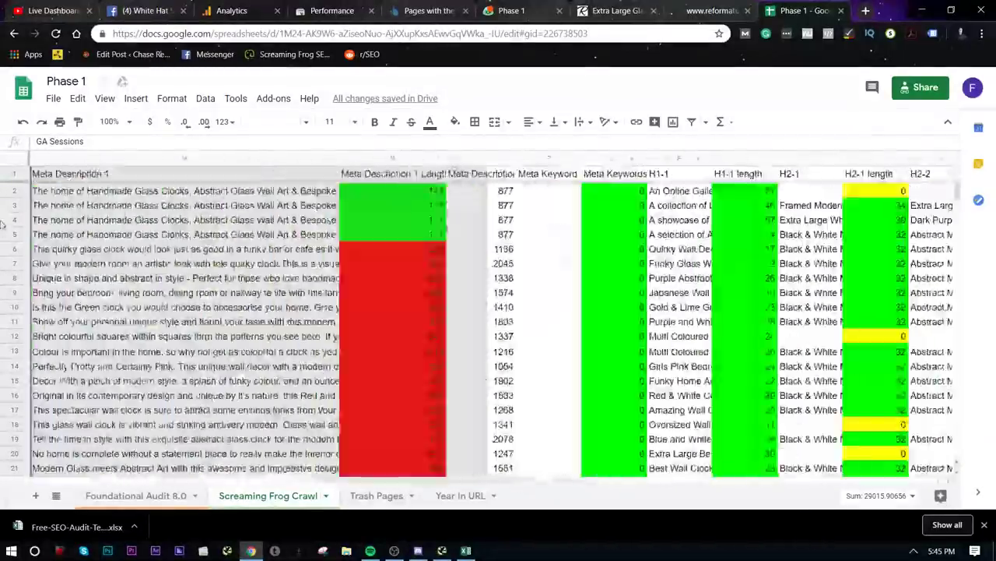
pyautogui.moveTo(3, 225); pyautogui.dragTo(275, 148)
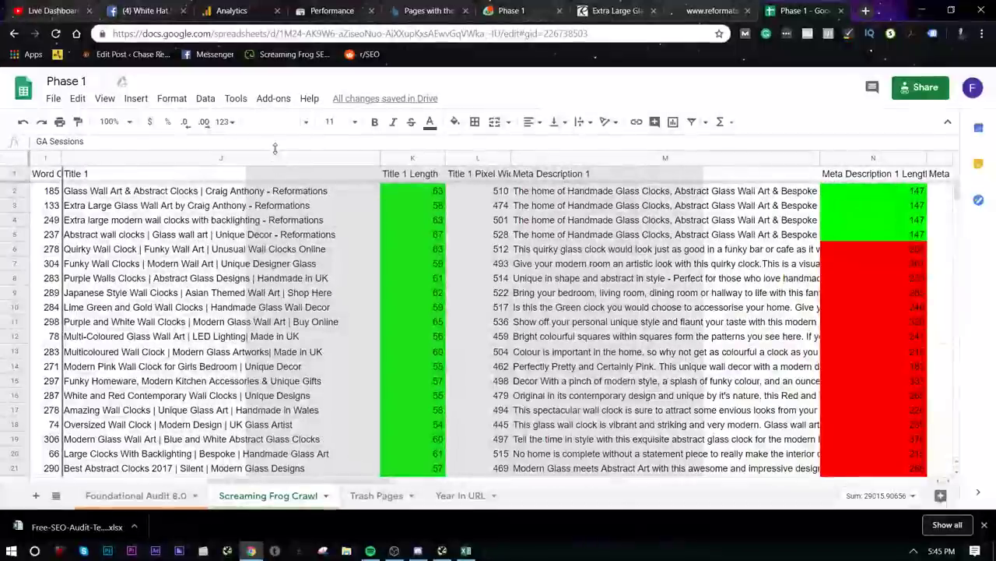
pyautogui.hotkey('ctrl', '-')
pyautogui.hotkey('ctrl', '-')
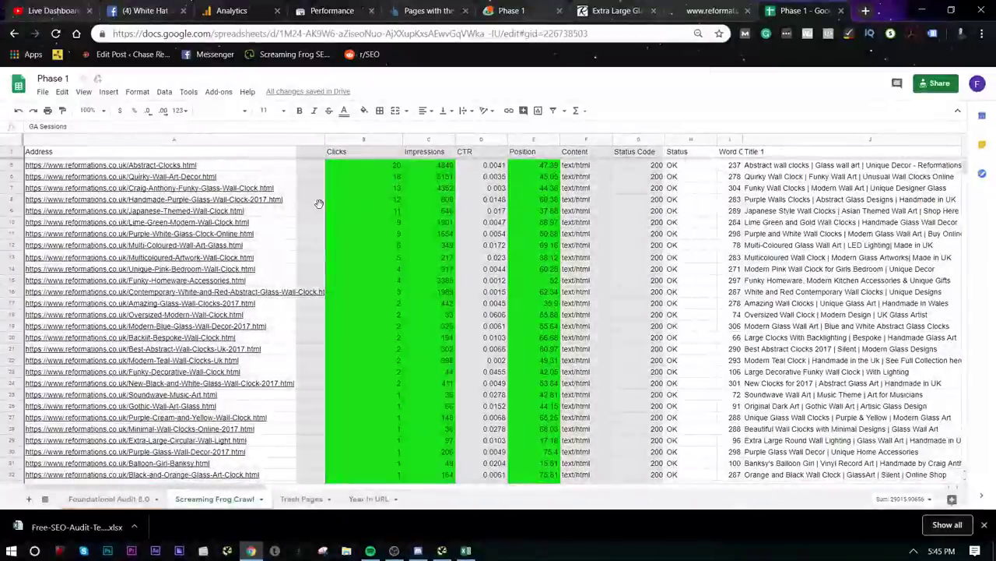
pyautogui.moveTo(330, 202); pyautogui.dragTo(332, 207)
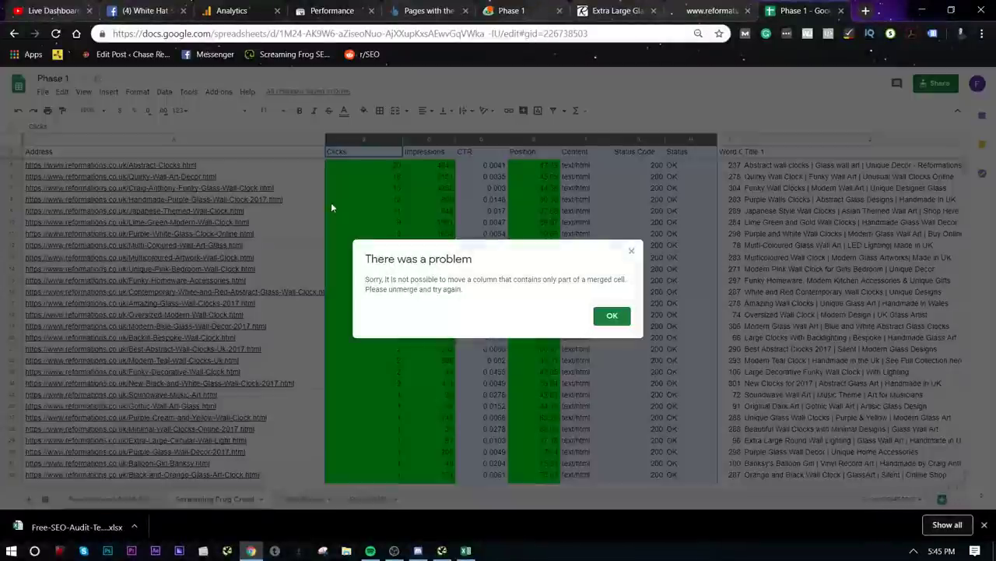
pyautogui.click(612, 316)
# - Select the entire GA Bounce Rate column
pyautogui.click(546, 292)
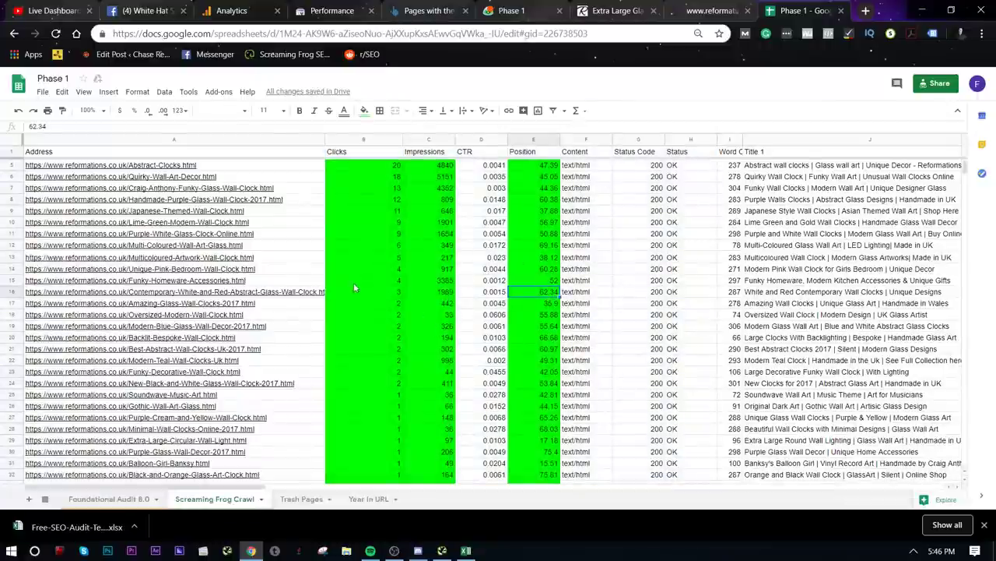
pyautogui.moveTo(200, 486); pyautogui.dragTo(827, 472)
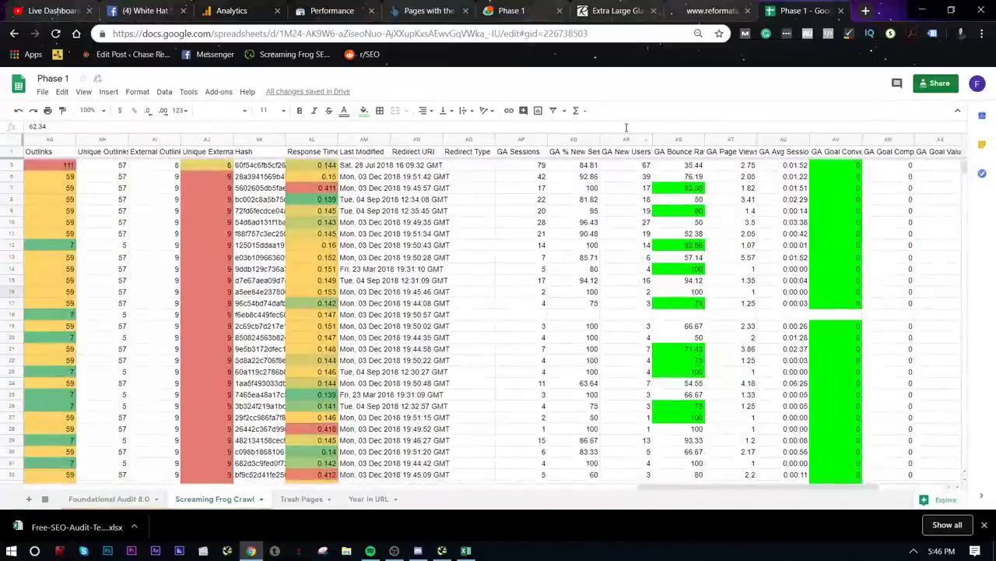
pyautogui.click(695, 141)
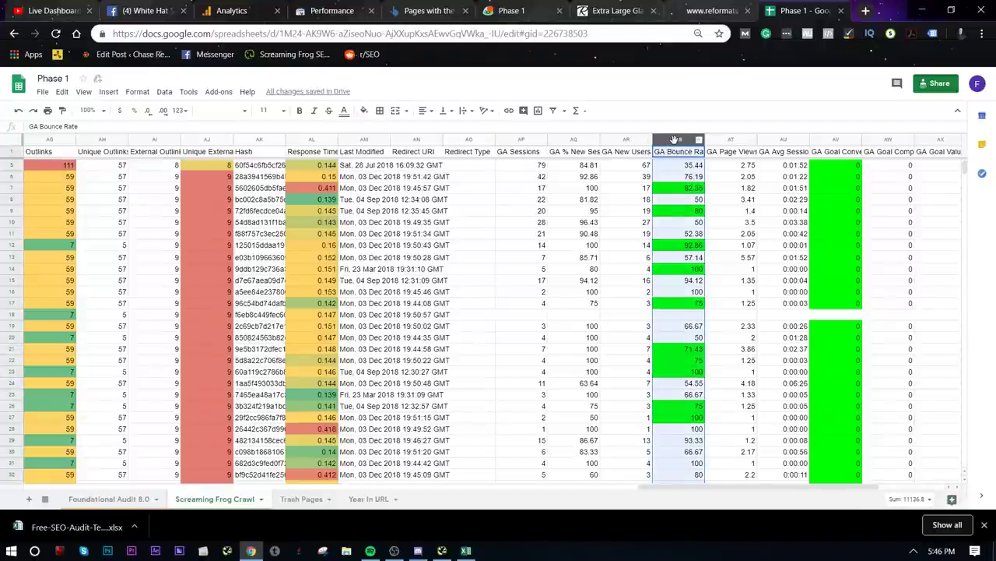
# - Try to move the GA Bounce Rate column next to the Position column in the Screaming Frog Crawl sheet
pyautogui.moveTo(673, 139); pyautogui.dragTo(584, 210)
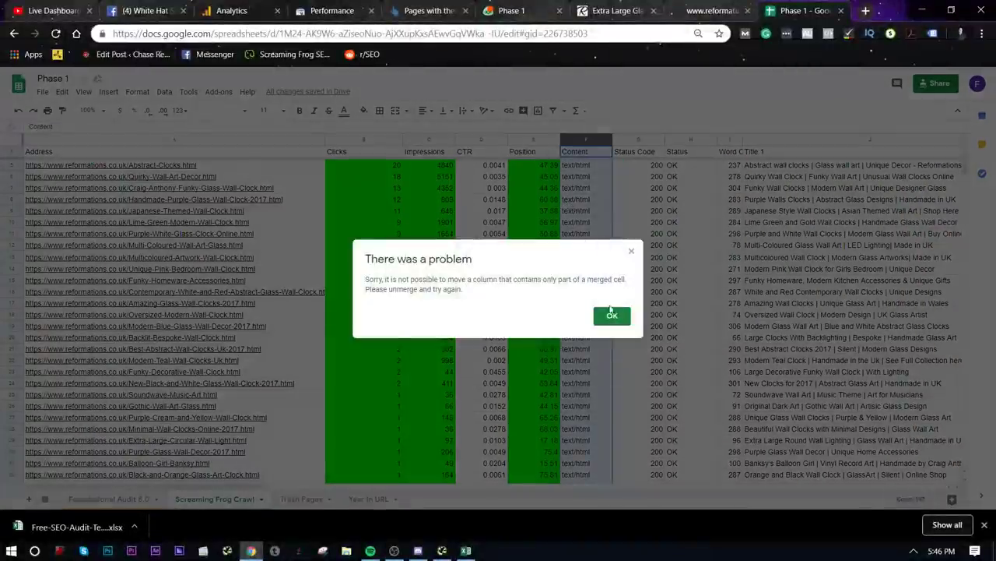
pyautogui.click(608, 314)
pyautogui.click(482, 244)
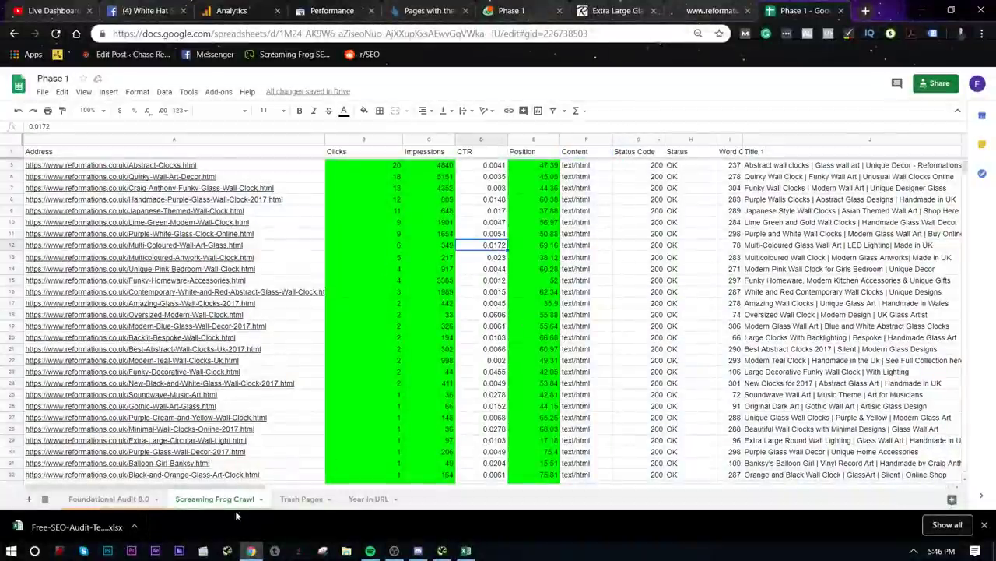
# - Copy the GA Bounce Rate column and paste it over the Content column beside Position
pyautogui.moveTo(241, 492); pyautogui.dragTo(839, 431)
pyautogui.click(783, 140)
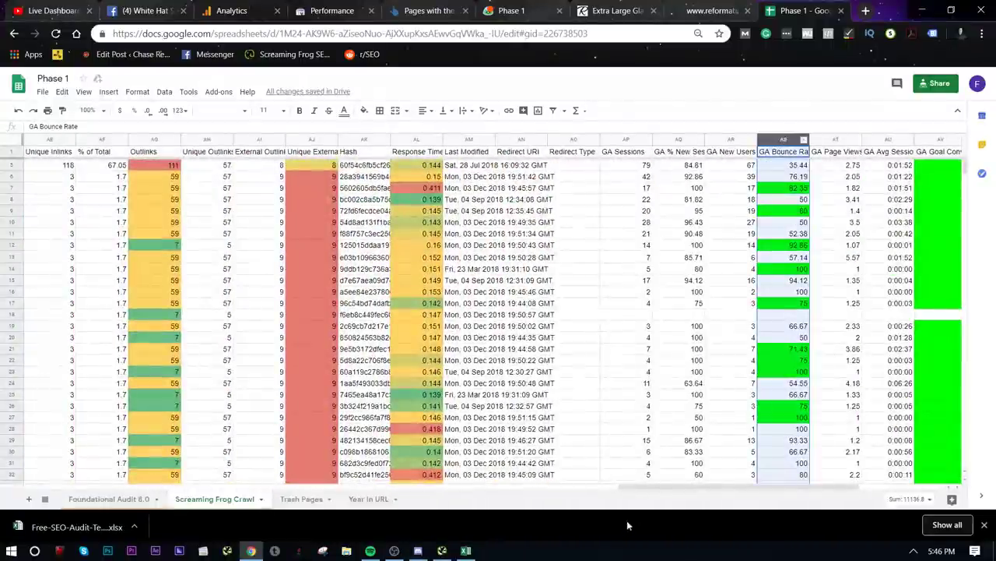
pyautogui.hotkey('ctrl', 'c')
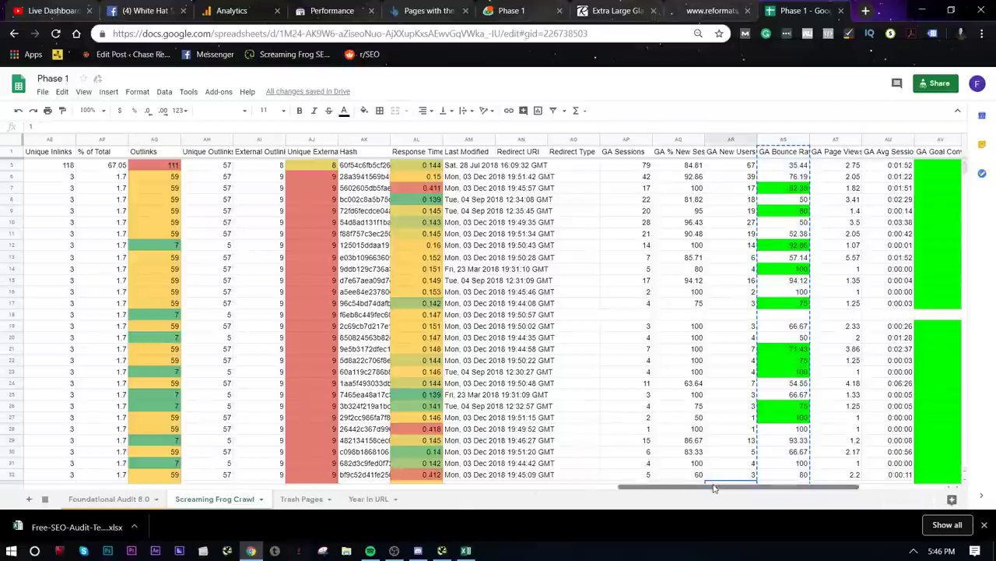
pyautogui.click(498, 452)
pyautogui.hscroll(-15, 511, 494)
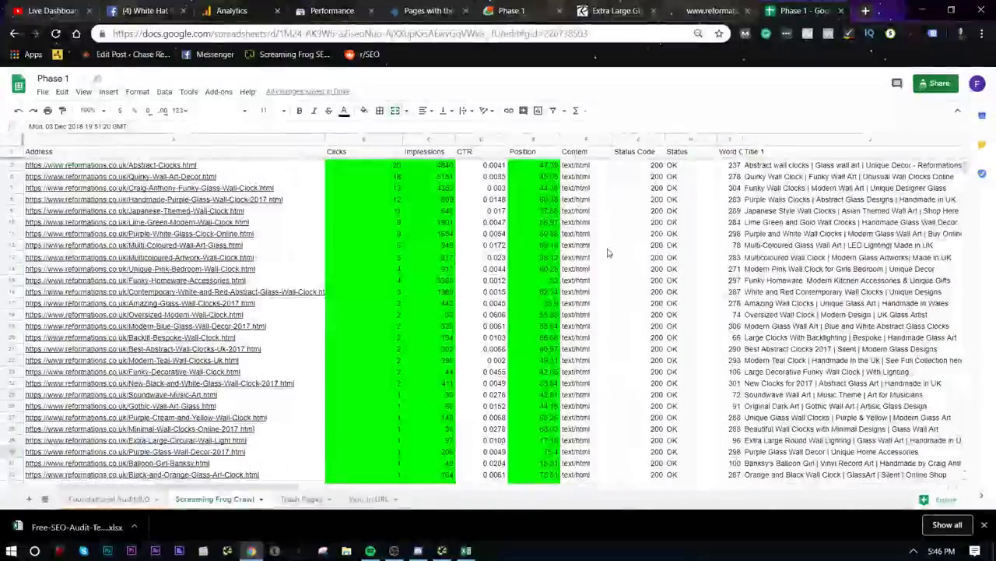
pyautogui.click(586, 138)
pyautogui.hotkey('ctrl', 'v')
pyautogui.click(658, 314)
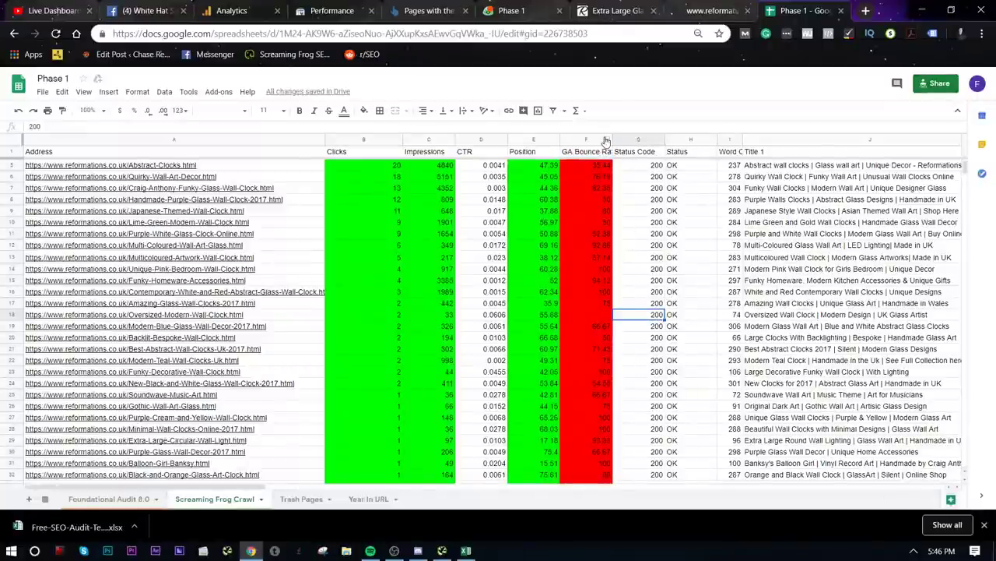
# - Delete the three red conditional format rules from the pasted GA Bounce Rate column
pyautogui.click(607, 140)
pyautogui.scroll(-3, 689, 455)
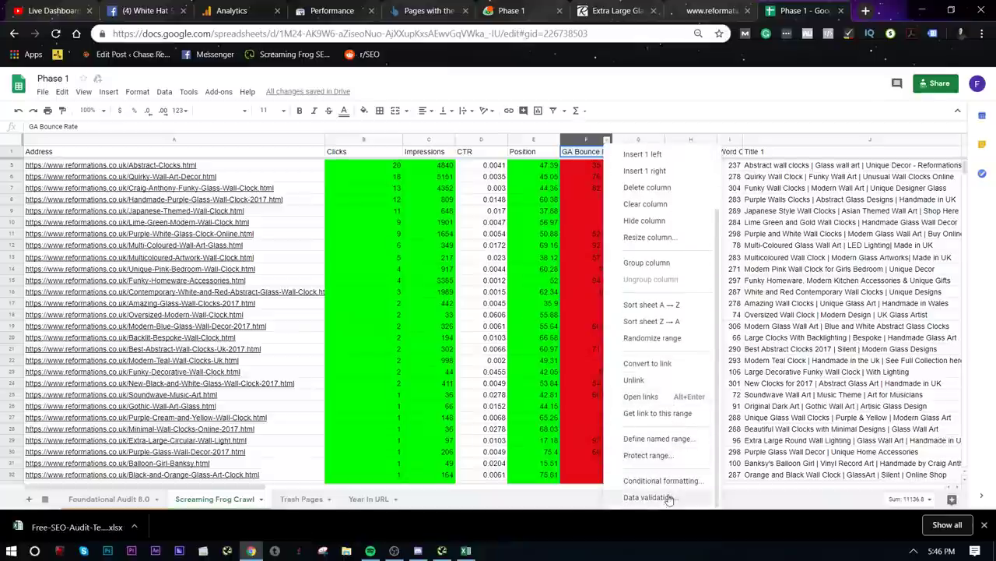
pyautogui.click(662, 481)
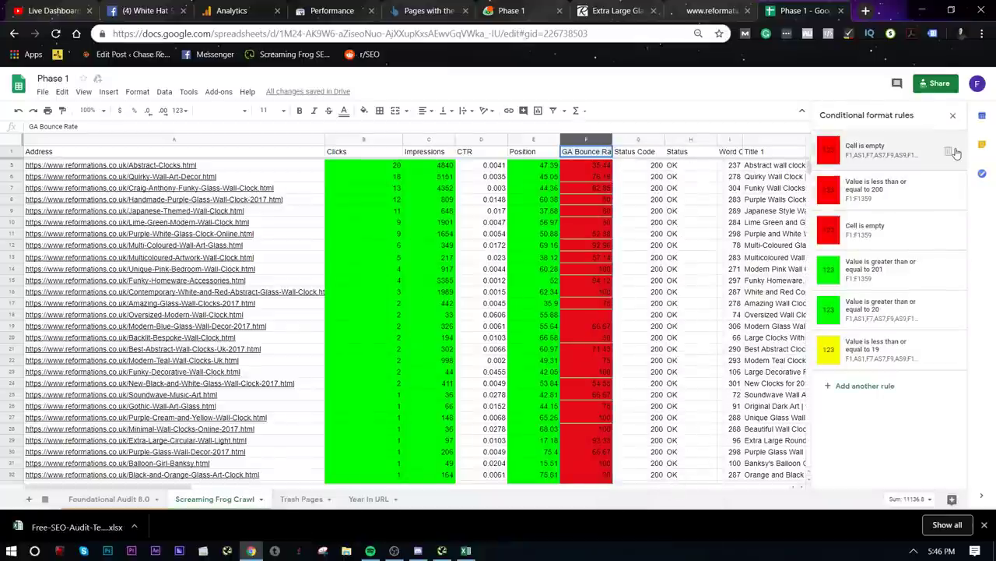
pyautogui.click(951, 152)
pyautogui.click(951, 152)
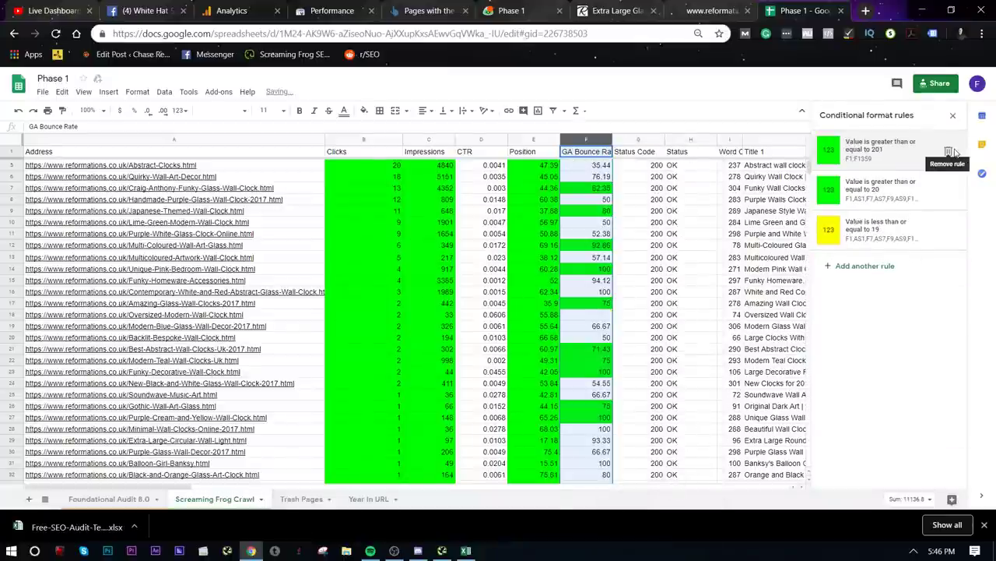
pyautogui.click(953, 138)
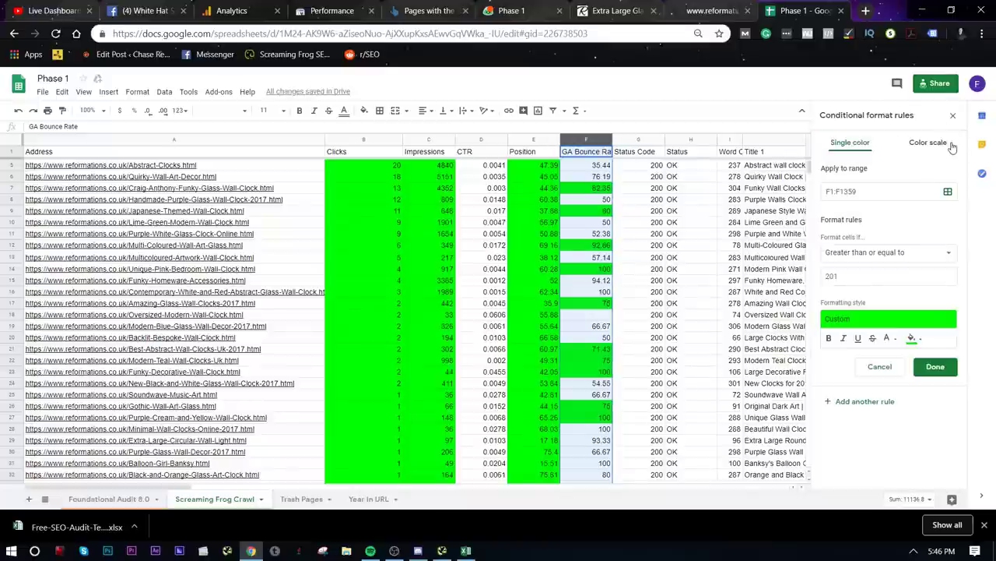
pyautogui.click(953, 116)
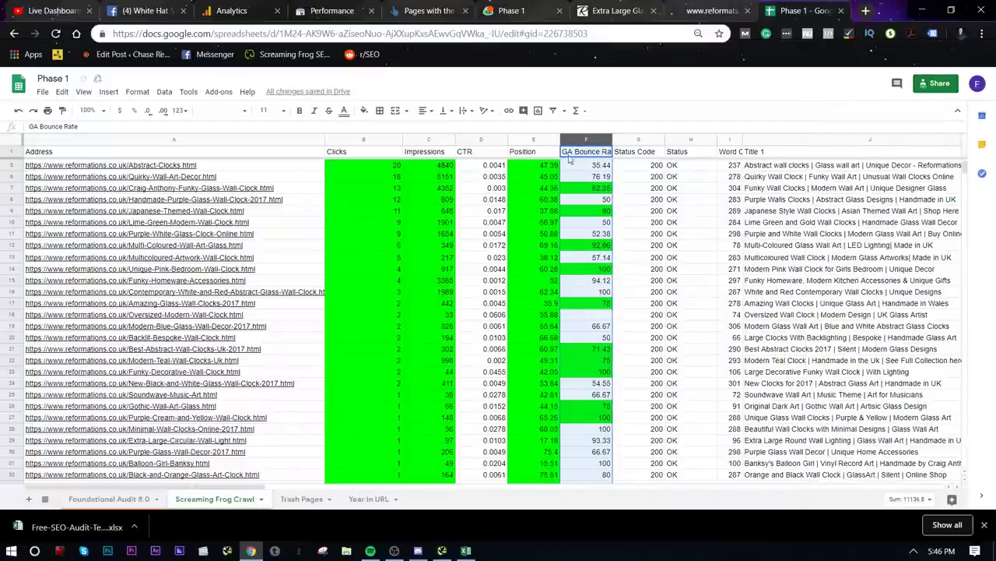
# - Delete the remaining green and yellow conditional format rules from the pasted GA Bounce Rate column
pyautogui.click(607, 140)
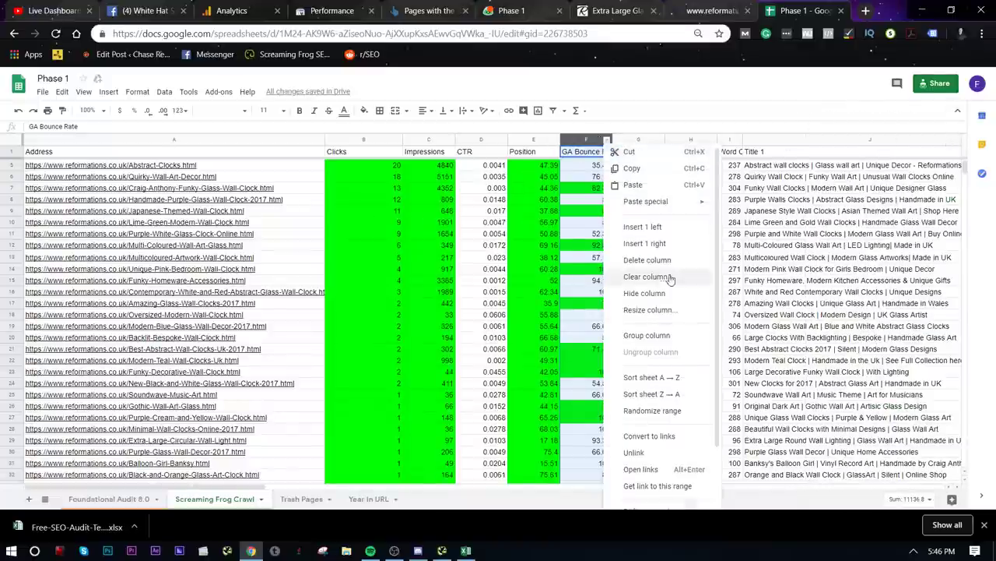
pyautogui.scroll(-2, 667, 461)
pyautogui.click(662, 480)
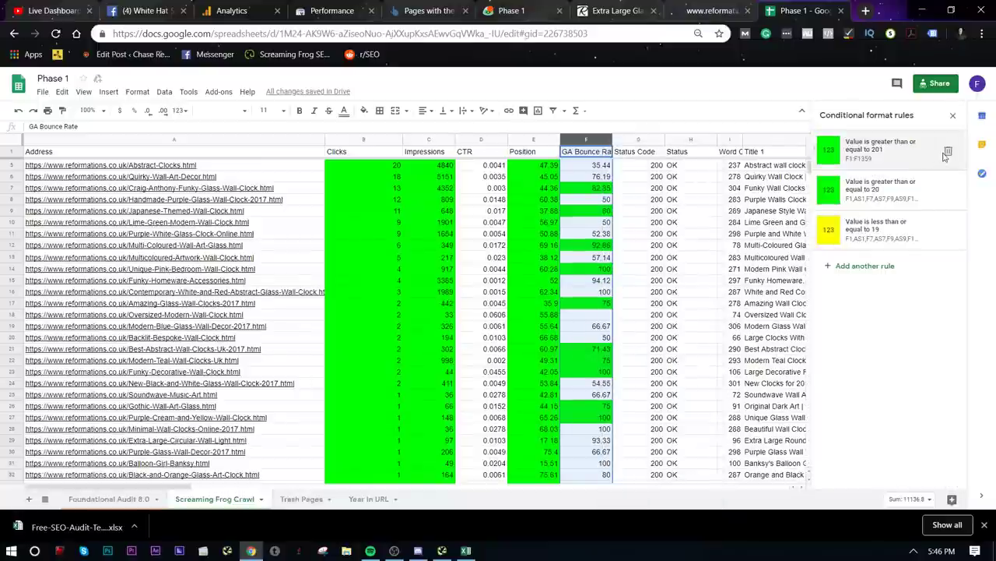
pyautogui.click(948, 152)
pyautogui.click(947, 152)
pyautogui.click(947, 152)
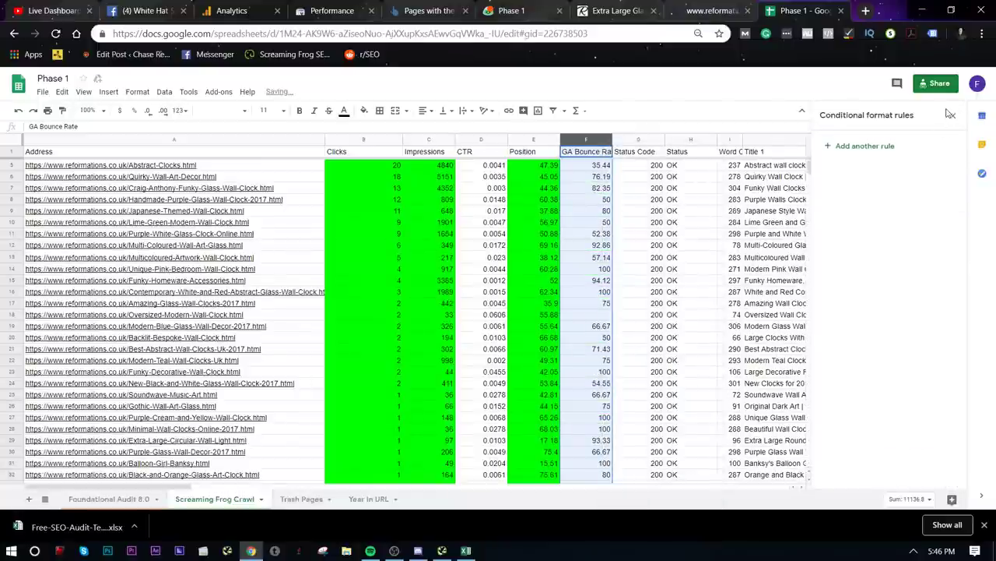
pyautogui.click(951, 114)
pyautogui.click(401, 212)
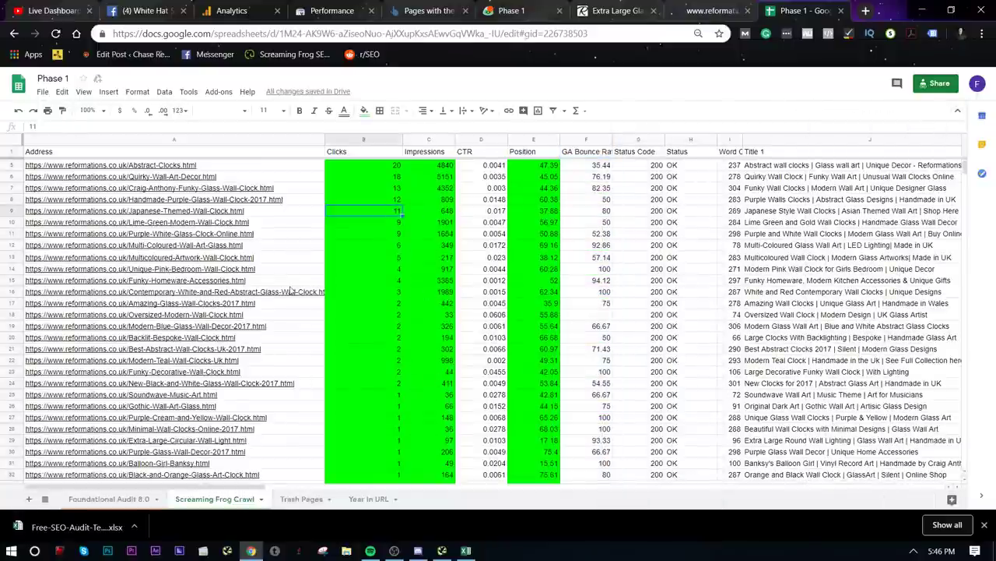
# - Review the 404 and 302 items under Site Architecture in the Foundational Audit 8.0 sheet
pyautogui.scroll(1, 290, 290)
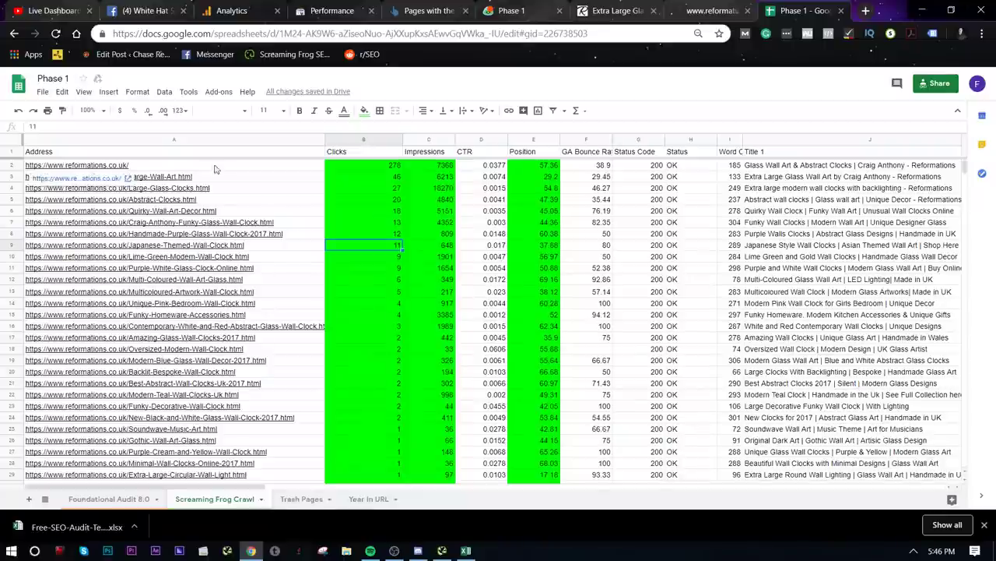
pyautogui.click(216, 223)
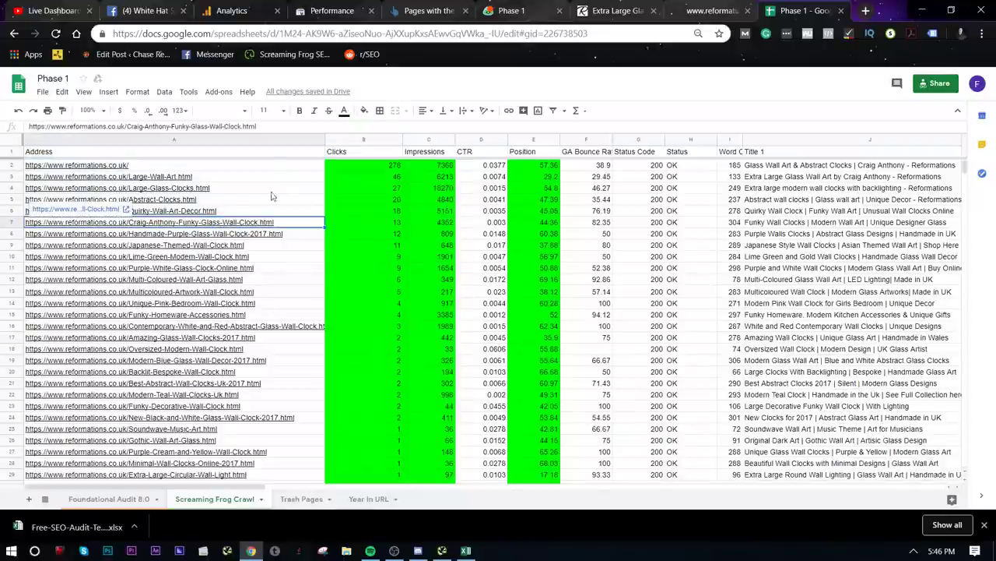
pyautogui.click(115, 498)
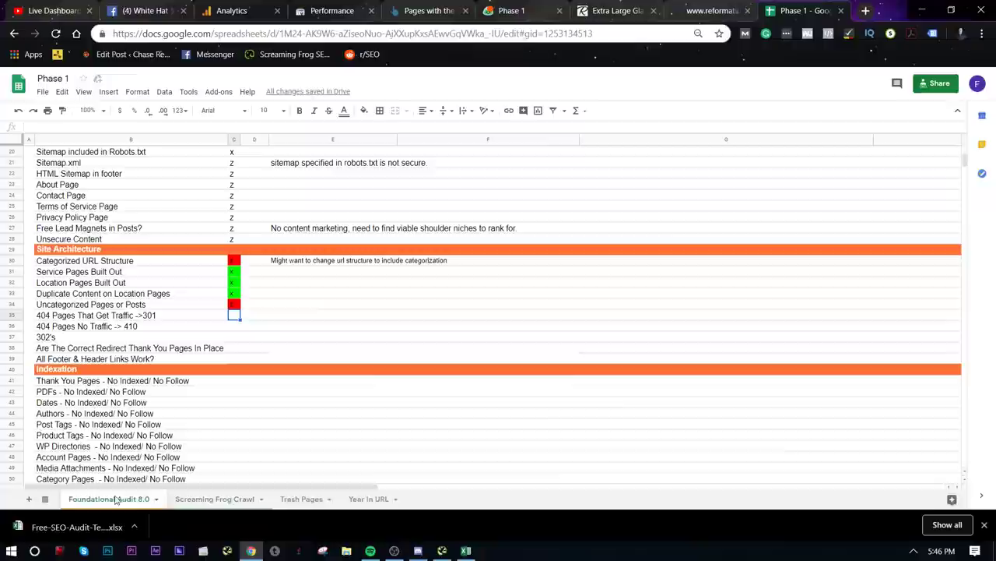
pyautogui.click(212, 338)
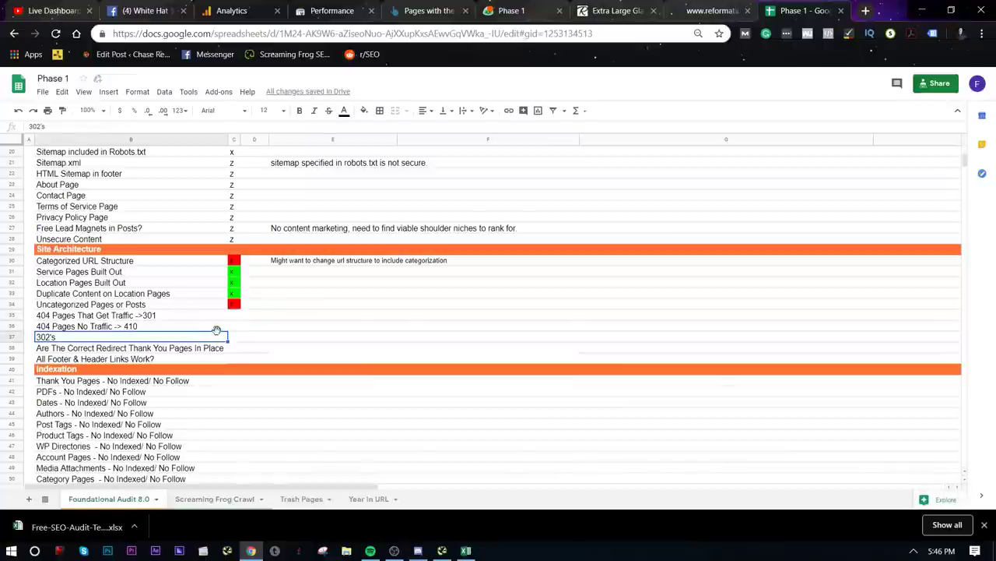
pyautogui.click(216, 329)
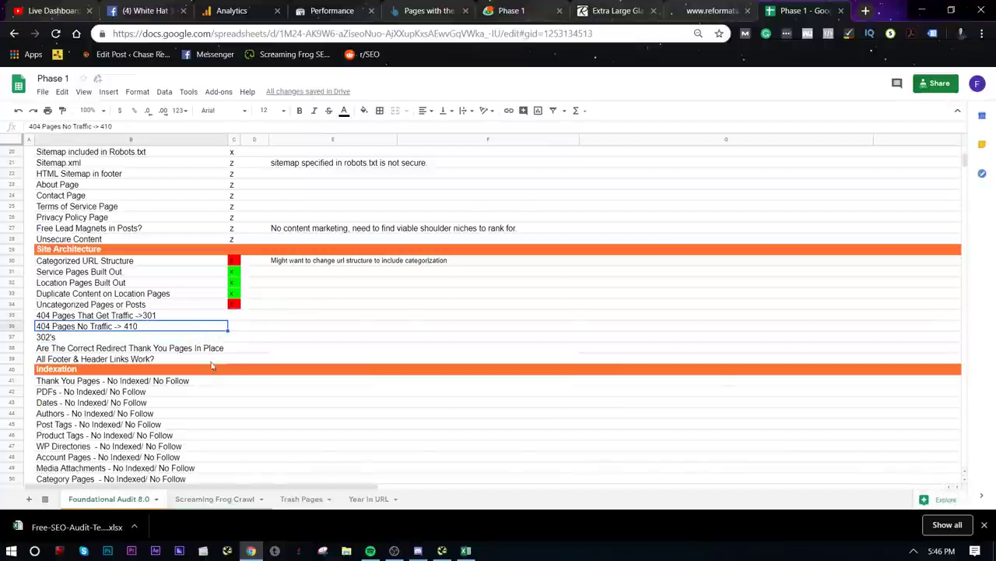
# - Sort the Screaming Frog Crawl sheet A to Z by the Status Code column
pyautogui.click(211, 498)
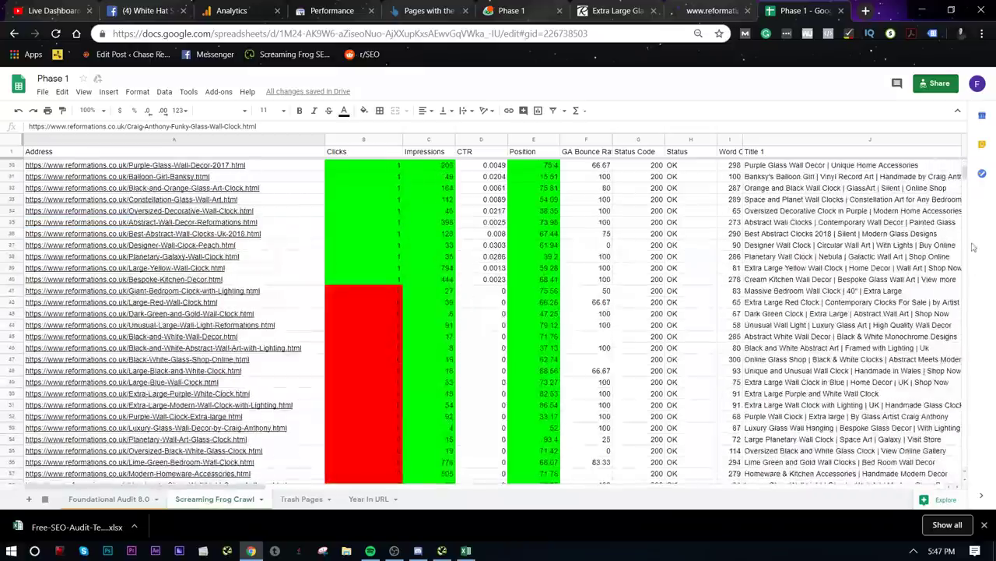
pyautogui.scroll(9, 483, 356)
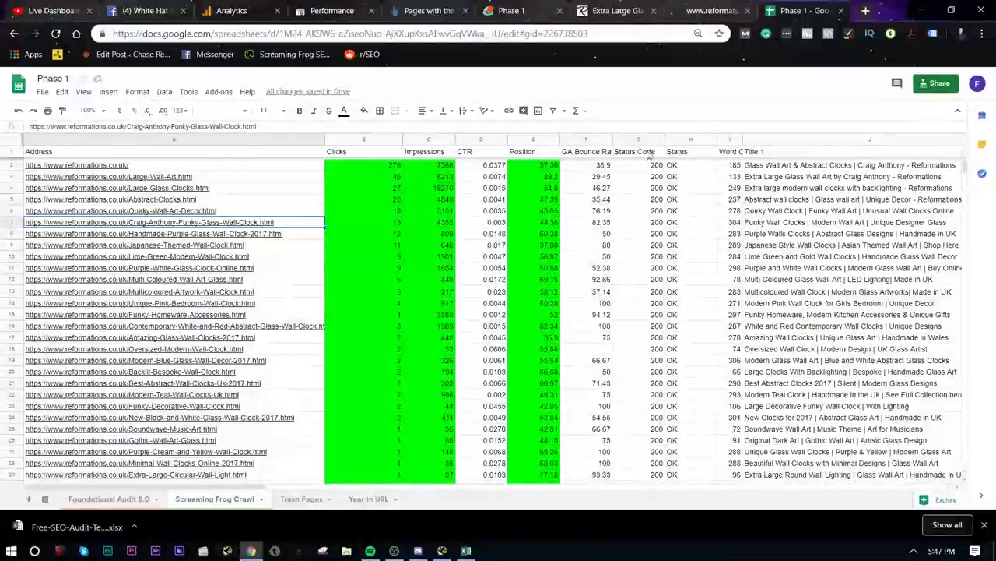
pyautogui.click(639, 138)
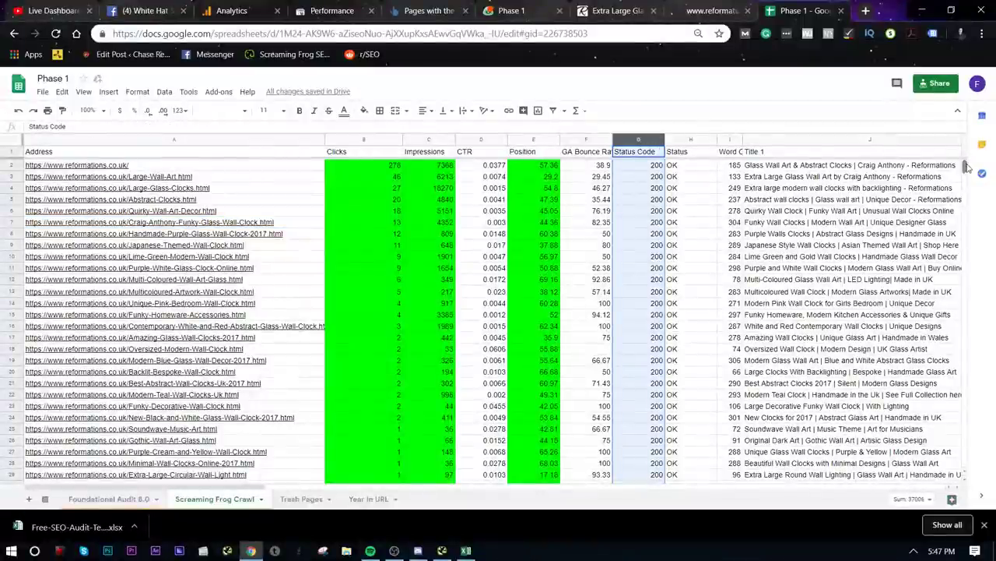
pyautogui.moveTo(966, 166)
pyautogui.mouseDown()
pyautogui.moveTo(977, 206)
pyautogui.moveTo(978, 160)
pyautogui.mouseUp()
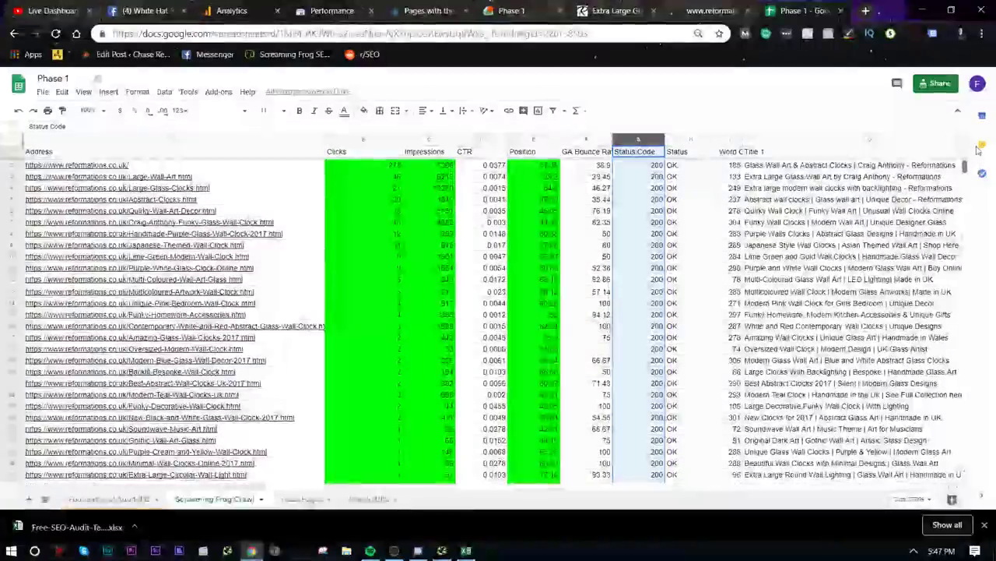
pyautogui.click(659, 141)
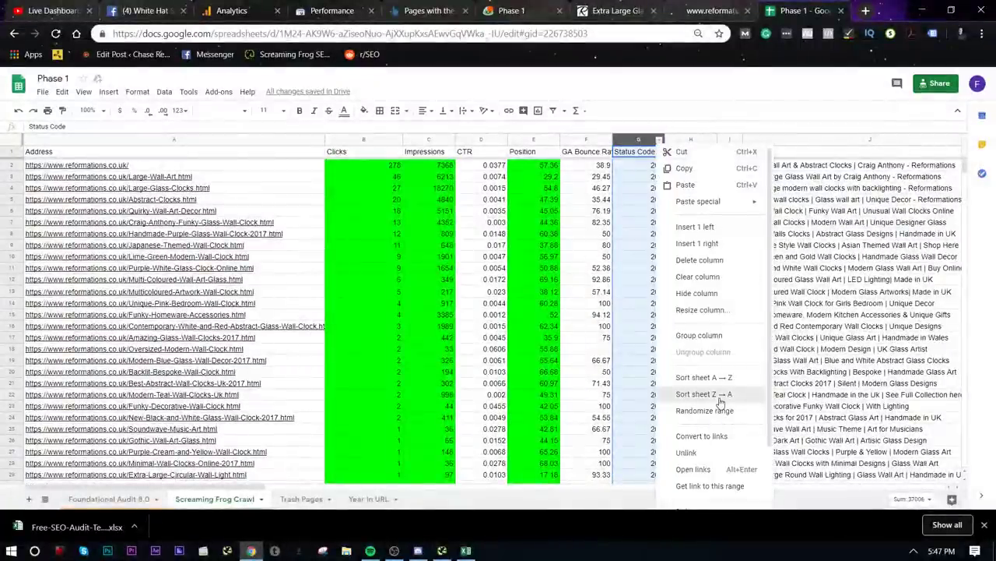
pyautogui.click(703, 376)
pyautogui.click(663, 246)
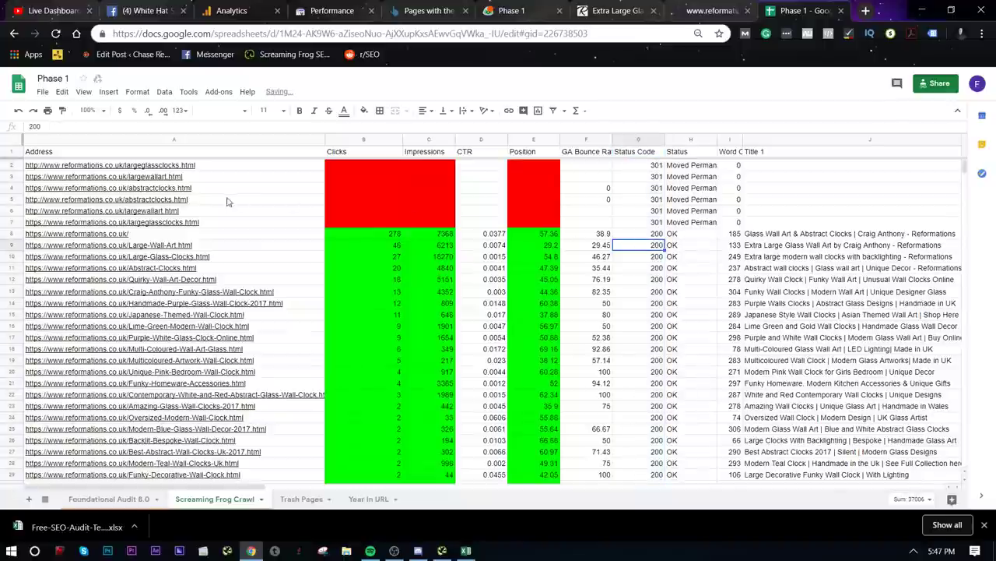
pyautogui.click(210, 222)
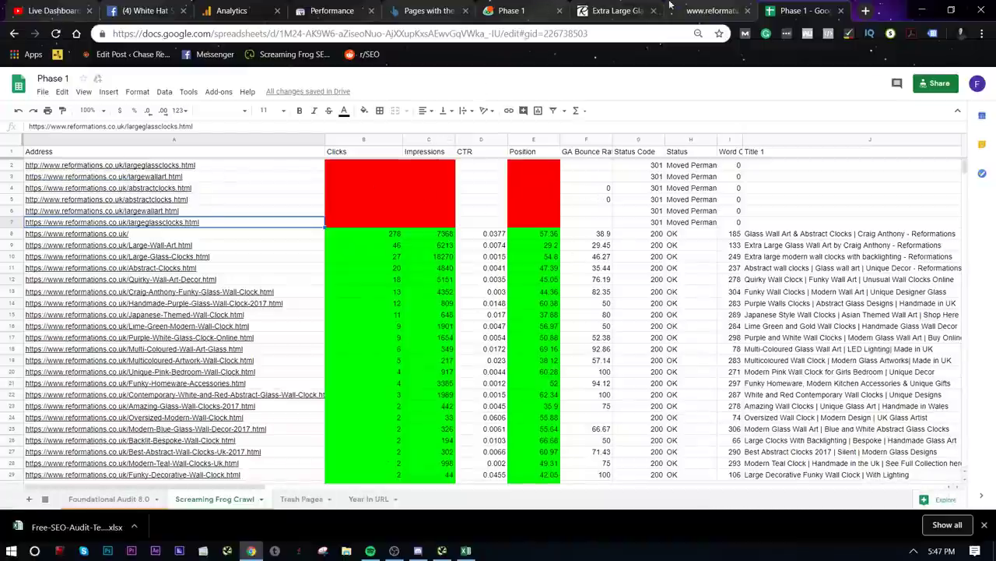
pyautogui.click(708, 10)
pyautogui.click(576, 8)
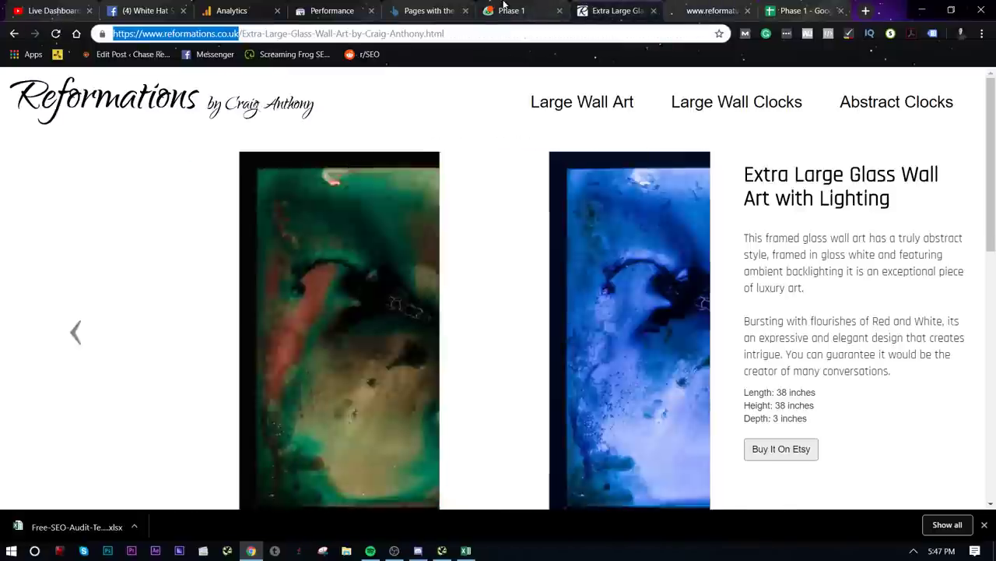
pyautogui.click(514, 10)
pyautogui.click(327, 11)
pyautogui.click(241, 8)
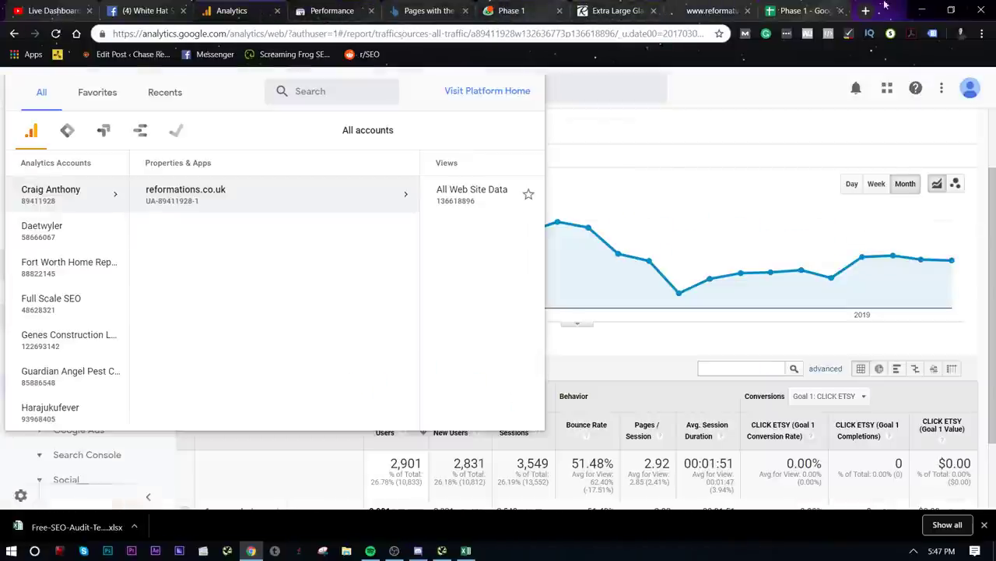
# - Mark "404 Pages That Get Traffic ->301" with x in the Foundational Audit 8.0 sheet
pyautogui.click(801, 10)
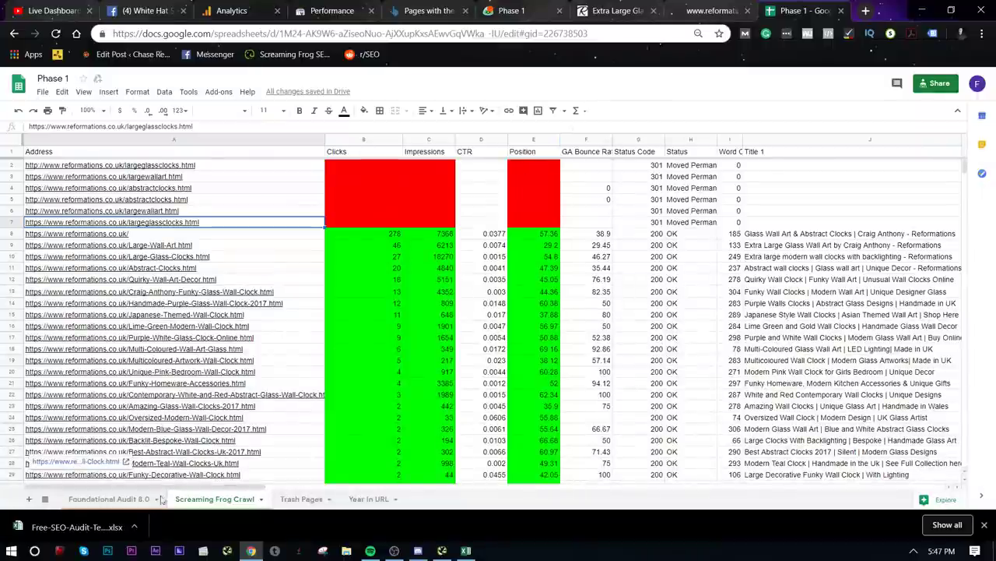
pyautogui.click(121, 500)
pyautogui.click(233, 315)
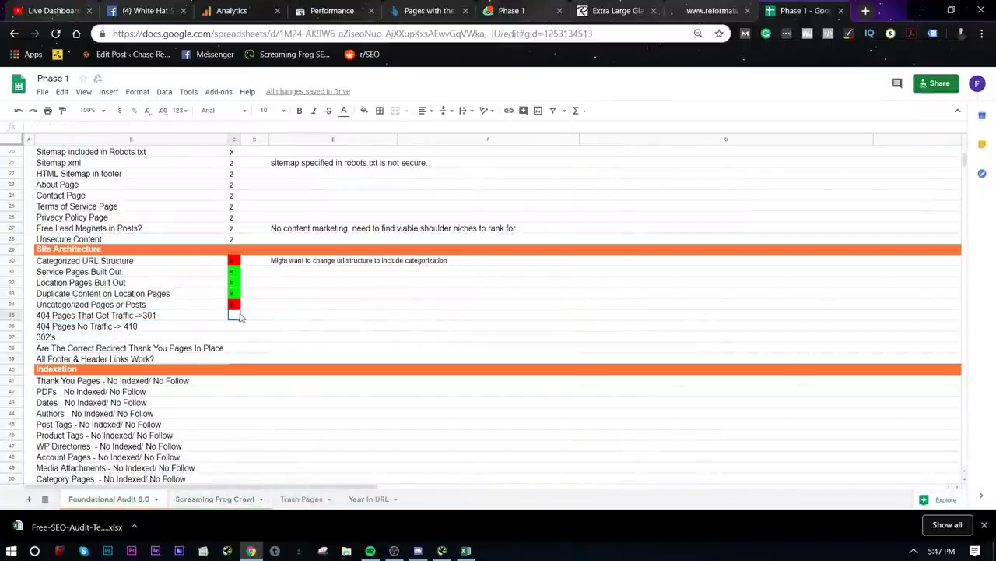
pyautogui.write('z')
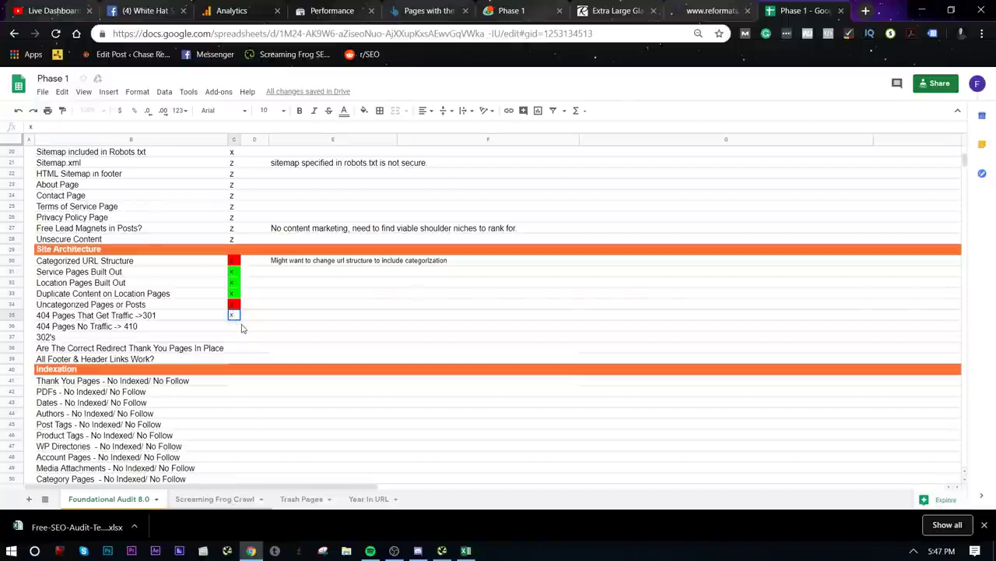
# - Mark "404 Pages No Traffic -> 410" and "302's" with x in column C of the checklist
pyautogui.click(241, 328)
pyautogui.write('x')
pyautogui.press('Left')
pyautogui.press('Left')
pyautogui.click(232, 326)
pyautogui.write('x')
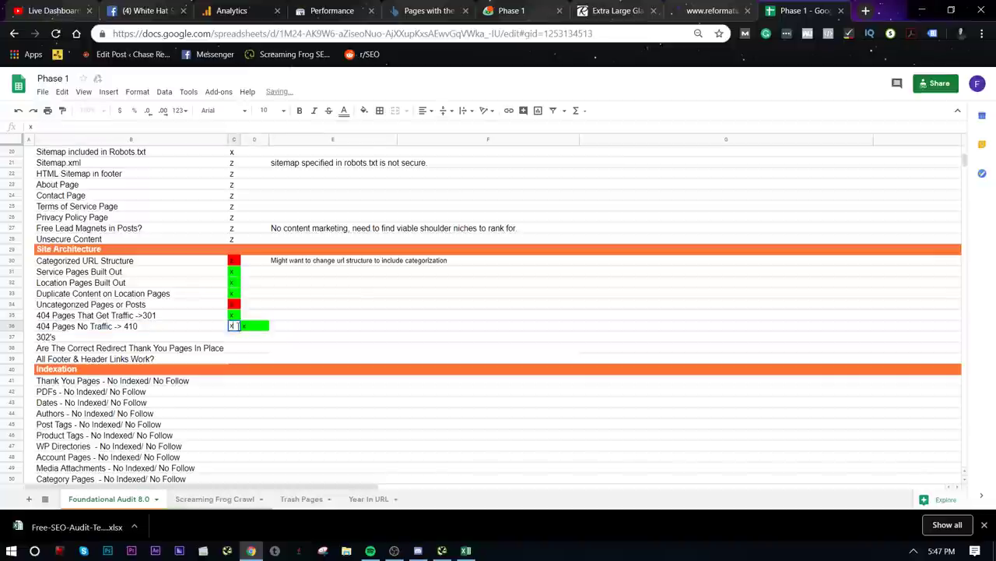
pyautogui.press('Return')
pyautogui.write('x')
pyautogui.click(246, 348)
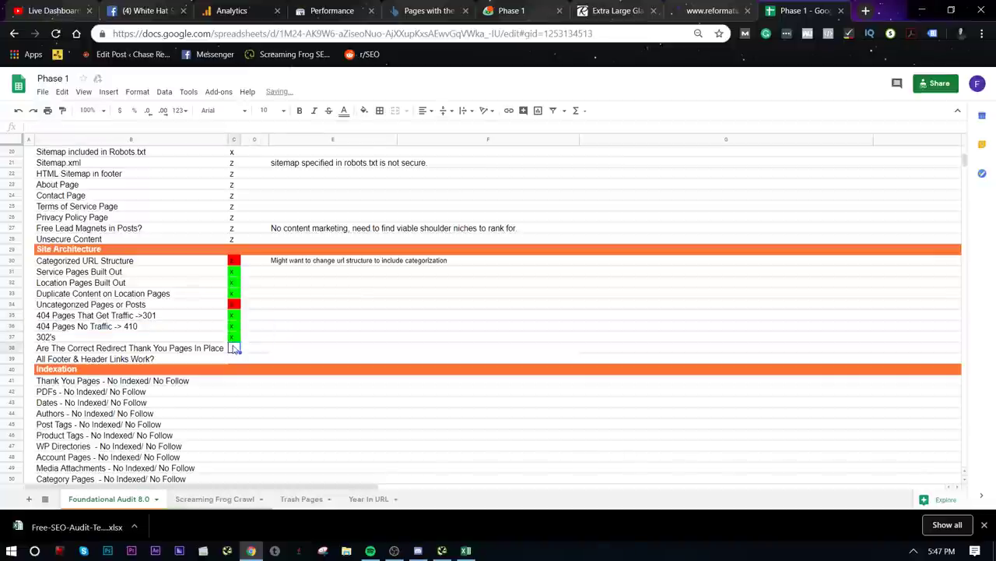
# - Browse the Large Wall Clocks and Large Wall Art pages on reformations.co.uk and open the "Luxurious Glass Wall Art with Lighting" product
pyautogui.click(643, 5)
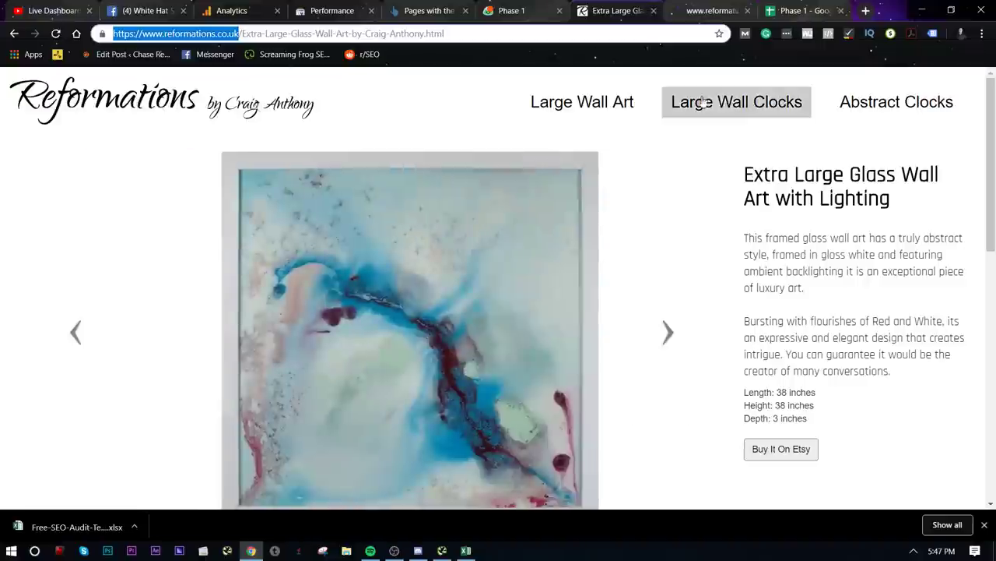
pyautogui.click(726, 101)
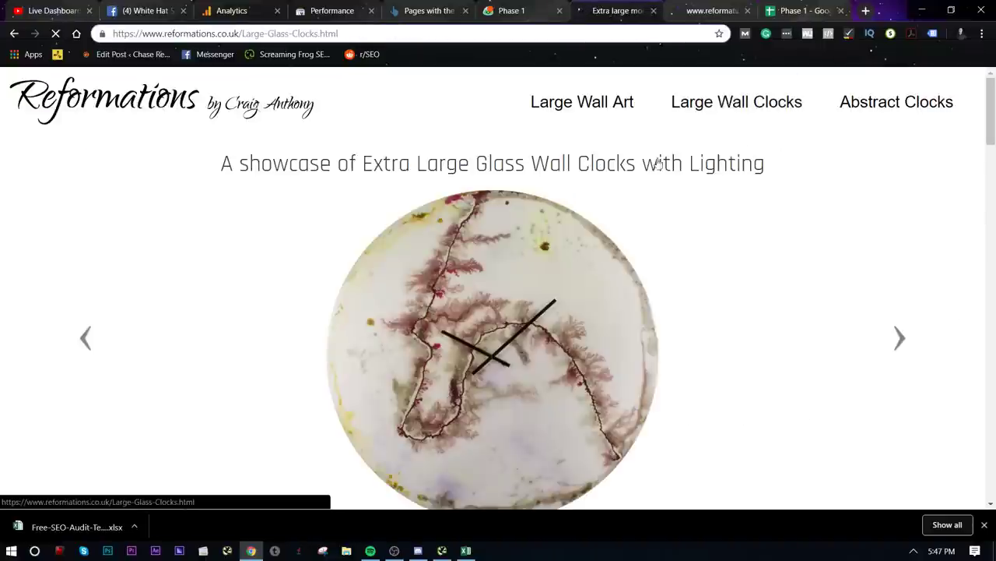
pyautogui.scroll(-3, 632, 209)
pyautogui.scroll(3, 718, 249)
pyautogui.scroll(-1, 759, 140)
pyautogui.scroll(1, 705, 172)
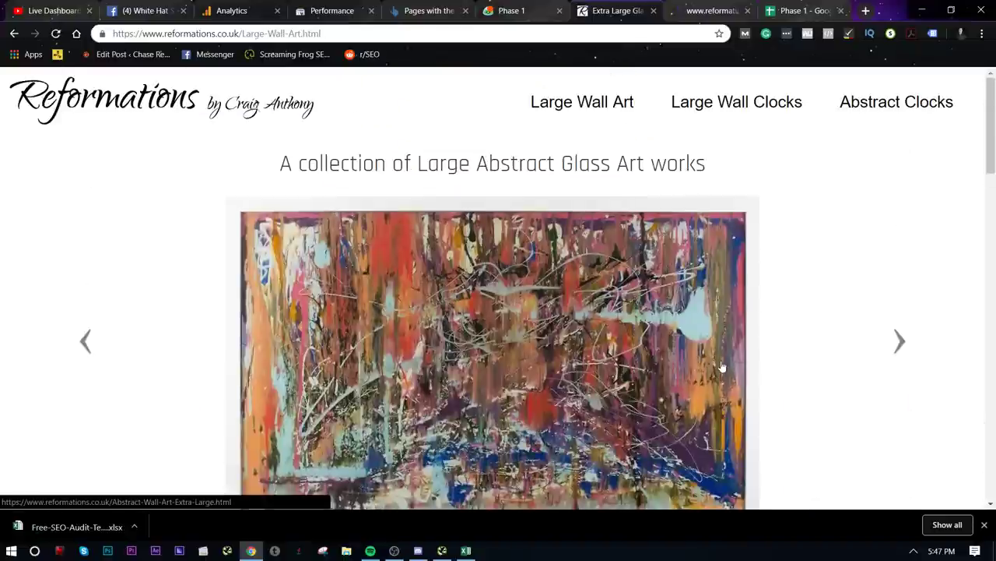
pyautogui.scroll(-5, 710, 355)
pyautogui.click(645, 363)
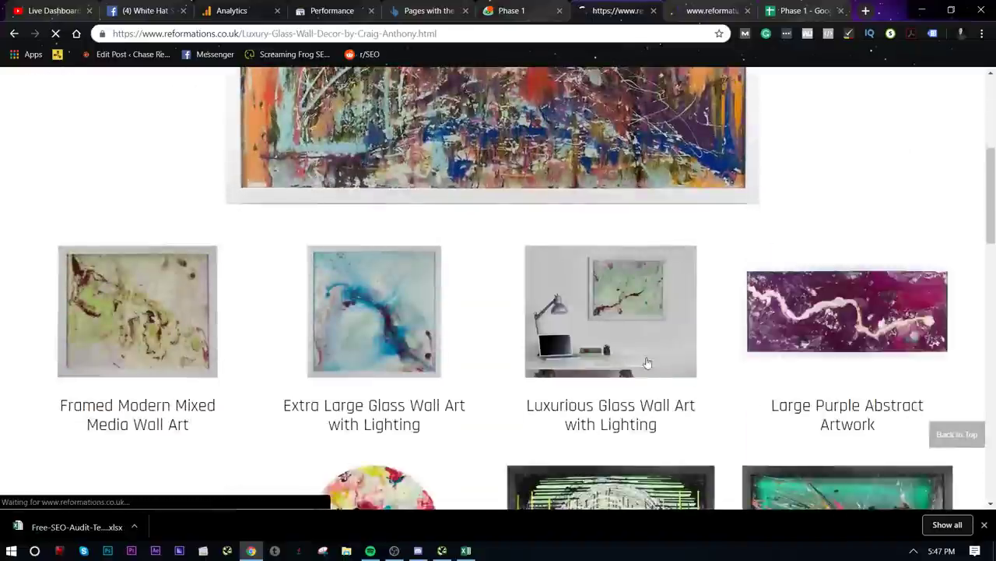
# - Follow the product's Etsy purchase link and add the artwork to the basket to check the purchase flow
pyautogui.click(782, 455)
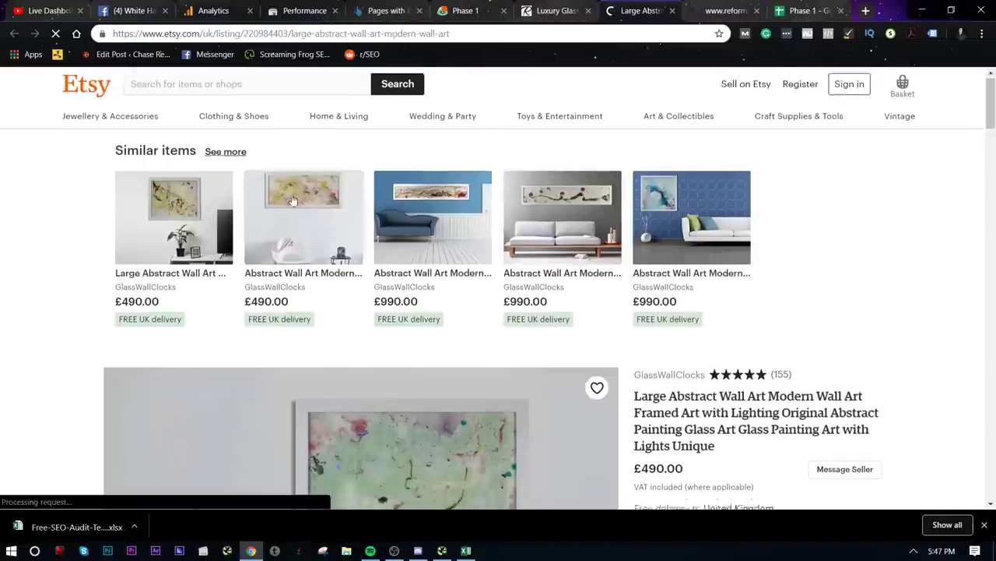
pyautogui.scroll(-3, 292, 200)
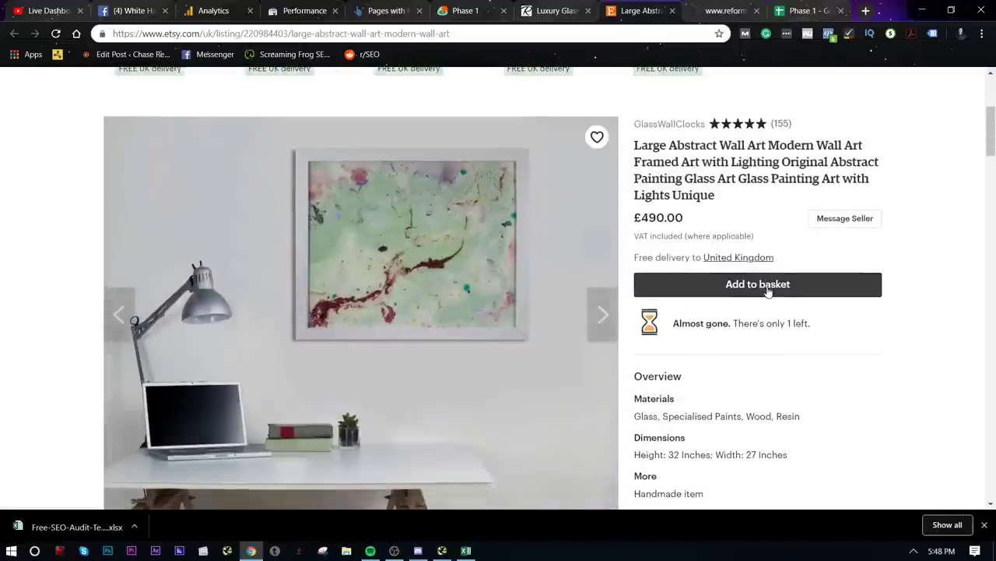
pyautogui.scroll(-2, 769, 288)
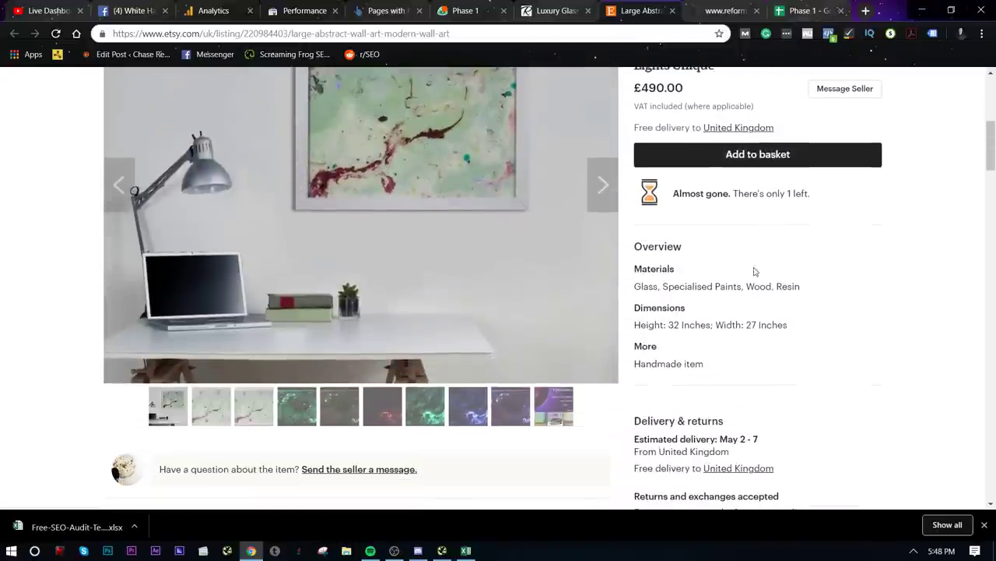
pyautogui.click(735, 154)
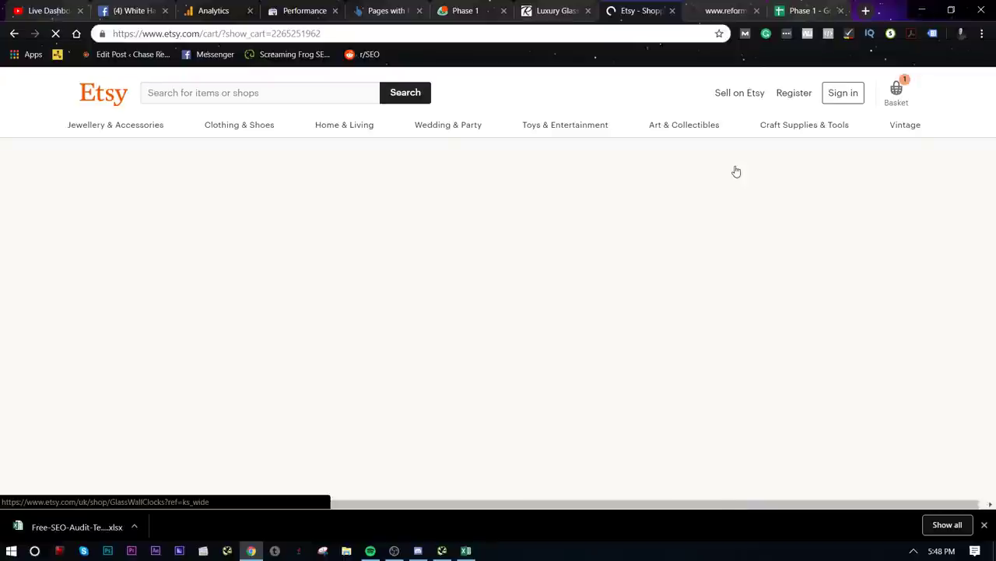
pyautogui.scroll(-4, 479, 248)
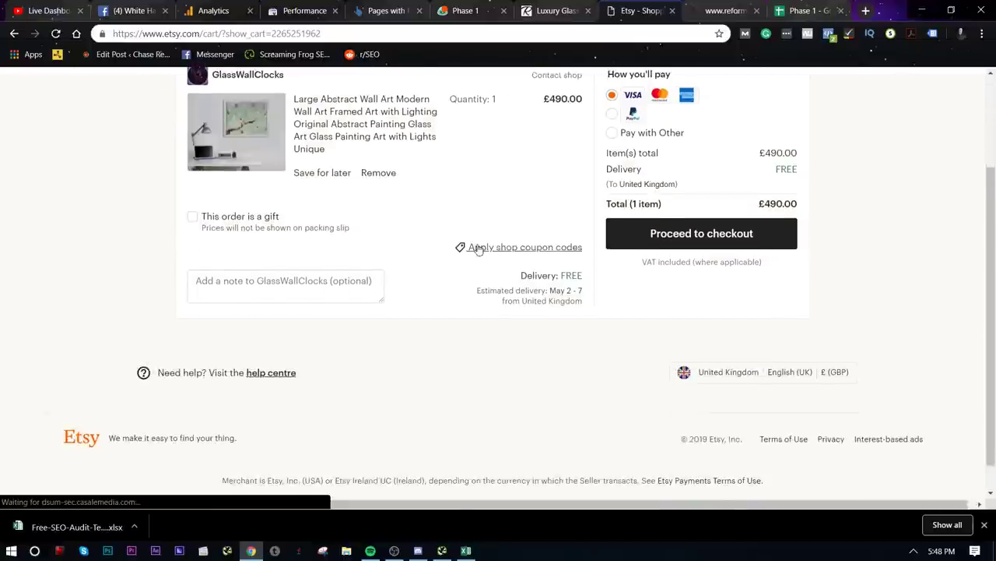
pyautogui.scroll(4, 529, 194)
# - Mark "Are The Correct Redirect Thank You Pages In Place" as failed in the checklist and note "Conversions aren't being tracked, which is a big problem."
pyautogui.click(558, 8)
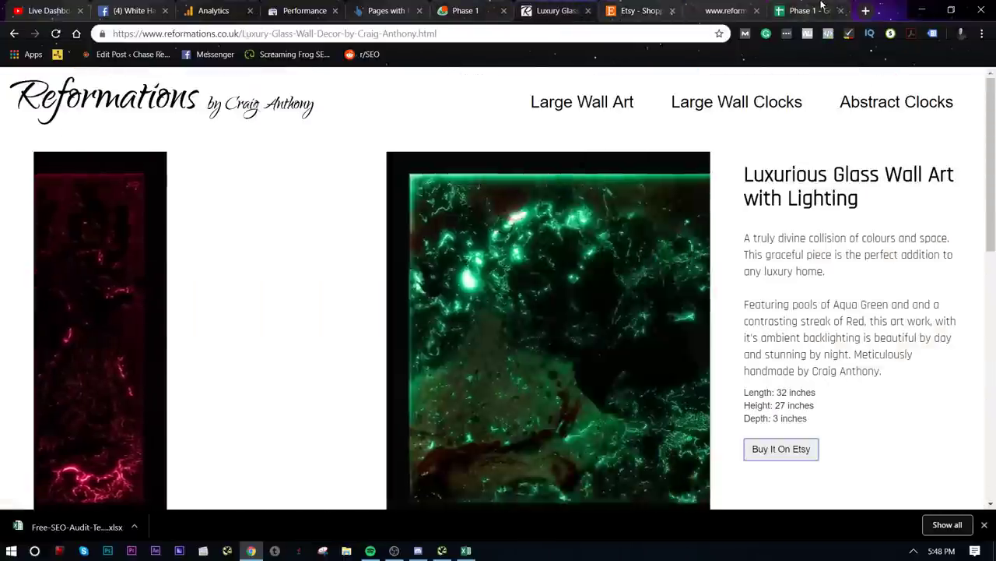
pyautogui.click(818, 10)
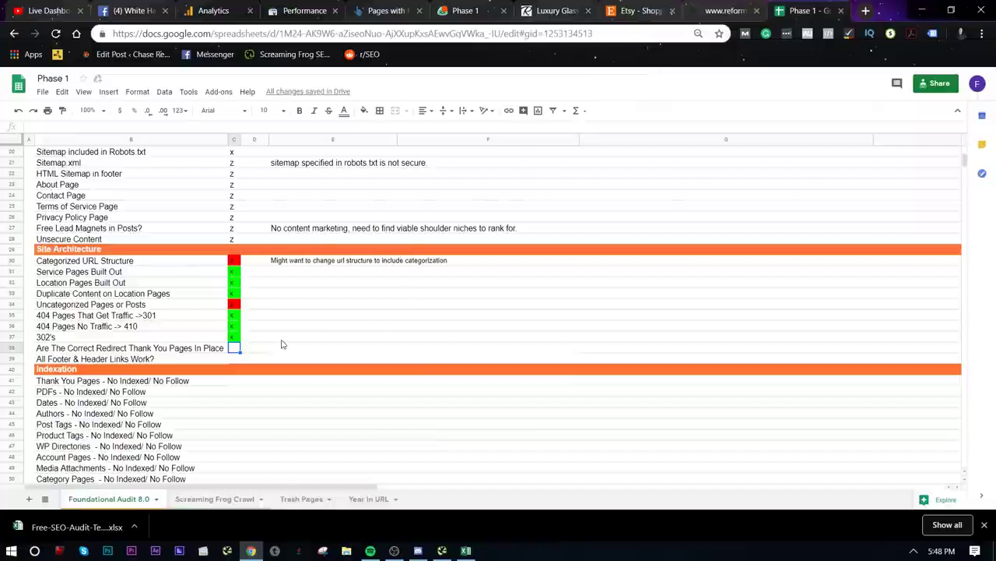
pyautogui.write('x')
pyautogui.click(360, 353)
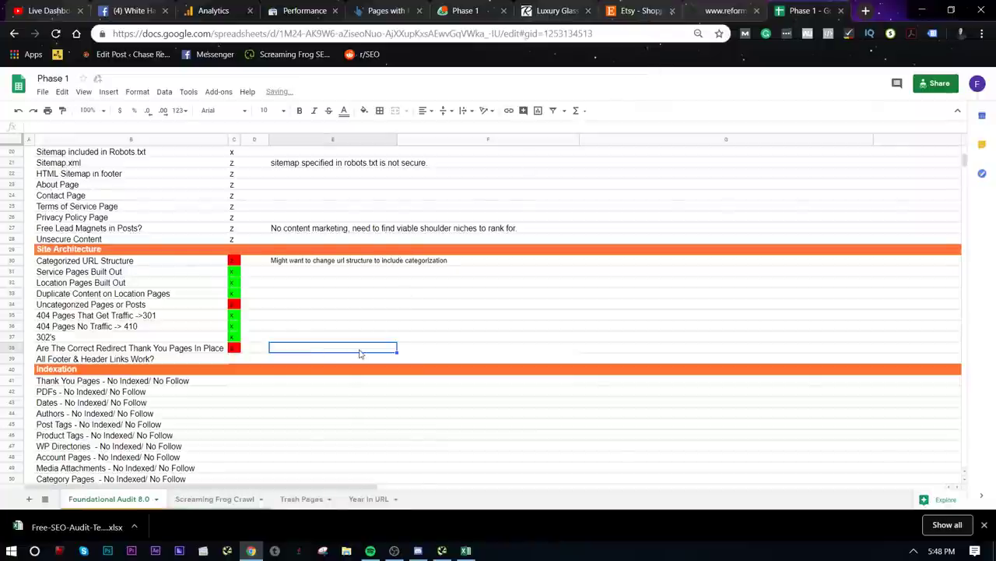
pyautogui.write('Conversio')
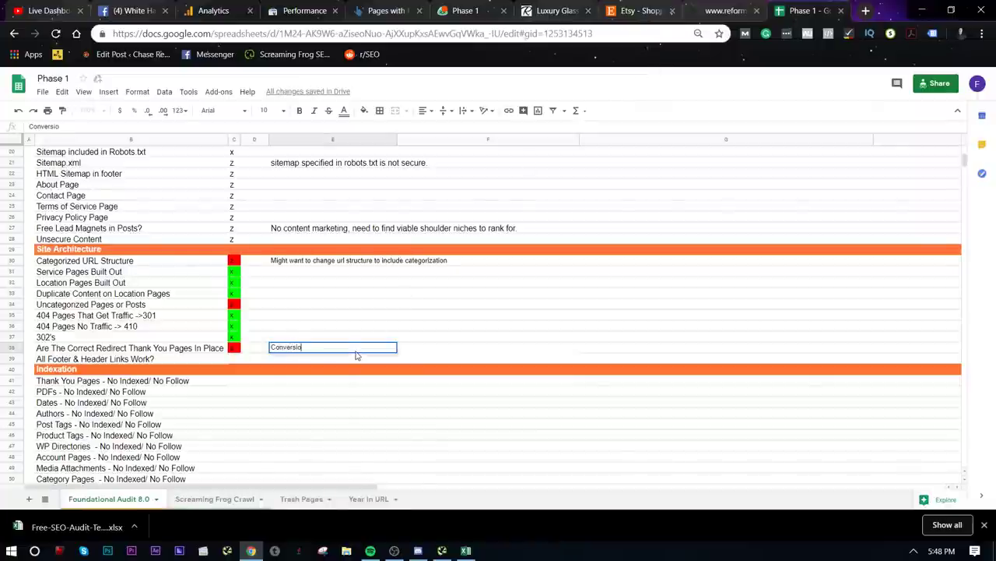
pyautogui.write("ns aren't being tracked, w")
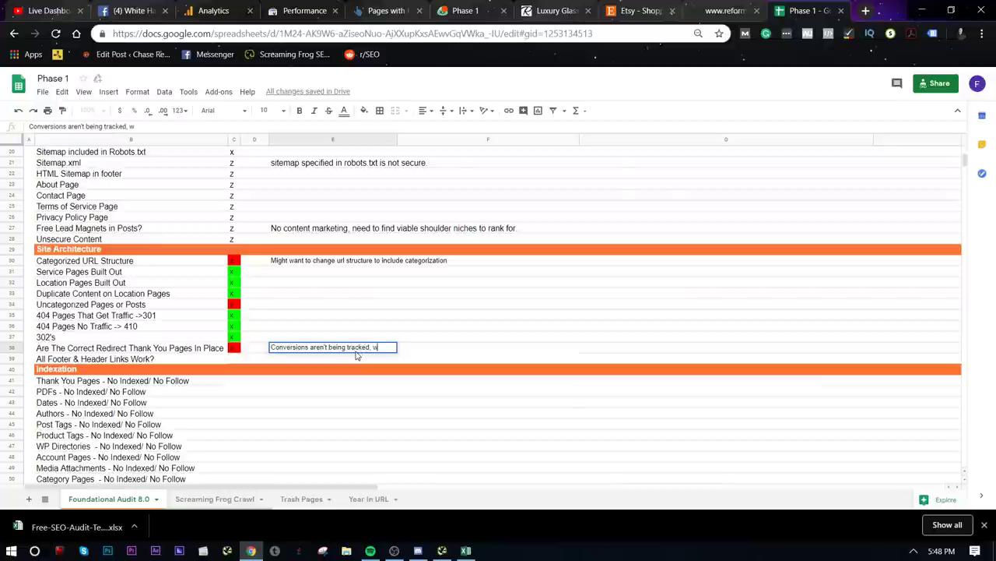
pyautogui.write('hich is a big problem')
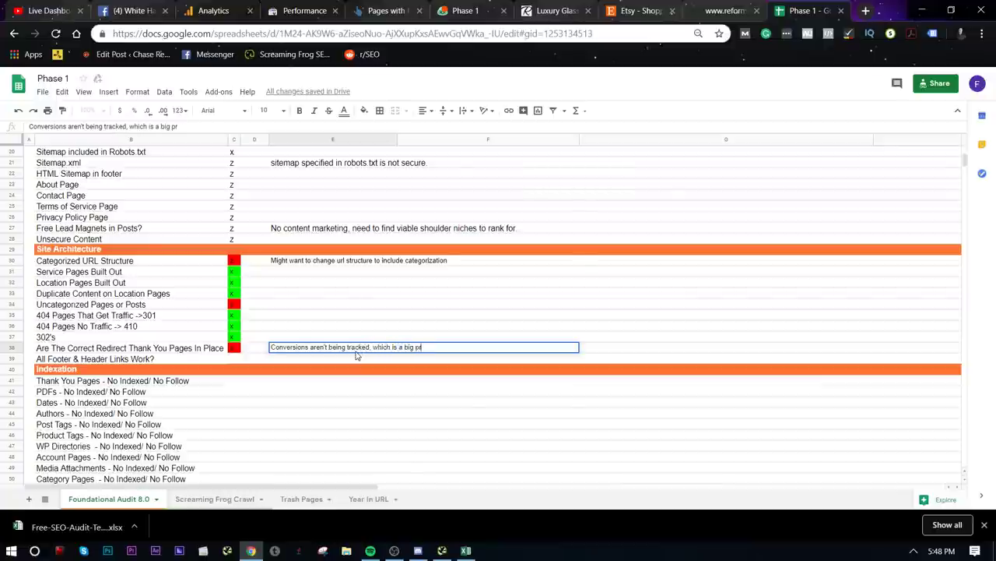
# - Examine the Google Analytics goal conversion columns in the Screaming Frog Crawl sheet
pyautogui.click(222, 499)
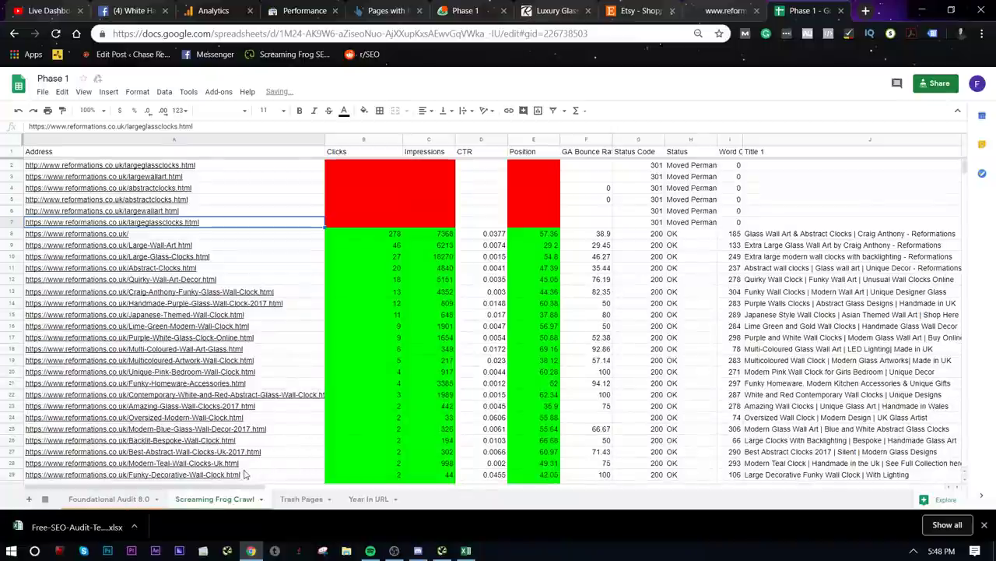
pyautogui.moveTo(245, 486); pyautogui.dragTo(862, 469)
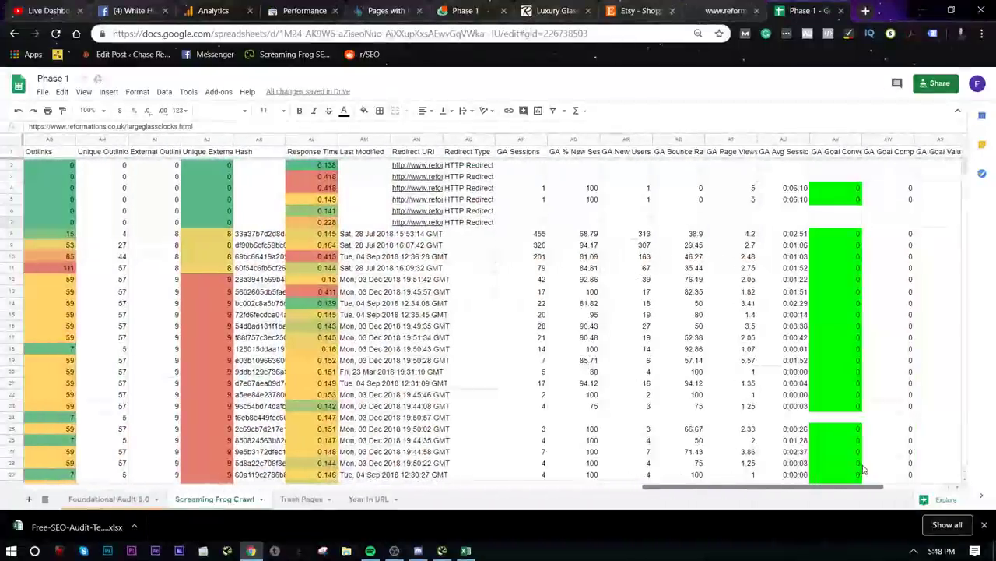
pyautogui.scroll(-10, 829, 365)
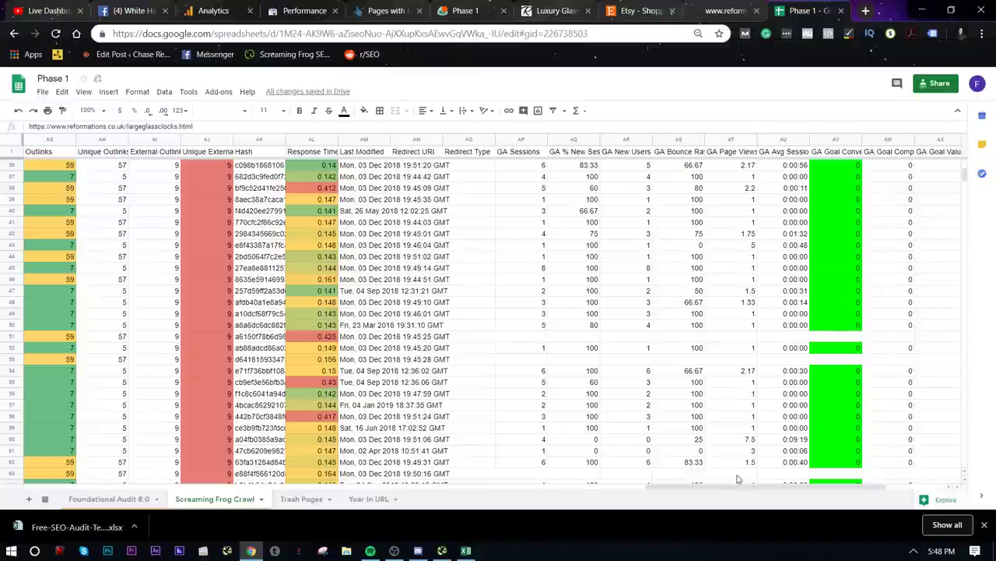
pyautogui.moveTo(743, 486); pyautogui.dragTo(117, 486)
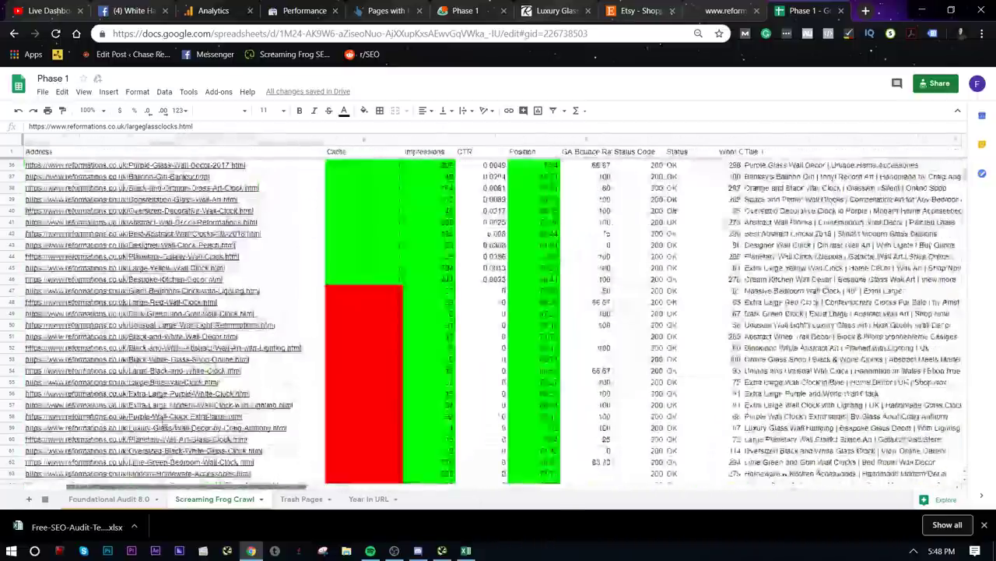
pyautogui.scroll(11, 295, 301)
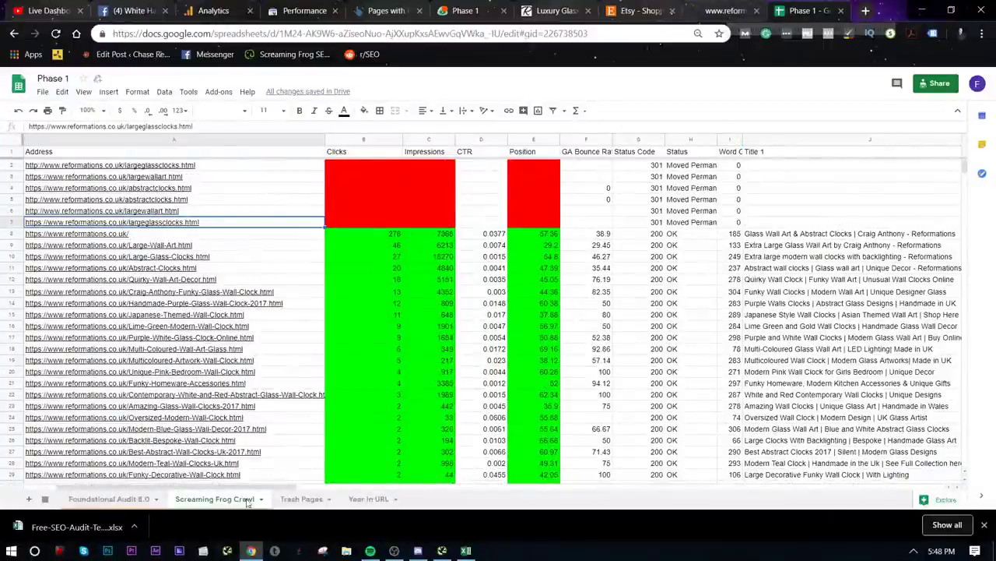
# - For the checklist item "All Footer & Header Links Work?", test the Large Wall Art, Large Wall Clocks and Abstract Clocks header links on reformations.co.uk
pyautogui.click(109, 499)
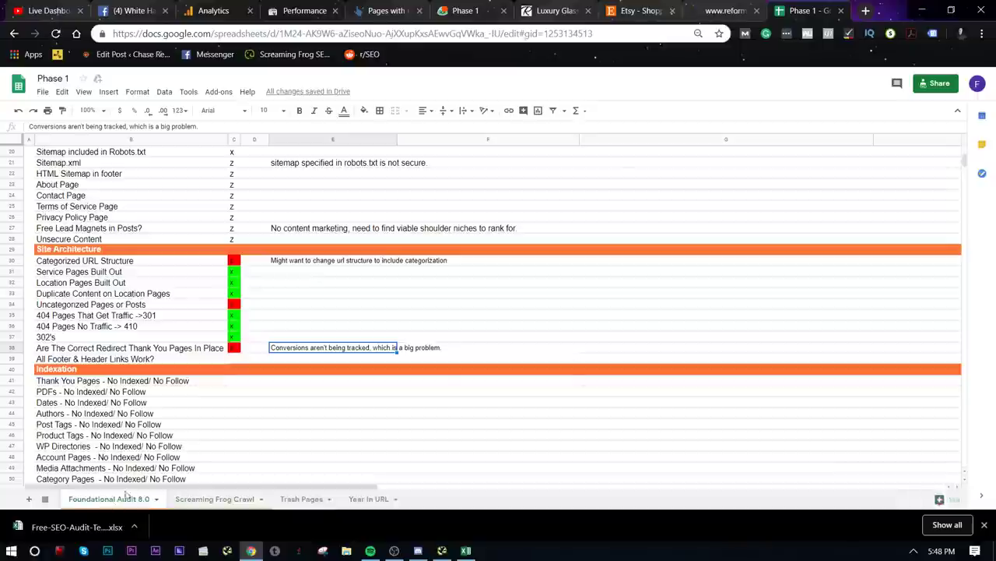
pyautogui.click(226, 351)
pyautogui.click(233, 359)
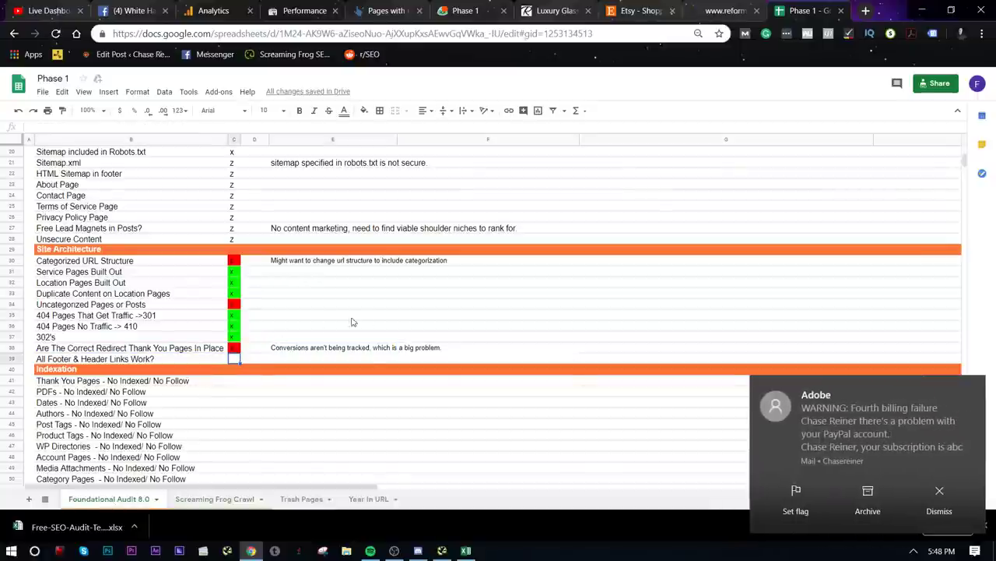
pyautogui.click(974, 388)
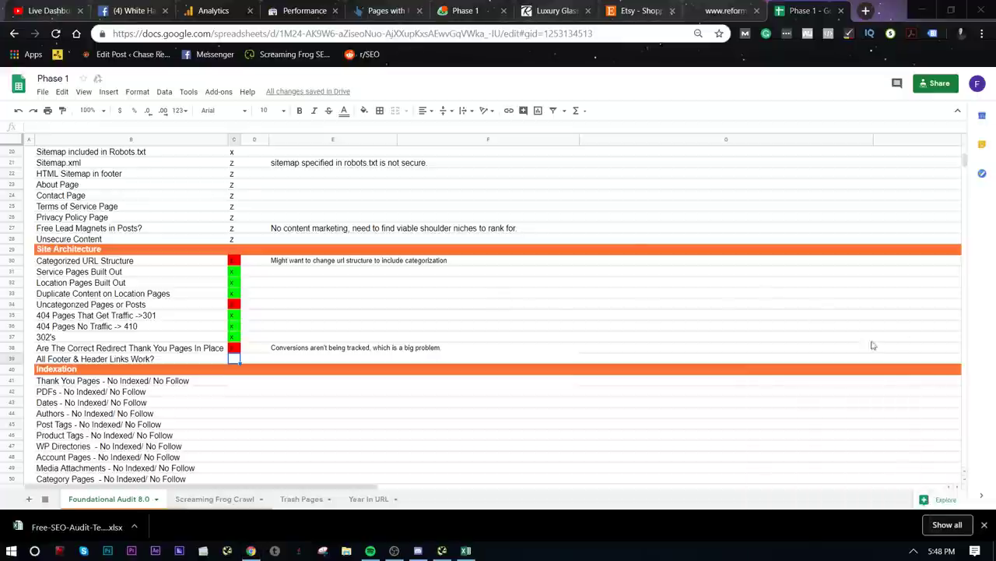
pyautogui.click(726, 7)
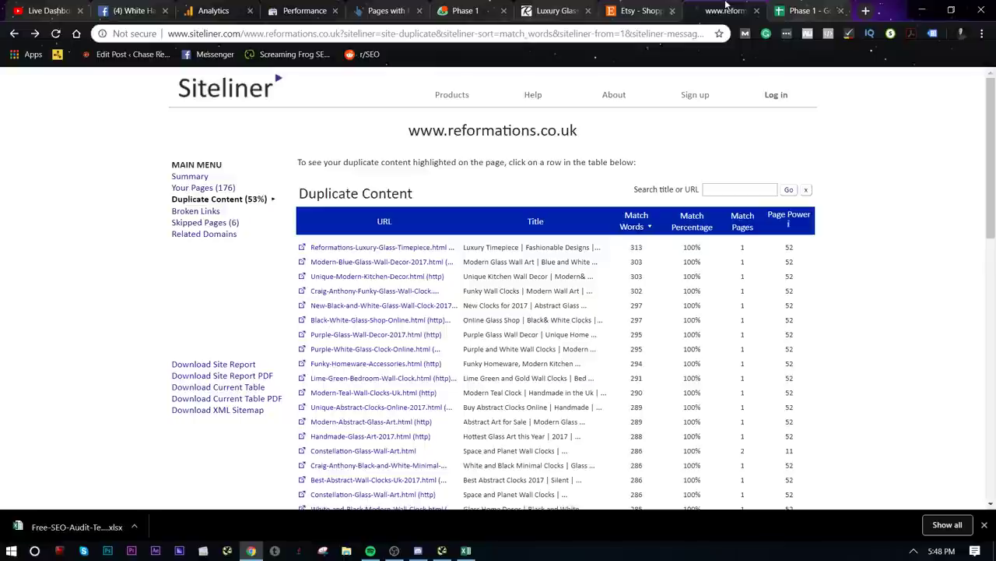
pyautogui.click(319, 35)
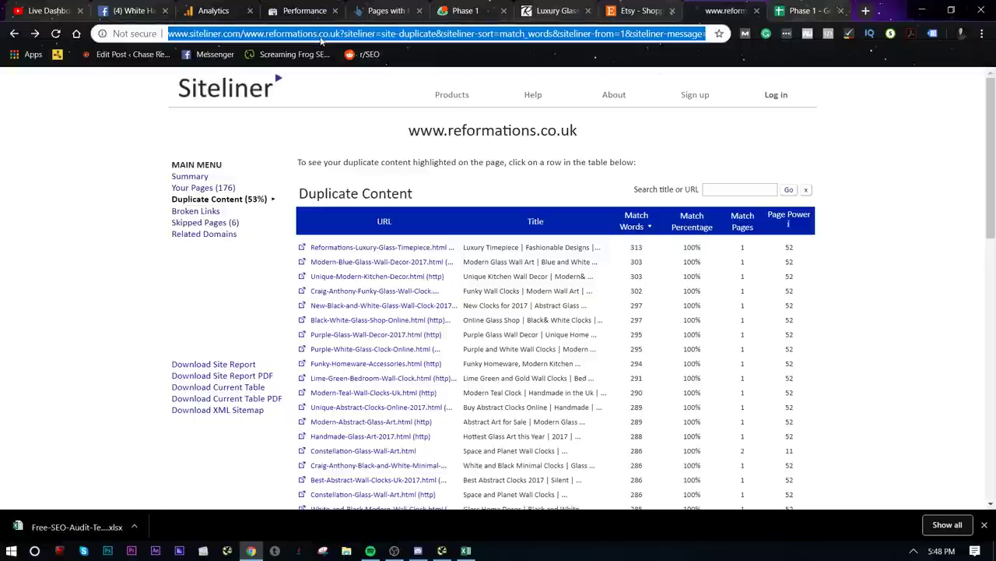
pyautogui.click(566, 6)
pyautogui.click(602, 117)
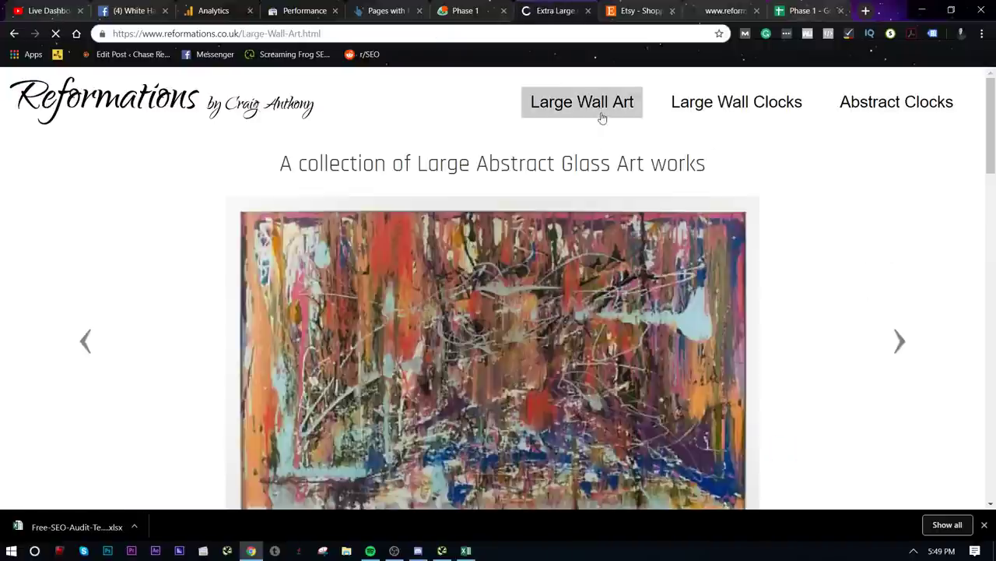
pyautogui.click(694, 111)
pyautogui.click(841, 113)
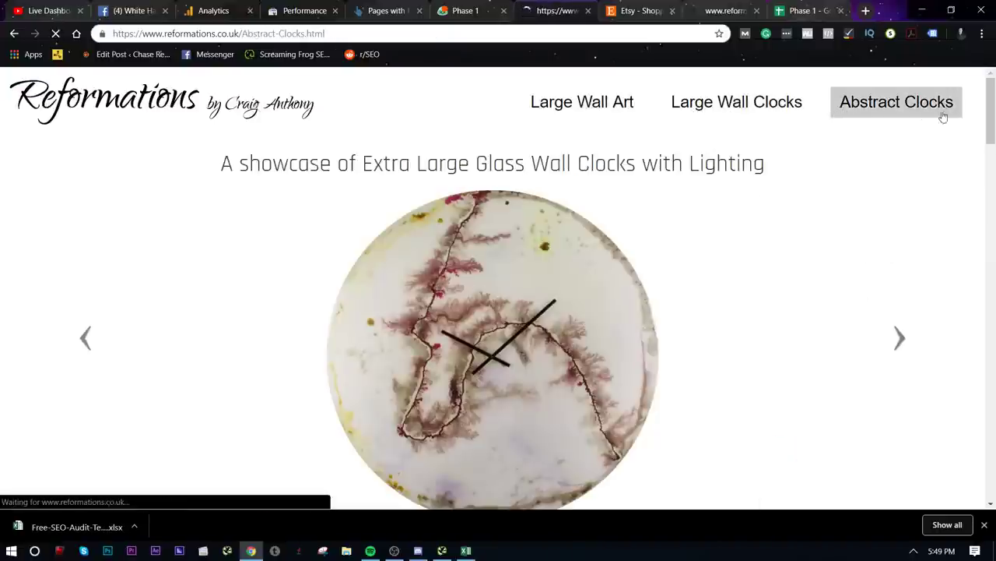
# - Test the Facebook, Twitter, Google+ and Tumblr share links at the end of the Abstract Clocks page
pyautogui.scroll(-20, 965, 229)
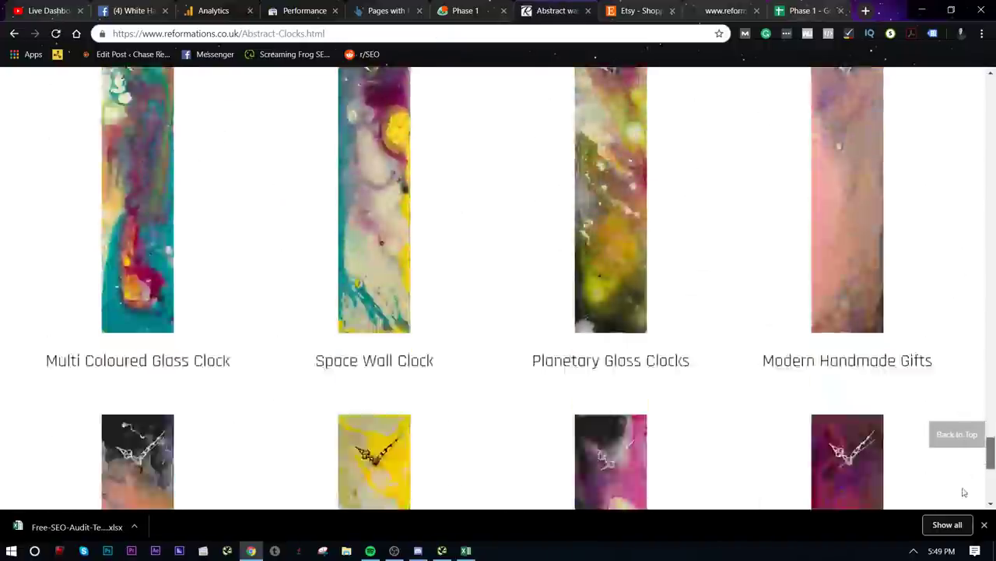
pyautogui.scroll(-5, 964, 492)
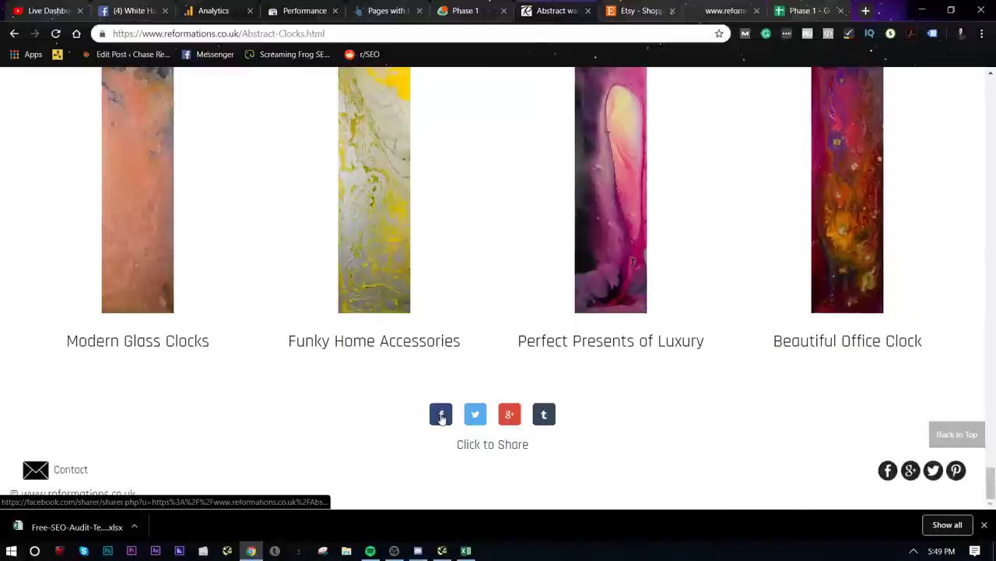
pyautogui.click(440, 414)
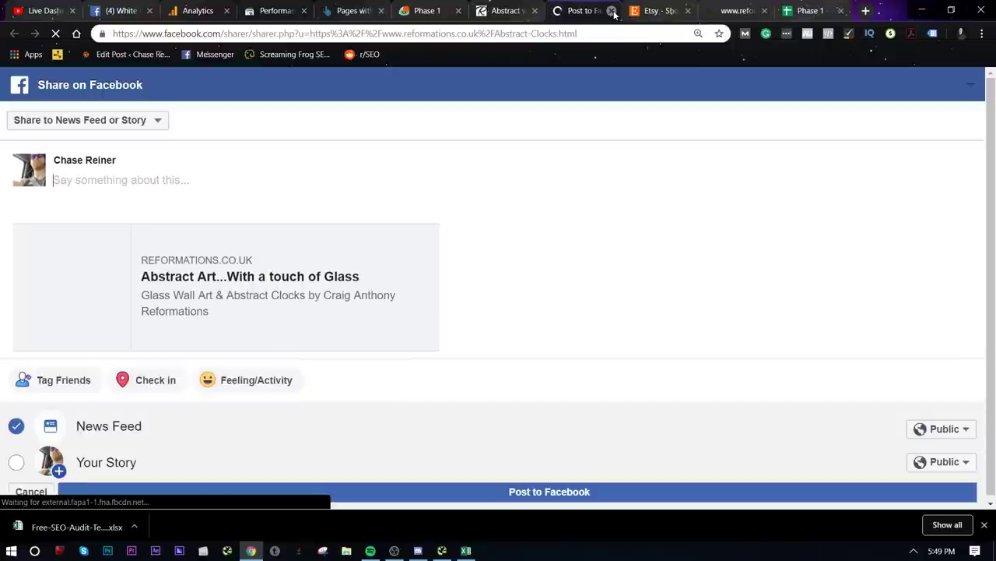
pyautogui.click(613, 12)
pyautogui.click(562, 106)
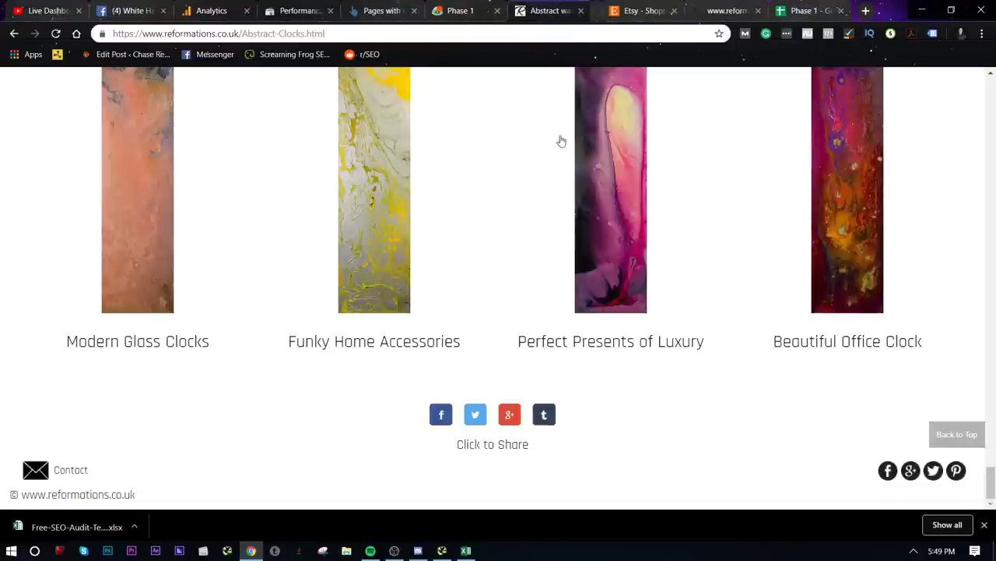
pyautogui.click(476, 415)
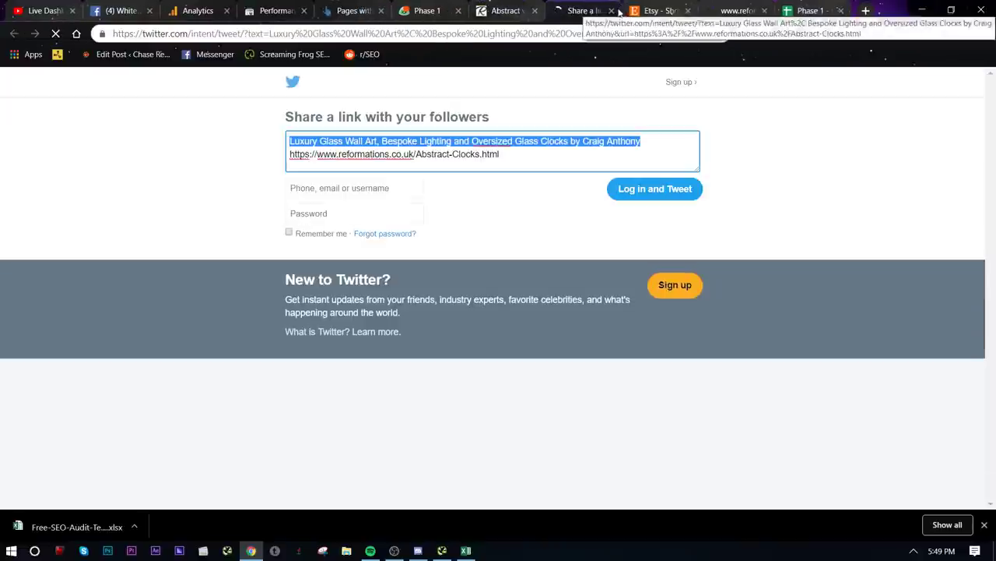
pyautogui.click(620, 10)
pyautogui.click(509, 414)
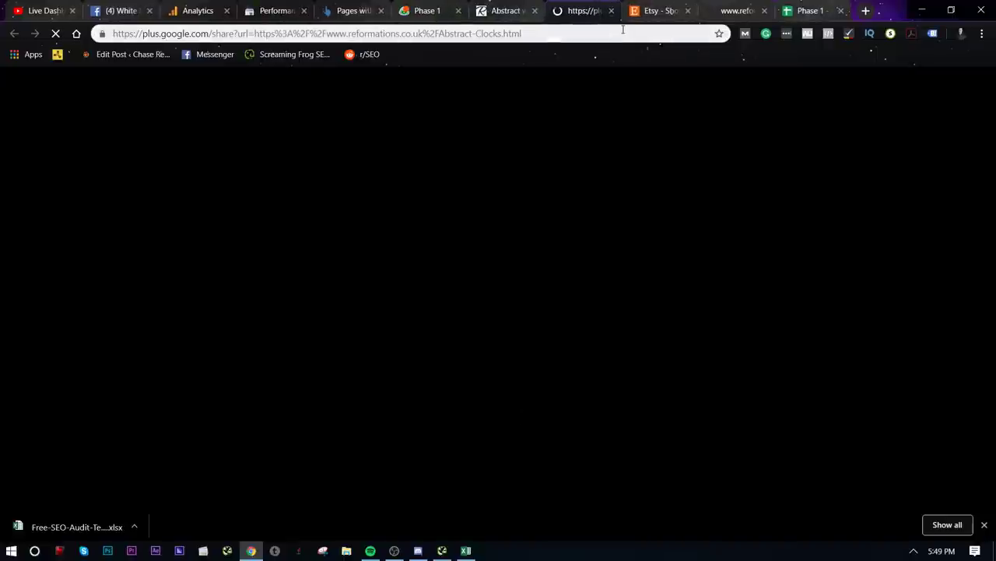
pyautogui.click(611, 11)
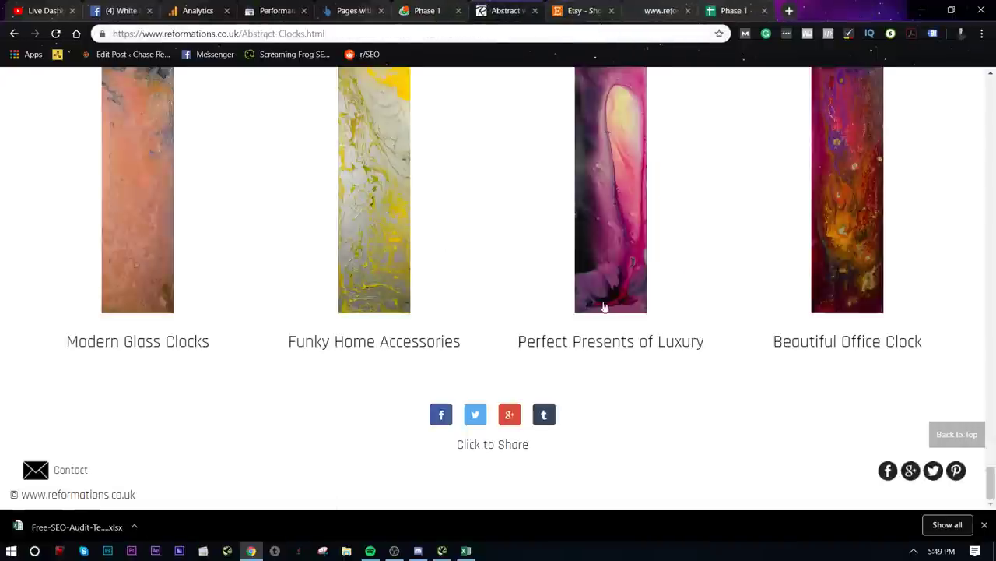
pyautogui.click(544, 414)
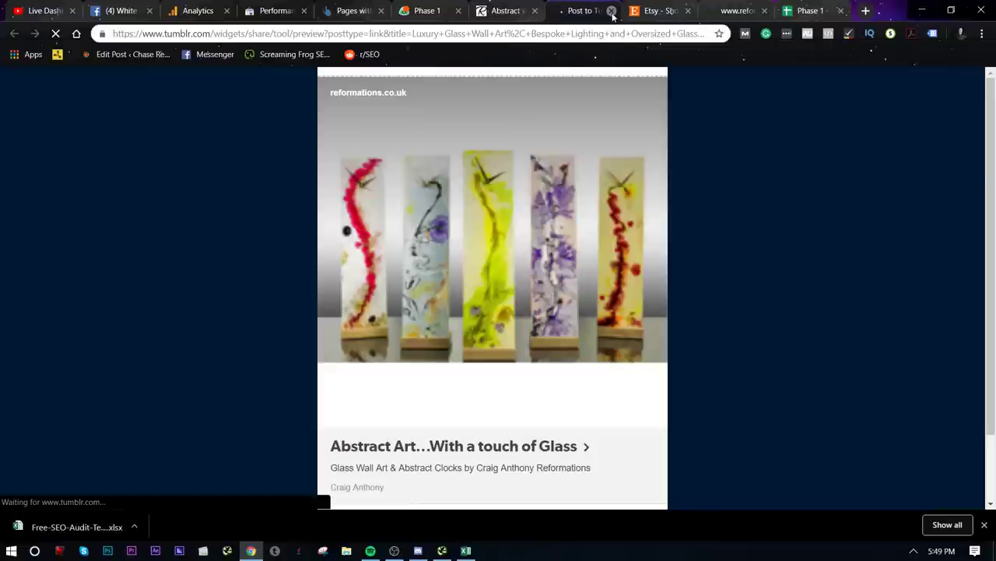
# - Close the Tumblr share page and test the Pinterest profile link in the reformations.co.uk footer
pyautogui.click(612, 11)
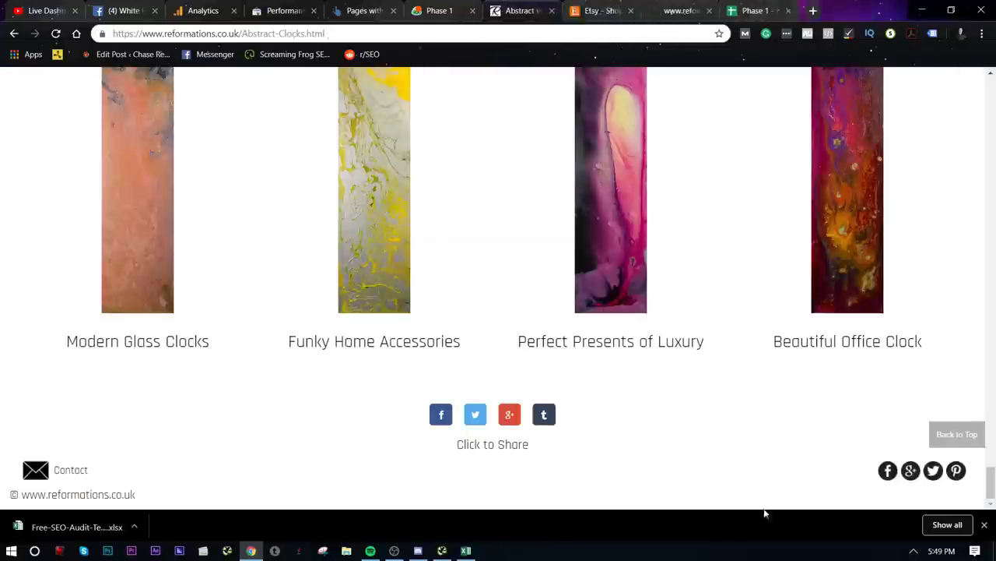
pyautogui.click(956, 470)
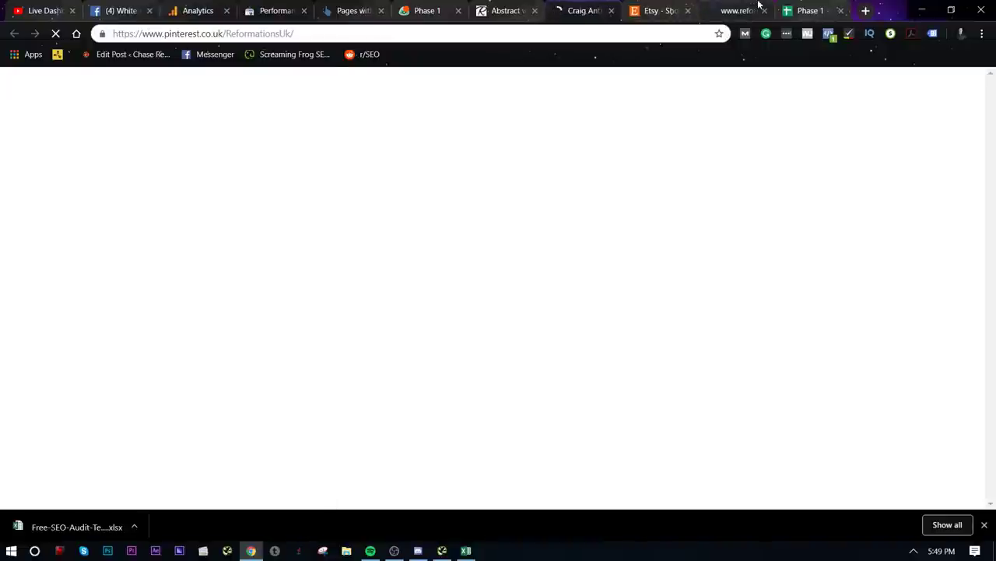
pyautogui.click(759, 8)
# - Mark "All Footer & Header Links Work?" as failed in the checklist and note "Get rid of Google + link in footer"
pyautogui.click(810, 10)
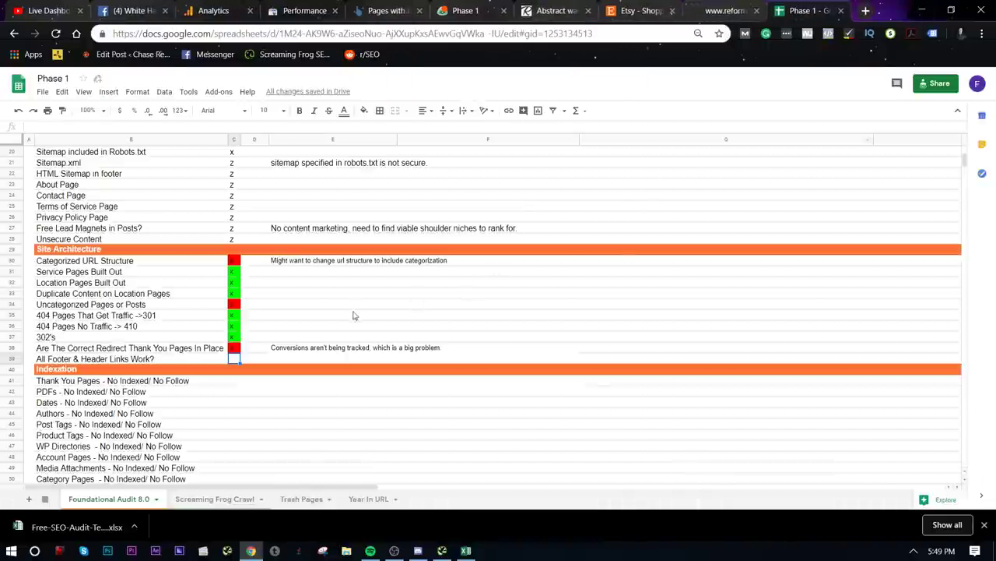
pyautogui.write('n')
pyautogui.press('Tab')
pyautogui.press('Tab')
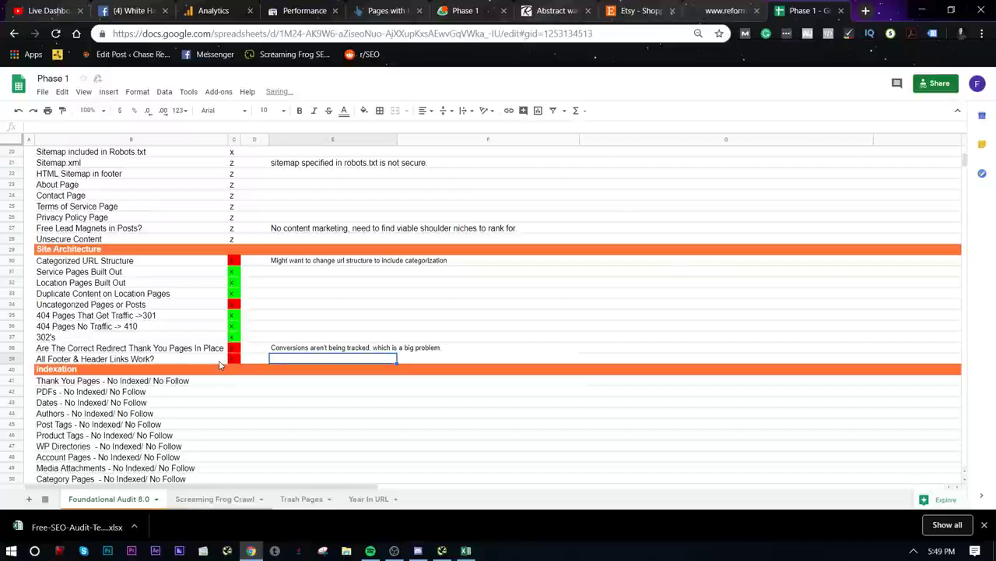
pyautogui.write('Get rid of Google')
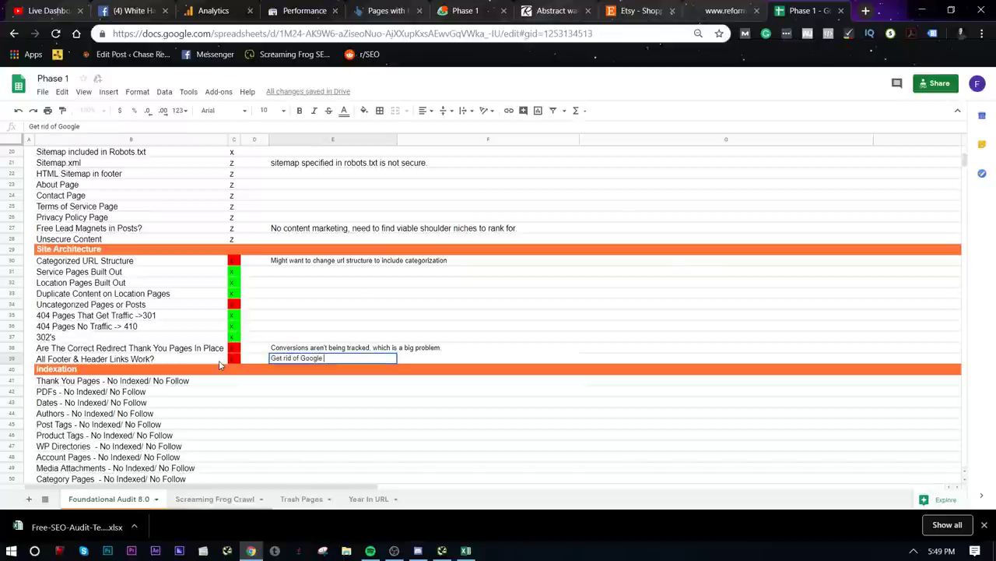
pyautogui.write(' + link in footer')
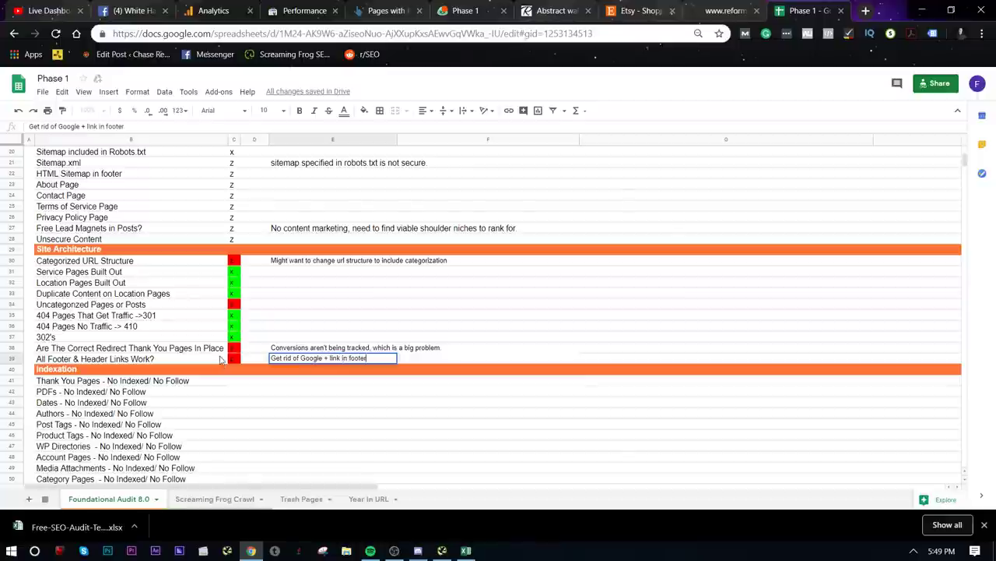
pyautogui.click(225, 381)
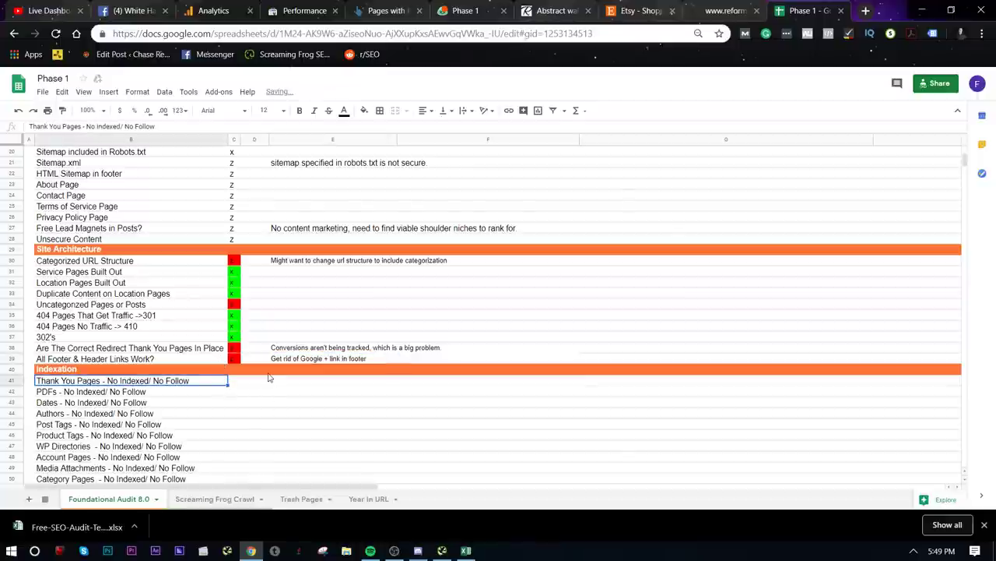
pyautogui.scroll(-1, 269, 377)
pyautogui.click(250, 359)
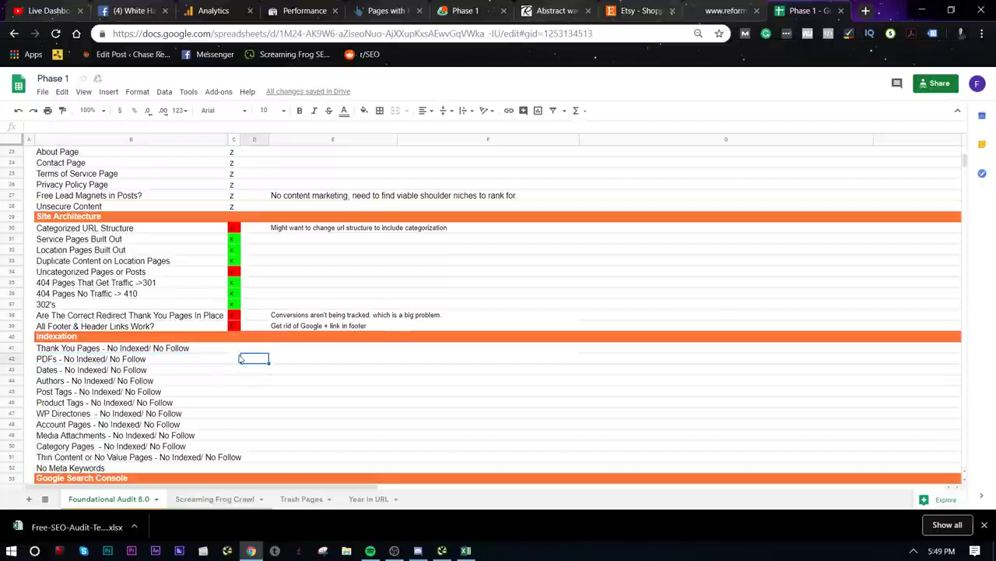
pyautogui.click(238, 358)
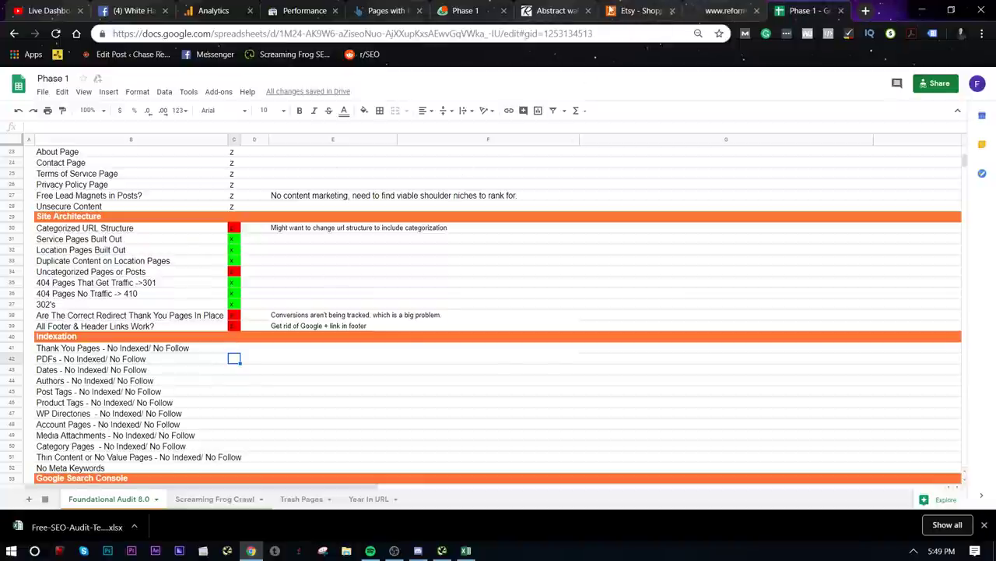
pyautogui.click(704, 10)
pyautogui.click(638, 10)
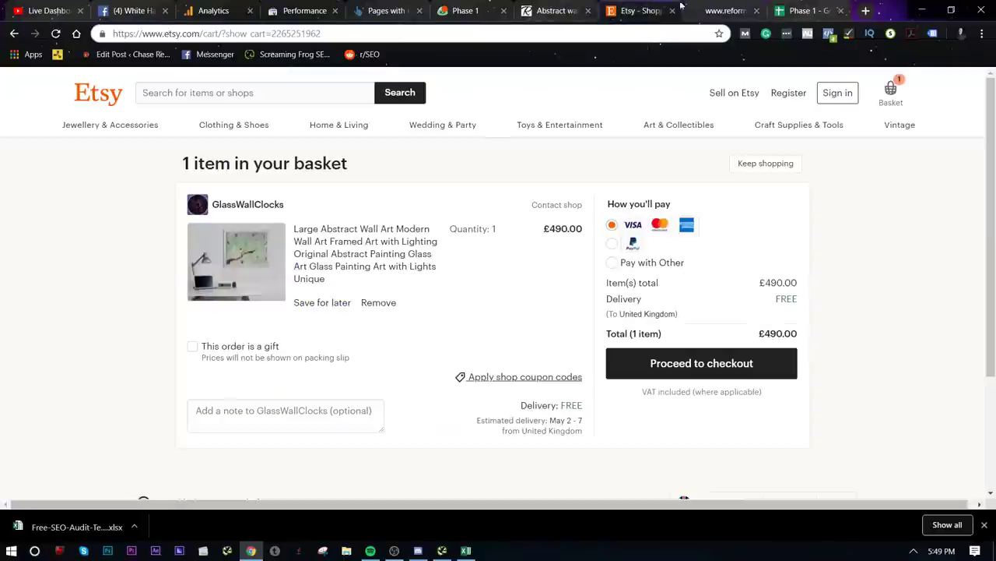
pyautogui.click(752, 15)
pyautogui.click(756, 11)
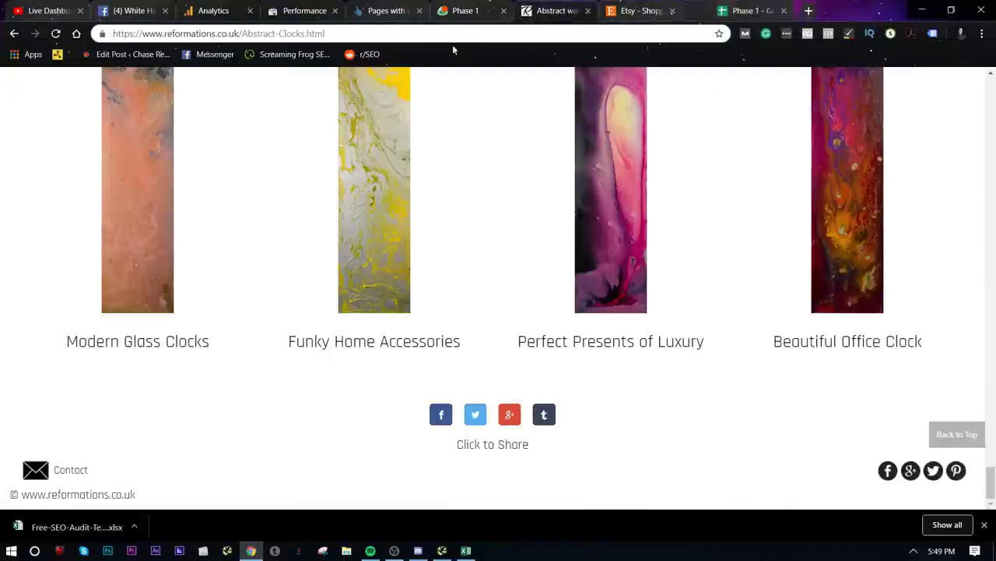
pyautogui.moveTo(378, 34); pyautogui.dragTo(241, 34)
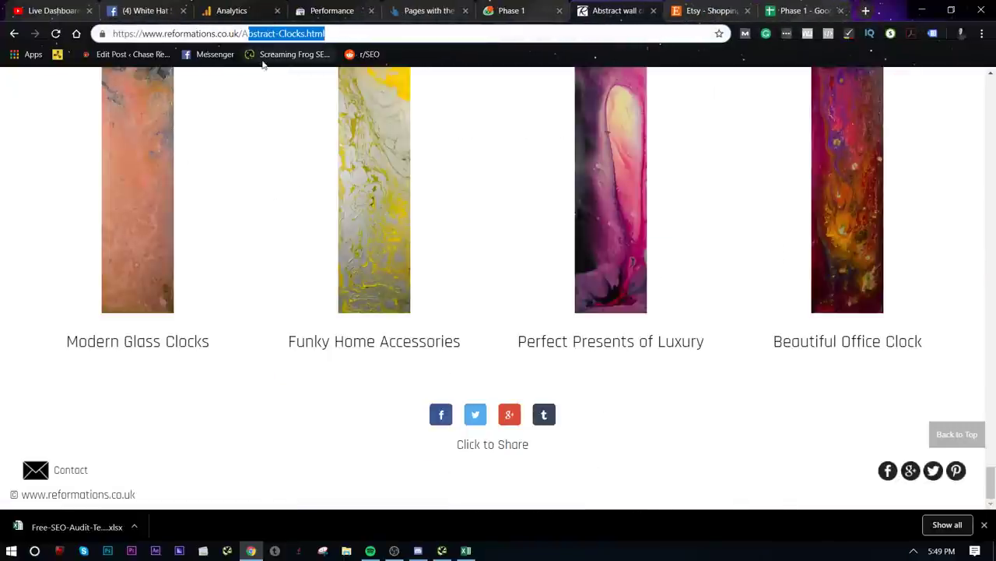
pyautogui.press('BackSpace')
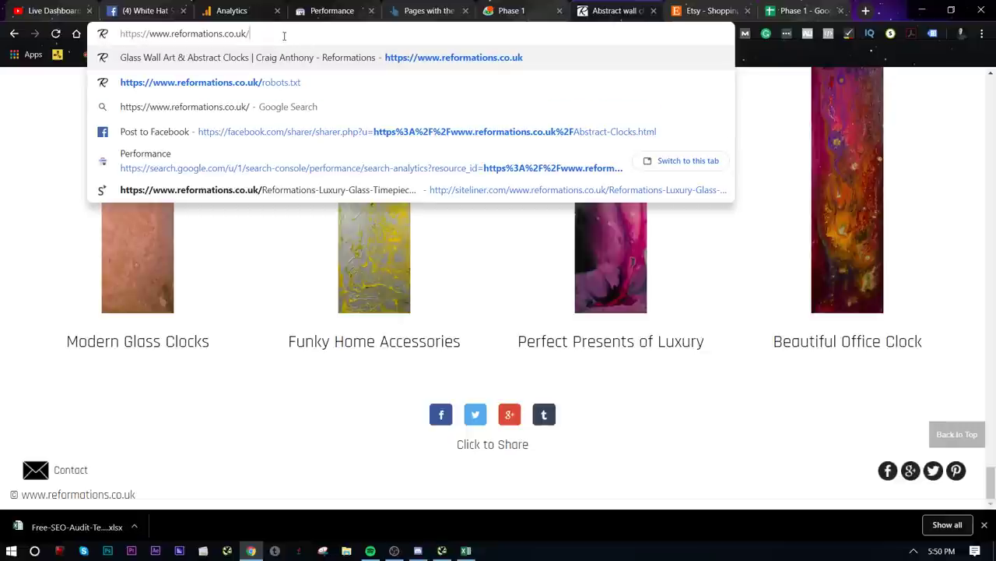
pyautogui.moveTo(283, 34); pyautogui.dragTo(13, 54)
pyautogui.press('Home')
pyautogui.write('site:')
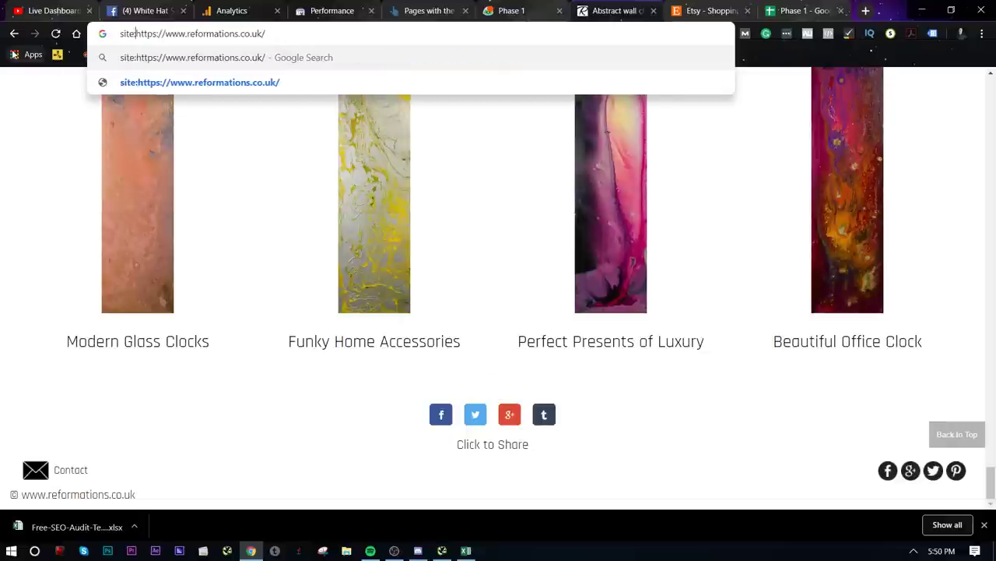
pyautogui.press('Return')
# - Narrow the Google site search of reformations.co.uk to "thank you", correcting the misspelled term
pyautogui.click(333, 102)
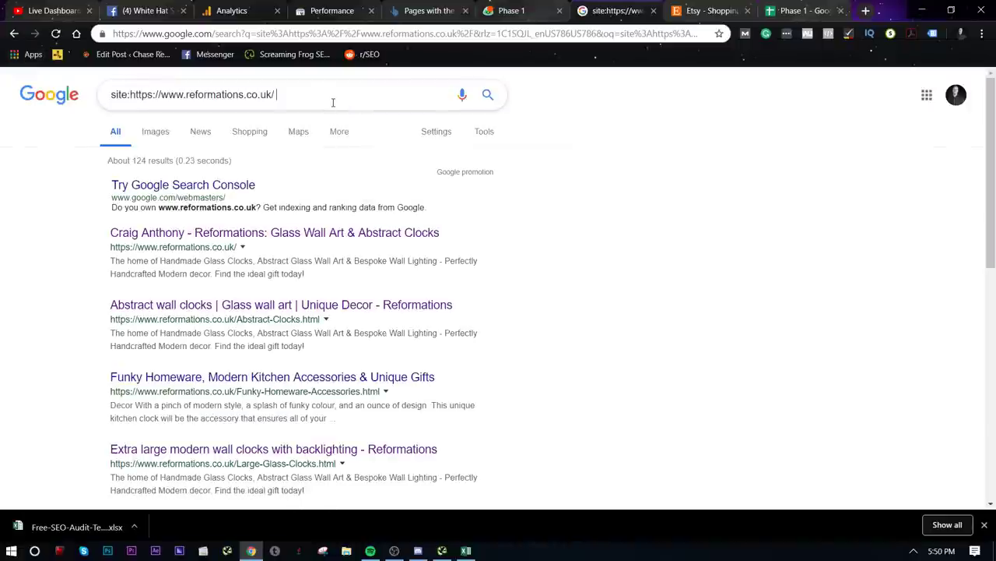
pyautogui.write('thank youy')
pyautogui.press('Return')
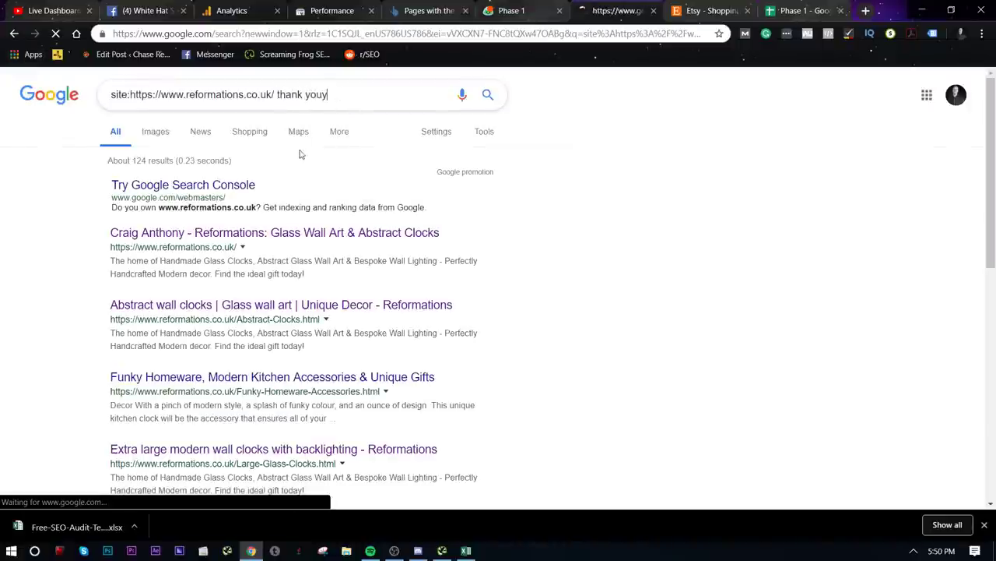
pyautogui.click(362, 95)
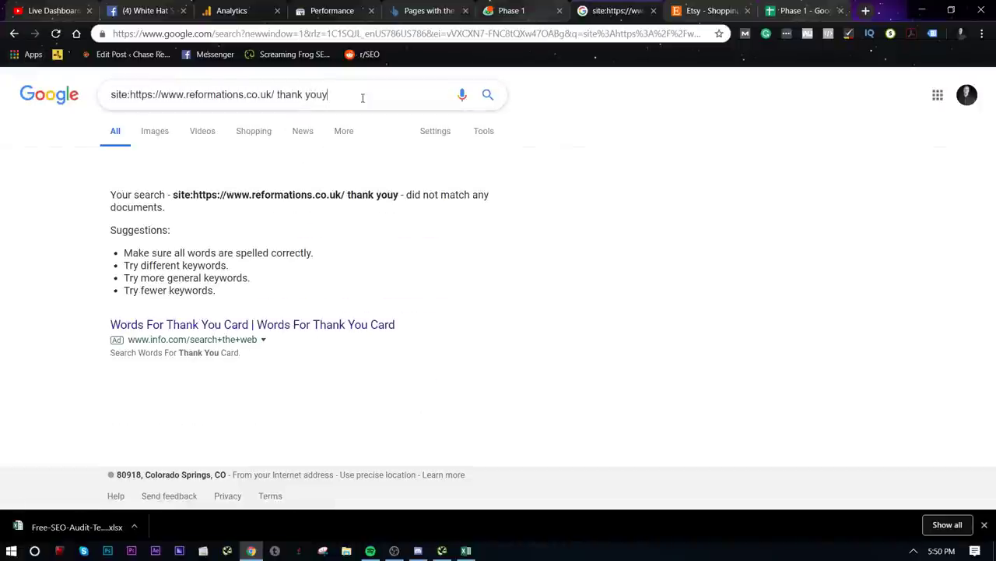
pyautogui.press('BackSpace')
pyautogui.press('Return')
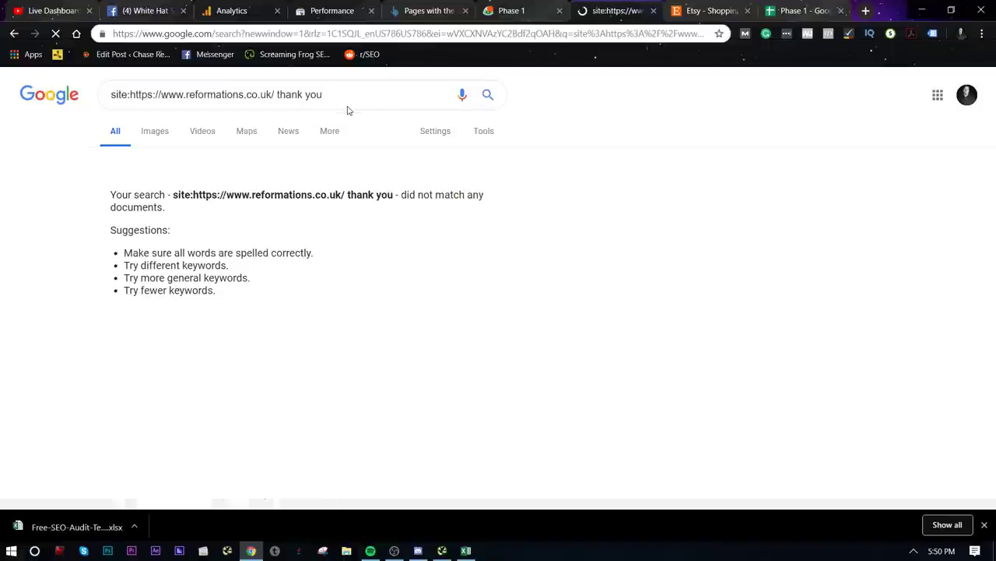
pyautogui.moveTo(323, 94); pyautogui.dragTo(277, 97)
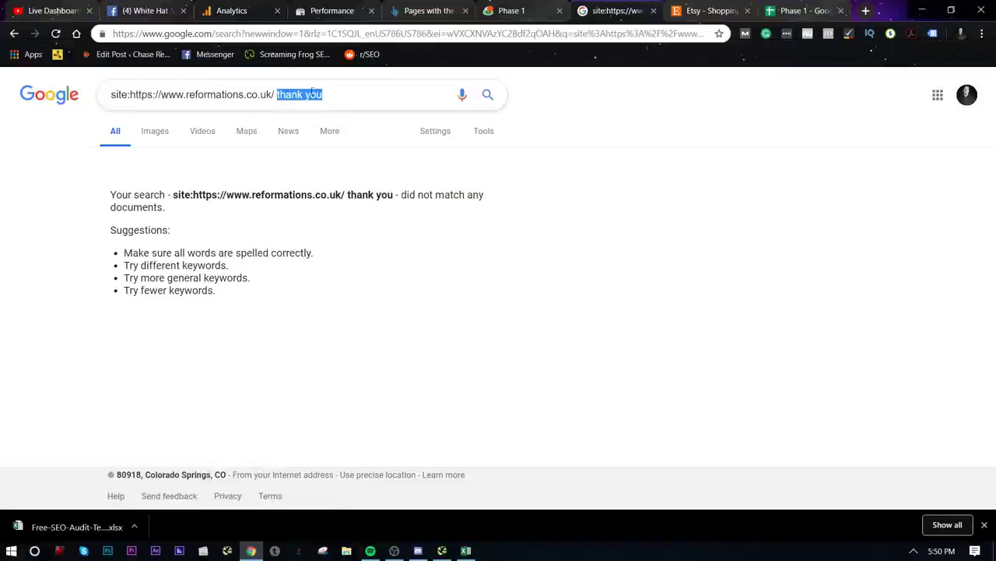
# - Mark "Thank You Pages - No Indexed/ No Follow" with x in the Indexation checklist
pyautogui.click(802, 10)
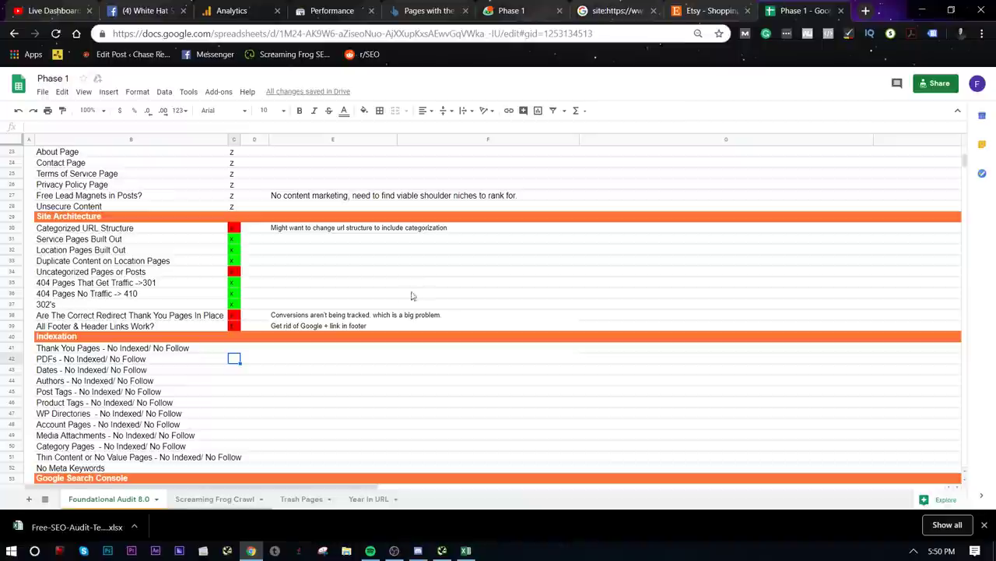
pyautogui.click(234, 348)
pyautogui.write('z')
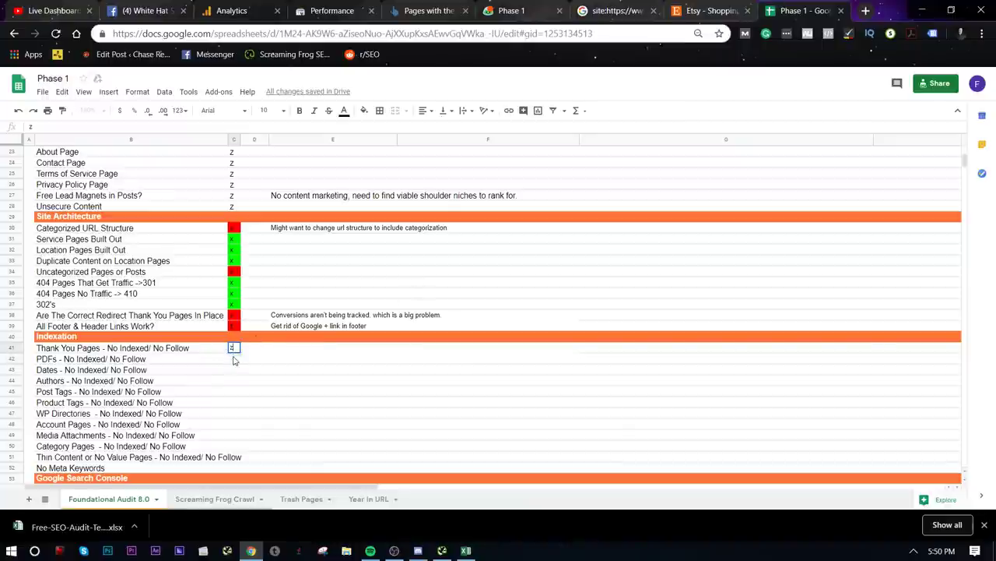
pyautogui.click(232, 360)
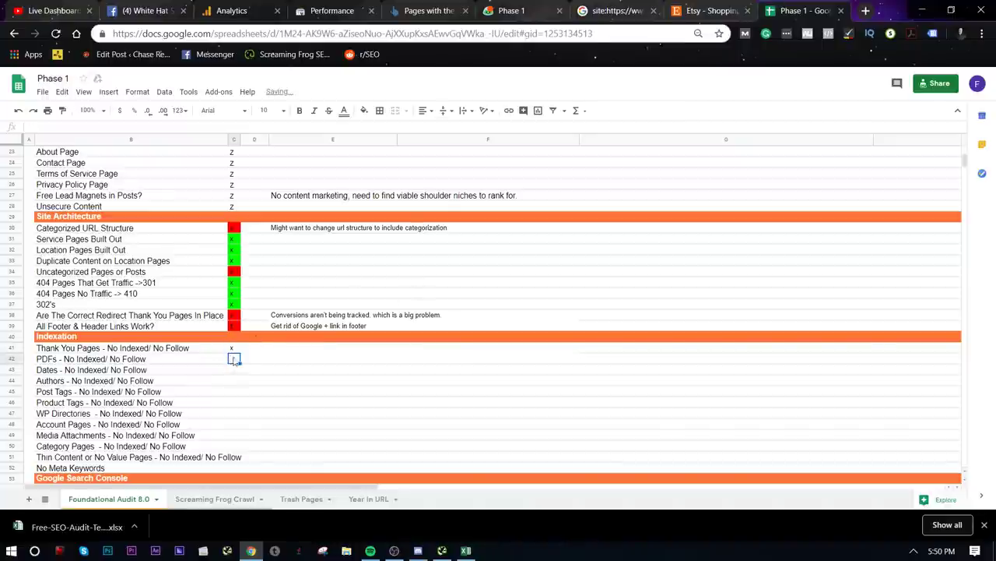
# - Run the Google site search for "pdf" and mark "PDFs - No Indexed/ No Follow" with x in the checklist
pyautogui.hotkey('ctrl', 'shift', 'Tab')
pyautogui.hotkey('ctrl', 'shift', 'Tab')
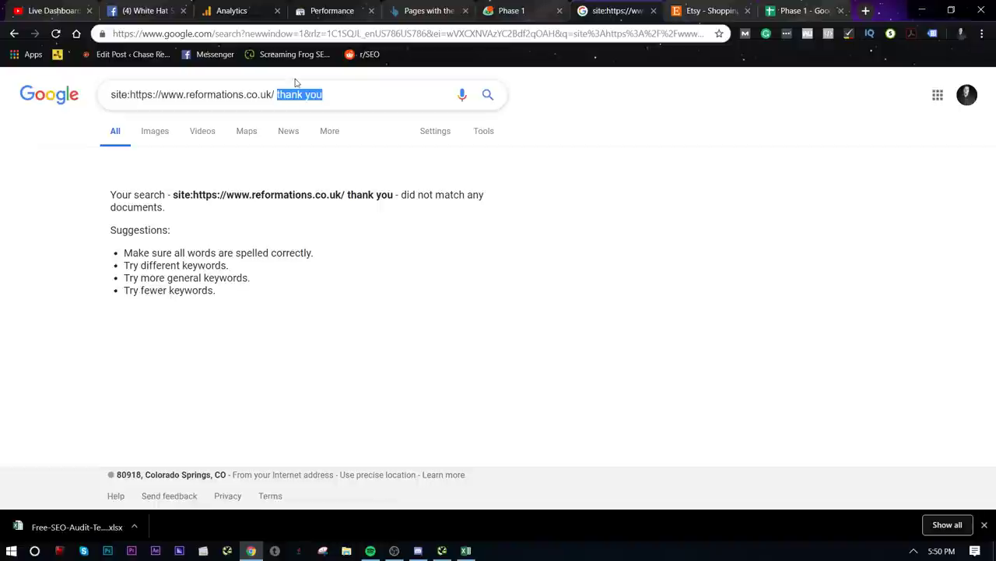
pyautogui.write('pdf')
pyautogui.press('Return')
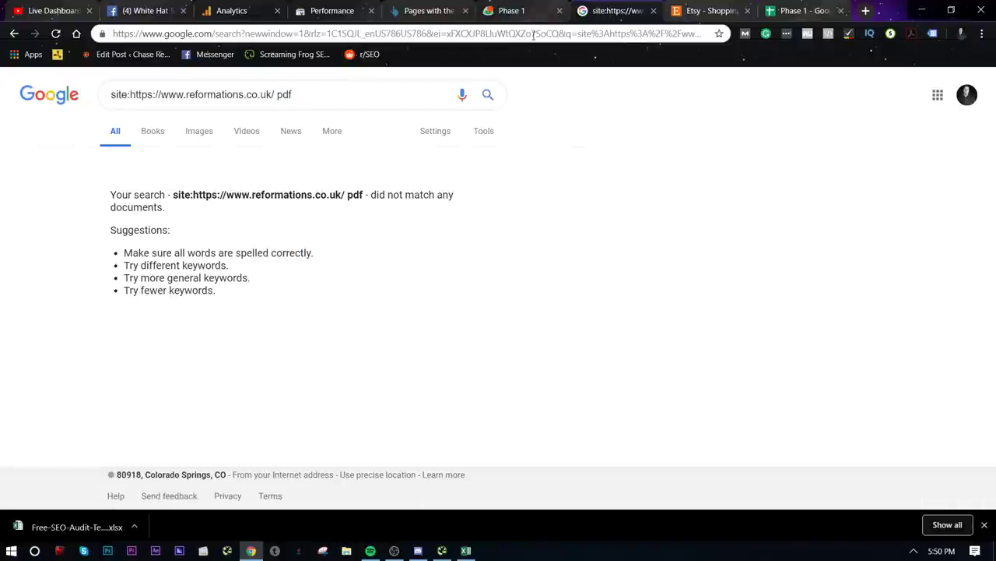
pyautogui.click(801, 11)
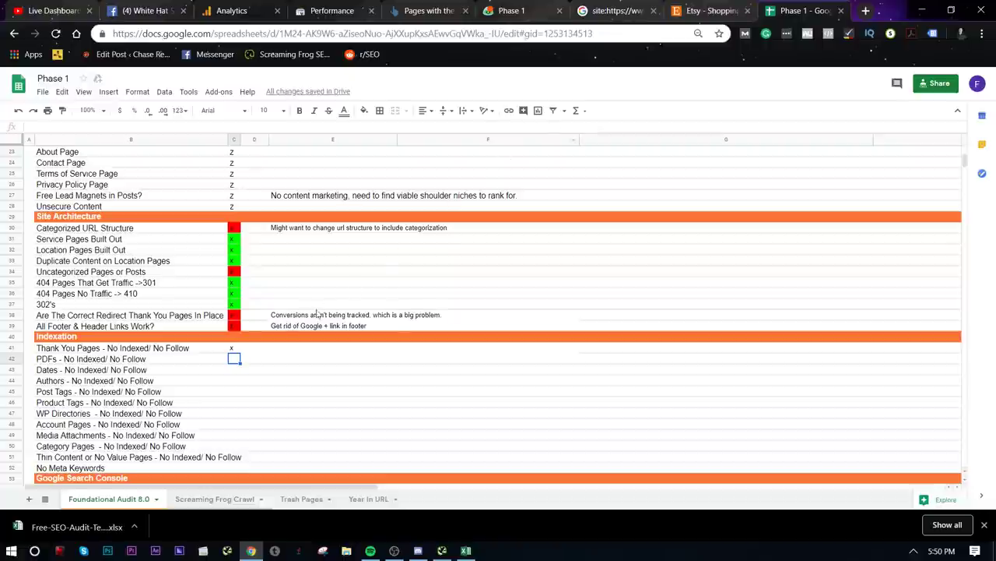
pyautogui.write('x')
pyautogui.press('Return')
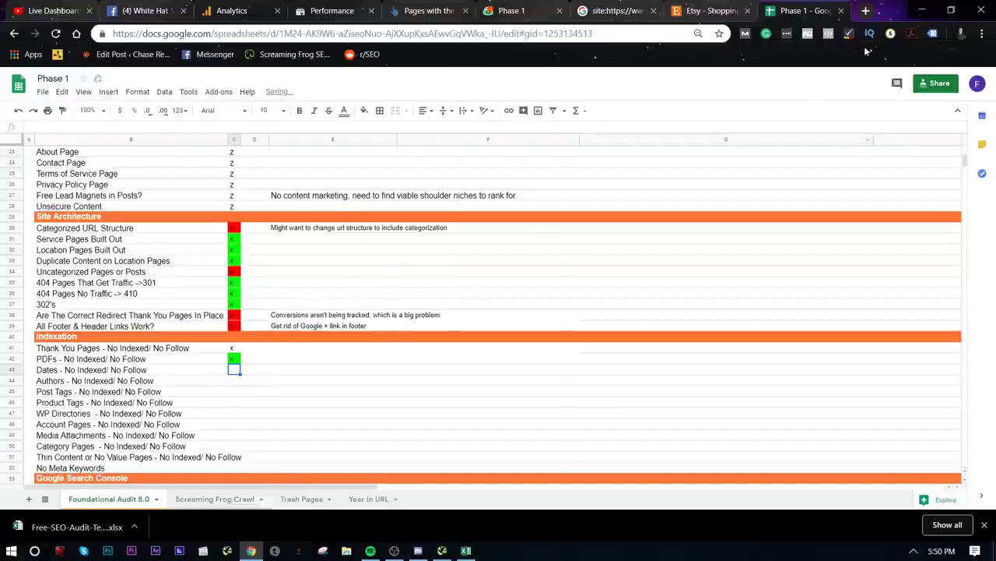
# - Check for indexed date pages by running the Google site search for "12/" and for "2019"
pyautogui.click(615, 11)
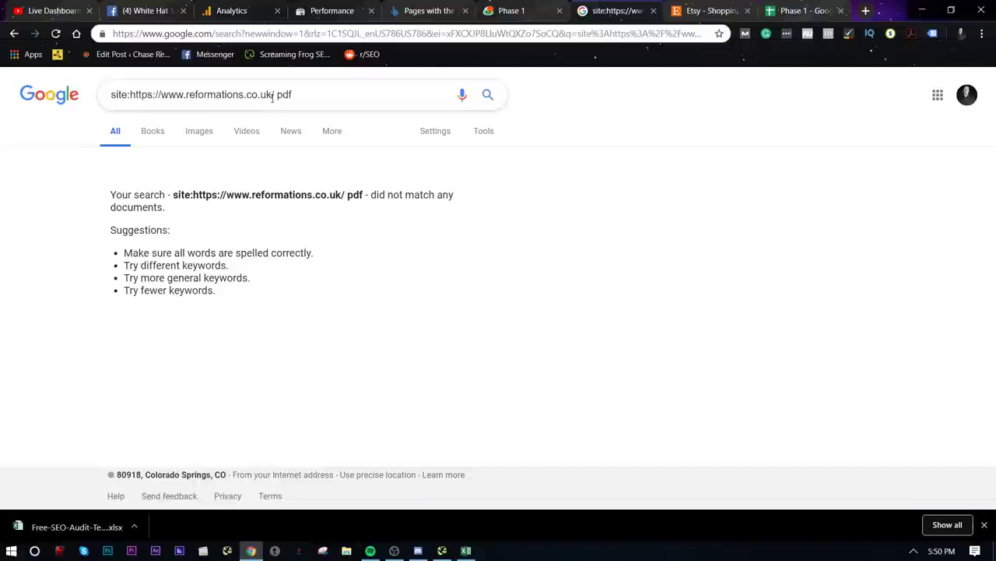
pyautogui.moveTo(273, 96); pyautogui.dragTo(359, 104)
pyautogui.press('BackSpace')
pyautogui.write('12/')
pyautogui.press('Return')
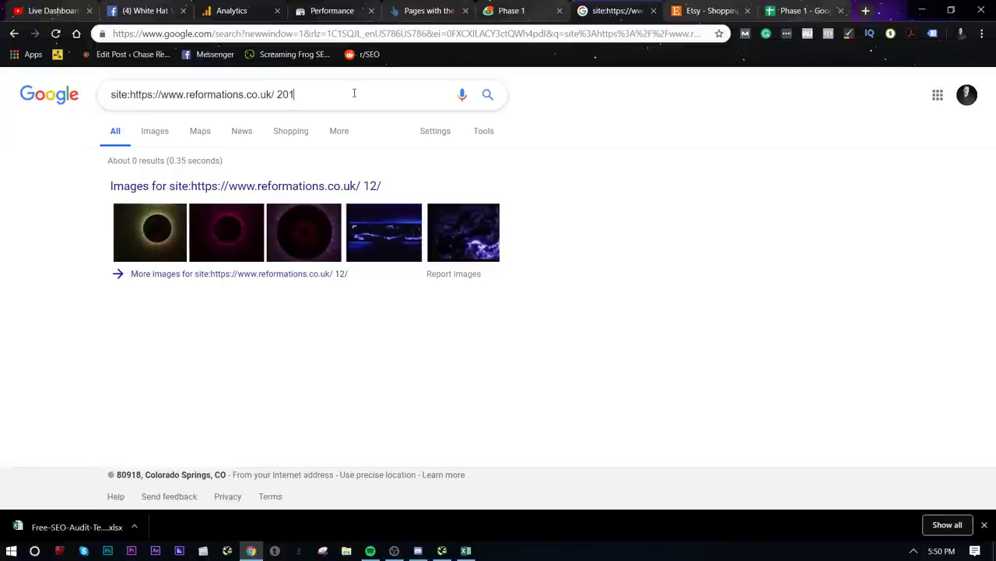
pyautogui.press('Return')
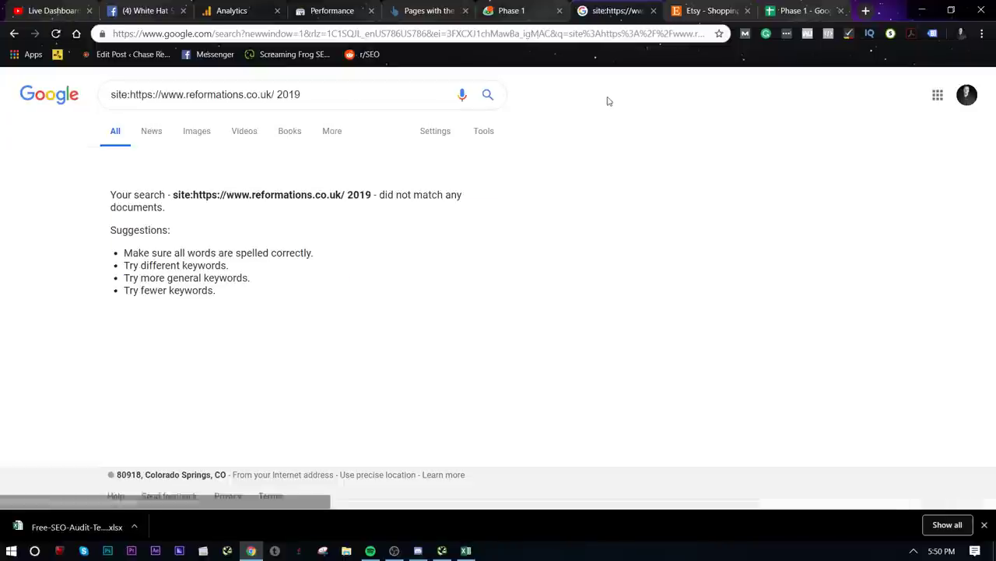
# - Mark "Dates - No Indexed/ No Follow" with x in the Indexation checklist
pyautogui.click(802, 11)
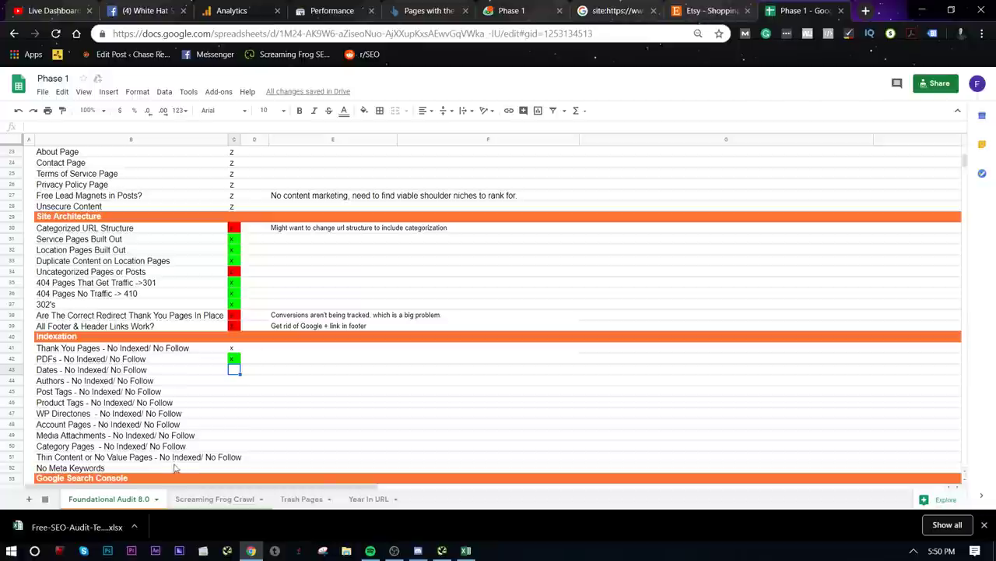
pyautogui.write('x')
pyautogui.click(242, 404)
pyautogui.click(234, 381)
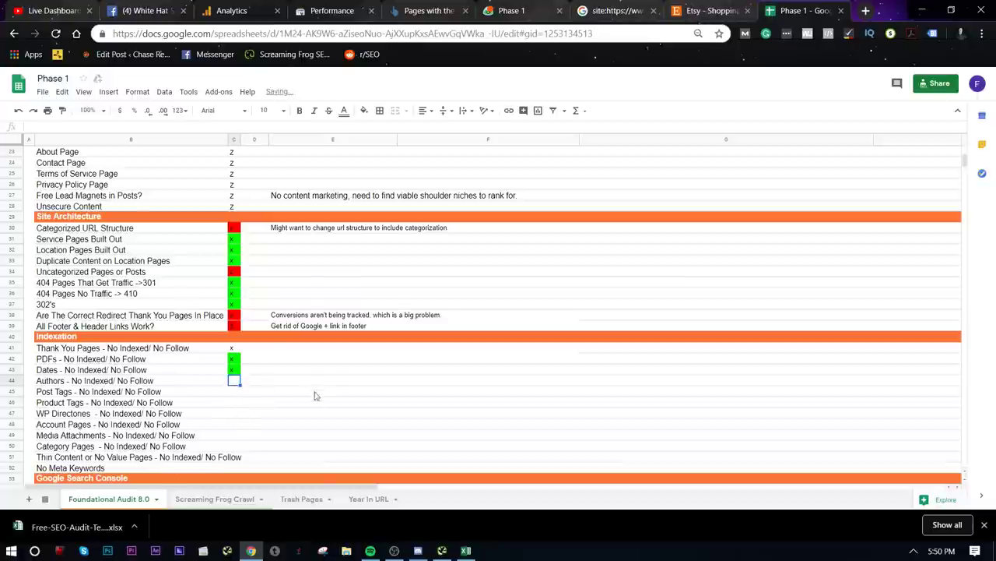
# - Run the Google site search for "author" and mark "Authors - No Indexed/ No Follow" with x in the checklist
pyautogui.click(615, 11)
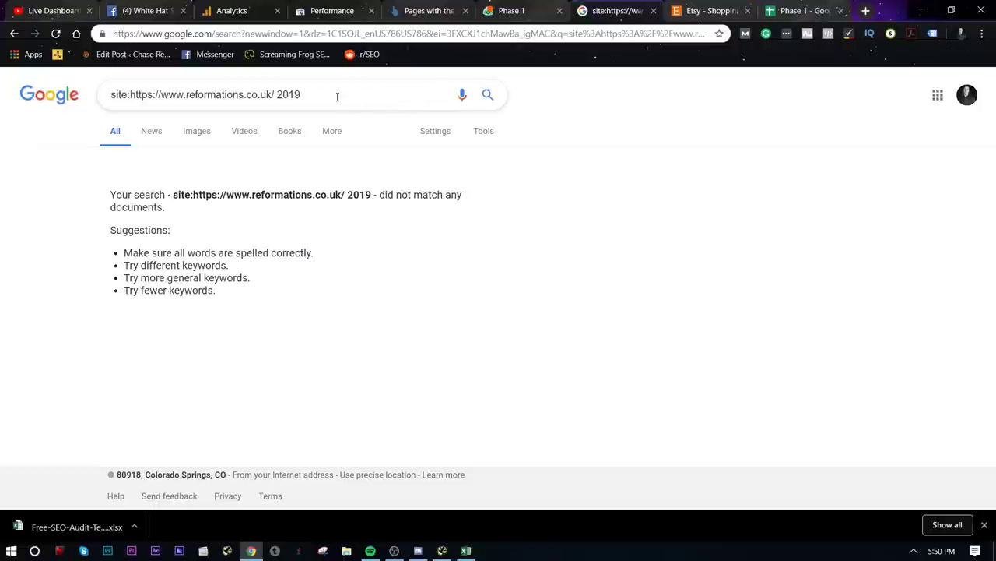
pyautogui.doubleClick(286, 94)
pyautogui.write('author')
pyautogui.press('Return')
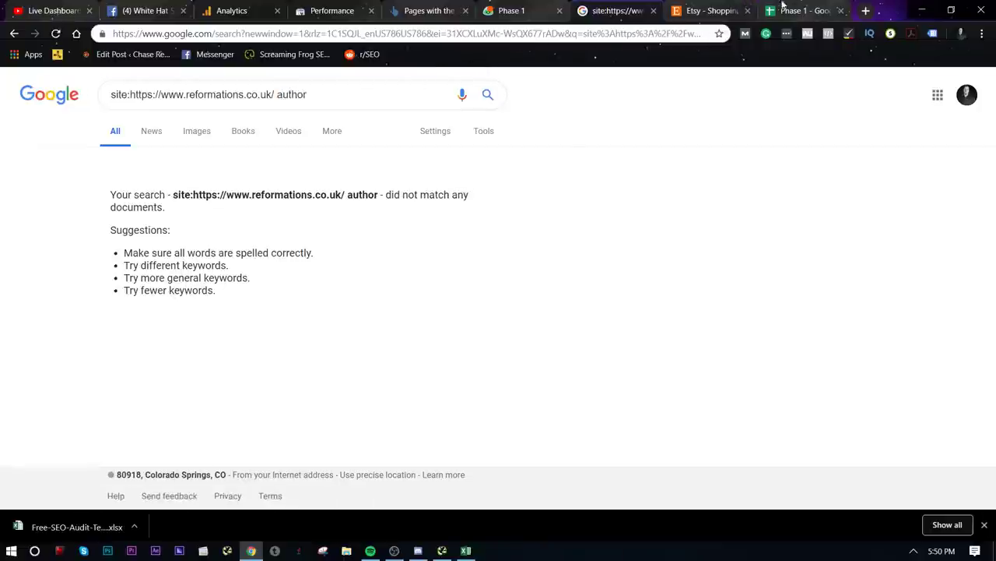
pyautogui.click(786, 11)
pyautogui.write('x')
pyautogui.click(245, 400)
pyautogui.scroll(-1, 245, 366)
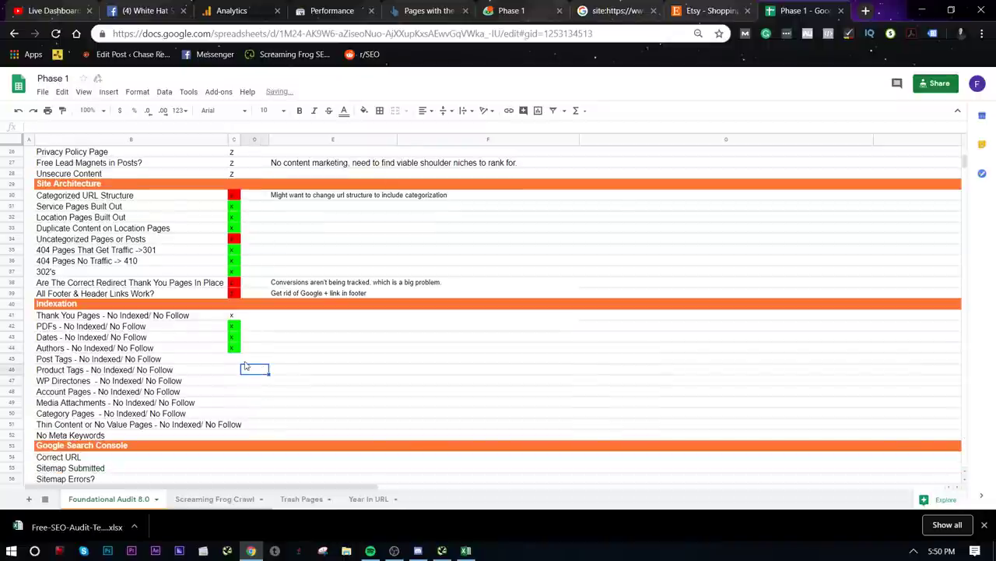
# - Run the Google site search for "tag" and mark "Post Tags - No Indexed/ No Follow" with x in the checklist
pyautogui.click(235, 359)
pyautogui.click(664, 14)
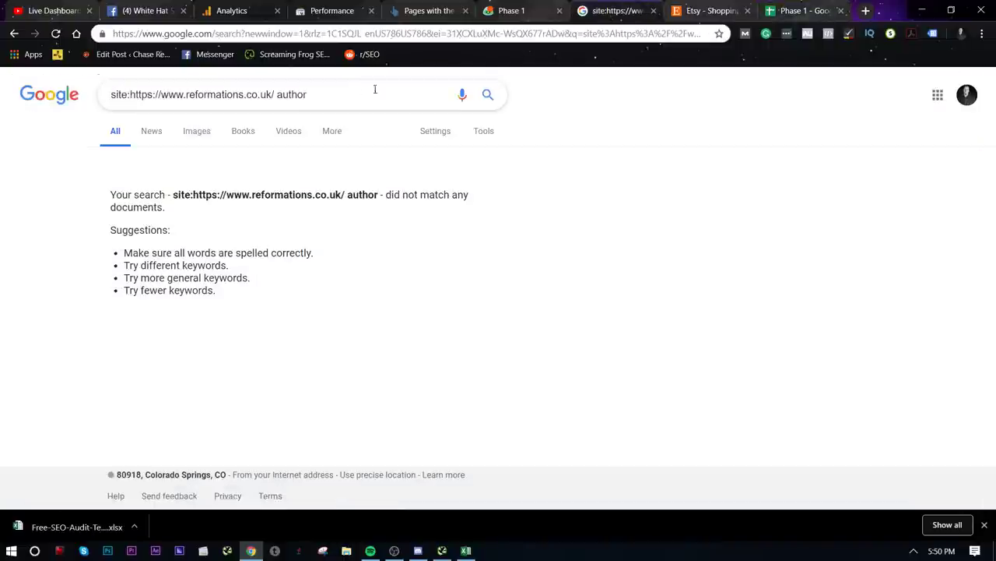
pyautogui.doubleClick(290, 94)
pyautogui.write('tag')
pyautogui.press('Return')
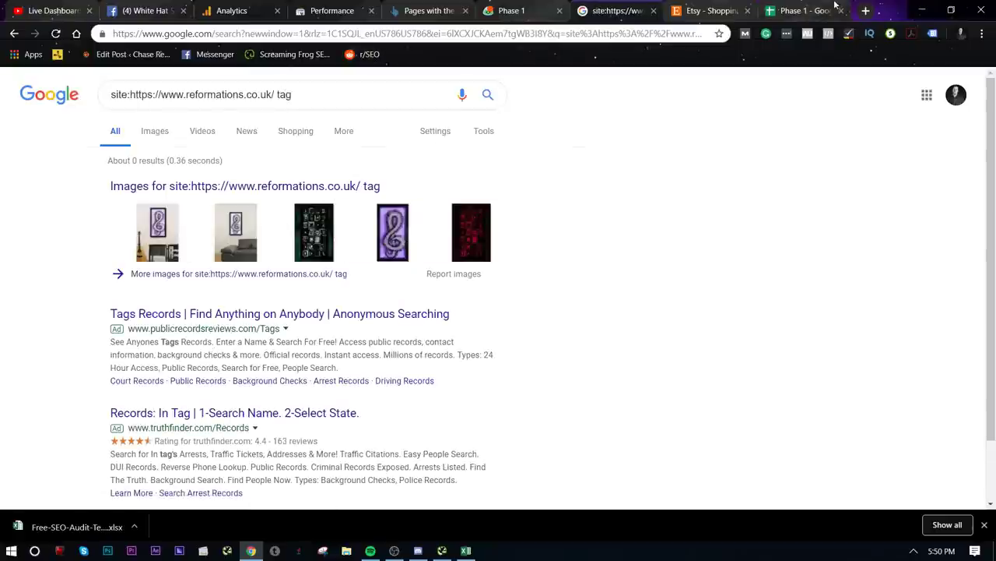
pyautogui.click(775, 8)
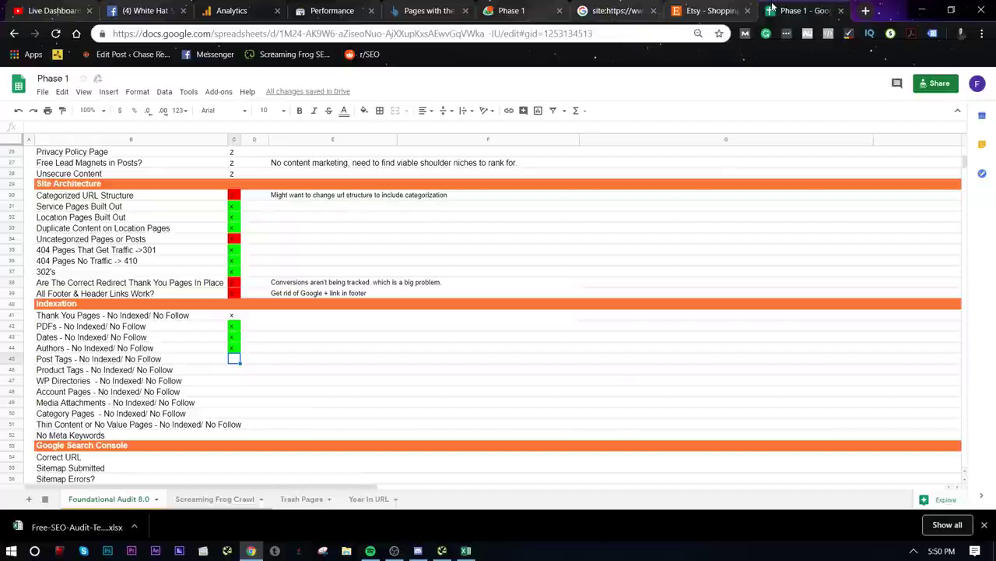
pyautogui.write('x')
pyautogui.press('Return')
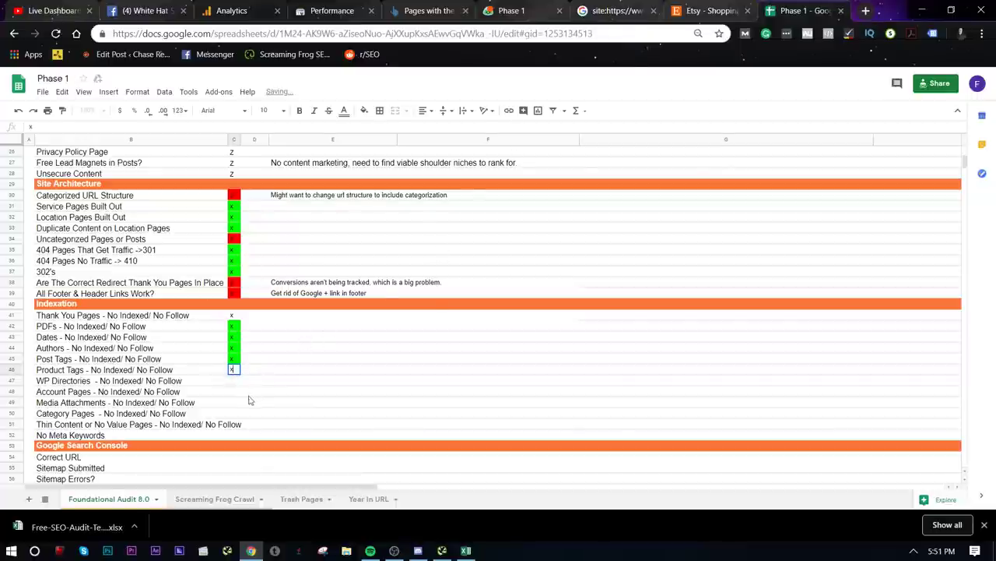
# - Mark "Product Tags - No Indexed/ No Follow" and "WP Directories - No Indexed/ No Follow" with x
pyautogui.write('x')
pyautogui.click(251, 391)
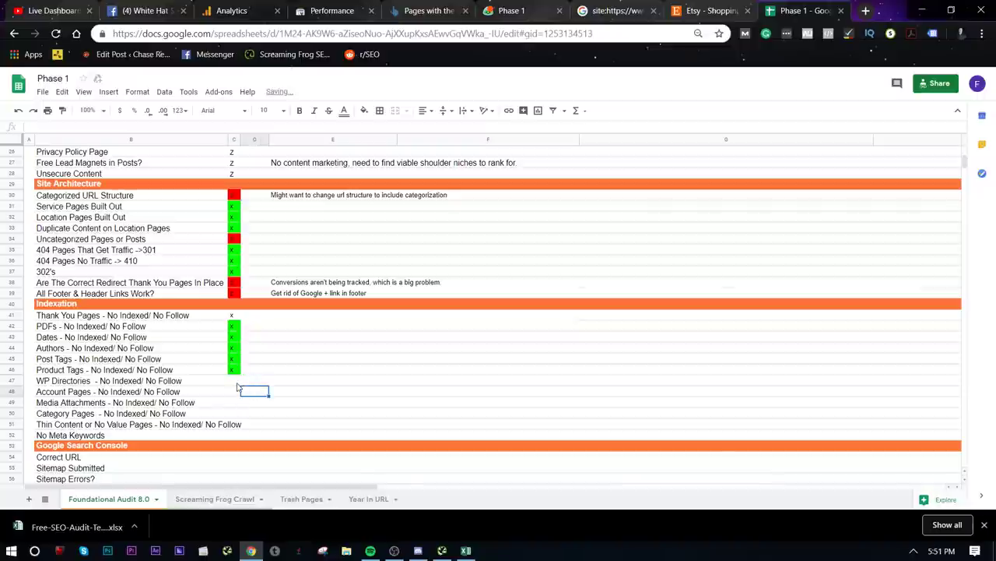
pyautogui.click(238, 383)
pyautogui.write('x')
pyautogui.click(281, 384)
pyautogui.click(225, 393)
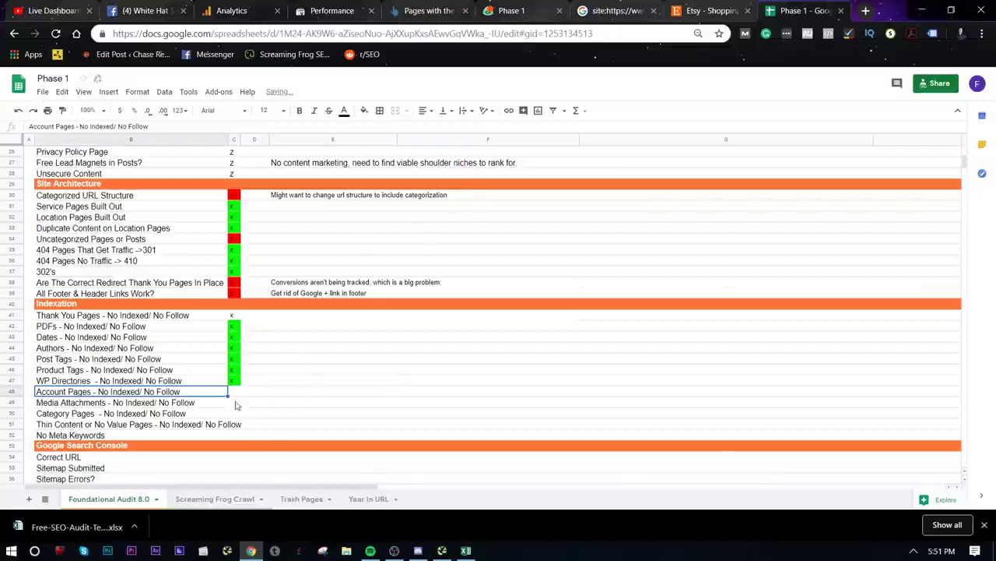
# - Run the Google site search for "account" and mark "Account Pages - No Indexed/ No Follow" with x in the checklist
pyautogui.click(234, 393)
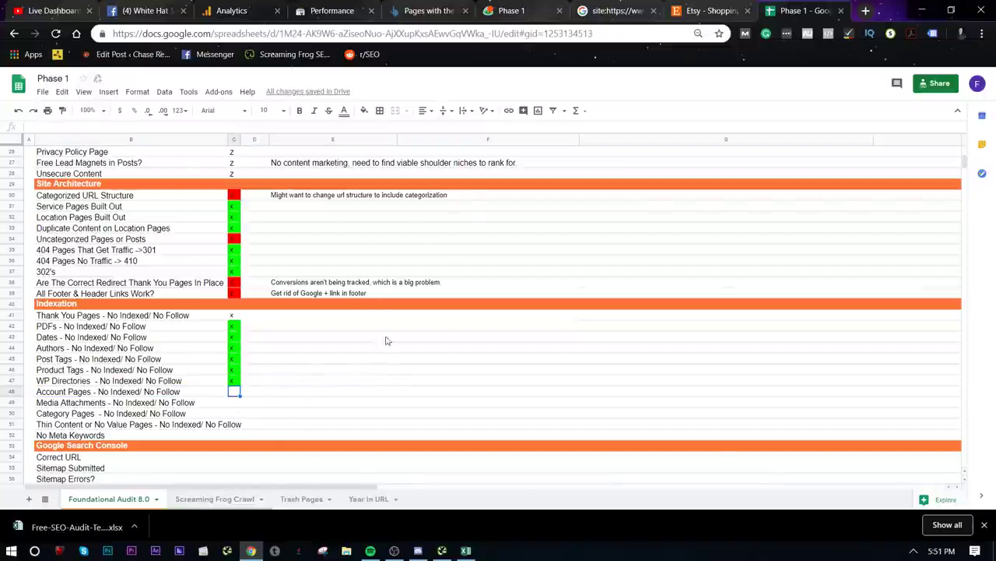
pyautogui.click(315, 402)
pyautogui.click(595, 11)
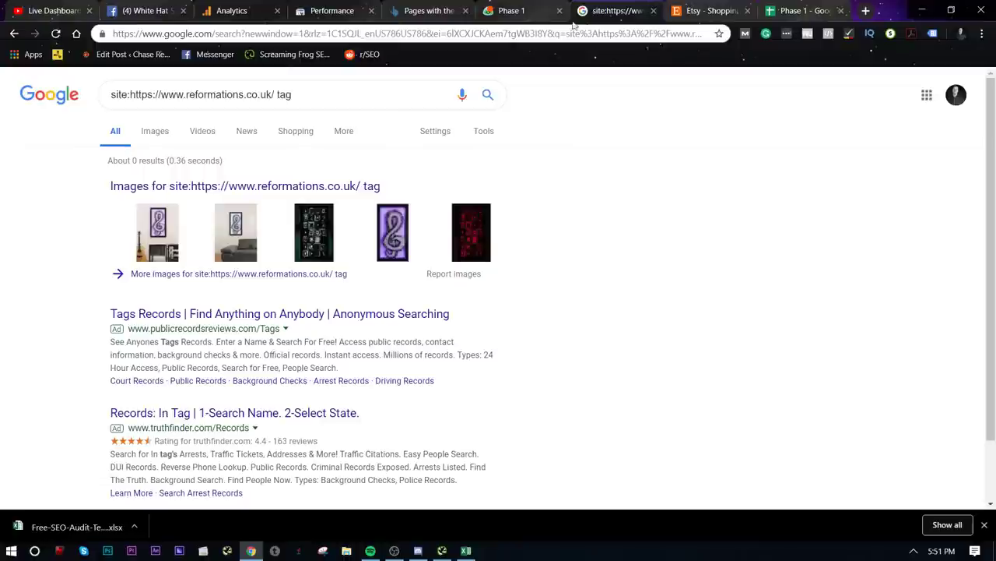
pyautogui.write('t')
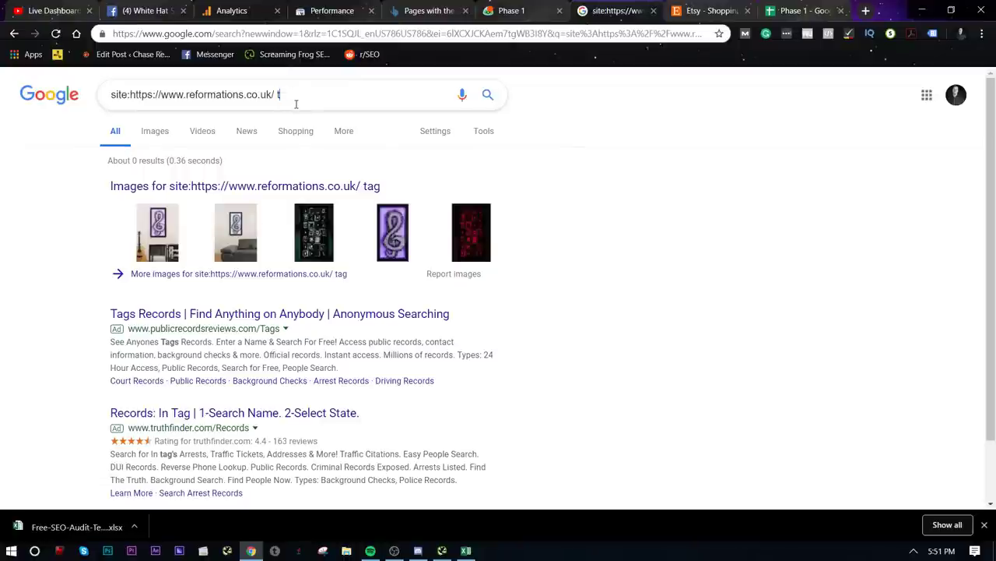
pyautogui.write('ccount')
pyautogui.press('Return')
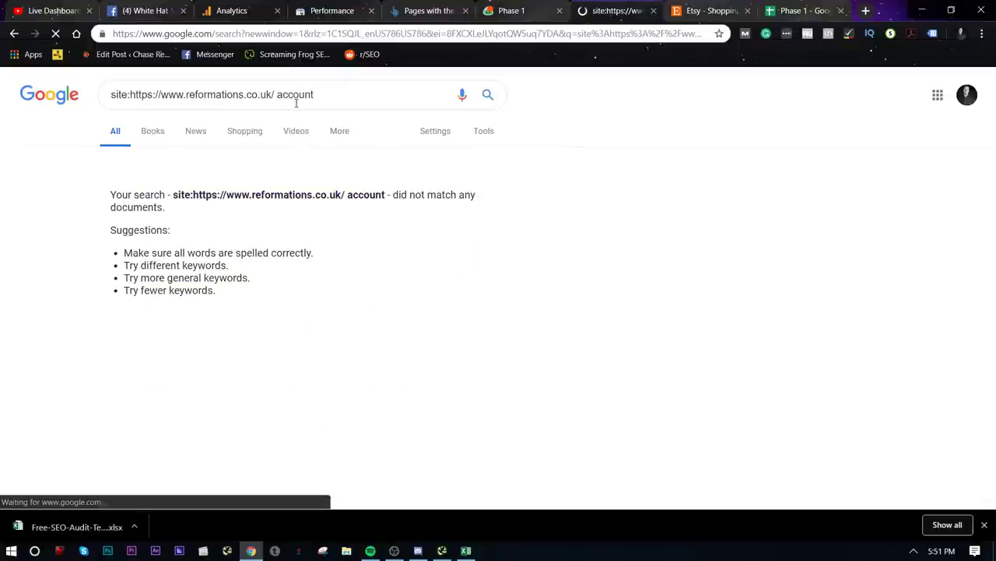
pyautogui.hotkey('ctrl', 'shift', 'Tab')
pyautogui.hotkey('ctrl', '9')
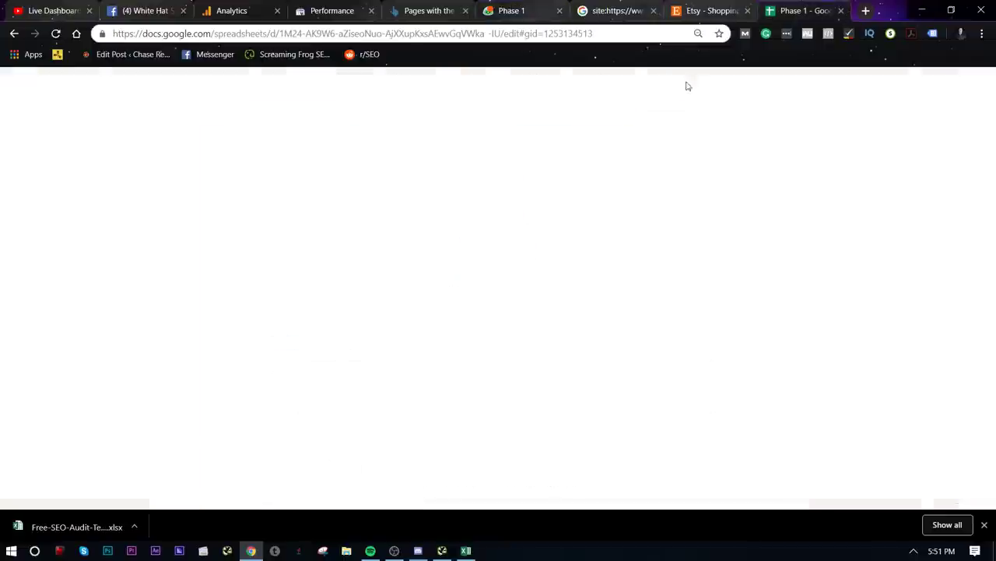
pyautogui.click(236, 402)
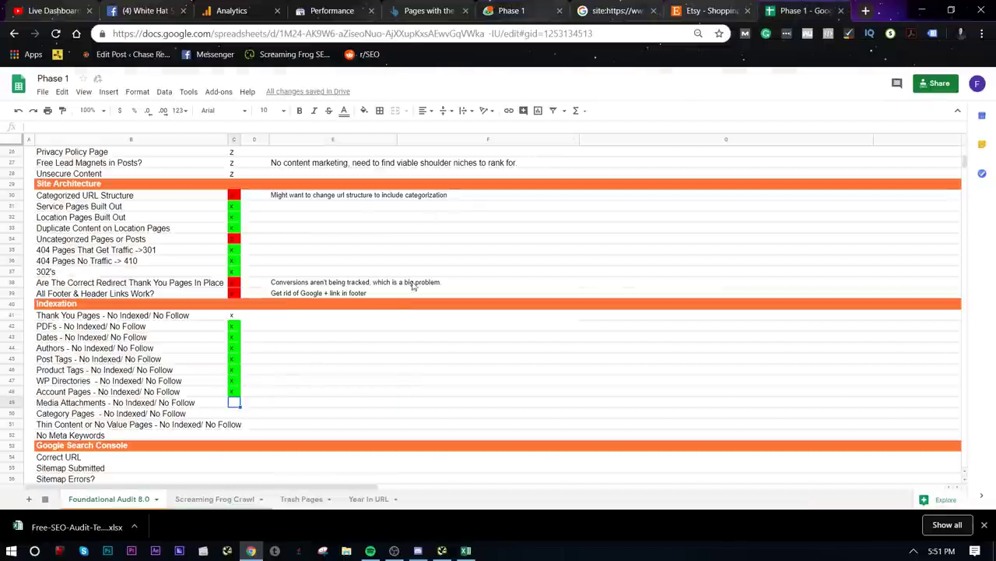
# - Check for indexed media attachments by running the Google site search for "jpeg" and for "png"
pyautogui.click(598, 26)
pyautogui.click(400, 101)
pyautogui.doubleClick(399, 101)
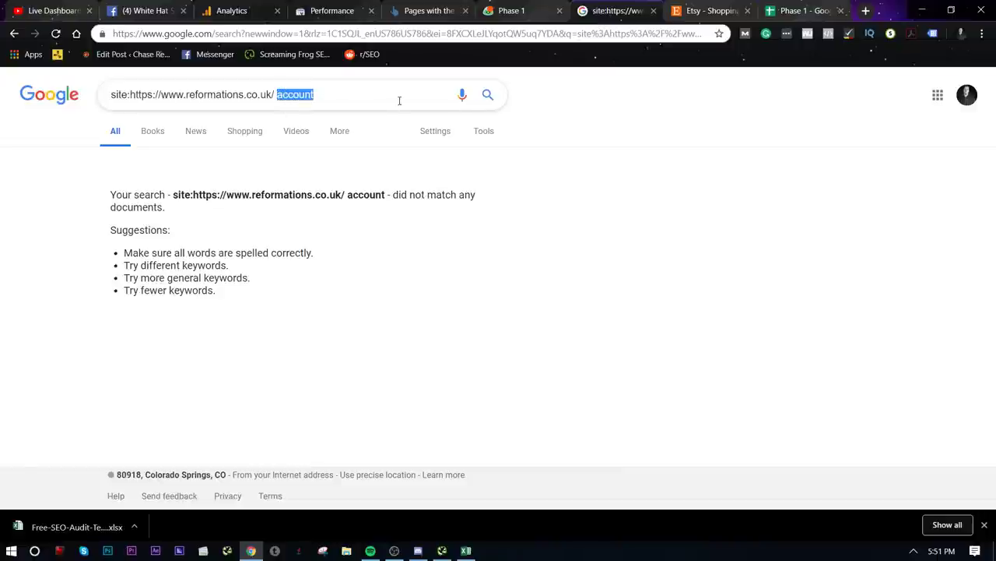
pyautogui.write('jpeg')
pyautogui.press('Return')
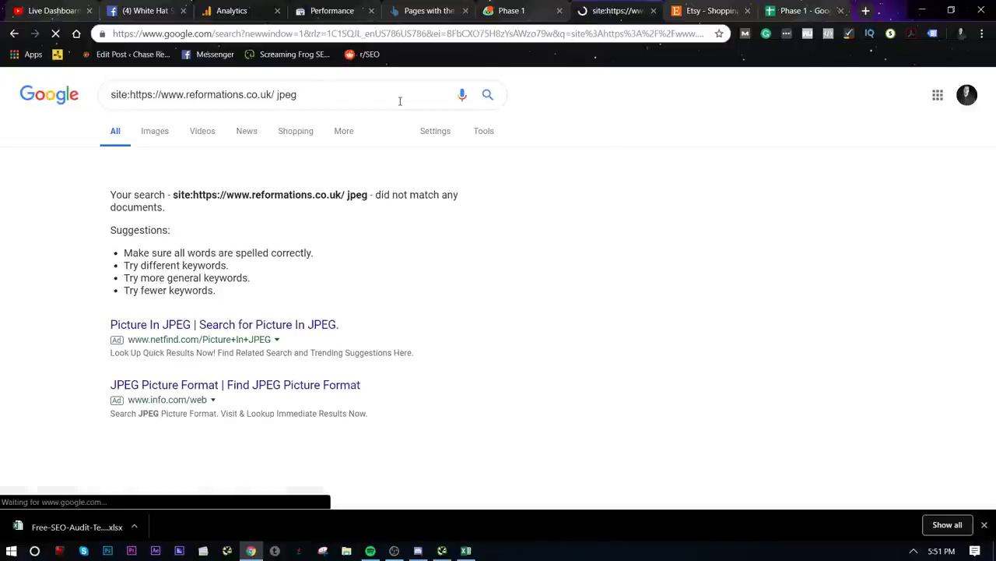
pyautogui.press('BackSpace')
pyautogui.press('BackSpace')
pyautogui.press('BackSpace')
pyautogui.press('BackSpace')
pyautogui.write('png')
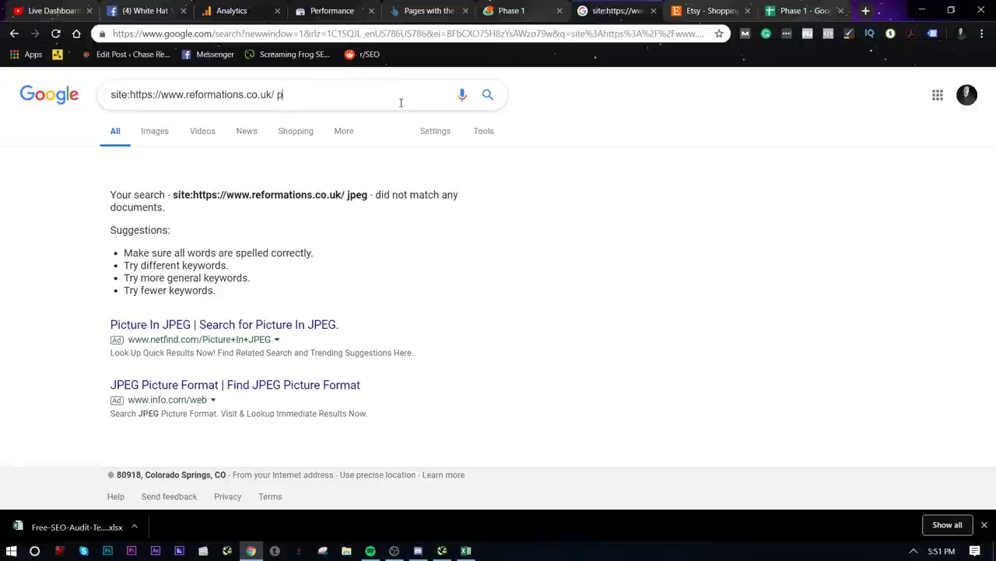
pyautogui.press('Return')
# - Mark "Media Attachments - No Indexed/ No Follow" with x in the Indexation checklist
pyautogui.click(805, 10)
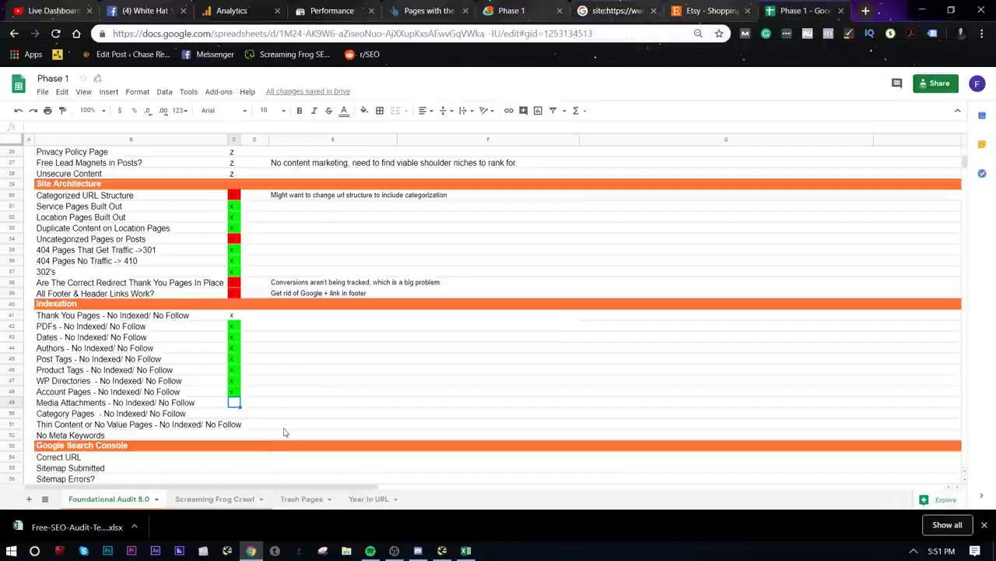
pyautogui.click(250, 413)
pyautogui.click(234, 417)
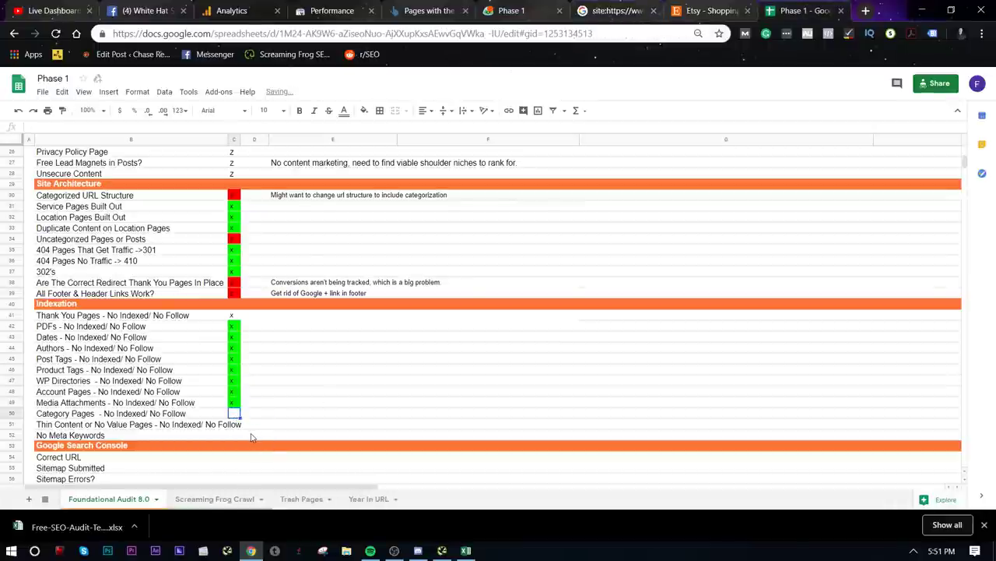
# - Run the Google site search for "category" and mark "Category Pages - No Indexed/ No Follow" with x in the checklist
pyautogui.click(615, 10)
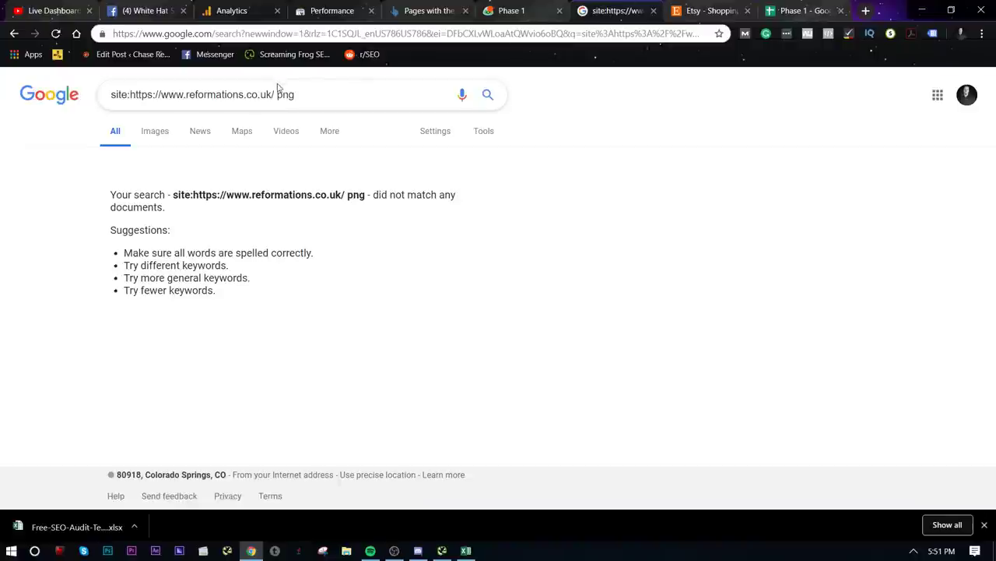
pyautogui.moveTo(273, 94); pyautogui.dragTo(447, 85)
pyautogui.write('/ category')
pyautogui.press('Return')
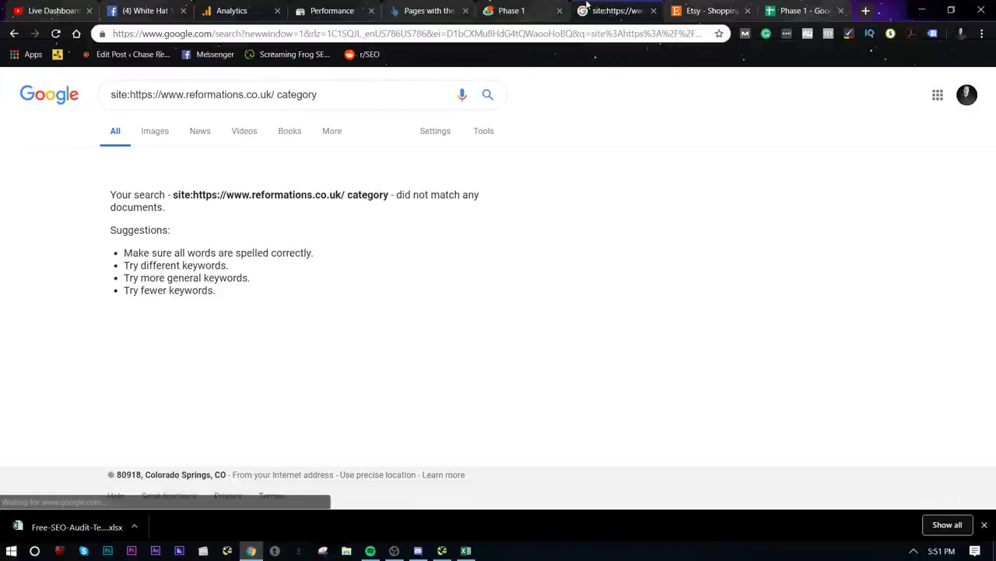
pyautogui.click(806, 10)
pyautogui.write('x')
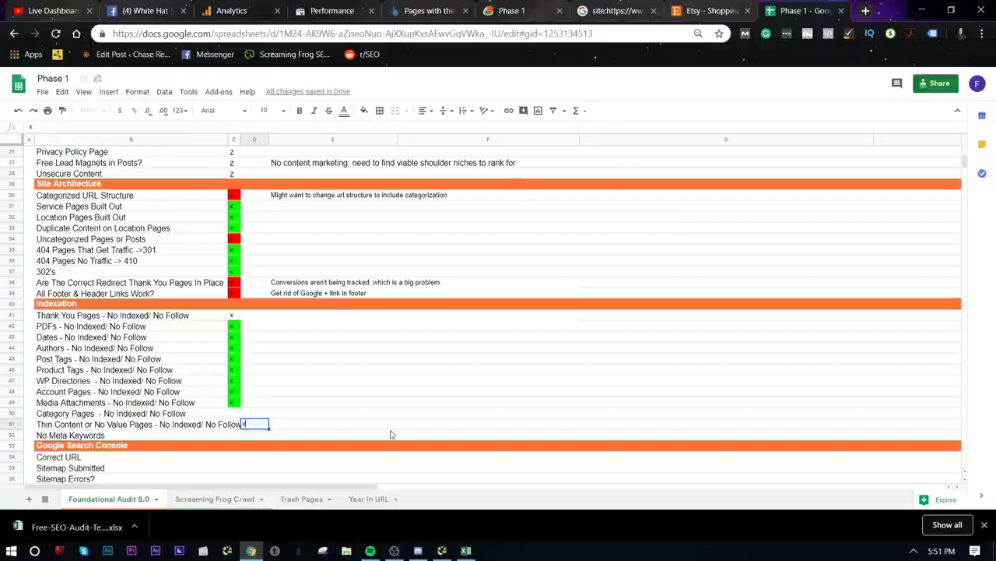
pyautogui.click(239, 415)
pyautogui.write('x')
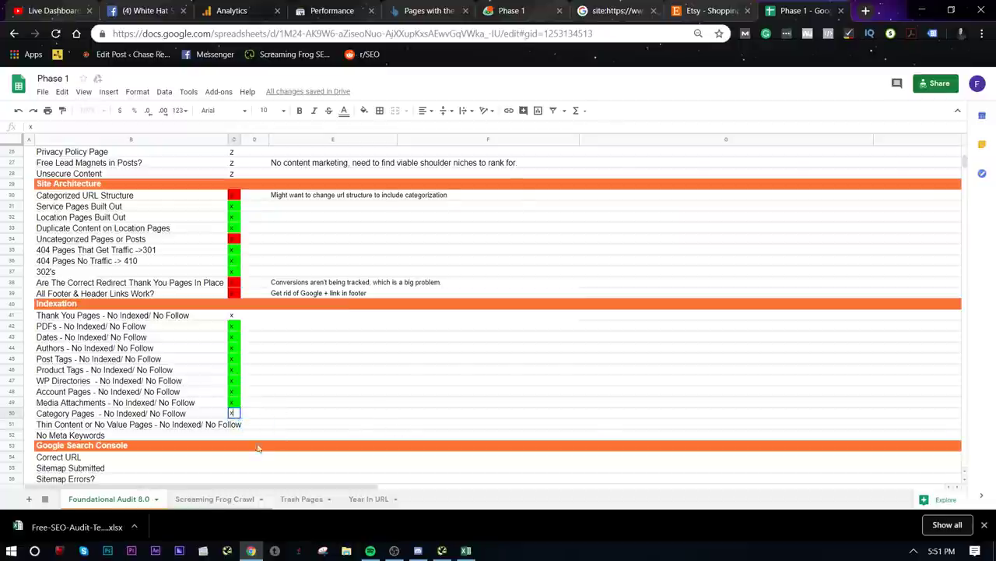
# - Flag "Thin Content or No Value Pages - No Indexed/ No Follow" as a red issue in the Indexation checklist
pyautogui.click(233, 425)
pyautogui.write('x')
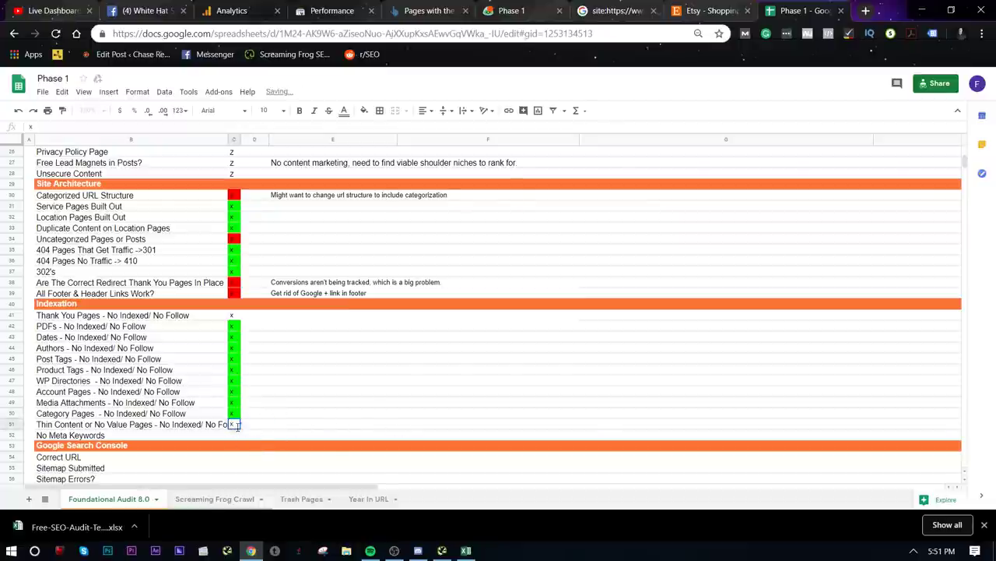
pyautogui.click(372, 426)
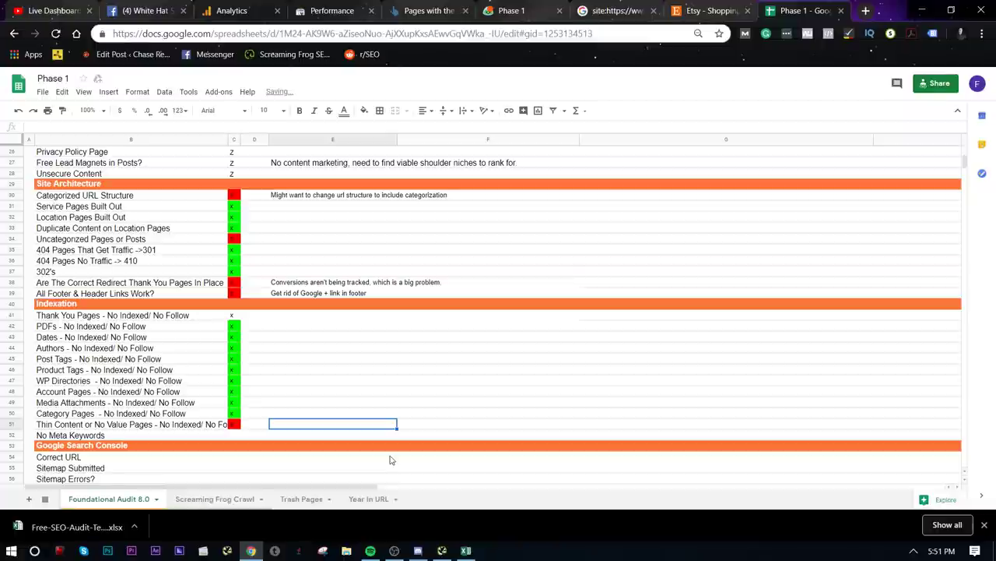
# - Add the note "Mainly need to fix the duplicate content issues. This may resolve when website has perferred version set." for the thin content item
pyautogui.write('Mainly need to fix the duplicate content i')
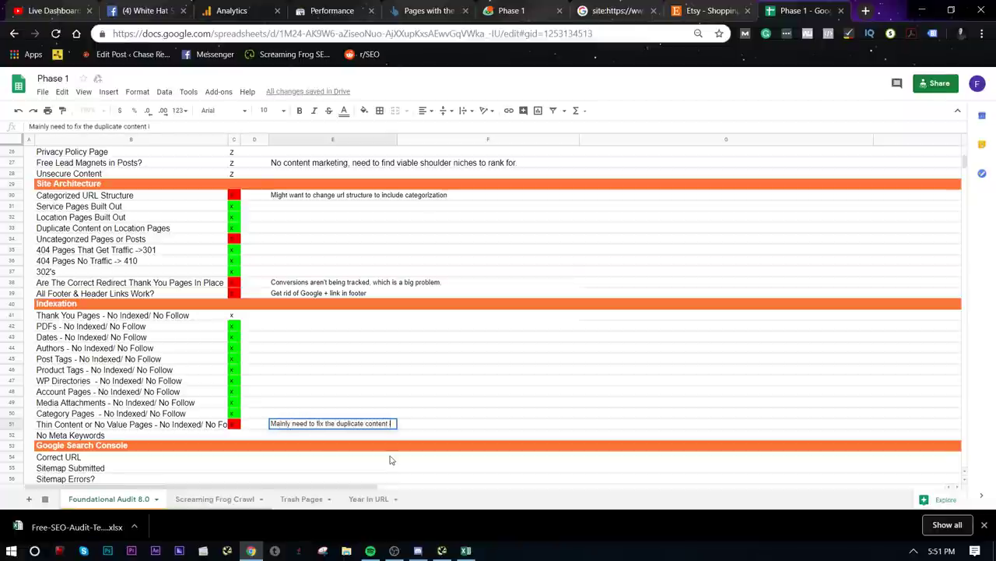
pyautogui.write('ssues. This may reso')
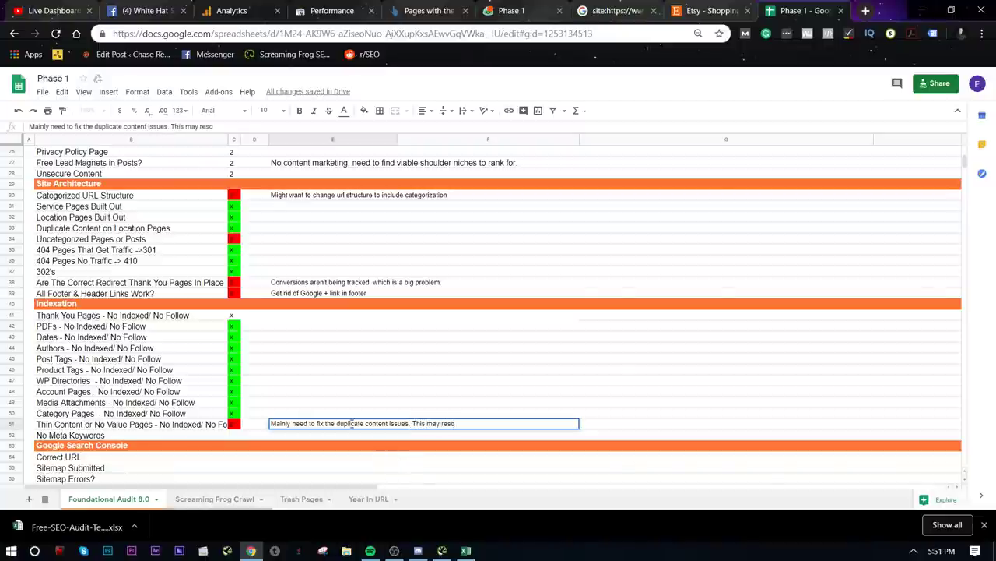
pyautogui.write('lve when website has perferred vers')
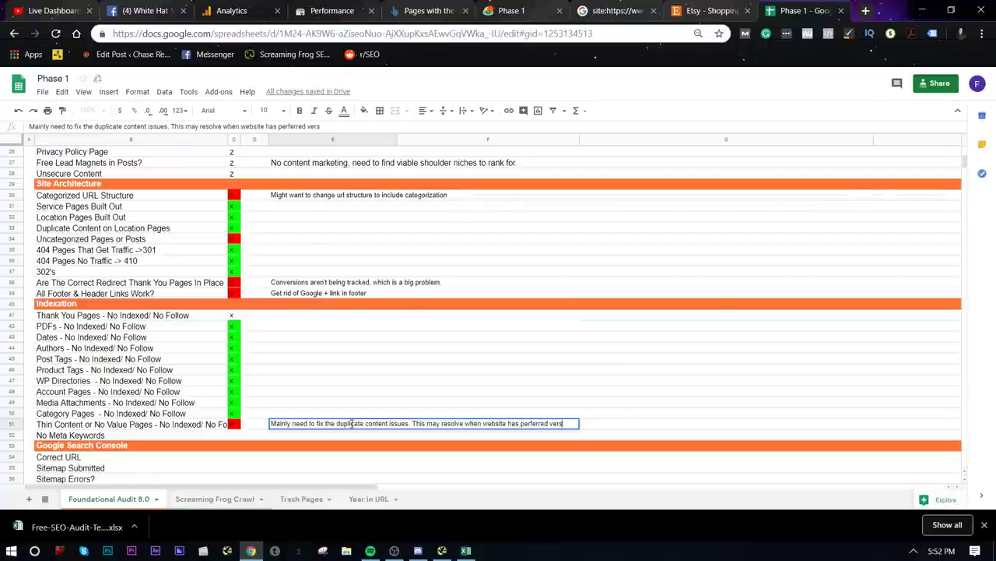
pyautogui.write('ion set.')
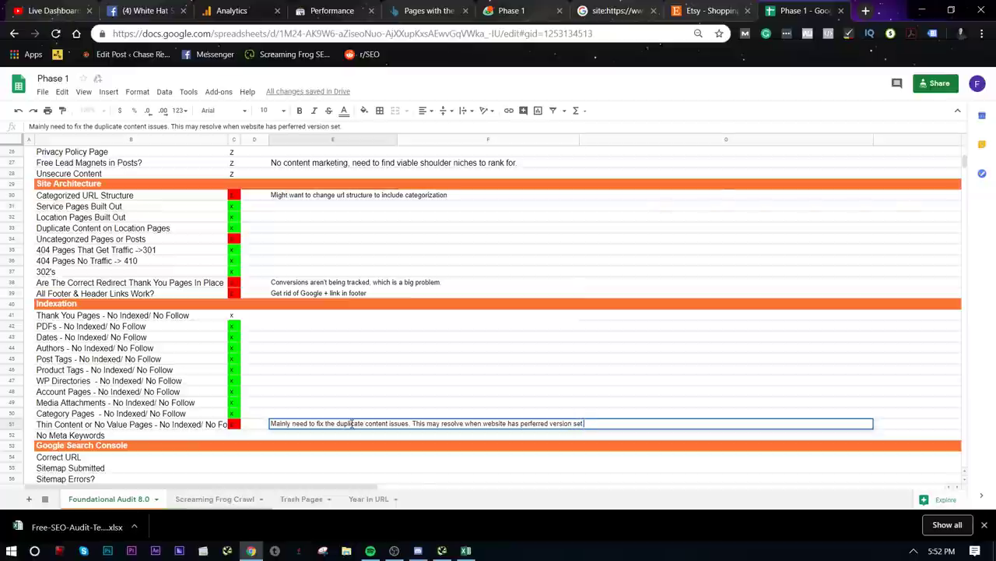
pyautogui.click(352, 423)
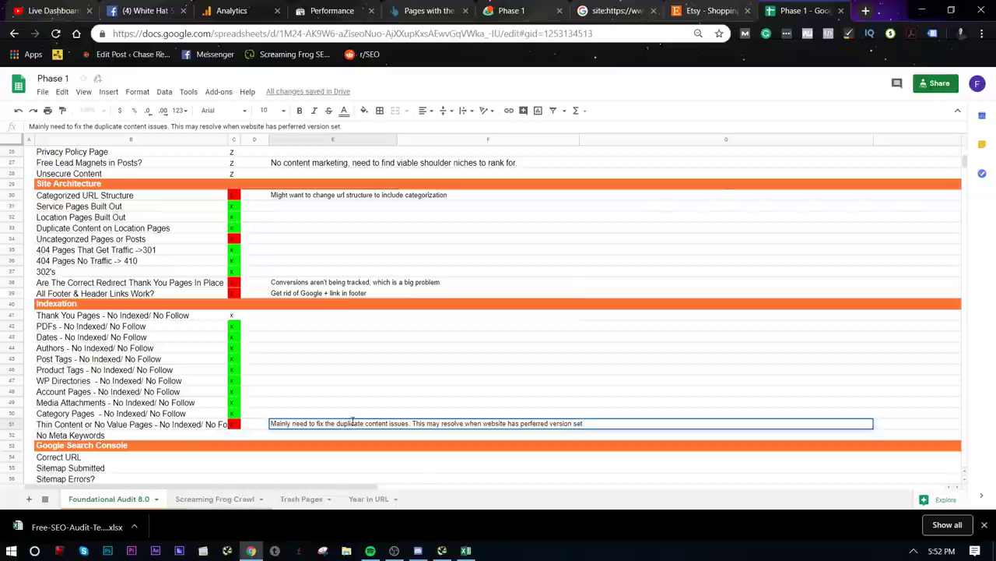
pyautogui.click(373, 468)
# - Search the Screaming Frog Crawl sheet for "meta key" and mark "No Meta Keywords" with x in the Foundational Audit 8.0 checklist
pyautogui.click(211, 498)
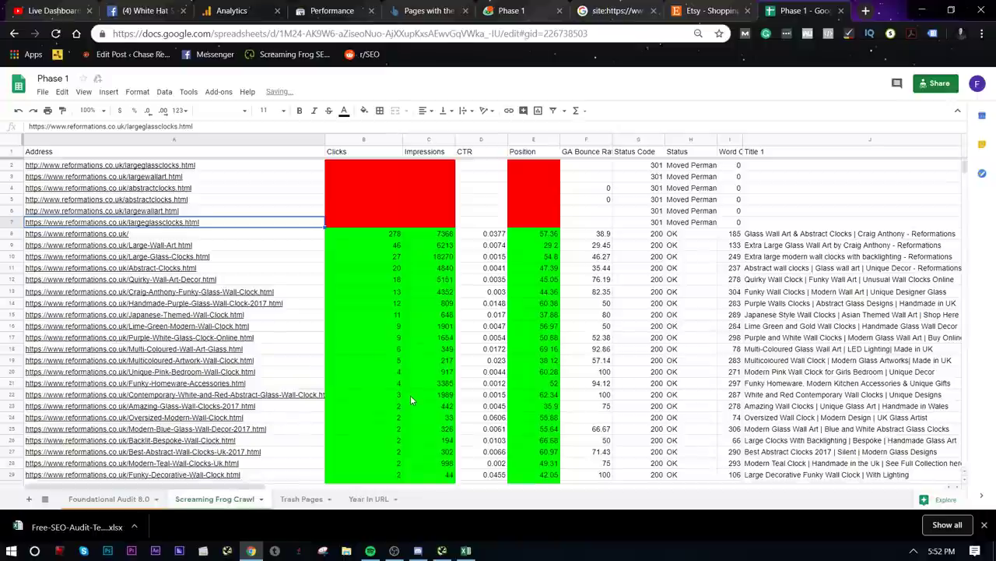
pyautogui.hotkey('ctrl', 'f')
pyautogui.write('meta key')
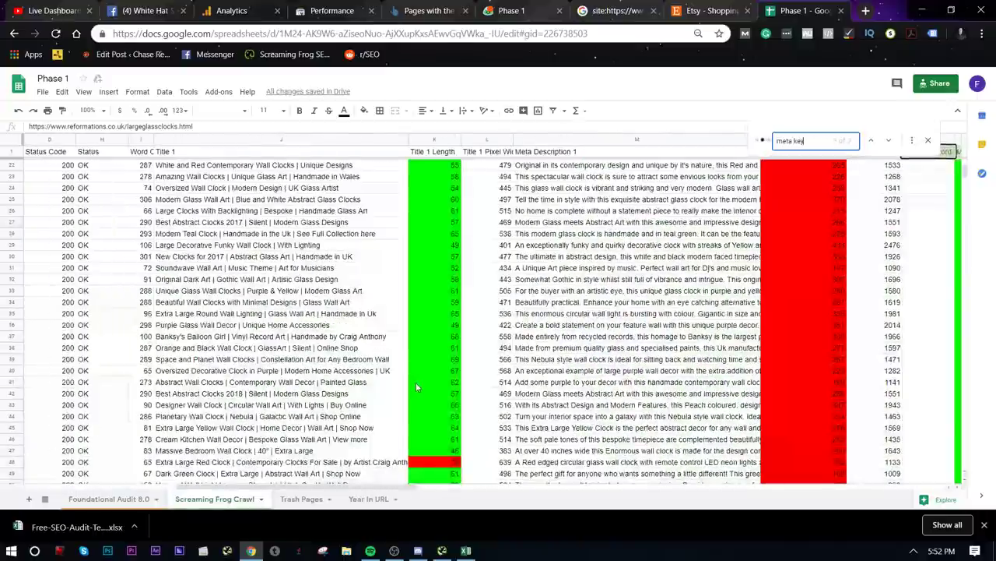
pyautogui.scroll(5, 942, 286)
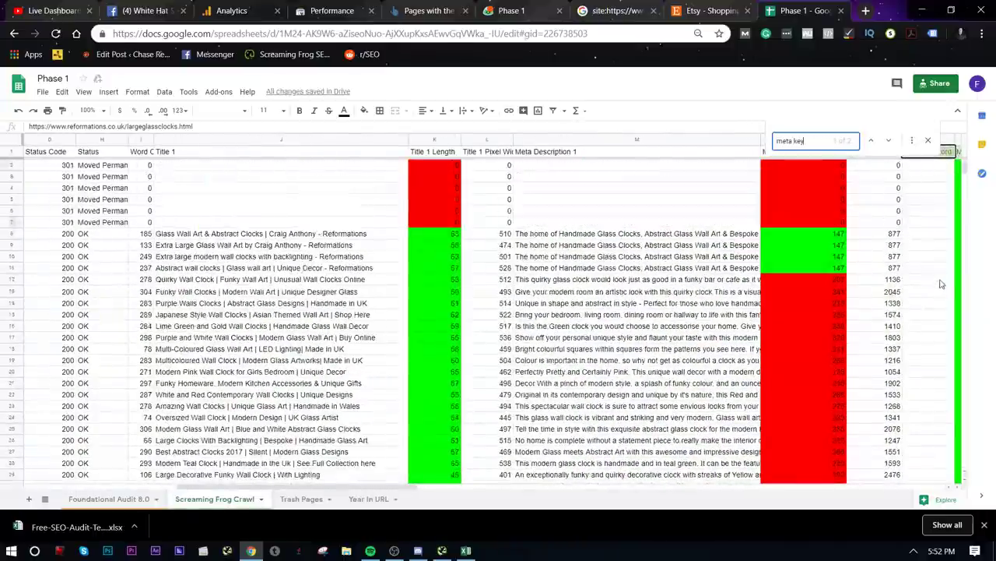
pyautogui.click(133, 498)
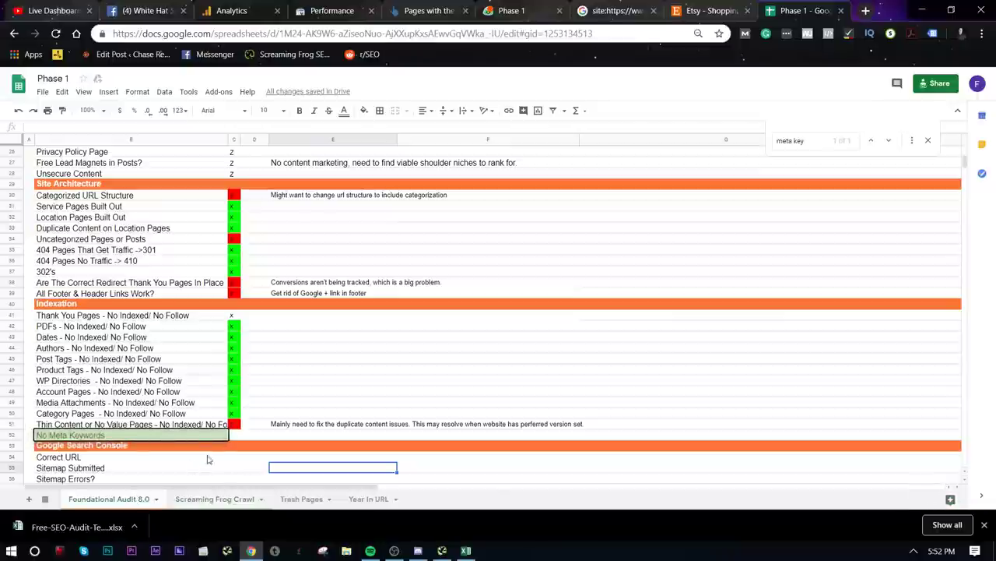
pyautogui.click(234, 435)
pyautogui.write('x')
pyautogui.click(234, 467)
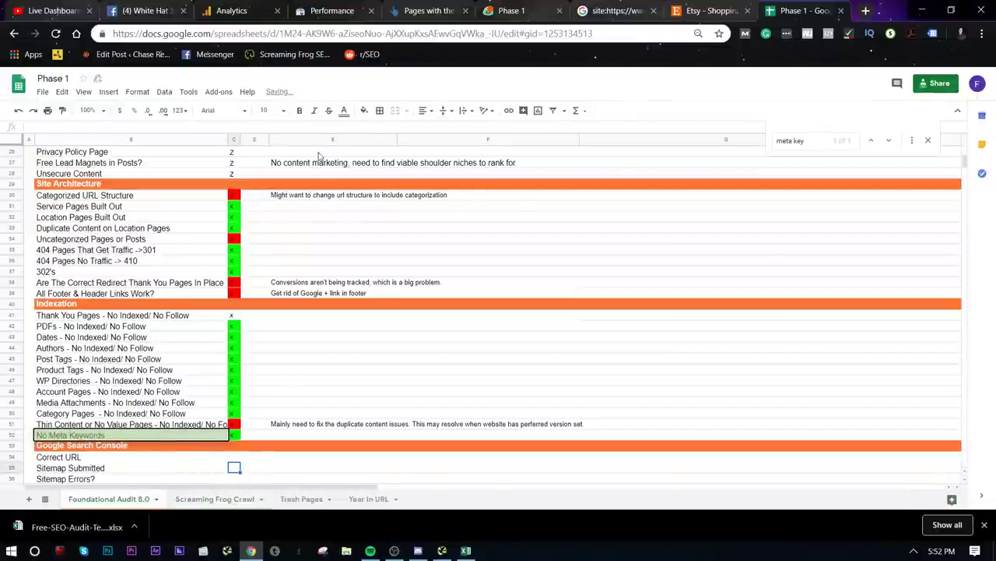
# - Enlarge the page to 100% zoom and bring the checklist's Google Search Console section into view
pyautogui.hotkey('ctrl', '+')
pyautogui.scroll(-4, 350, 234)
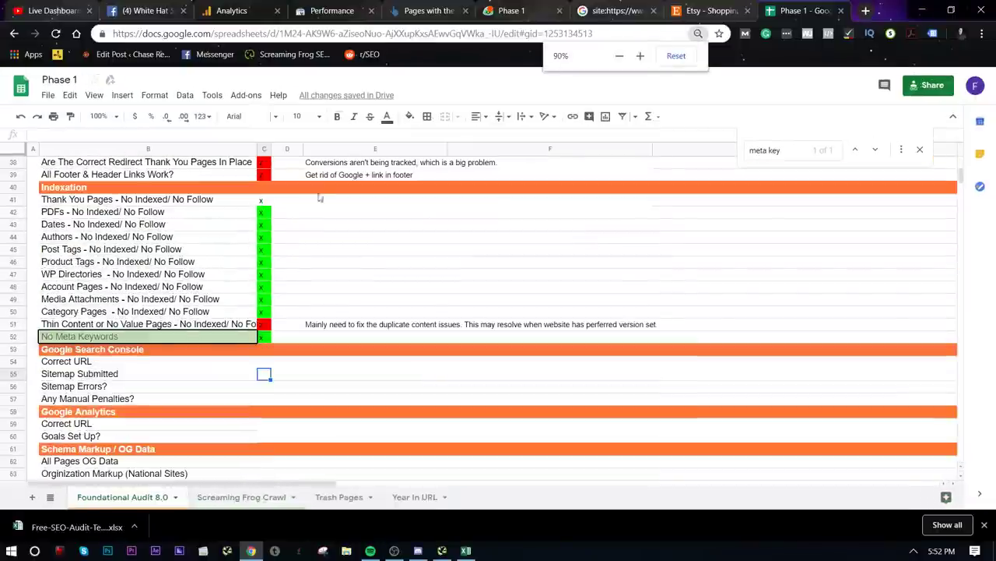
pyautogui.hotkey('ctrl', '+')
pyautogui.scroll(-1, 270, 318)
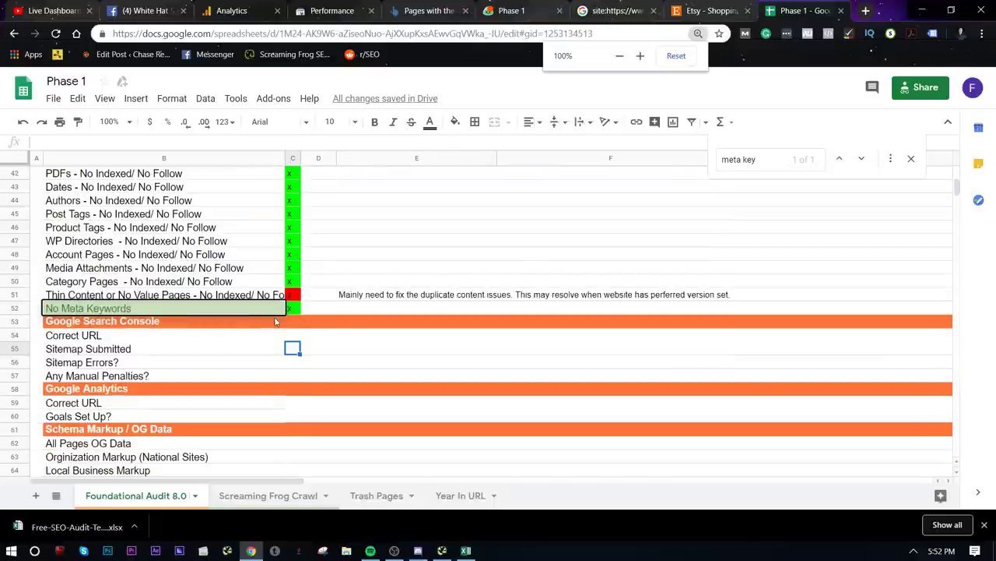
# - Mark "Correct URL" in the checklist's Google Search Console section with x
pyautogui.click(290, 337)
pyautogui.write('x')
pyautogui.click(389, 338)
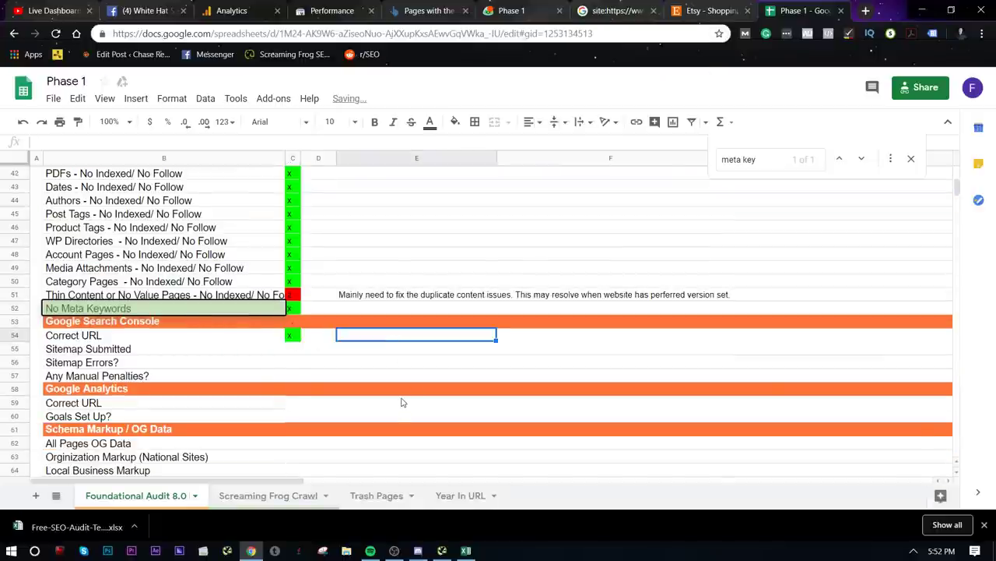
# - Review the submitted sitemaps in Google Search Console and mark "Sitemap Submitted" and "Sitemap Errors?" with x in the checklist
pyautogui.click(293, 351)
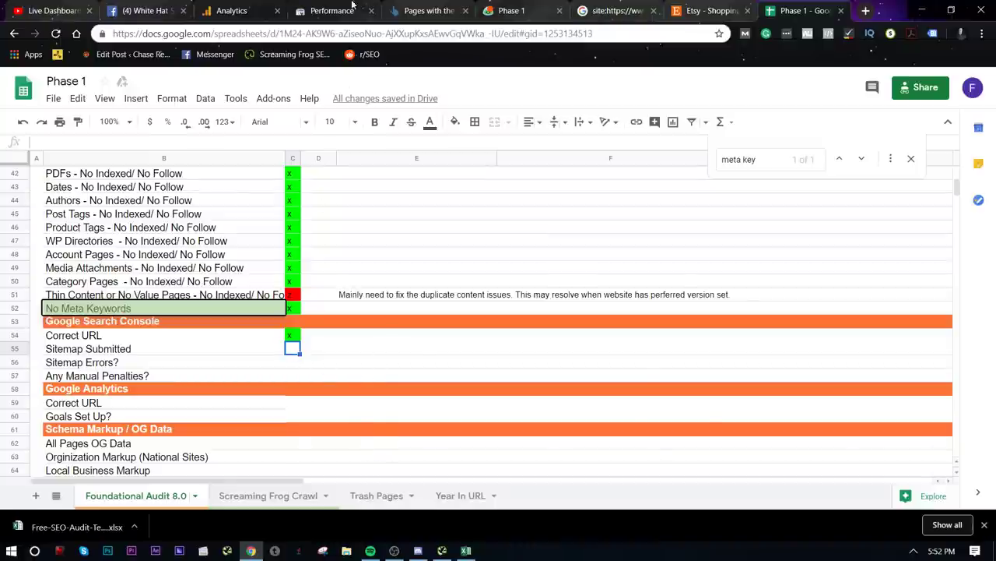
pyautogui.click(352, 8)
pyautogui.click(125, 319)
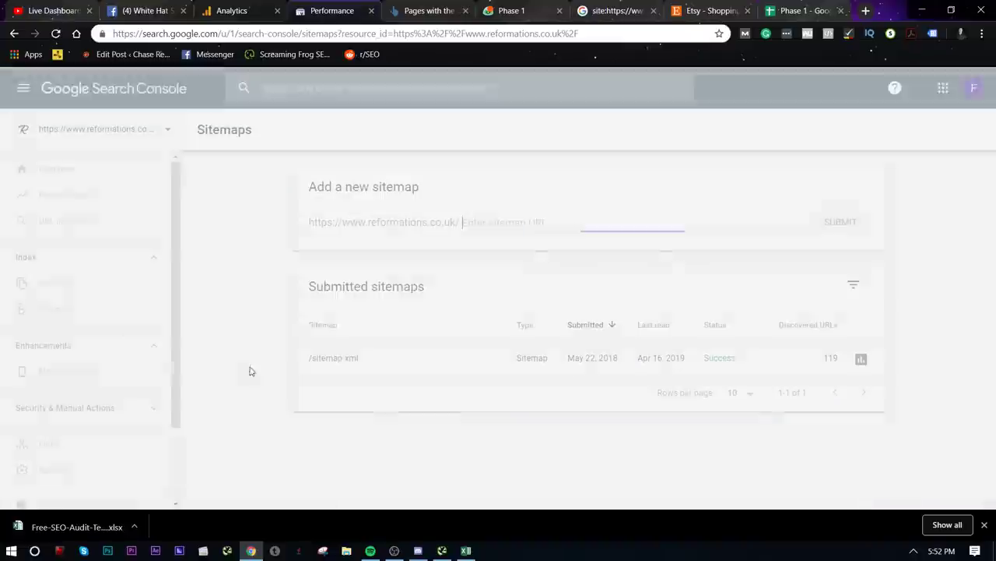
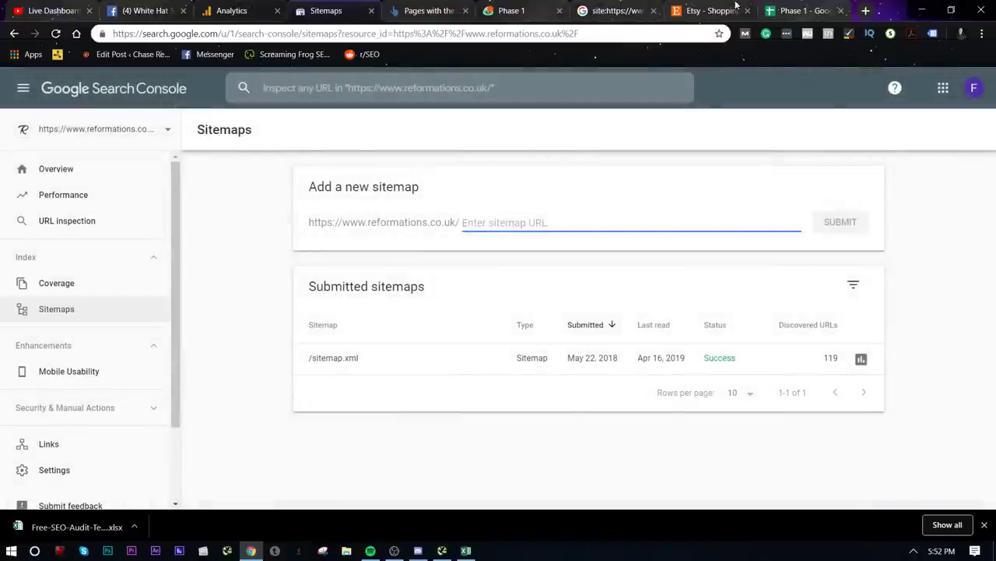
pyautogui.click(786, 11)
pyautogui.write('x')
pyautogui.click(307, 362)
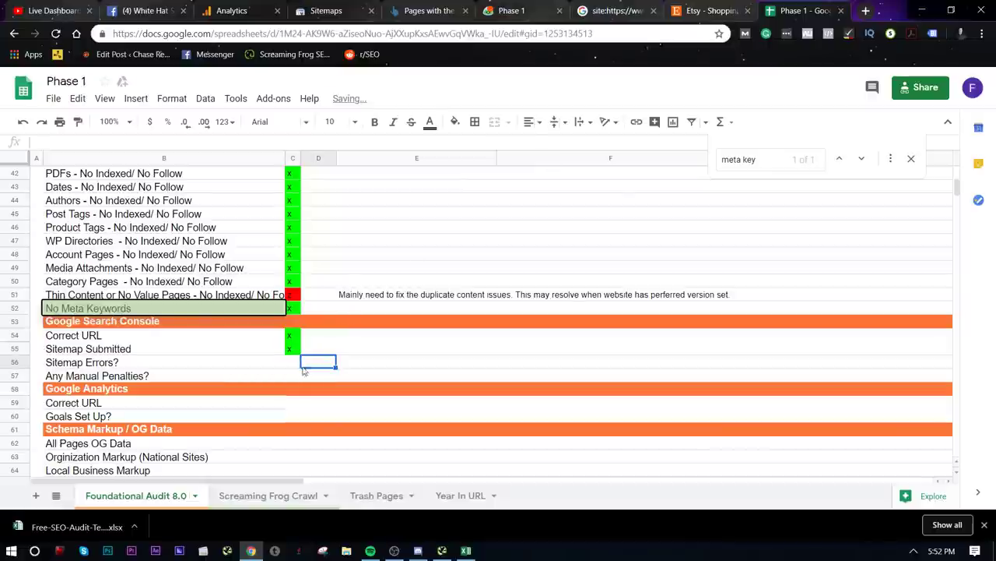
pyautogui.click(292, 363)
pyautogui.write('x')
pyautogui.press('Return')
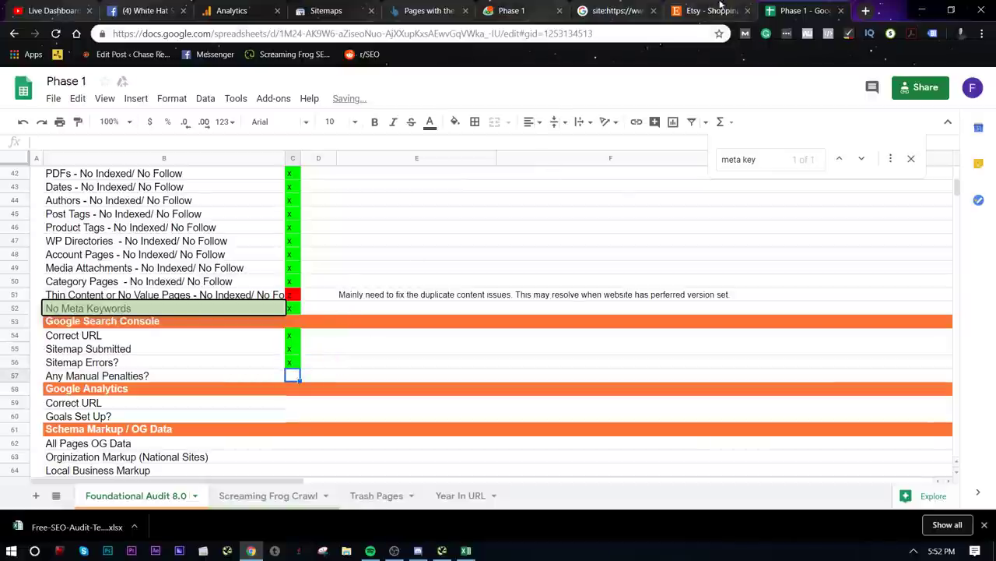
# - Check the Manual actions report in Google Search Console and mark "Any Manual Penalties?" with x in the checklist
pyautogui.click(304, 9)
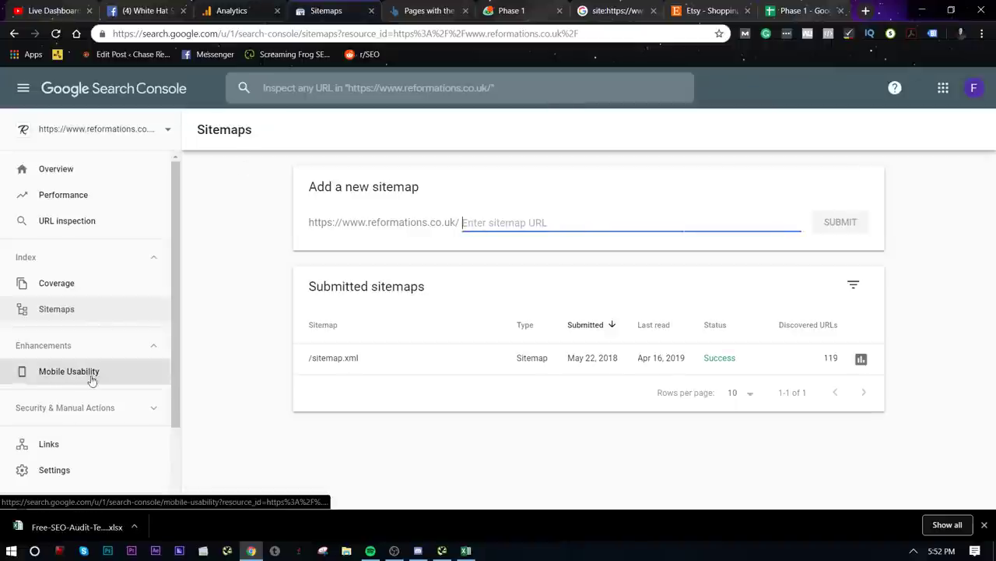
pyautogui.click(113, 407)
pyautogui.click(114, 431)
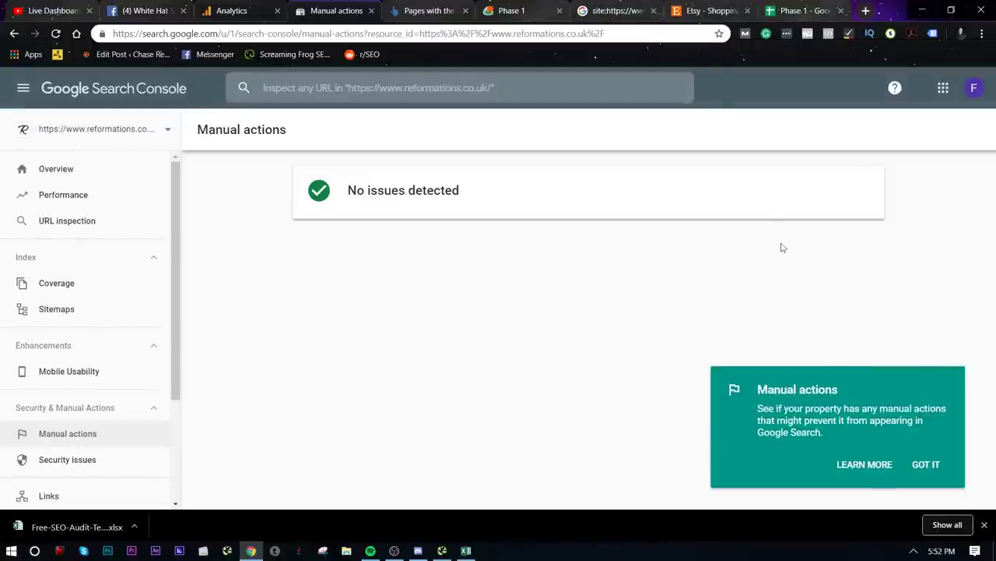
pyautogui.click(926, 465)
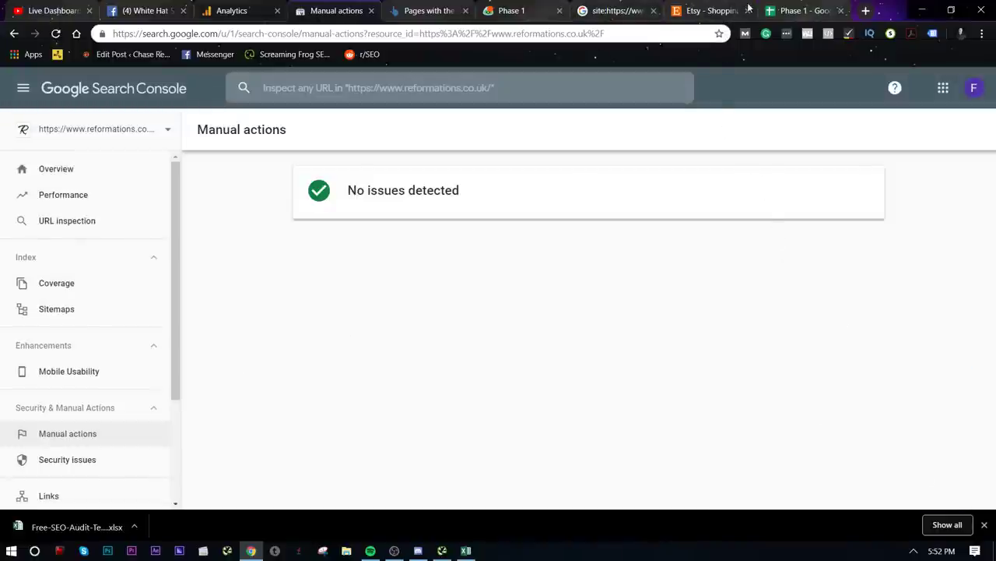
pyautogui.click(606, 7)
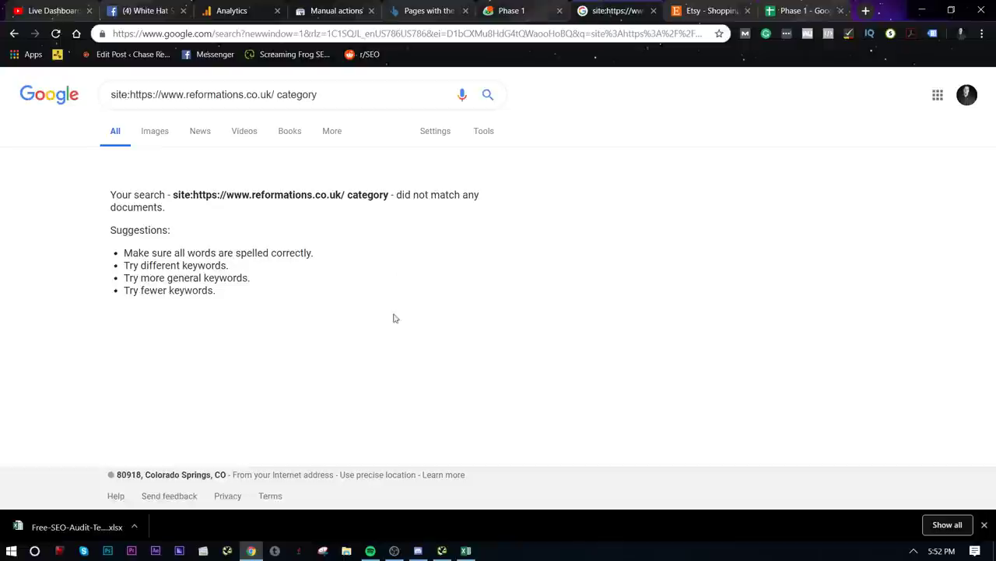
pyautogui.click(802, 10)
pyautogui.click(316, 403)
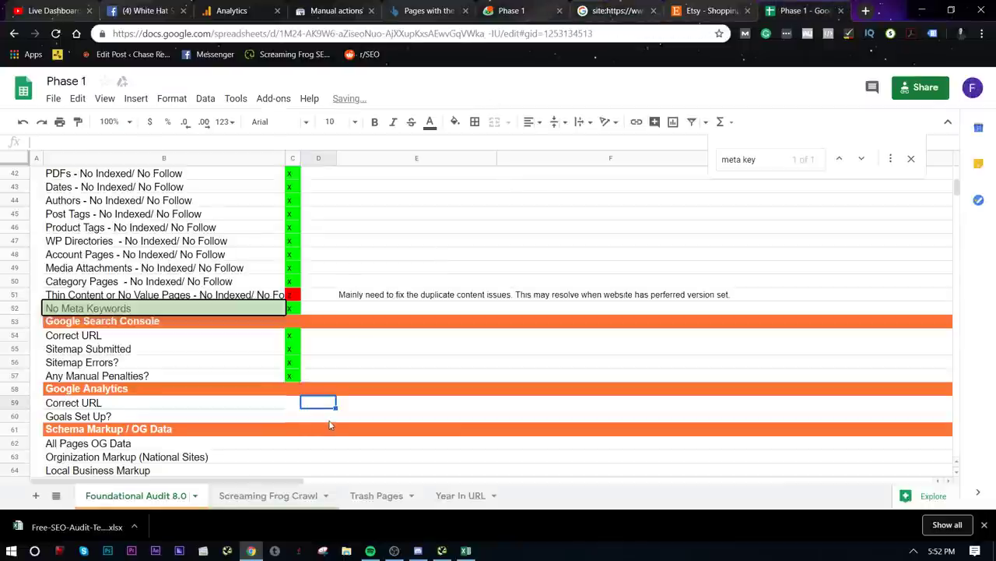
# - Switch to Google Analytics and examine the admin settings for reformations.co.uk, including the account's user permissions
pyautogui.scroll(-3, 329, 424)
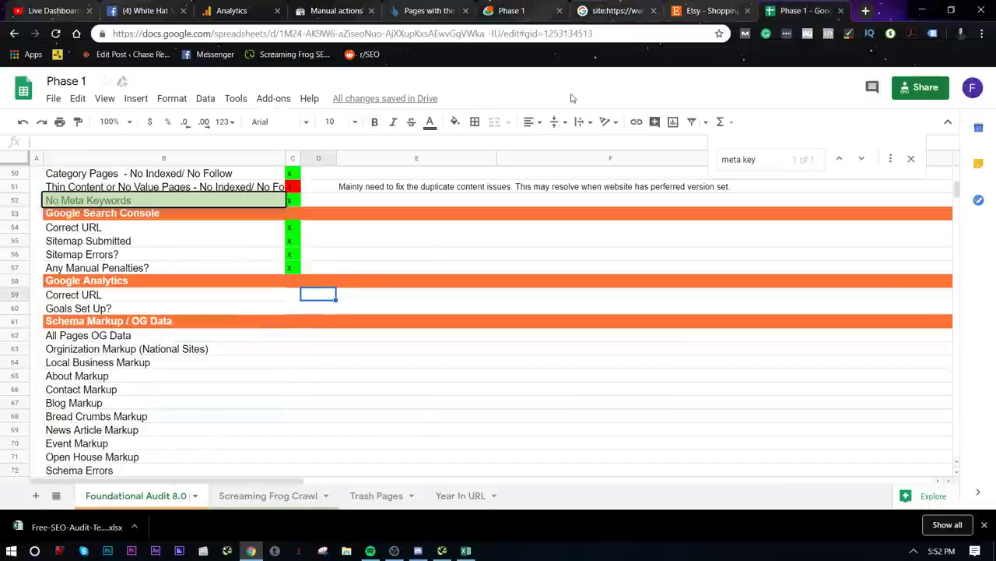
pyautogui.click(241, 10)
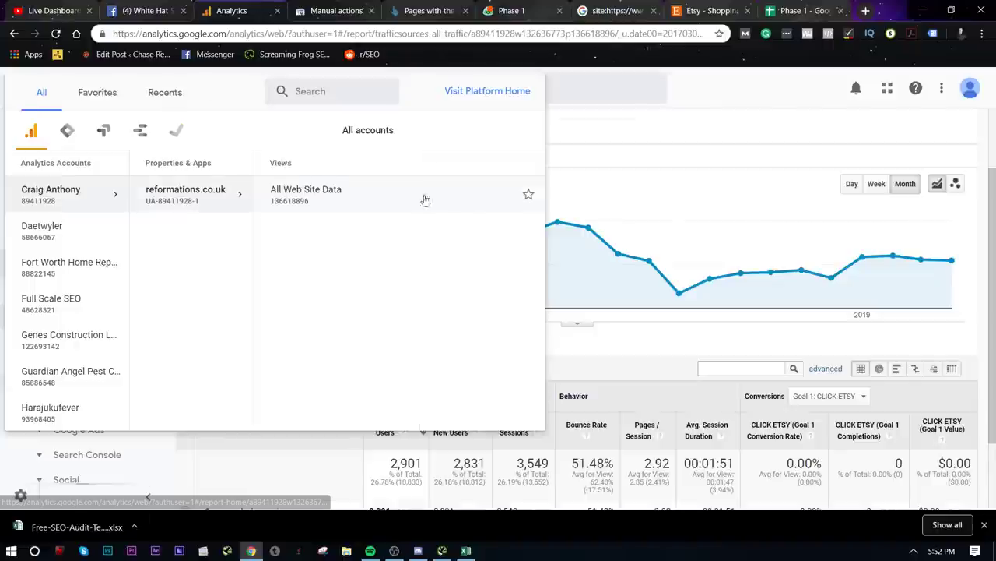
pyautogui.click(263, 483)
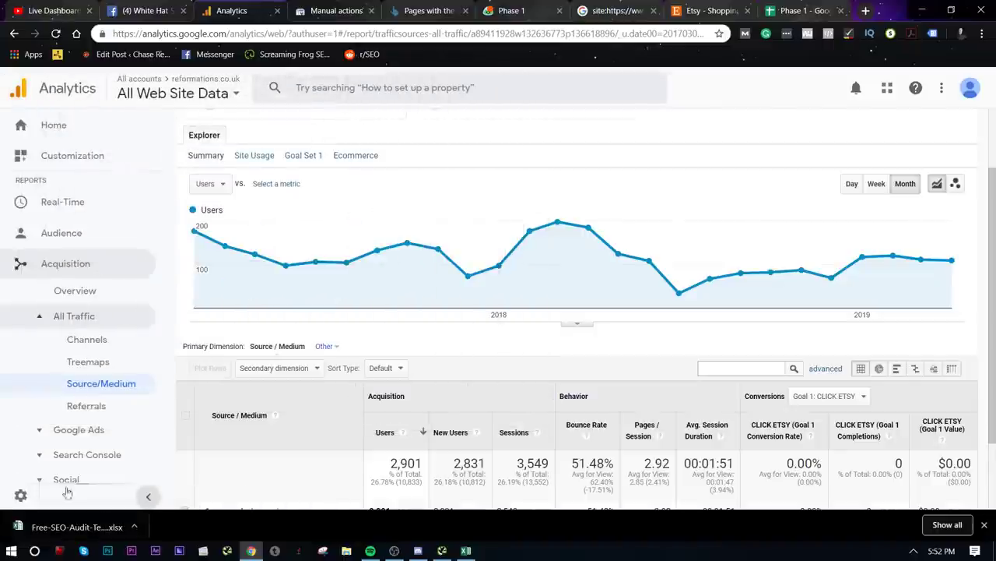
pyautogui.click(20, 495)
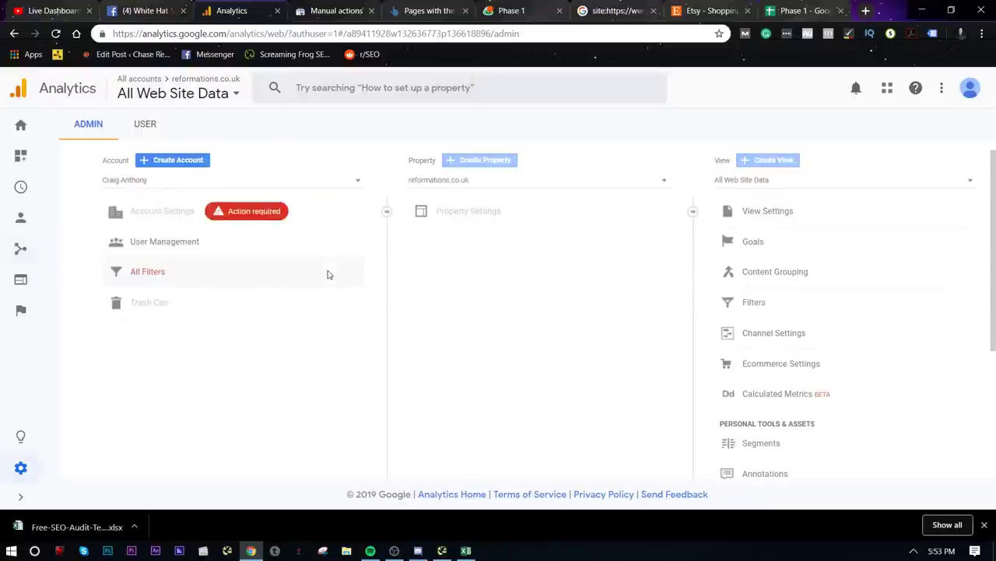
pyautogui.click(537, 184)
pyautogui.click(503, 213)
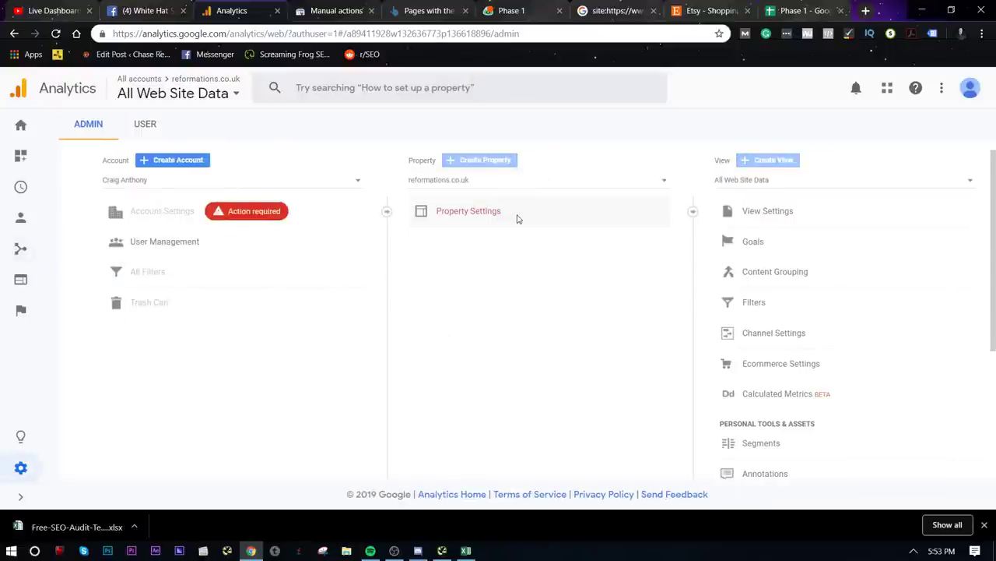
pyautogui.click(175, 241)
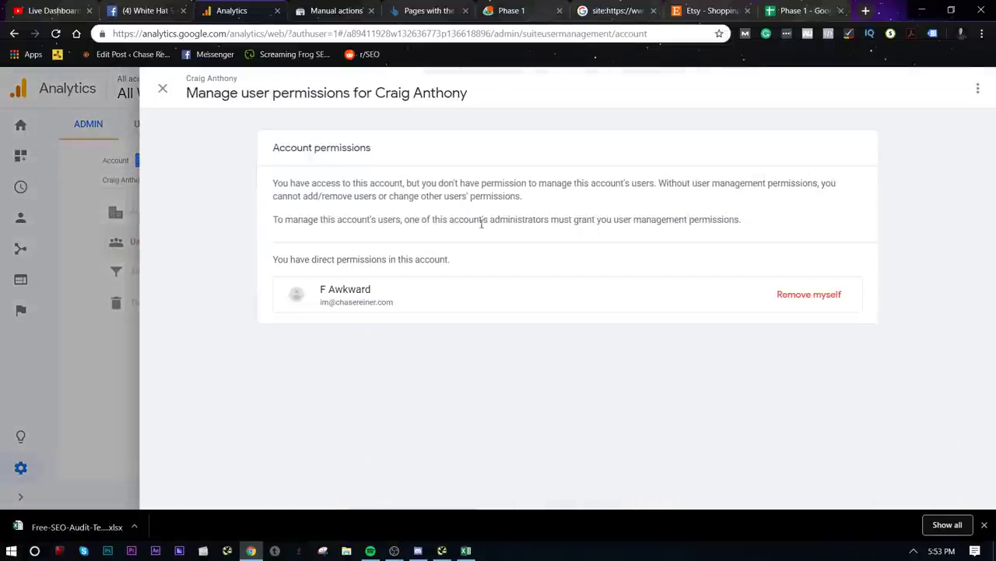
pyautogui.click(102, 272)
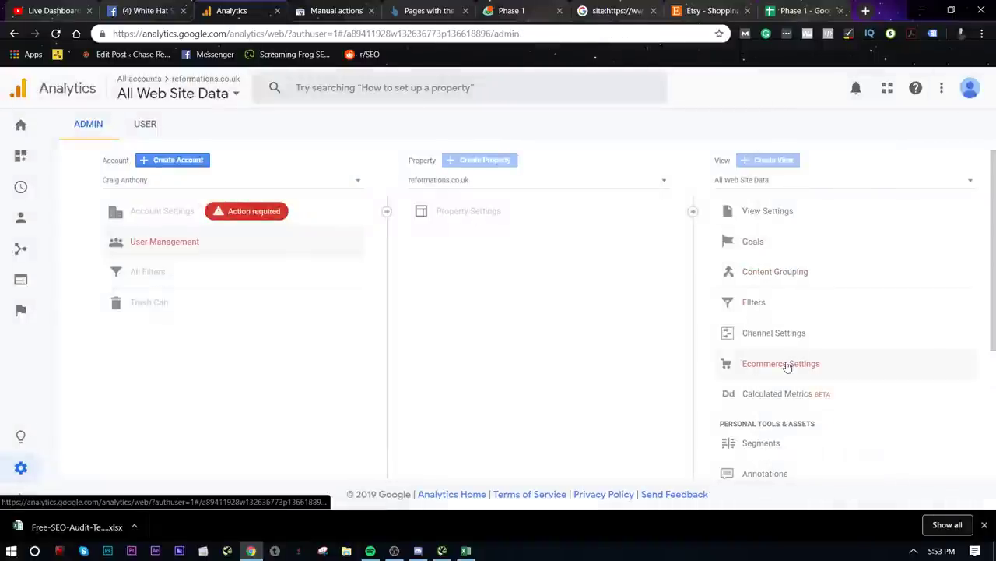
# - Examine the configured goals and the website URL with its protocol in the settings of the All Web Site Data view
pyautogui.click(762, 245)
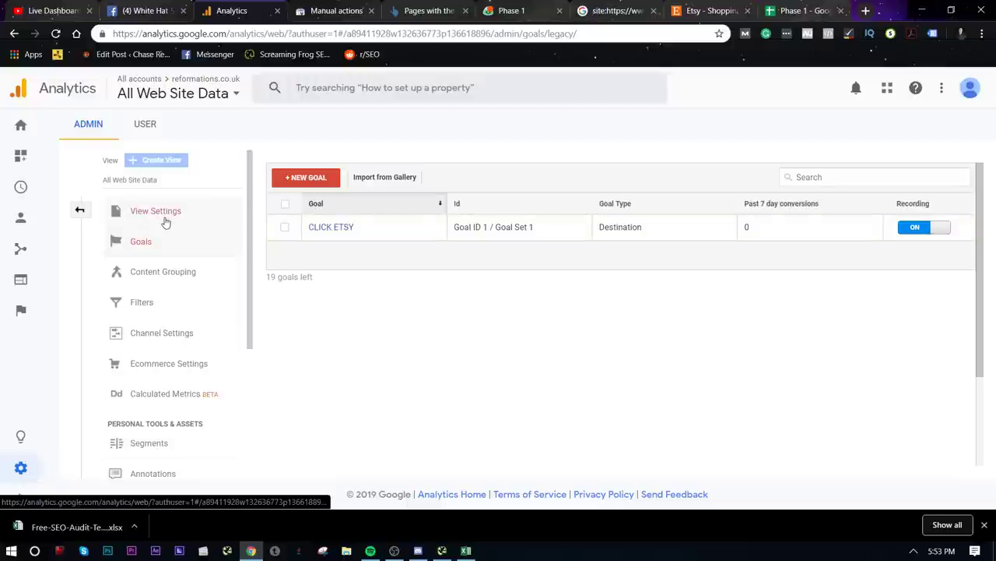
pyautogui.click(80, 209)
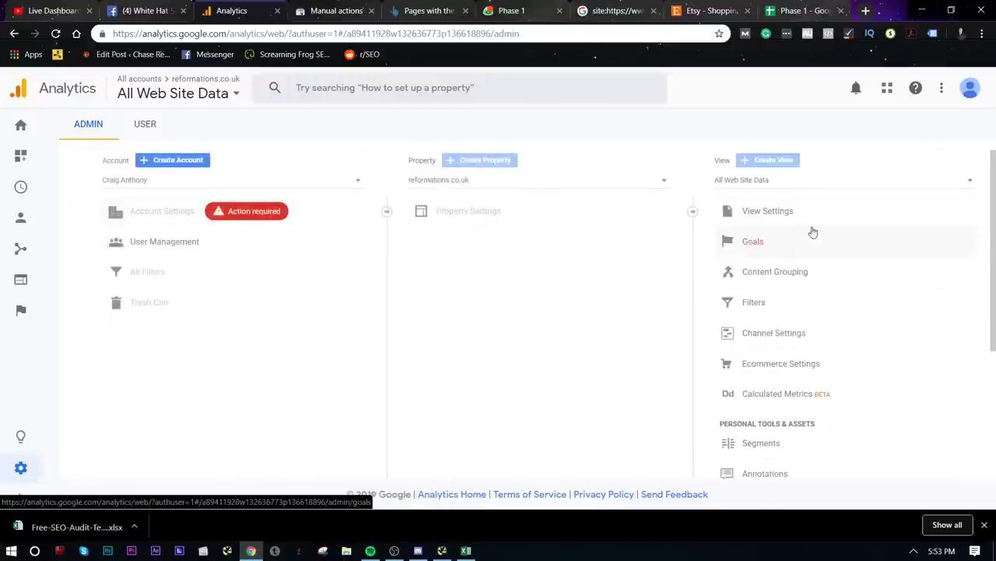
pyautogui.click(813, 212)
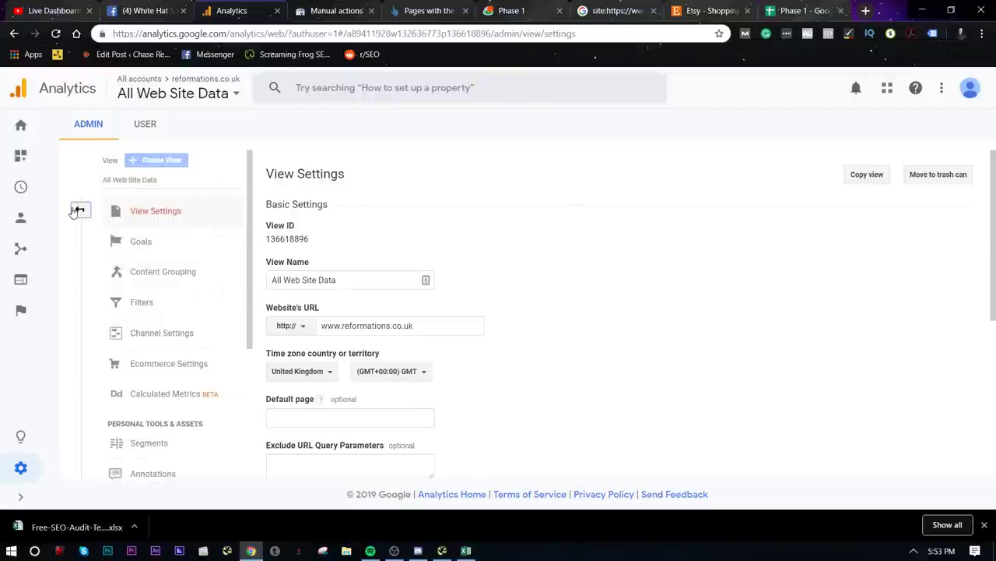
pyautogui.click(308, 328)
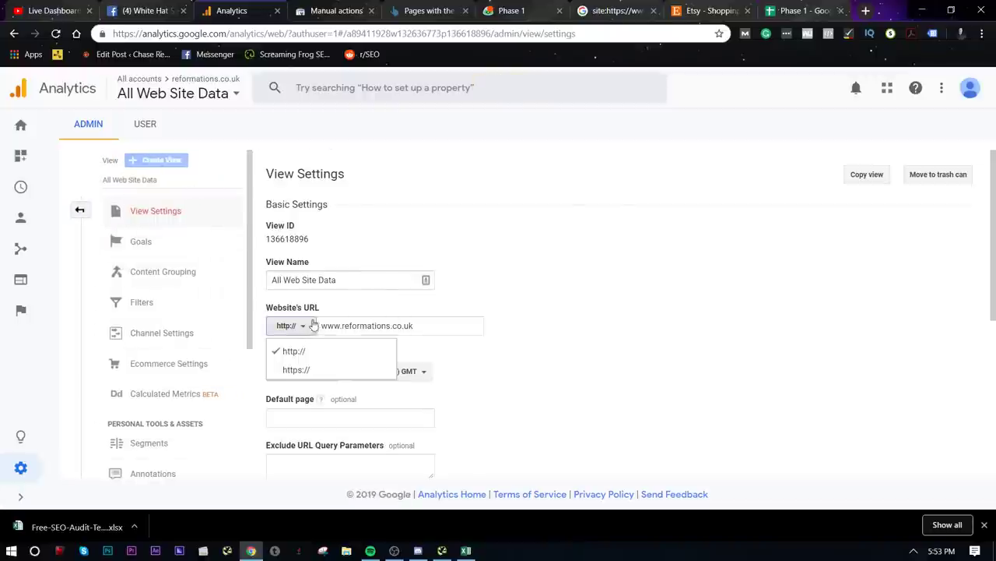
pyautogui.click(383, 325)
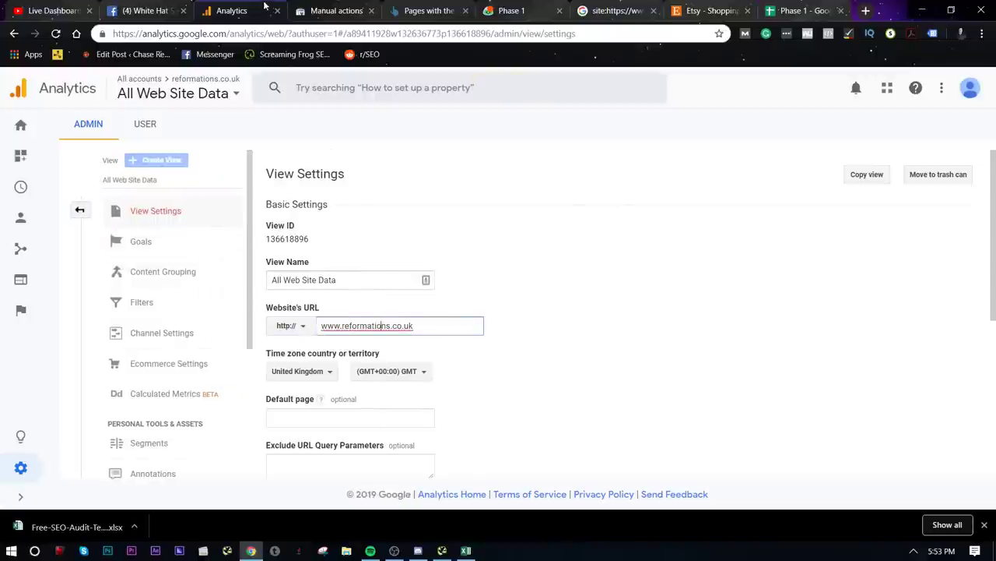
# - Flag "Correct URL" in the checklist's Google Analytics section as a red issue with z
pyautogui.click(805, 7)
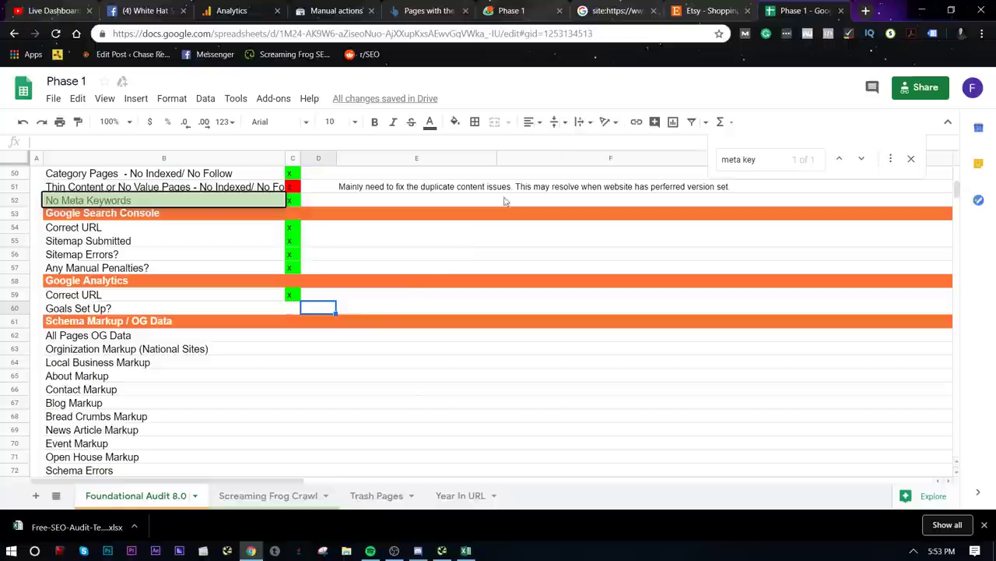
pyautogui.click(293, 294)
pyautogui.hotkey('ctrl', 'v')
# - Add the note "switch to https, when you move over to perferred version with redirects" for the Google Analytics Correct URL item
pyautogui.click(397, 295)
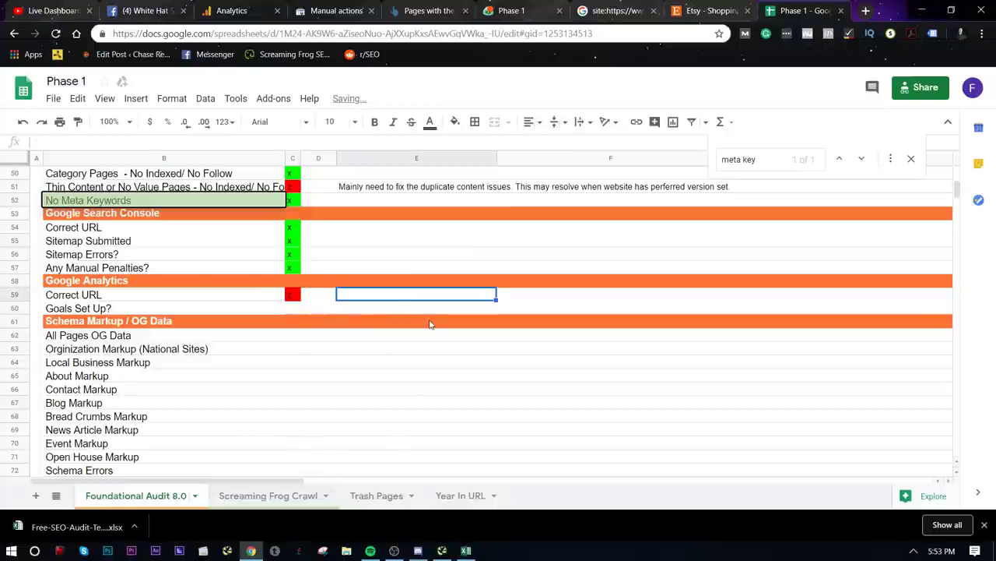
pyautogui.write('swith')
pyautogui.write(' to htt')
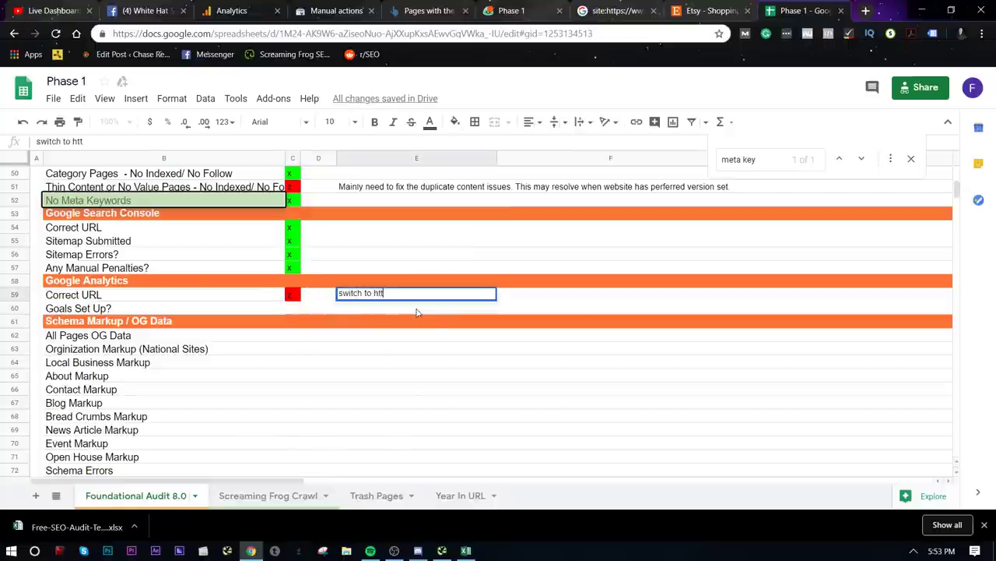
pyautogui.write('ps, when you mo')
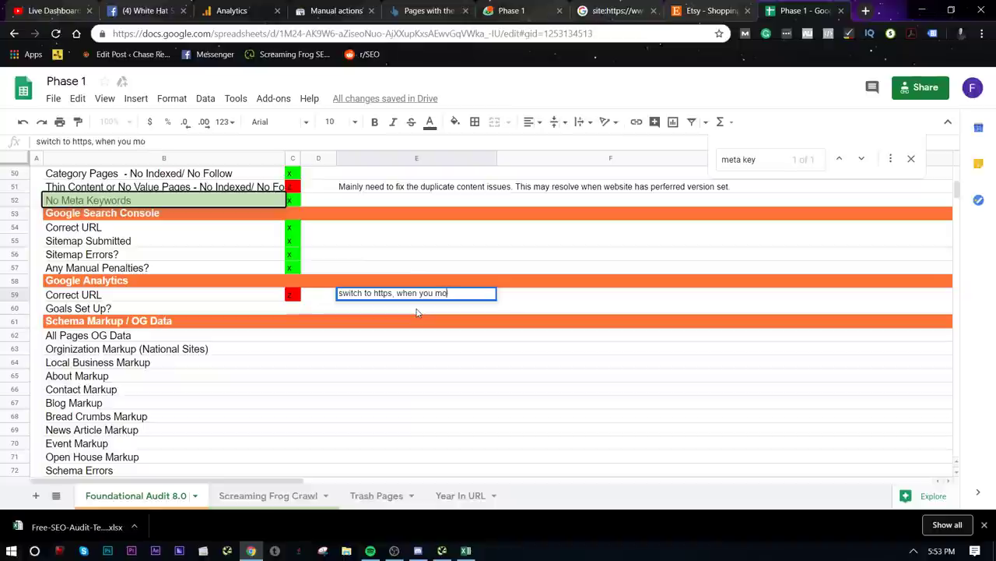
pyautogui.write('ve over to perferred ')
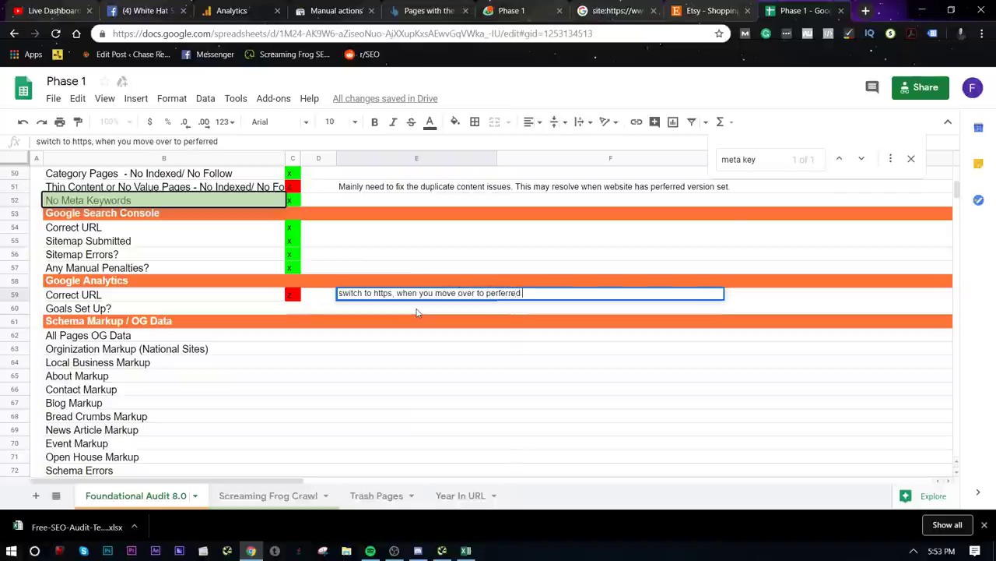
pyautogui.write('version with redit')
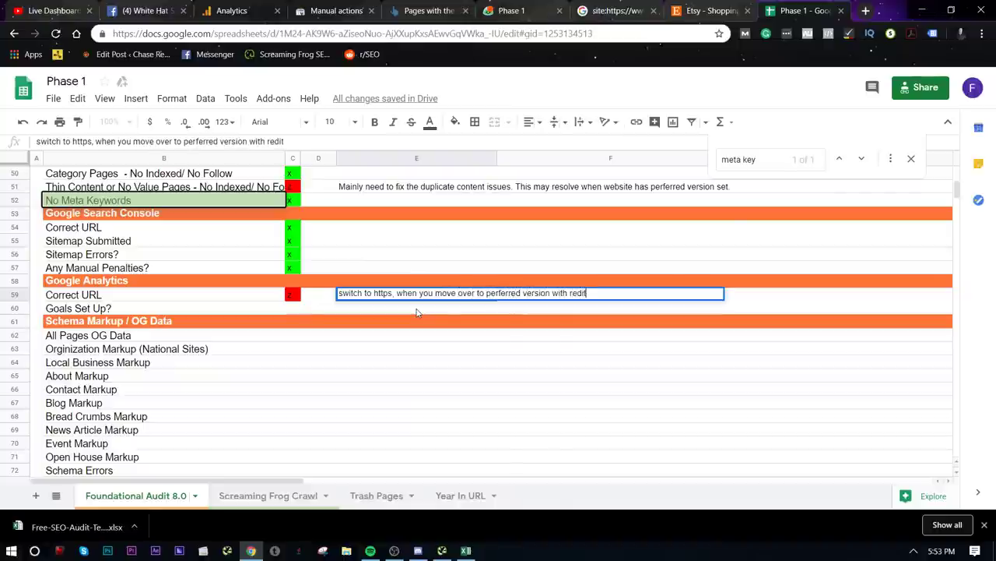
pyautogui.press('BackSpace')
pyautogui.write('rett')
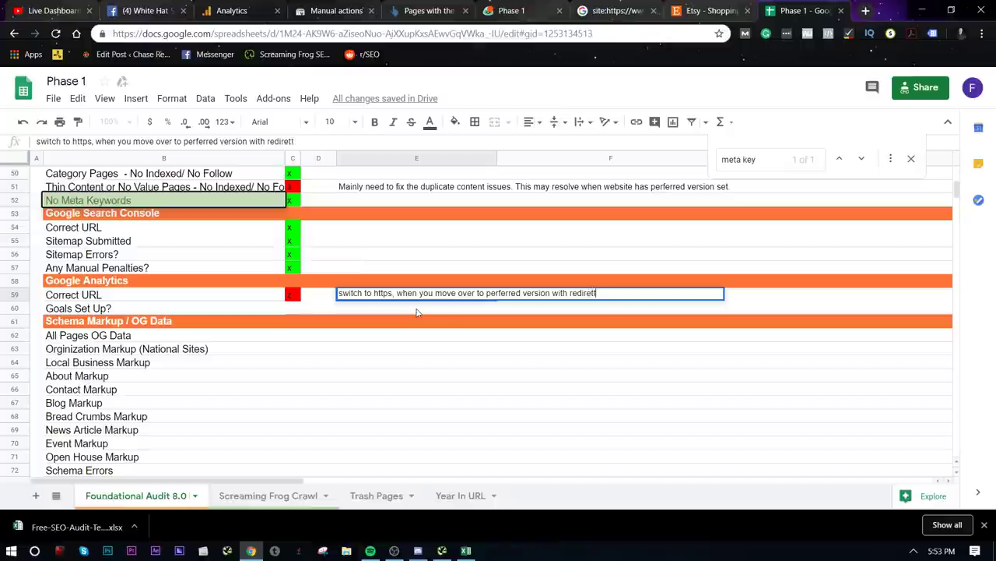
pyautogui.press('BackSpace')
pyautogui.press('BackSpace')
pyautogui.press('BackSpace')
pyautogui.write('cts')
pyautogui.press('Return')
# - Flag "Goals Set Up?" in the Google Analytics section as a red issue with z
pyautogui.press('Left')
pyautogui.press('Left')
pyautogui.press('Left')
pyautogui.press('Right')
pyautogui.write('z')
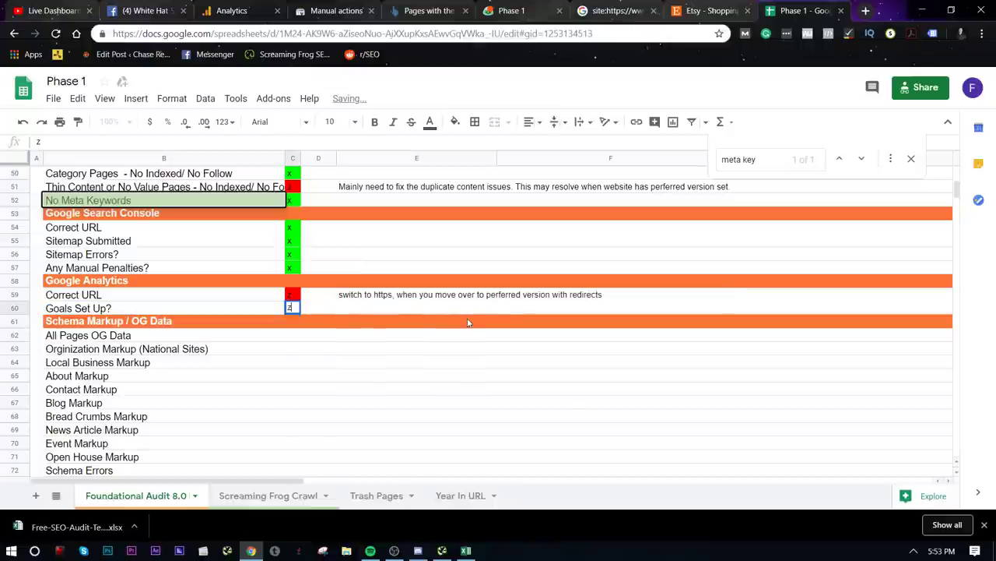
# - Add the note "outbound affiliate clicks aren't setup correctly." for the Goals Set Up? item
pyautogui.click(460, 313)
pyautogui.write('outbound clic')
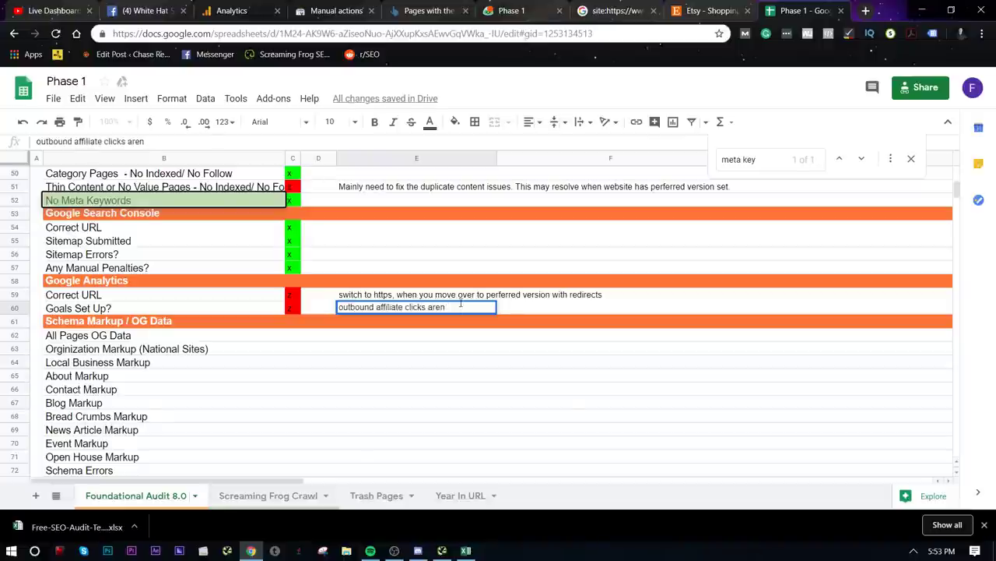
pyautogui.write('e')
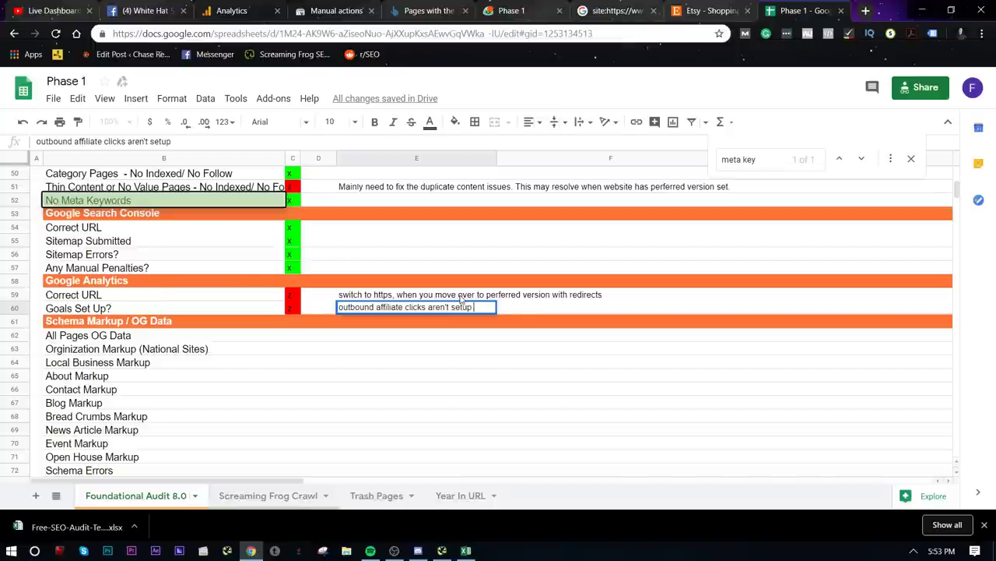
pyautogui.write('tup correctly.')
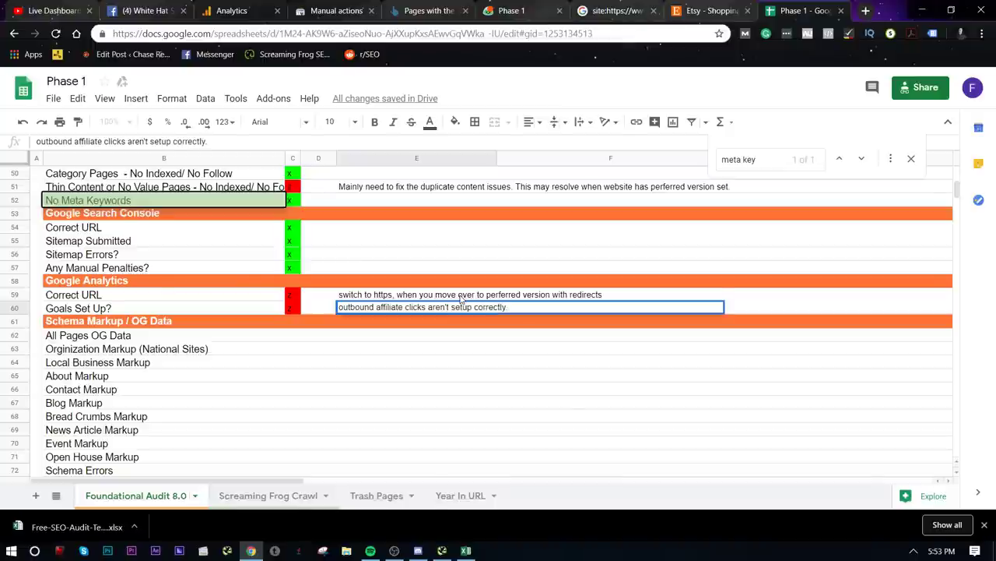
pyautogui.click(428, 362)
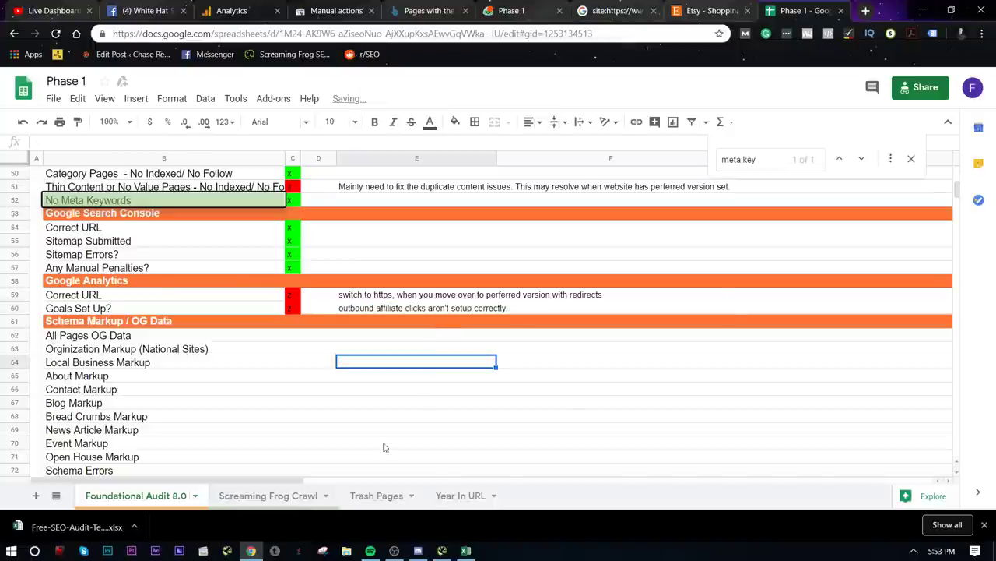
pyautogui.click(244, 338)
pyautogui.scroll(-3, 412, 325)
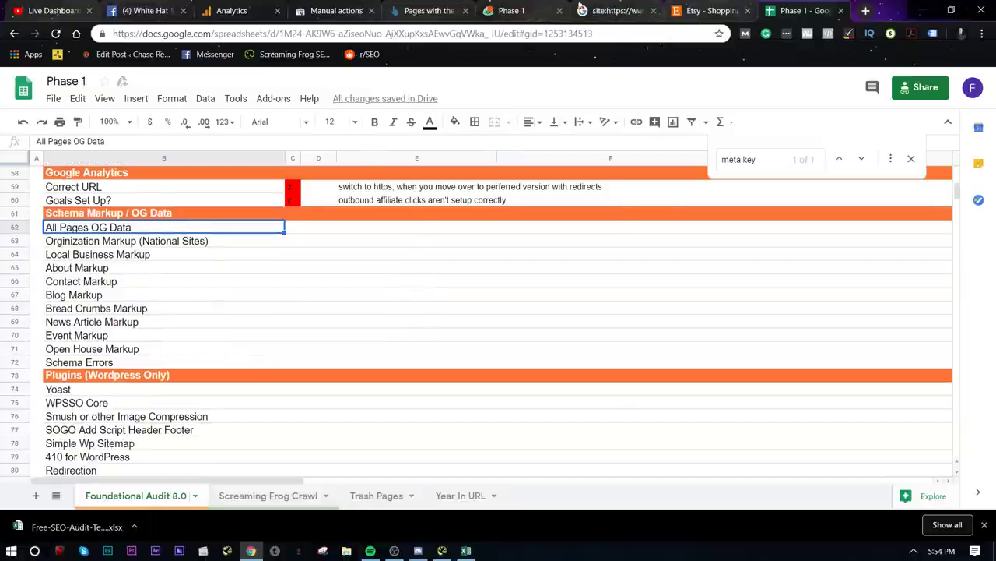
pyautogui.click(618, 11)
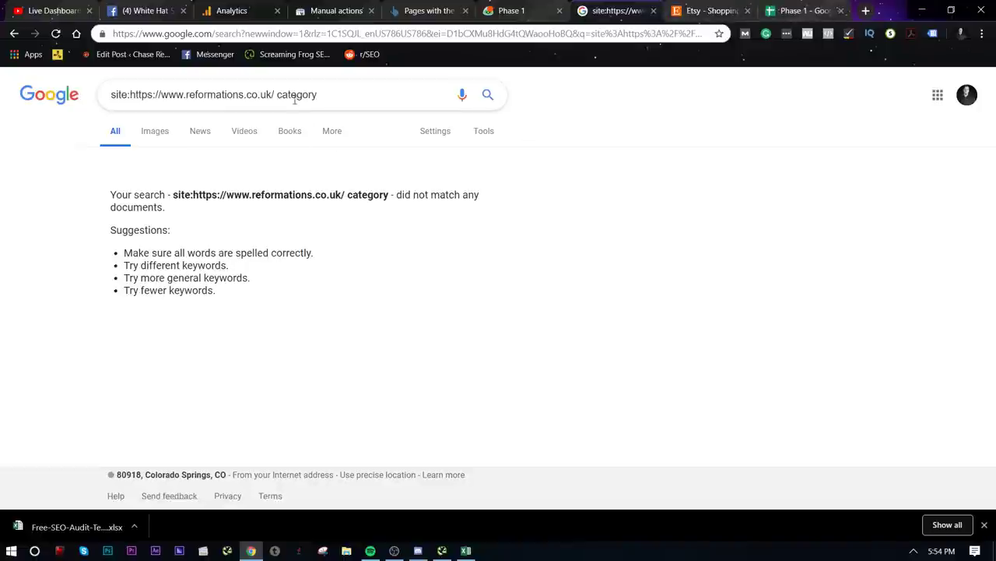
pyautogui.moveTo(281, 95); pyautogui.dragTo(629, 128)
pyautogui.press('BackSpace')
pyautogui.press('Return')
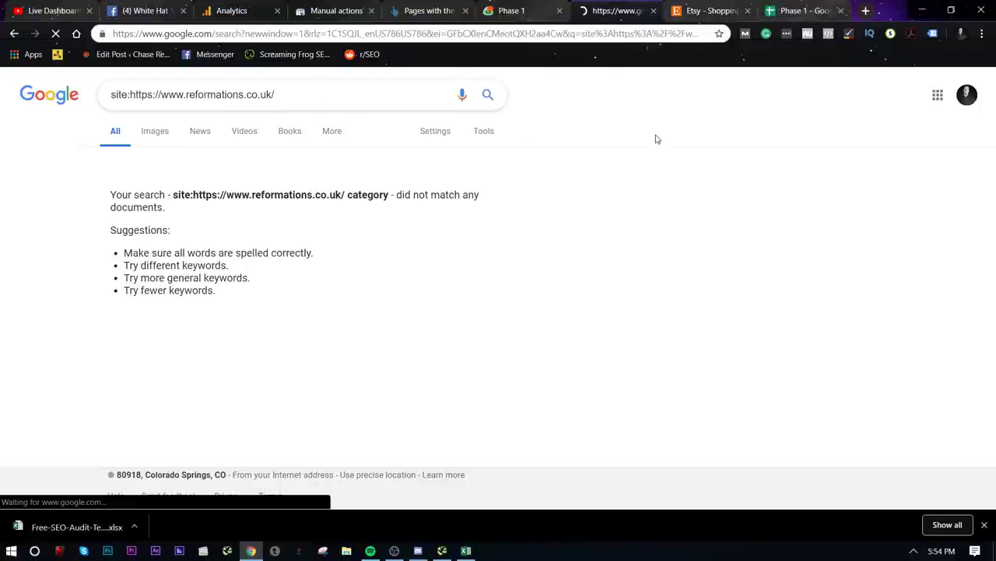
# - Open the Reformations homepage from the Google search results and copy its URL
pyautogui.click(348, 231)
pyautogui.click(303, 33)
pyautogui.hotkey('ctrl', 'c')
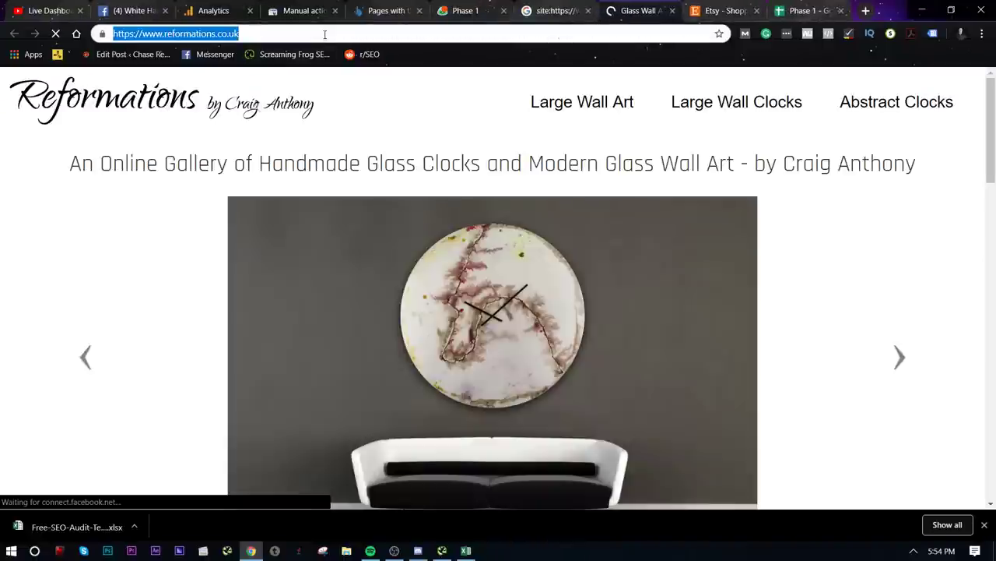
# - Find Google's Structured Data Testing Tool with a web search and run a test on the copied Reformations homepage URL
pyautogui.doubleClick(867, 10)
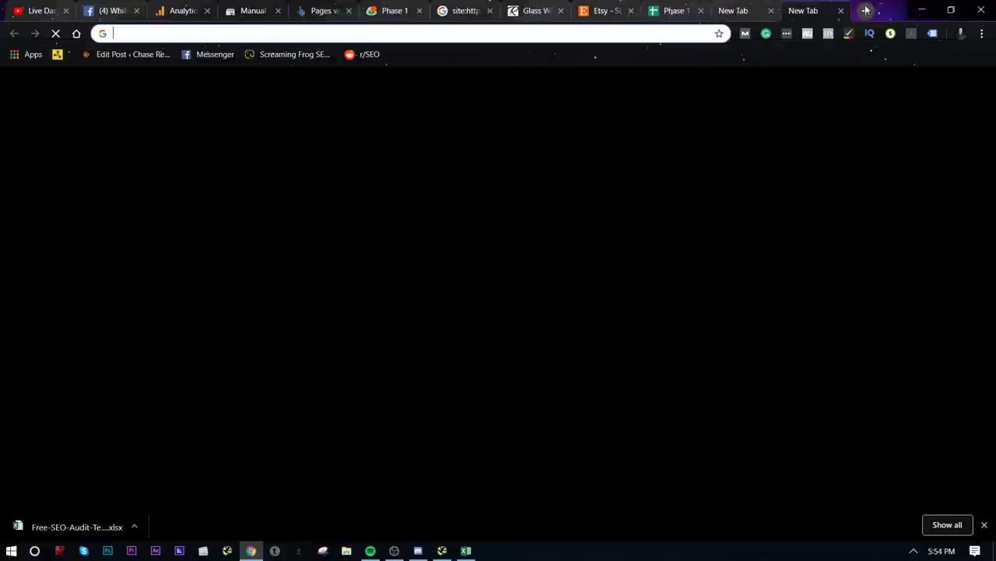
pyautogui.write('structured data te')
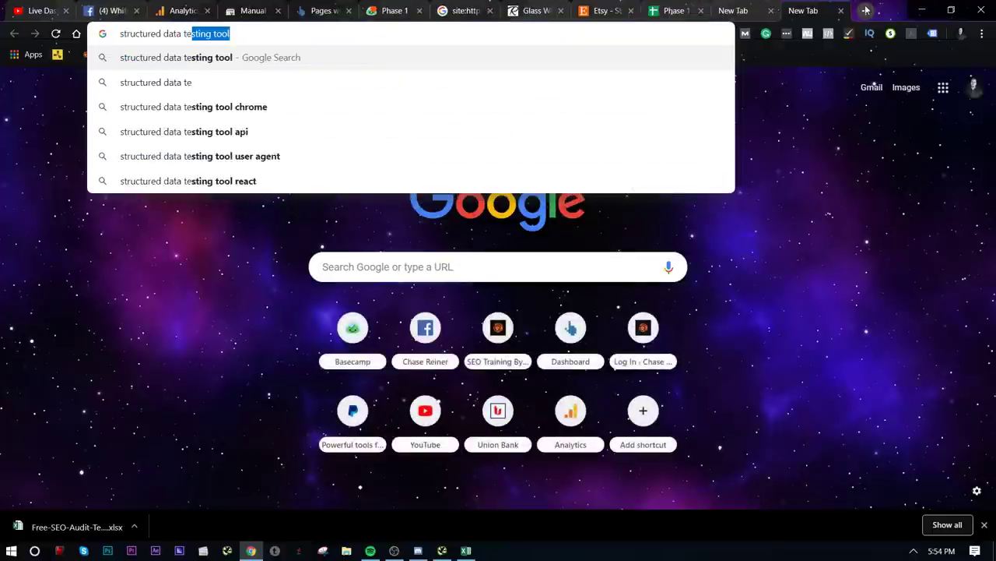
pyautogui.press('Return')
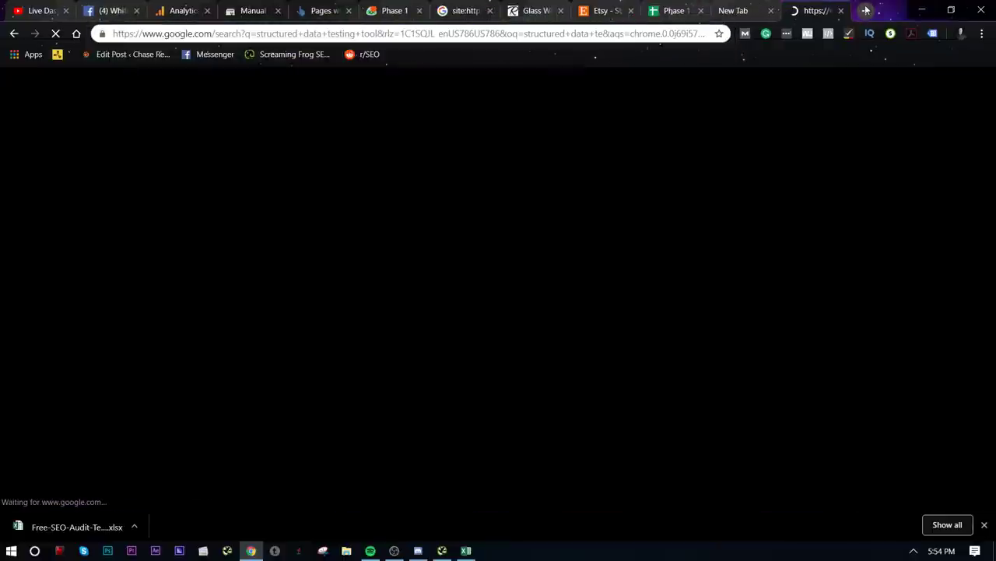
pyautogui.click(239, 187)
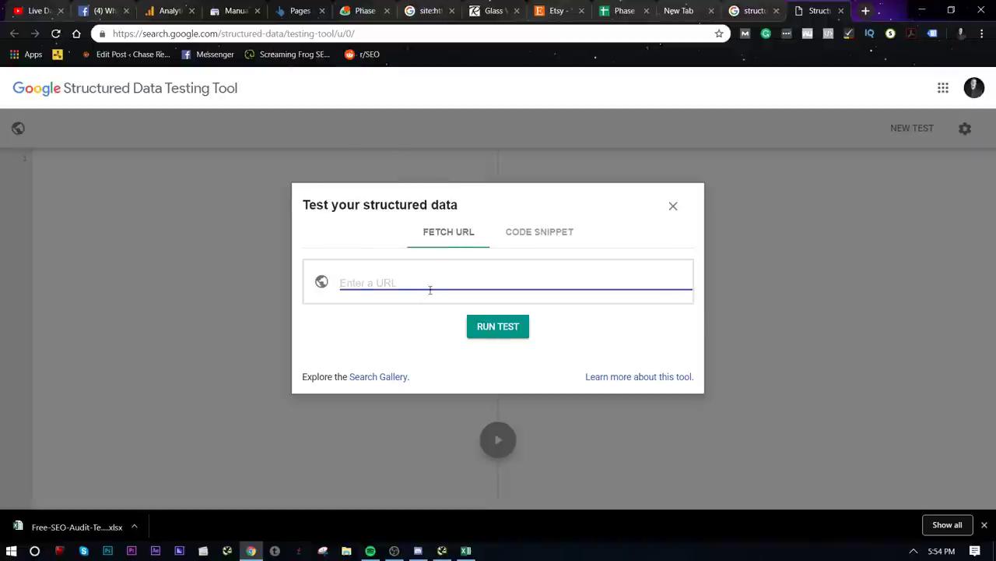
pyautogui.hotkey('ctrl', 'v')
pyautogui.click(486, 327)
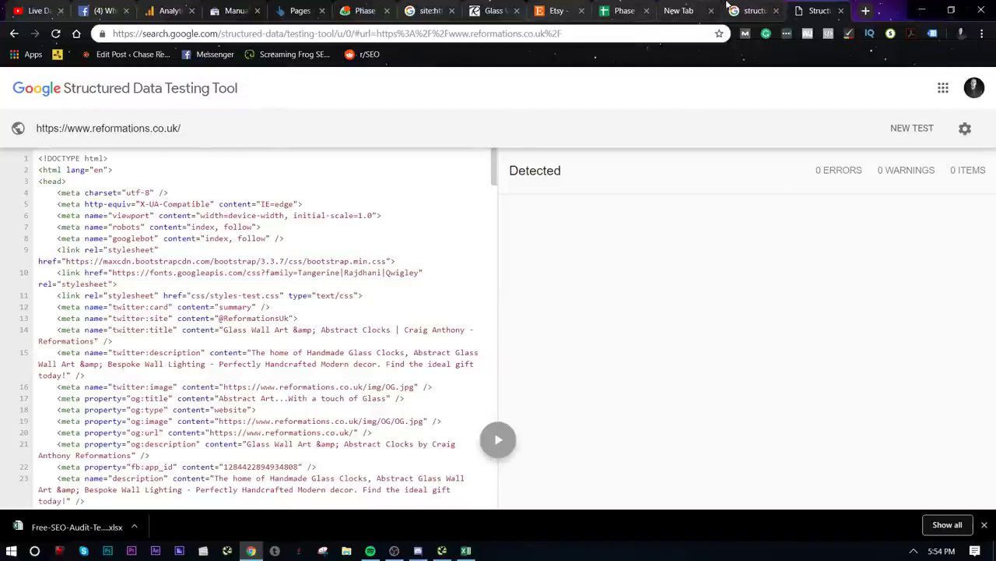
# - Load the Reformations website in the spare browser tab, open its Large Wall Art page, and copy that page's URL
pyautogui.click(751, 11)
pyautogui.click(662, 8)
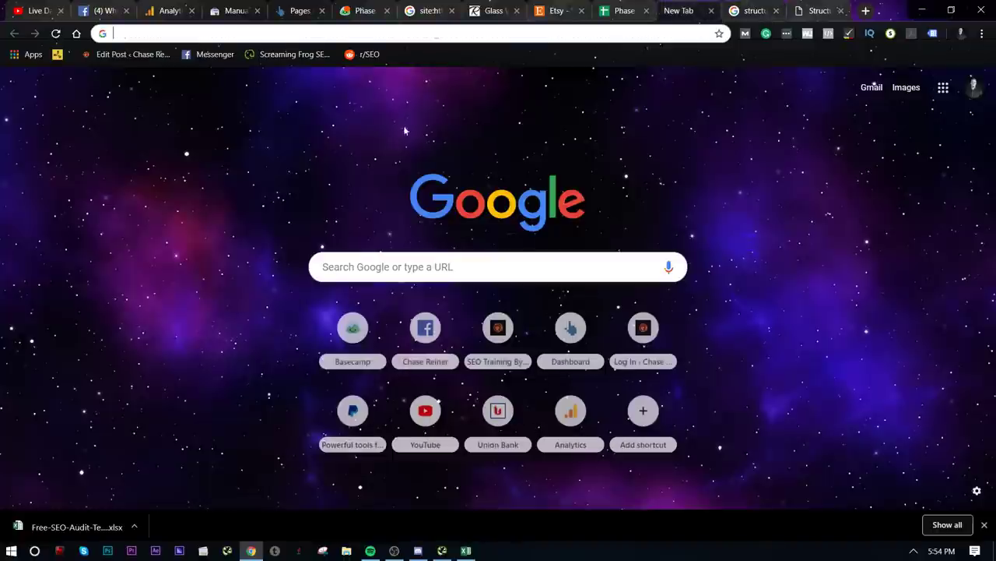
pyautogui.write('re')
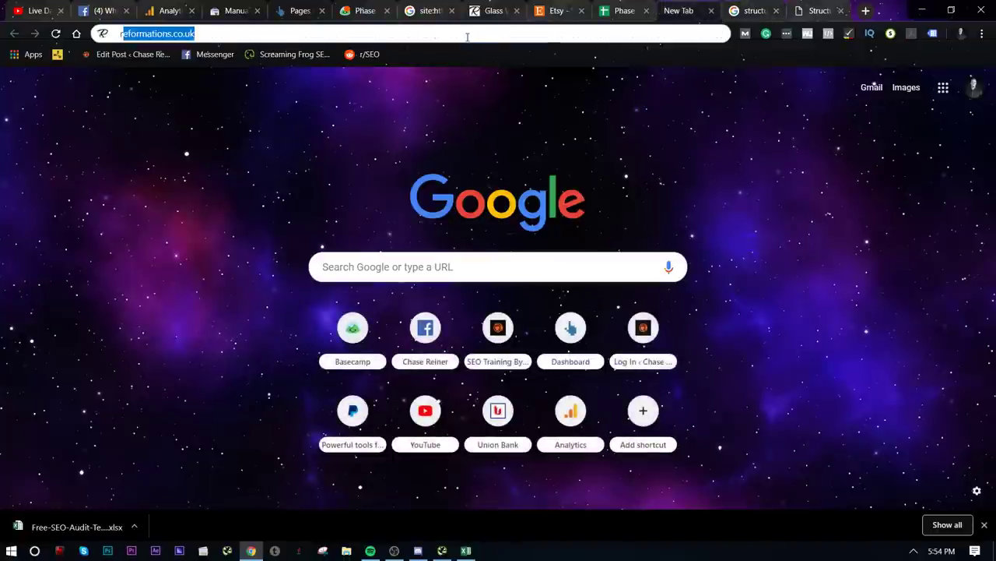
pyautogui.press('Return')
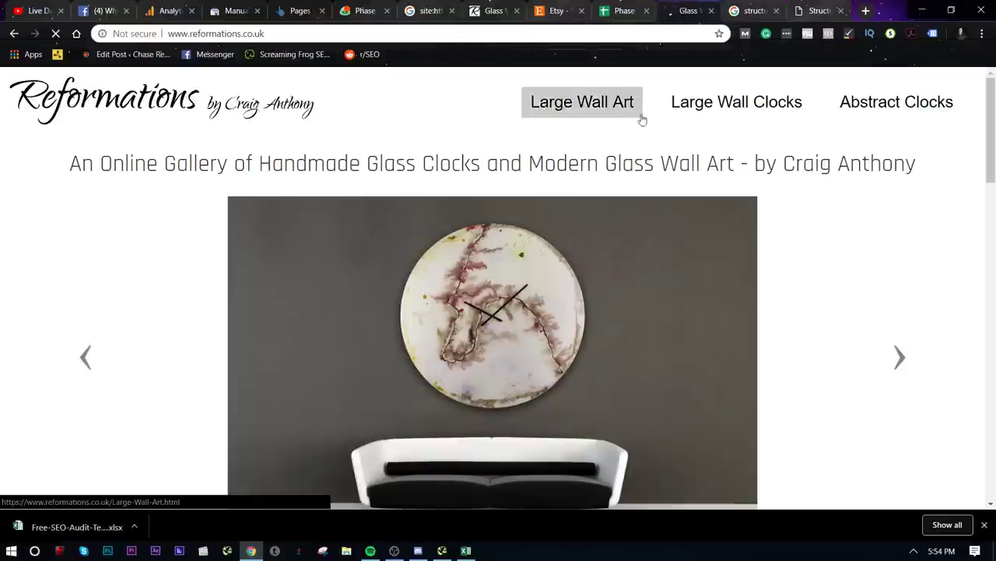
pyautogui.click(639, 115)
pyautogui.click(432, 37)
pyautogui.hotkey('ctrl', 'c')
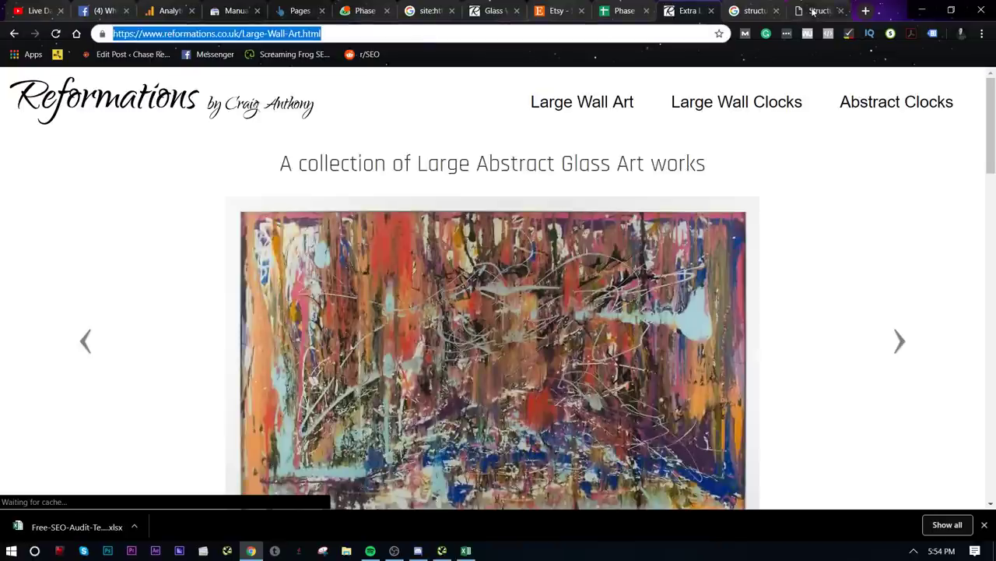
pyautogui.click(818, 11)
pyautogui.click(885, 128)
pyautogui.hotkey('ctrl', 'v')
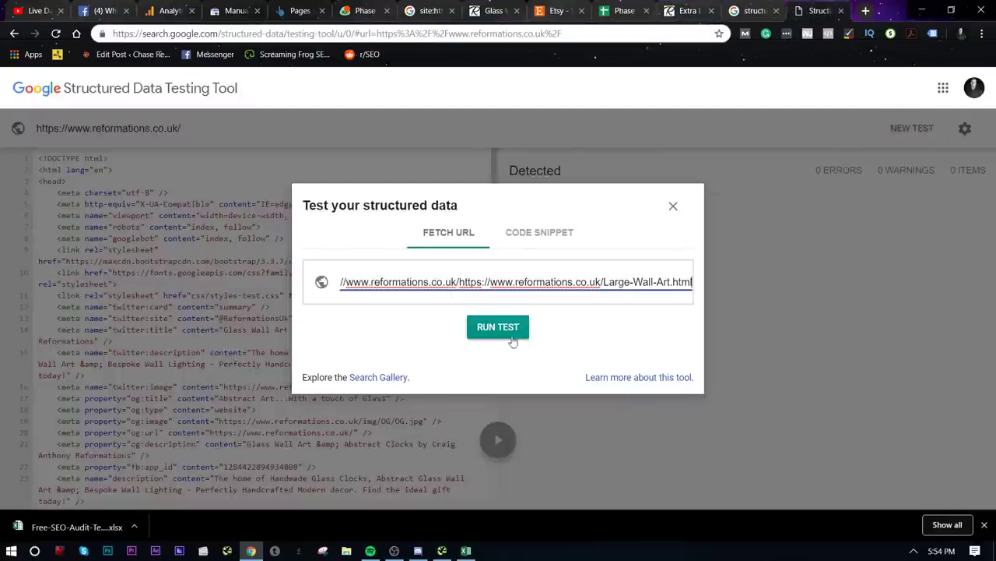
pyautogui.hotkey('ctrl', 'a')
pyautogui.hotkey('ctrl', 'v')
pyautogui.click(501, 329)
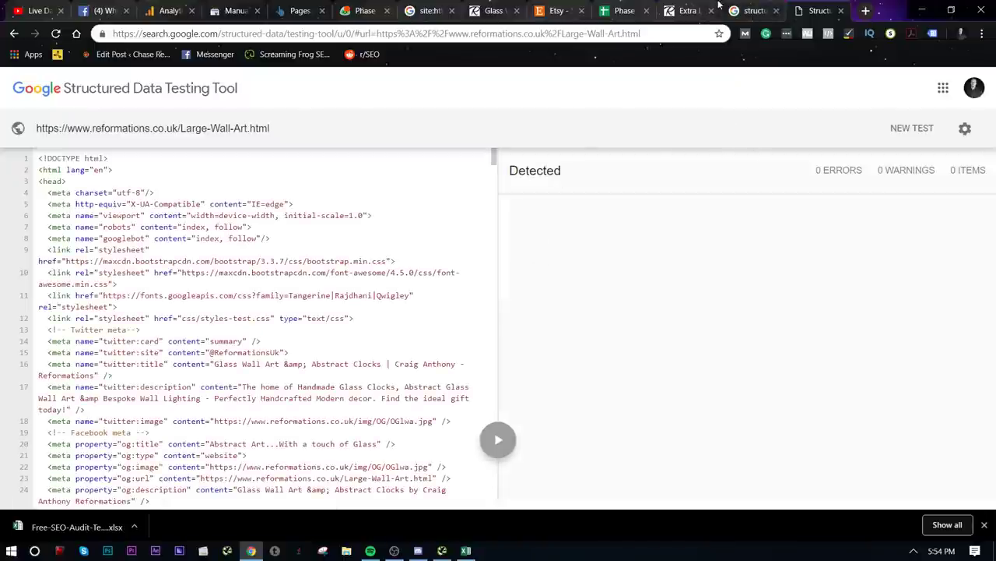
# - Open the light mocha clock's product page from the Abstract Clocks collection and copy its URL
pyautogui.click(751, 11)
pyautogui.hotkey('ctrl', 'shift', 'Tab')
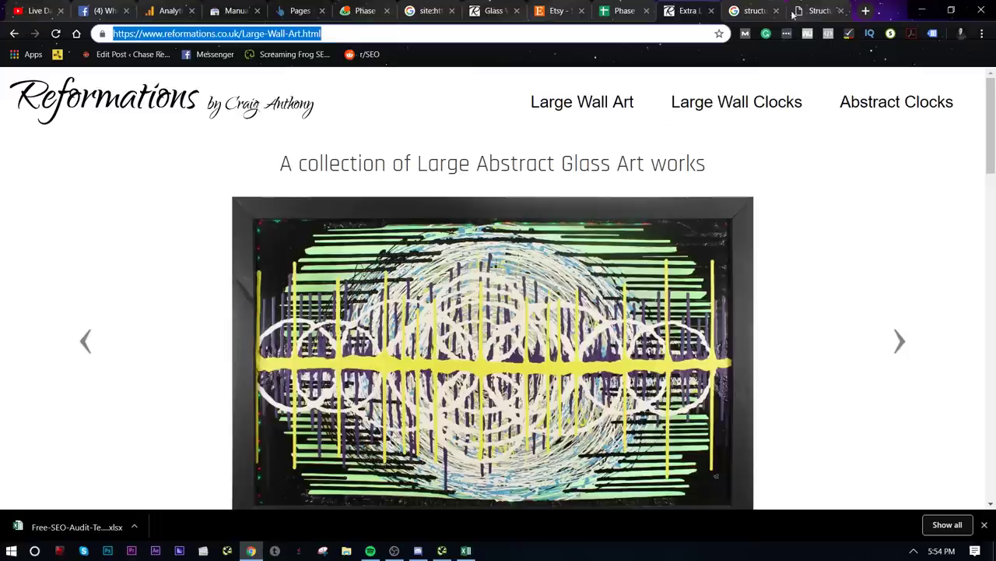
pyautogui.click(841, 100)
pyautogui.scroll(-2, 580, 266)
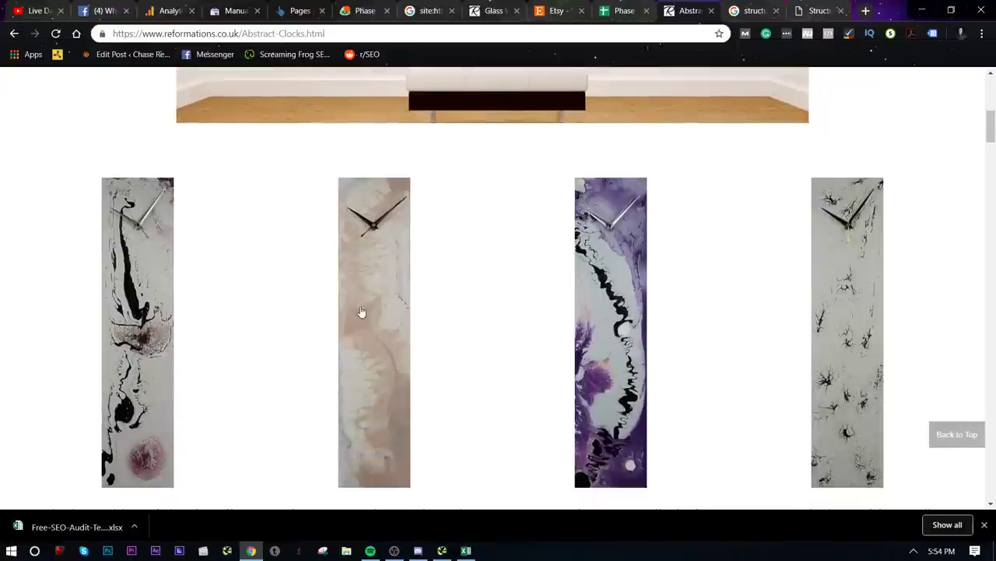
pyautogui.click(361, 311)
pyautogui.scroll(2, 662, 289)
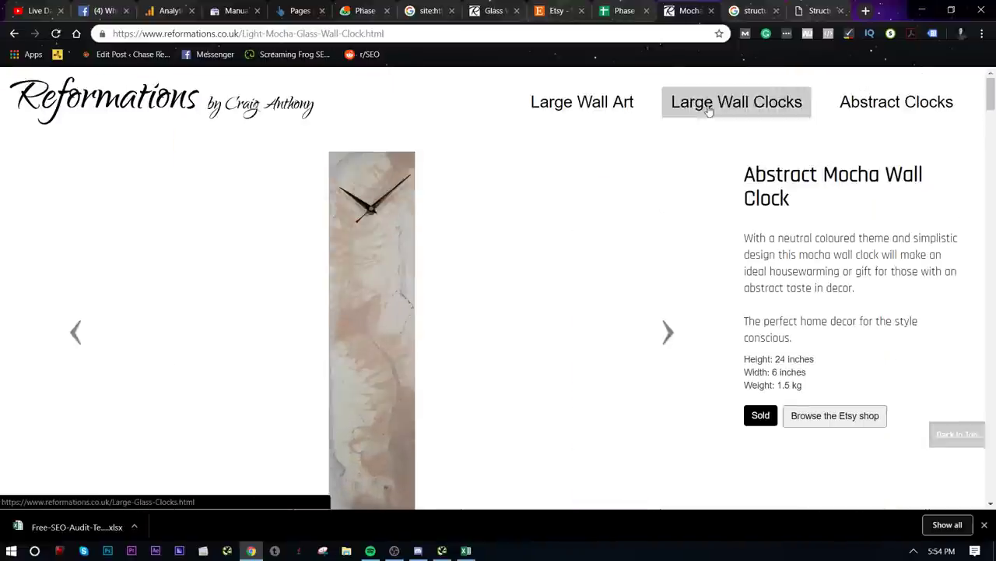
pyautogui.click(626, 35)
pyautogui.hotkey('ctrl', 'c')
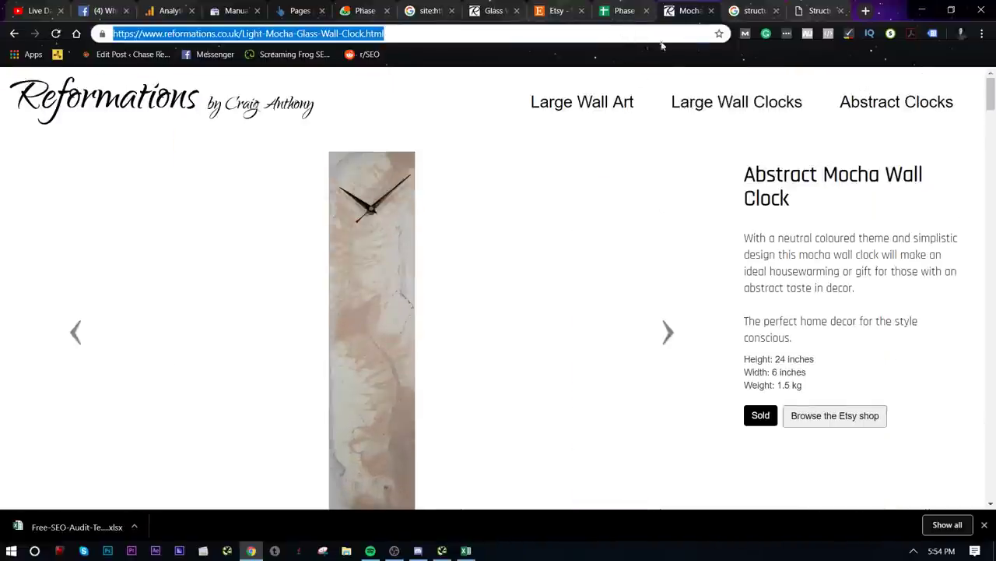
pyautogui.click(798, 9)
pyautogui.click(909, 128)
pyautogui.hotkey('ctrl', 'a')
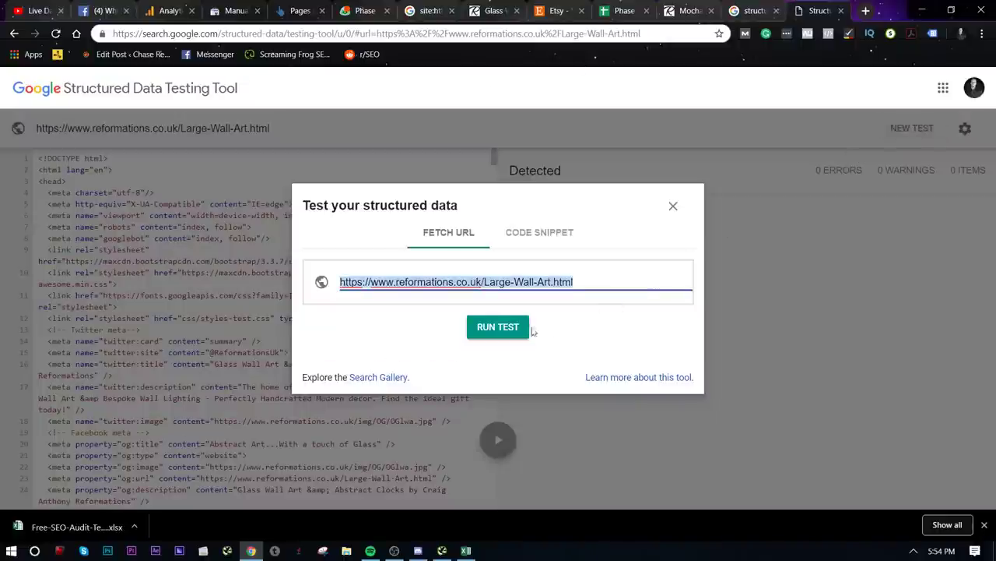
pyautogui.hotkey('ctrl', 'v')
pyautogui.click(516, 329)
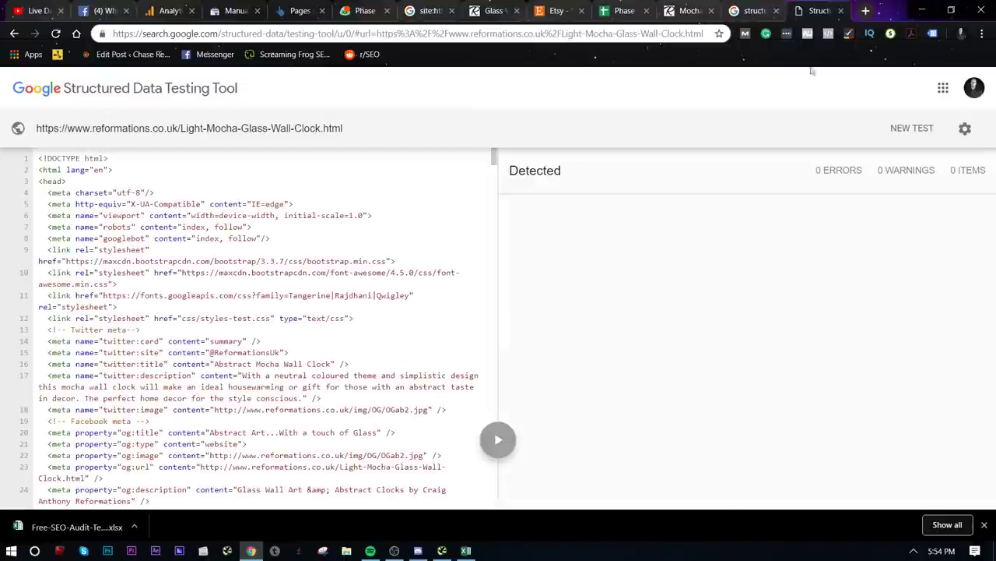
# - Close the structured data tool and its search results, check the schema checklist, and copy the mocha clock page's full URL again
pyautogui.click(840, 11)
pyautogui.click(841, 11)
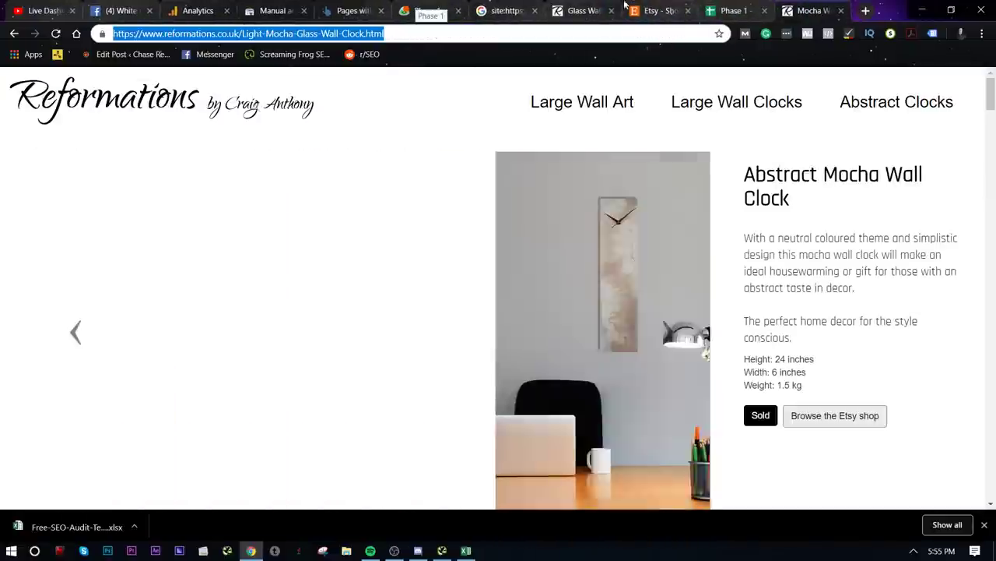
pyautogui.hotkey('ctrl', 'shift', 'Tab')
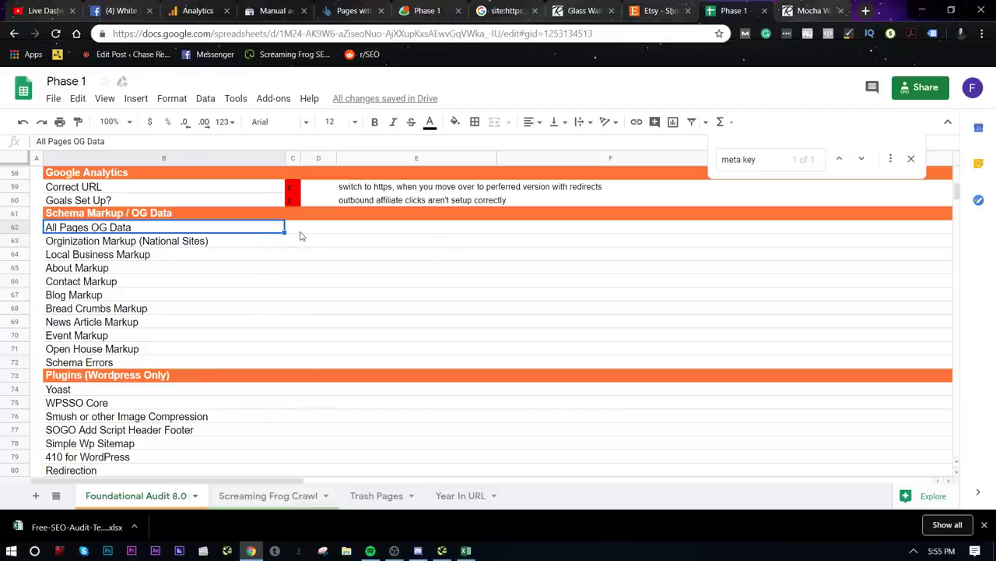
pyautogui.hotkey('ctrl', 'Tab')
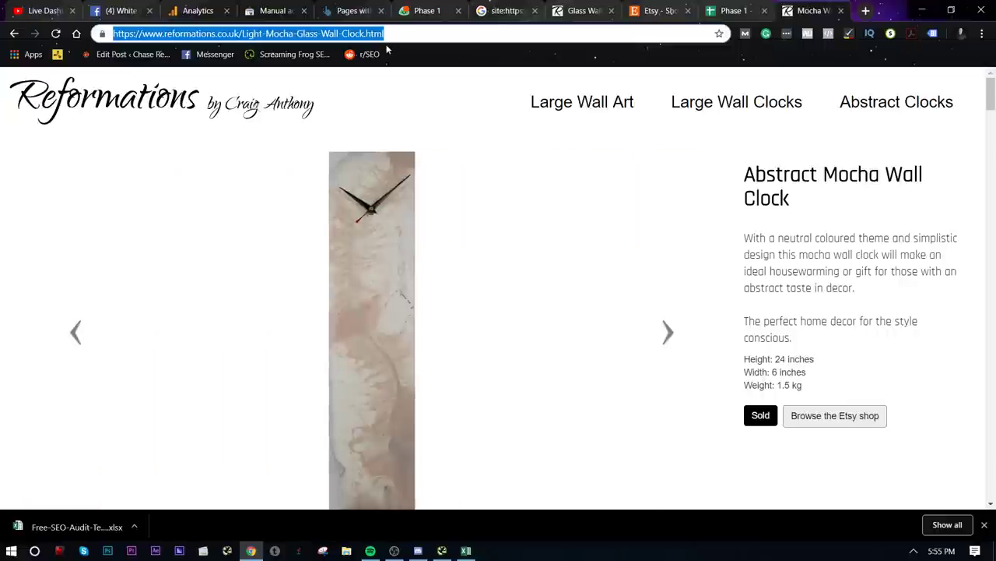
pyautogui.moveTo(244, 37); pyautogui.dragTo(115, 34)
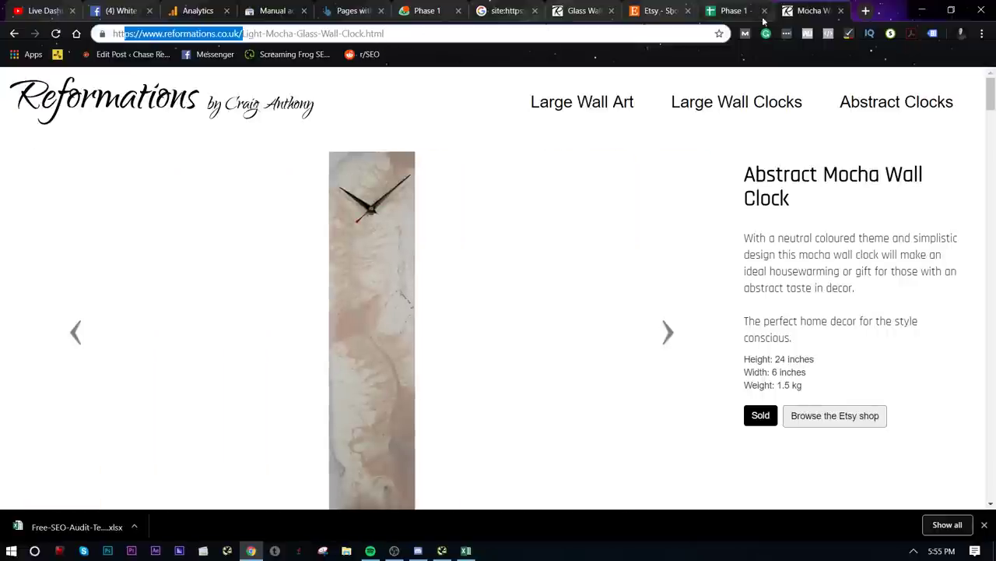
pyautogui.hotkey('ctrl', 'a')
pyautogui.hotkey('ctrl', 'c')
# - Search the web for "facebook debugger" in a new browser tab and open Facebook's Sharing Debugger
pyautogui.click(870, 9)
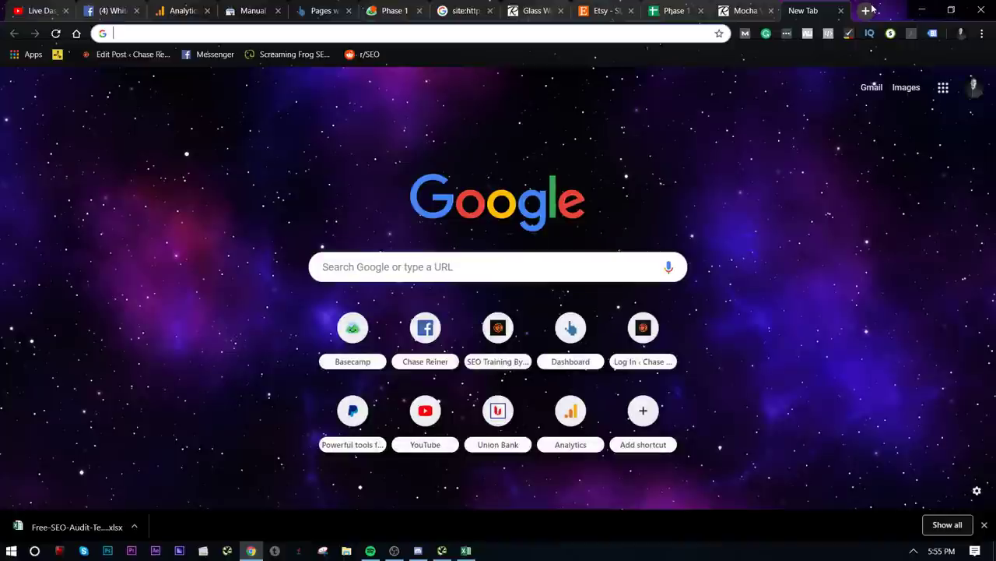
pyautogui.write('st')
pyautogui.press('BackSpace')
pyautogui.press('BackSpace')
pyautogui.press('BackSpace')
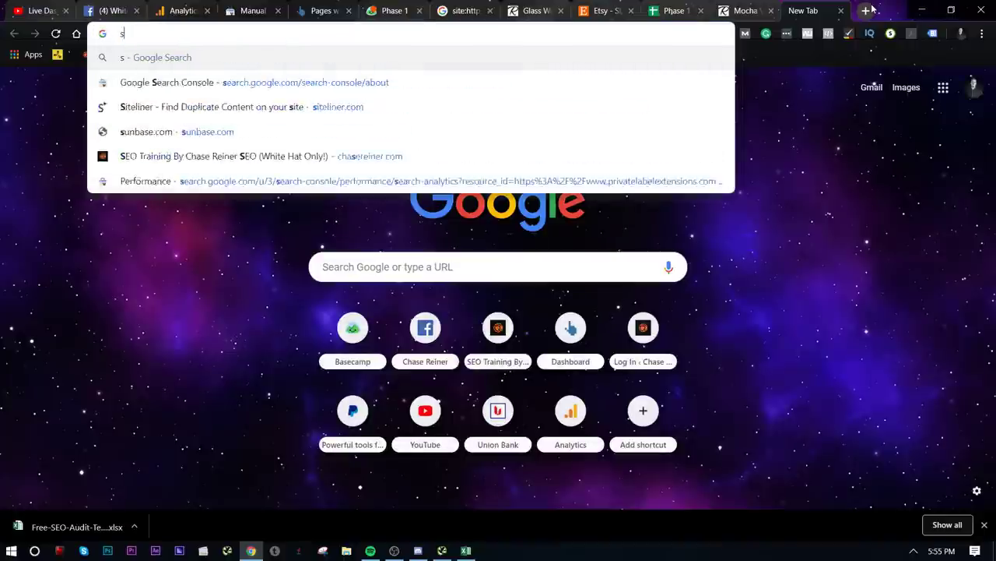
pyautogui.write('facebook debugg')
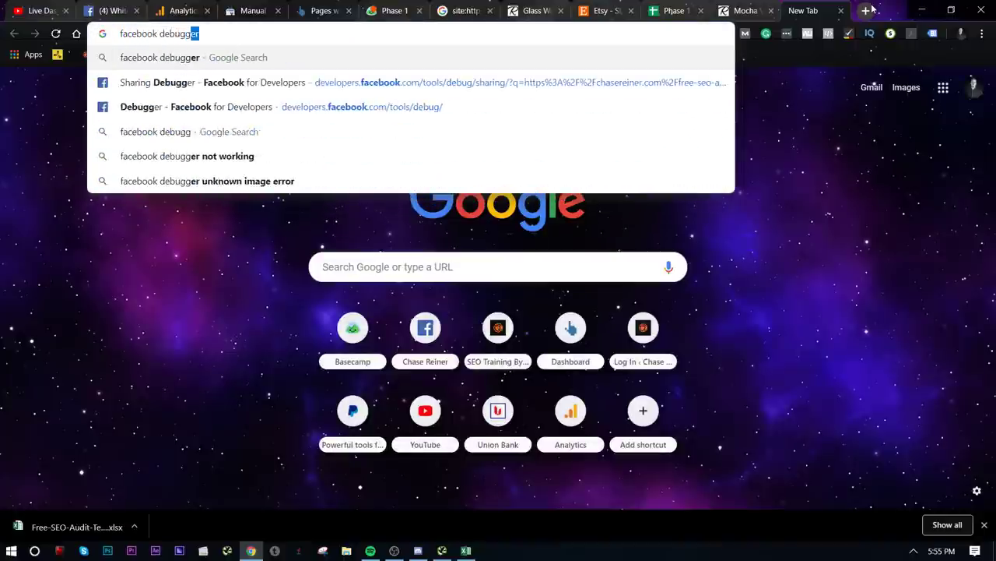
pyautogui.press('Return')
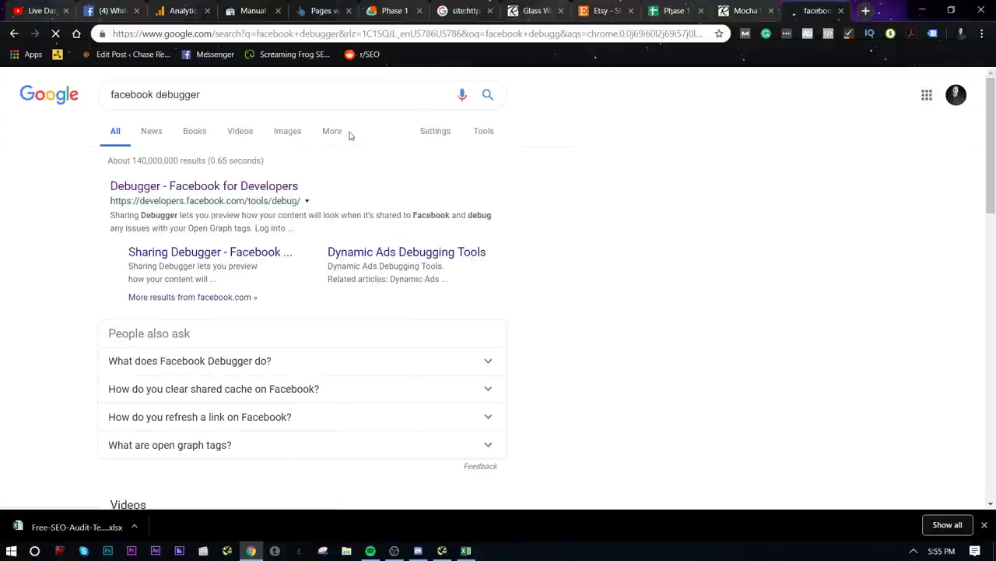
pyautogui.click(258, 187)
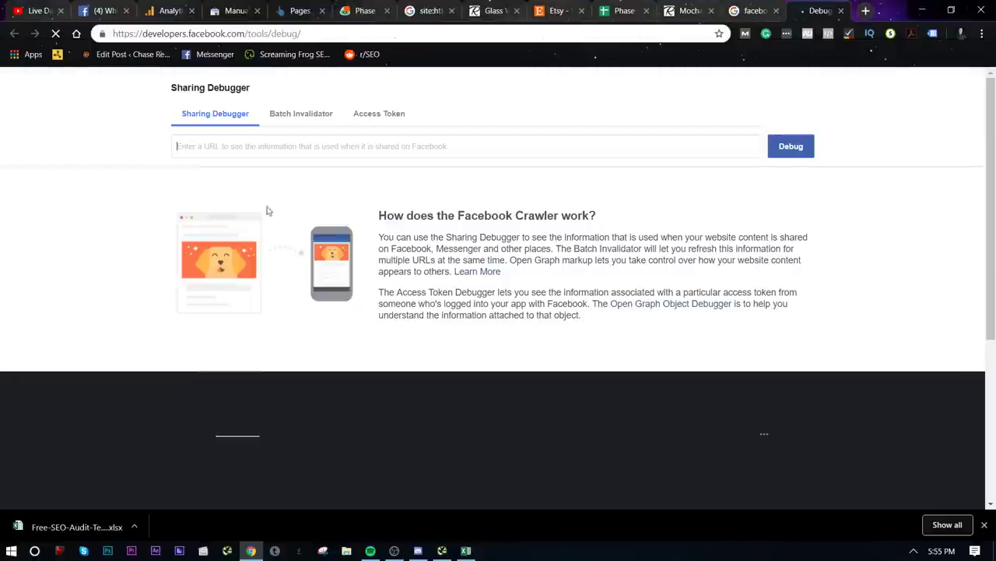
# - Debug the Light-Mocha-Glass-Wall-Clock.html URL in the Sharing Debugger, fetch new information for it, and examine its link preview and Open Graph data
pyautogui.hotkey('ctrl', 'v')
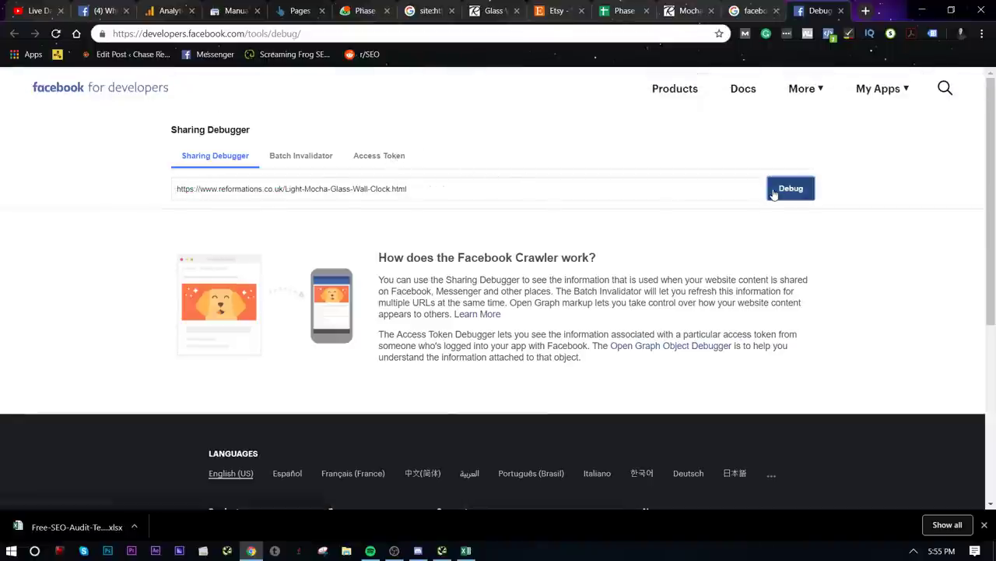
pyautogui.click(786, 188)
pyautogui.click(753, 11)
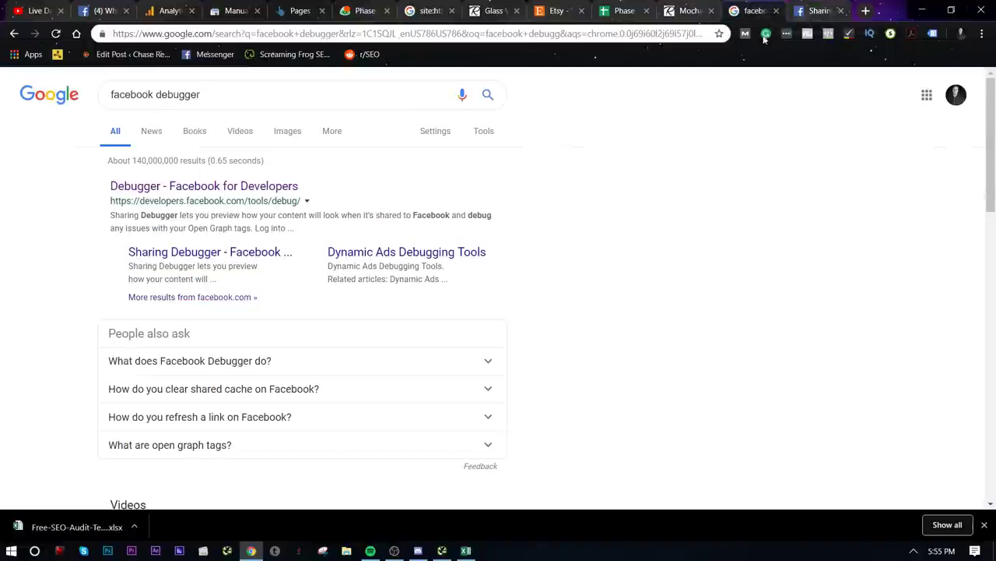
pyautogui.click(776, 10)
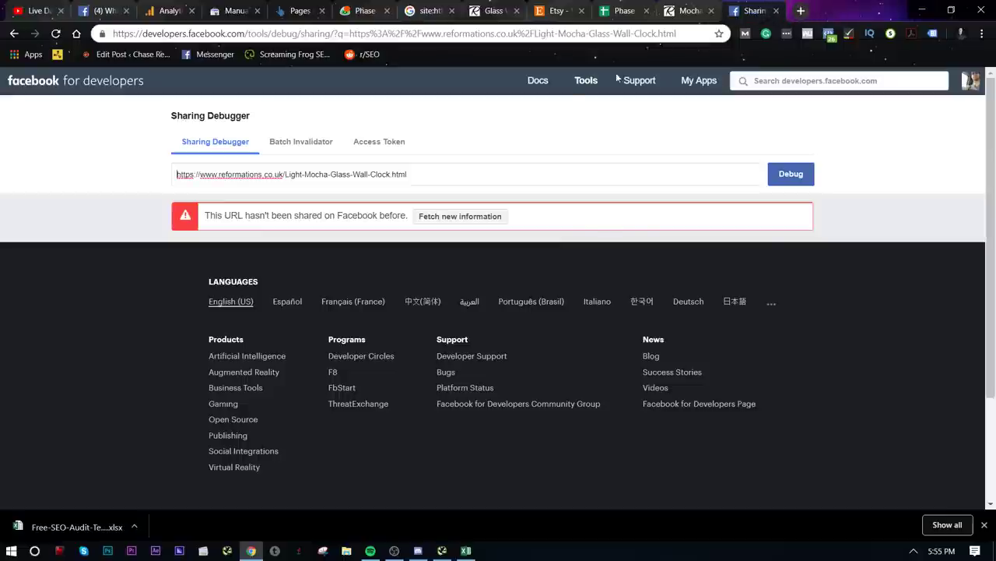
pyautogui.click(496, 221)
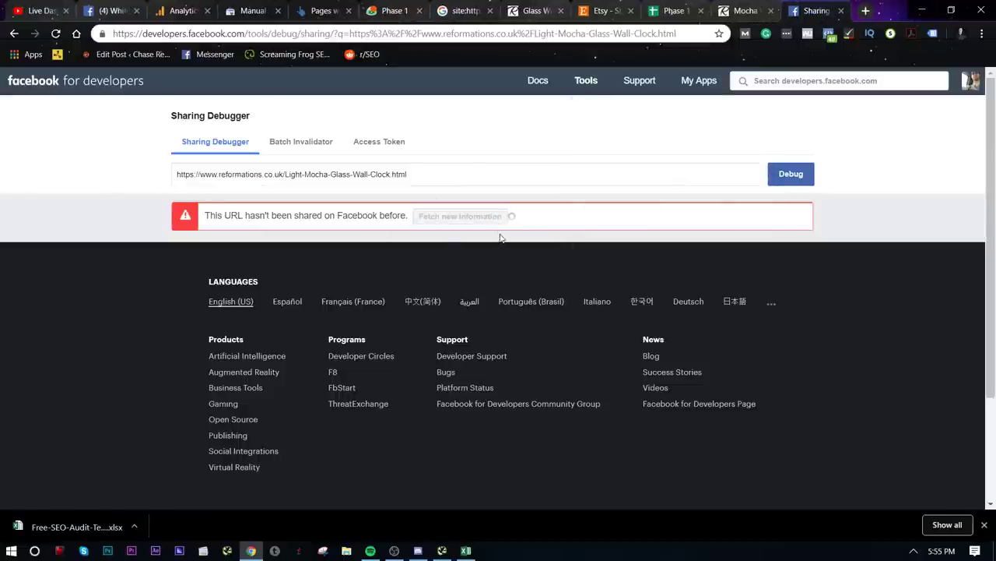
pyautogui.scroll(-5, 467, 260)
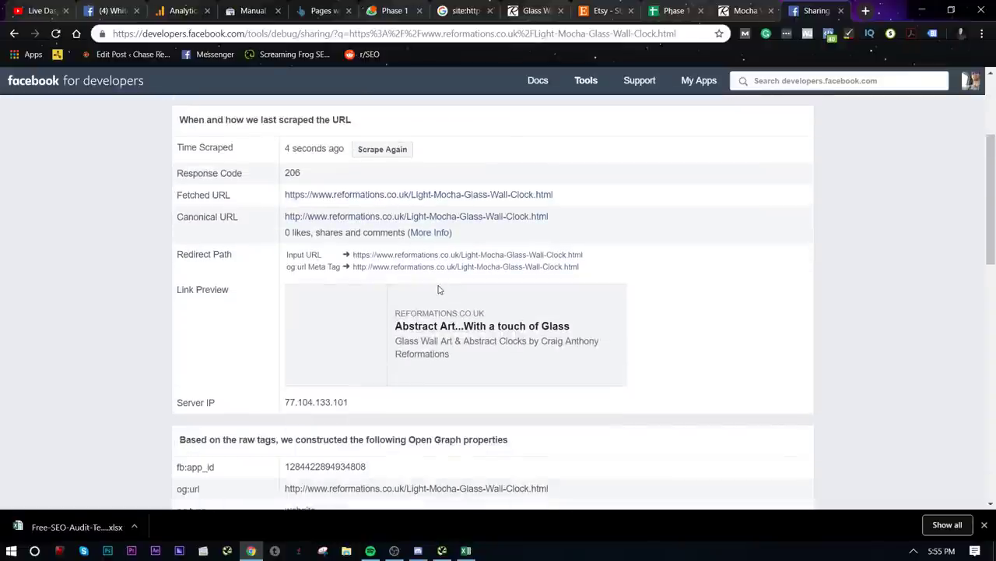
pyautogui.scroll(2, 453, 268)
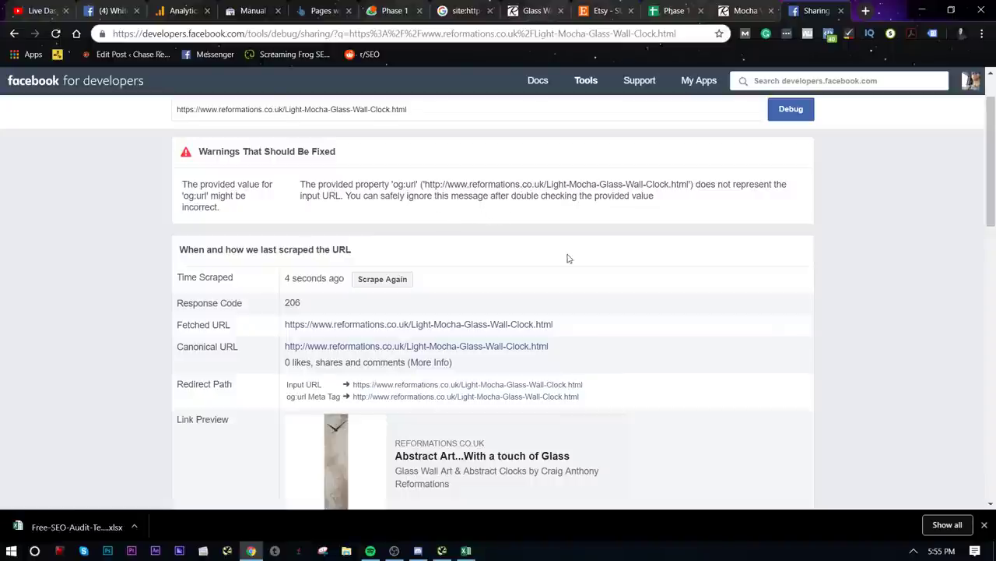
pyautogui.click(743, 10)
pyautogui.click(327, 32)
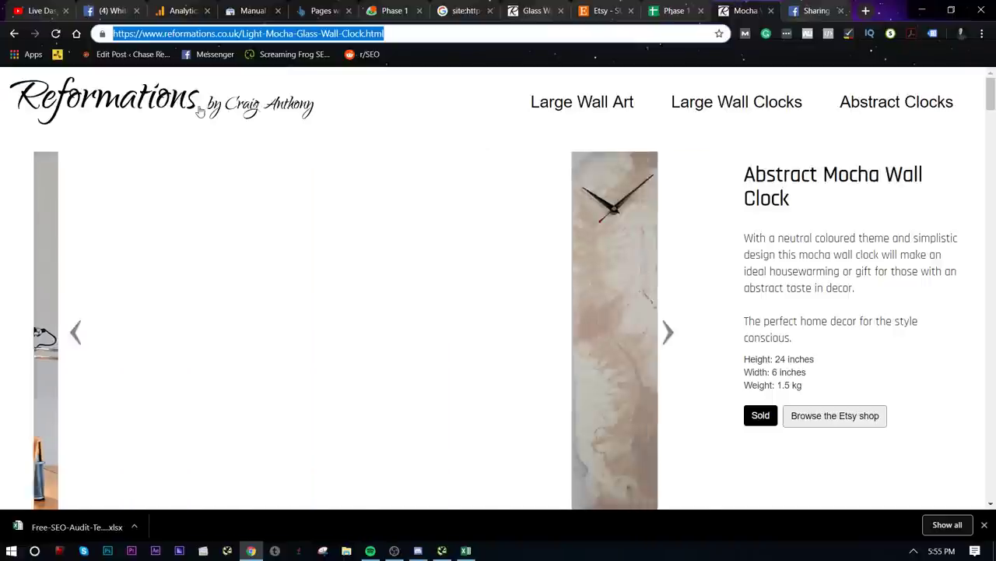
pyautogui.write('www.reformations.co.uk')
pyautogui.press('Return')
pyautogui.click(327, 33)
pyautogui.hotkey('ctrl', 'c')
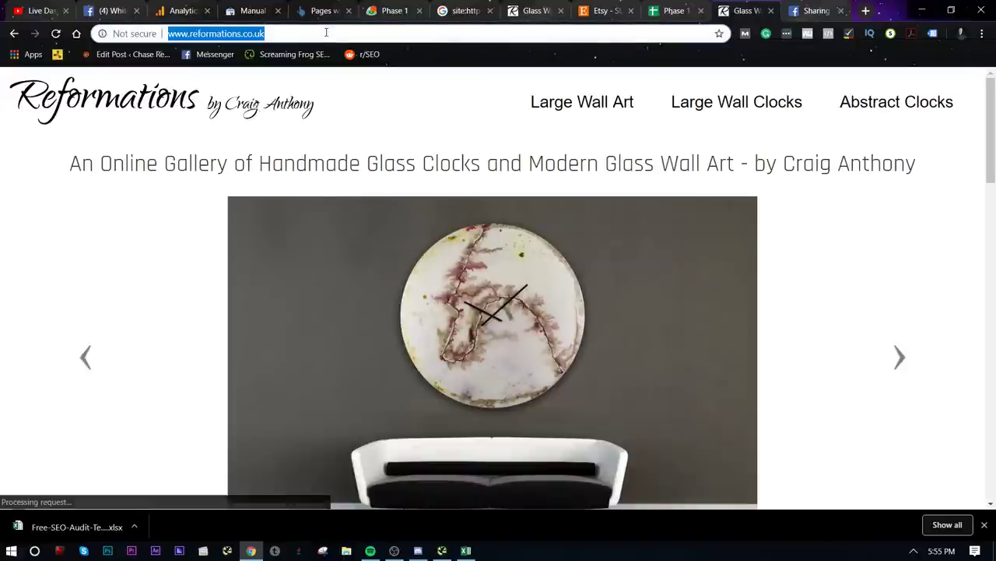
pyautogui.rightClick(326, 32)
pyautogui.click(354, 102)
pyautogui.click(800, 5)
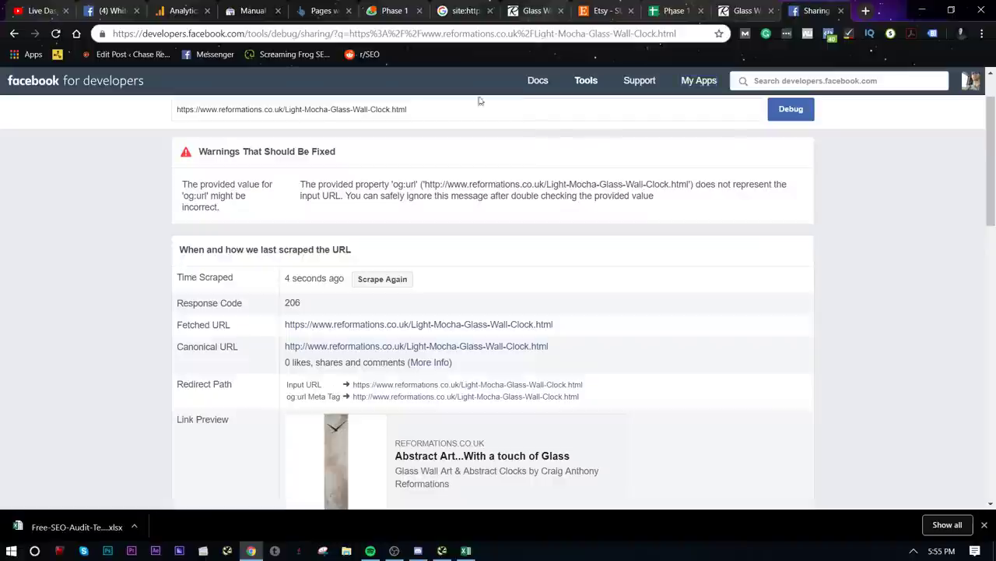
pyautogui.tripleClick(436, 111)
pyautogui.rightClick(452, 112)
pyautogui.click(483, 172)
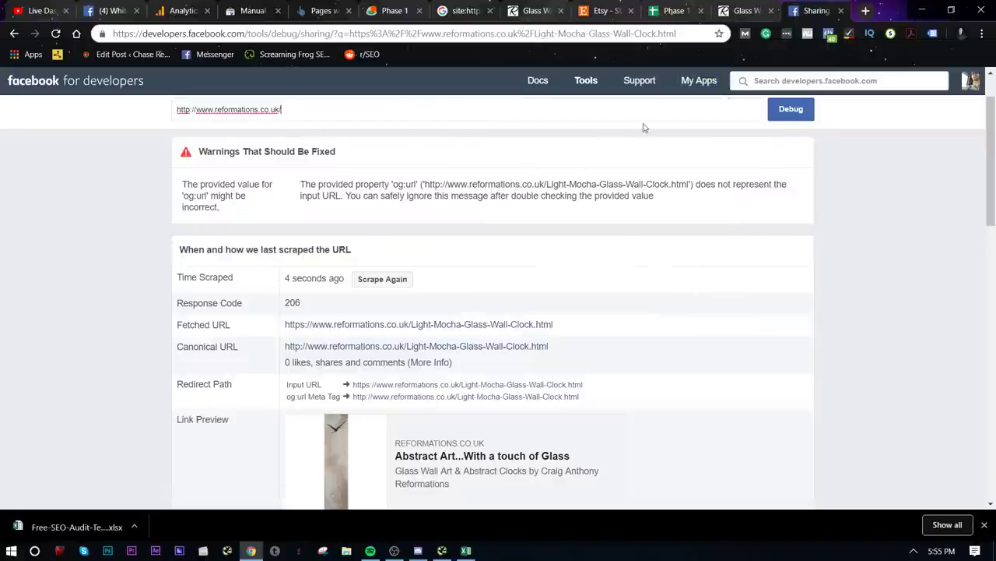
pyautogui.press('Return')
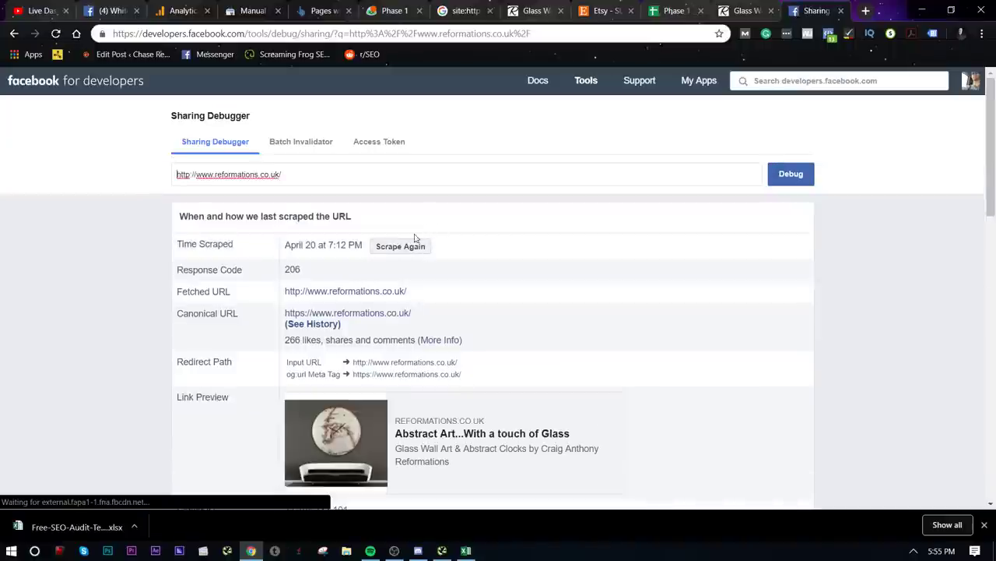
pyautogui.click(416, 245)
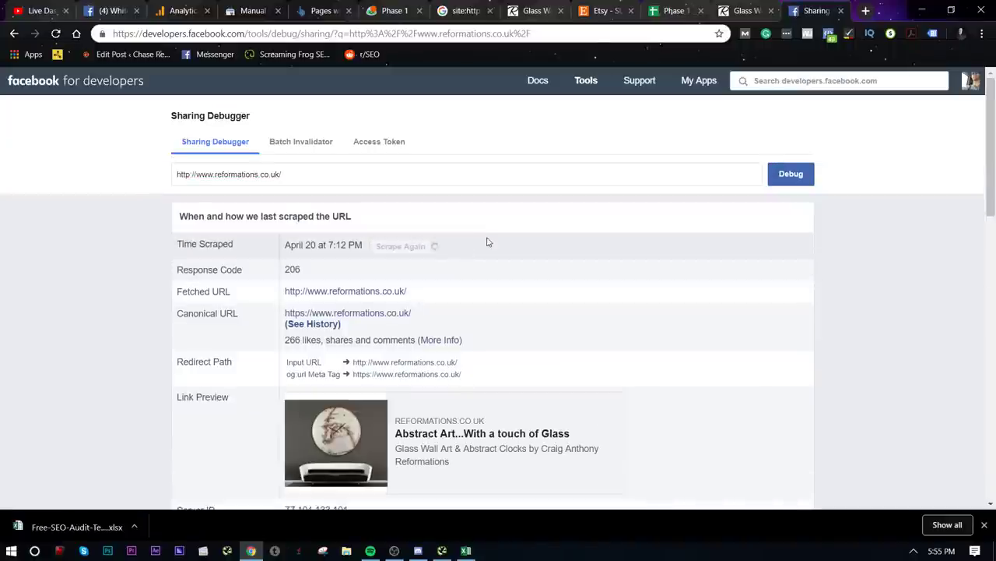
pyautogui.scroll(-3, 487, 272)
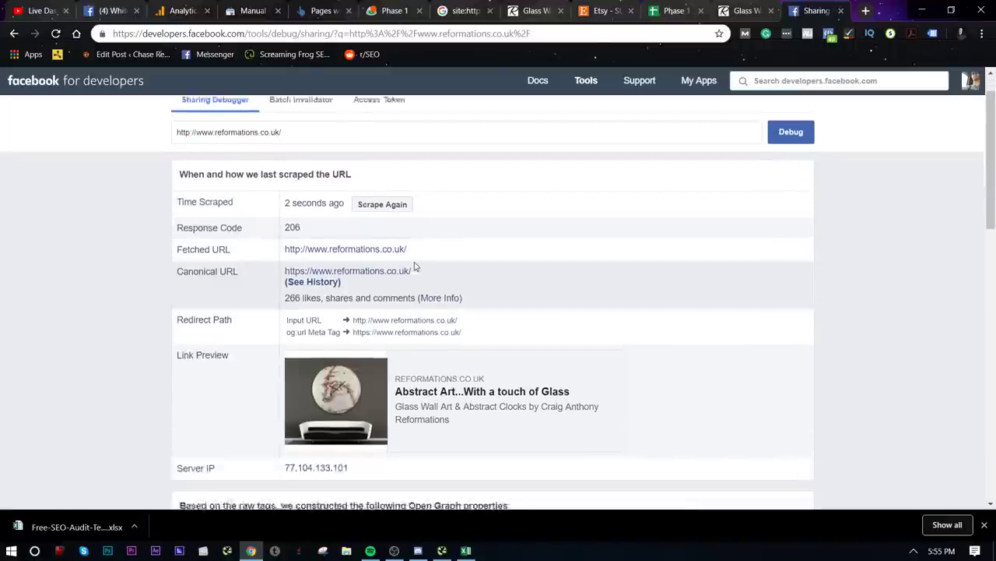
pyautogui.scroll(-3, 405, 269)
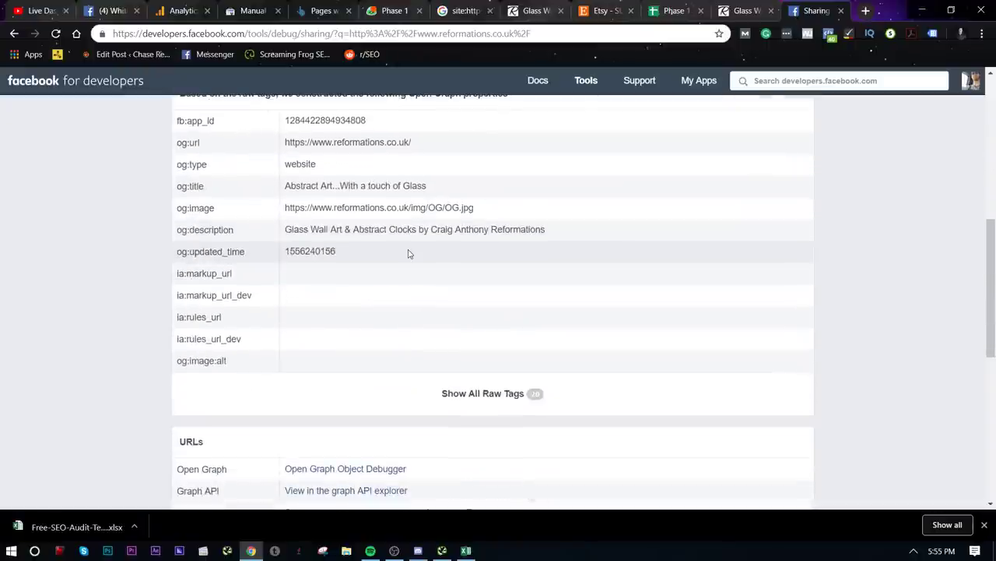
pyautogui.scroll(1, 382, 294)
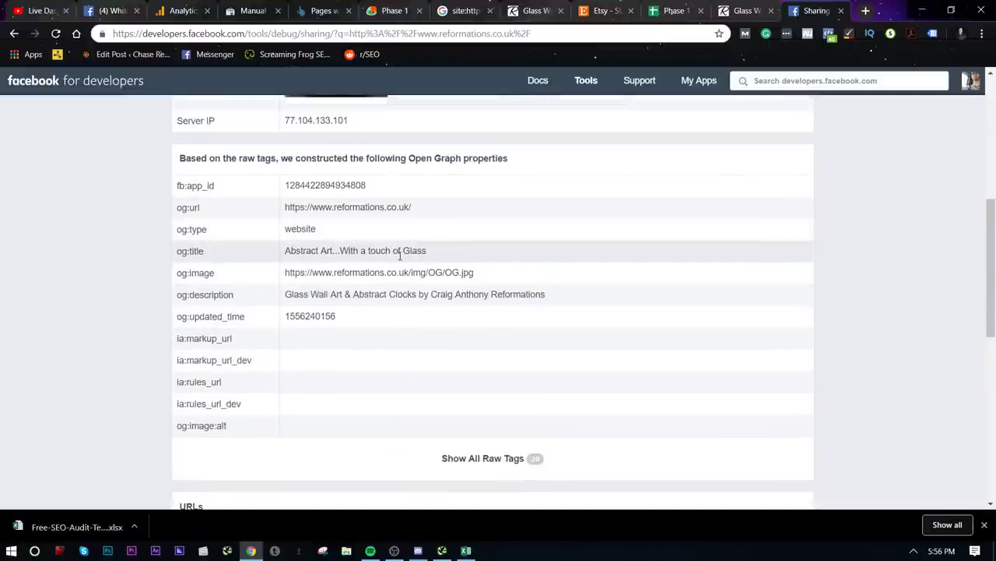
pyautogui.scroll(4, 527, 259)
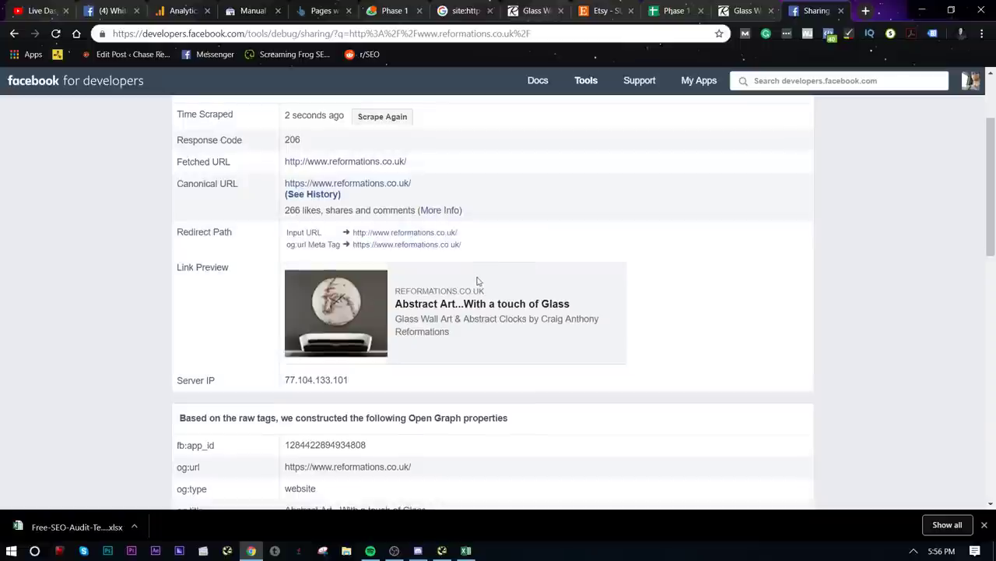
# - Return to the Phase 1 audit spreadsheet and mark All Pages OG Data with "z"
pyautogui.click(695, 5)
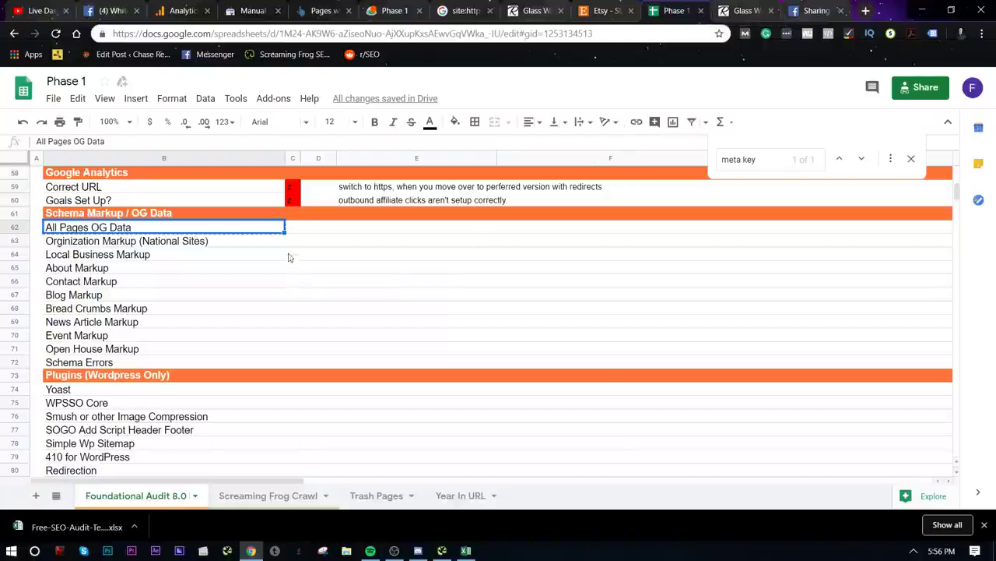
pyautogui.click(293, 226)
pyautogui.write('x')
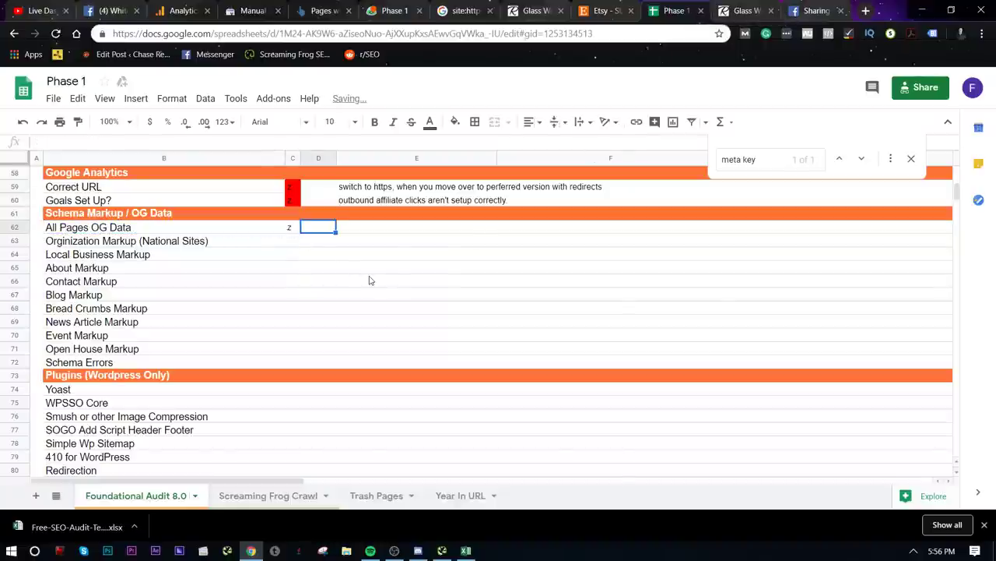
pyautogui.press('Tab')
# - Note beside All Pages OG Data: "other pages don't have og data specified. Make sure to get WPSSO plugin after migrating to WP."
pyautogui.press('Tab')
pyautogui.write('other pages')
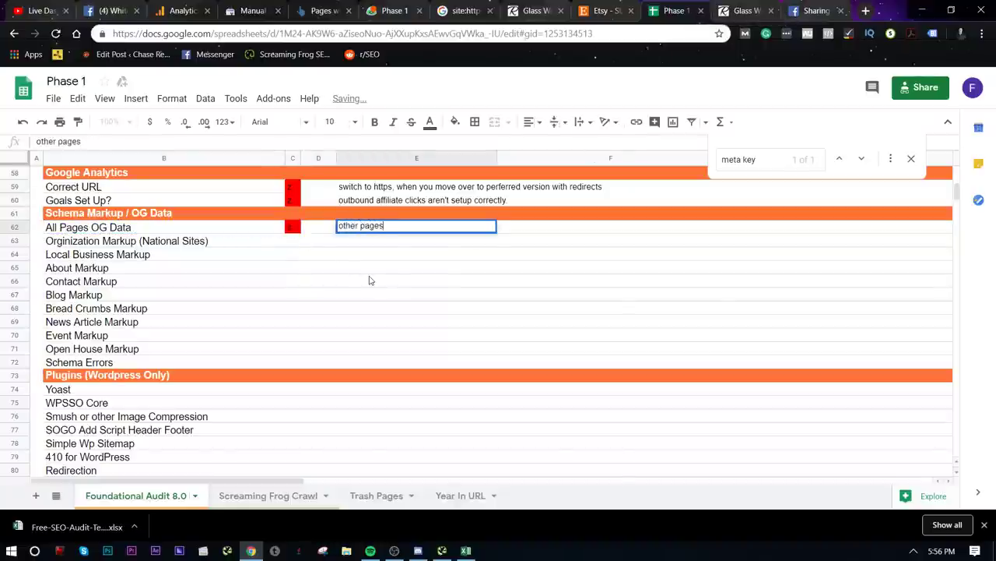
pyautogui.write(" don't have og data spe")
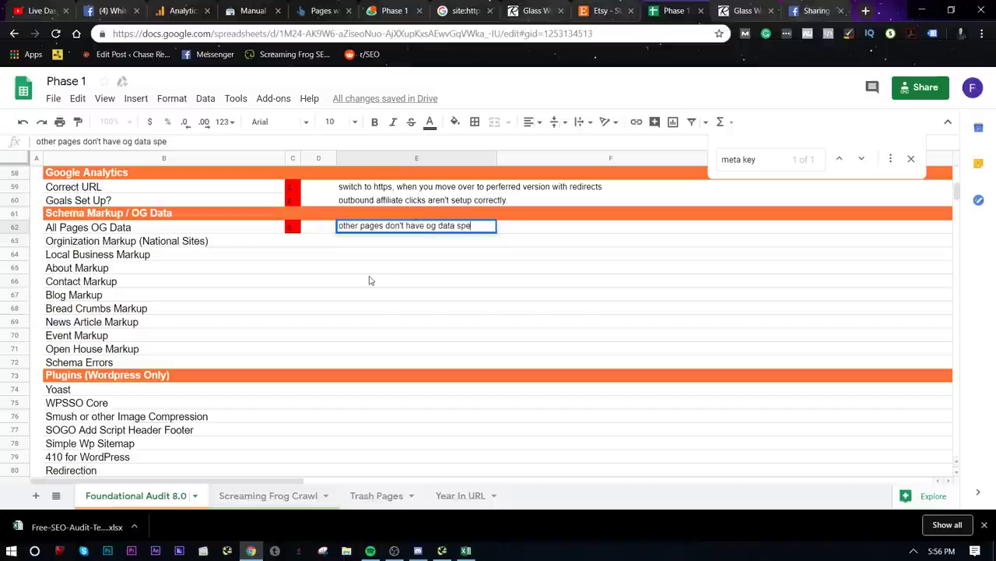
pyautogui.write('cified')
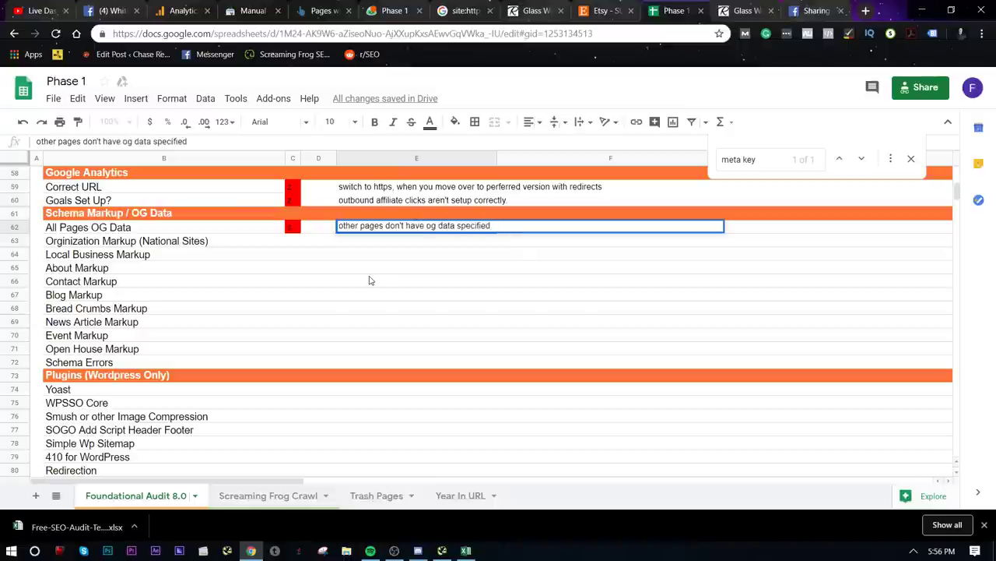
pyautogui.write(', m Make sure to ge')
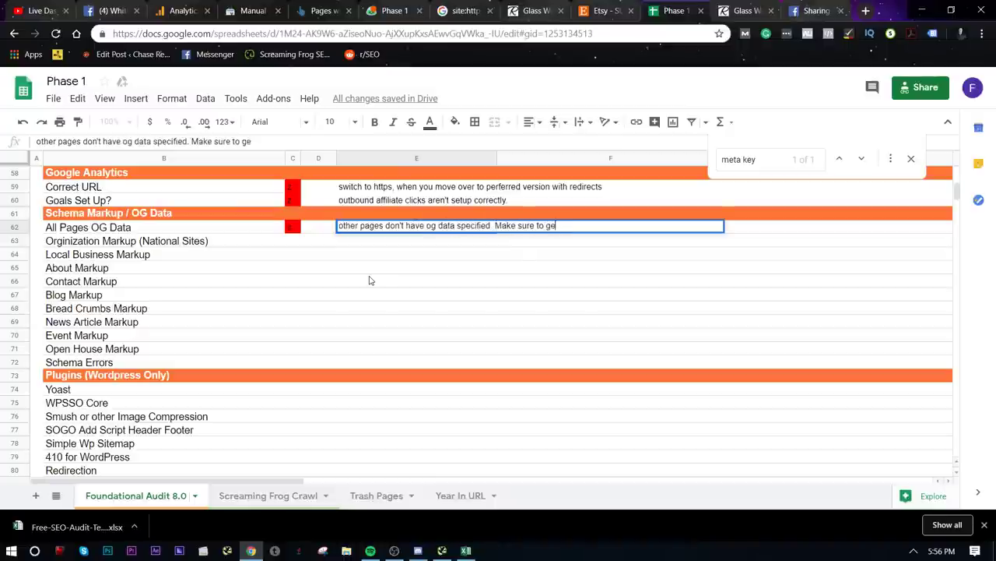
pyautogui.write('t WPSSO plugi')
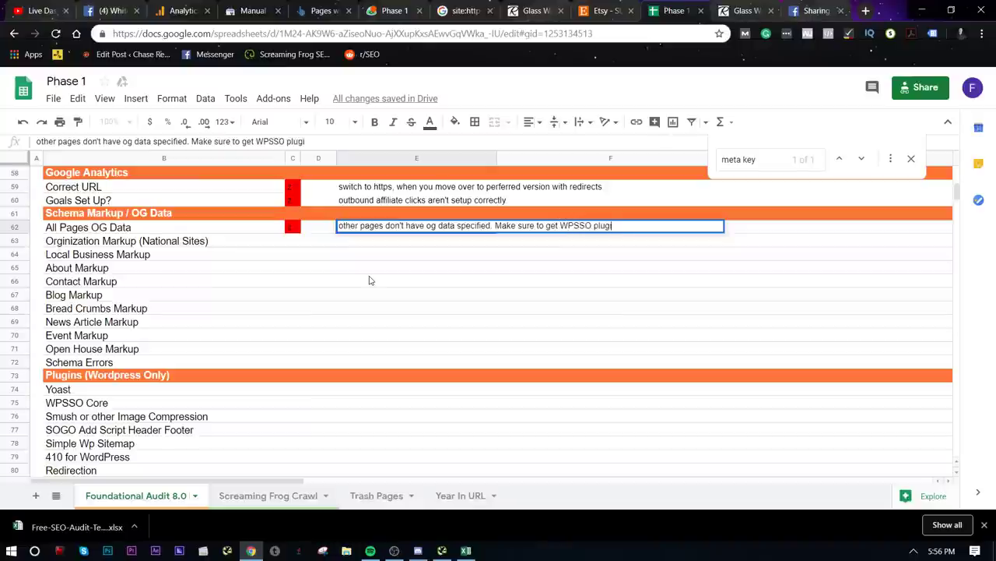
pyautogui.write('n after migrati')
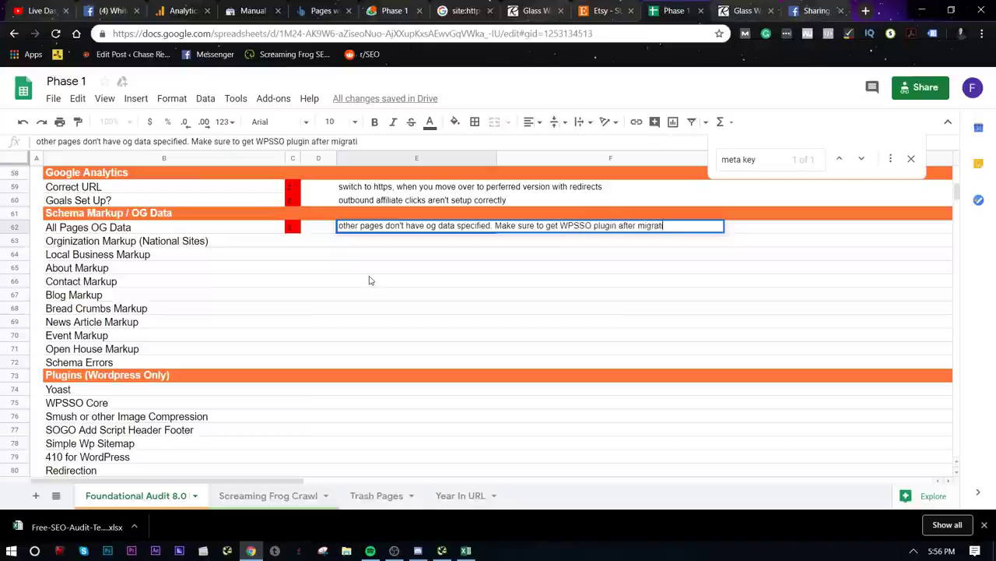
pyautogui.write('ngt')
pyautogui.click(370, 281)
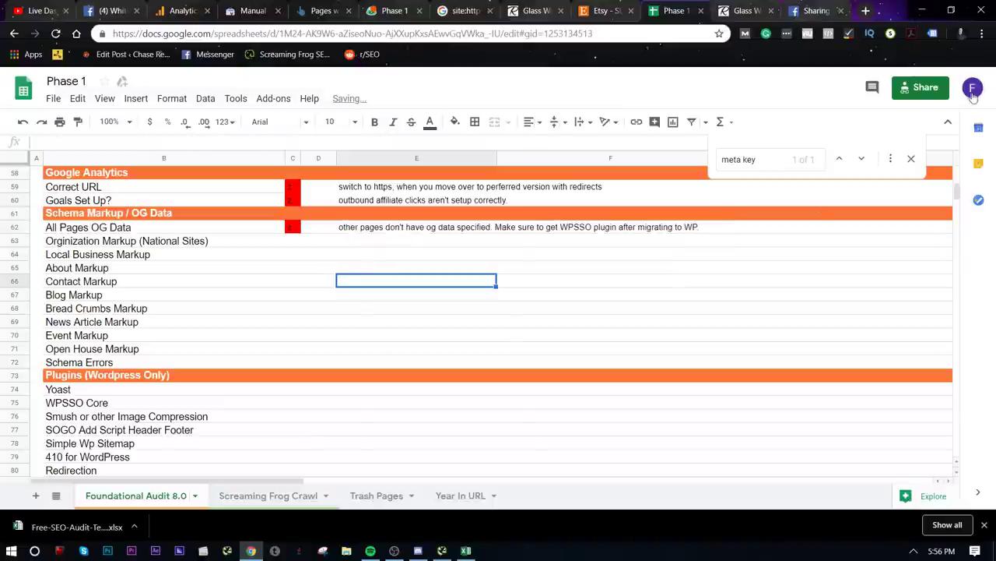
# - Close the find box, then mark Orginization Markup (National Sites) with "z" and note "Goes on home page." beside it
pyautogui.click(911, 159)
pyautogui.click(294, 322)
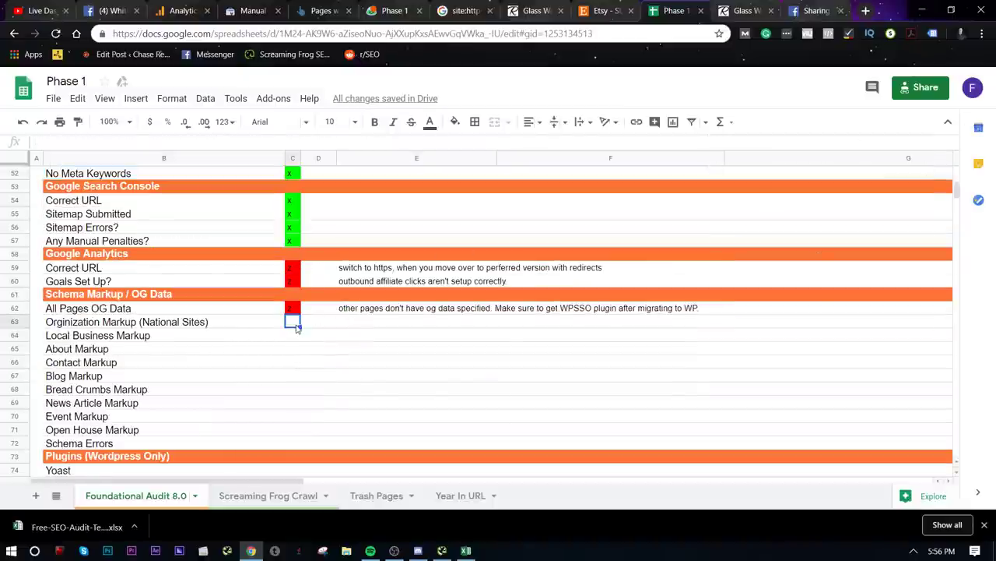
pyautogui.write('x')
pyautogui.click(377, 325)
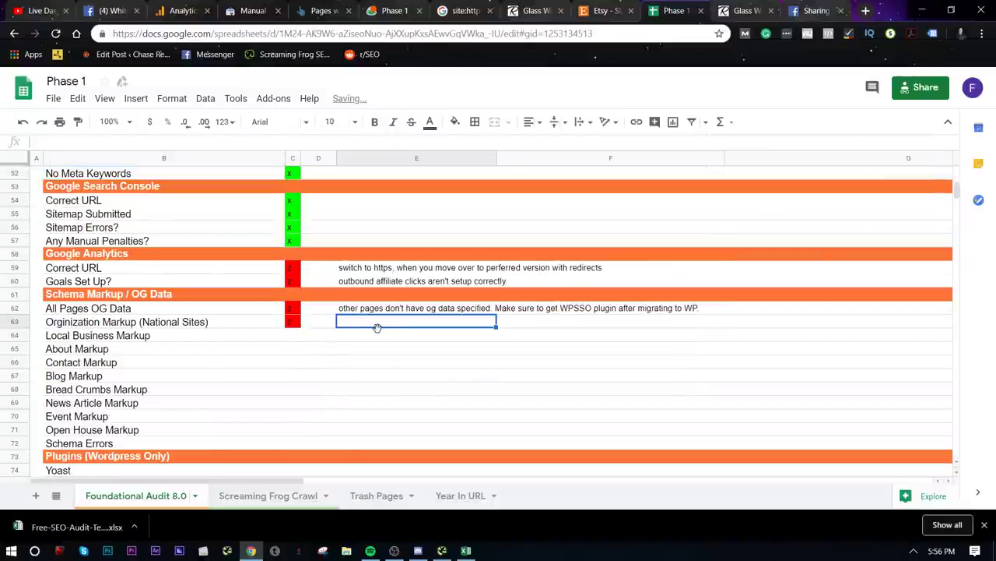
pyautogui.write('Goes on home page')
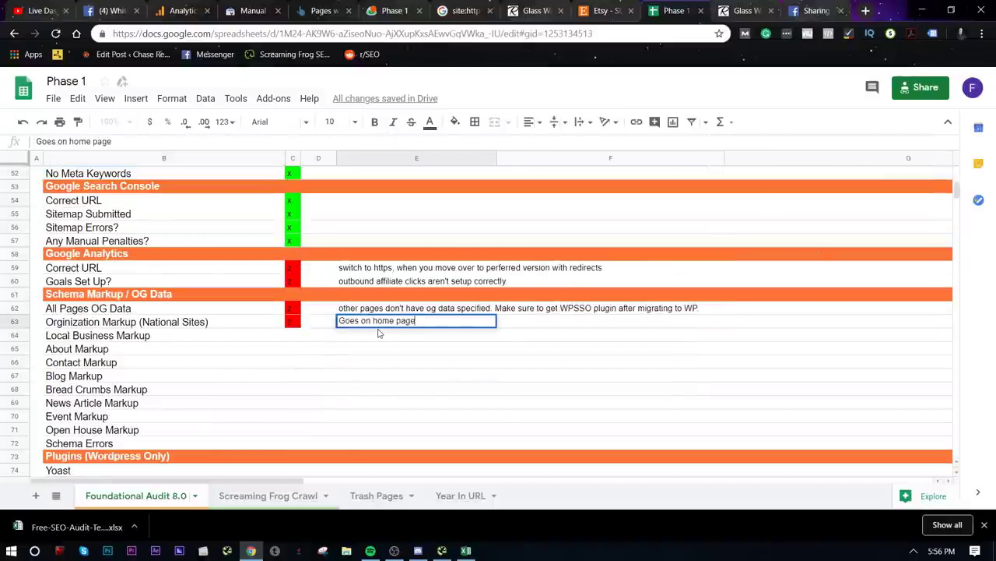
pyautogui.write('.')
pyautogui.hotkey('ctrl', 'a')
pyautogui.hotkey('ctrl', 'Return')
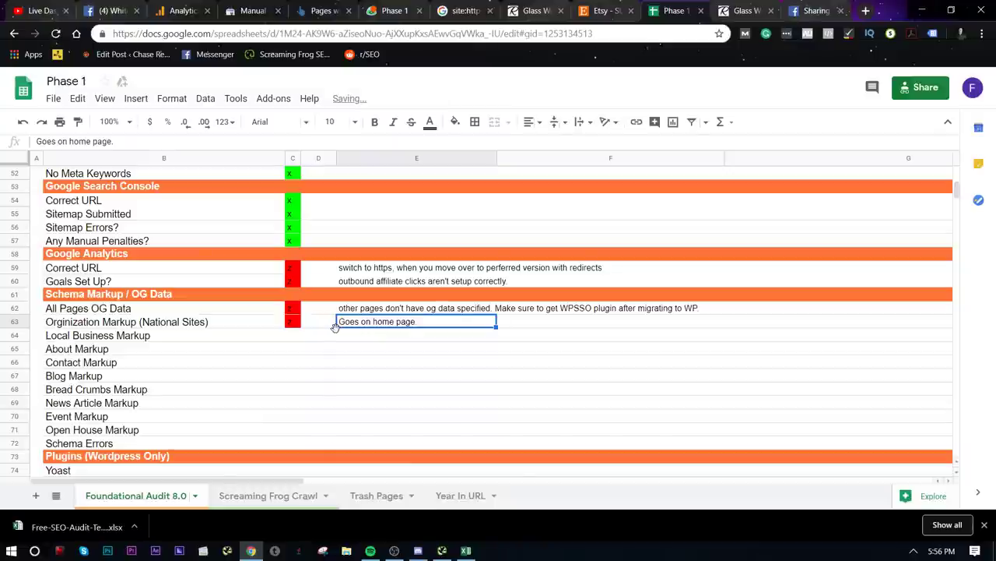
# - Mark Local Business Markup with "x" and About Markup with "z"
pyautogui.click(288, 336)
pyautogui.write('x')
pyautogui.click(294, 354)
pyautogui.write('z')
pyautogui.press('Return')
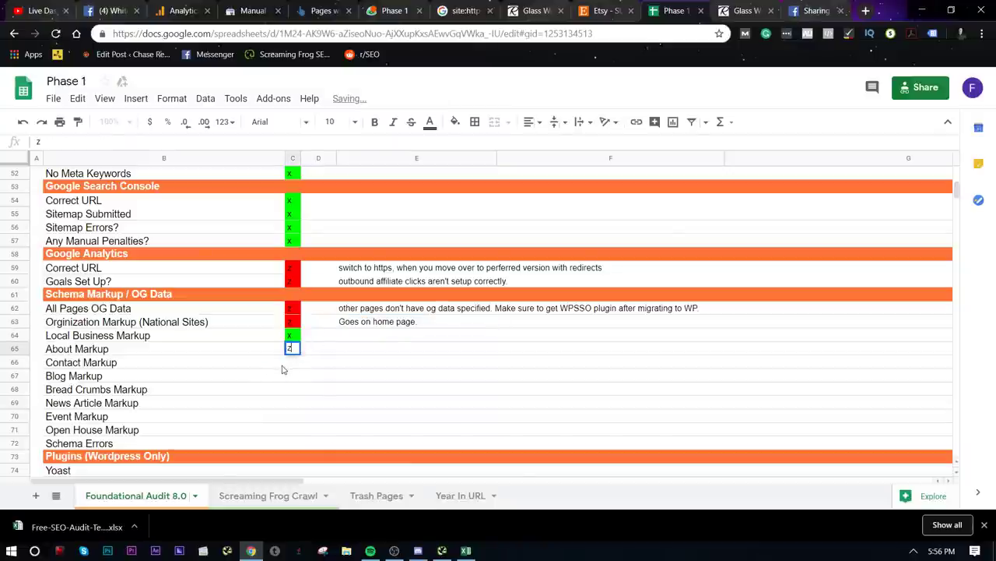
pyautogui.press('Left')
pyautogui.write('z')
pyautogui.click(309, 394)
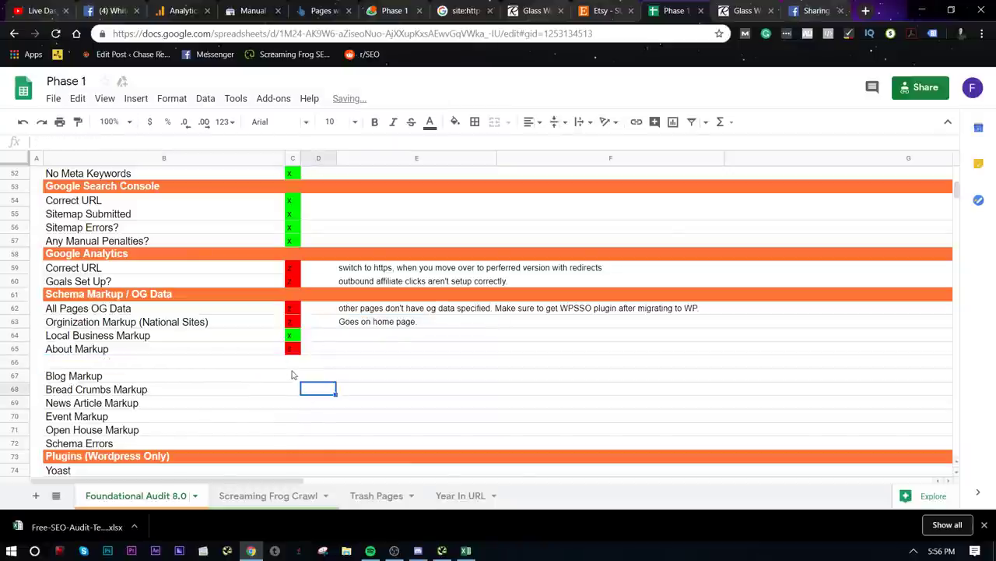
pyautogui.hotkey('ctrl', 'z')
# - Mark Contact Markup, Blog Markup and Bread Crumbs Markup with "z" in the checklist's status column
pyautogui.click(292, 362)
pyautogui.write('z')
pyautogui.press('Tab')
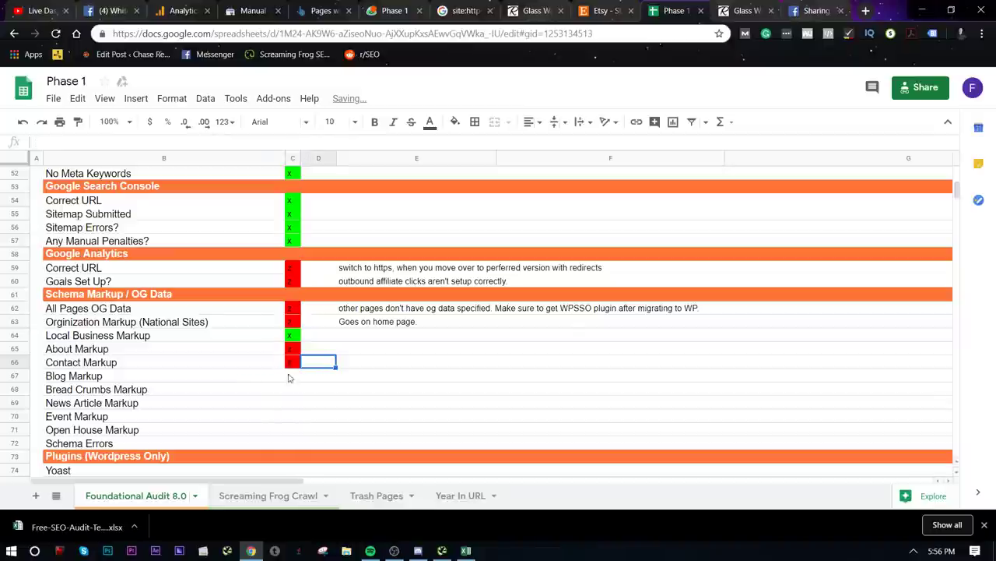
pyautogui.click(280, 389)
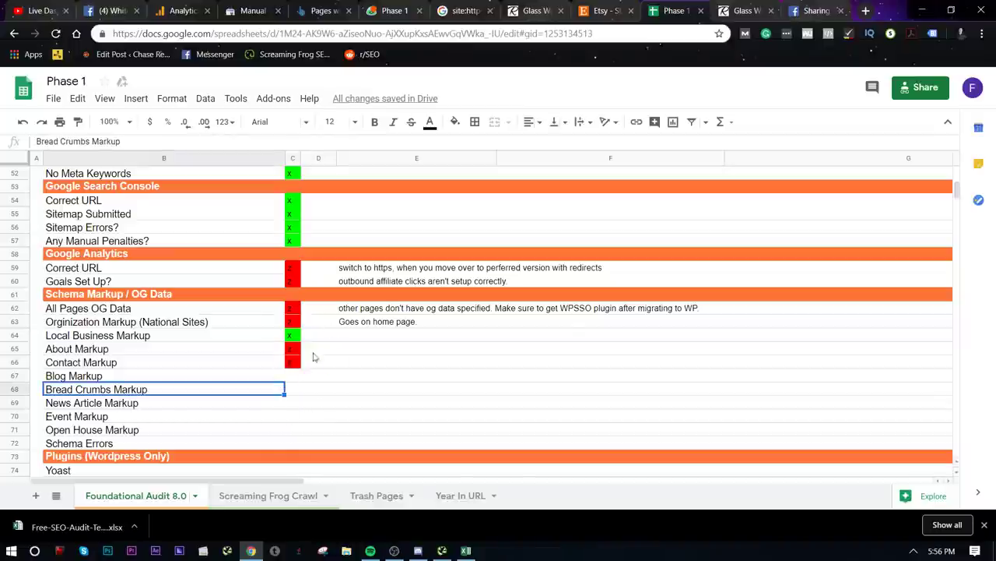
pyautogui.click(292, 376)
pyautogui.write('z')
pyautogui.press('Return')
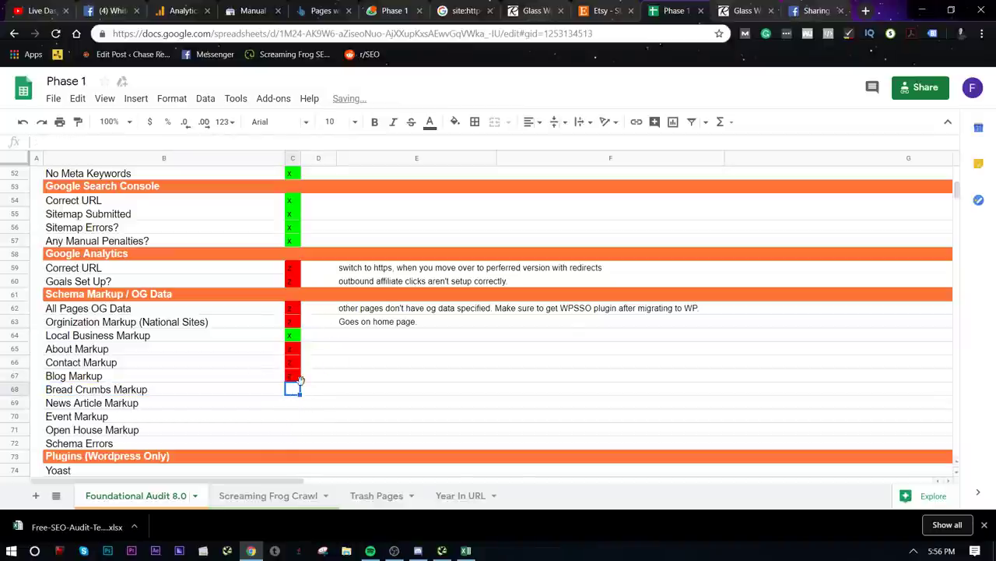
pyautogui.write('z')
pyautogui.press('Tab')
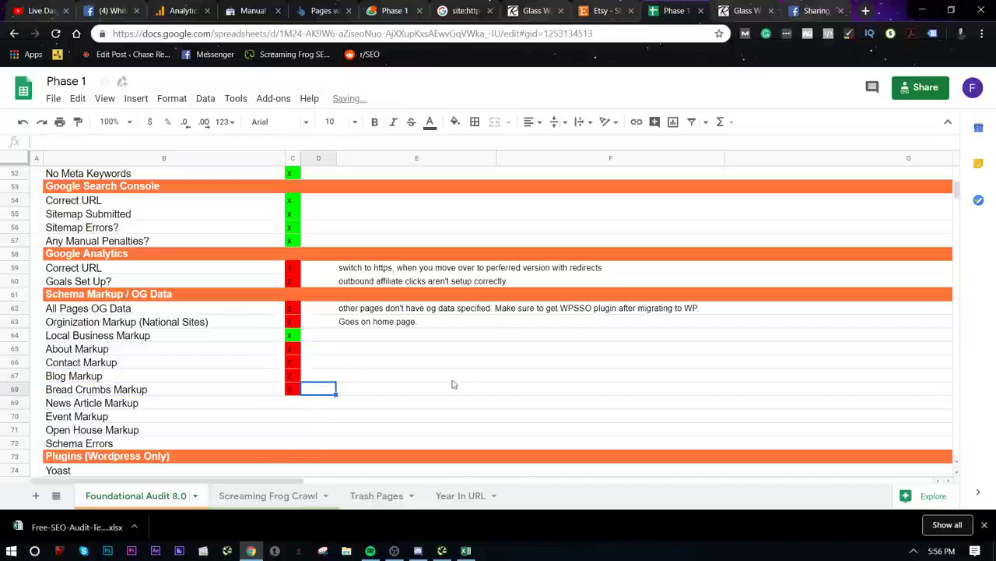
pyautogui.press('Return')
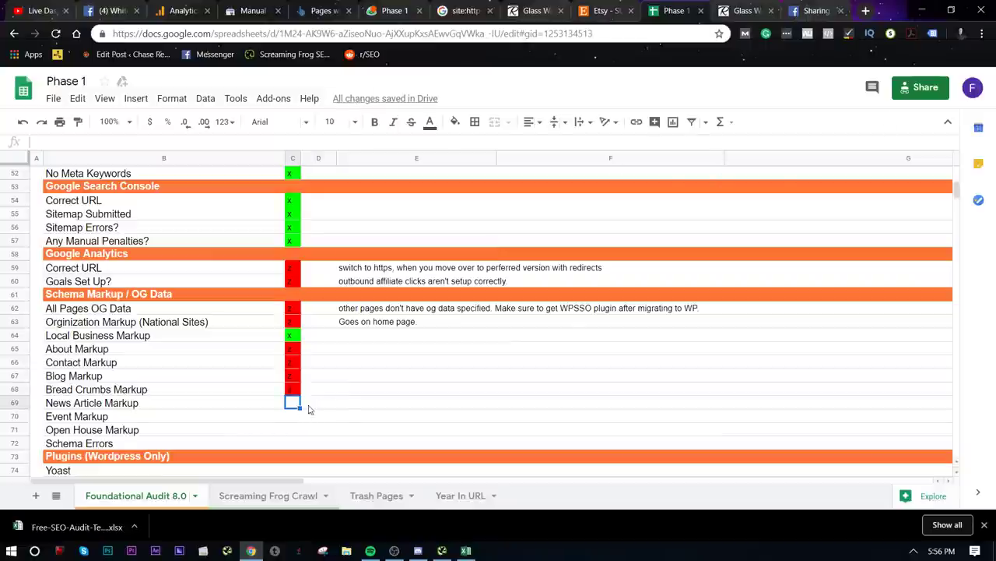
# - Mark News Article Markup, Event Markup and Open House Markup with "x" in the checklist's status column
pyautogui.scroll(-2, 316, 397)
pyautogui.write('x')
pyautogui.click(294, 374)
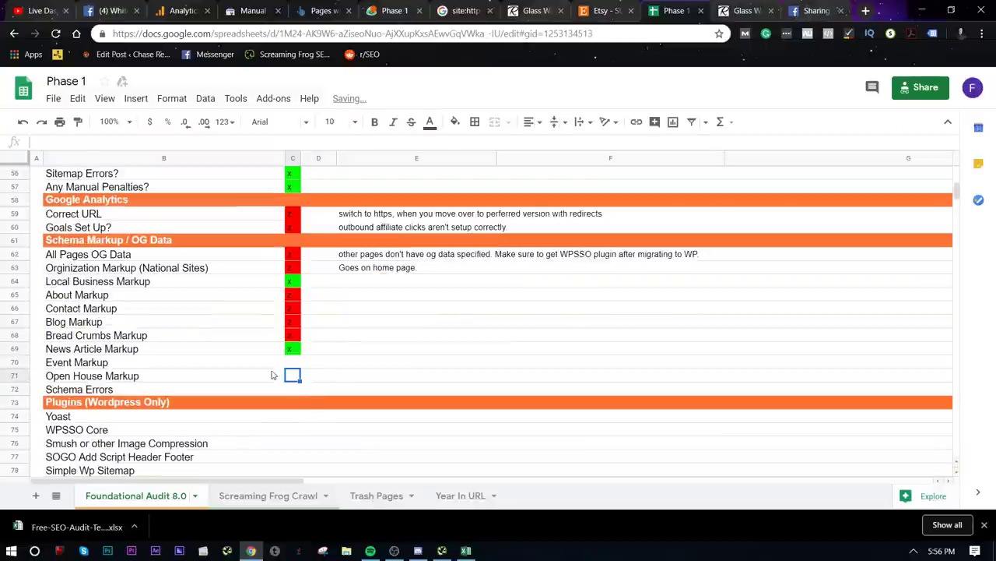
pyautogui.click(298, 362)
pyautogui.write('x')
pyautogui.click(309, 389)
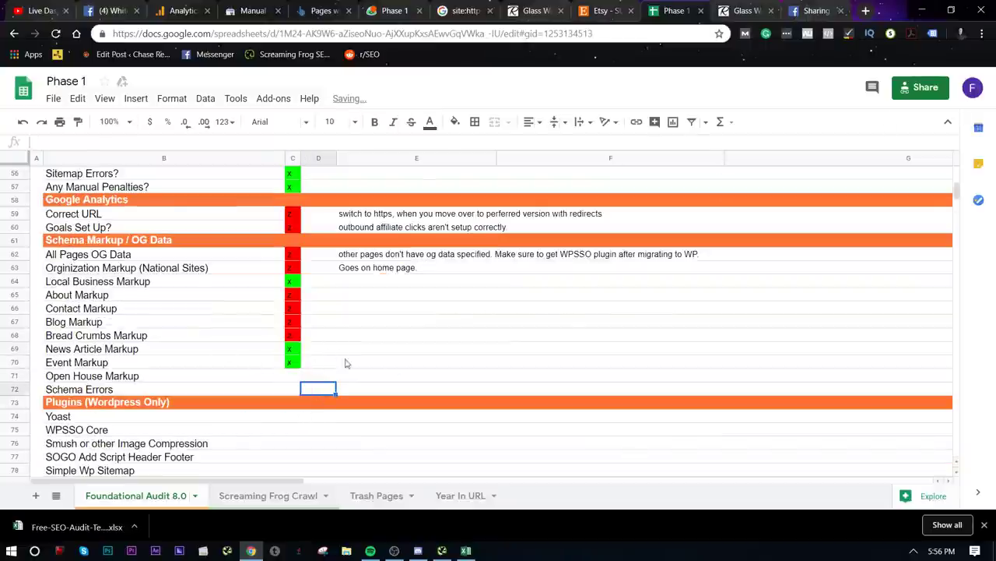
pyautogui.click(291, 376)
pyautogui.write('x')
pyautogui.click(305, 401)
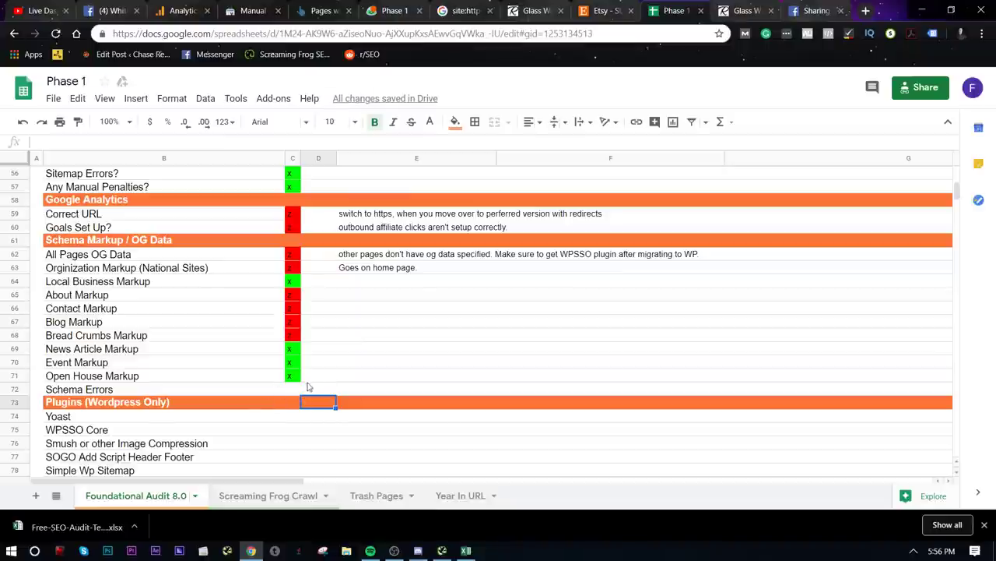
# - Mark Schema Errors with "z" and select the notes cell in the same row
pyautogui.click(293, 389)
pyautogui.write('z')
pyautogui.click(455, 388)
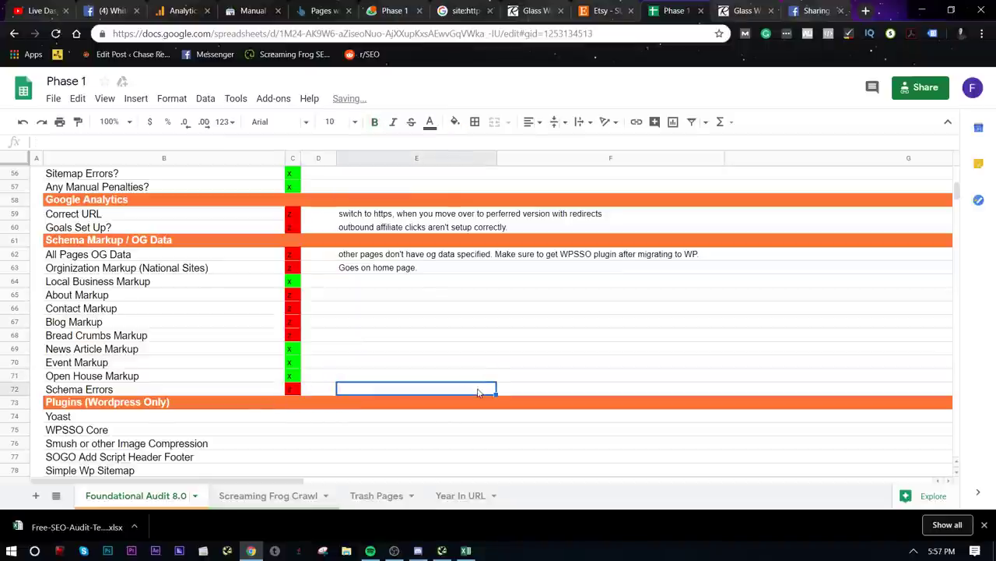
# - Enter the note "Product markup needs to be utilized on product pages" for Schema Errors
pyautogui.write('not')
pyautogui.press('BackSpace')
pyautogui.press('BackSpace')
pyautogui.press('BackSpace')
pyautogui.write('Pro')
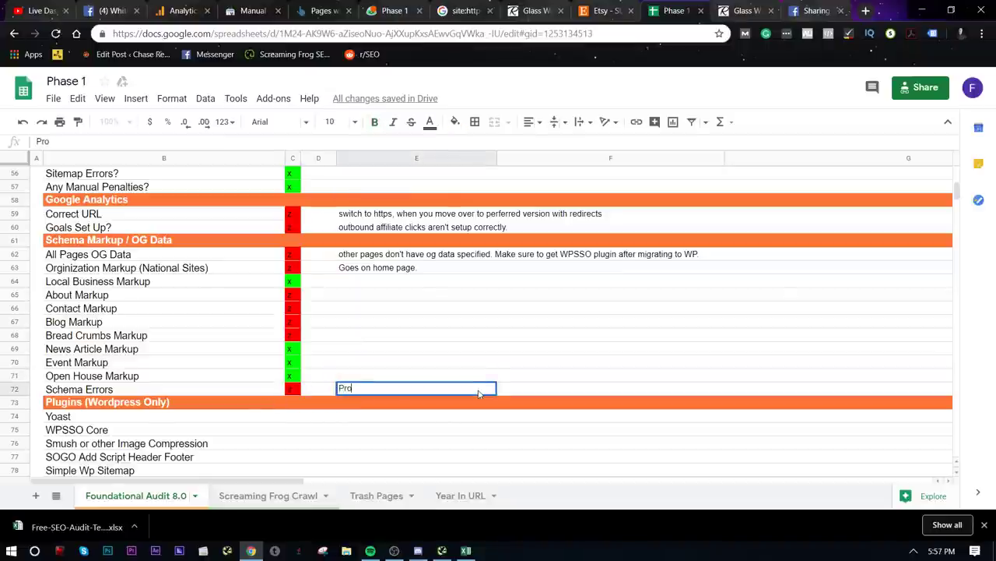
pyautogui.write('duct markup needs to be utilized')
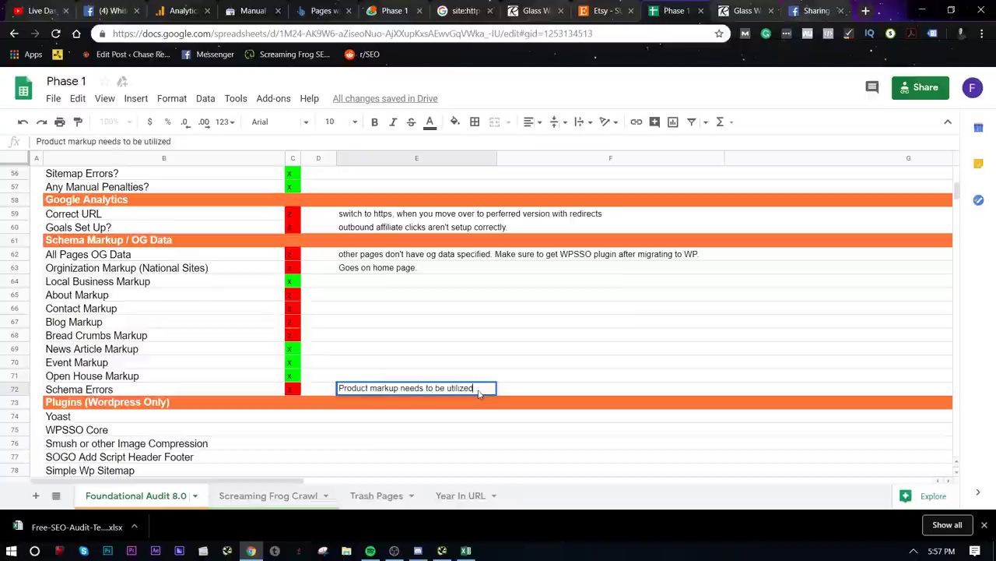
pyautogui.write(' on product p')
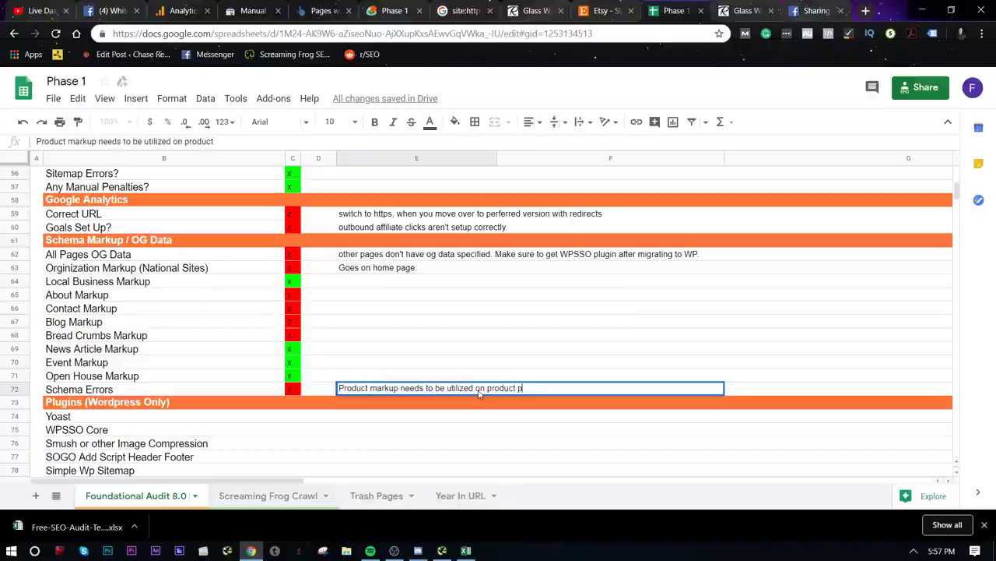
pyautogui.write('ages.')
pyautogui.click(503, 423)
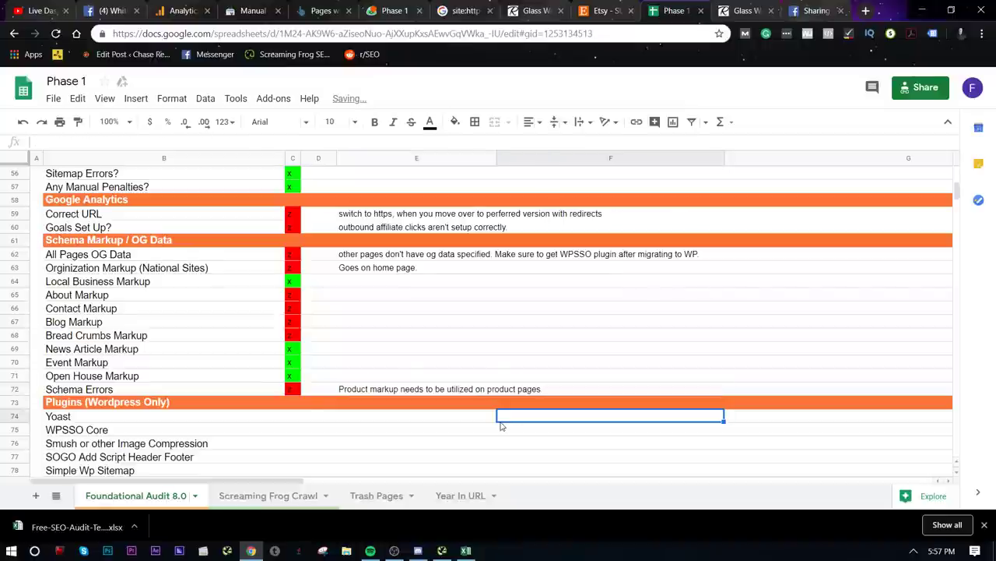
pyautogui.scroll(-3, 292, 390)
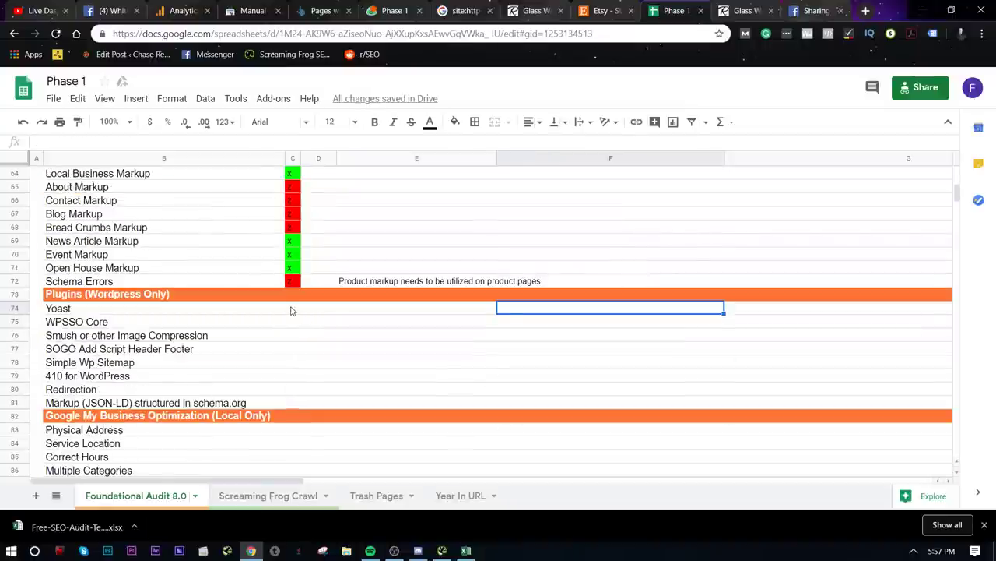
pyautogui.moveTo(292, 311); pyautogui.dragTo(291, 403)
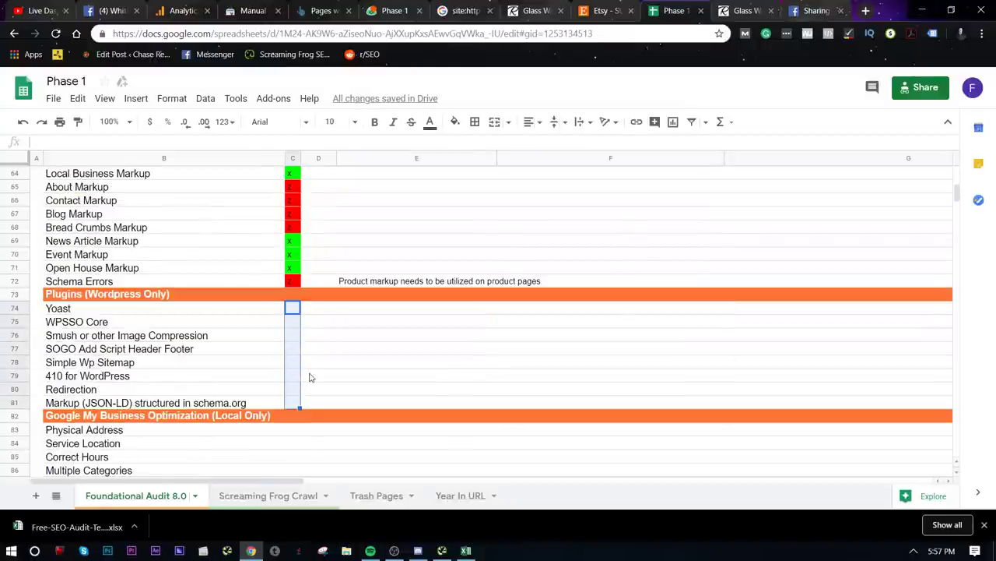
pyautogui.write('Z')
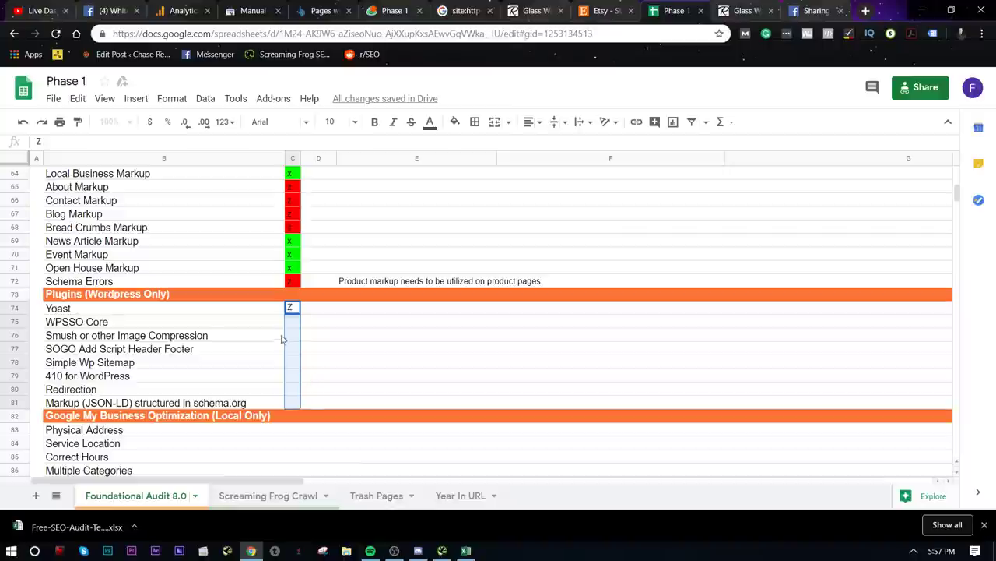
pyautogui.press('Escape')
pyautogui.click(339, 349)
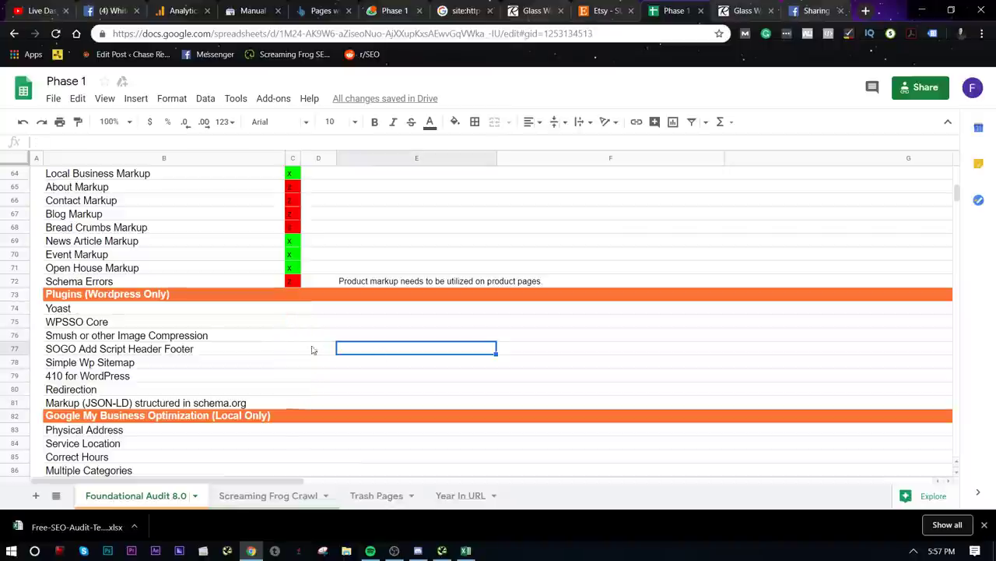
# - Mark Yoast with "z" and fill that status down through Markup (JSON-LD) structured in schema.org
pyautogui.click(291, 308)
pyautogui.write('z')
pyautogui.press('Tab')
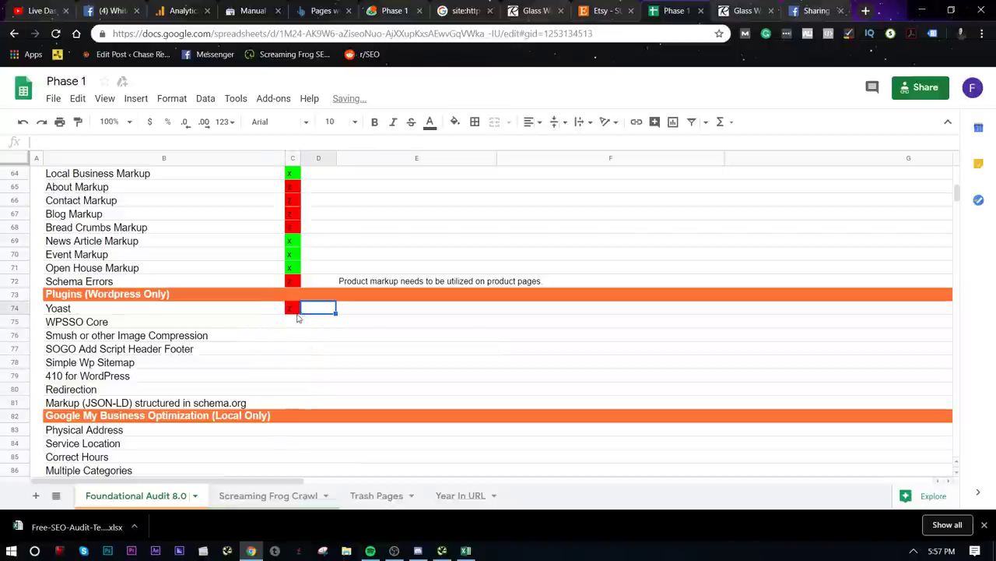
pyautogui.click(295, 309)
pyautogui.moveTo(298, 314); pyautogui.dragTo(296, 402)
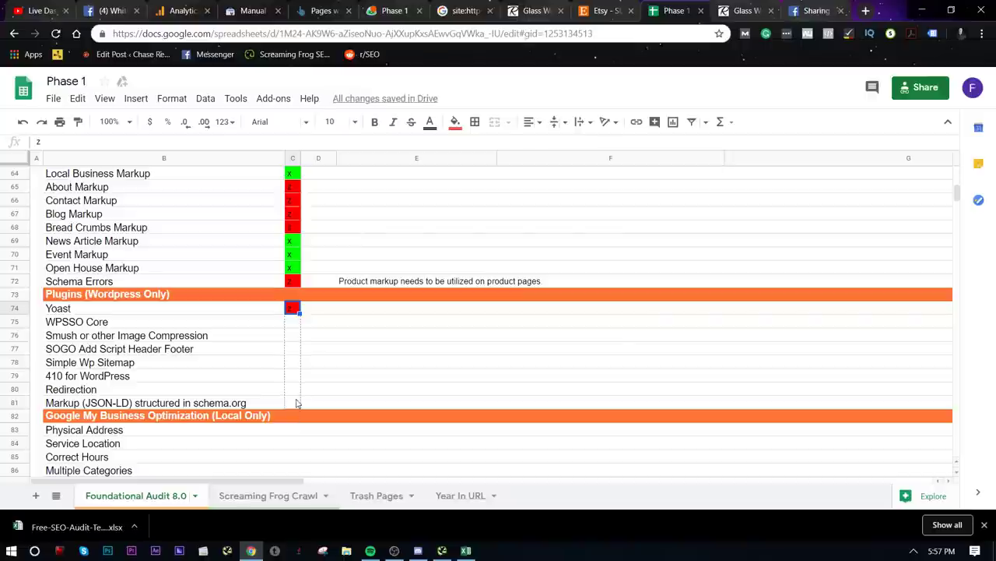
pyautogui.click(376, 389)
# - Mark every Google My Business Optimization item with "x", filling from Physical Address down through 3x Team Photos
pyautogui.scroll(-3, 370, 403)
pyautogui.scroll(-2, 359, 390)
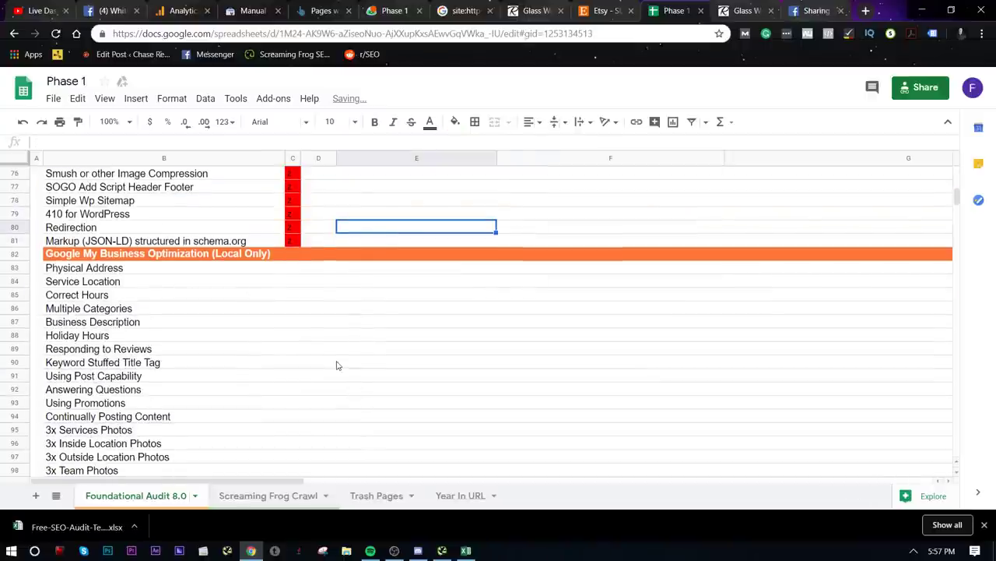
pyautogui.scroll(-2, 340, 335)
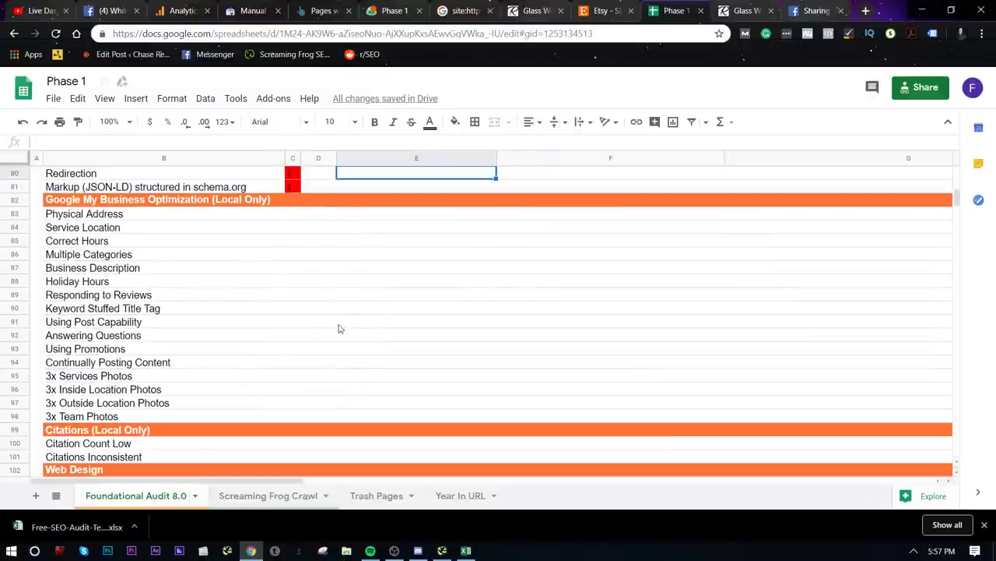
pyautogui.click(287, 215)
pyautogui.write('x')
pyautogui.click(303, 238)
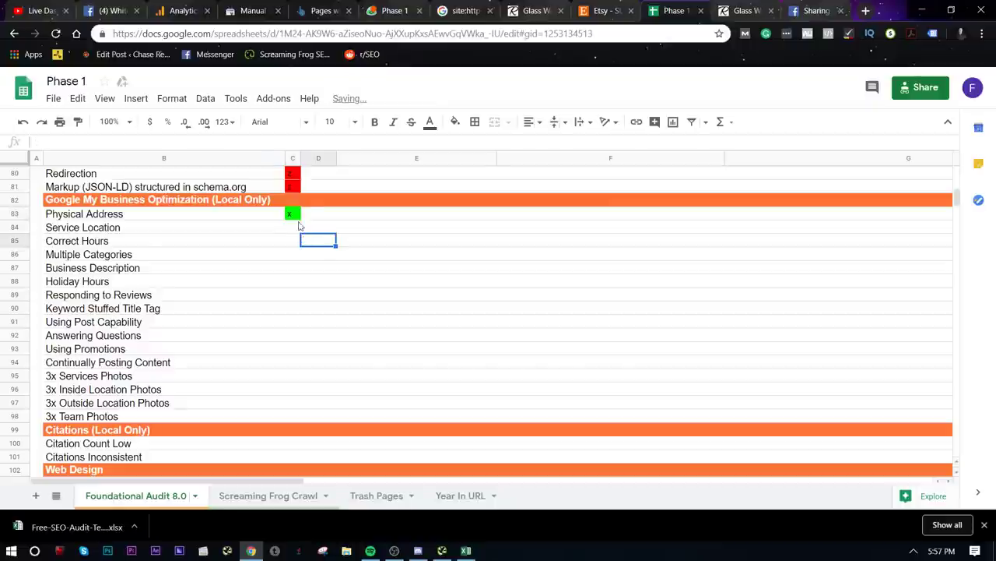
pyautogui.click(295, 224)
pyautogui.click(297, 217)
pyautogui.moveTo(301, 233); pyautogui.dragTo(287, 412)
pyautogui.click(375, 392)
# - Mark Citation Count Low and Citations Inconsistent with "x" in the status column
pyautogui.scroll(-4, 374, 392)
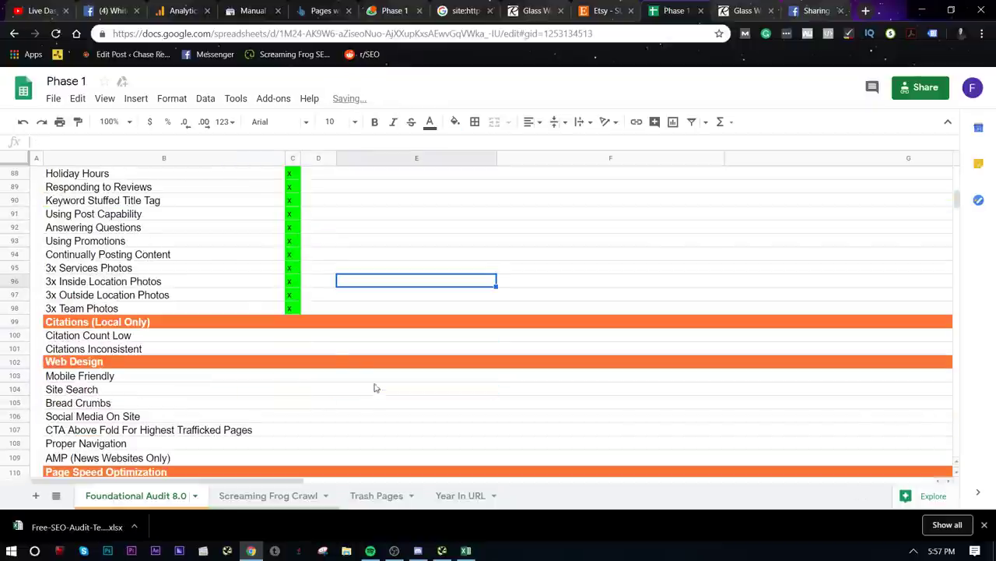
pyautogui.click(283, 285)
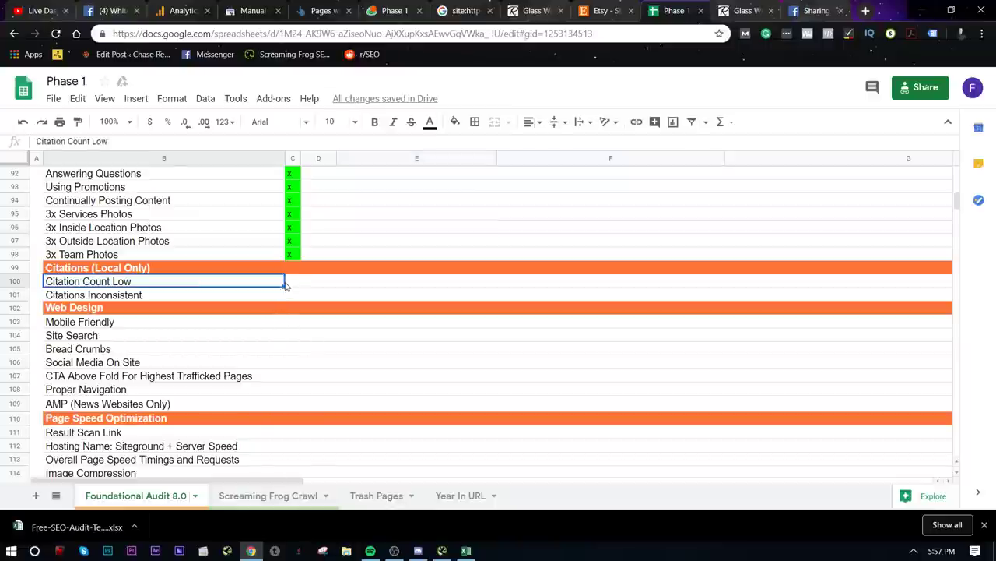
pyautogui.click(291, 285)
pyautogui.write('x x')
pyautogui.click(320, 350)
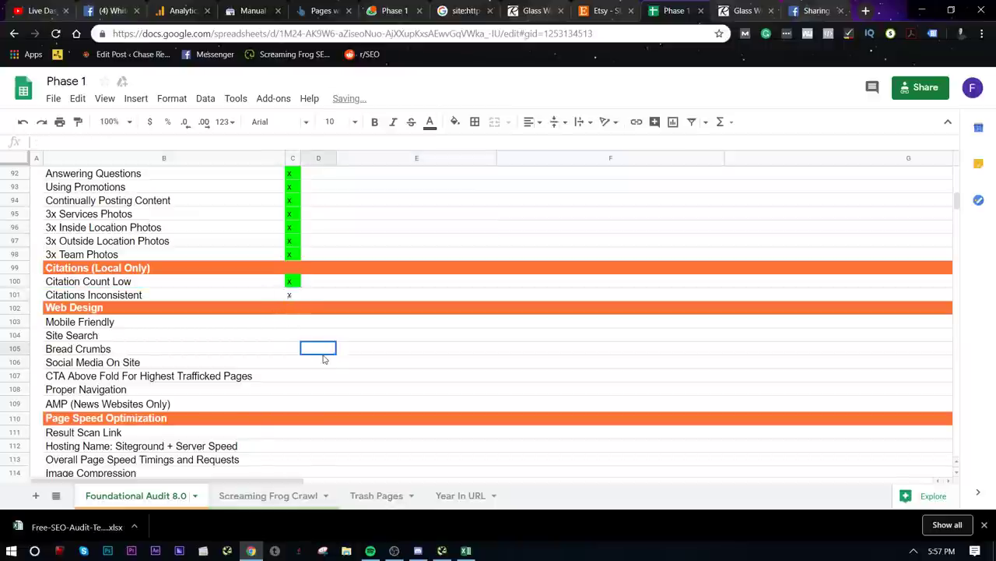
# - Check the Reformations homepage's responsive layout in a narrowed browser window, and restore the window to full size
pyautogui.scroll(-1, 323, 358)
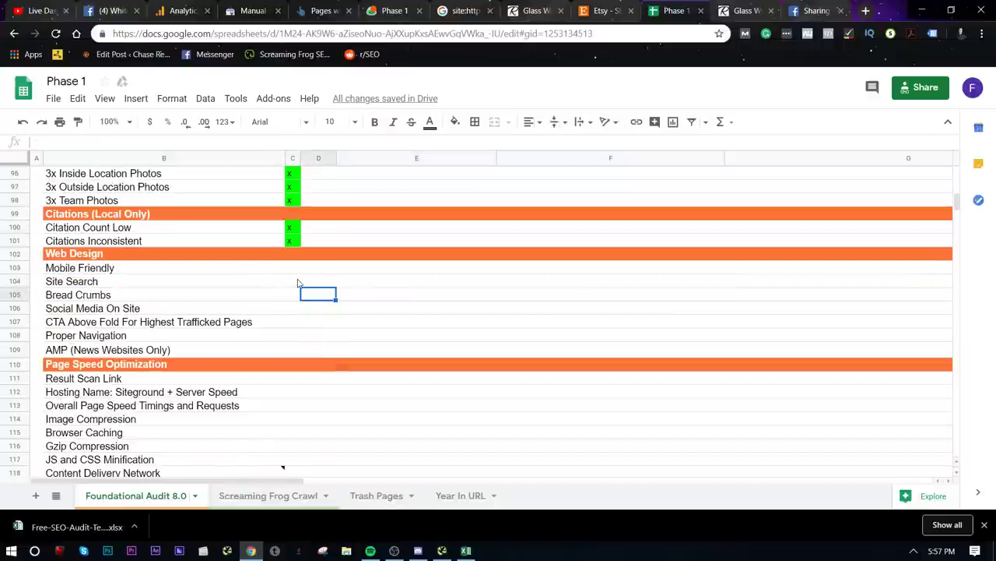
pyautogui.click(742, 9)
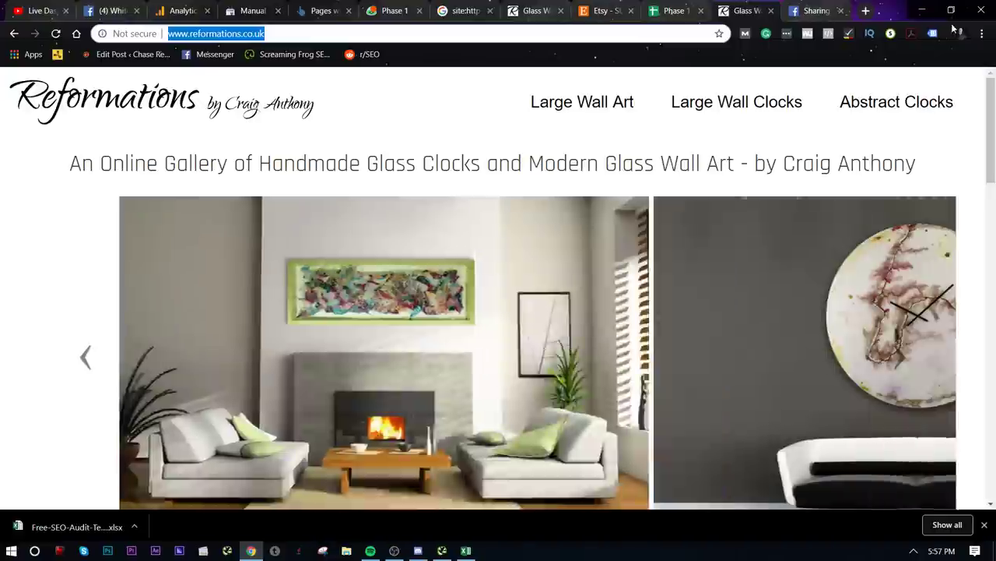
pyautogui.click(952, 11)
pyautogui.moveTo(938, 12); pyautogui.dragTo(702, 21)
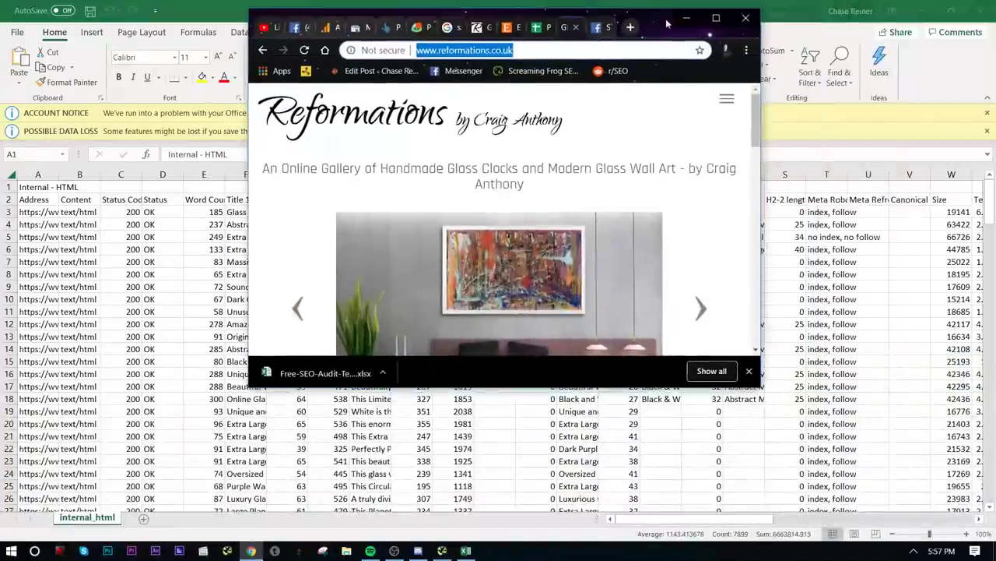
pyautogui.moveTo(761, 136); pyautogui.dragTo(591, 136)
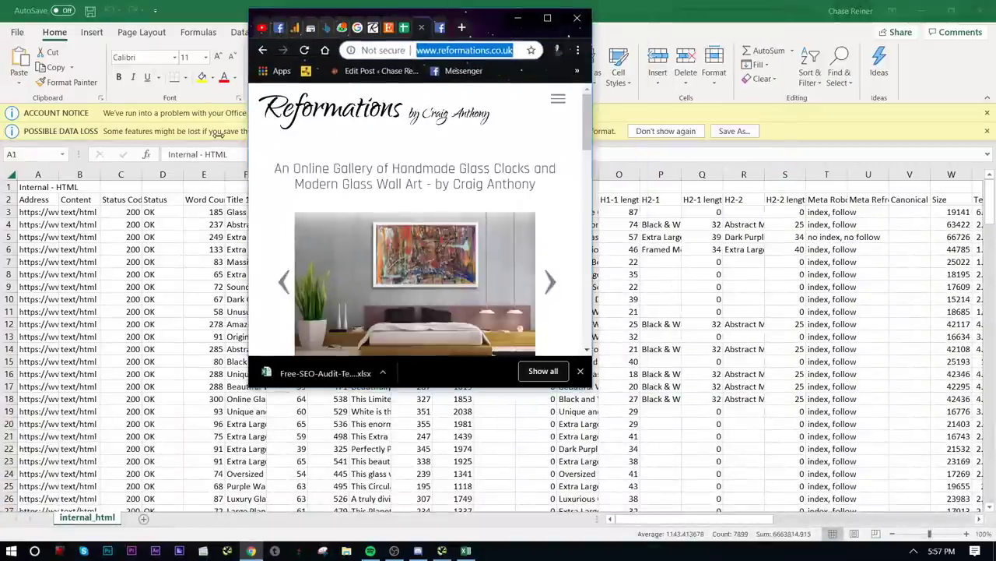
pyautogui.click(547, 17)
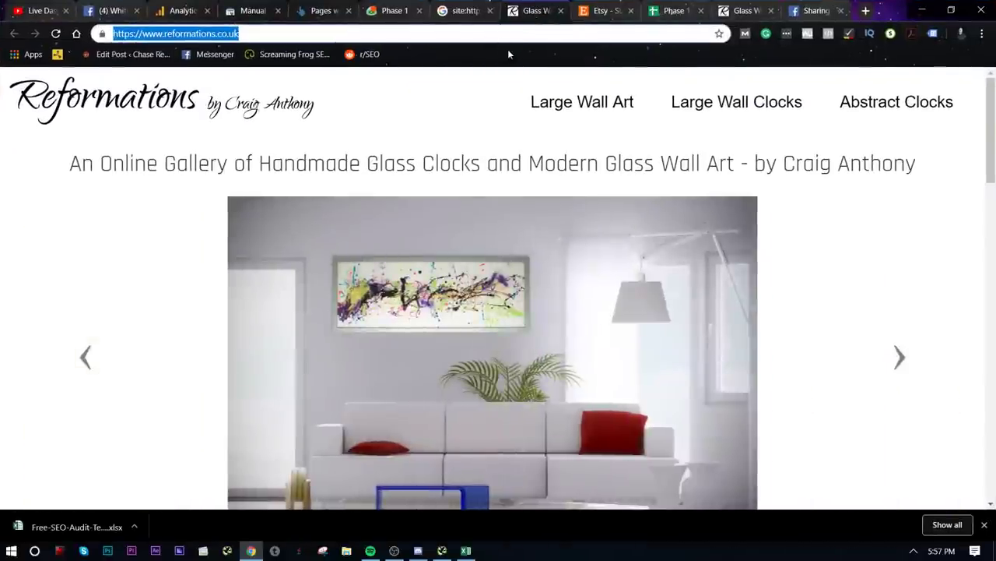
pyautogui.click(865, 11)
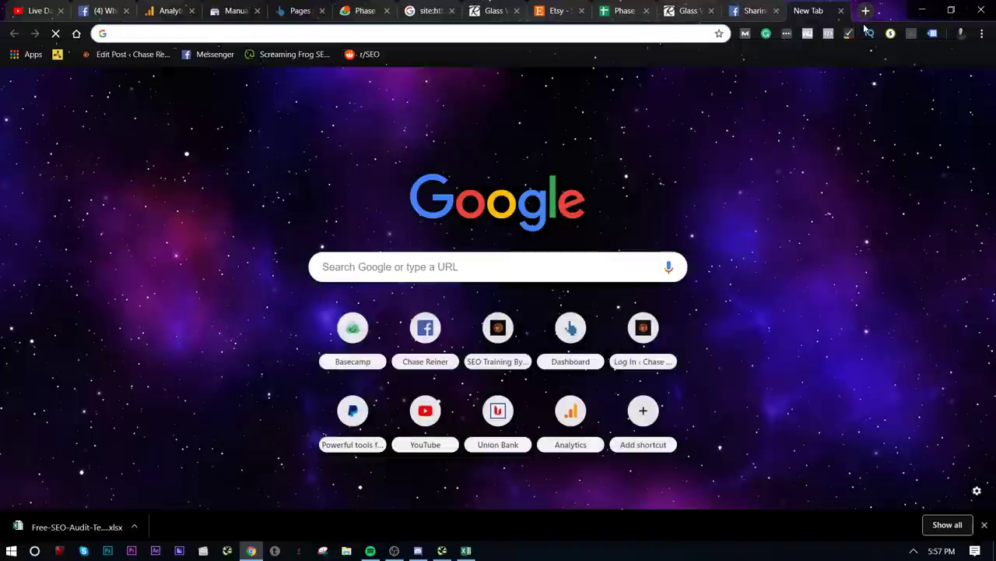
pyautogui.write('mobile friend')
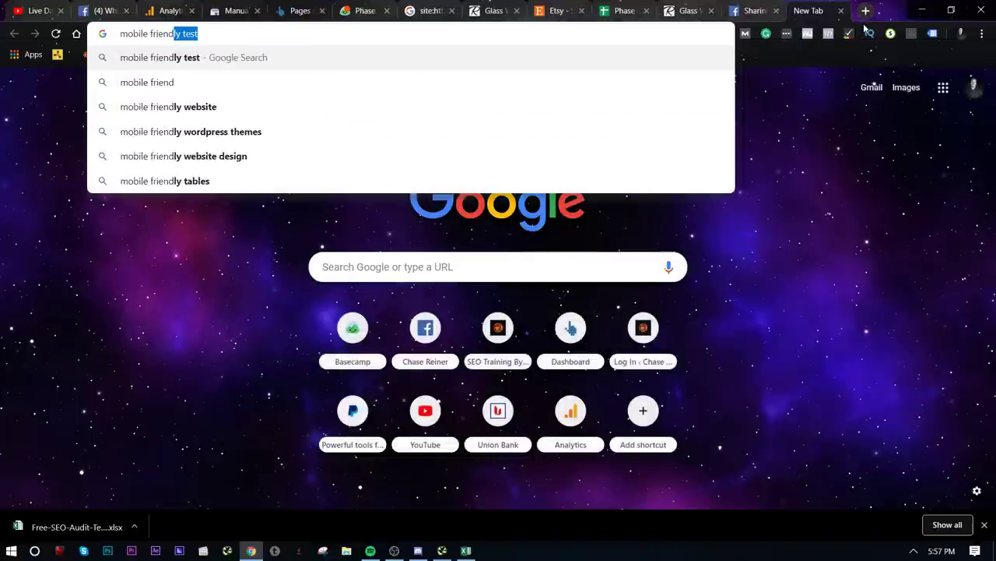
pyautogui.press('Return')
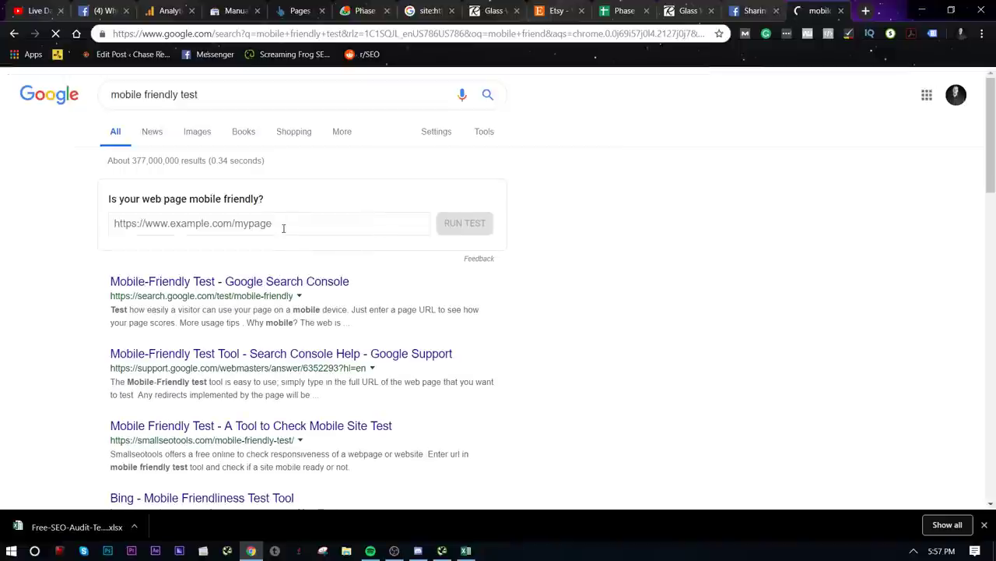
pyautogui.click(282, 227)
pyautogui.write('https://www.reformations.co.uk/')
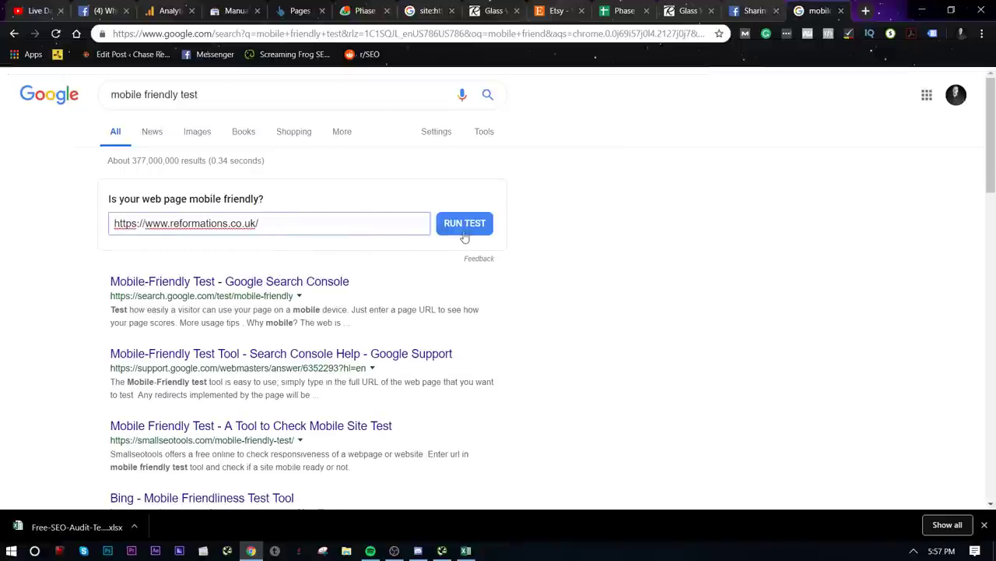
pyautogui.click(463, 227)
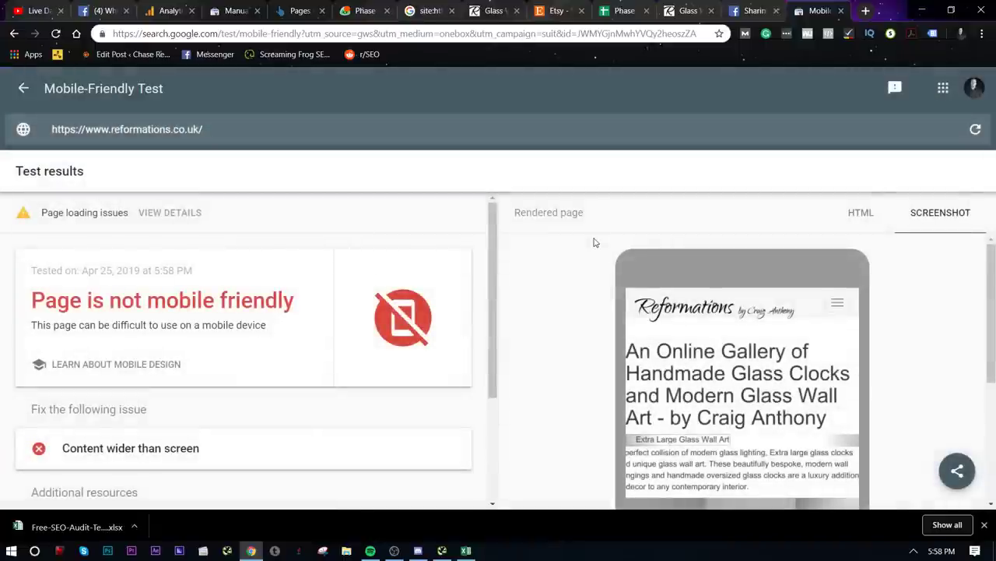
pyautogui.scroll(-3, 681, 305)
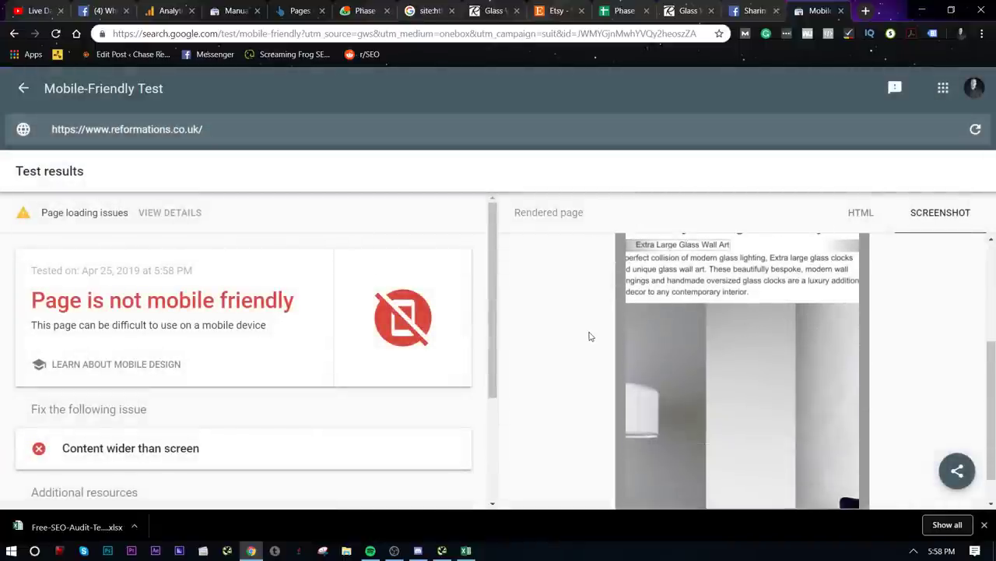
pyautogui.scroll(3, 682, 334)
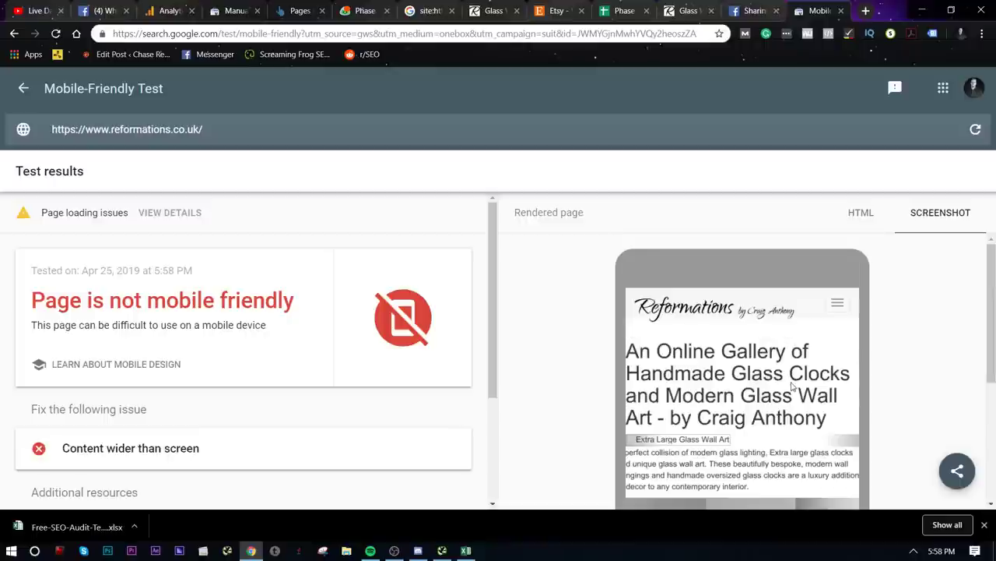
pyautogui.scroll(-2, 745, 420)
pyautogui.scroll(-3, 428, 250)
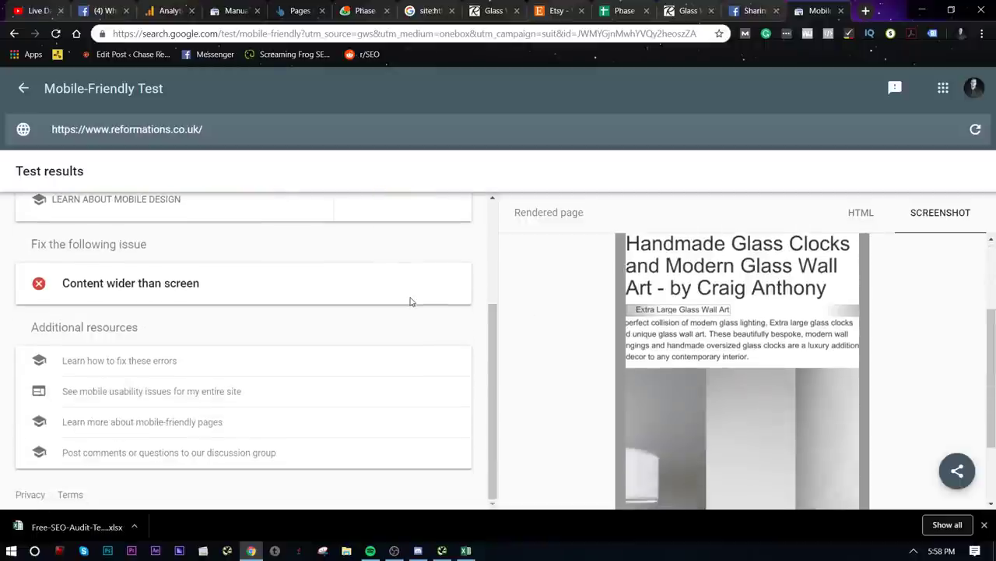
pyautogui.scroll(2, 796, 298)
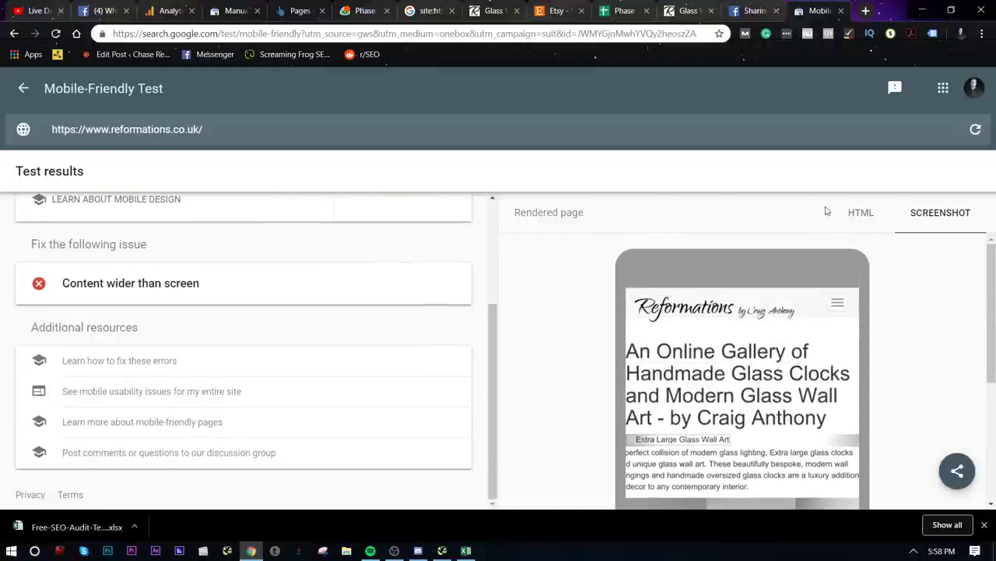
pyautogui.click(689, 10)
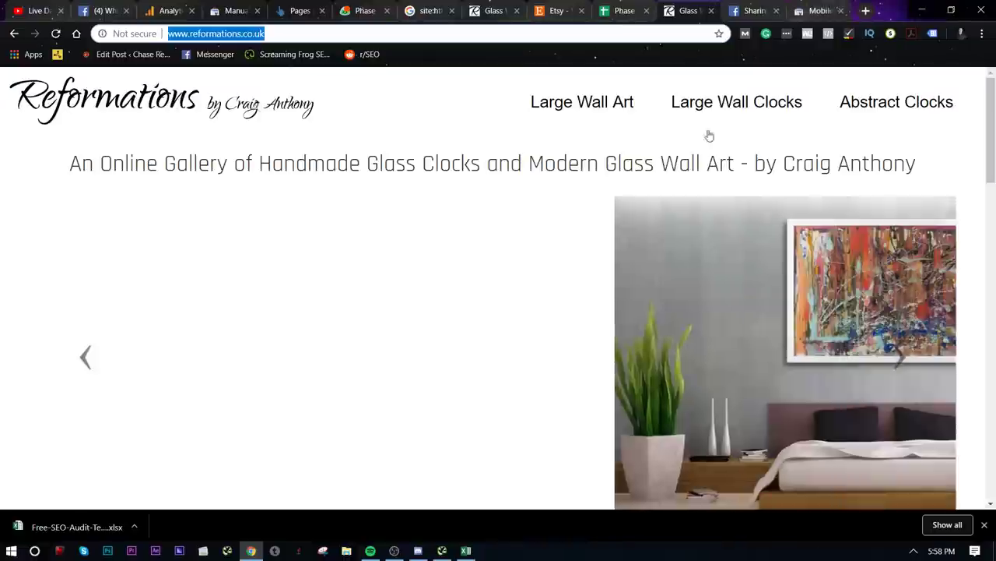
pyautogui.click(723, 103)
pyautogui.click(233, 33)
pyautogui.hotkey('ctrl', 'c')
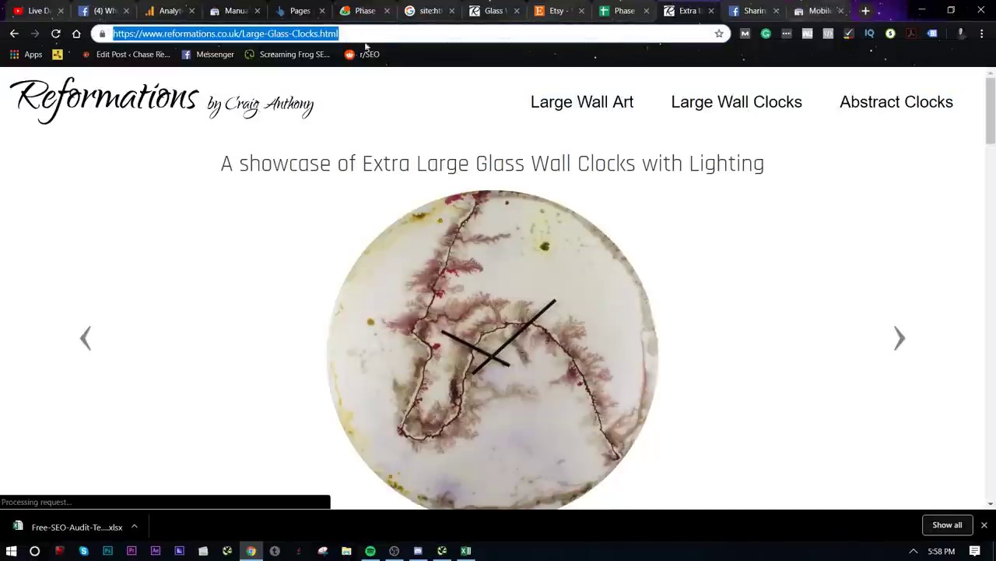
pyautogui.click(807, 9)
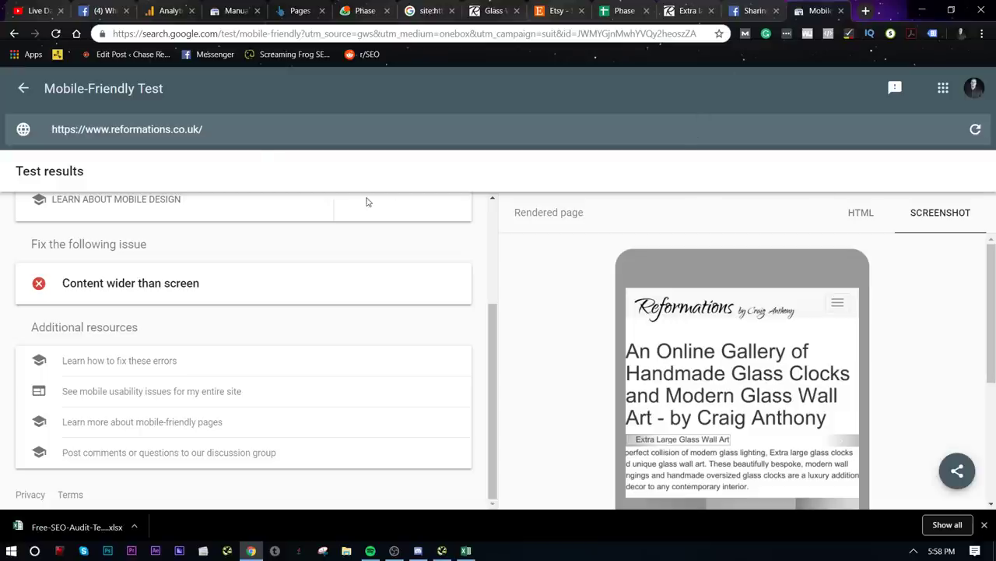
pyautogui.click(263, 130)
pyautogui.hotkey('ctrl', 'v')
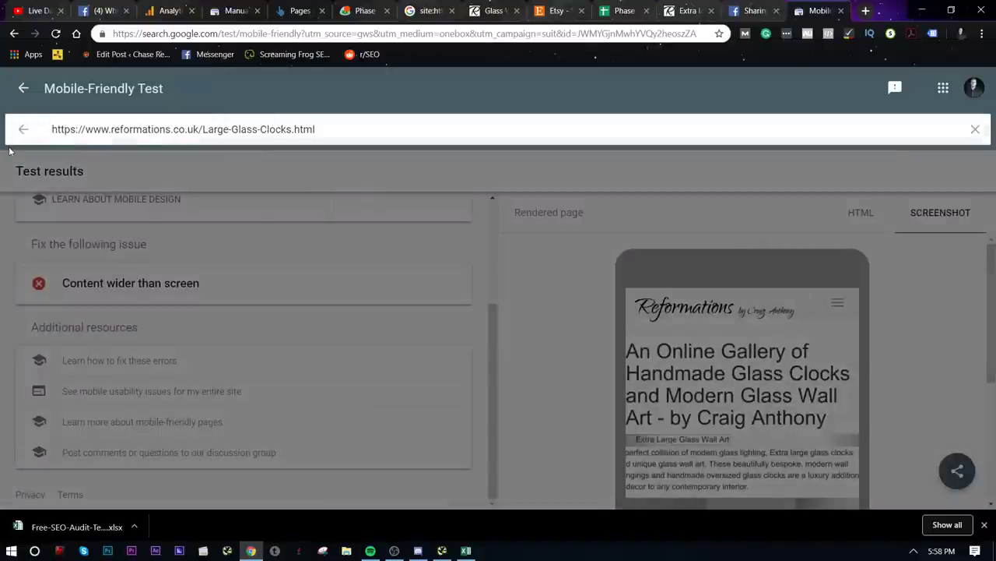
pyautogui.press('Return')
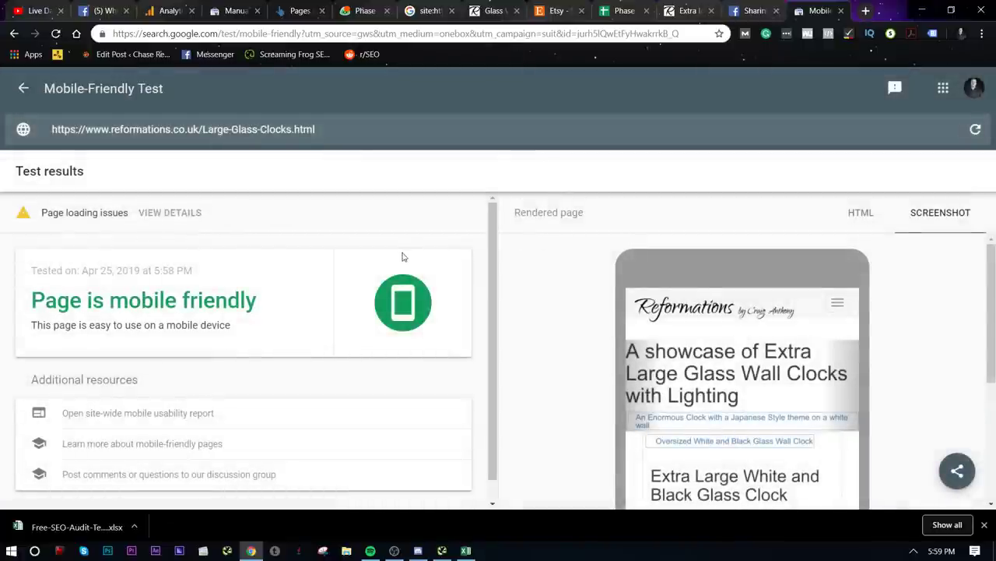
# - Review the Large Glass Clocks page's rendered mobile screenshot and the list of page resources that could not be loaded
pyautogui.scroll(-3, 699, 300)
pyautogui.scroll(3, 703, 300)
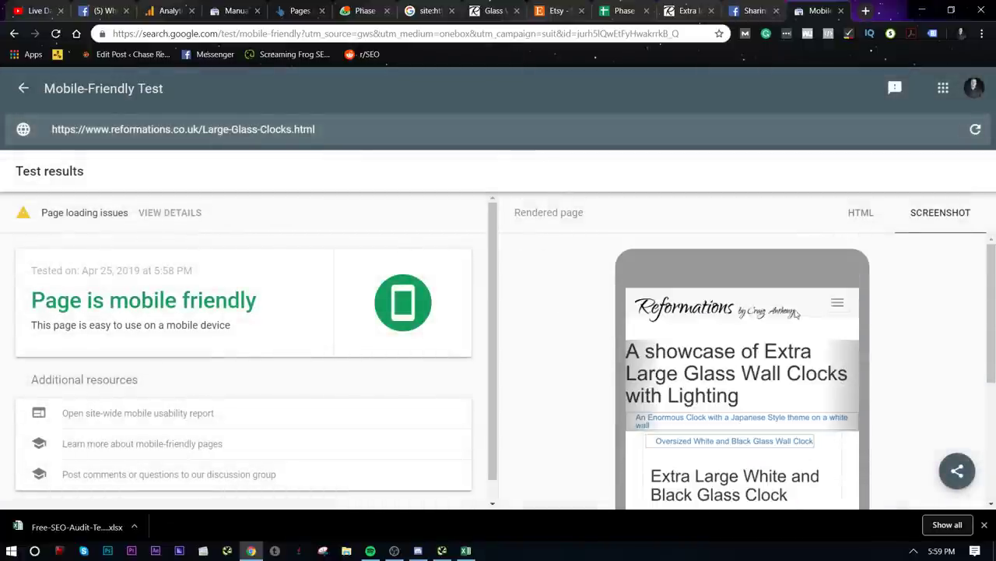
pyautogui.scroll(-1, 734, 314)
pyautogui.scroll(-2, 706, 350)
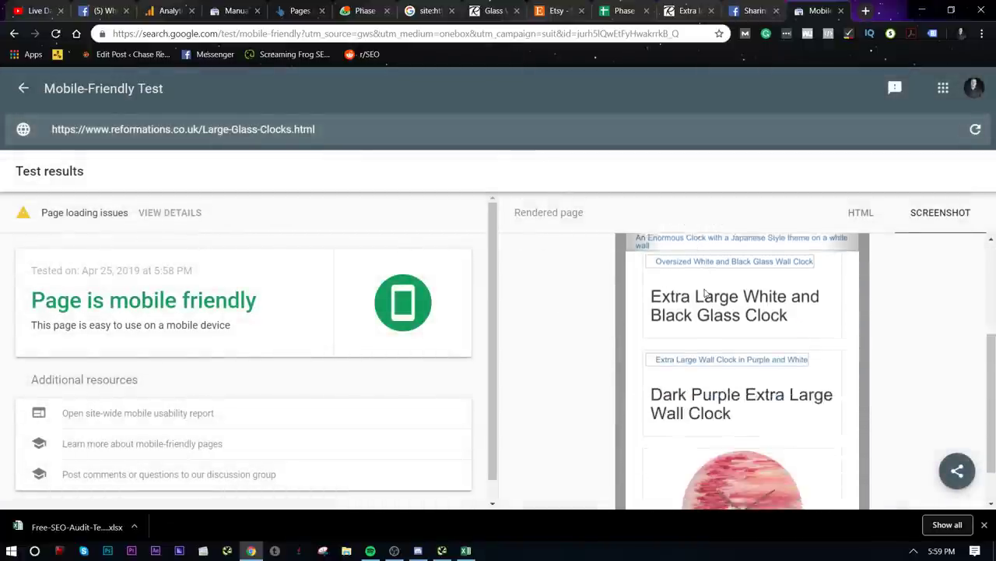
pyautogui.scroll(3, 734, 361)
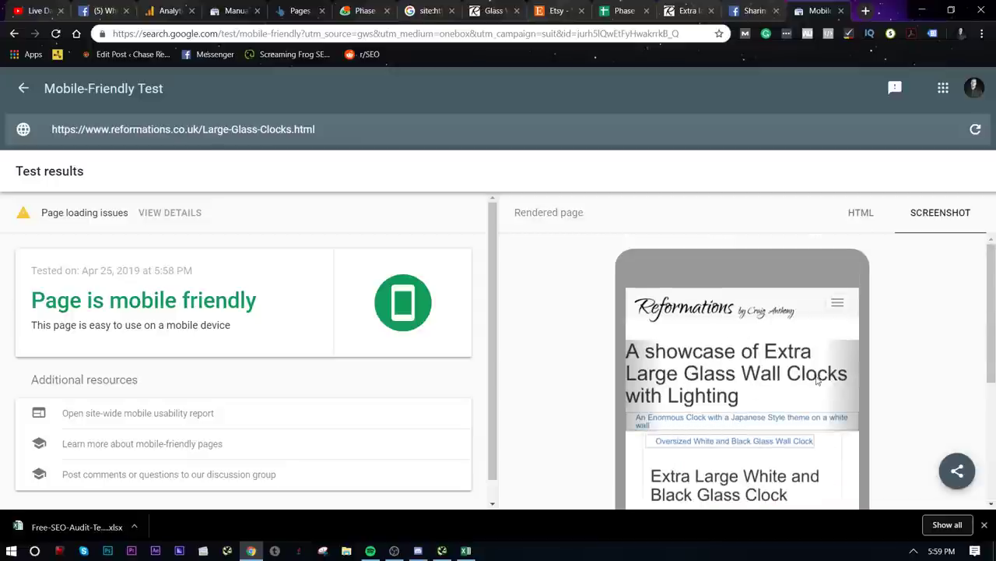
pyautogui.click(121, 211)
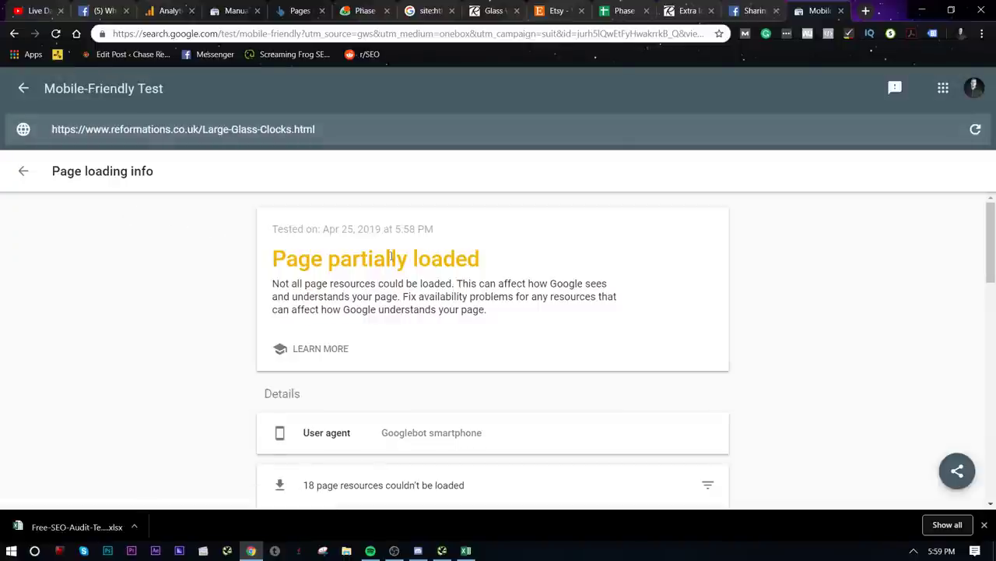
pyautogui.scroll(-5, 391, 257)
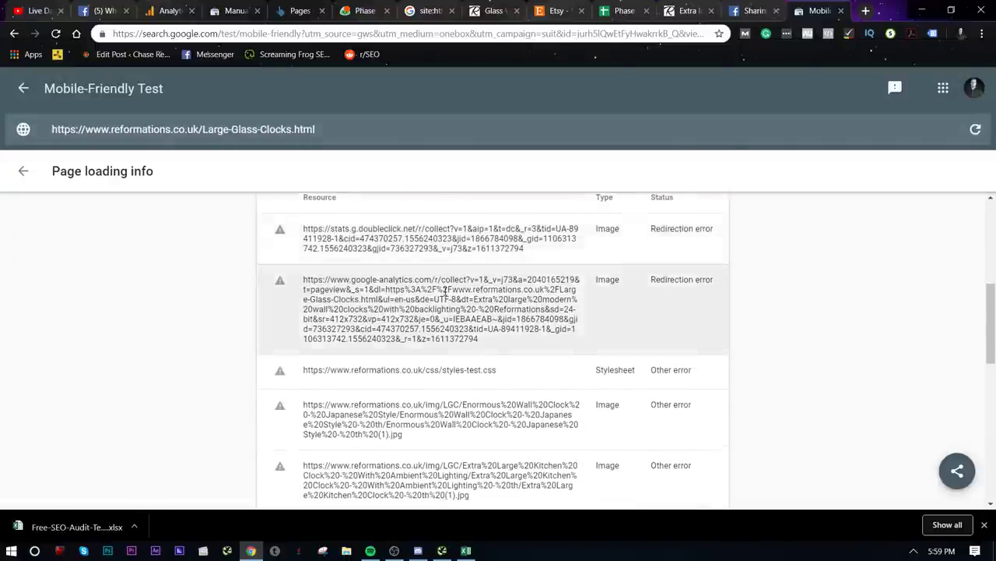
pyautogui.scroll(-7, 445, 292)
pyautogui.scroll(12, 472, 288)
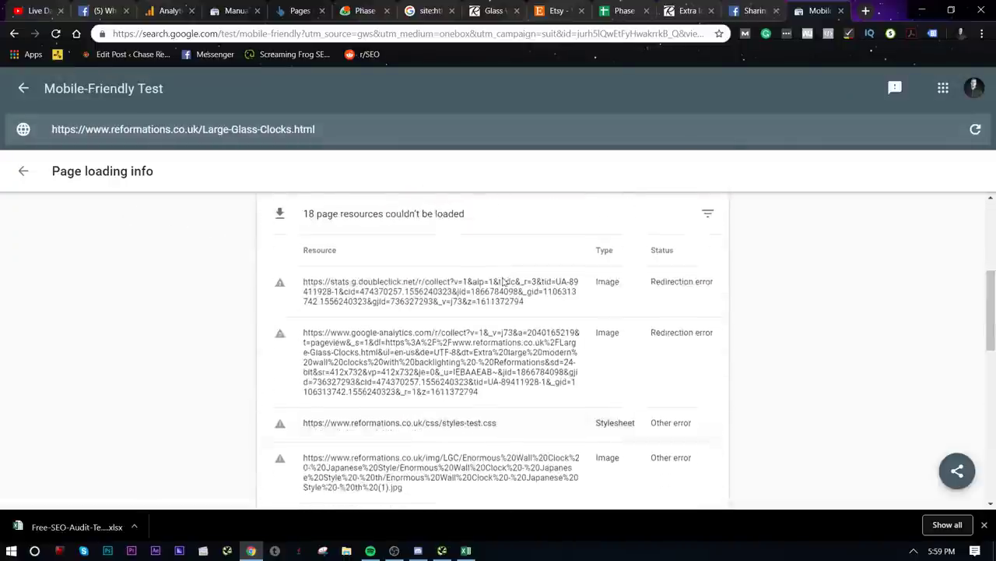
# - Switch to Google Search Console and check the Coverage and Mobile Usability reports for reformations.co.uk
pyautogui.click(233, 11)
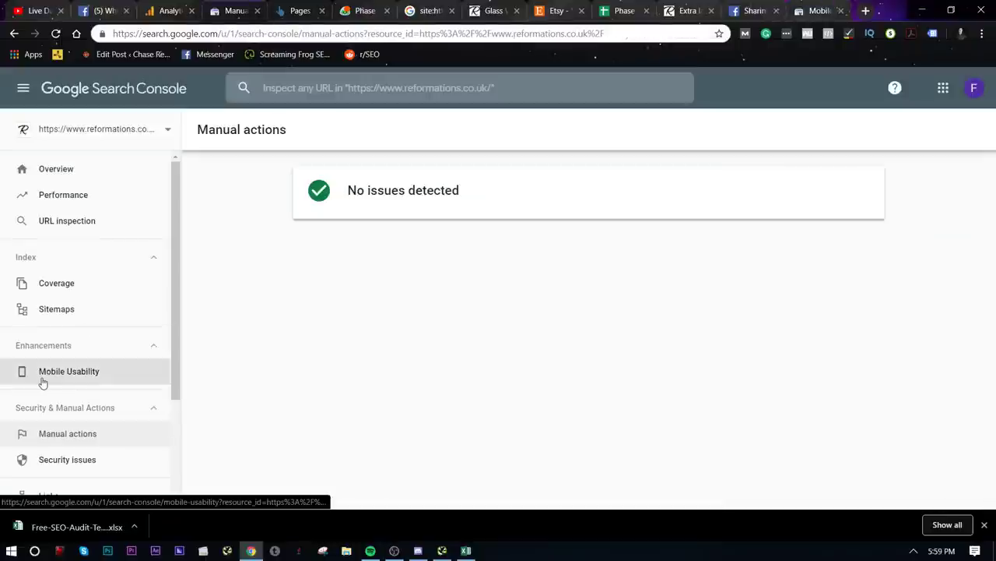
pyautogui.scroll(-3, 39, 382)
pyautogui.scroll(2, 73, 351)
pyautogui.scroll(2, 78, 335)
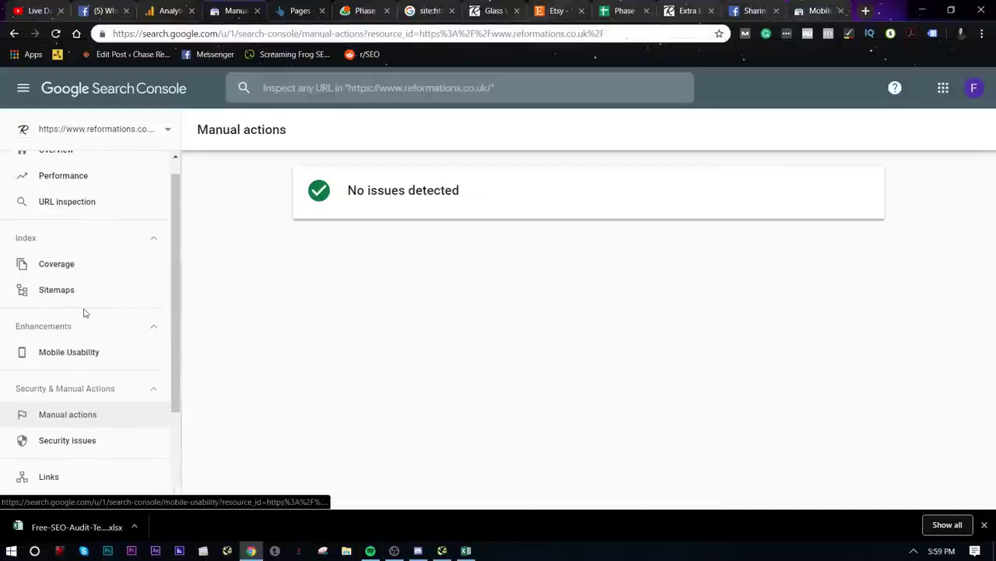
pyautogui.click(83, 295)
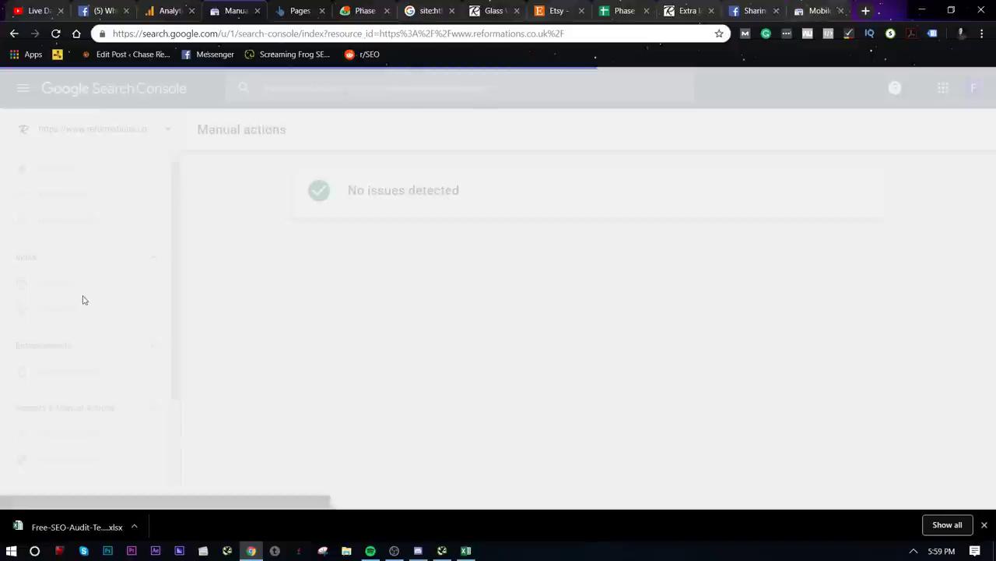
pyautogui.scroll(-3, 117, 303)
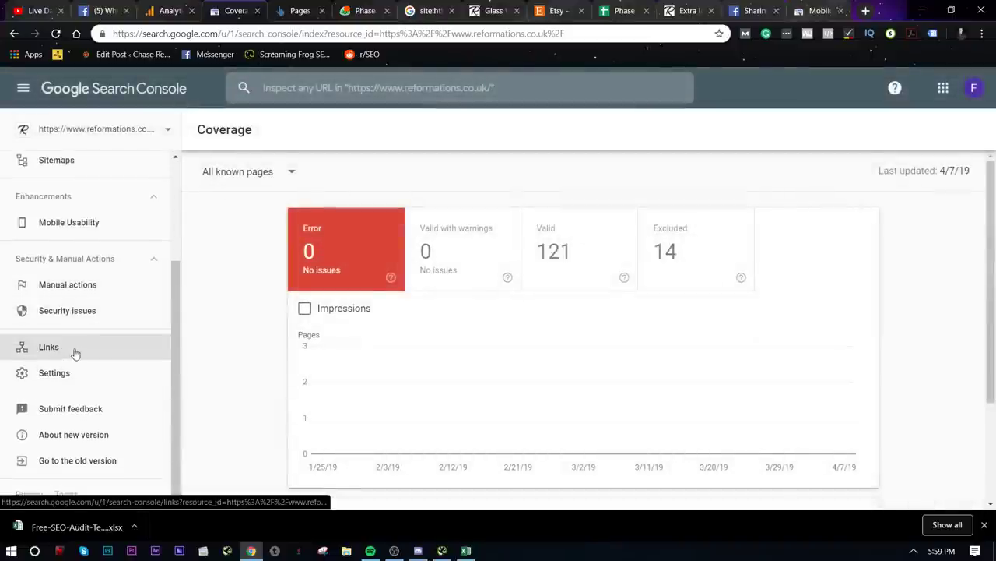
pyautogui.scroll(2, 82, 352)
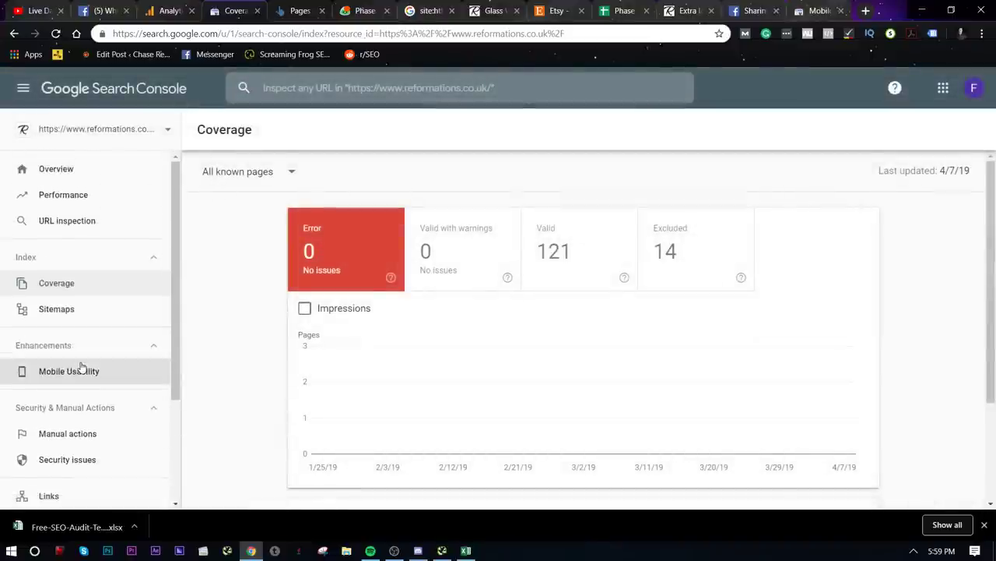
pyautogui.click(81, 371)
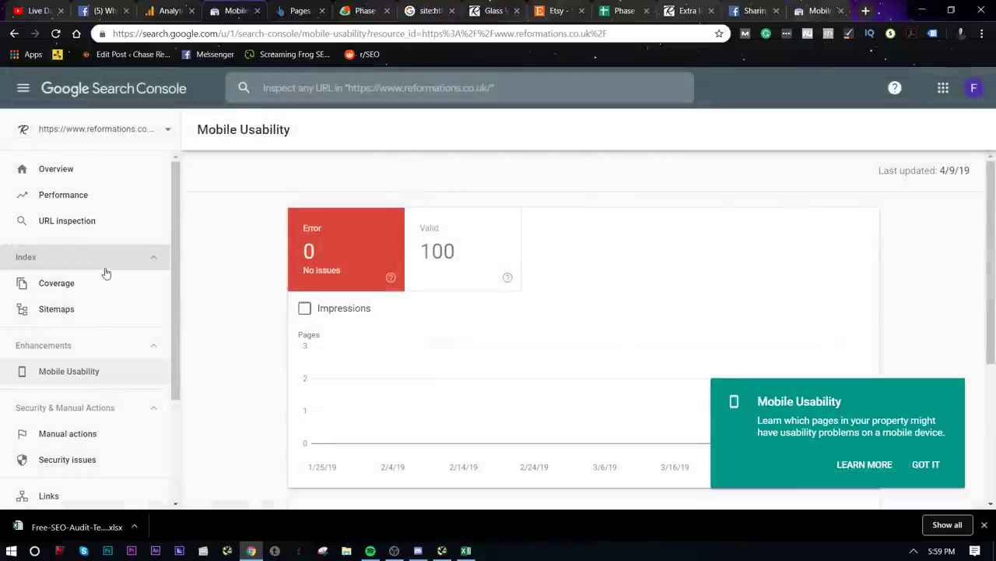
pyautogui.click(89, 220)
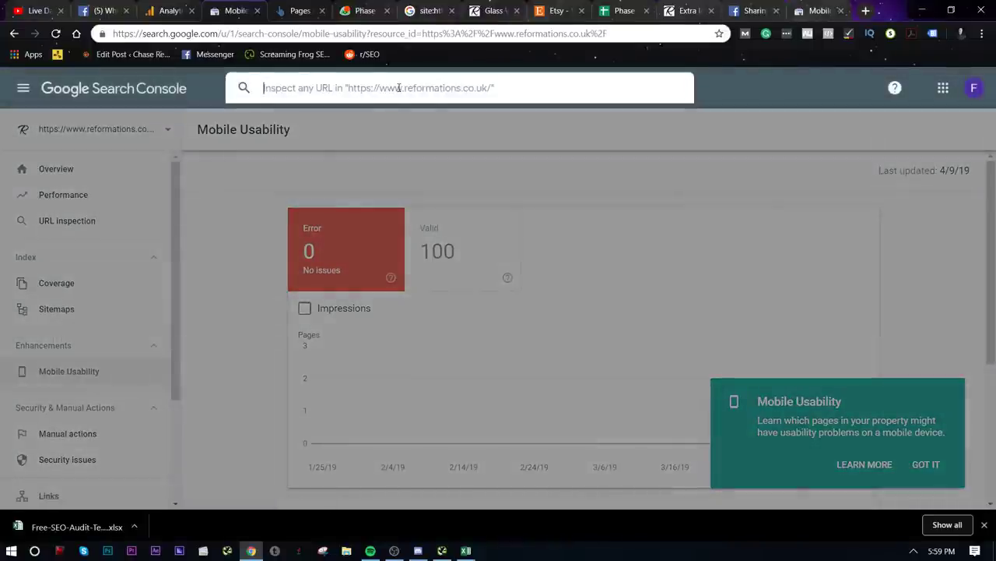
pyautogui.hotkey('ctrl', 'v')
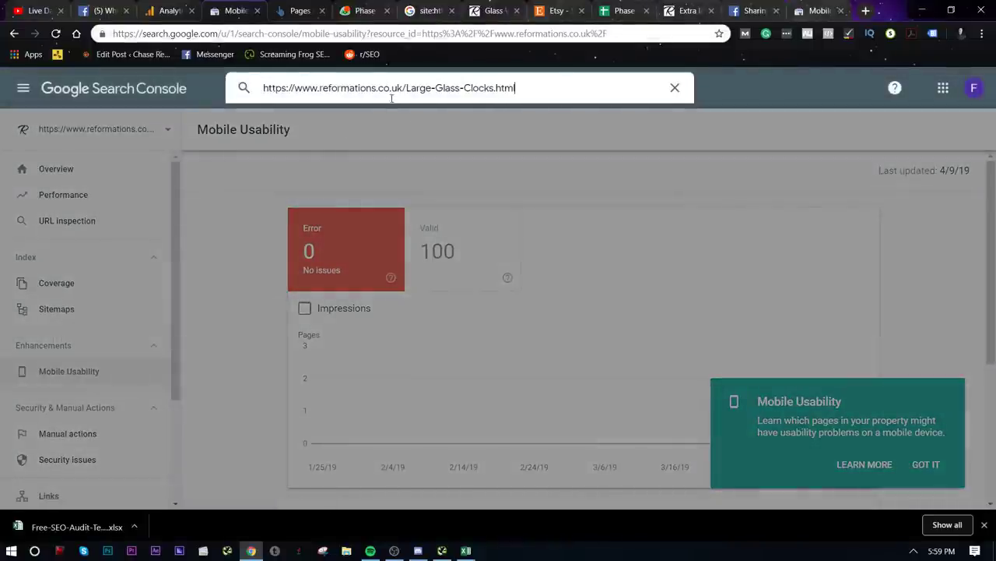
pyautogui.moveTo(406, 88); pyautogui.dragTo(569, 73)
pyautogui.press('Return')
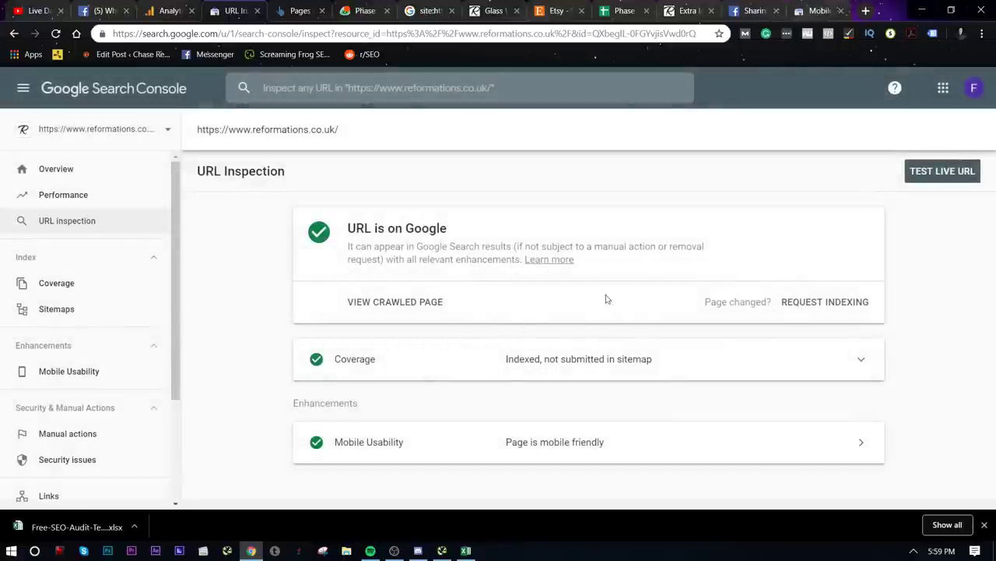
pyautogui.click(467, 350)
pyautogui.scroll(-5, 467, 322)
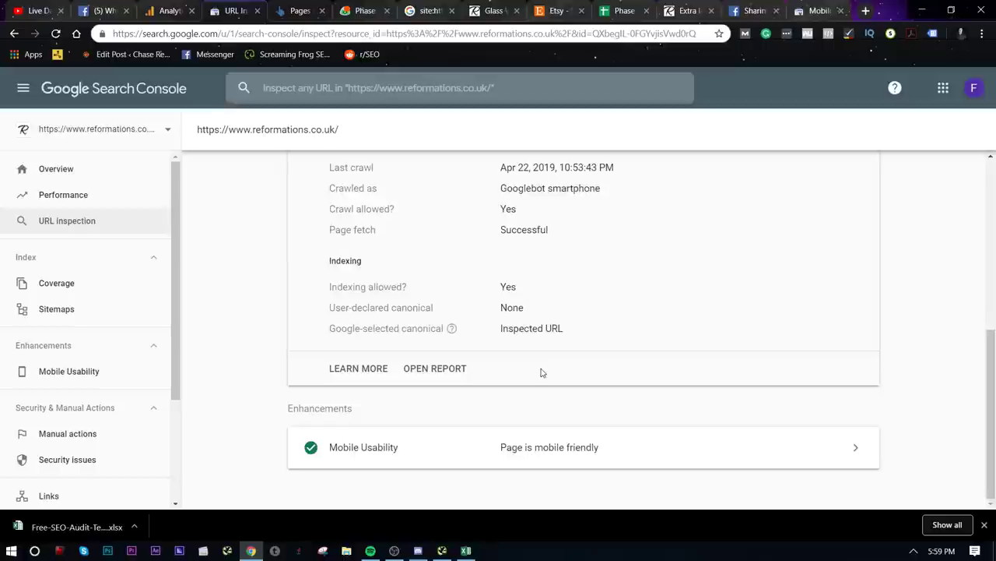
# - Switch to the old version of Search Console and view the Testing Tools in Web Tools
pyautogui.scroll(-3, 127, 379)
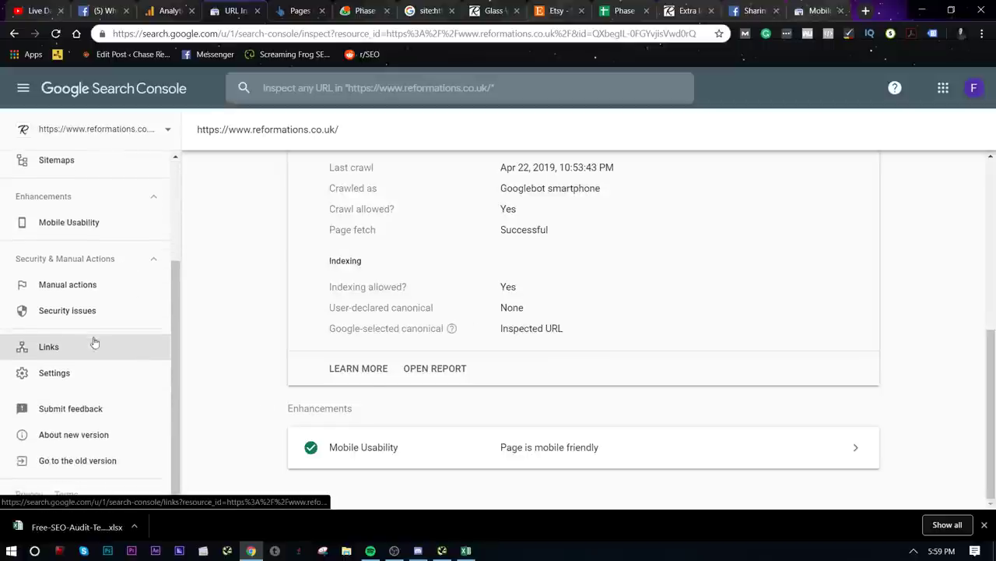
pyautogui.click(97, 457)
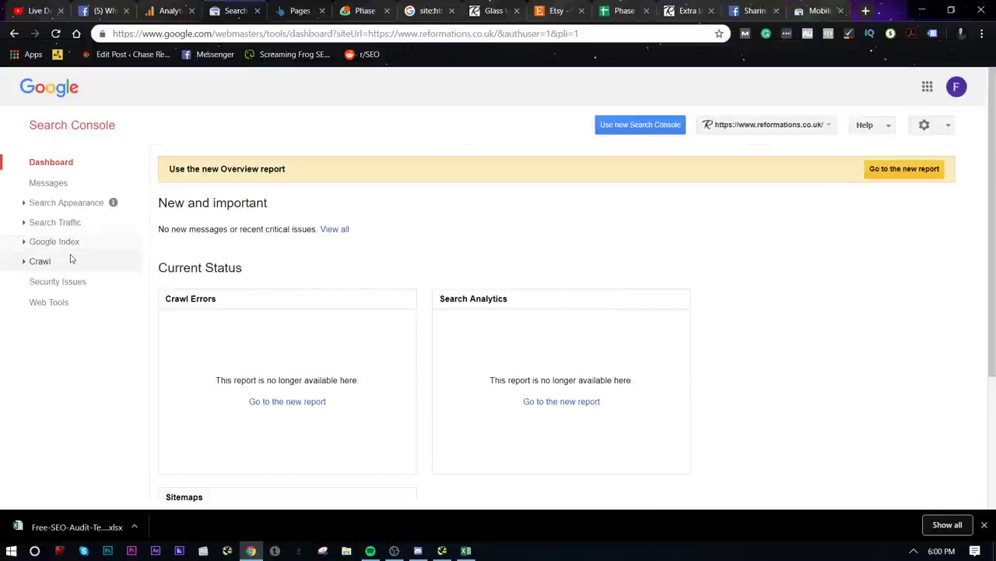
pyautogui.click(67, 301)
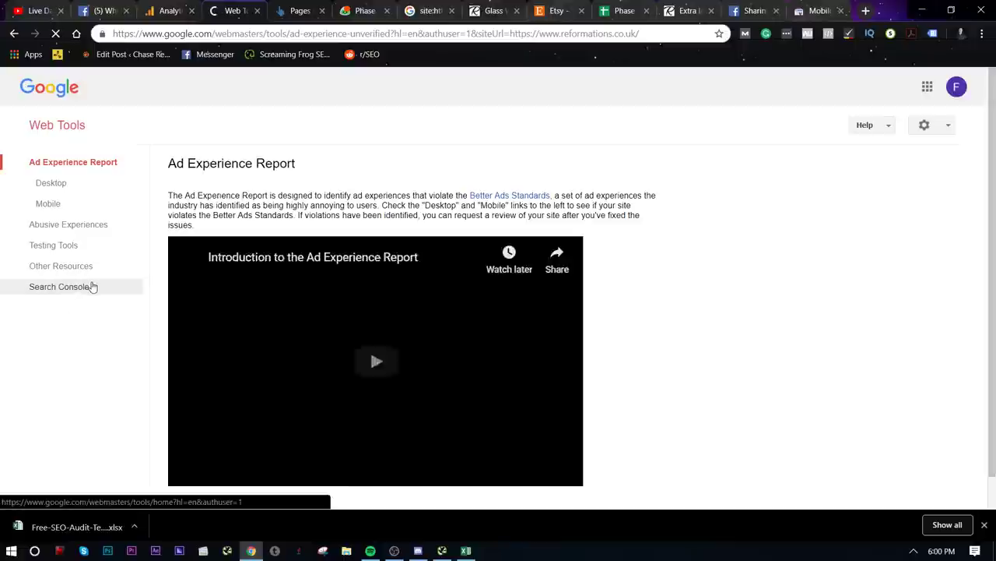
pyautogui.click(77, 244)
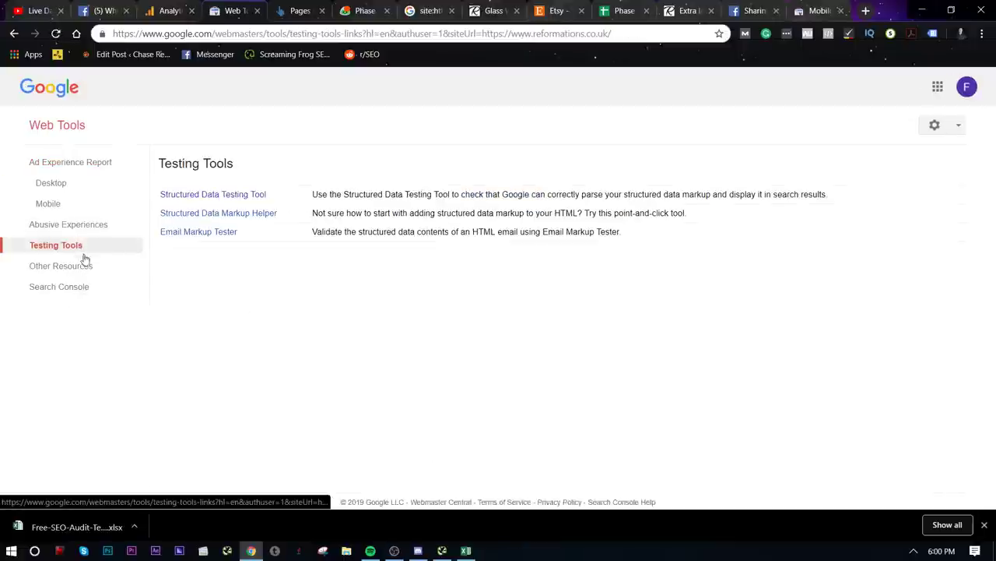
# - View the desktop Ad Experience Report, and go back to the old Search Console dashboard
pyautogui.click(84, 184)
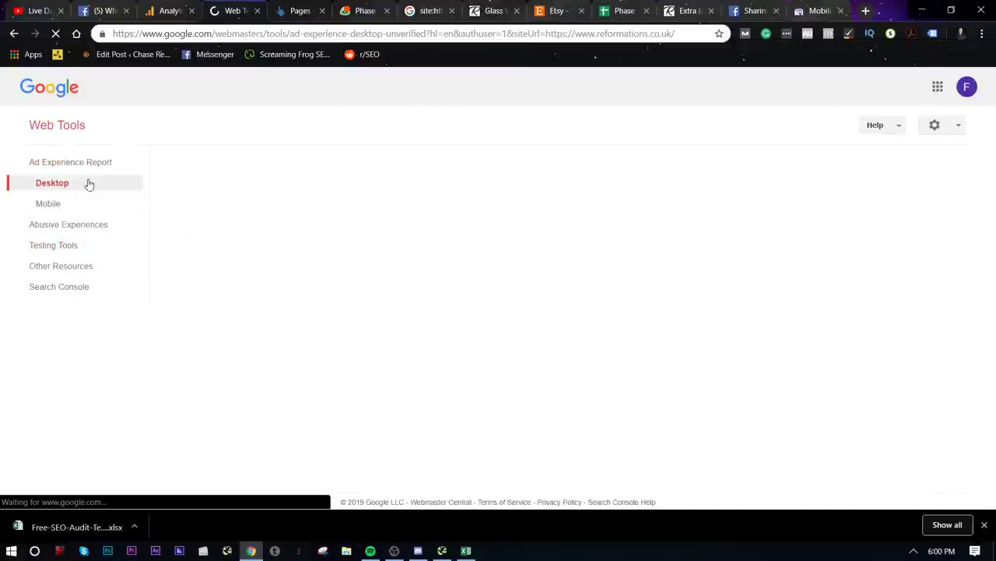
pyautogui.hotkey('alt', 'Left')
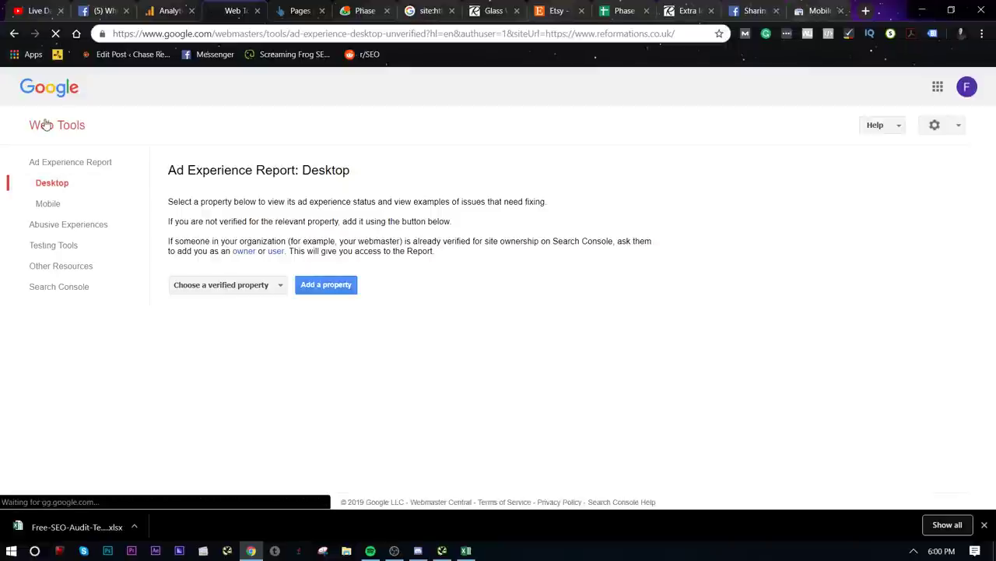
pyautogui.click(60, 126)
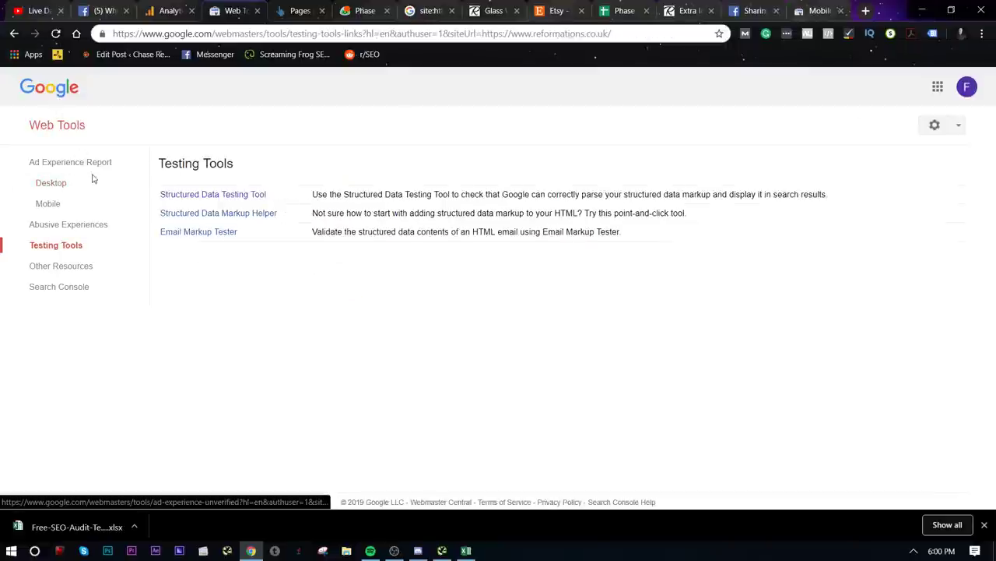
pyautogui.click(13, 34)
pyautogui.click(13, 36)
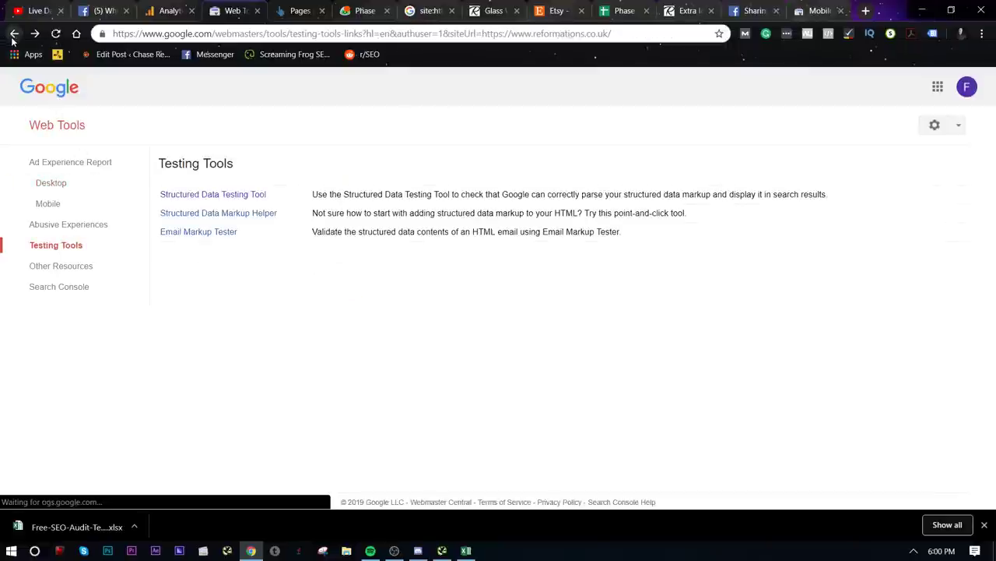
pyautogui.click(14, 34)
pyautogui.click(13, 35)
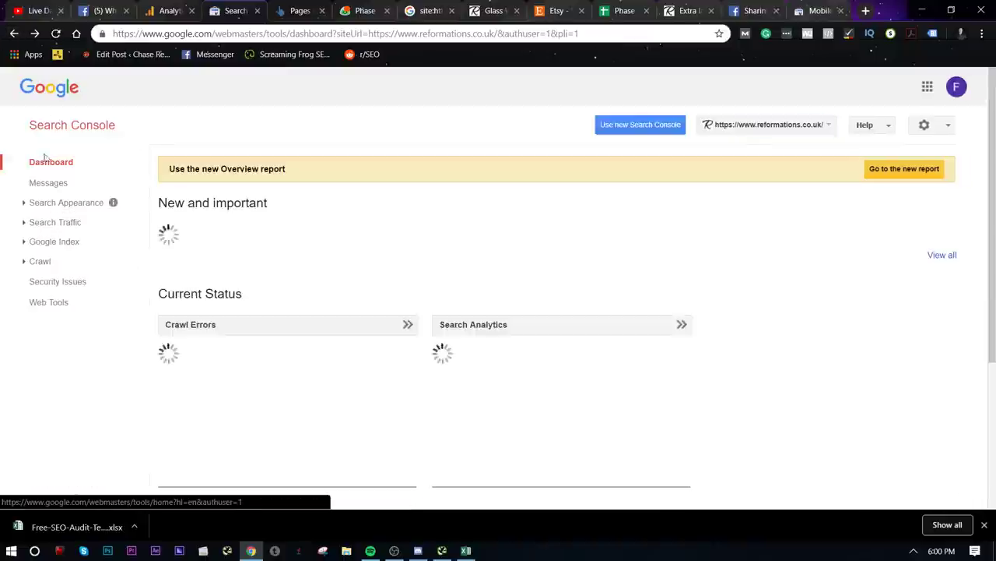
# - Check the Index Status and Blocked Resources reports, and look through the Search Appearance and Crawl report lists
pyautogui.click(41, 223)
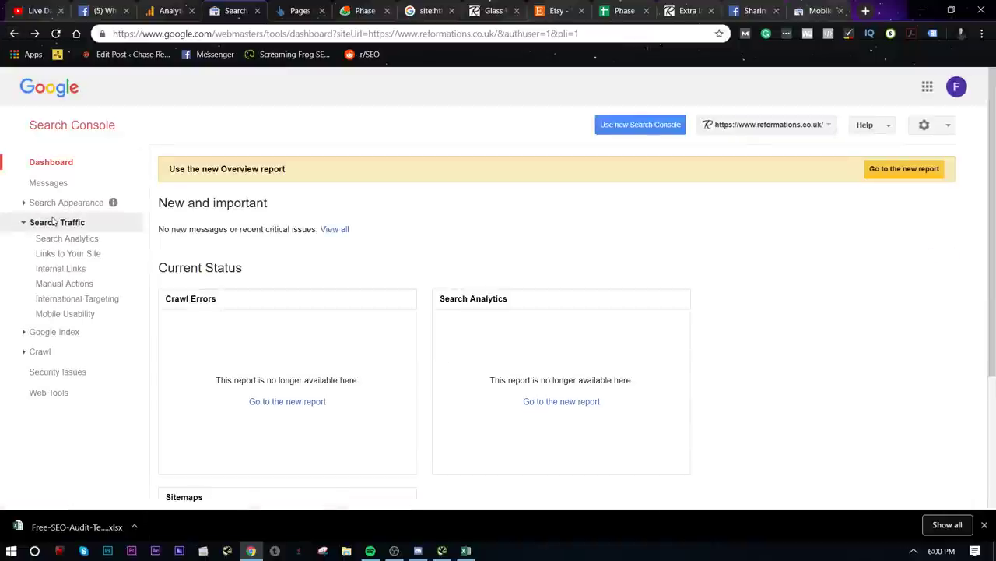
pyautogui.click(55, 331)
pyautogui.click(58, 347)
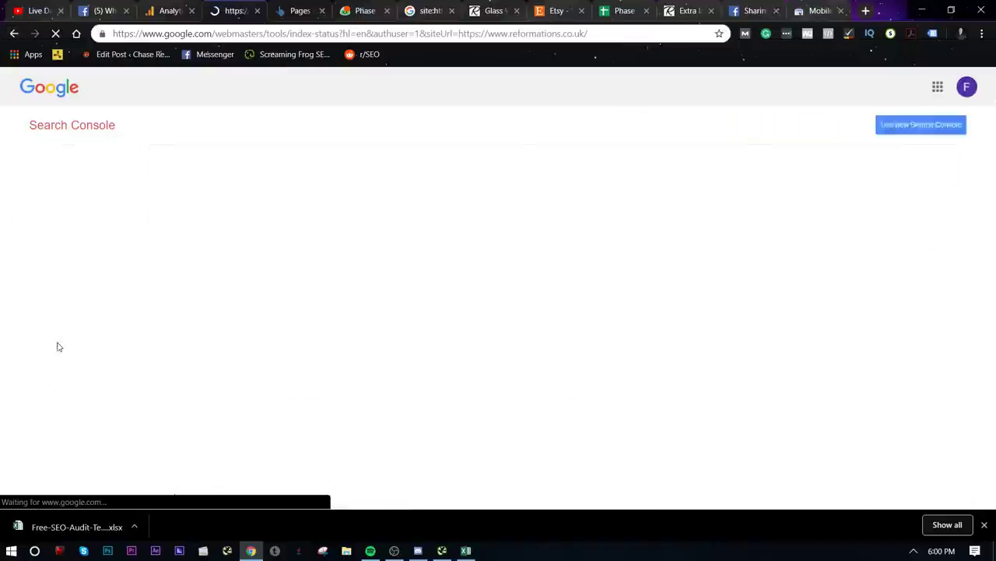
pyautogui.click(61, 223)
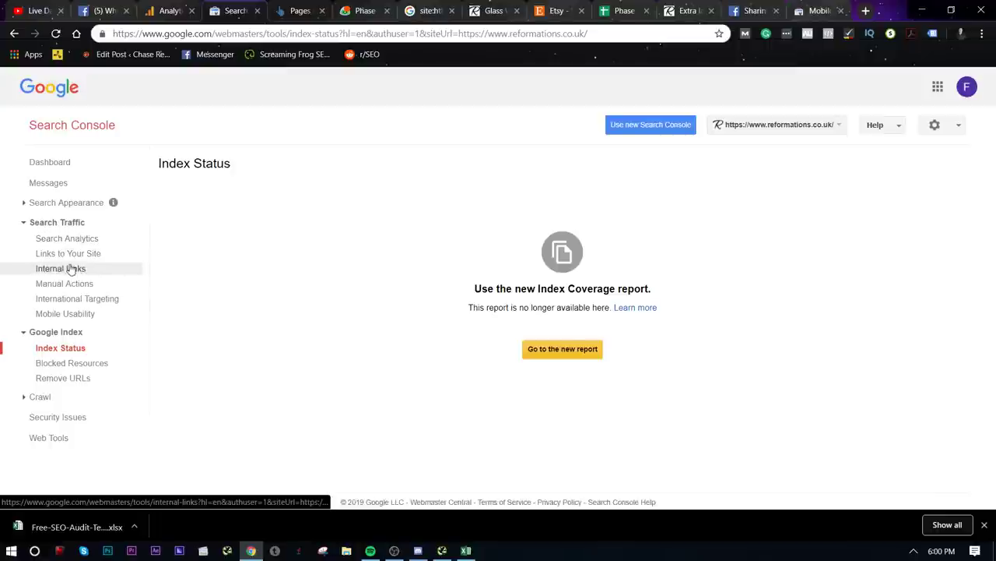
pyautogui.click(78, 364)
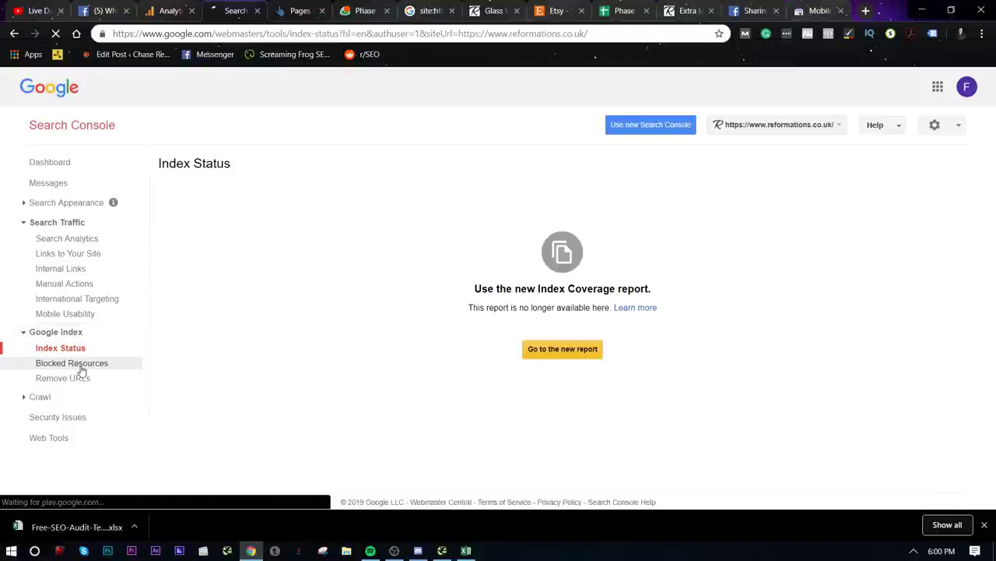
pyautogui.click(66, 204)
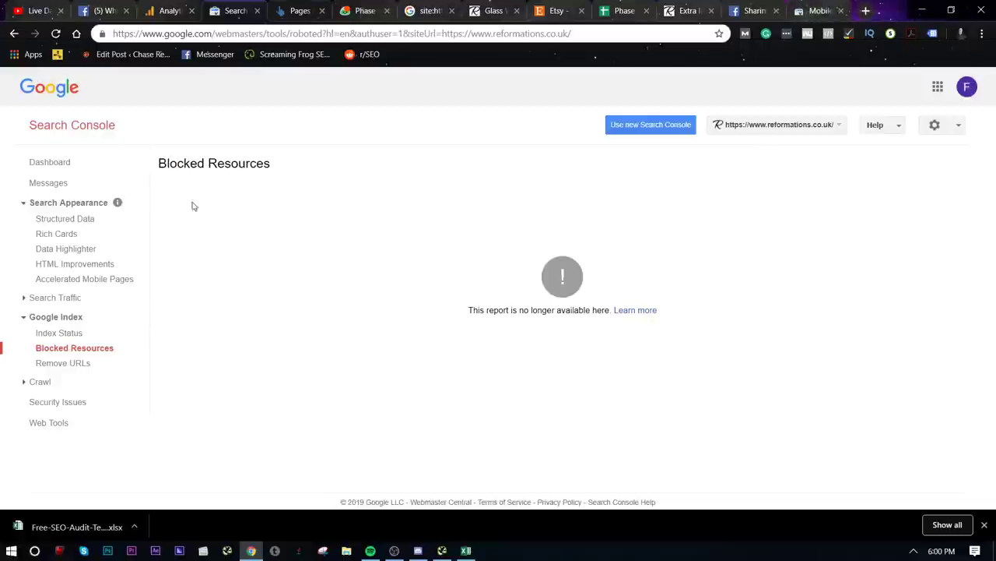
pyautogui.click(67, 380)
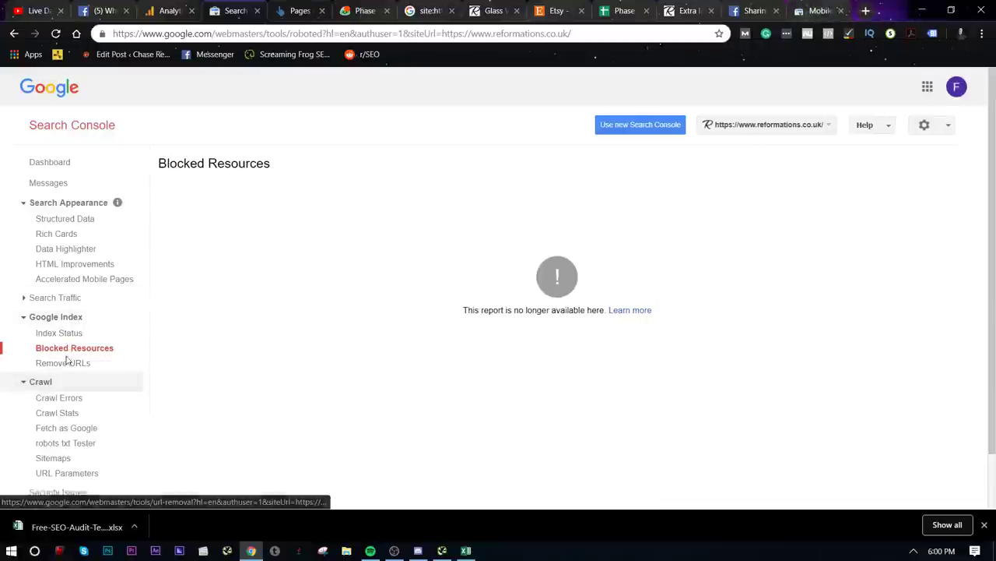
pyautogui.scroll(-1, 106, 413)
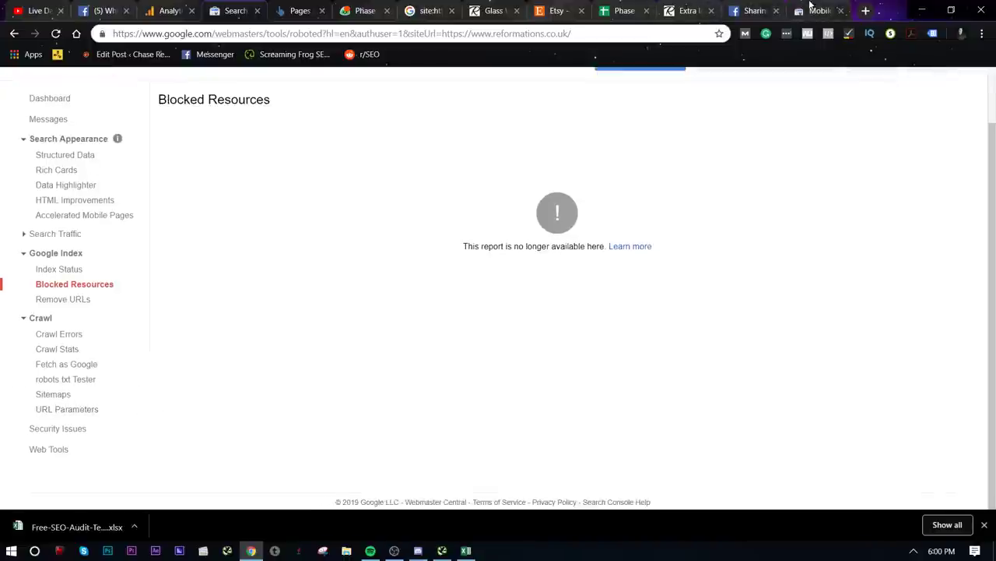
# - Return to the Web Design section of the Phase 1 audit spreadsheet in Google Sheets
pyautogui.click(443, 7)
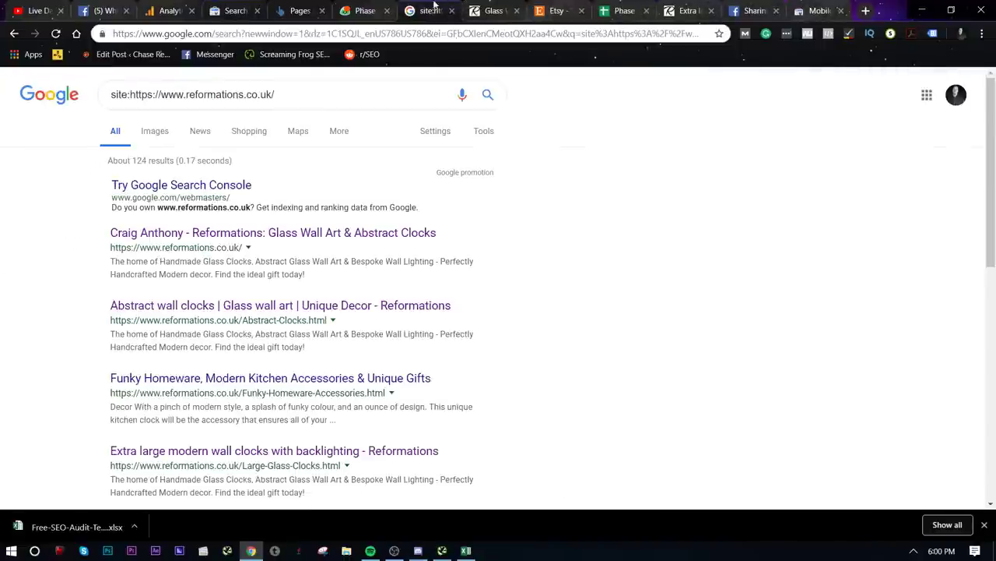
pyautogui.click(369, 6)
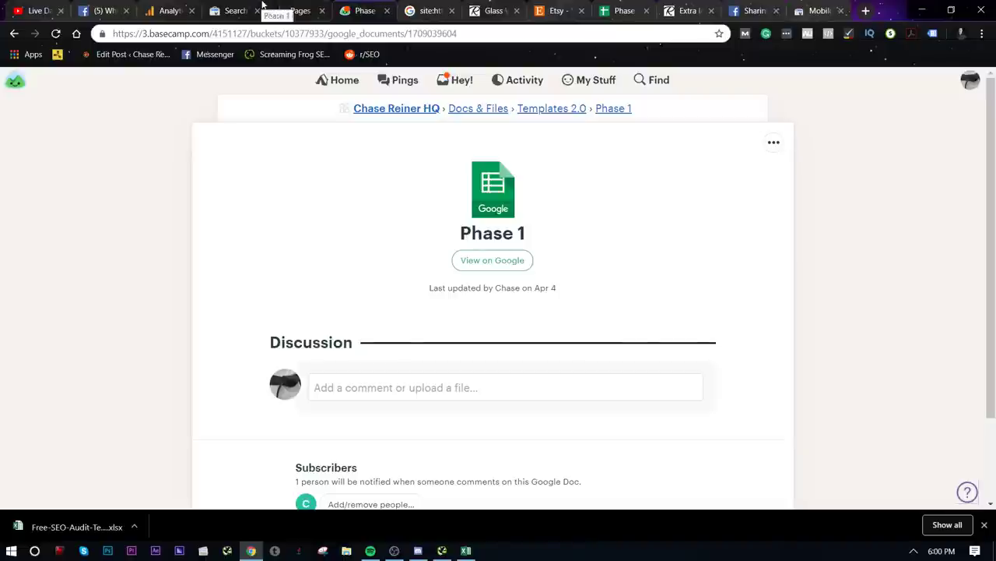
pyautogui.click(603, 6)
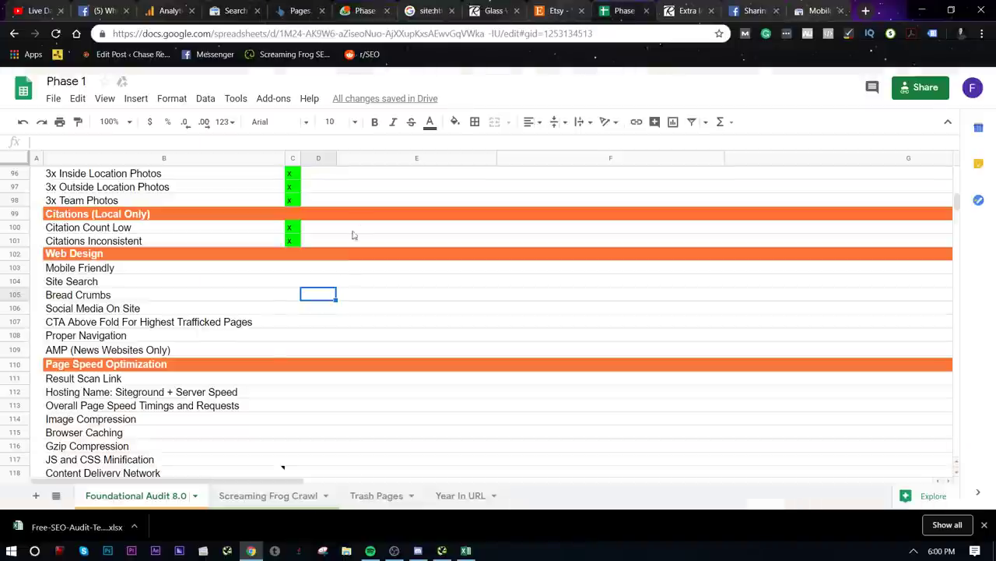
# - Mark the Mobile Friendly item in the Web Design section with a z in column C
pyautogui.click(296, 267)
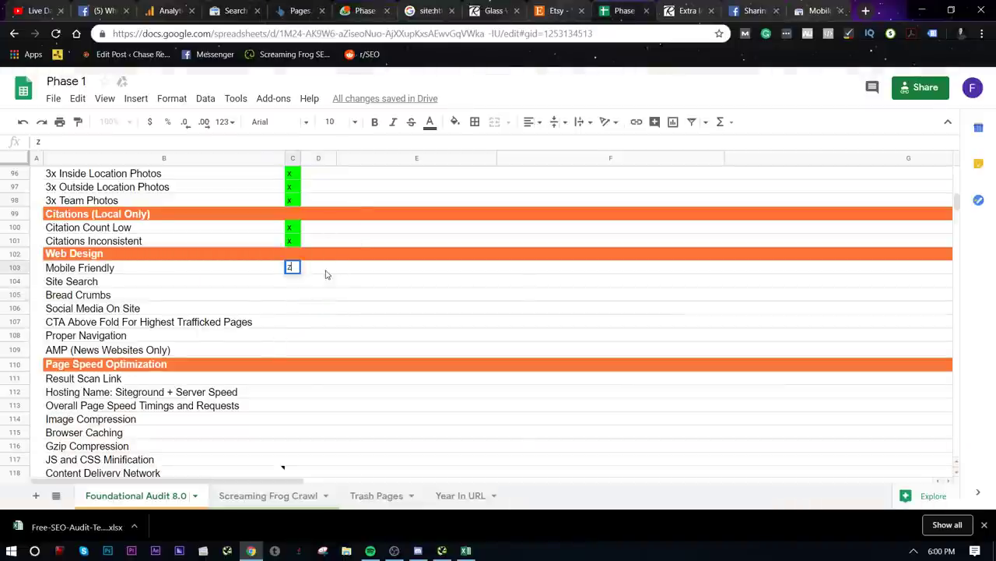
pyautogui.write('o')
pyautogui.press('Return')
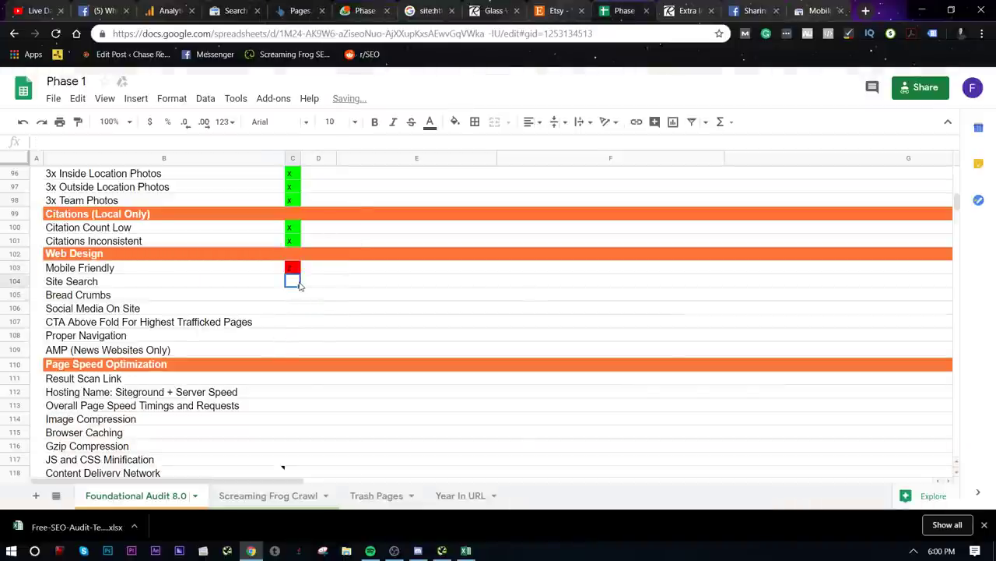
# - Inspect the Large-Glass-Clocks page of the Reformations site down to its footer for site search, bread crumbs and social media links
pyautogui.click(689, 10)
pyautogui.scroll(-3, 941, 156)
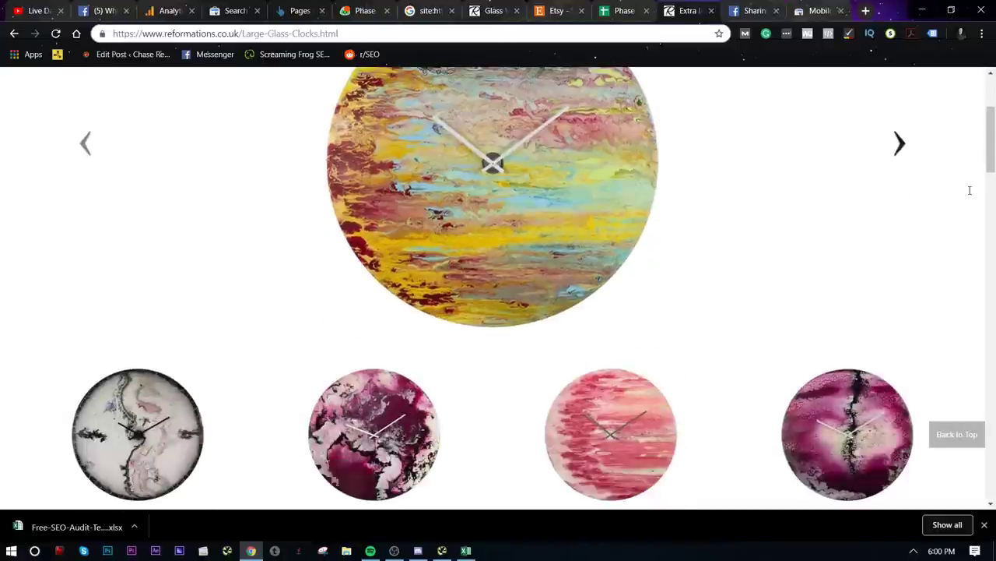
pyautogui.scroll(-15, 895, 233)
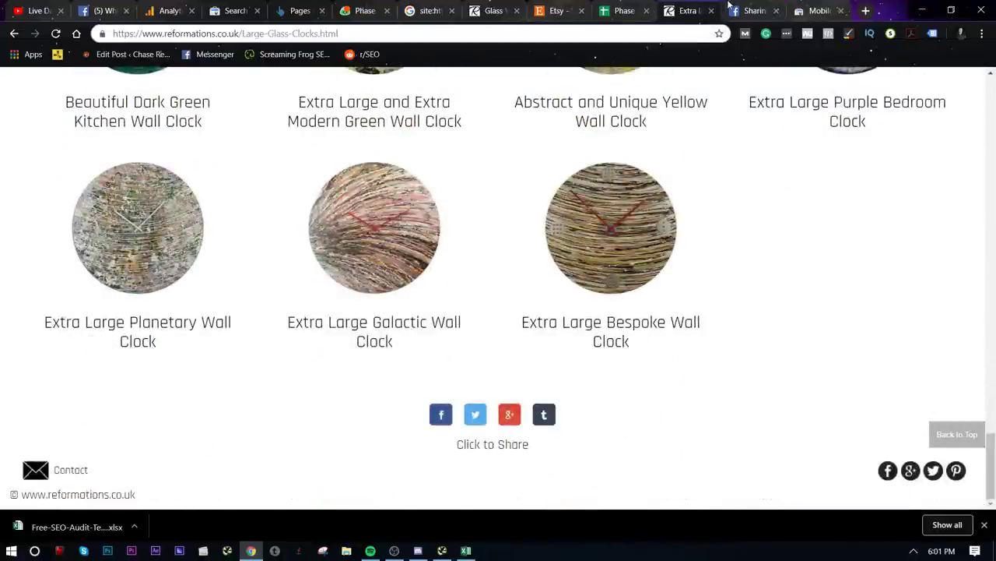
# - Mark Site Search and Bread Crumbs with z and Social Media On Site with x in the Phase 1 spreadsheet
pyautogui.click(651, 6)
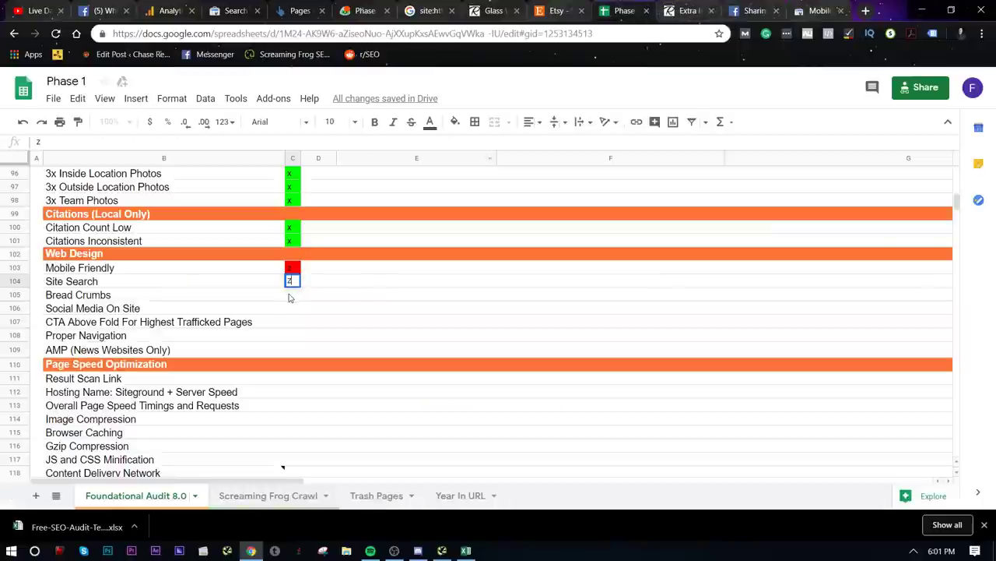
pyautogui.write('z')
pyautogui.press('Return')
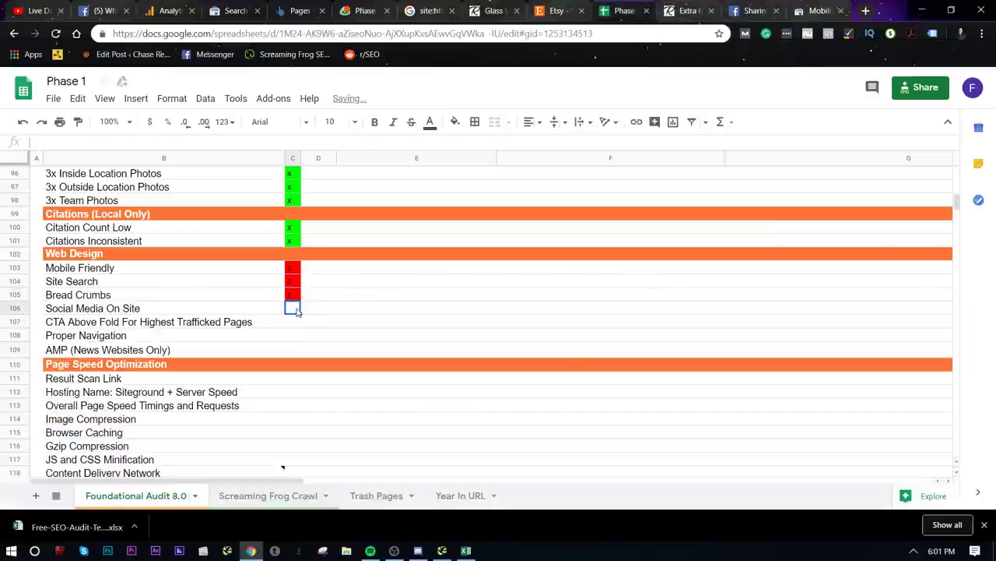
pyautogui.write('x')
pyautogui.press('Return')
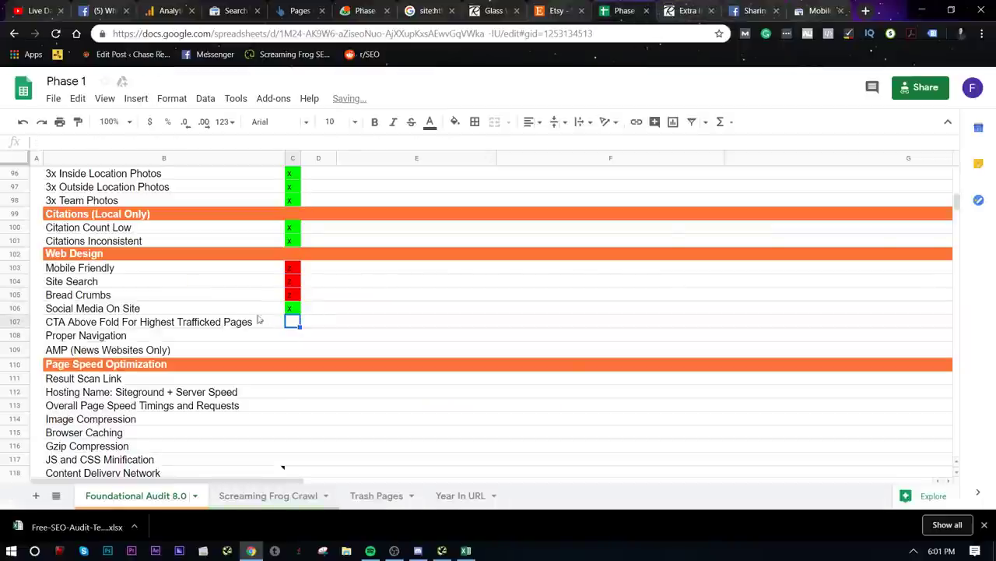
# - Open the Reformations home page from the clocks page and examine its content for a call to action above the fold
pyautogui.click(686, 10)
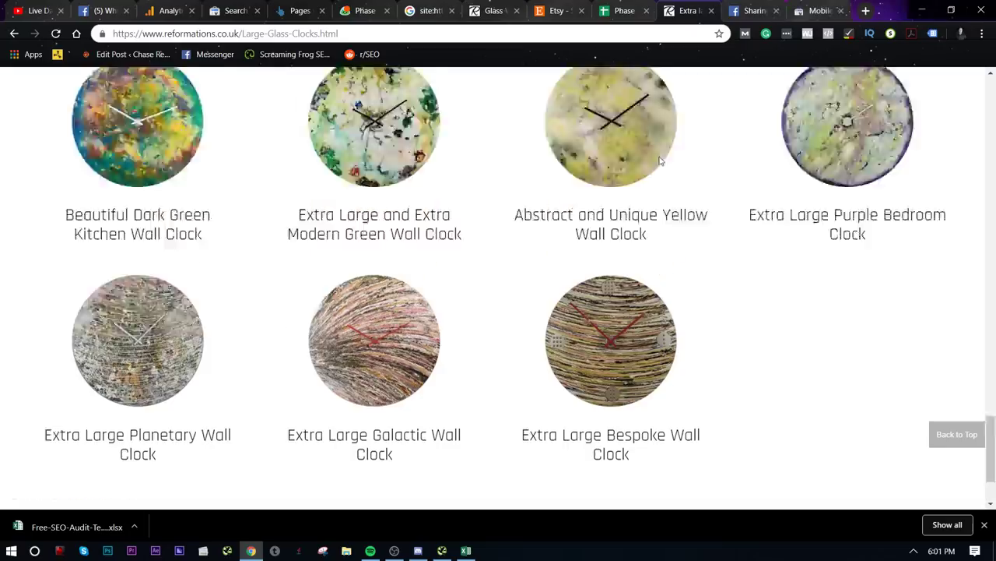
pyautogui.scroll(-5, 662, 162)
pyautogui.scroll(15, 661, 162)
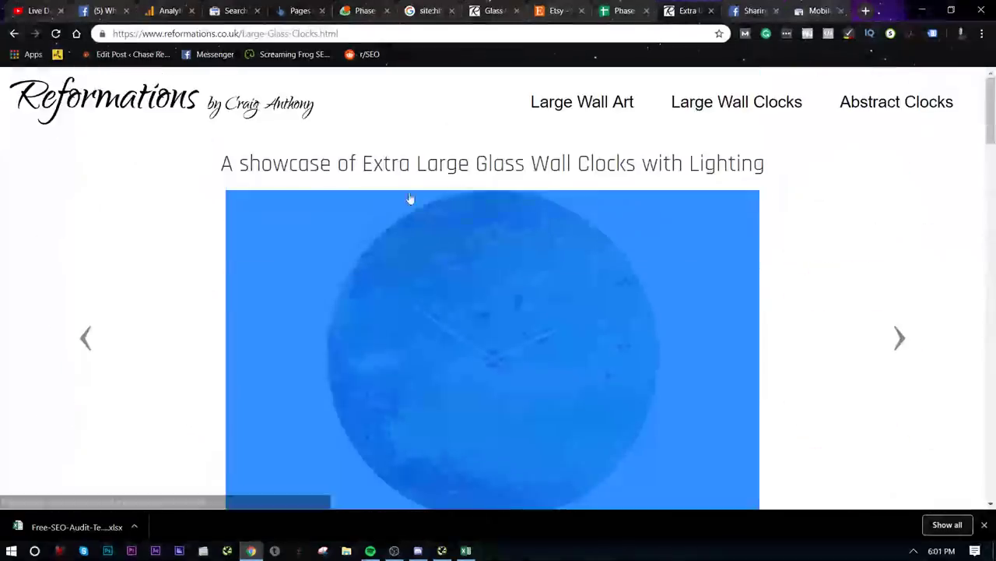
pyautogui.click(288, 112)
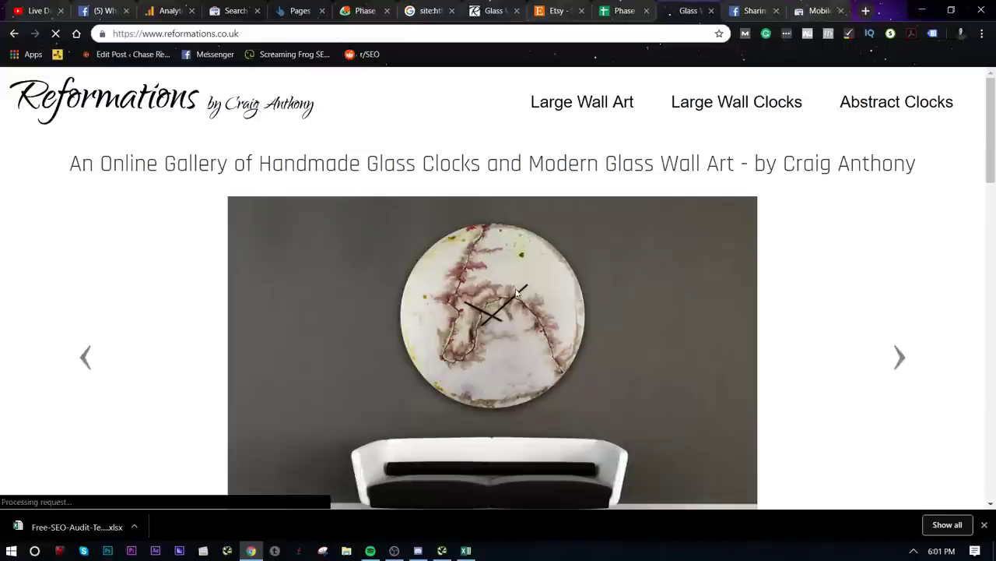
pyautogui.scroll(-2, 525, 286)
pyautogui.scroll(3, 525, 287)
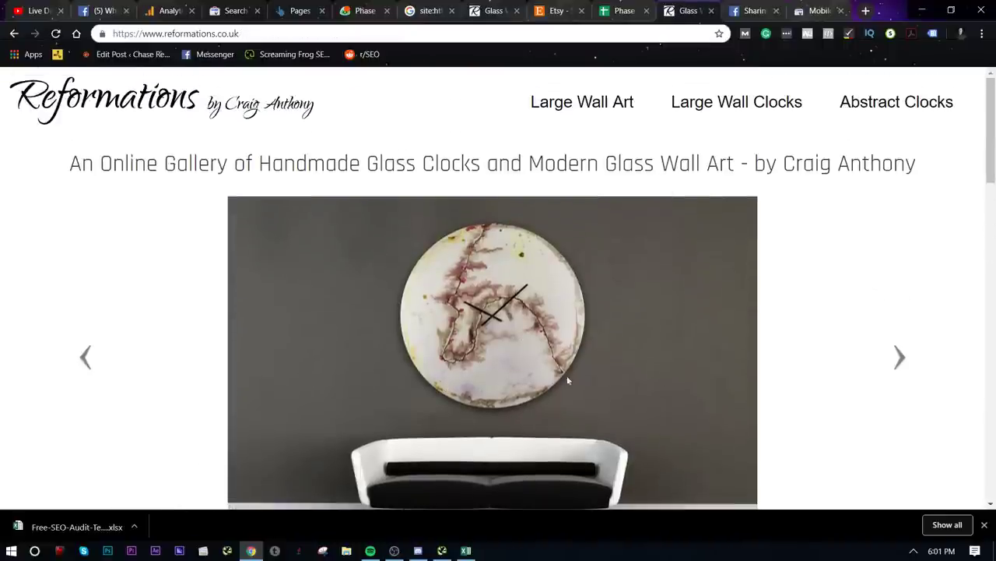
pyautogui.scroll(-3, 356, 411)
pyautogui.scroll(3, 459, 411)
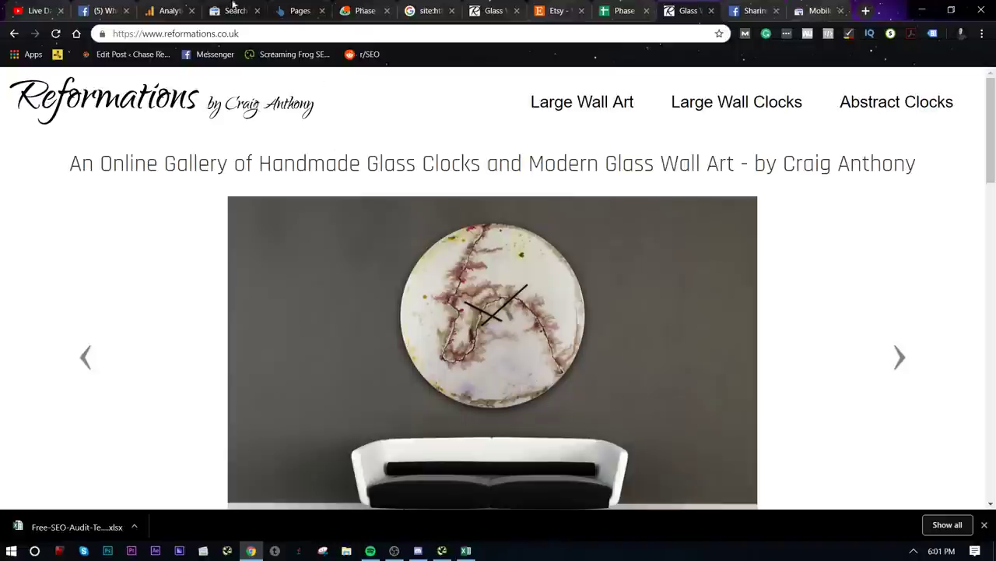
pyautogui.click(749, 10)
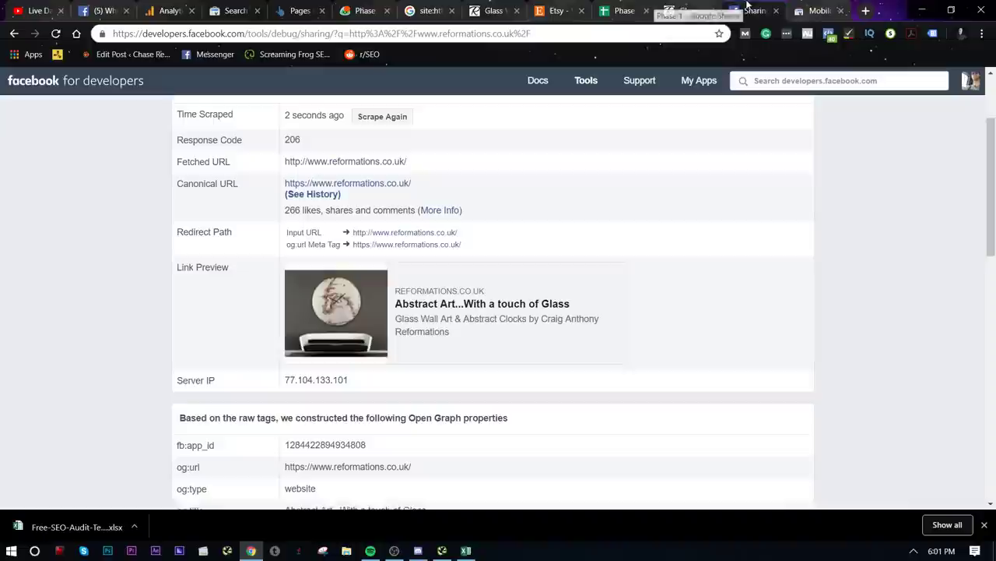
# - Mark CTA Above Fold and Proper Navigation with z in the audit spreadsheet, checking the home page's navigation
pyautogui.click(623, 10)
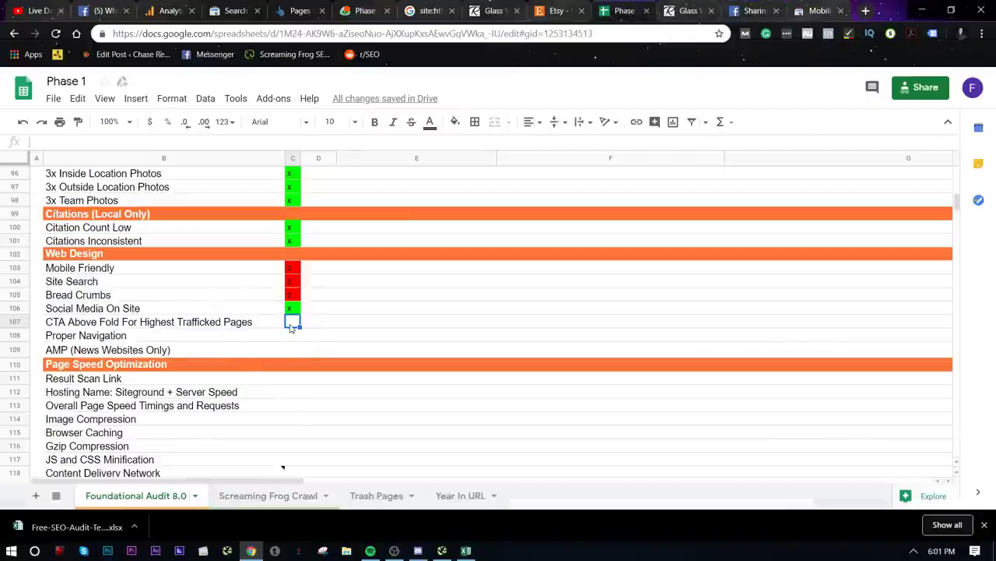
pyautogui.write('x')
pyautogui.press('Return')
pyautogui.click(689, 10)
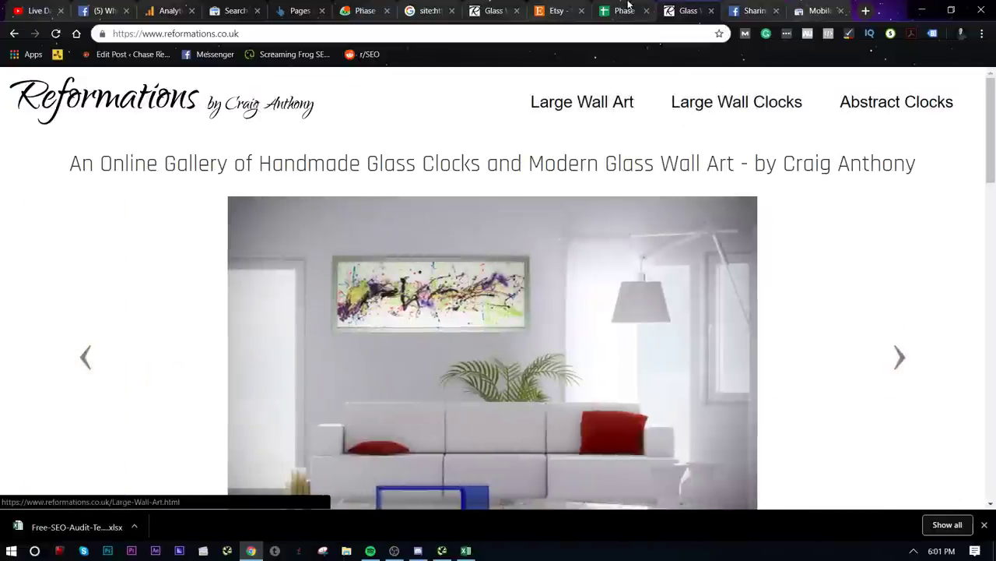
pyautogui.click(625, 10)
# - Add the note "drop downs from categories" in column E of the Proper Navigation row
pyautogui.click(412, 328)
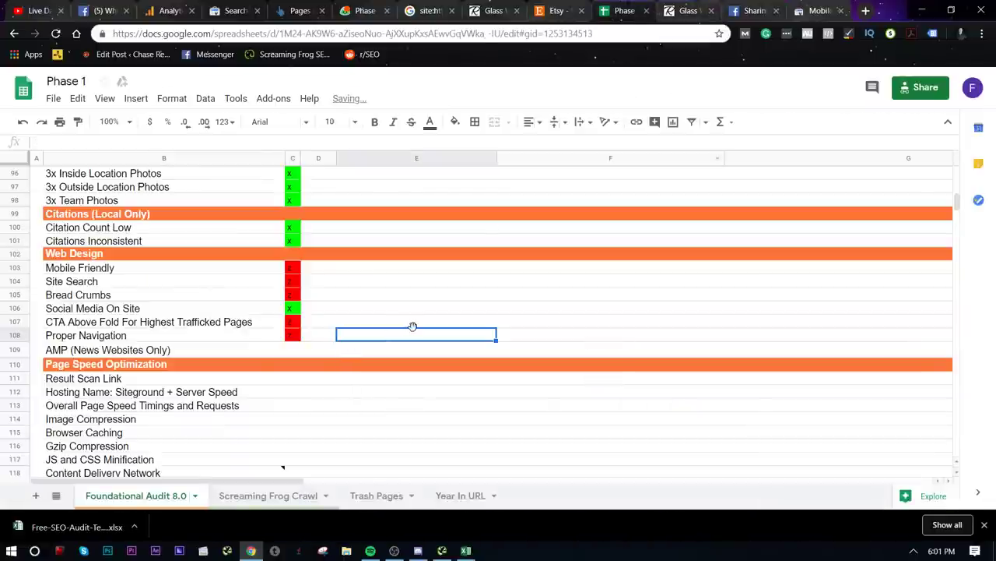
pyautogui.write('drop do')
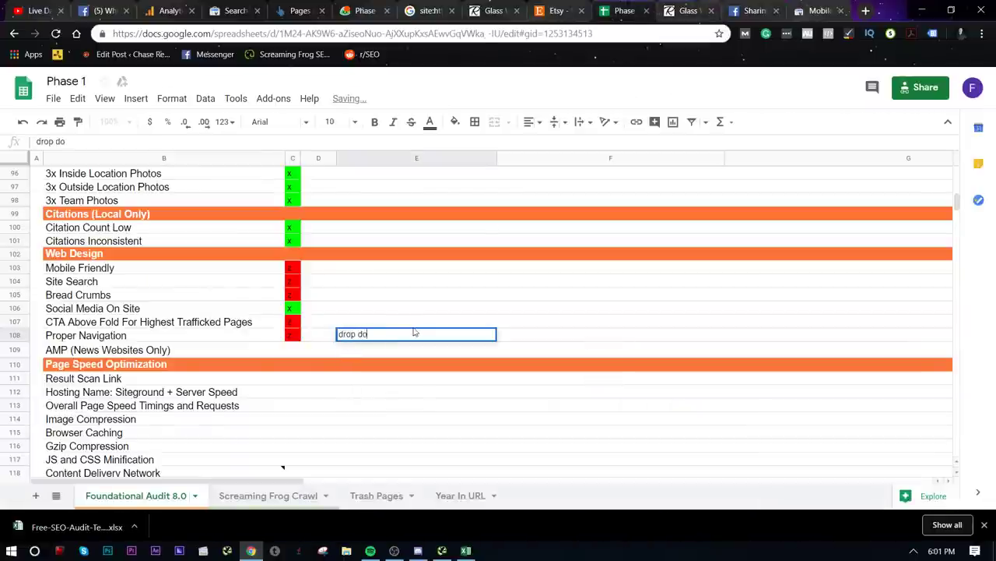
pyautogui.write('wns from categories')
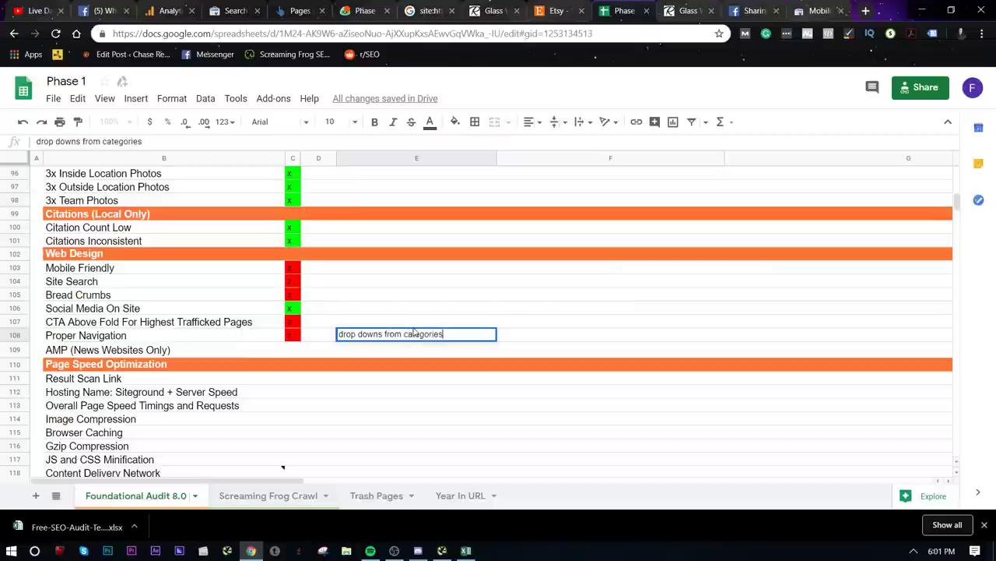
pyautogui.click(416, 364)
# - Mark the AMP (News Websites Only) item with an x in column C
pyautogui.click(283, 352)
pyautogui.click(290, 349)
pyautogui.write('x')
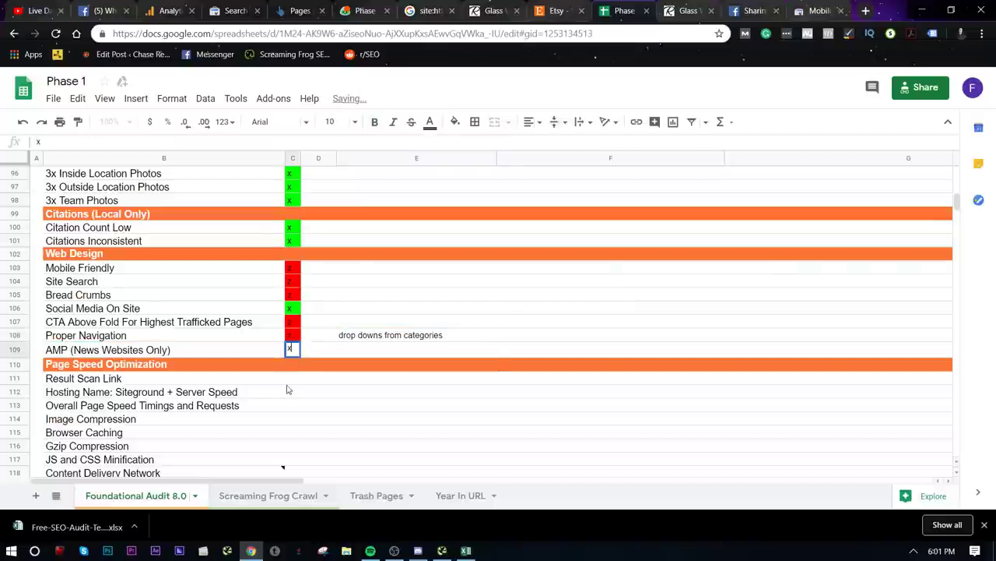
pyautogui.click(287, 390)
# - Copy the Reformations home page URL, open gtmetrix.com in a new tab, and run a speed analysis of that URL
pyautogui.scroll(-3, 289, 394)
pyautogui.click(686, 11)
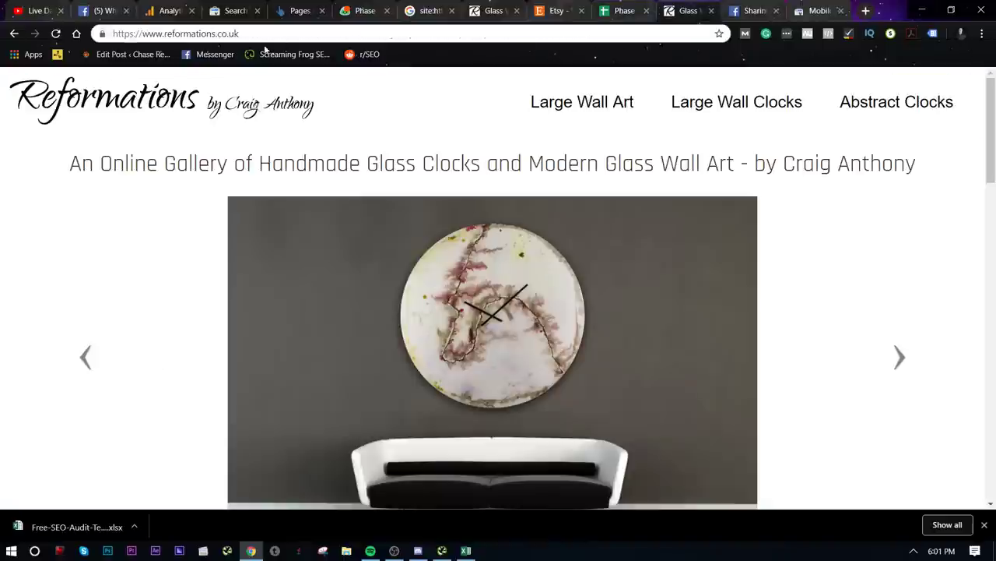
pyautogui.click(265, 35)
pyautogui.hotkey('ctrl', 'c')
pyautogui.click(866, 11)
pyautogui.write('g')
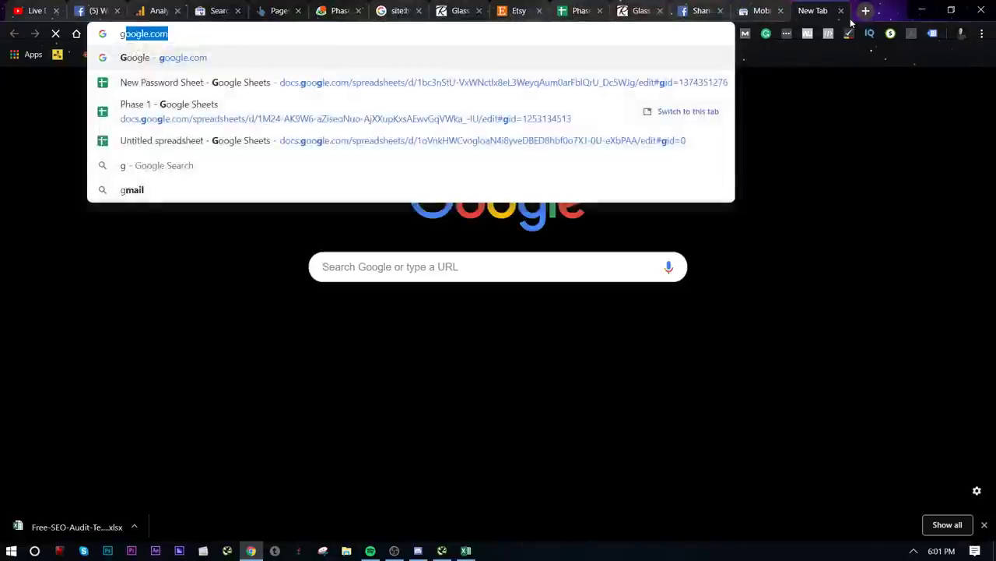
pyautogui.write('tme')
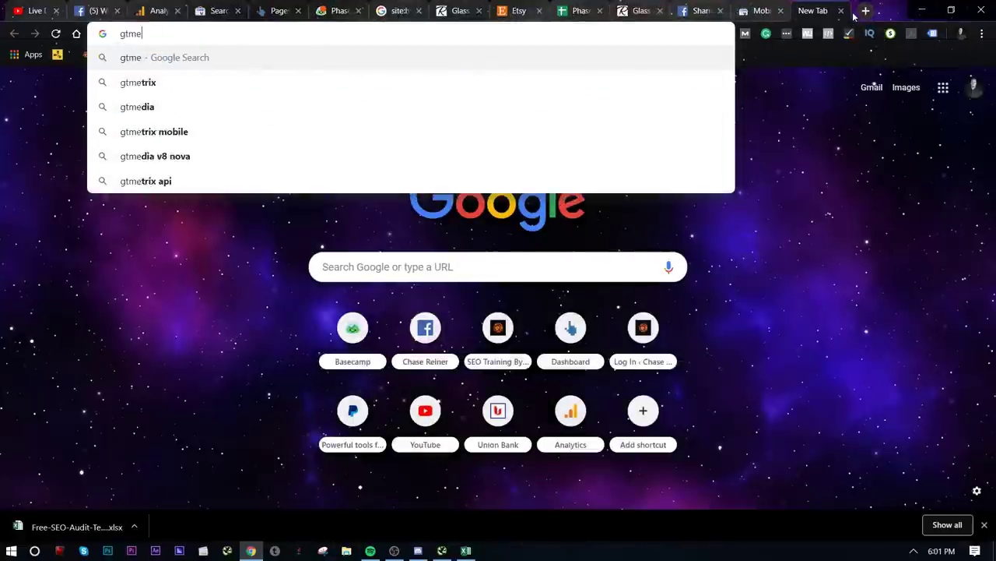
pyautogui.write('trix.com')
pyautogui.press('Return')
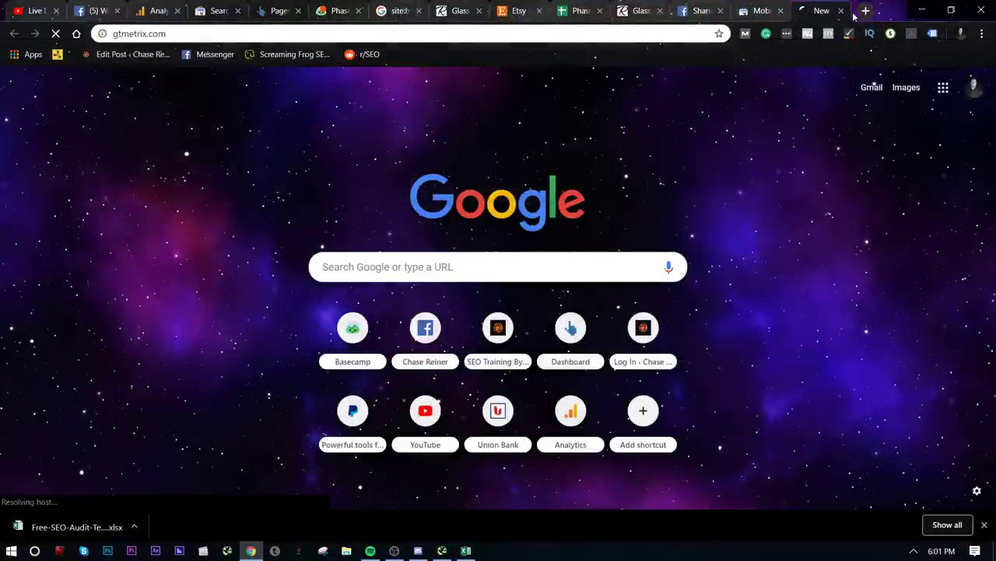
pyautogui.hotkey('ctrl', 'v')
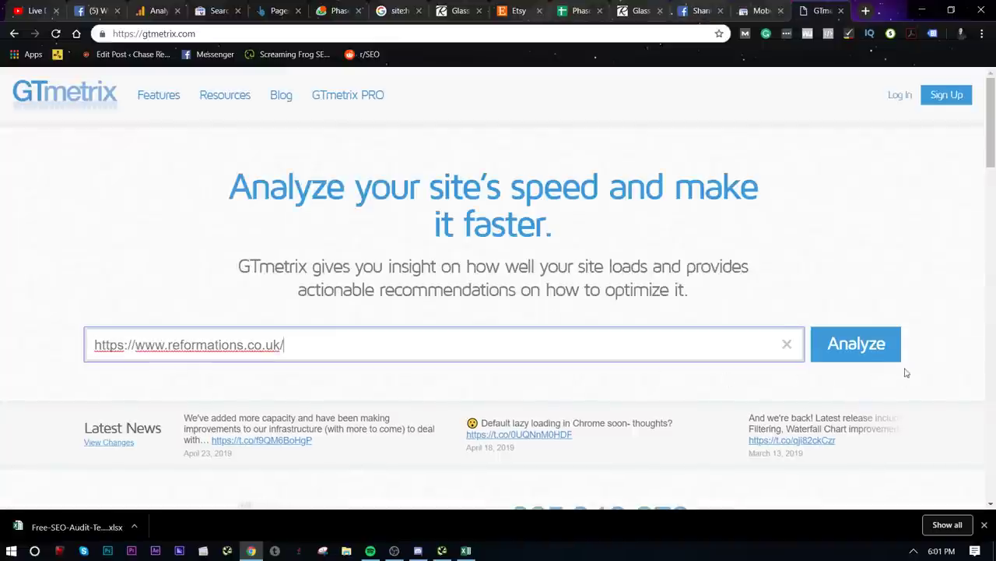
pyautogui.click(861, 346)
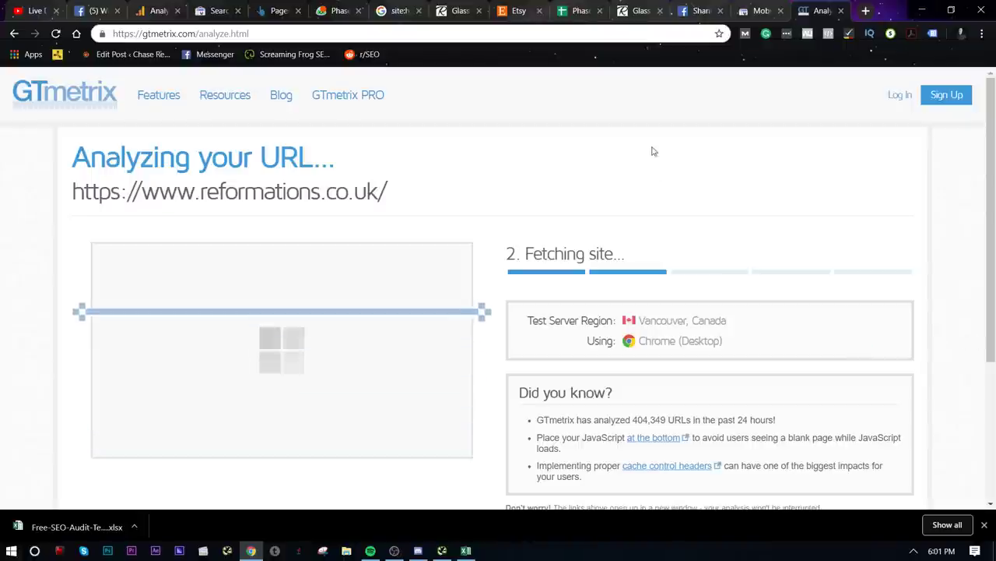
# - Switch to the Ahrefs Top Pages report and copy the top keyword "large glass wall art" of the Large-Wall-Art page
pyautogui.click(640, 10)
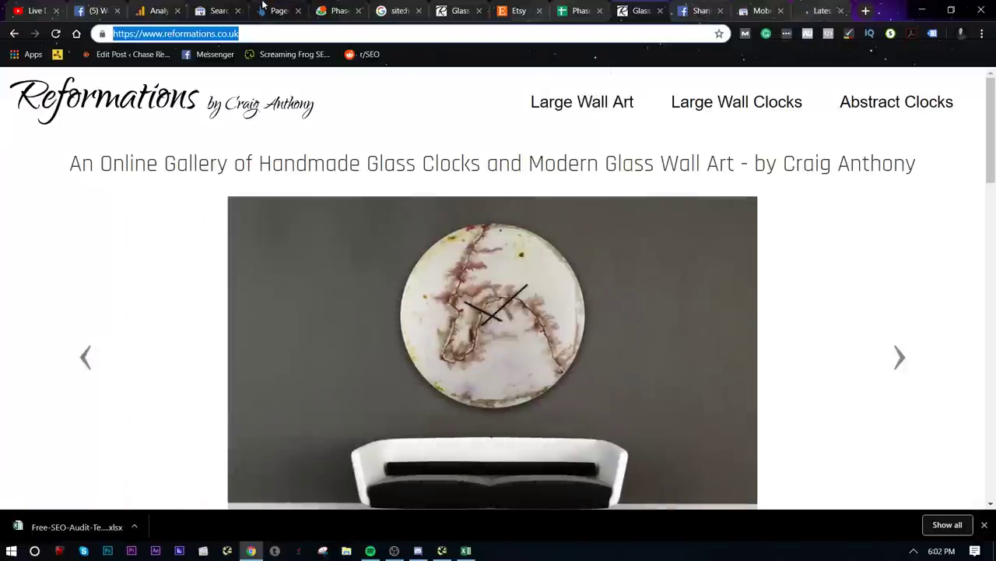
pyautogui.click(264, 8)
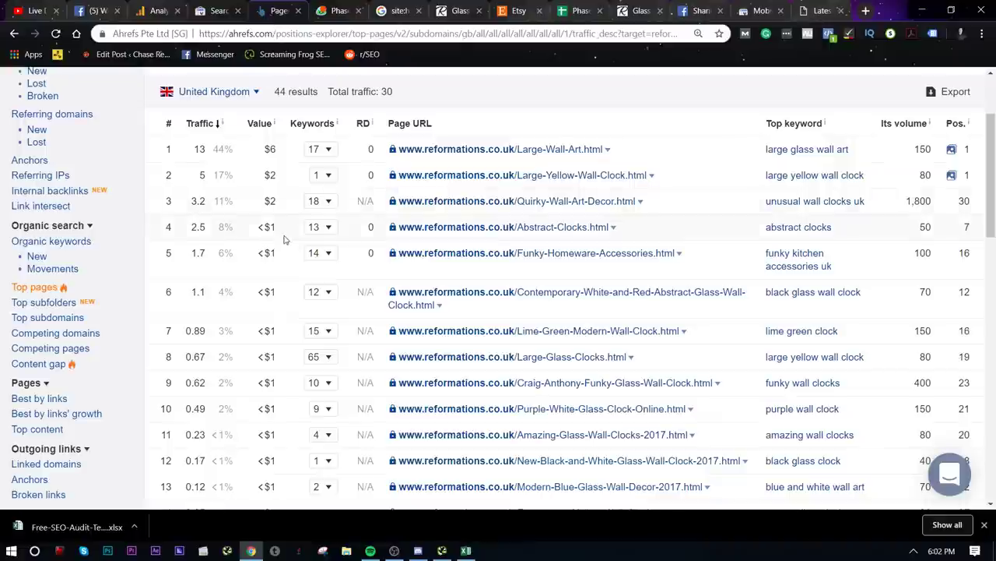
pyautogui.scroll(1, 447, 214)
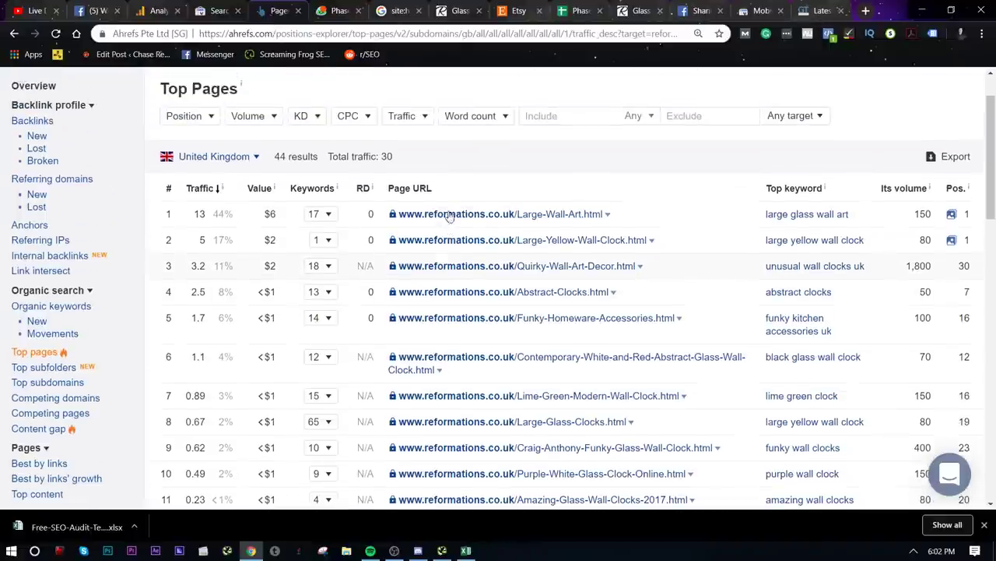
pyautogui.tripleClick(808, 223)
pyautogui.rightClick(850, 221)
pyautogui.click(853, 226)
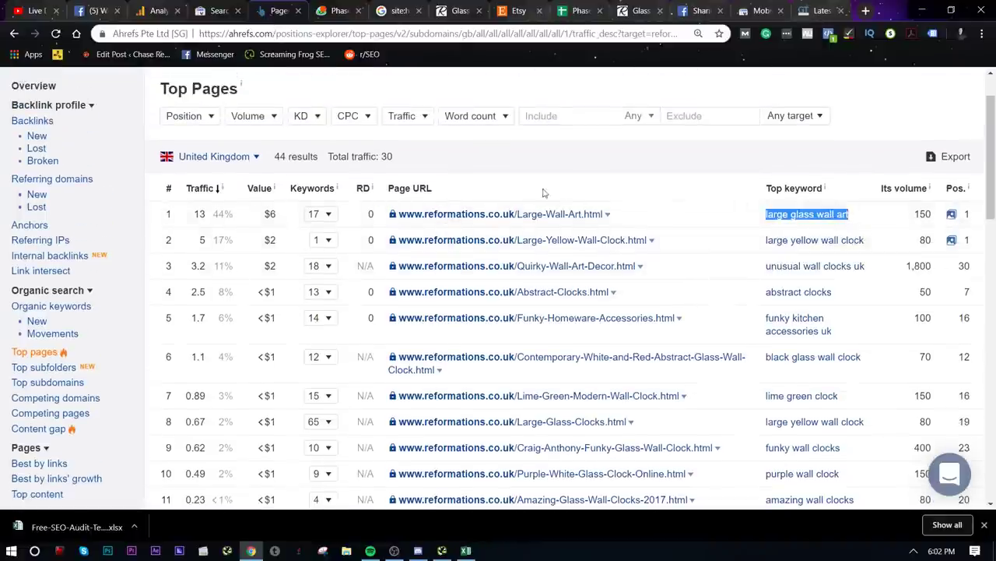
# - Search Google for "large glass wall art" in the tab holding the Mobile-Friendly Test
pyautogui.click(837, 8)
pyautogui.click(759, 10)
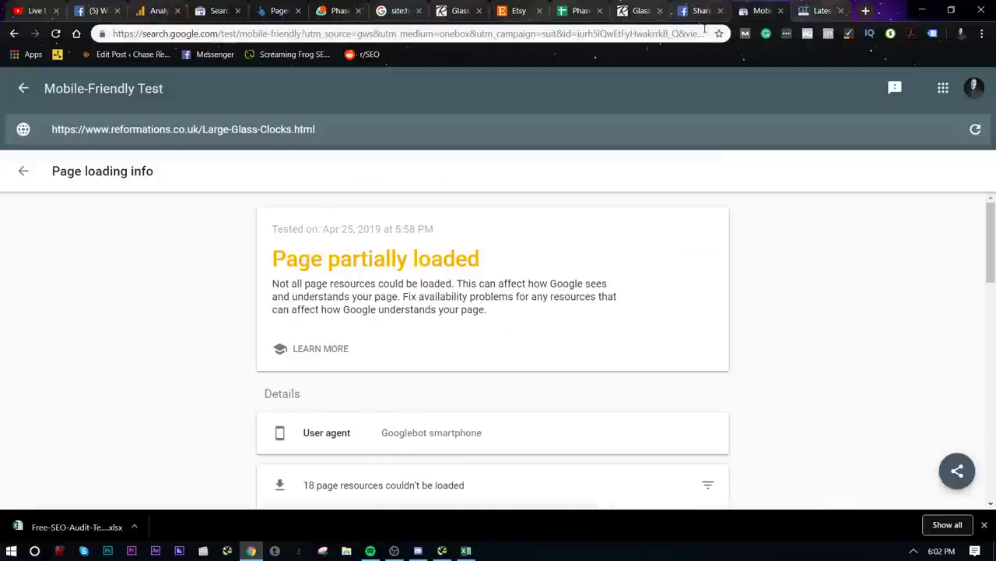
pyautogui.click(701, 34)
pyautogui.rightClick(703, 34)
pyautogui.click(732, 117)
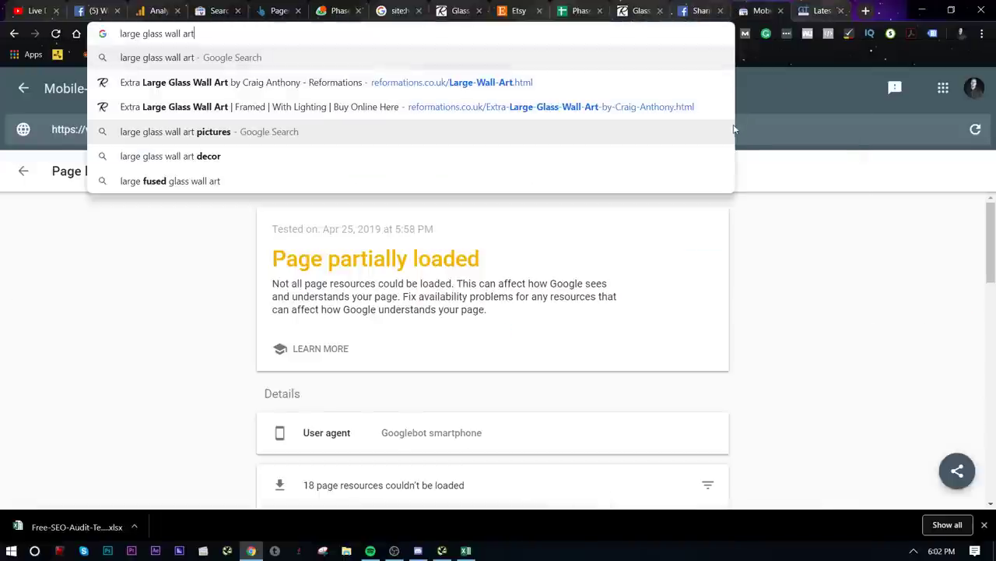
pyautogui.press('Return')
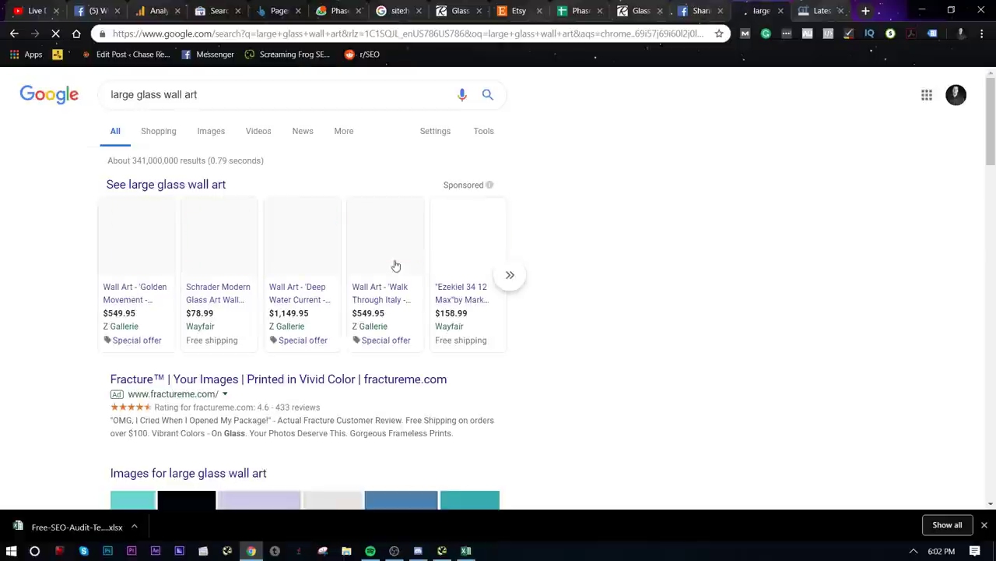
# - Look through the organic results and open the AllModern "Modern & Contemporary Art Glass Wall Decor" page in a new tab
pyautogui.scroll(-5, 411, 316)
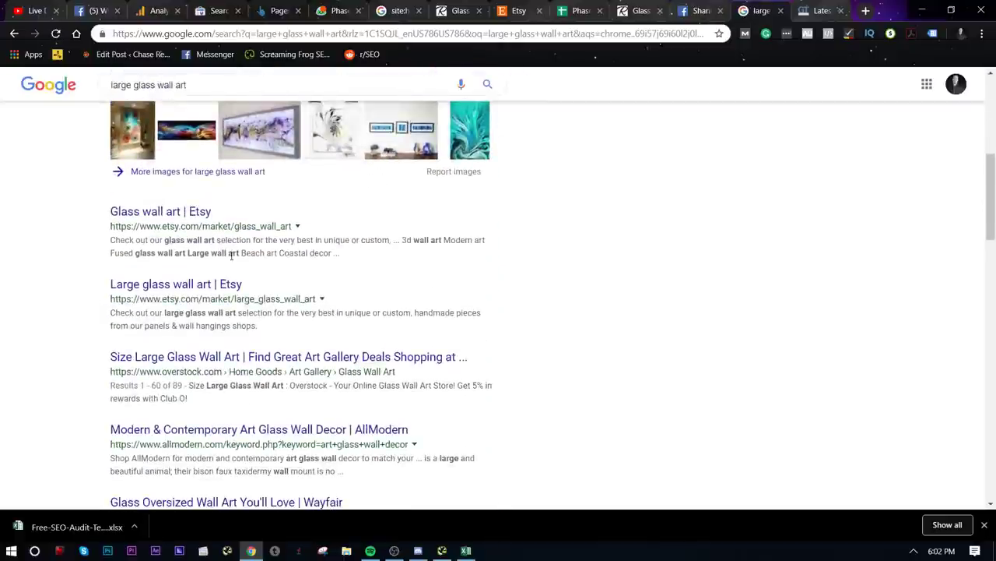
pyautogui.scroll(-2, 218, 292)
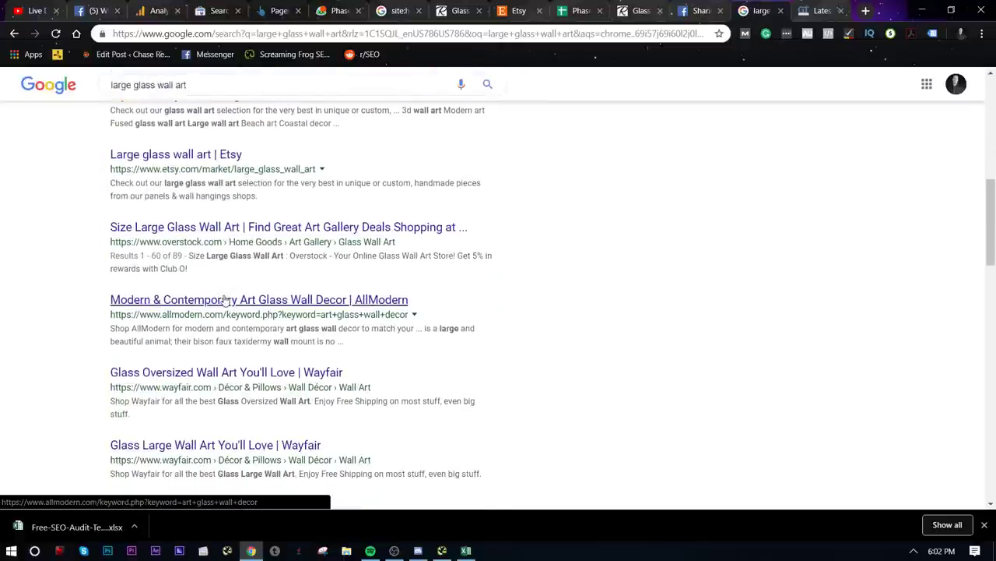
pyautogui.click(225, 299)
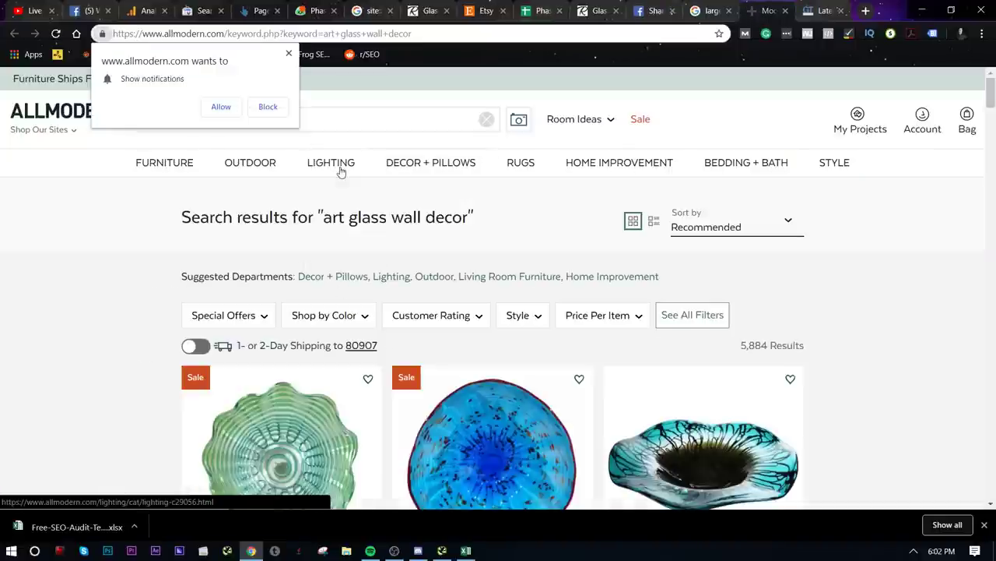
# - Dismiss the notification request from AllModern and close its wall decor results page
pyautogui.moveTo(416, 167)
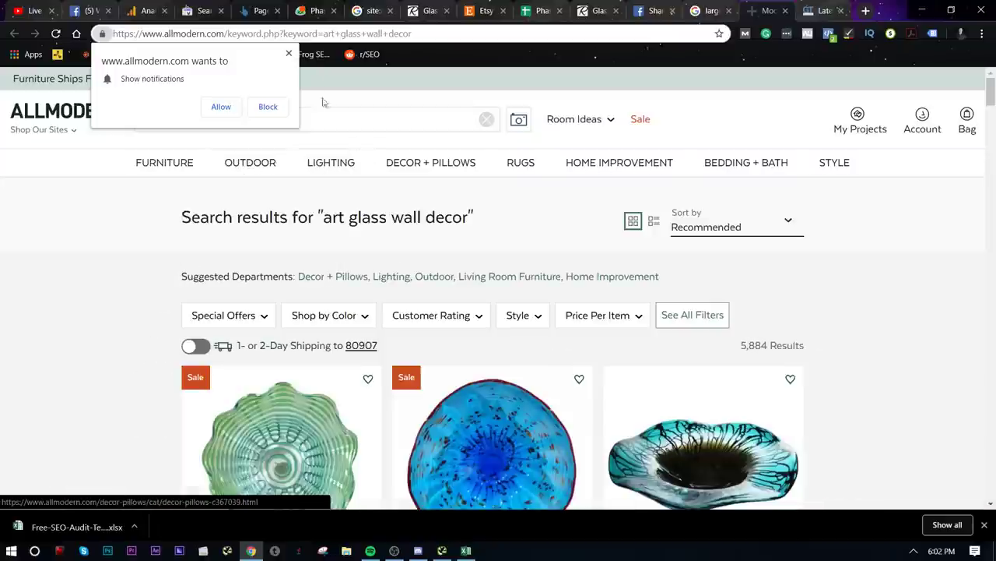
pyautogui.click(288, 54)
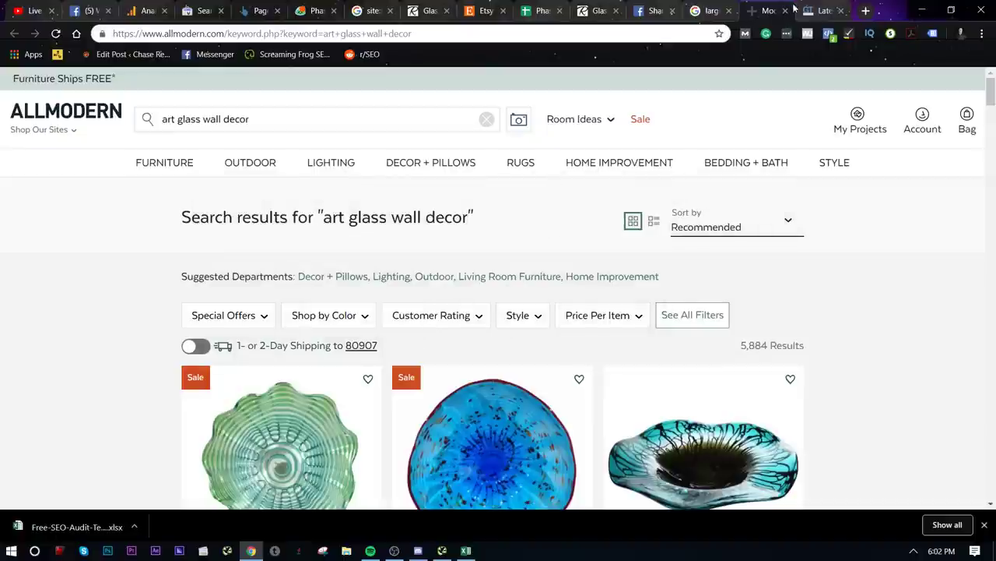
pyautogui.click(783, 14)
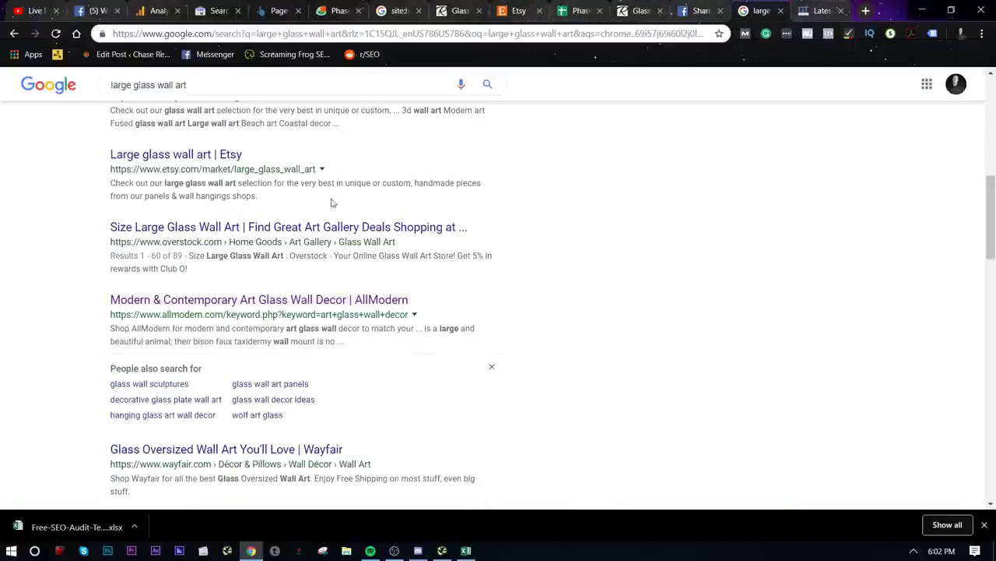
# - Check the Fully Loaded Time in the GTmetrix report for the Reformations home page and return to the Google results
pyautogui.click(825, 11)
pyautogui.moveTo(434, 387); pyautogui.dragTo(487, 387)
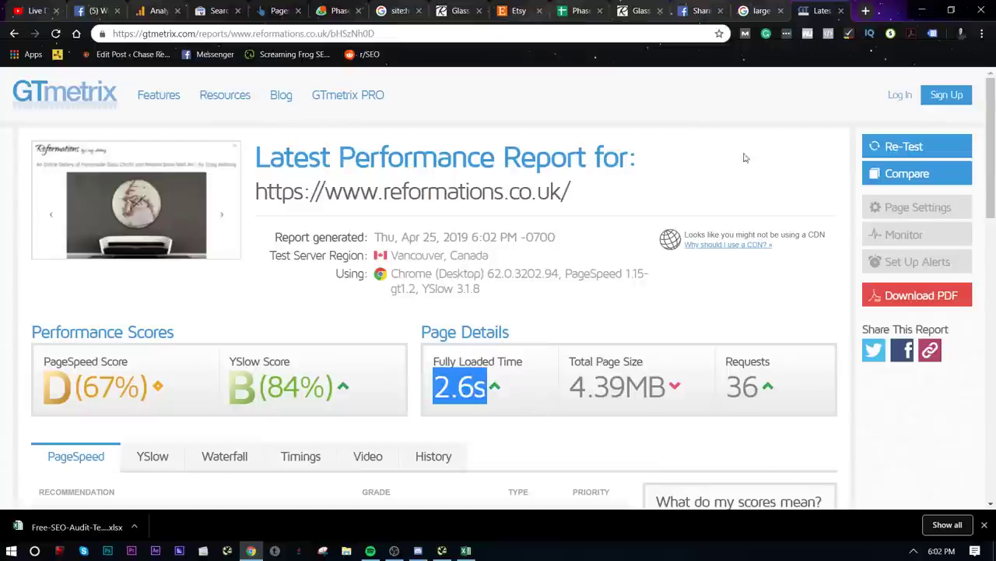
pyautogui.click(739, 10)
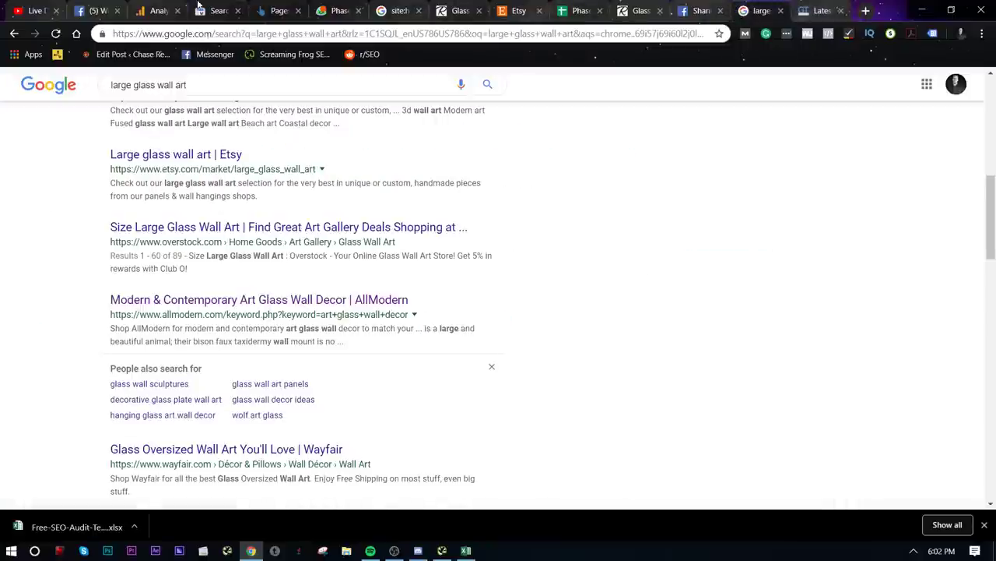
# - Switch to the Phase 1 audit spreadsheet and mark Result Scan Link under Page Speed Optimization with "x"
pyautogui.click(585, 10)
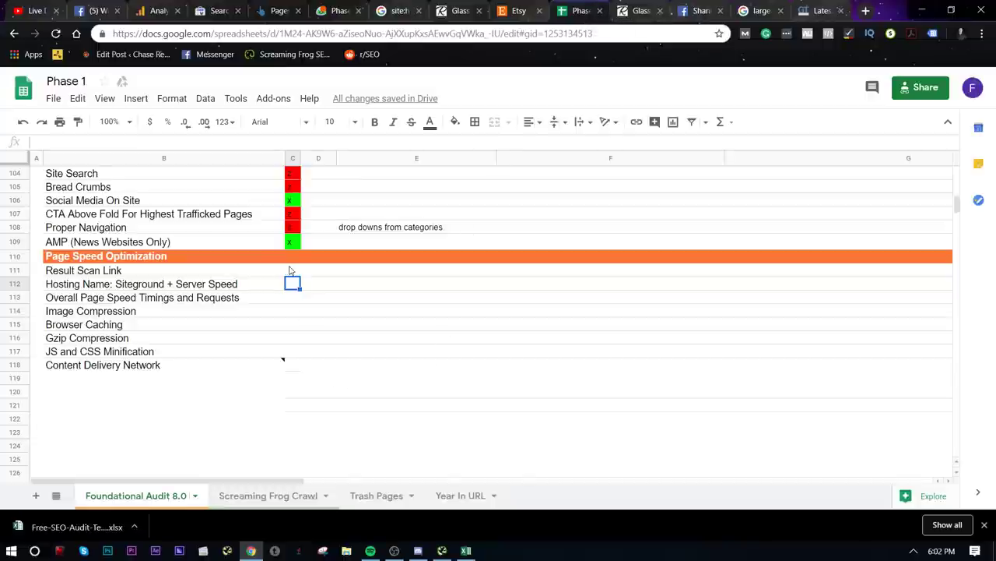
pyautogui.moveTo(290, 270); pyautogui.dragTo(491, 300)
pyautogui.click(292, 297)
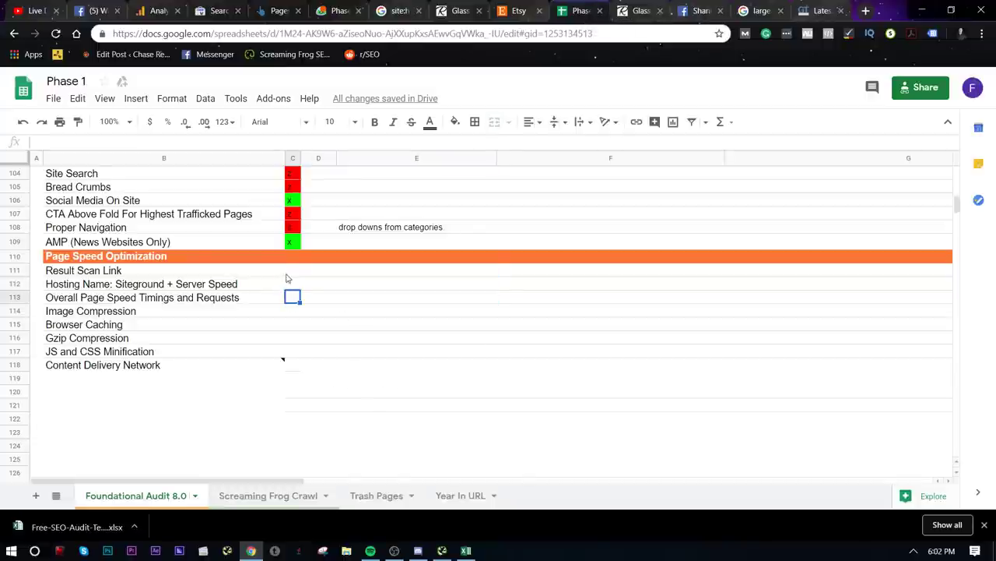
pyautogui.click(284, 271)
pyautogui.click(291, 273)
pyautogui.hotkey('ctrl', 'v')
pyautogui.click(296, 297)
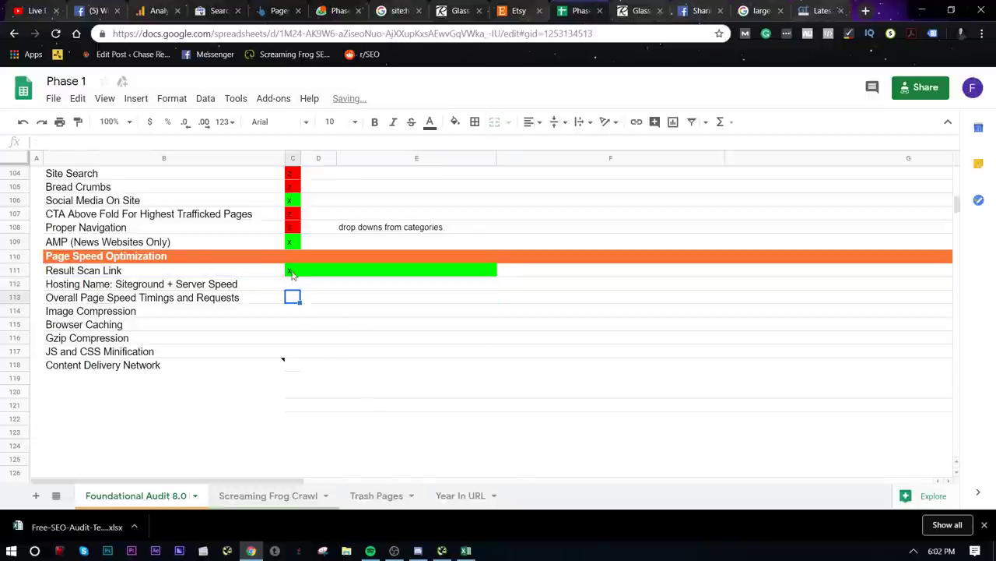
# - Fill the "x" status from Result Scan Link down through the Content Delivery Network row
pyautogui.click(292, 272)
pyautogui.hotkey('ctrl', 'c')
pyautogui.click(433, 294)
pyautogui.click(489, 273)
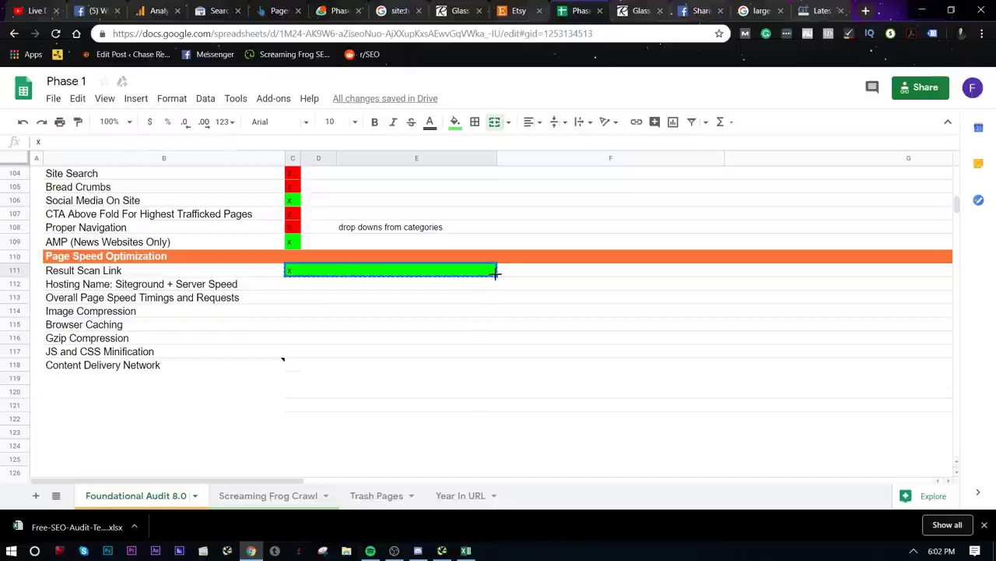
pyautogui.moveTo(496, 275); pyautogui.dragTo(487, 364)
pyautogui.click(479, 418)
# - Duplicate the Foundational Audit 8.0 sheet
pyautogui.scroll(20, 416, 209)
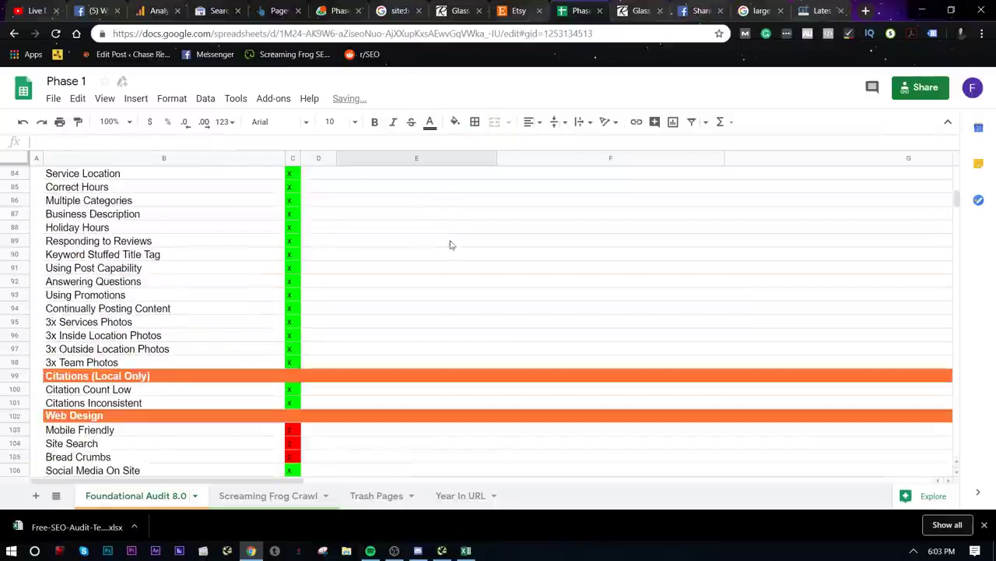
pyautogui.scroll(-3, 560, 272)
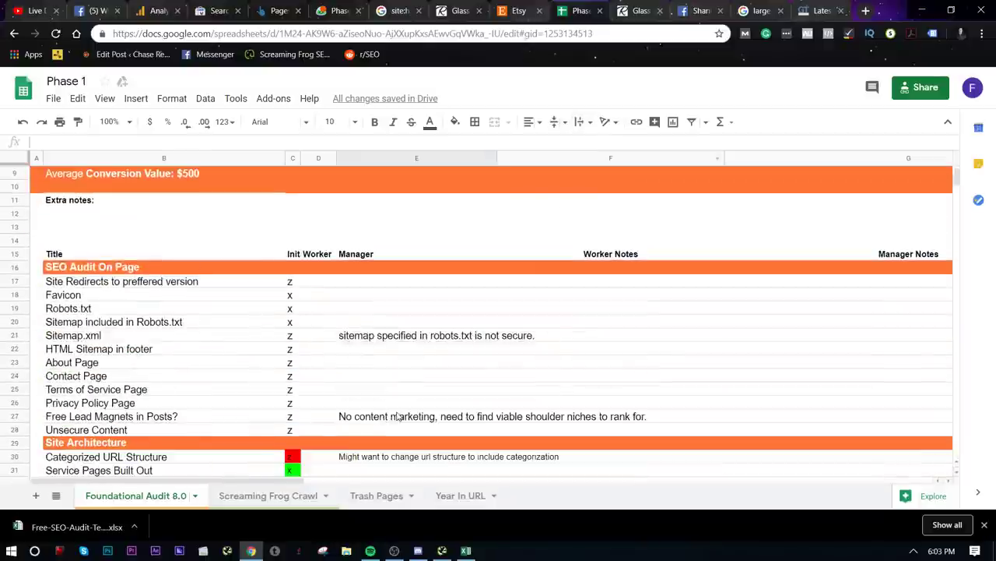
pyautogui.scroll(3, 360, 329)
pyautogui.scroll(-1, 202, 411)
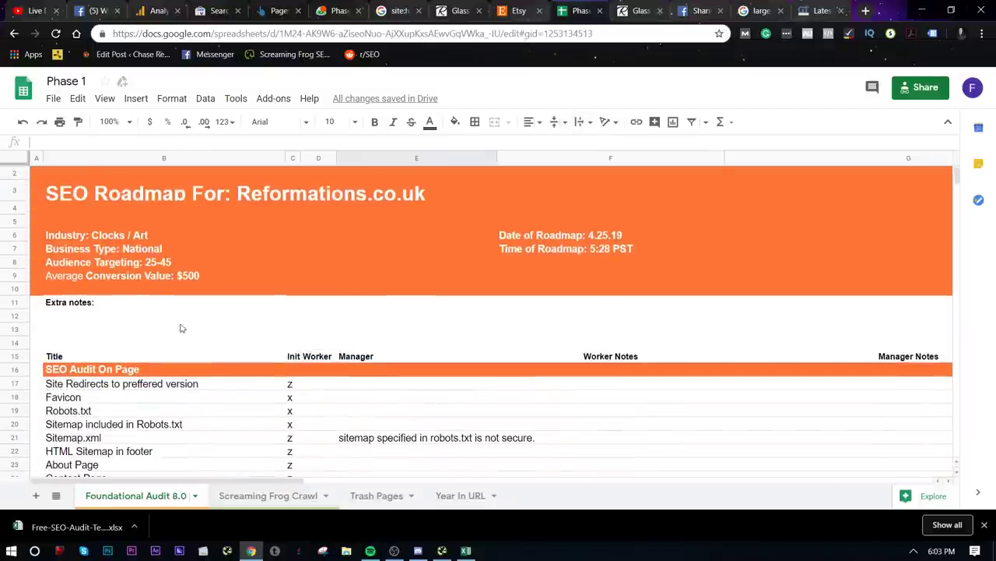
pyautogui.click(193, 499)
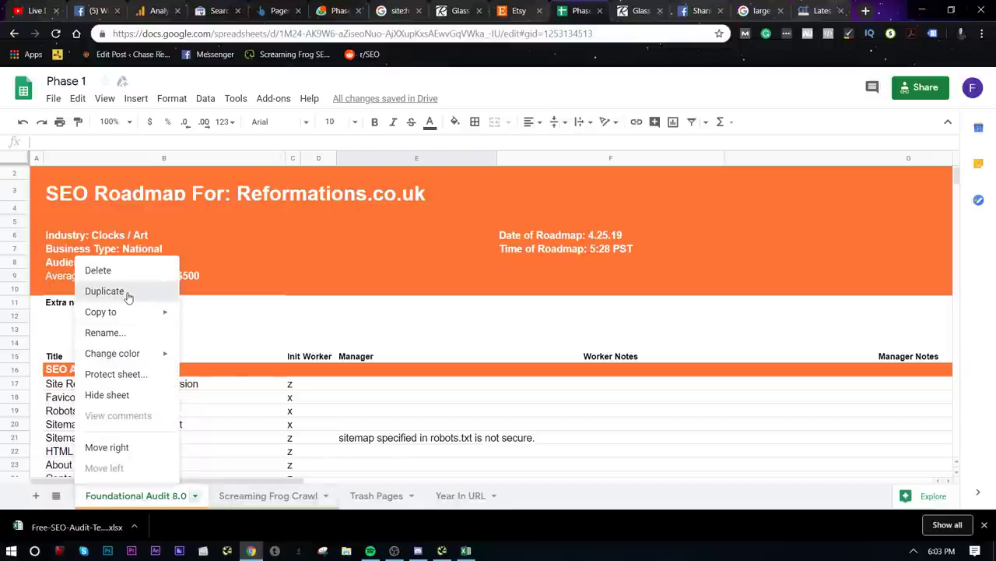
pyautogui.press('Return')
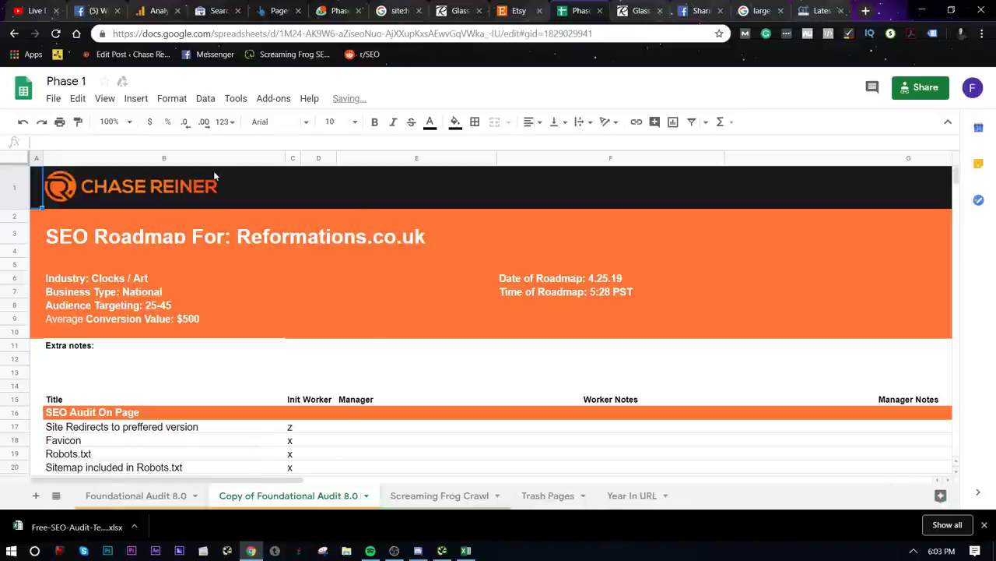
# - Clear the contents of rows 1 to 15 in the copied audit sheet and remove the logo image in row 1
pyautogui.click(10, 398)
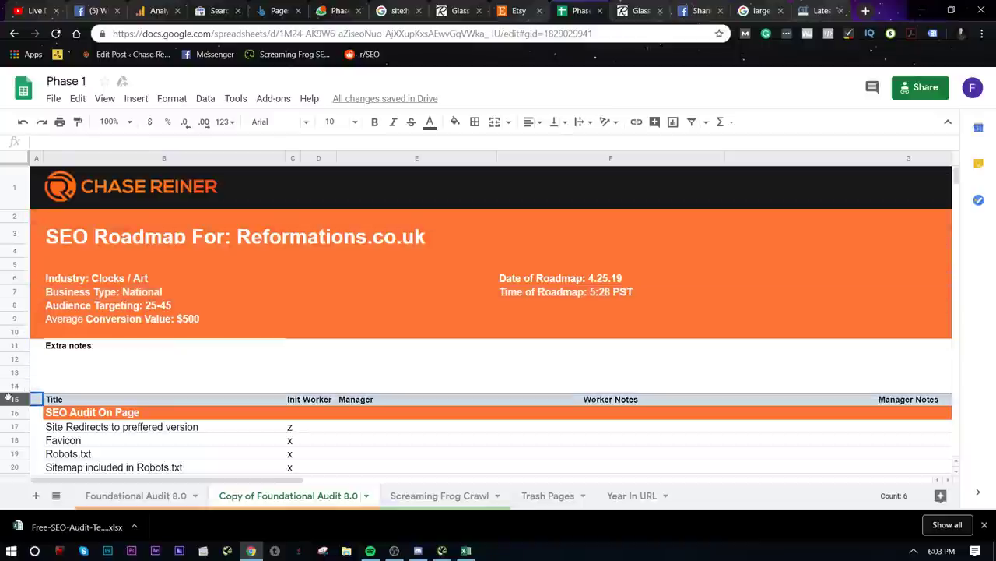
pyautogui.keyDown('ctrl'); pyautogui.click(12, 200); pyautogui.keyUp('ctrl')
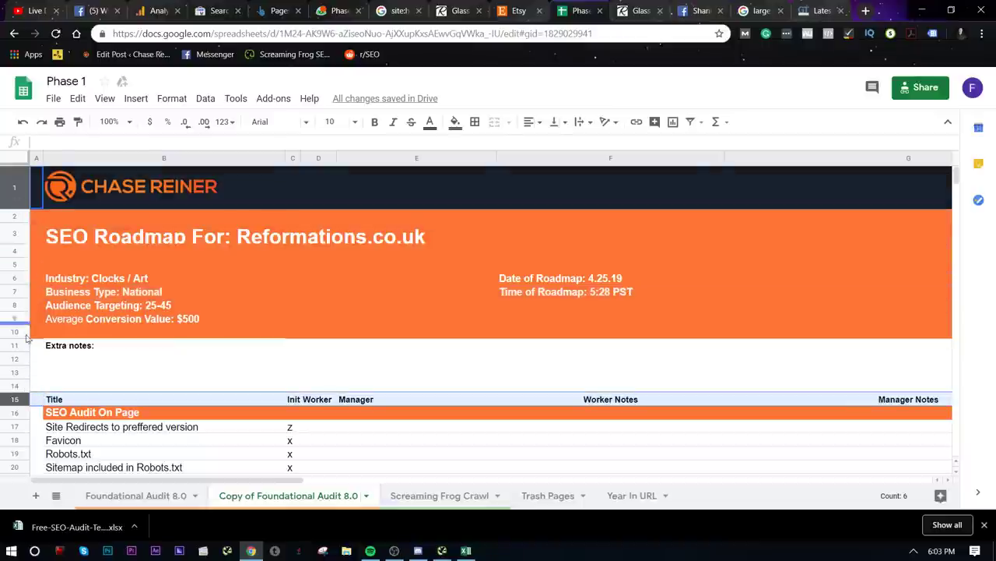
pyautogui.keyDown('shift'); pyautogui.click(19, 399); pyautogui.keyUp('shift')
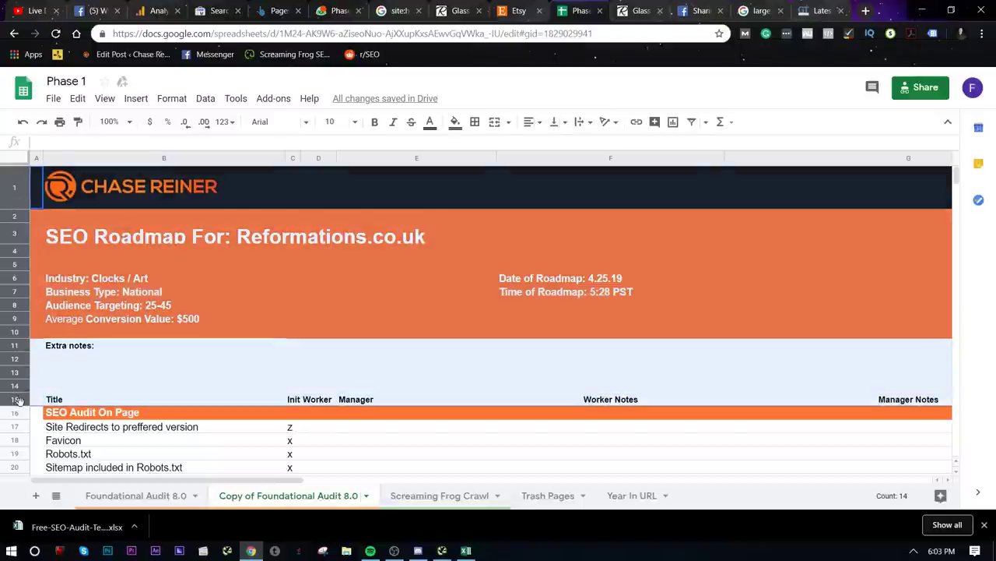
pyautogui.press('Delete')
pyautogui.click(180, 287)
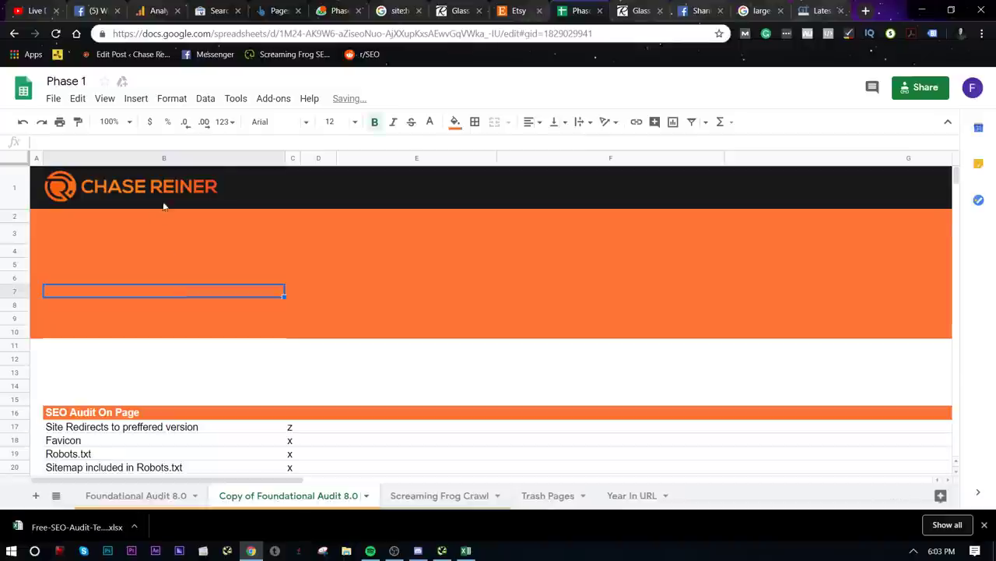
pyautogui.click(165, 192)
pyautogui.press('Delete')
pyautogui.click(193, 214)
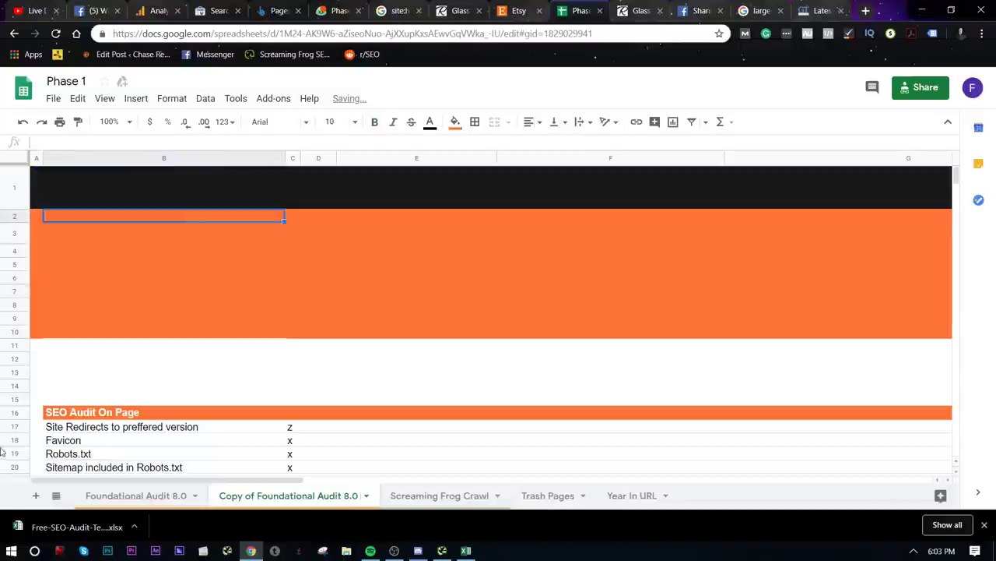
# - Delete the emptied rows 1 to 15 so the copied sheet starts at SEO Audit On Page
pyautogui.click(23, 395)
pyautogui.keyDown('shift'); pyautogui.click(22, 198); pyautogui.keyUp('shift')
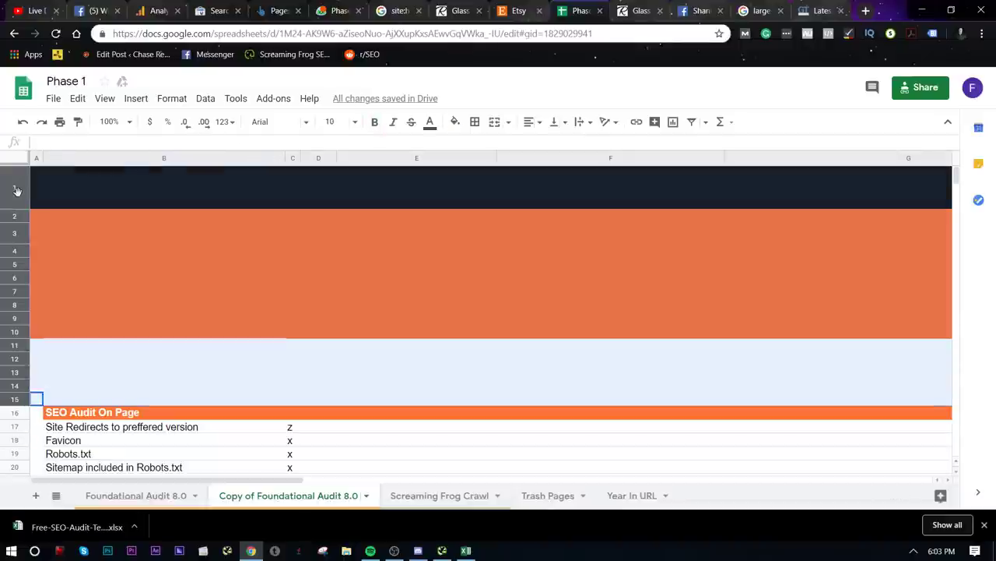
pyautogui.rightClick(23, 202)
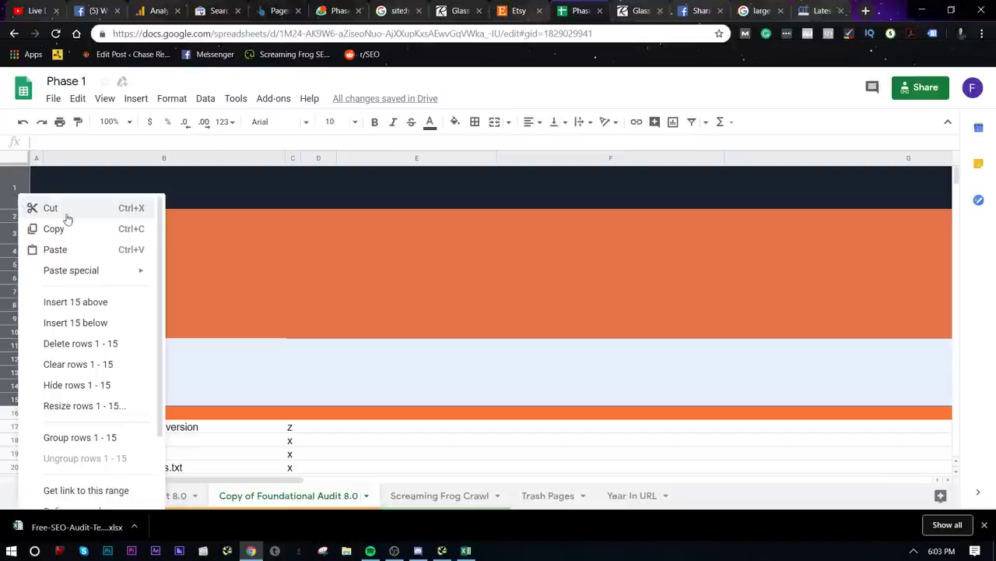
pyautogui.click(81, 345)
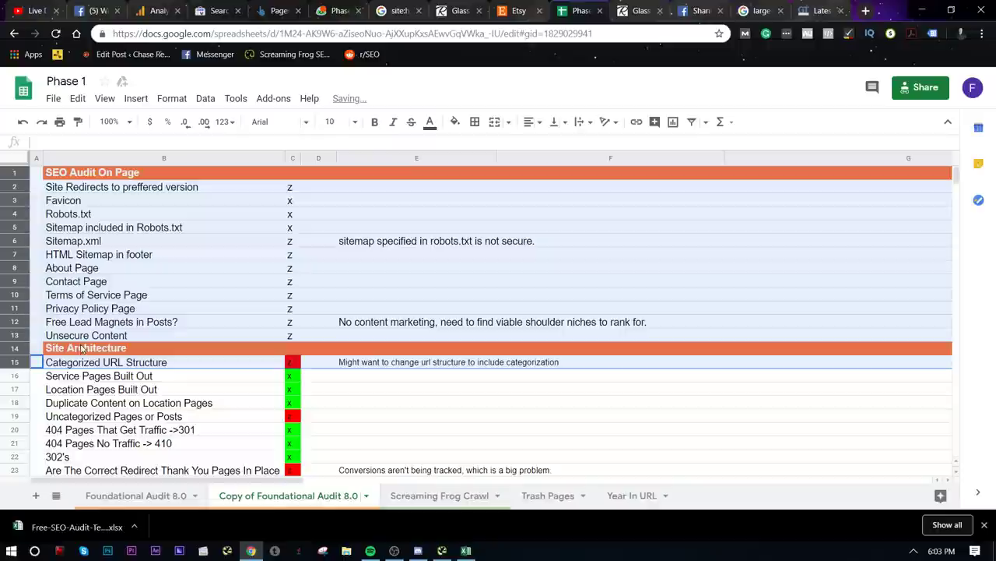
pyautogui.click(152, 377)
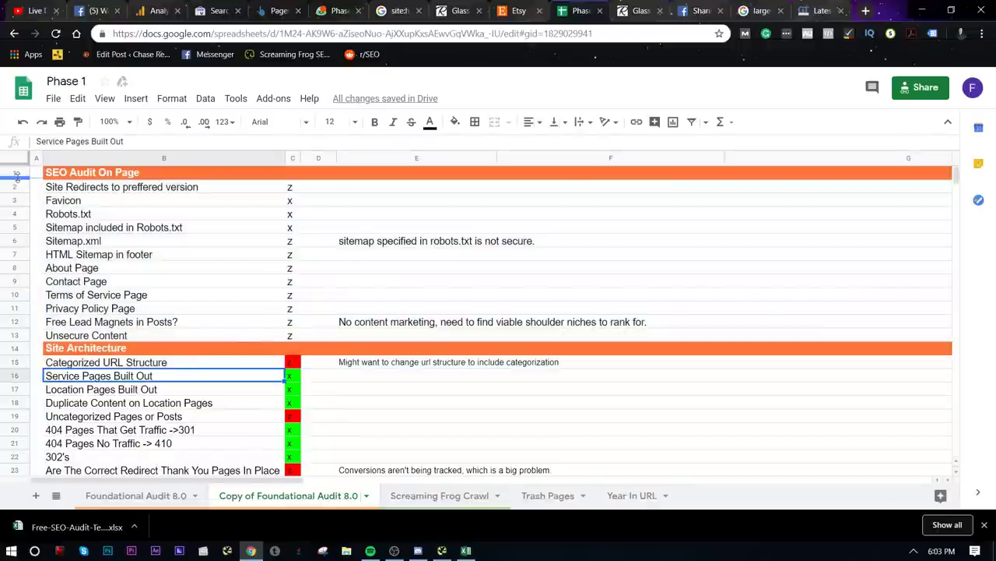
# - Freeze the first row of the Copy of Foundational Audit 8.0 sheet
pyautogui.click(15, 173)
pyautogui.click(105, 98)
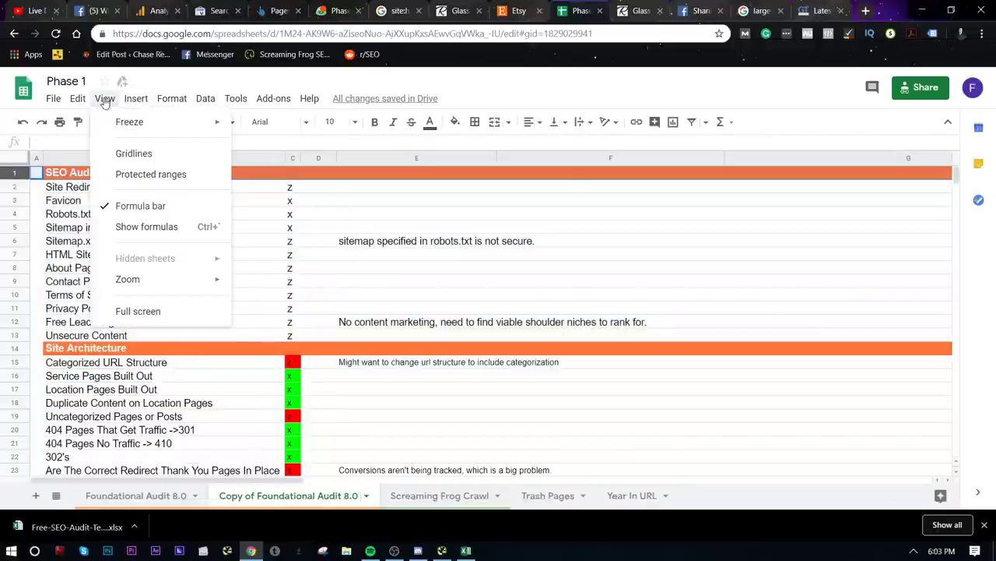
pyautogui.moveTo(148, 122)
pyautogui.click(273, 147)
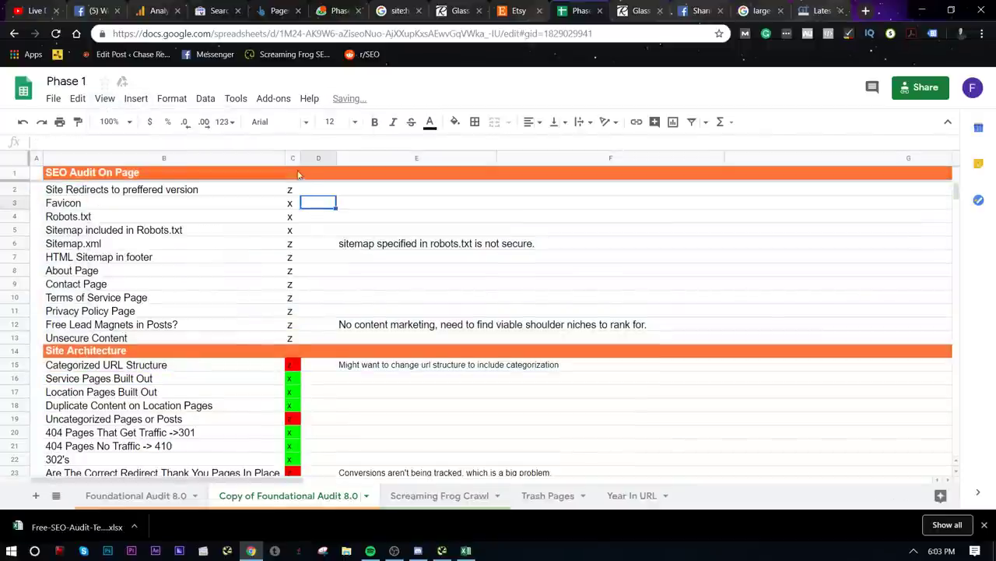
# - Sort the audit sheet Z → A by the status marks in column C
pyautogui.click(293, 159)
pyautogui.rightClick(292, 160)
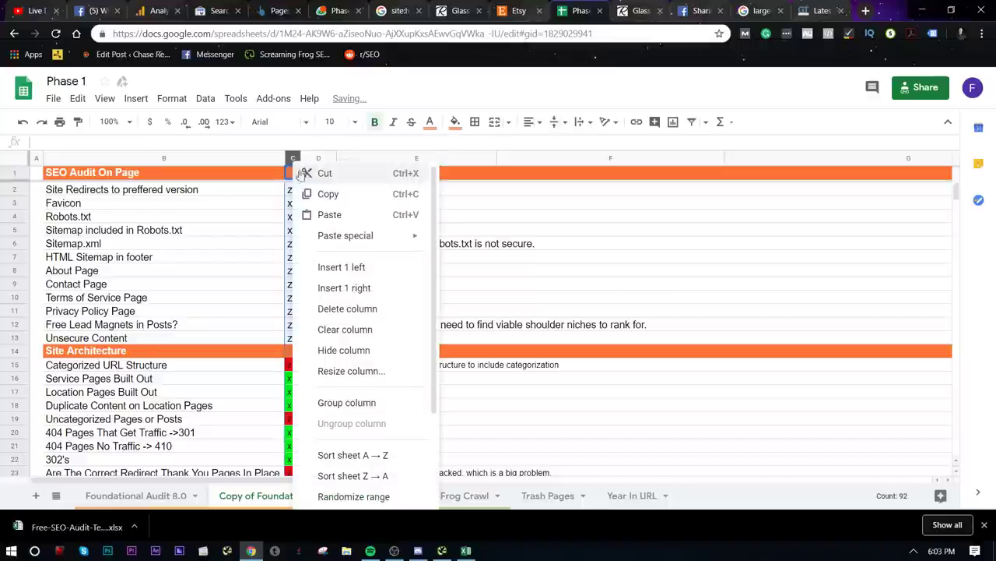
pyautogui.click(374, 474)
pyautogui.click(313, 409)
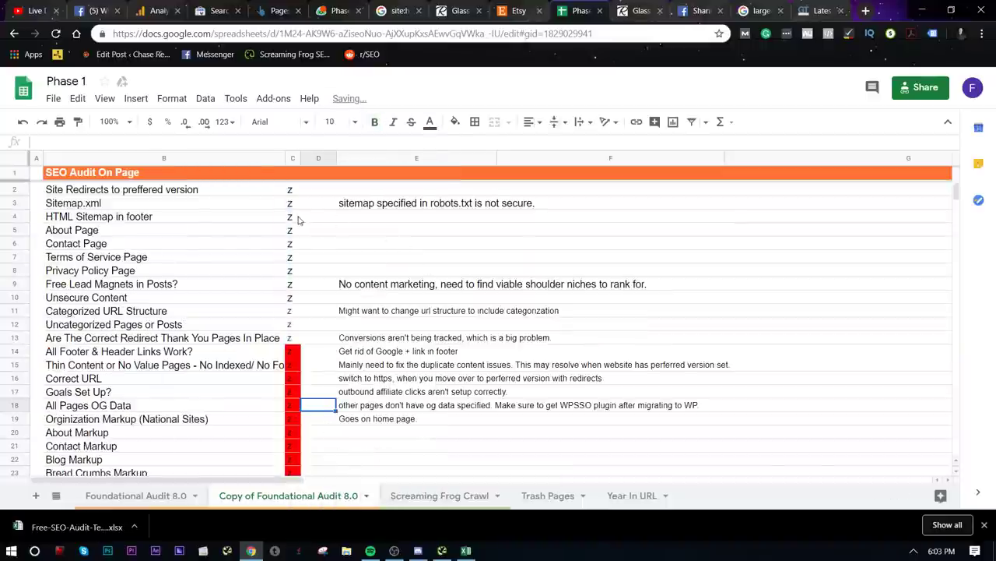
# - Fill the z-marked status cells C2 to C13 with red
pyautogui.moveTo(292, 196); pyautogui.dragTo(292, 338)
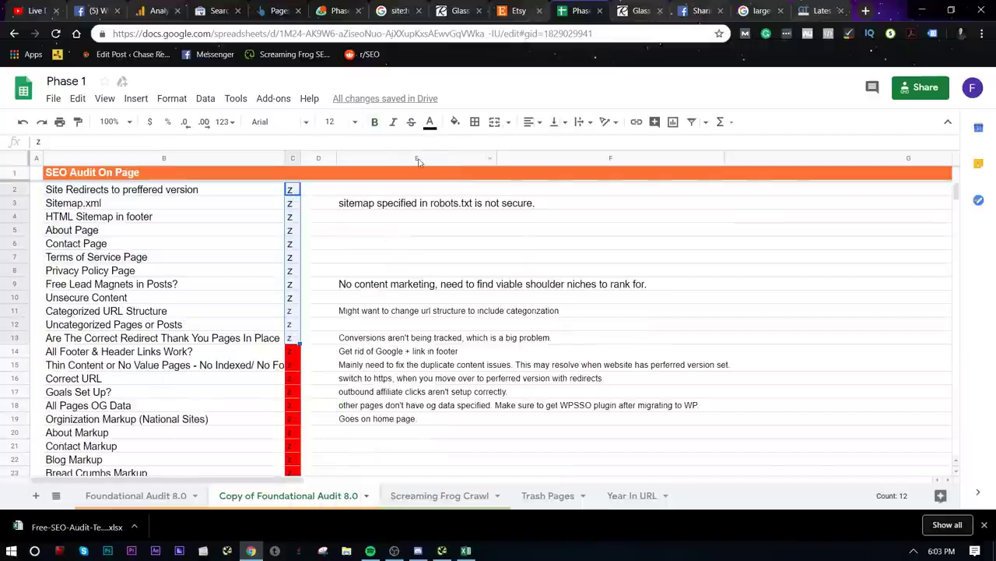
pyautogui.click(456, 122)
pyautogui.click(472, 181)
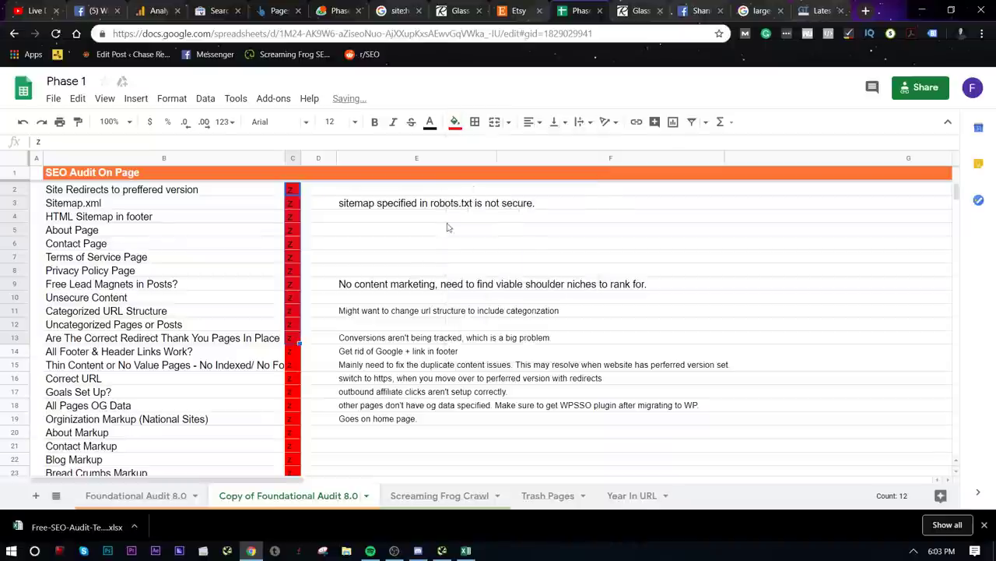
pyautogui.click(401, 310)
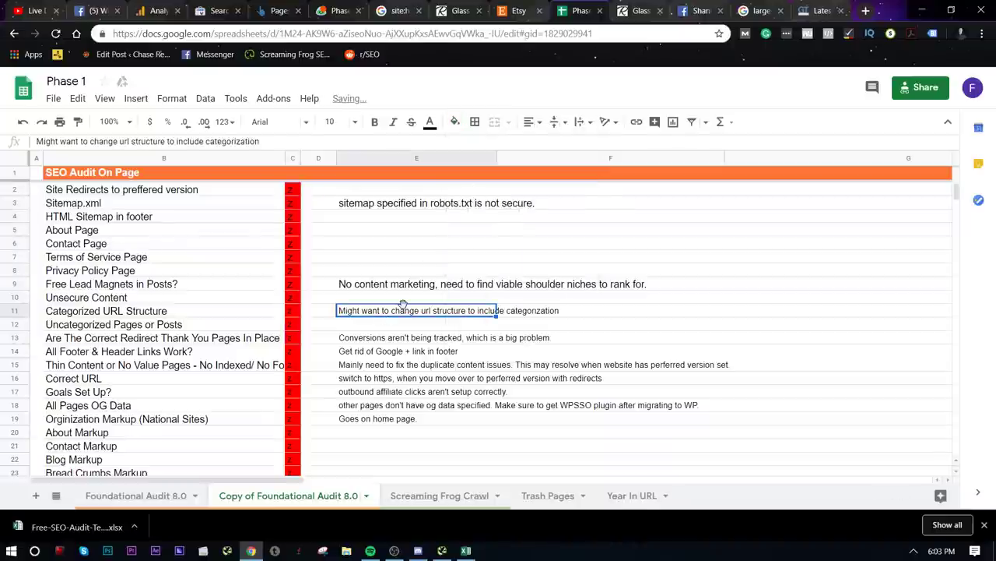
# - Fill the uncoloured status cell C26 of the WPSSO Core row with red
pyautogui.scroll(-5, 316, 352)
pyautogui.scroll(5, 316, 351)
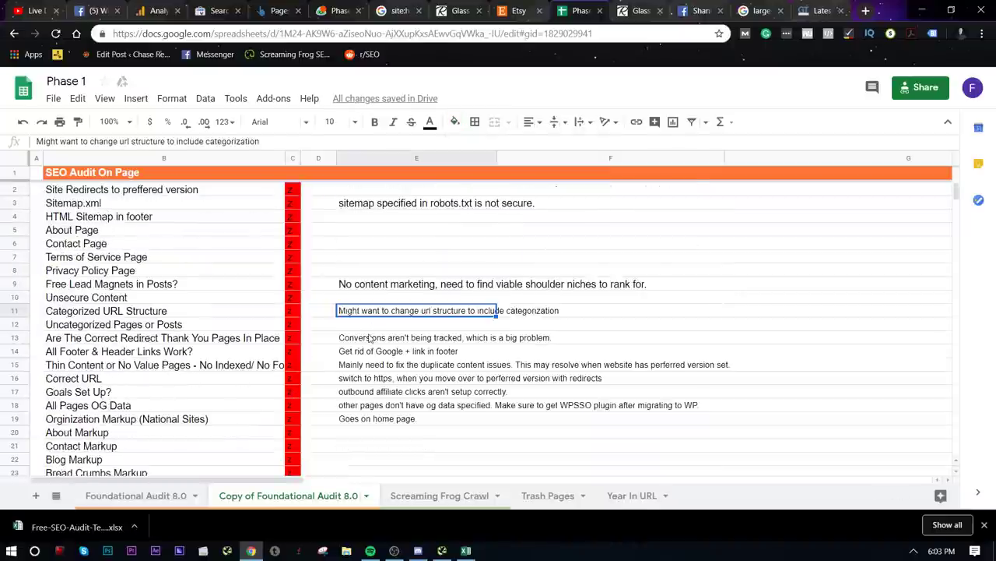
pyautogui.scroll(-4, 312, 366)
pyautogui.click(292, 351)
pyautogui.scroll(-1, 291, 355)
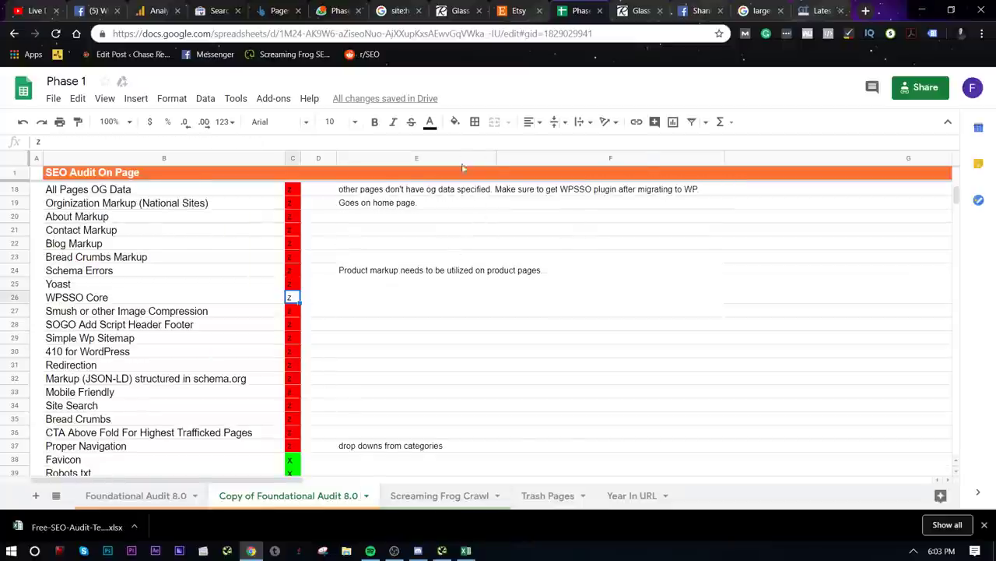
pyautogui.click(455, 122)
pyautogui.click(475, 180)
pyautogui.scroll(5, 372, 411)
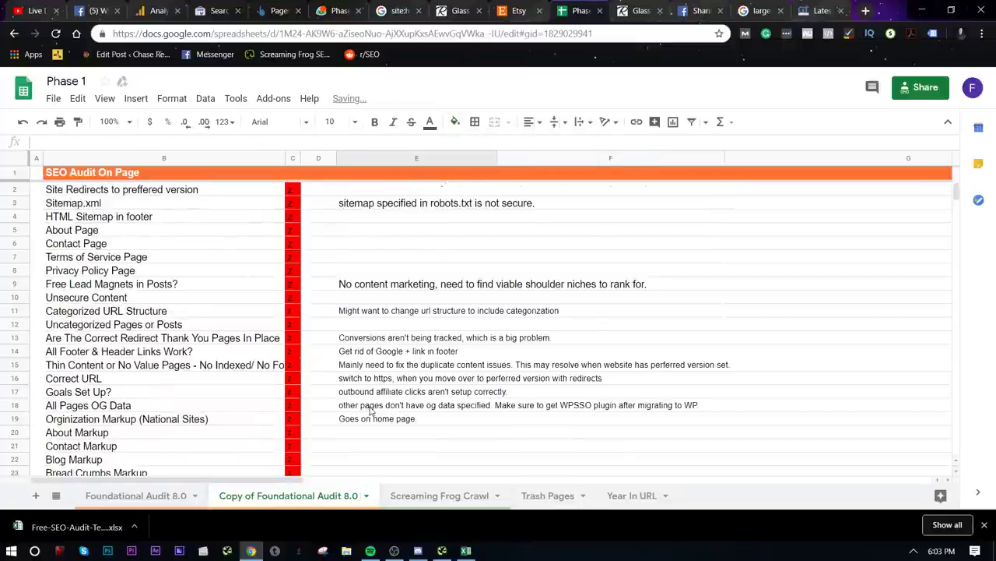
pyautogui.scroll(-5, 349, 356)
pyautogui.scroll(5, 352, 378)
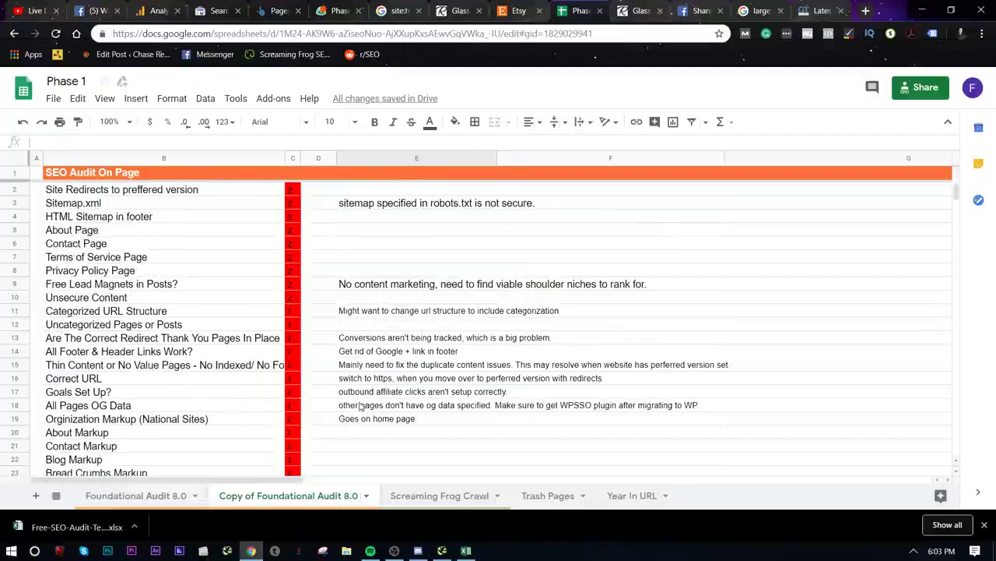
pyautogui.scroll(-2, 361, 405)
pyautogui.scroll(-4, 361, 405)
pyautogui.scroll(5, 366, 413)
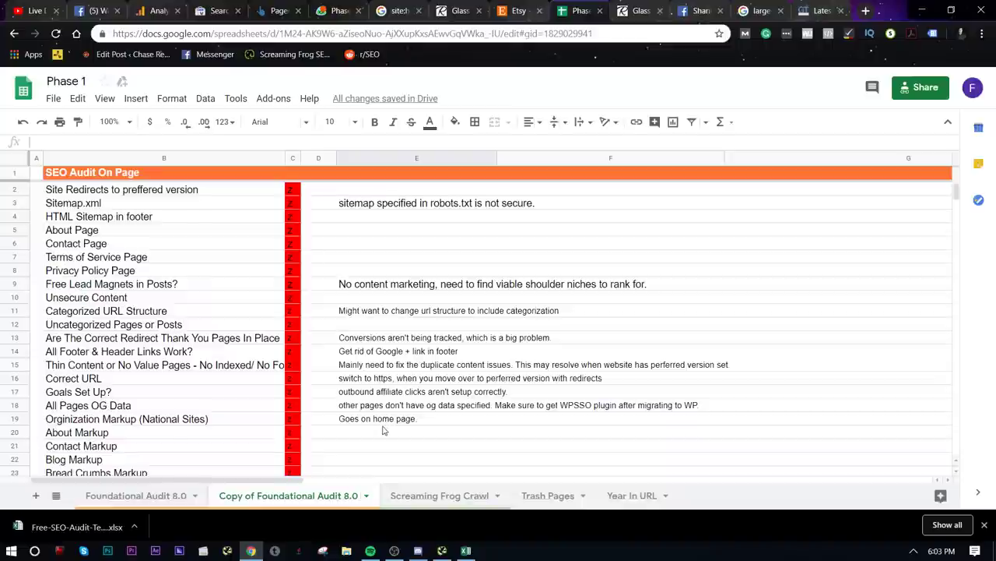
# - Rename the Copy of Foundational Audit 8.0 sheet as Issues To Fix First
pyautogui.click(365, 496)
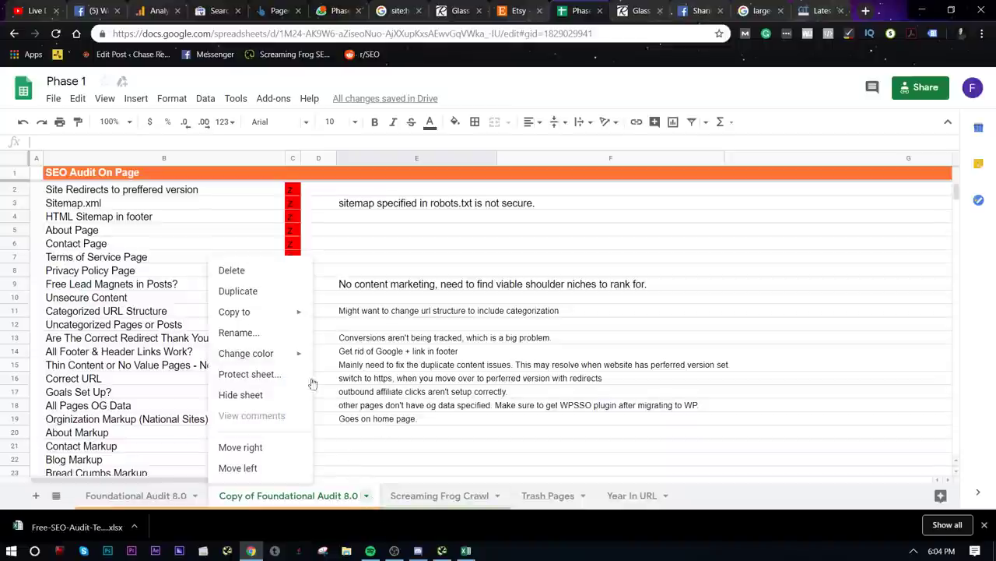
pyautogui.click(269, 335)
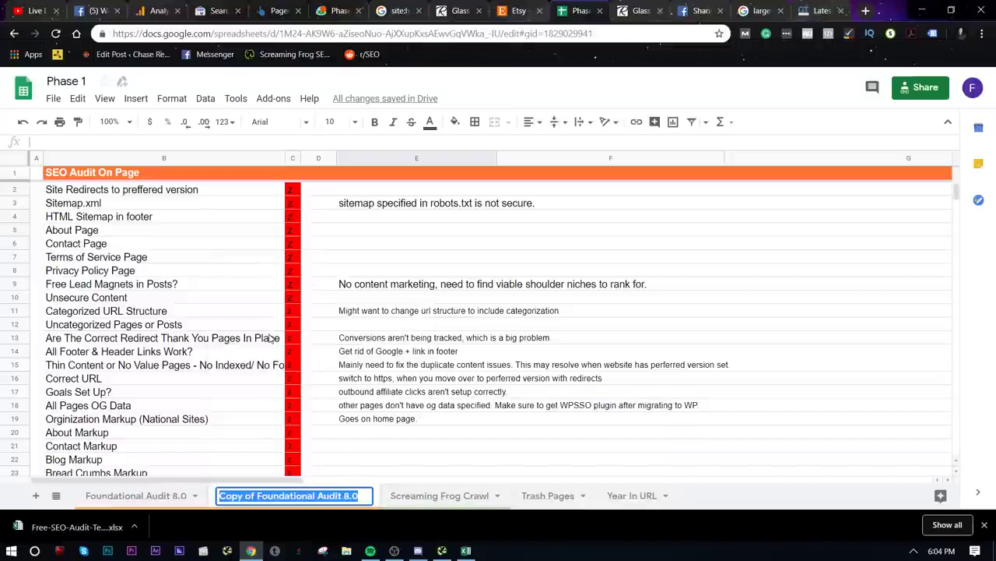
pyautogui.write('Issues')
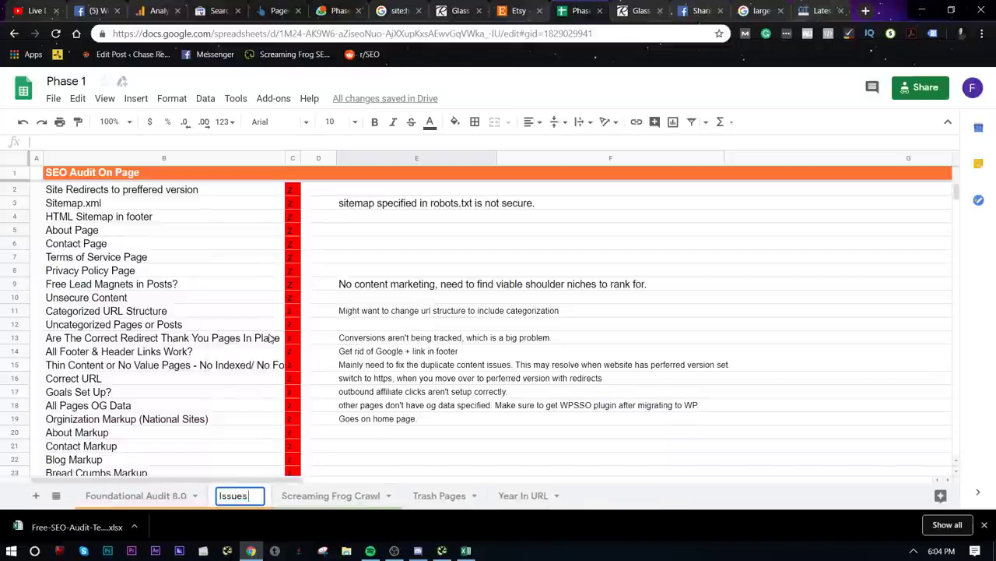
pyautogui.write(' To Fix First')
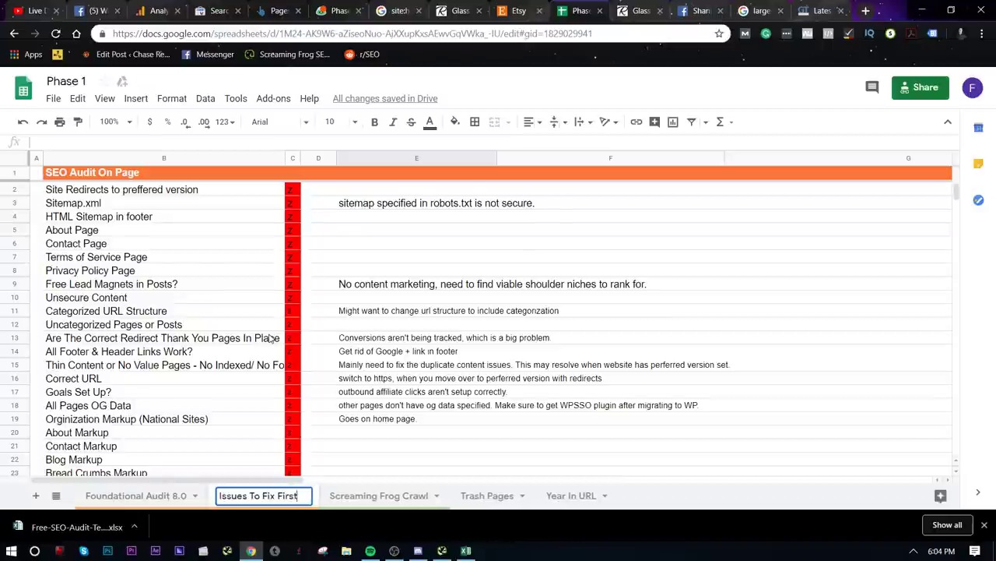
pyautogui.click(569, 381)
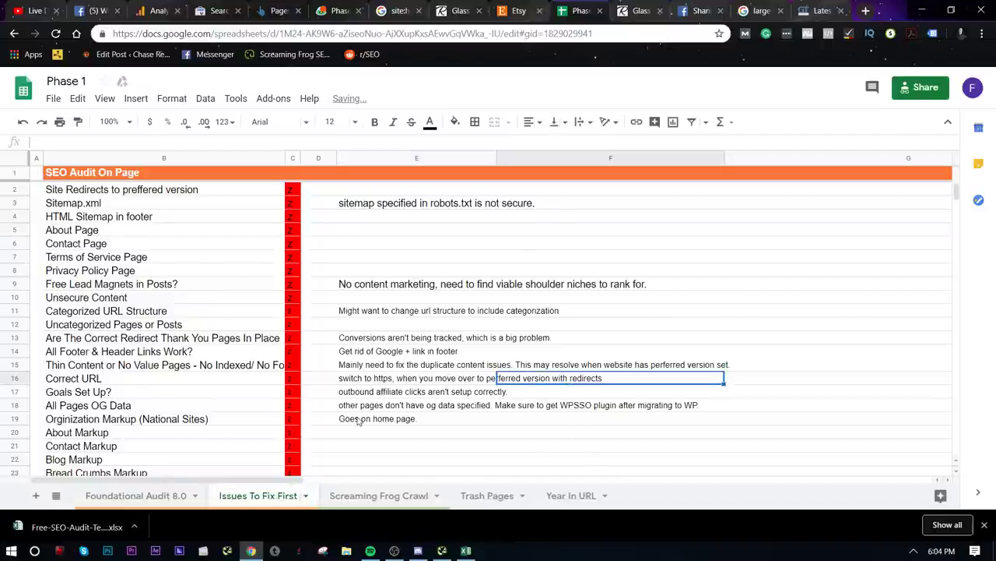
# - Sort the Screaming Frog Crawl sheet Z → A by the Clicks column
pyautogui.click(380, 495)
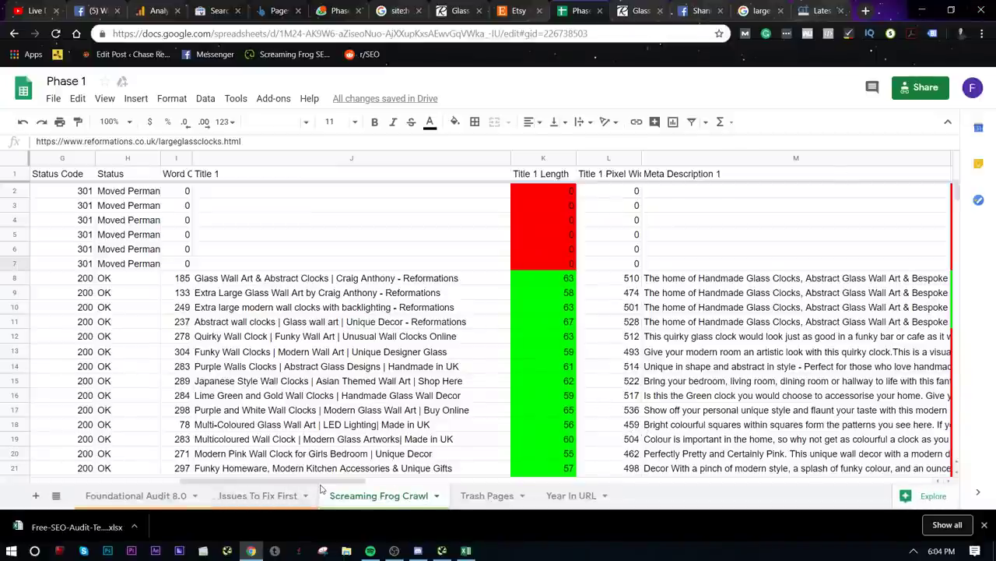
pyautogui.moveTo(323, 488); pyautogui.dragTo(172, 488)
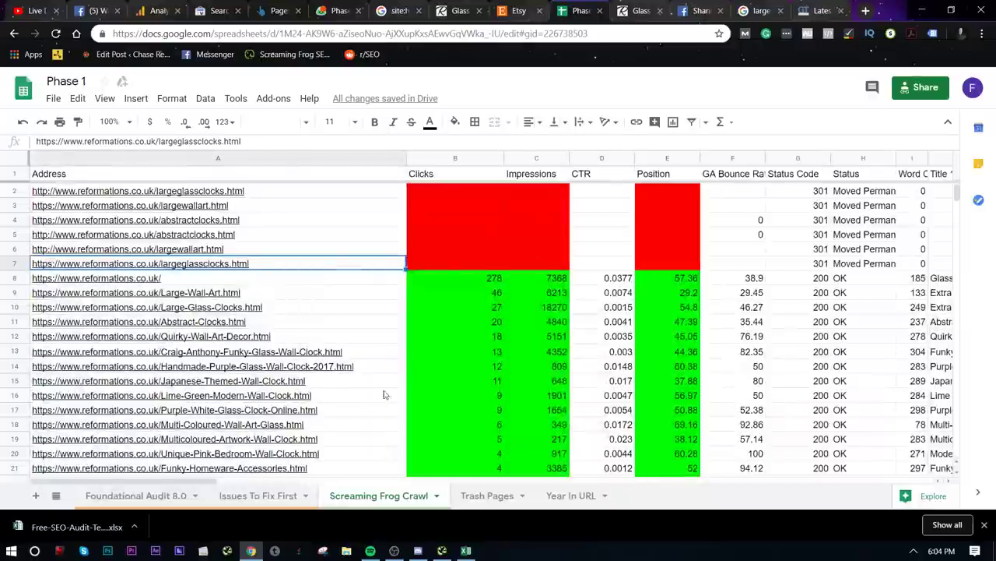
pyautogui.click(480, 338)
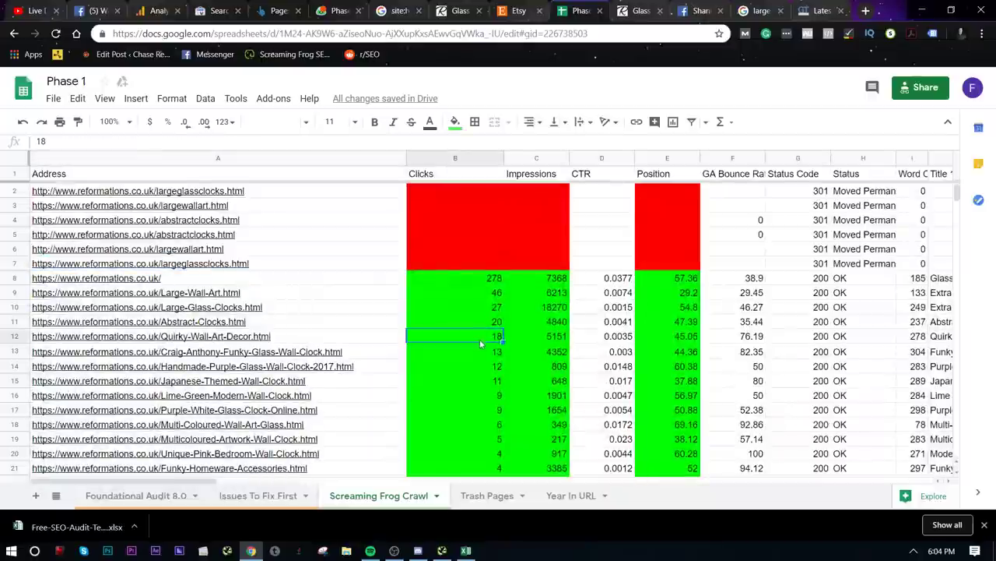
pyautogui.click(498, 159)
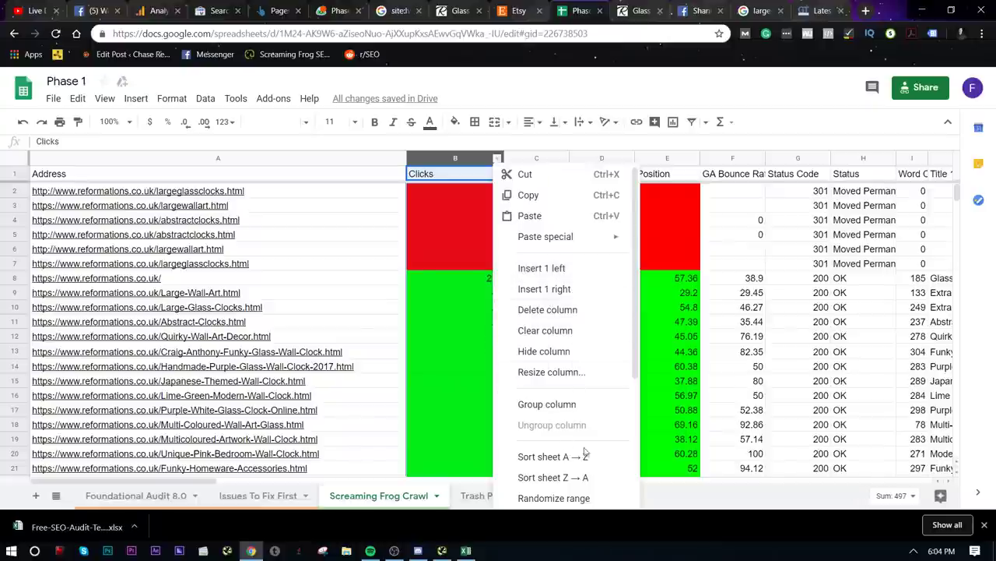
pyautogui.click(521, 472)
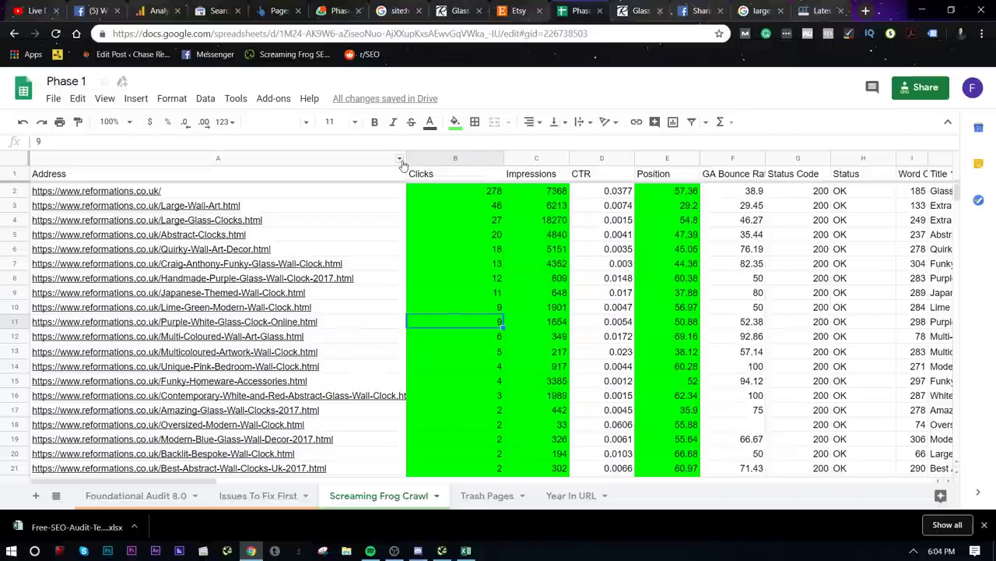
# - Narrow the Address column of the crawl sheet and insert one blank column to its right
pyautogui.moveTo(405, 159); pyautogui.dragTo(356, 160)
pyautogui.click(648, 296)
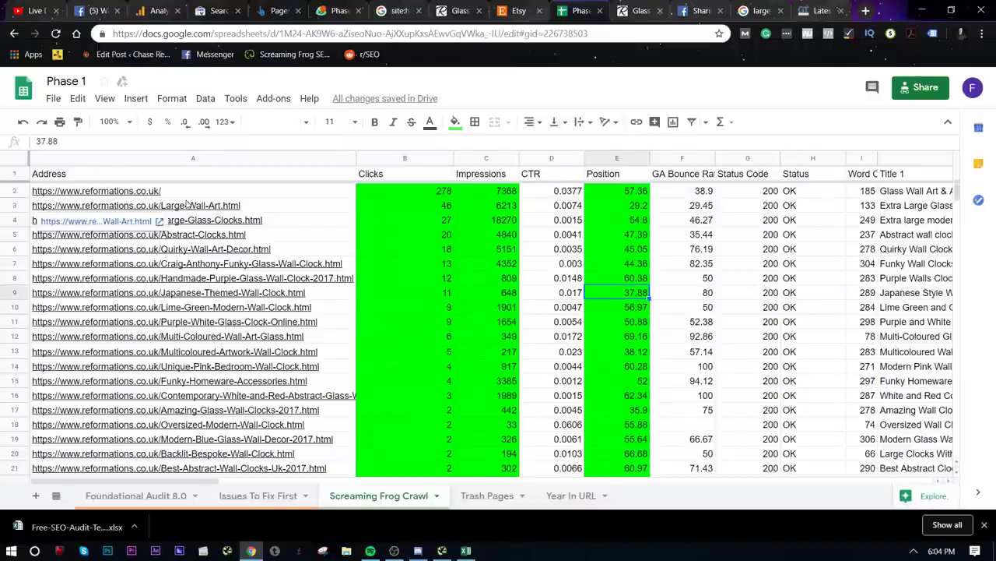
pyautogui.click(323, 206)
pyautogui.click(319, 324)
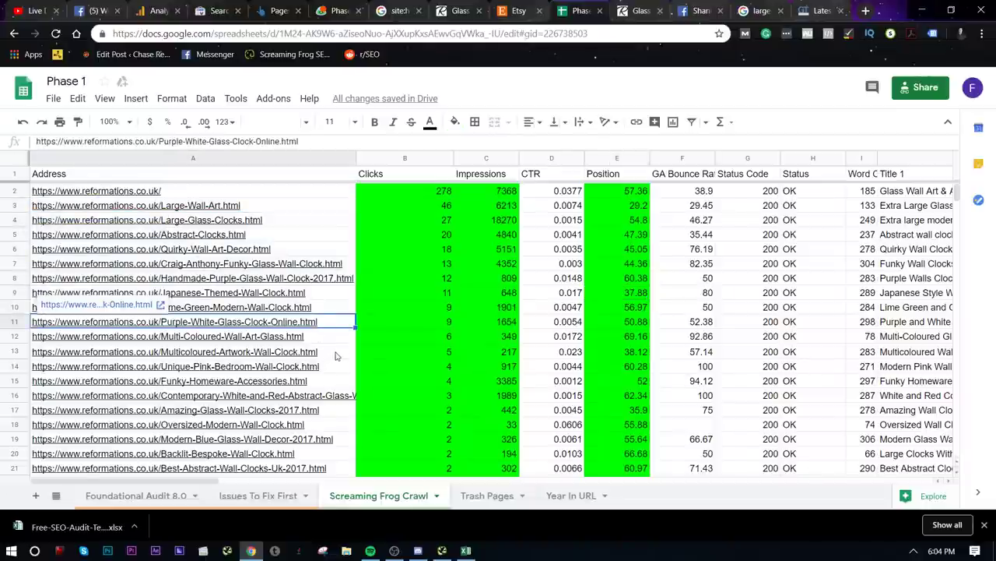
pyautogui.click(307, 160)
pyautogui.rightClick(305, 159)
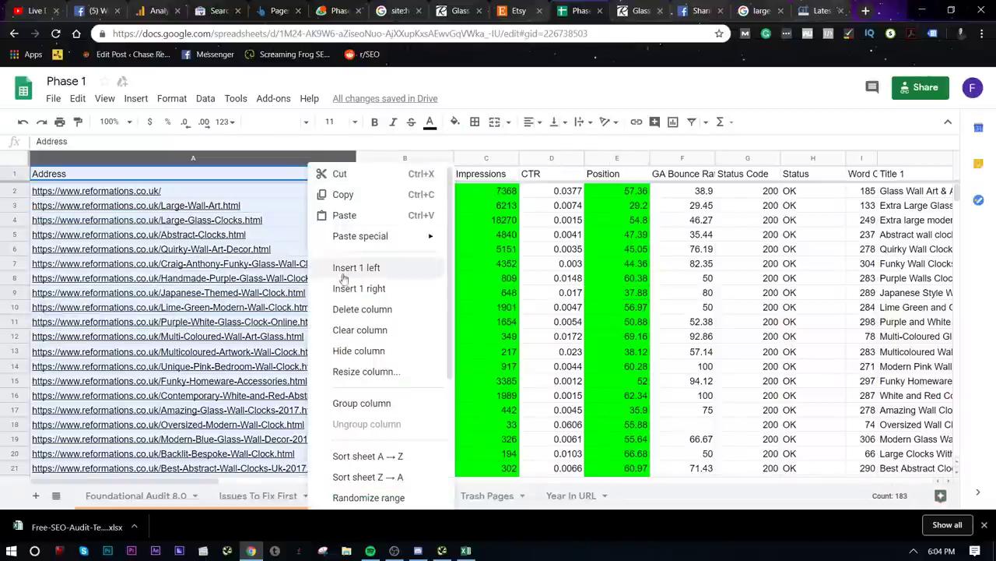
pyautogui.click(348, 293)
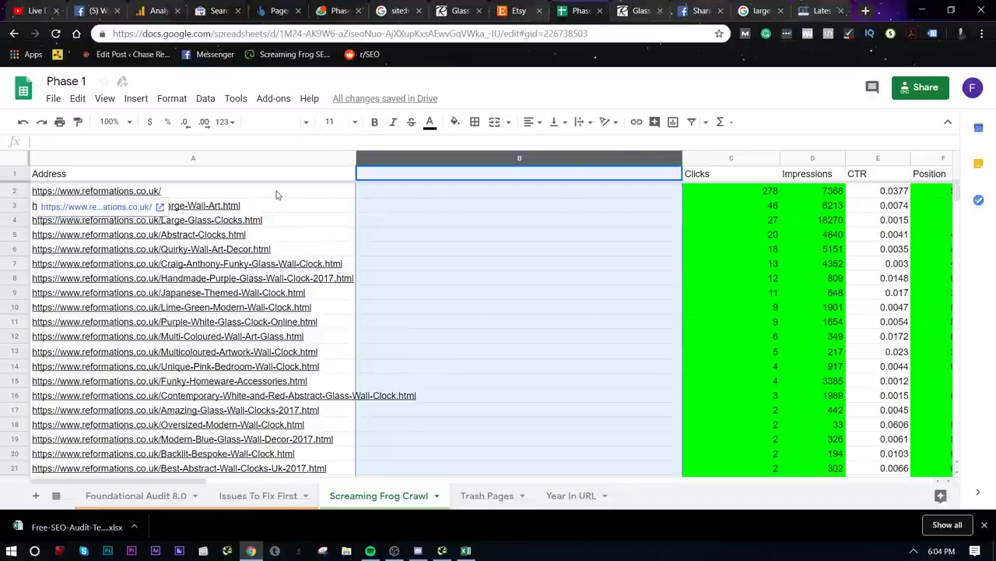
# - Place the Ahrefs Top Pages browser tab beside the spreadsheet's and export the reformations.co.uk report with Quick export as a Microsoft Excel CSV
pyautogui.moveTo(290, 11); pyautogui.dragTo(529, 11)
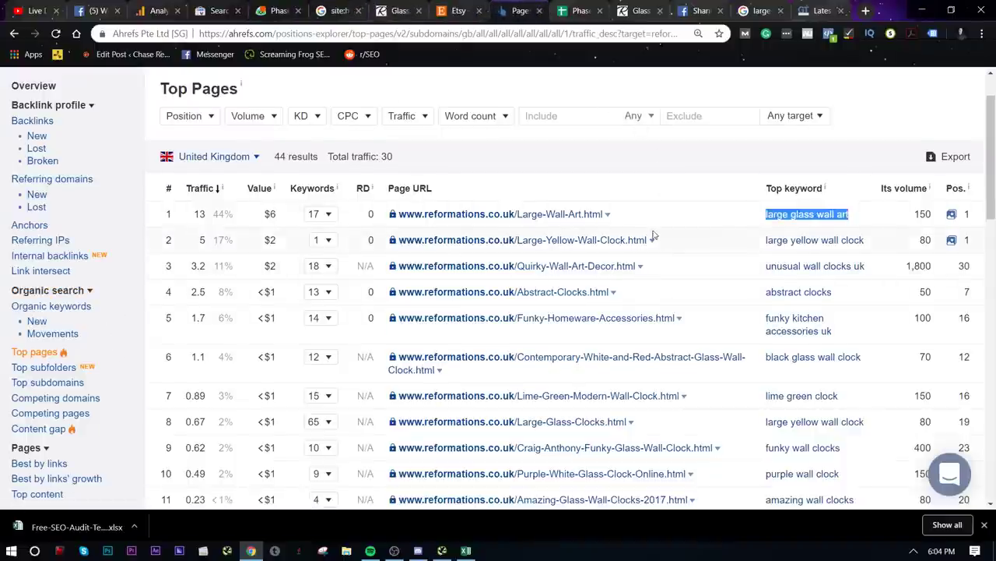
pyautogui.scroll(2, 654, 235)
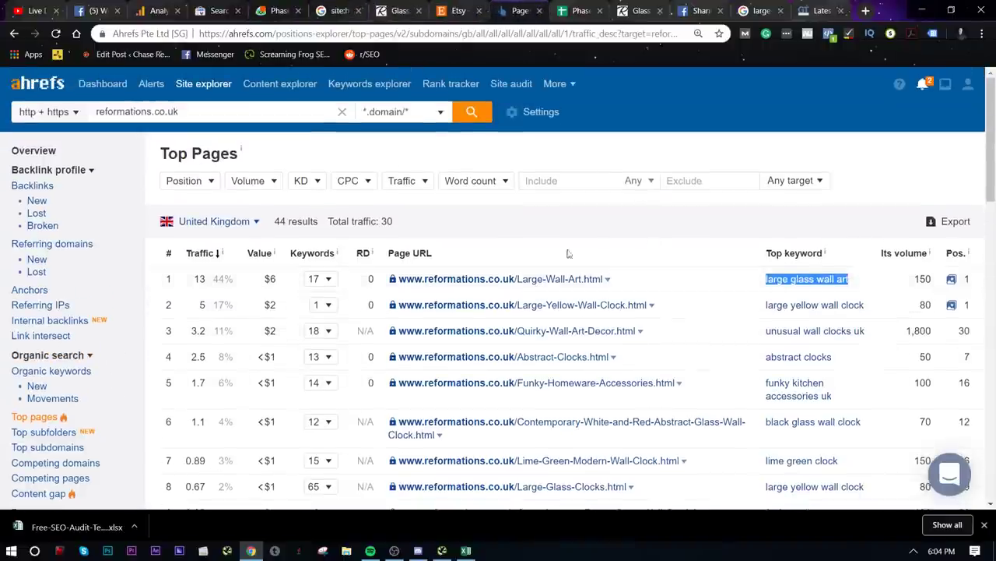
pyautogui.click(956, 223)
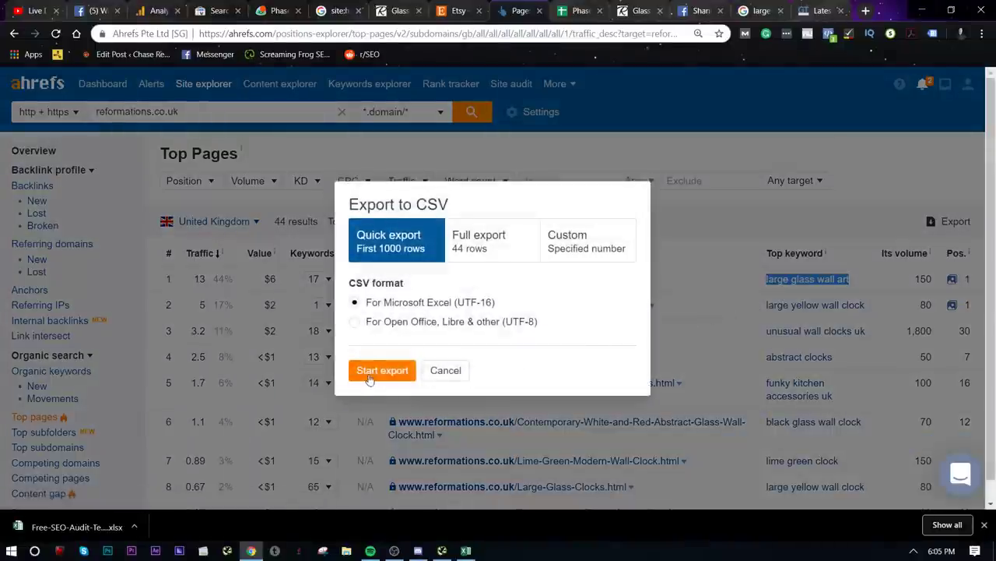
pyautogui.click(372, 370)
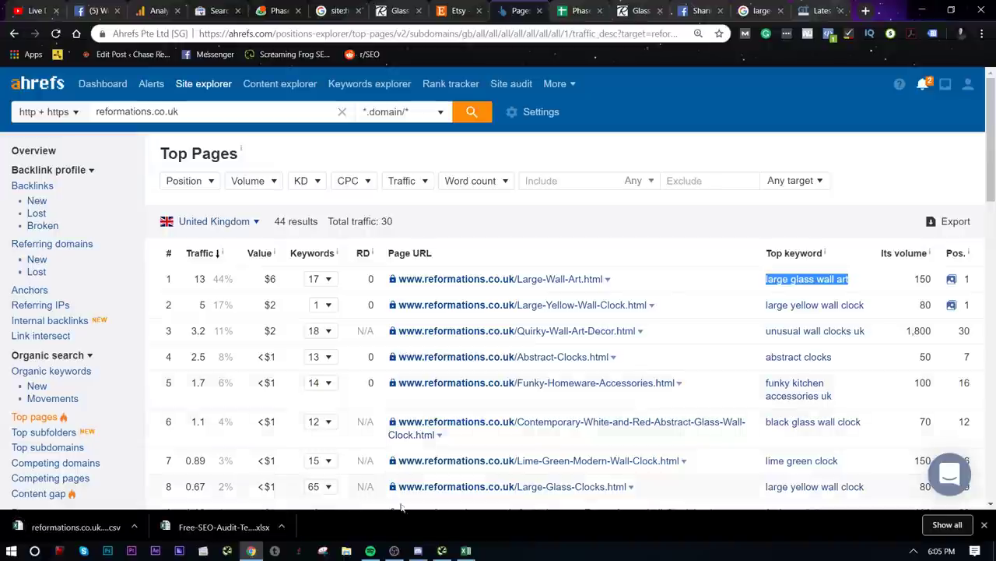
# - Close the internal_html workbook in Excel and open the downloaded reformations.co.uk top-pages CSV
pyautogui.rightClick(466, 550)
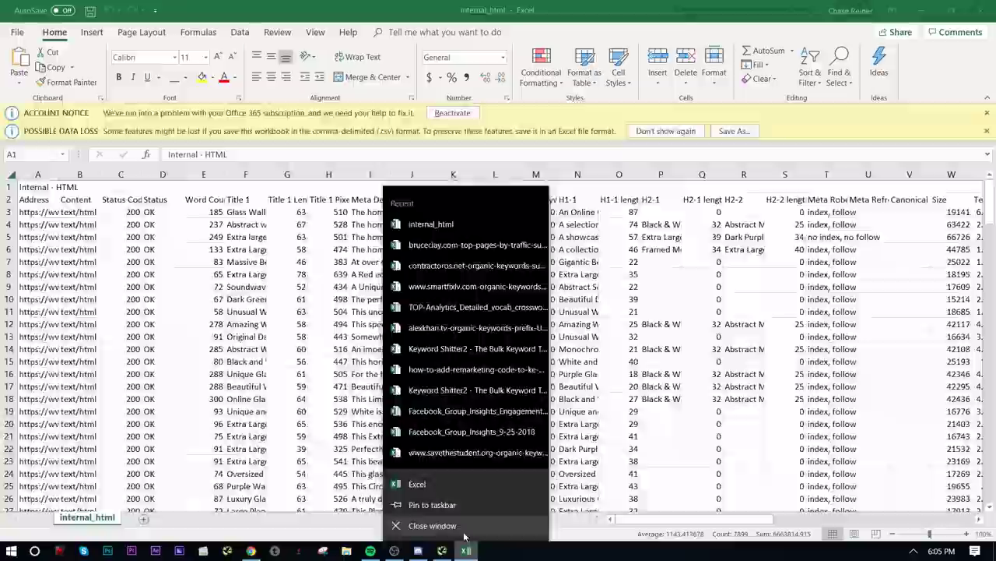
pyautogui.click(464, 534)
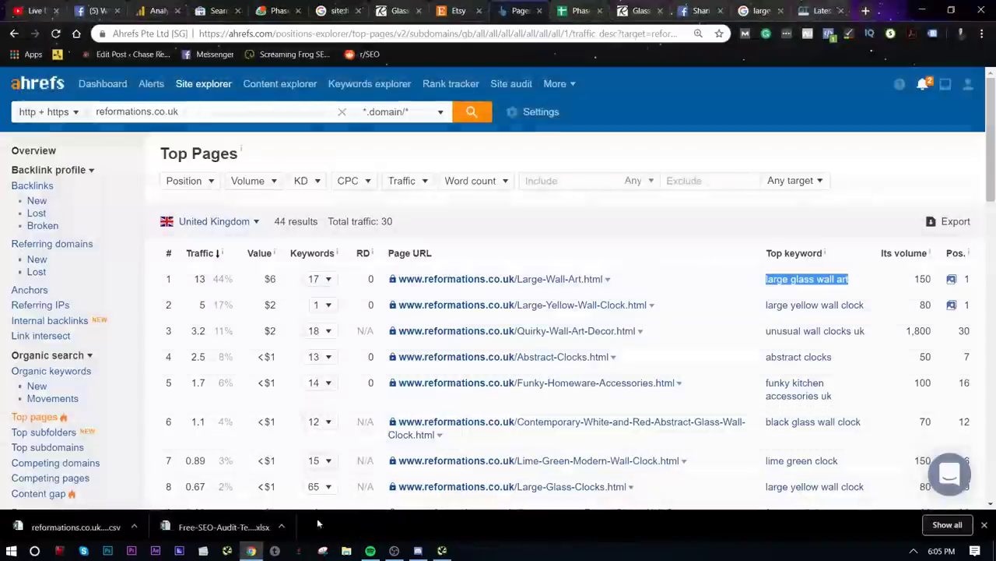
pyautogui.click(100, 533)
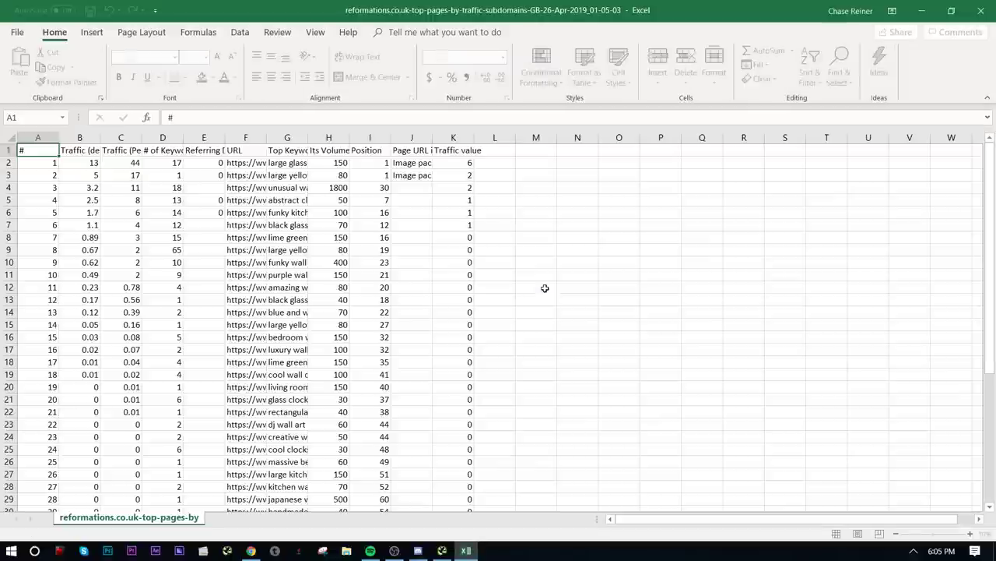
pyautogui.click(640, 207)
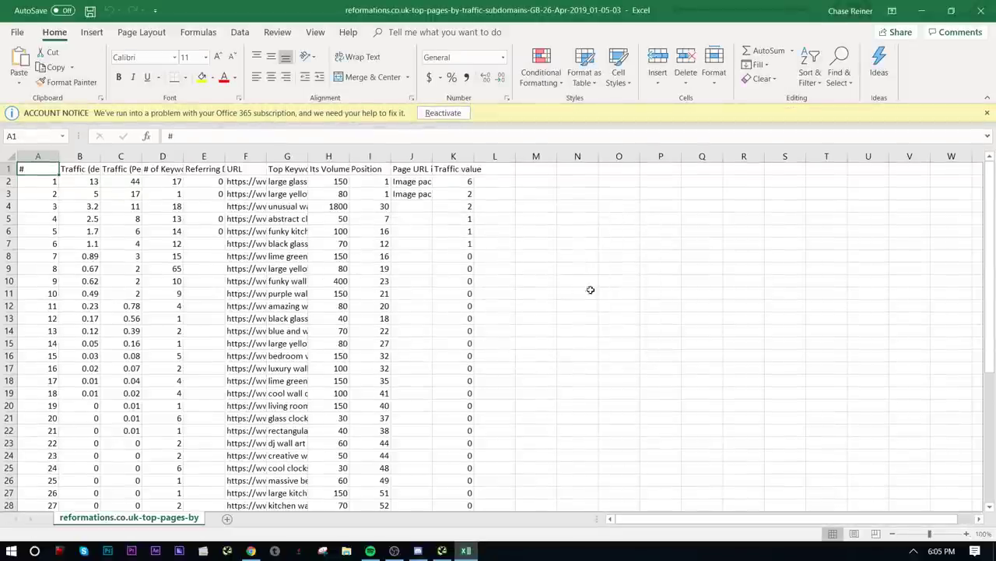
# - Copy the entire top-pages data range from the header row down and return to the browser
pyautogui.hotkey('ctrl', 'shift', 'End')
pyautogui.hotkey('ctrl', 'c')
pyautogui.click(922, 10)
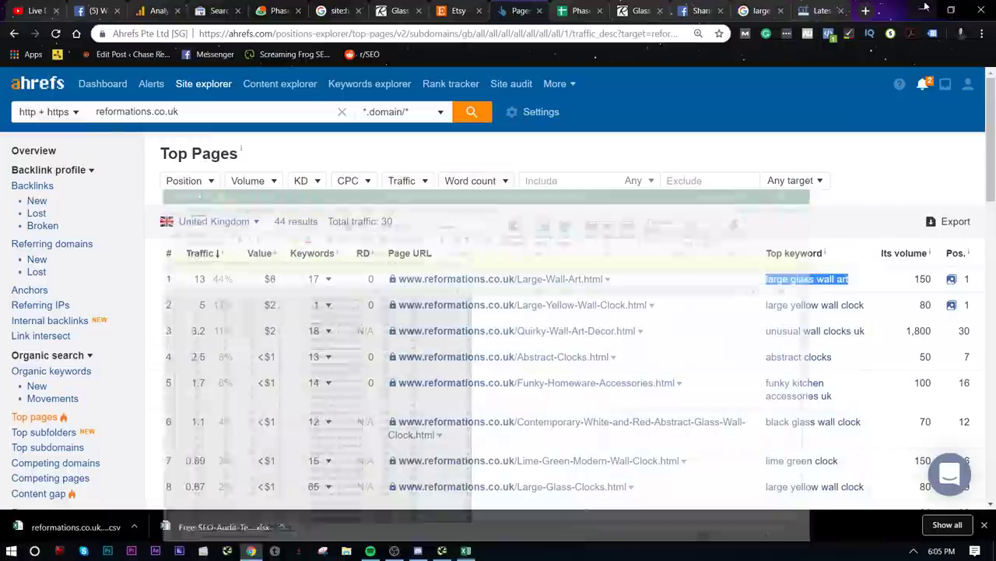
# - Switch to the Phase 1 spreadsheet, add a new sheet and paste the copied top-pages data into it
pyautogui.click(577, 10)
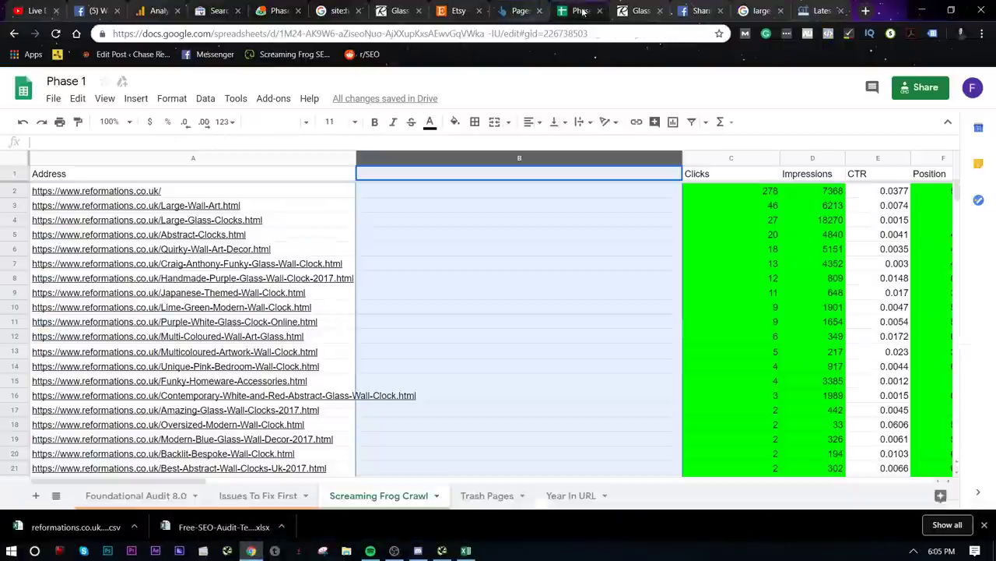
pyautogui.click(35, 496)
pyautogui.hotkey('ctrl', 'v')
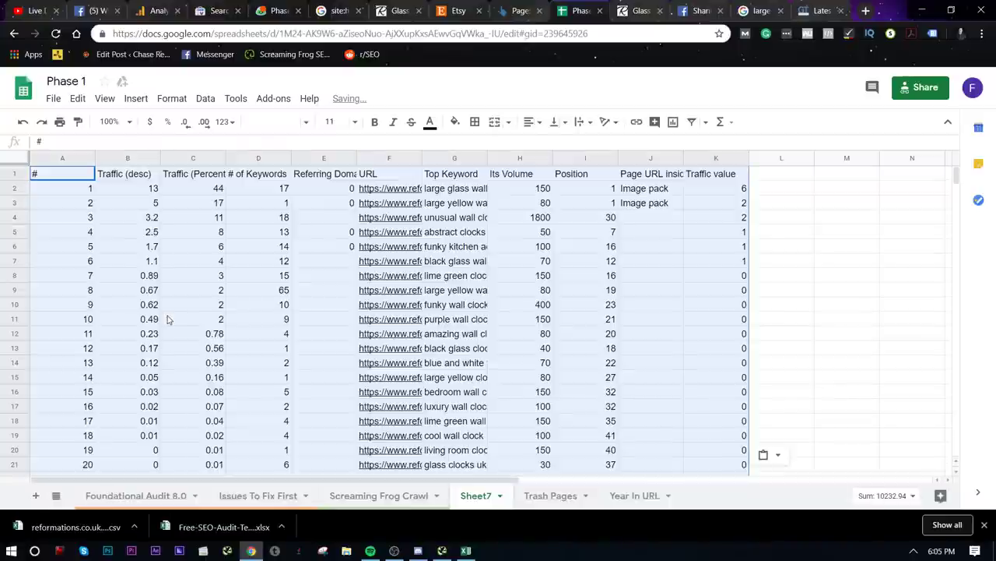
pyautogui.click(456, 289)
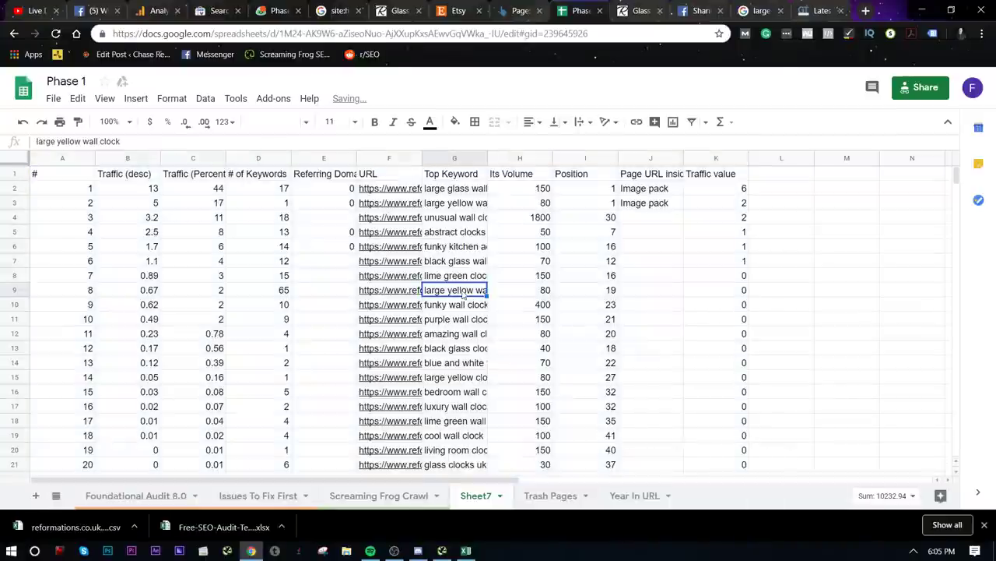
# - Widen the URL column of the pasted top-pages sheet and insert one blank column to its right
pyautogui.moveTo(422, 158); pyautogui.dragTo(600, 160)
pyautogui.click(422, 158)
pyautogui.rightClick(422, 158)
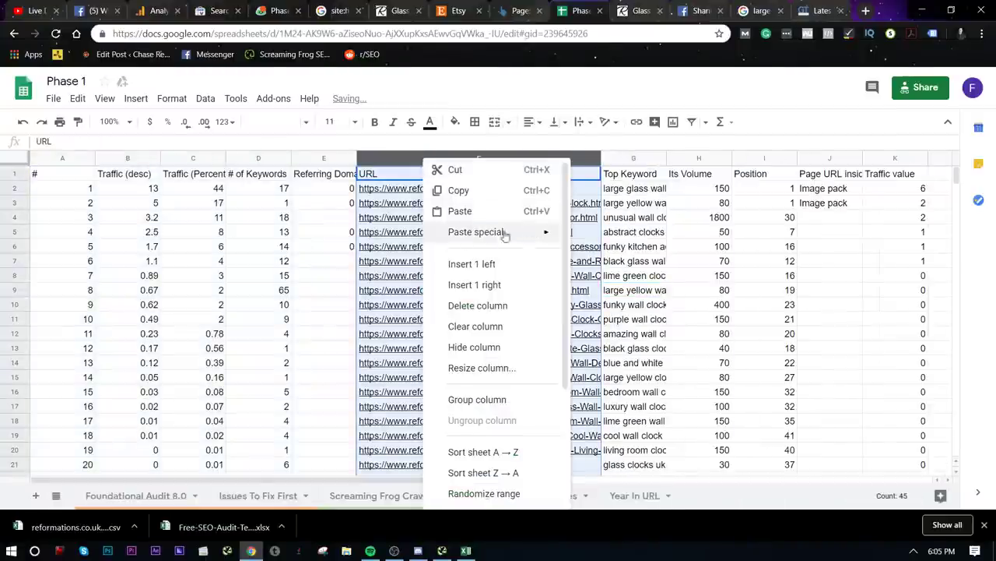
pyautogui.click(512, 283)
pyautogui.click(401, 262)
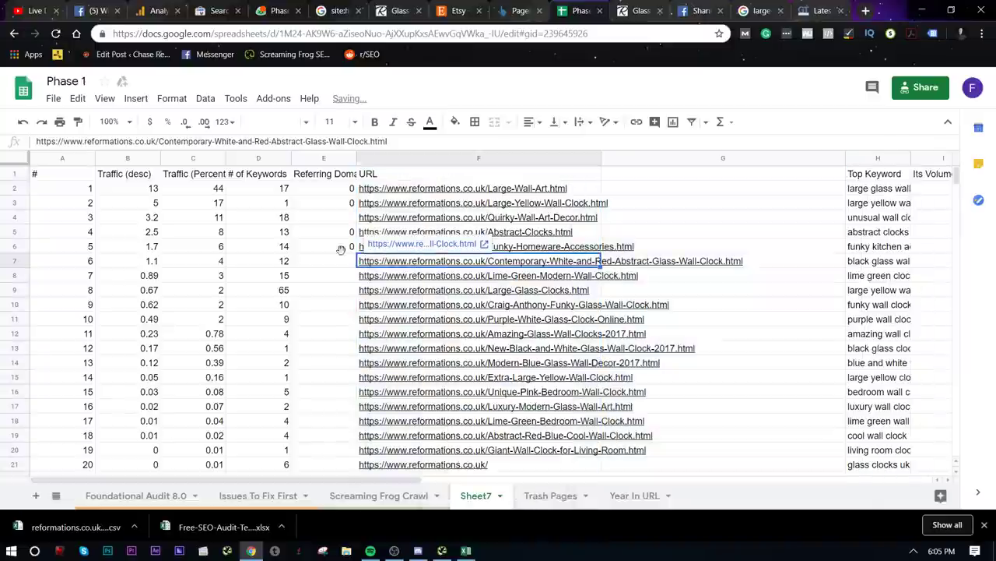
# - Freeze the header row of the pasted top-pages sheet
pyautogui.click(19, 174)
pyautogui.click(104, 98)
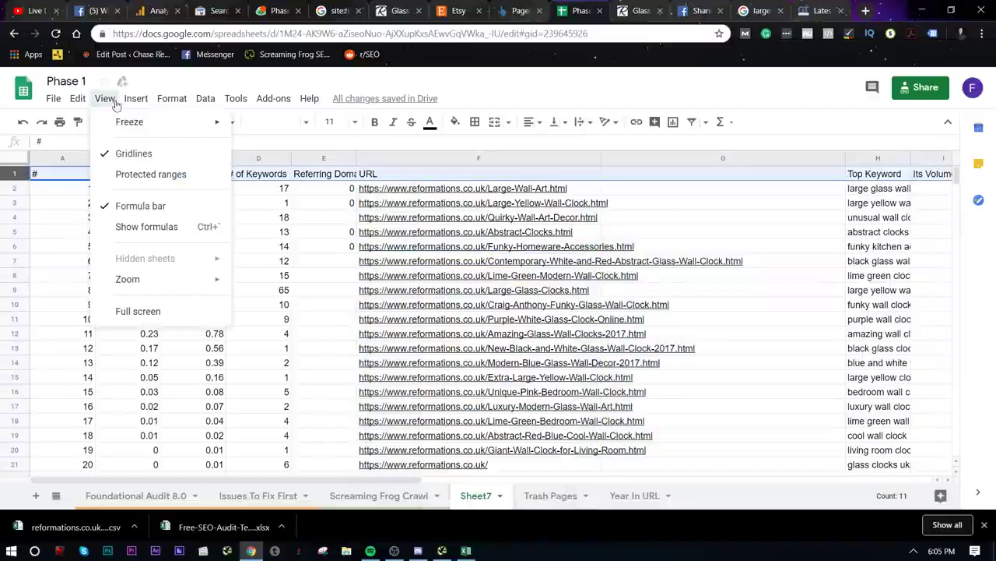
pyautogui.moveTo(122, 122)
pyautogui.click(267, 146)
pyautogui.click(551, 265)
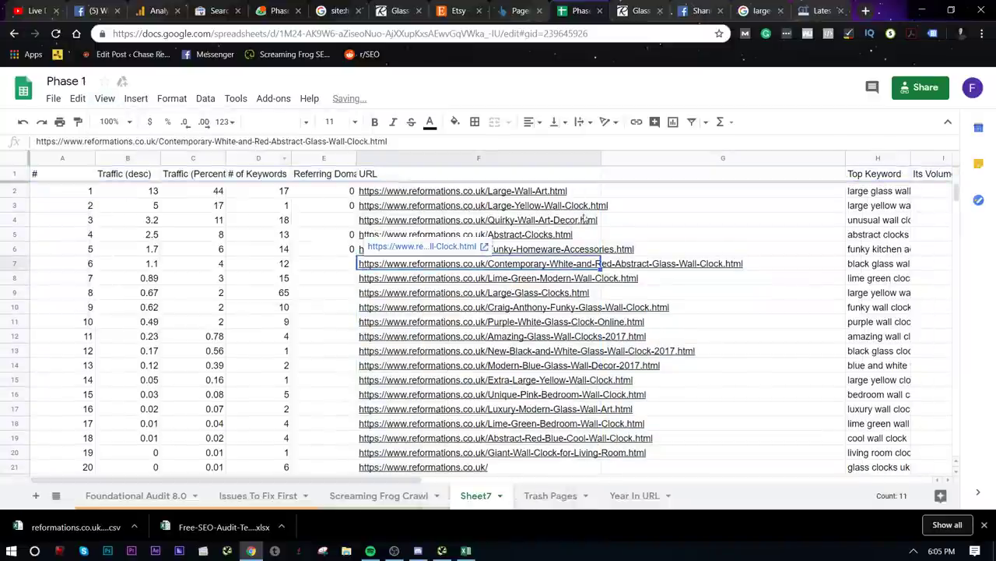
# - Sort the pasted sheet by URL from Z to A, and finally by Traffic (desc) from highest to lowest
pyautogui.click(594, 159)
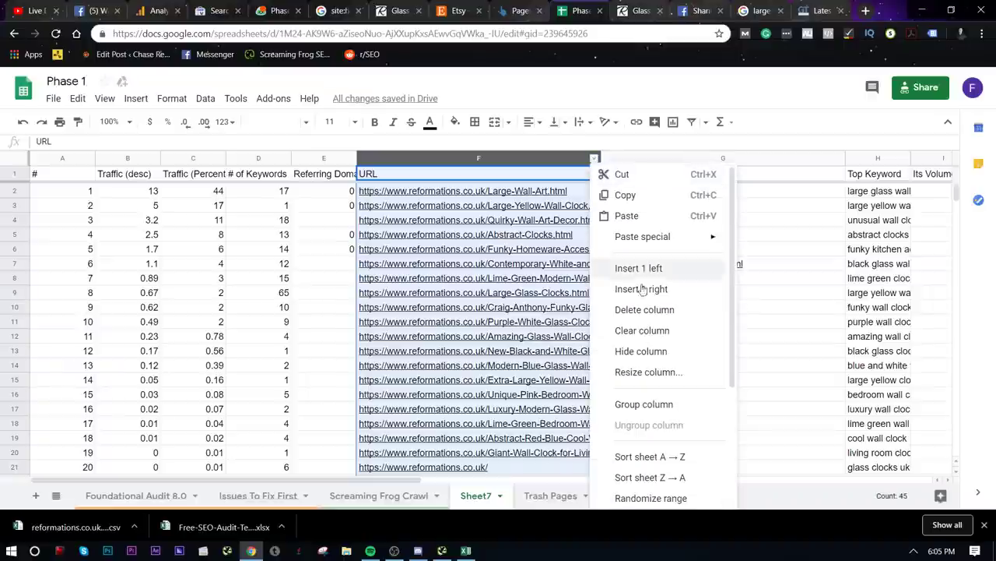
pyautogui.click(678, 479)
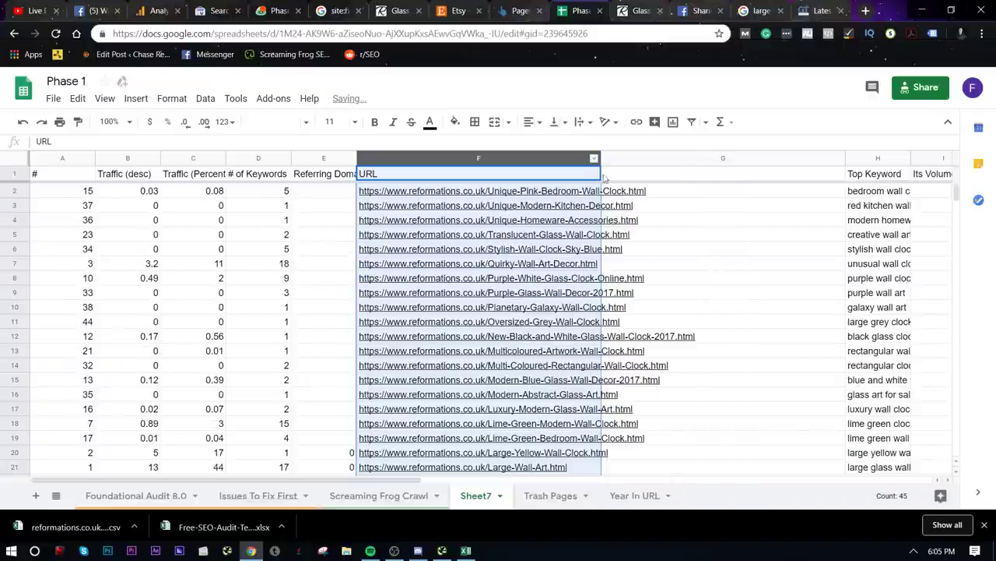
pyautogui.click(155, 161)
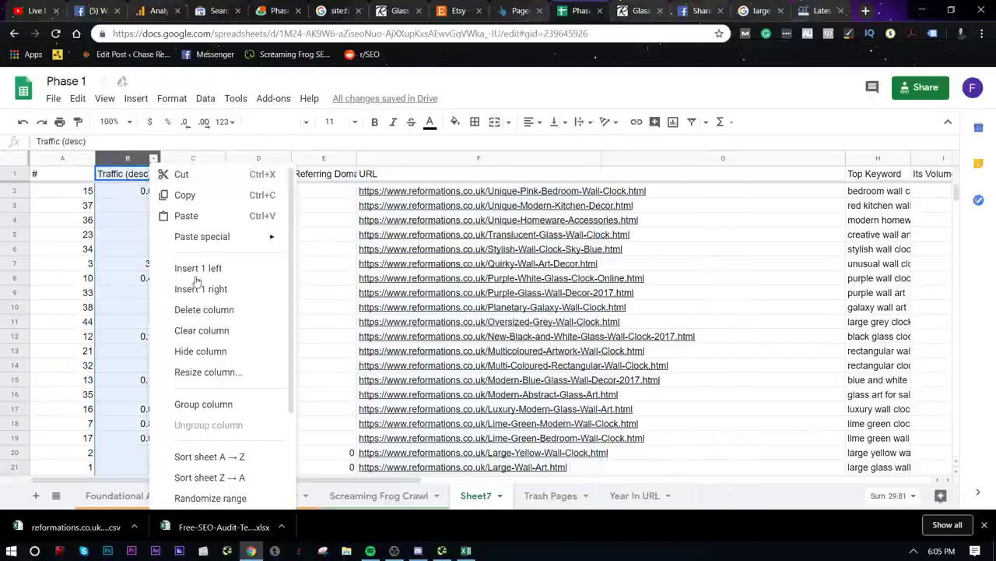
pyautogui.click(208, 456)
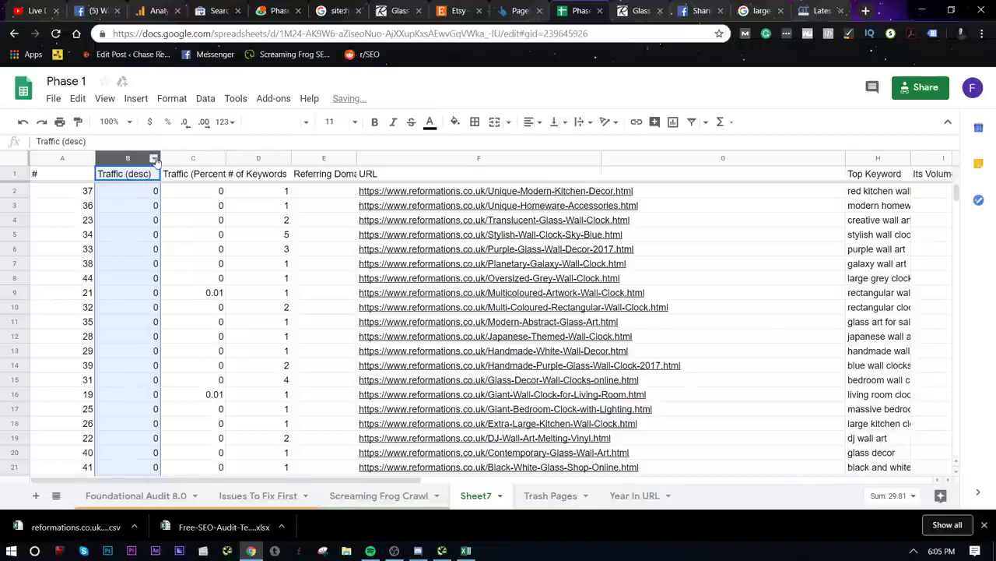
pyautogui.click(154, 160)
pyautogui.click(226, 474)
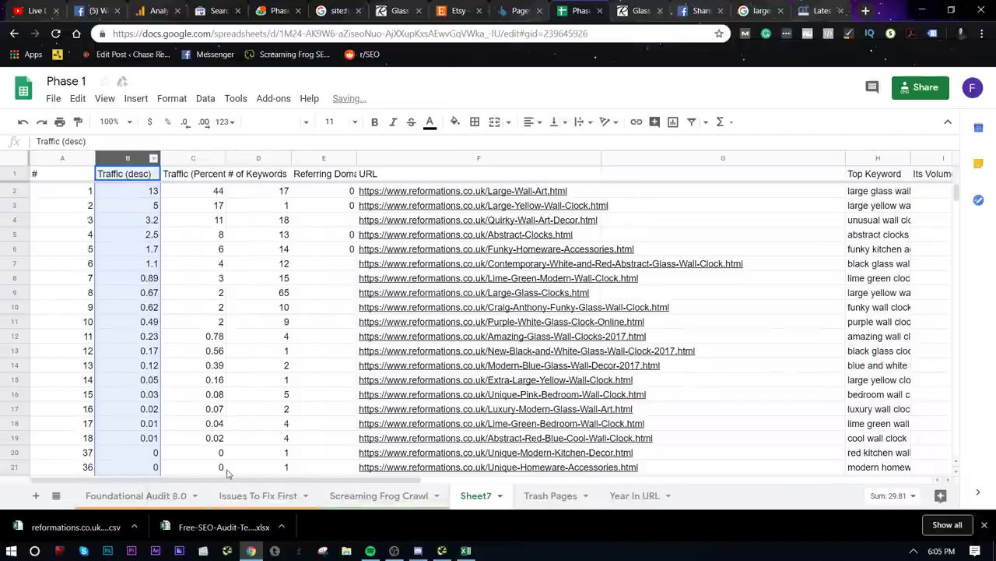
pyautogui.click(267, 396)
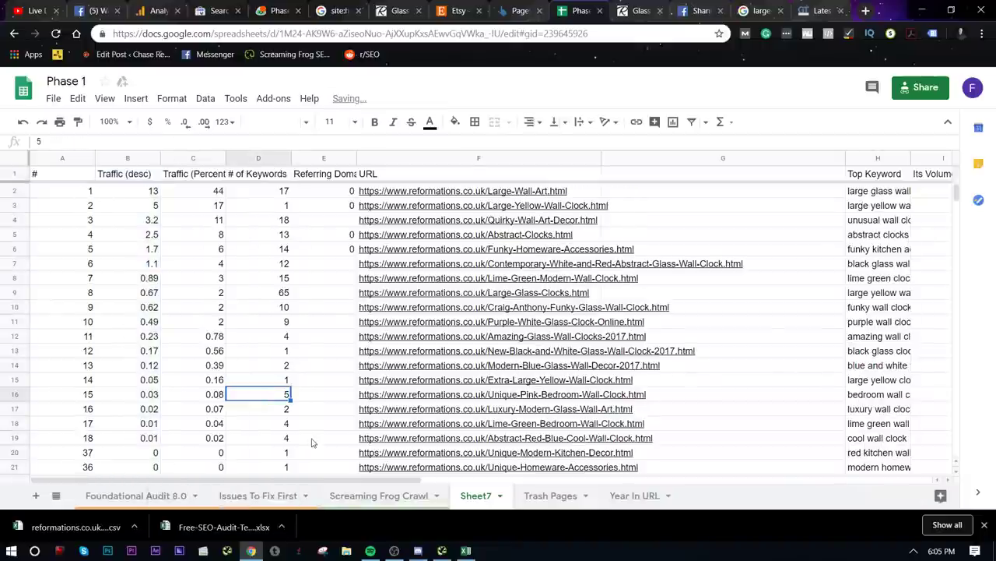
# - Check the Screaming Frog Crawl sheet and delete the blank column beside URL in the pasted top-pages sheet
pyautogui.click(350, 499)
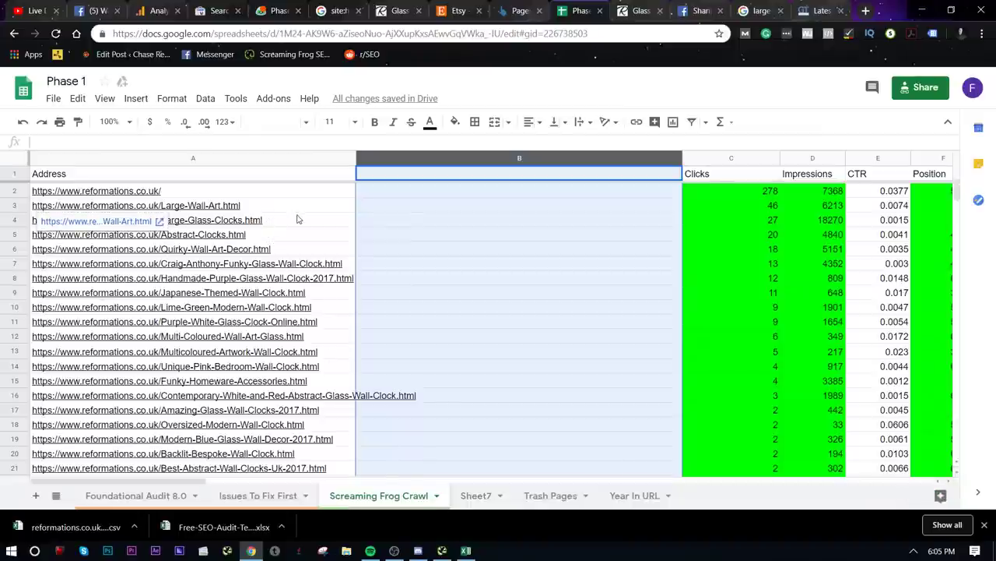
pyautogui.click(483, 495)
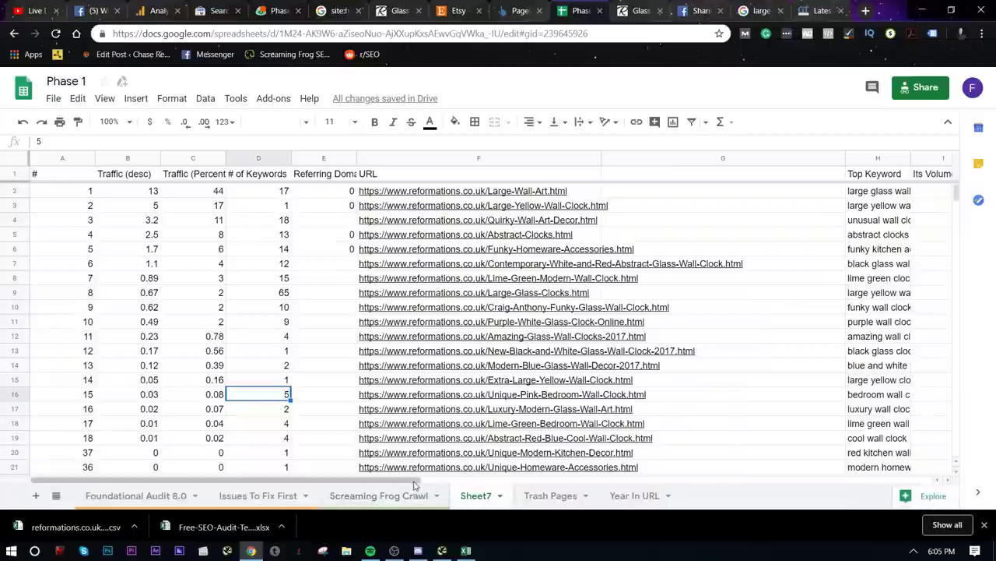
pyautogui.click(541, 192)
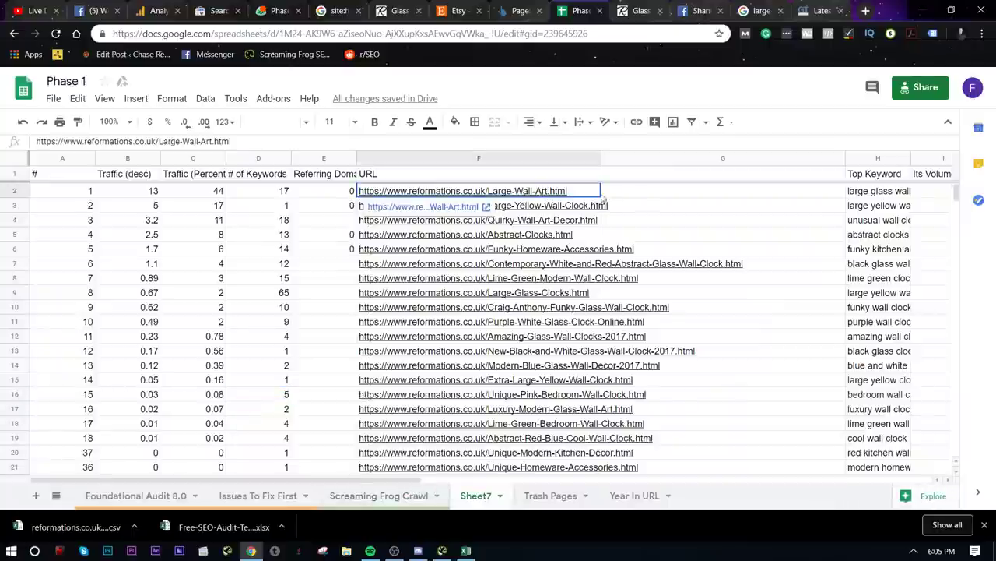
pyautogui.click(802, 193)
pyautogui.click(772, 159)
pyautogui.rightClick(772, 158)
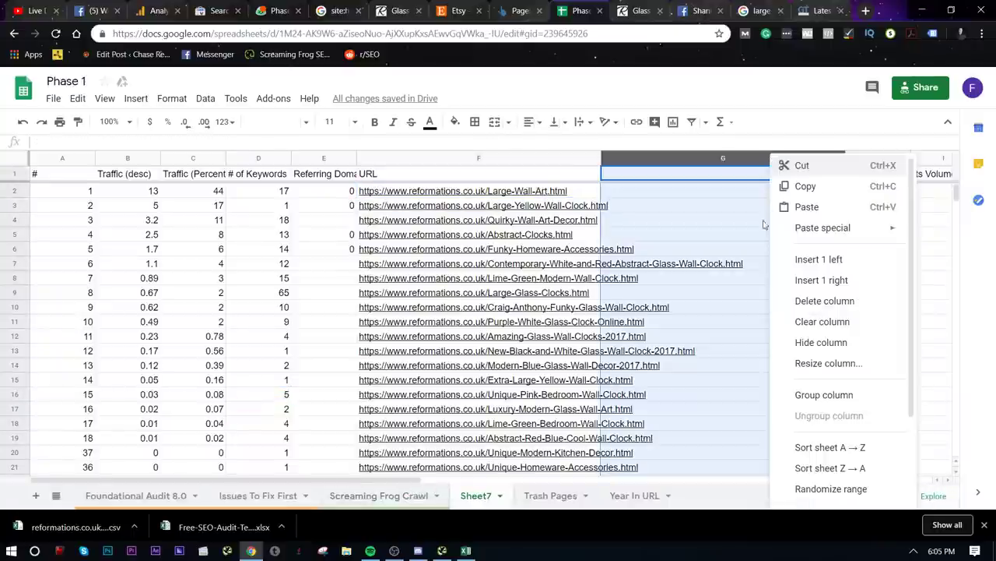
pyautogui.click(824, 301)
pyautogui.click(700, 263)
# - Copy the URL, Top Keyword, Its Volume and Position columns of the top-pages sheet together
pyautogui.click(565, 161)
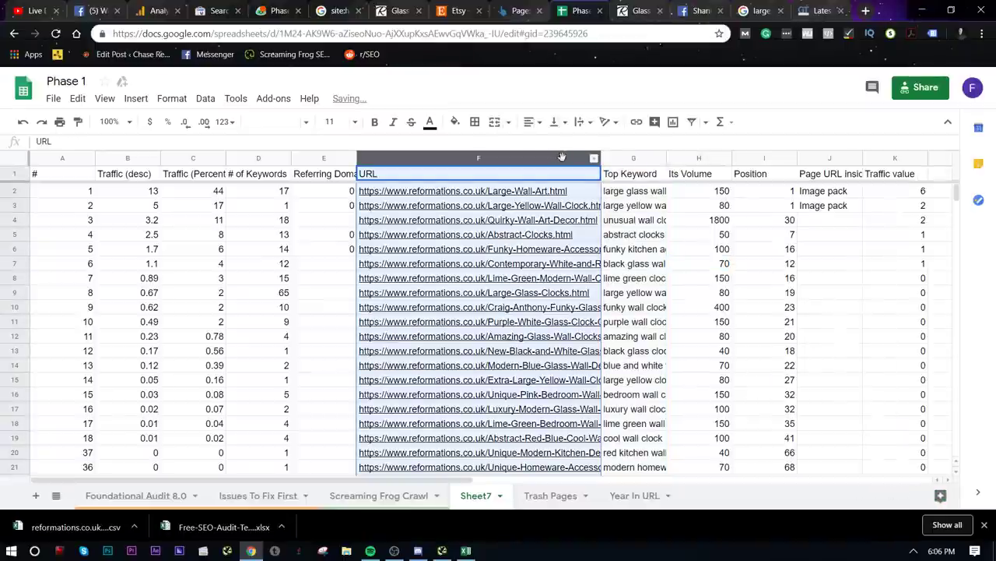
pyautogui.keyDown('ctrl'); pyautogui.click(741, 160); pyautogui.keyUp('ctrl')
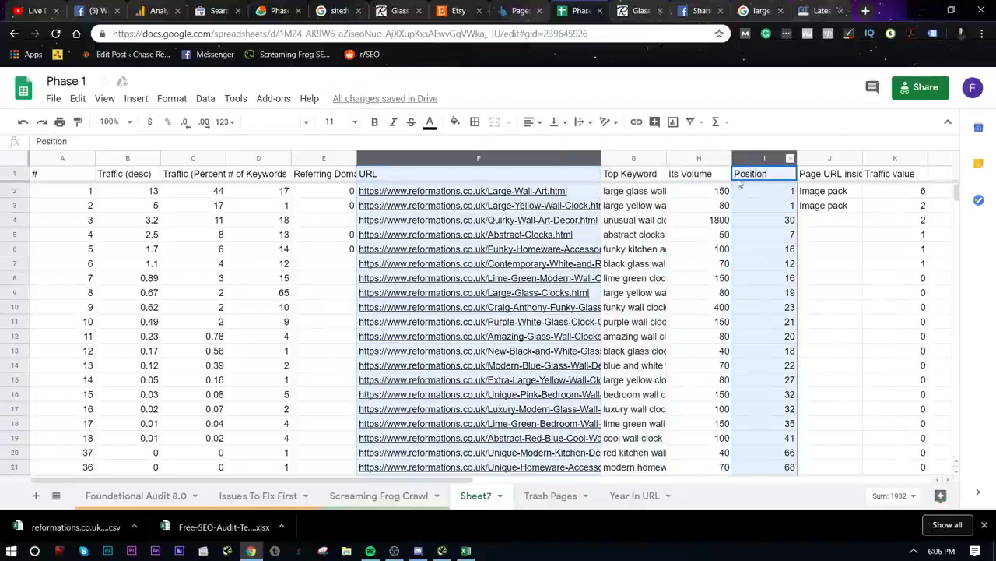
pyautogui.keyDown('ctrl'); pyautogui.click(695, 162); pyautogui.keyUp('ctrl')
pyautogui.keyDown('ctrl'); pyautogui.click(648, 162); pyautogui.keyUp('ctrl')
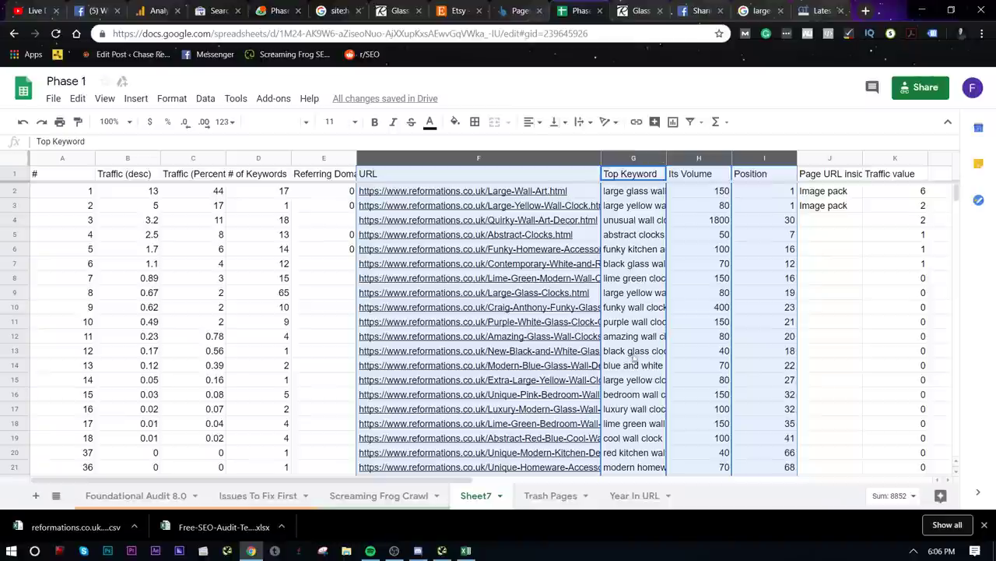
pyautogui.hotkey('ctrl', 'c')
# - Zoom the page out to 80% on the Screaming Frog Crawl sheet and insert three more blank columns to the right of column B
pyautogui.click(409, 496)
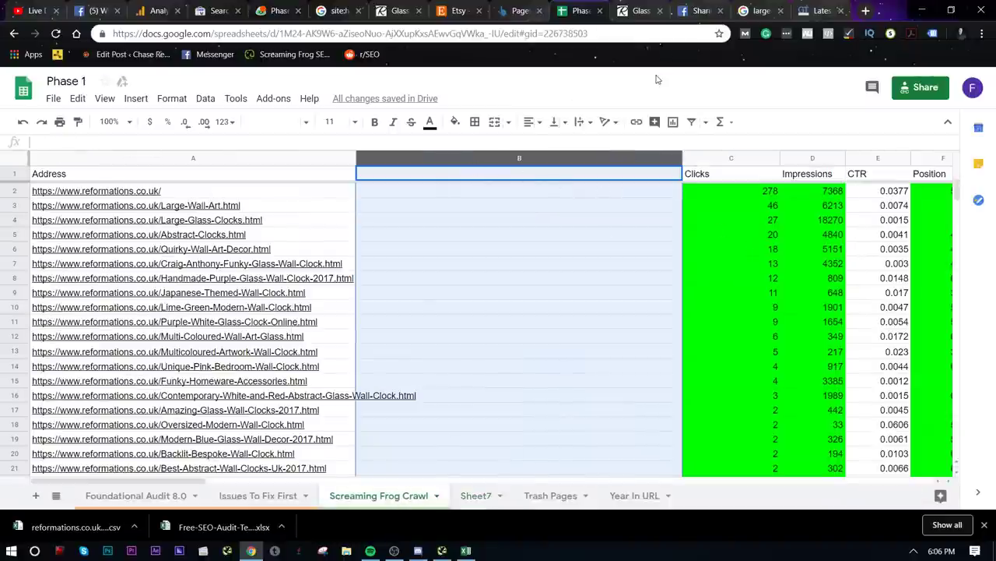
pyautogui.hotkey('ctrl', '-')
pyautogui.hotkey('ctrl', '-')
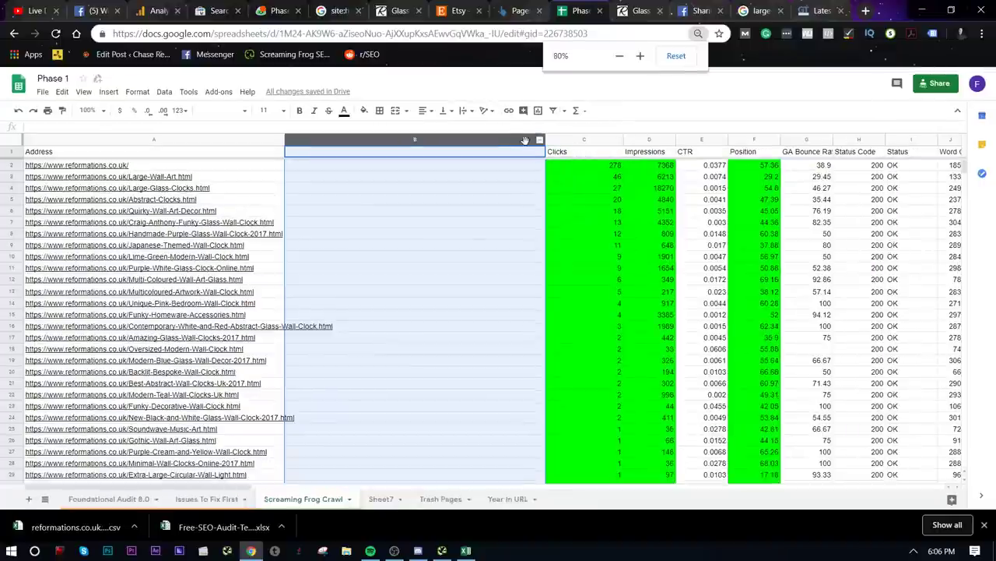
pyautogui.rightClick(526, 140)
pyautogui.click(576, 242)
pyautogui.rightClick(507, 140)
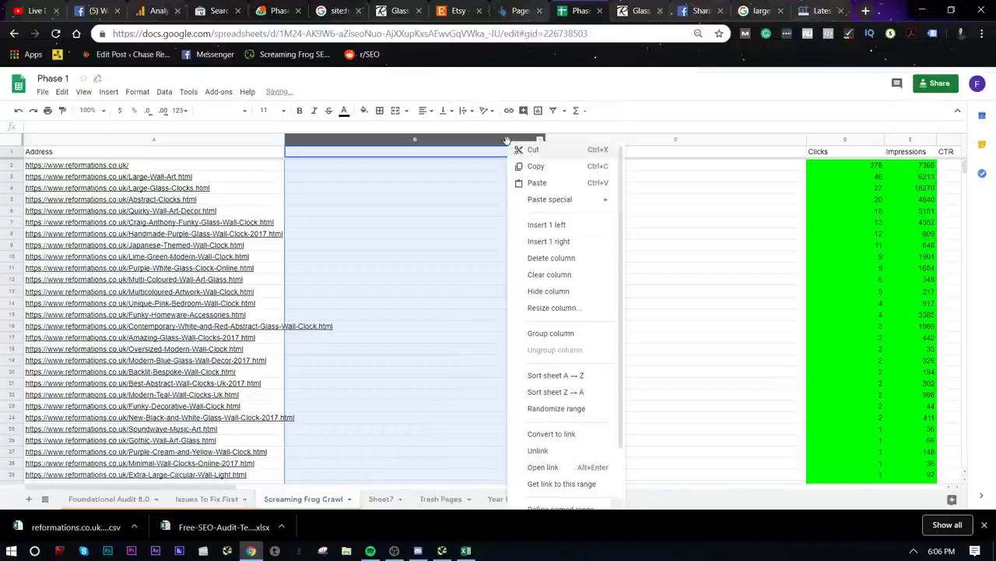
pyautogui.click(561, 241)
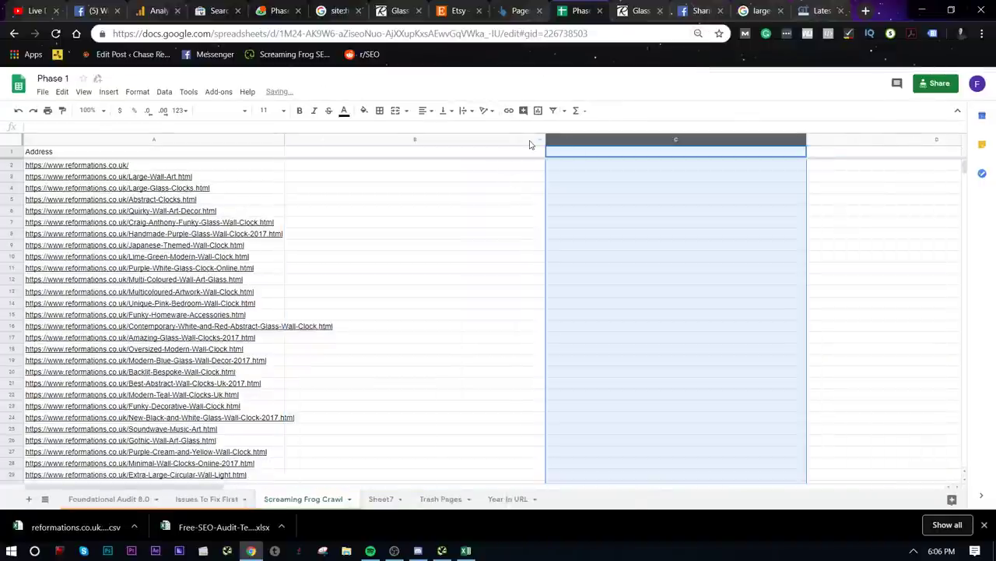
pyautogui.rightClick(529, 142)
pyautogui.click(584, 239)
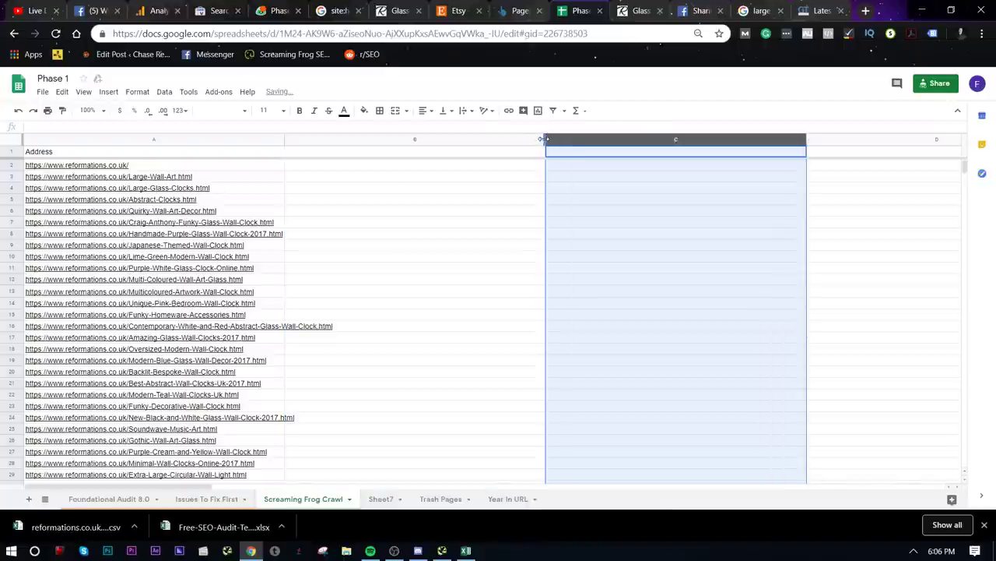
# - Narrow the four blank columns B to E between Address and Clicks
pyautogui.rightClick(544, 140)
pyautogui.click(545, 140)
pyautogui.moveTo(545, 140); pyautogui.dragTo(413, 142)
pyautogui.moveTo(674, 134); pyautogui.dragTo(480, 139)
pyautogui.moveTo(744, 141); pyautogui.dragTo(571, 141)
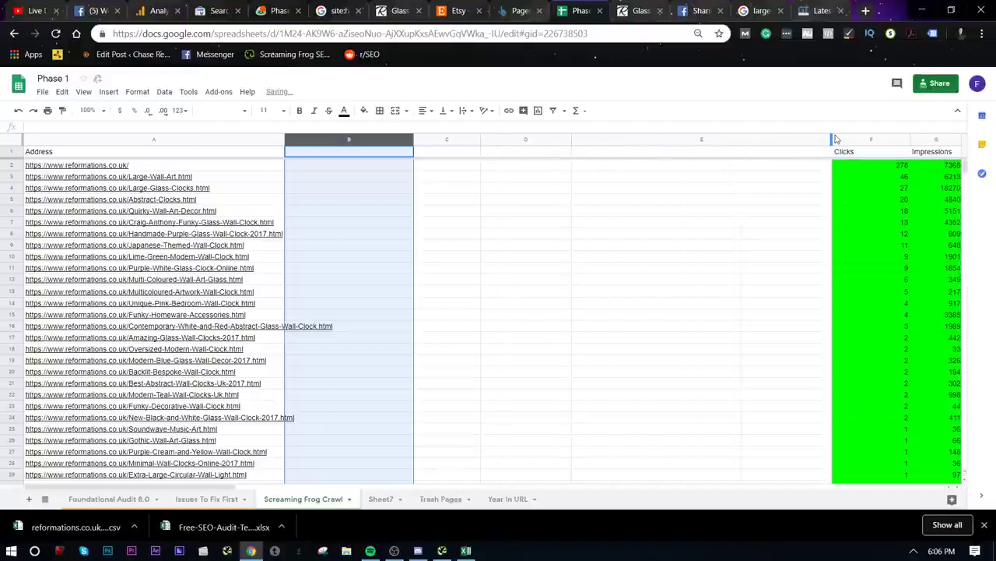
pyautogui.moveTo(834, 139); pyautogui.dragTo(676, 140)
pyautogui.click(446, 187)
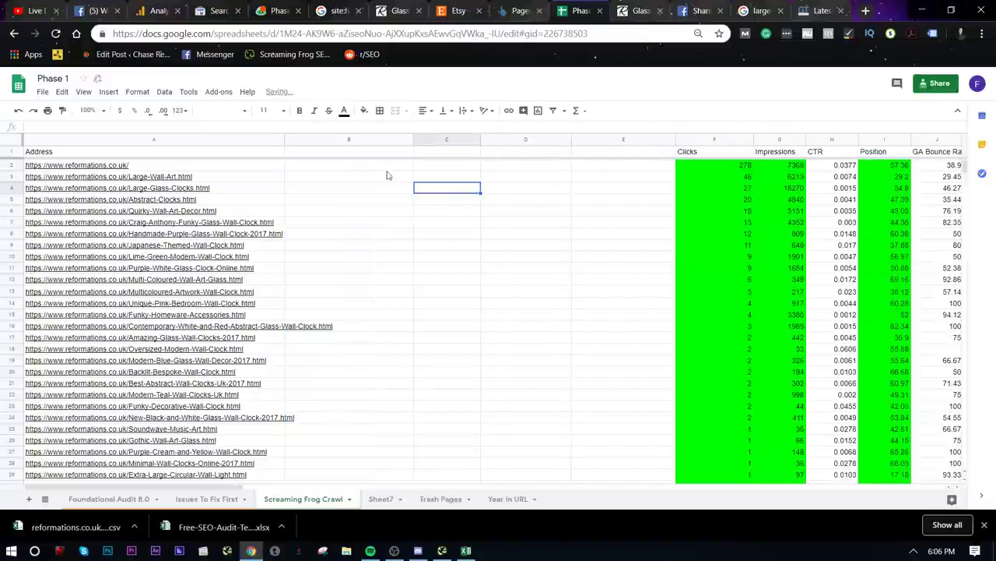
# - Paste the copied URL, Top Keyword, Its Volume and Position columns into the crawl sheet from cell B1
pyautogui.click(374, 157)
pyautogui.hotkey('ctrl', 'v')
pyautogui.click(456, 360)
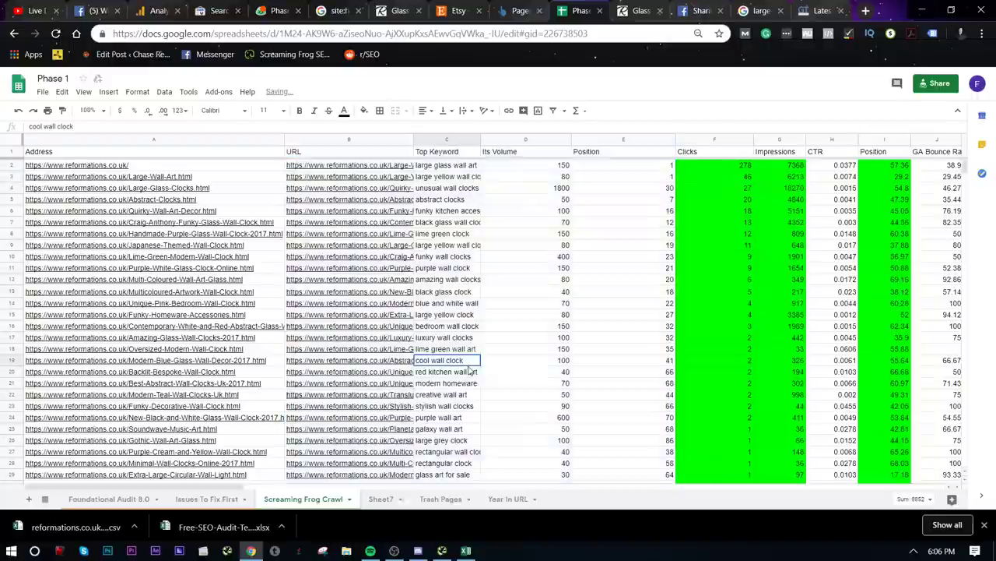
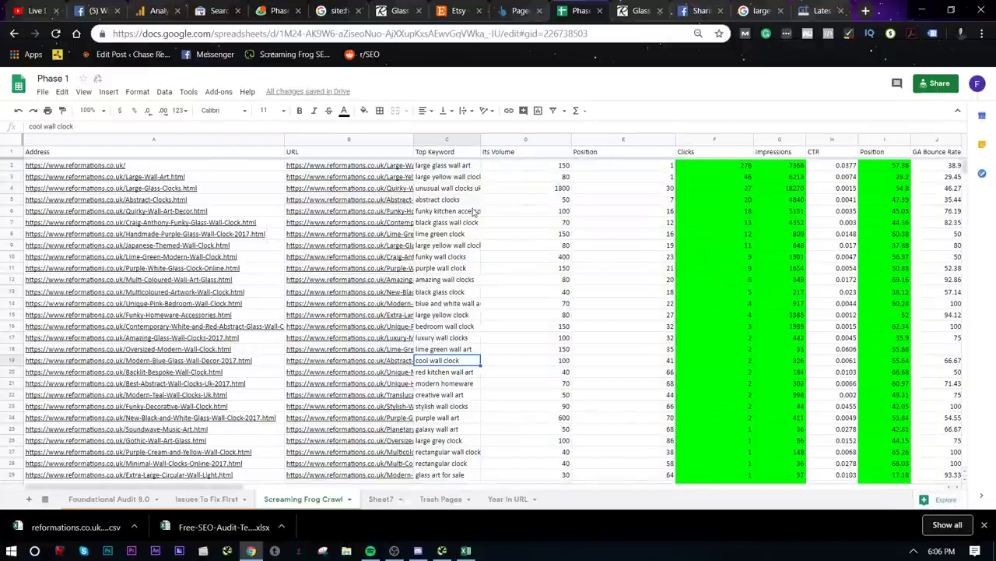
# - Widen the pasted URL column in the crawl sheet to fit the page addresses beside the Address column
pyautogui.click(259, 178)
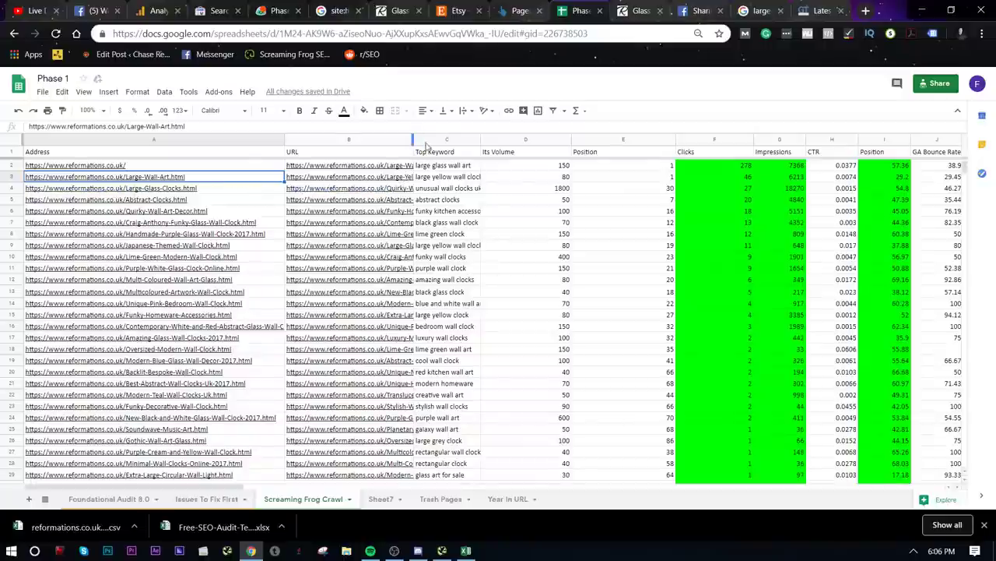
pyautogui.moveTo(413, 152); pyautogui.dragTo(506, 152)
pyautogui.click(441, 166)
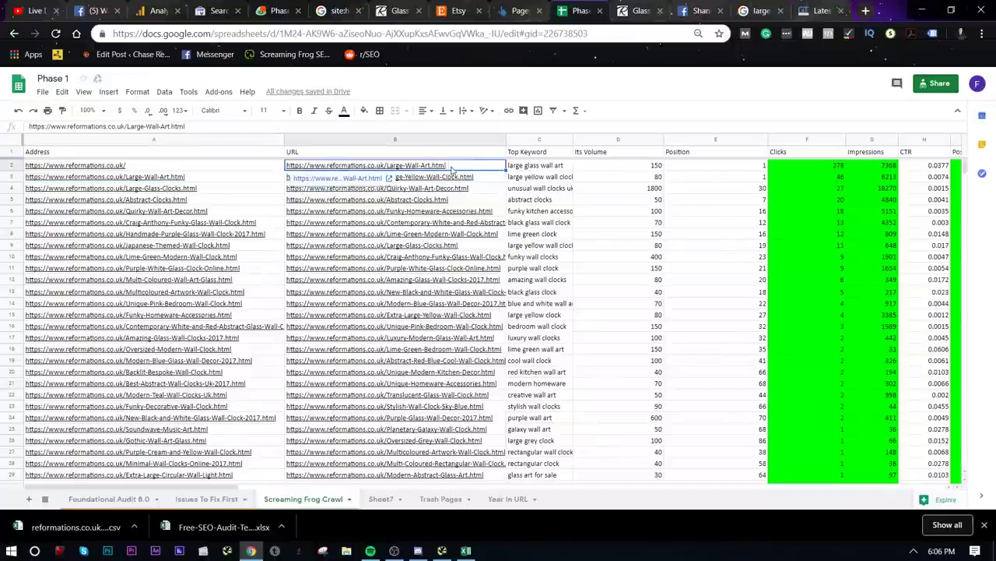
# - Try to insert a blank cell at B2 that shifts only the URL column down
pyautogui.rightClick(406, 166)
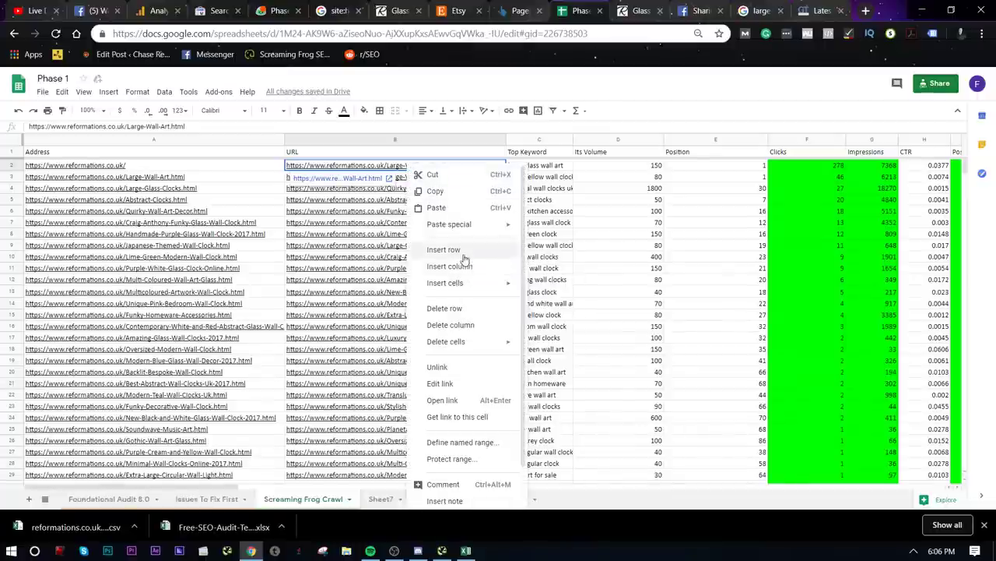
pyautogui.scroll(-1, 467, 366)
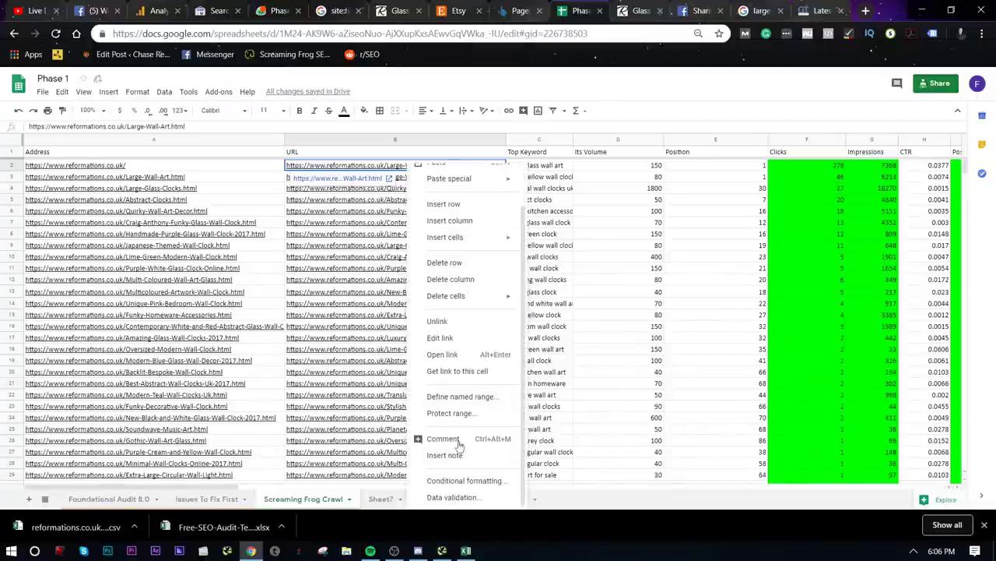
pyautogui.scroll(1, 459, 451)
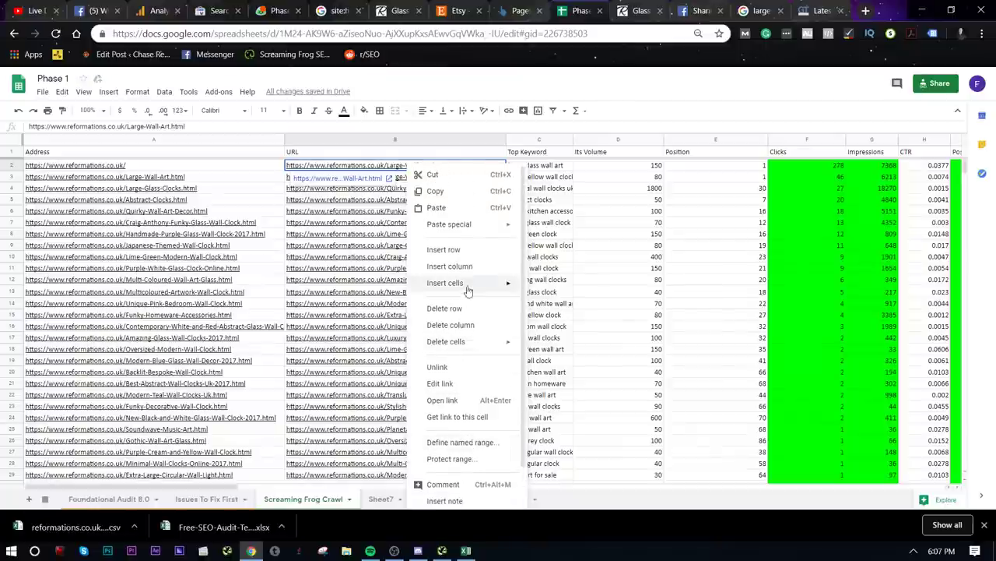
pyautogui.moveTo(471, 285)
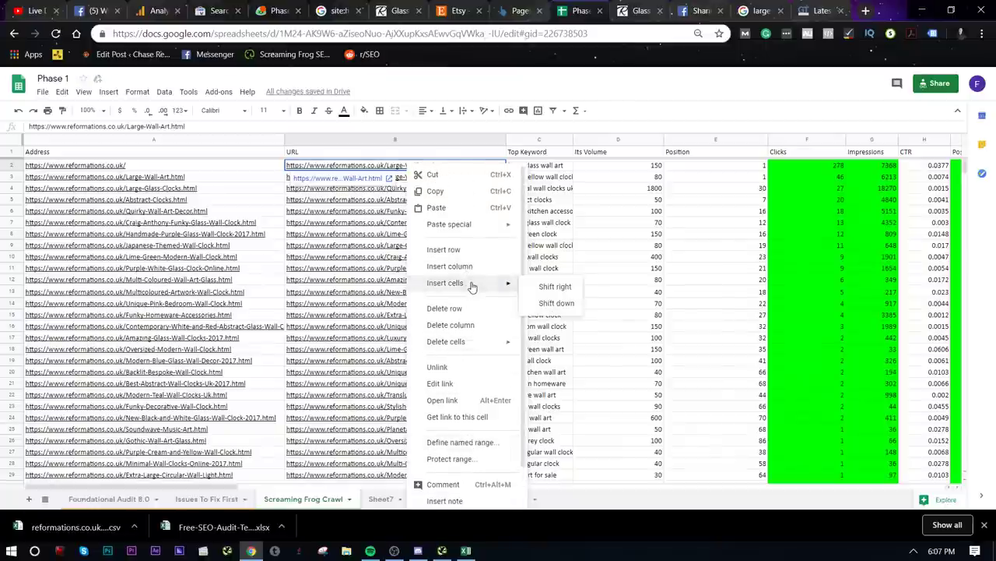
pyautogui.click(574, 306)
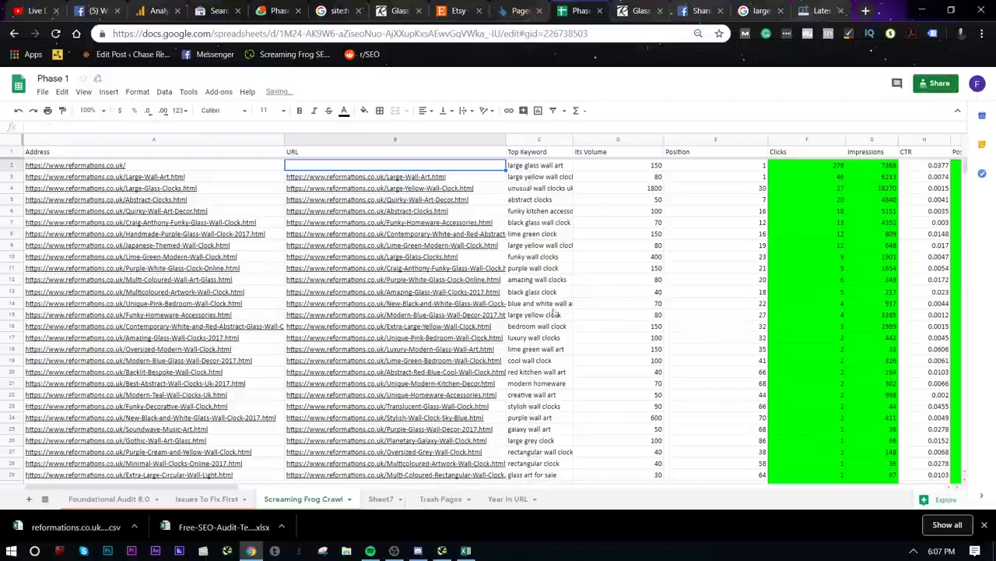
pyautogui.hotkey('ctrl', 'z')
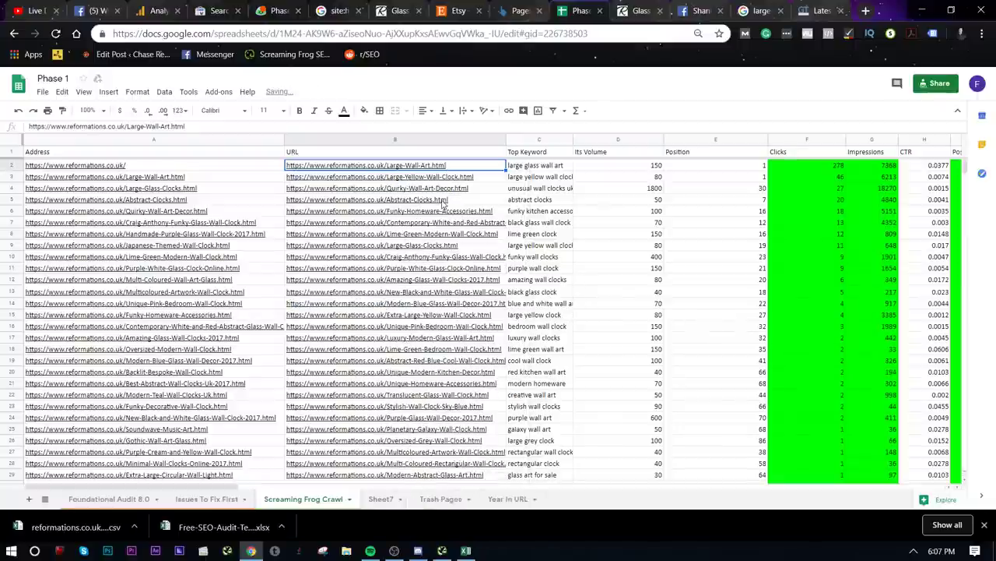
pyautogui.rightClick(431, 166)
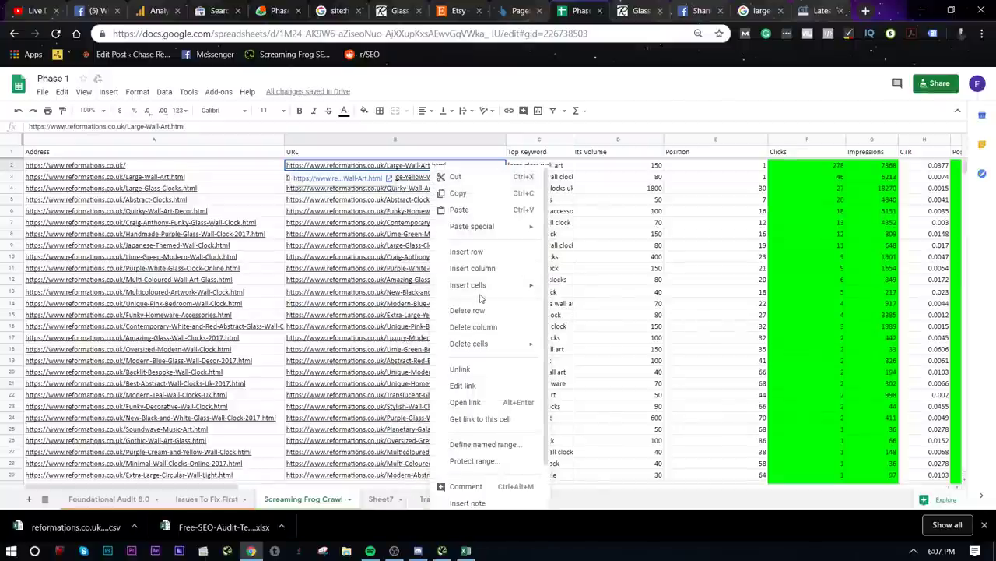
# - Insert blank cells across B2:E2, shifting the URL, Top Keyword, Its Volume and Position data down one row
pyautogui.click(701, 170)
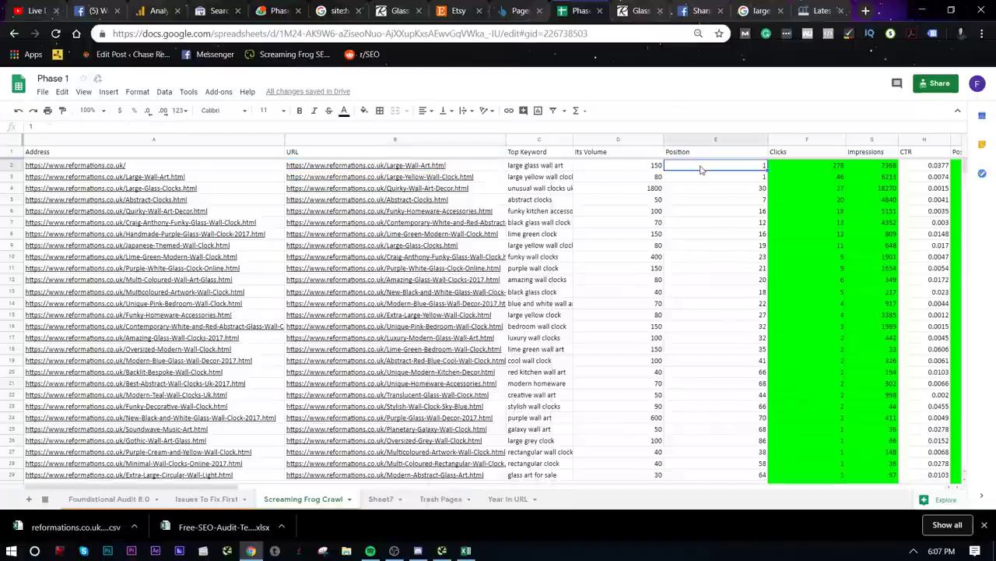
pyautogui.keyDown('shift'); pyautogui.click(473, 168); pyautogui.keyUp('shift')
pyautogui.rightClick(473, 169)
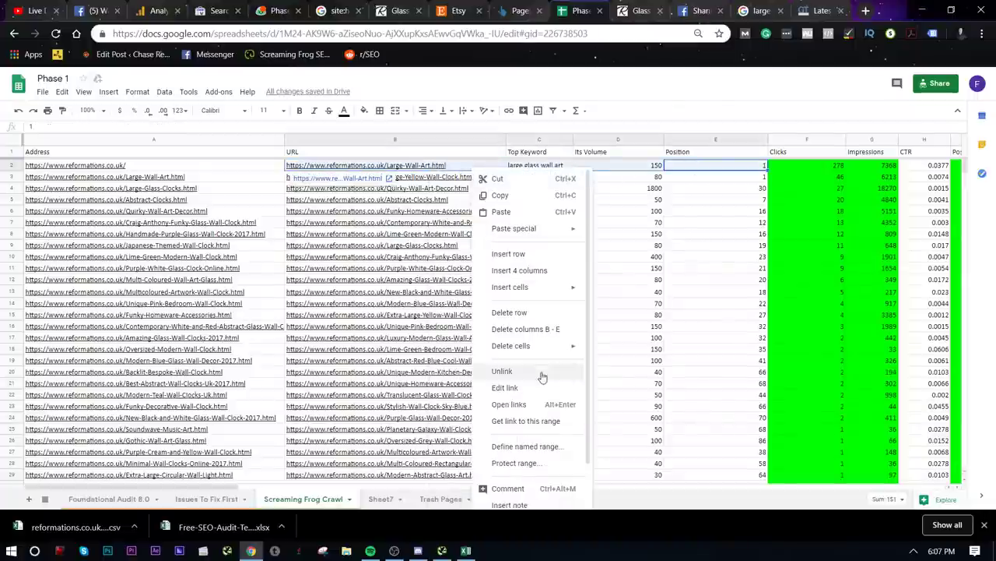
pyautogui.moveTo(568, 287)
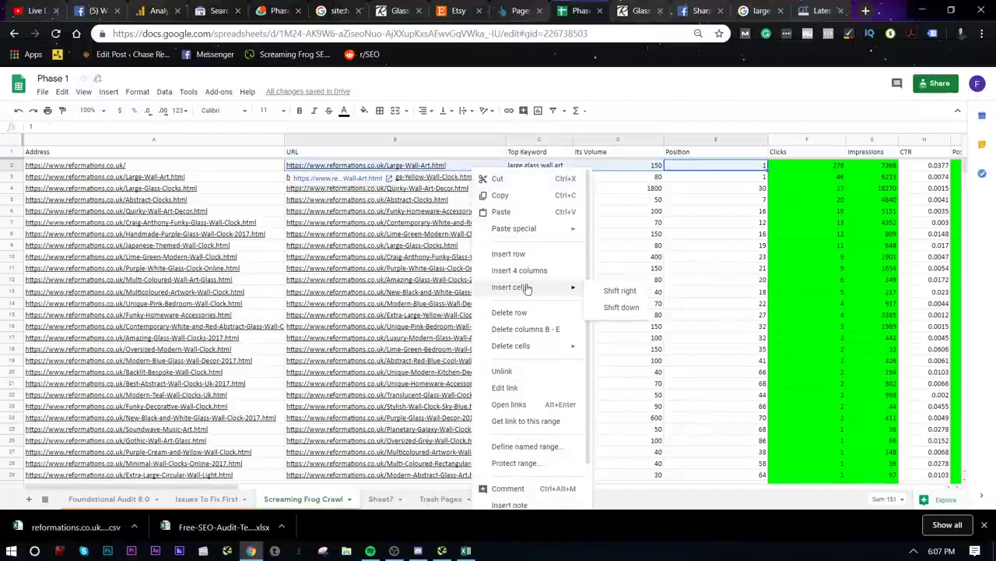
pyautogui.click(607, 306)
pyautogui.click(435, 374)
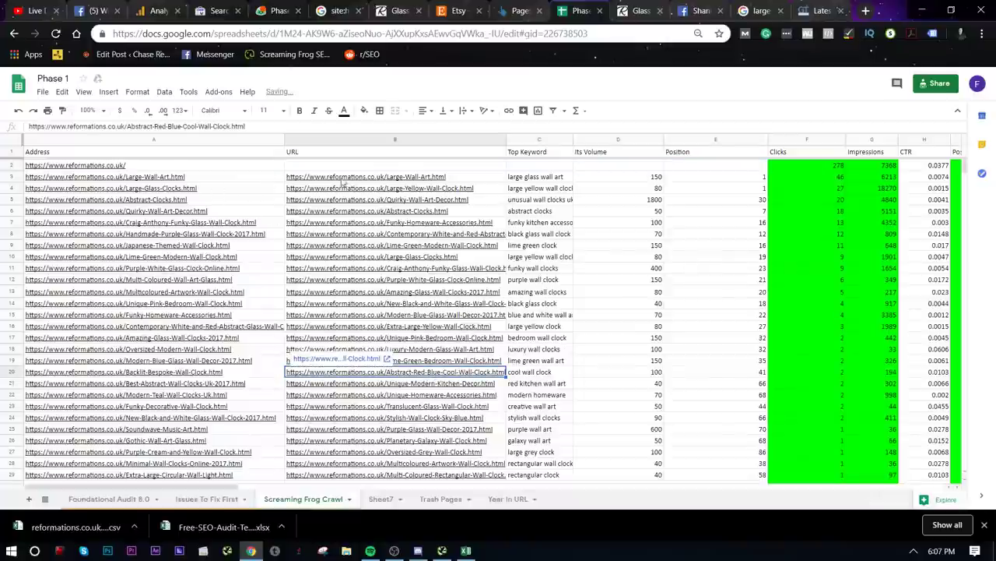
# - Copy the Large-Yellow-Wall-Clock.html address from the URL column and search the sheet for its match in the Address column
pyautogui.click(757, 179)
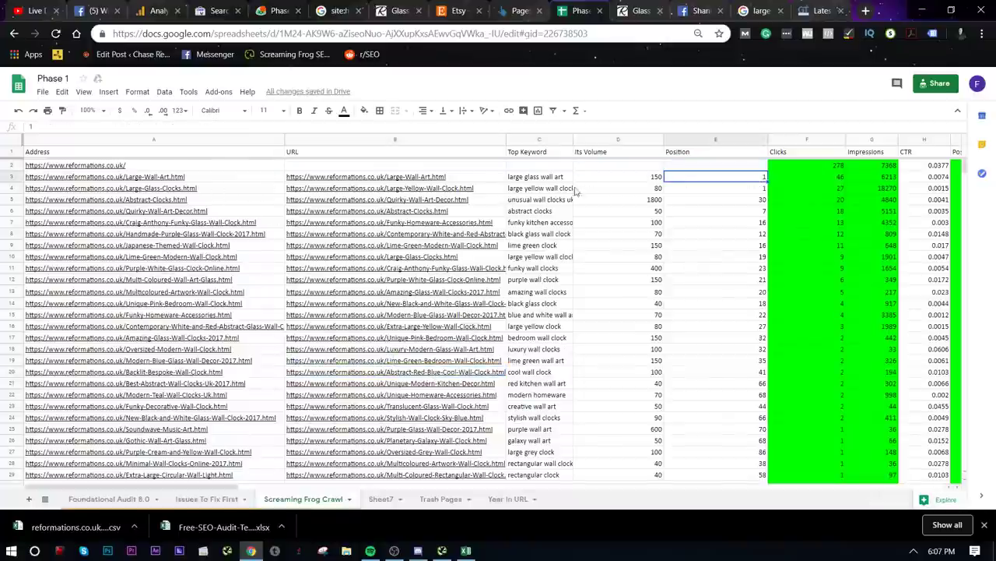
pyautogui.click(383, 179)
pyautogui.click(239, 200)
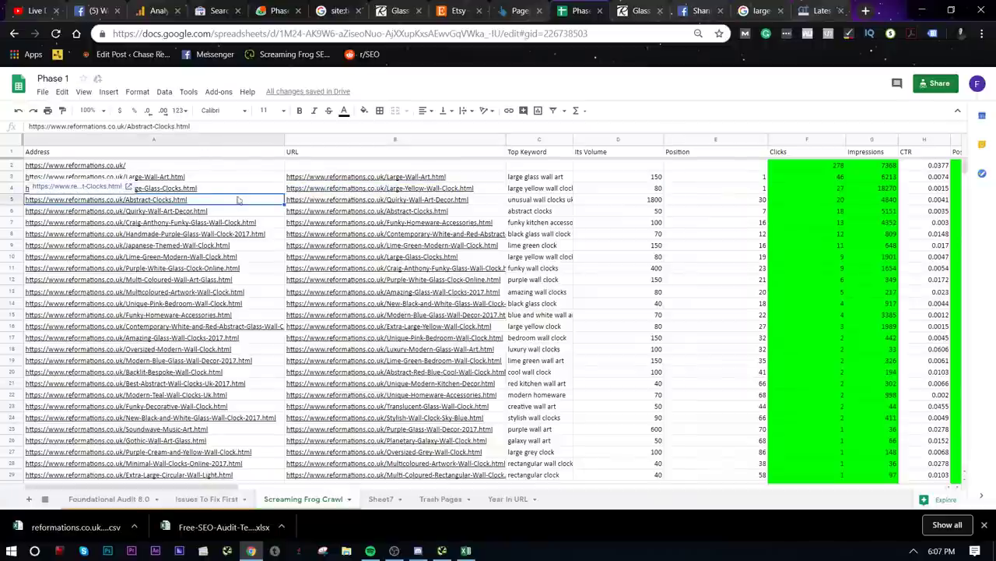
pyautogui.moveTo(386, 181); pyautogui.dragTo(379, 191)
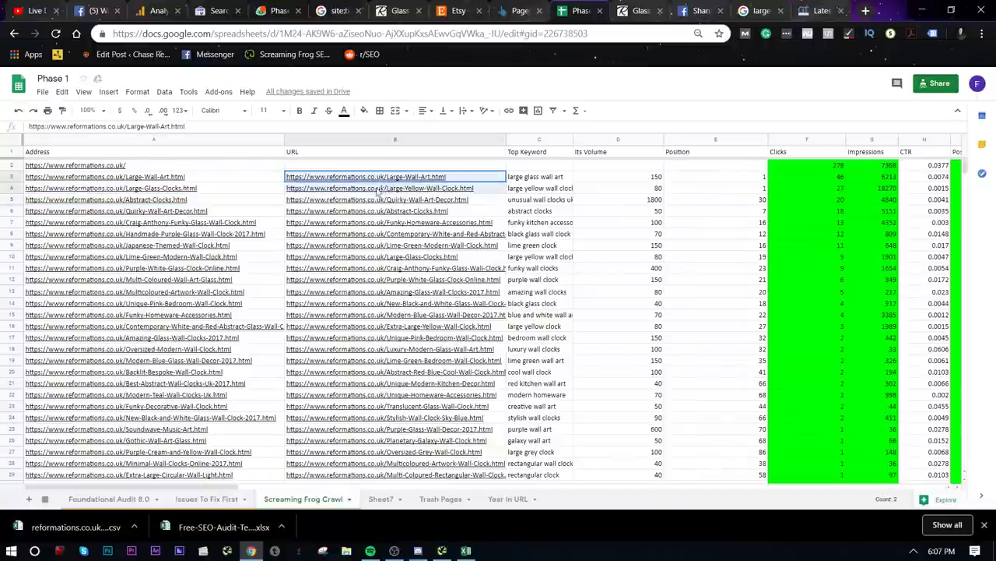
pyautogui.click(435, 196)
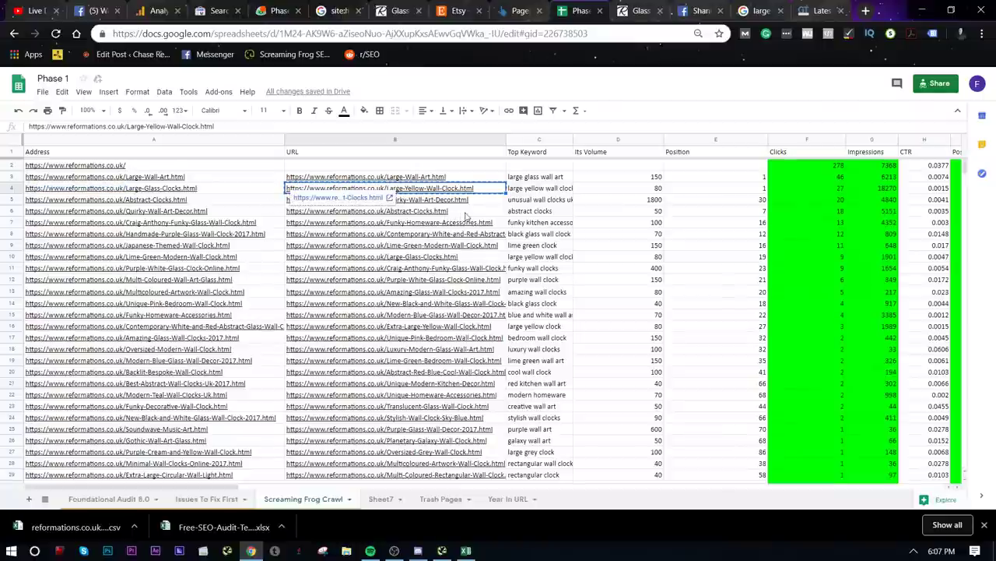
pyautogui.hotkey('ctrl', 'f')
pyautogui.write('https://www.reformations.co.uk/Large-Yellow-Wall-Clock.html')
pyautogui.scroll(-5, 481, 222)
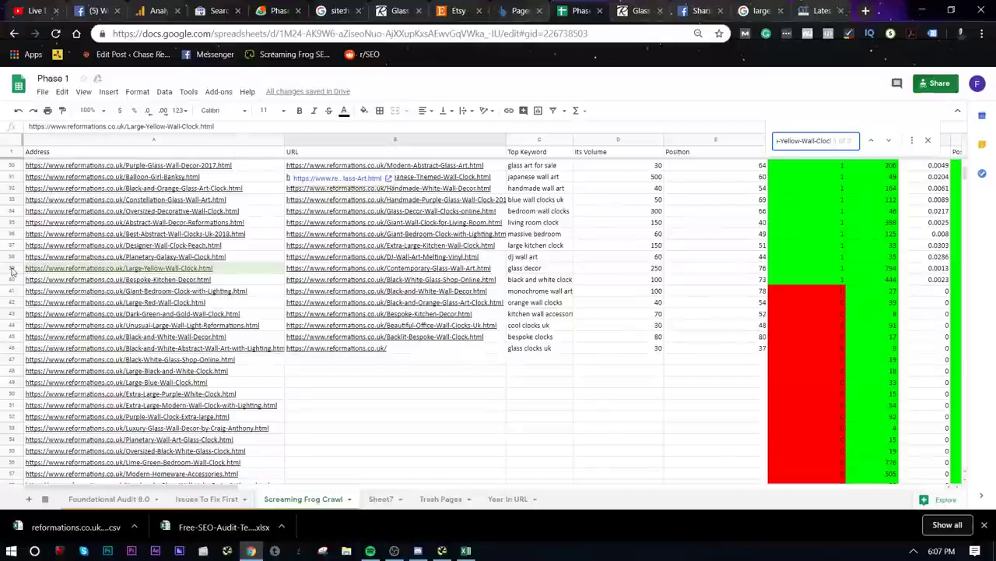
# - Select the matching Large-Yellow-Wall-Clock row and try inserting a blank row above the homepage row
pyautogui.click(12, 271)
pyautogui.scroll(6, 262, 264)
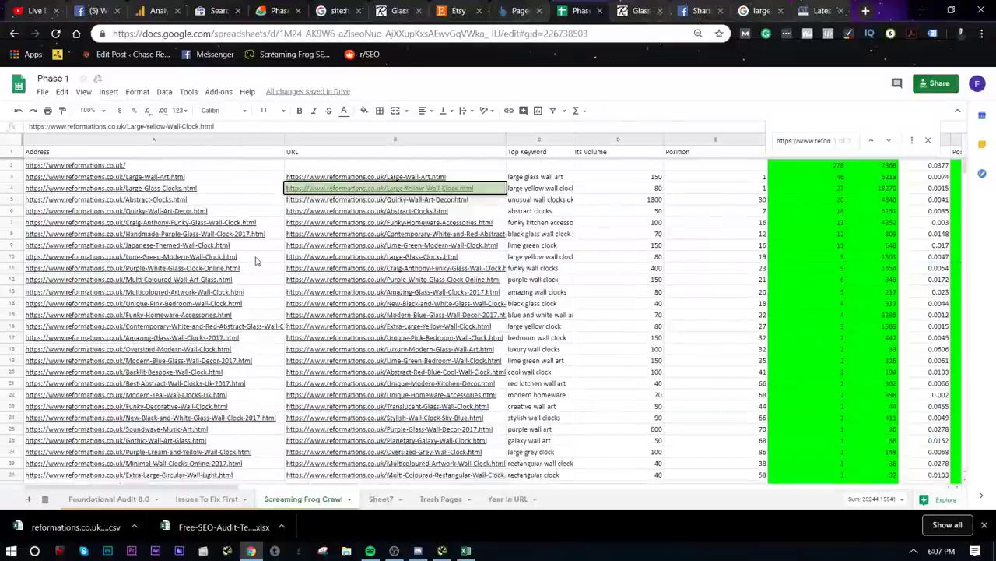
pyautogui.rightClick(7, 170)
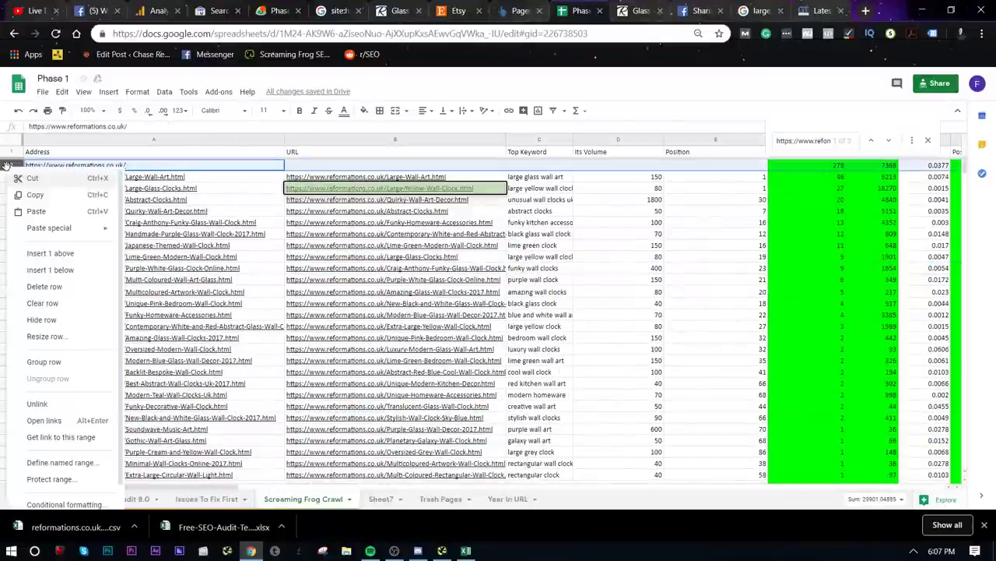
pyautogui.click(58, 257)
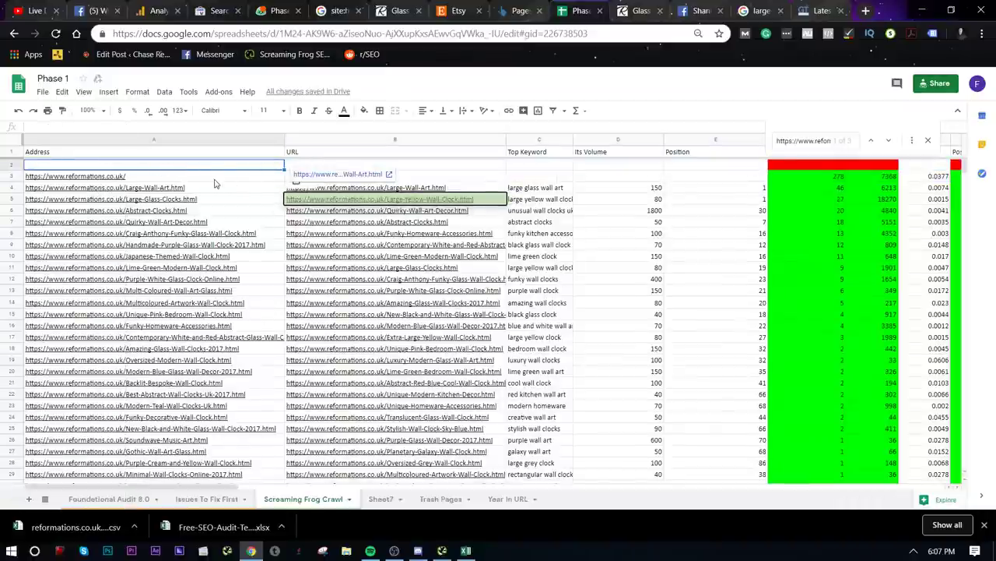
pyautogui.click(137, 189)
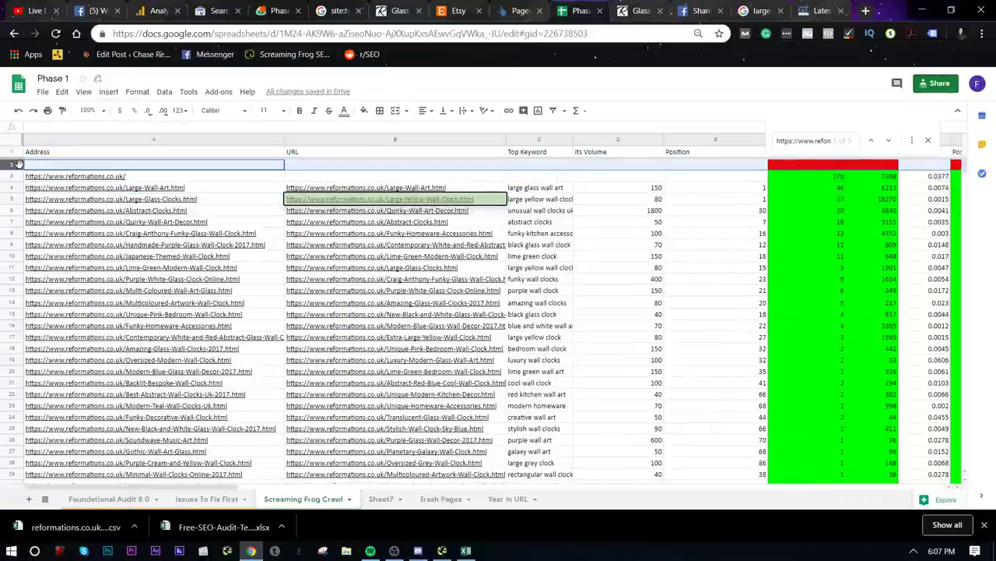
pyautogui.moveTo(106, 210); pyautogui.dragTo(320, 200)
pyautogui.scroll(-1, 197, 272)
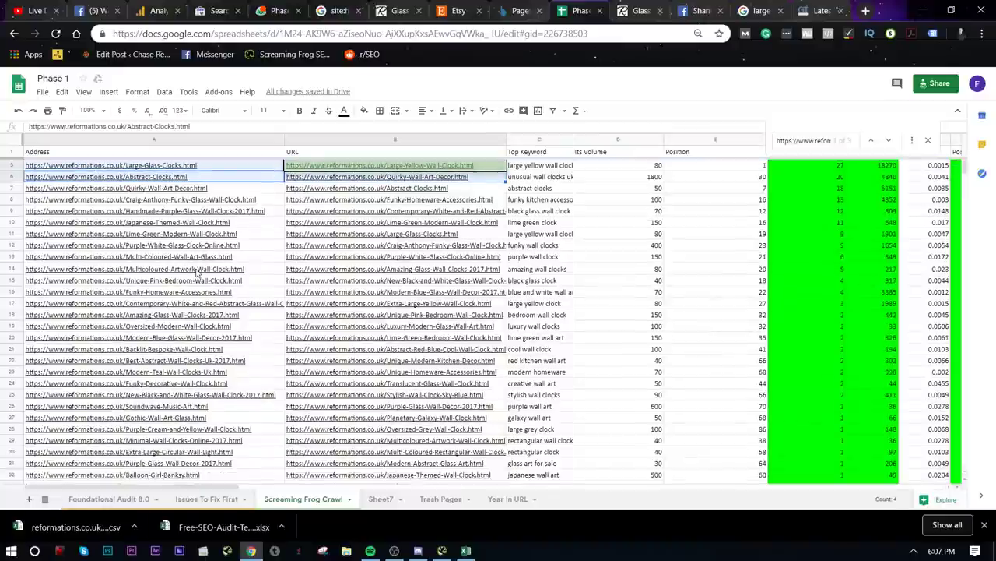
pyautogui.click(289, 269)
pyautogui.scroll(1, 405, 265)
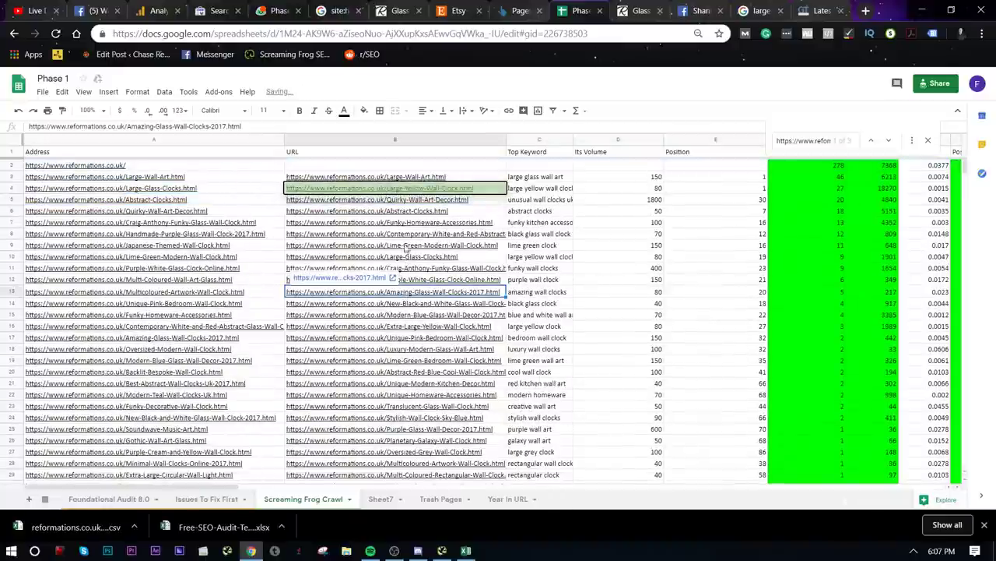
# - Find the Large-Yellow-Wall-Clock.html entry in the Address column again and copy its cell
pyautogui.press('Return')
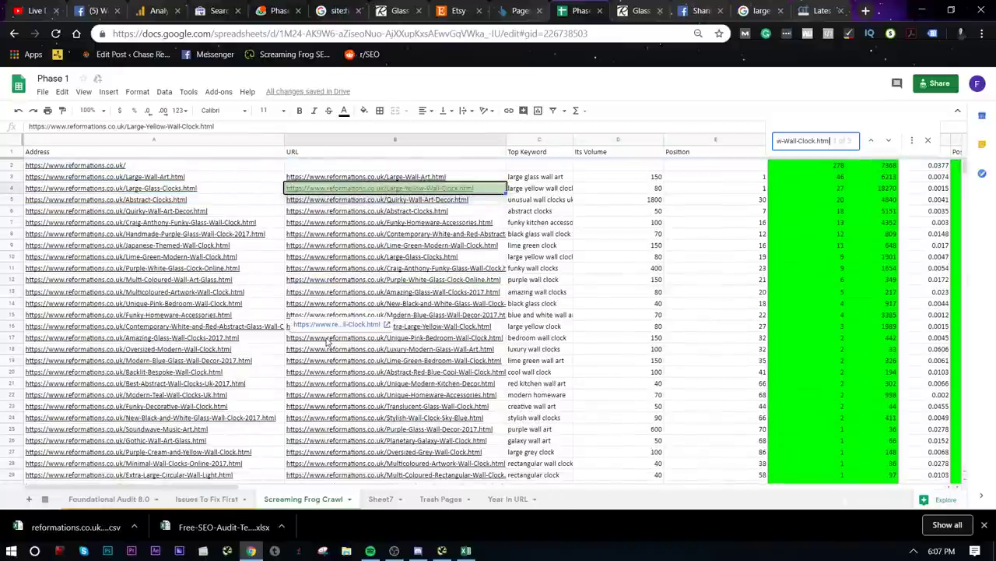
pyautogui.scroll(-6, 311, 358)
pyautogui.click(230, 382)
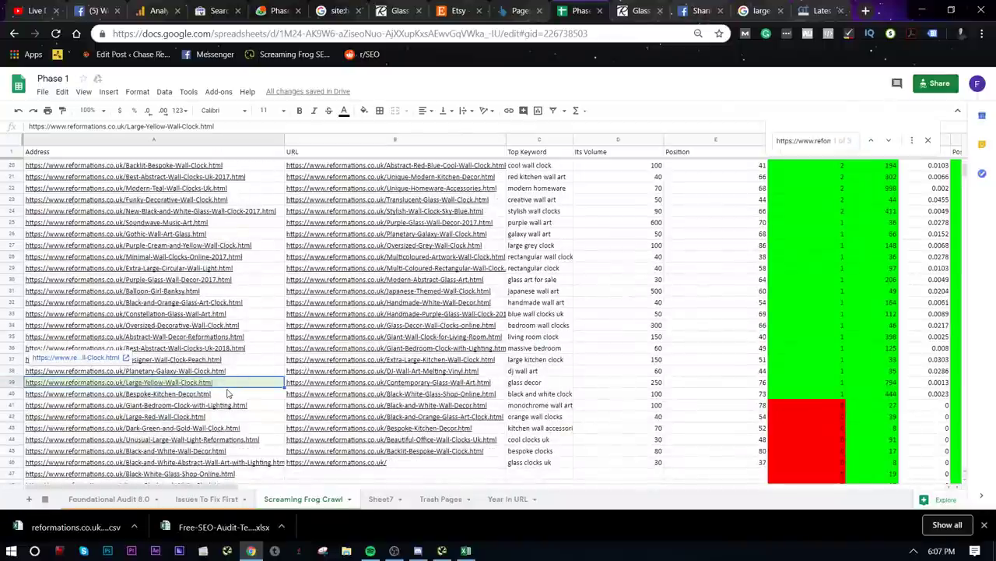
pyautogui.hotkey('ctrl', 'g')
pyautogui.hotkey('ctrl', 'g')
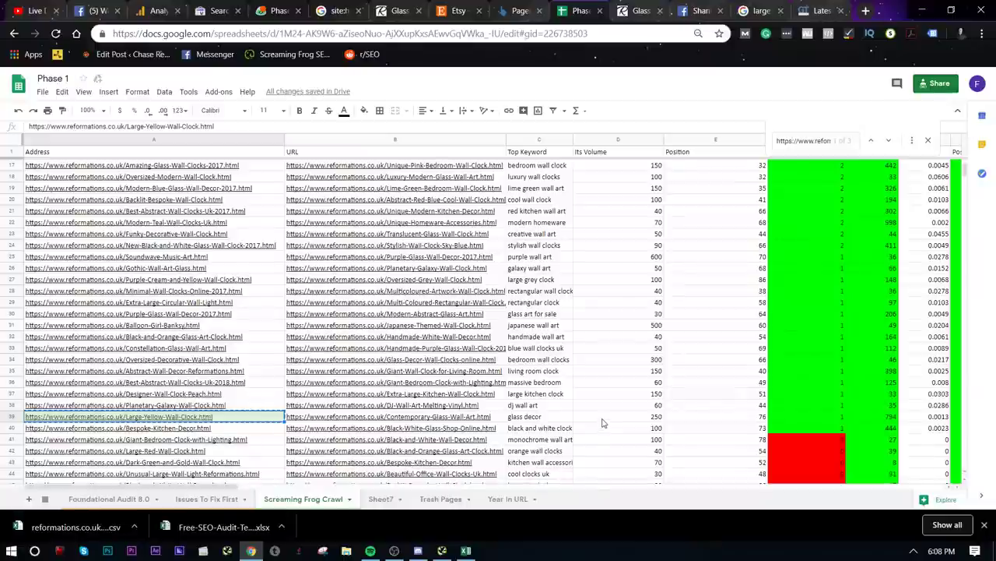
# - Copy the Large-Yellow-Wall-Clock row's cells from Its Volume through URL Encoded Address
pyautogui.click(602, 421)
pyautogui.moveTo(257, 487); pyautogui.dragTo(972, 459)
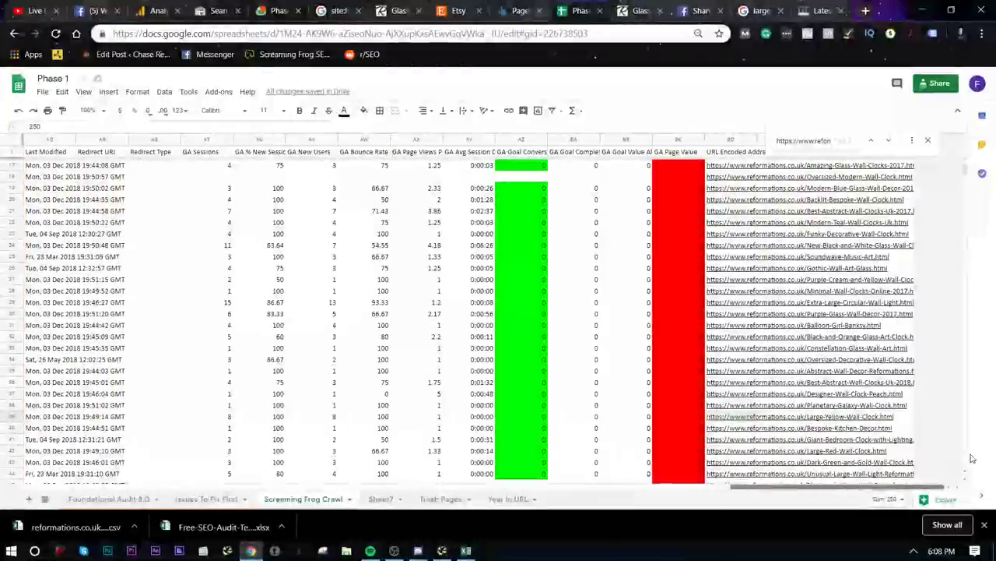
pyautogui.keyDown('shift'); pyautogui.click(864, 418); pyautogui.keyUp('shift')
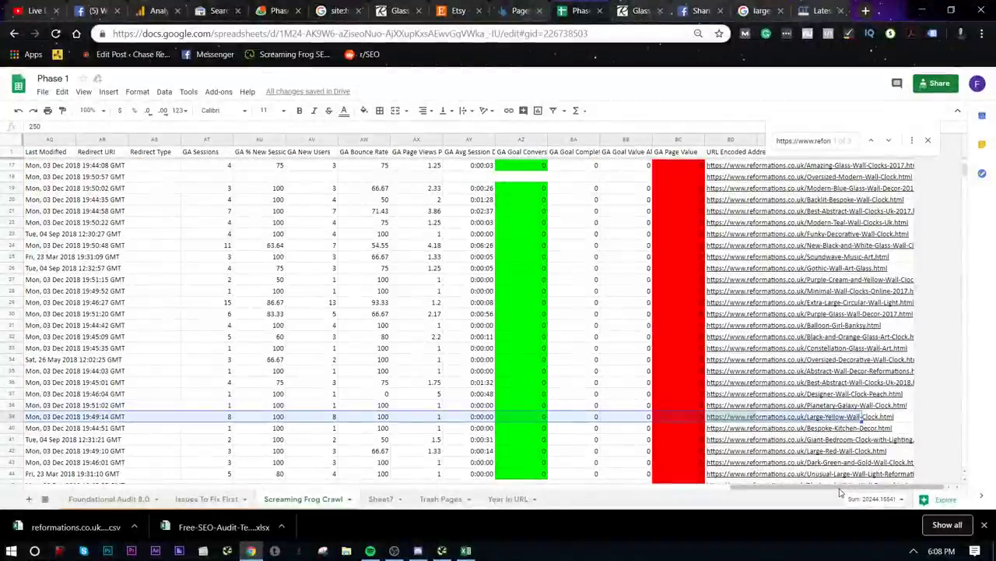
pyautogui.hotkey('ctrl', 'c')
pyautogui.moveTo(839, 487); pyautogui.dragTo(712, 487)
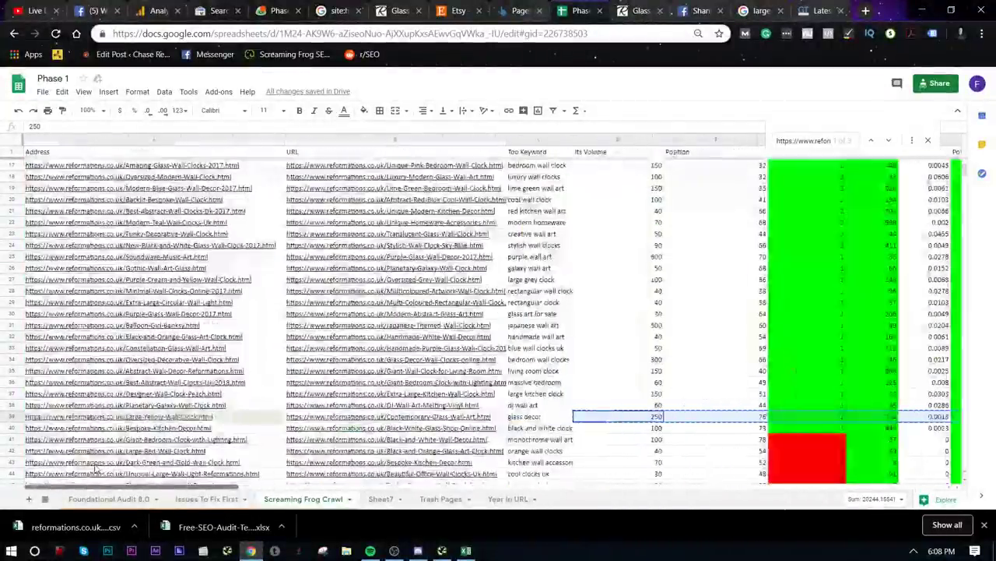
pyautogui.scroll(-1, 362, 400)
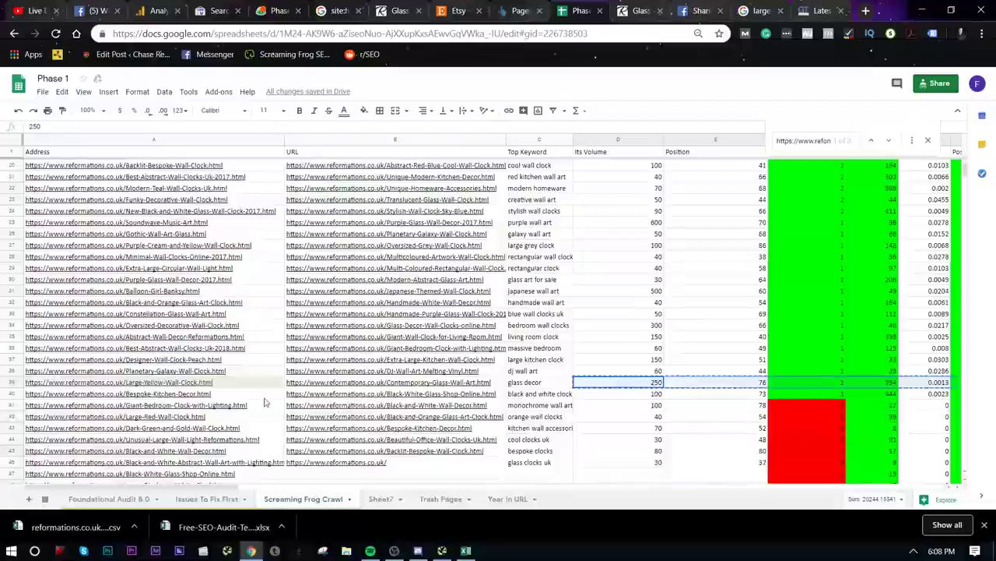
# - Try inserting a blank cell above the homepage address in the Address column, shifting the existing cells down
pyautogui.click(255, 385)
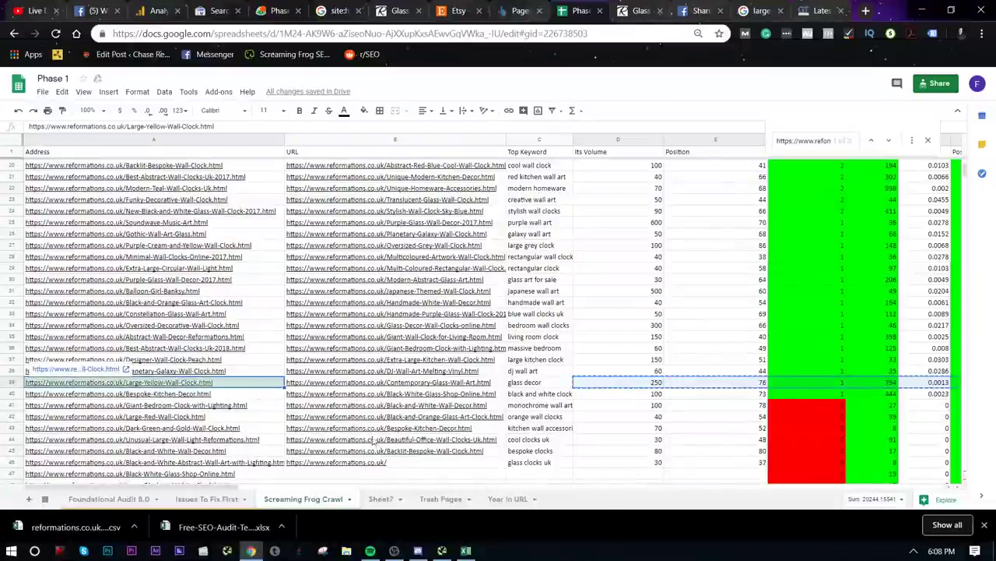
pyautogui.scroll(6, 252, 391)
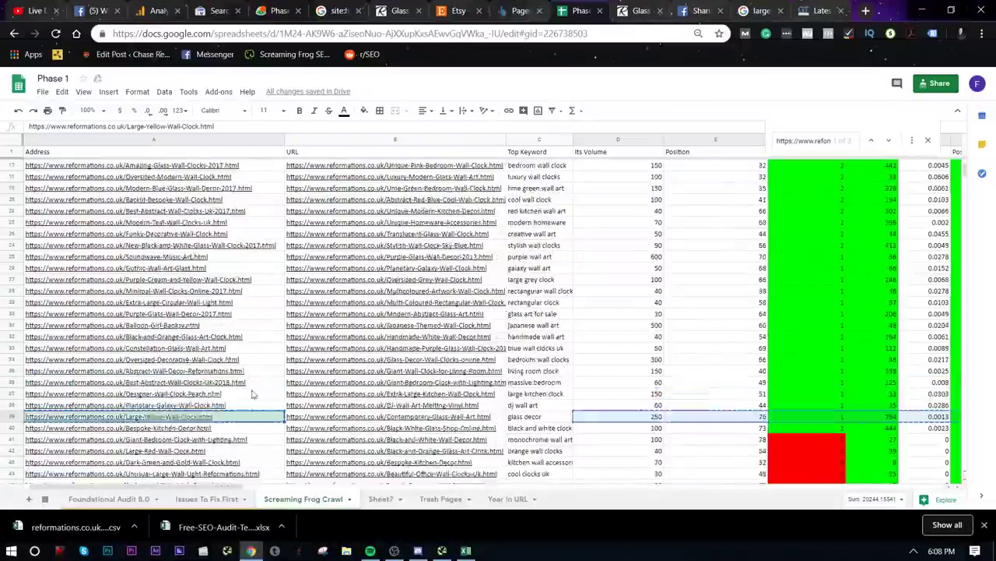
pyautogui.rightClick(115, 169)
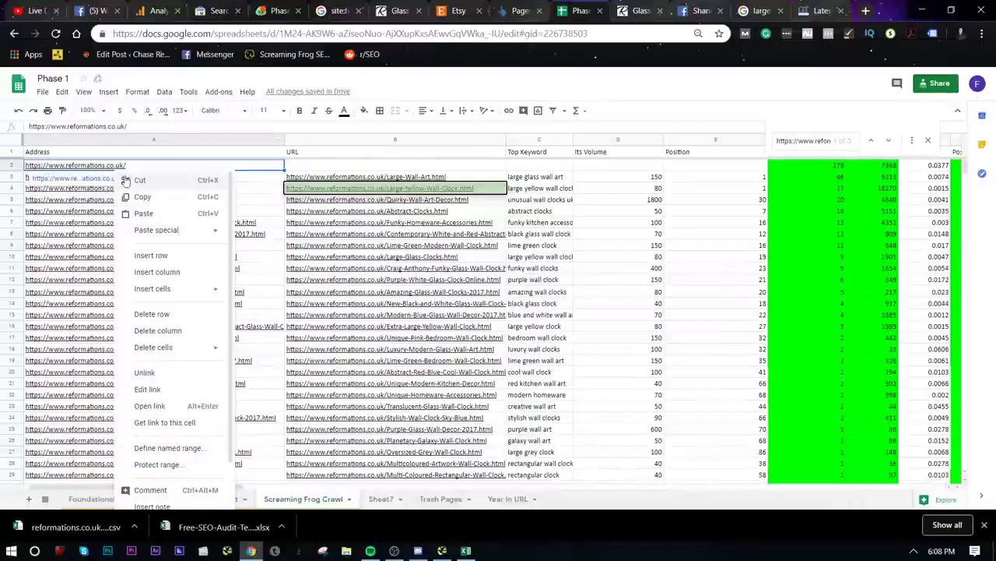
pyautogui.scroll(-1, 183, 370)
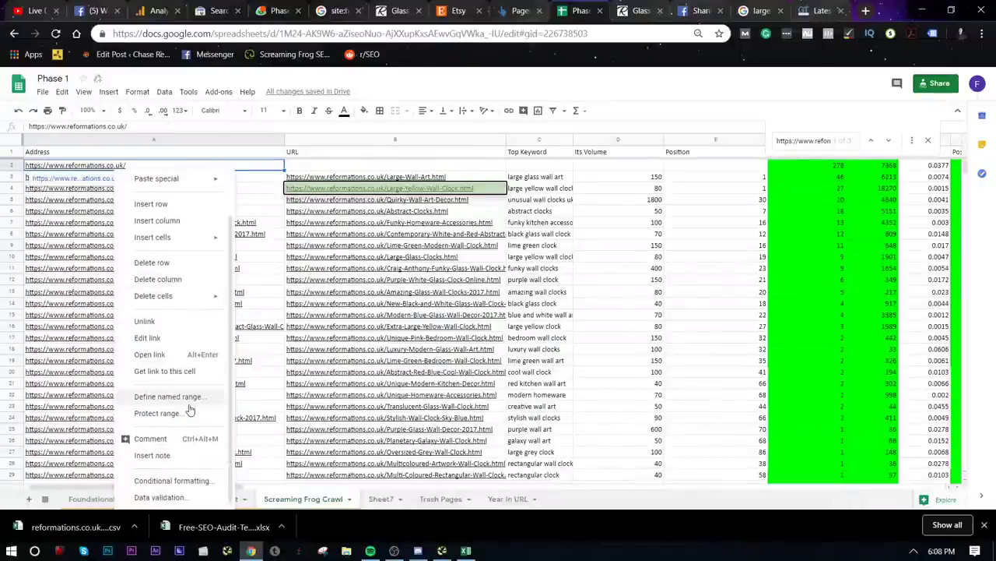
pyautogui.scroll(1, 192, 397)
pyautogui.scroll(-1, 179, 399)
pyautogui.scroll(1, 187, 334)
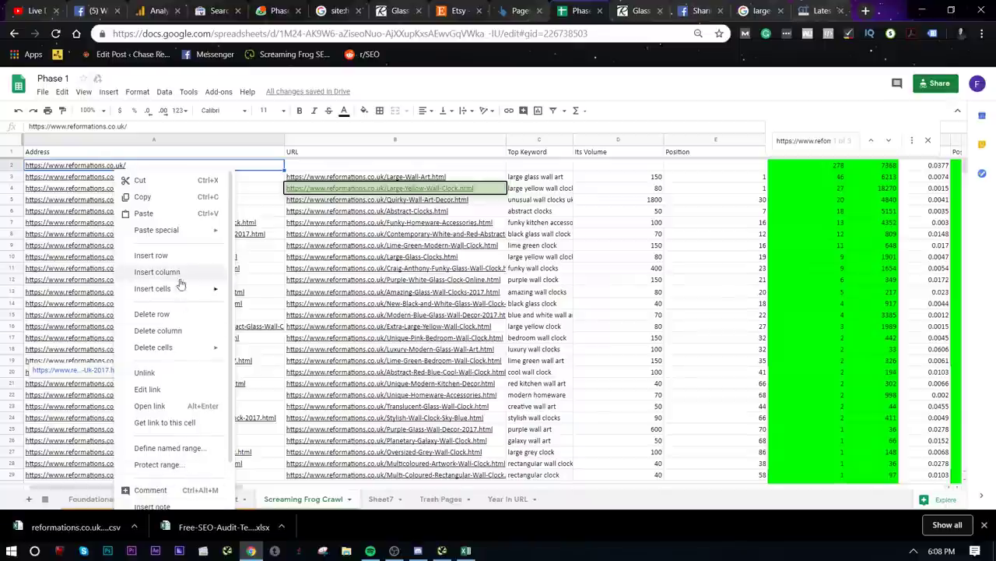
pyautogui.moveTo(168, 302)
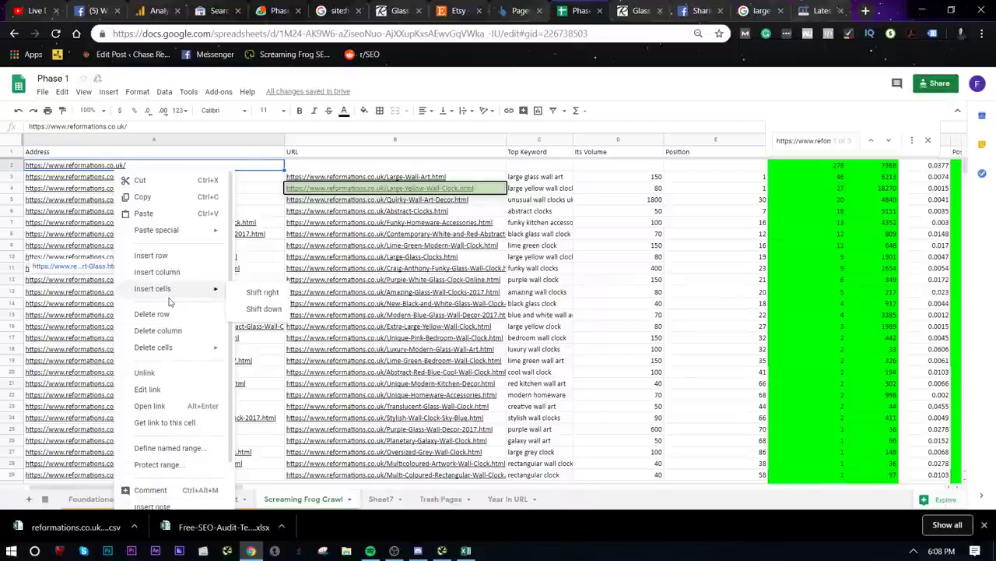
pyautogui.click(263, 308)
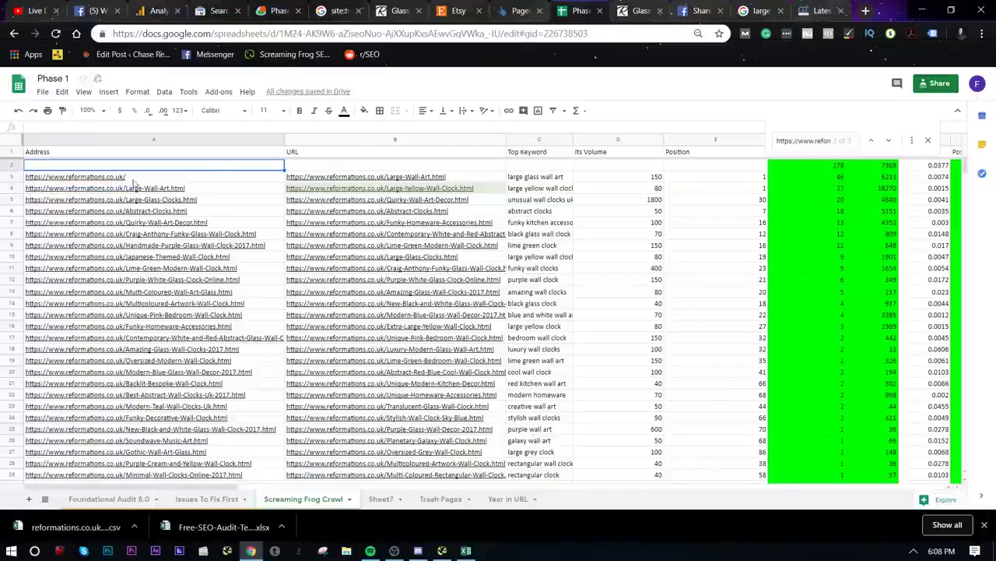
pyautogui.hotkey('ctrl', 'z')
pyautogui.click(14, 165)
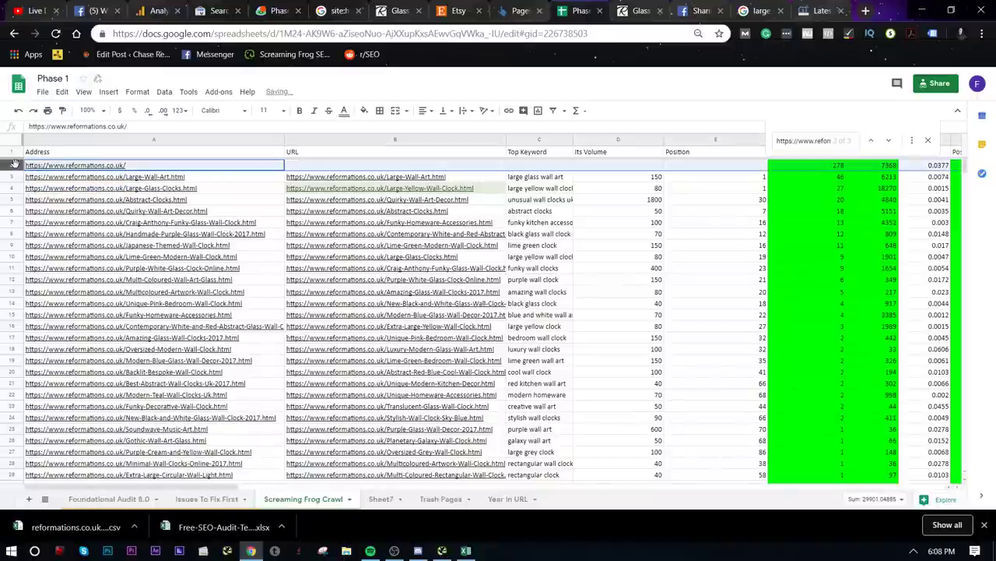
pyautogui.rightClick(14, 165)
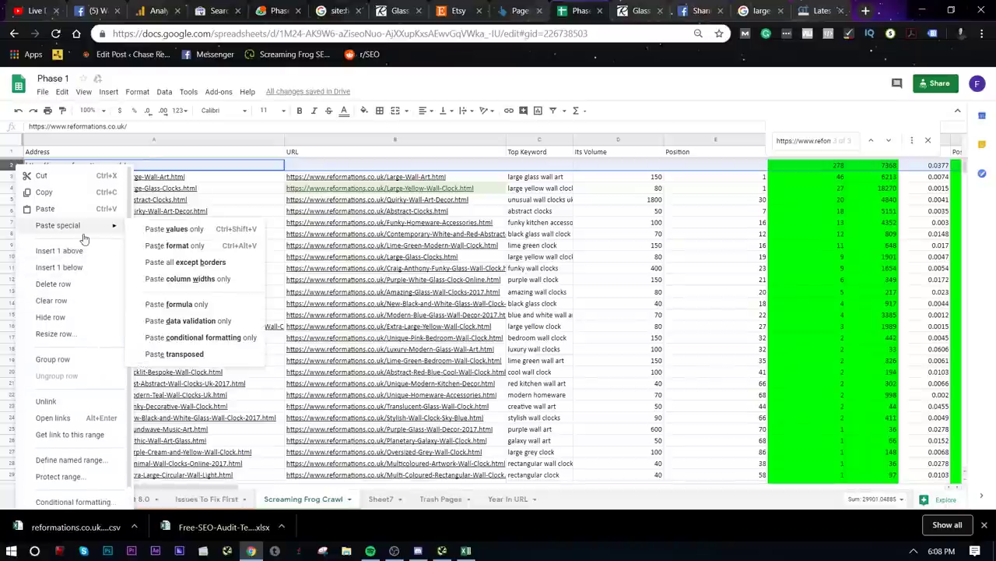
pyautogui.scroll(-1, 78, 448)
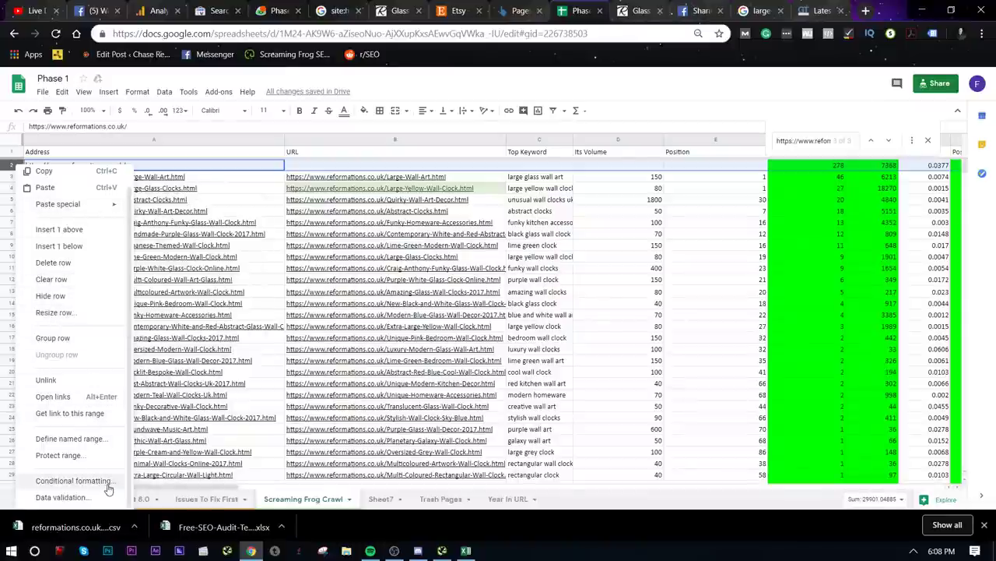
pyautogui.click(234, 257)
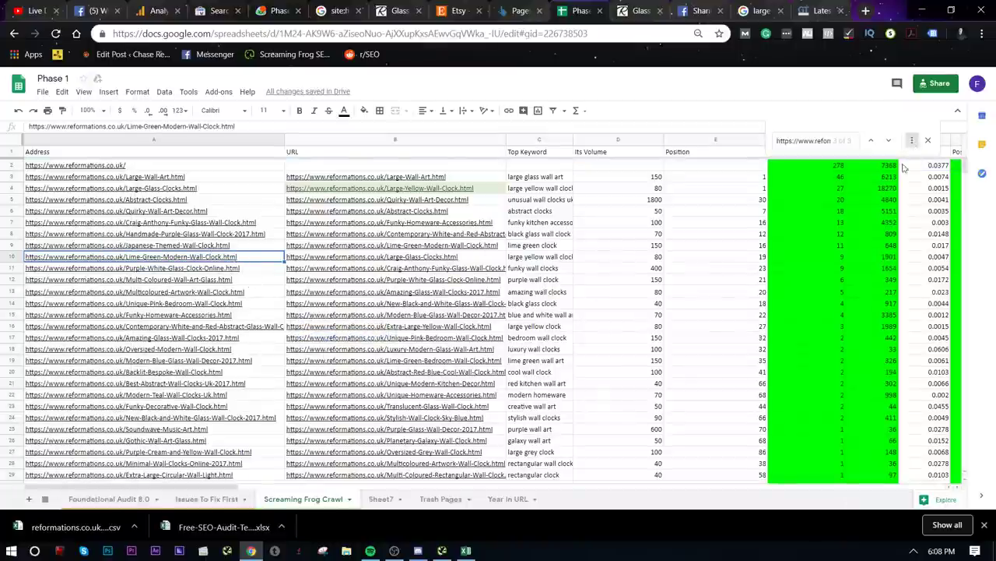
pyautogui.click(912, 140)
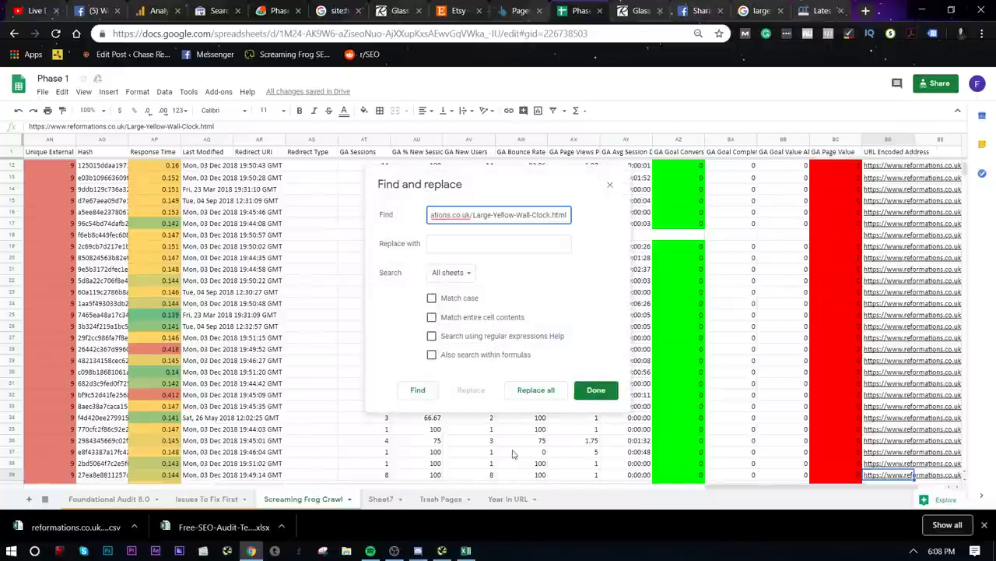
pyautogui.click(513, 453)
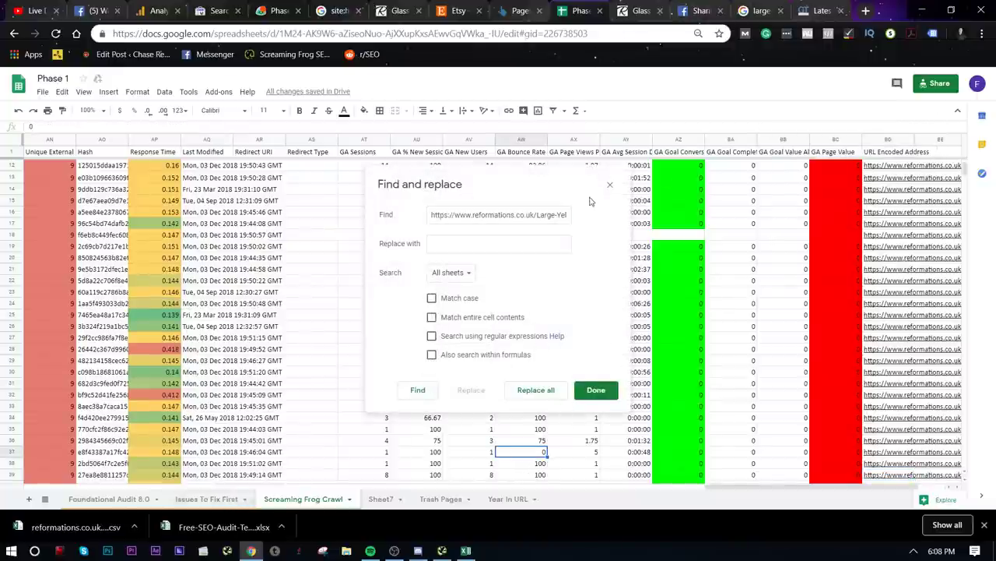
pyautogui.click(609, 188)
# - Undo the pasted Ahrefs data and the extra blank columns inserted beside Address in the Screaming Frog Crawl sheet
pyautogui.click(381, 499)
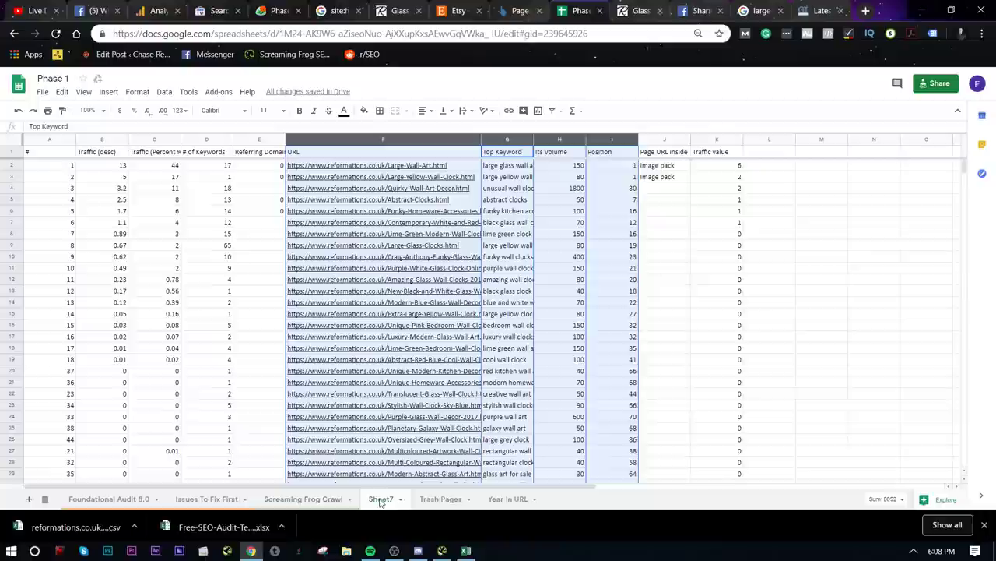
pyautogui.click(302, 499)
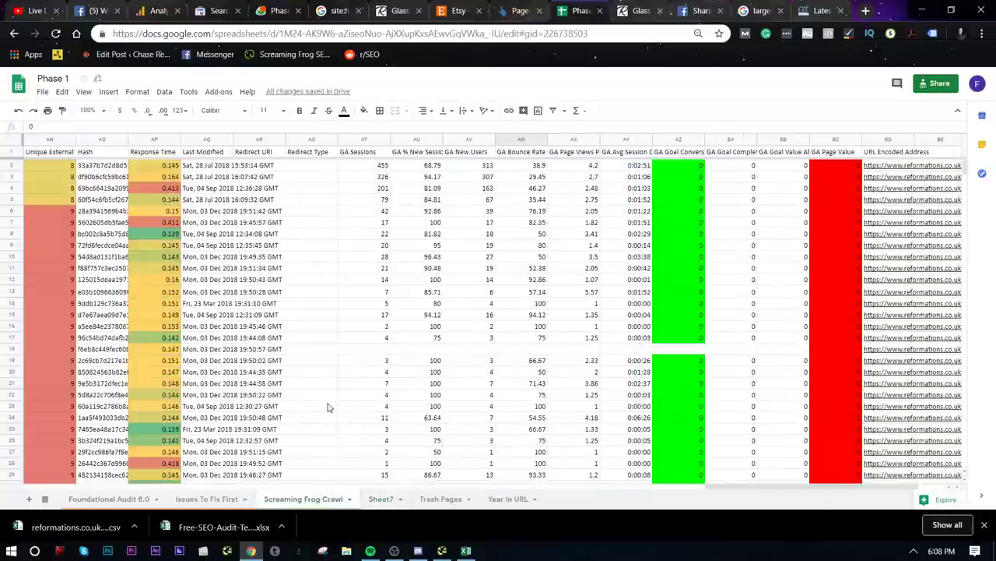
pyautogui.moveTo(797, 488); pyautogui.dragTo(116, 488)
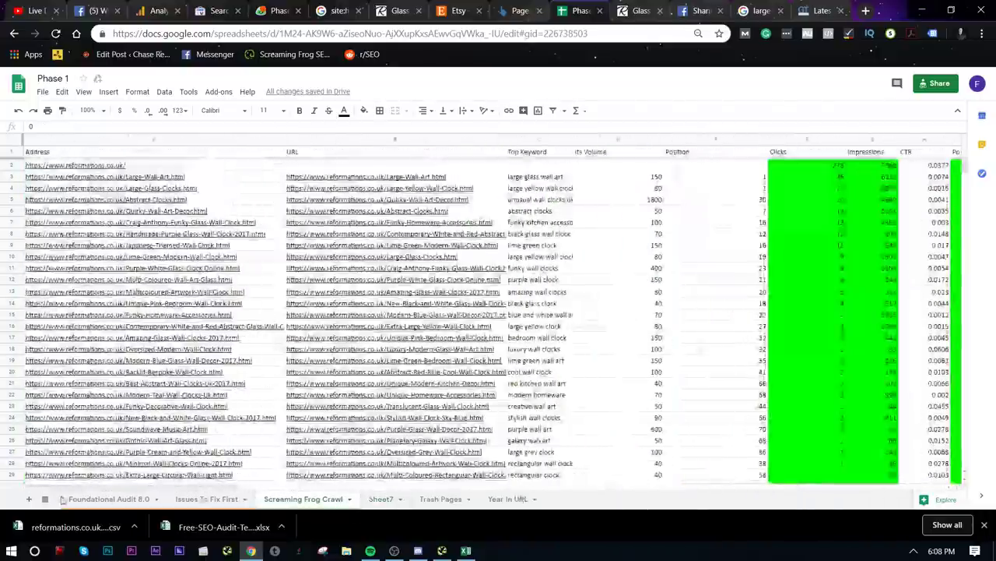
pyautogui.hotkey('ctrl', 'z')
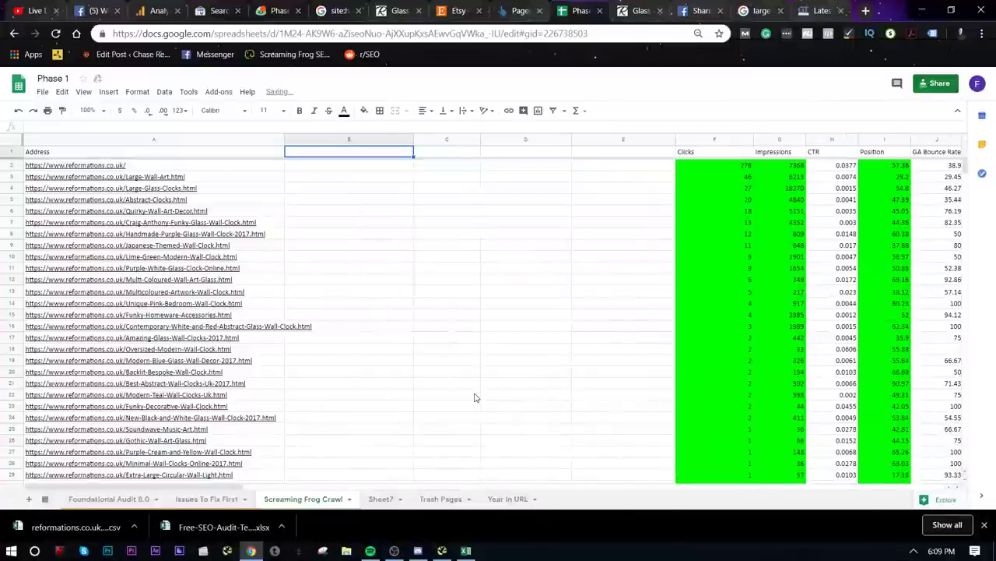
pyautogui.hotkey('ctrl', 'z')
pyautogui.hotkey('ctrl', 'z')
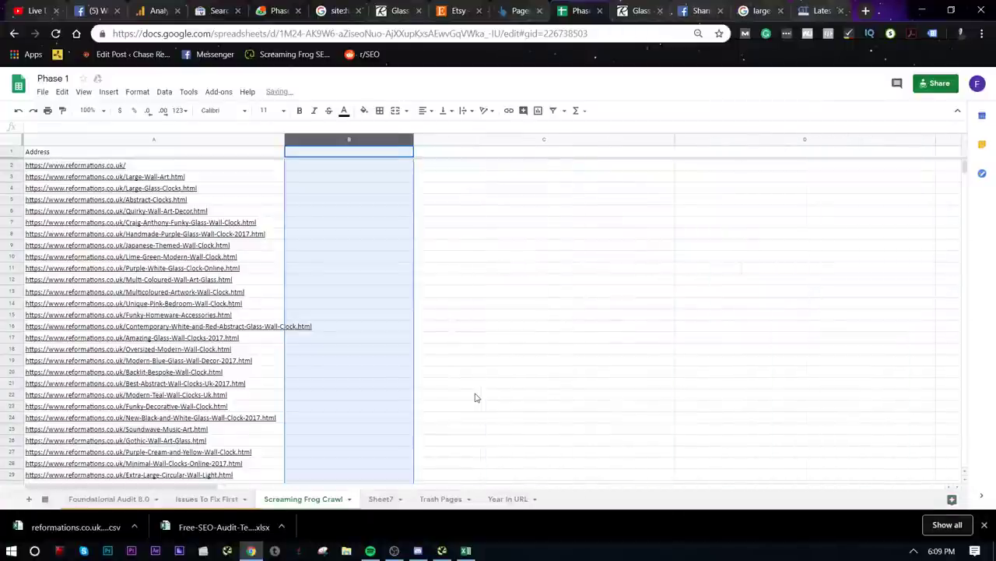
pyautogui.hotkey('ctrl', 'z')
pyautogui.hotkey('ctrl', 'z')
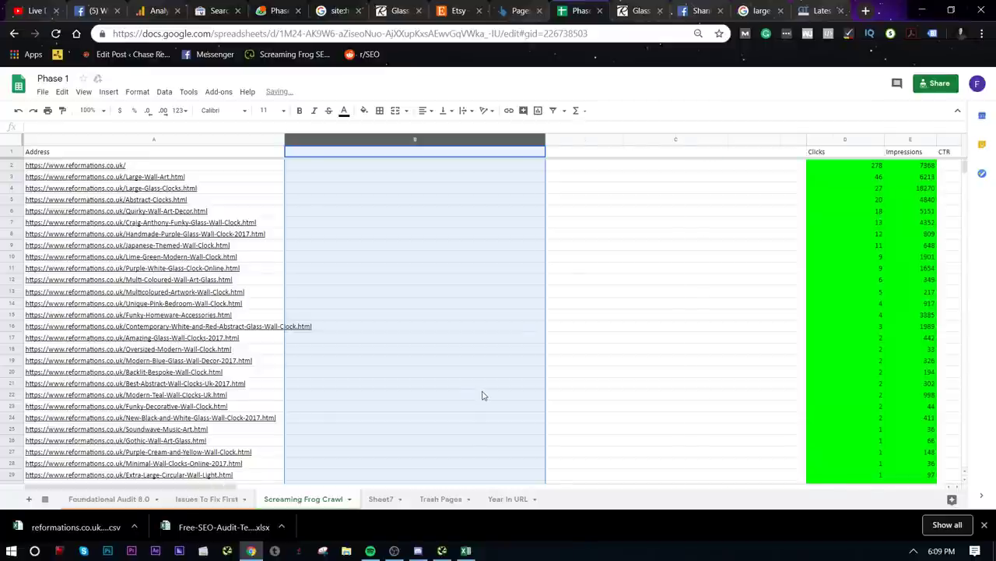
pyautogui.hotkey('ctrl', 'z')
pyautogui.hotkey('ctrl', 'z')
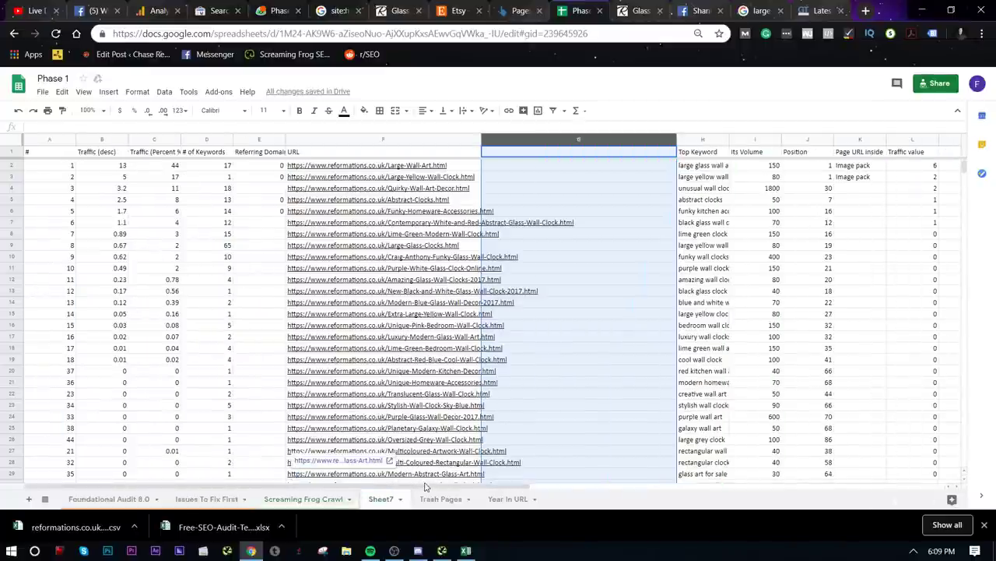
# - Delete the empty column between URL and Top Keyword in Sheet7 and widen Top Keyword to fit its entries
pyautogui.rightClick(642, 137)
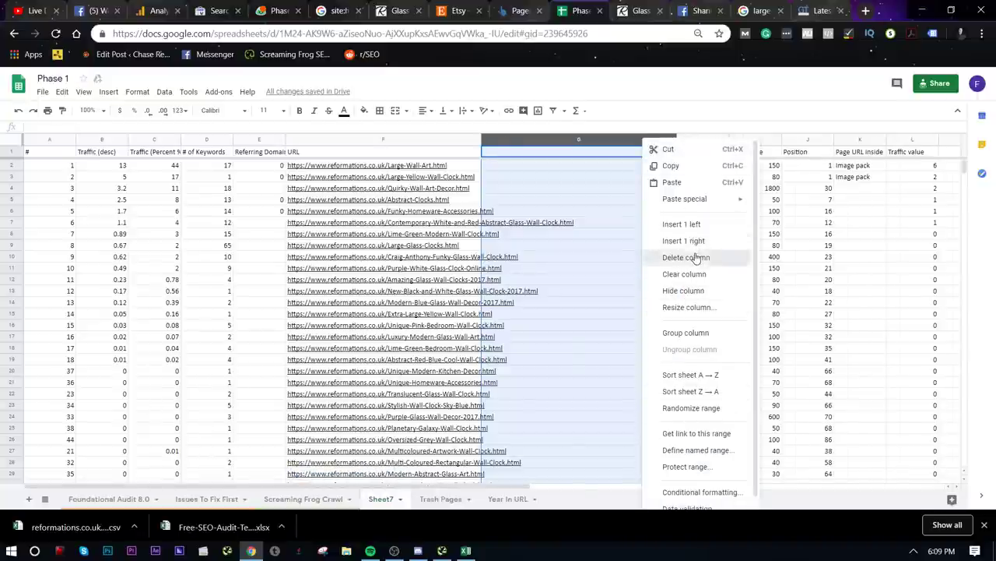
pyautogui.click(686, 257)
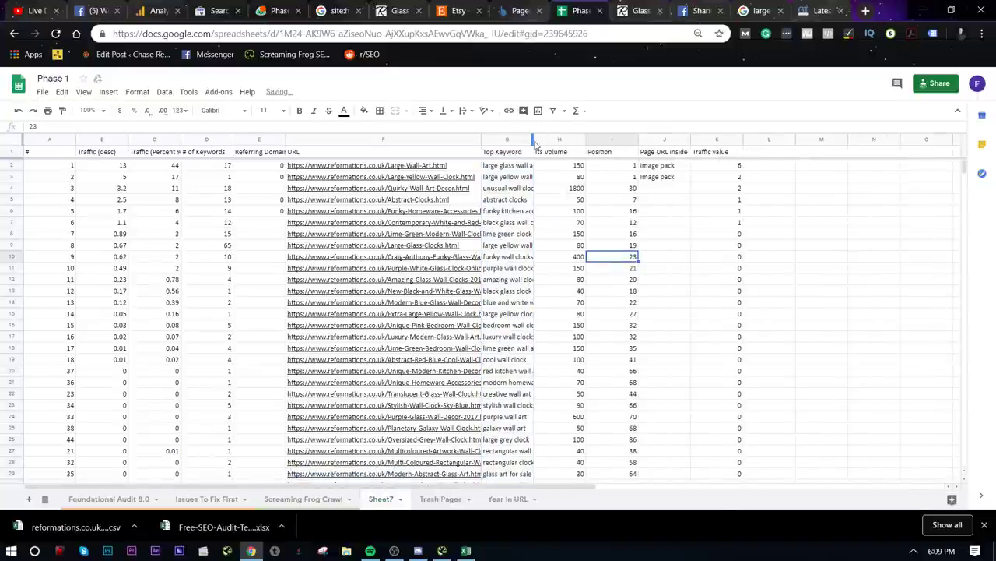
pyautogui.moveTo(535, 144); pyautogui.dragTo(588, 146)
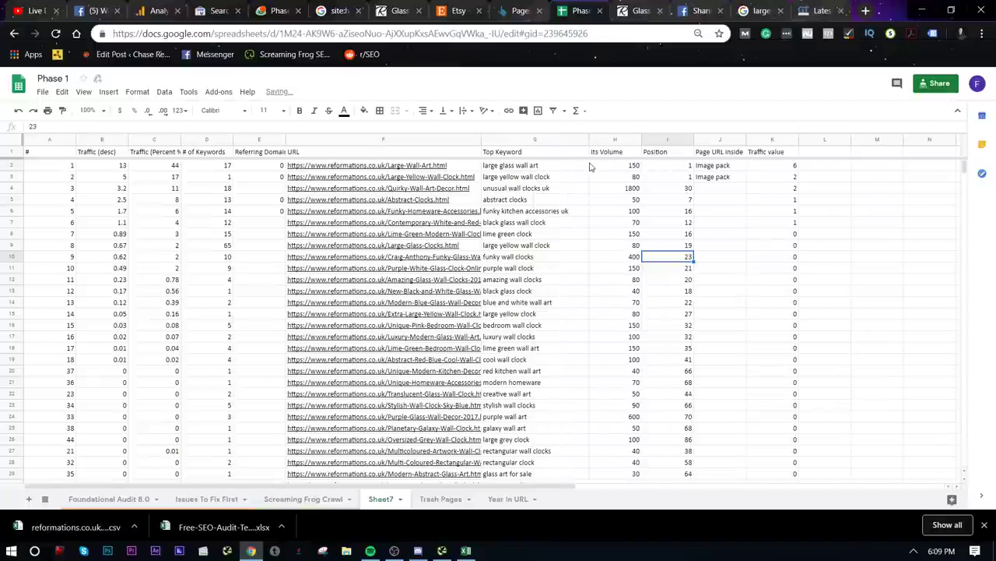
pyautogui.moveTo(545, 177); pyautogui.dragTo(542, 213)
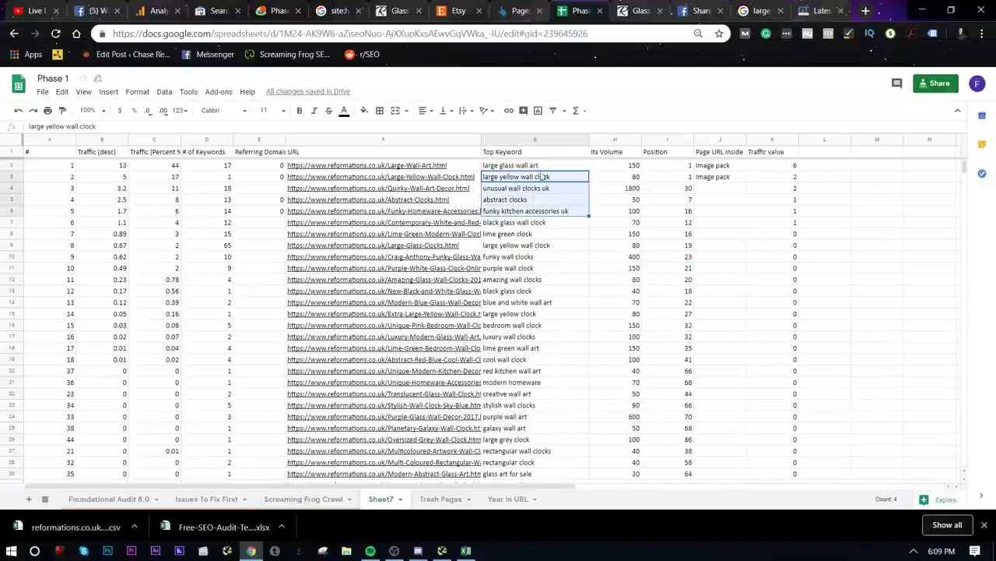
pyautogui.click(544, 176)
# - Delete the blank column between Address and Clicks in the Screaming Frog Crawl sheet and narrow the Clicks column
pyautogui.click(303, 498)
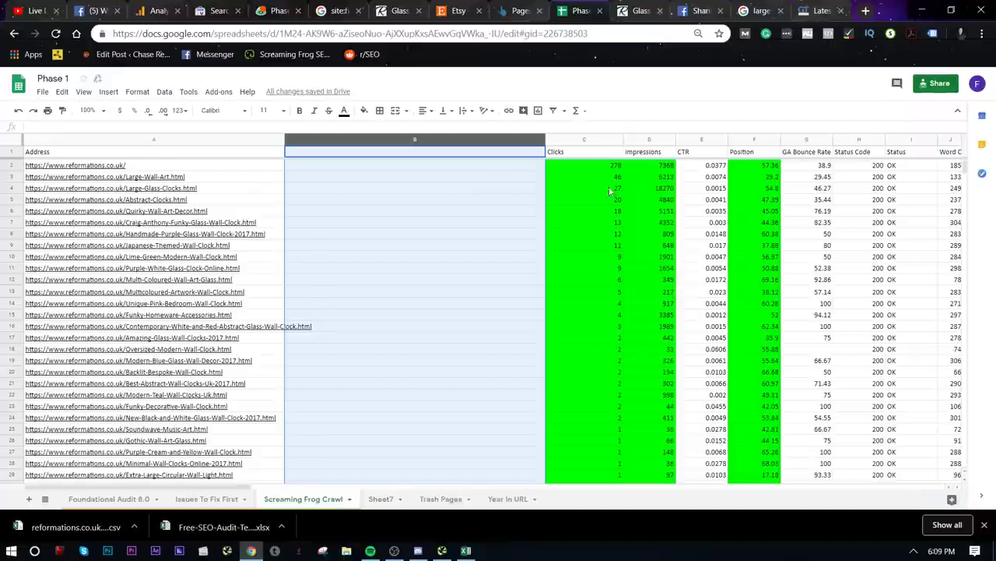
pyautogui.rightClick(468, 153)
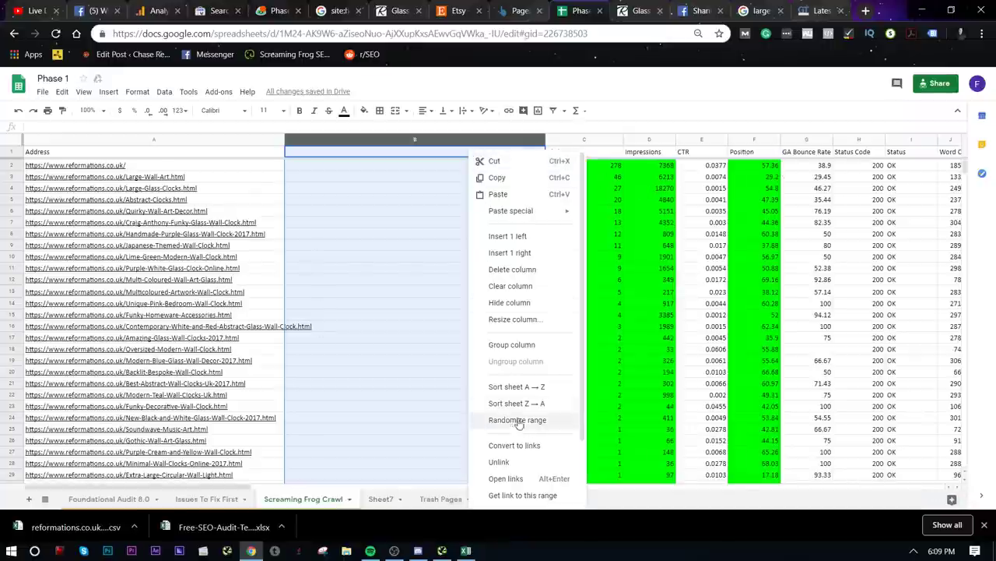
pyautogui.scroll(-2, 518, 421)
pyautogui.scroll(3, 529, 465)
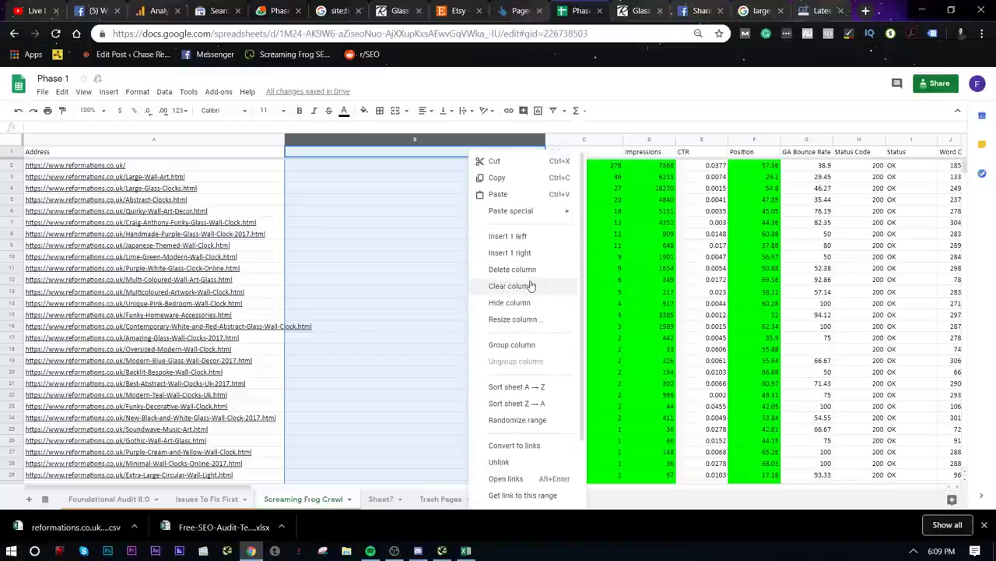
pyautogui.click(530, 269)
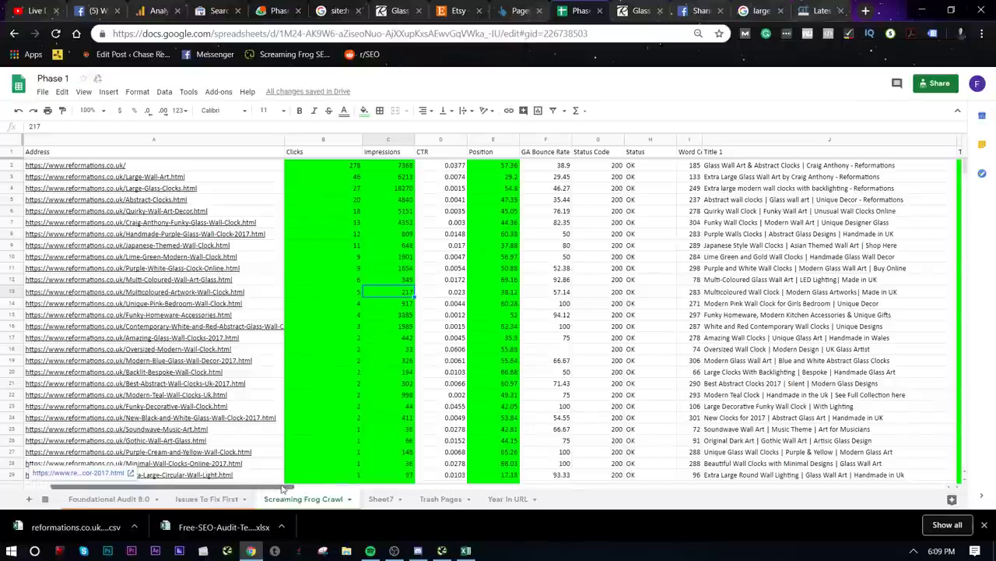
pyautogui.click(303, 339)
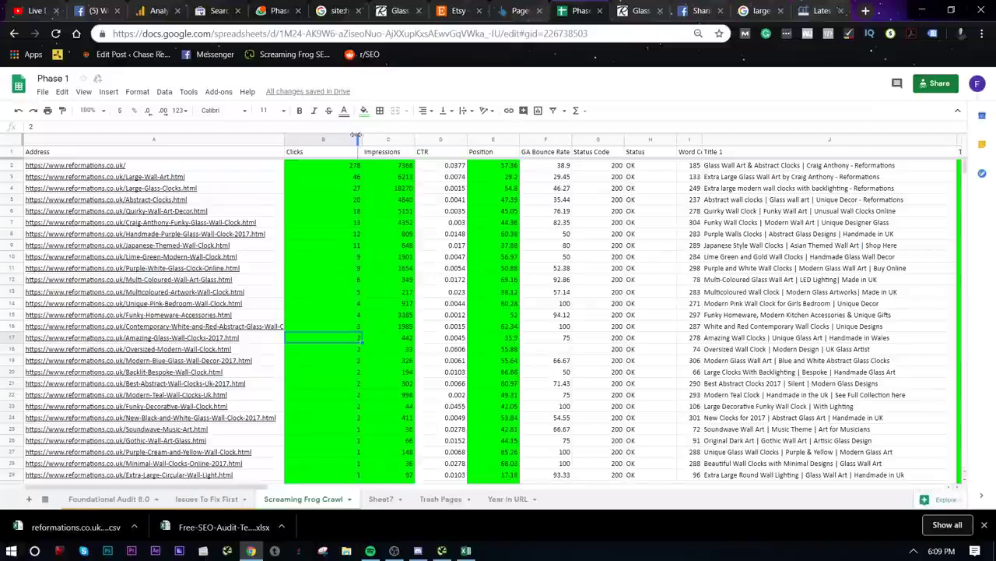
pyautogui.moveTo(340, 135); pyautogui.dragTo(341, 136)
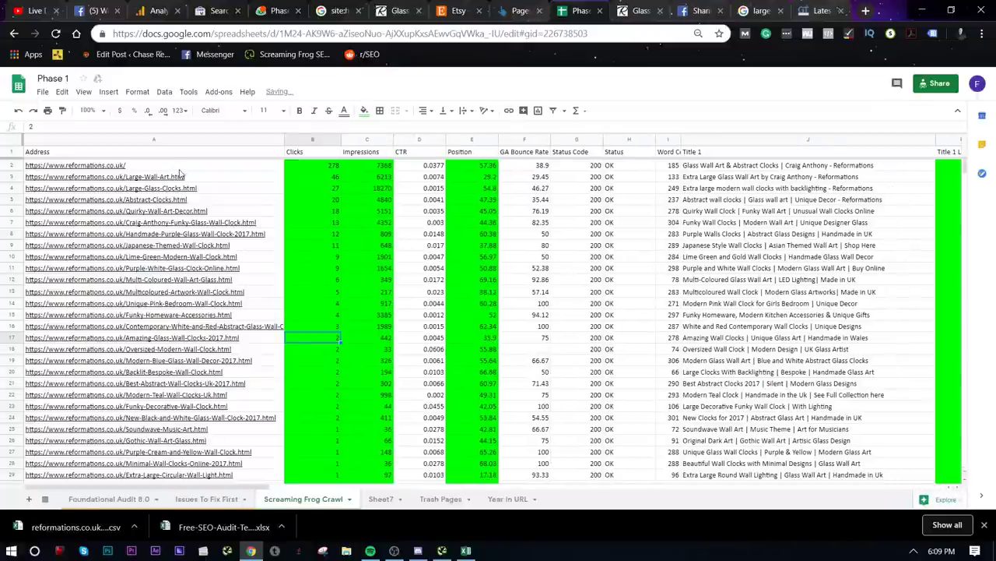
# - Open the website's homepage from its link in the Address column
pyautogui.moveTo(179, 170); pyautogui.dragTo(191, 249)
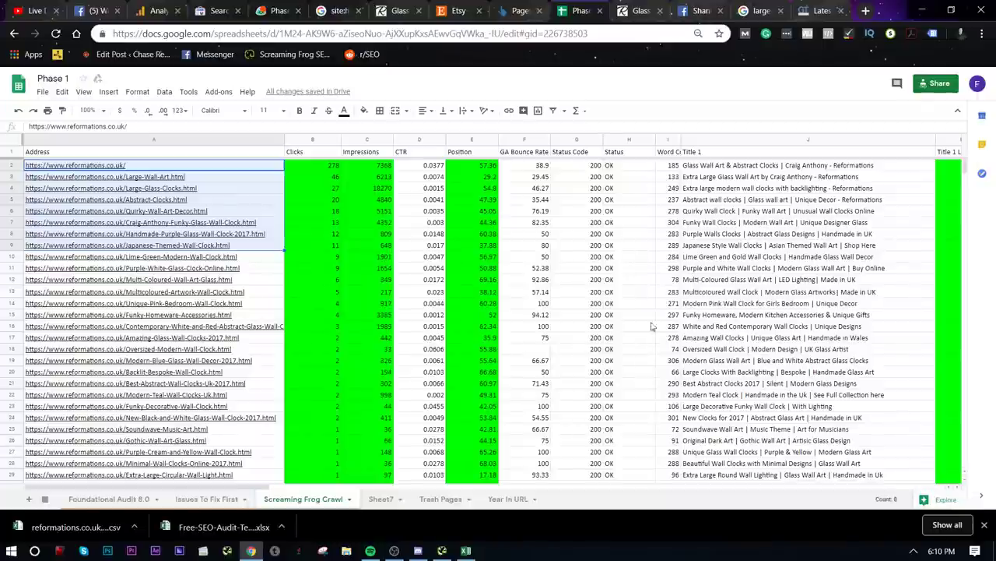
pyautogui.click(209, 170)
pyautogui.click(105, 181)
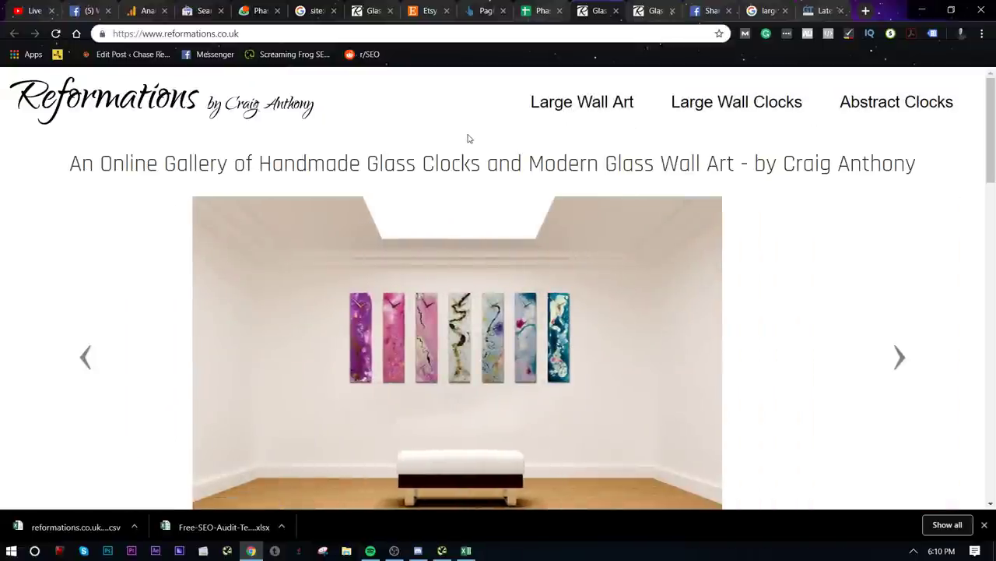
# - Inspect the Large Wall Art navigation link's HTML and styles on the homepage
pyautogui.hotkey('ctrl', '-')
pyautogui.hotkey('ctrl', '+')
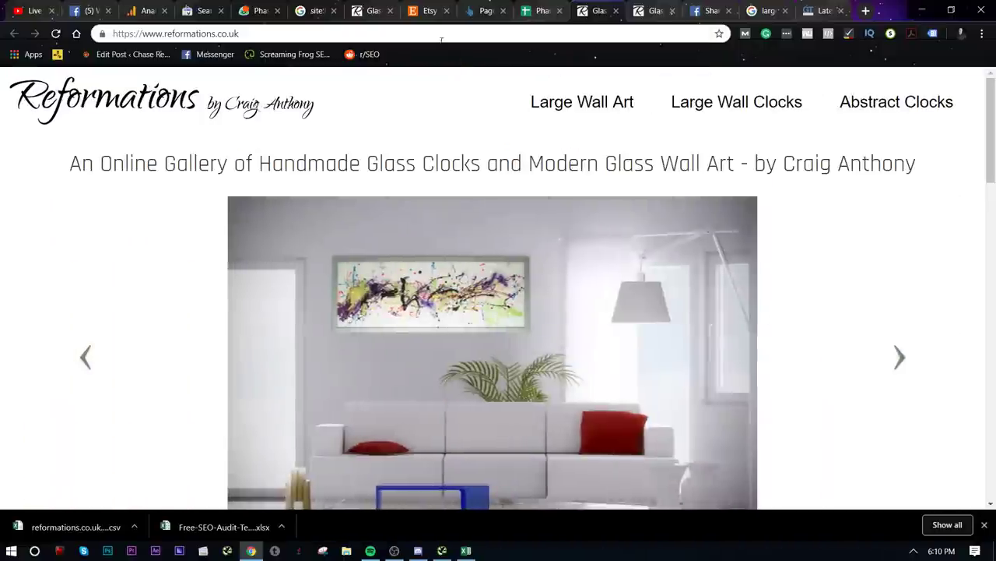
pyautogui.click(432, 34)
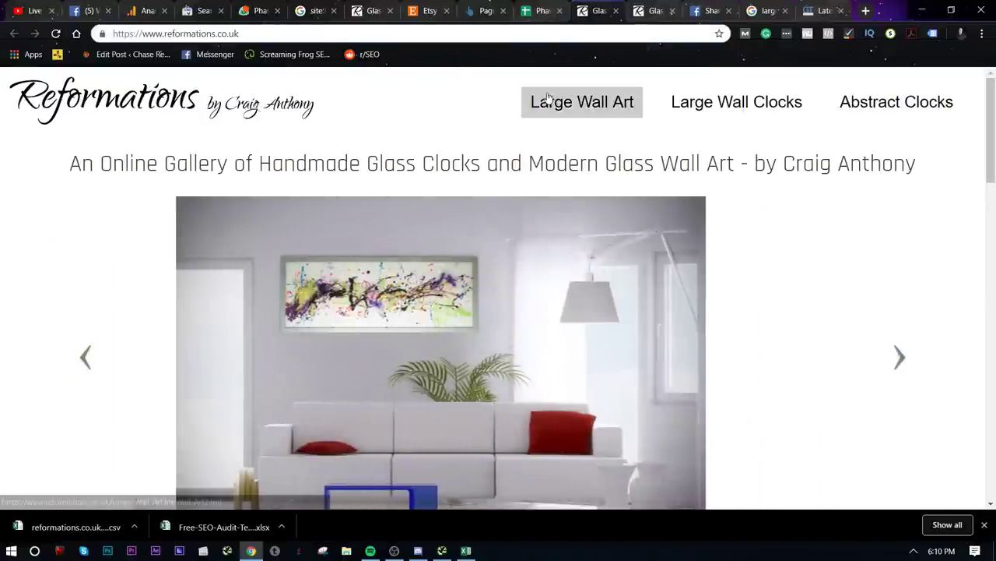
pyautogui.rightClick(534, 101)
pyautogui.press('Escape')
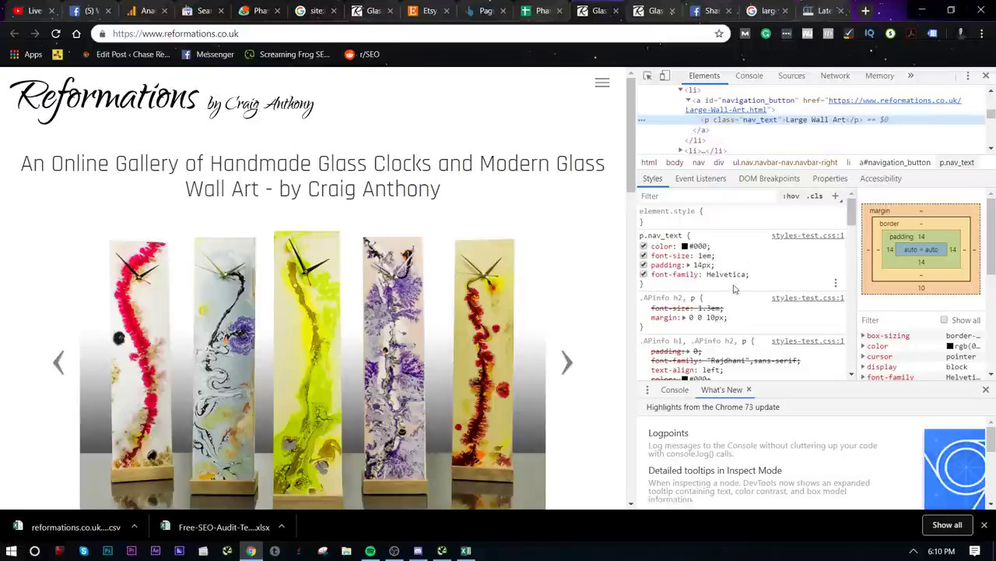
# - Examine the CSS rules applied to the Large Wall Art navigation text and close the developer tools
pyautogui.scroll(1, 778, 124)
pyautogui.scroll(-1, 791, 117)
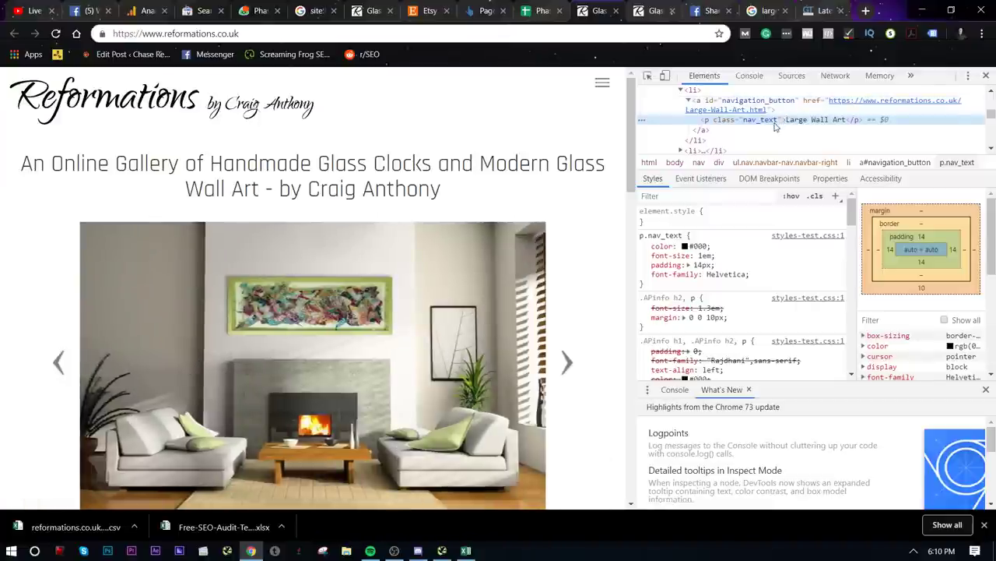
pyautogui.scroll(-2, 775, 133)
pyautogui.scroll(2, 773, 134)
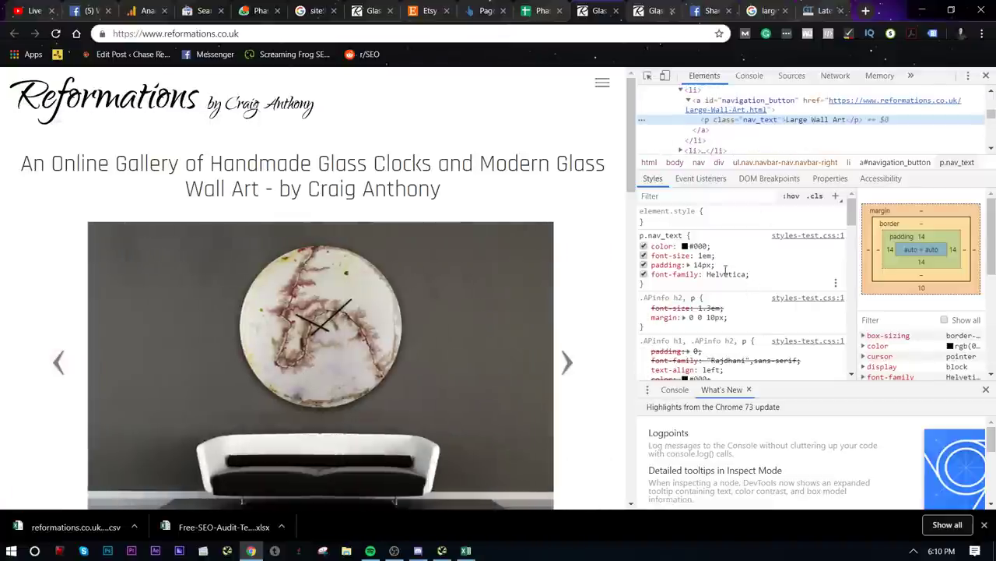
pyautogui.scroll(-3, 722, 270)
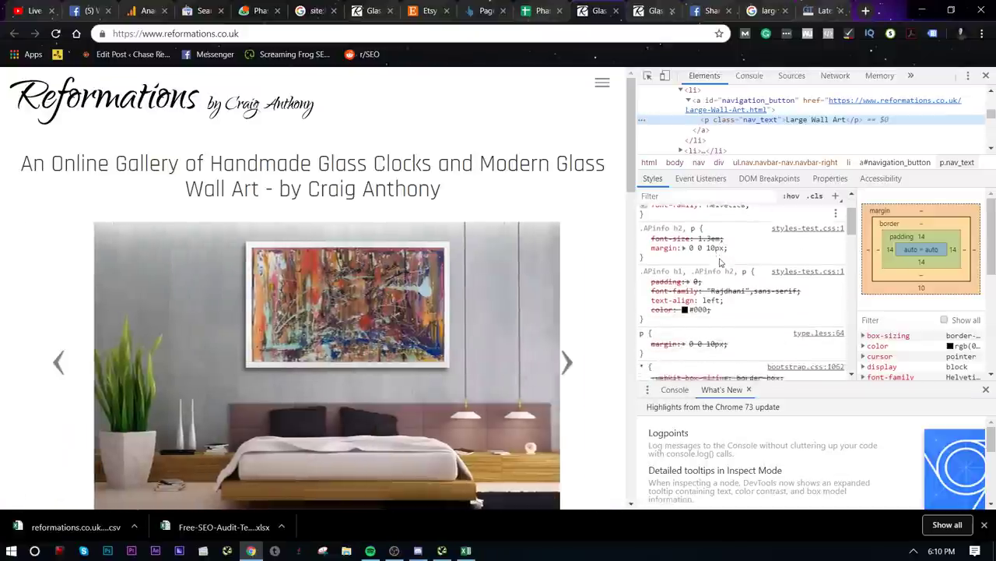
pyautogui.scroll(-5, 724, 272)
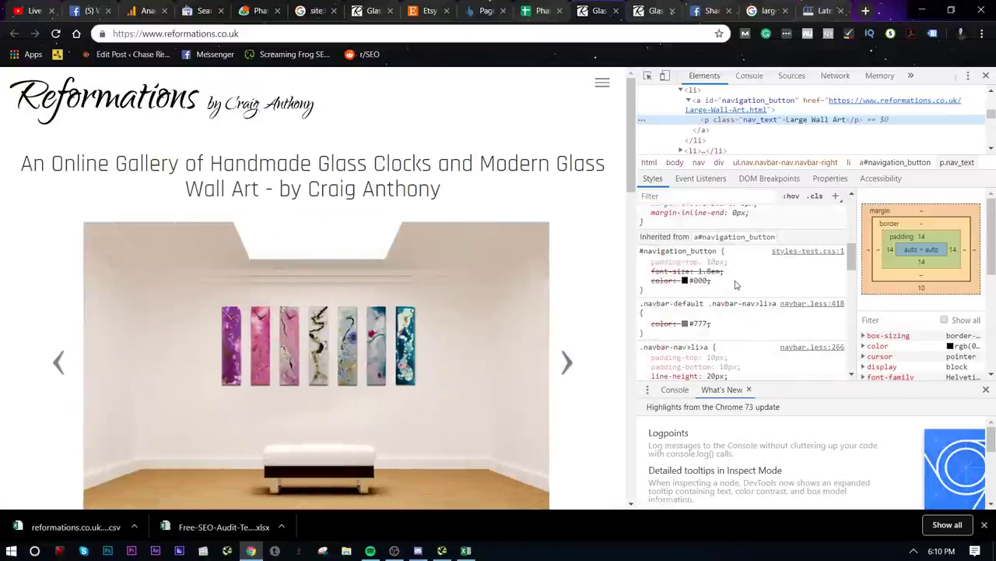
pyautogui.scroll(-6, 733, 288)
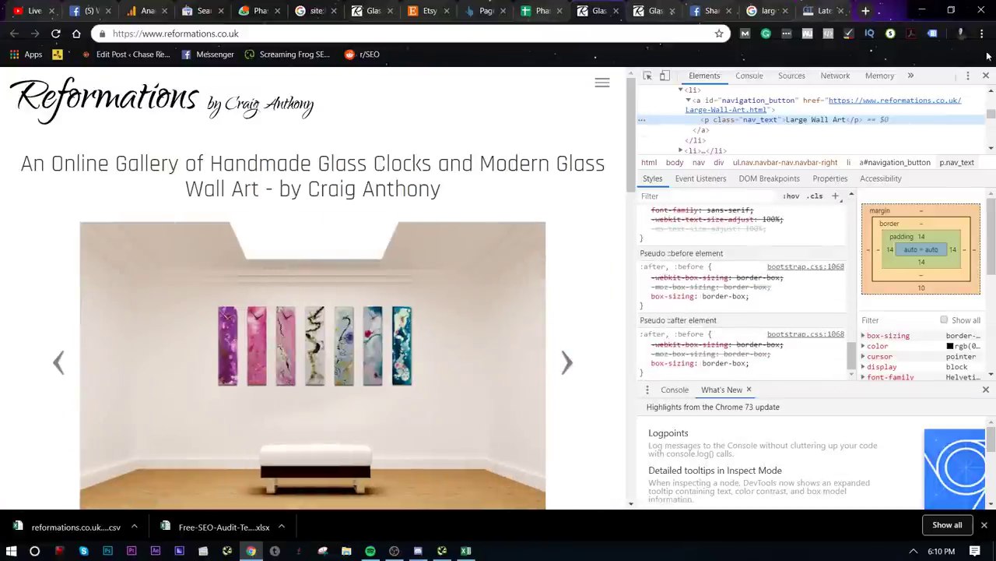
pyautogui.click(986, 74)
# - Review the homepage's images and text down to the footer and return to its header
pyautogui.scroll(-10, 535, 237)
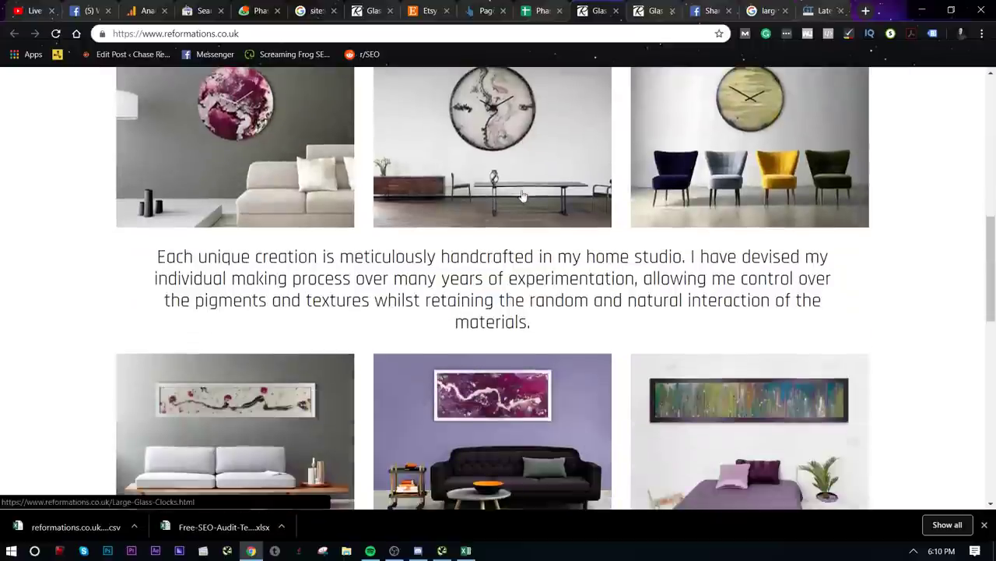
pyautogui.scroll(-7, 535, 237)
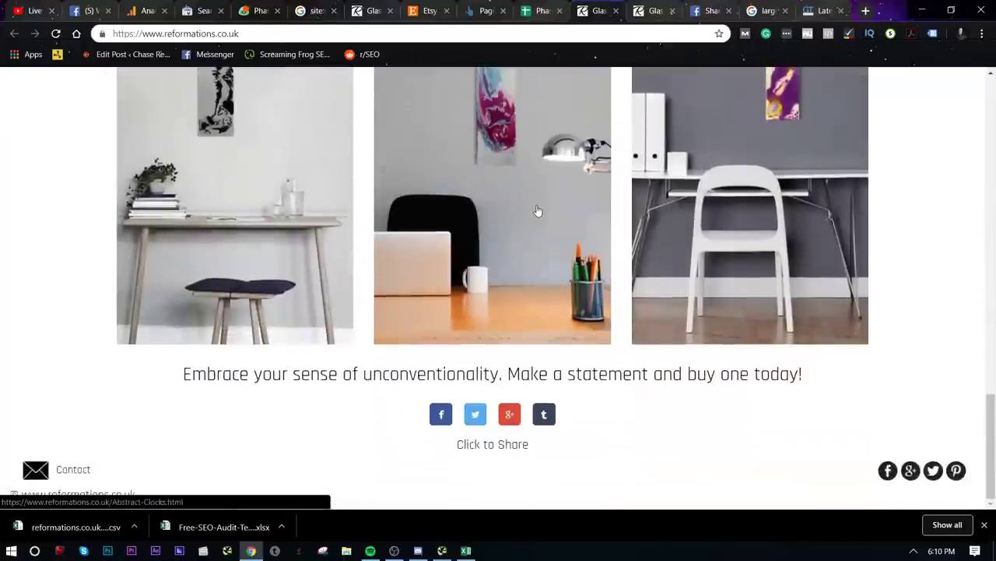
pyautogui.scroll(15, 556, 254)
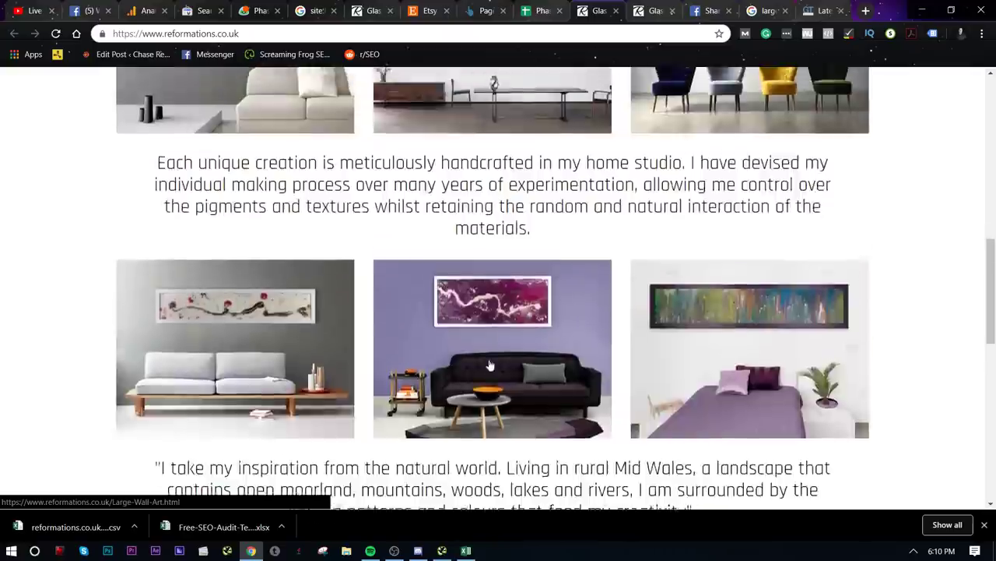
pyautogui.scroll(2, 515, 349)
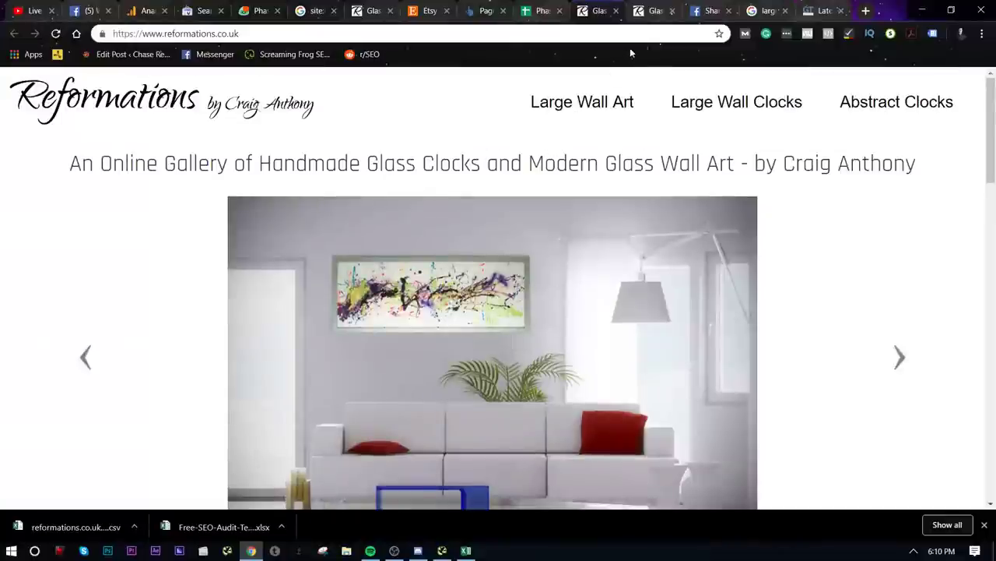
# - Open the Large-Wall-Art.html page from its link in the Address column of the Screaming Frog Crawl sheet
pyautogui.click(510, 11)
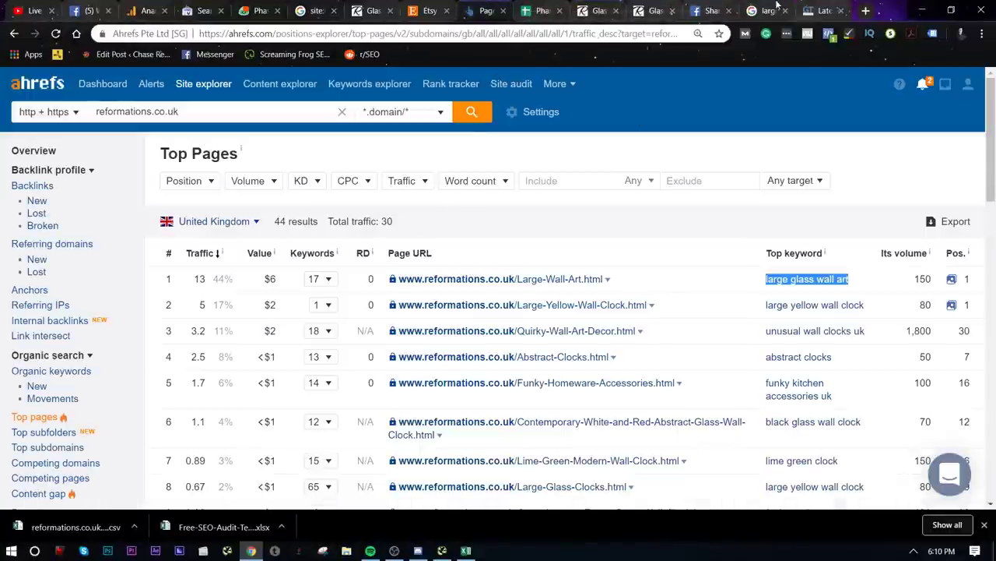
pyautogui.click(776, 7)
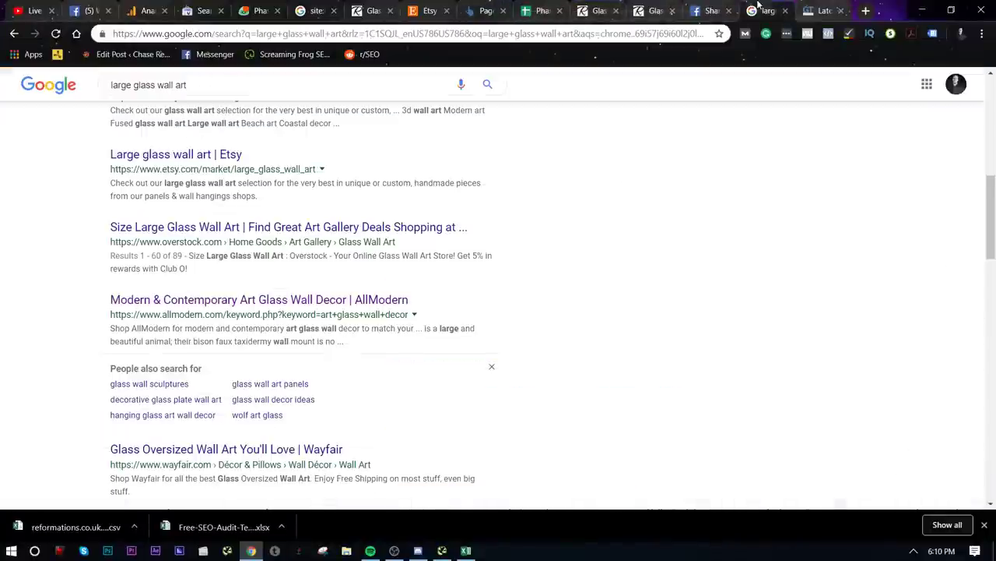
pyautogui.click(543, 7)
pyautogui.click(186, 180)
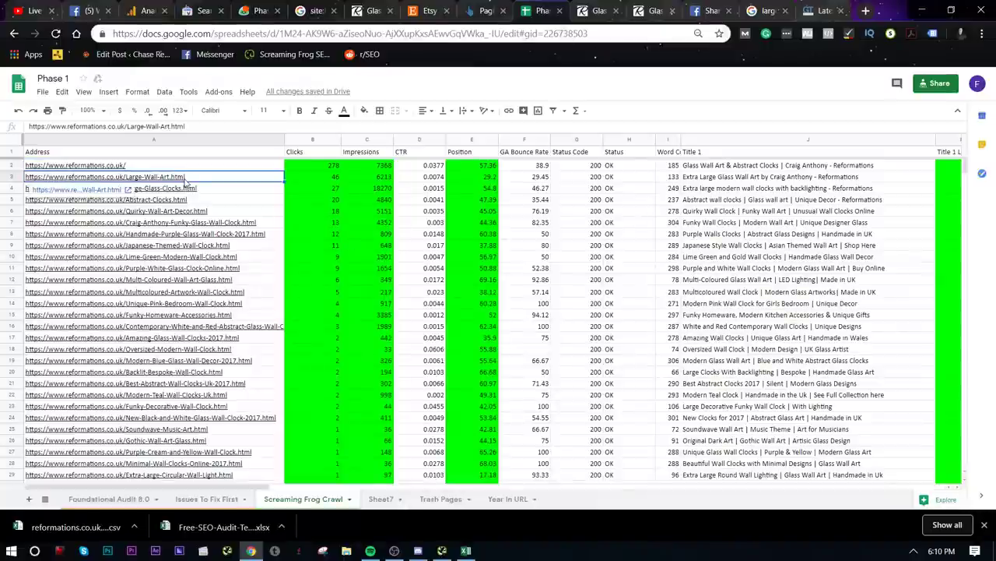
pyautogui.click(129, 192)
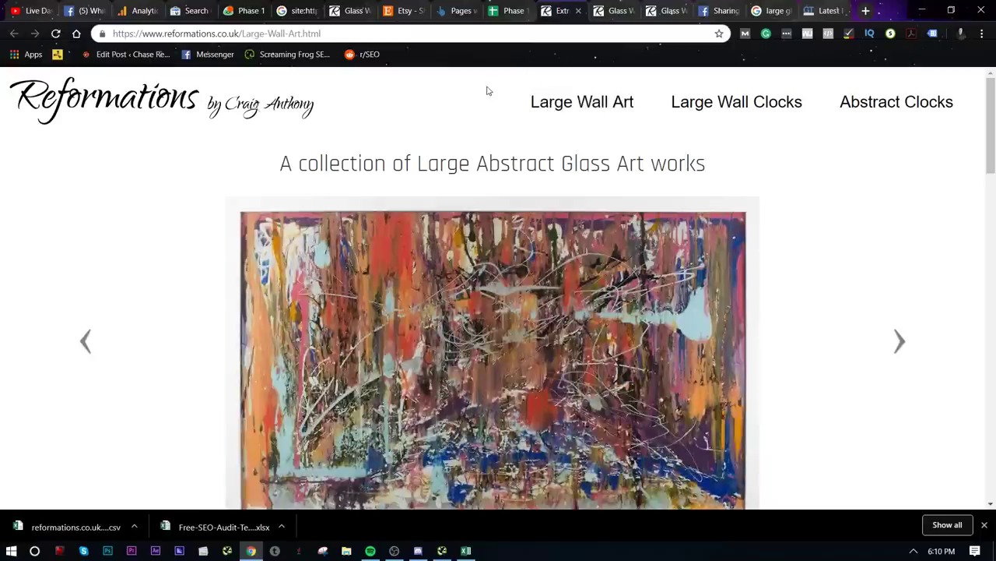
# - Review the Large Wall Art page's product listings, footer and image carousel, advancing the carousel by one image
pyautogui.scroll(-10, 620, 162)
pyautogui.scroll(-10, 566, 209)
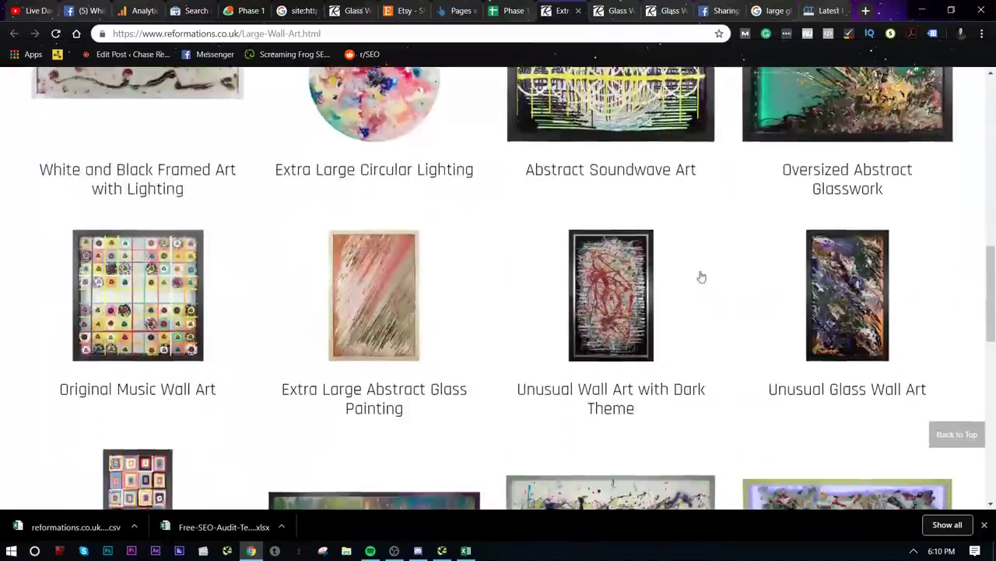
pyautogui.scroll(-2, 599, 247)
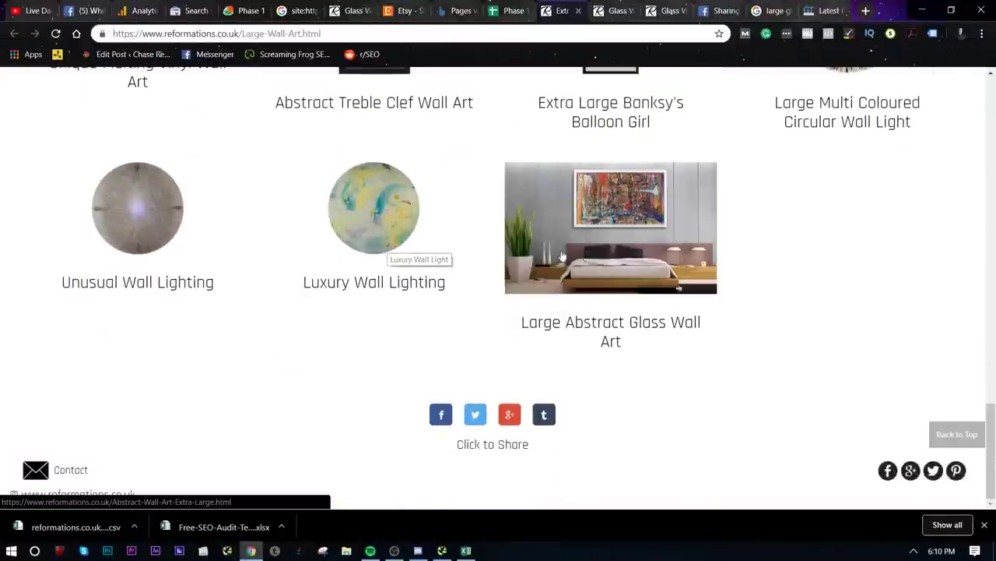
pyautogui.scroll(1, 622, 327)
pyautogui.scroll(20, 623, 327)
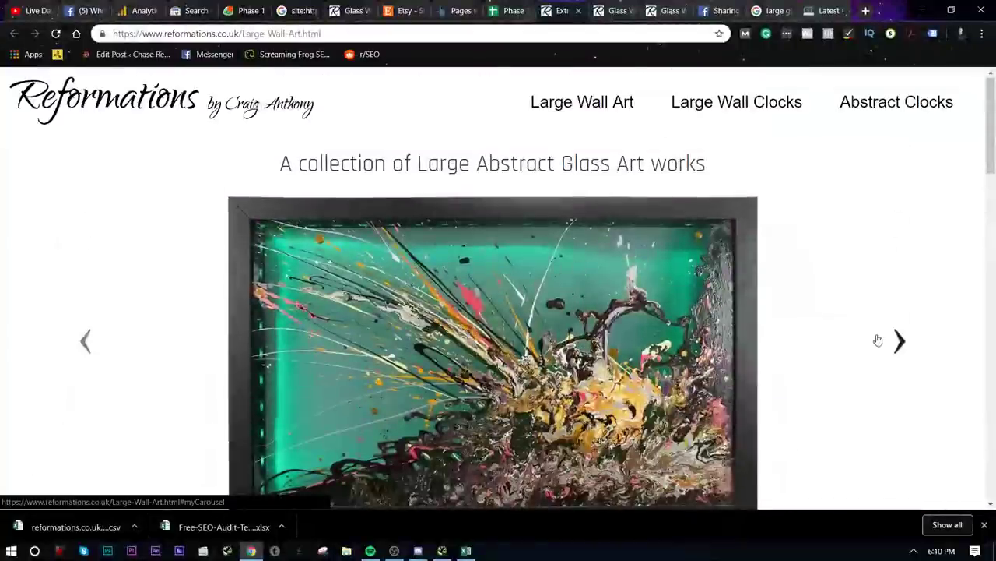
pyautogui.click(927, 347)
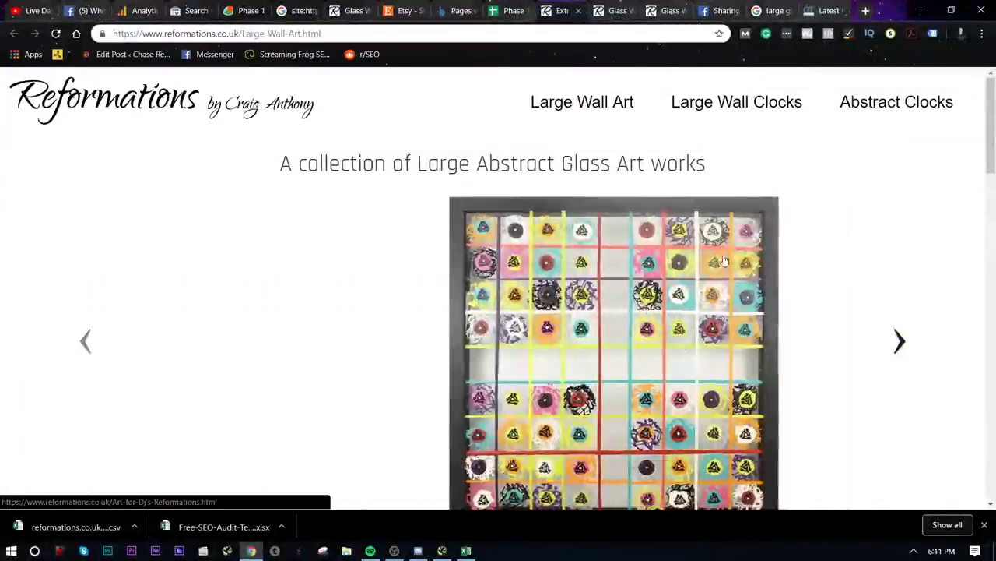
pyautogui.scroll(-7, 723, 260)
pyautogui.scroll(4, 726, 222)
pyautogui.scroll(3, 727, 222)
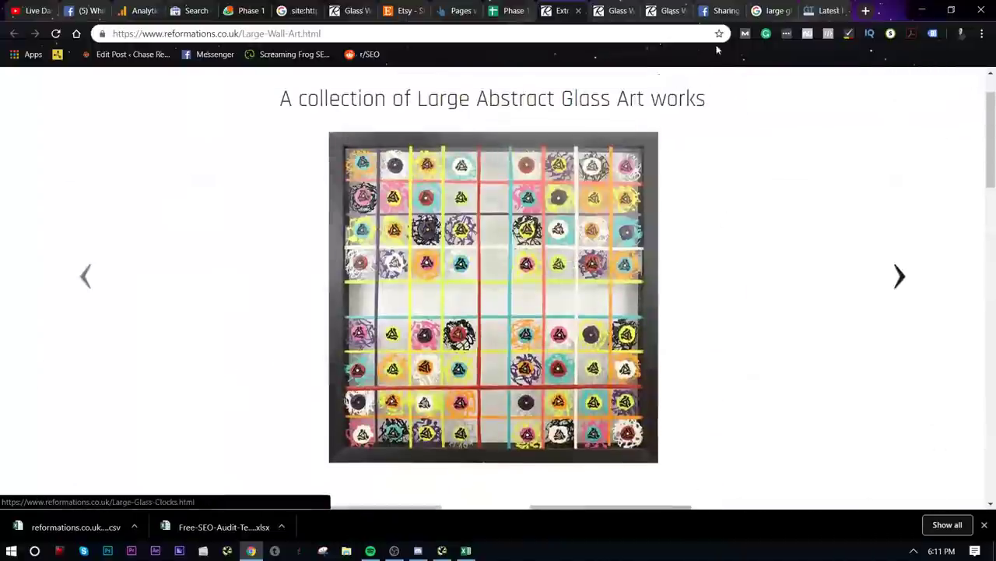
# - View the Large-Glass-Clocks.html page from its Address link in the crawl sheet and close it again
pyautogui.click(493, 8)
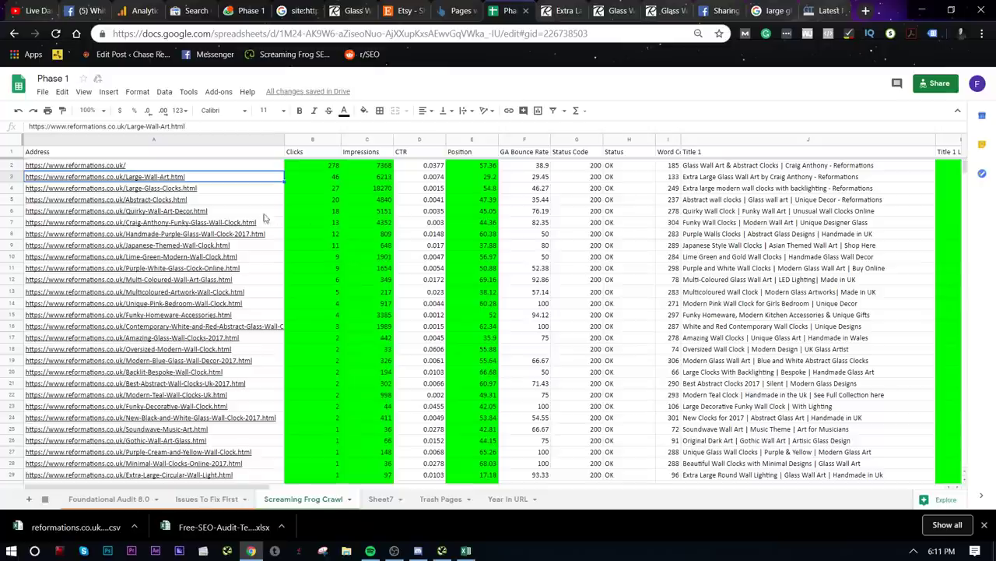
pyautogui.click(217, 192)
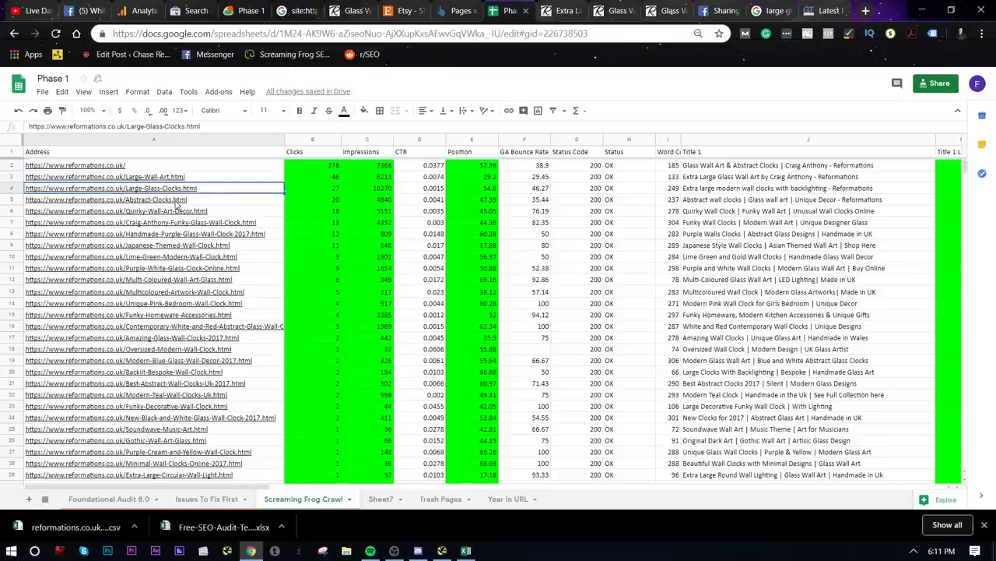
pyautogui.click(128, 178)
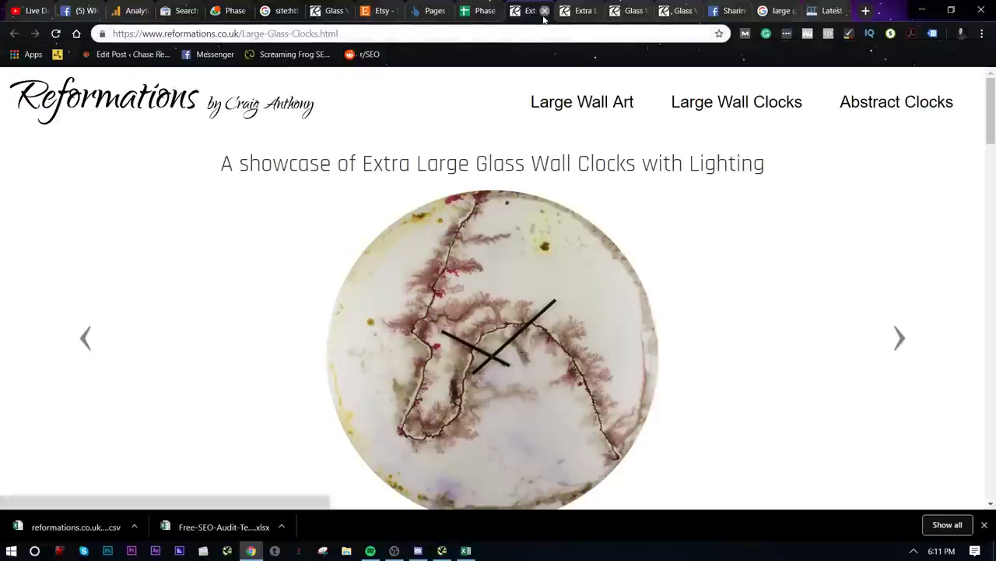
pyautogui.click(544, 11)
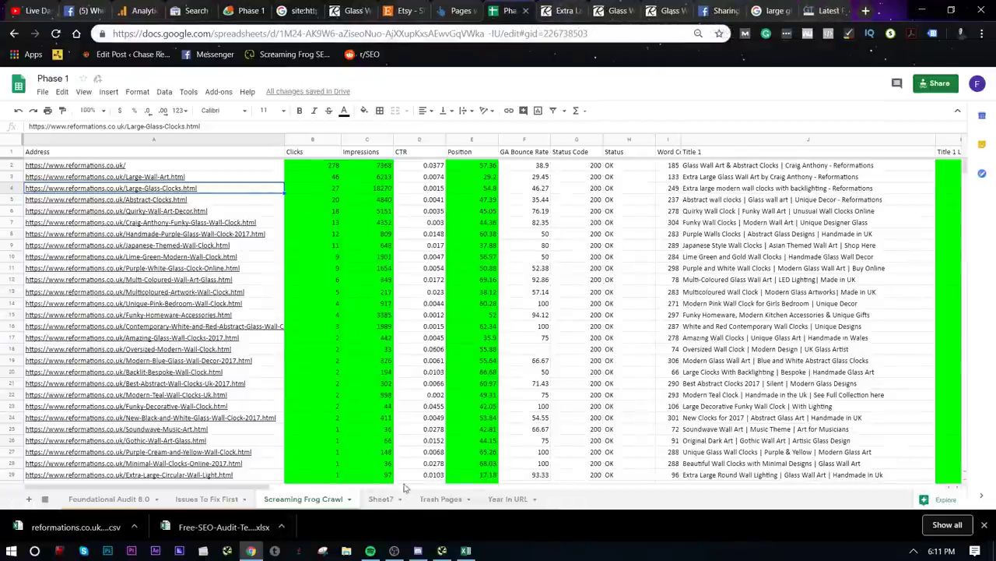
# - Copy all the Top Keyword entries in Sheet7, from "large glass wall art" through "glass clocks uk"
pyautogui.click(381, 499)
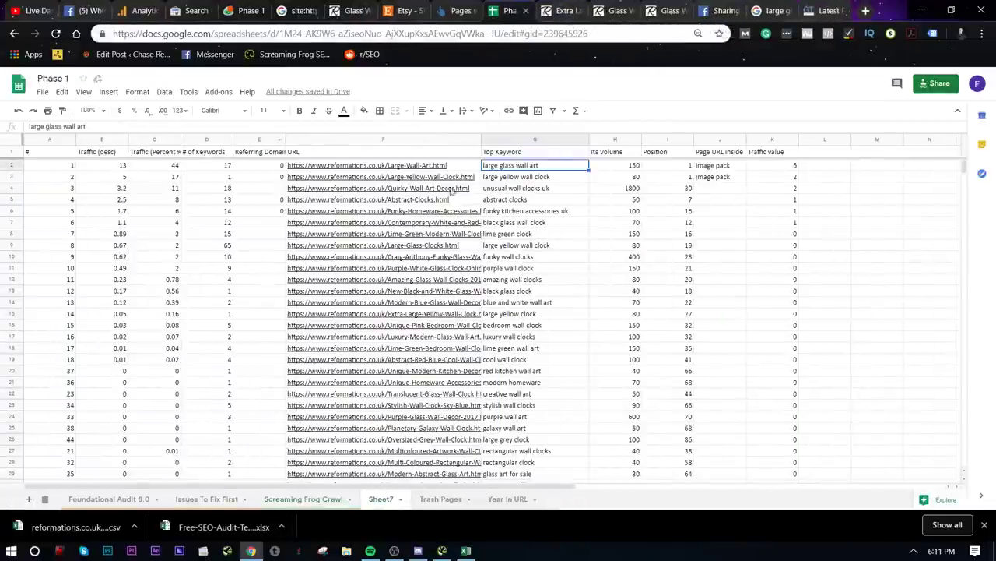
pyautogui.click(520, 270)
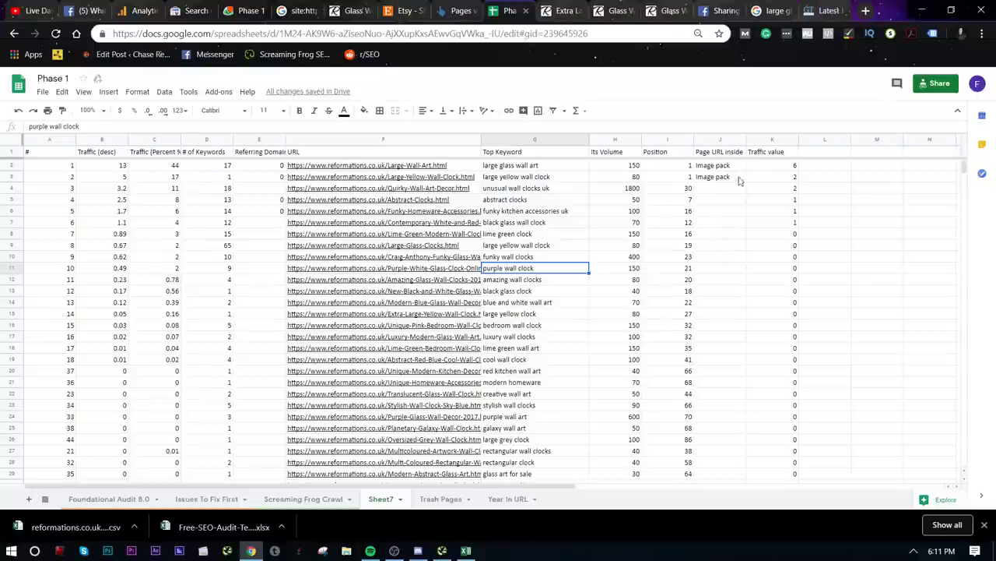
pyautogui.moveTo(545, 167); pyautogui.dragTo(567, 302)
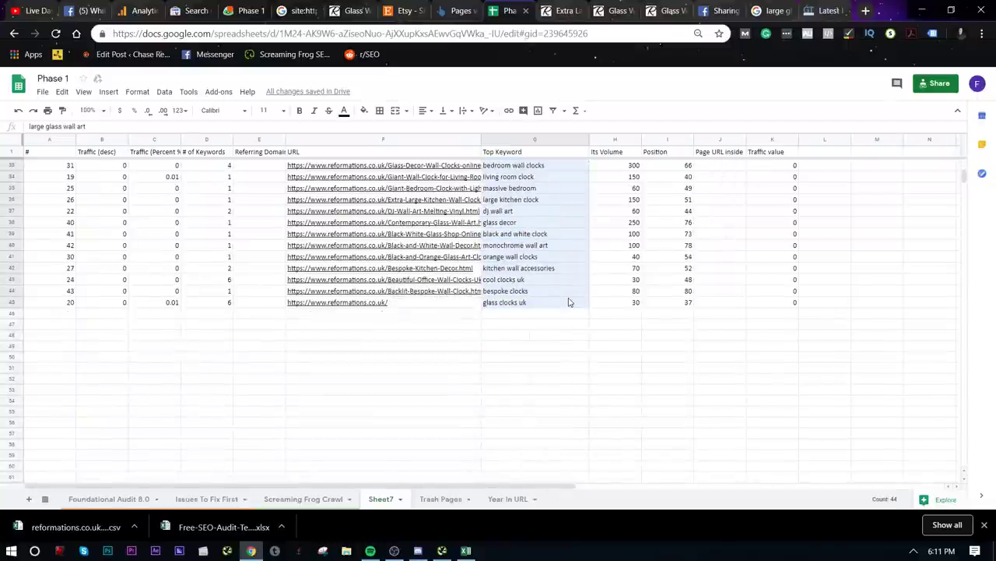
pyautogui.hotkey('ctrl', 'c')
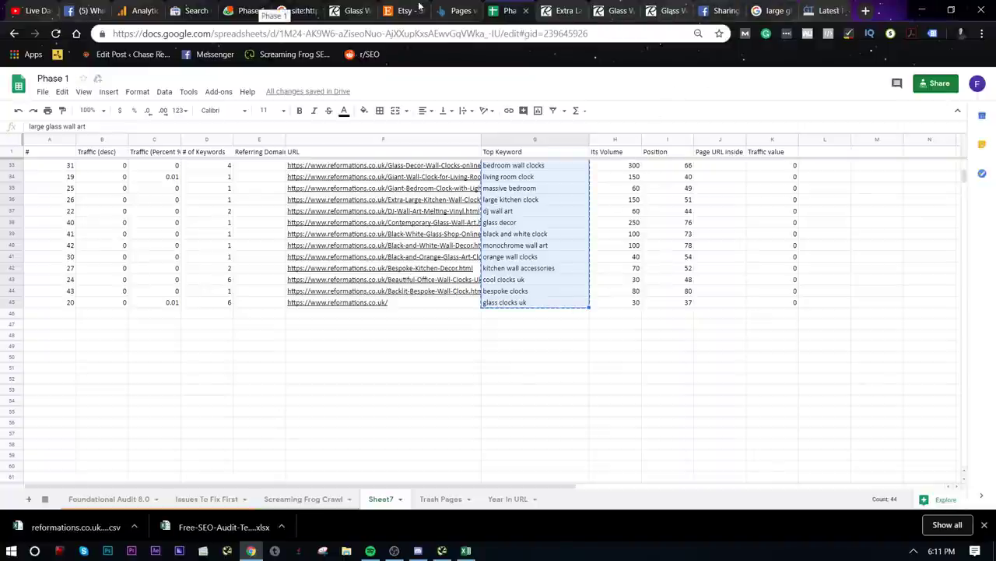
# - Switch to Ahrefs and run the copied keyword list through Keywords Explorer for the United States
pyautogui.click(445, 7)
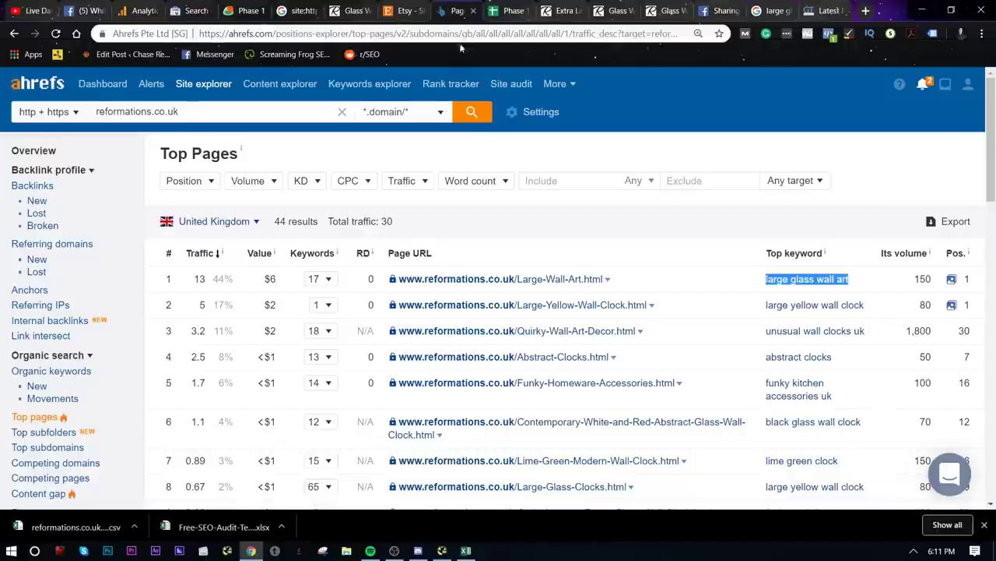
pyautogui.click(405, 85)
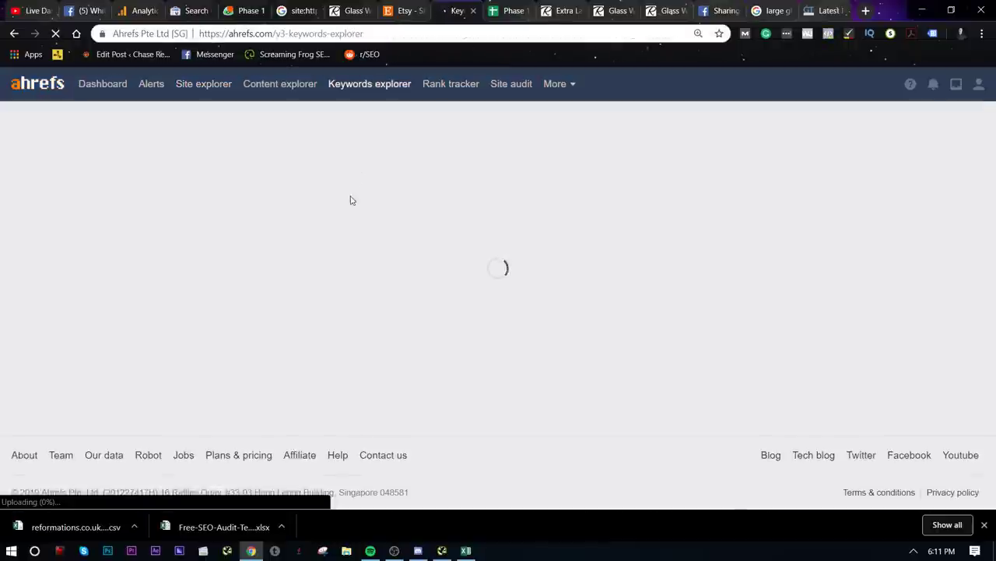
pyautogui.hotkey('ctrl', 'v')
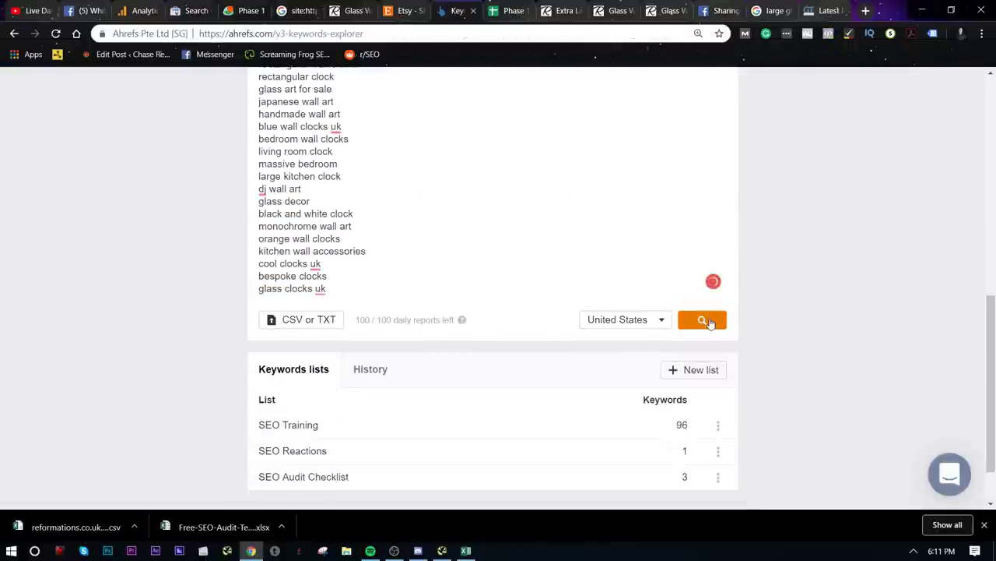
pyautogui.click(708, 320)
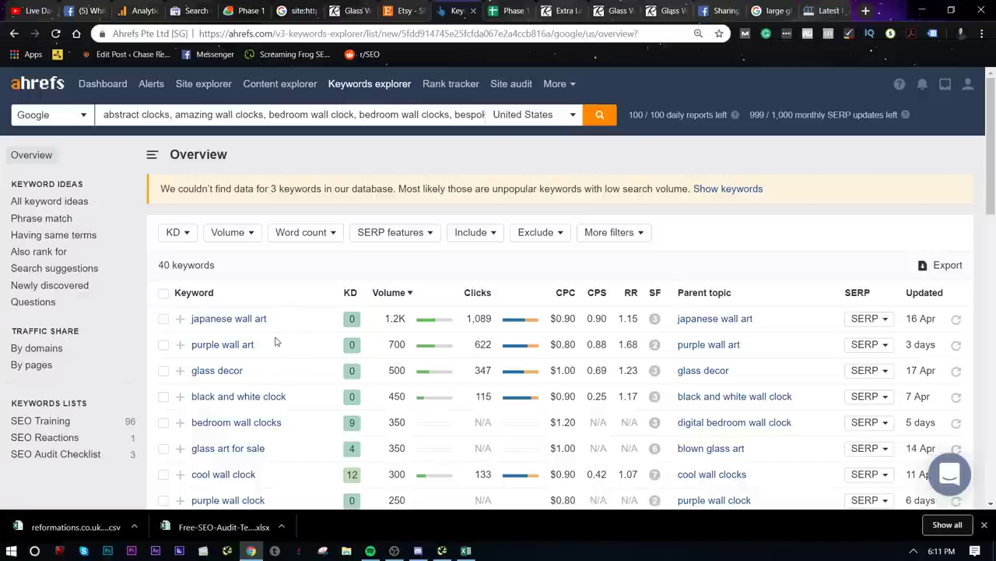
# - Examine the difficulty, volume and parent topic of the listed keywords in the Keywords Explorer overview
pyautogui.scroll(-3, 377, 281)
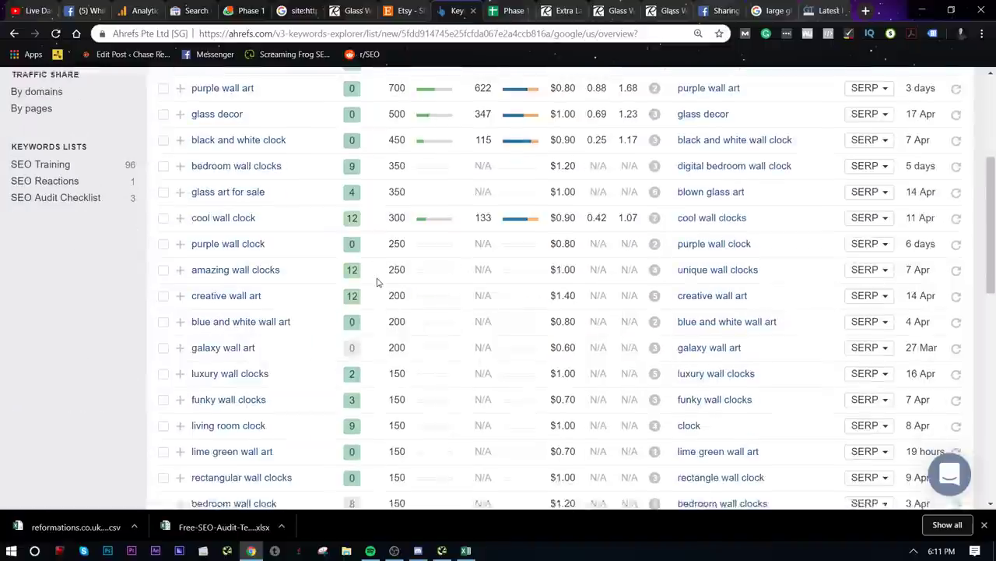
pyautogui.scroll(-8, 376, 282)
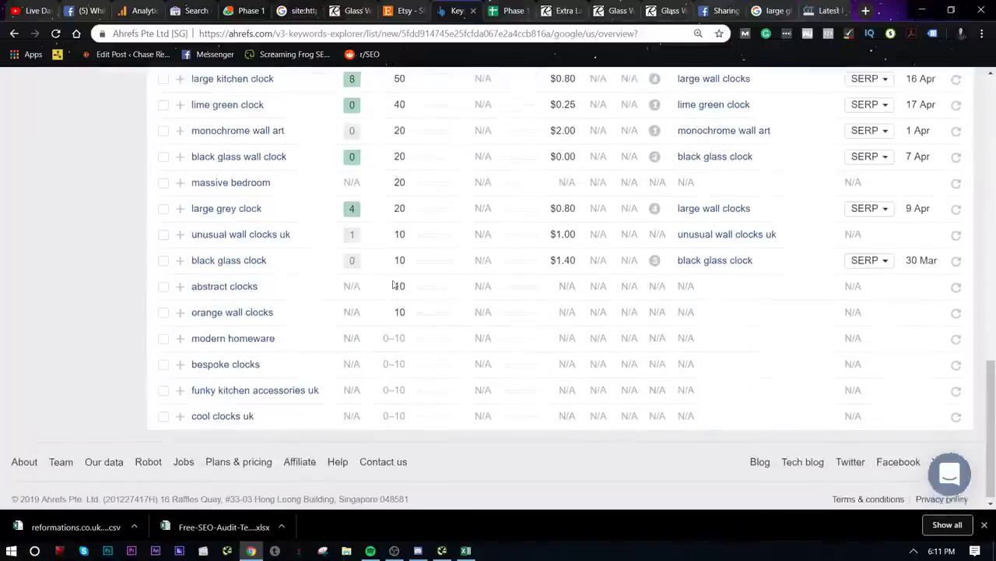
pyautogui.scroll(15, 395, 286)
pyautogui.scroll(-5, 381, 280)
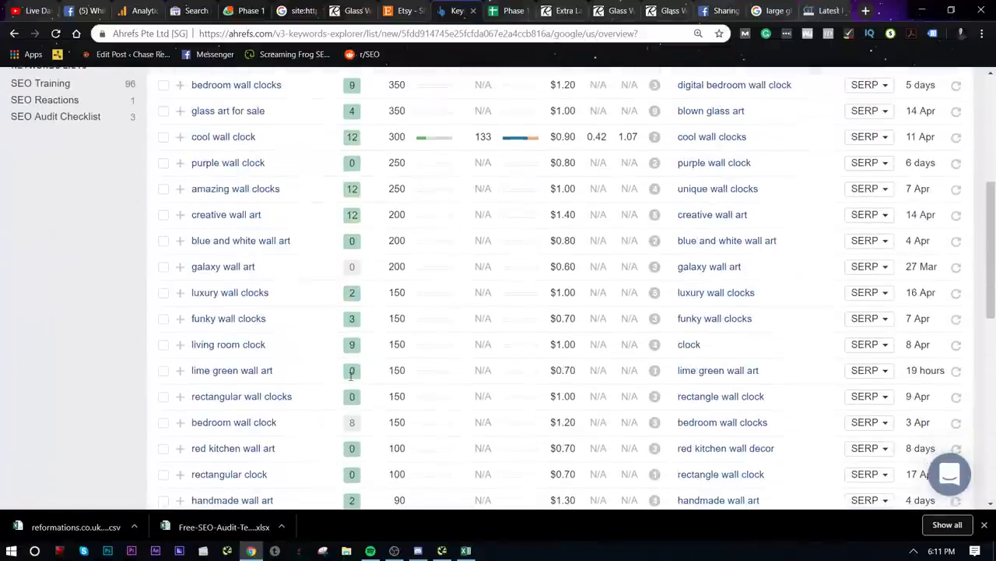
pyautogui.scroll(4, 409, 377)
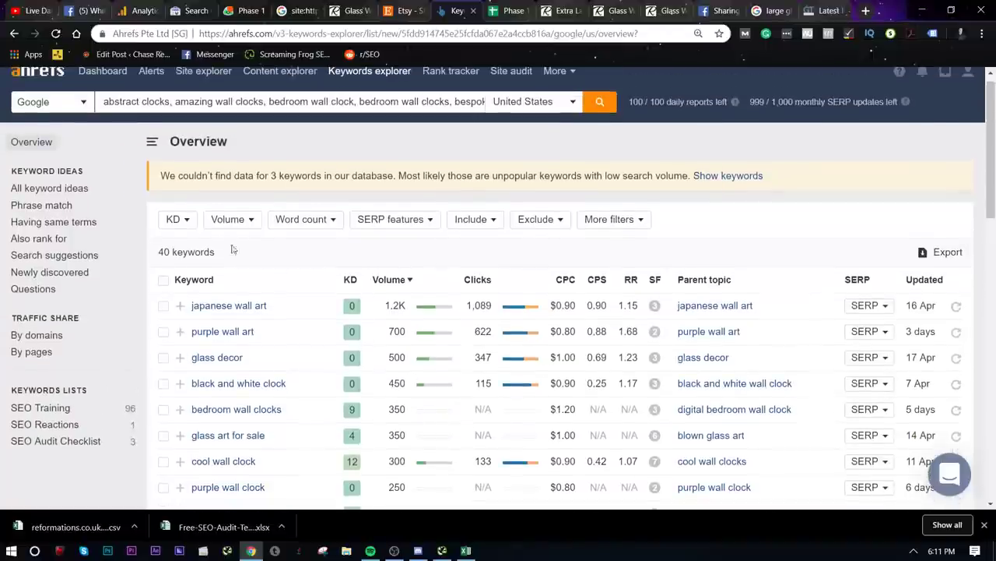
pyautogui.scroll(1, 225, 94)
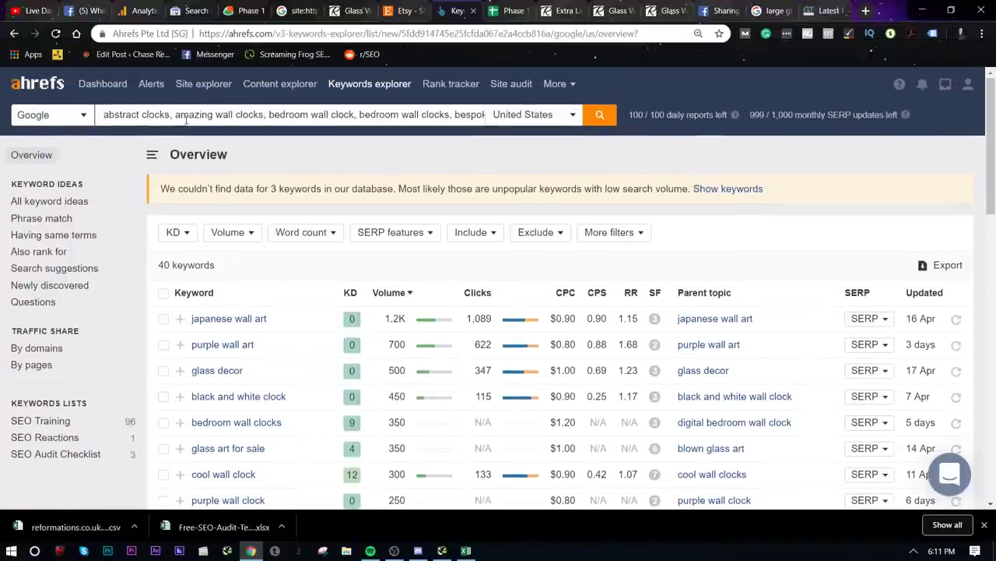
# - Look up reformations.co.uk in the Ahrefs Site Explorer from the dashboard
pyautogui.click(84, 82)
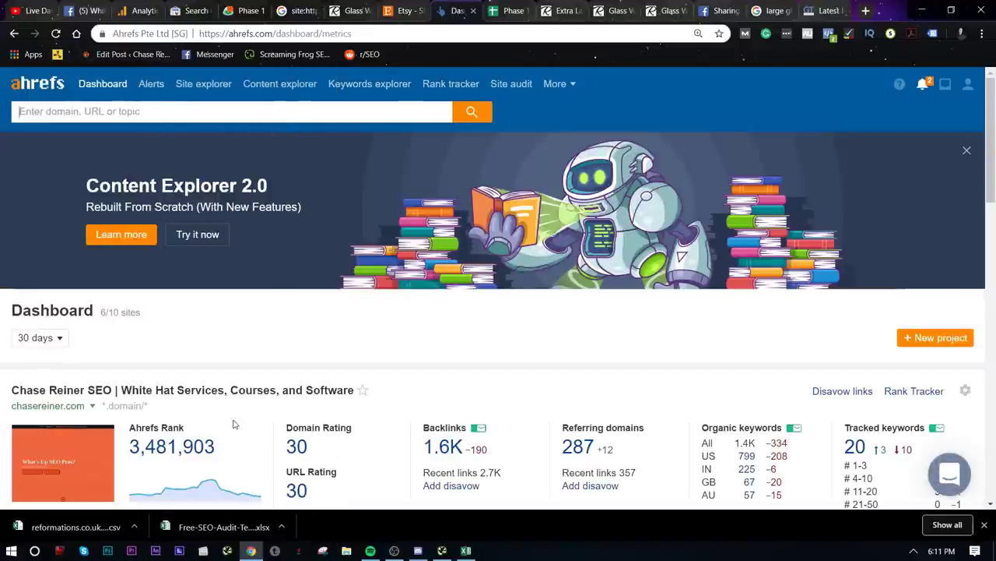
pyautogui.scroll(-10, 327, 246)
pyautogui.scroll(10, 318, 202)
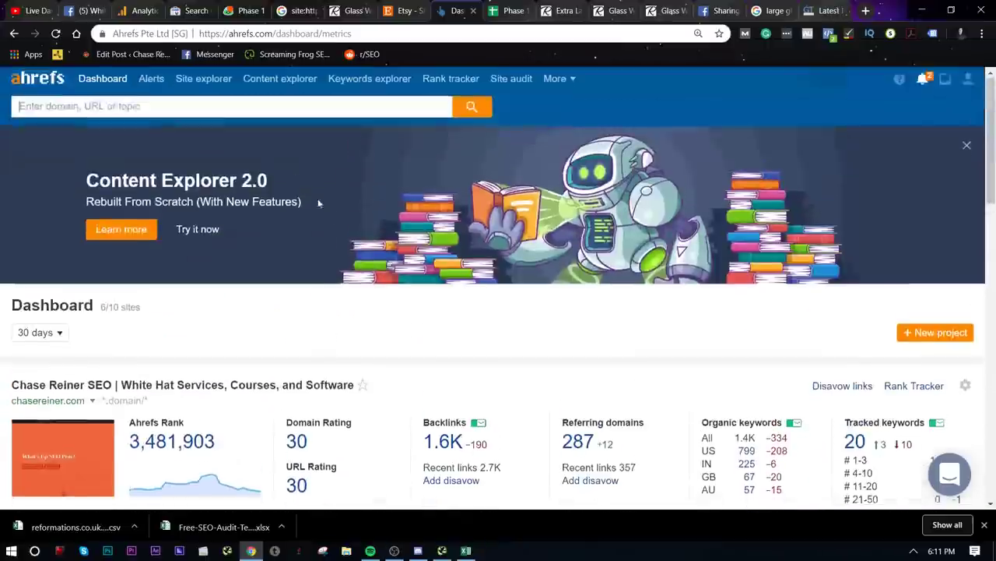
pyautogui.write('refo')
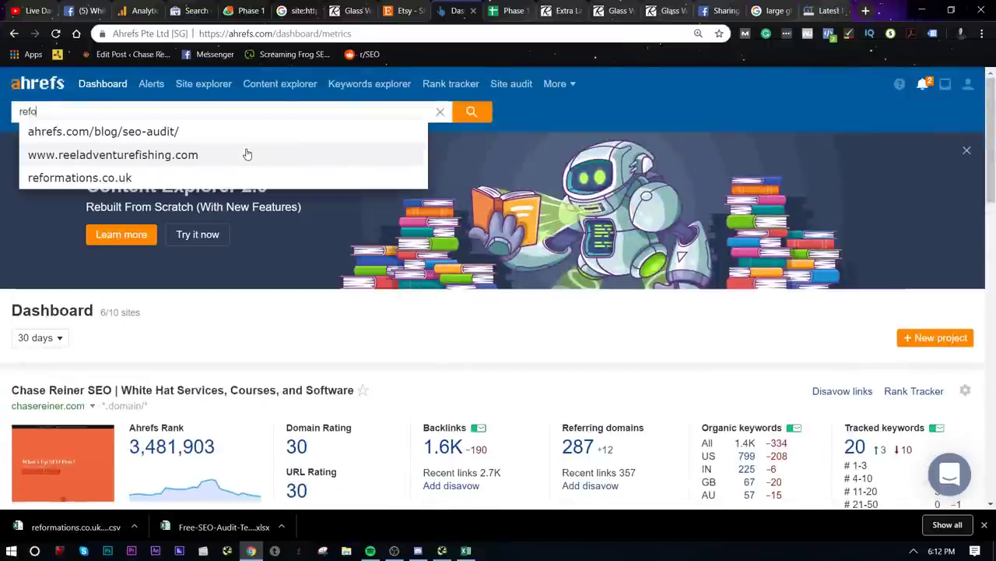
pyautogui.write('rmations.co.uk')
pyautogui.press('Return')
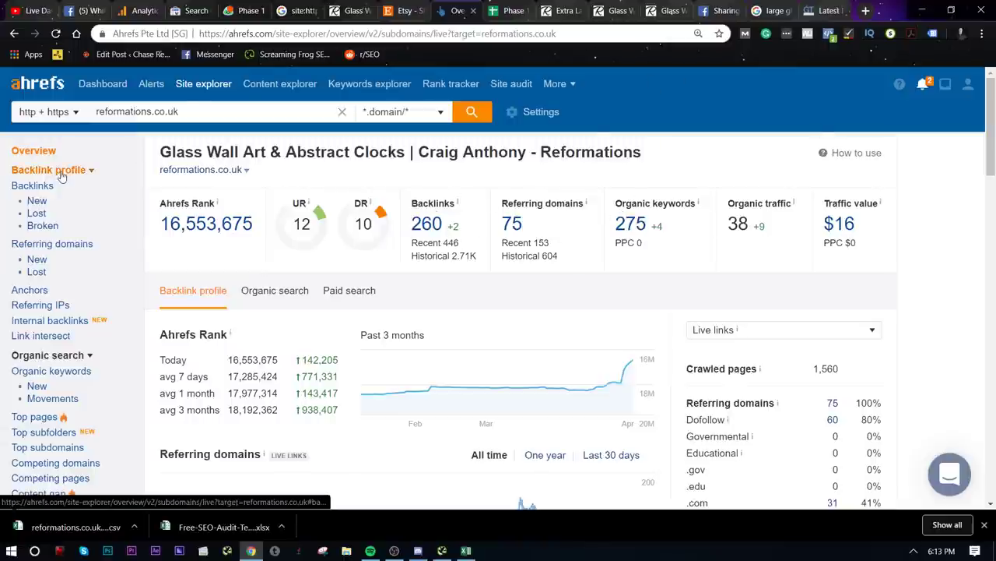
# - Open the Competing Domains report for reformations.co.uk and go through the listed competitors
pyautogui.scroll(-3, 176, 411)
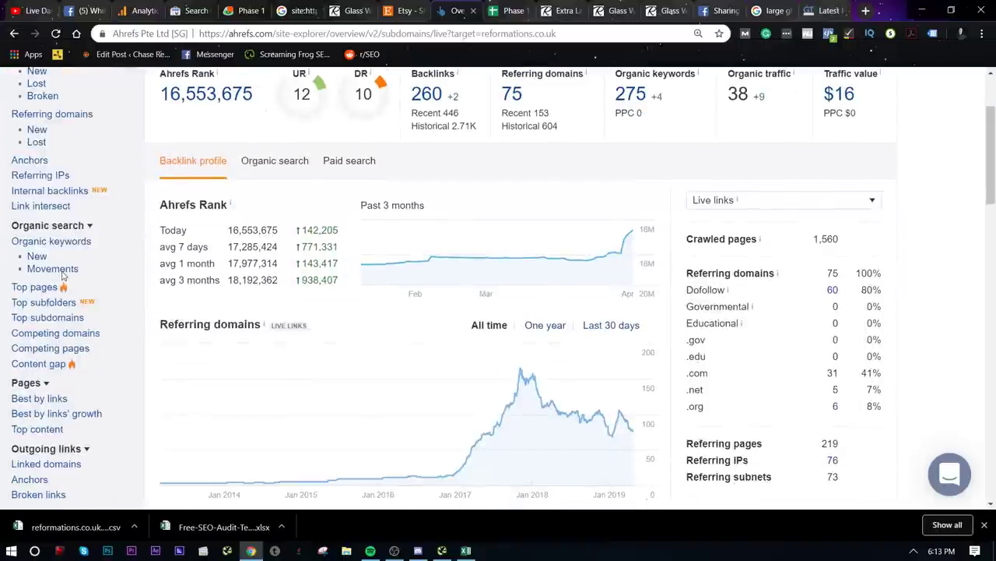
pyautogui.scroll(-3, 70, 243)
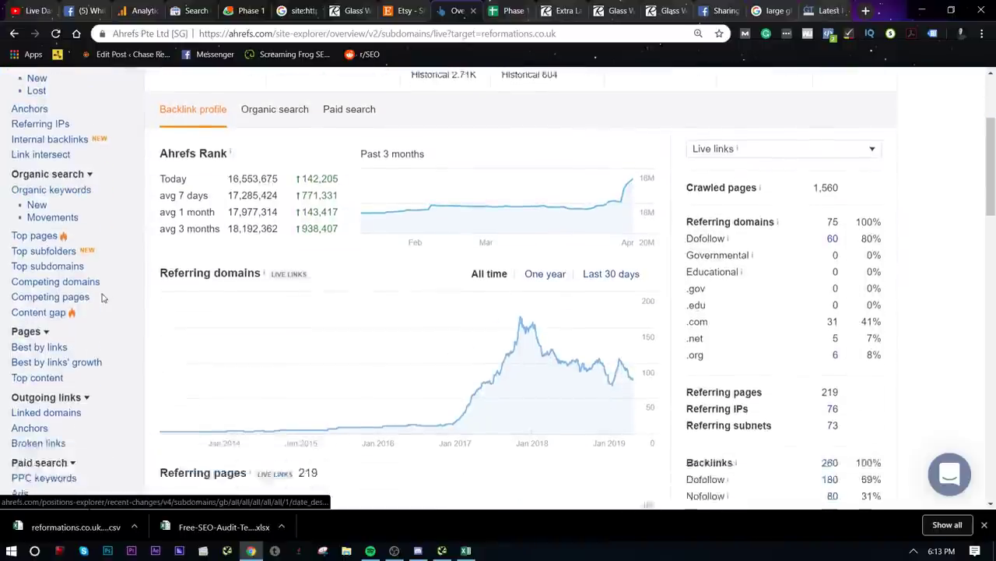
pyautogui.click(78, 204)
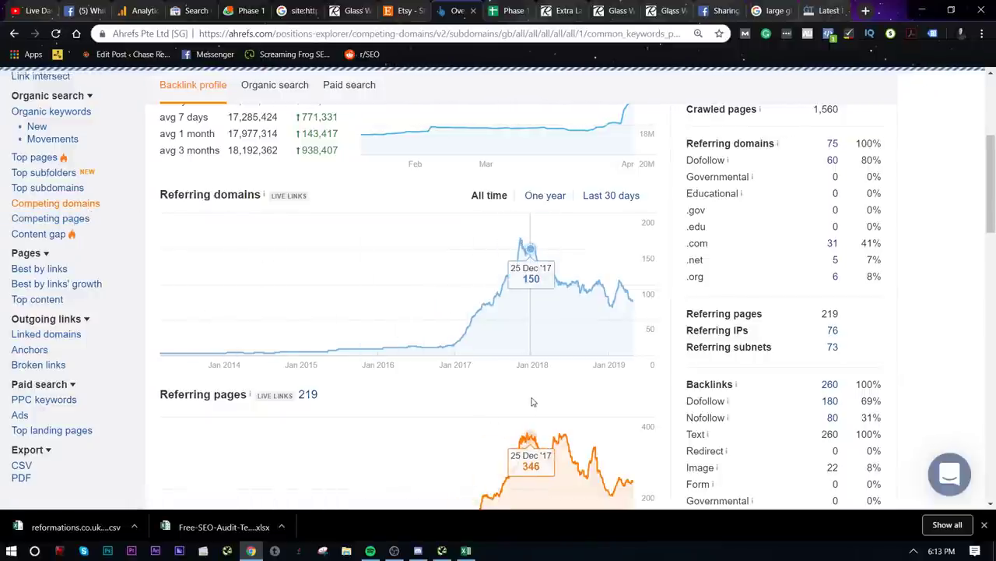
pyautogui.scroll(-3, 518, 351)
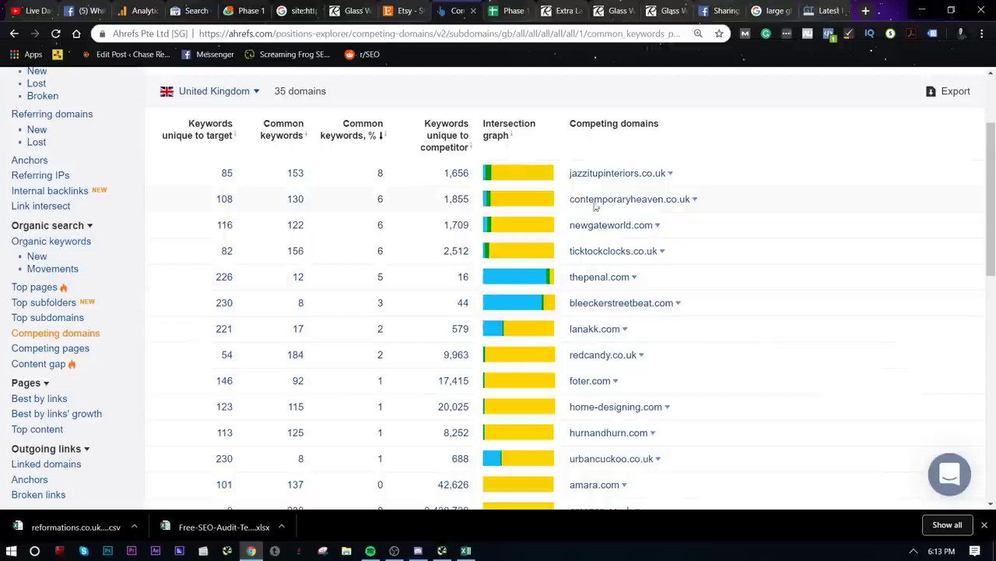
# - Check the link statistics of the competitor jazzitupinteriors.co.uk and open its organic keywords report
pyautogui.rightClick(634, 171)
pyautogui.click(738, 140)
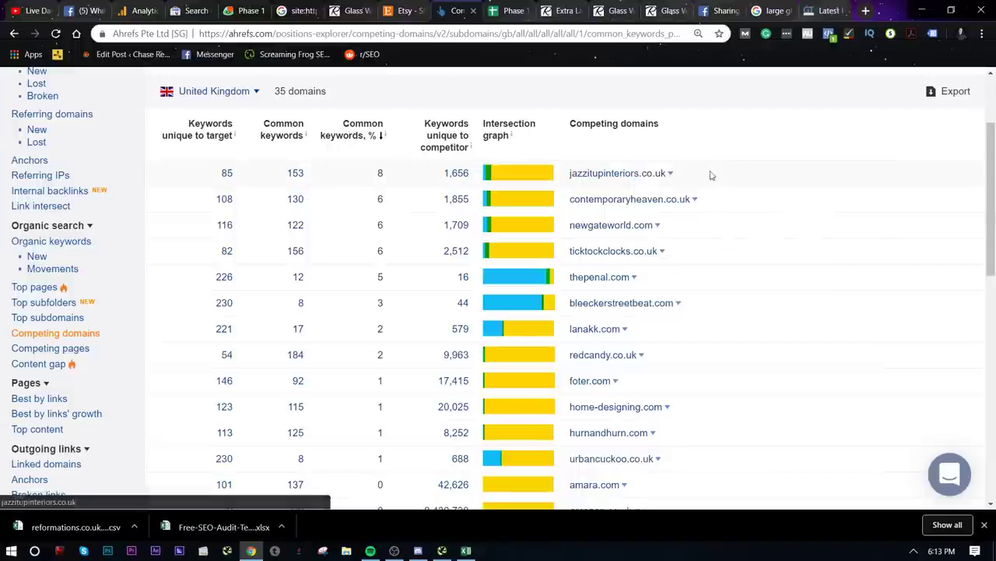
pyautogui.click(671, 172)
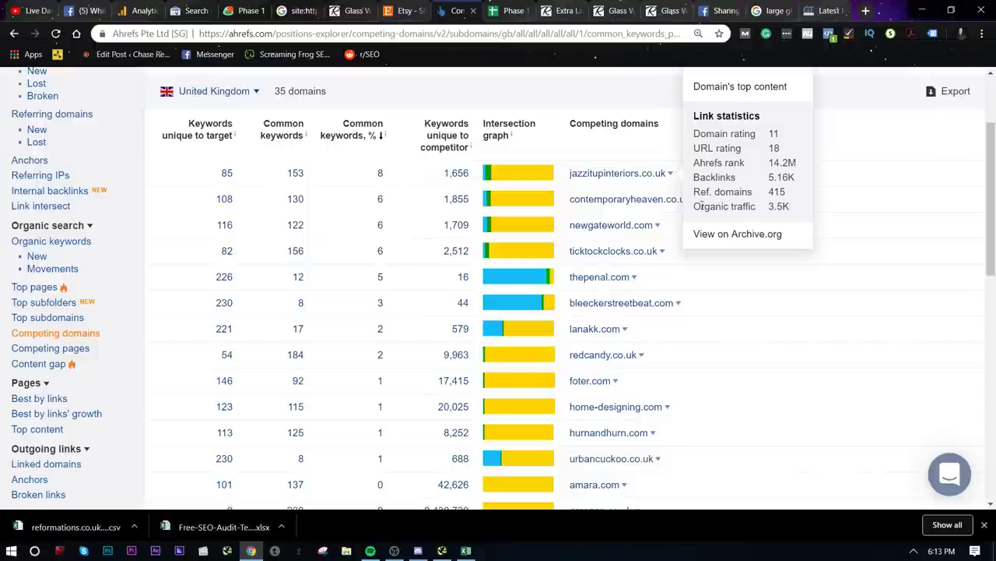
pyautogui.scroll(3, 778, 205)
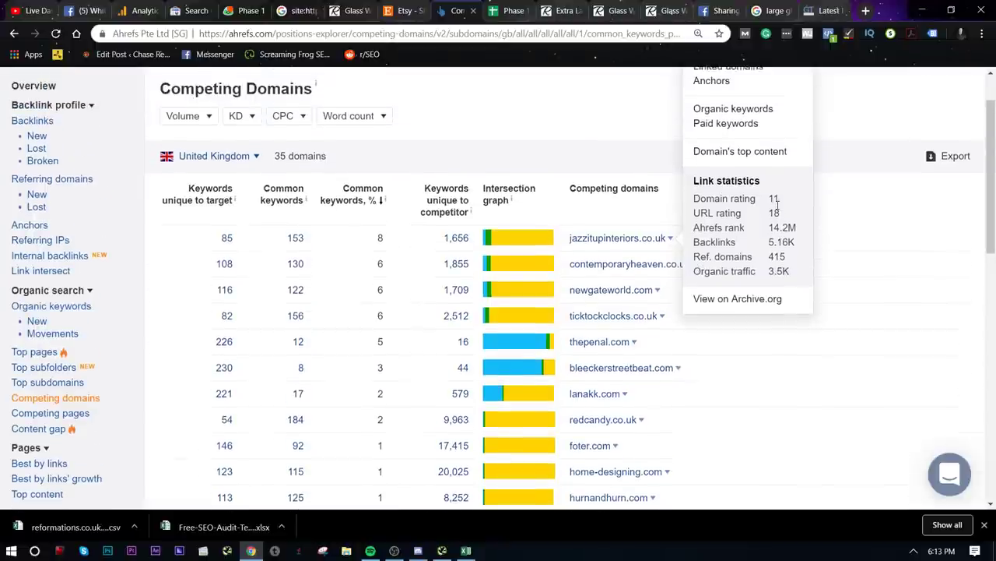
pyautogui.click(752, 173)
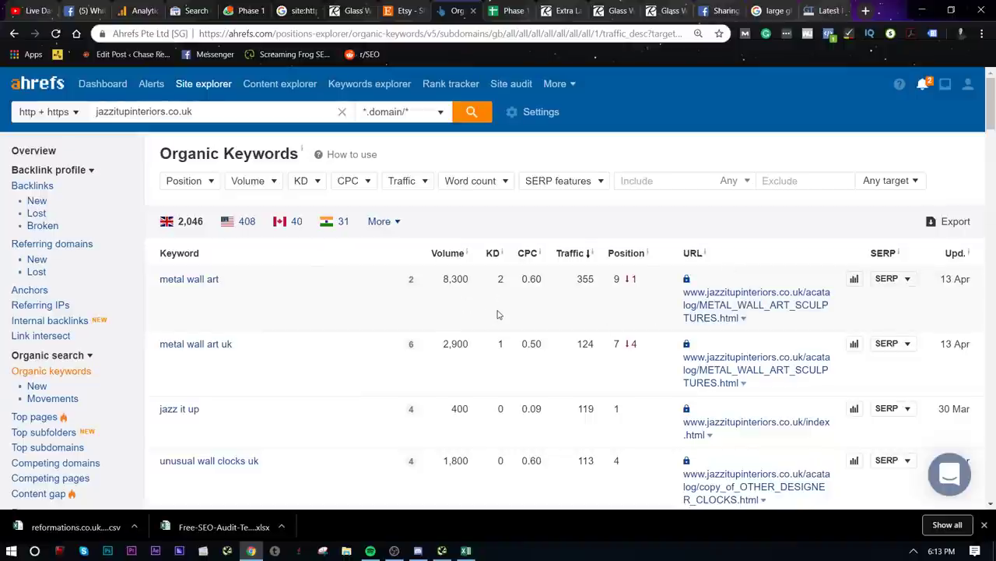
# - Review the competitor's organic keywords and show the positions history for "metal wall art" limited to the Top 10
pyautogui.scroll(-2, 490, 269)
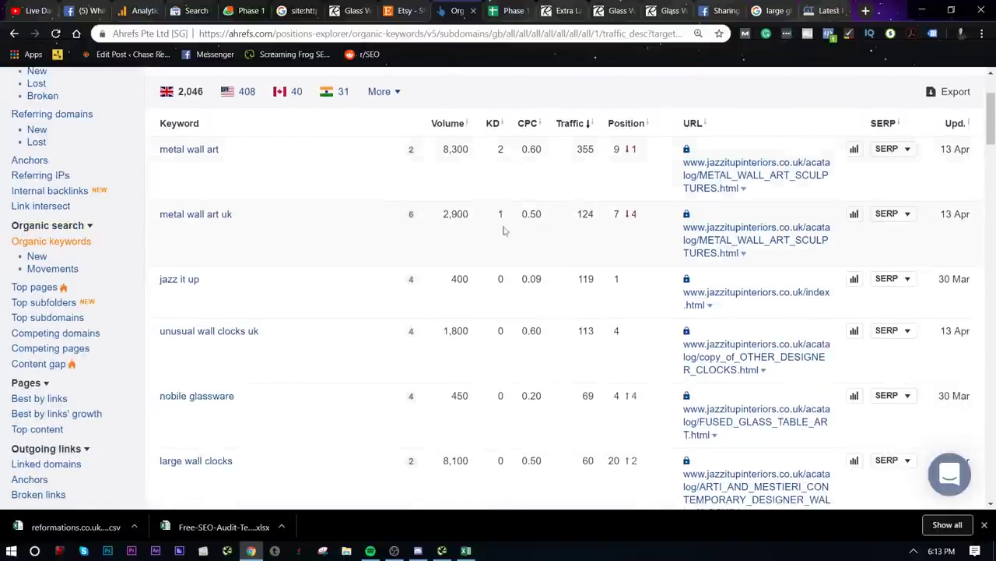
pyautogui.scroll(-1, 480, 382)
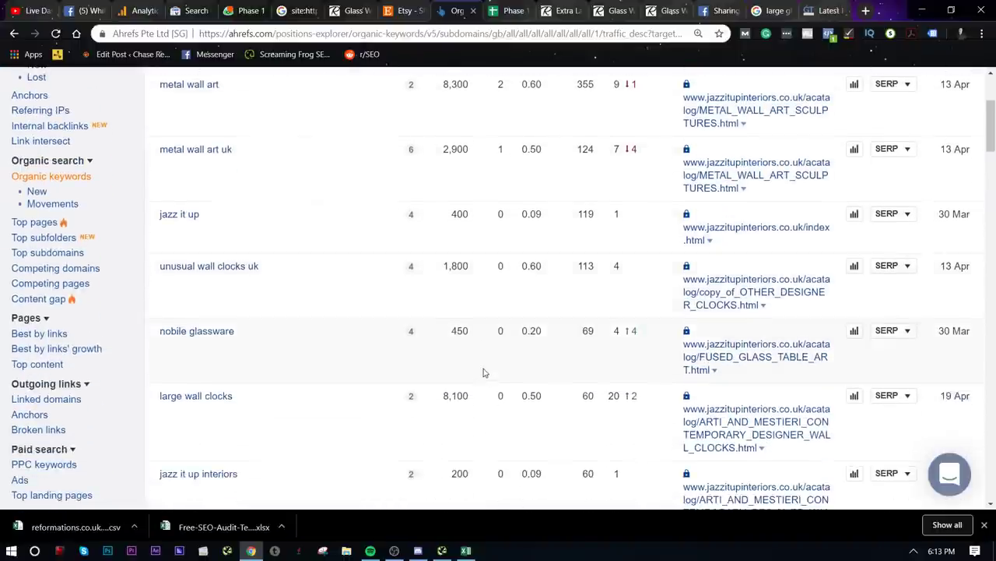
pyautogui.scroll(-4, 482, 372)
pyautogui.scroll(5, 537, 345)
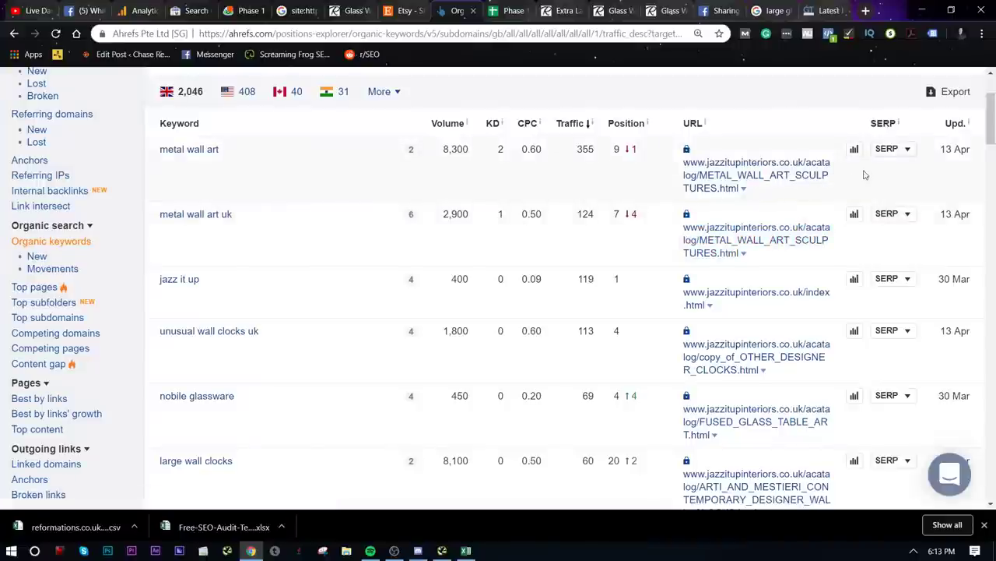
pyautogui.click(854, 149)
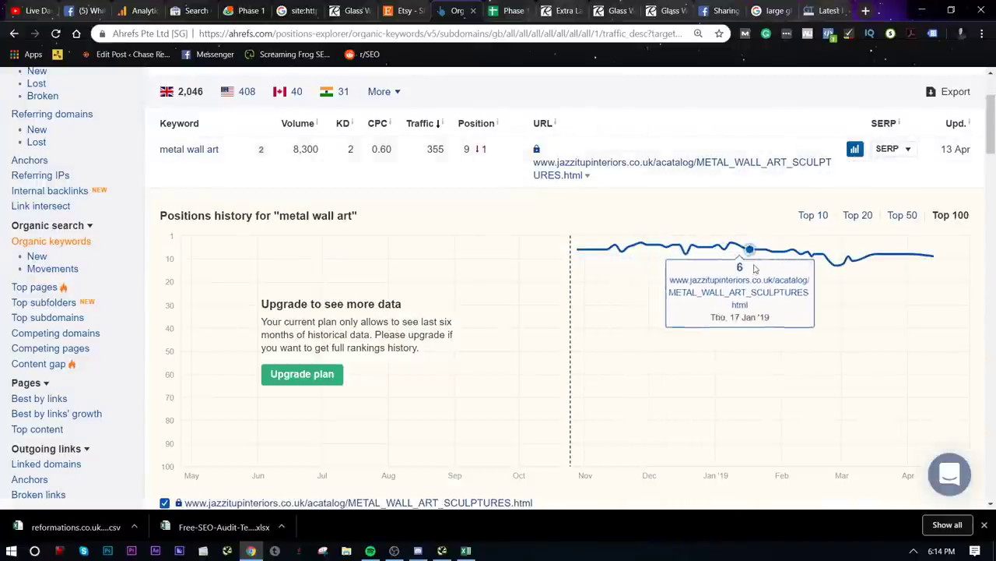
pyautogui.click(814, 216)
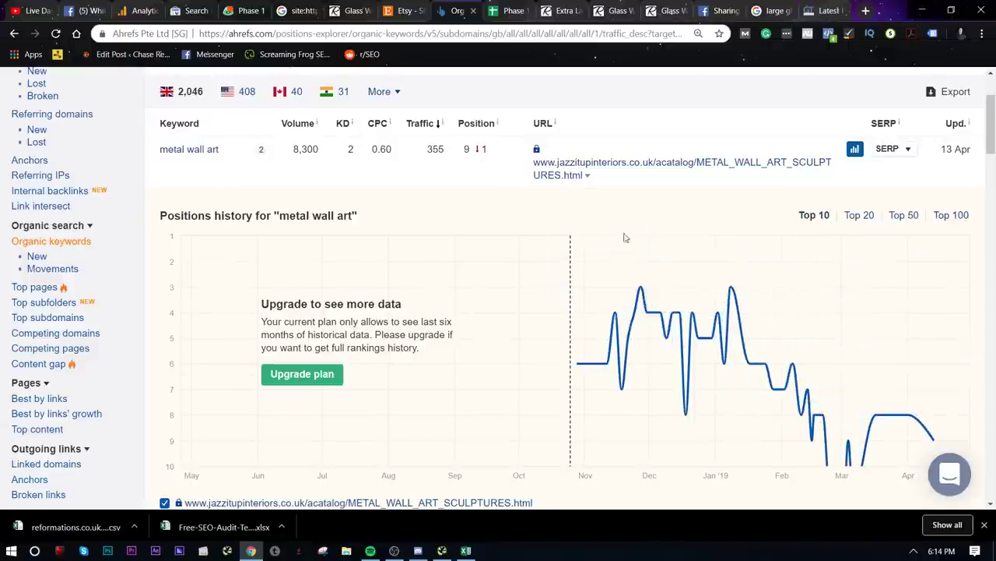
pyautogui.scroll(1, 623, 237)
pyautogui.rightClick(581, 227)
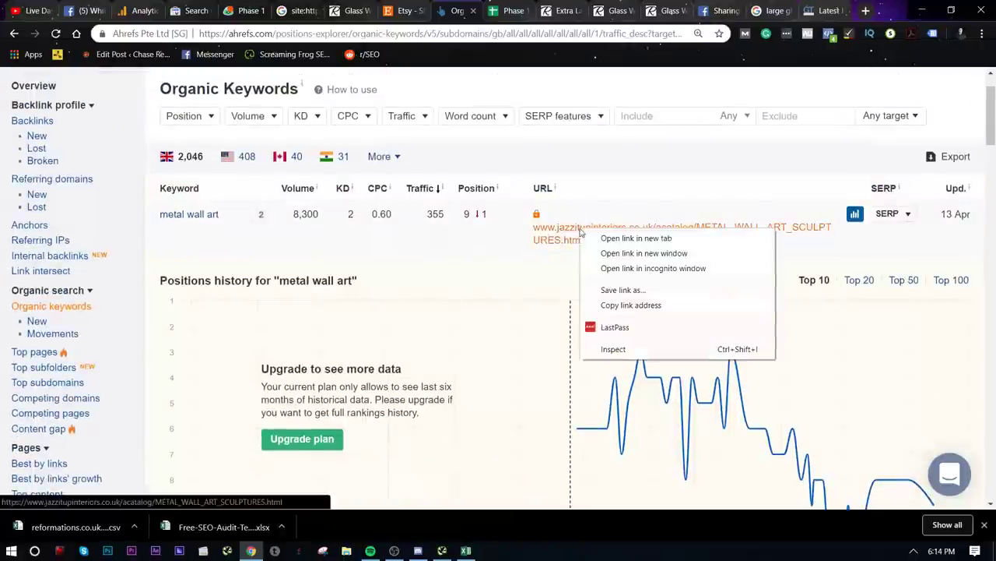
pyautogui.click(638, 218)
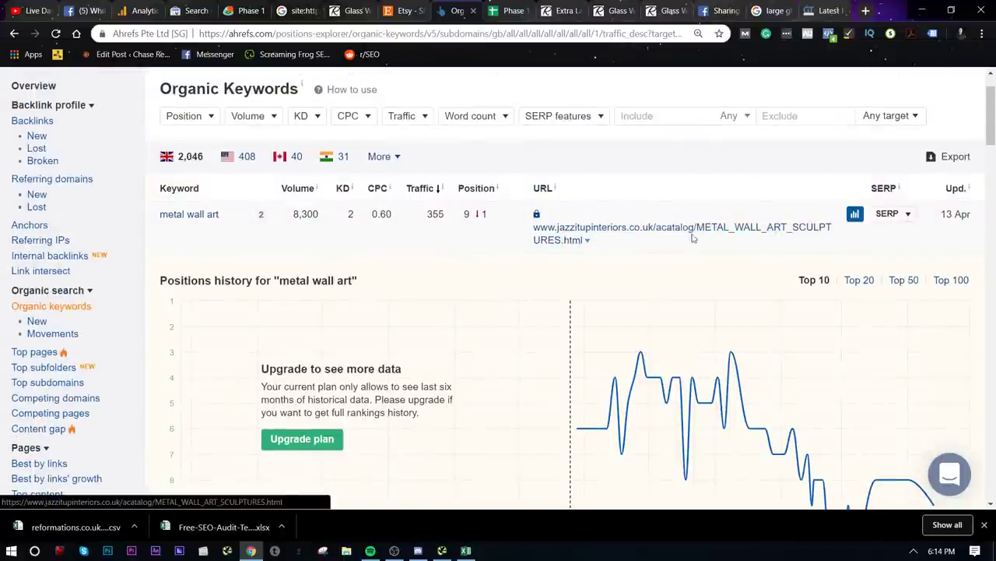
pyautogui.rightClick(729, 226)
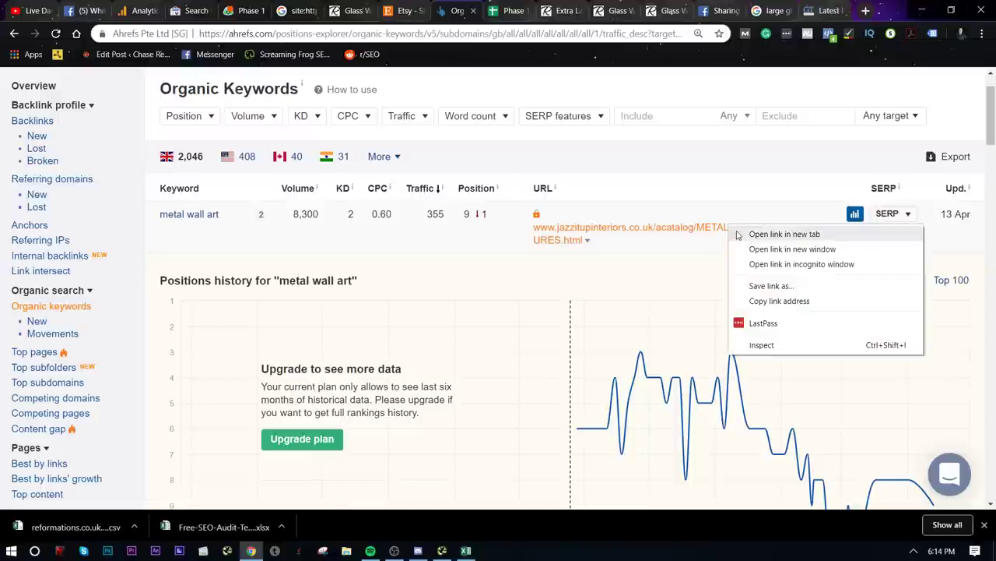
pyautogui.moveTo(693, 227); pyautogui.dragTo(607, 289)
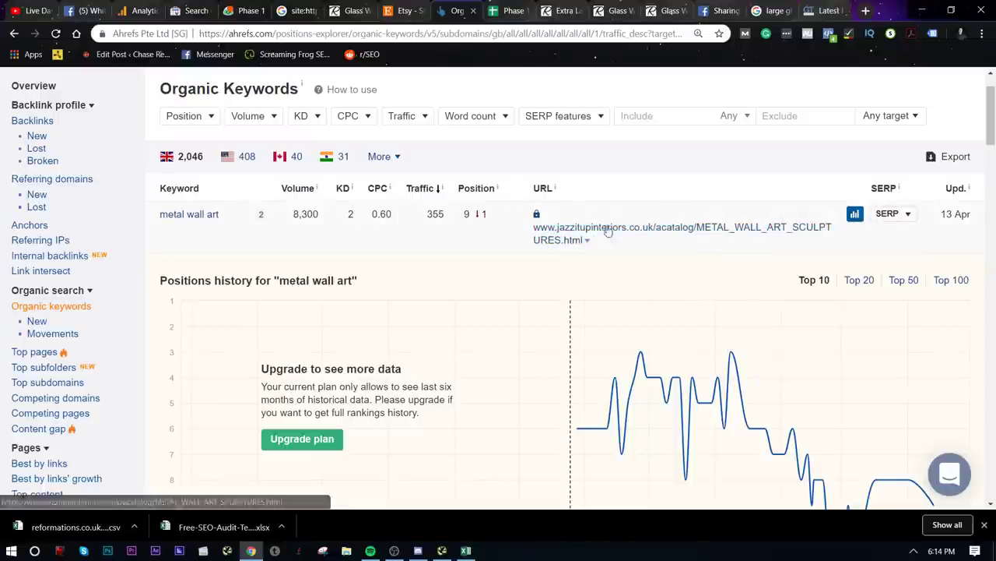
# - Switch to the Phase 1 spreadsheet and add "take out weird capitlizations in URLS" under Extra notes on the Foundational Audit 8.0 sheet
pyautogui.click(493, 8)
pyautogui.click(149, 498)
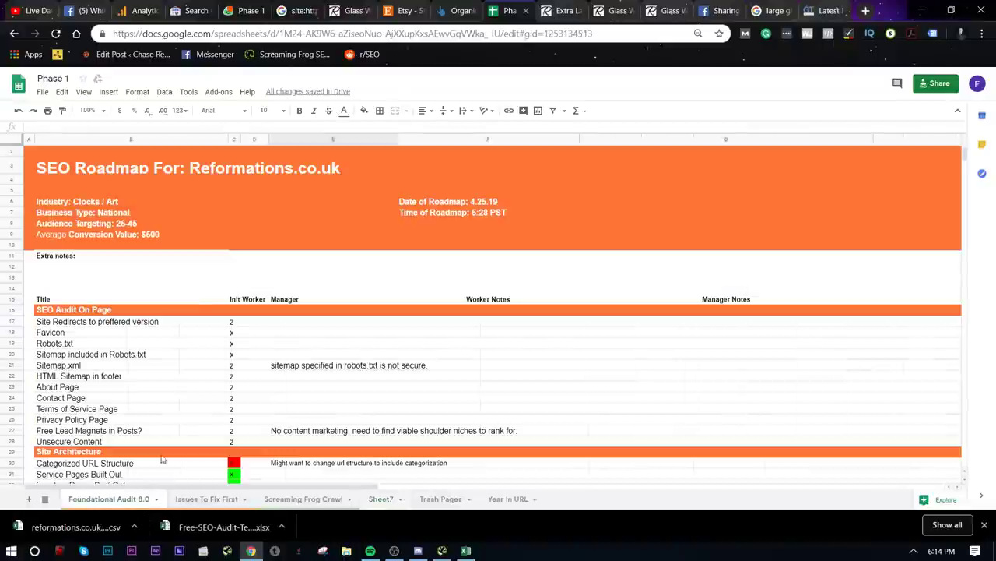
pyautogui.click(155, 269)
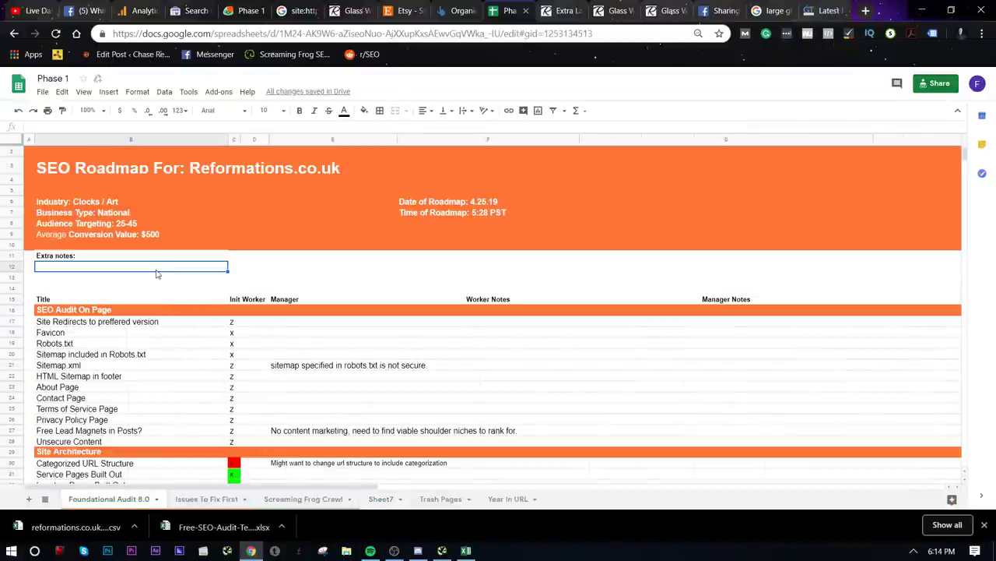
pyautogui.write('take out weird cap')
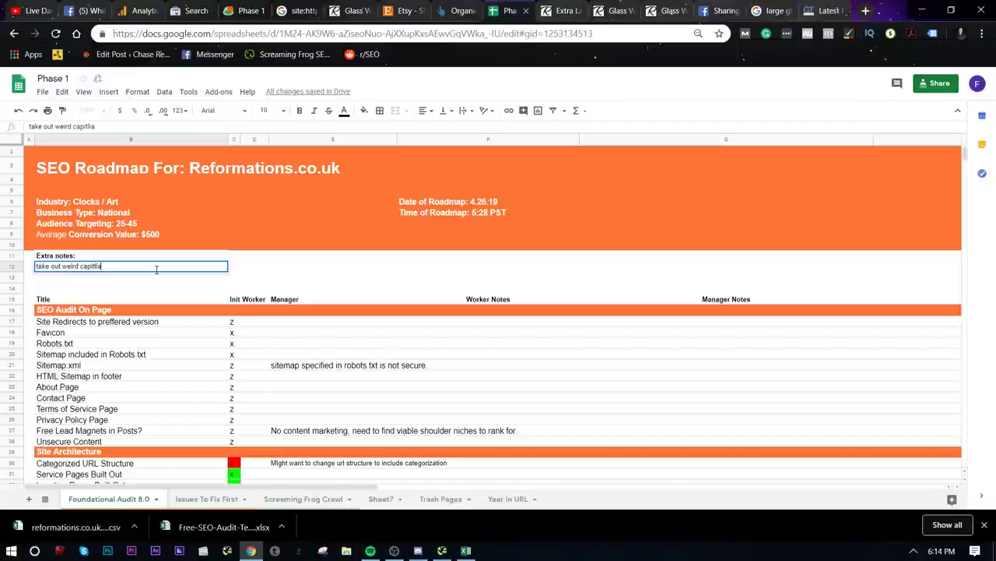
pyautogui.write('itlizations in URLS')
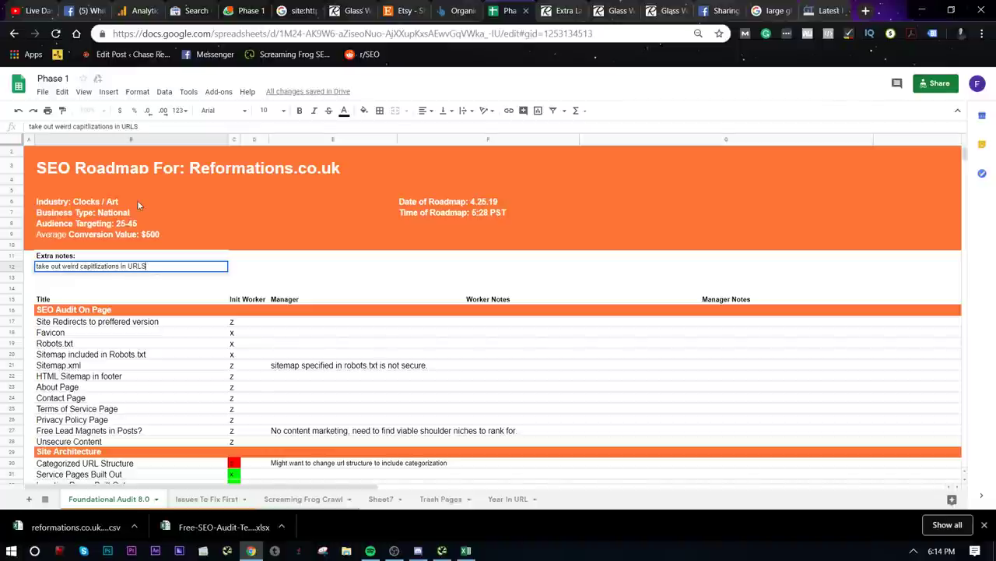
# - On the Reformations website, check the URLs of the Large Wall Clocks page and the red wall clock's product page
pyautogui.click(654, 10)
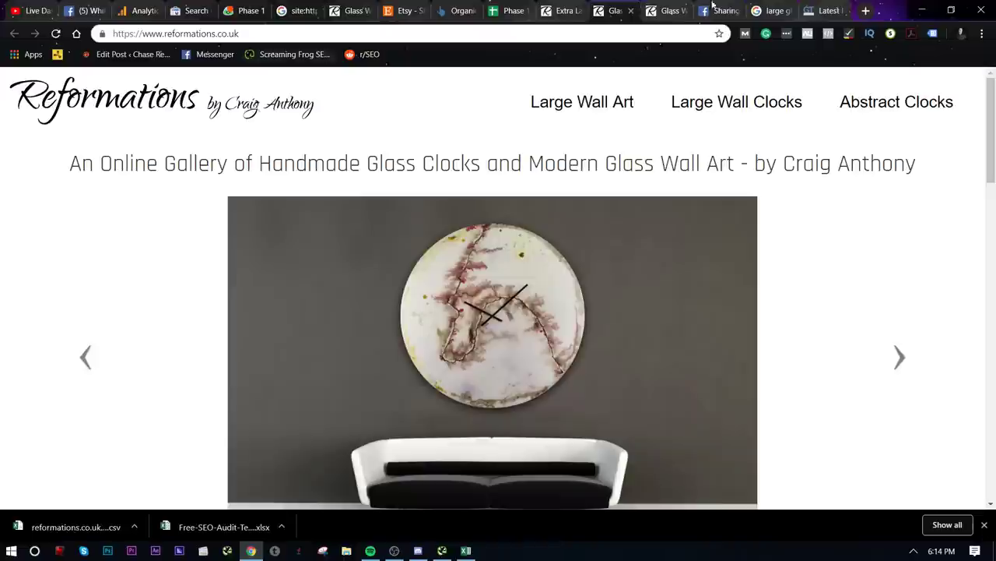
pyautogui.click(312, 34)
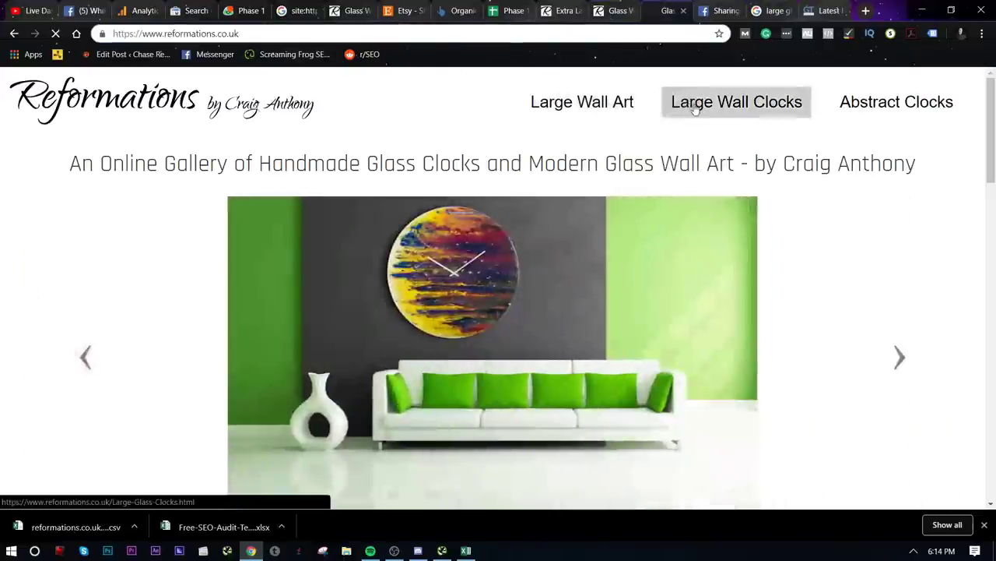
pyautogui.click(736, 102)
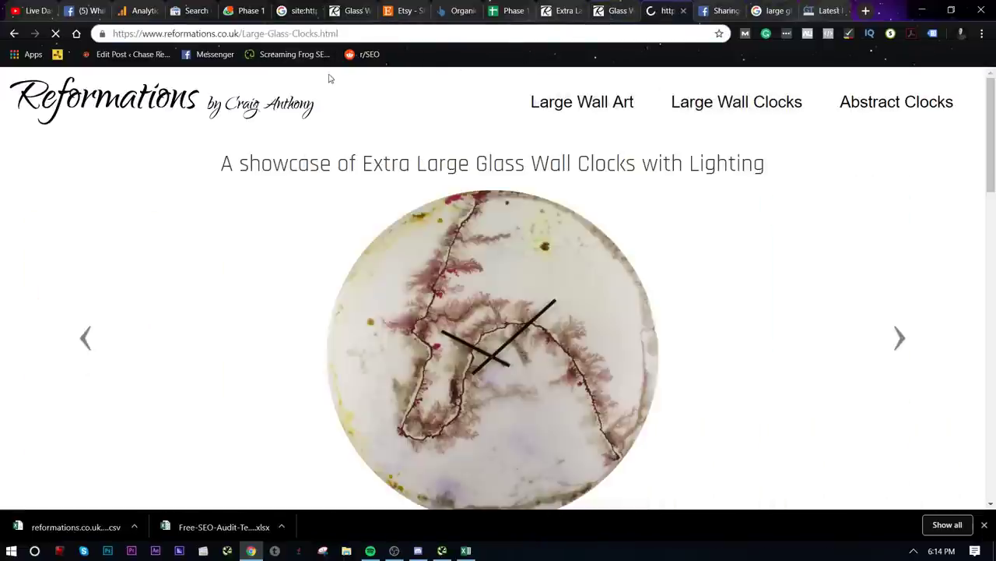
pyautogui.moveTo(239, 34); pyautogui.dragTo(448, 37)
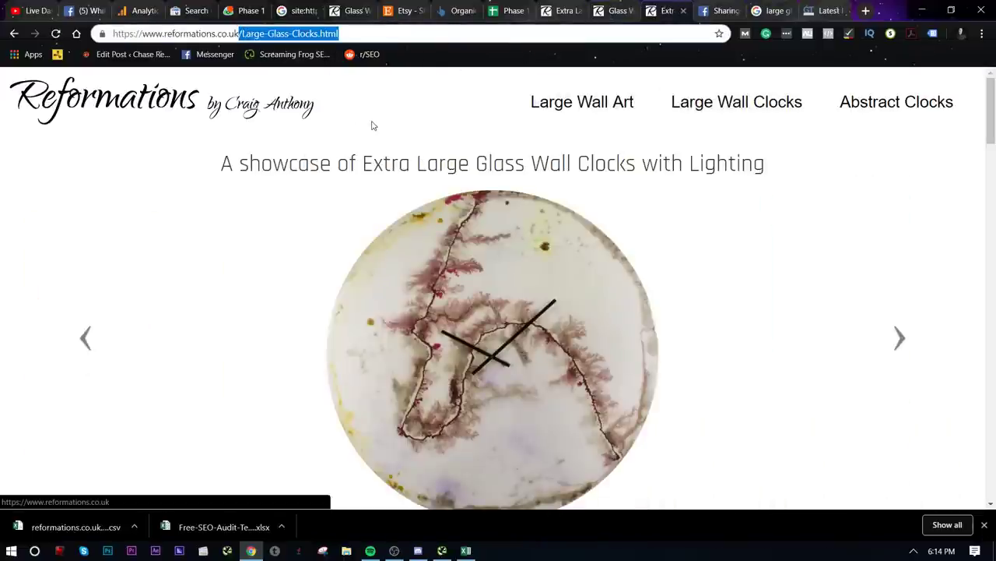
pyautogui.scroll(-3, 663, 200)
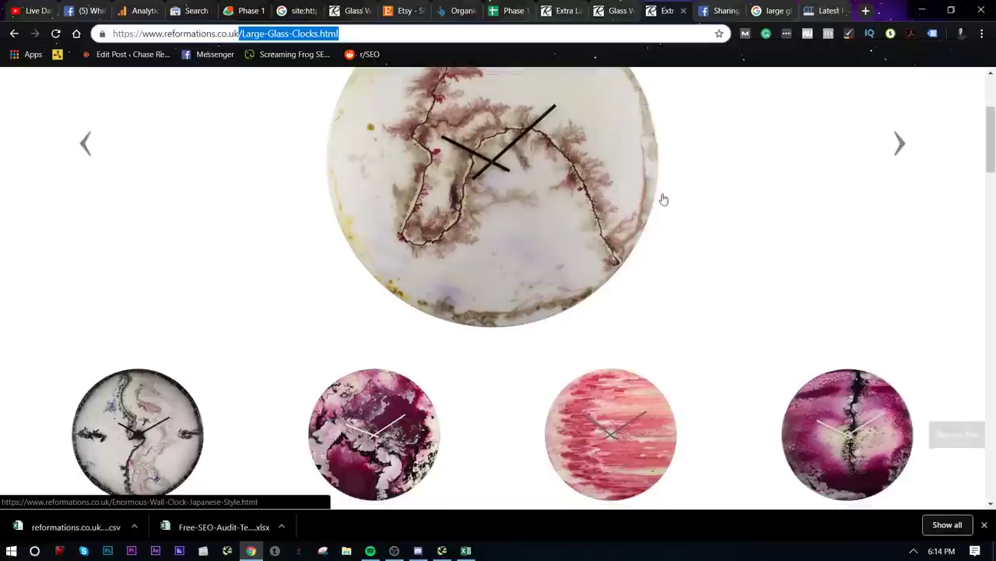
pyautogui.scroll(-1, 663, 199)
pyautogui.click(613, 372)
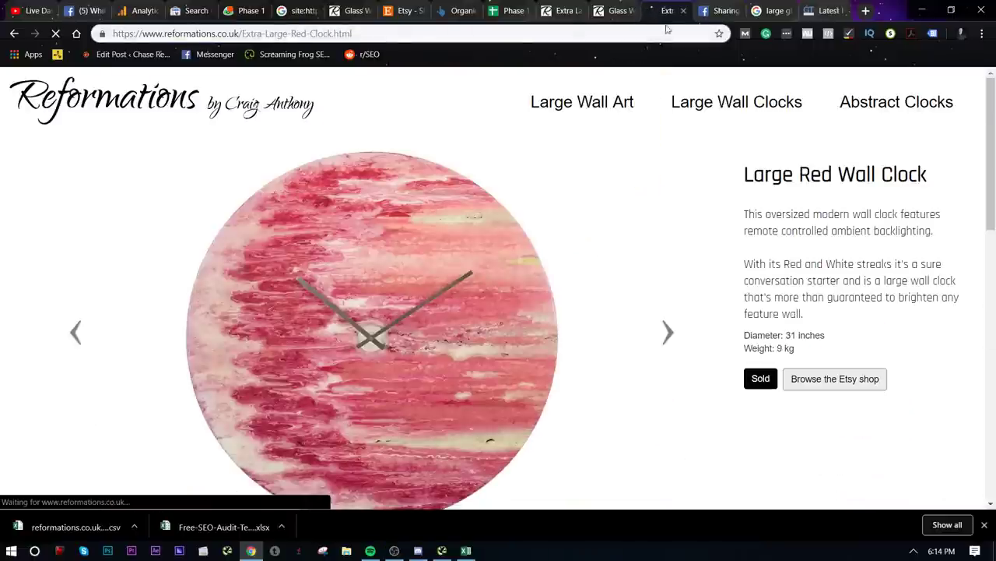
# - Close the GTmetrix performance report and return to the competitor's organic keywords report in Ahrefs
pyautogui.click(768, 11)
pyautogui.hotkey('ctrl', 'shift', 'Tab')
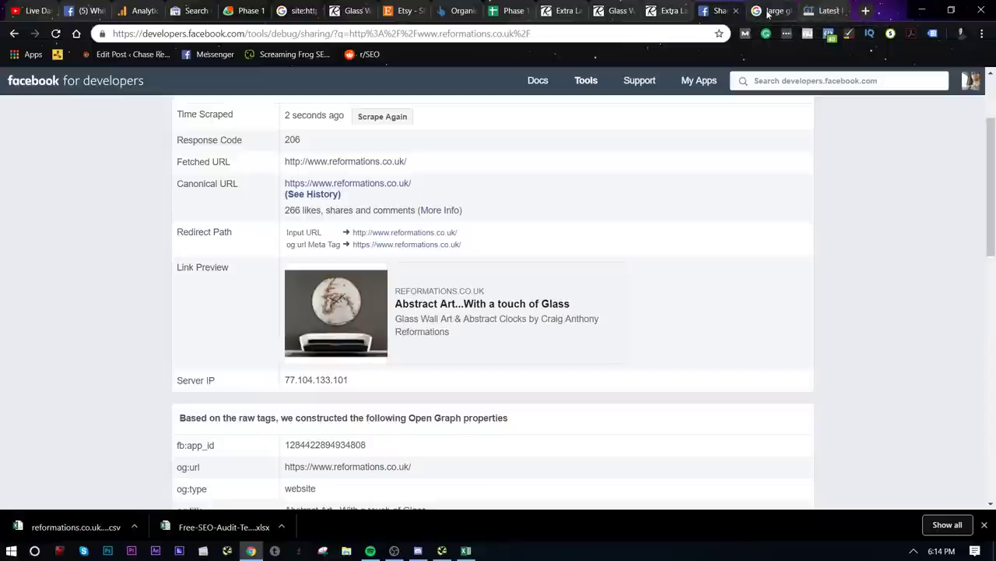
pyautogui.click(770, 11)
pyautogui.click(827, 11)
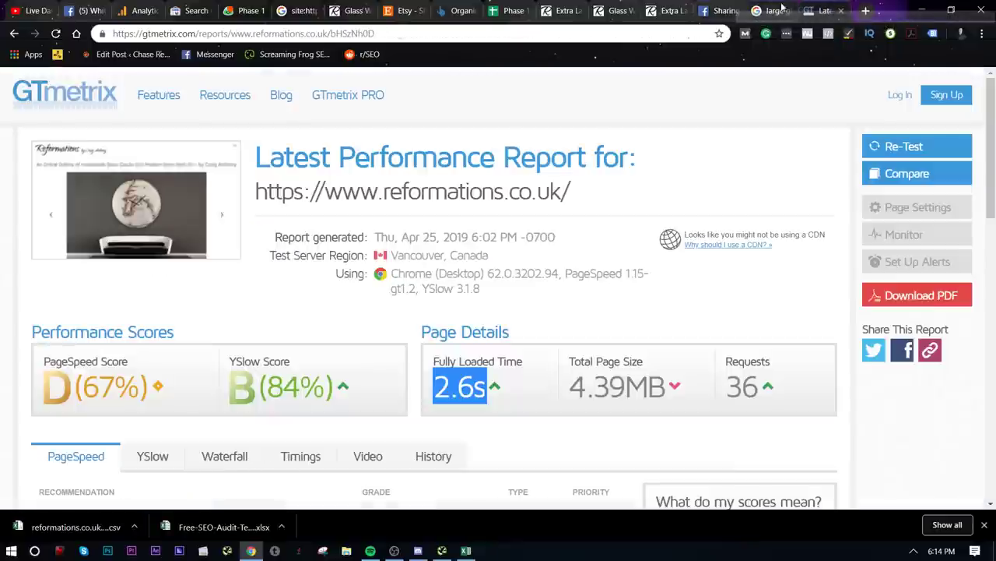
pyautogui.click(842, 10)
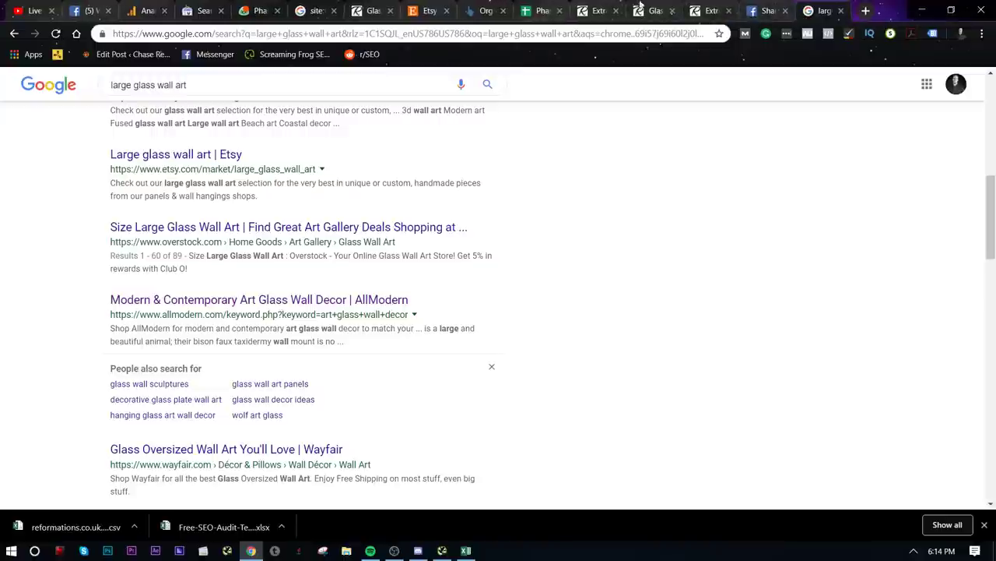
pyautogui.click(496, 7)
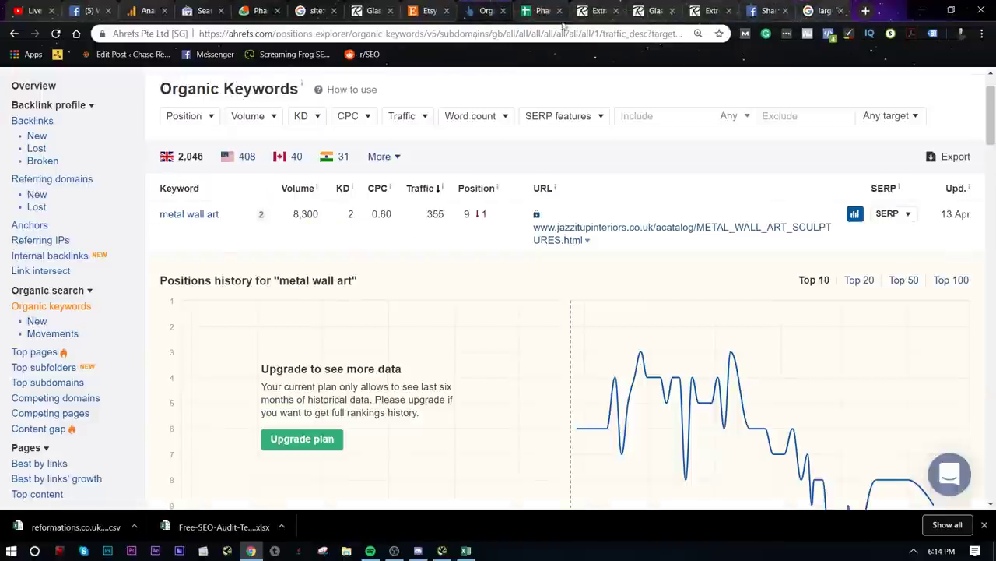
# - Open the competitor's metal wall art sculptures page from the keyword's ranking URL and examine its category layout and product listings
pyautogui.middleClick(778, 240)
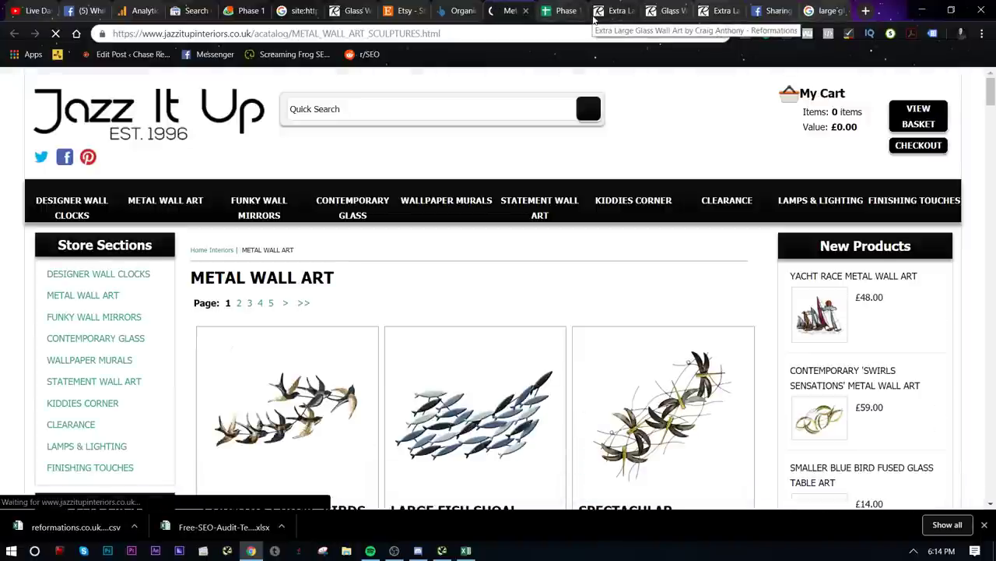
pyautogui.scroll(-2, 434, 282)
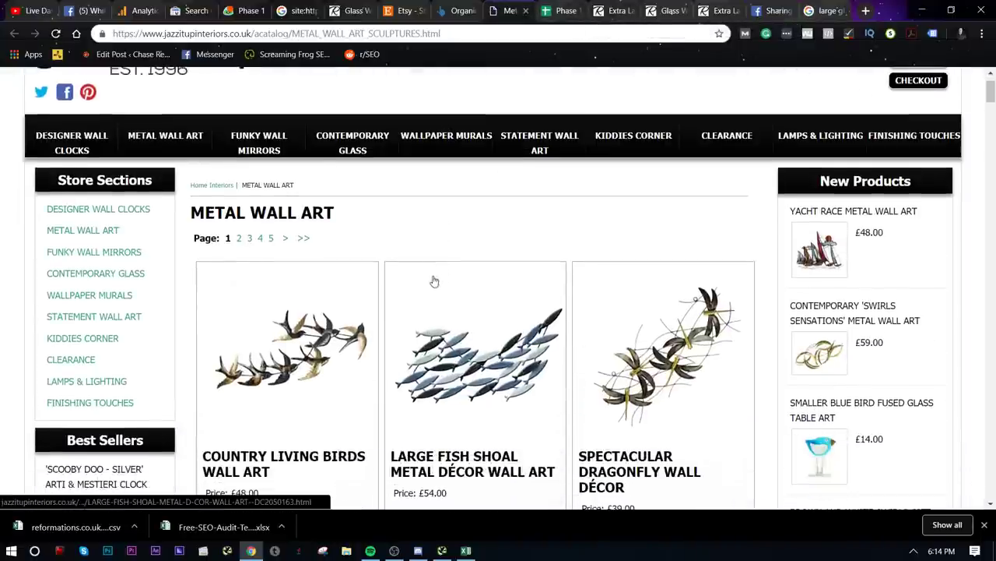
pyautogui.scroll(-3, 500, 274)
pyautogui.scroll(2, 500, 273)
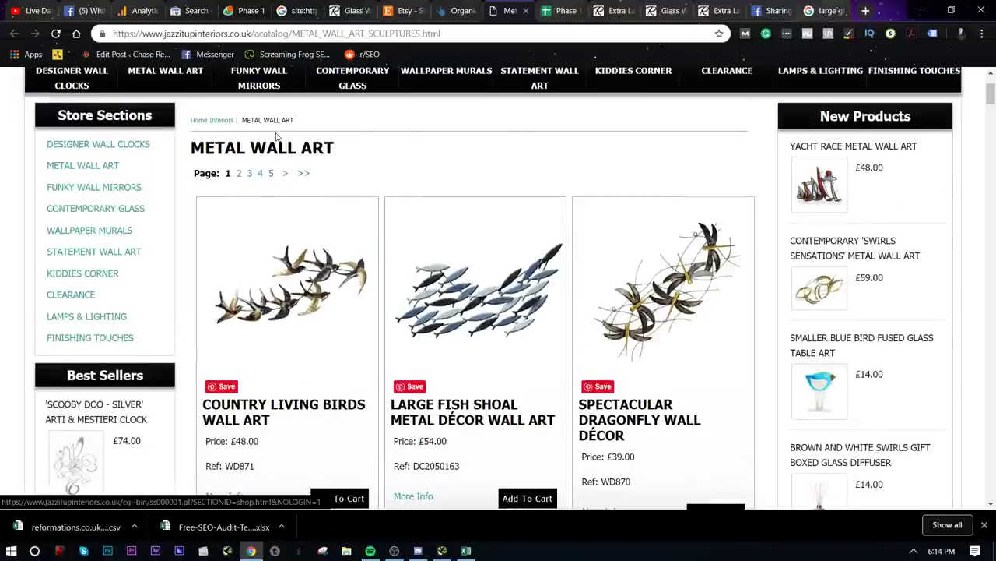
pyautogui.scroll(-5, 923, 222)
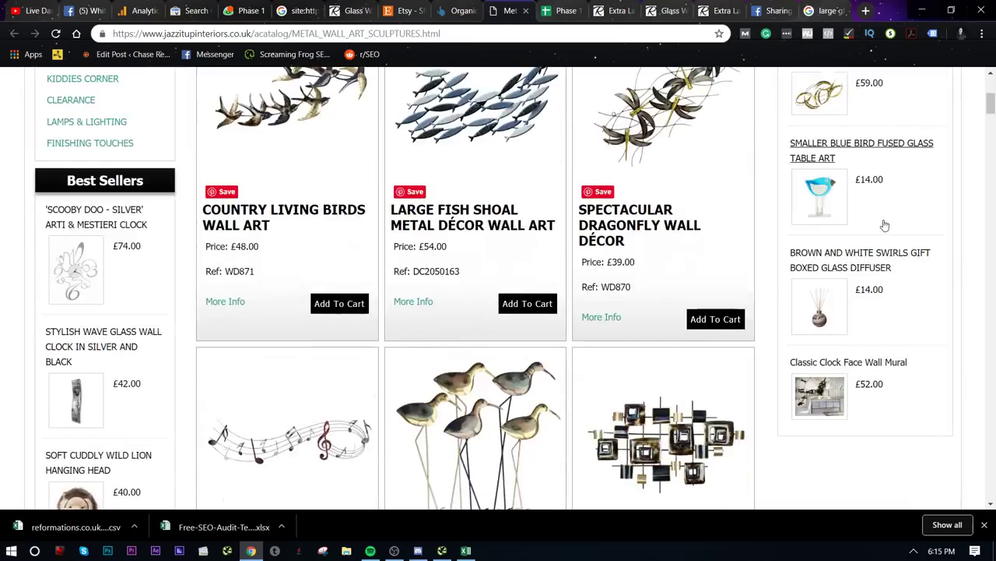
pyautogui.scroll(-15, 872, 305)
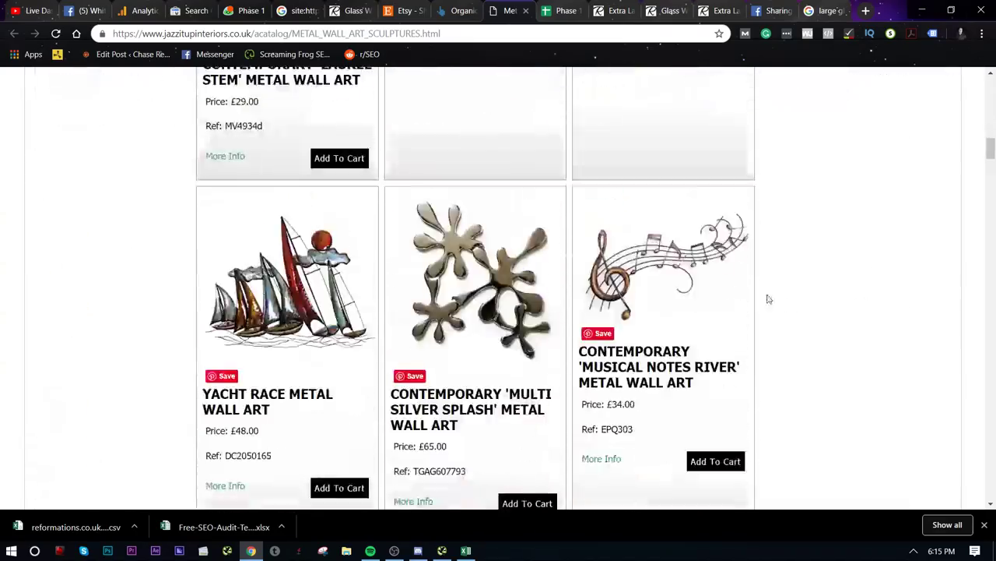
pyautogui.scroll(-20, 462, 290)
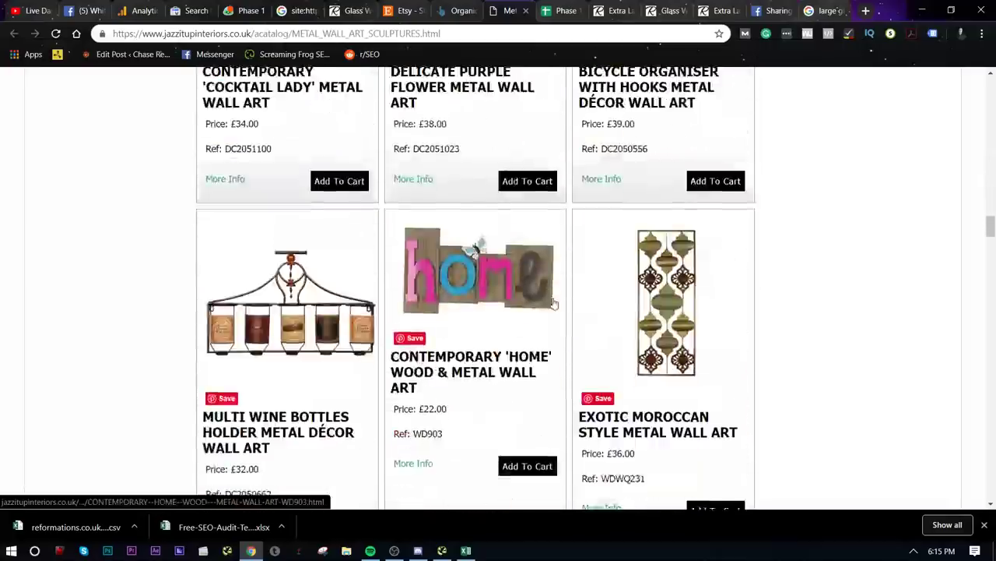
pyautogui.scroll(-20, 618, 306)
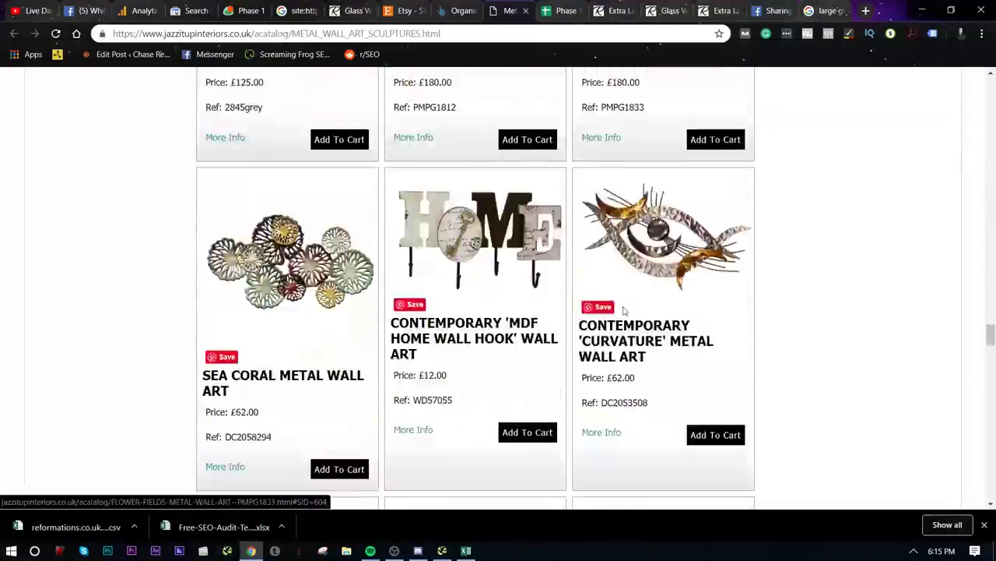
pyautogui.scroll(-6, 896, 390)
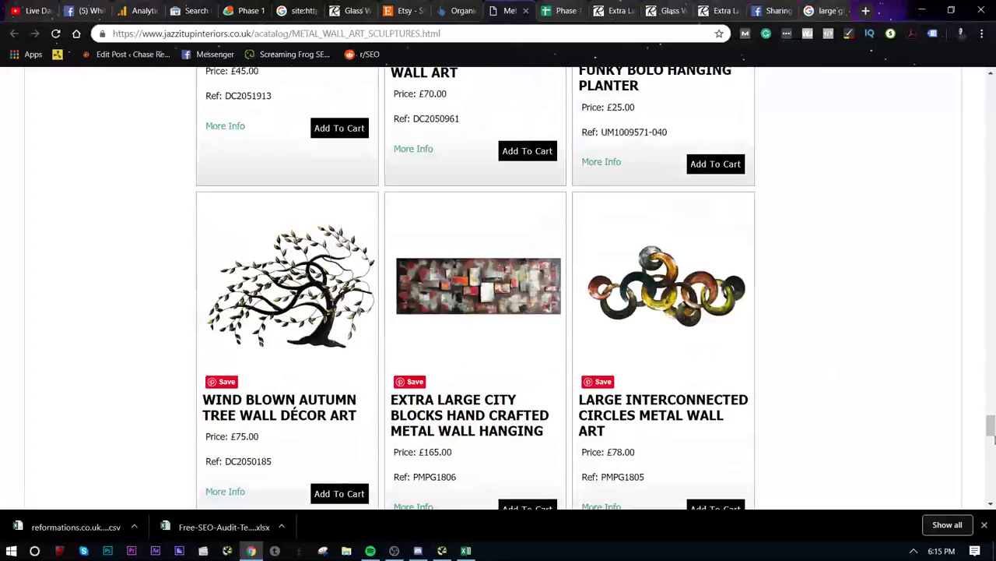
# - Check the competitor page's pagination and footer links, and view the subcategories under Statement Wall Art
pyautogui.moveTo(994, 440); pyautogui.dragTo(988, 510)
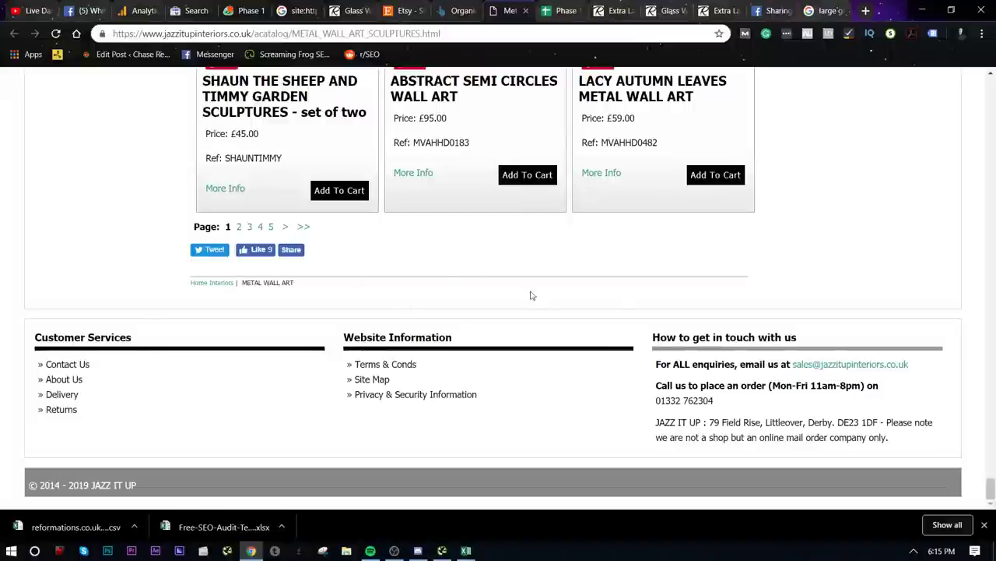
pyautogui.scroll(2, 545, 342)
pyautogui.scroll(-1, 309, 320)
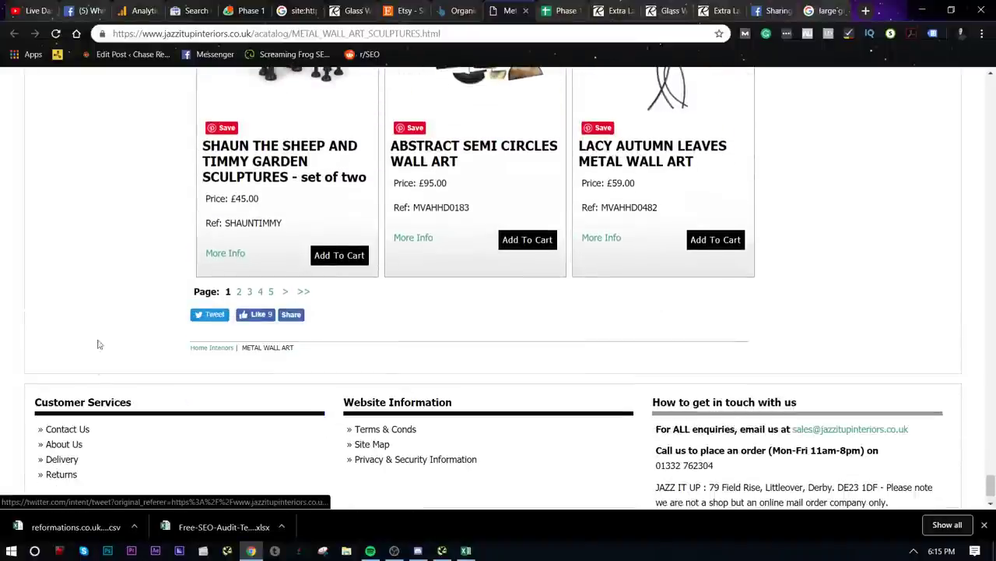
pyautogui.scroll(-1, 64, 459)
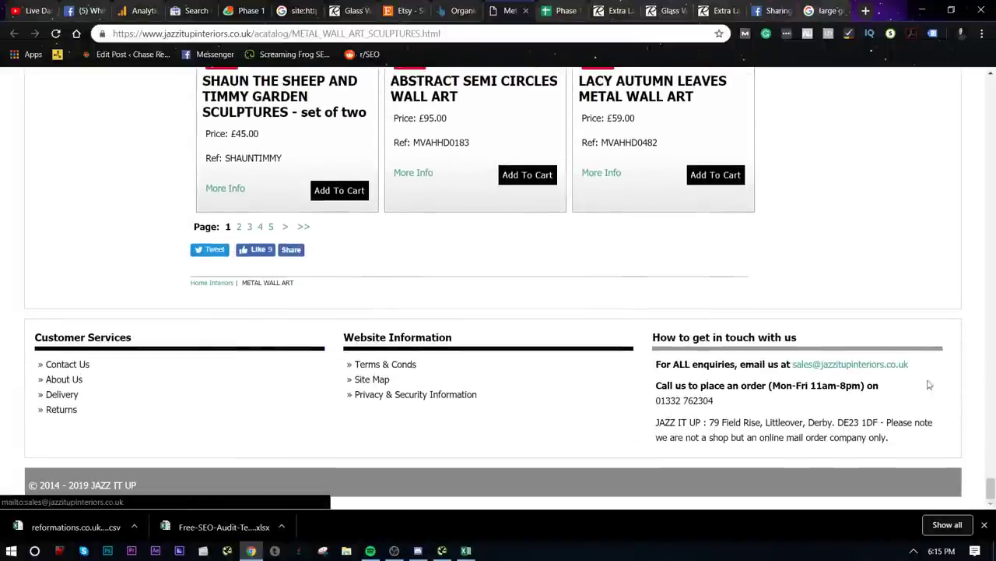
pyautogui.scroll(1, 984, 494)
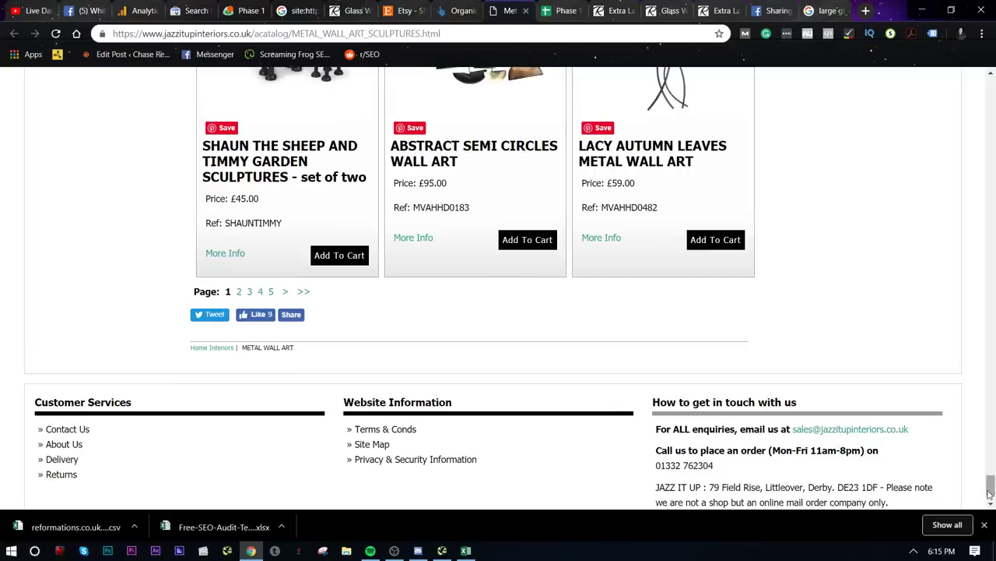
pyautogui.moveTo(990, 494); pyautogui.dragTo(991, 95)
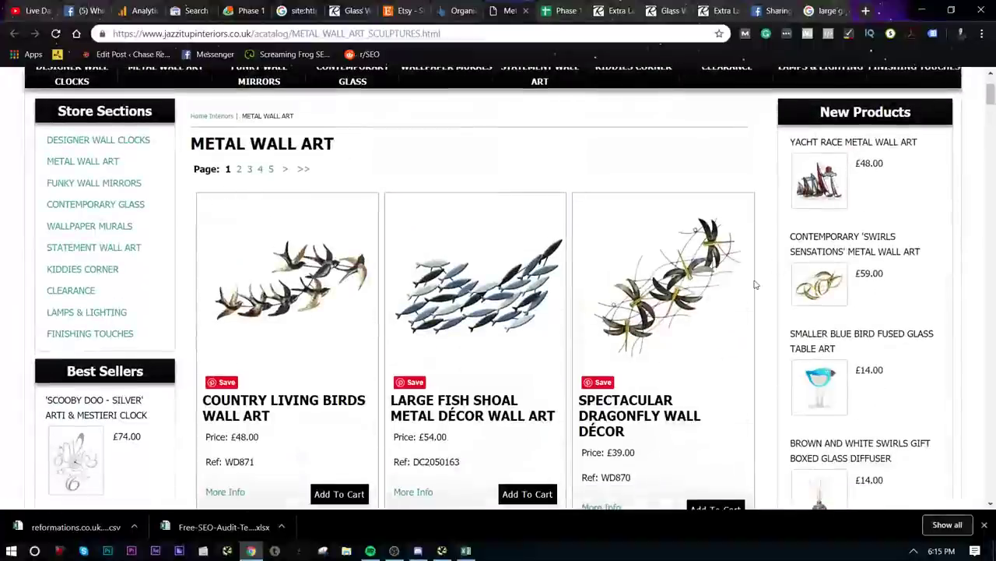
pyautogui.moveTo(632, 65)
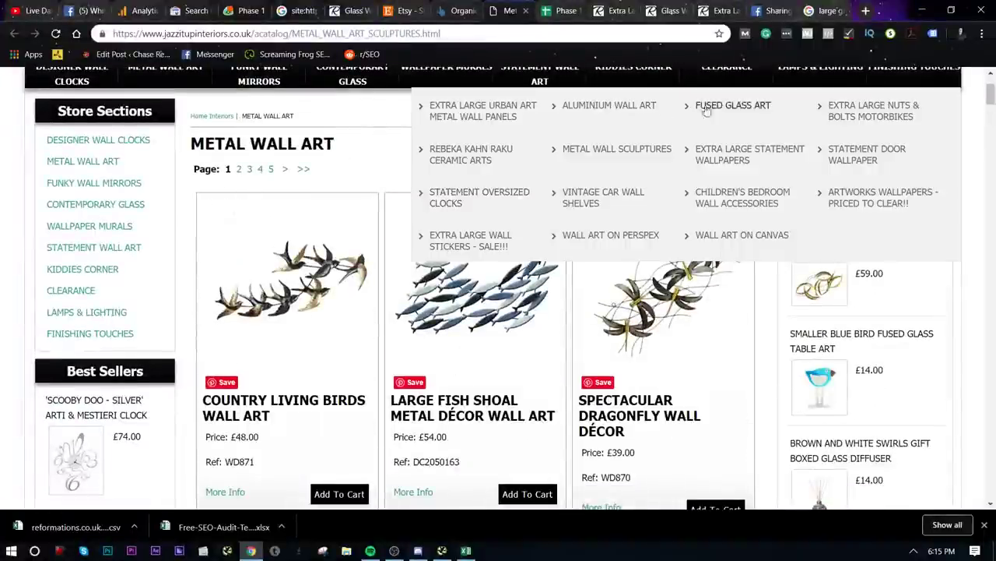
pyautogui.click(720, 10)
pyautogui.click(774, 10)
pyautogui.click(664, 10)
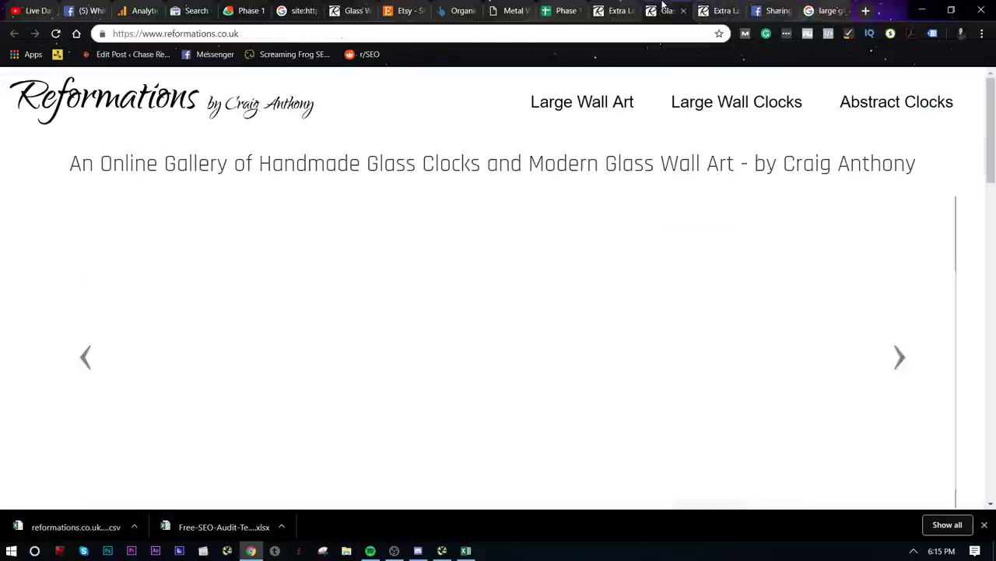
pyautogui.click(720, 10)
pyautogui.click(676, 11)
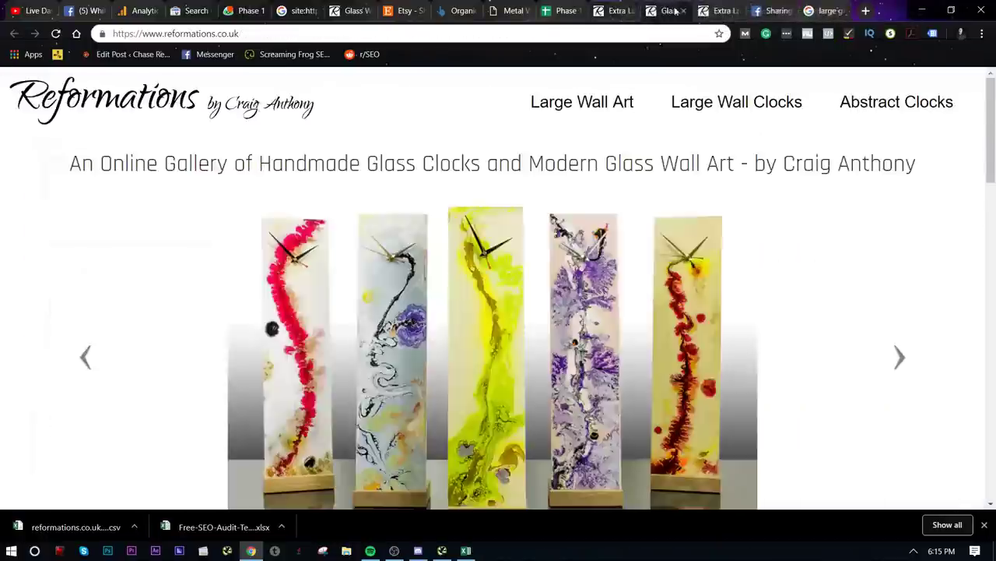
pyautogui.click(720, 10)
pyautogui.click(774, 10)
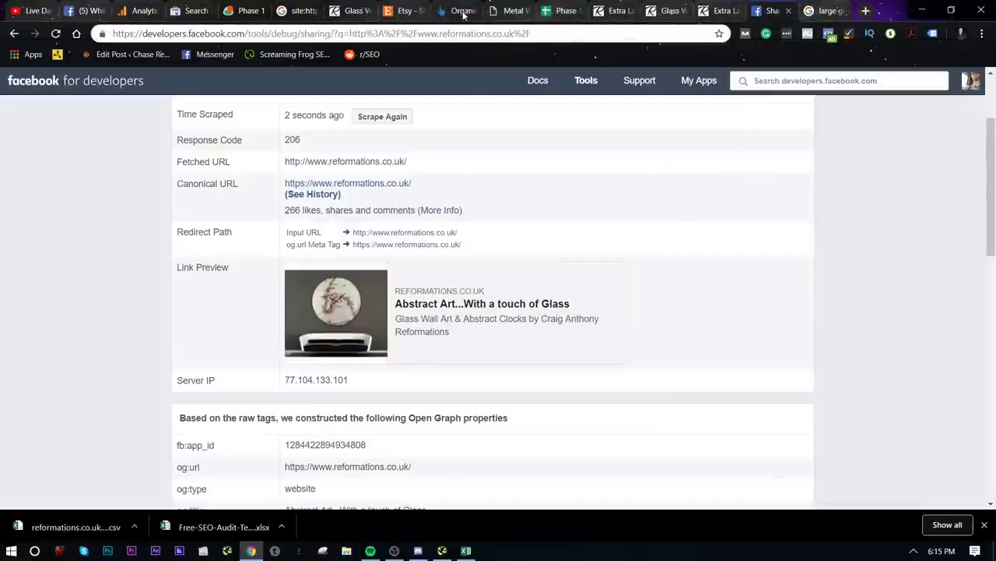
# - Return to the competitor's organic keywords report in Ahrefs and open the overview of jazzitupinteriors.co.uk
pyautogui.click(463, 10)
pyautogui.scroll(1, 124, 296)
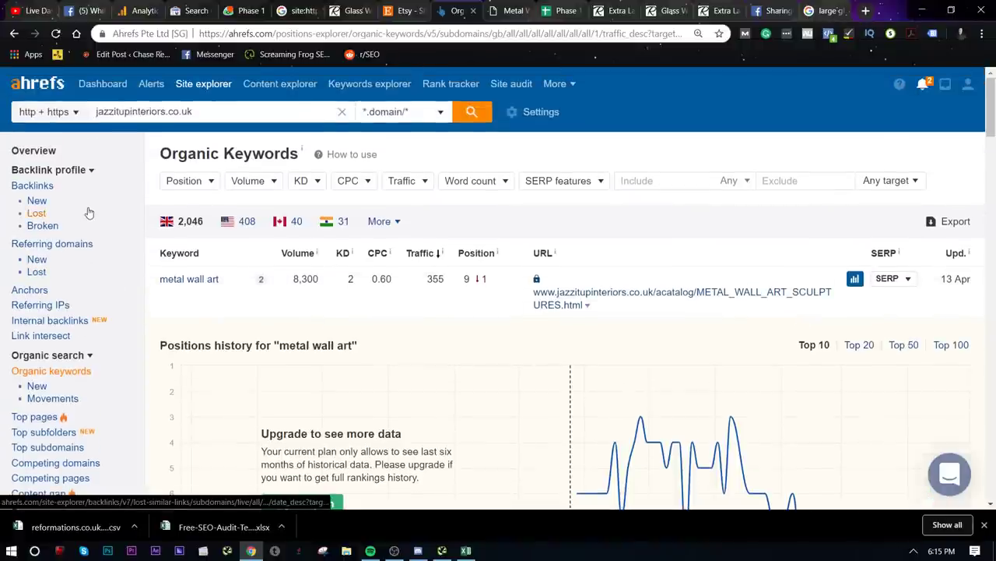
pyautogui.scroll(-1, 56, 281)
pyautogui.scroll(-1, 56, 280)
pyautogui.scroll(2, 67, 207)
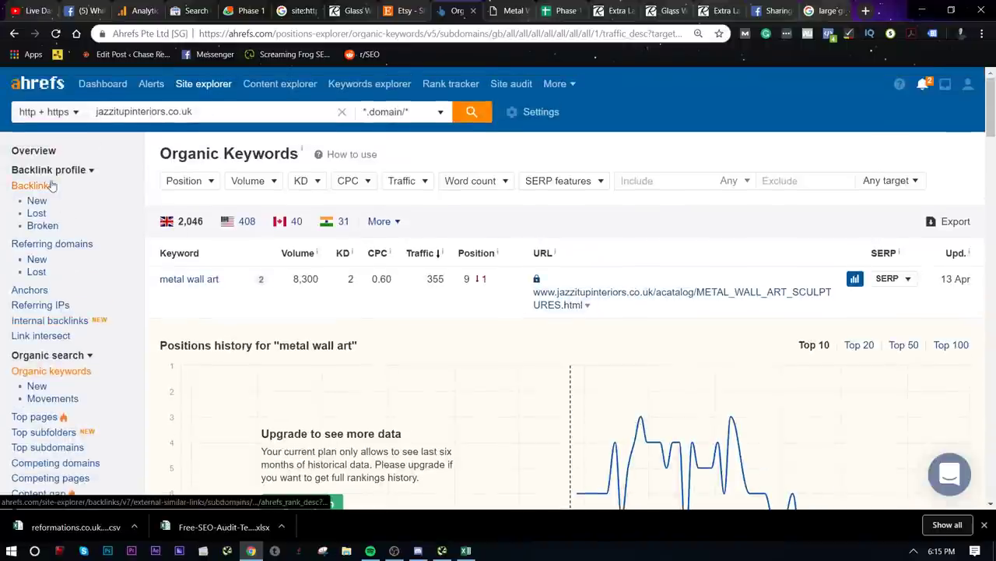
pyautogui.click(51, 154)
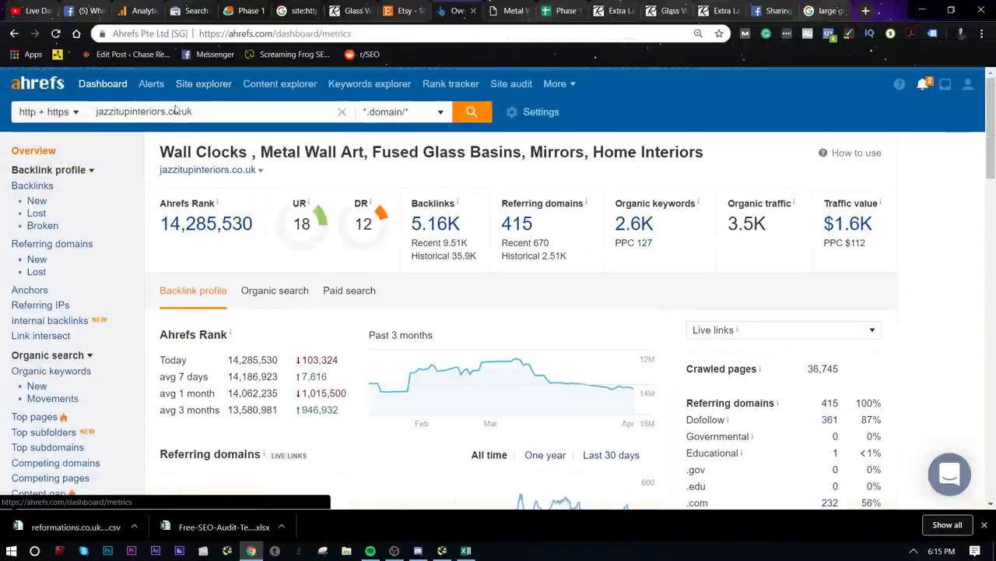
# - Go to the Ahrefs dashboard and look up the domain reformations.co.uk
pyautogui.click(114, 92)
pyautogui.scroll(-12, 296, 215)
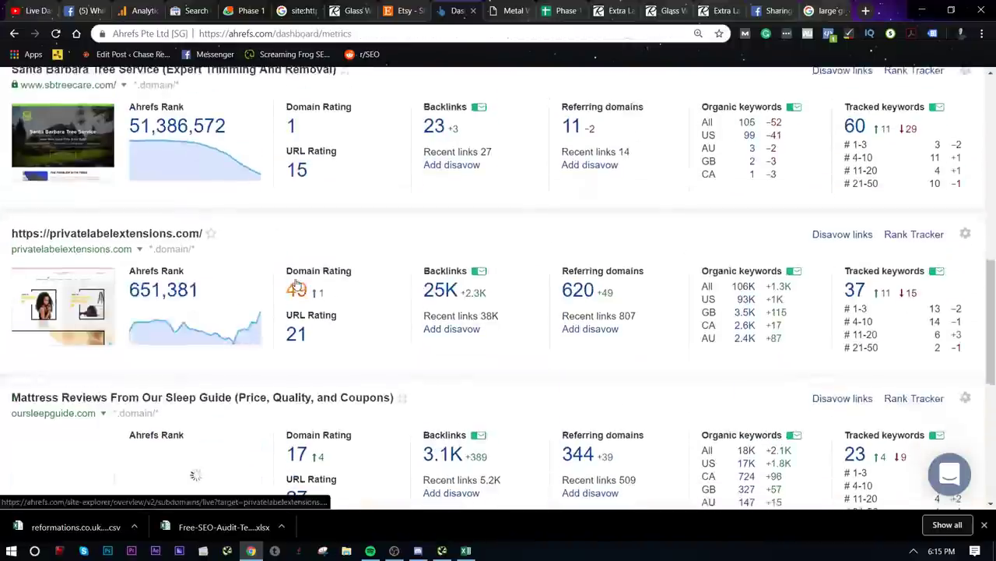
pyautogui.scroll(12, 296, 282)
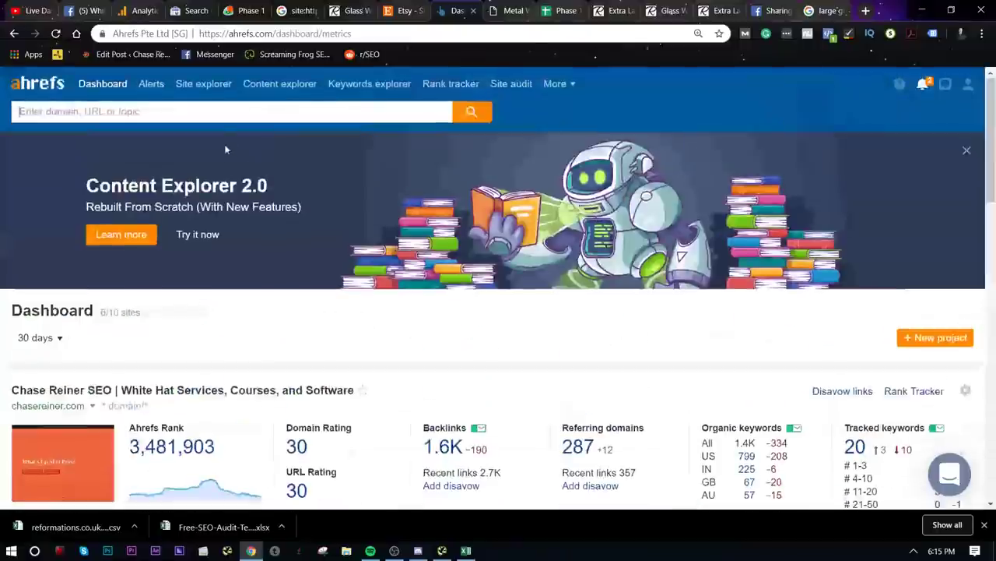
pyautogui.write('reformation')
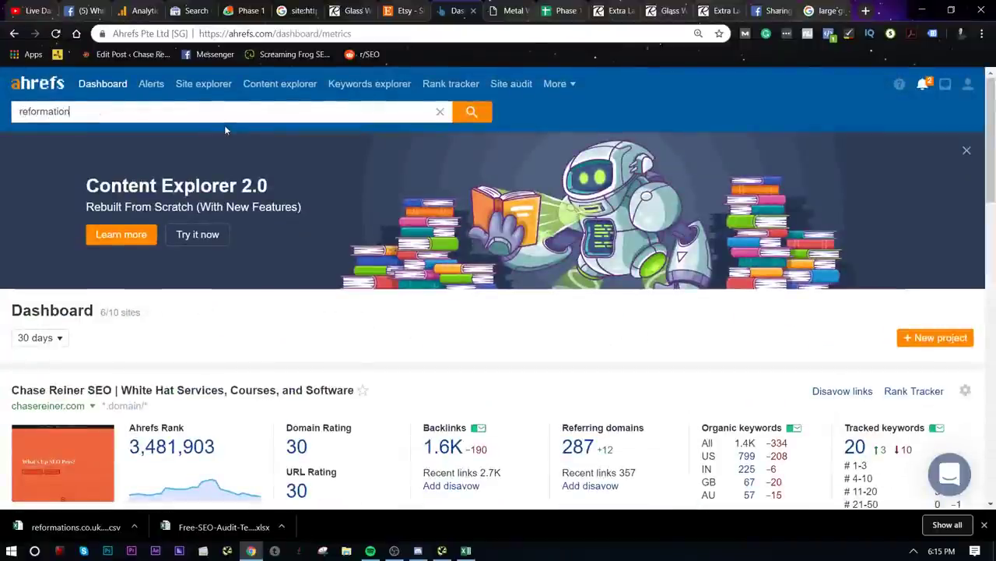
pyautogui.write('s.co.uk')
pyautogui.press('Return')
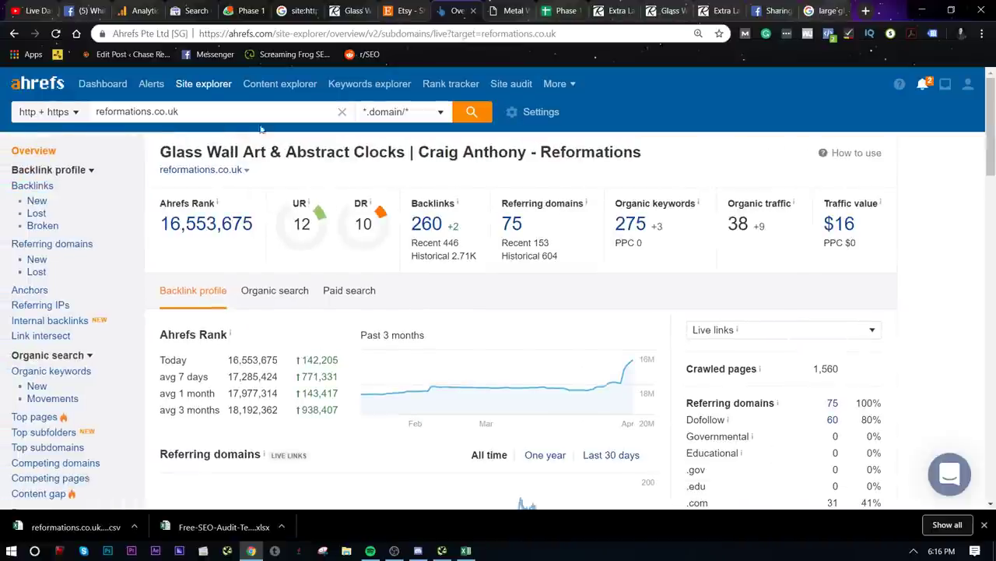
# - Open the organic keywords report for reformations.co.uk and export it as a CSV file
pyautogui.click(622, 226)
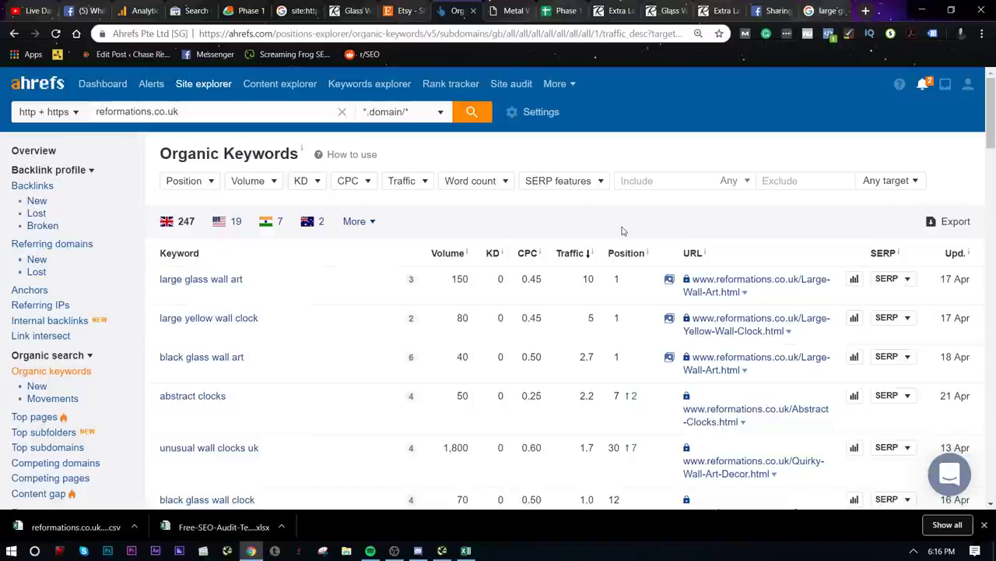
pyautogui.click(952, 221)
pyautogui.click(384, 371)
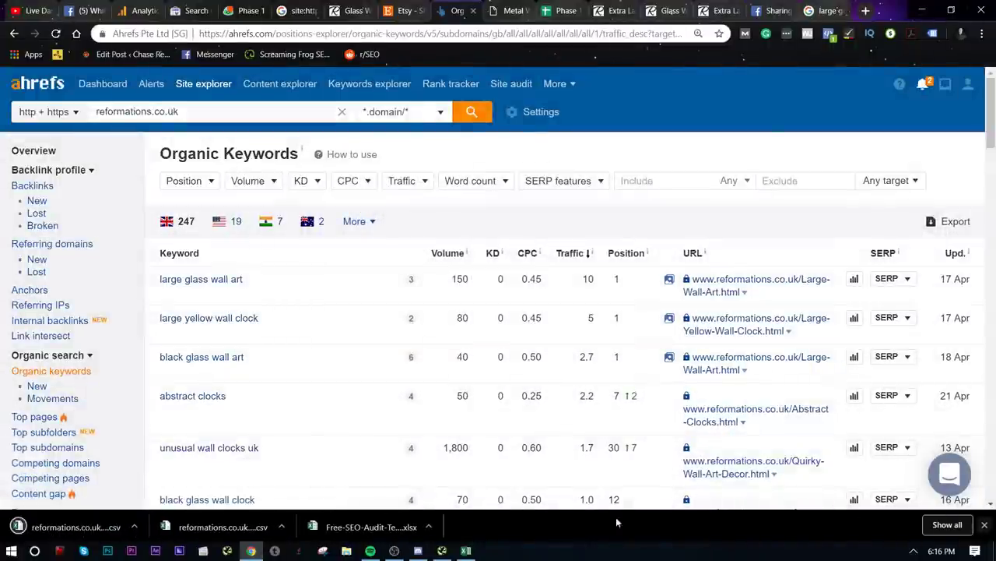
# - Open the exported organic keywords CSV in Excel to view it, and close it again
pyautogui.click(59, 530)
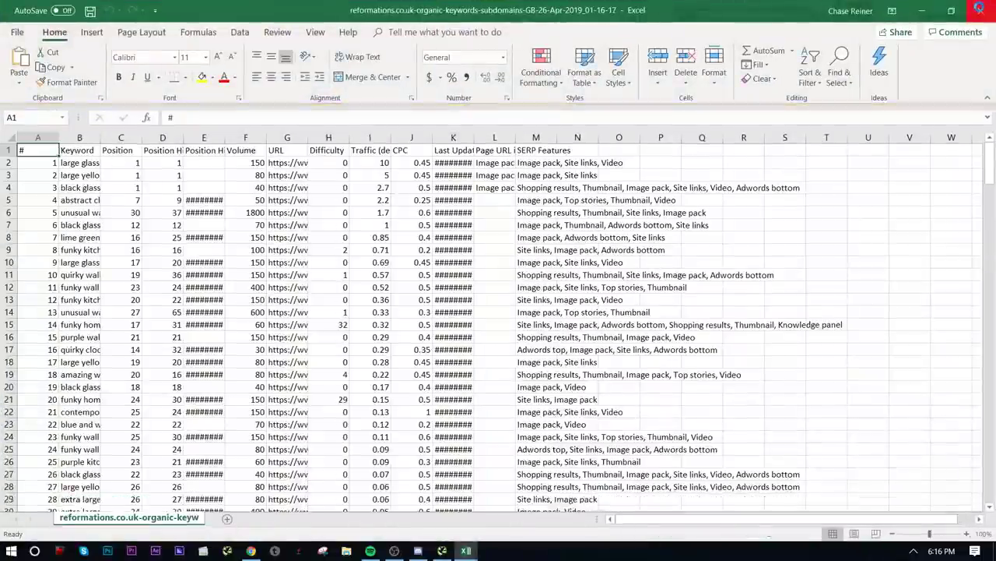
pyautogui.click(979, 9)
pyautogui.click(980, 9)
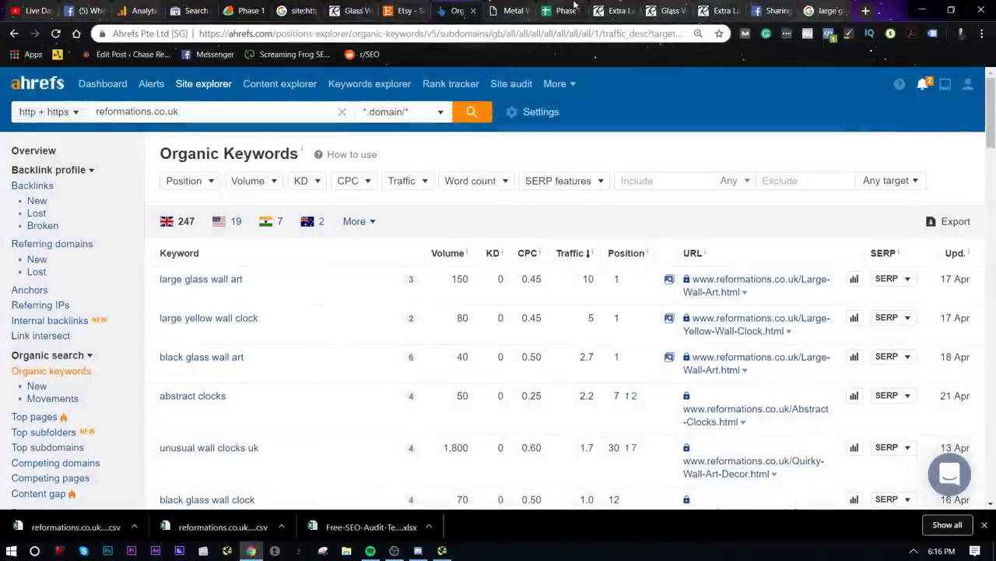
# - Switch to the Phase 1 spreadsheet and open Sheet7
pyautogui.click(574, 7)
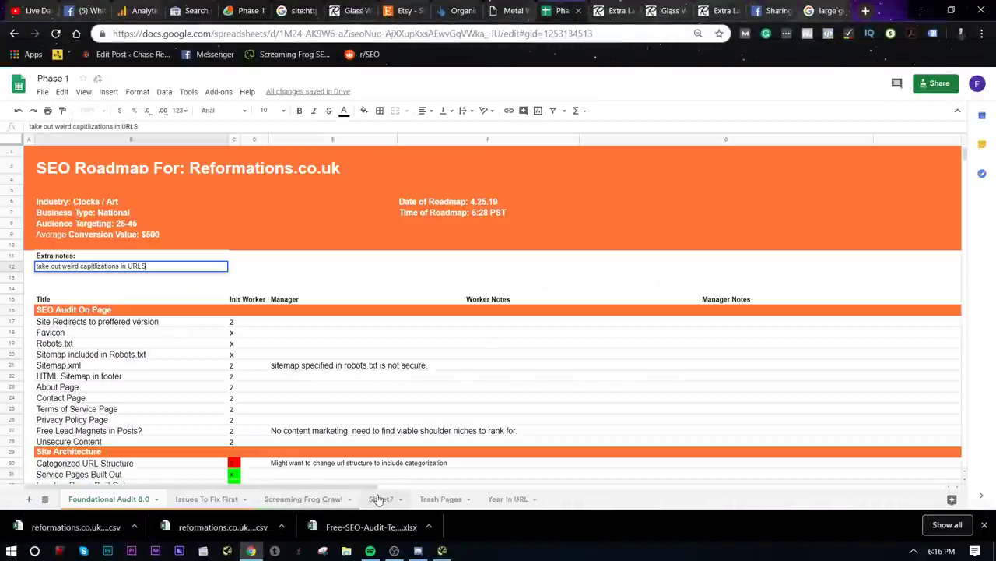
pyautogui.click(380, 498)
pyautogui.rightClick(393, 500)
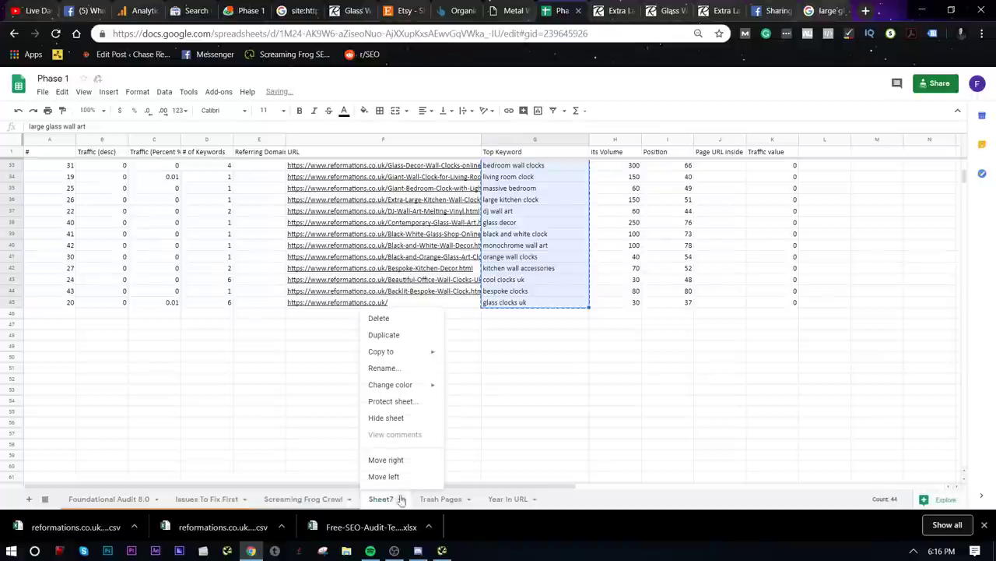
pyautogui.click(397, 371)
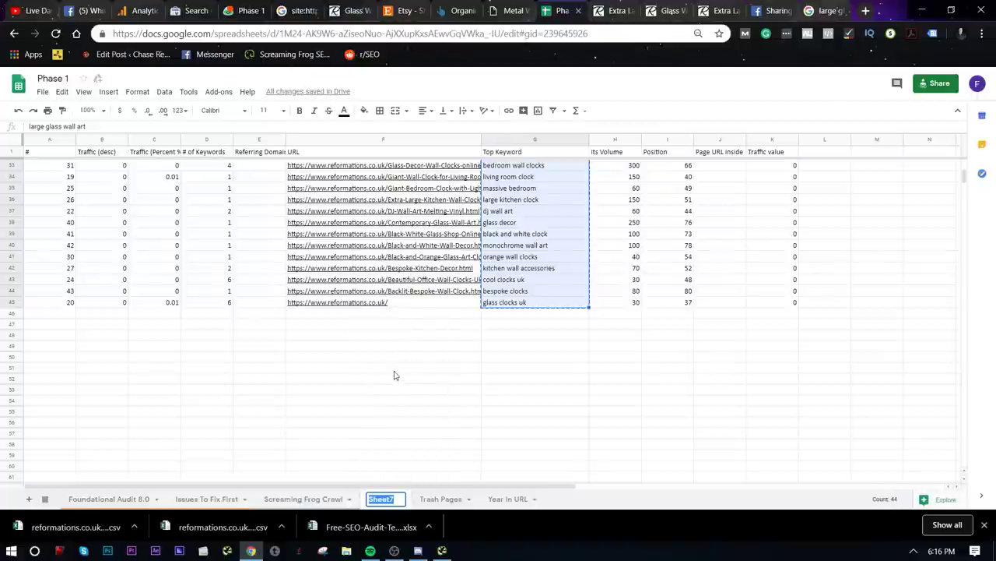
pyautogui.write('Top Pages')
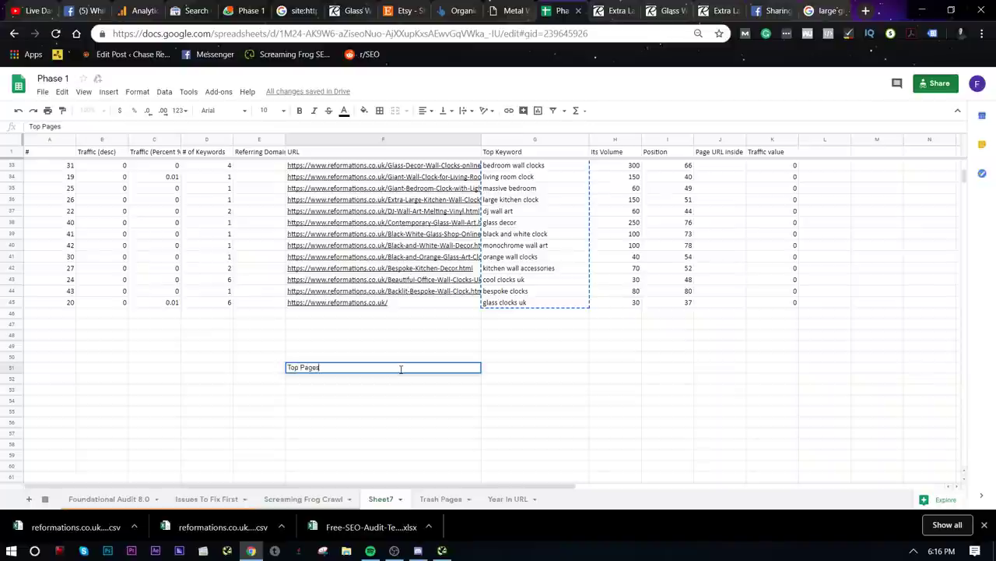
pyautogui.press('Escape')
pyautogui.click(373, 458)
# - Rename Sheet7 as Top Pages
pyautogui.click(402, 503)
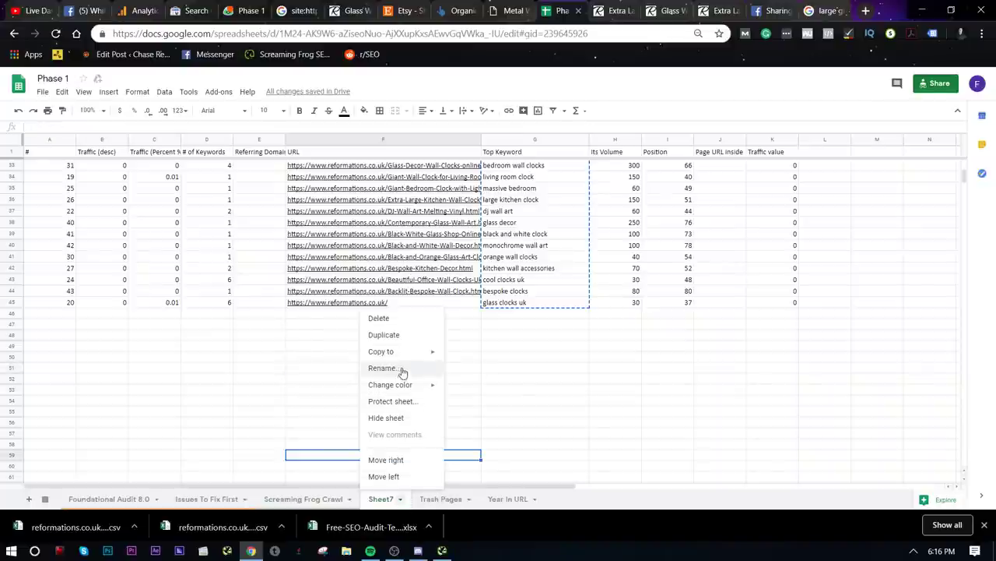
pyautogui.click(402, 370)
pyautogui.write('Top Pages')
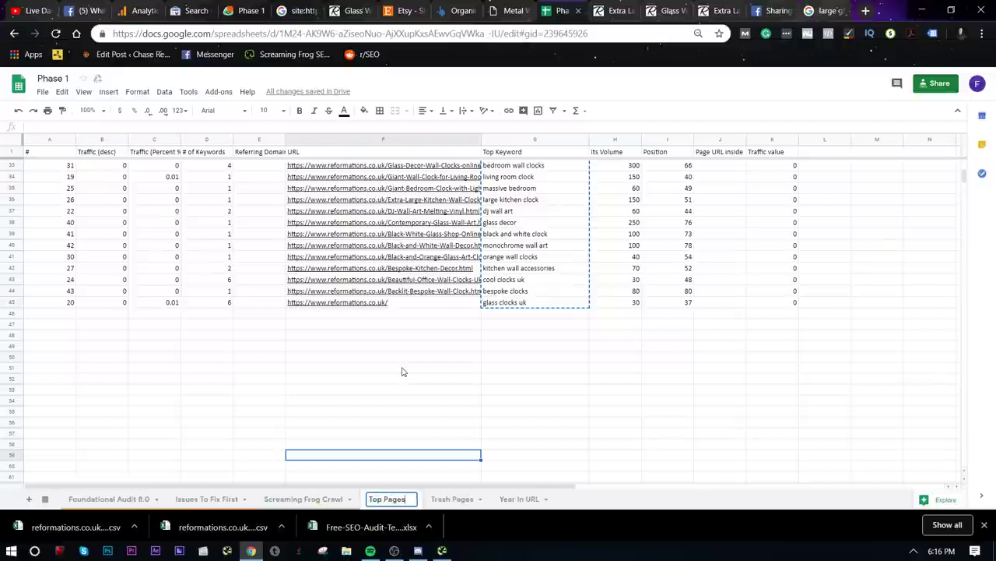
pyautogui.click(410, 379)
pyautogui.click(545, 302)
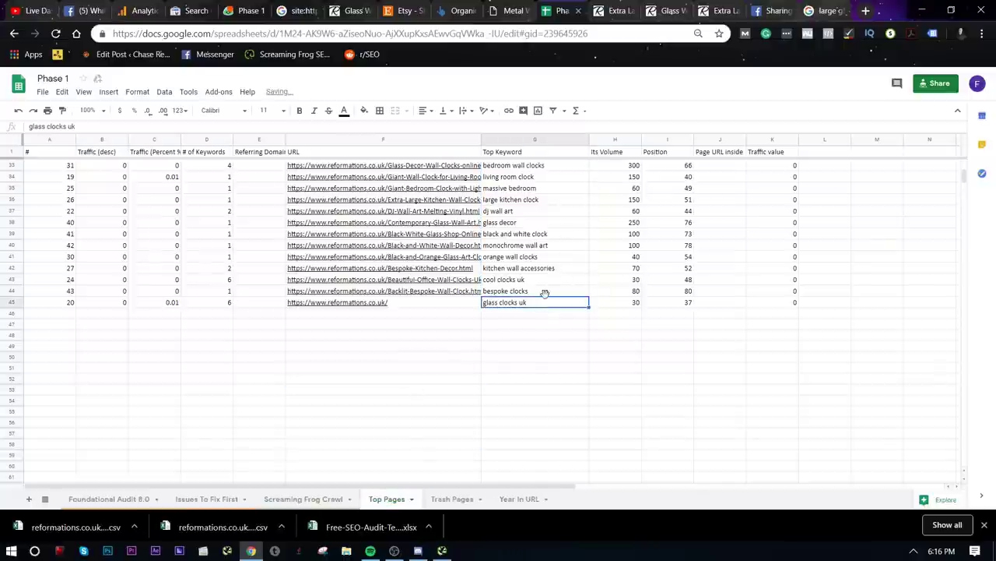
# - Copy the top keywords from "bedroom wall clocks" to "glass clocks uk" and look them up in Ahrefs Keywords Explorer for Google, United States
pyautogui.keyDown('shift'); pyautogui.click(563, 170); pyautogui.keyUp('shift')
pyautogui.hotkey('ctrl', 'c')
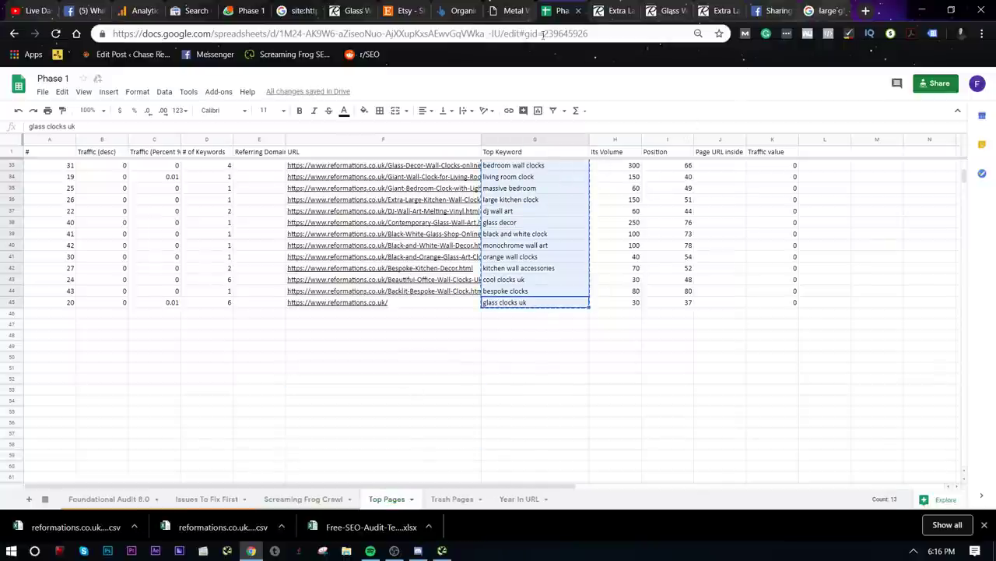
pyautogui.click(459, 11)
pyautogui.click(389, 91)
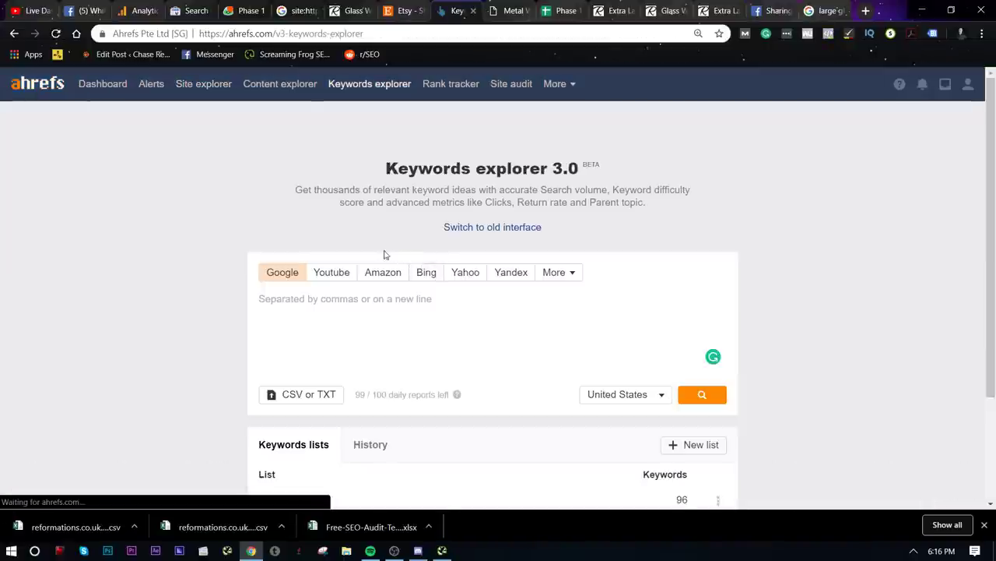
pyautogui.hotkey('ctrl', 'v')
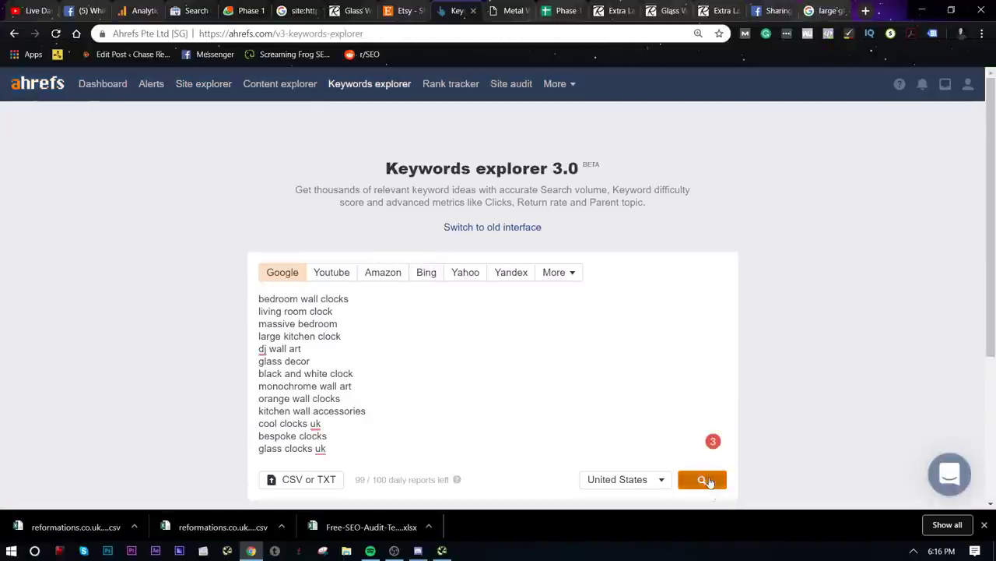
pyautogui.click(707, 484)
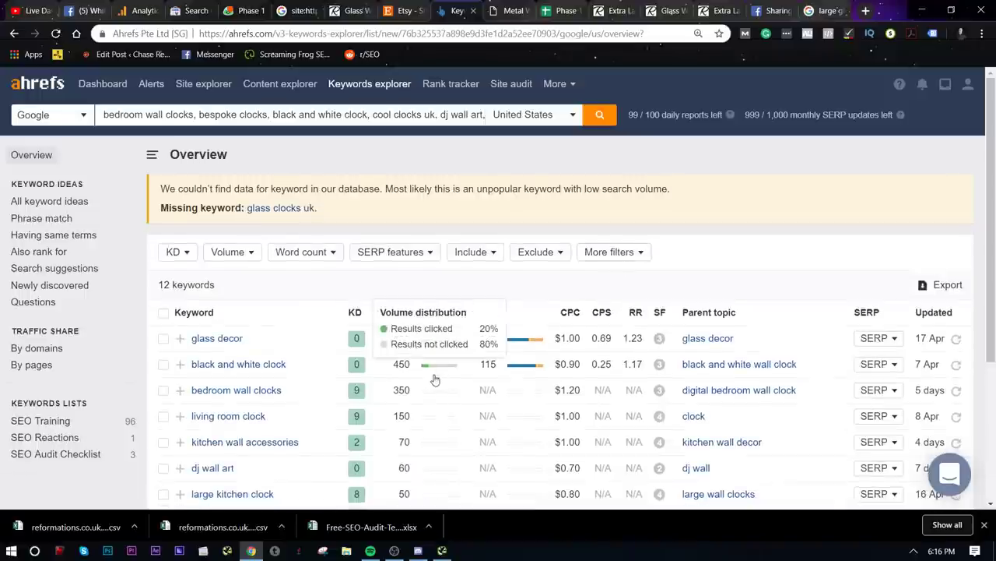
# - Open the phrase match ideas for these keywords and sort them by parent topic
pyautogui.click(31, 218)
pyautogui.click(984, 525)
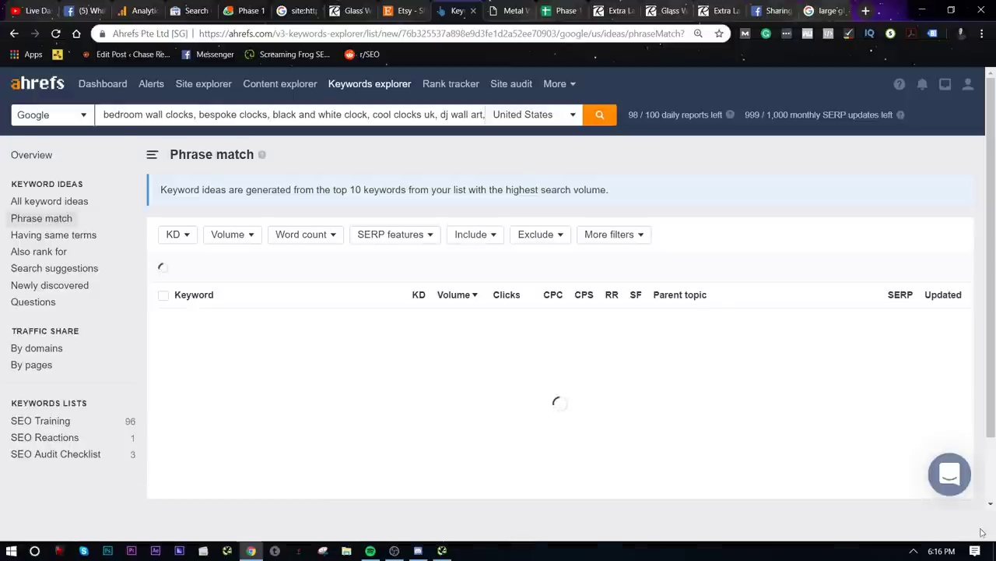
pyautogui.scroll(-1, 316, 303)
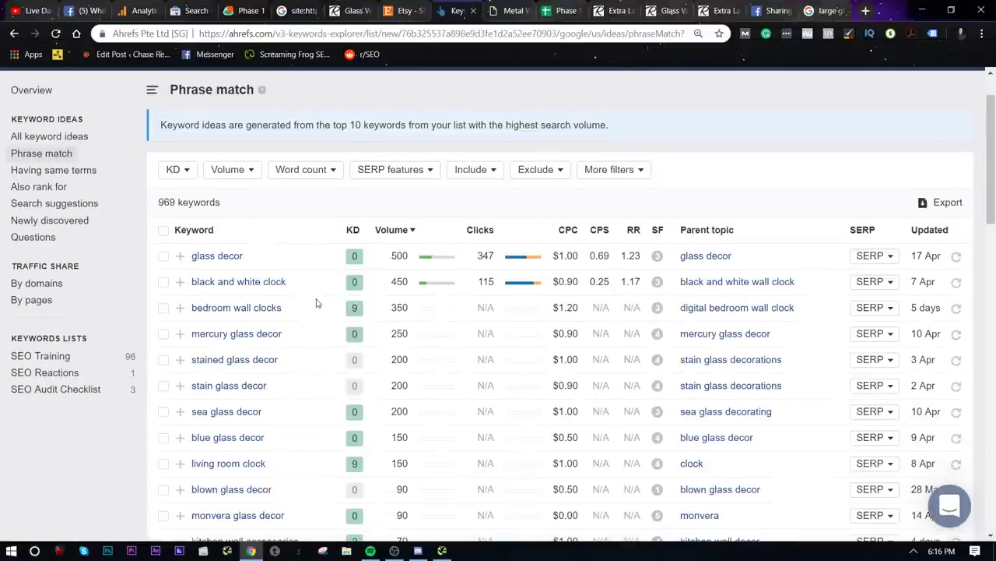
pyautogui.click(706, 231)
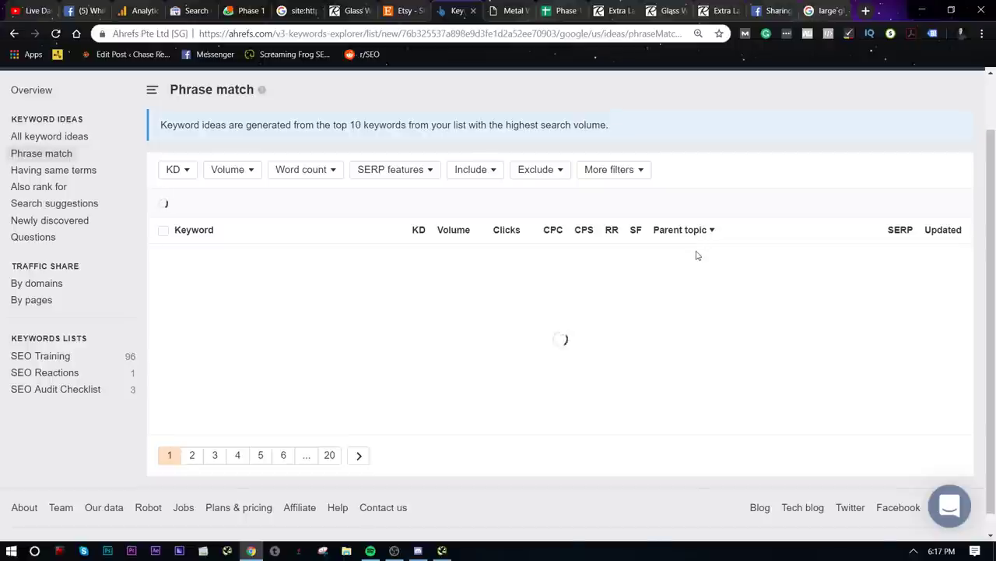
pyautogui.scroll(-4, 671, 257)
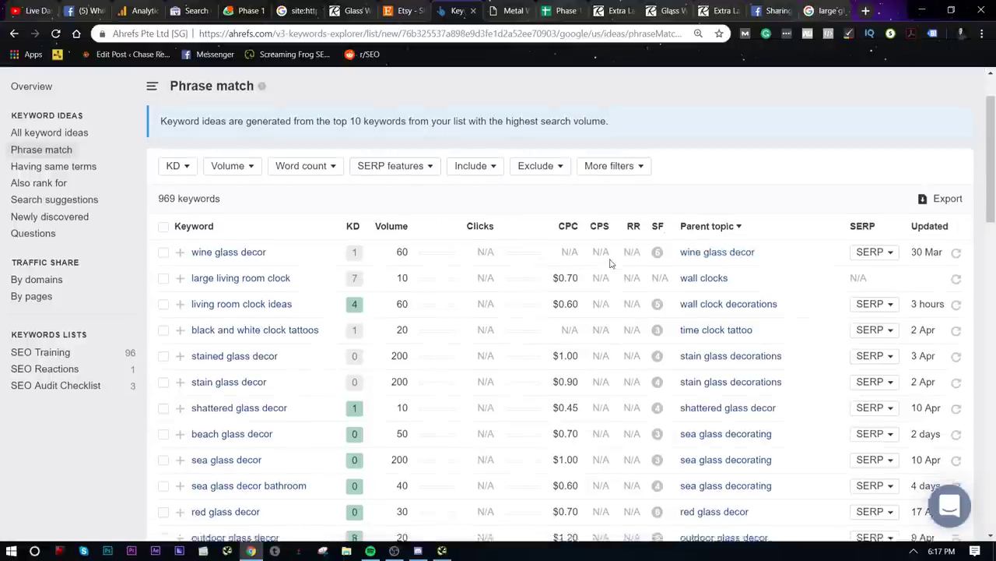
# - Look through the phrase match keyword ideas on pages 1, 3 and 5, and return to the first page
pyautogui.scroll(-3, 679, 291)
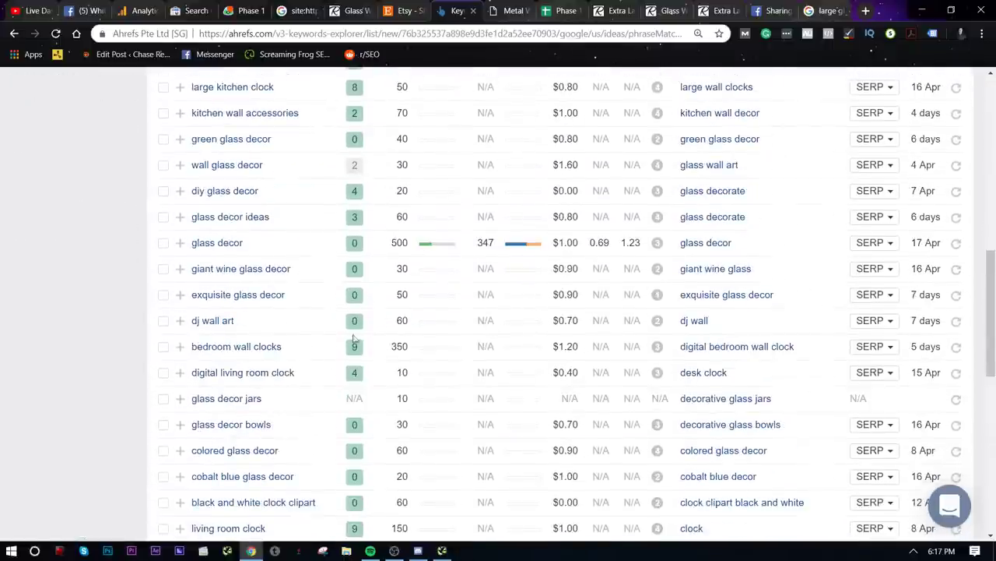
pyautogui.scroll(-6, 299, 388)
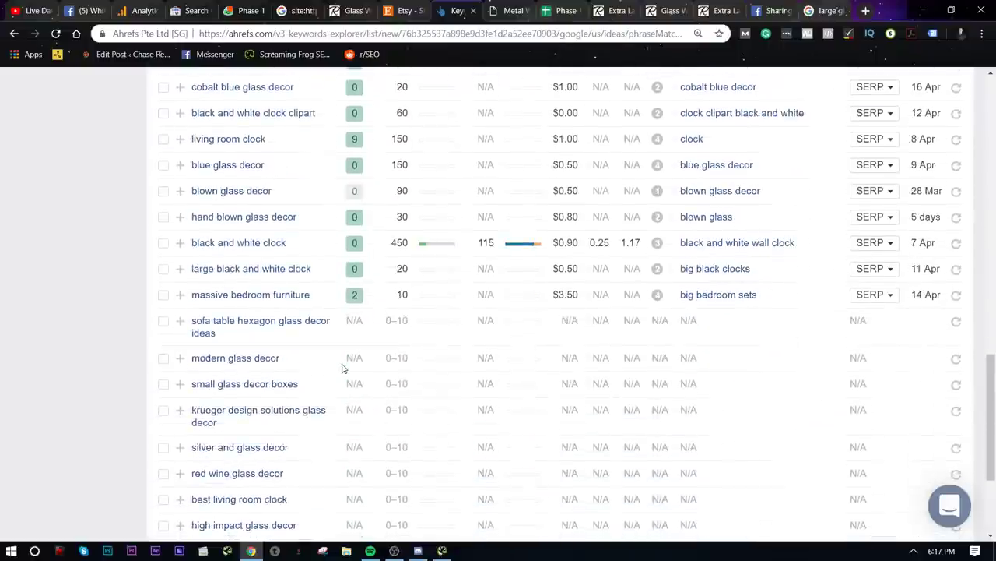
pyautogui.scroll(-2, 342, 365)
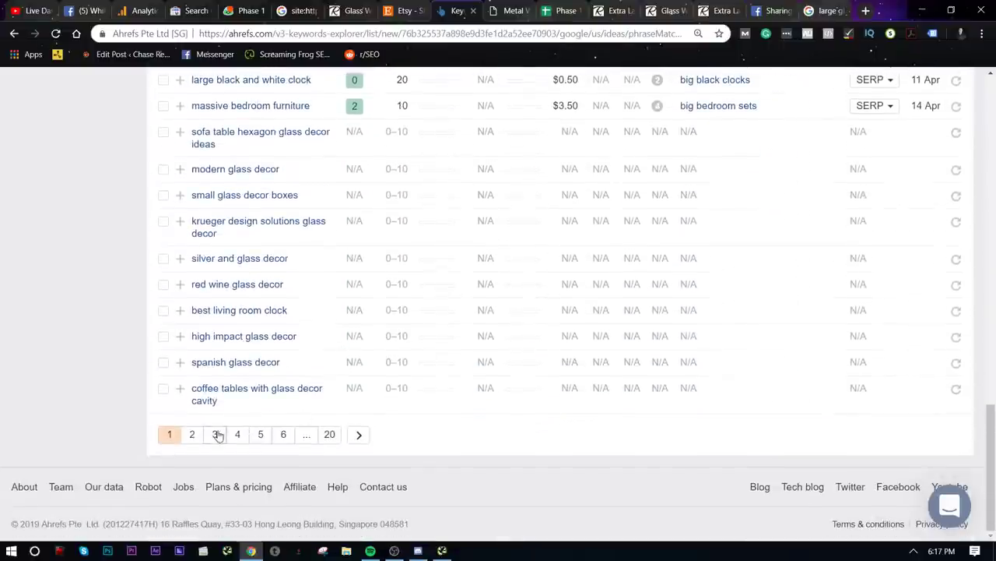
pyautogui.click(218, 436)
pyautogui.scroll(10, 395, 400)
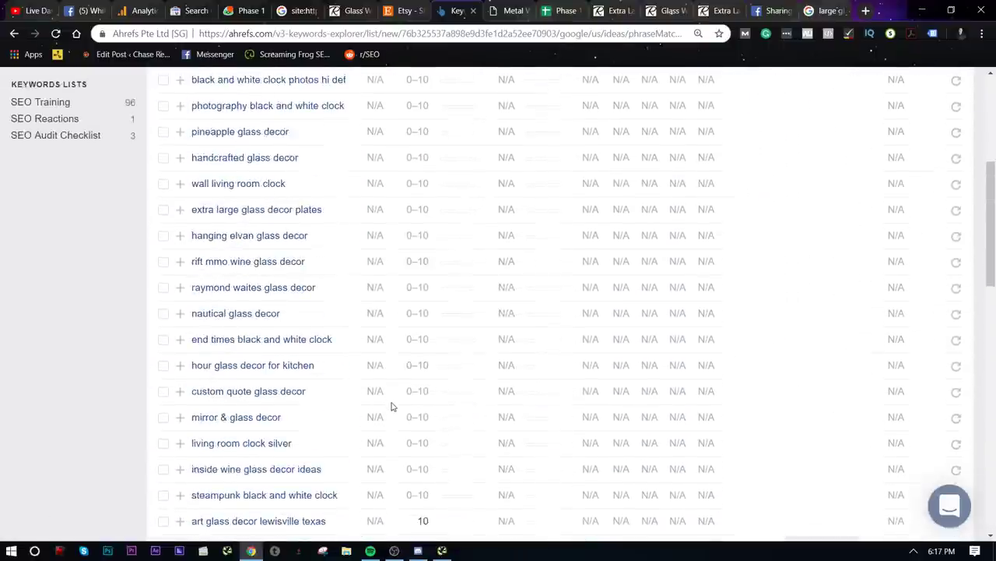
pyautogui.scroll(-12, 392, 406)
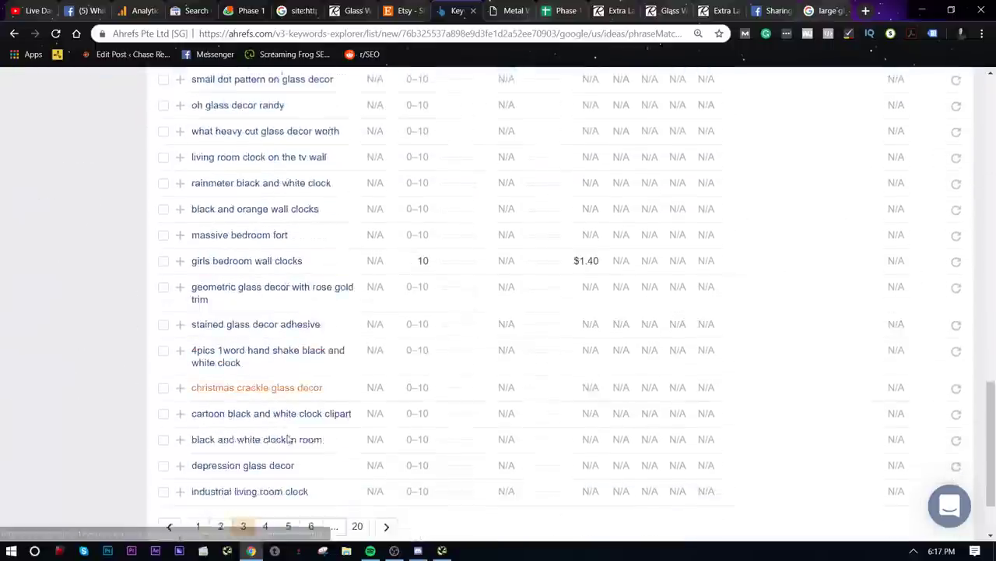
pyautogui.scroll(-1, 288, 451)
pyautogui.click(289, 456)
pyautogui.scroll(8, 307, 444)
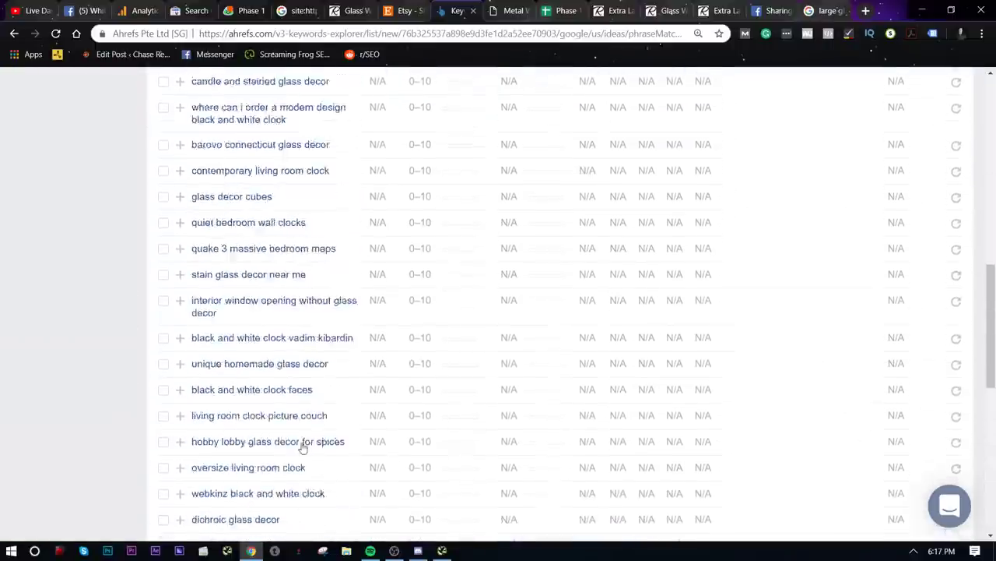
pyautogui.scroll(-8, 302, 448)
pyautogui.click(204, 434)
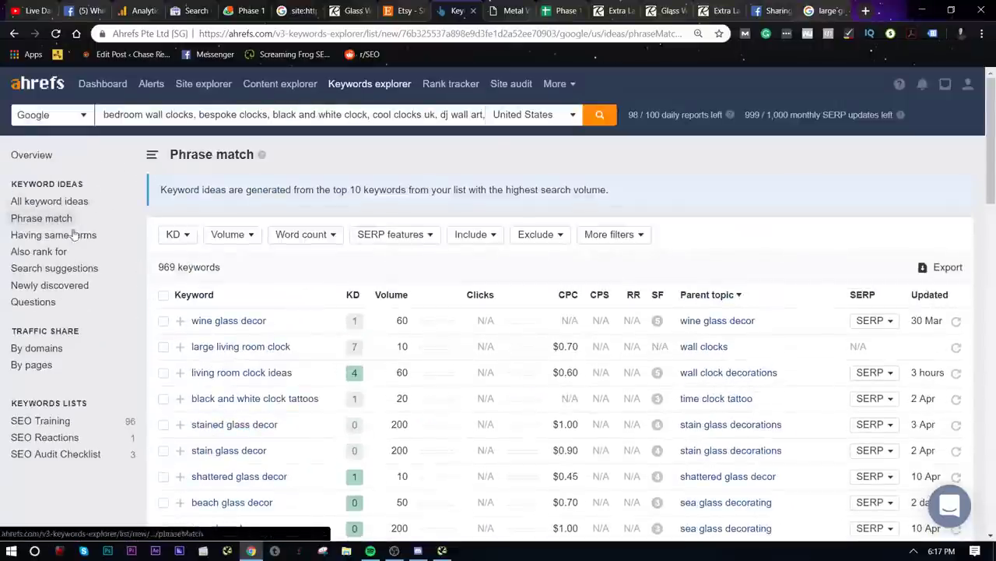
# - Open the keyword ideas having the same terms and sort them by keyword difficulty
pyautogui.click(72, 236)
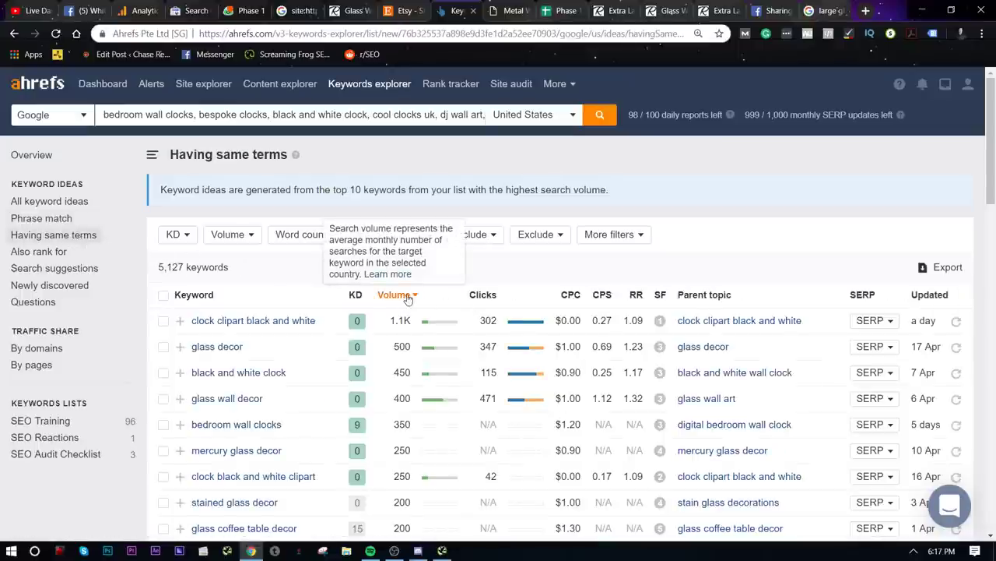
pyautogui.scroll(-1, 407, 298)
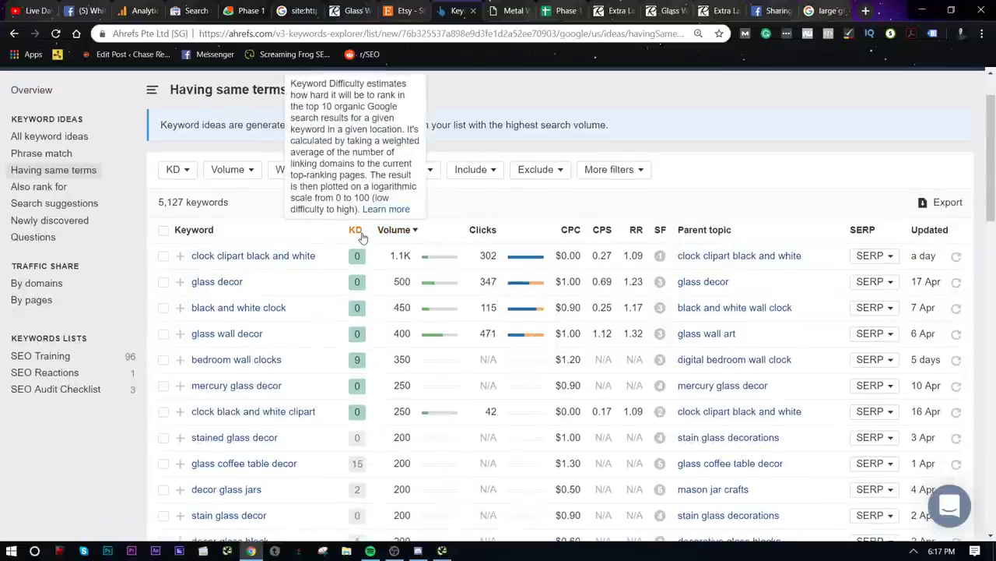
pyautogui.scroll(-3, 363, 242)
pyautogui.scroll(4, 363, 245)
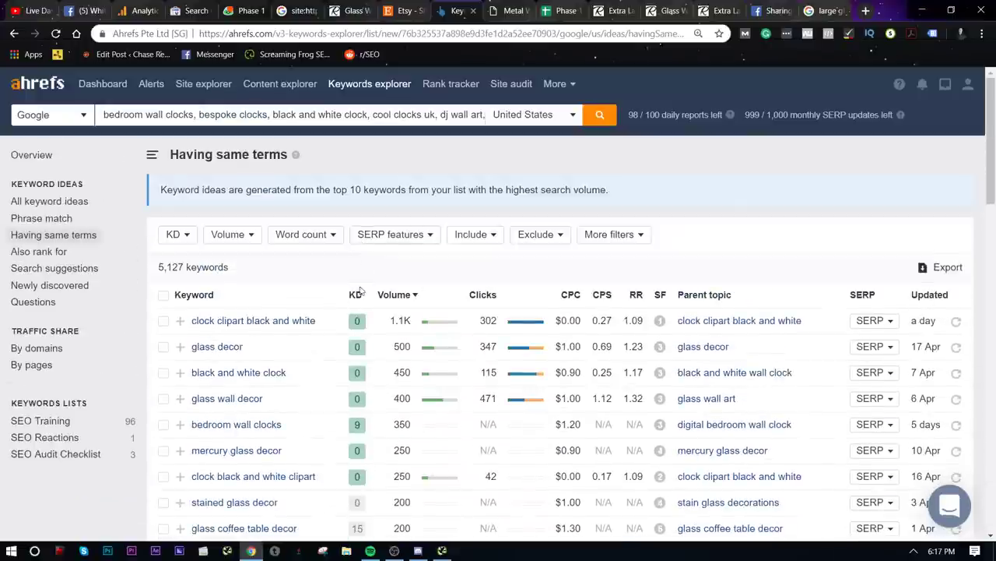
pyautogui.click(358, 294)
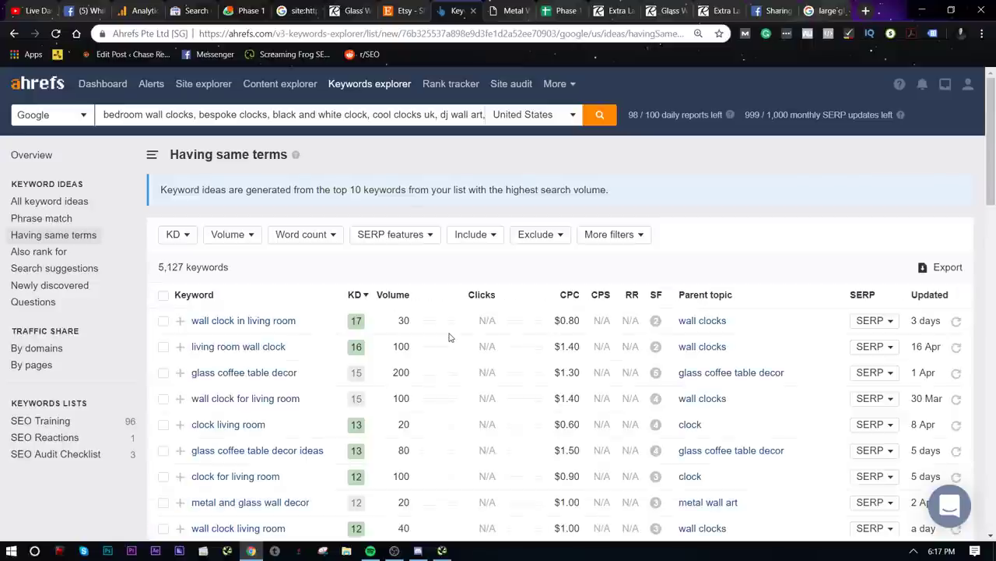
# - Review the sorted ideas and export the first 1,000 rows as a CSV encoded for Microsoft Excel
pyautogui.scroll(-8, 450, 336)
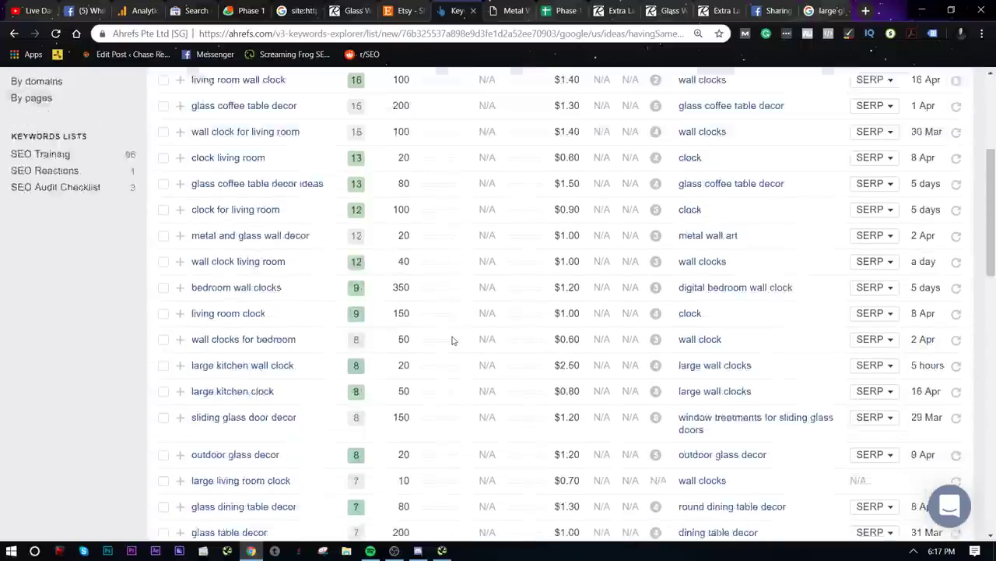
pyautogui.scroll(4, 444, 331)
pyautogui.scroll(3, 442, 330)
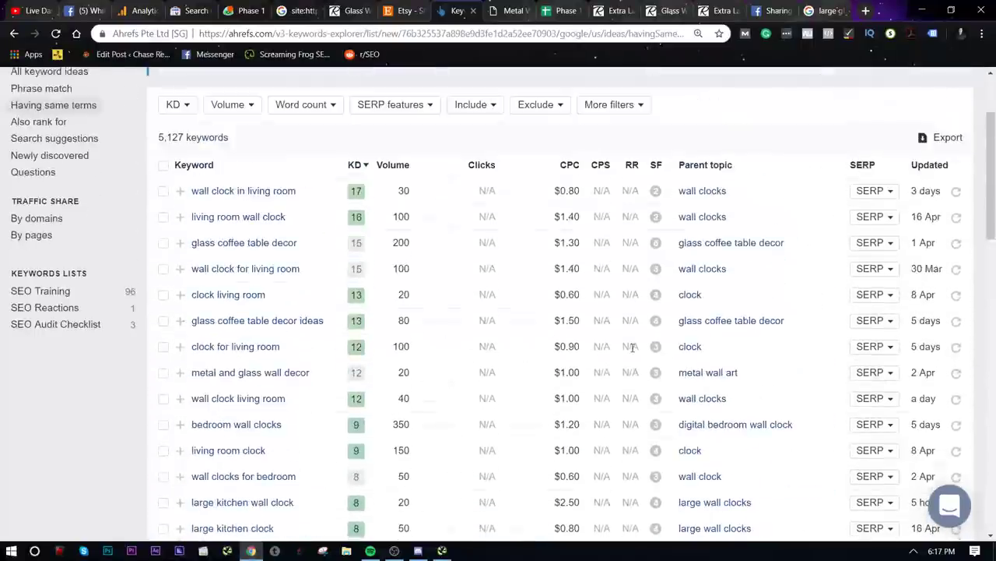
pyautogui.scroll(3, 633, 348)
pyautogui.click(946, 266)
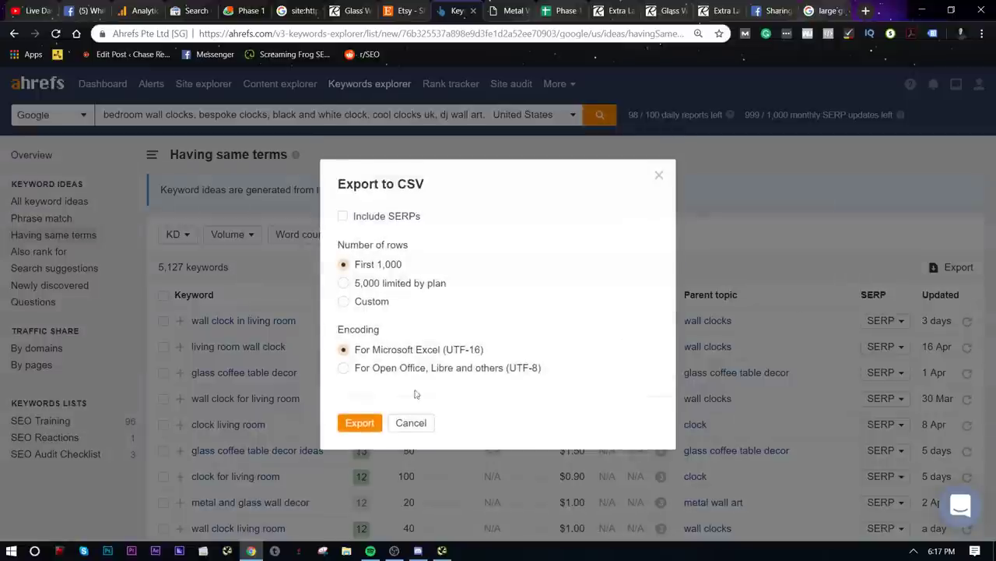
pyautogui.click(362, 423)
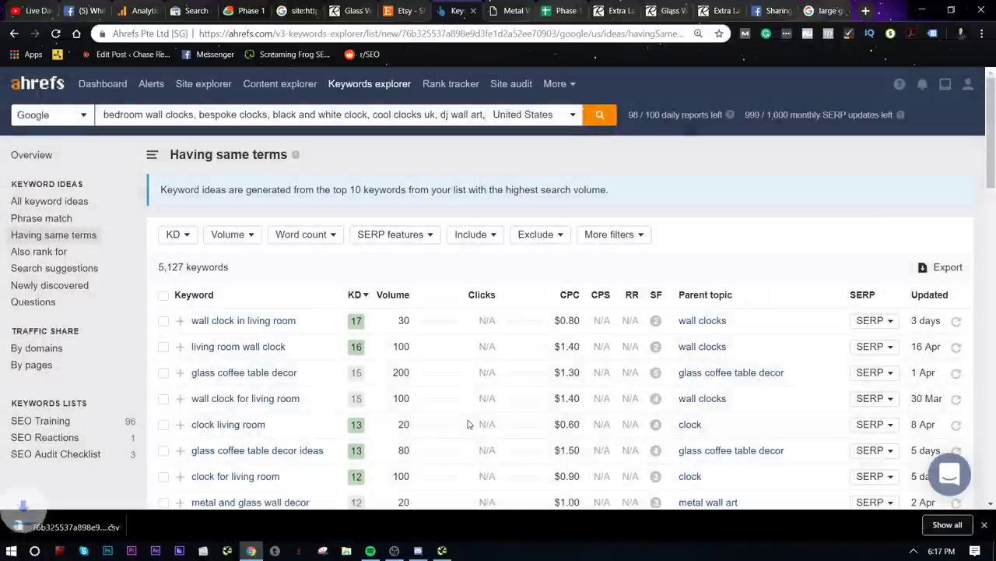
# - Open the exported keyword ideas CSV in Excel, dismiss the account notice, and copy all of its data
pyautogui.click(78, 526)
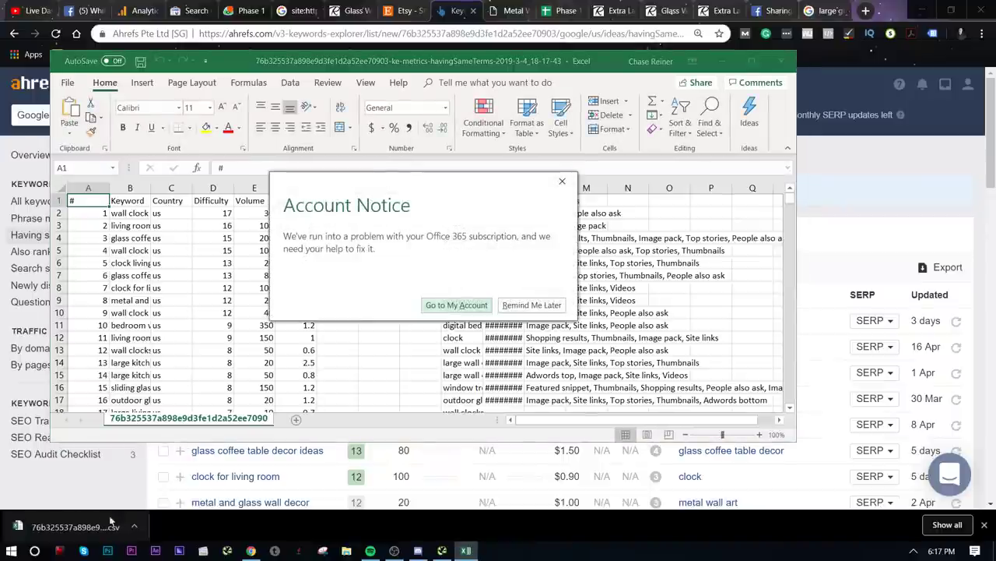
pyautogui.click(562, 182)
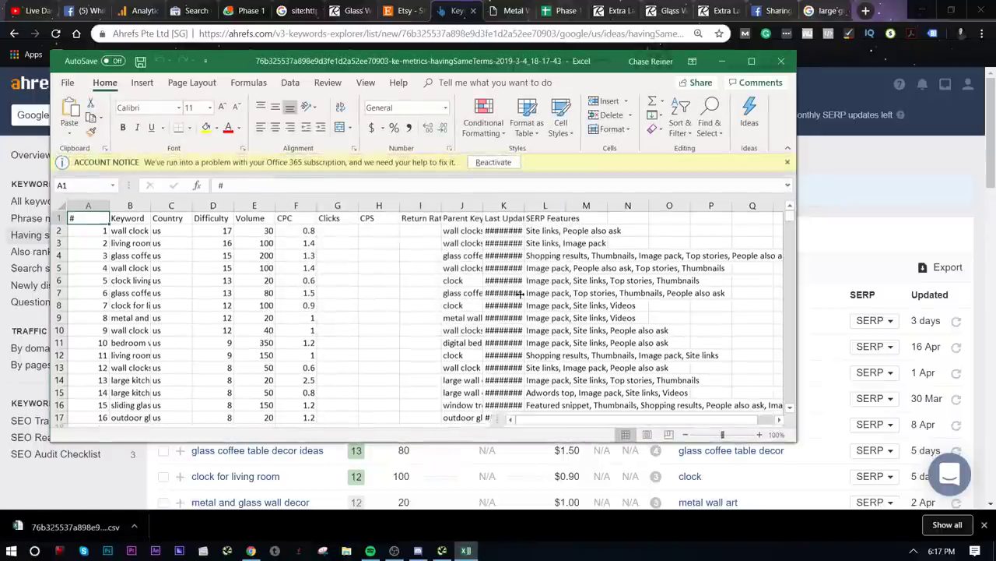
pyautogui.hotkey('ctrl', 'shift', 'End')
pyautogui.hotkey('ctrl', 'c')
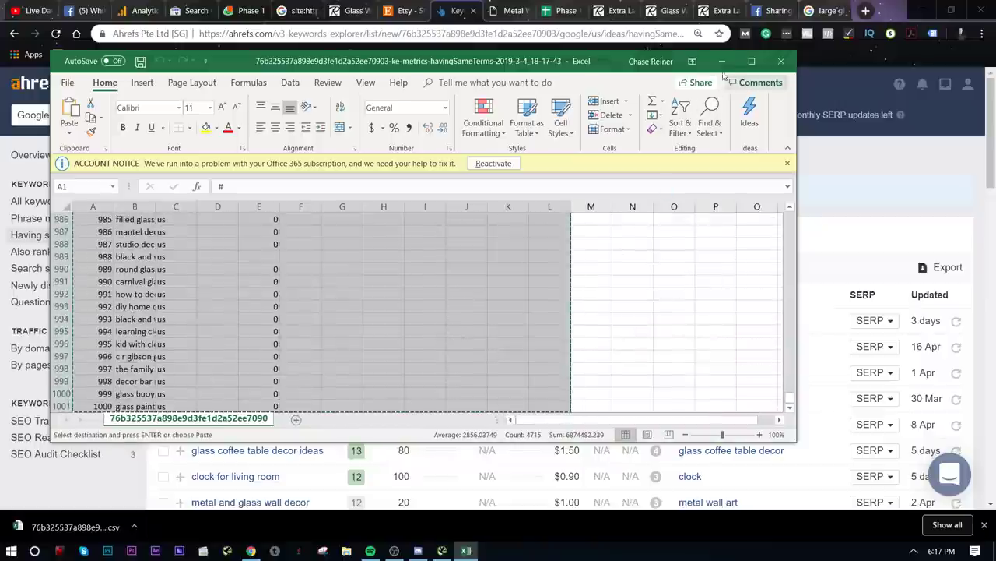
pyautogui.hotkey('alt', 'Tab')
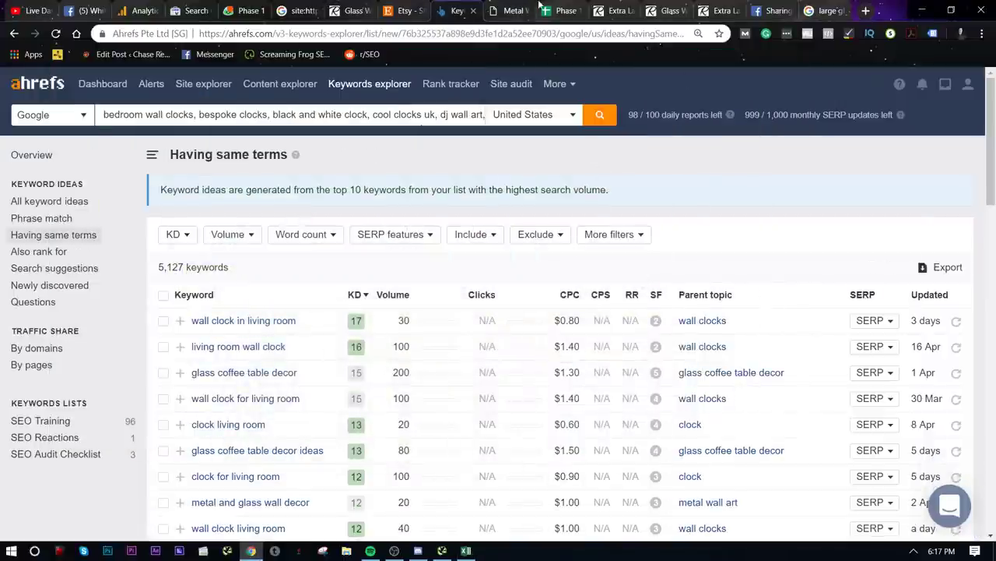
# - Add a sheet named Keywords after Top Pages in the Phase 1 spreadsheet and paste the copied keyword data into it
pyautogui.click(545, 10)
pyautogui.click(436, 403)
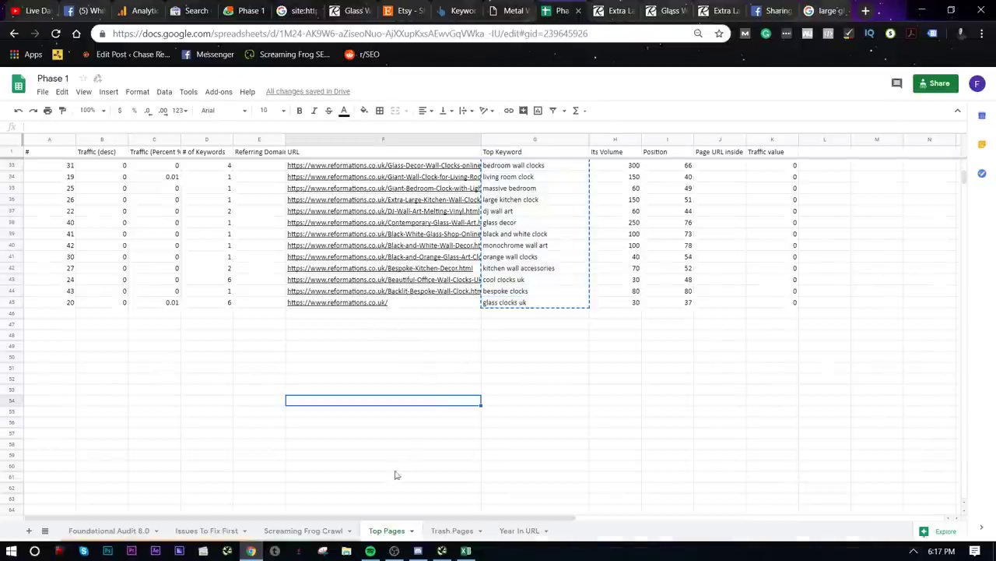
pyautogui.click(29, 530)
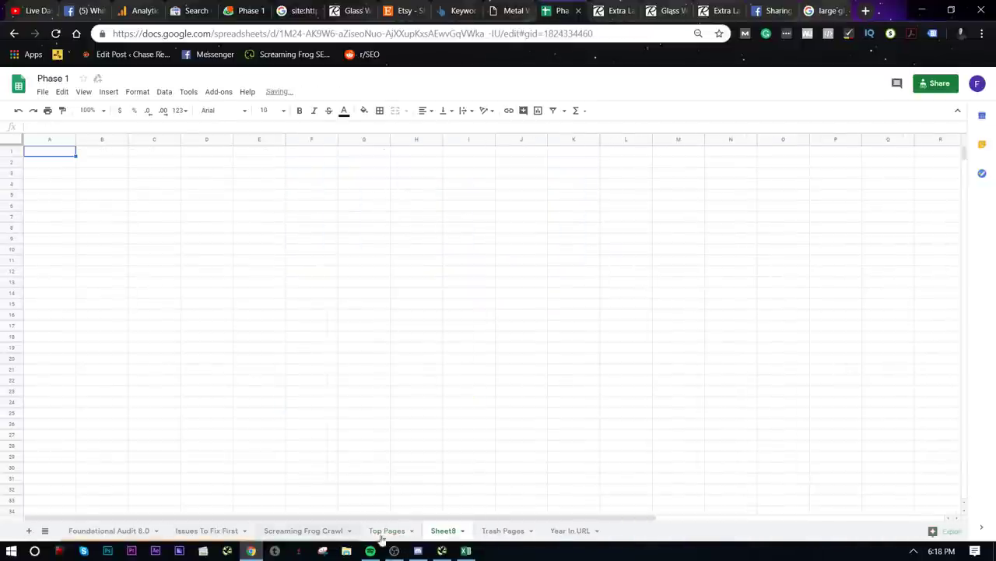
pyautogui.click(464, 530)
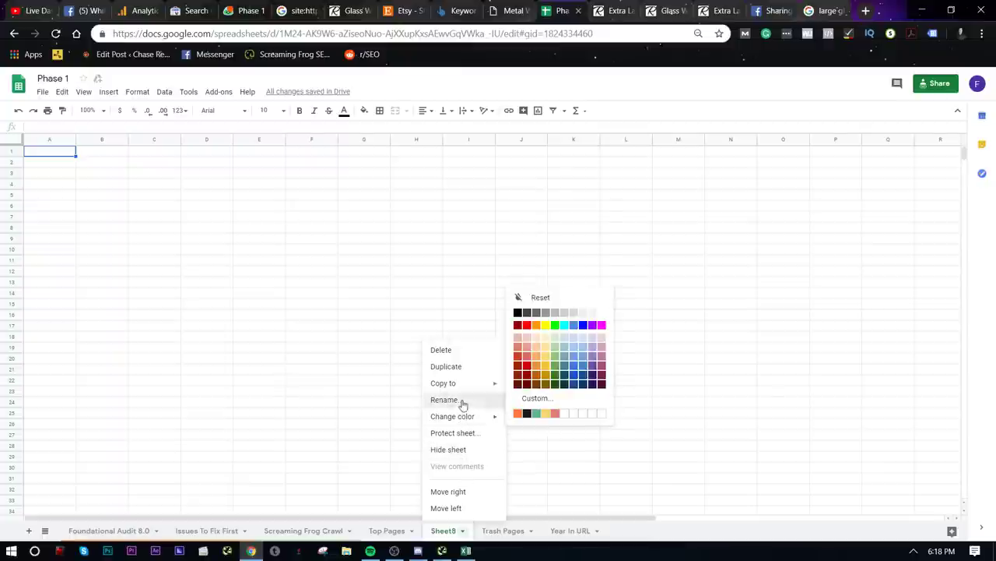
pyautogui.click(452, 399)
pyautogui.write('Keywords')
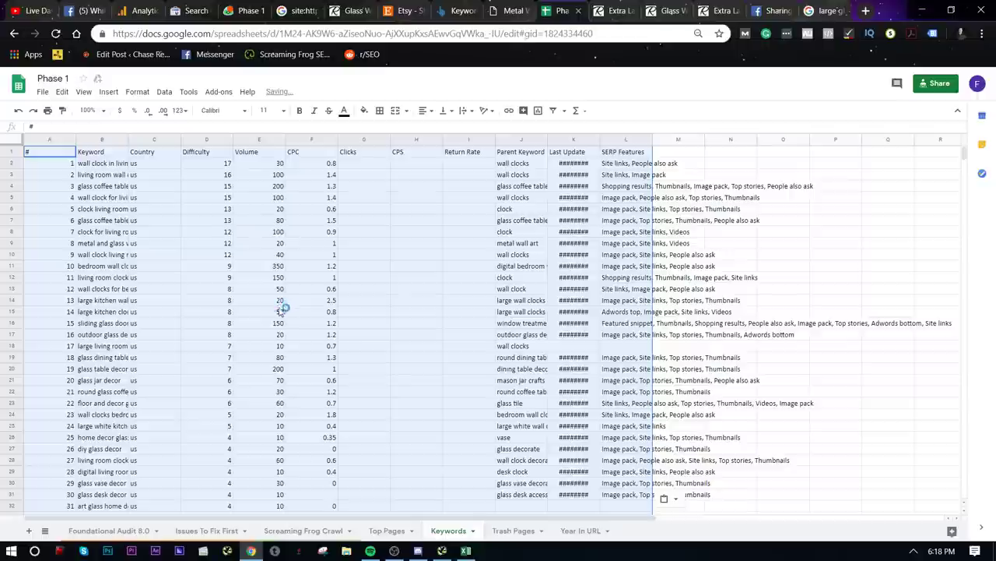
pyautogui.click(292, 348)
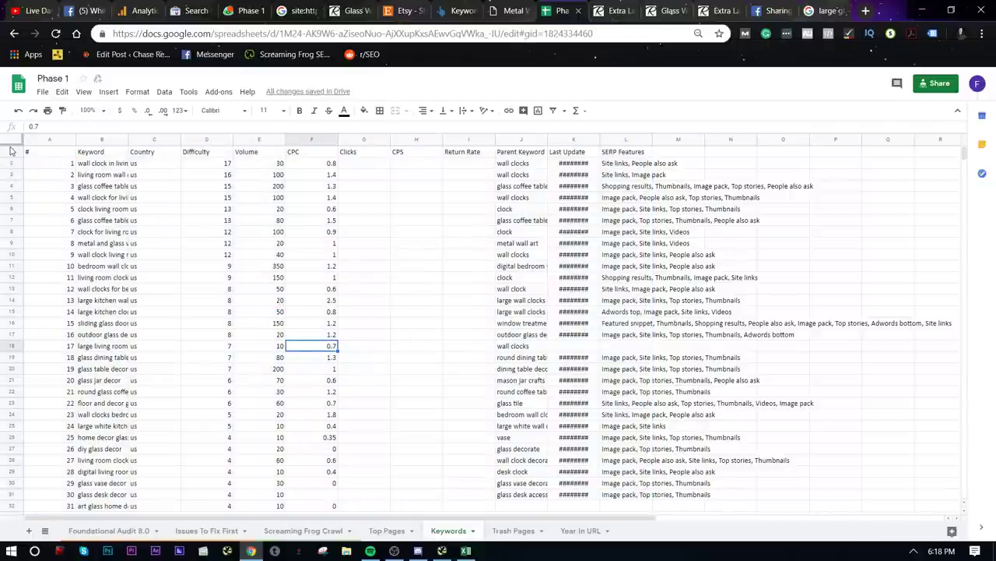
# - Delete the "#" numbering column from the Keywords sheet
pyautogui.click(38, 143)
pyautogui.rightClick(41, 142)
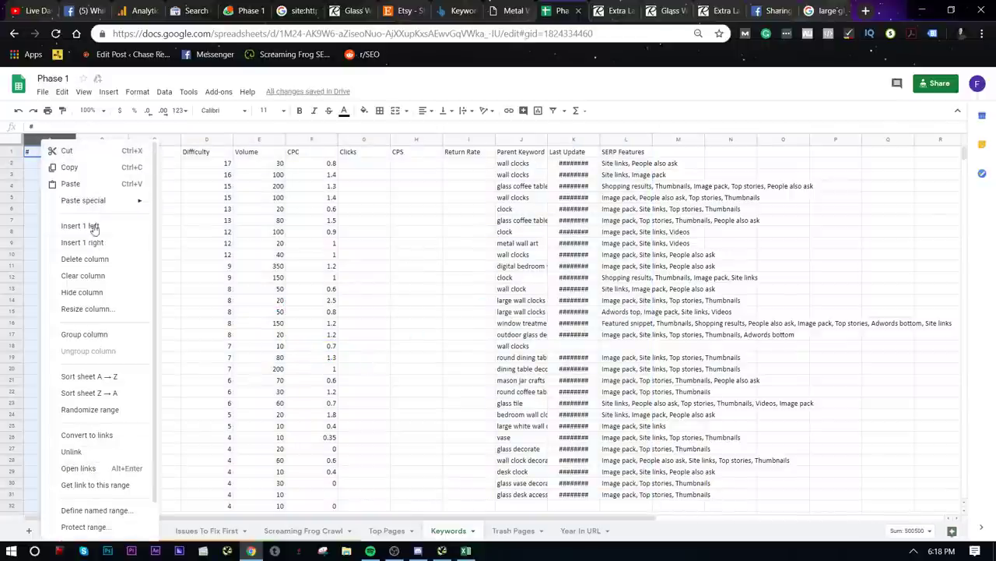
pyautogui.click(86, 259)
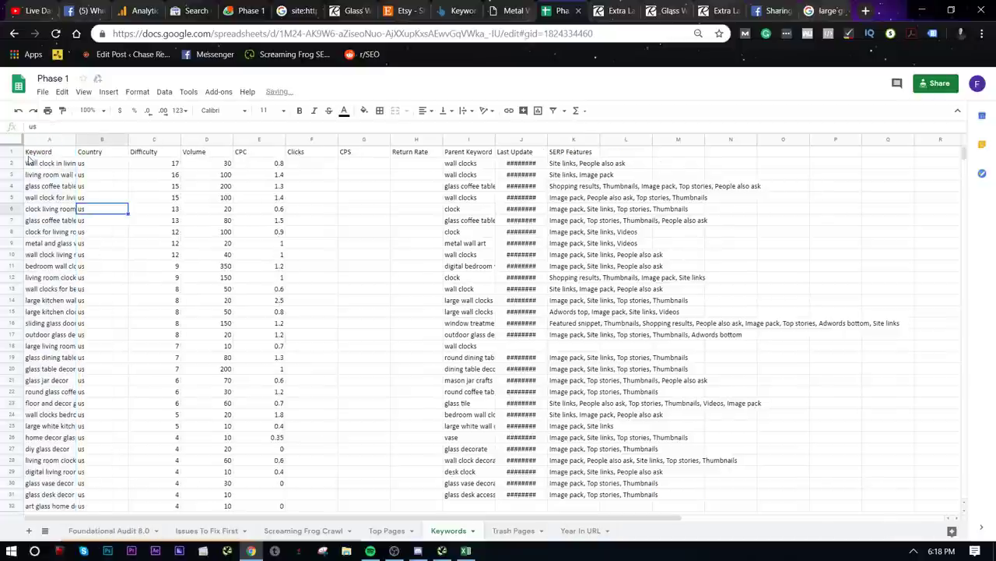
# - Freeze the header row of the Keywords sheet
pyautogui.click(5, 151)
pyautogui.click(87, 93)
pyautogui.moveTo(94, 106)
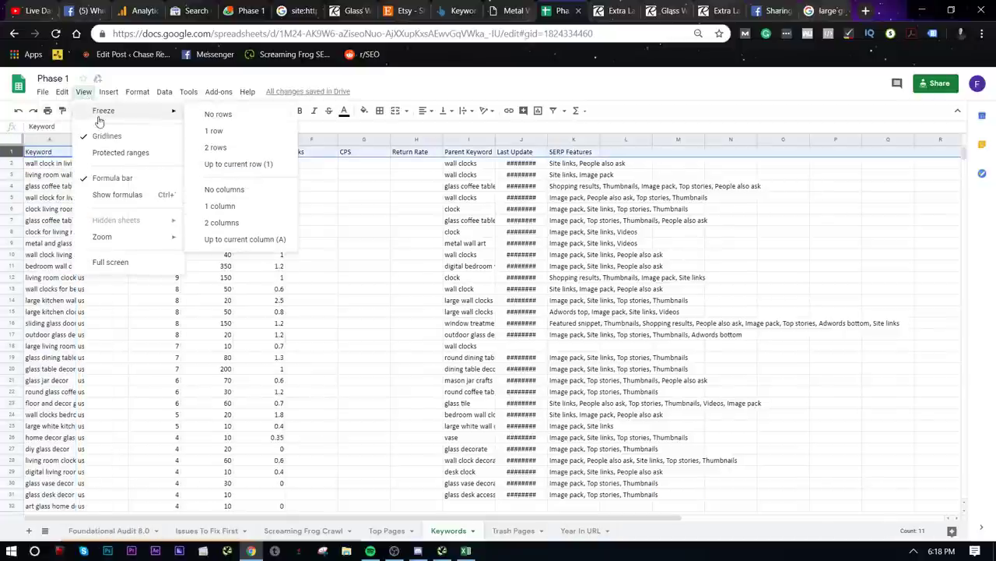
pyautogui.click(222, 129)
pyautogui.click(192, 231)
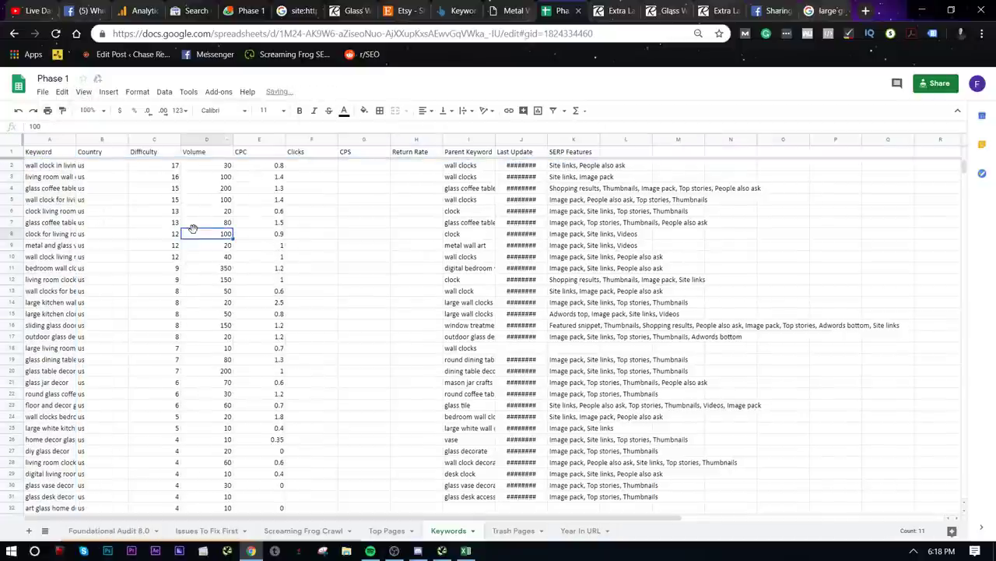
# - Delete the Country column from the Keywords sheet
pyautogui.rightClick(90, 140)
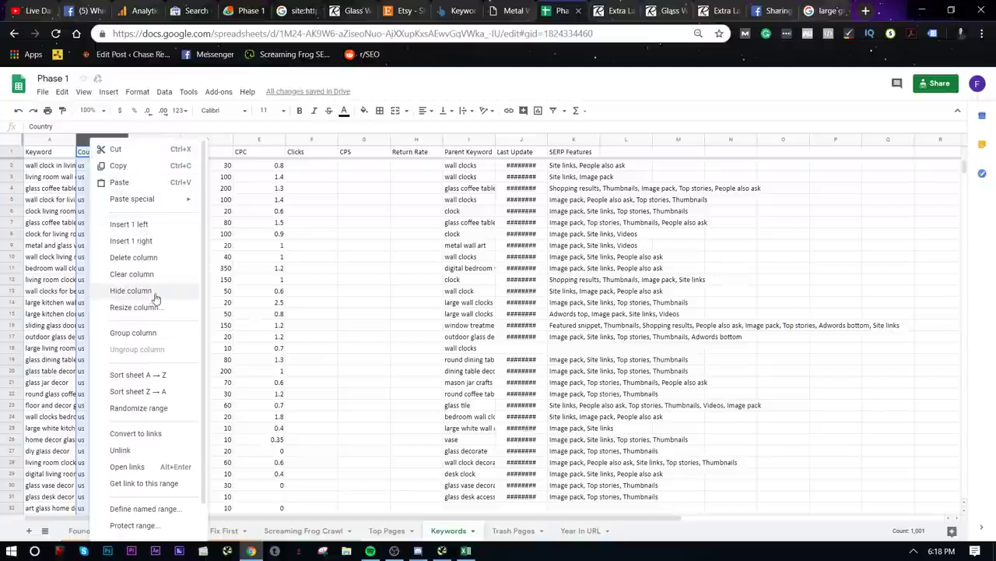
pyautogui.click(155, 258)
pyautogui.click(206, 244)
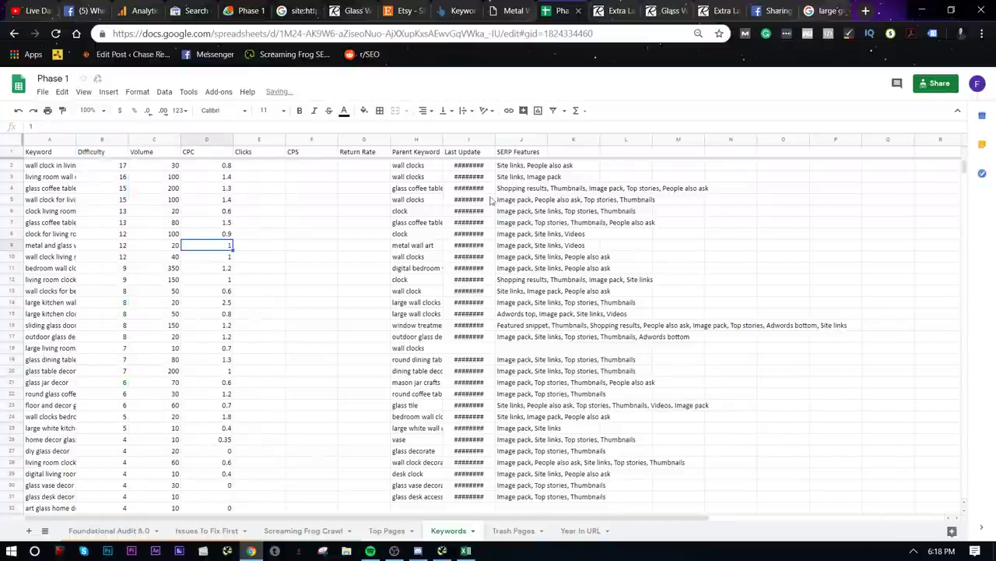
# - Sort the Keywords sheet by Parent Keyword from Z to A and widen that column to show its full text
pyautogui.click(439, 143)
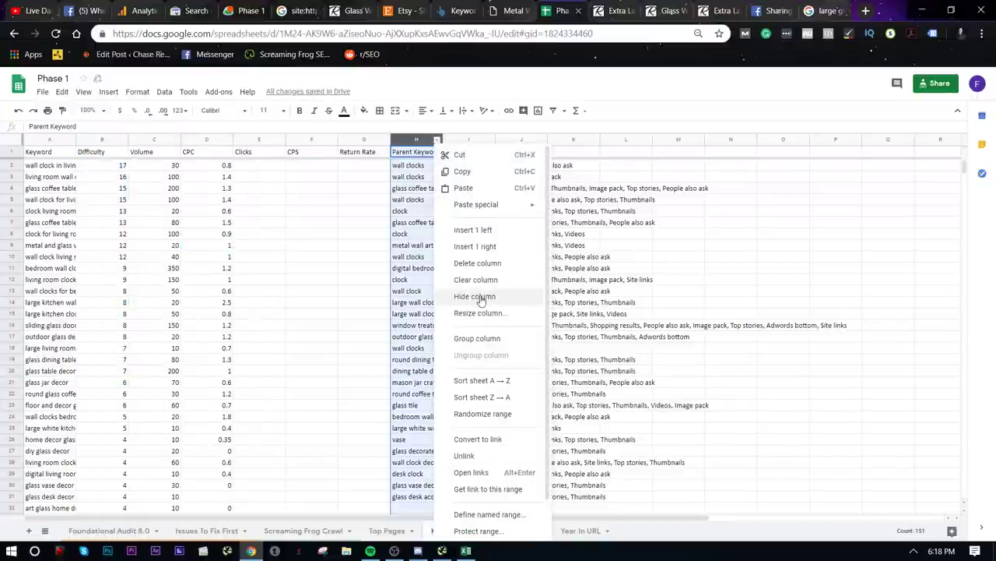
pyautogui.scroll(-1, 508, 369)
pyautogui.click(506, 353)
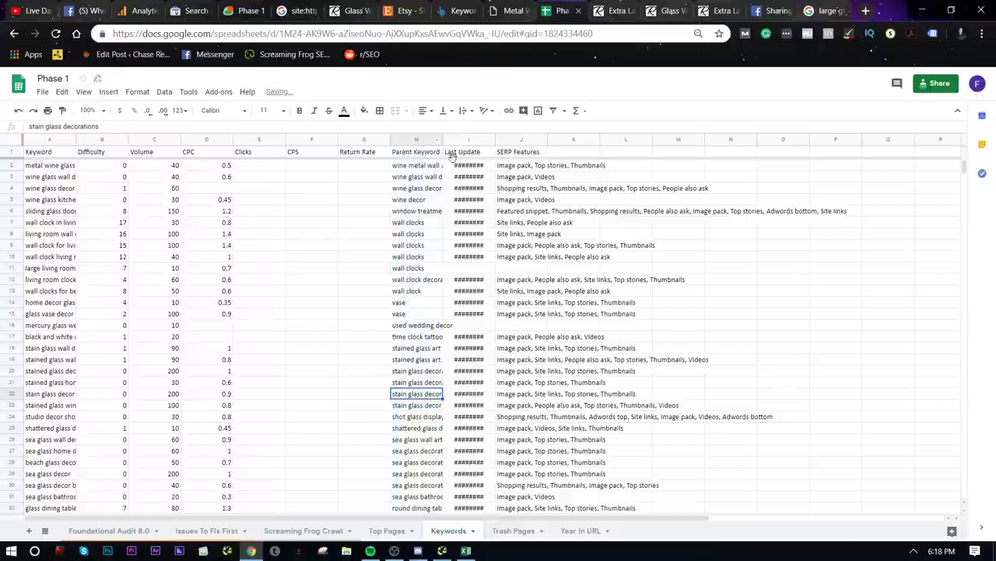
pyautogui.moveTo(441, 144); pyautogui.dragTo(526, 145)
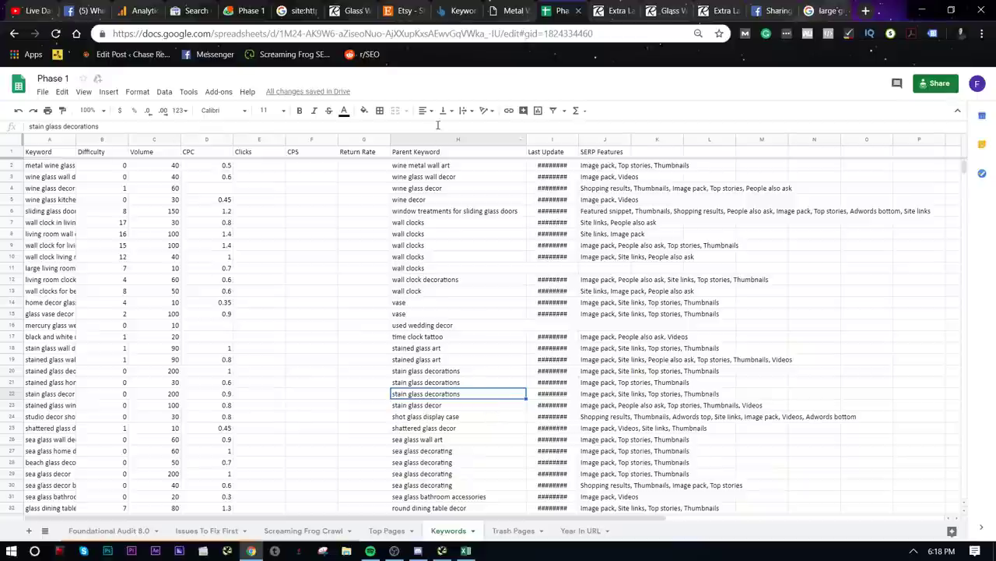
pyautogui.scroll(-5, 444, 416)
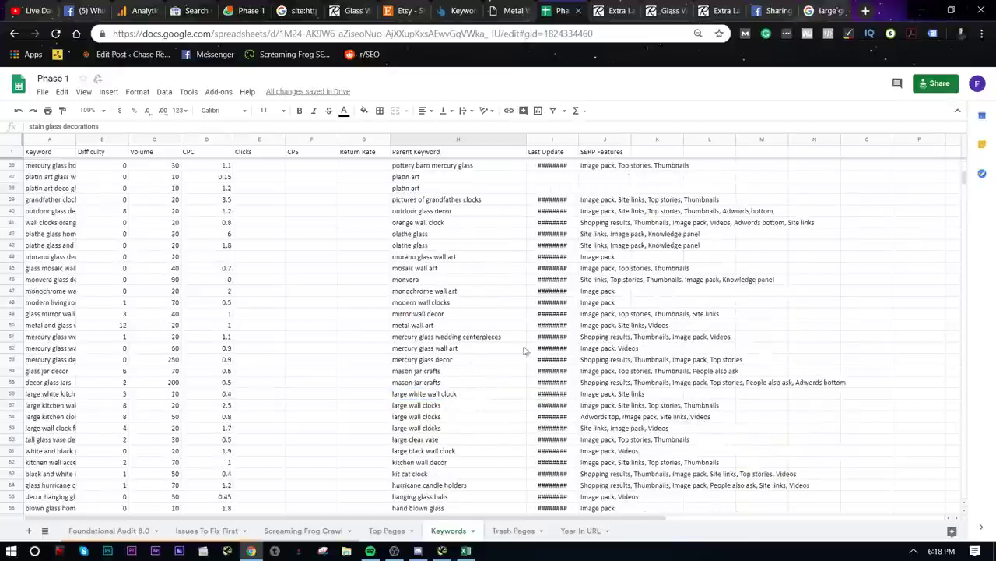
pyautogui.scroll(-8, 543, 341)
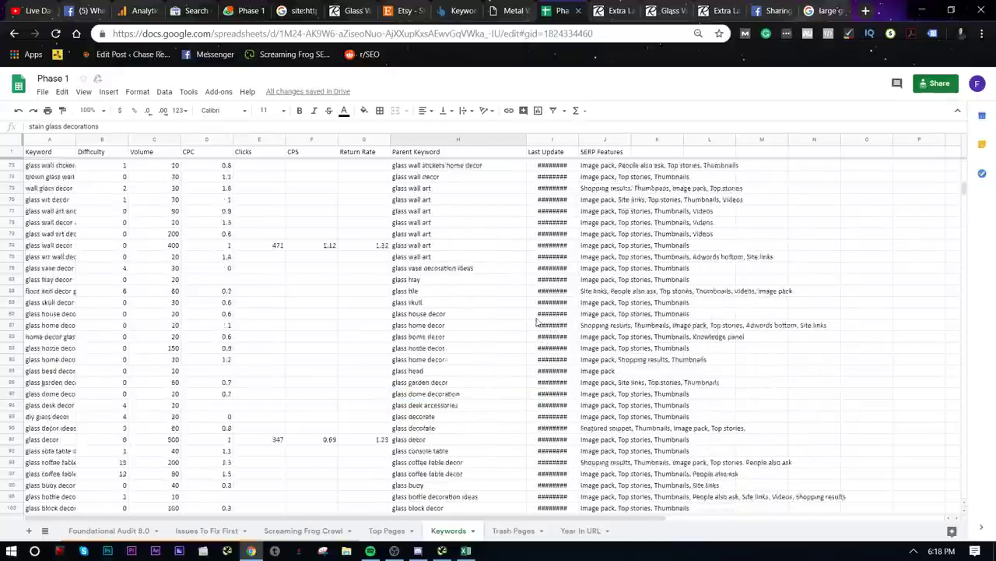
pyautogui.scroll(9, 434, 277)
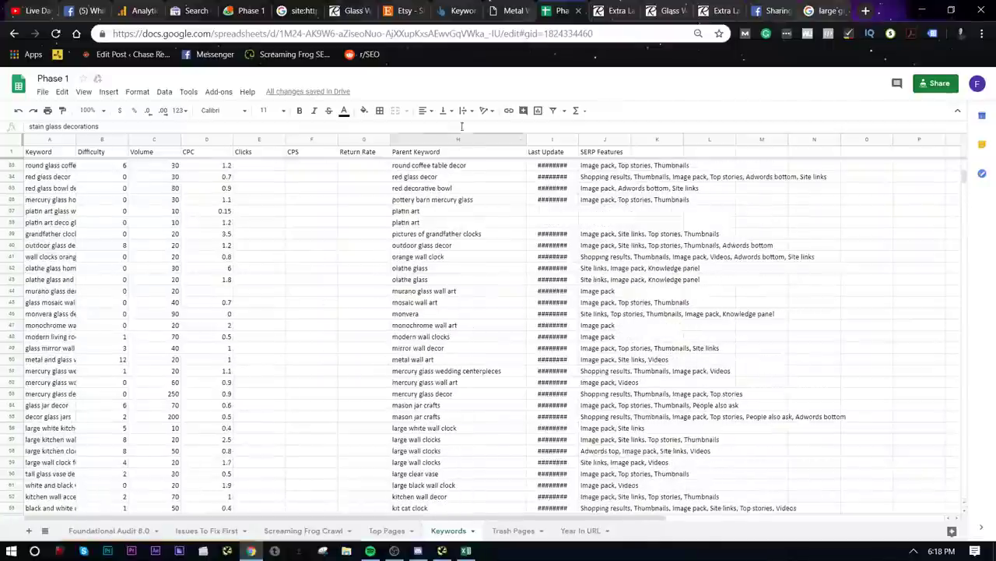
pyautogui.hotkey('ctrl', '+')
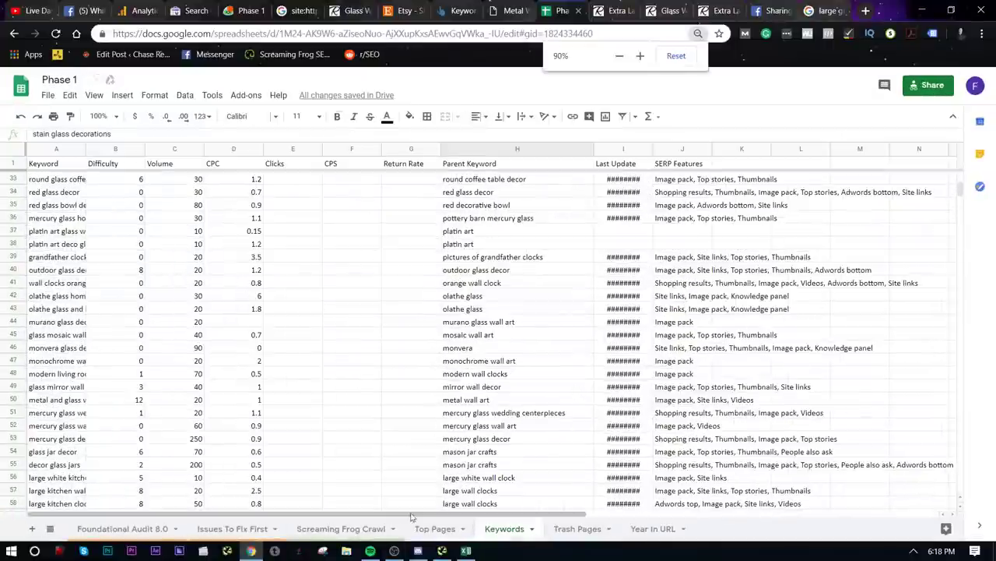
# - Copy the top keyword "large glass wall art" from the Top Pages sheet and search for it in the Keywords sheet
pyautogui.click(440, 529)
pyautogui.scroll(6, 614, 195)
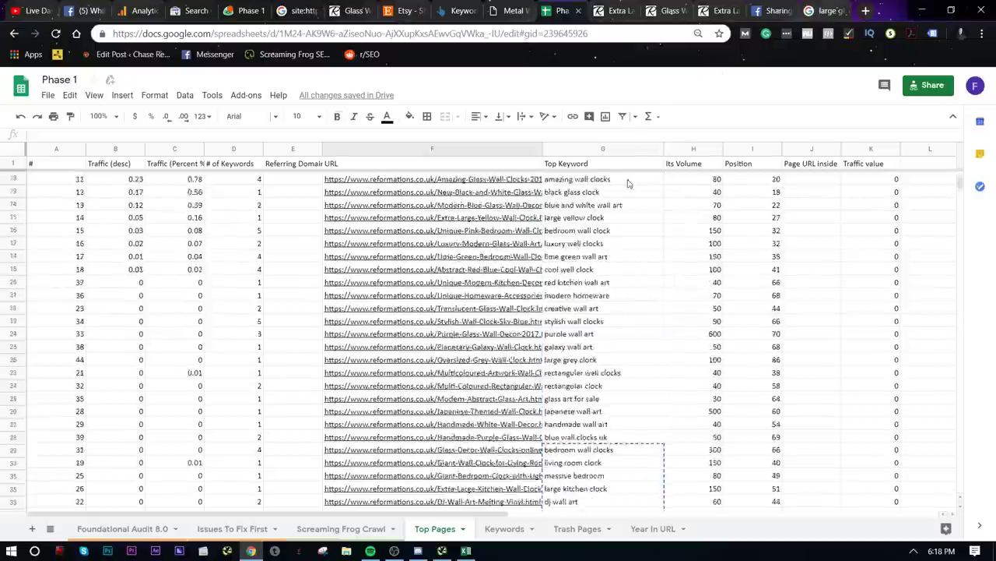
pyautogui.click(604, 164)
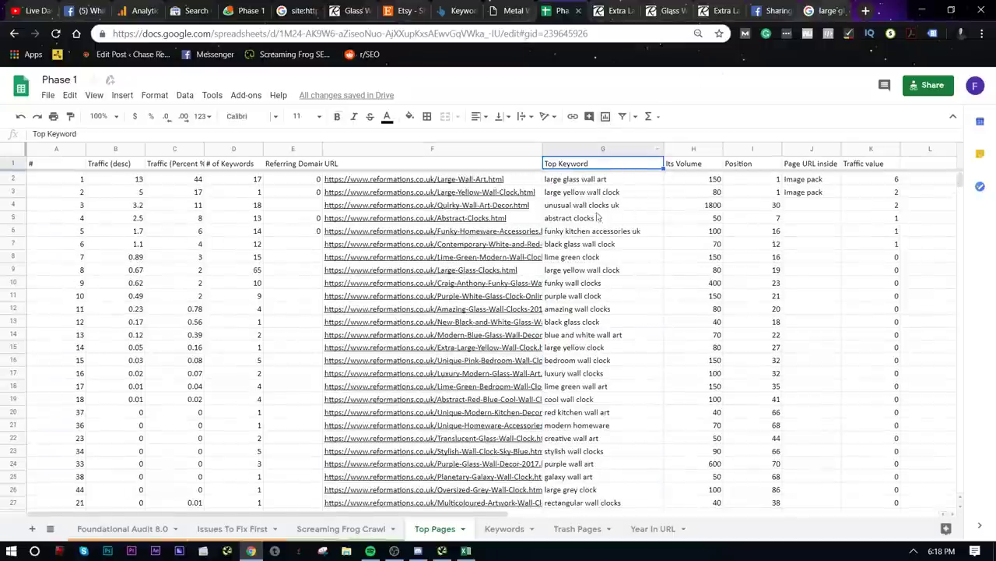
pyautogui.click(614, 180)
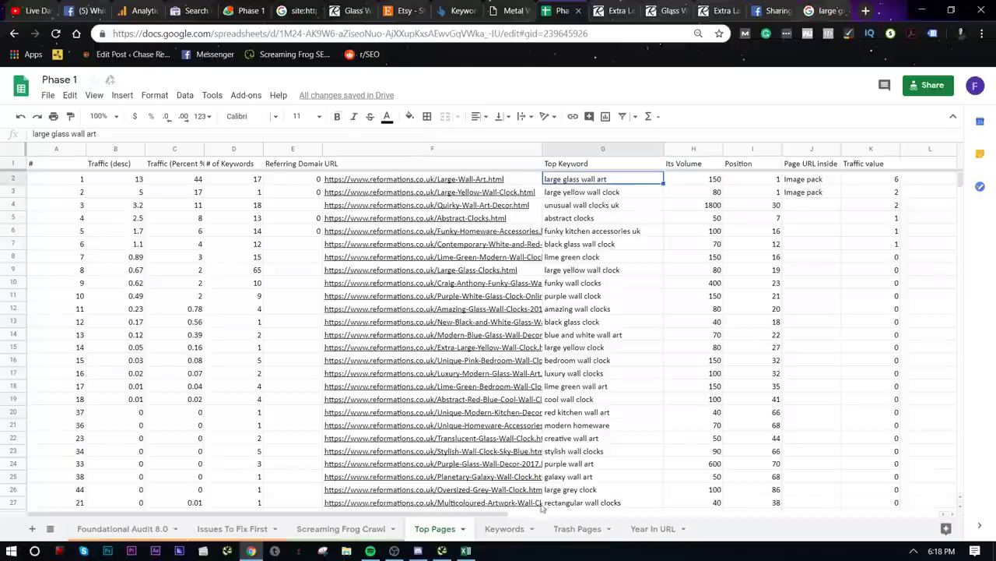
pyautogui.click(505, 529)
pyautogui.hotkey('ctrl', 'f')
pyautogui.write('large glass wall art')
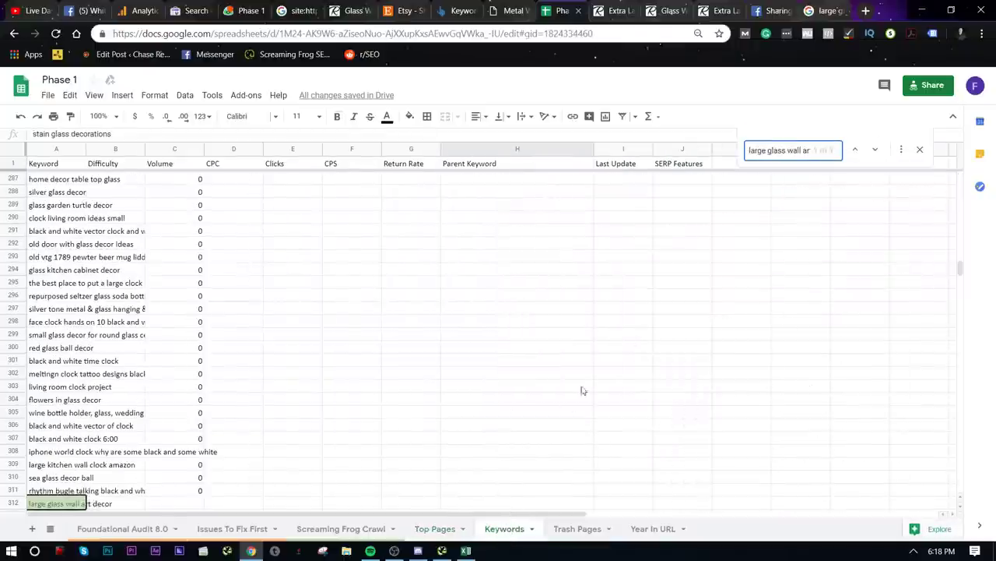
pyautogui.click(70, 498)
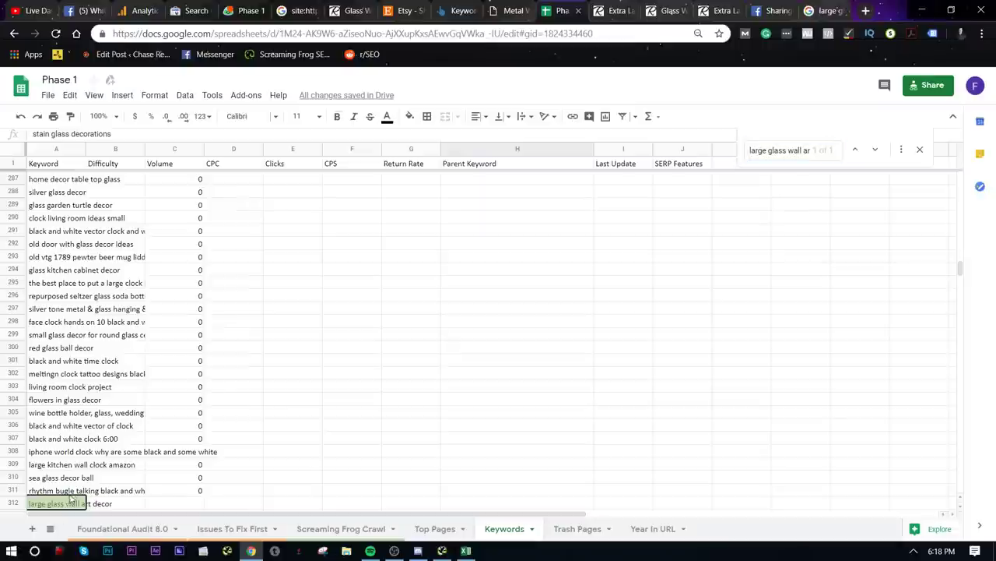
pyautogui.scroll(-5, 197, 488)
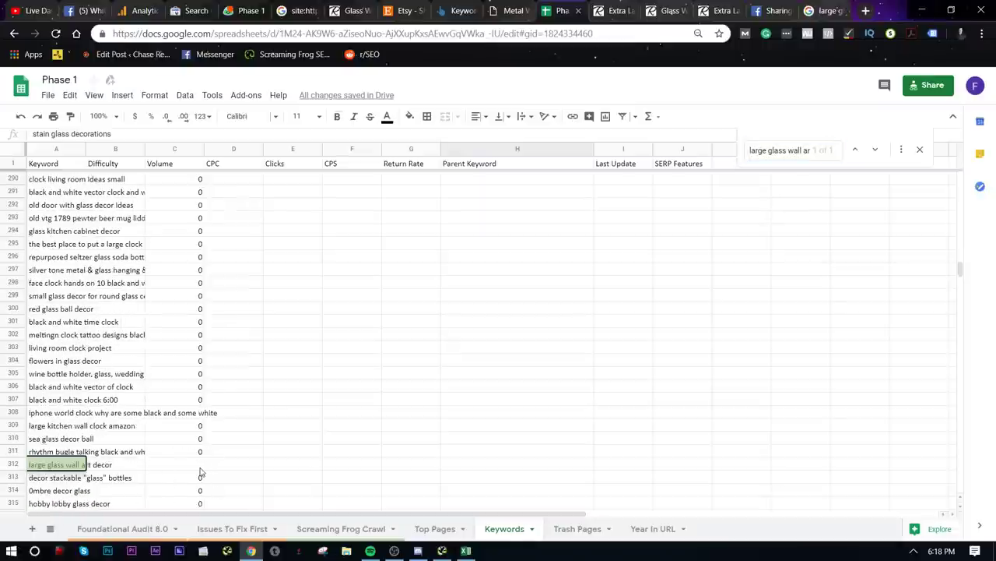
pyautogui.scroll(3, 477, 500)
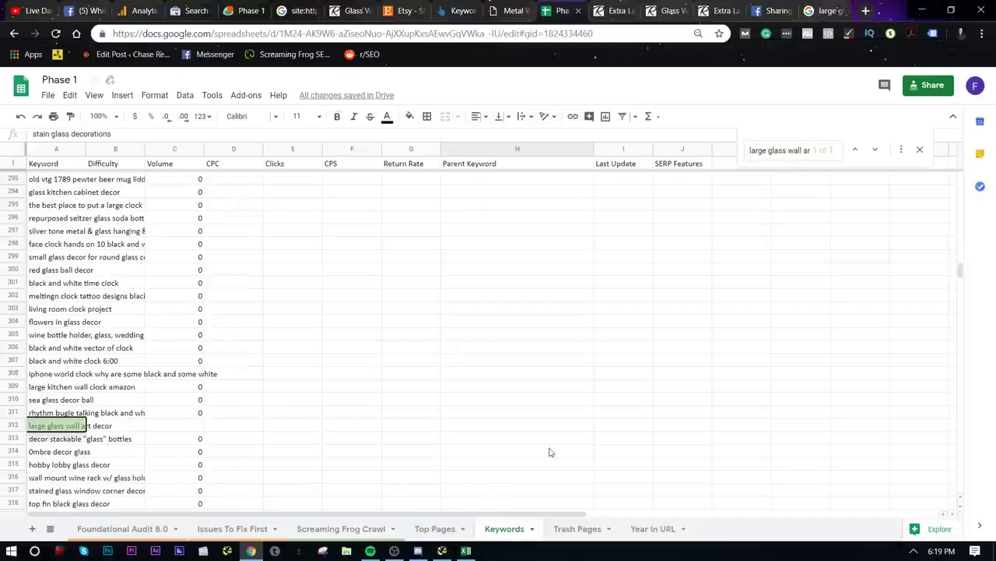
pyautogui.scroll(-3, 555, 354)
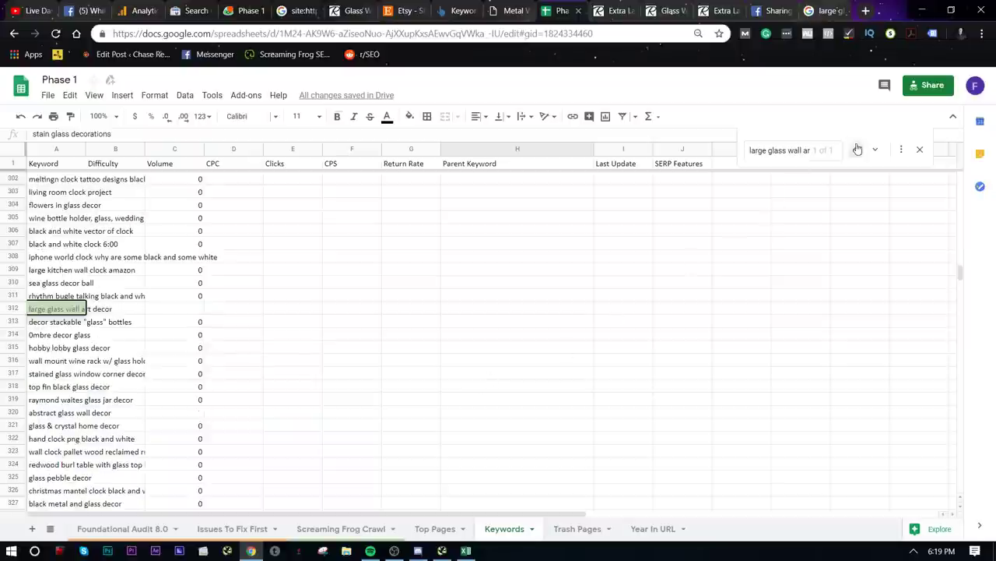
pyautogui.click(920, 151)
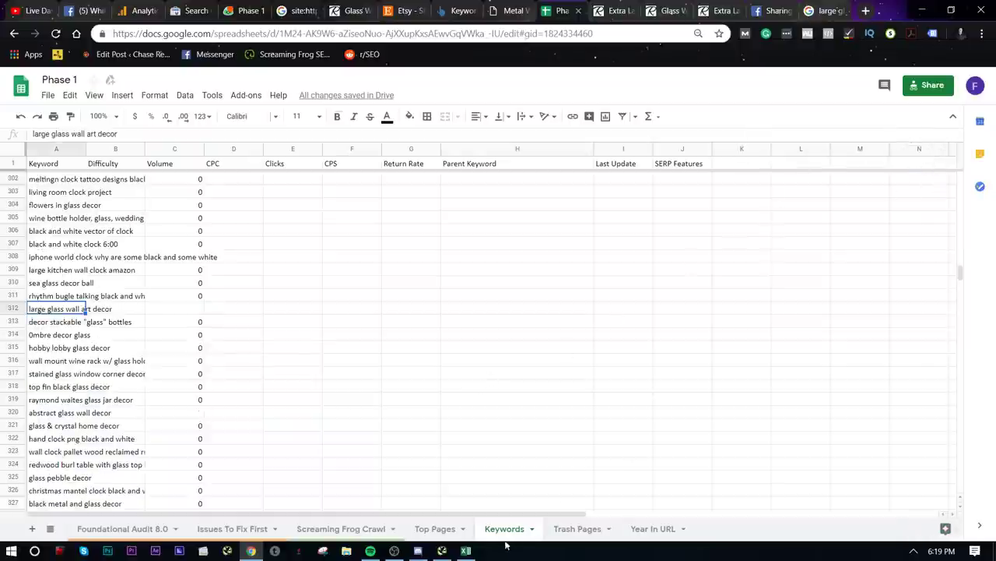
# - Copy the top keyword "abstract clocks" from the Top Pages sheet and search for it in the Keywords sheet
pyautogui.click(437, 529)
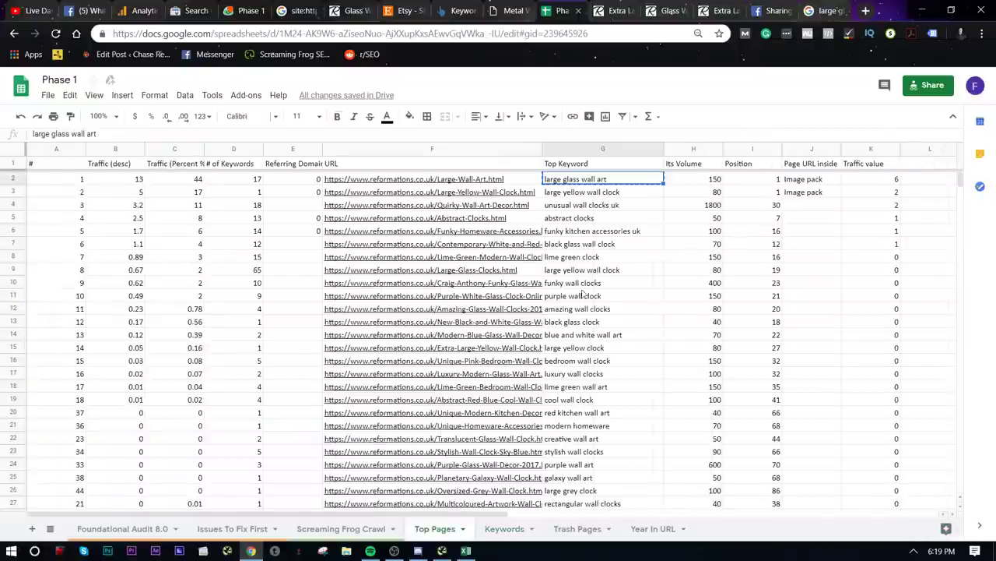
pyautogui.click(619, 194)
pyautogui.click(622, 204)
pyautogui.click(615, 222)
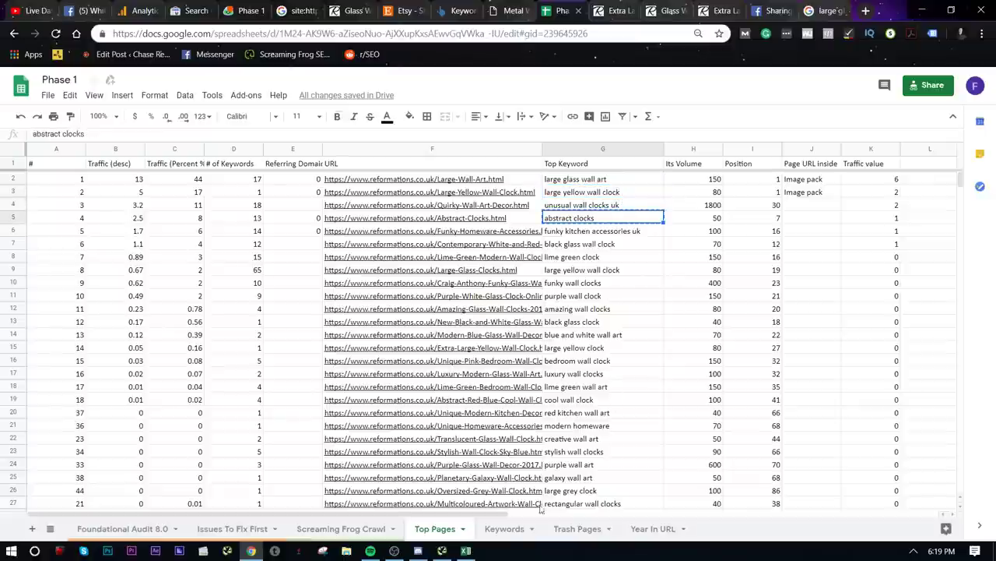
pyautogui.click(505, 529)
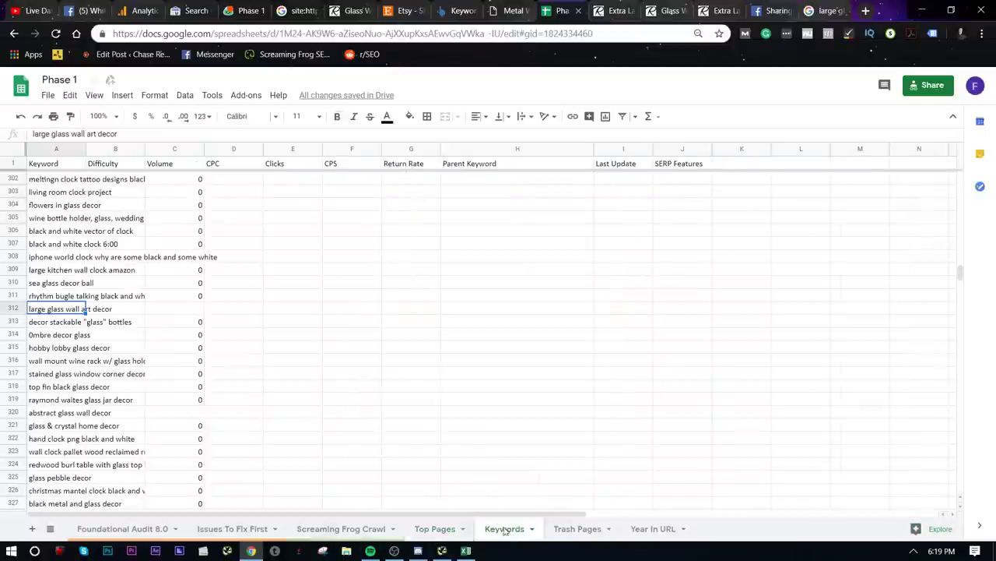
pyautogui.hotkey('ctrl', 'f')
pyautogui.write('abstract clocks')
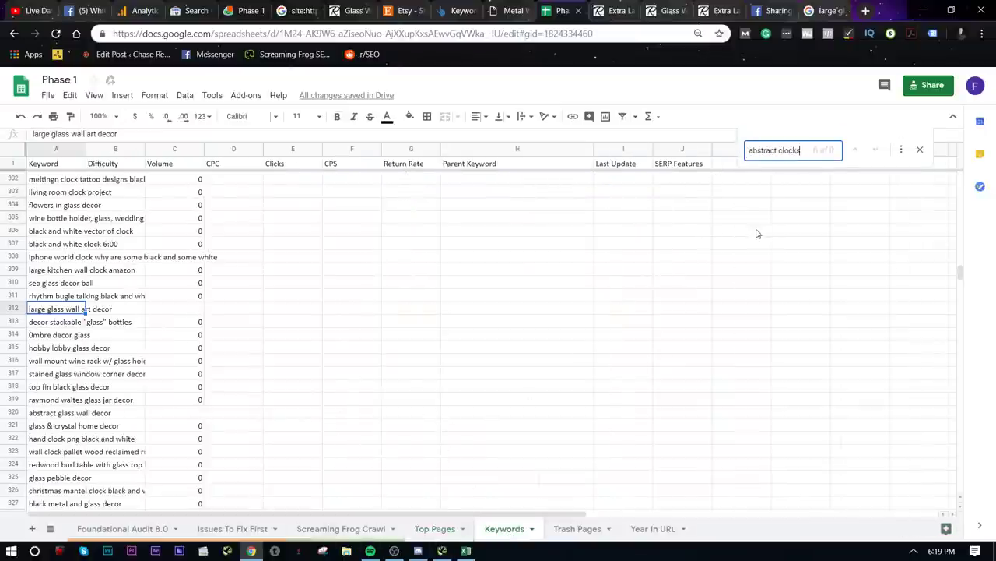
pyautogui.scroll(9, 758, 233)
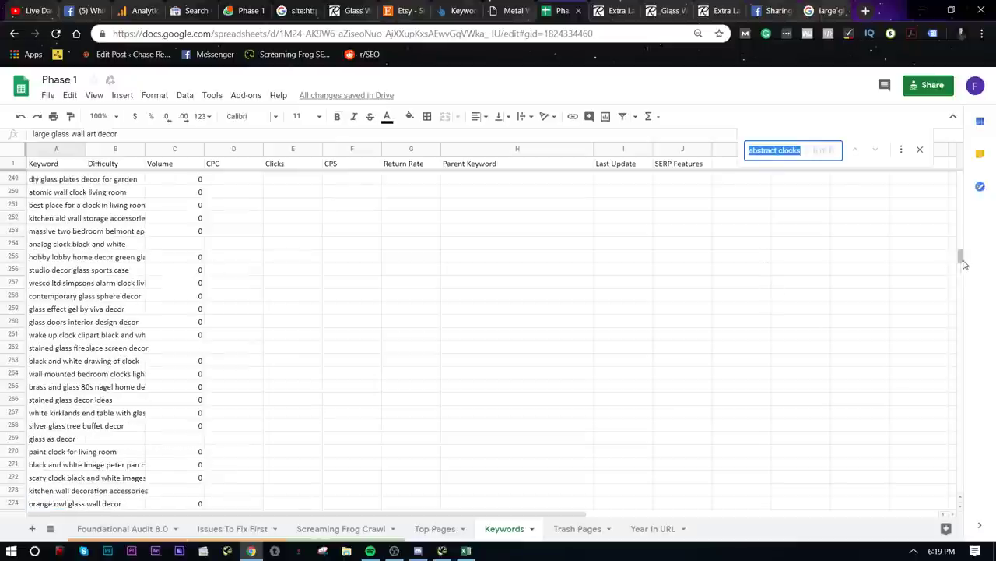
pyautogui.moveTo(963, 265); pyautogui.dragTo(957, 179)
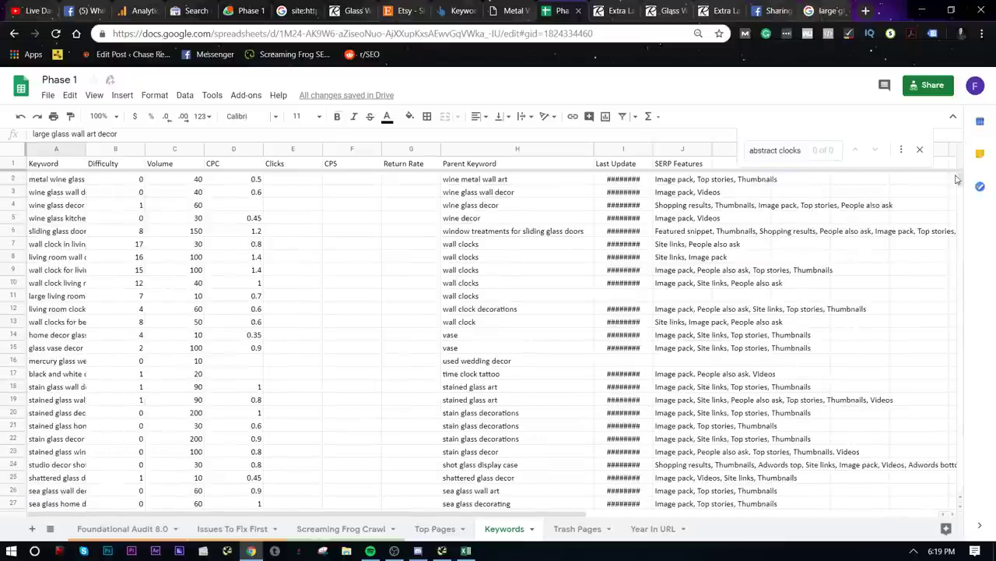
# - Search the Keywords sheet for "clocks" and "abstract", look through the surrounding keywords, and end the search
pyautogui.click(803, 153)
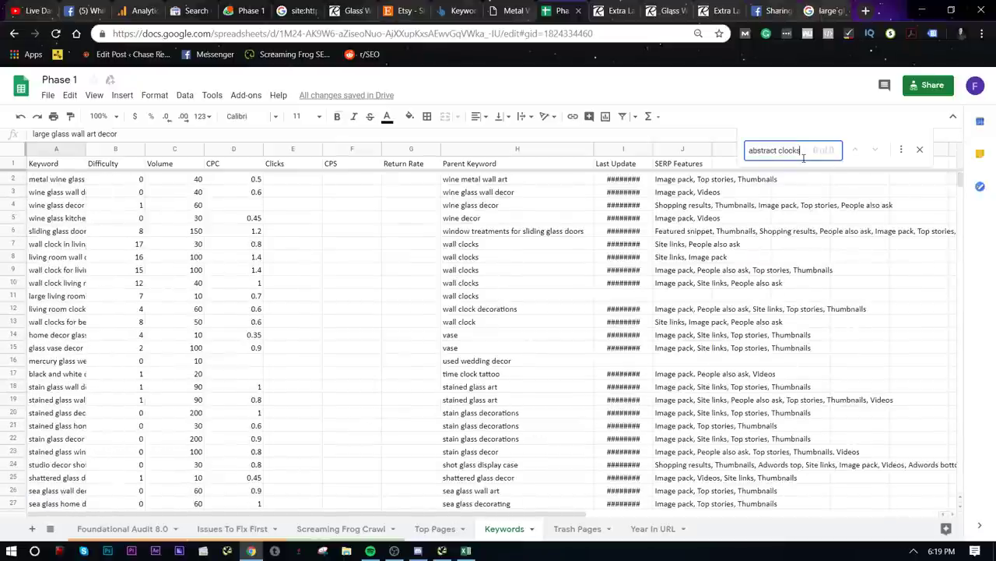
pyautogui.hotkey('ctrl', 'a')
pyautogui.write('clocks')
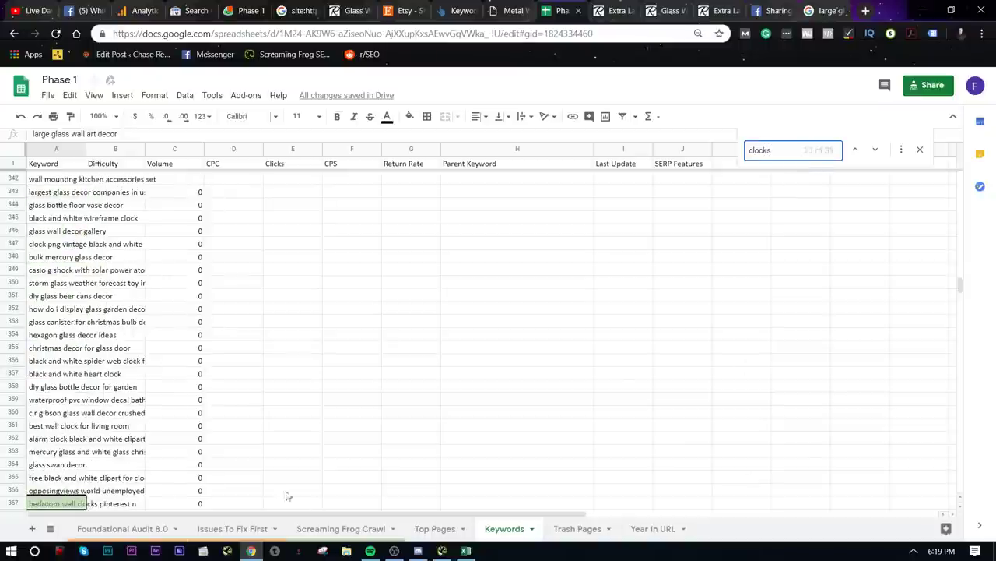
pyautogui.write('ab')
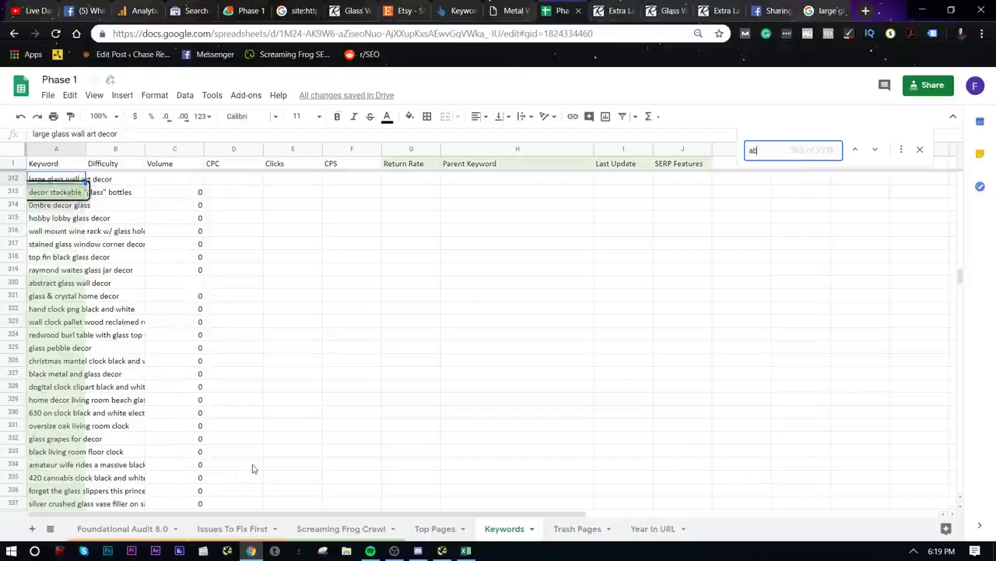
pyautogui.write('stract')
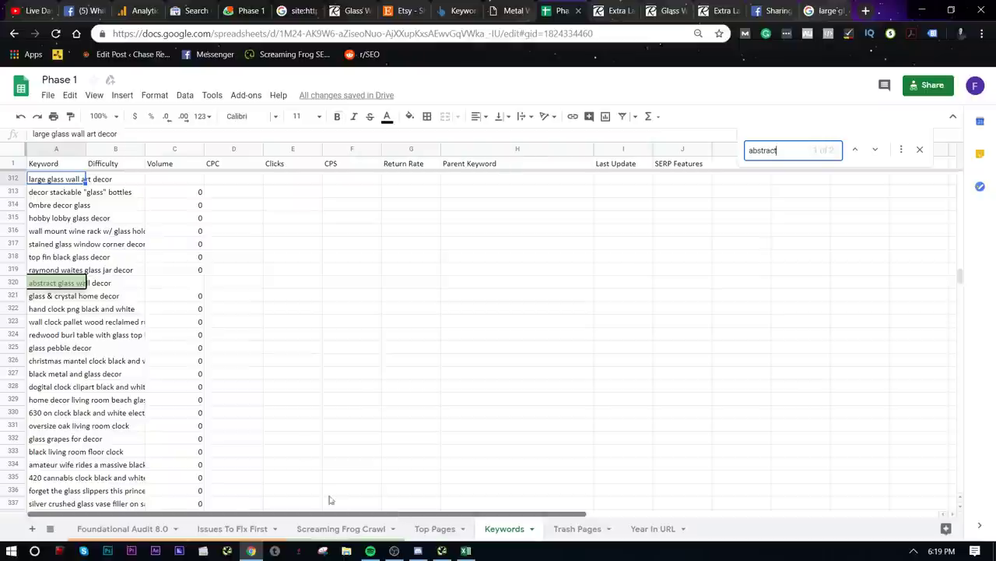
pyautogui.scroll(15, 815, 321)
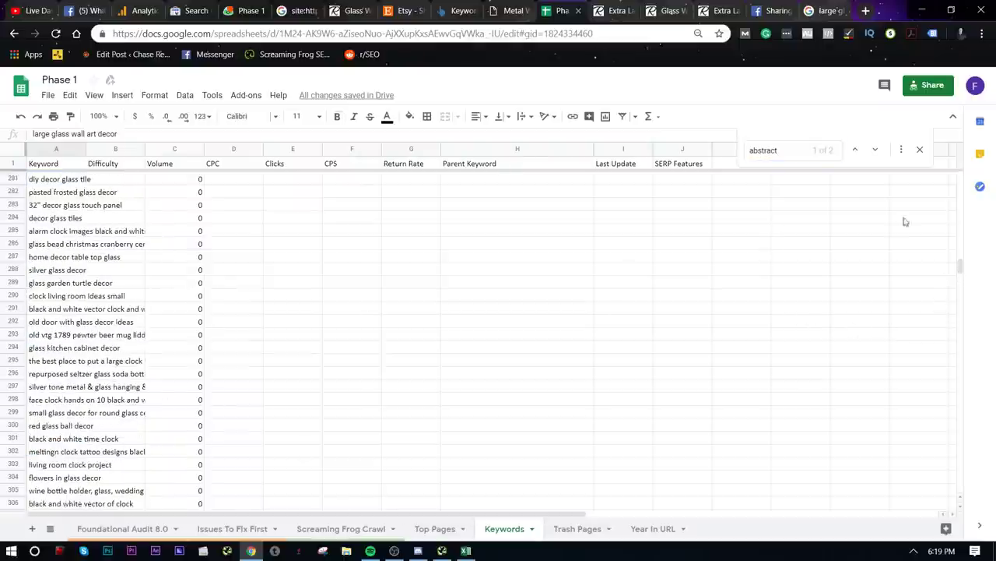
pyautogui.scroll(15, 884, 341)
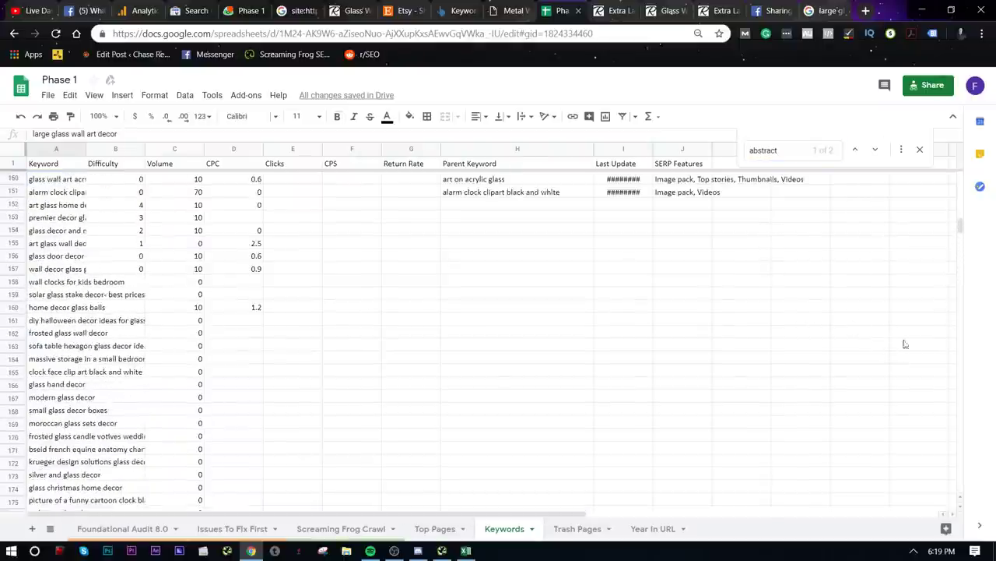
pyautogui.scroll(7, 572, 382)
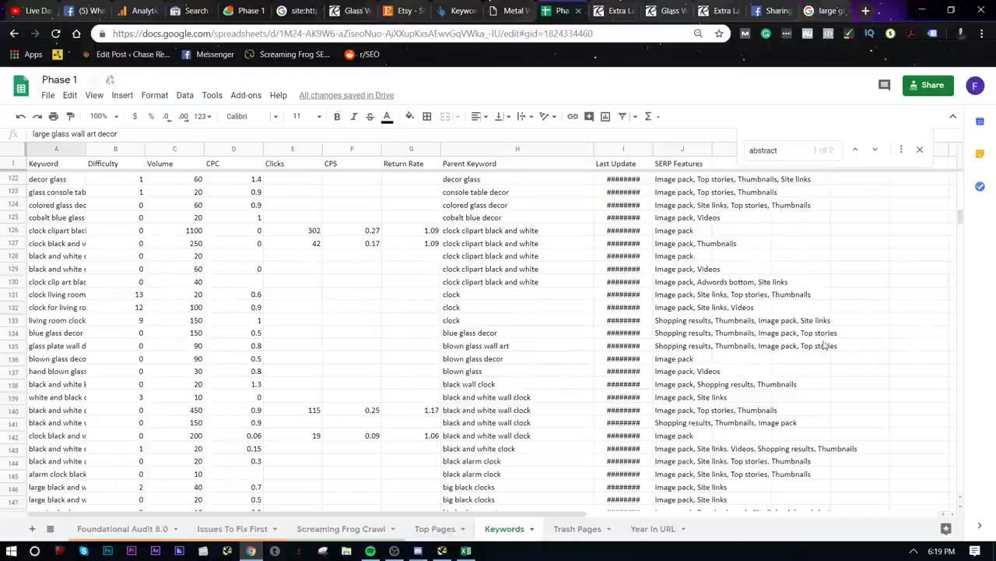
pyautogui.click(919, 150)
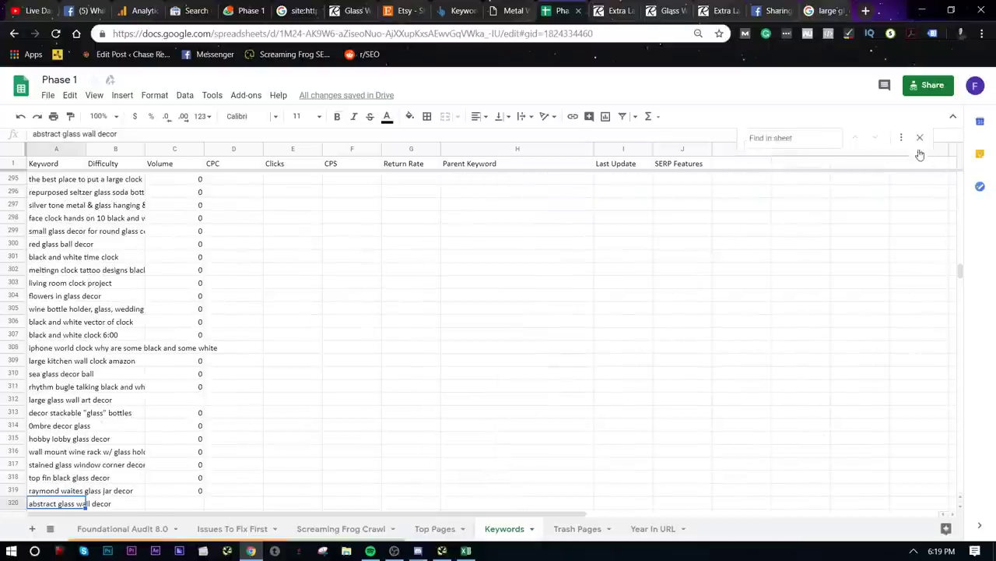
pyautogui.scroll(-5, 434, 474)
pyautogui.scroll(15, 718, 318)
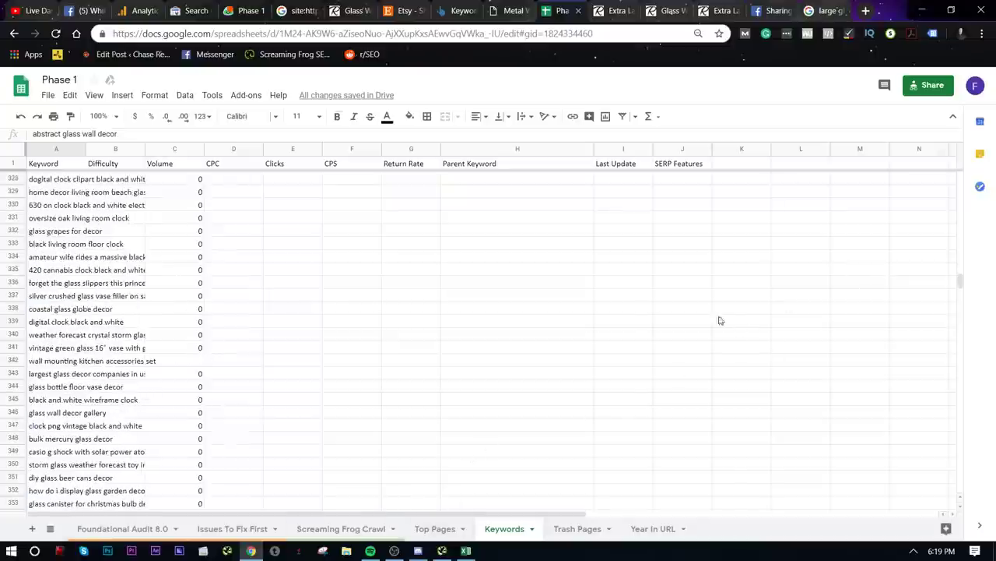
# - Look through the Keywords sheet to its last rows and compare them with the end of the Excel keyword export
pyautogui.scroll(15, 189, 257)
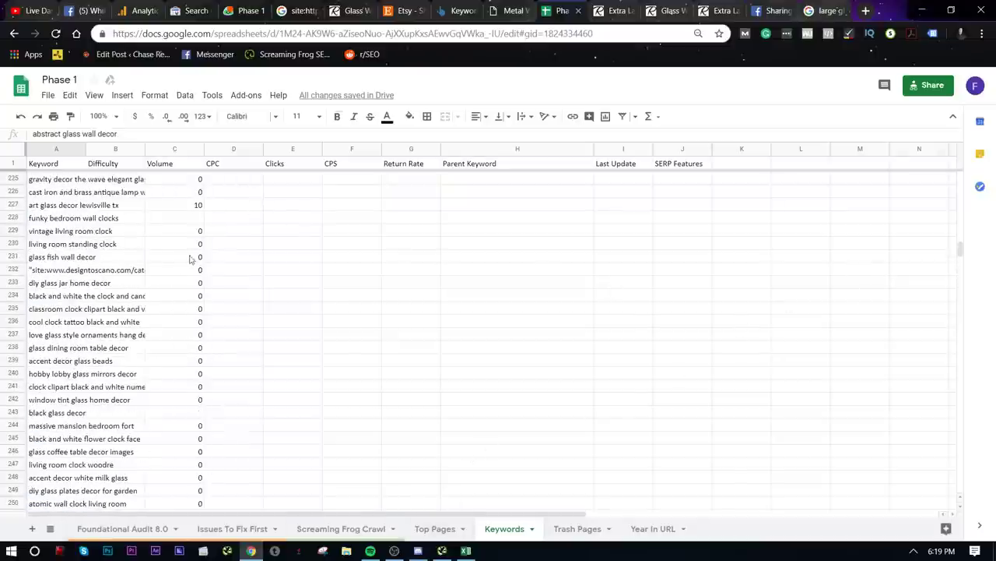
pyautogui.scroll(5, 173, 257)
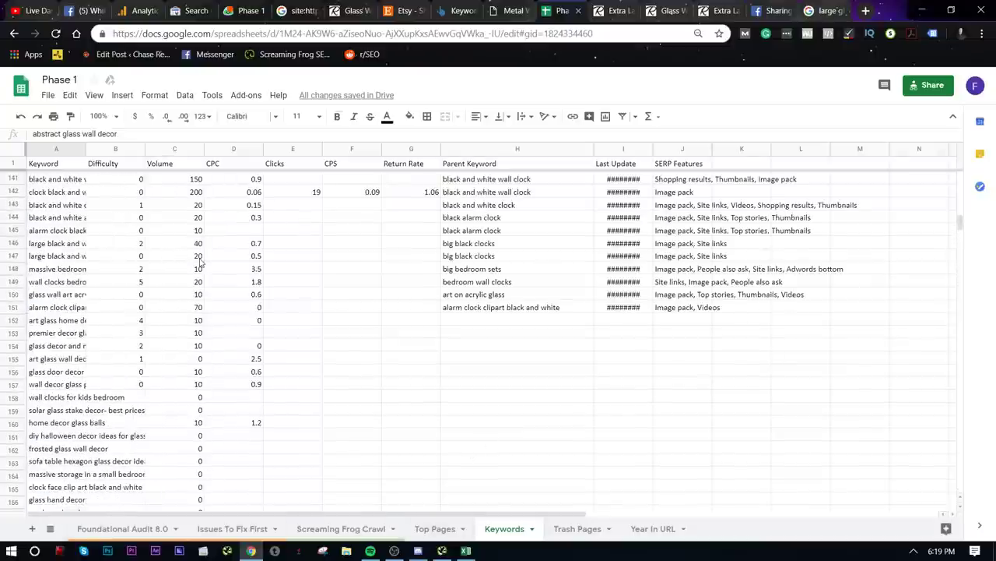
pyautogui.scroll(-4, 207, 263)
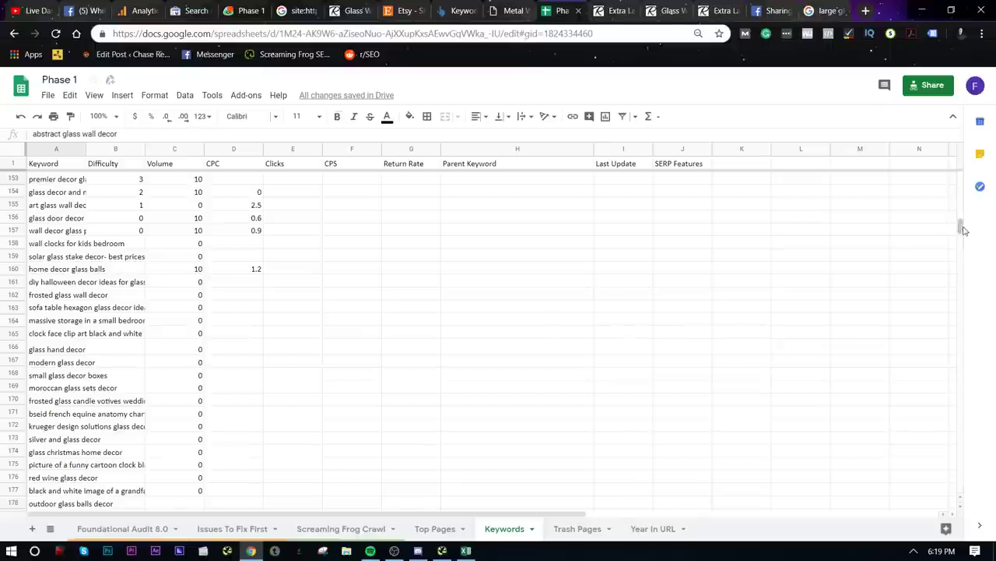
pyautogui.moveTo(962, 228); pyautogui.dragTo(942, 489)
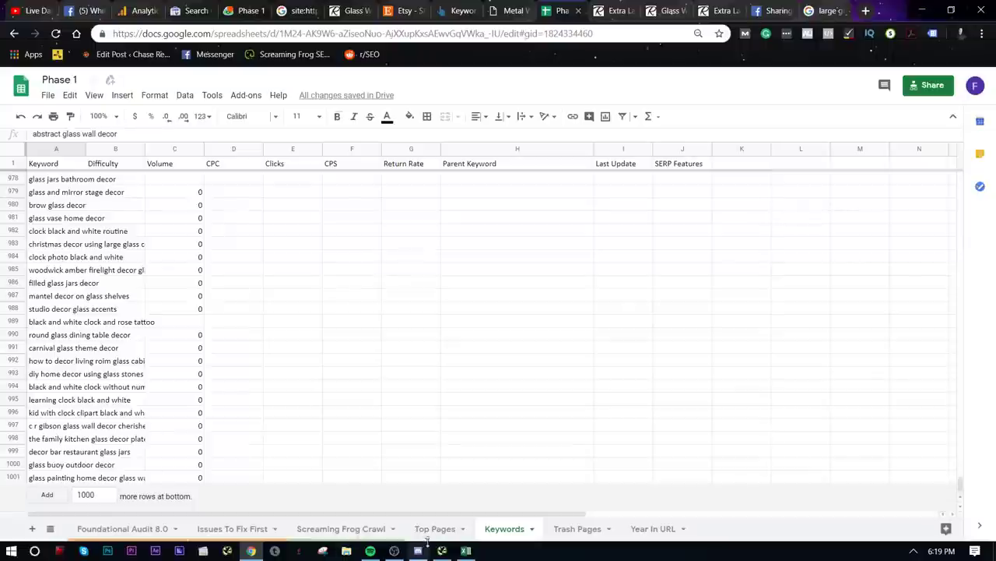
pyautogui.click(466, 551)
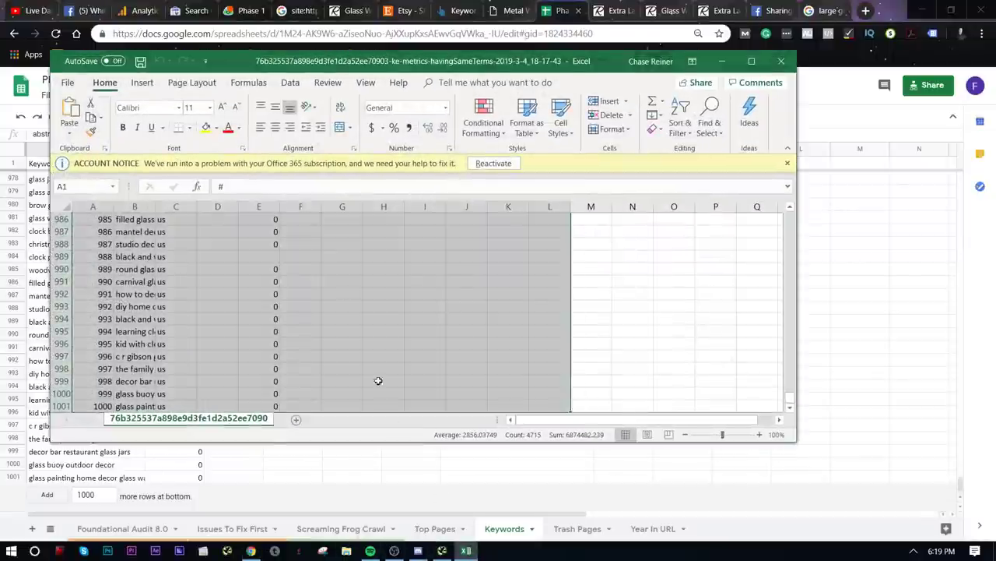
pyautogui.scroll(-5, 379, 381)
pyautogui.click(831, 322)
pyautogui.click(466, 551)
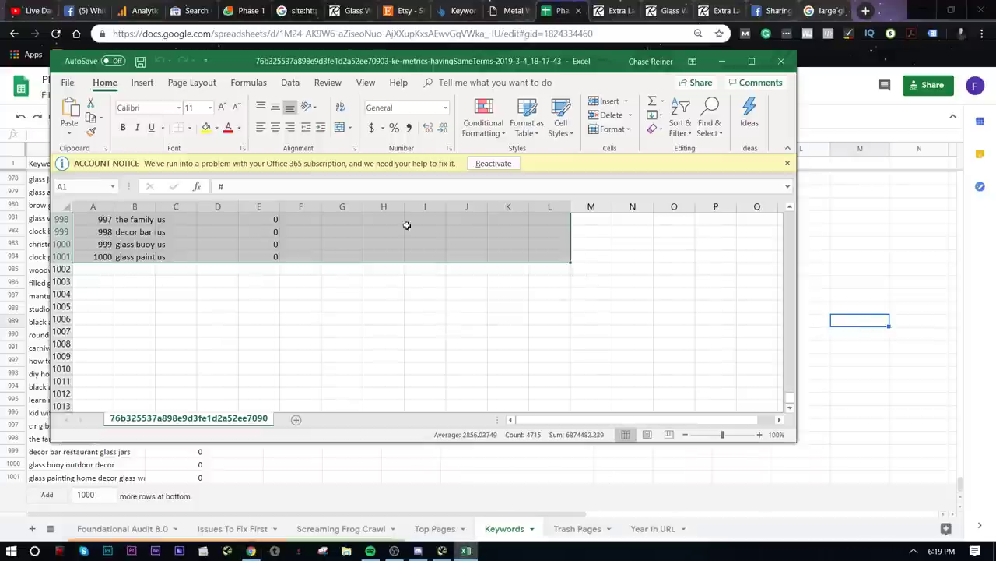
pyautogui.scroll(20, 407, 225)
pyautogui.scroll(-5, 776, 392)
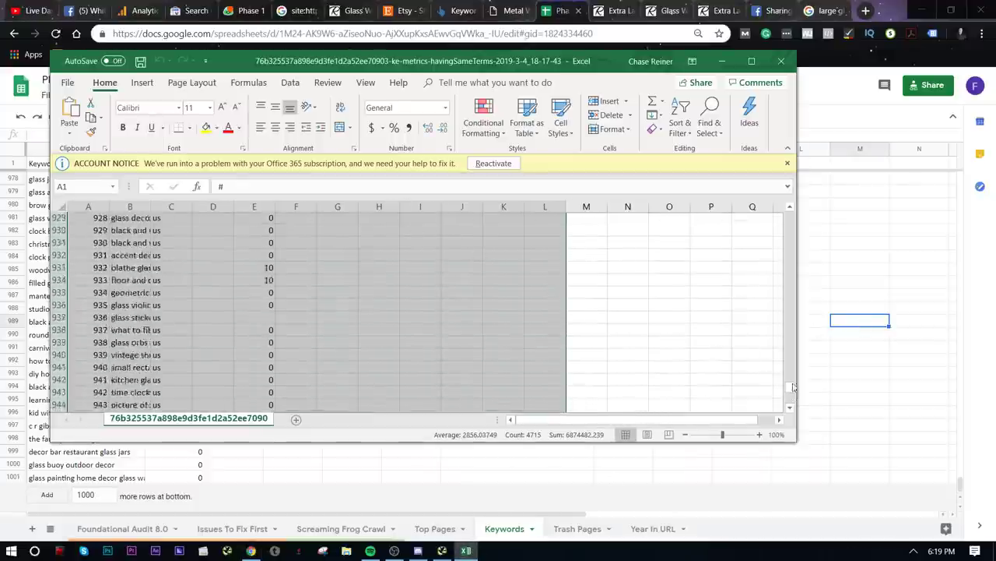
pyautogui.click(811, 324)
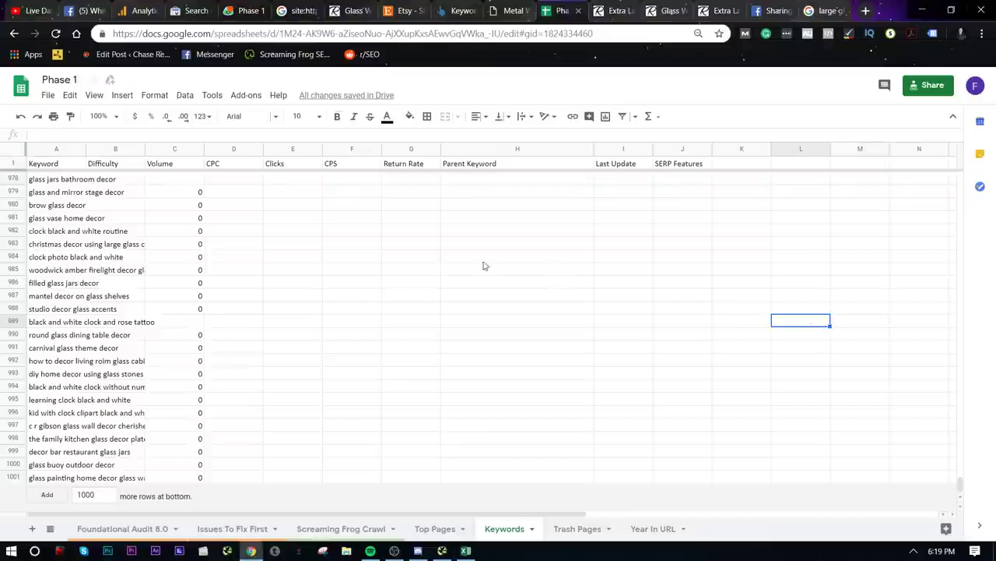
# - Undo the widening of the Parent Keyword column and sort the Keywords sheet by Volume from Z to A
pyautogui.hotkey('ctrl', 'z')
pyautogui.scroll(4, 295, 268)
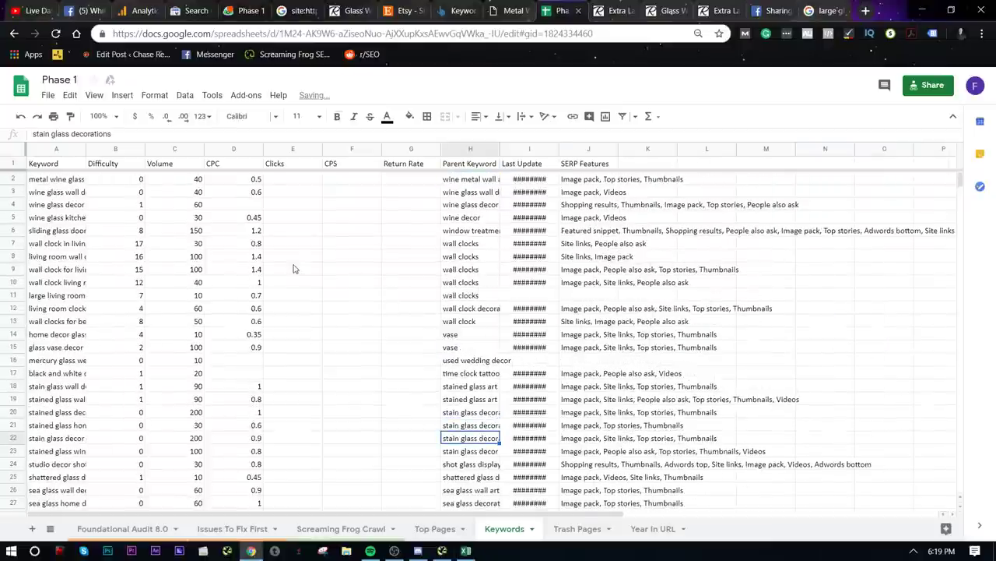
pyautogui.rightClick(194, 149)
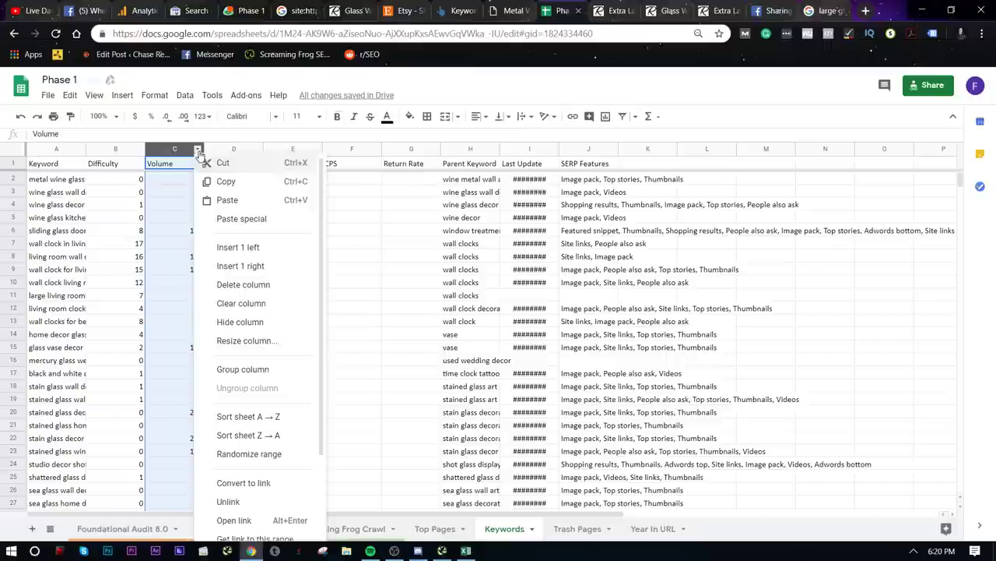
pyautogui.click(245, 436)
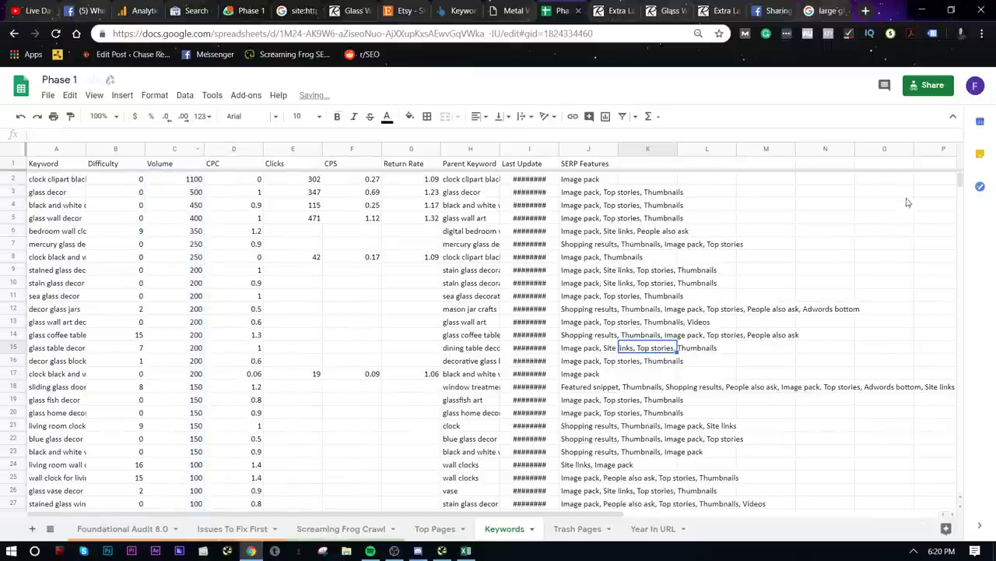
# - Widen the Keyword column of the Keywords sheet to show each keyword in full
pyautogui.moveTo(961, 181)
pyautogui.mouseDown()
pyautogui.moveTo(962, 423)
pyautogui.moveTo(959, 202)
pyautogui.moveTo(943, 187)
pyautogui.mouseUp()
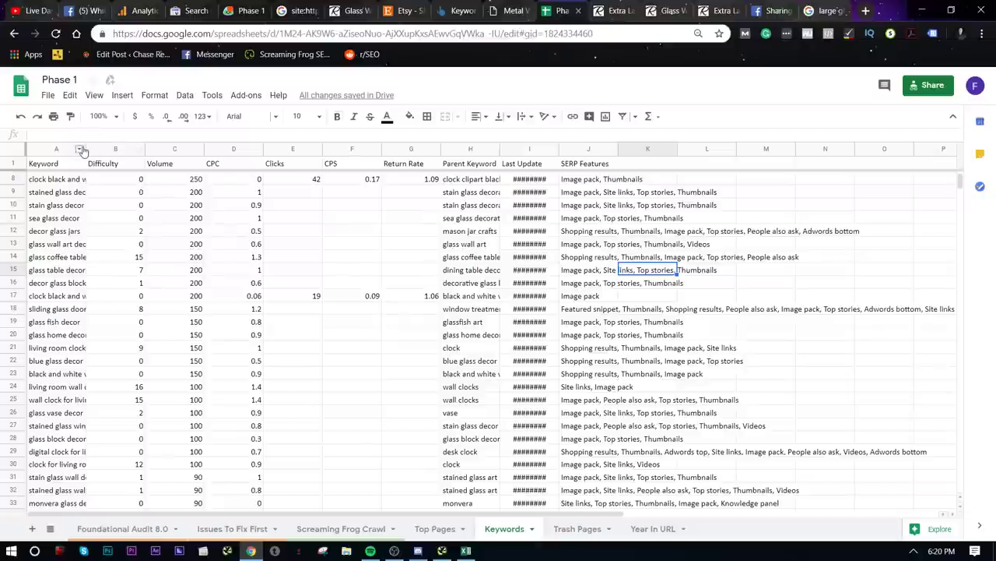
pyautogui.moveTo(86, 148); pyautogui.dragTo(215, 148)
pyautogui.click(235, 244)
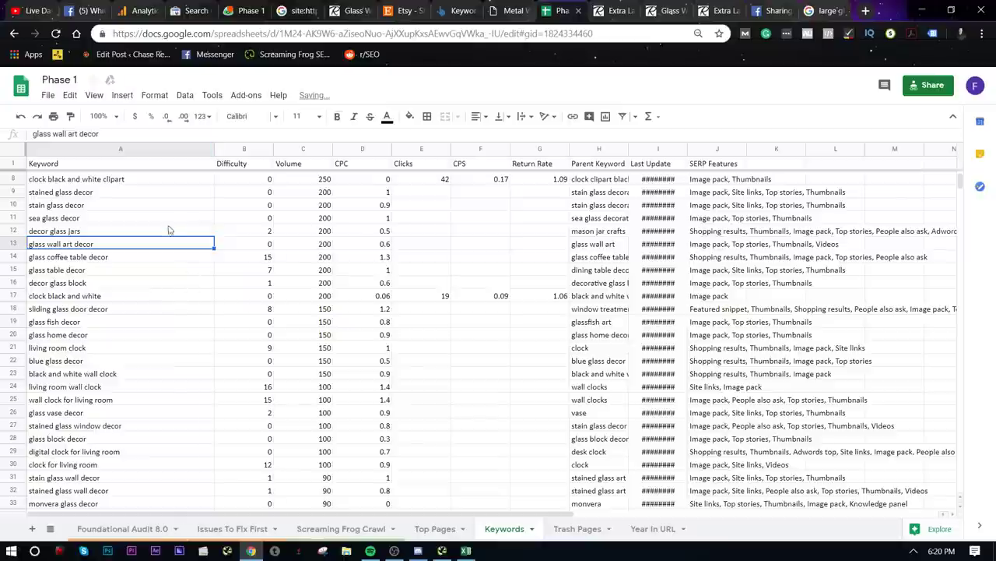
# - Examine the highest-volume entries in the Keyword column for terms that could suit the site's content
pyautogui.moveTo(169, 218); pyautogui.dragTo(162, 446)
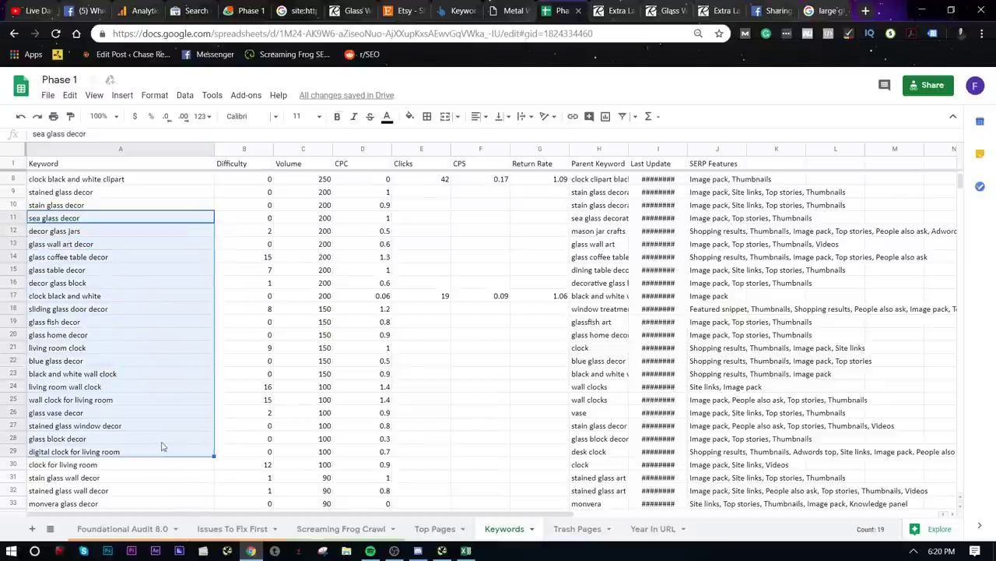
pyautogui.click(162, 443)
pyautogui.click(134, 310)
pyautogui.click(131, 218)
pyautogui.click(134, 205)
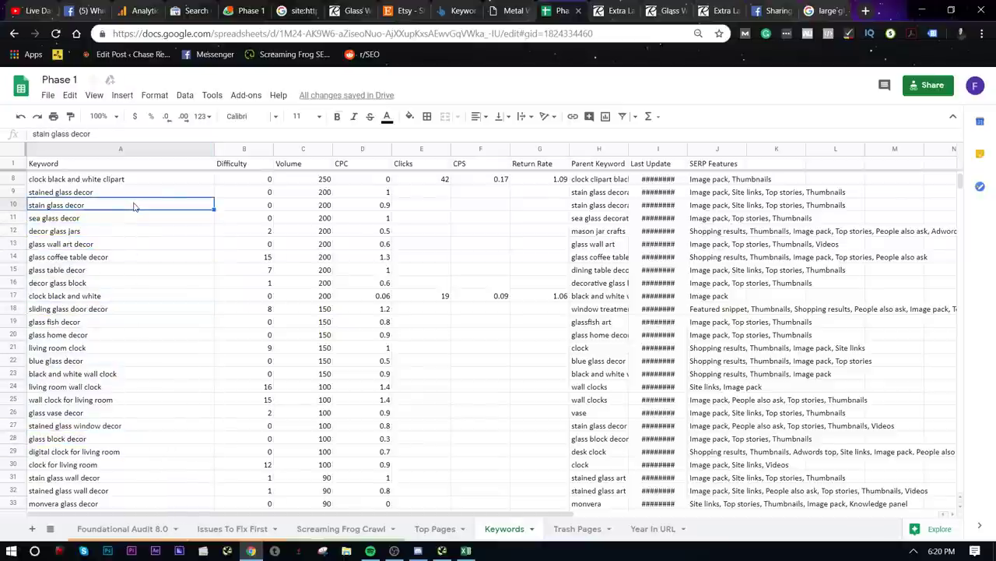
pyautogui.click(164, 180)
pyautogui.scroll(-3, 200, 322)
pyautogui.click(159, 324)
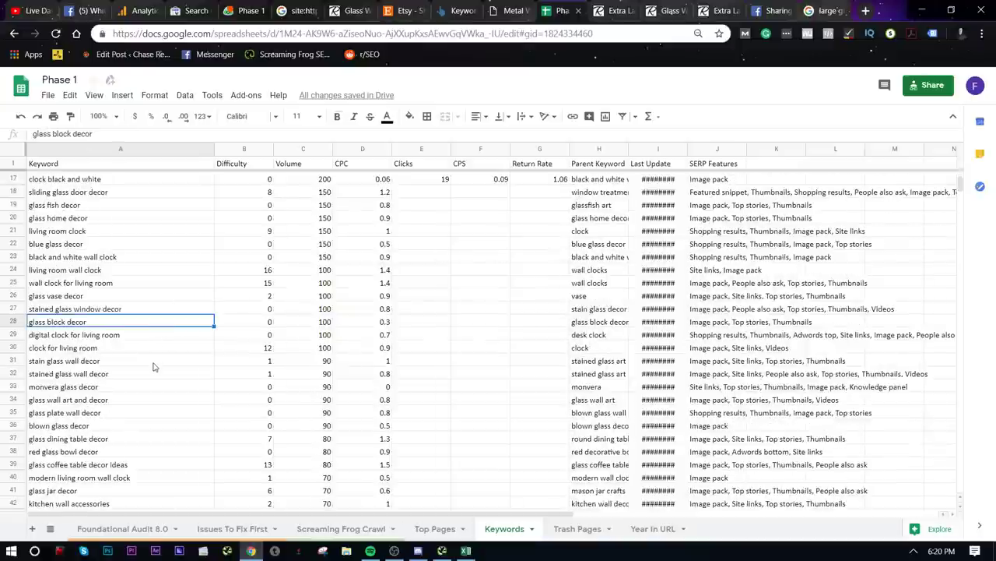
pyautogui.click(153, 365)
pyautogui.click(143, 347)
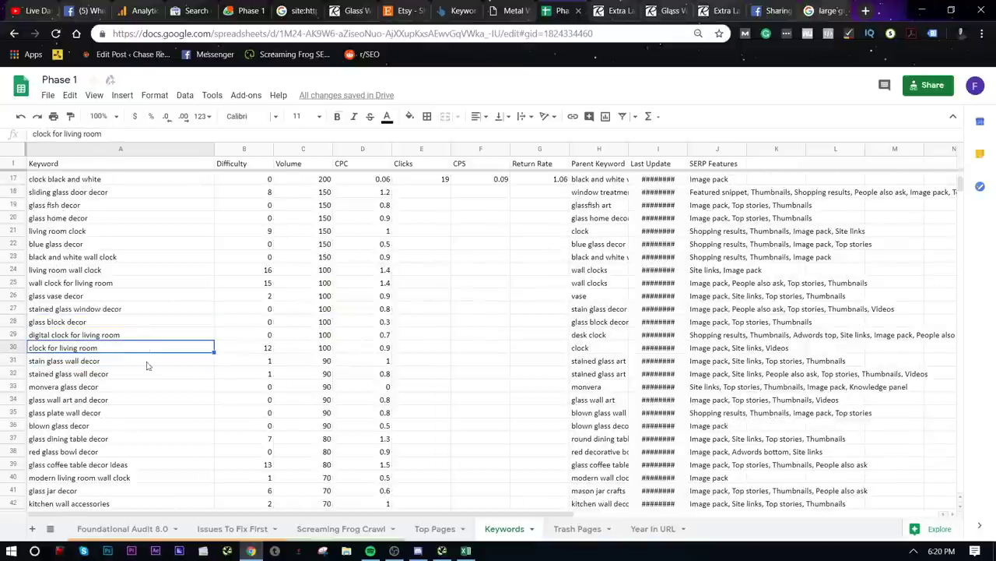
pyautogui.click(150, 387)
pyautogui.scroll(-1, 152, 389)
# - Copy the keyword "glass coffee table decor ideas" from the Keywords sheet, search Google for it, and review the ranking results
pyautogui.click(145, 426)
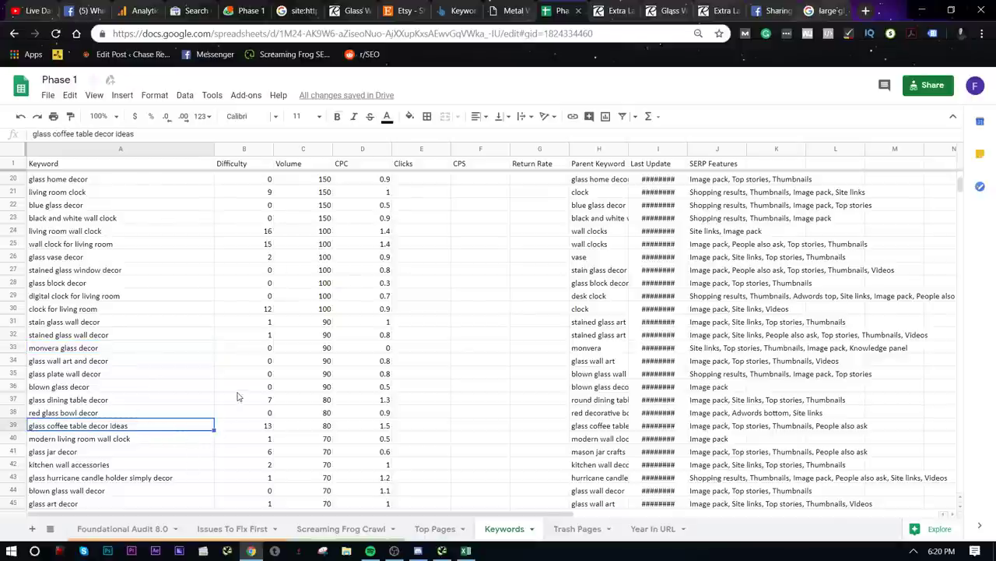
pyautogui.click(827, 11)
pyautogui.click(674, 34)
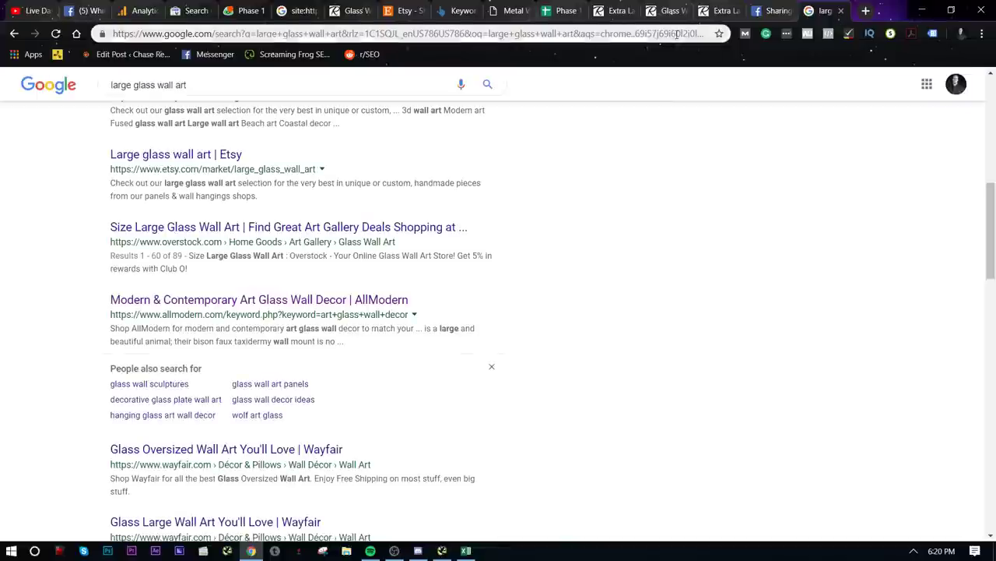
pyautogui.write('glass coffee table decor ideas')
pyautogui.press('Return')
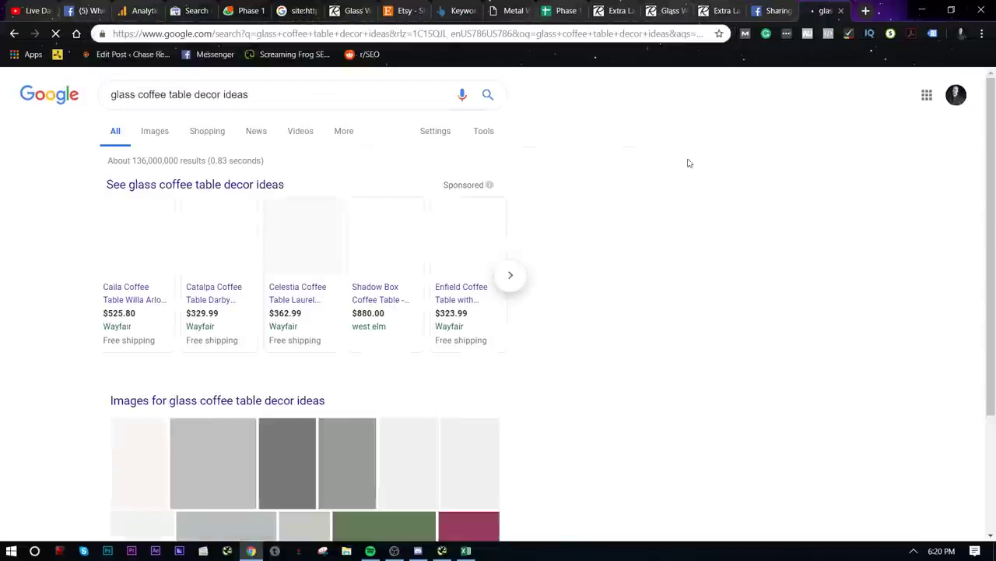
pyautogui.scroll(-3, 185, 179)
pyautogui.scroll(-2, 185, 179)
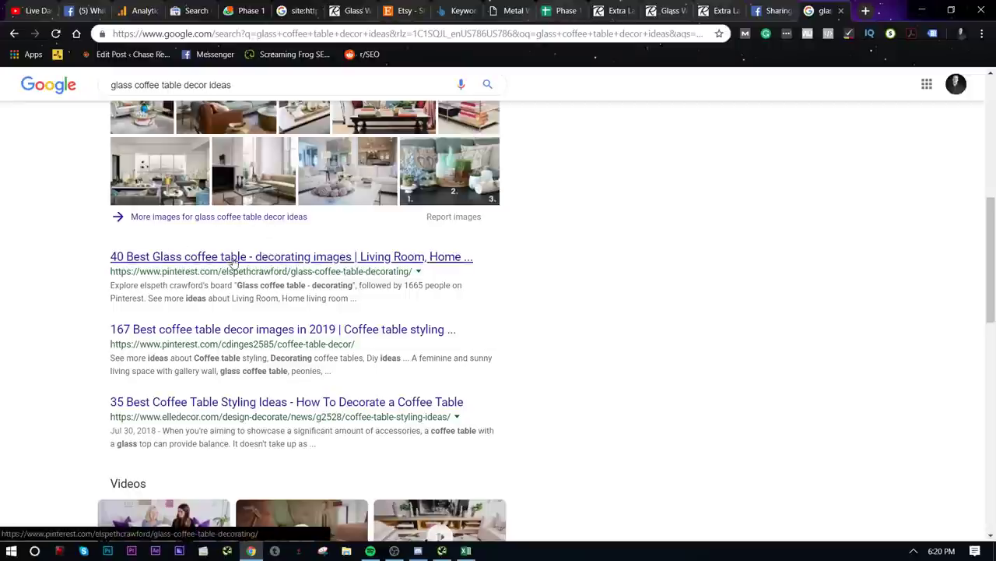
pyautogui.scroll(-5, 275, 263)
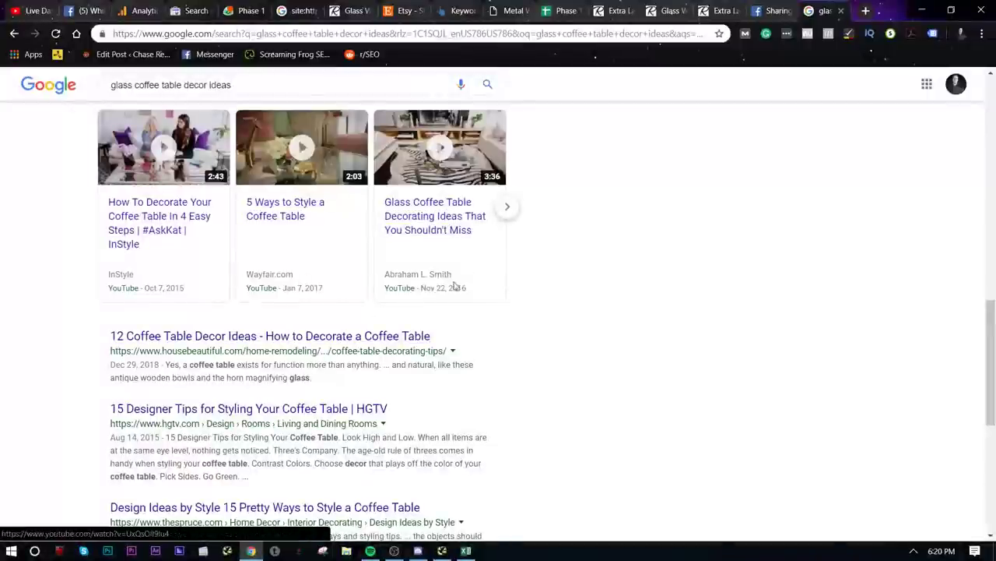
# - Open the House Beautiful result "12 Coffee Table Decor Ideas", look through the article and its related content, and close it
pyautogui.click(380, 336)
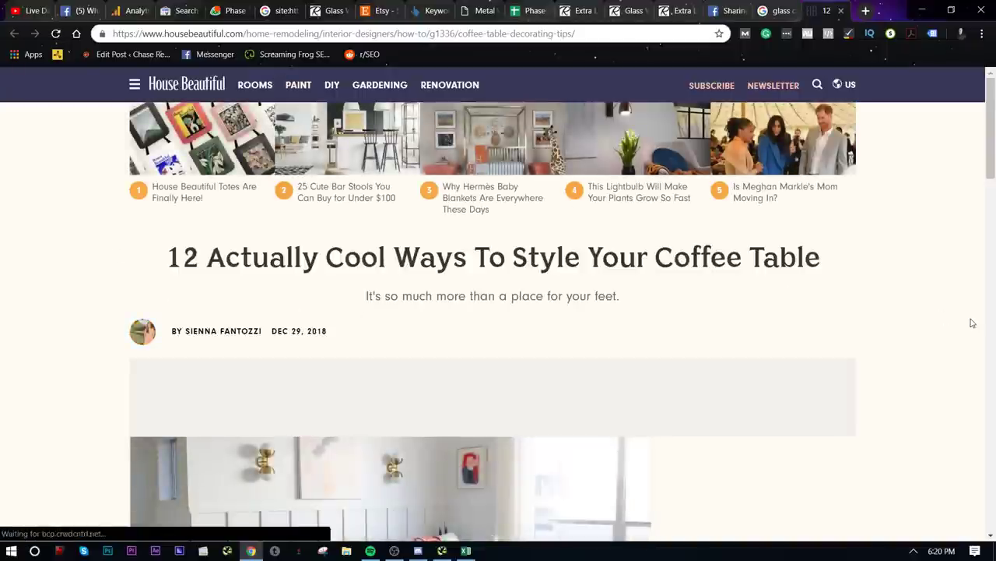
pyautogui.scroll(-15, 421, 295)
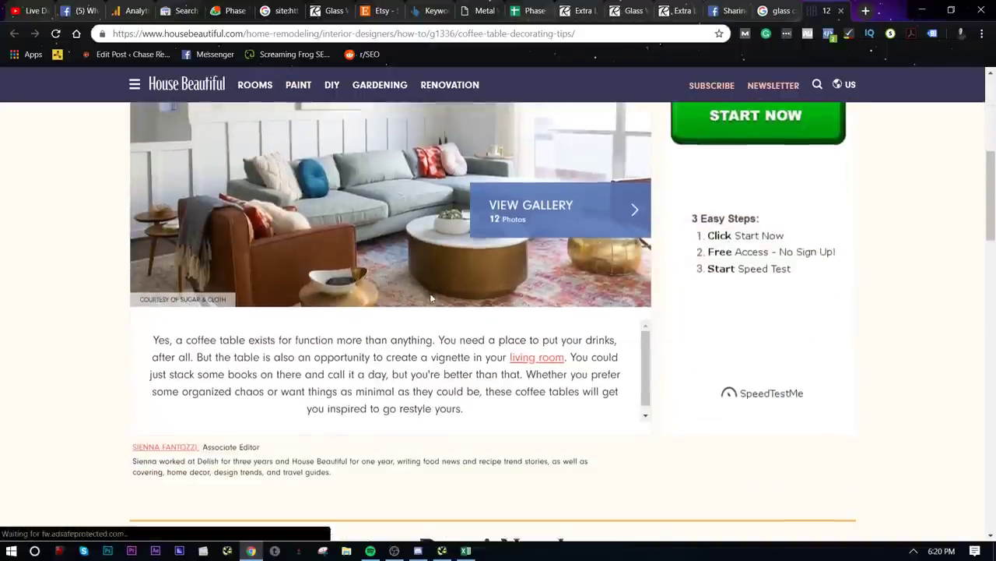
pyautogui.scroll(-11, 490, 285)
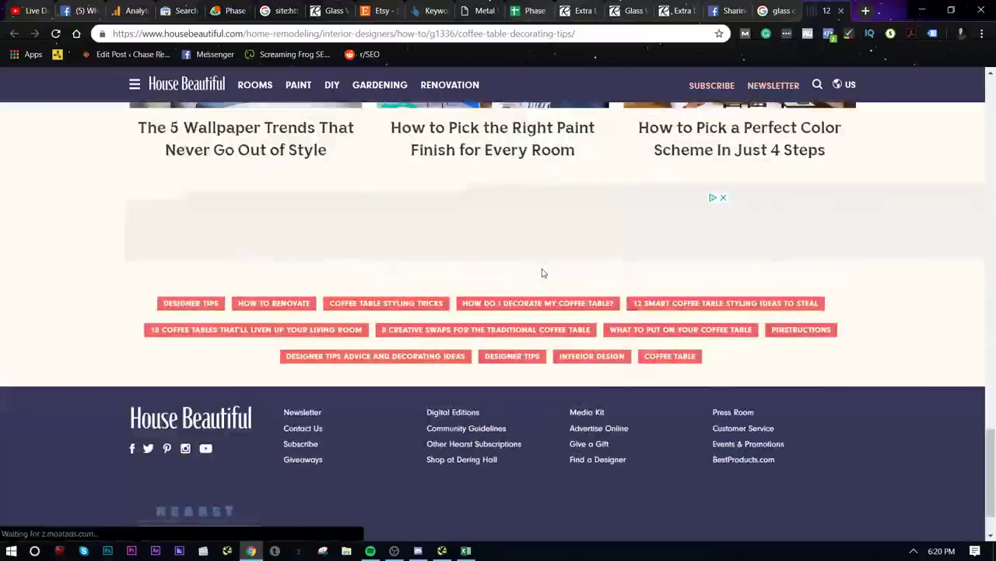
pyautogui.scroll(5, 541, 271)
pyautogui.scroll(1, 288, 181)
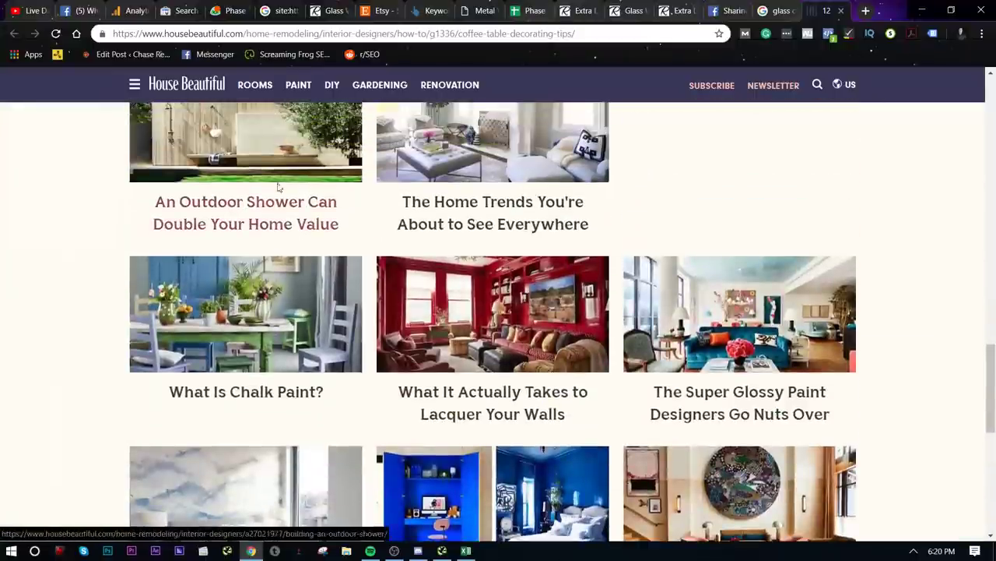
pyautogui.scroll(-7, 592, 223)
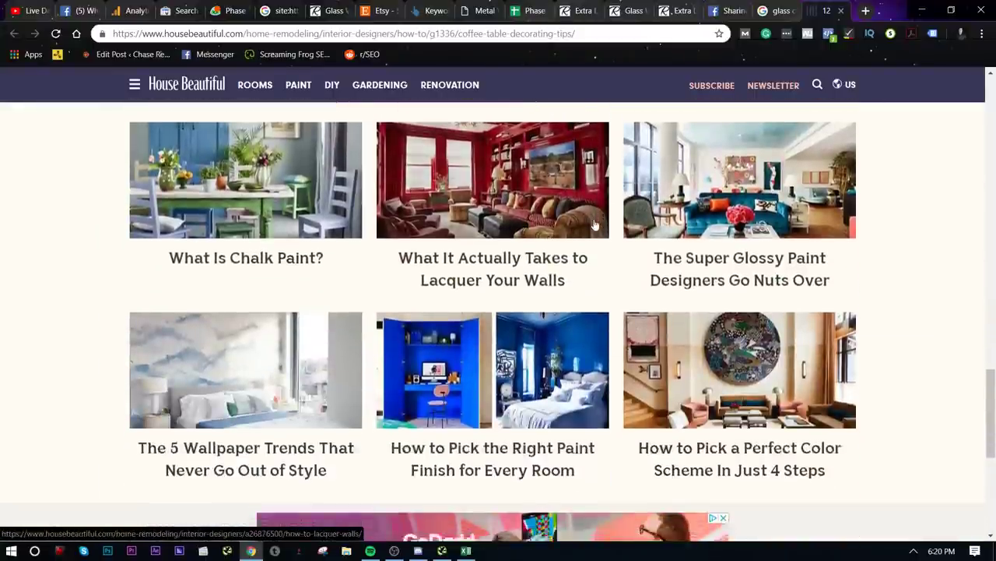
pyautogui.scroll(1, 576, 244)
pyautogui.scroll(8, 577, 244)
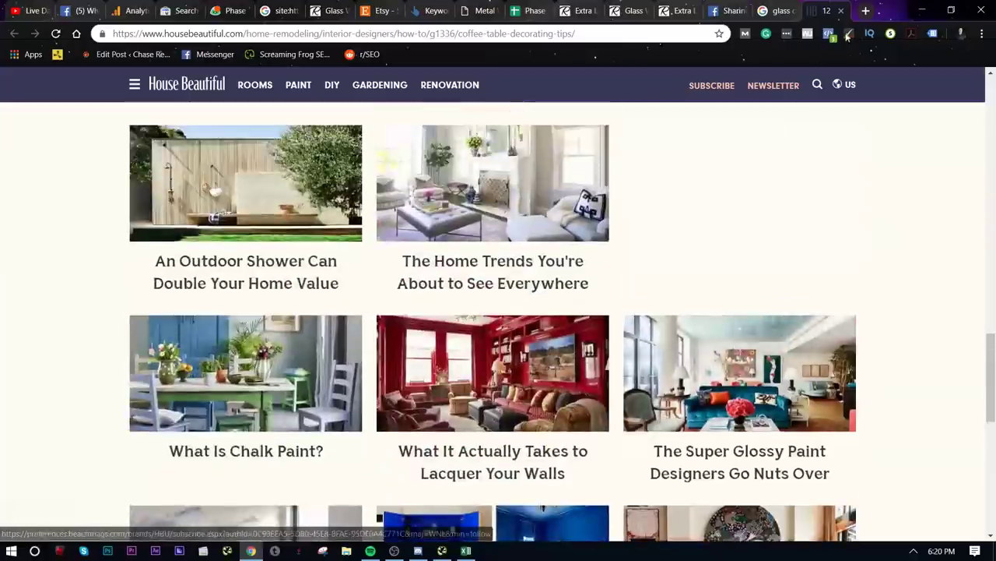
pyautogui.click(841, 10)
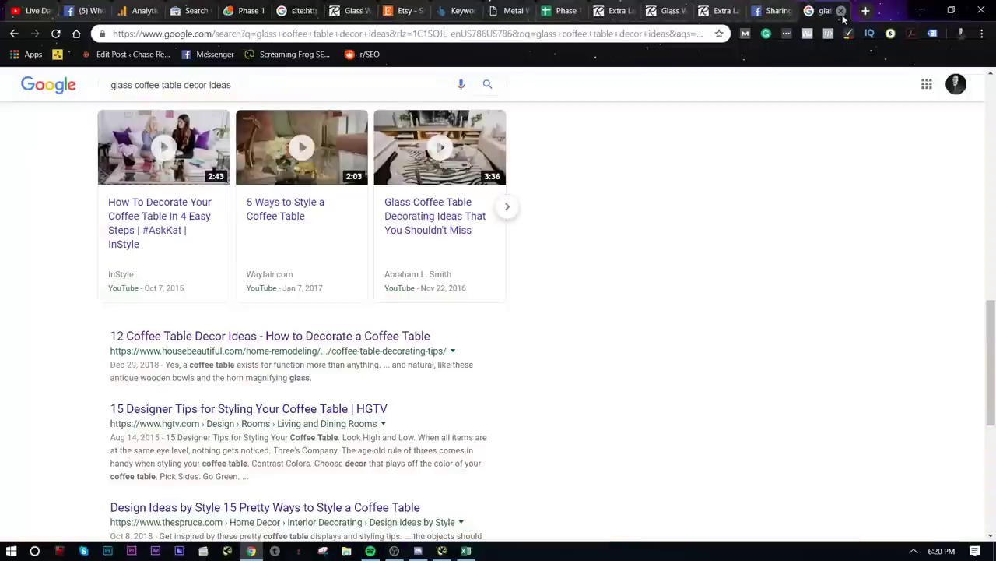
# - Review the Reformations Large Red Wall Clock page's description and images, and revisit the site's homepage
pyautogui.click(779, 10)
pyautogui.click(720, 10)
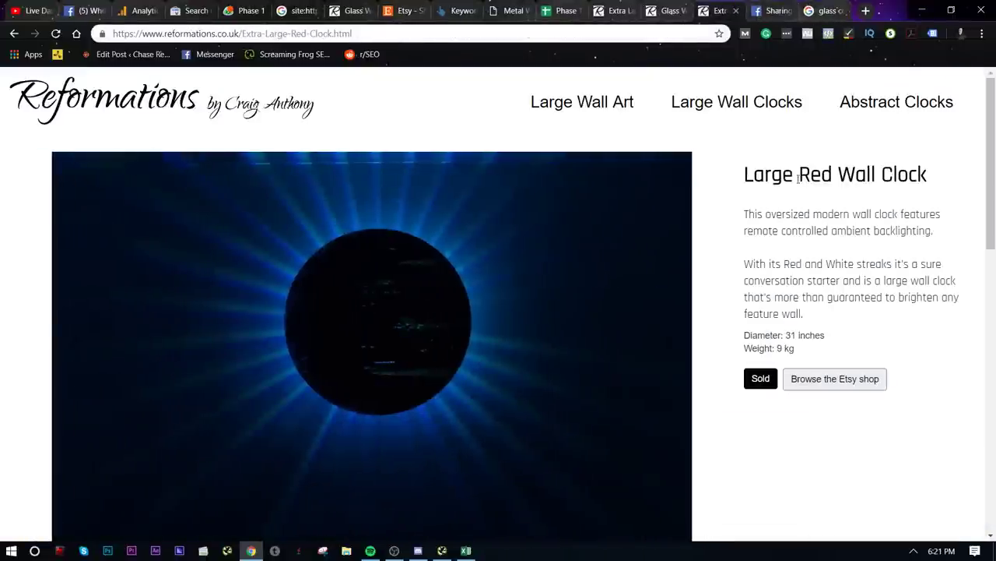
pyautogui.moveTo(743, 162); pyautogui.dragTo(816, 349)
pyautogui.click(816, 349)
pyautogui.scroll(-10, 819, 329)
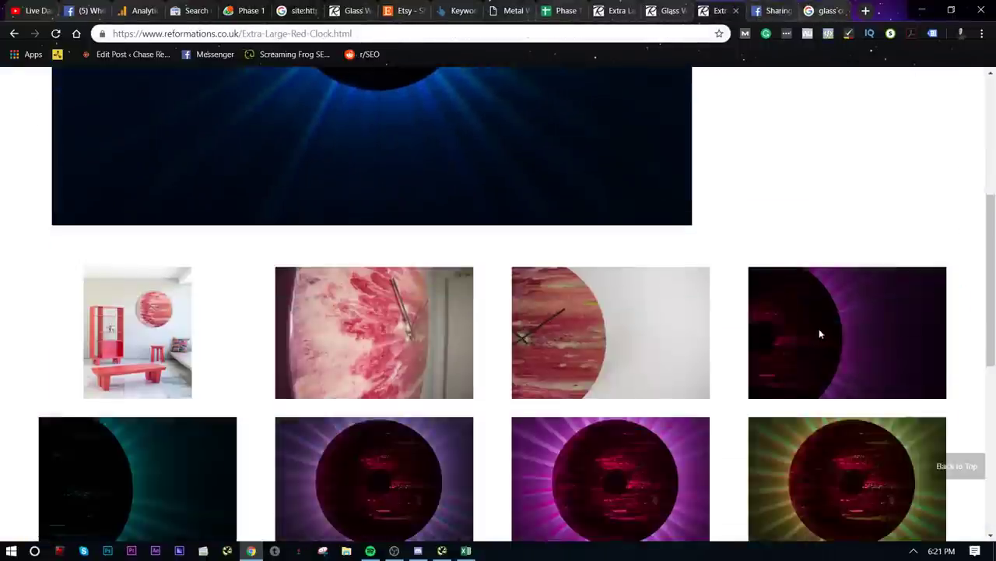
pyautogui.scroll(15, 816, 334)
pyautogui.click(670, 10)
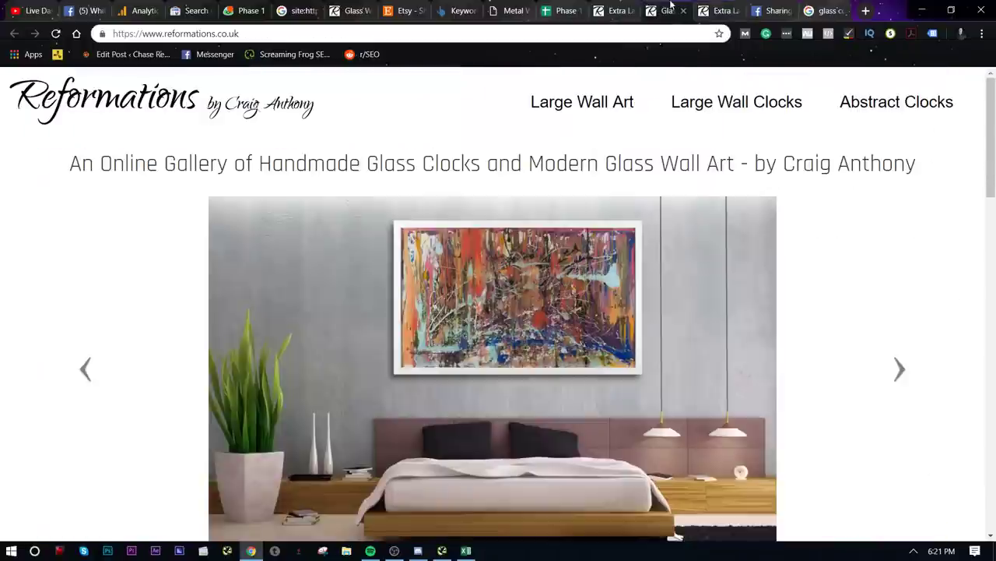
pyautogui.click(598, 8)
# - Return to the Phase 1 spreadsheet and examine the Keyword column of the Keywords sheet, highlighting successive ranges of keywords for grouping
pyautogui.click(562, 10)
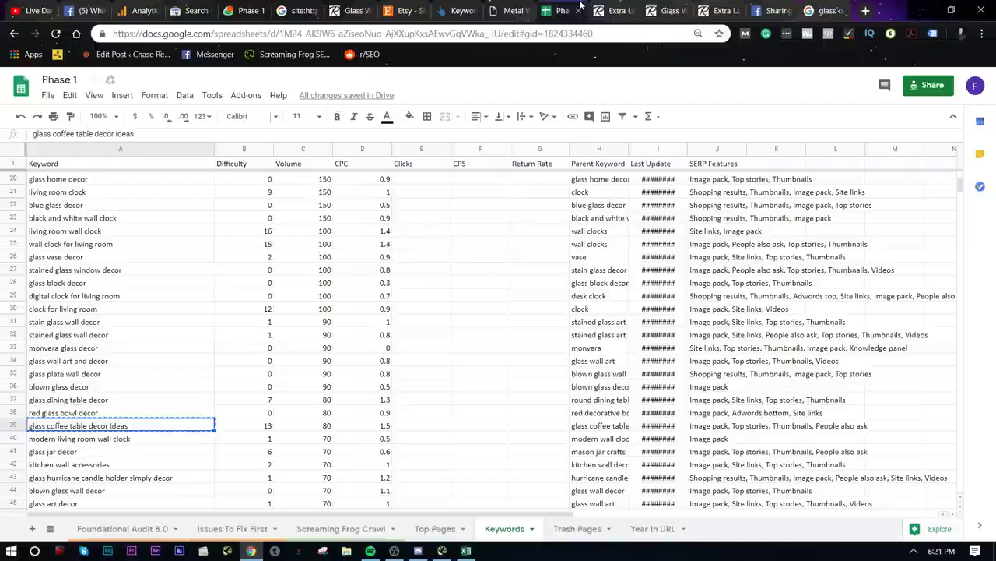
pyautogui.scroll(-5, 218, 380)
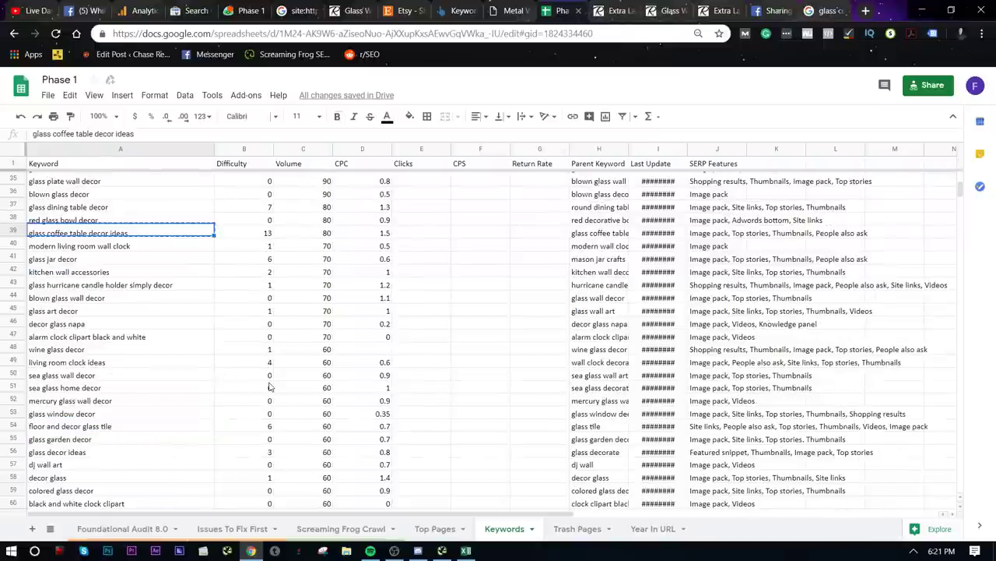
pyautogui.scroll(-4, 268, 387)
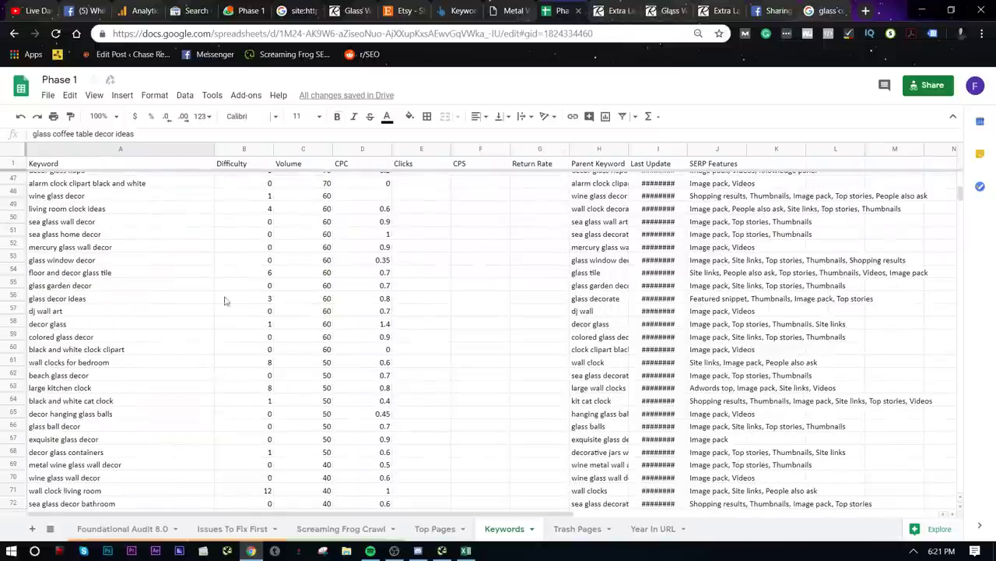
pyautogui.scroll(15, 271, 201)
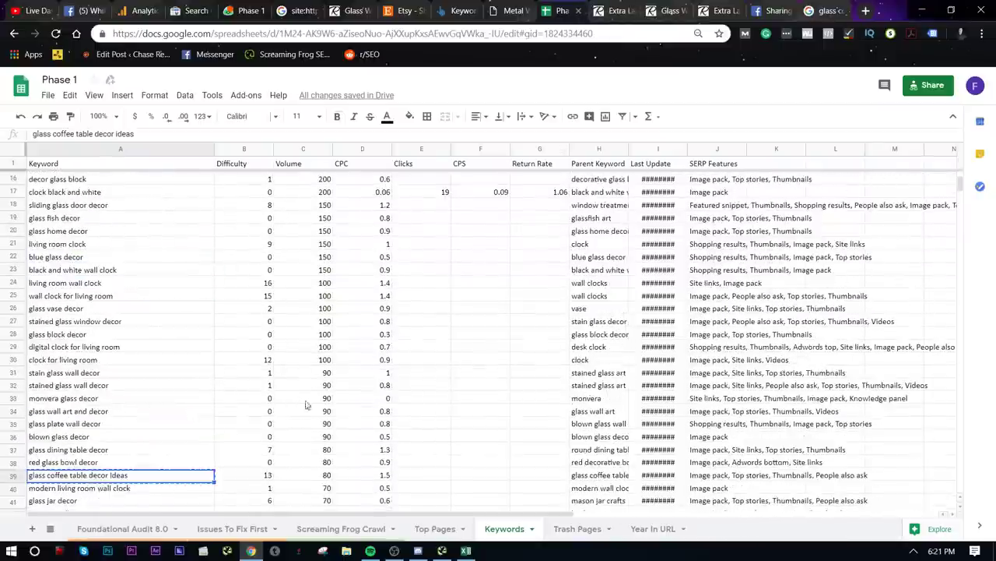
pyautogui.moveTo(148, 179); pyautogui.dragTo(129, 466)
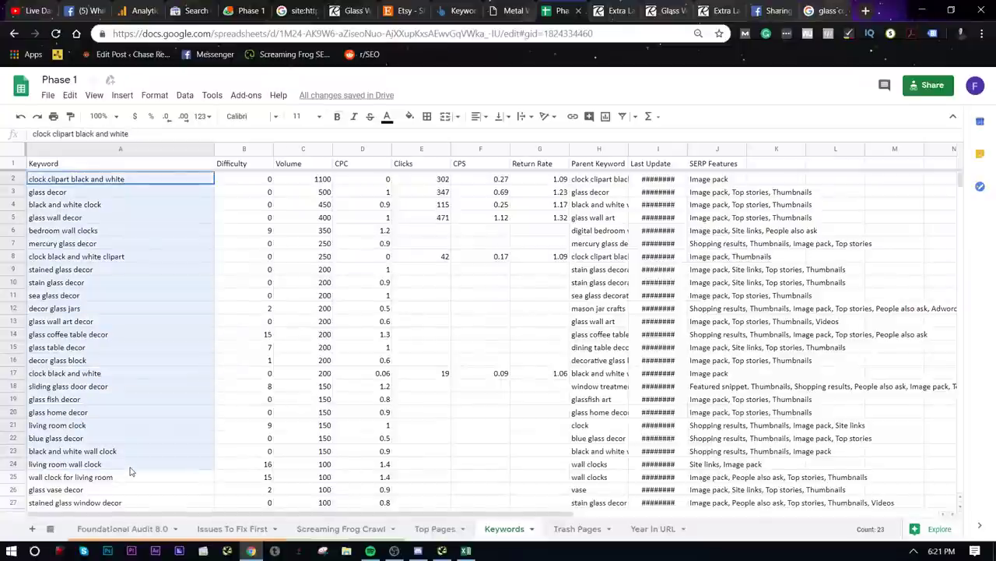
pyautogui.scroll(-2, 168, 412)
pyautogui.click(174, 402)
pyautogui.scroll(-8, 174, 402)
pyautogui.keyDown('shift'); pyautogui.click(154, 469); pyautogui.keyUp('shift')
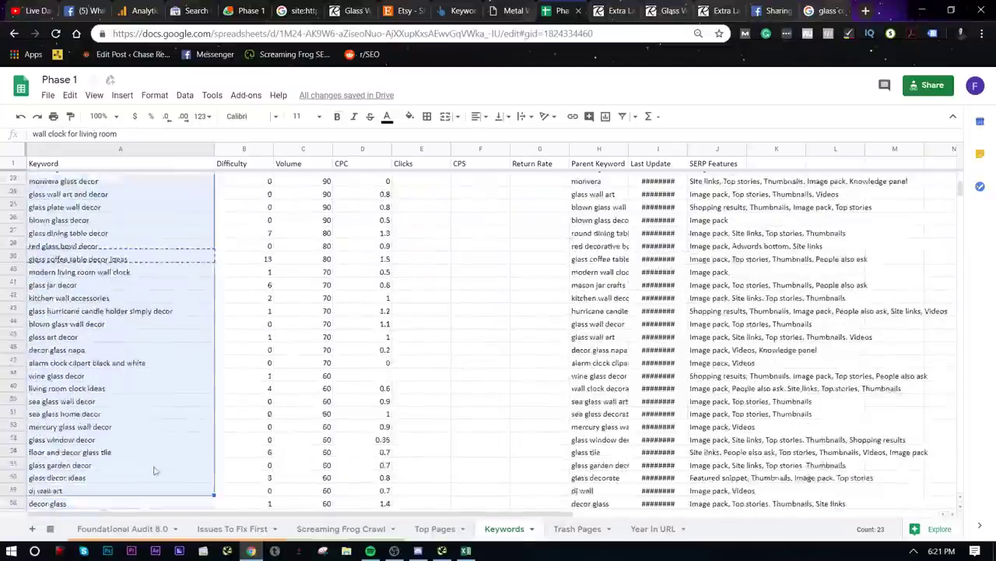
pyautogui.hotkey('ctrl', 'c')
pyautogui.click(156, 465)
# - Rename the Keywords sheet as "Keyword Categories" and add a new blank sheet to the spreadsheet
pyautogui.click(530, 532)
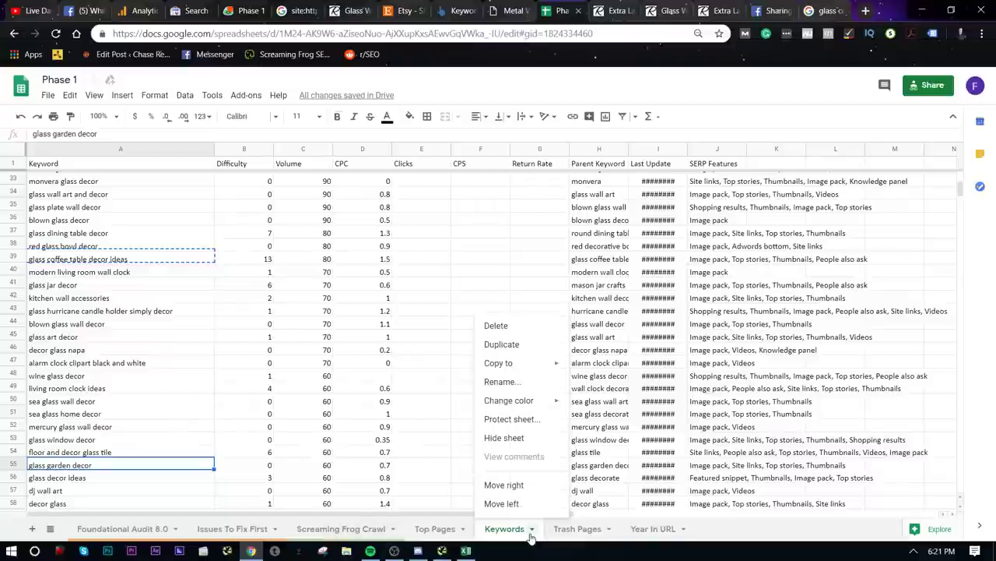
pyautogui.click(507, 381)
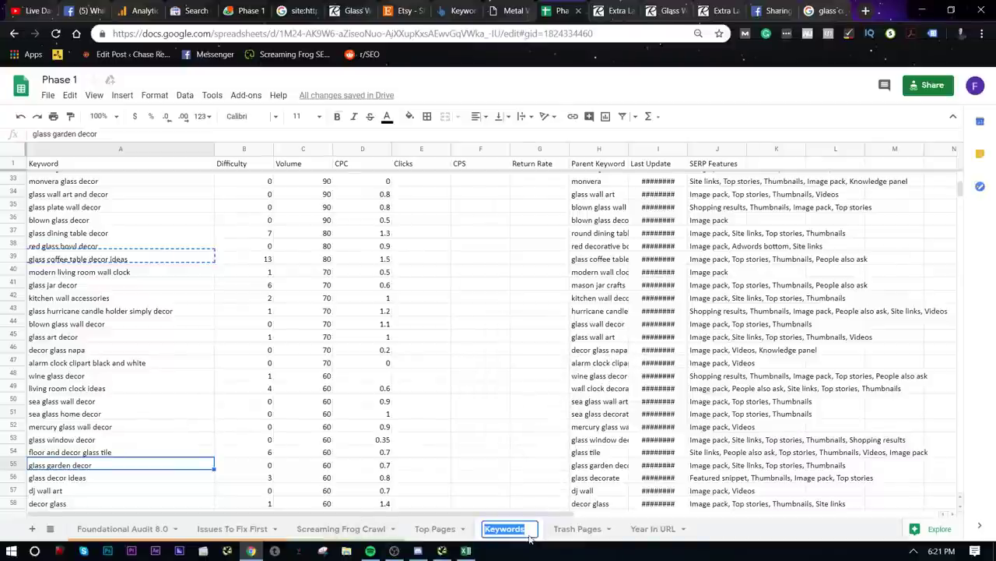
pyautogui.click(527, 534)
pyautogui.press('BackSpace')
pyautogui.write('C')
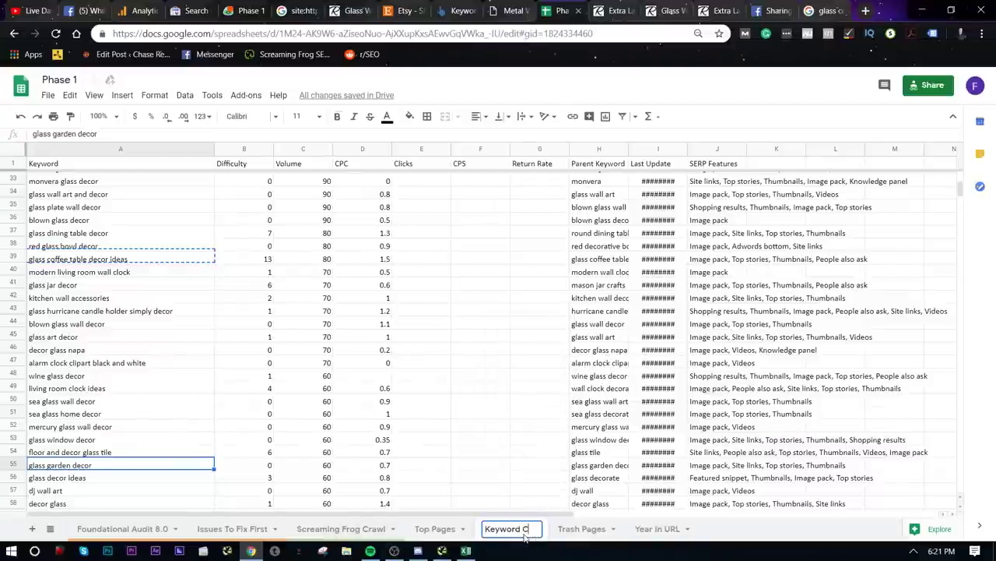
pyautogui.write('ategories')
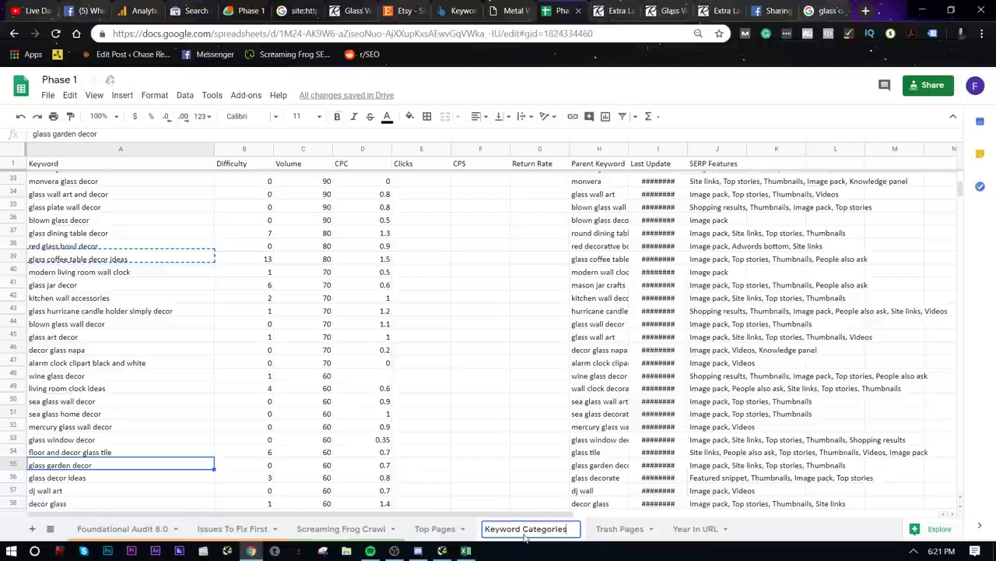
pyautogui.click(584, 451)
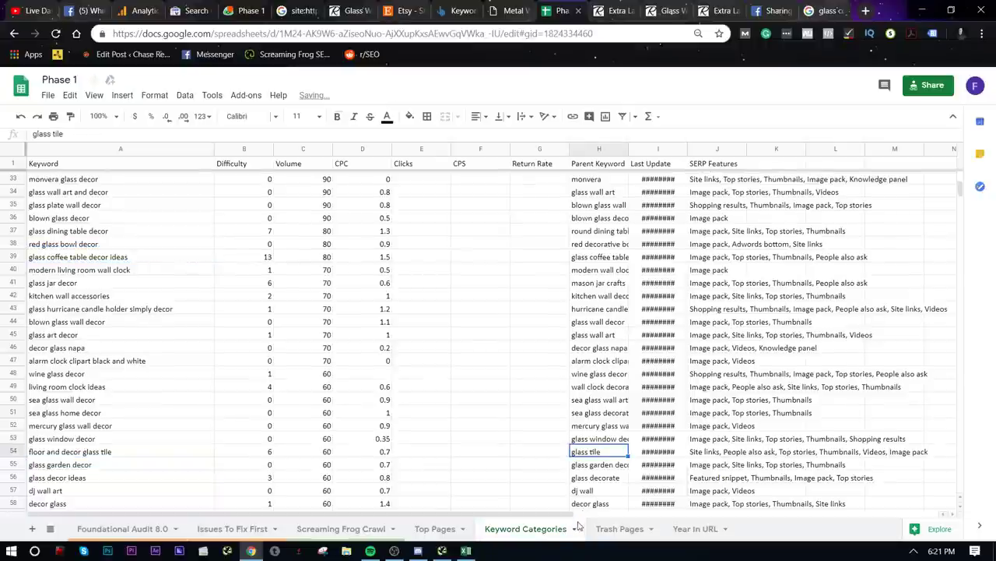
pyautogui.scroll(10, 218, 432)
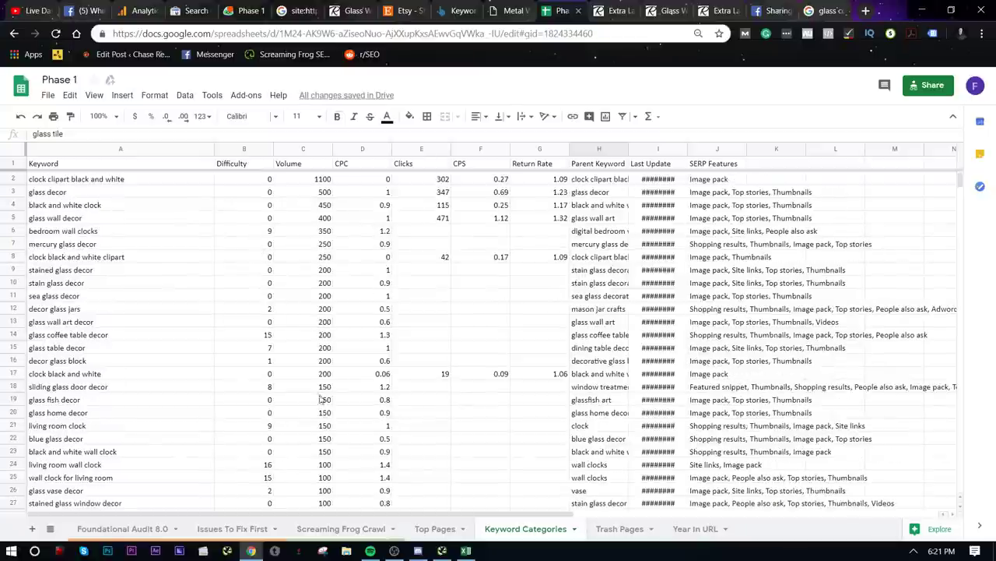
pyautogui.click(32, 528)
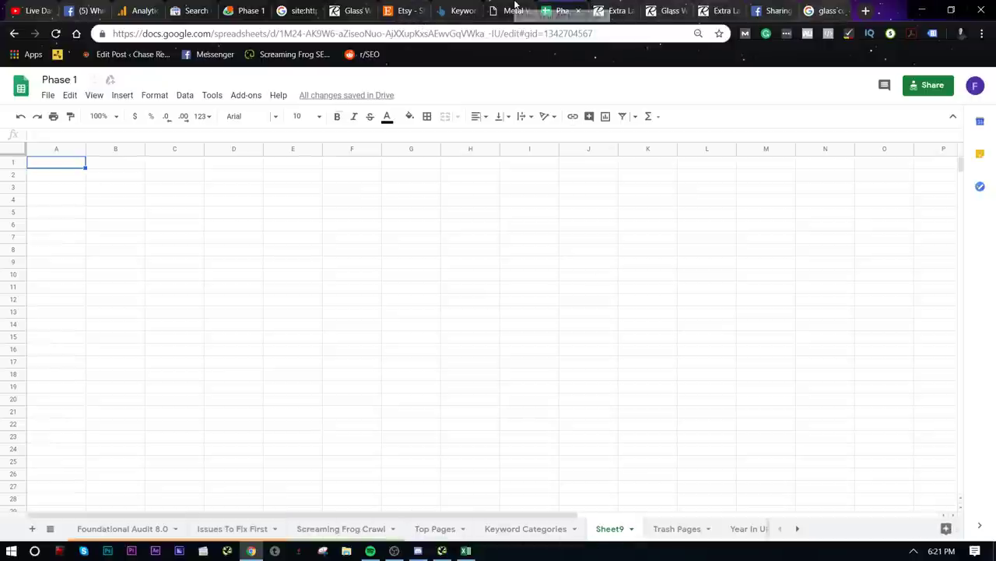
# - Switch to Ahrefs Keywords Explorer and search for "top interior design ideas 2019" in place of the existing keyword list
pyautogui.click(666, 10)
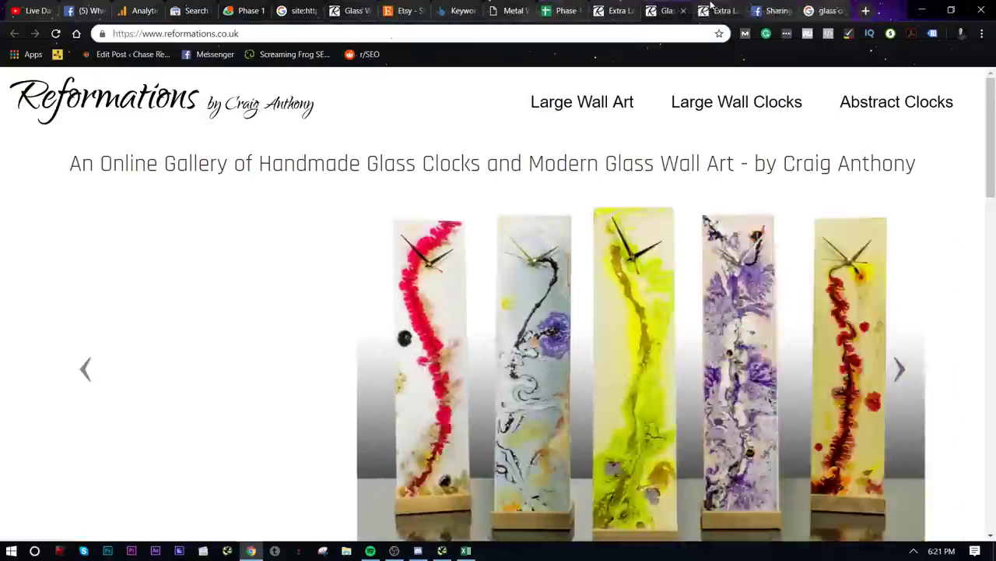
pyautogui.click(711, 10)
pyautogui.click(767, 10)
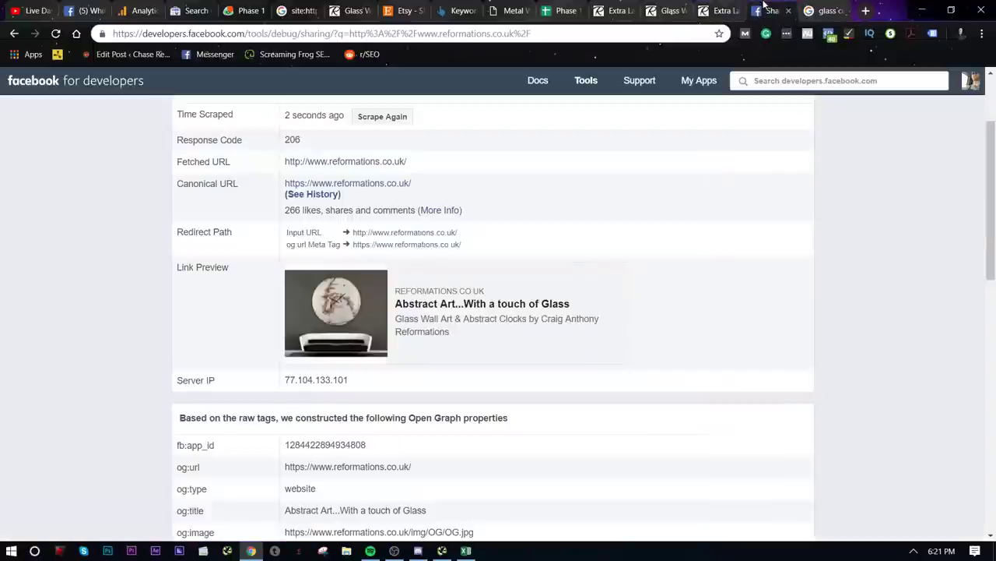
pyautogui.click(720, 6)
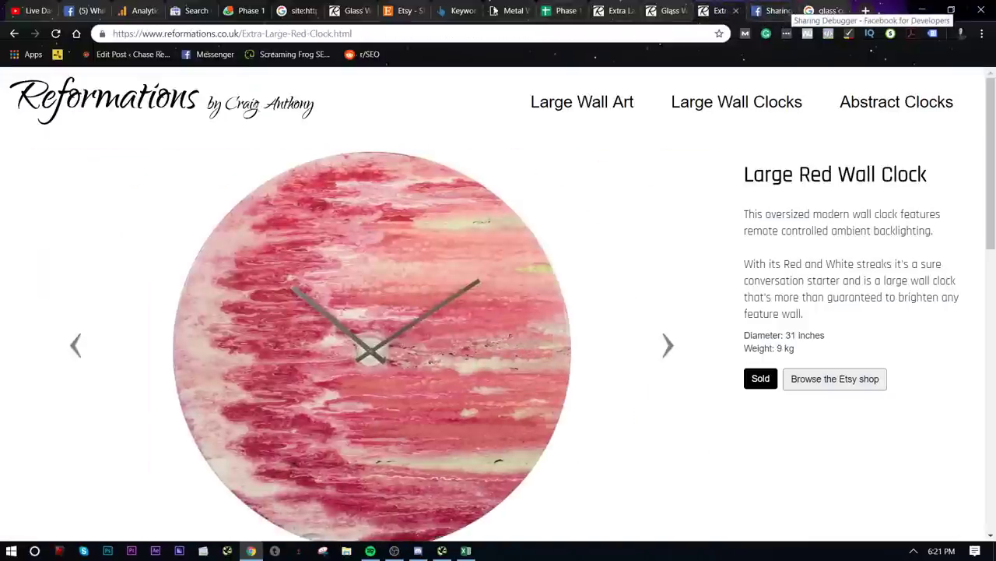
pyautogui.click(449, 10)
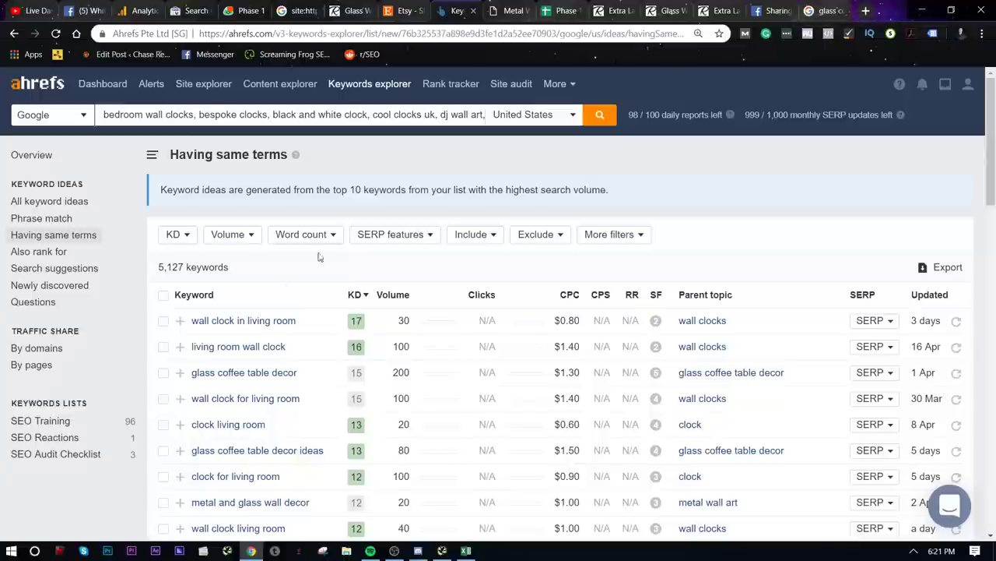
pyautogui.tripleClick(329, 115)
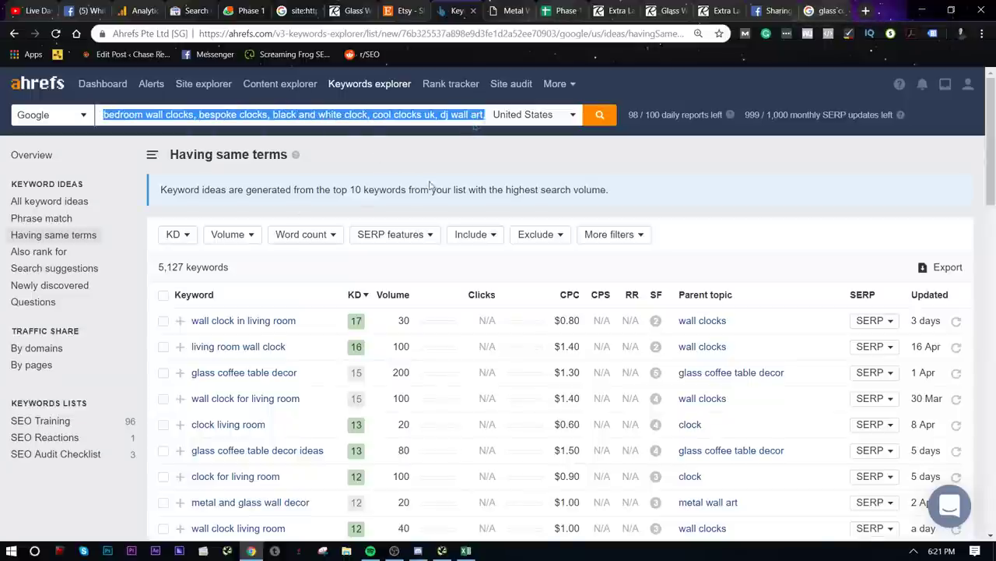
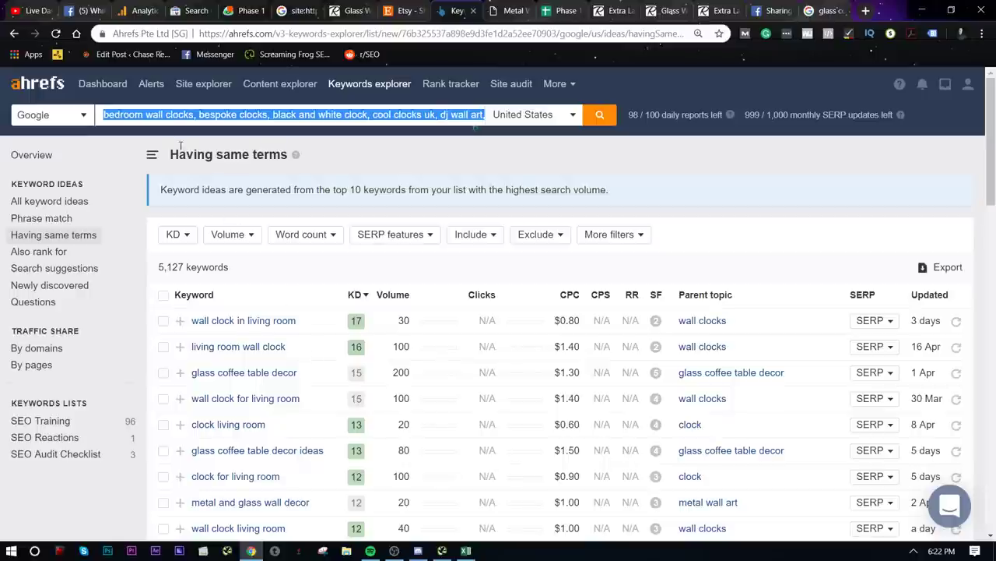
pyautogui.write('top interior design')
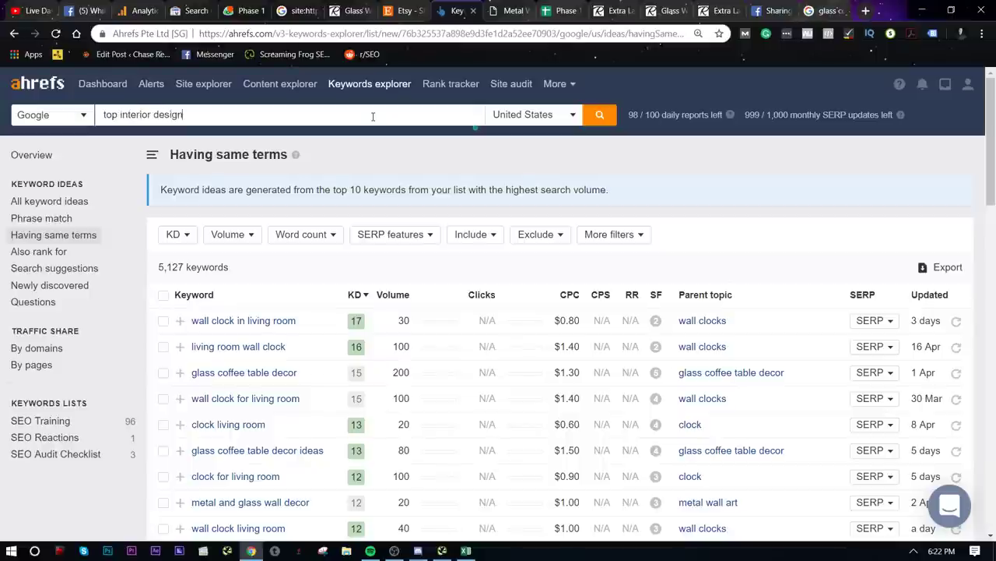
pyautogui.write('2019')
pyautogui.press('Return')
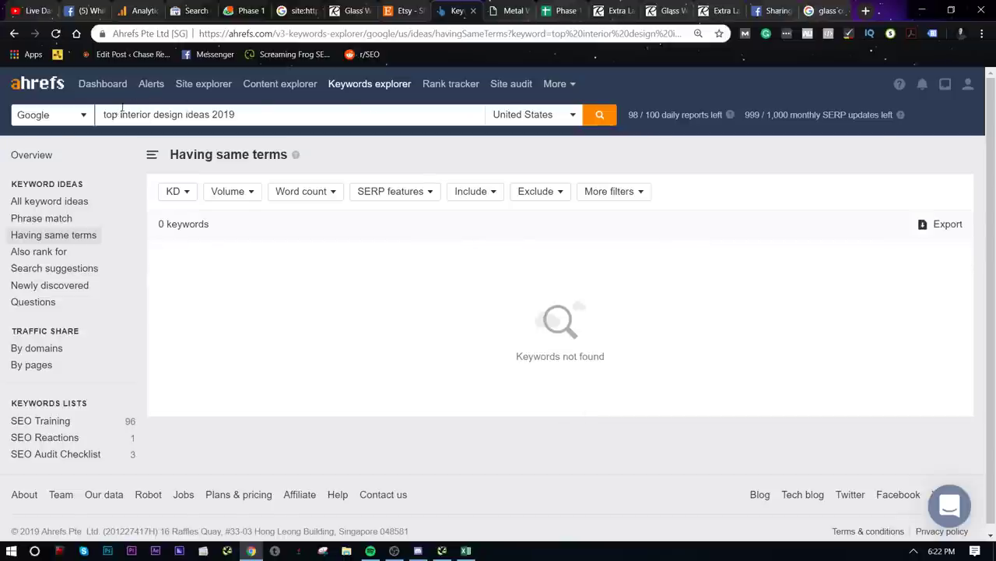
# - Remove "top" from the query and search for "interior design ideas 2019"
pyautogui.moveTo(123, 114); pyautogui.dragTo(20, 117)
pyautogui.press('BackSpace')
pyautogui.press('Return')
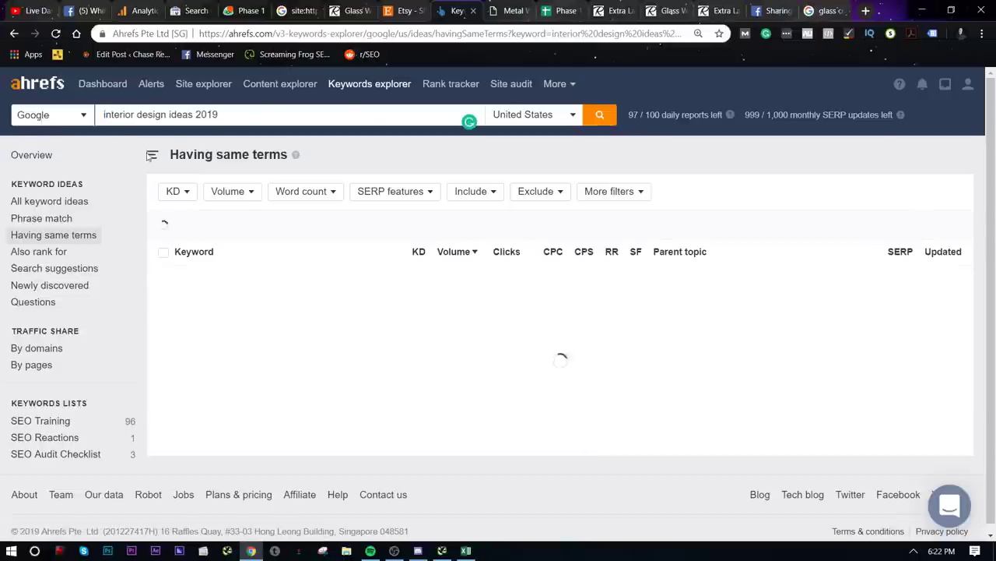
pyautogui.hotkey('ctrl', 'shift', 'Left')
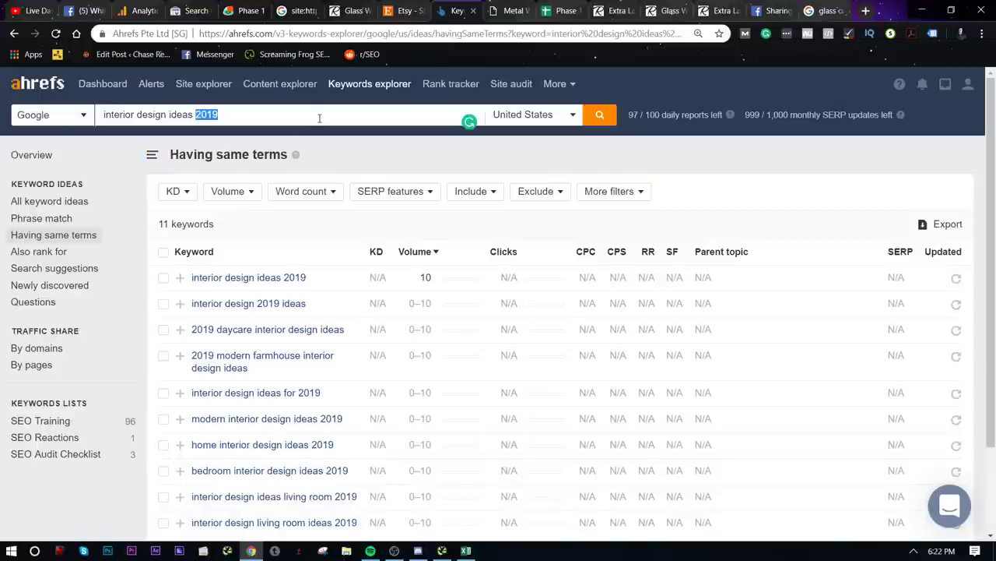
# - Copy the keyword "interior design ideas 2019" from the results and search Google for it in a new incognito window
pyautogui.moveTo(326, 280); pyautogui.dragTo(192, 284)
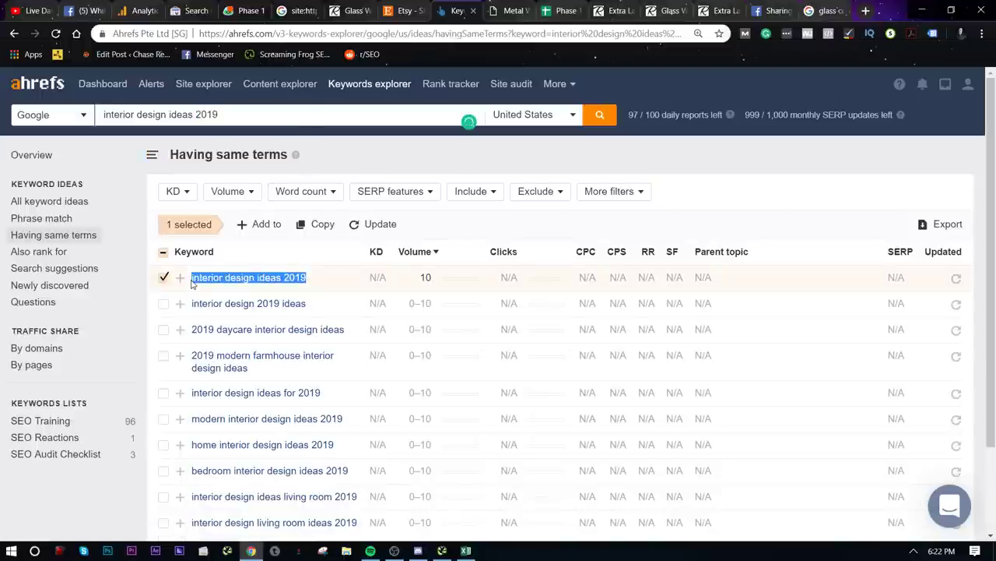
pyautogui.hotkey('ctrl', 'c')
pyautogui.hotkey('ctrl', 'shift', 'n')
pyautogui.hotkey('ctrl', 'v')
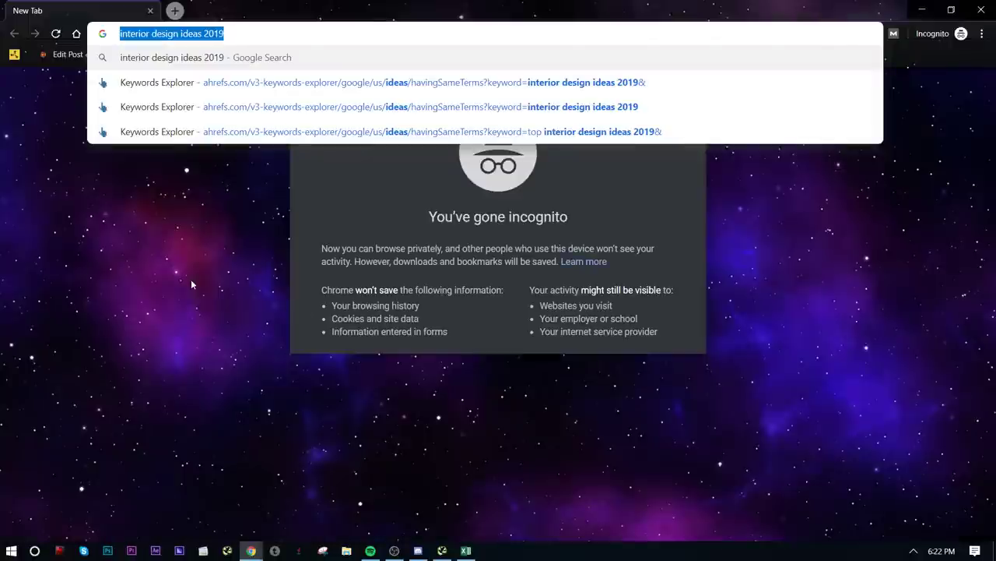
pyautogui.press('Return')
pyautogui.scroll(-1, 274, 372)
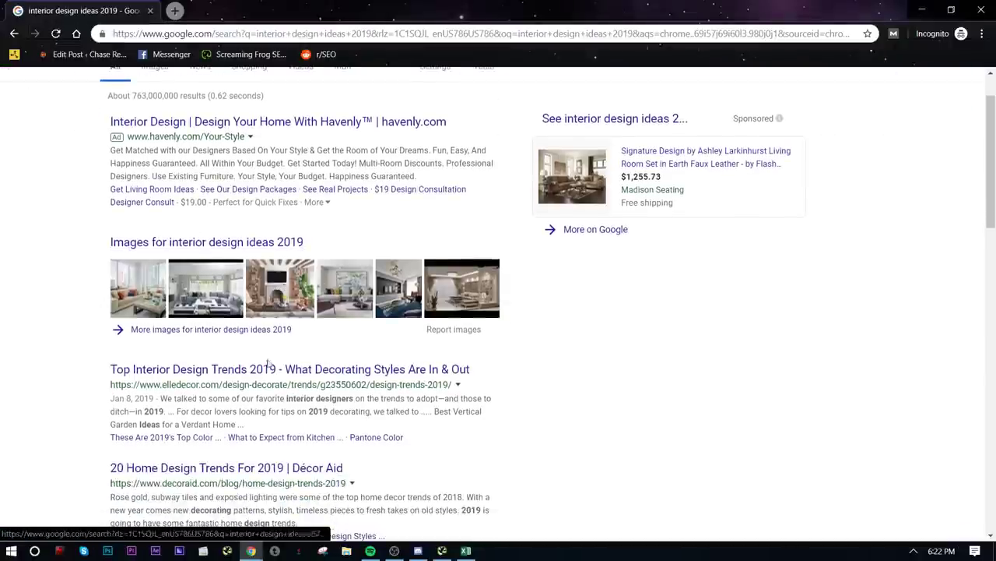
# - Open the Elle Decor result "Top Interior Design Trends 2019" and look through the article's layout, images and related content
pyautogui.click(272, 371)
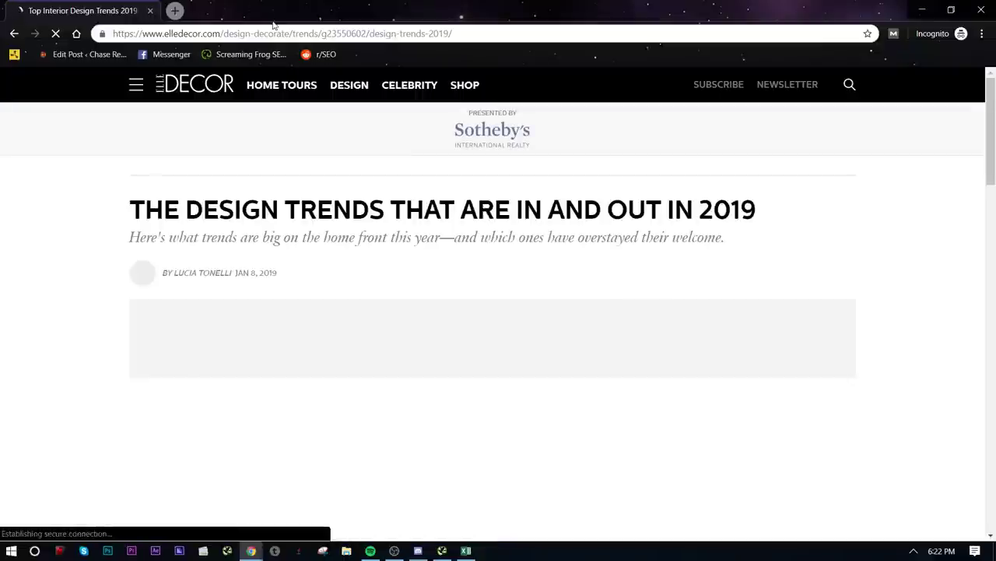
pyautogui.click(282, 33)
pyautogui.scroll(-10, 609, 263)
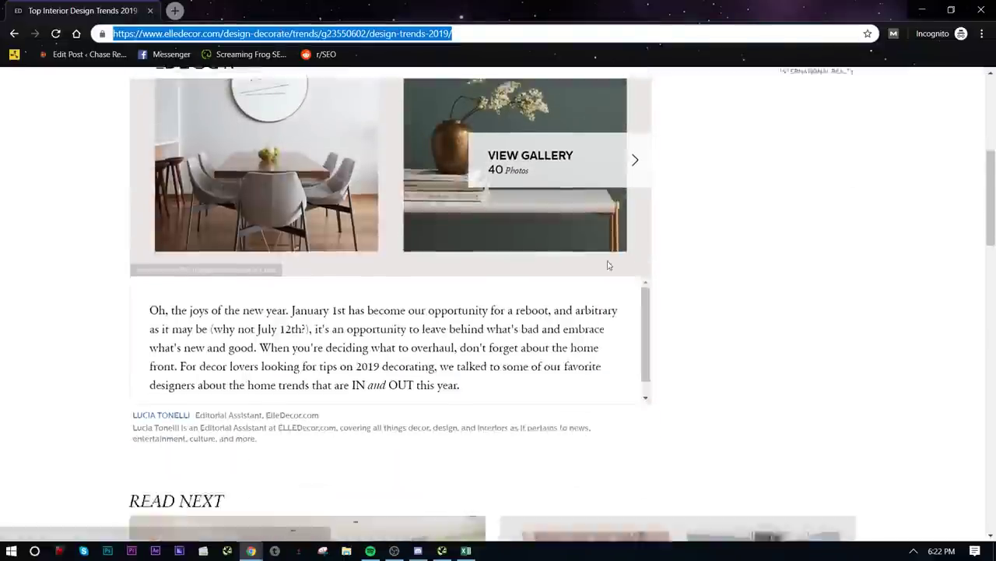
pyautogui.scroll(-4, 687, 305)
pyautogui.scroll(15, 725, 262)
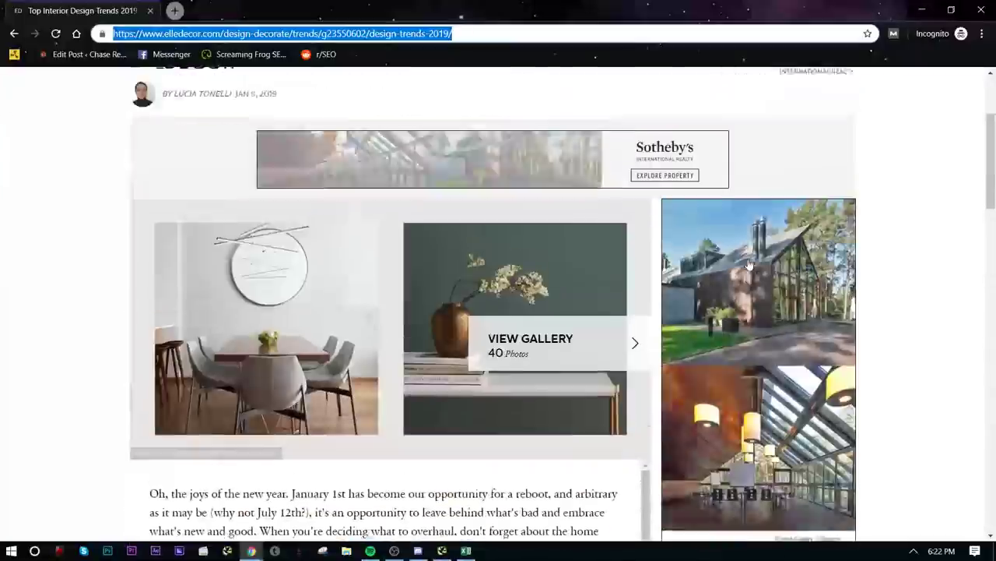
pyautogui.scroll(-4, 507, 291)
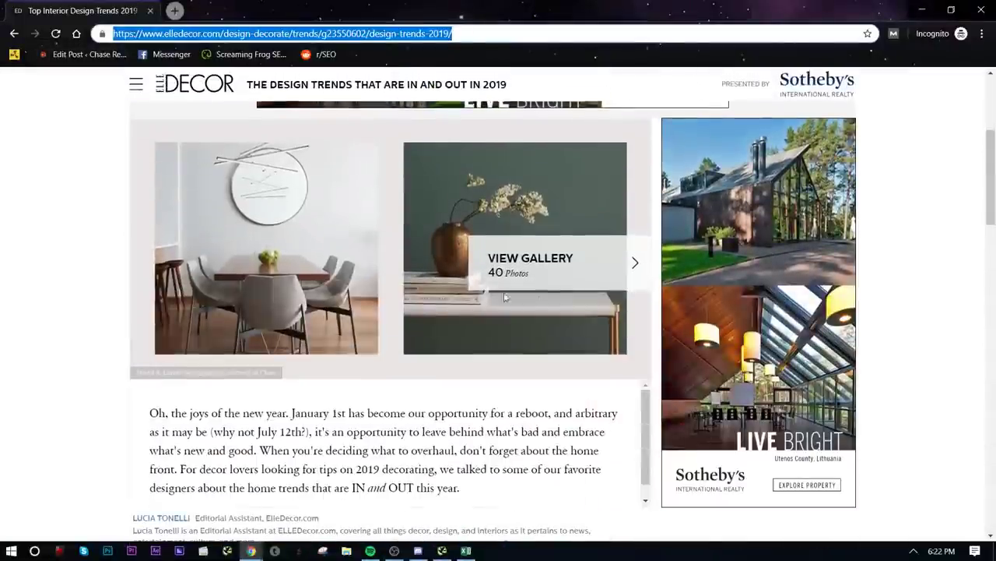
pyautogui.scroll(3, 556, 234)
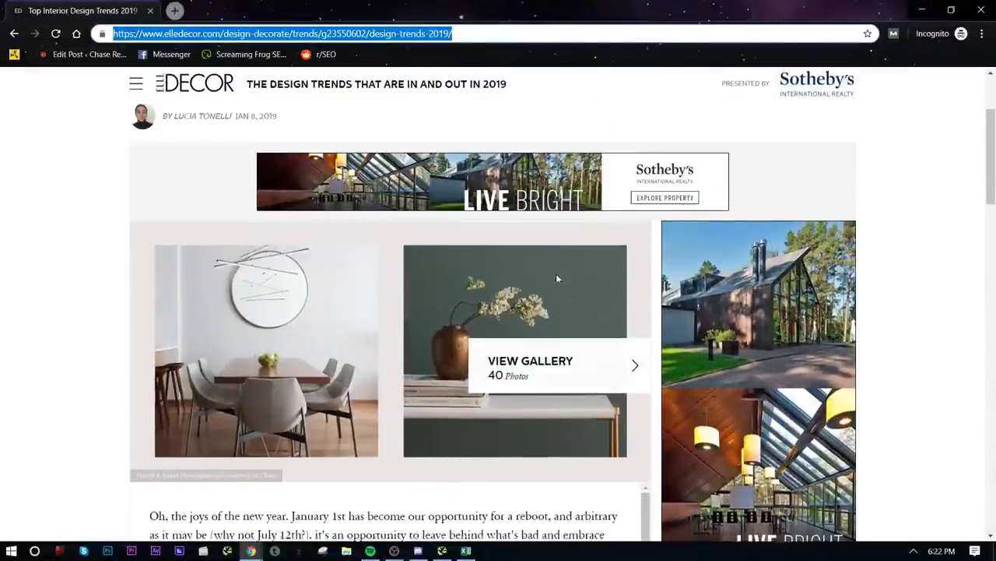
# - View the first slide of the article's photo gallery and its text, and return to the Google results
pyautogui.click(563, 366)
pyautogui.scroll(-4, 676, 293)
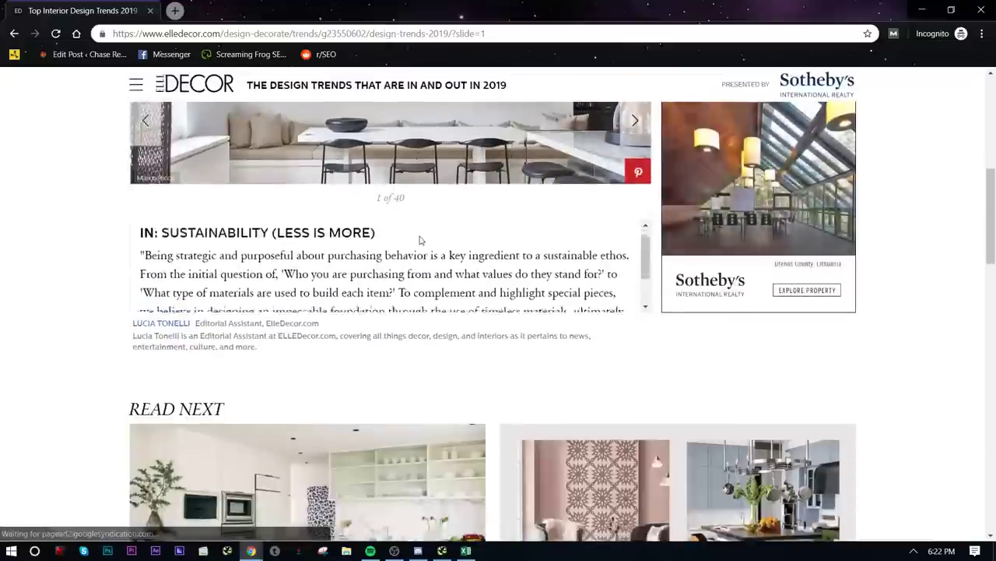
pyautogui.scroll(-4, 675, 293)
pyautogui.scroll(5, 579, 339)
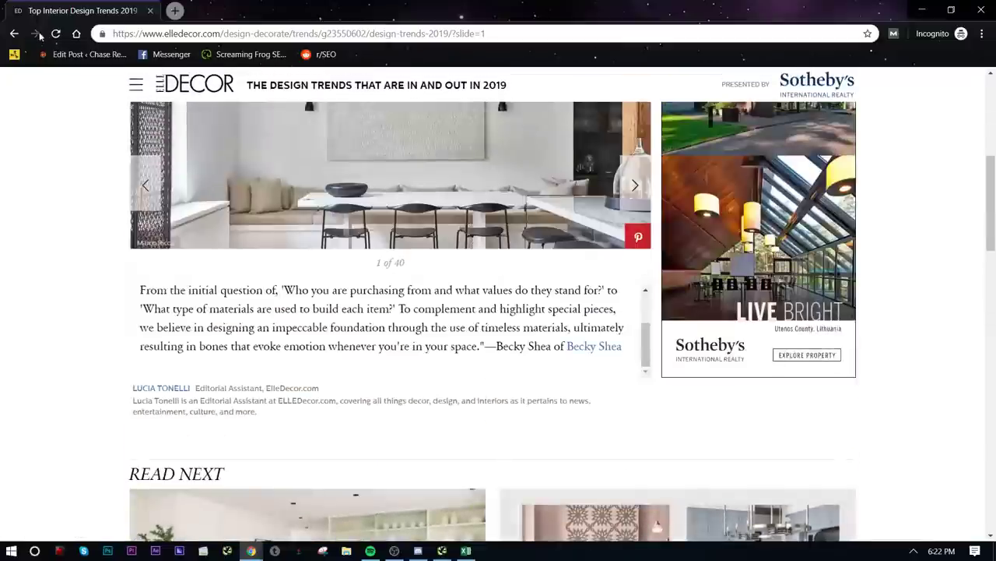
pyautogui.click(14, 34)
pyautogui.click(14, 33)
pyautogui.scroll(-2, 267, 222)
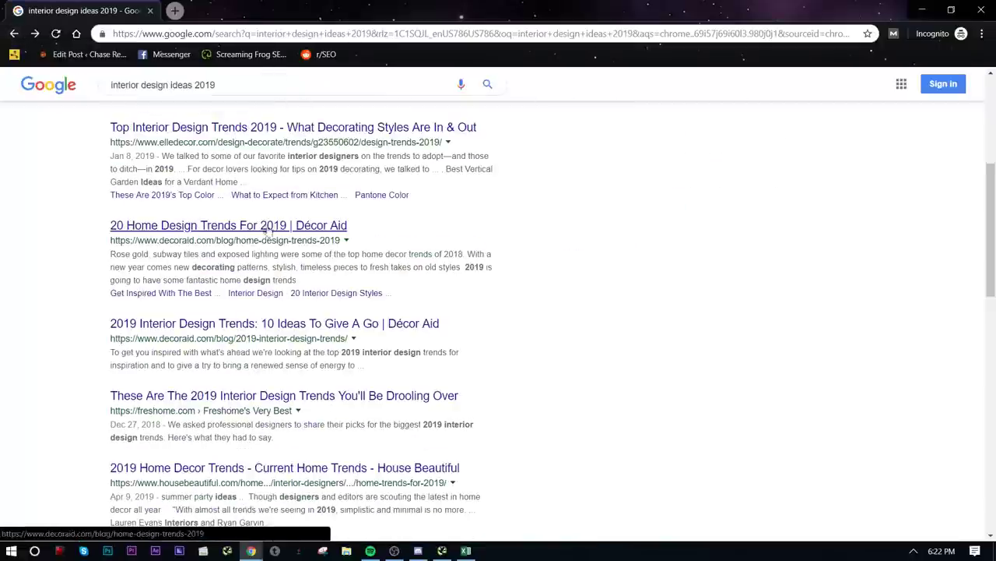
# - Close the incognito Google results window and deselect the keyword "interior design ideas 2019" in the Ahrefs list
pyautogui.scroll(2, 294, 221)
pyautogui.click(981, 9)
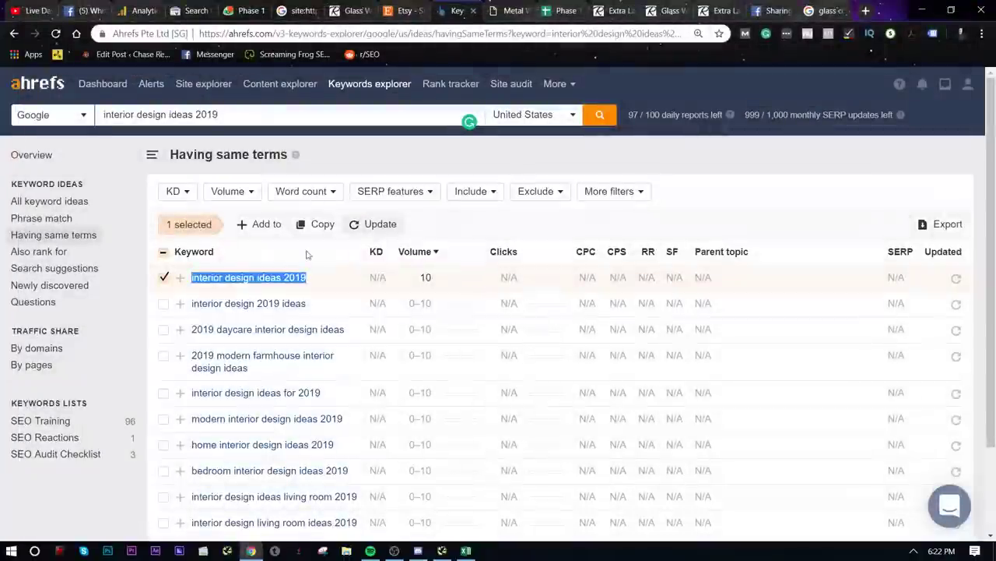
pyautogui.scroll(-2, 410, 289)
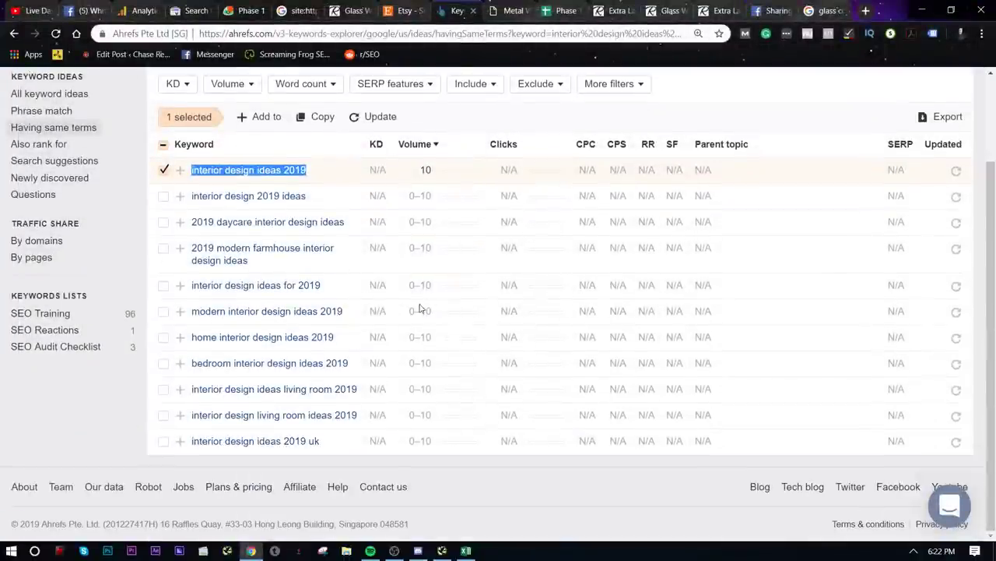
pyautogui.scroll(2, 420, 309)
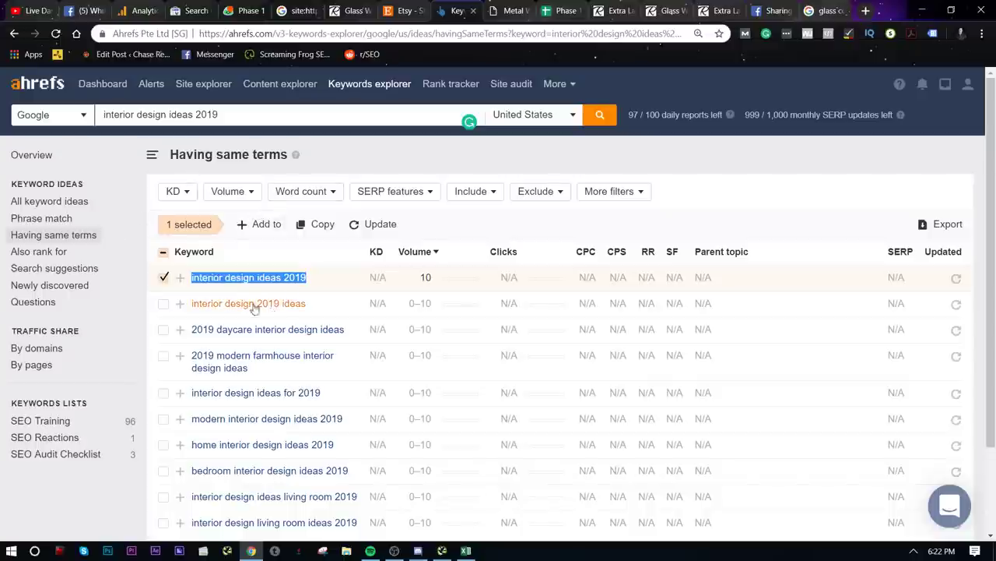
pyautogui.click(163, 277)
# - View the phrase-match report and all keyword ideas for "interior design ideas 2019", sorting the ideas by ascending volume
pyautogui.tripleClick(272, 111)
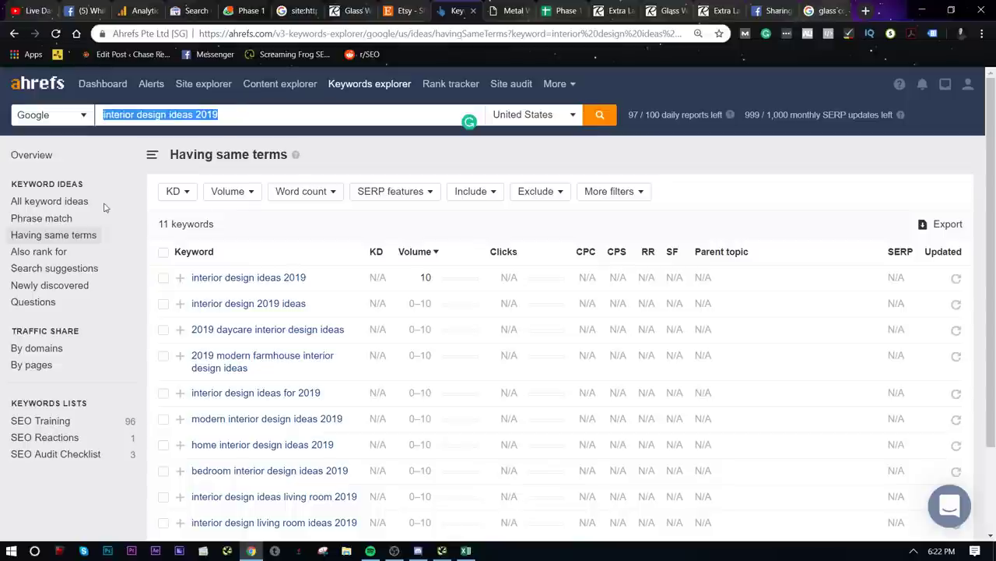
pyautogui.click(75, 220)
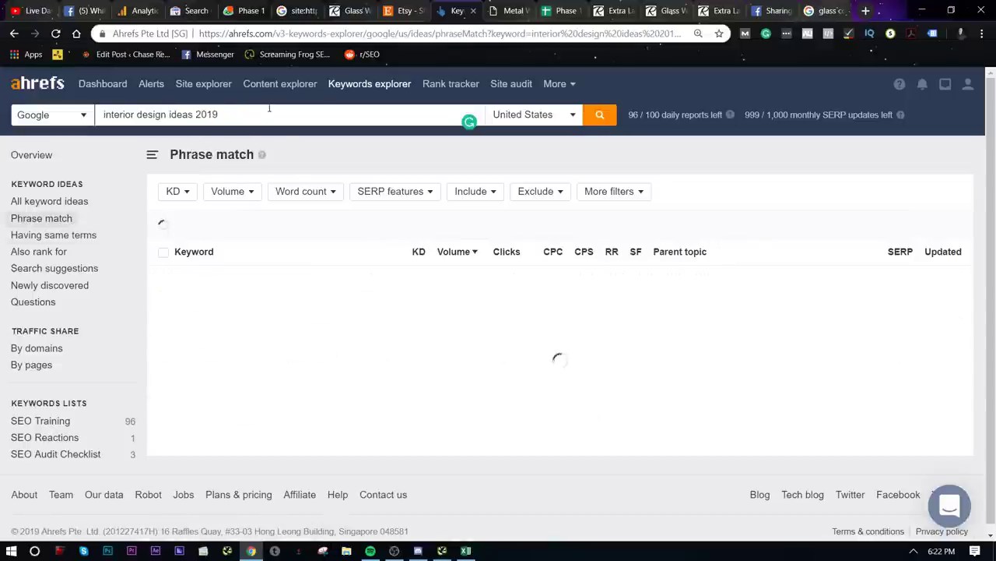
pyautogui.click(73, 202)
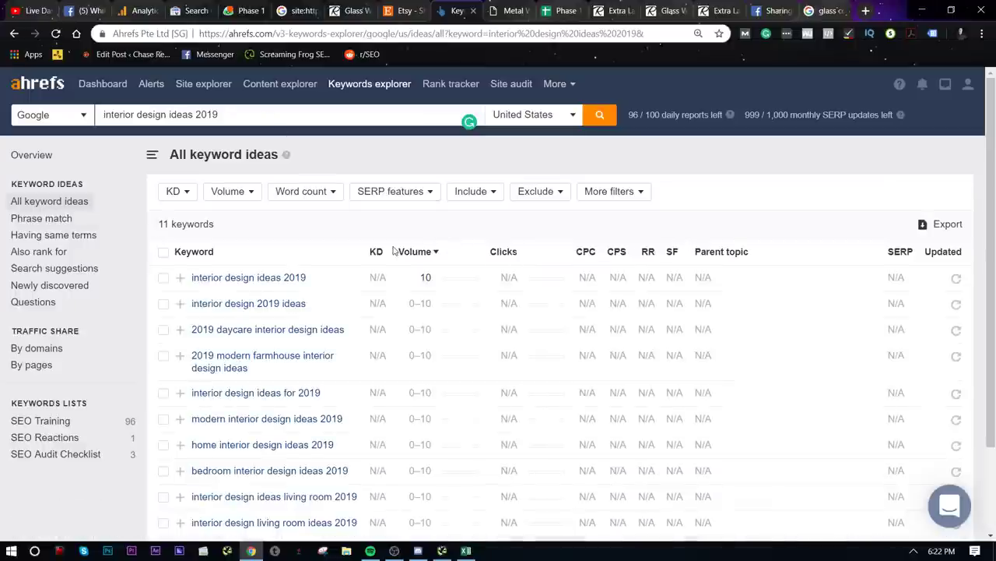
pyautogui.click(415, 253)
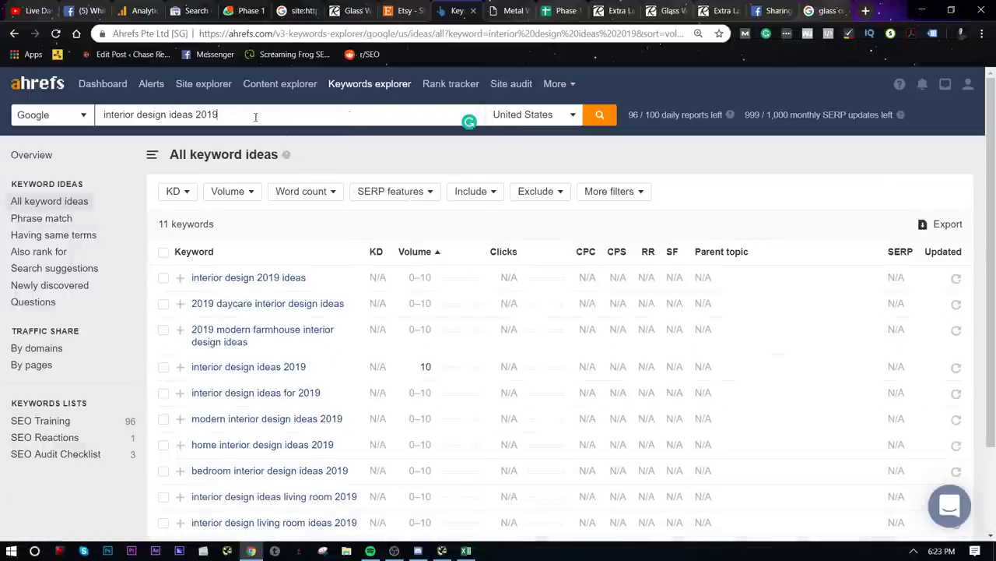
# - Replace the search term with "best clocks 2019" and list all its keyword ideas
pyautogui.moveTo(207, 114); pyautogui.dragTo(161, 114)
pyautogui.press('BackSpace')
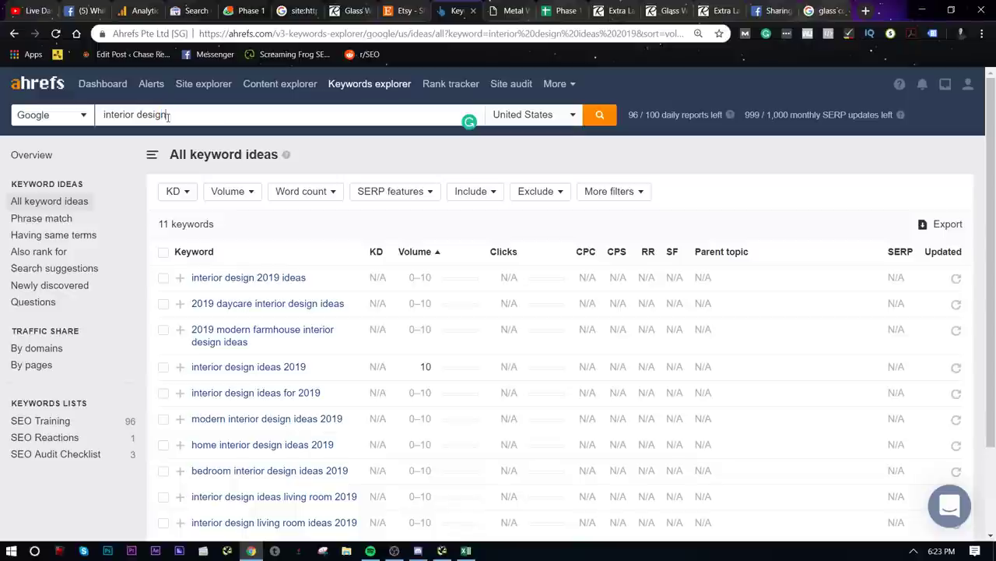
pyautogui.write('ide')
pyautogui.hotkey('ctrl', 'a')
pyautogui.write('besg')
pyautogui.press('BackSpace')
pyautogui.write('t clocks 2019')
pyautogui.press('Return')
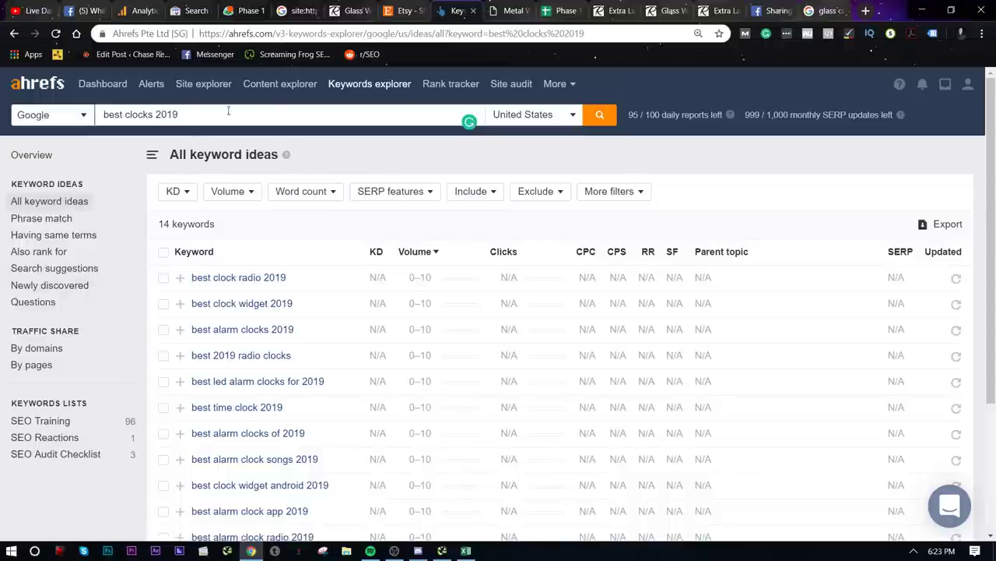
# - Start a new Keywords Explorer search for "best clocks 2019" on Google to see its overview
pyautogui.click(335, 84)
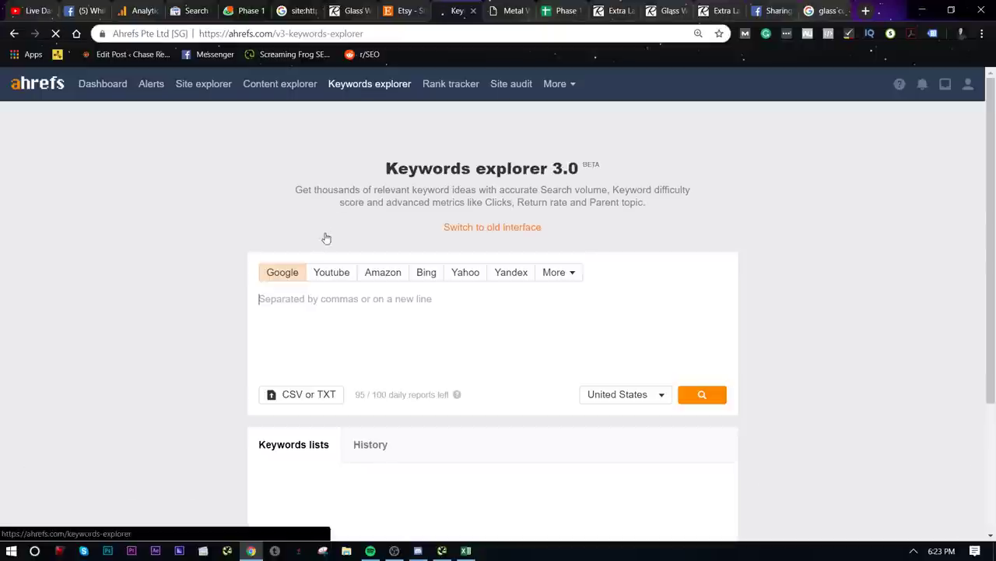
pyautogui.write('best clocks 2019')
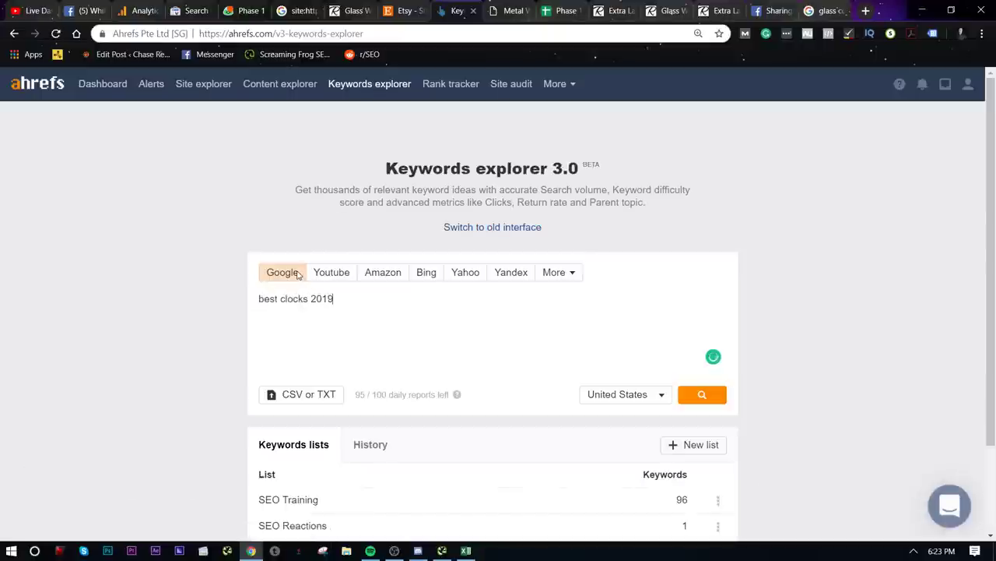
pyautogui.press('Return')
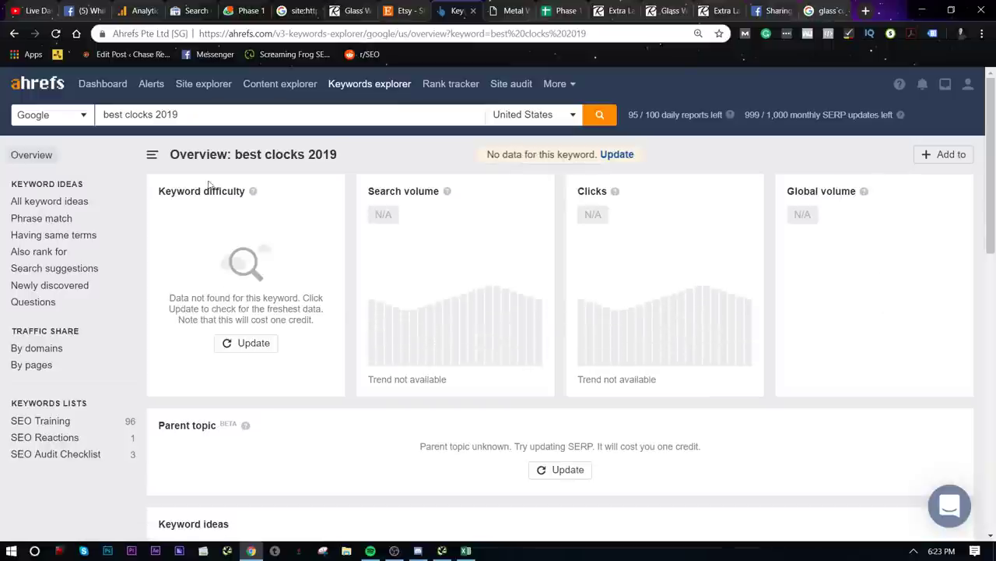
pyautogui.click(224, 116)
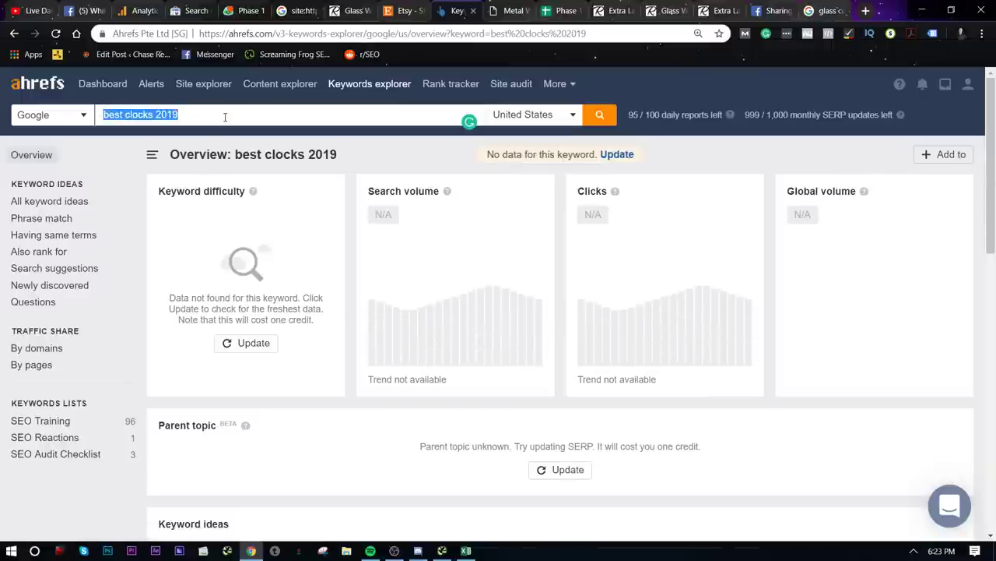
pyautogui.press('BackSpace')
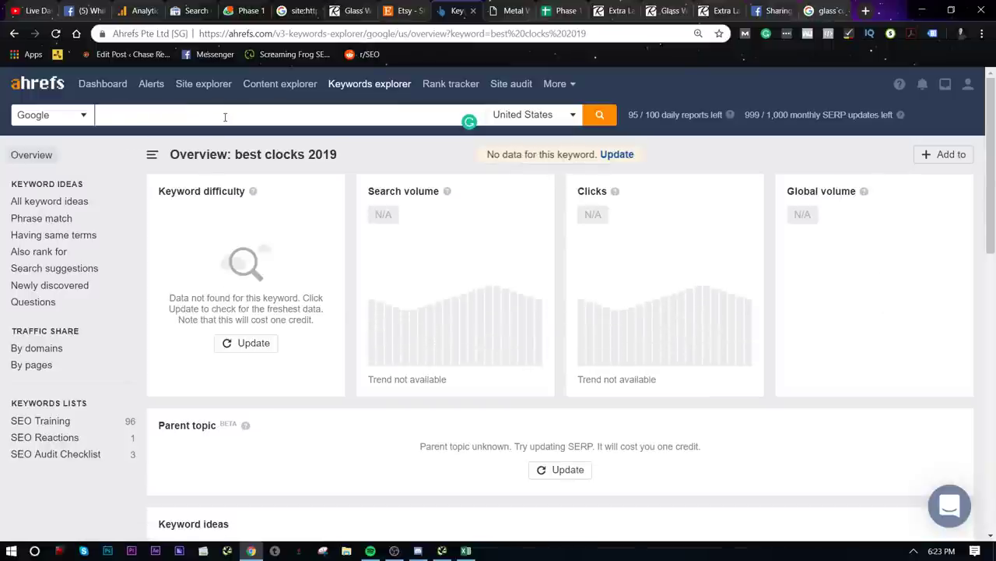
pyautogui.write('home improvmen')
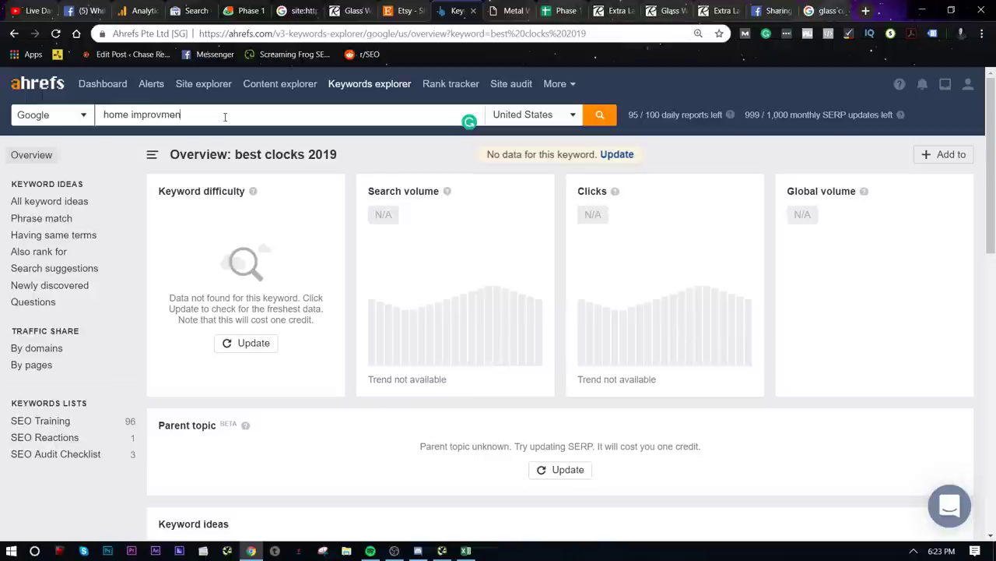
pyautogui.hotkey('ctrl', 'a')
pyautogui.write('living room fu')
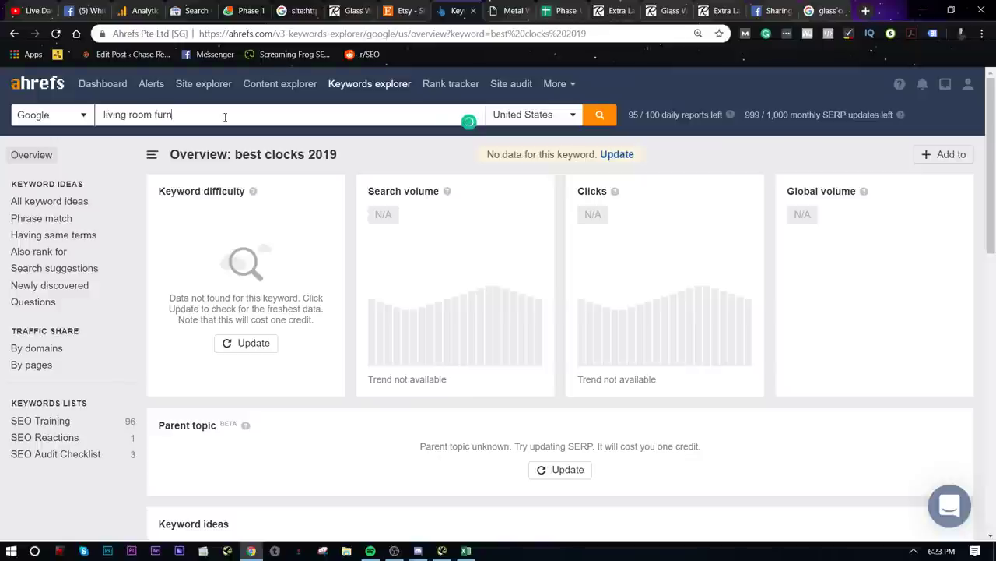
# - Look up the keyword overview for "cool living room items"
pyautogui.hotkey('ctrl', 'a')
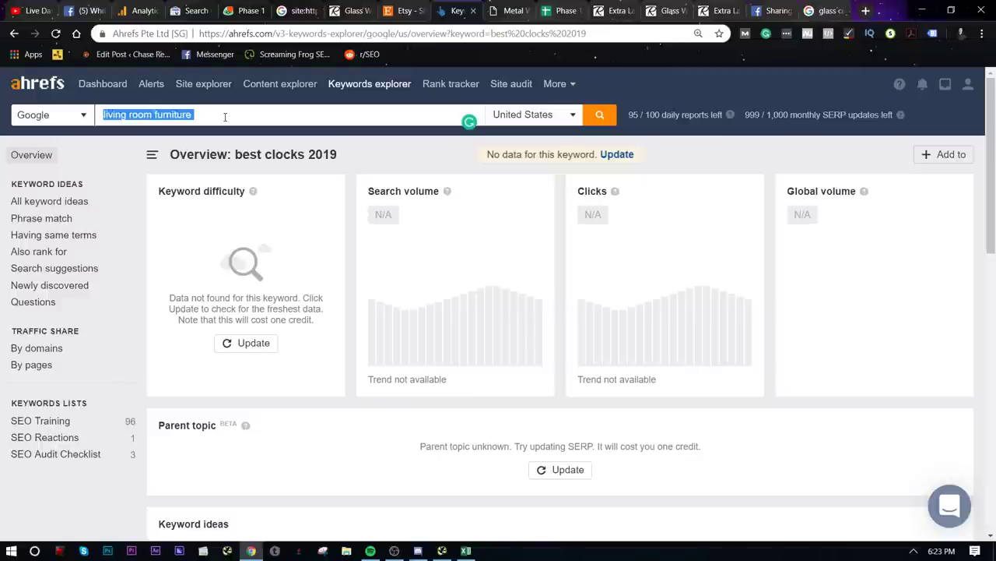
pyautogui.write('cool l')
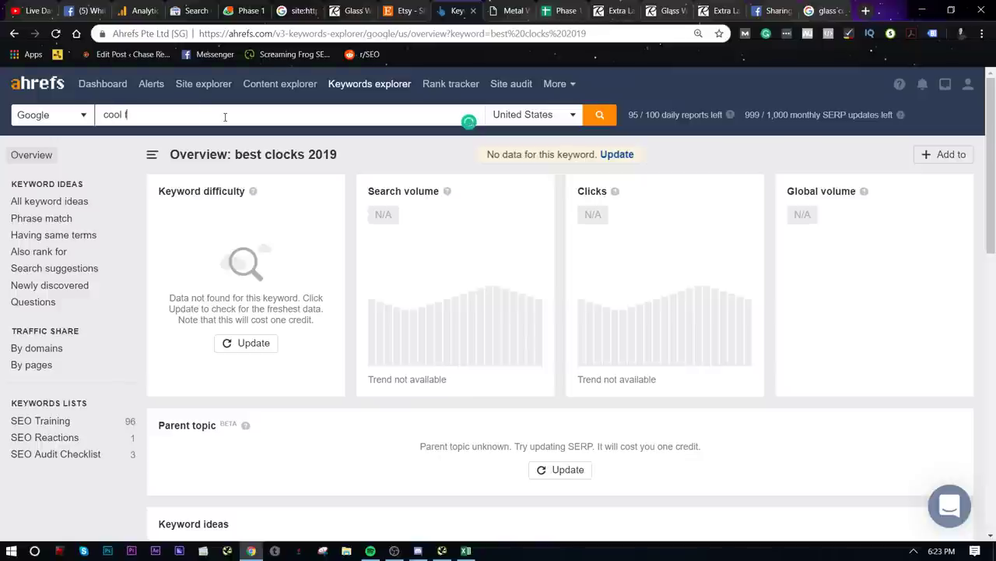
pyautogui.write('iving room')
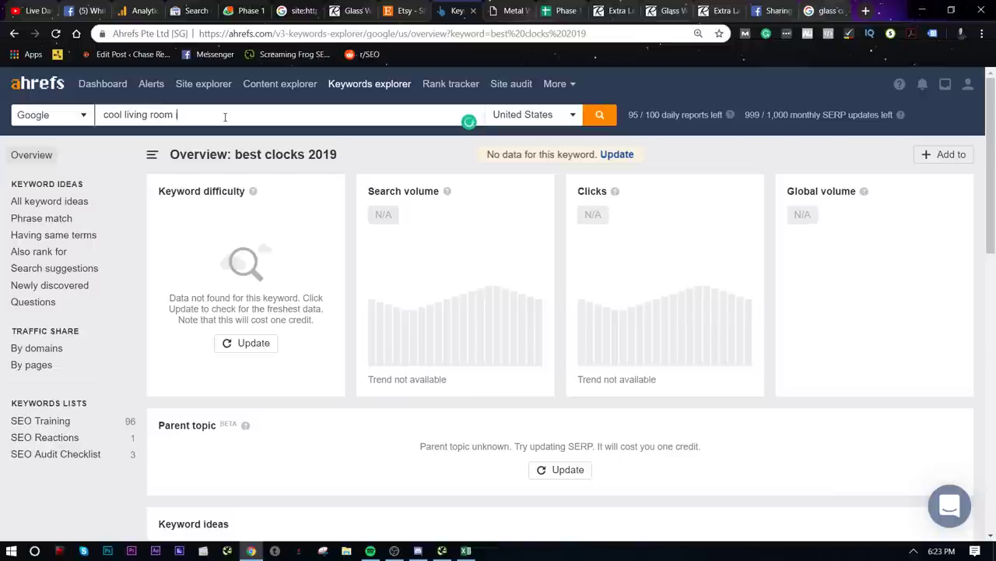
pyautogui.write(' itemitems')
pyautogui.press('Return')
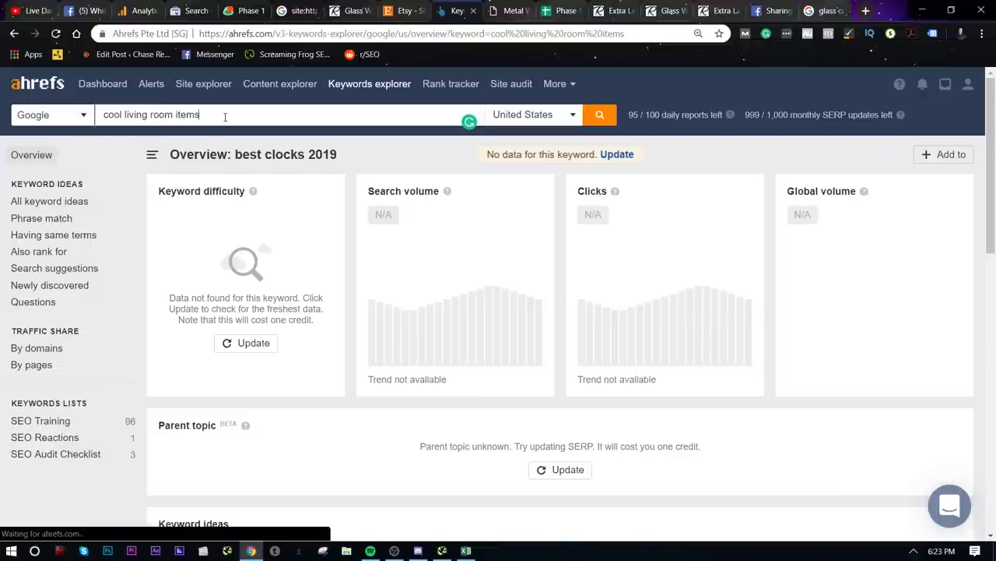
pyautogui.click(226, 118)
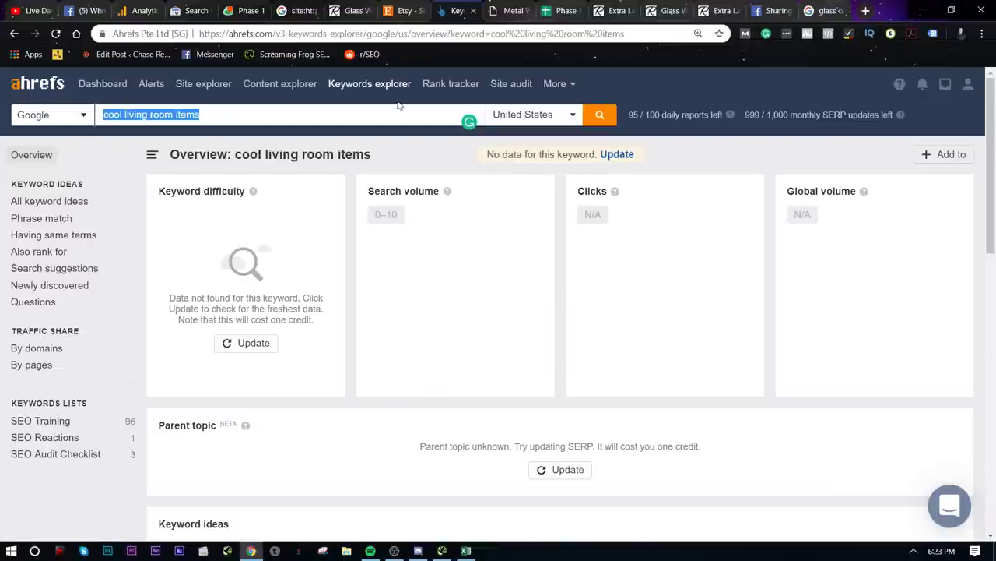
# - Start a new Keywords Explorer search for "living room ideas" on Google
pyautogui.click(370, 84)
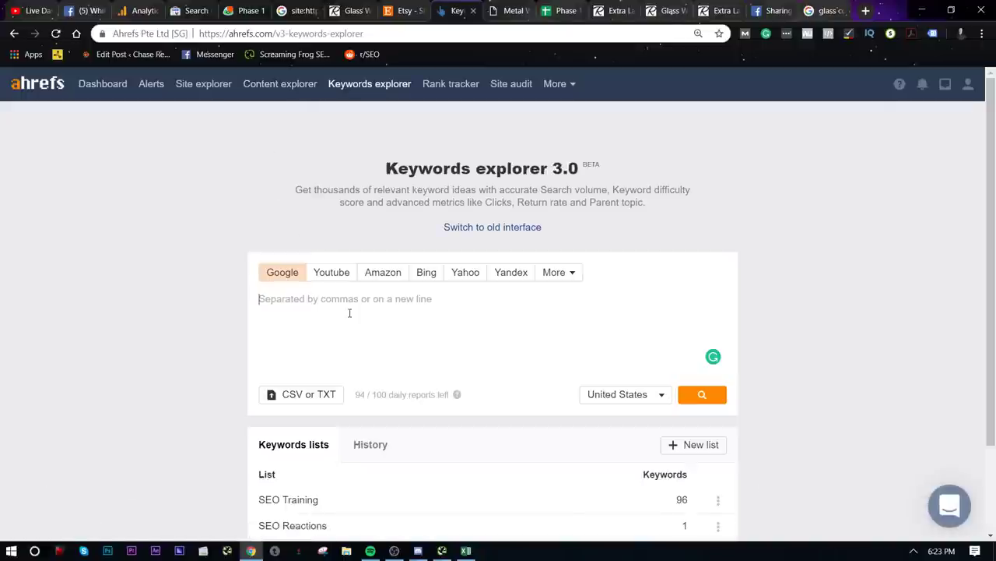
pyautogui.write('cool')
pyautogui.press('BackSpace')
pyautogui.press('BackSpace')
pyautogui.press('BackSpace')
pyautogui.press('BackSpace')
pyautogui.write('liv')
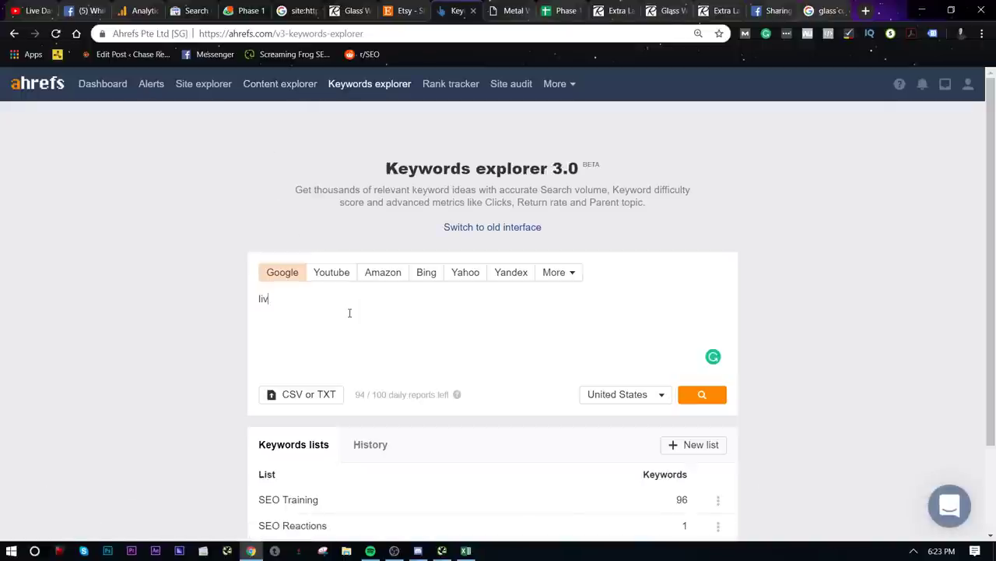
pyautogui.write('ing room ideas')
pyautogui.press('Return')
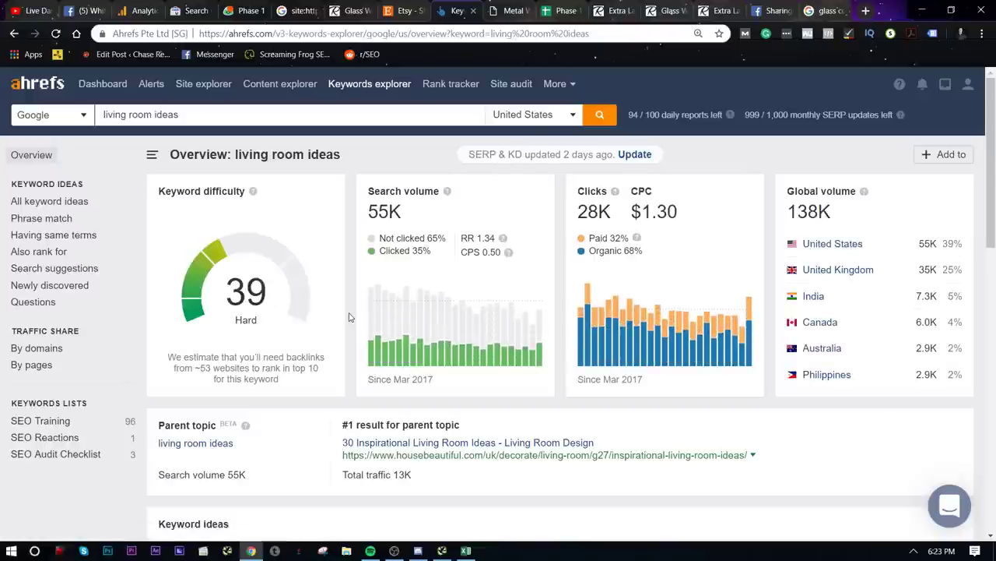
# - List all keyword ideas for "living room ideas" and filter them to a maximum keyword difficulty of 15
pyautogui.click(88, 202)
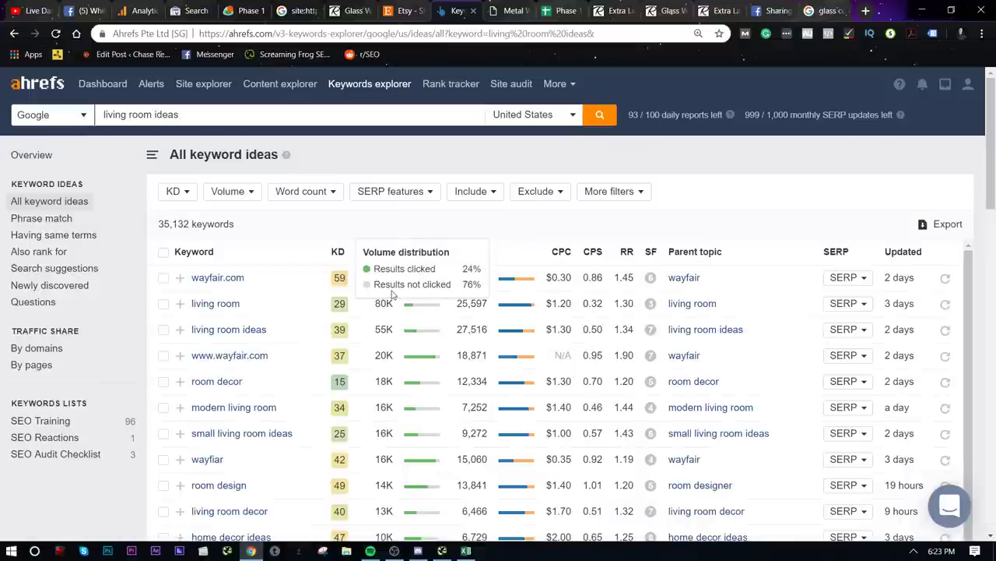
pyautogui.click(186, 194)
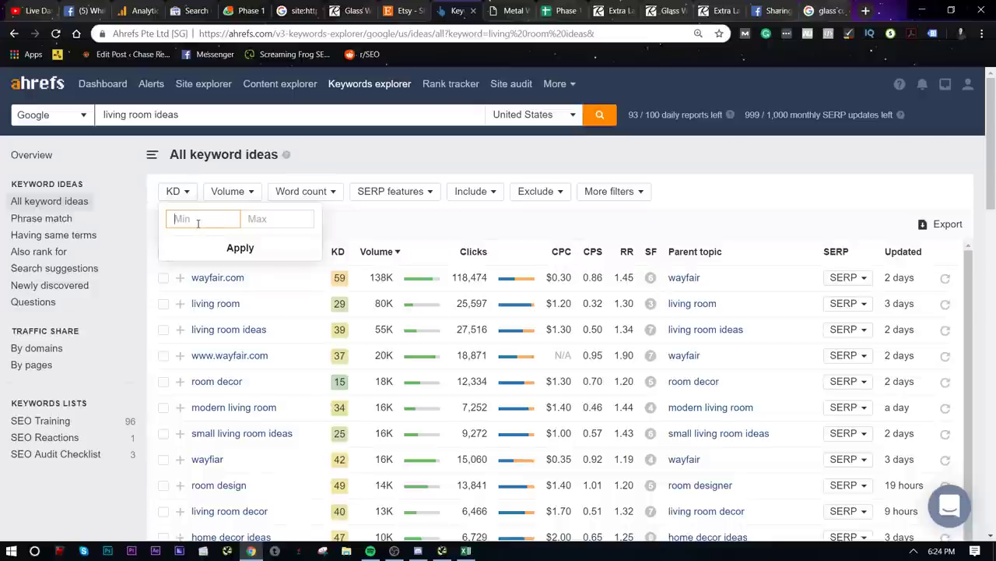
pyautogui.press('Tab')
pyautogui.write('1')
pyautogui.press('Return')
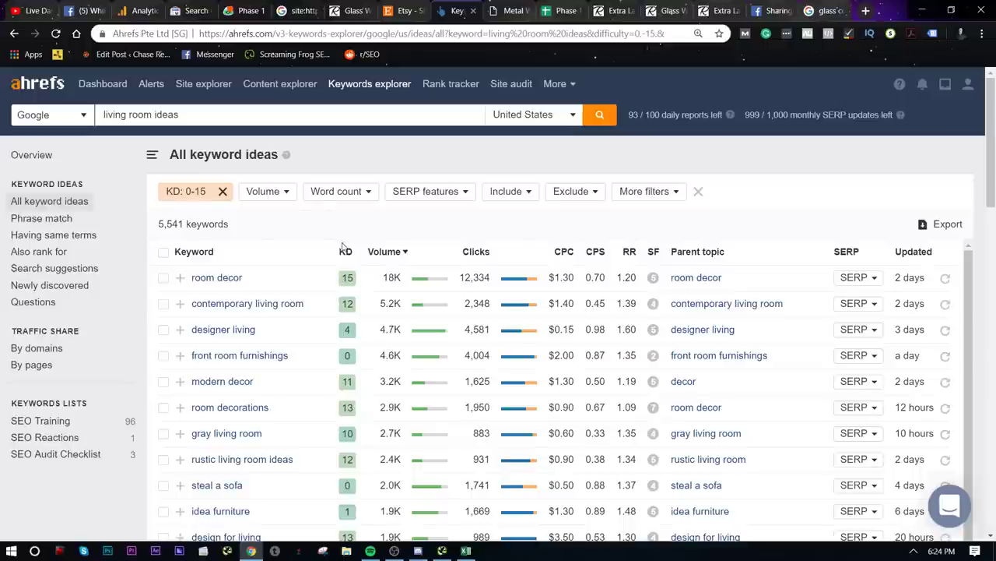
# - Copy the keyword "gray living room ideas" from the filtered list and search Google for it in a new incognito window
pyautogui.scroll(-2, 342, 257)
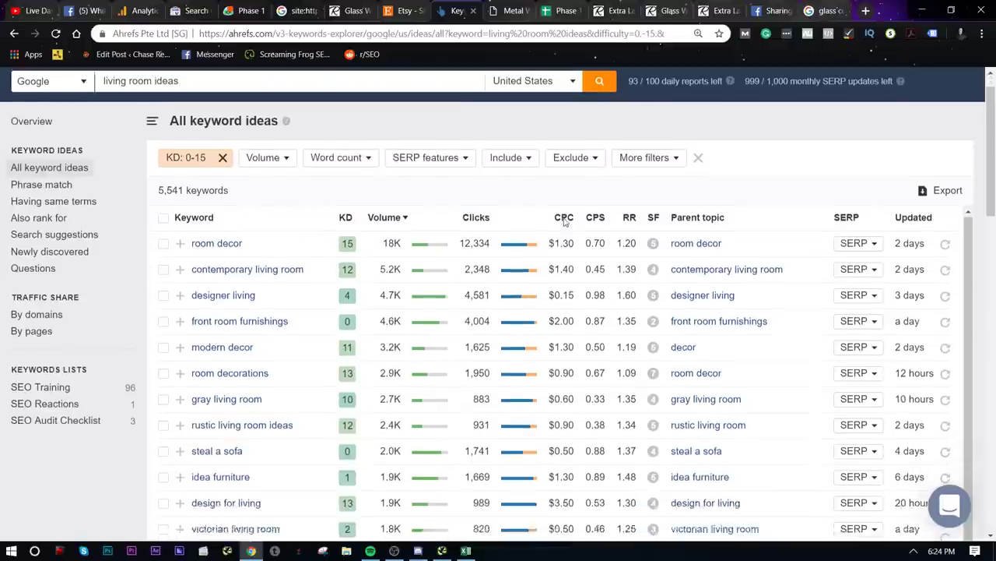
pyautogui.scroll(-3, 262, 383)
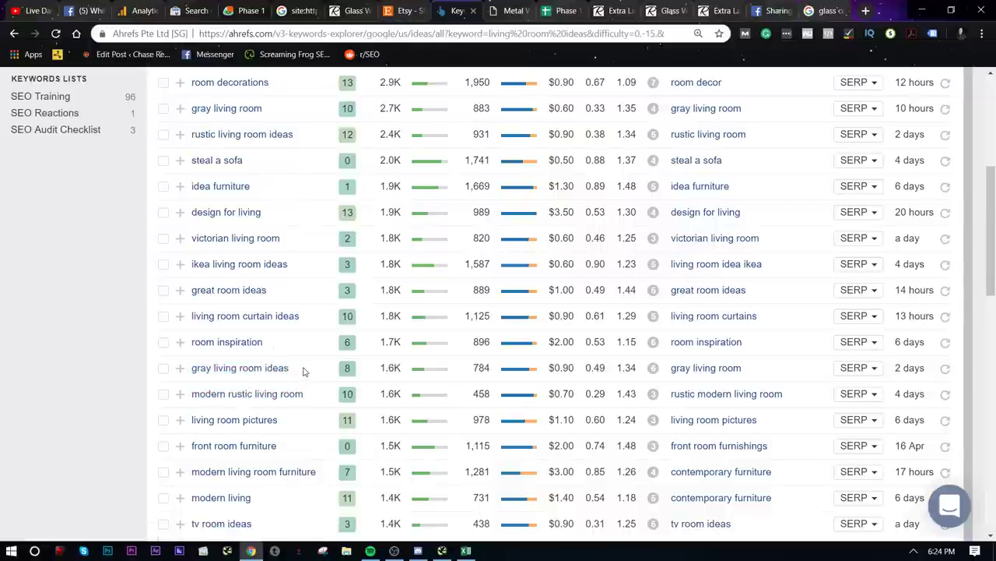
pyautogui.moveTo(303, 371); pyautogui.dragTo(184, 366)
pyautogui.click(164, 368)
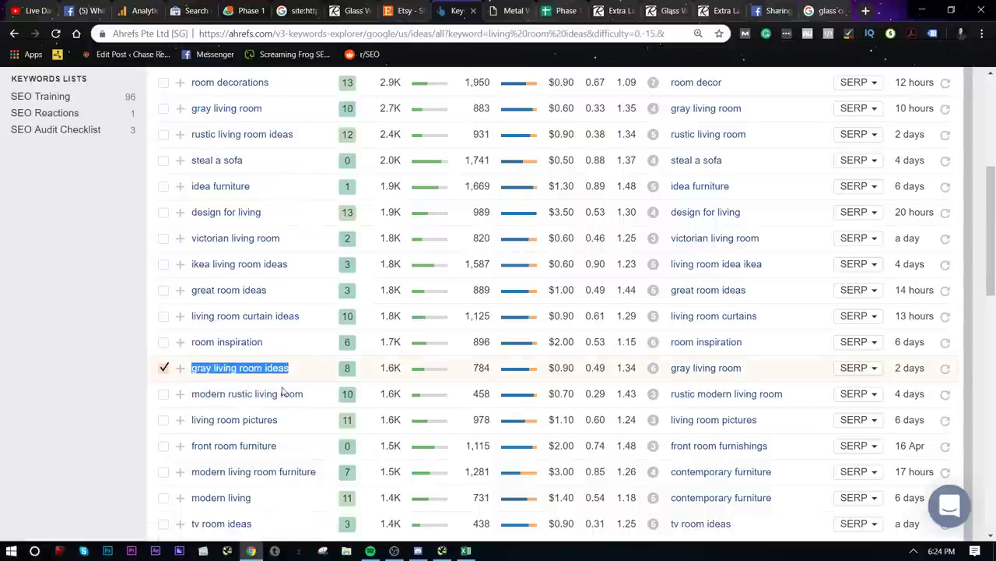
pyautogui.hotkey('ctrl', 'c')
pyautogui.hotkey('ctrl', 'shift', 'n')
pyautogui.hotkey('ctrl', 'v')
pyautogui.press('Return')
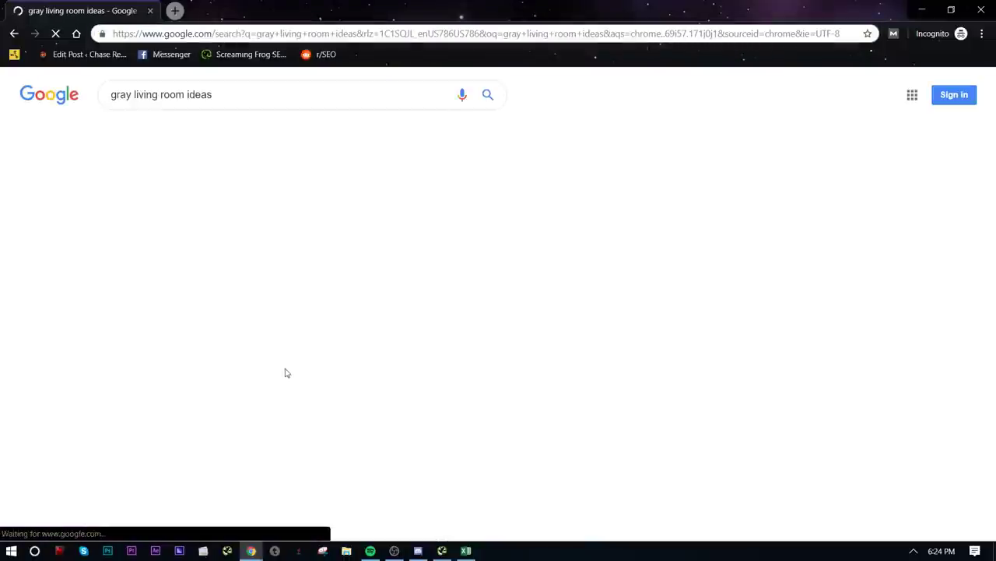
# - Open Shutterfly's "75 Charming Gray Living Room Photos" result and look through its photo gallery
pyautogui.scroll(-3, 274, 340)
pyautogui.scroll(-1, 274, 340)
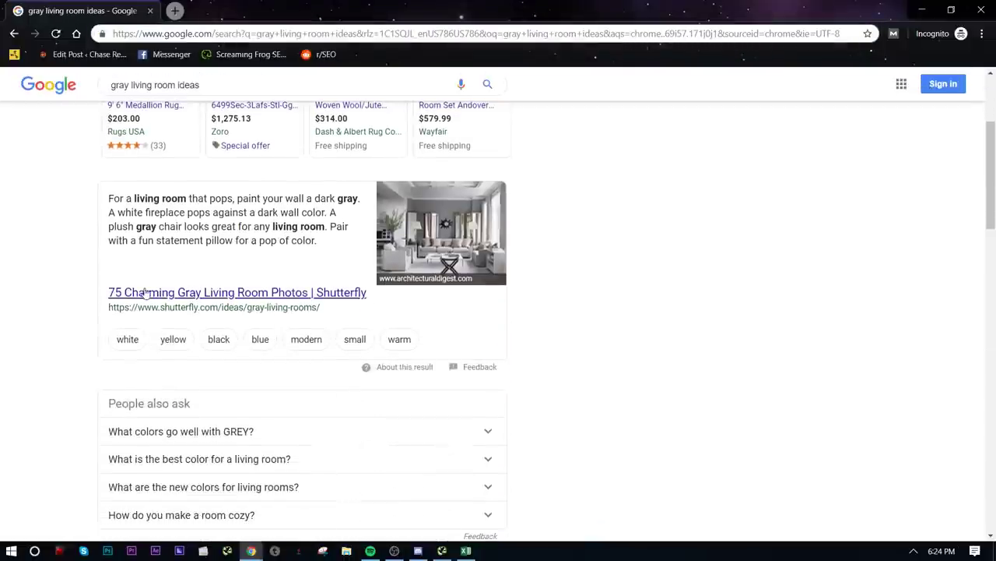
pyautogui.click(260, 299)
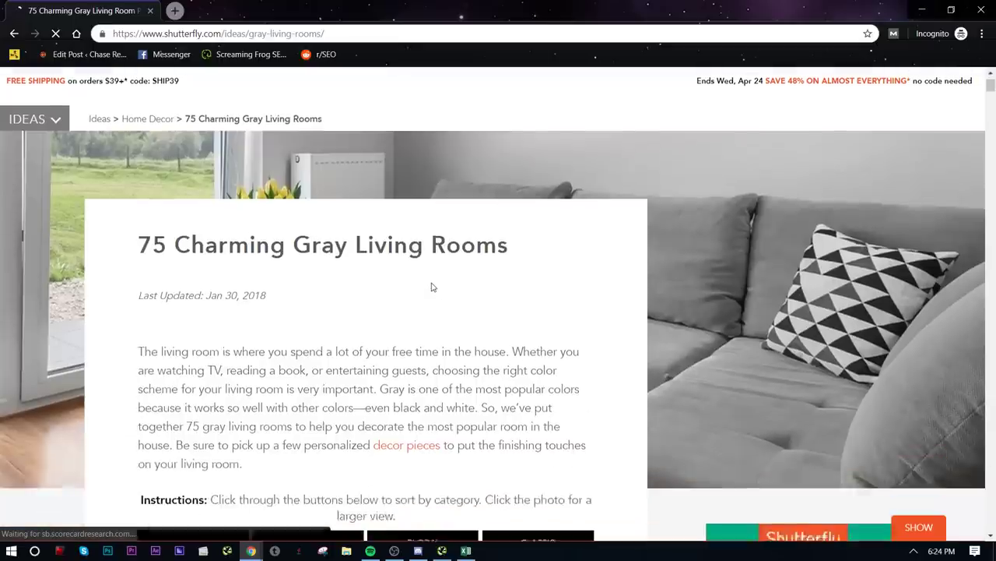
pyautogui.scroll(-12, 431, 285)
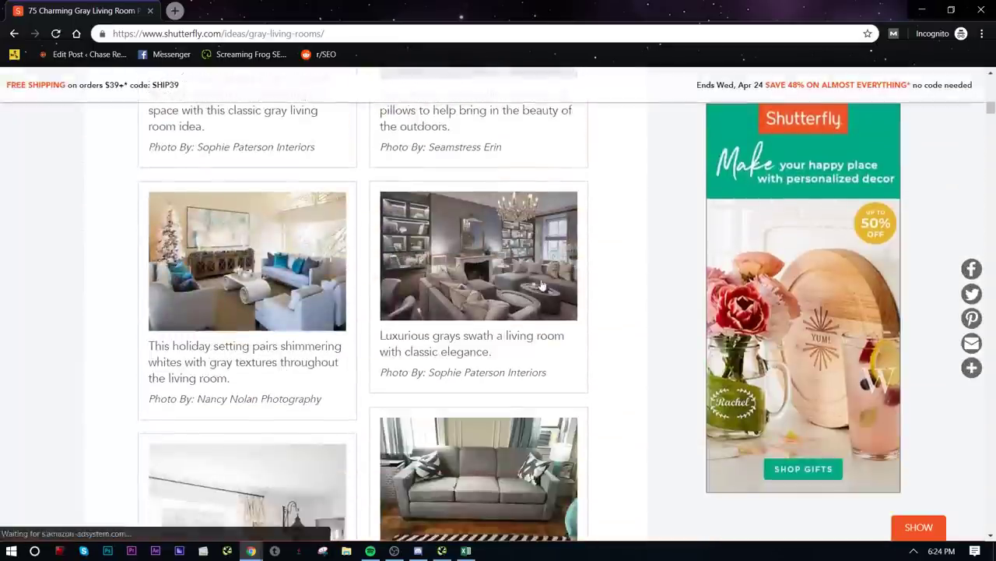
pyautogui.scroll(-6, 299, 286)
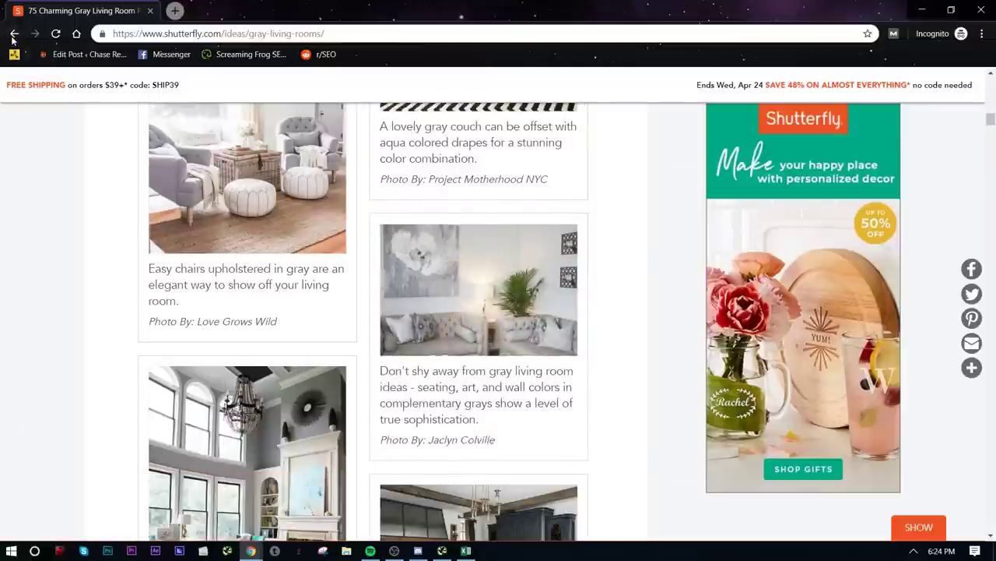
# - Go back to the Google results for "gray living room ideas", look through them, and review the filtered Ahrefs keyword list
pyautogui.click(14, 33)
pyautogui.scroll(-6, 427, 289)
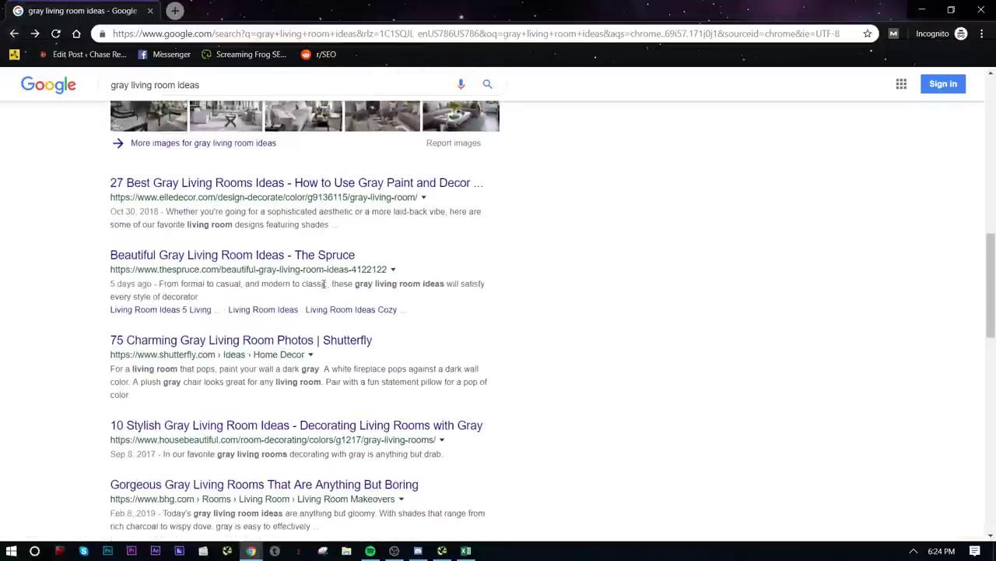
pyautogui.scroll(-3, 324, 284)
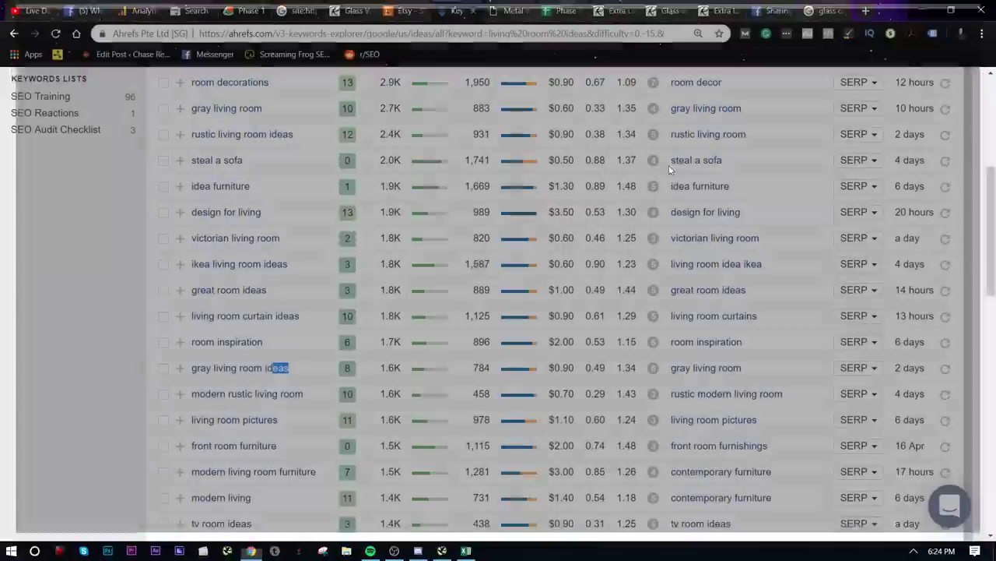
pyautogui.scroll(-3, 752, 296)
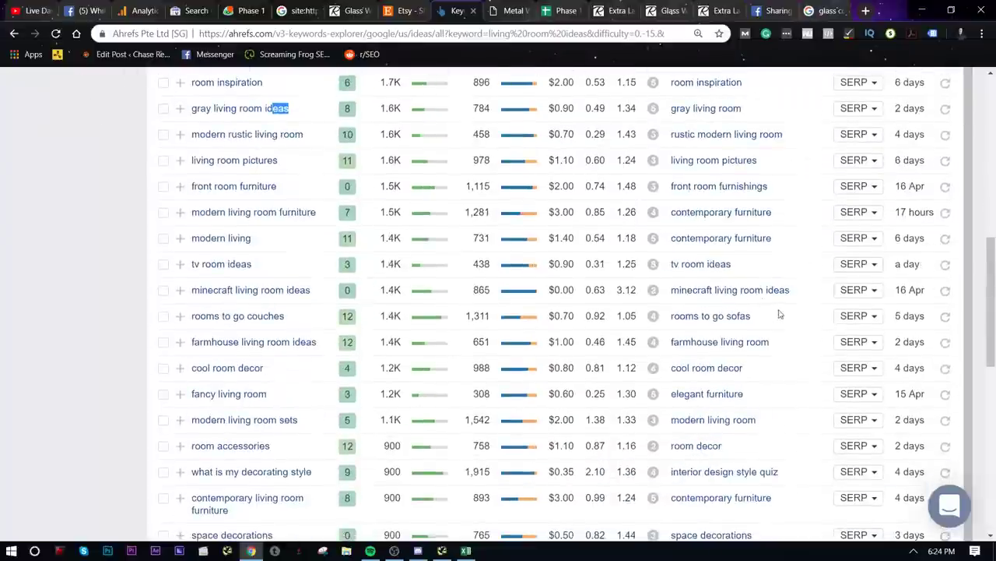
pyautogui.scroll(8, 780, 314)
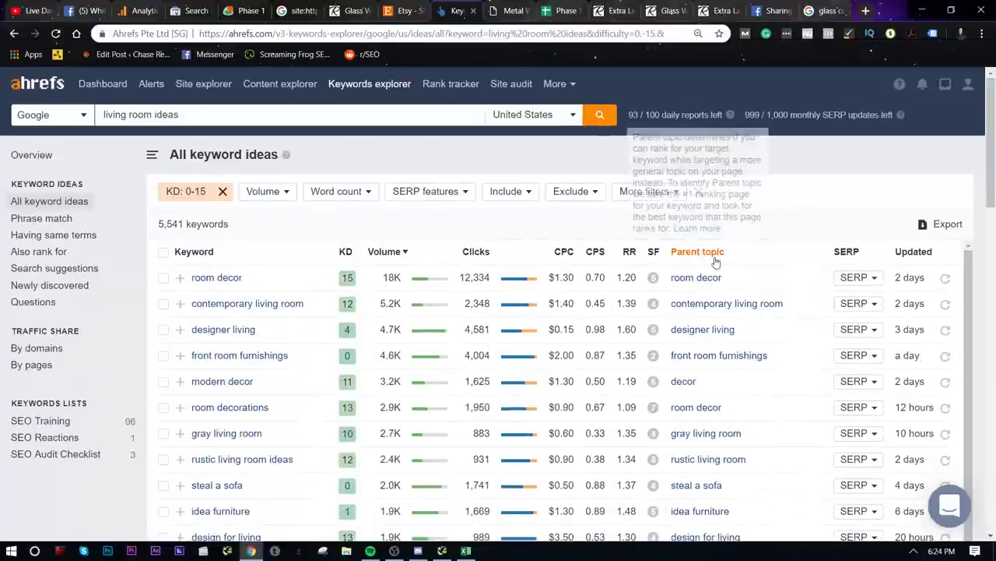
# - Sort the filtered keyword ideas by parent topic in ascending order
pyautogui.click(700, 251)
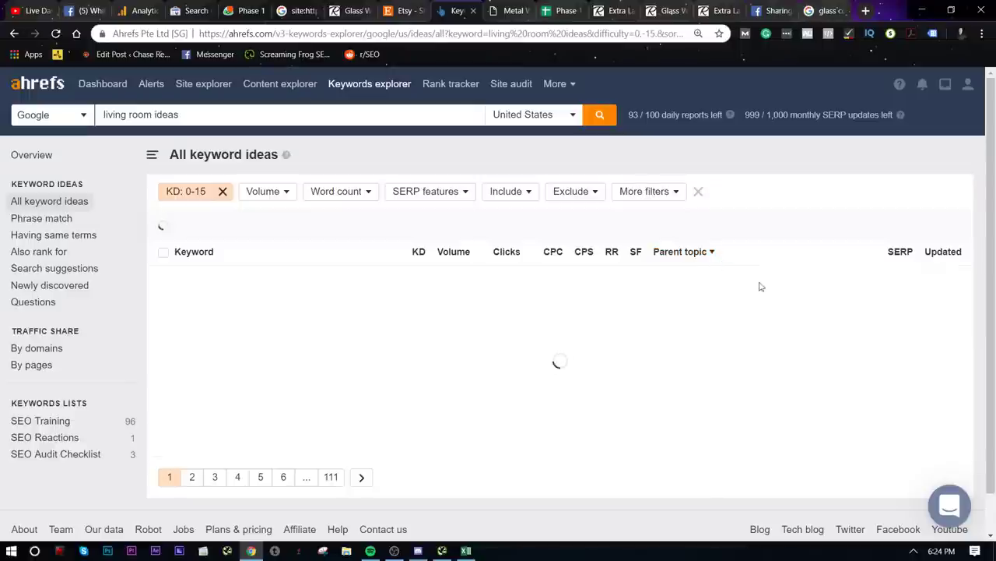
pyautogui.scroll(-6, 993, 122)
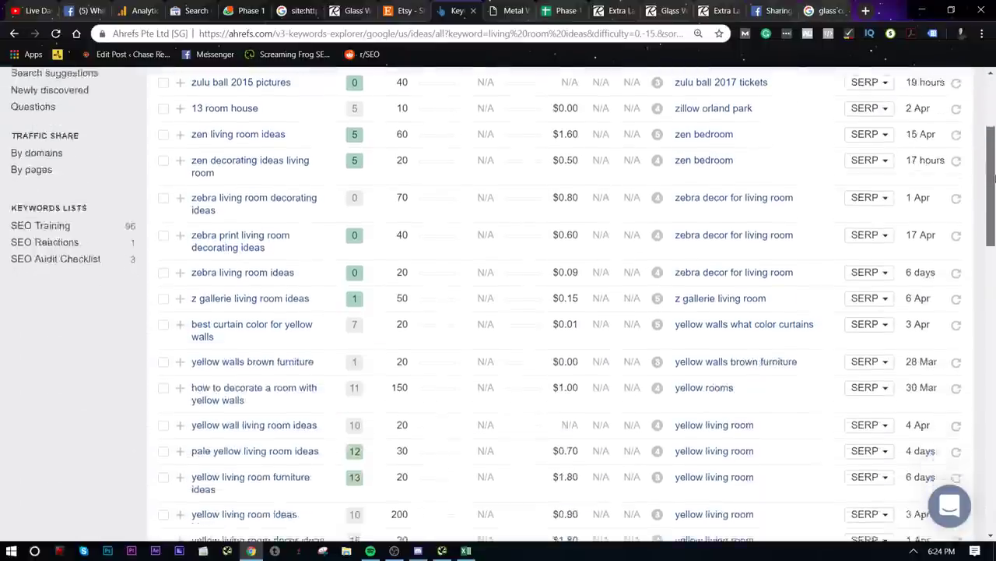
pyautogui.scroll(5, 781, 134)
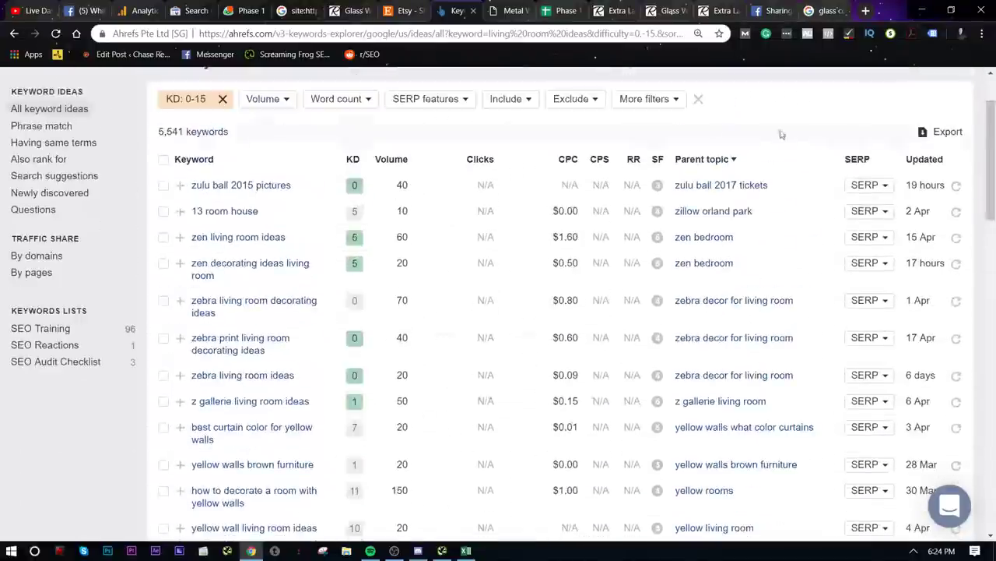
pyautogui.click(721, 160)
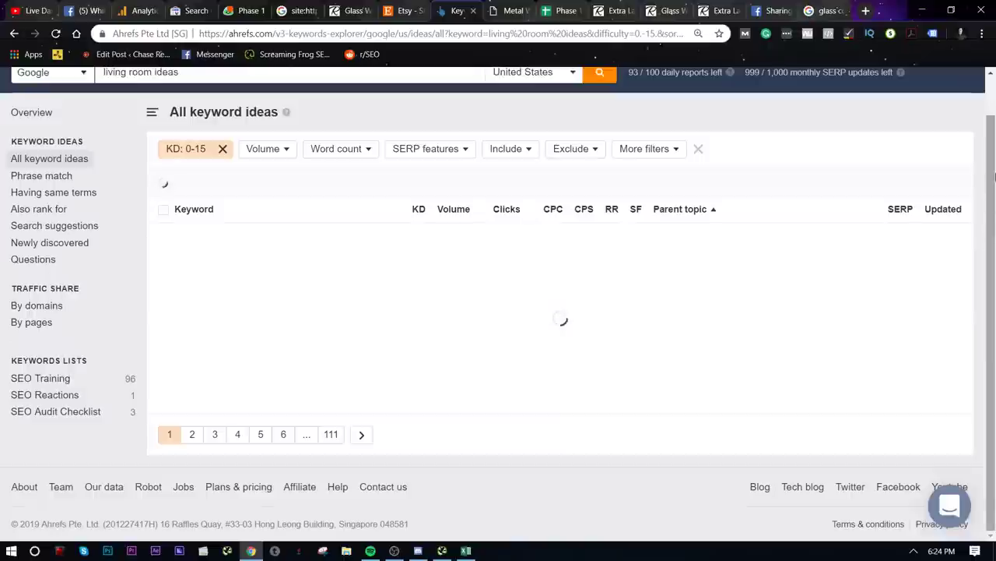
pyautogui.moveTo(994, 178); pyautogui.dragTo(991, 137)
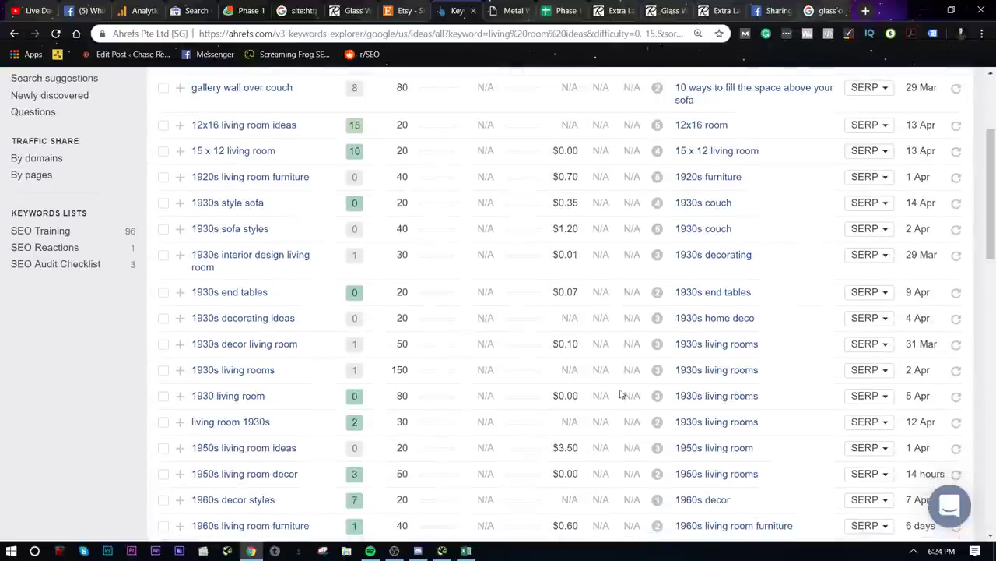
# - Look through the first three pages of keyword ideas sorted by parent topic
pyautogui.scroll(-10, 752, 325)
pyautogui.scroll(-3, 761, 319)
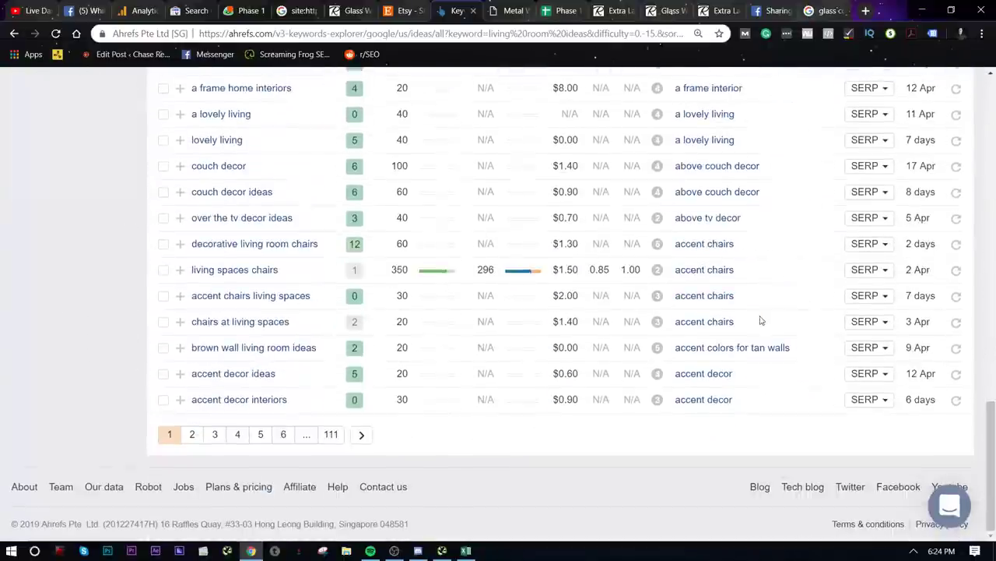
pyautogui.click(193, 434)
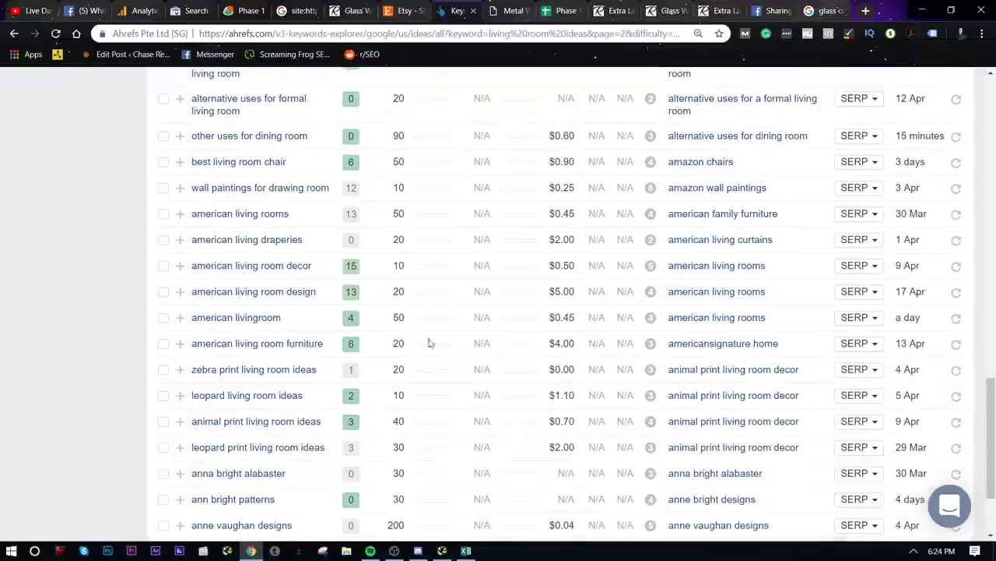
pyautogui.scroll(-3, 685, 272)
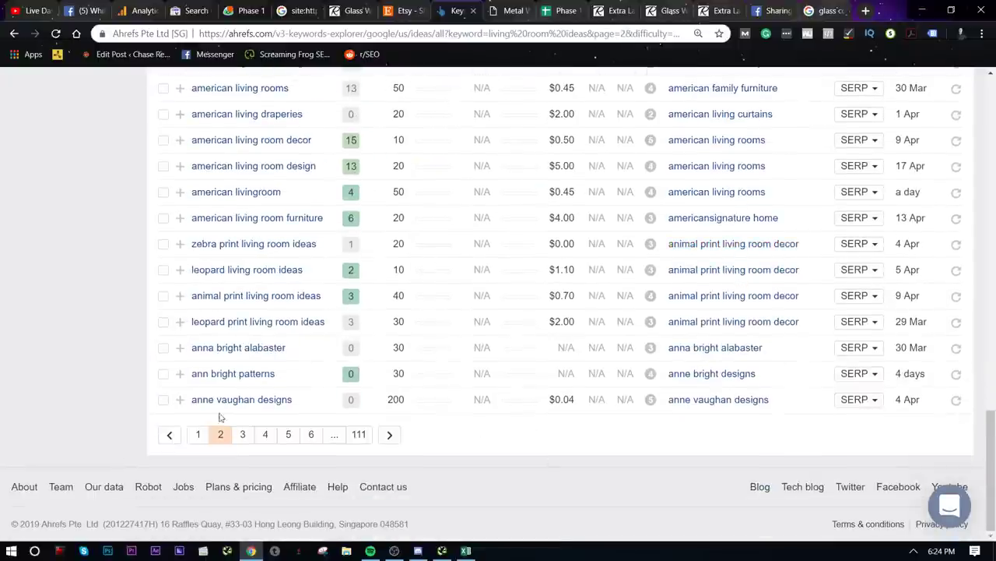
pyautogui.click(243, 434)
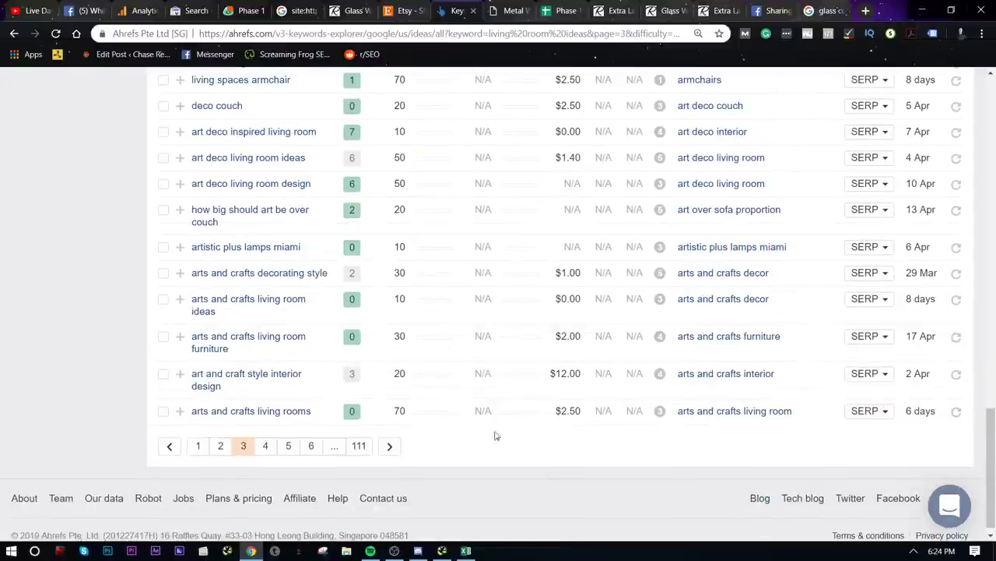
pyautogui.scroll(2, 596, 434)
pyautogui.scroll(8, 617, 436)
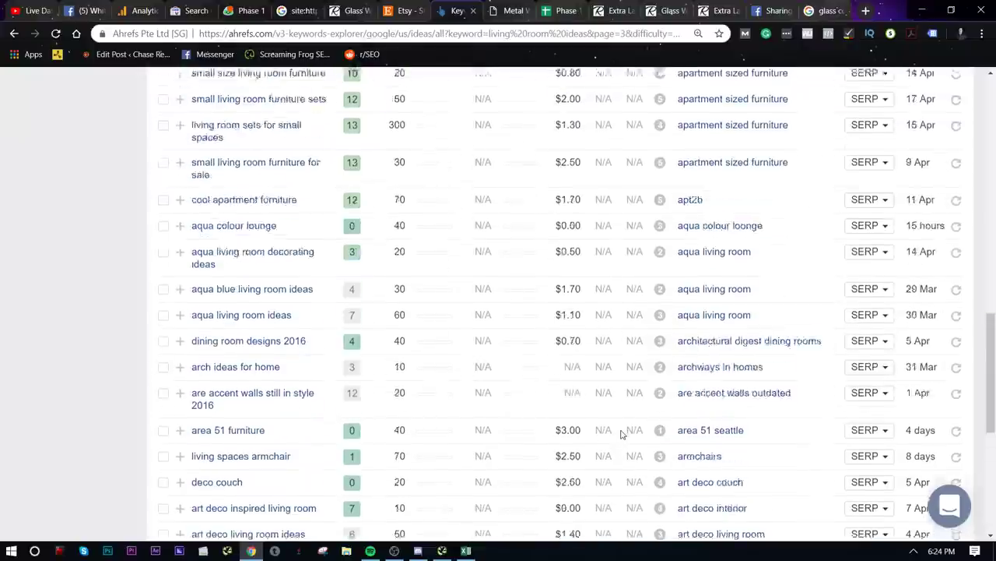
pyautogui.scroll(6, 622, 369)
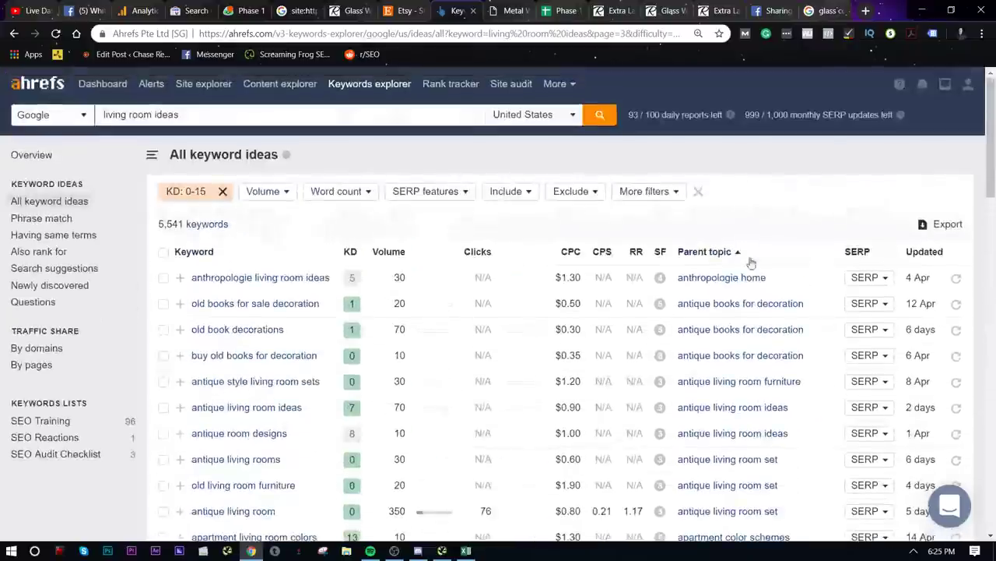
# - Export the filtered "living room ideas" keyword list and open the downloaded CSV file in Excel
pyautogui.click(952, 223)
pyautogui.click(354, 422)
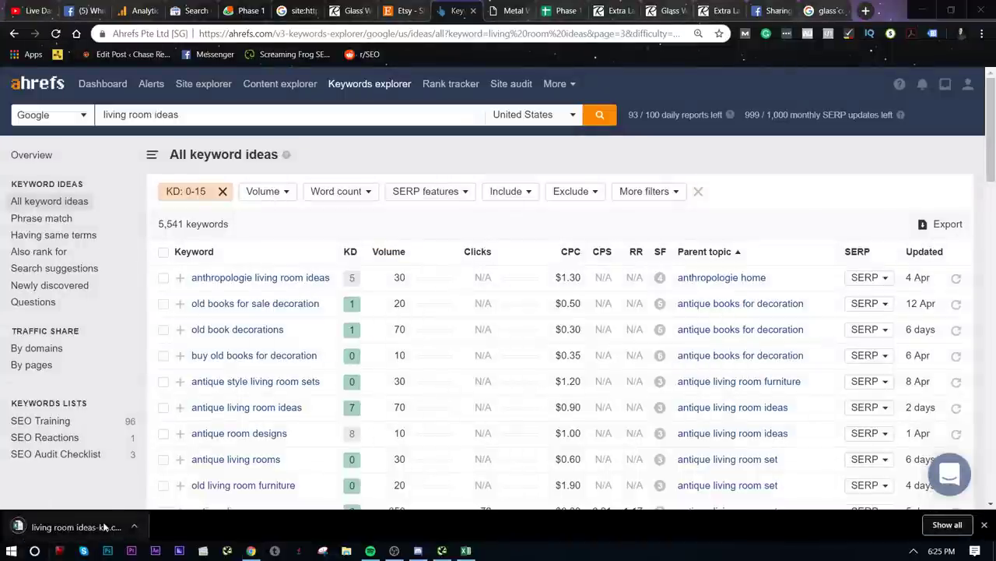
pyautogui.click(77, 526)
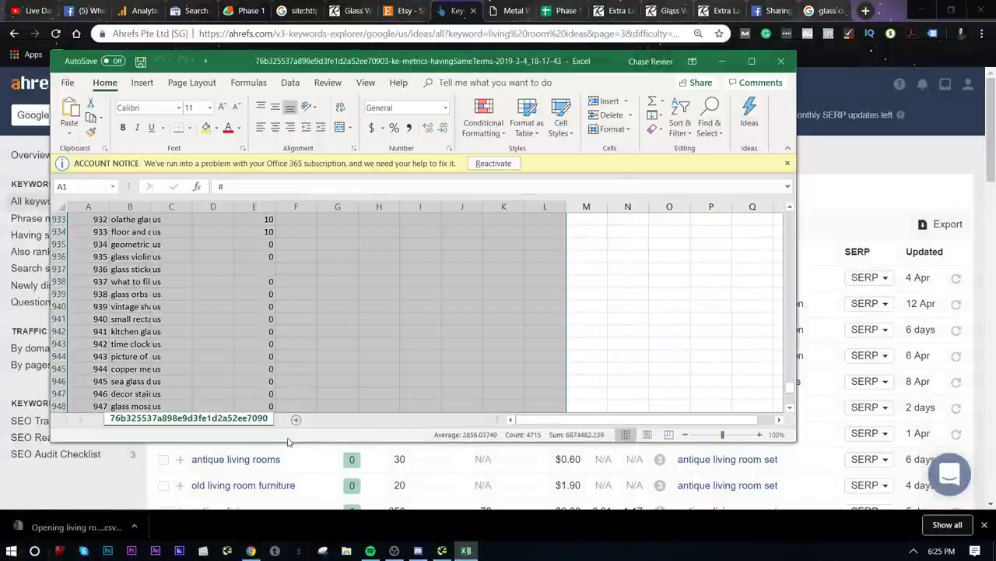
# - Copy all the exported keyword data from Excel and paste it into the empty Sheet9 of the Phase 1 Google Sheets file
pyautogui.hotkey('ctrl', 'shift', 'End')
pyautogui.hotkey('ctrl', 'c')
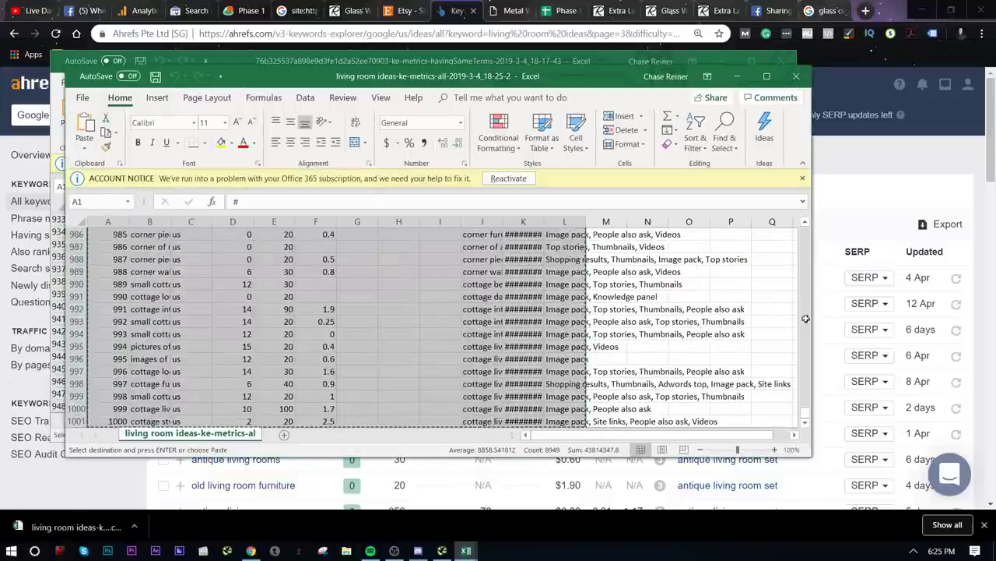
pyautogui.hotkey('alt', 'Tab')
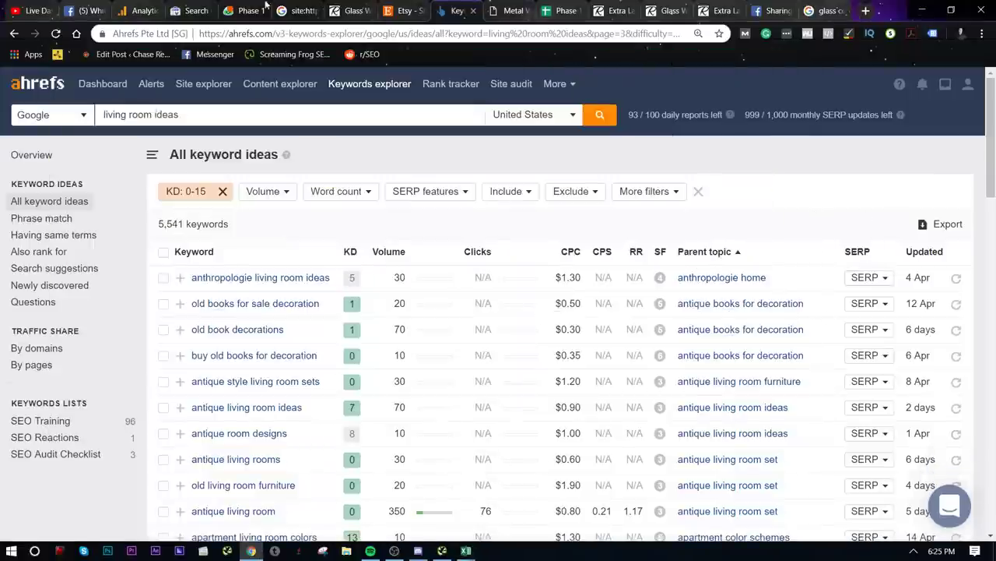
pyautogui.click(555, 10)
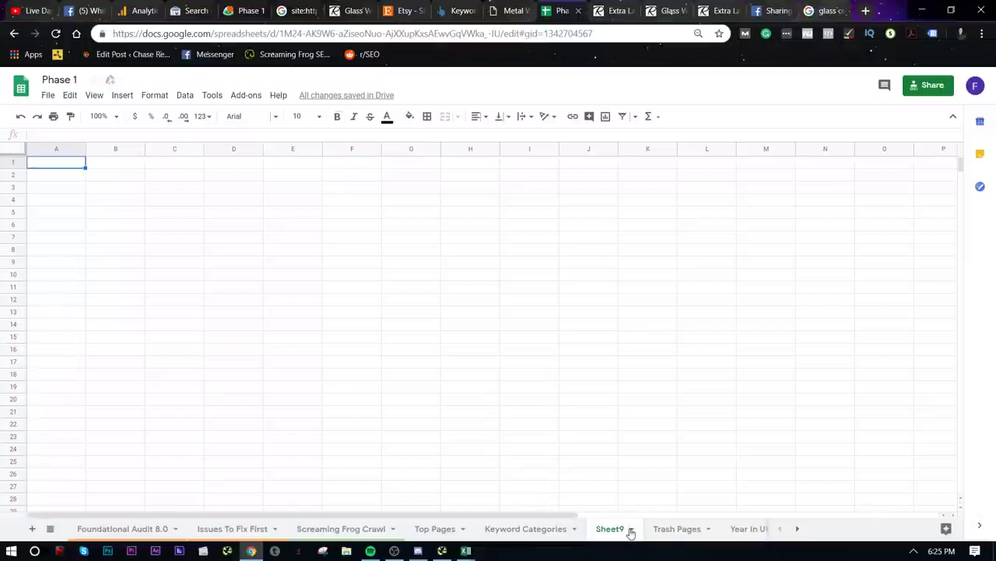
pyautogui.hotkey('ctrl', 'v')
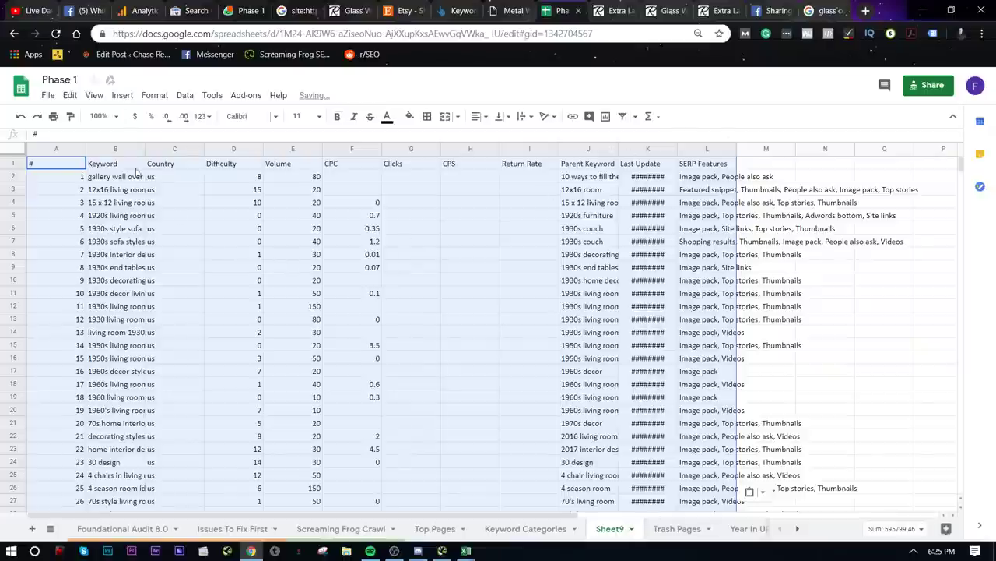
# - Delete the "#" numbering column and widen the Parent Keyword column so its entries fit
pyautogui.moveTo(143, 257); pyautogui.dragTo(144, 267)
pyautogui.click(58, 149)
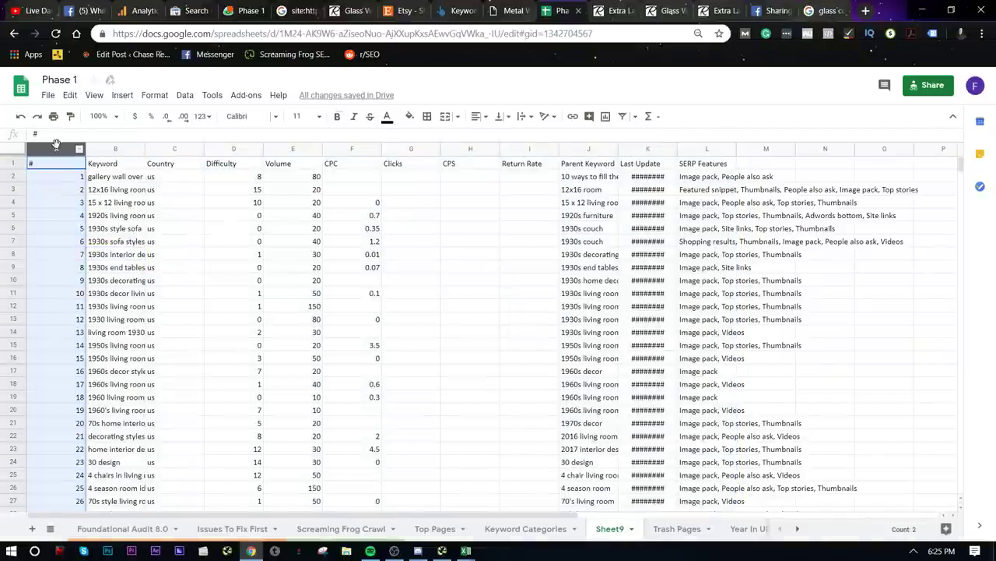
pyautogui.rightClick(57, 149)
pyautogui.click(123, 277)
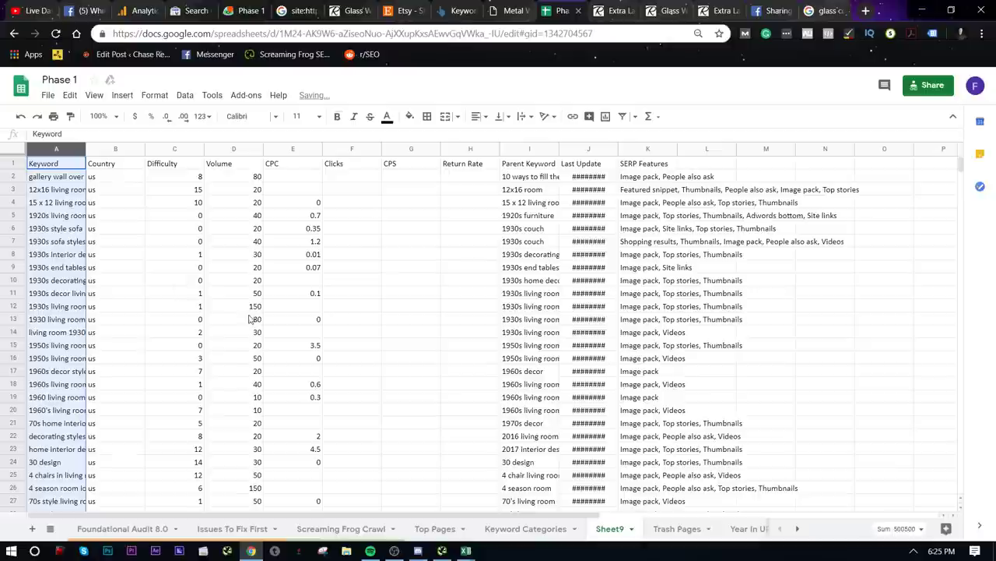
pyautogui.click(588, 306)
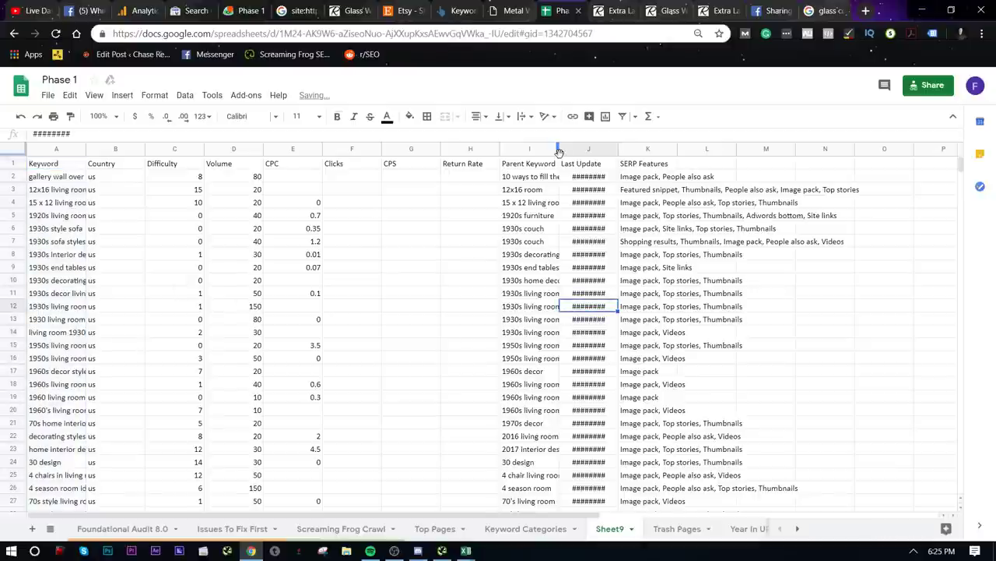
pyautogui.moveTo(557, 149); pyautogui.dragTo(653, 149)
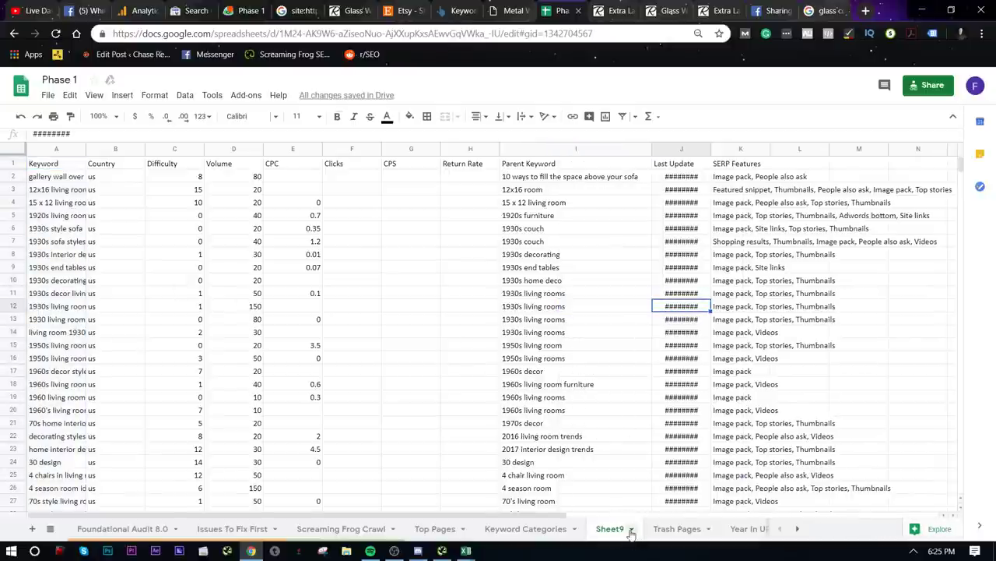
# - Rename Sheet9 as "Info Keywords"
pyautogui.click(628, 530)
pyautogui.click(620, 384)
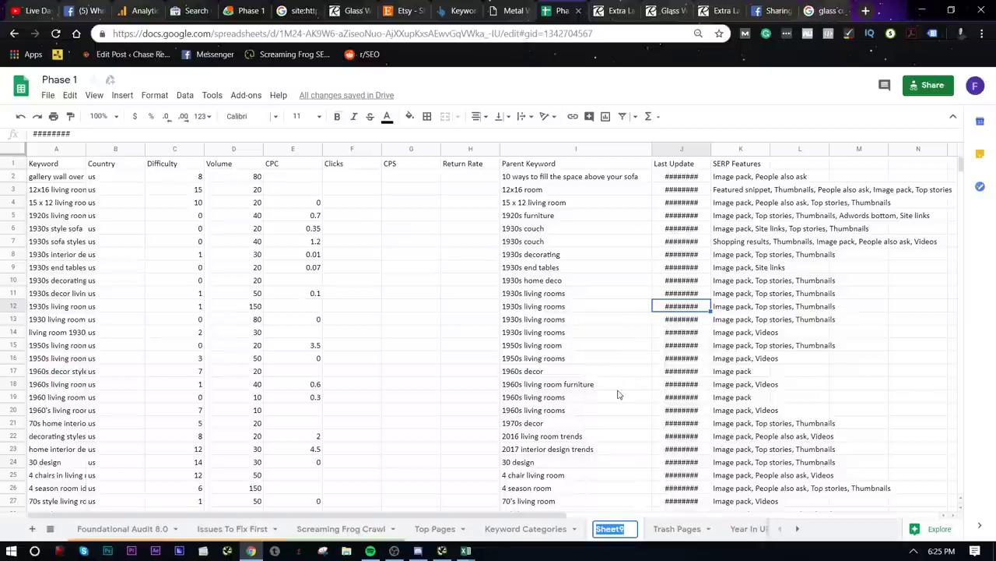
pyautogui.write('Info Keywords')
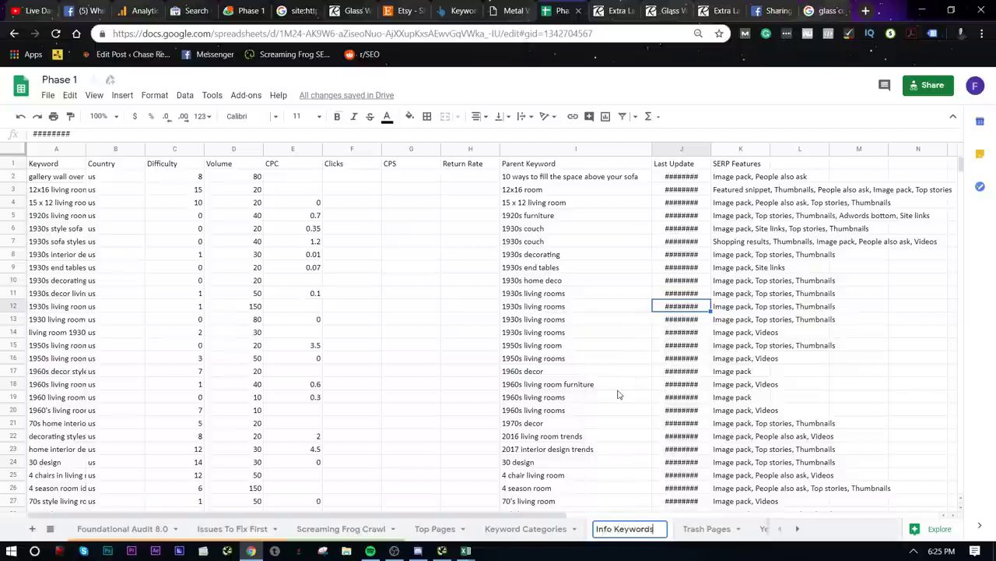
pyautogui.press('Return')
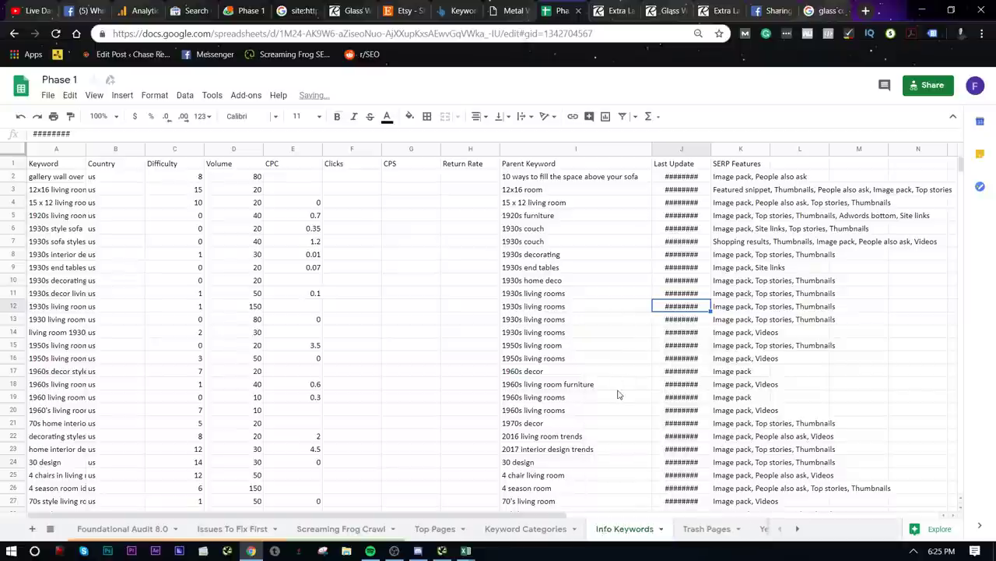
# - Look through the other sheets of the Phase 1 workbook, from Trash Pages to Foundational Audit 8.0, Top Pages and Screaming Frog Crawl
pyautogui.click(730, 527)
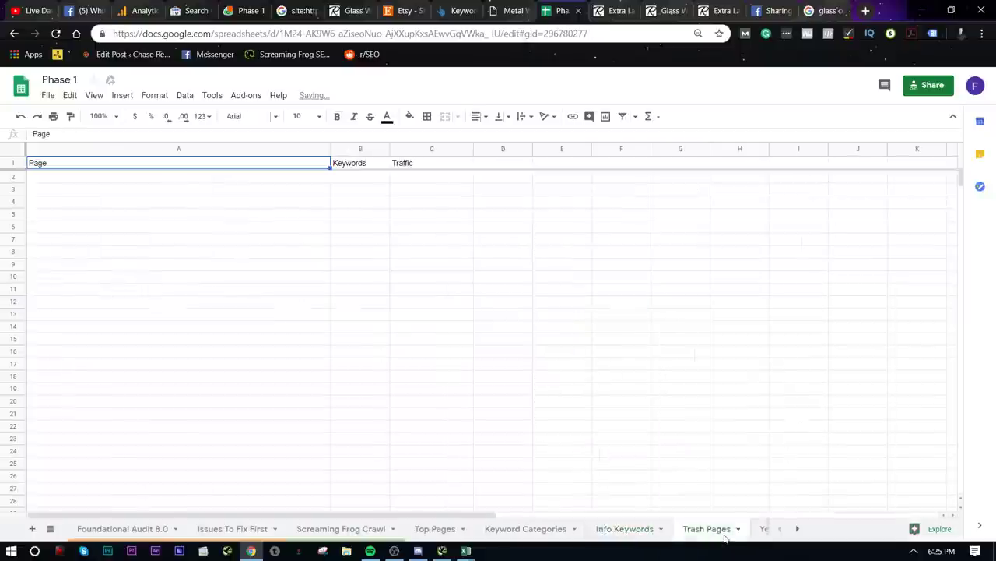
pyautogui.click(762, 531)
pyautogui.click(780, 529)
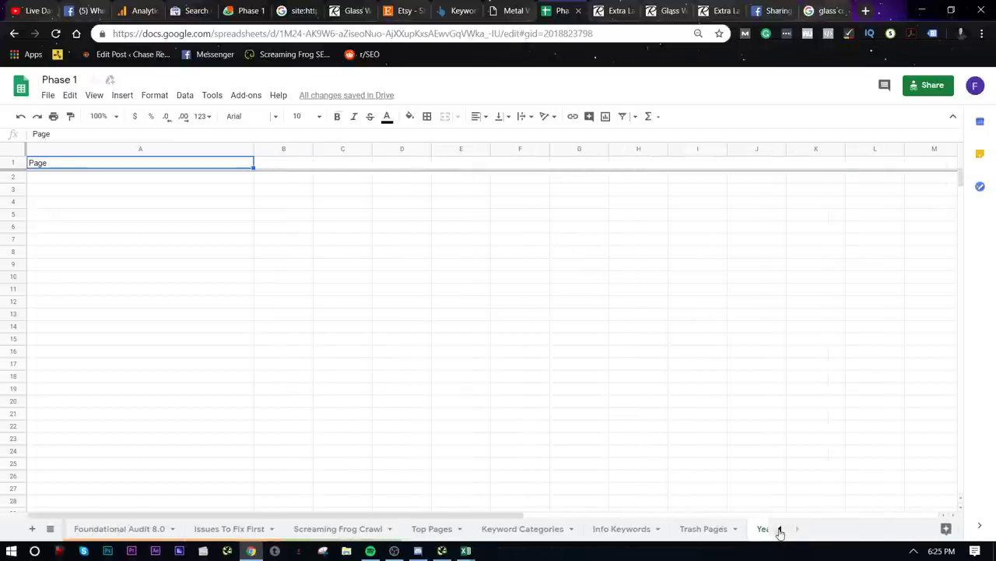
pyautogui.click(119, 528)
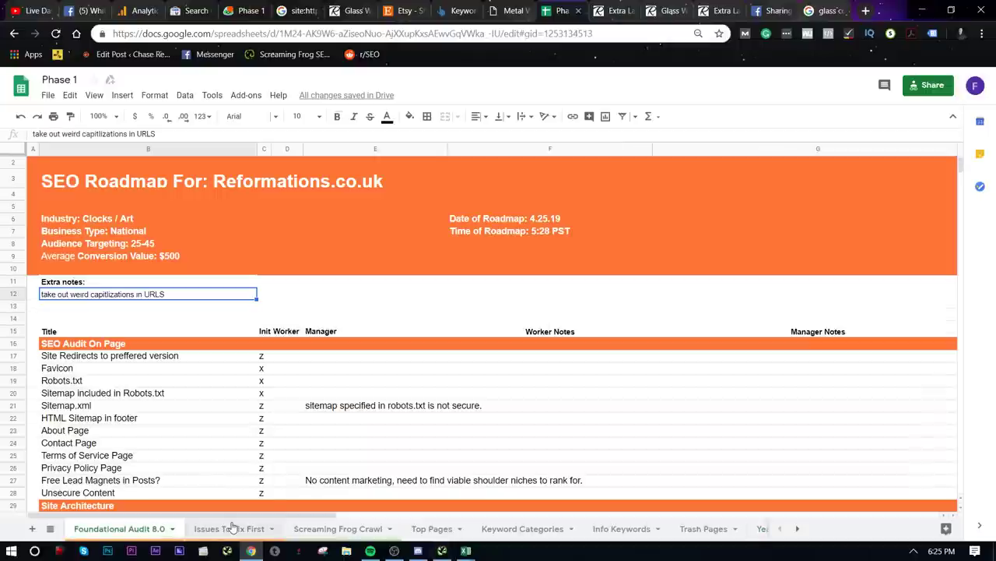
pyautogui.click(229, 528)
pyautogui.click(338, 529)
pyautogui.click(432, 528)
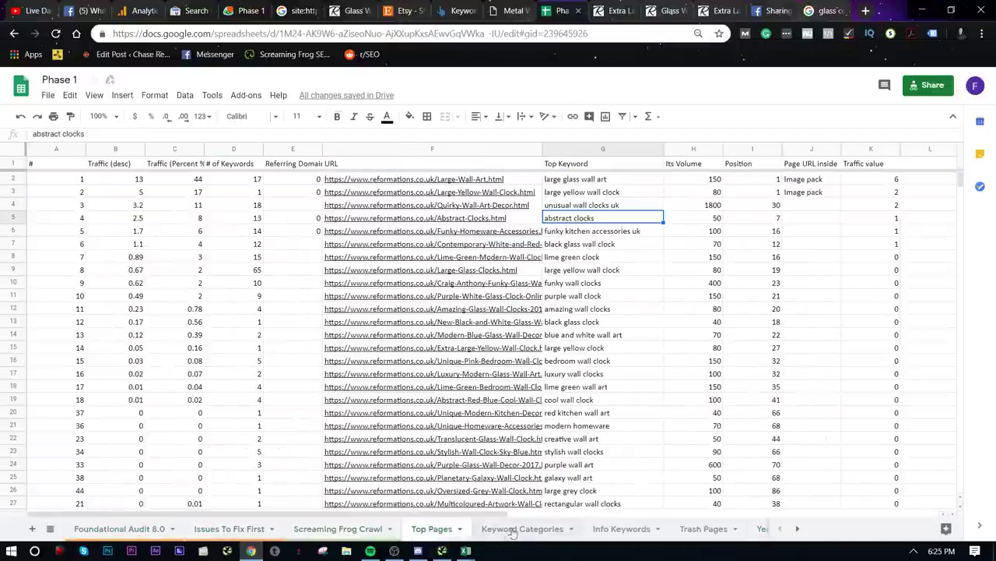
pyautogui.click(522, 529)
pyautogui.click(598, 529)
pyautogui.click(335, 532)
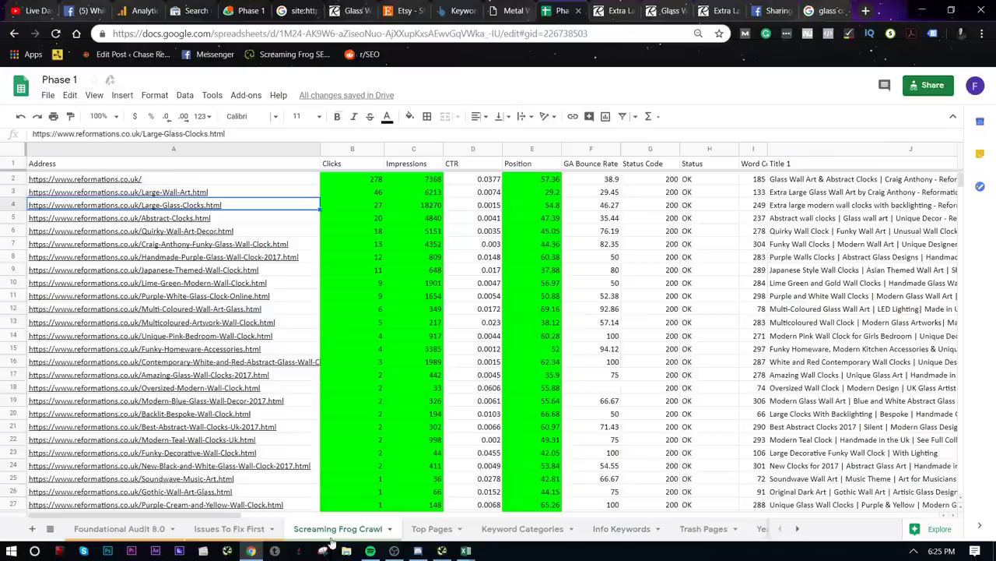
# - Add a new sheet directly after Issues To Fix First and name it "Most Important Notes"
pyautogui.click(234, 528)
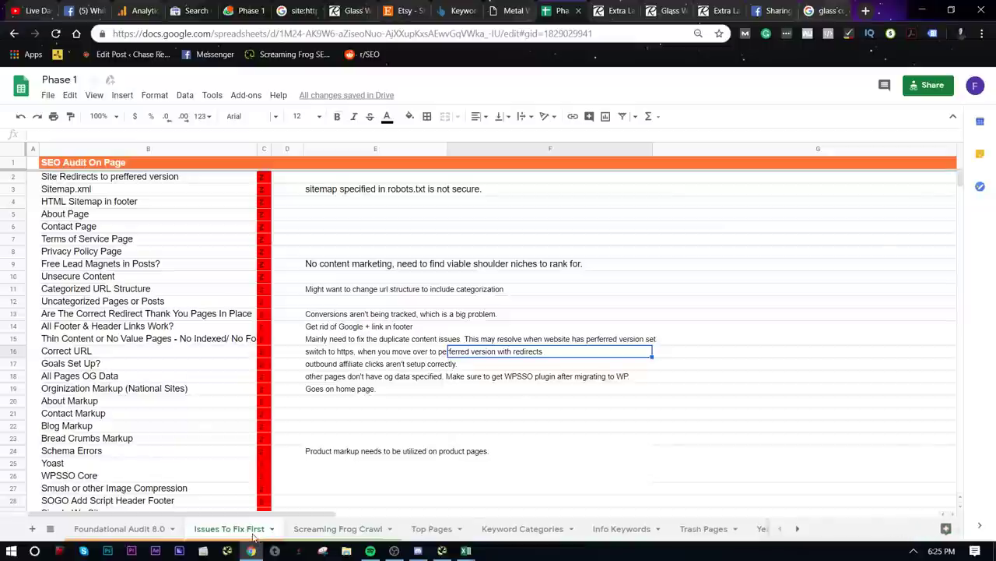
pyautogui.rightClick(253, 536)
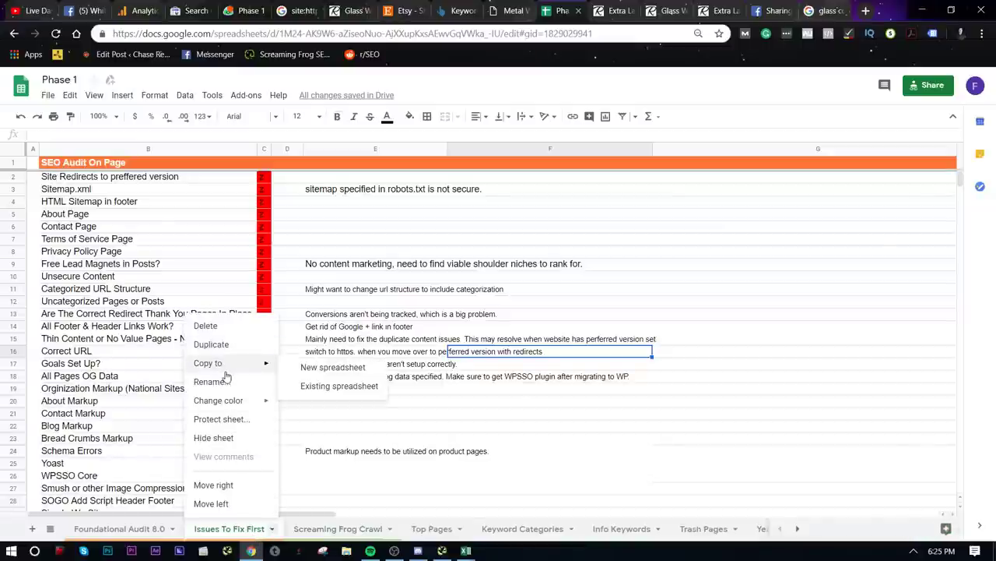
pyautogui.moveTo(233, 405)
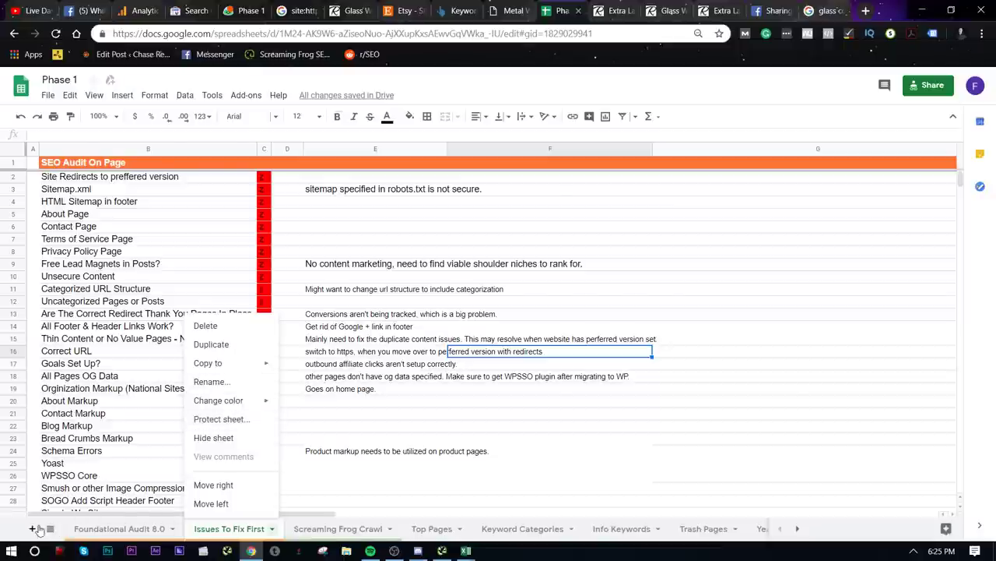
pyautogui.click(32, 528)
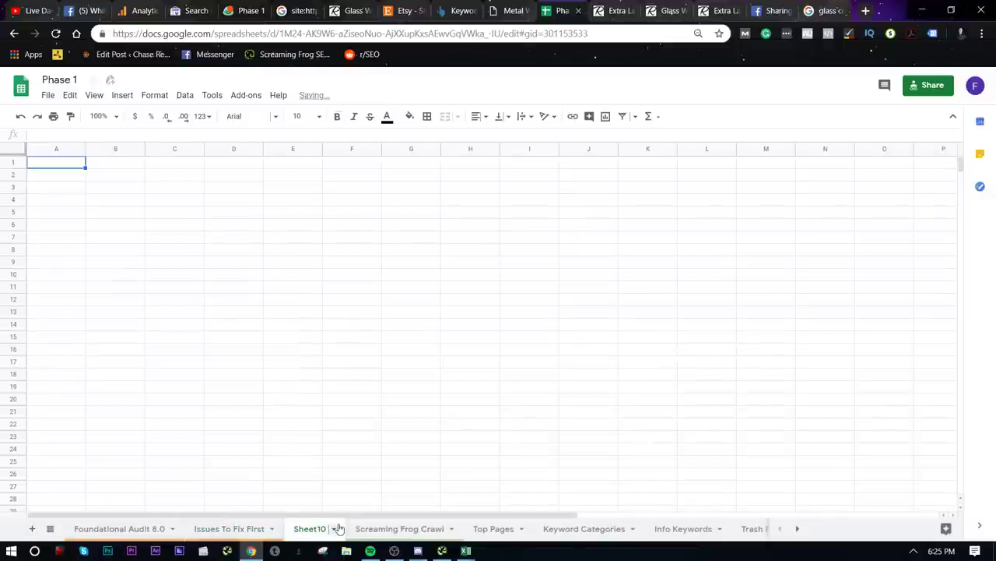
pyautogui.click(336, 528)
pyautogui.click(323, 381)
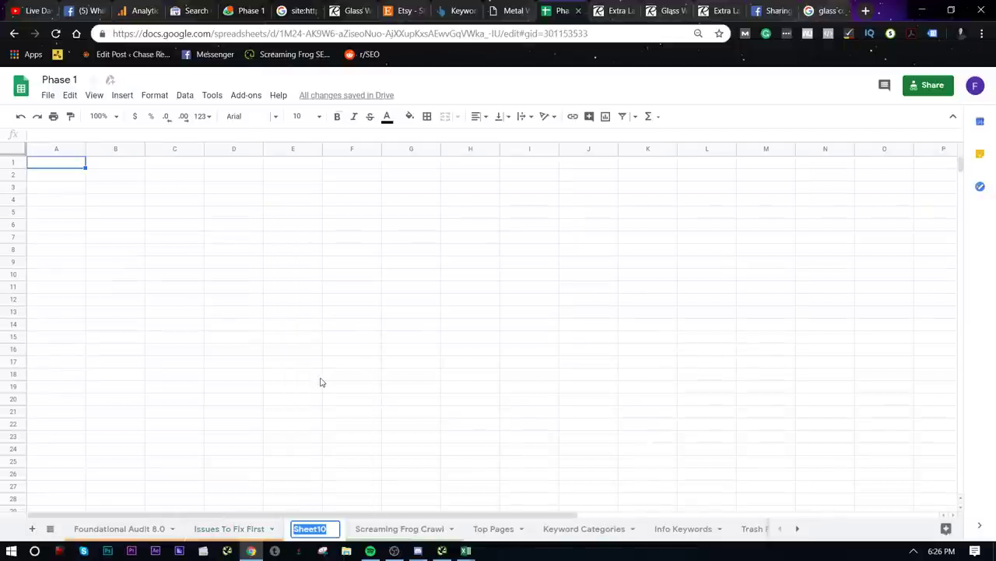
pyautogui.write('Most Import')
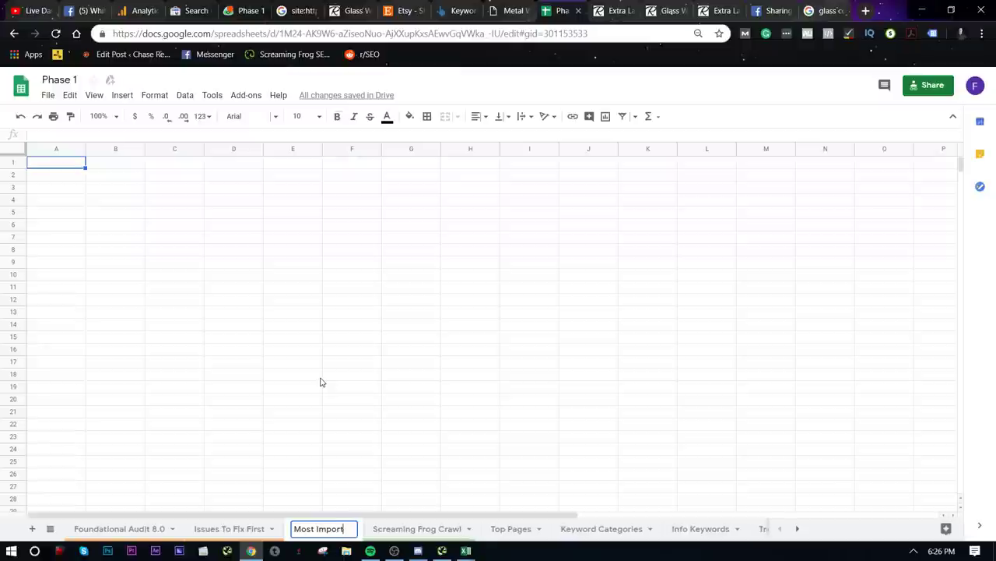
pyautogui.write('ant Notes')
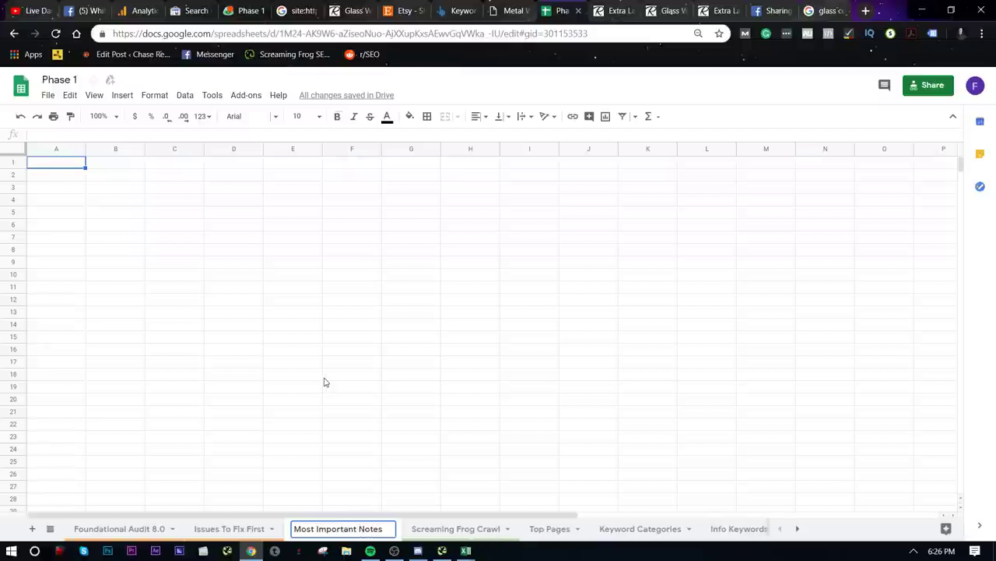
pyautogui.click(387, 286)
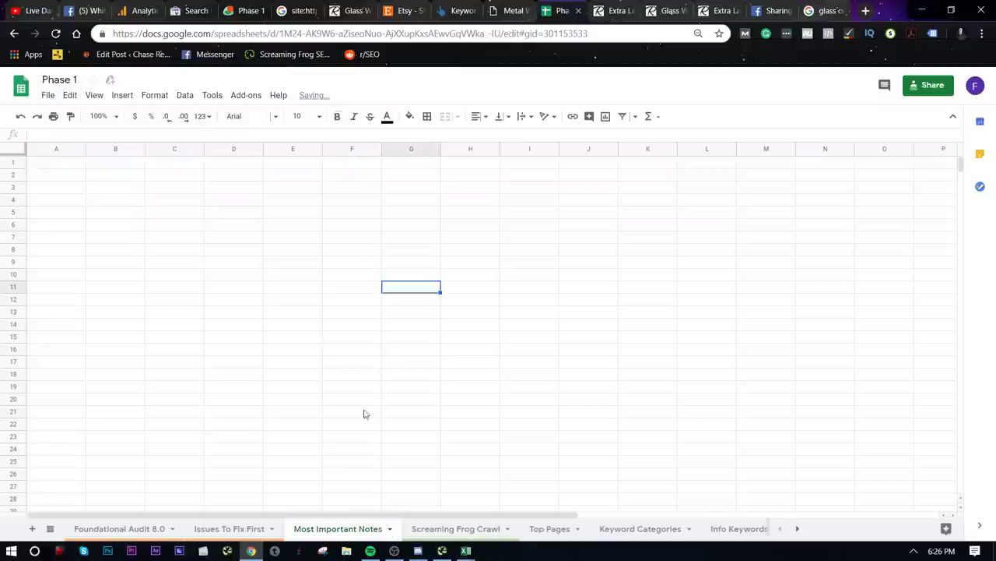
pyautogui.click(411, 117)
pyautogui.click(436, 166)
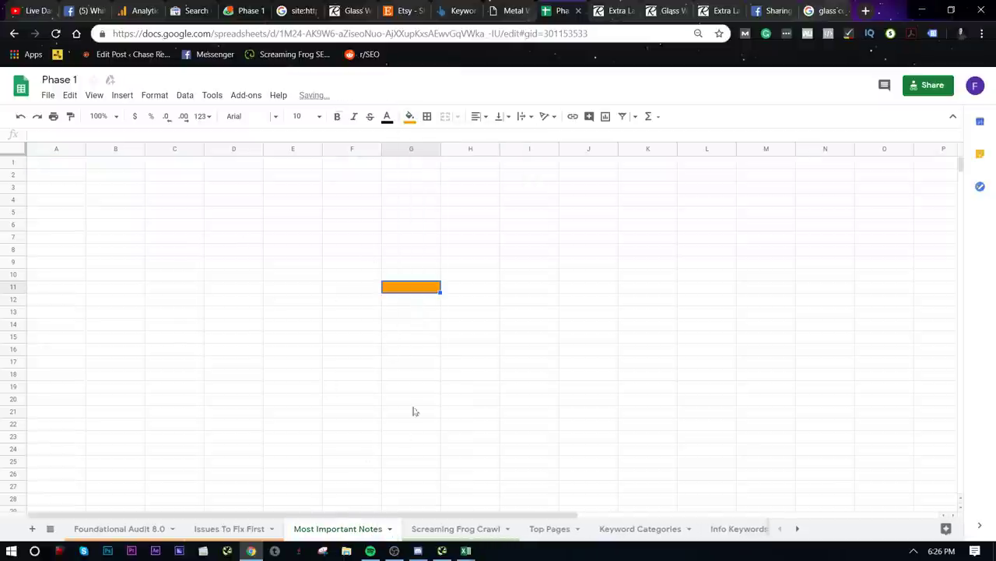
pyautogui.hotkey('ctrl', 'z')
# - Set the tab color of the Most Important Notes sheet to orange
pyautogui.click(390, 529)
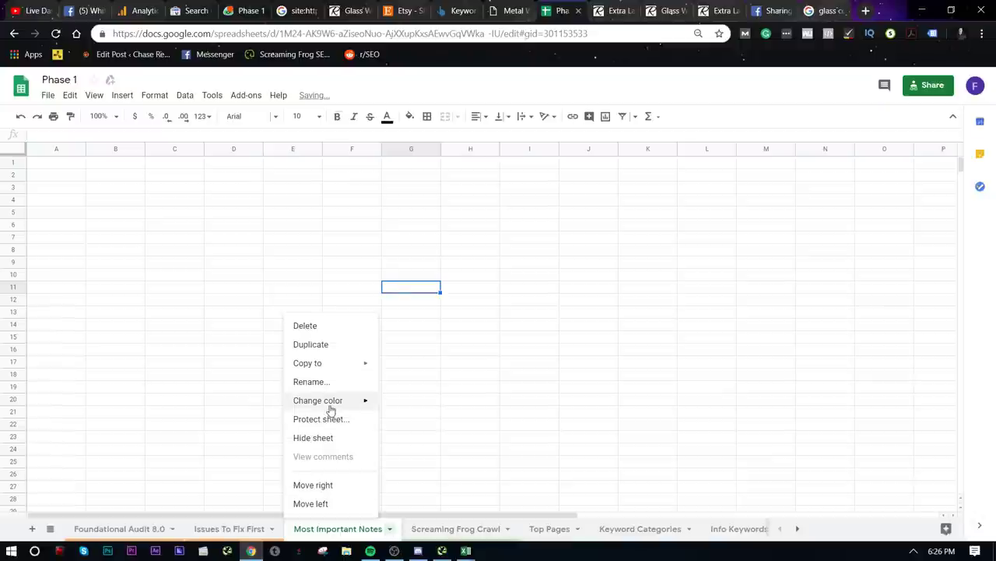
pyautogui.moveTo(365, 400)
pyautogui.click(411, 301)
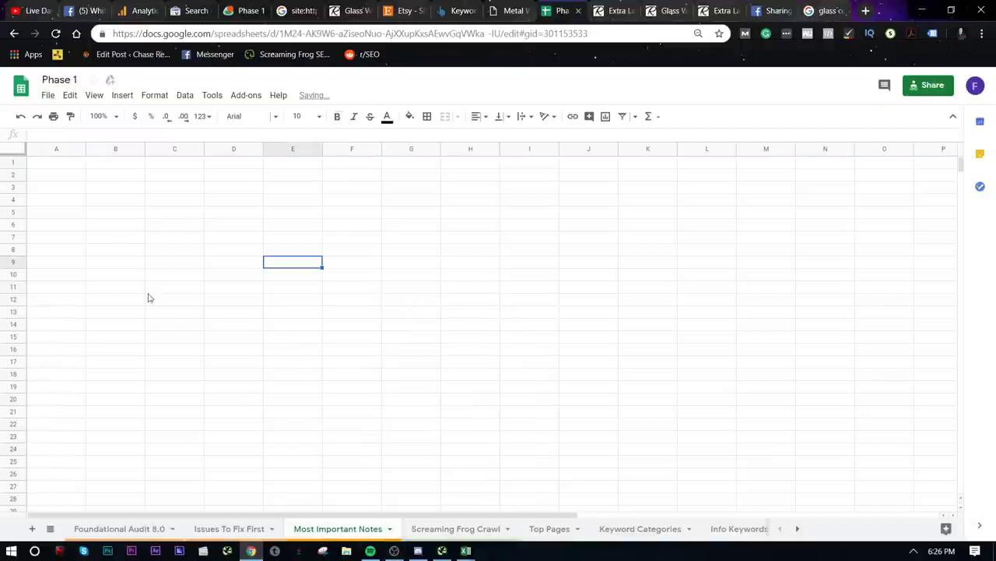
# - Enter "1. Make sure you setup correct url categorization" as the first note in cell A1
pyautogui.click(75, 165)
pyautogui.write('1.')
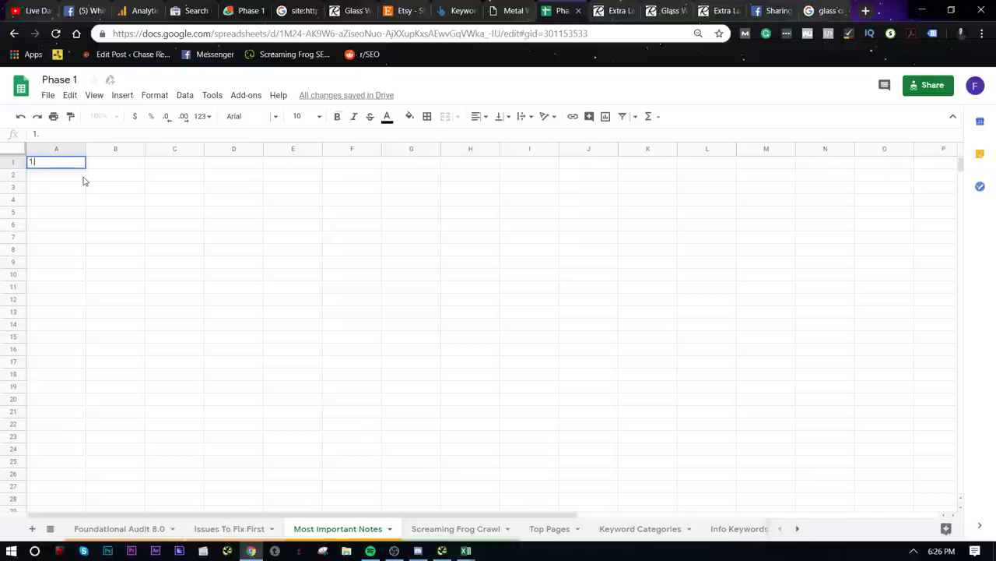
pyautogui.write(' Make sure you setup correct')
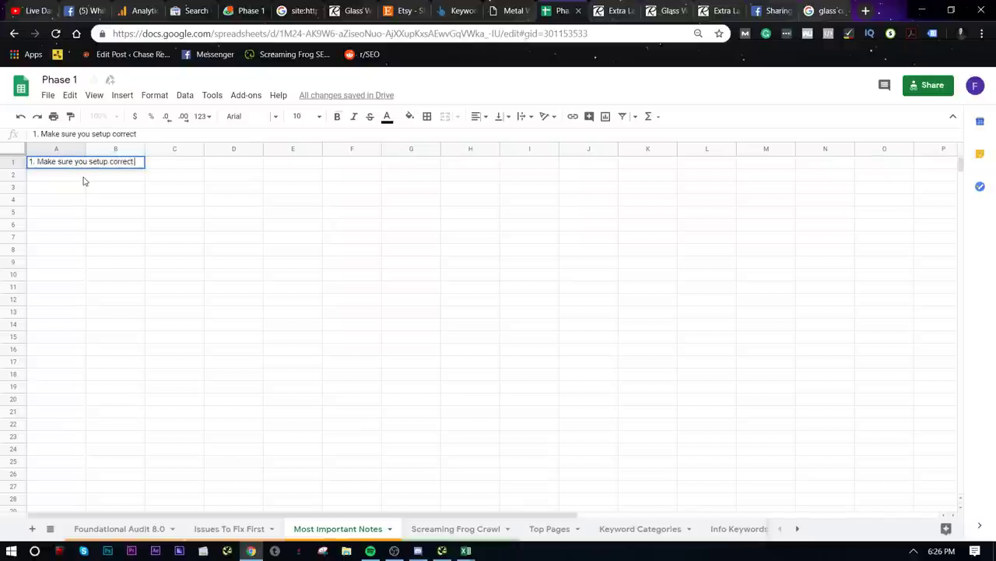
pyautogui.write(' url categorization')
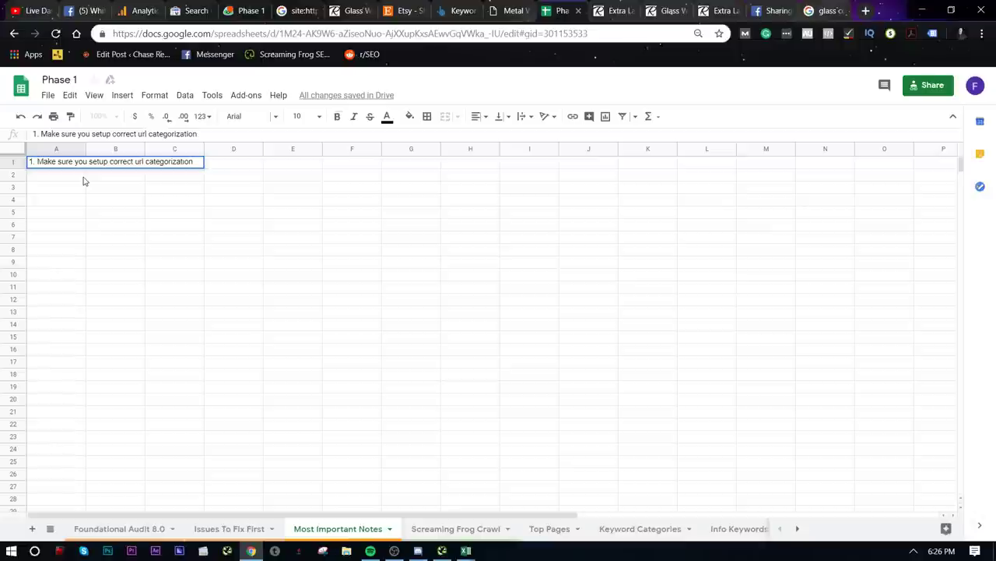
pyautogui.press('Return')
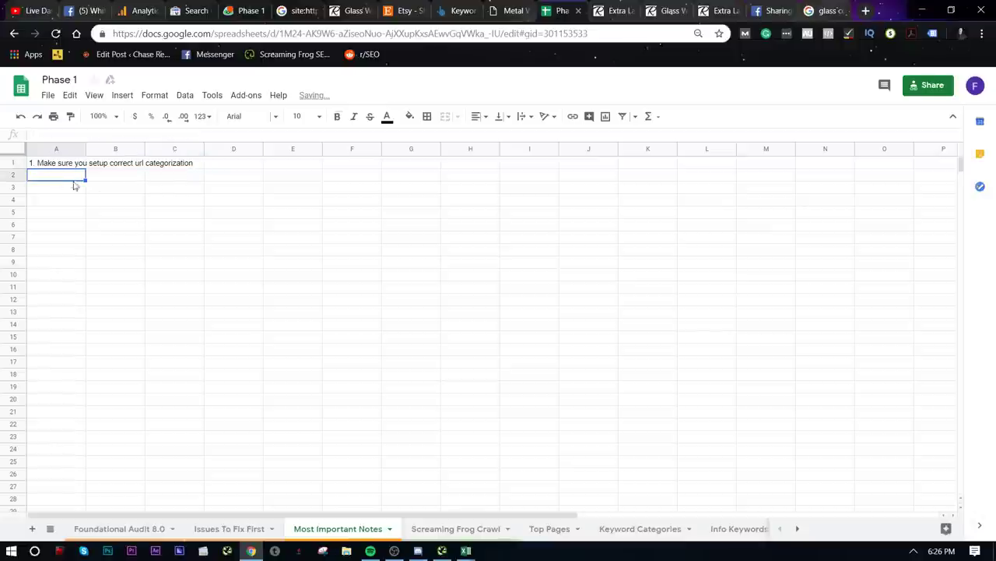
# - Widen column A well beyond the note's text and set the whole sheet's font size to 24
pyautogui.moveTo(84, 148); pyautogui.dragTo(587, 151)
pyautogui.click(173, 165)
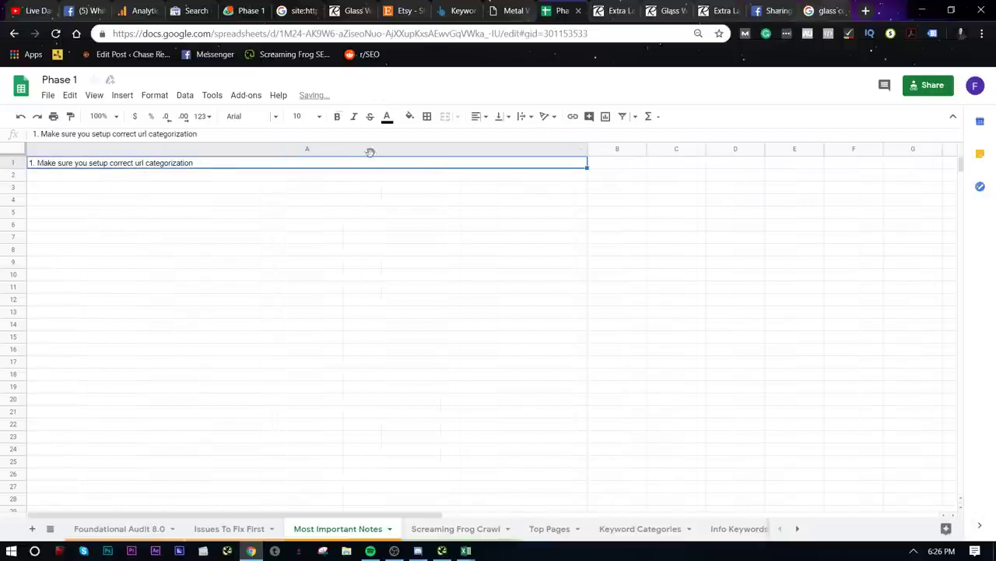
pyautogui.hotkey('ctrl', 'a')
pyautogui.click(319, 116)
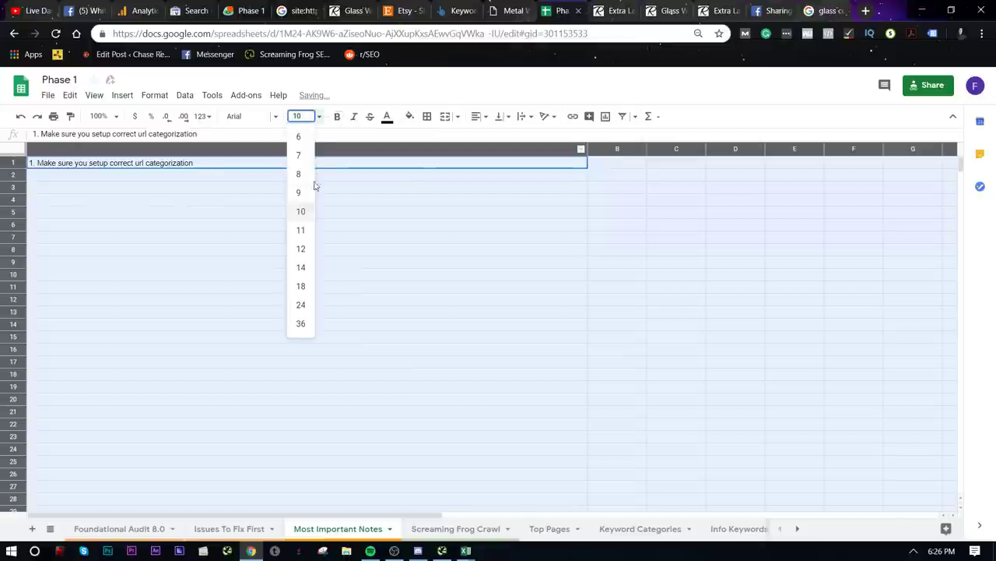
pyautogui.click(301, 249)
pyautogui.click(319, 116)
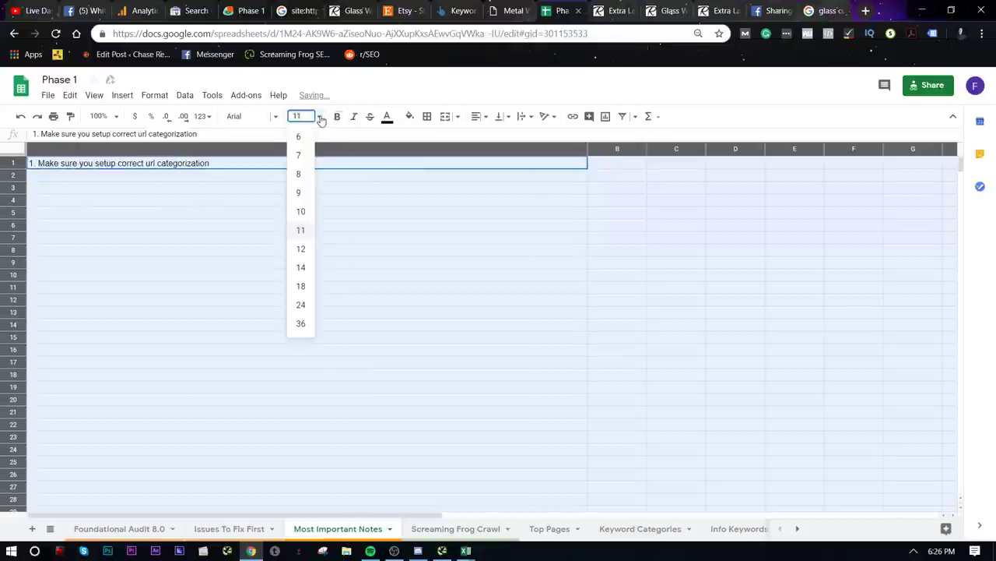
pyautogui.click(301, 305)
# - Enter in cell A2 "2. Implement redirects to website and recrawl with siteliner to see if there's duplicate content."
pyautogui.click(319, 217)
pyautogui.press('Up')
pyautogui.press('Up')
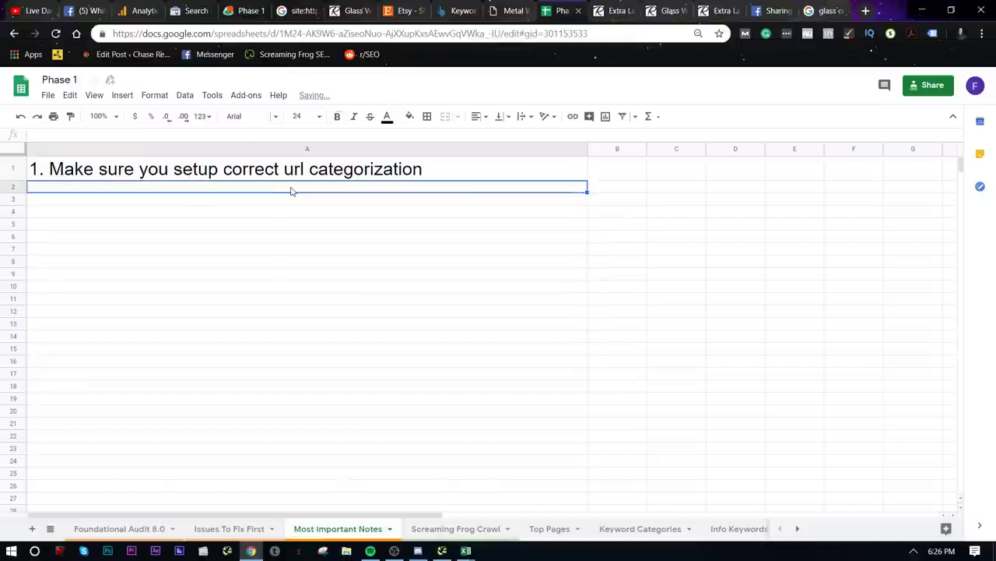
pyautogui.write('2. ')
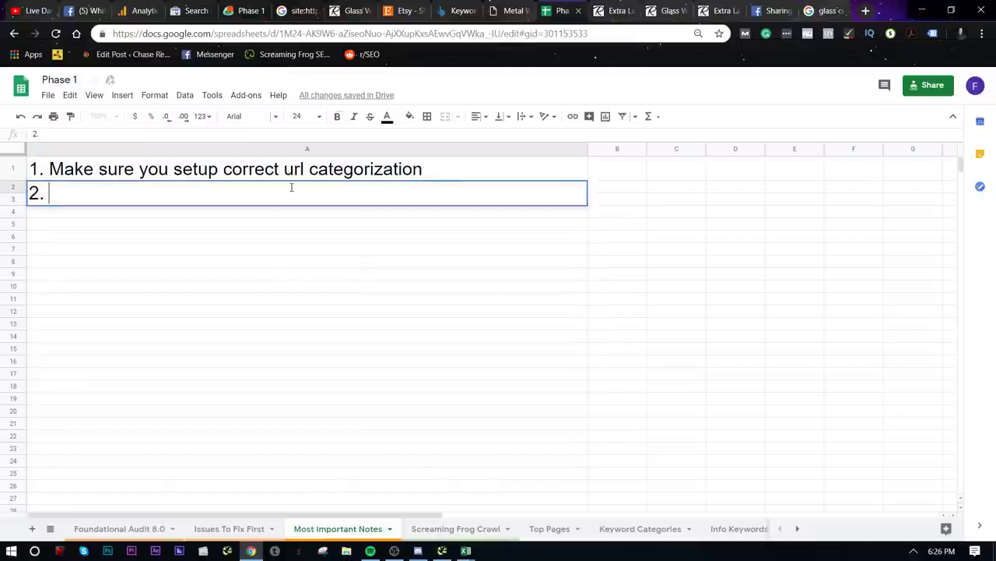
pyautogui.write('Implement re')
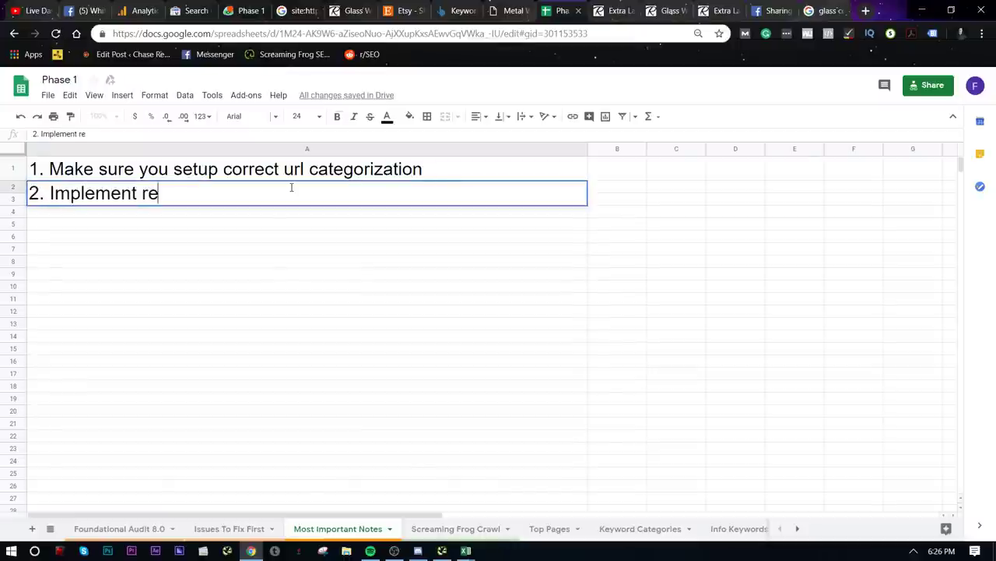
pyautogui.write('directs to websit')
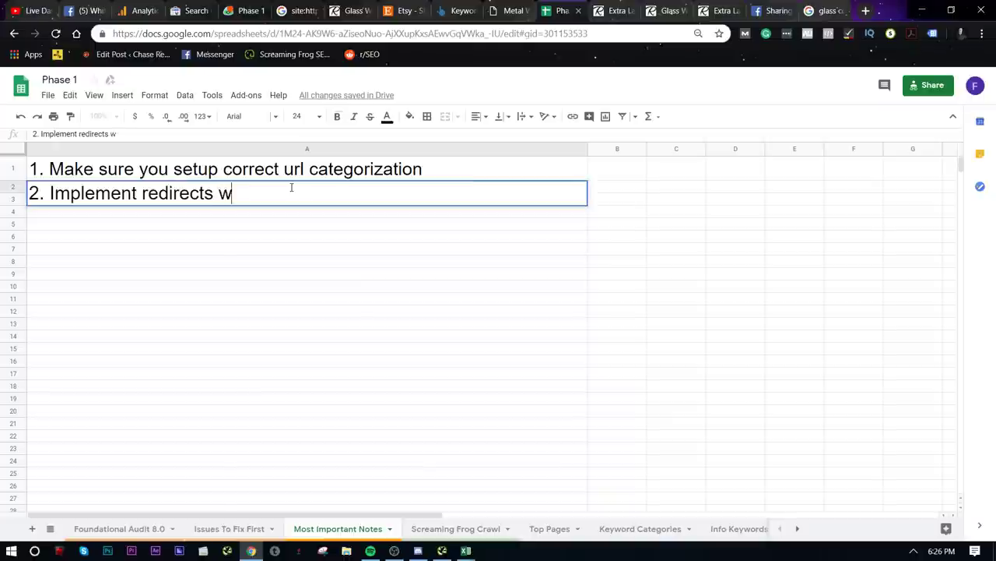
pyautogui.write('e and re')
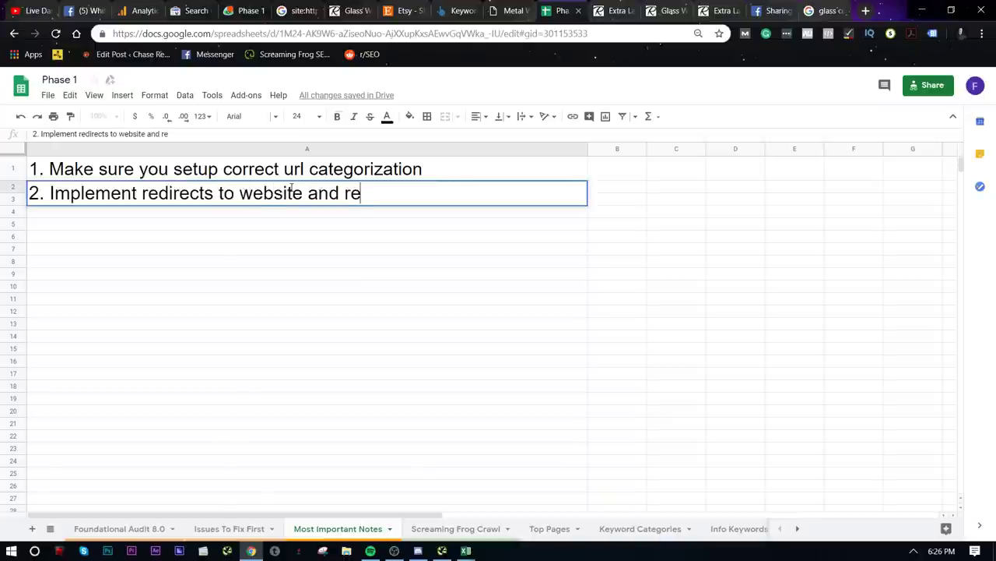
pyautogui.write('crawl wit')
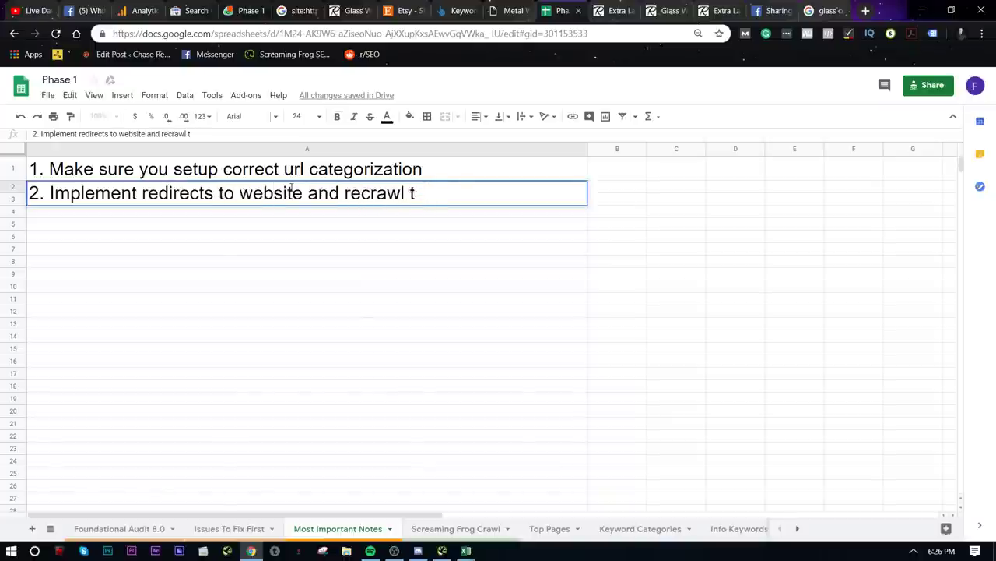
pyautogui.press('BackSpace')
pyautogui.write('with sitelienr to')
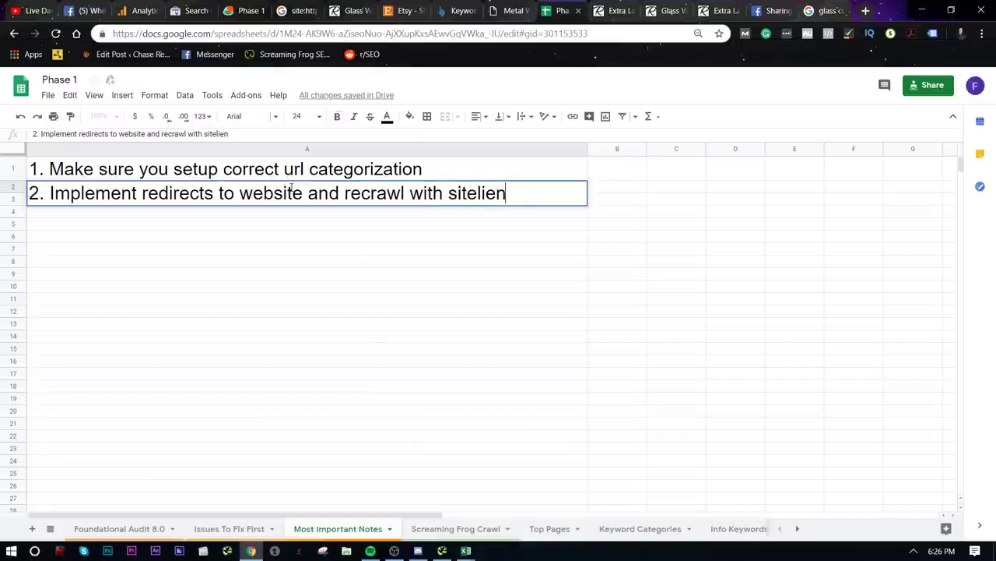
pyautogui.press('BackSpace')
pyautogui.write('ner to see if their')
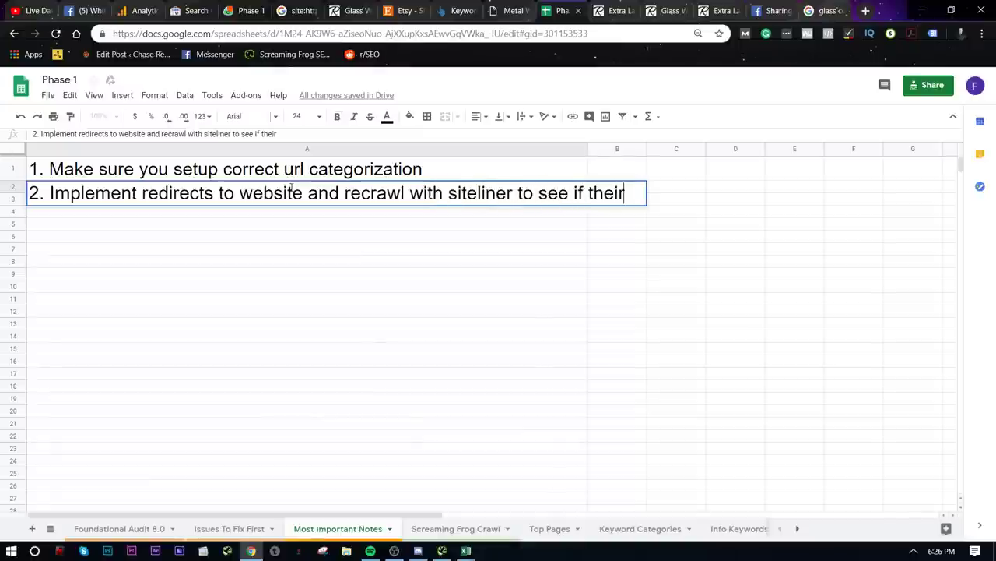
pyautogui.press('BackSpace')
pyautogui.press('BackSpace')
pyautogui.write("re's duplicat")
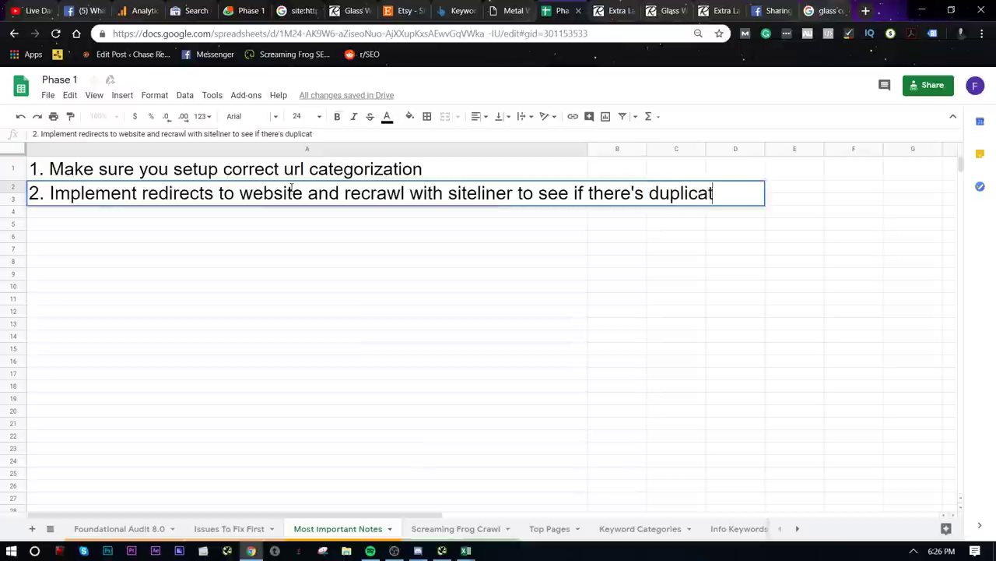
pyautogui.write('e content.')
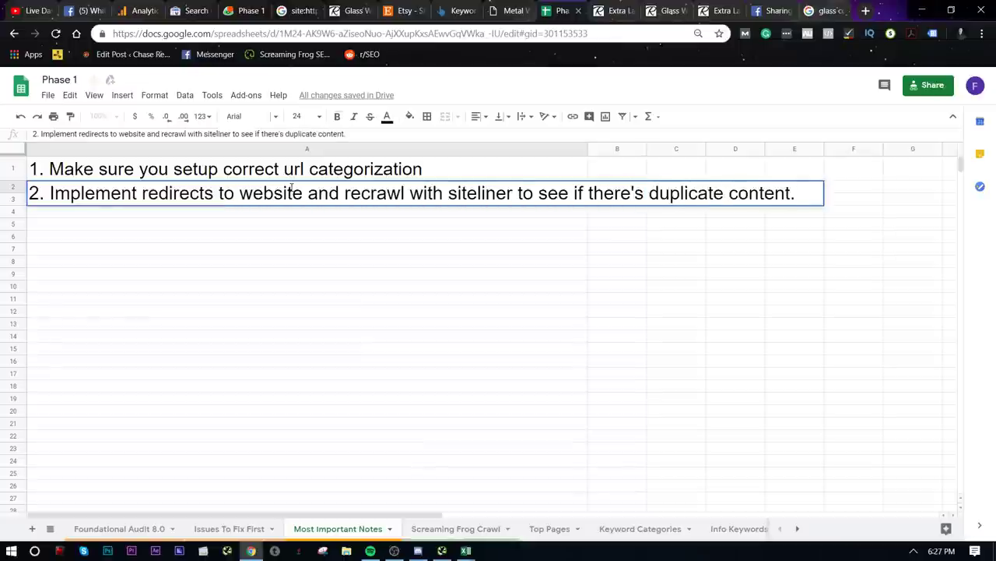
pyautogui.click(611, 219)
# - Enter the follow-up note "If there is duplicate content use canonicals or make content unique." in cell B2
pyautogui.click(624, 195)
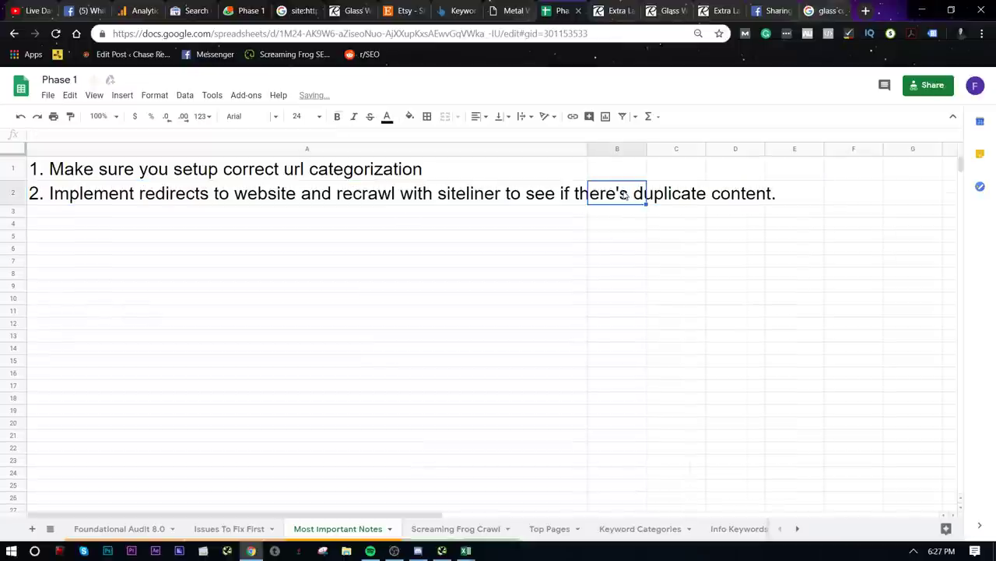
pyautogui.write('If there is dup')
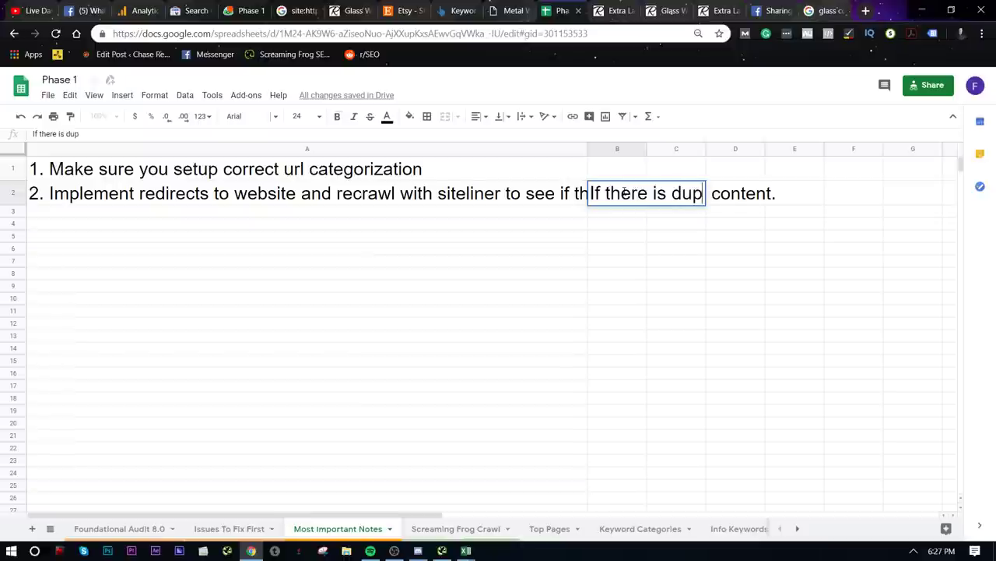
pyautogui.write('licate Con')
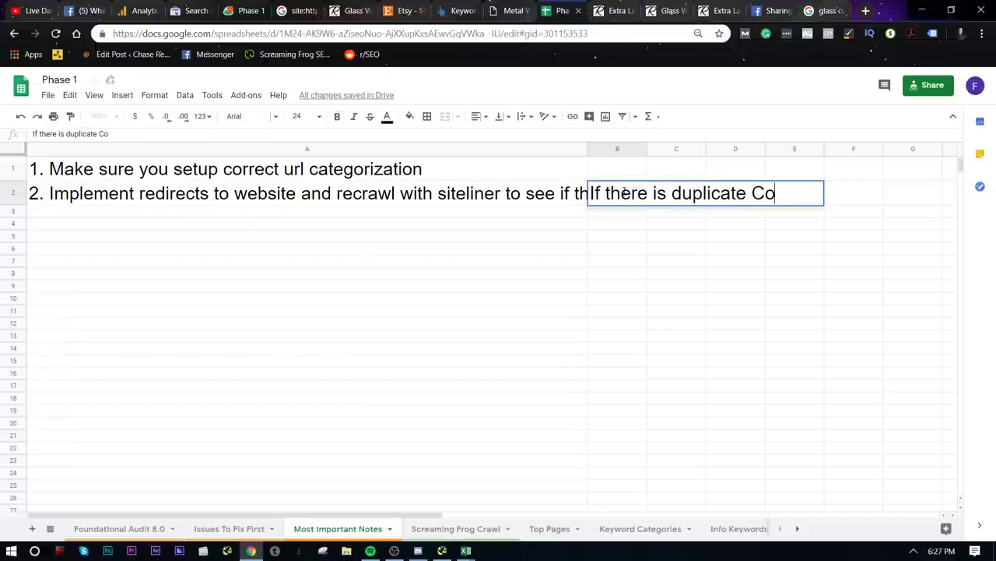
pyautogui.press('BackSpace')
pyautogui.write('content us')
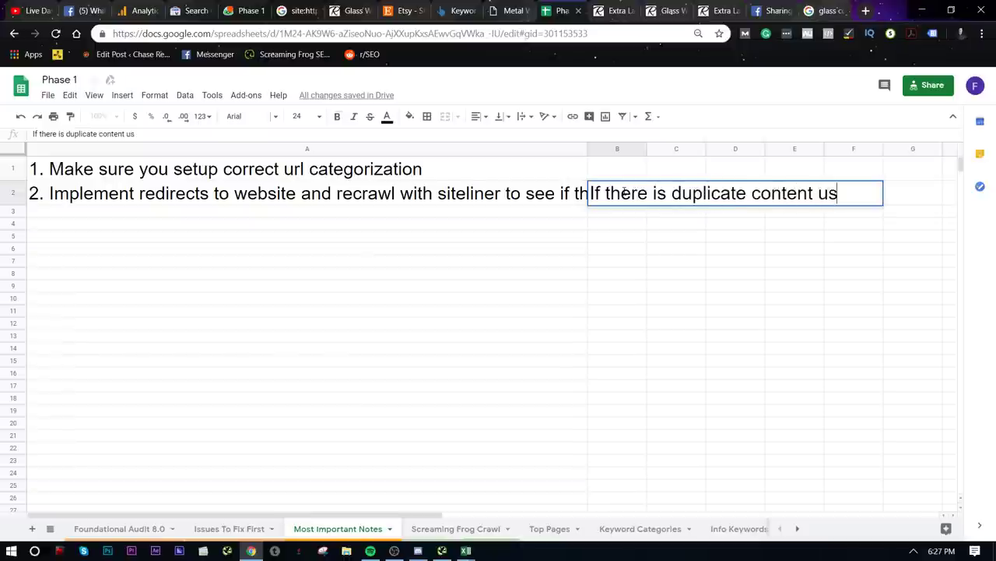
pyautogui.write('e canonicals or ')
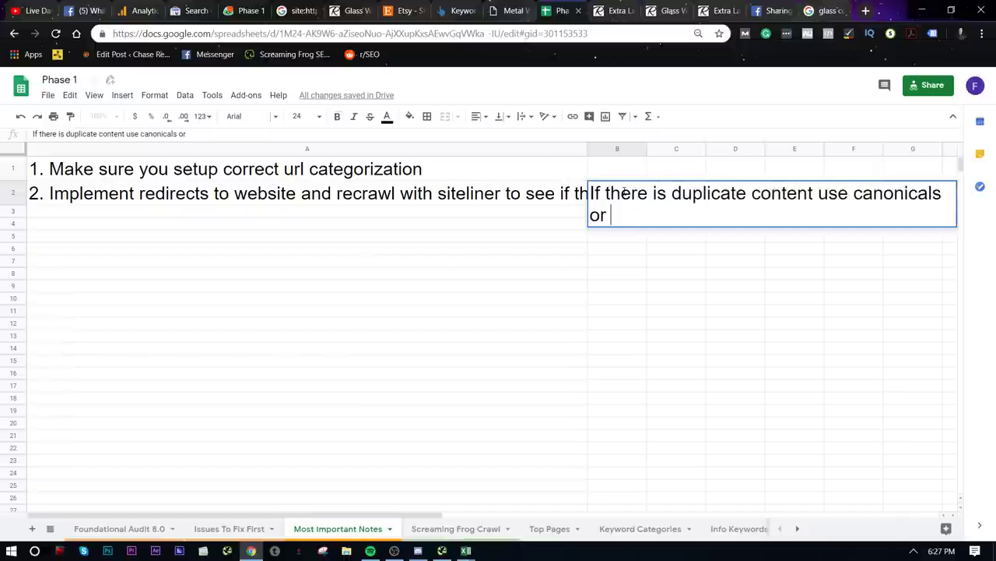
pyautogui.write('make contene')
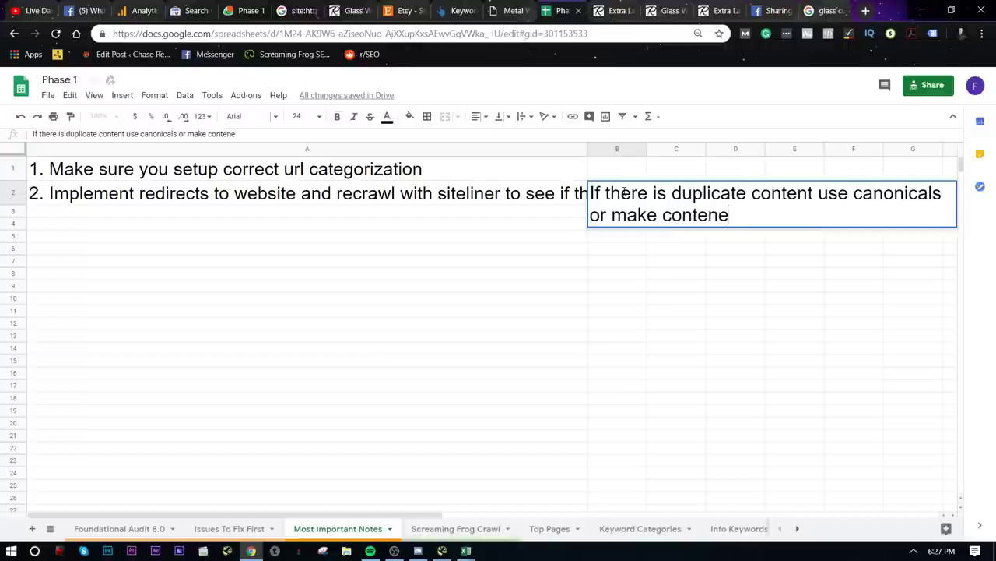
pyautogui.press('BackSpace')
pyautogui.write('t unique.')
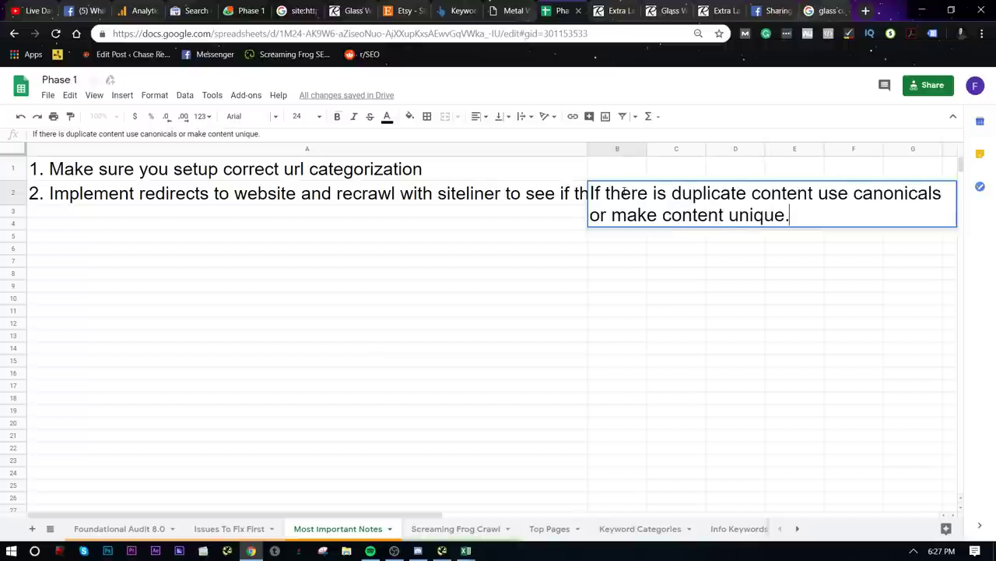
# - Enter the heading "Note" in cell B1
pyautogui.click(623, 366)
pyautogui.click(621, 167)
pyautogui.write('Note')
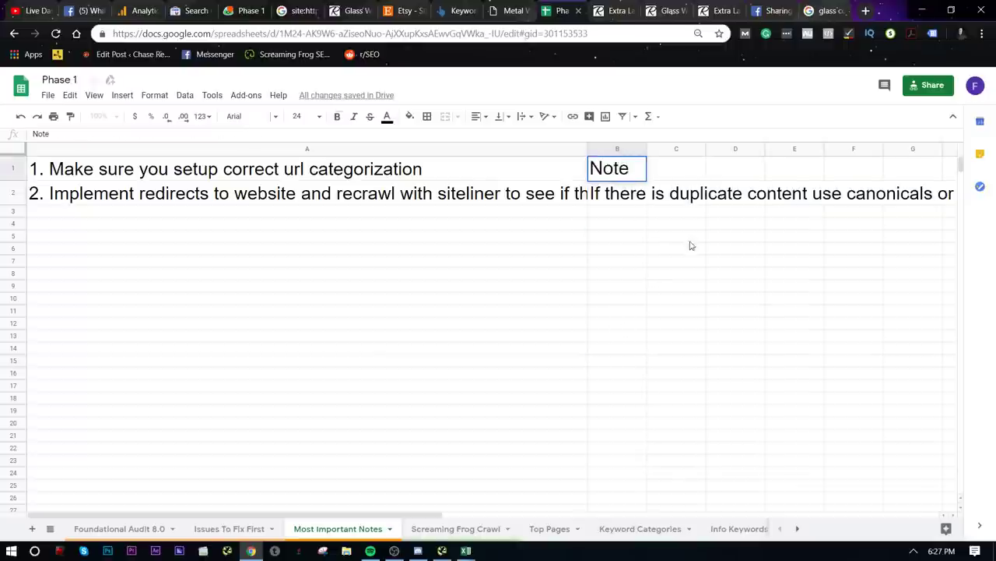
pyautogui.click(675, 236)
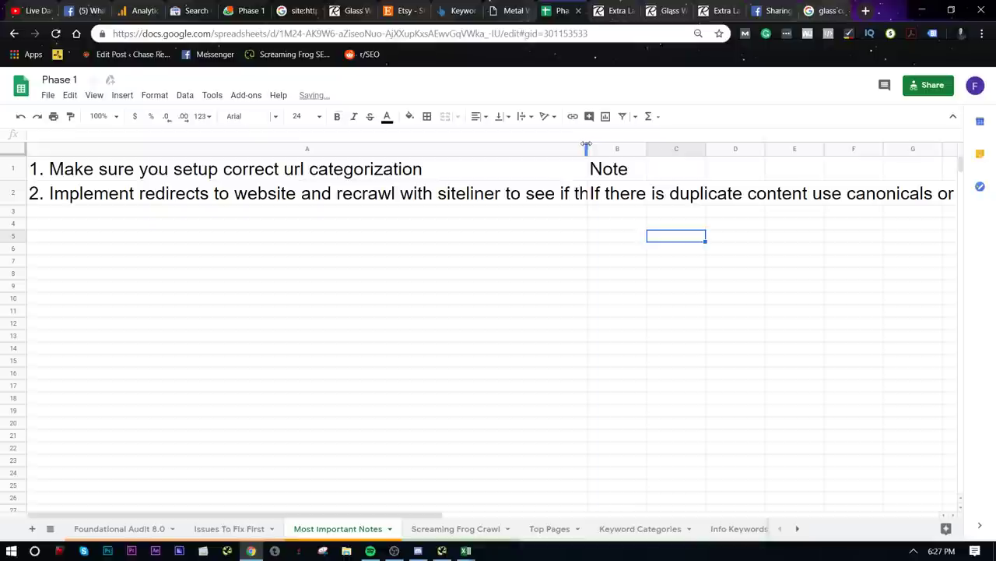
# - Widen column A until the whole second note fits inside it
pyautogui.moveTo(588, 148); pyautogui.dragTo(814, 148)
pyautogui.click(731, 310)
pyautogui.click(845, 248)
# - Enter in cell A3 "3. Start building authority with info type articles, figure out what you topically want to get relevant for first."
pyautogui.click(120, 215)
pyautogui.write('3')
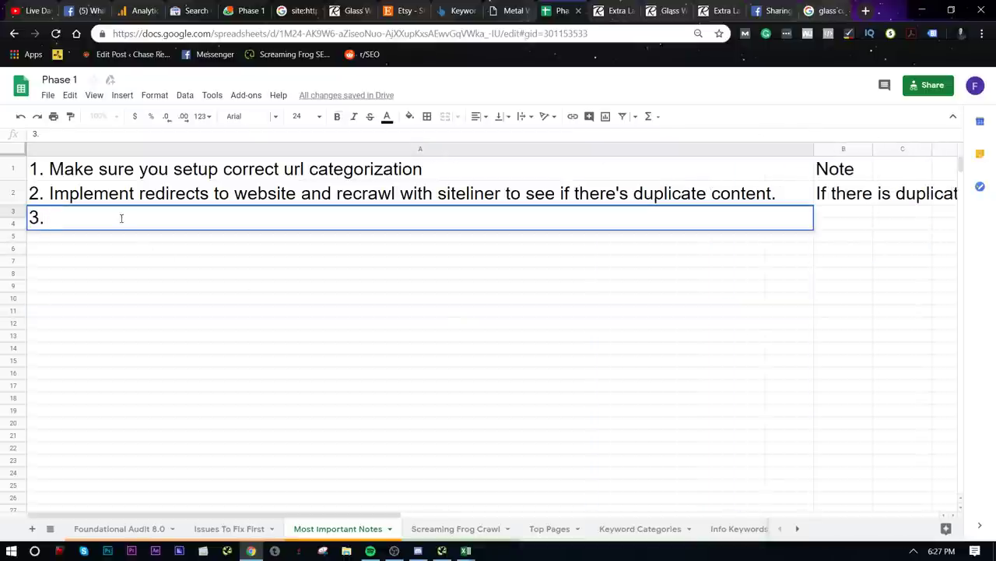
pyautogui.write('. Star')
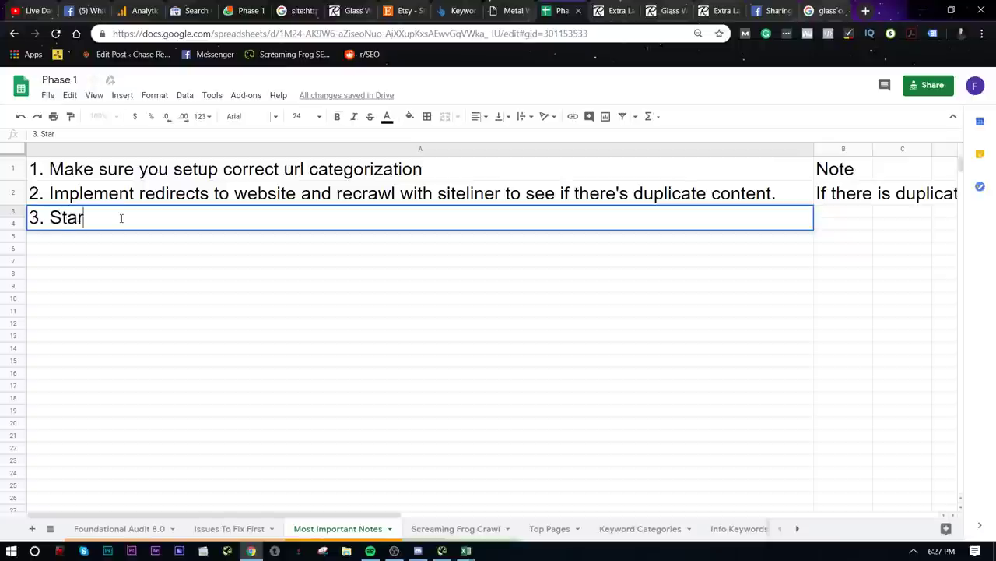
pyautogui.write('t building author')
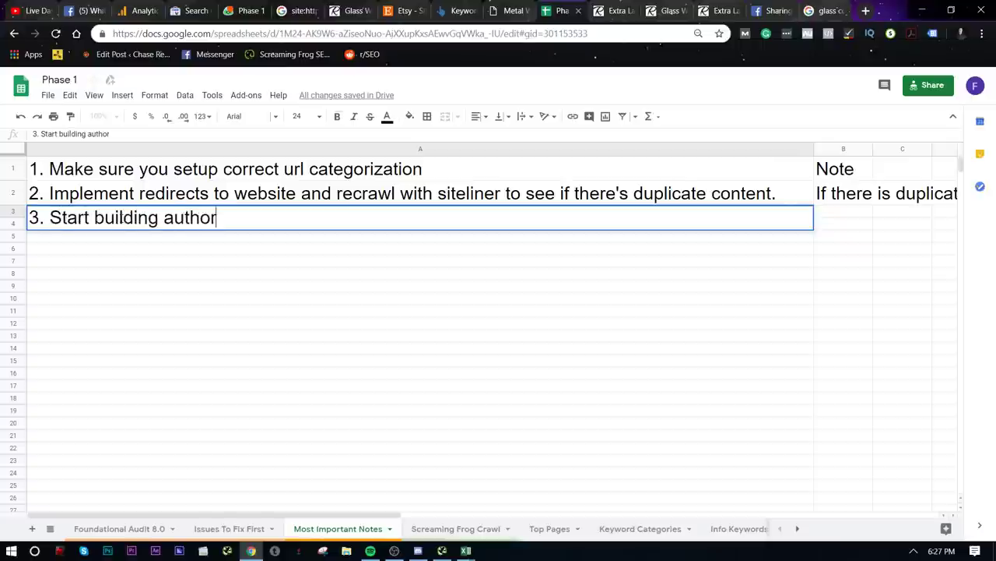
pyautogui.write('ity with info ')
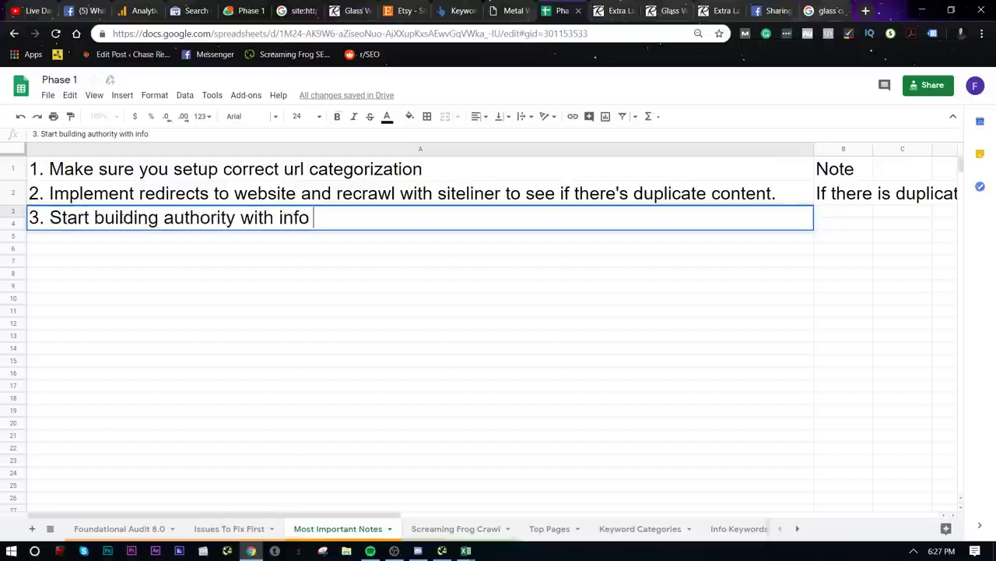
pyautogui.write('type articles ')
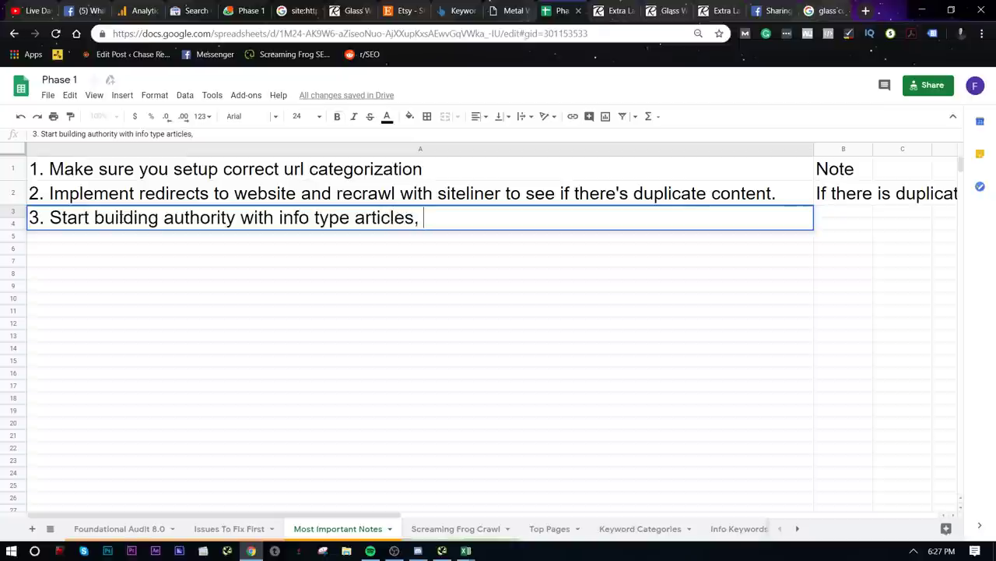
pyautogui.write(' figure out what')
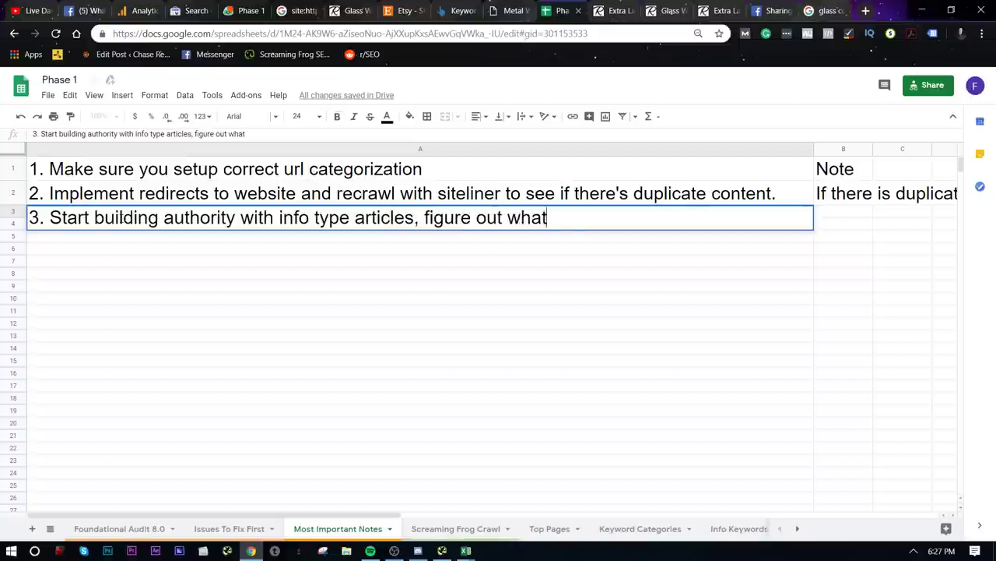
pyautogui.write(' you topically q')
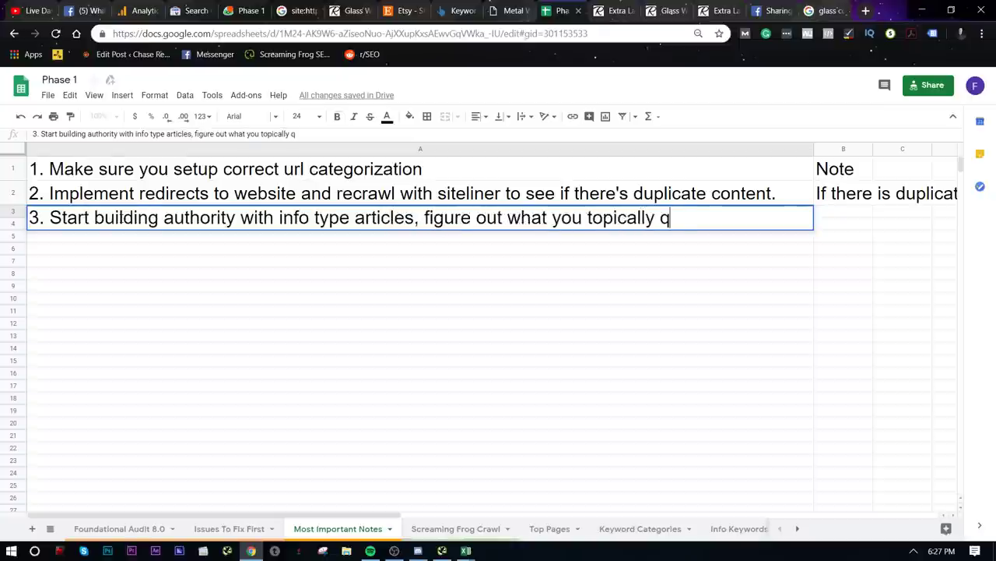
pyautogui.press('BackSpace')
pyautogui.write('want to get releva')
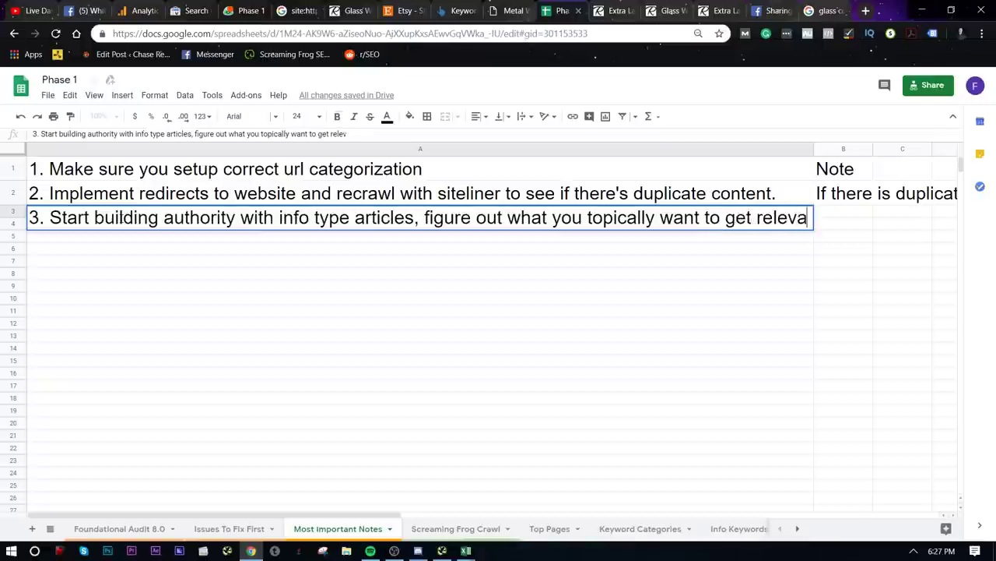
pyautogui.write('nt for firt')
pyautogui.write('s')
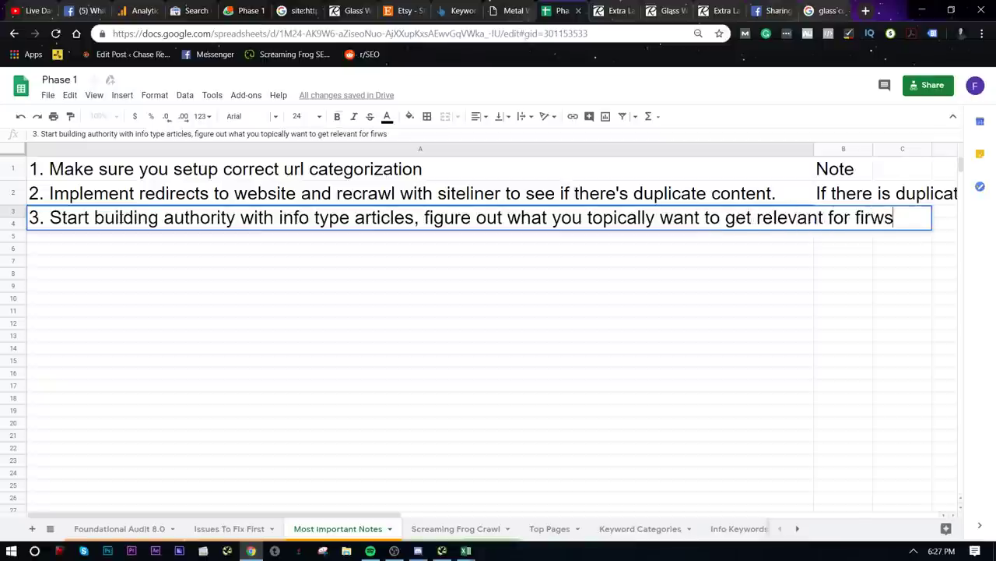
pyautogui.press('BackSpace')
pyautogui.press('BackSpace')
pyautogui.write('st. For ins')
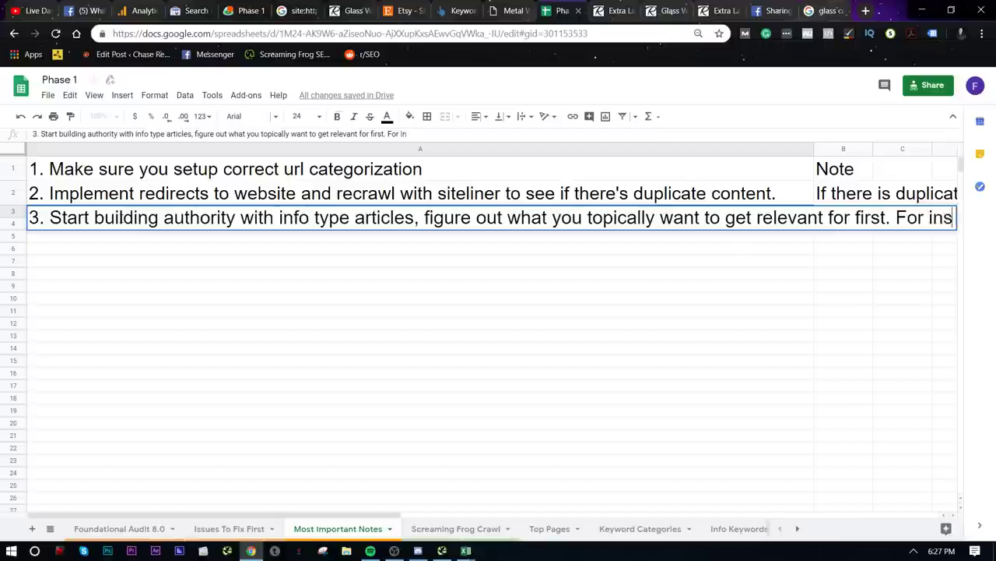
# - Continue the A3 note with "For instance, start going for keywords within your KD range of 1-15 that include anything in regards to:"
pyautogui.write('tance, start ')
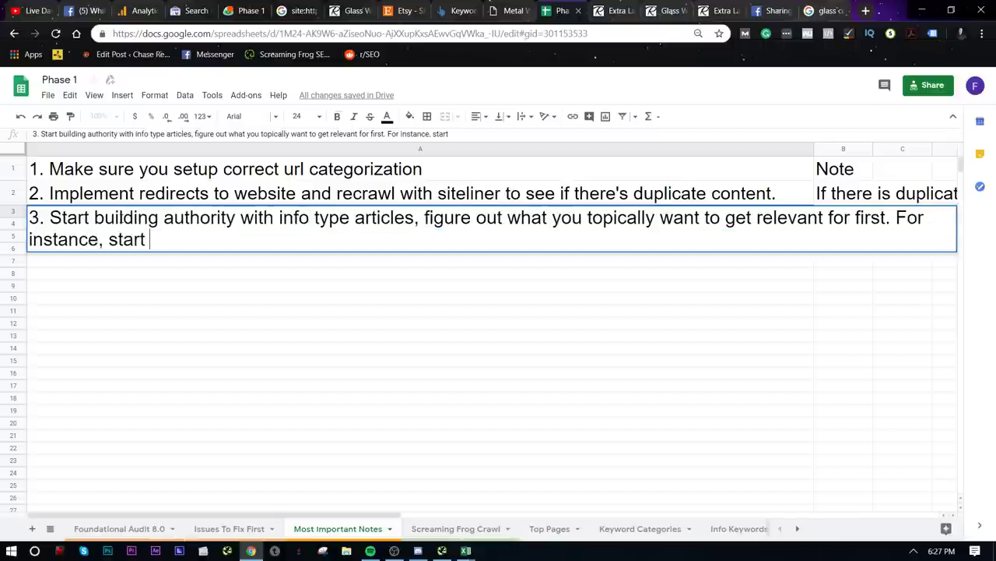
pyautogui.write('going for keywords')
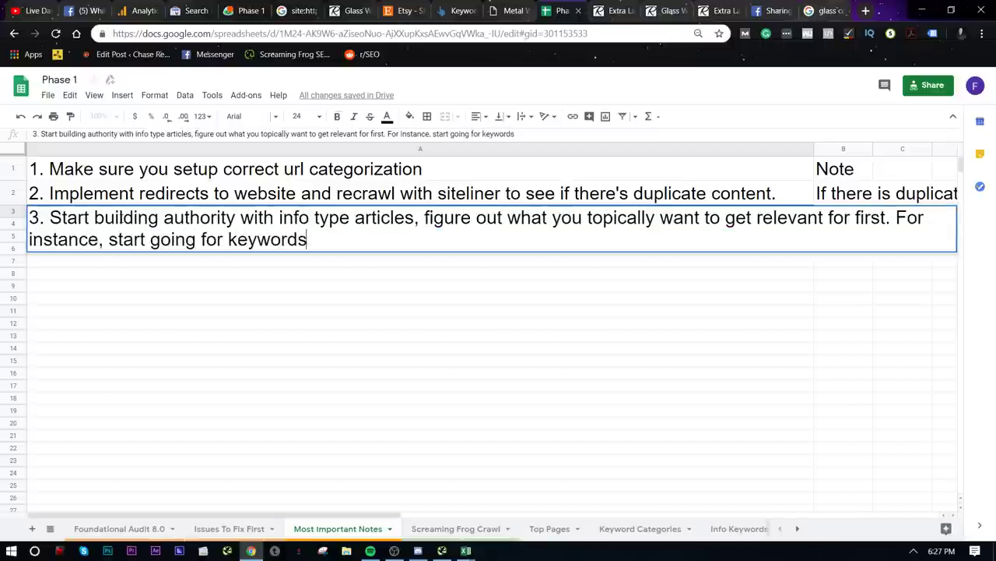
pyautogui.write(' within your KD range of 10')
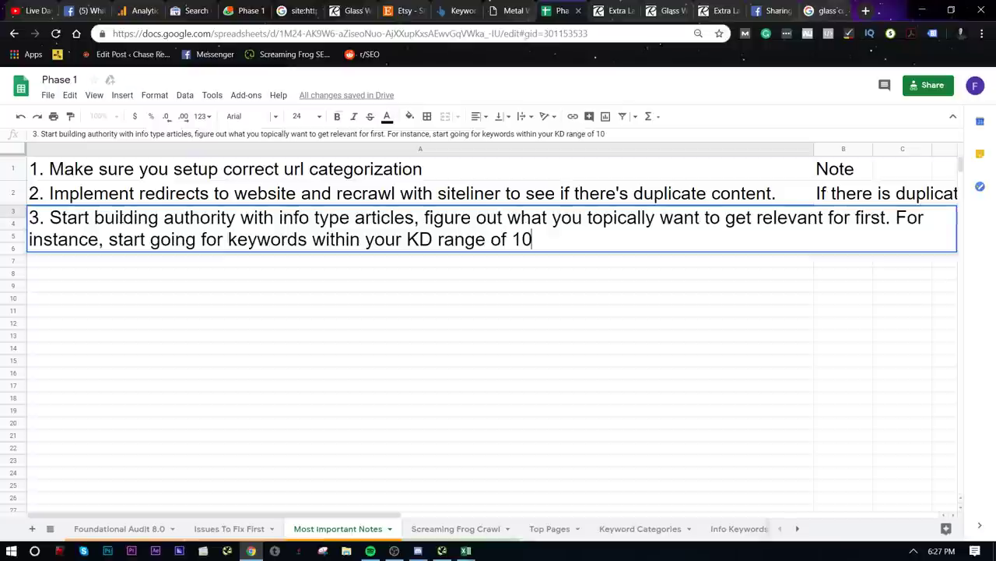
pyautogui.press('BackSpace')
pyautogui.write('-1')
pyautogui.write('5 that include ')
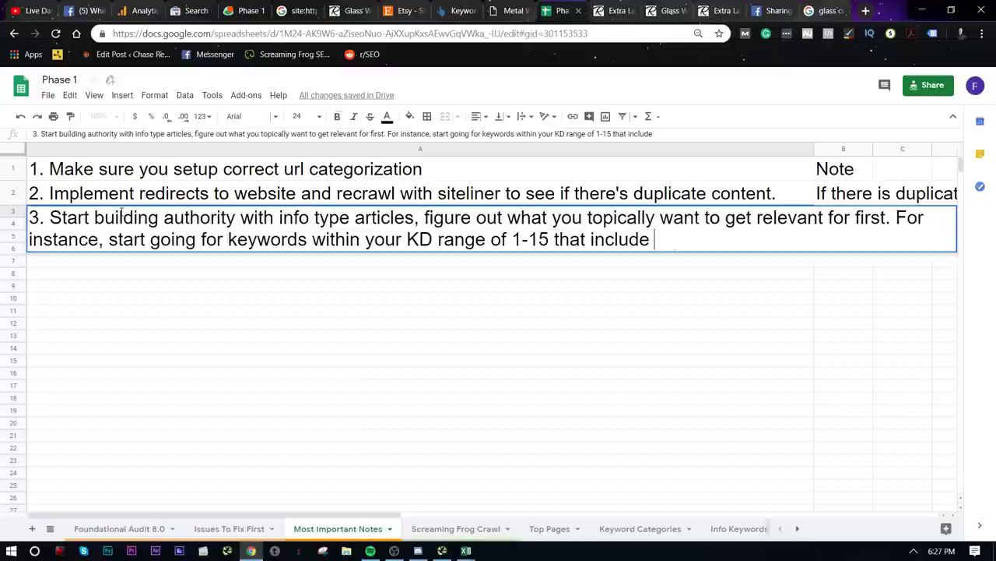
pyautogui.write('ananything in reg')
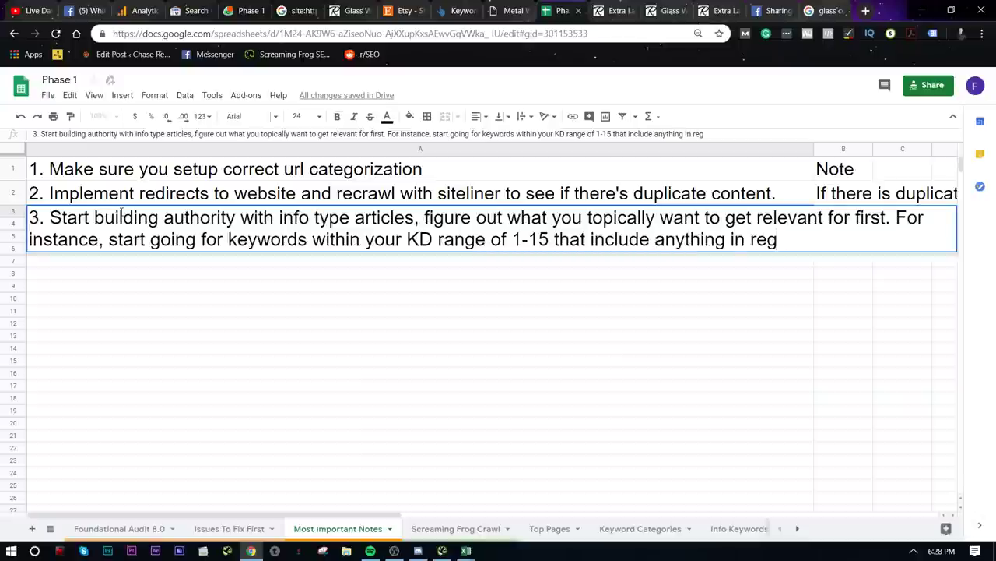
pyautogui.write('ards to:')
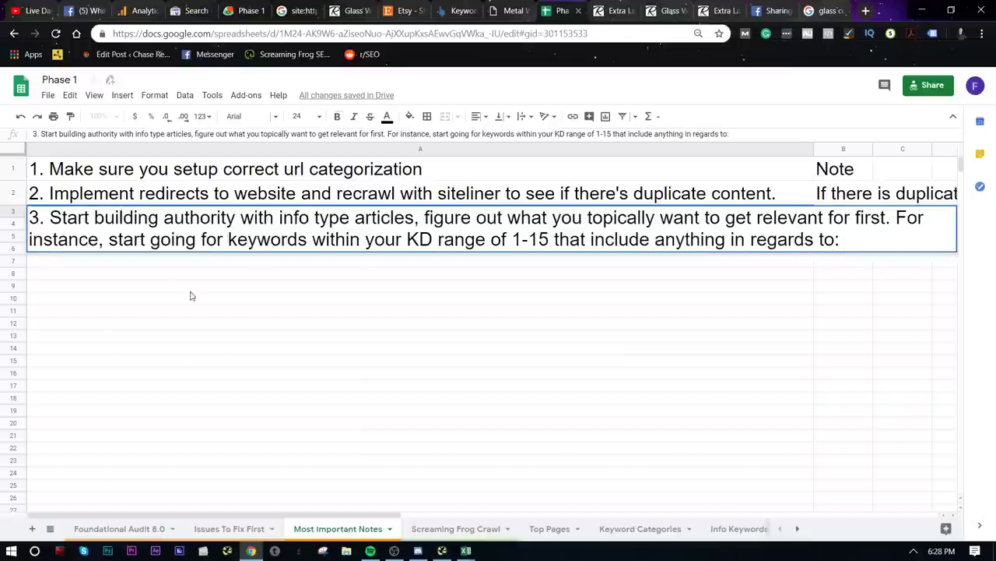
# - Open the Info Keywords sheet and widen column A so the full keywords can be read
pyautogui.click(568, 531)
pyautogui.click(634, 529)
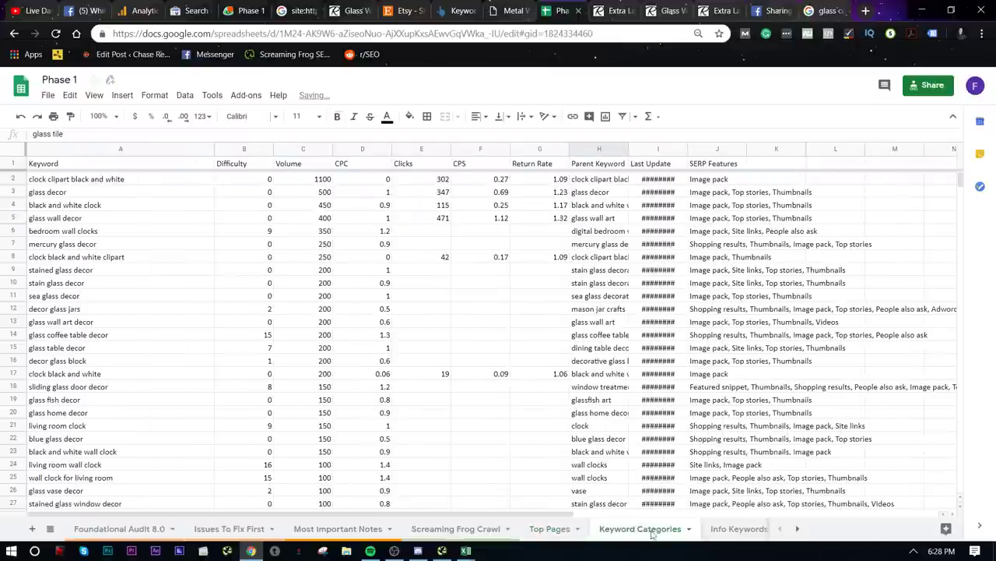
pyautogui.click(739, 530)
pyautogui.scroll(-5, 219, 254)
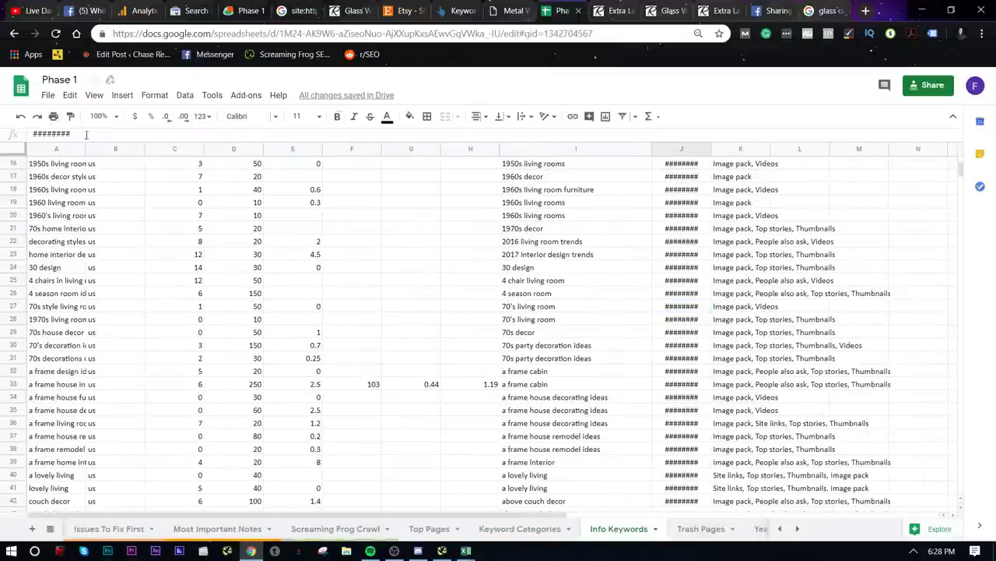
pyautogui.moveTo(87, 154); pyautogui.dragTo(310, 154)
pyautogui.click(195, 306)
# - Browse the info keywords for a topic to build relevance on and copy "cool apartment decor"
pyautogui.scroll(-5, 269, 394)
pyautogui.scroll(-10, 260, 430)
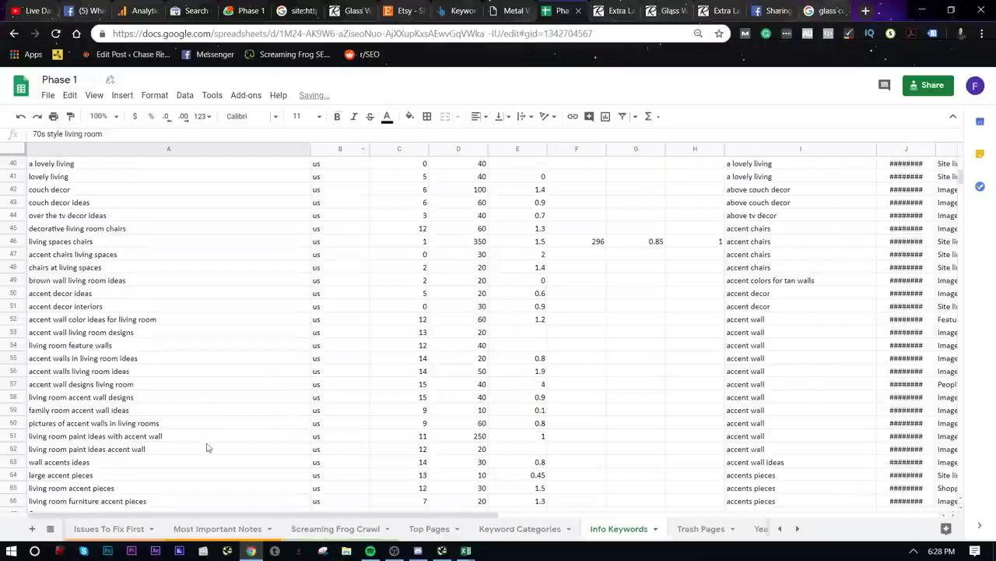
pyautogui.scroll(1, 181, 409)
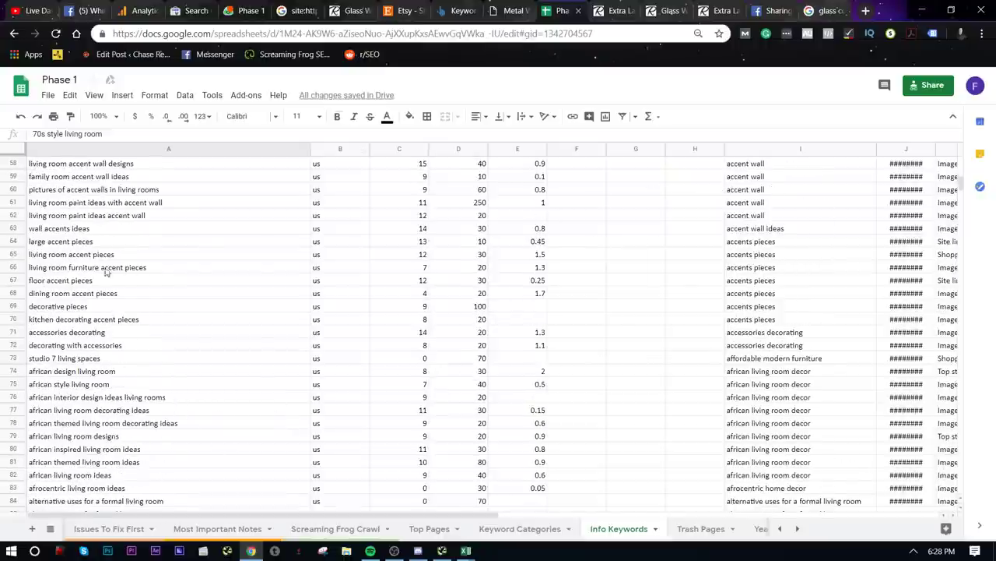
pyautogui.scroll(-12, 132, 311)
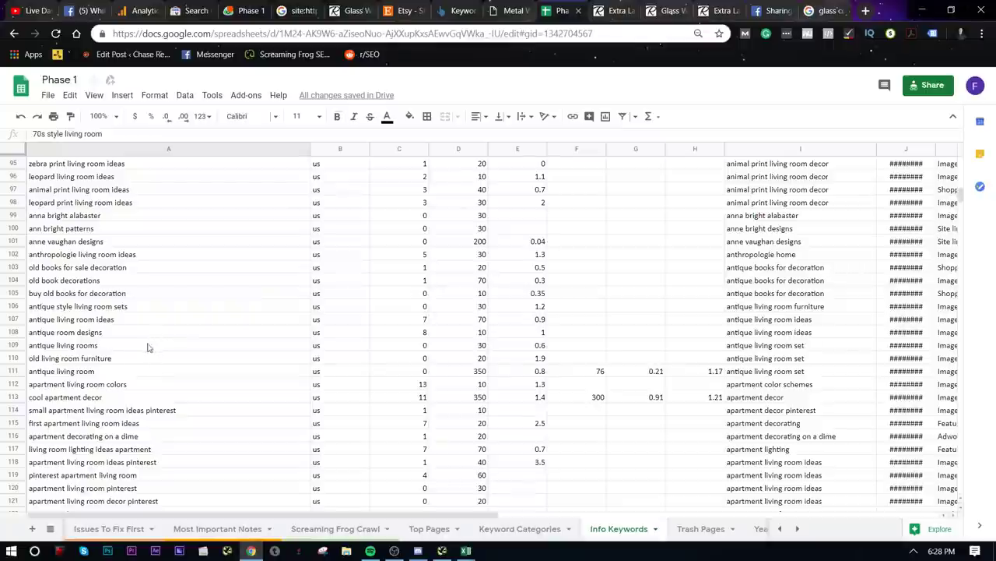
pyautogui.click(117, 398)
pyautogui.hotkey('ctrl', 'c')
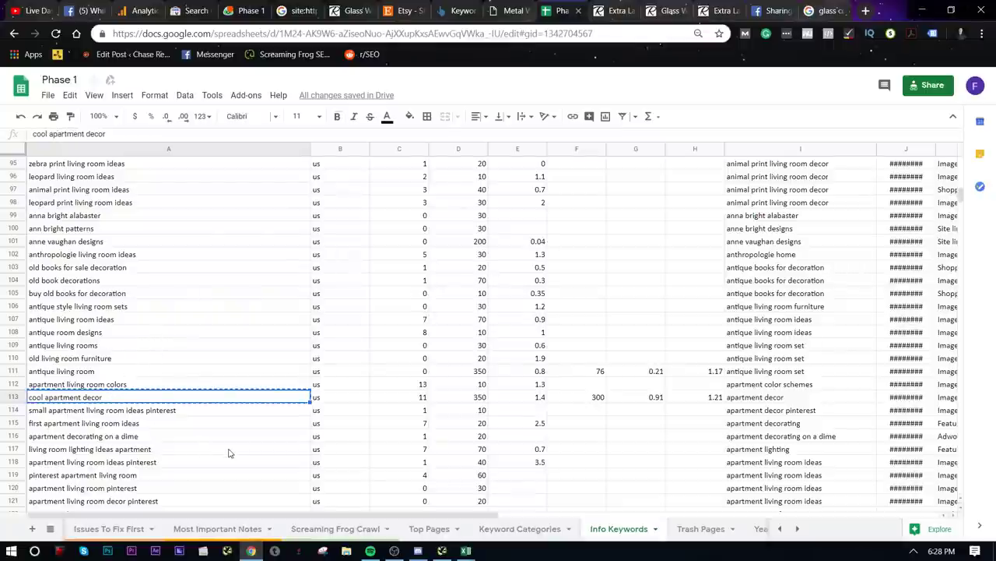
pyautogui.click(263, 447)
pyautogui.hotkey('ctrl', 'f')
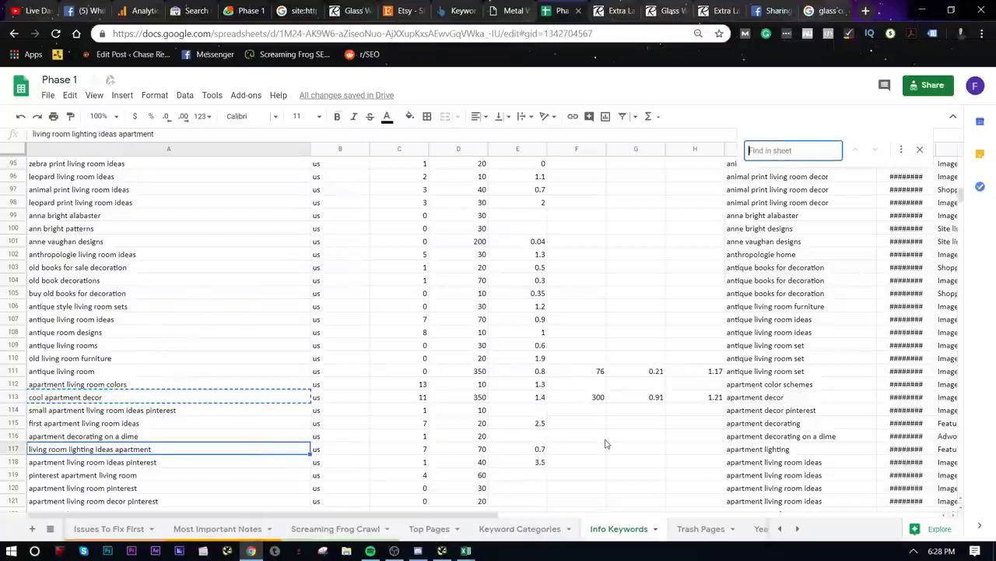
# - Copy "apartment decor" from column I of the "cool apartment decor" row and search the sheet for it
pyautogui.click(790, 397)
pyautogui.hotkey('ctrl', 'c')
pyautogui.hotkey('ctrl', 'f')
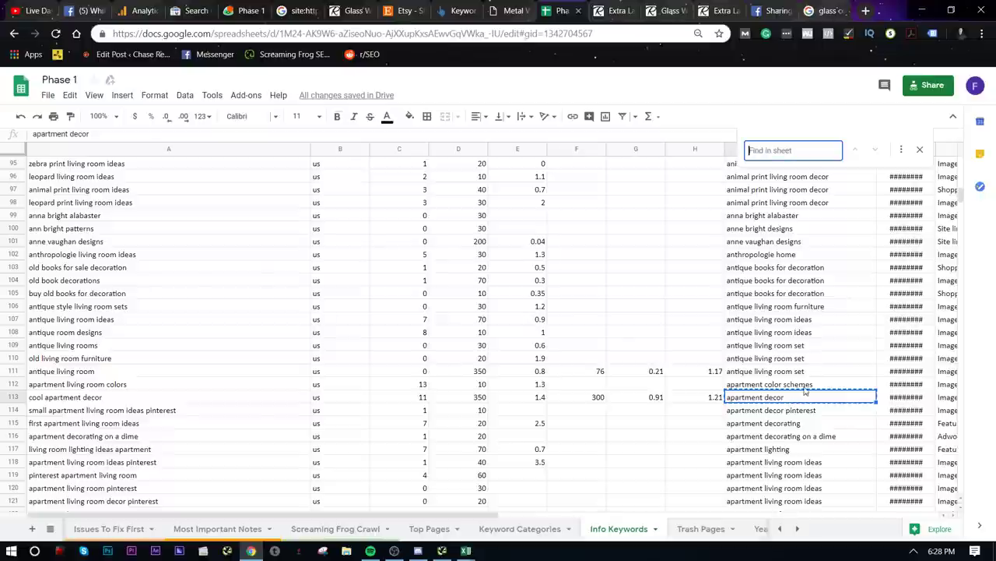
pyautogui.hotkey('ctrl', 'v')
pyautogui.click(919, 149)
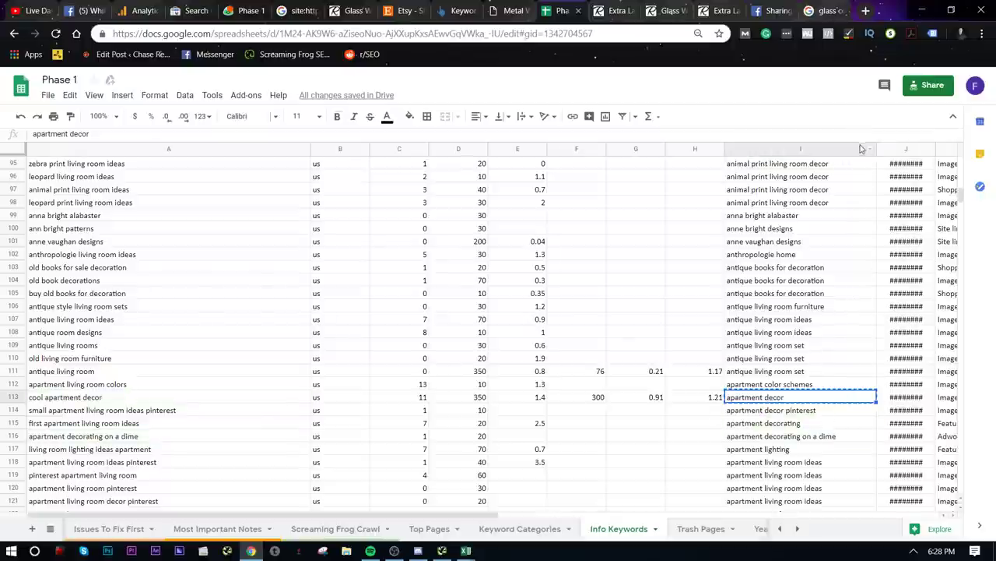
# - Sort the Info Keywords sheet Z → A by column I and search it for "apartment decor"
pyautogui.click(869, 150)
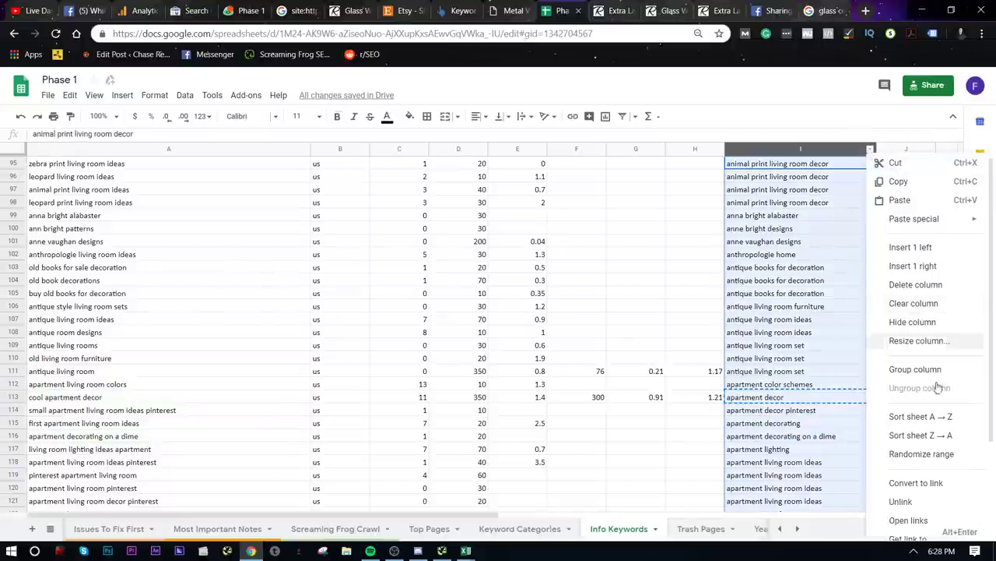
pyautogui.click(939, 435)
pyautogui.hotkey('ctrl', 'f')
pyautogui.hotkey('ctrl', 'v')
pyautogui.scroll(-3, 798, 475)
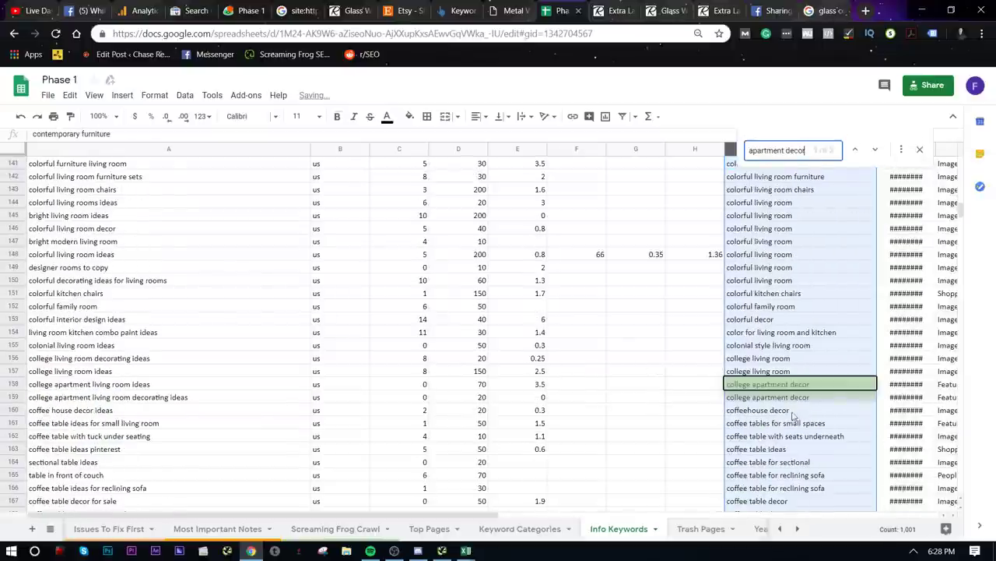
# - Examine the "college apartment decor" entries in column I and the keywords around them
pyautogui.click(794, 386)
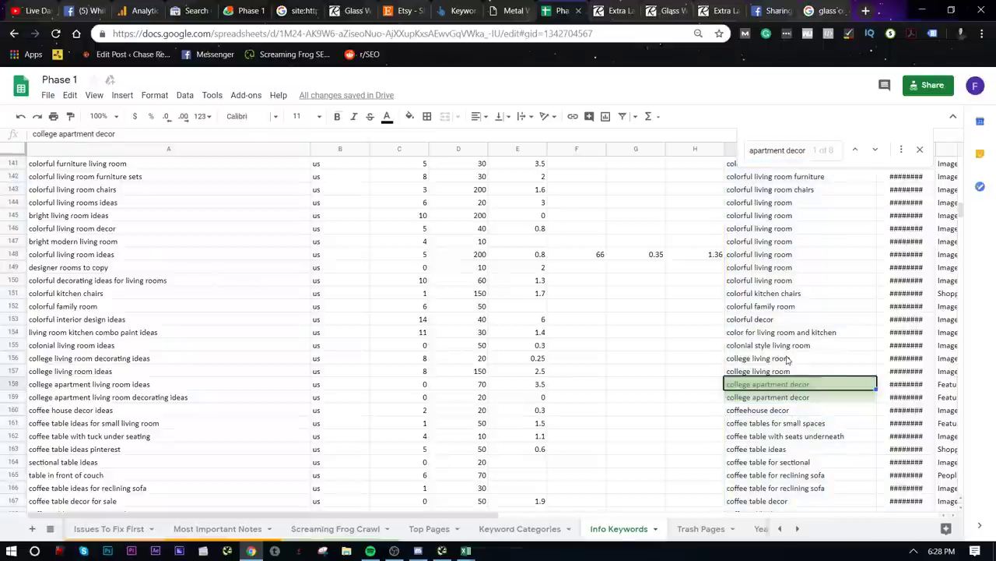
pyautogui.moveTo(786, 360); pyautogui.dragTo(781, 384)
pyautogui.click(780, 386)
pyautogui.click(730, 413)
pyautogui.moveTo(752, 401); pyautogui.dragTo(757, 389)
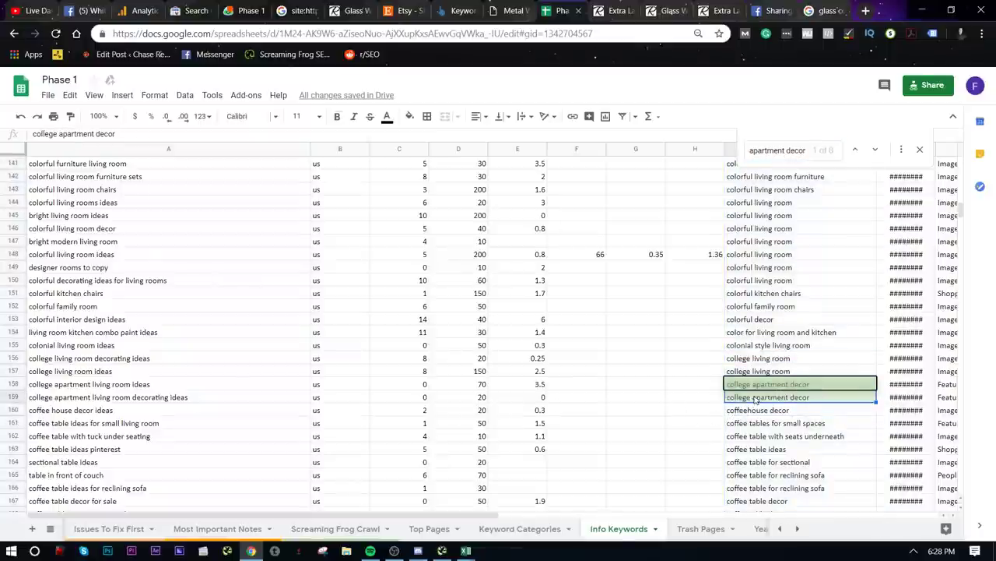
pyautogui.click(763, 389)
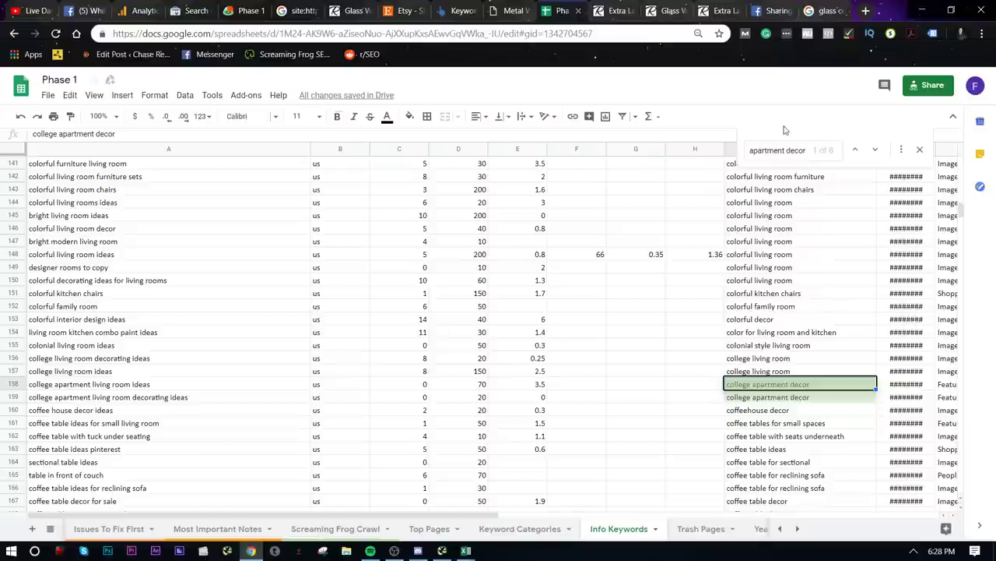
# - Go through the further "apartment decor" matches in the sheet, up to the exact entry in column I
pyautogui.click(788, 153)
pyautogui.press('Return')
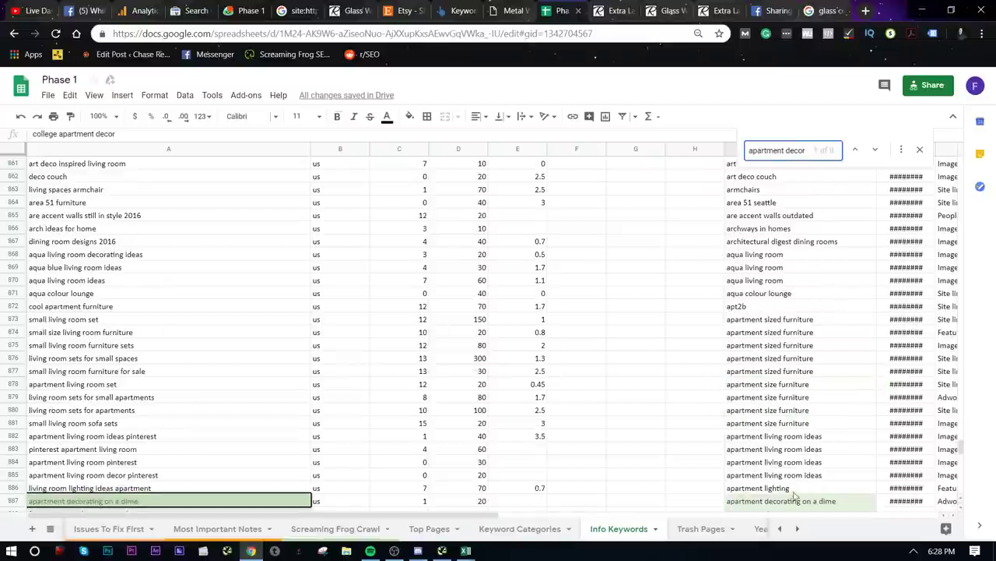
pyautogui.scroll(-2, 796, 502)
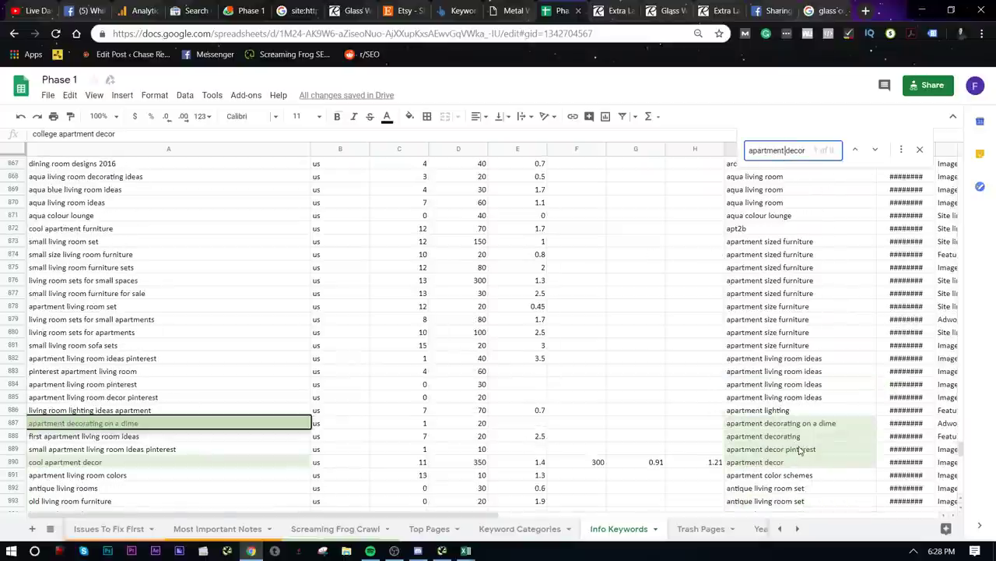
pyautogui.press('Return')
pyautogui.press('Return')
pyautogui.press('Return')
pyautogui.press('Return')
pyautogui.press('Return')
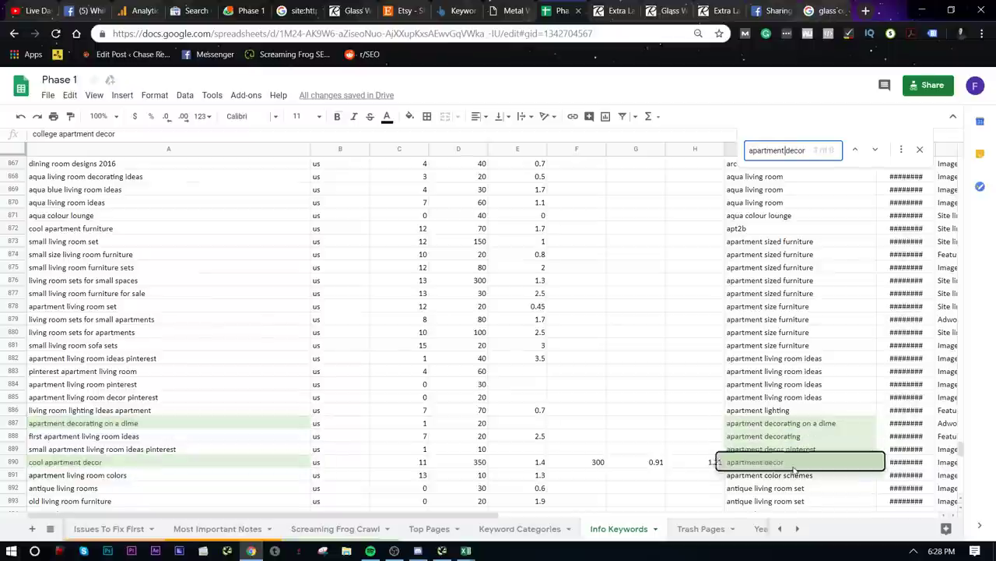
# - Complete note 3 on the Most Important Notes sheet by adding "apartment decor." after "in regards to:"
pyautogui.scroll(2, 812, 337)
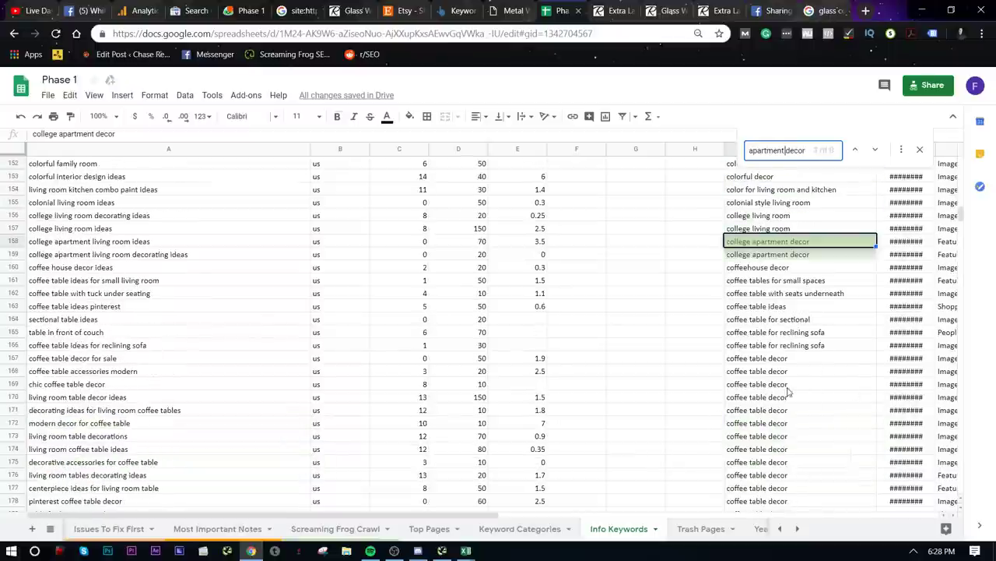
pyautogui.moveTo(800, 462); pyautogui.dragTo(686, 449)
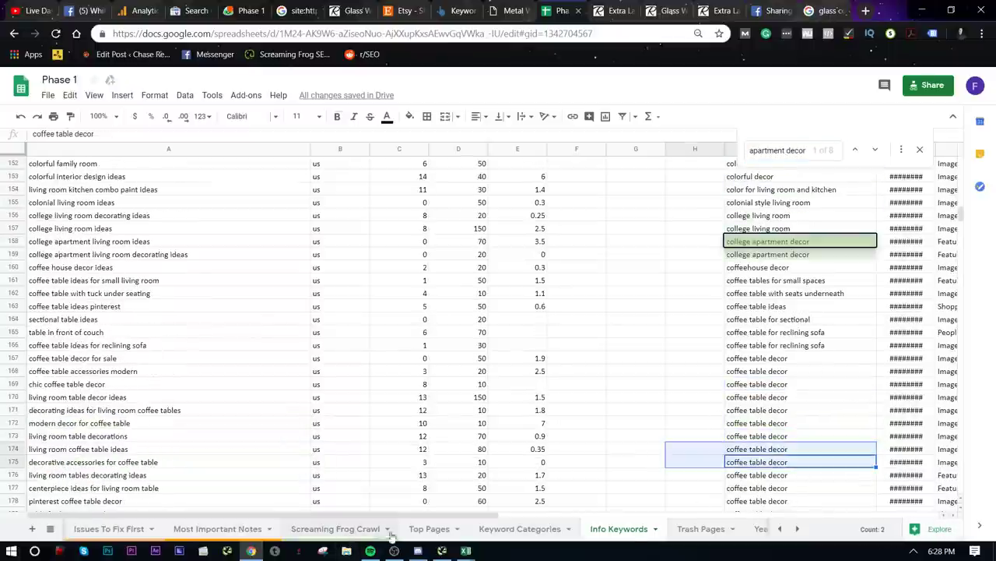
pyautogui.click(518, 535)
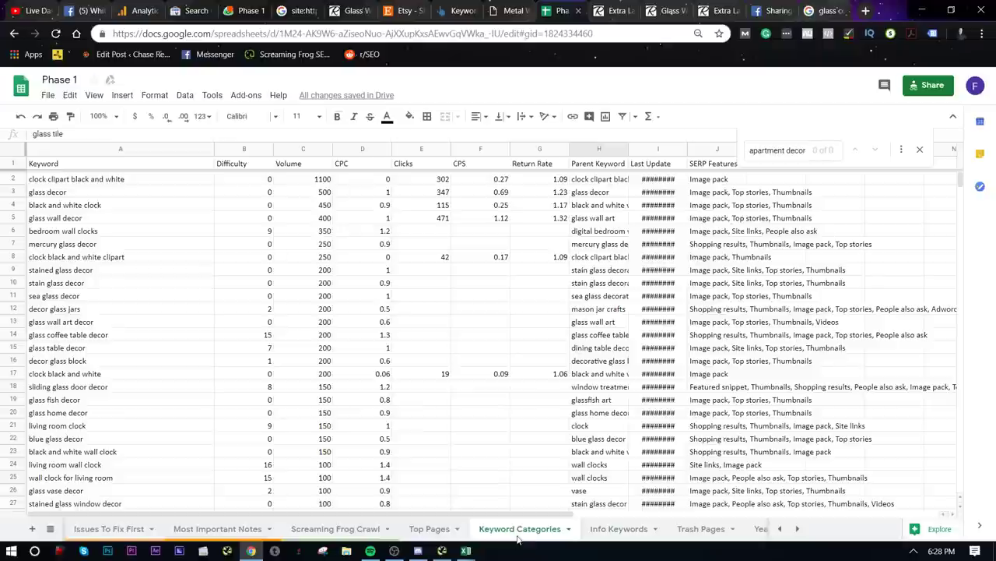
pyautogui.click(436, 529)
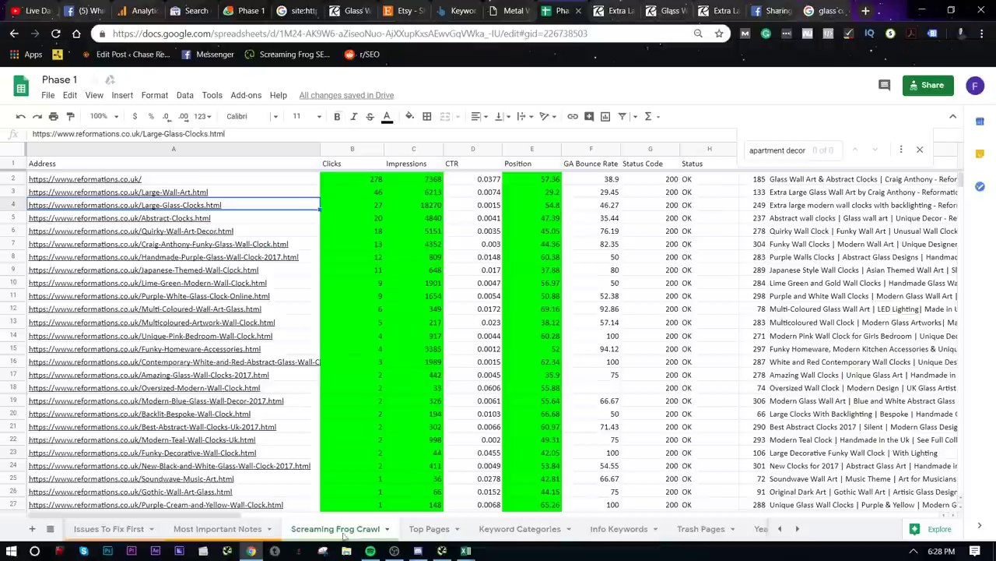
pyautogui.click(356, 530)
pyautogui.click(227, 529)
pyautogui.press('Return')
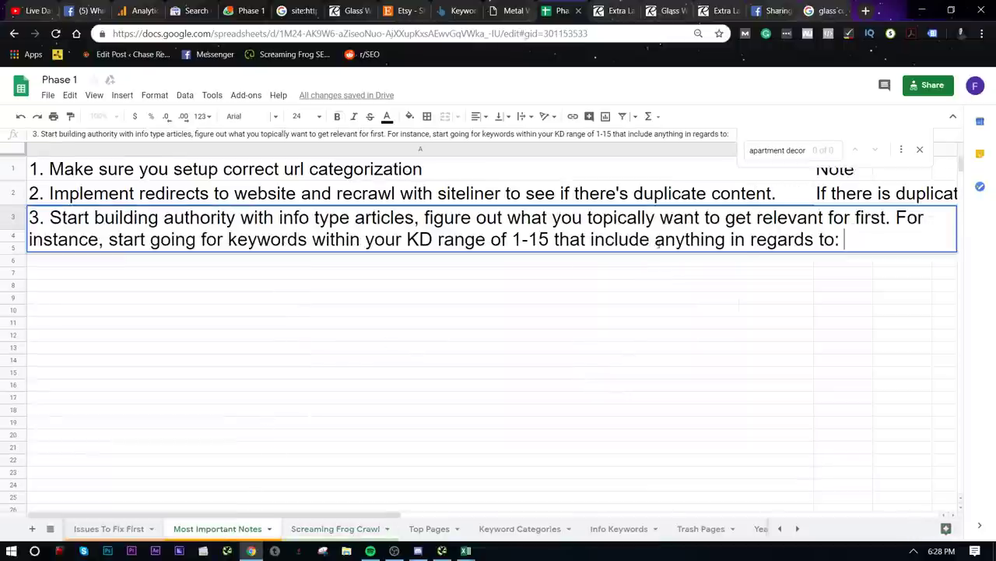
pyautogui.write('apartm')
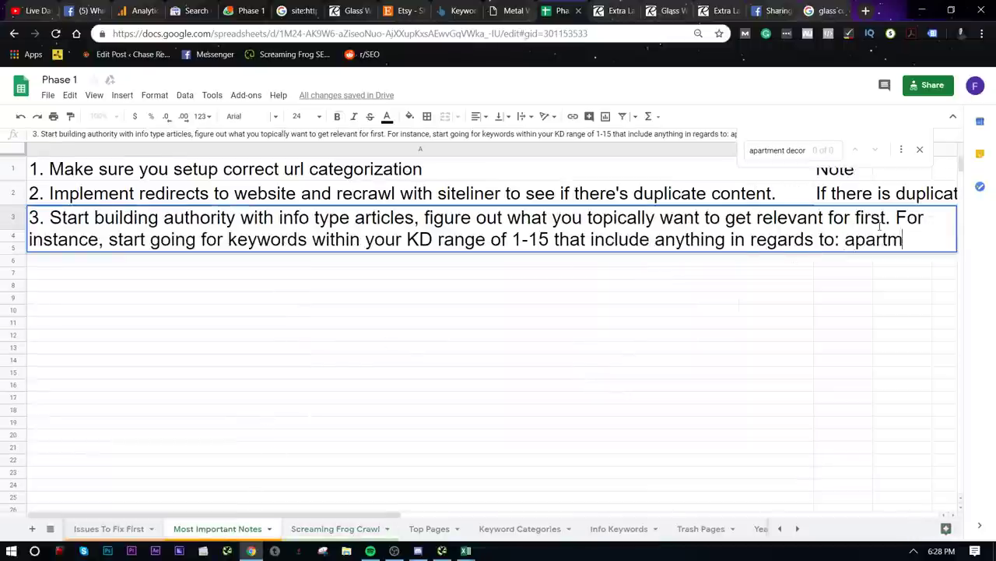
pyautogui.write('ent decor.')
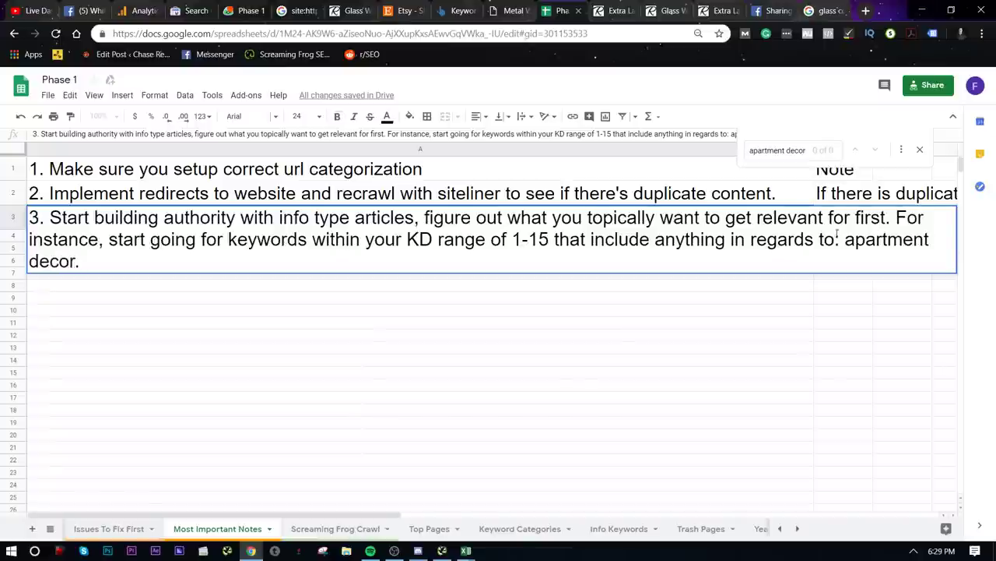
pyautogui.click(575, 312)
# - Begin cell A4 with "4. Make sure you design website to include Schema for your products, conversion tracking, pixel for remarketing,"
pyautogui.click(225, 251)
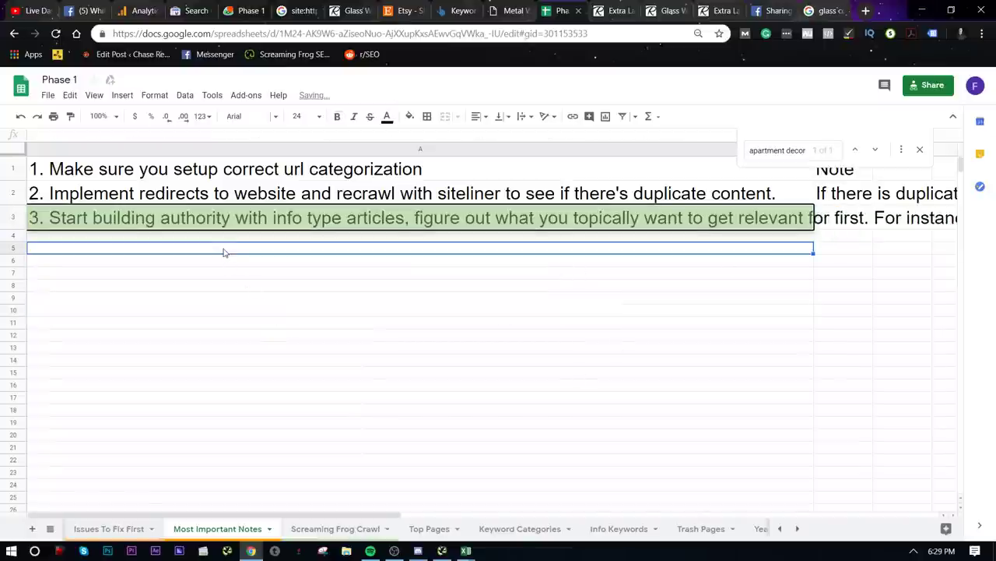
pyautogui.click(249, 240)
pyautogui.write('4.')
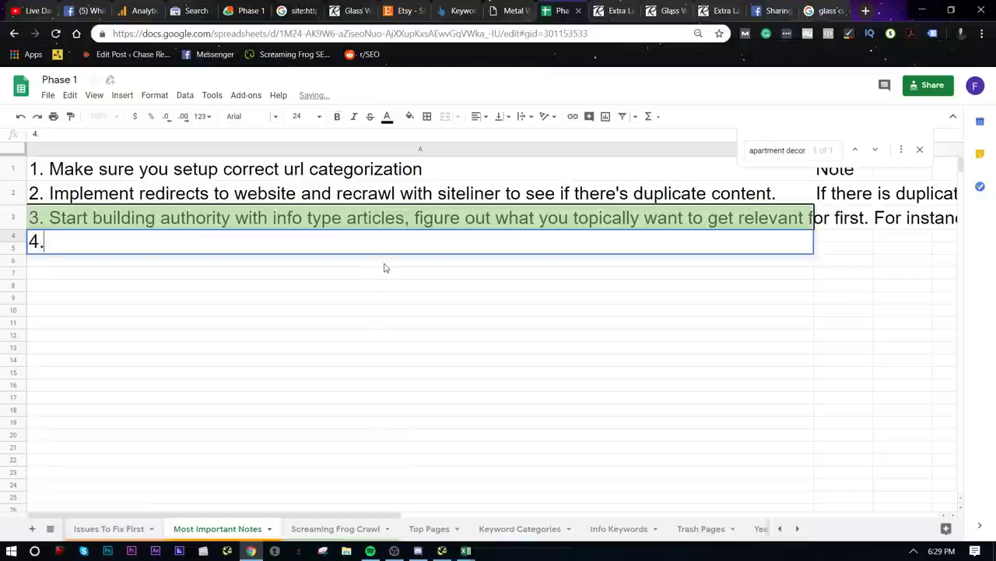
pyautogui.hotkey('alt', 'Tab')
pyautogui.press('Escape')
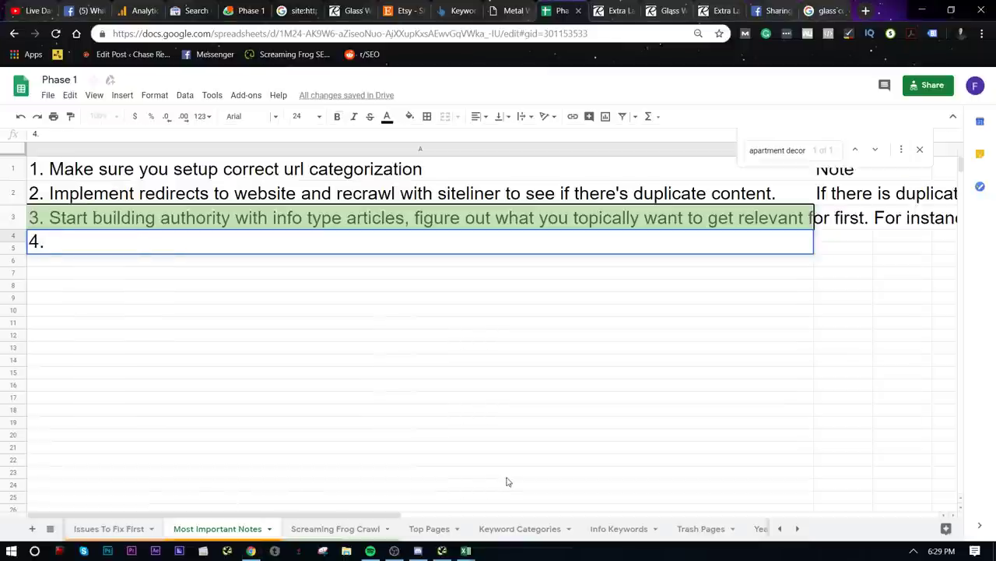
pyautogui.write('Ma')
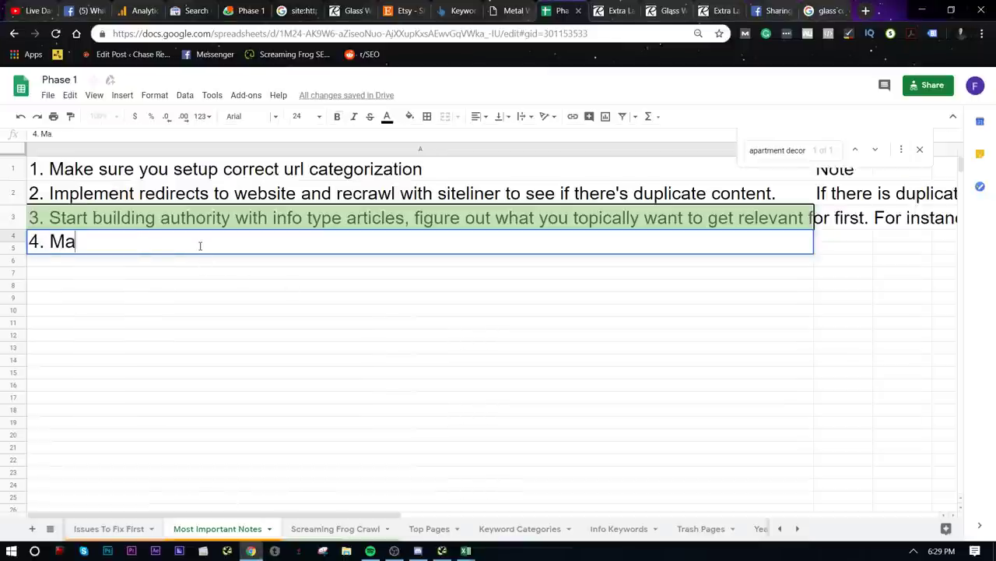
pyautogui.write('ke sure you design website')
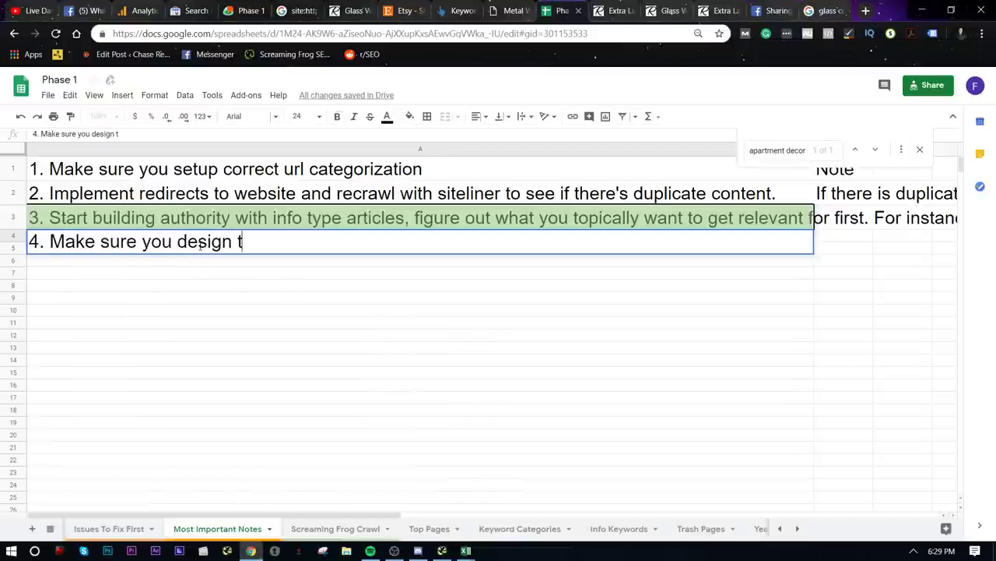
pyautogui.press('BackSpace')
pyautogui.write('te to i')
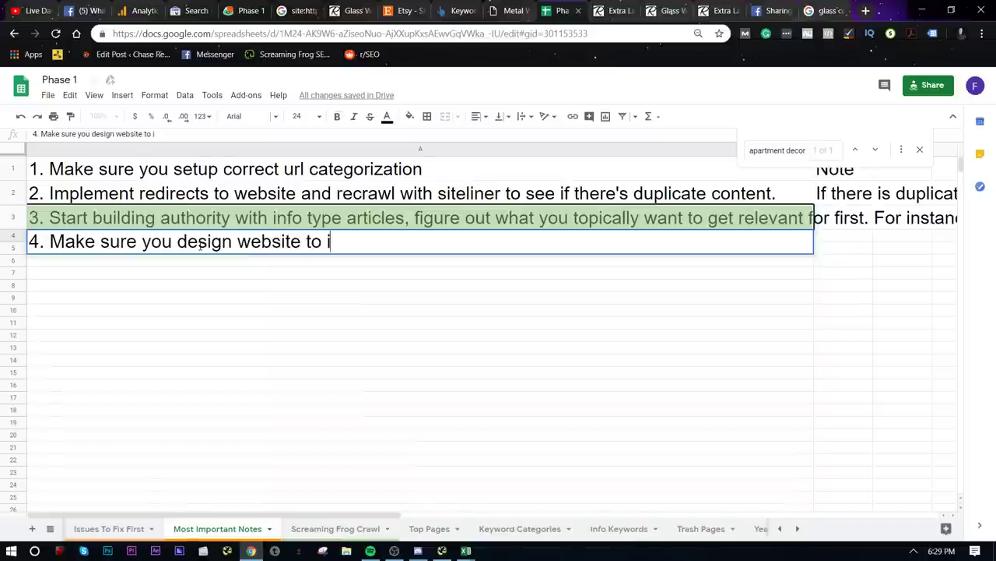
pyautogui.write('nclude Schema for y')
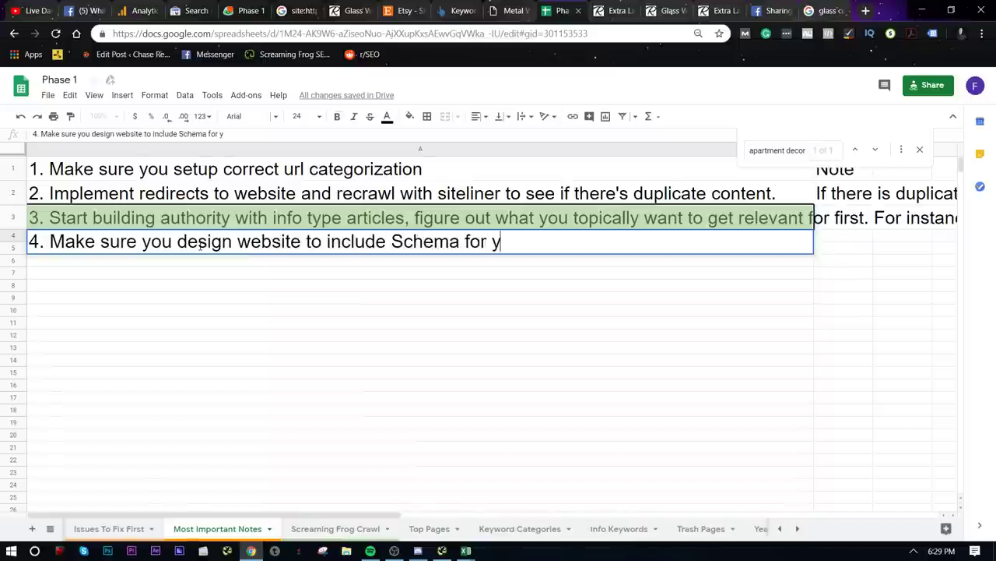
pyautogui.write('our products, con')
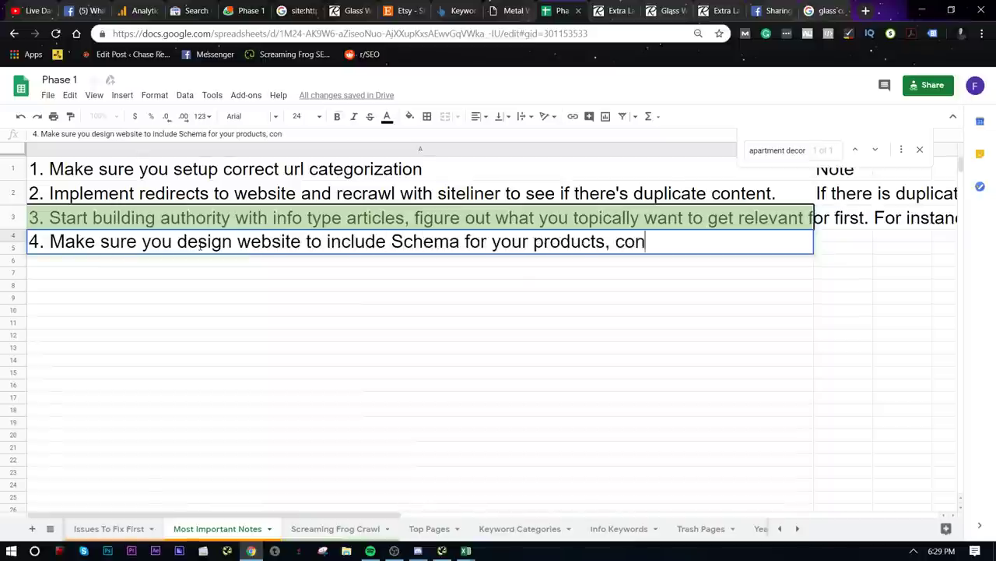
pyautogui.write('version tracking, ')
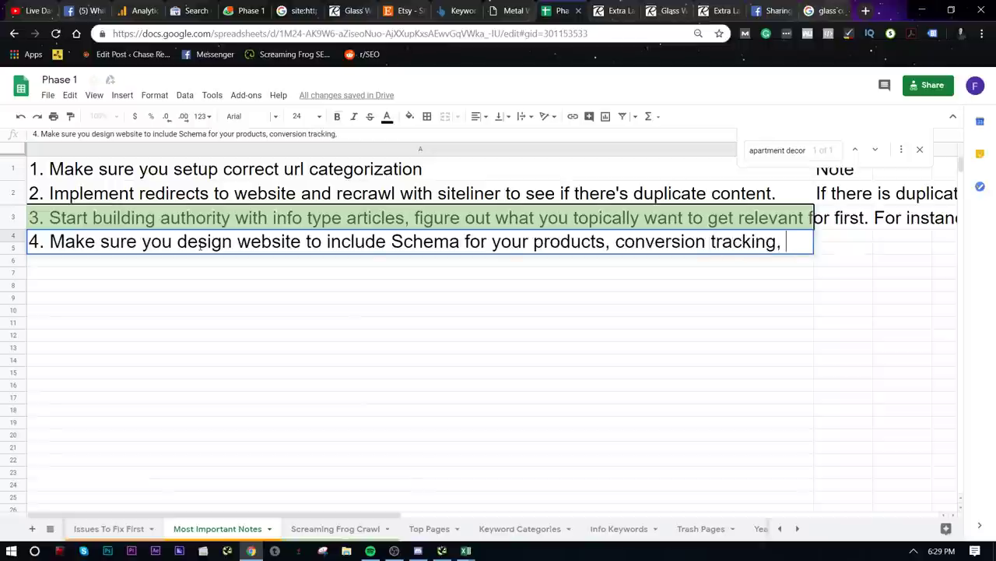
pyautogui.write('pixel for remarketing,')
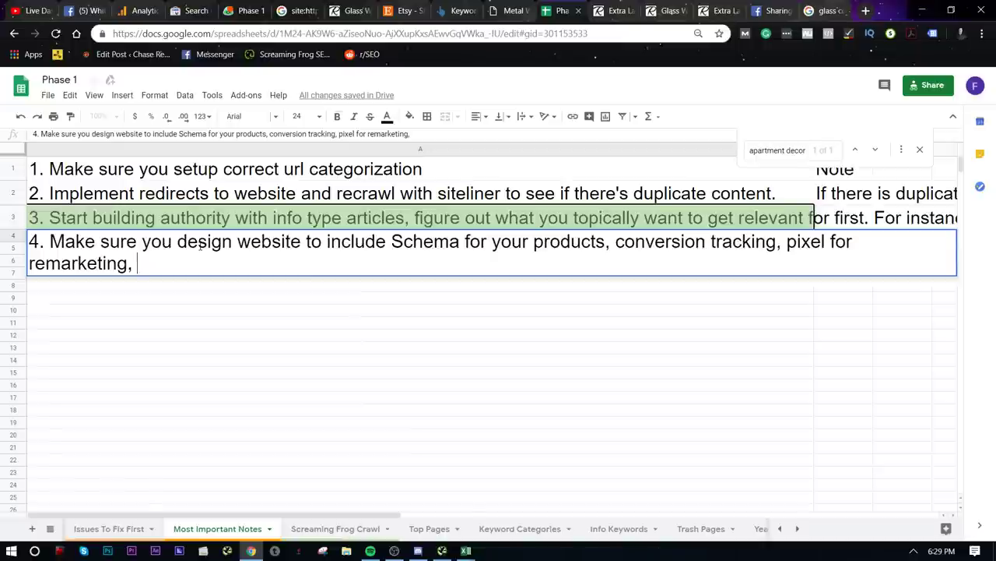
# - Finish note 4 with "CTA's above the fold, and CTA's in blog posts to funnel your free traffic into some sort of asset you control."
pyautogui.write("CTA's above ")
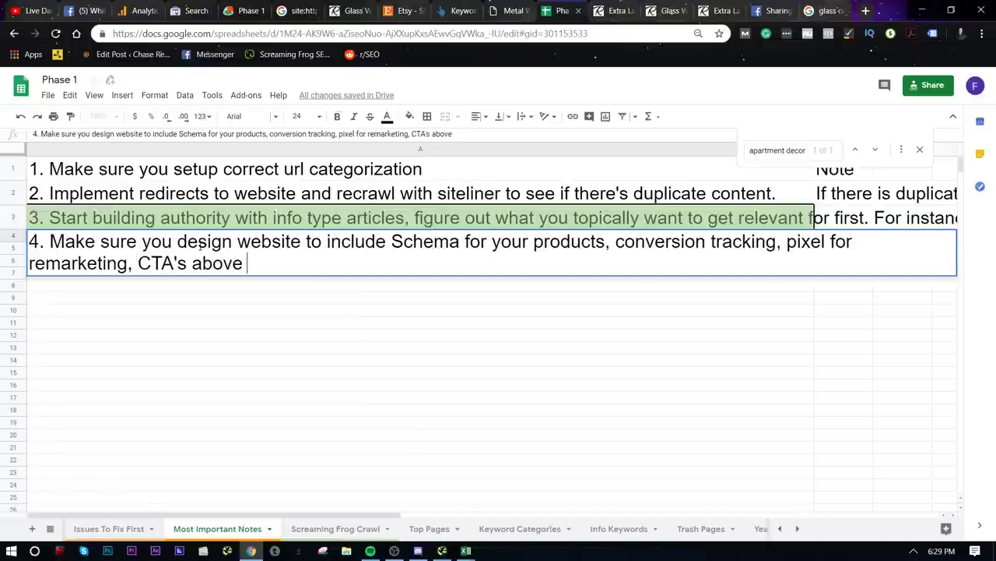
pyautogui.write('the fold, and ')
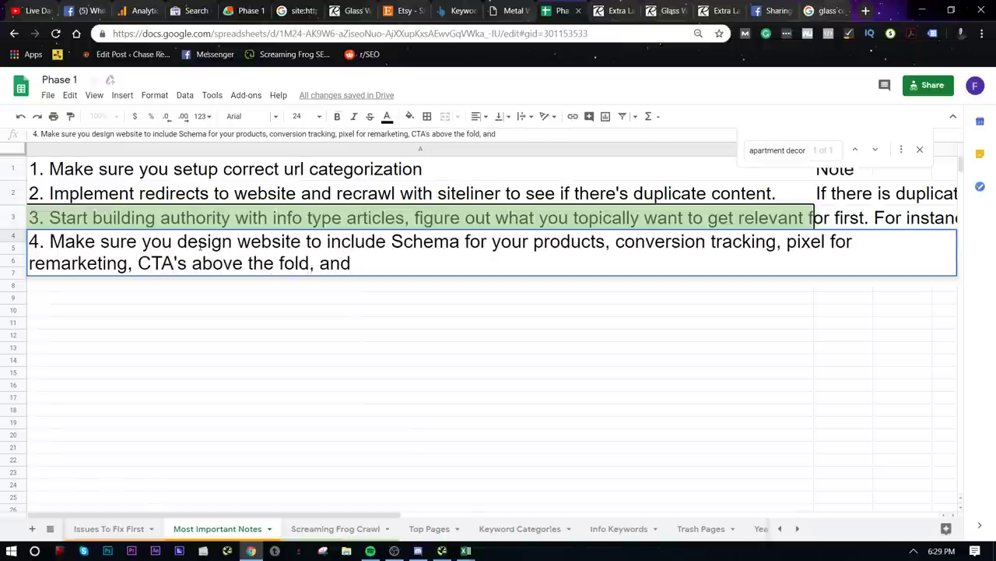
pyautogui.write("CTA's in ")
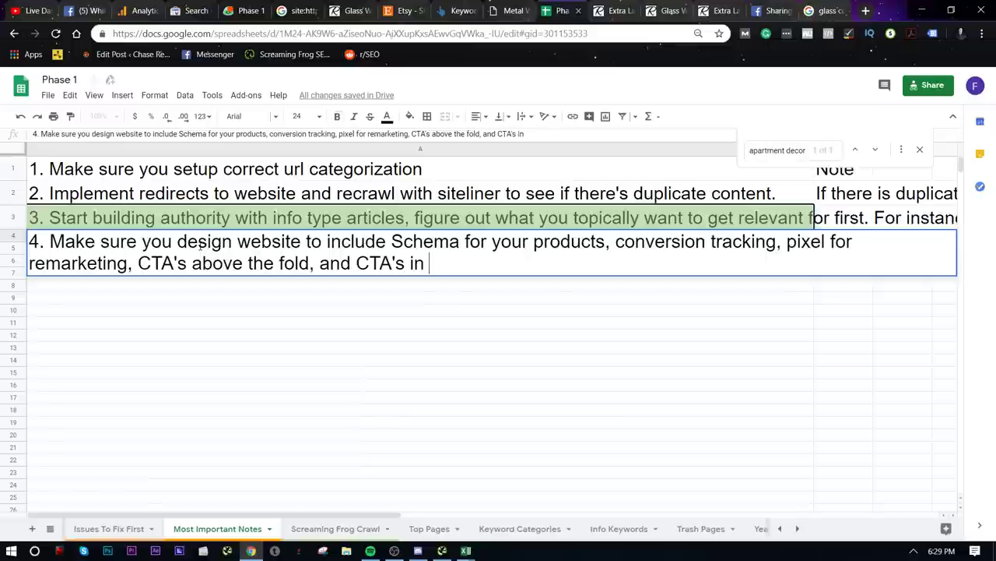
pyautogui.write('blog posts to ')
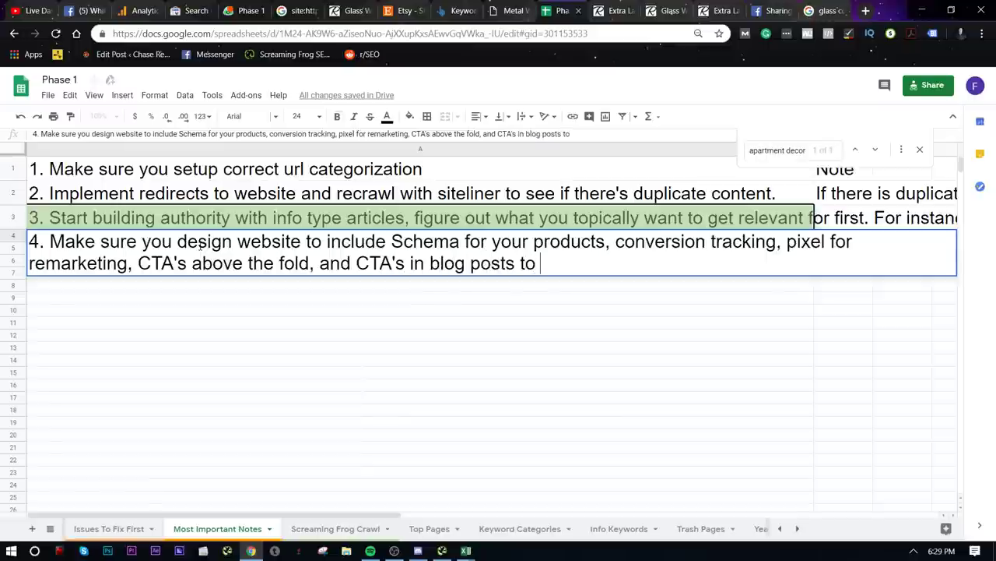
pyautogui.write('cont')
pyautogui.press('BackSpace')
pyautogui.press('BackSpace')
pyautogui.write('funnel')
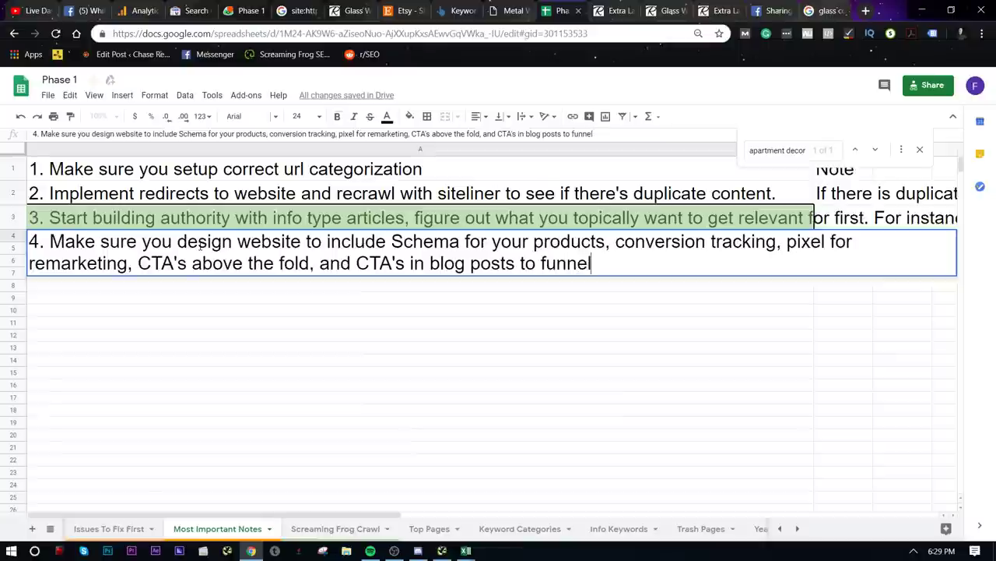
pyautogui.write(' your free traf')
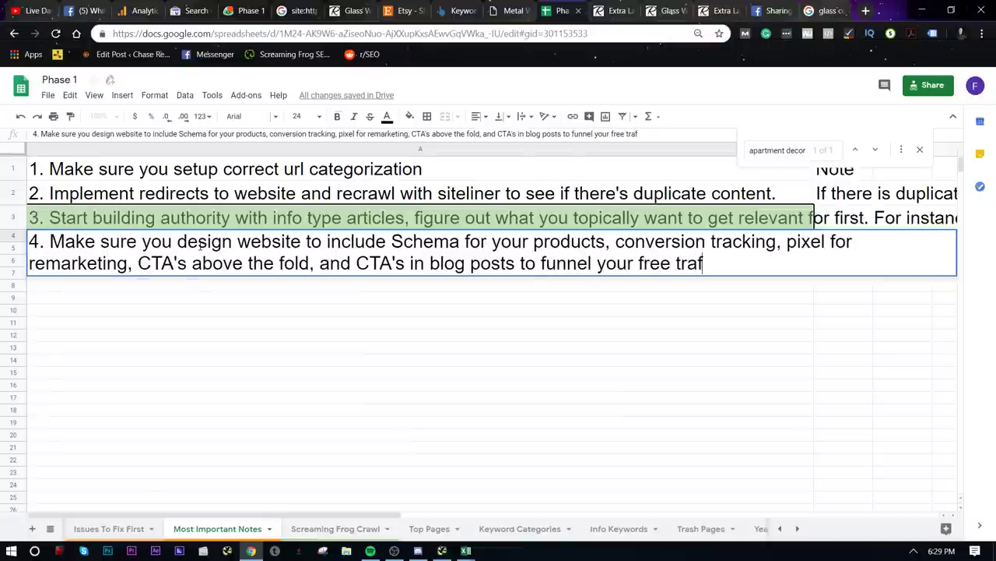
pyautogui.write('fic into some sort o')
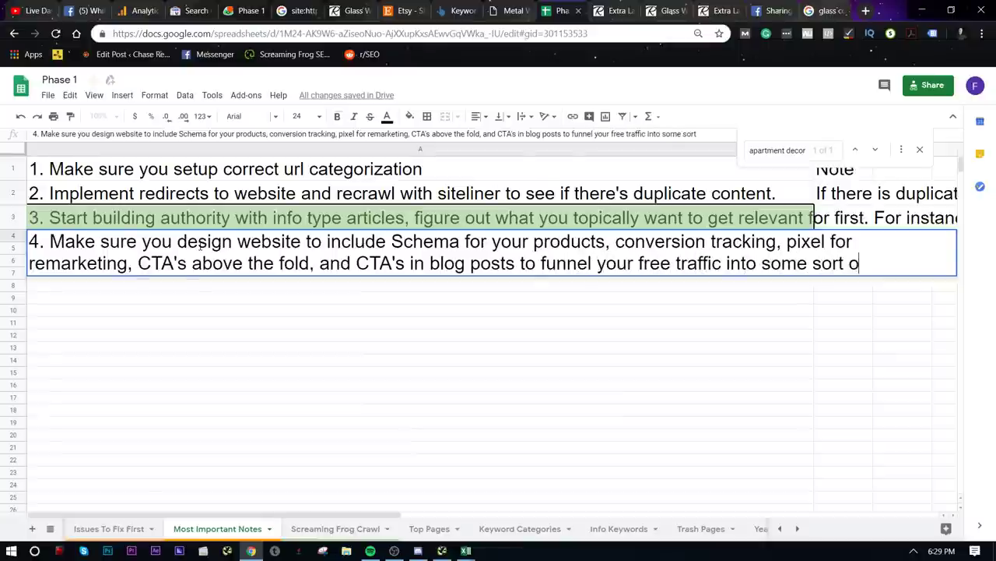
pyautogui.write('f asset you c')
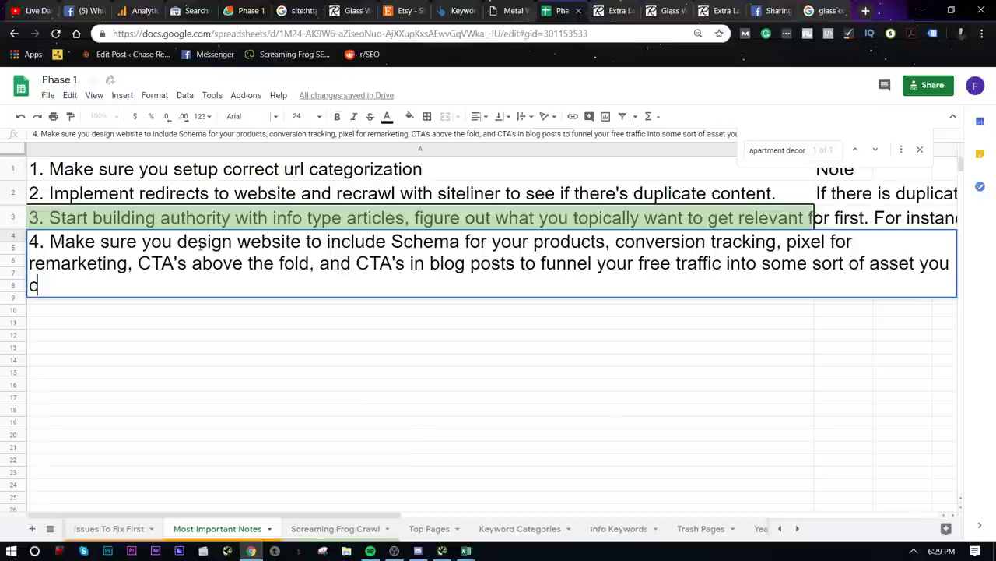
pyautogui.write('ontrol')
pyautogui.press('Return')
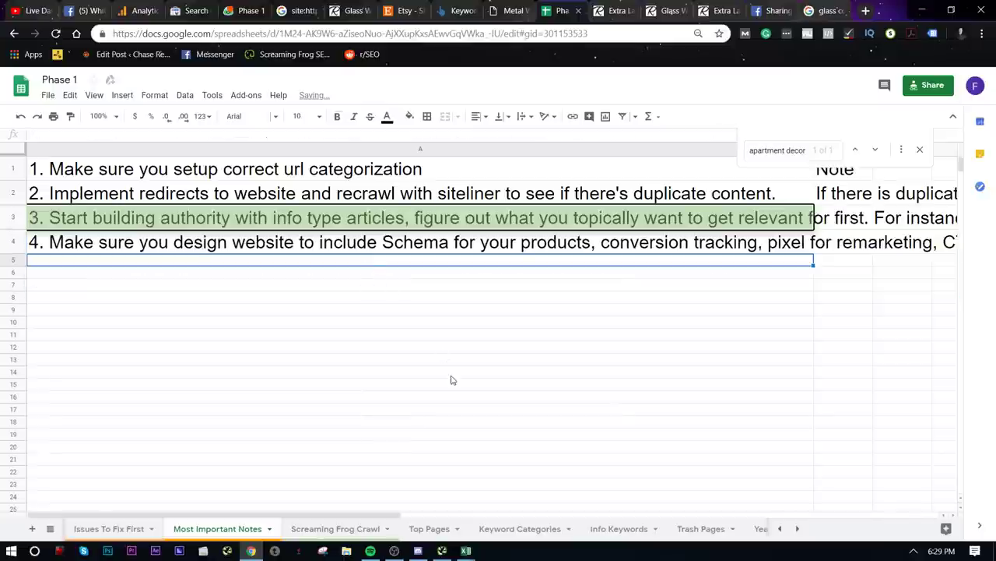
# - Close the sheet search for "apartment decor" to clear its highlight from note 3
pyautogui.click(663, 254)
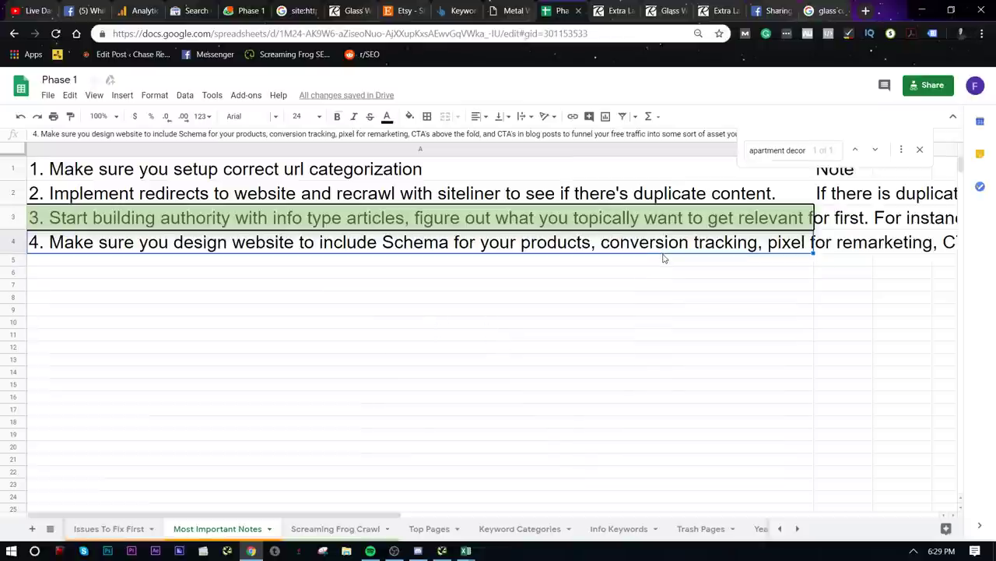
pyautogui.click(691, 277)
pyautogui.click(919, 149)
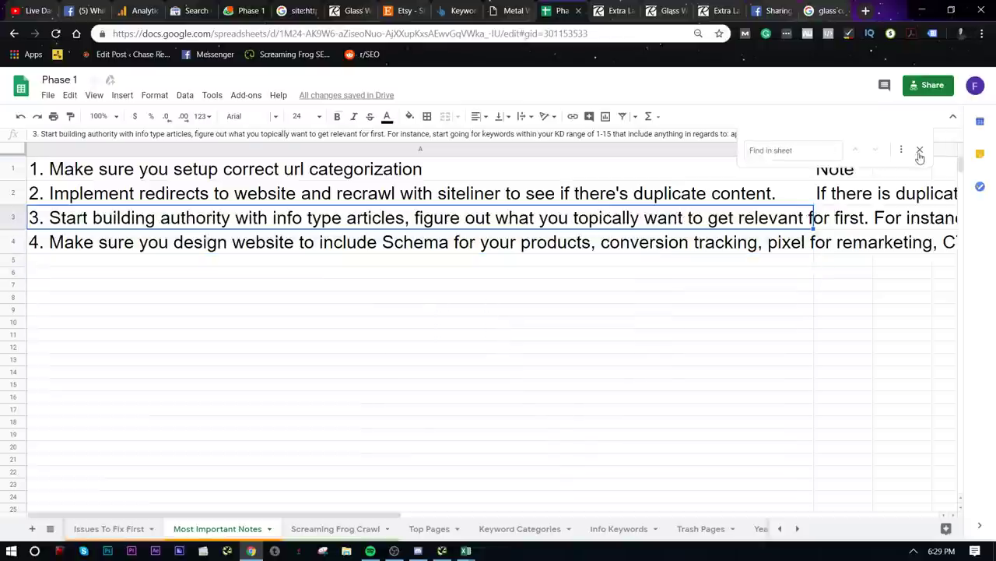
pyautogui.click(629, 262)
pyautogui.write('5.')
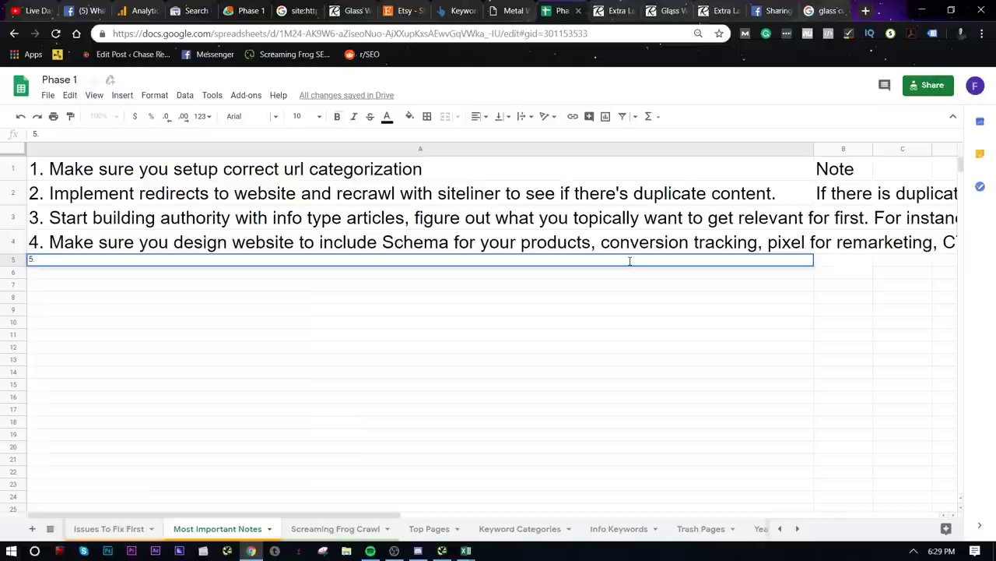
pyautogui.click(387, 247)
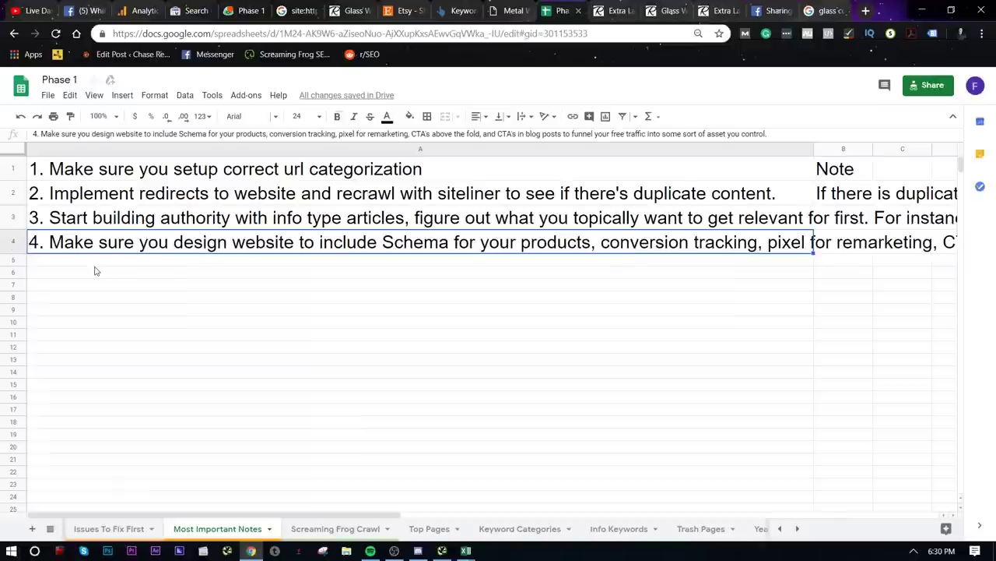
pyautogui.moveTo(94, 266); pyautogui.dragTo(201, 407)
pyautogui.click(239, 199)
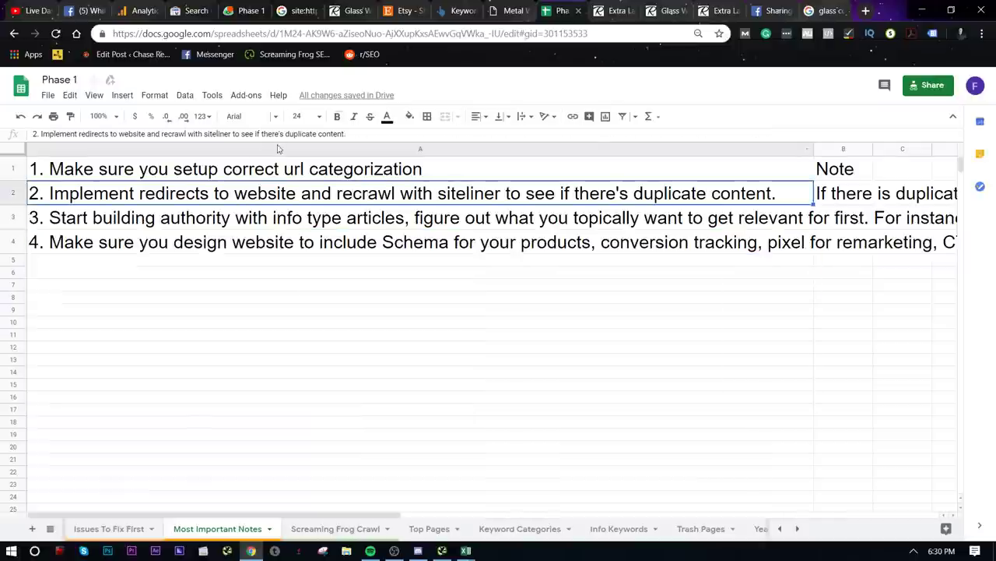
# - Set the font size of the empty cells A5:A12 below note 4 to 24
pyautogui.moveTo(226, 261); pyautogui.dragTo(233, 348)
pyautogui.click(300, 116)
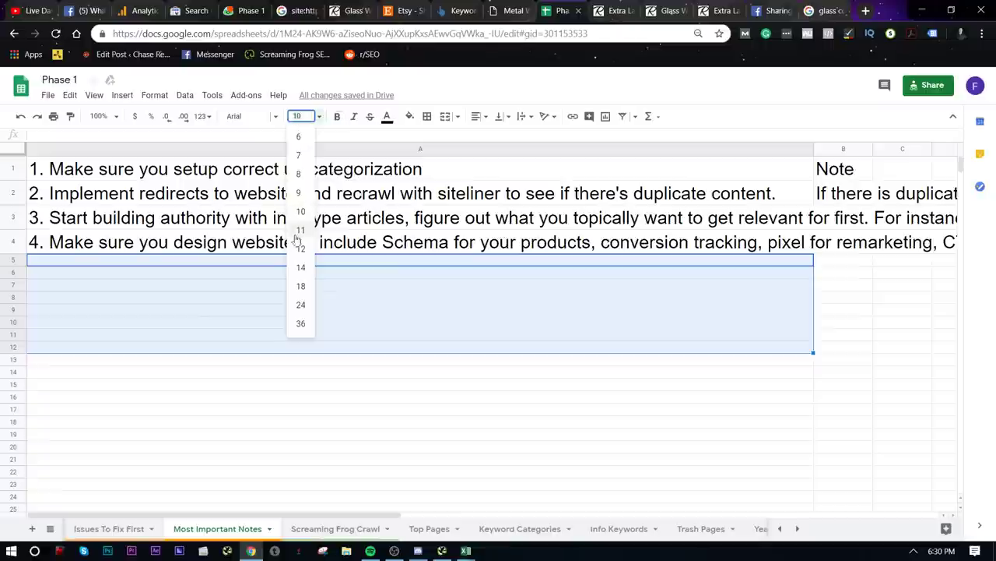
pyautogui.click(301, 304)
# - Begin note 5 in cell A5 with "5. Consider repurposing your content on one other platform"
pyautogui.click(219, 264)
pyautogui.write('5')
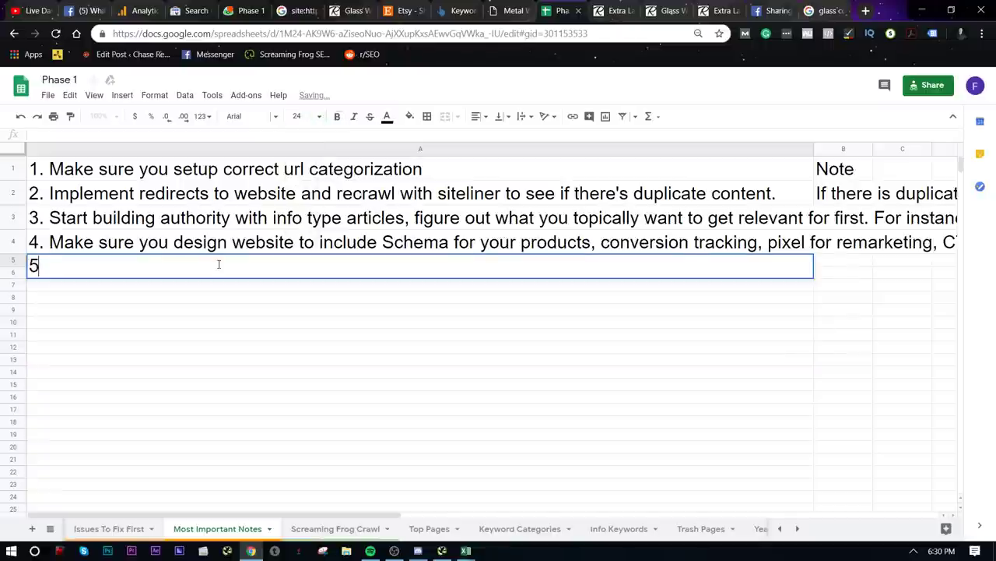
pyautogui.write('.Cons')
pyautogui.press('BackSpace')
pyautogui.press('BackSpace')
pyautogui.press('BackSpace')
pyautogui.press('BackSpace')
pyautogui.write('Co')
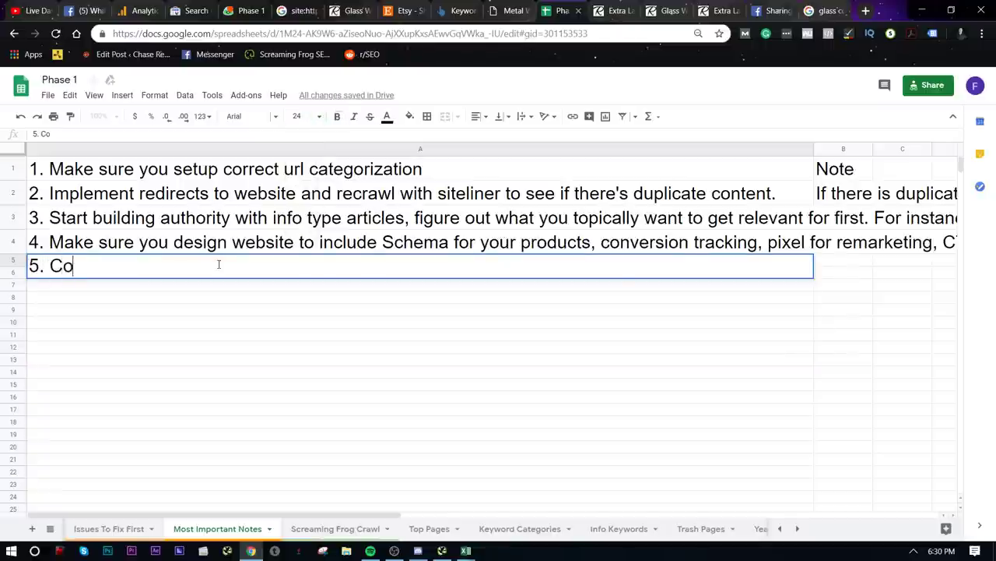
pyautogui.write('nsider repurp')
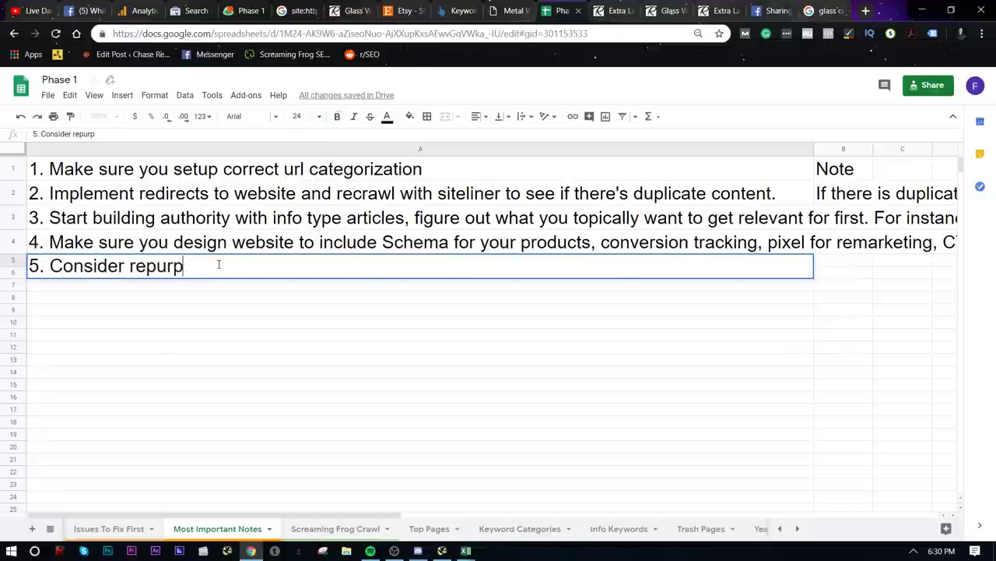
pyautogui.write('osing your content ')
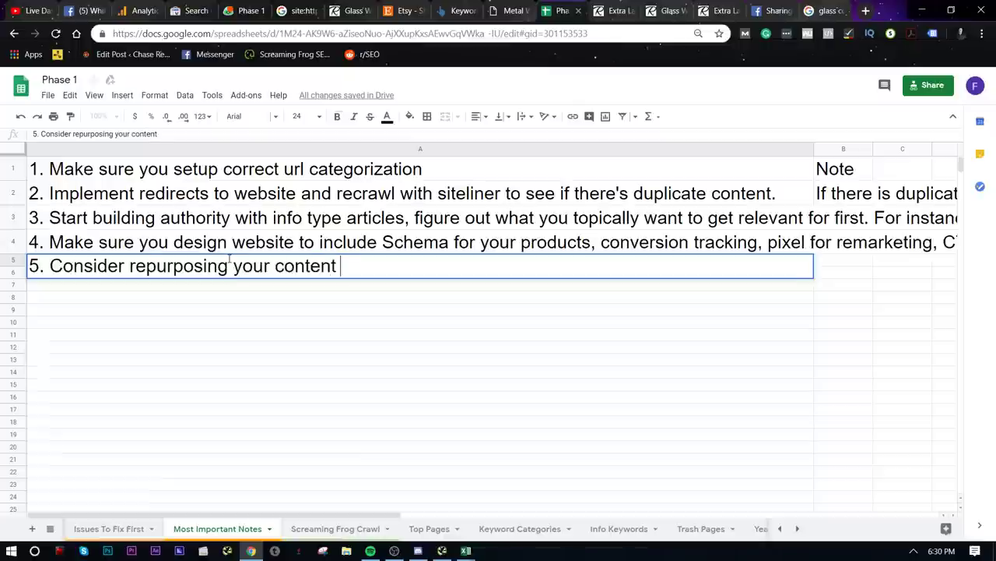
pyautogui.write('on one ot')
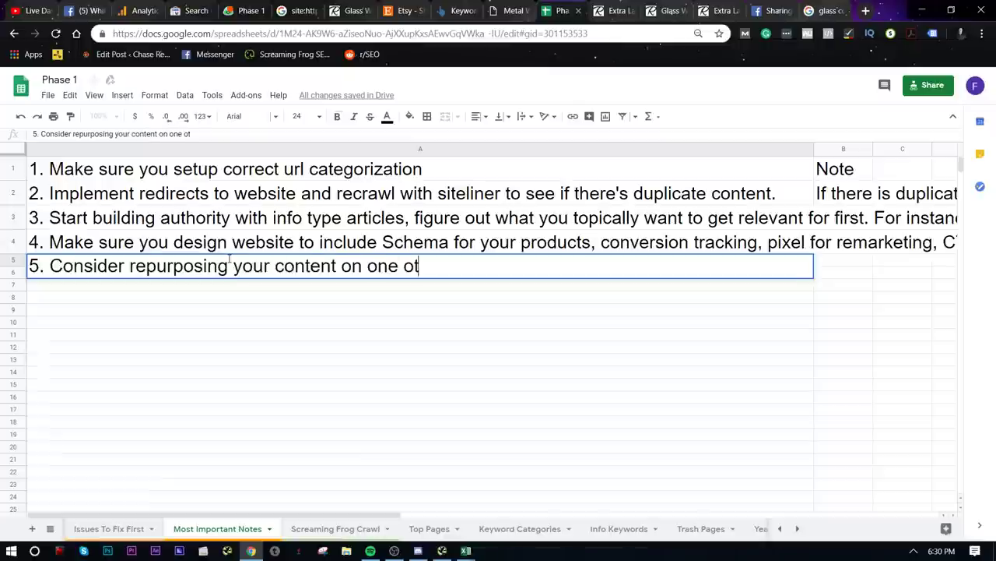
pyautogui.write('her sub s')
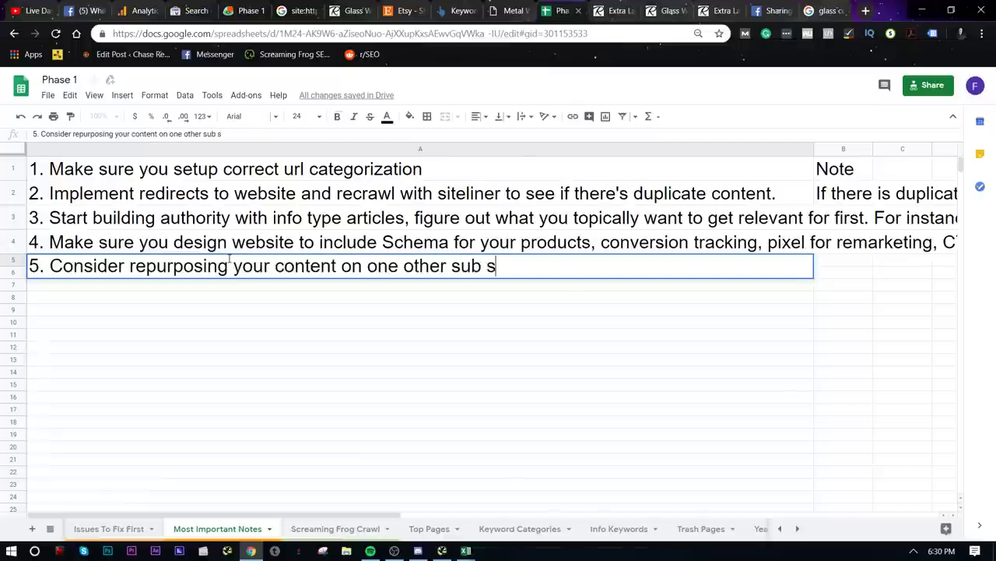
pyautogui.press('BackSpace')
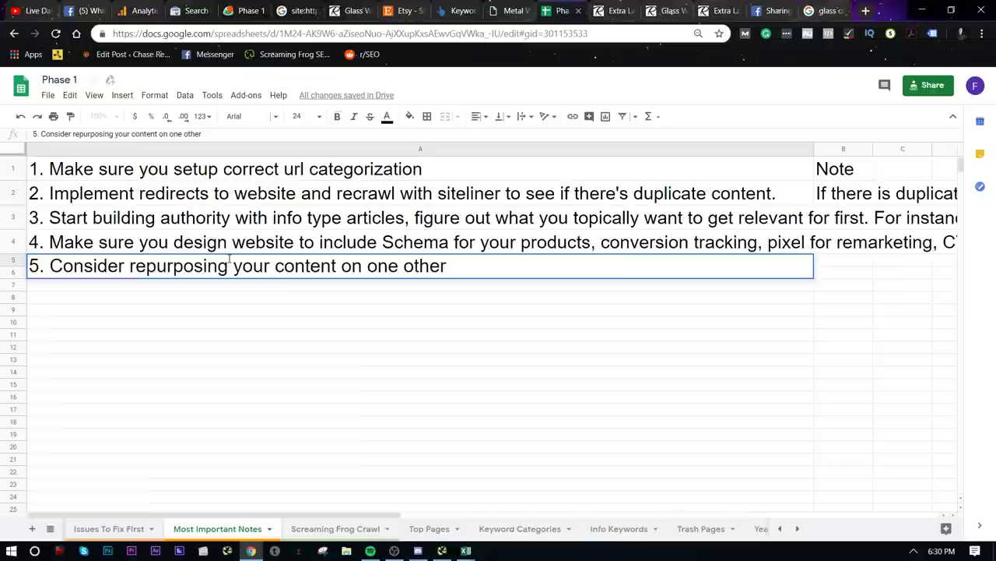
pyautogui.write('platform t')
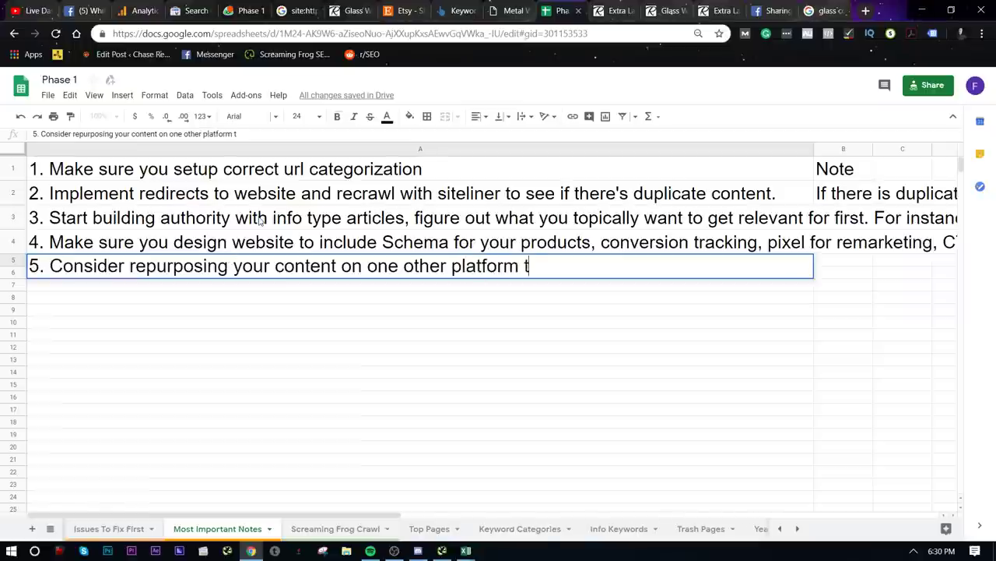
# - Finish note 5 with "to increase cross promotion and authority, Pinterest might be a good bet."
pyautogui.write('o increas')
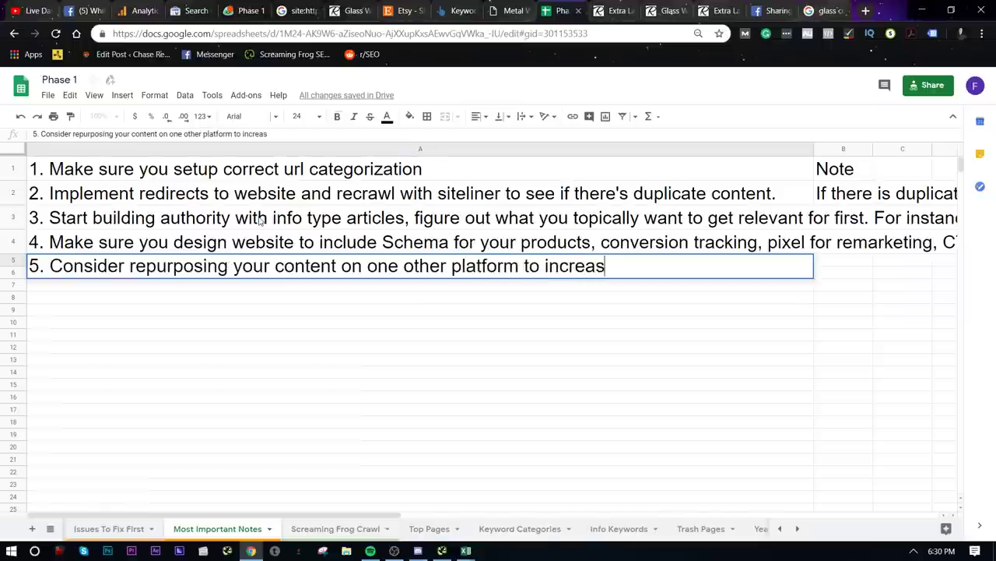
pyautogui.write('e cross promotio')
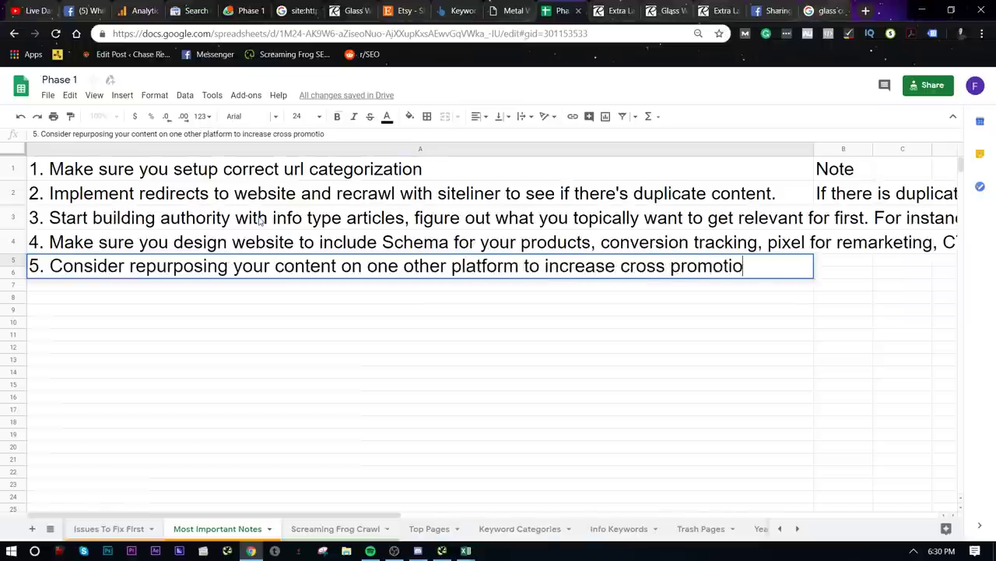
pyautogui.write(' nan')
pyautogui.press('BackSpace')
pyautogui.press('BackSpace')
pyautogui.press('BackSpace')
pyautogui.press('BackSpace')
pyautogui.write('n and ')
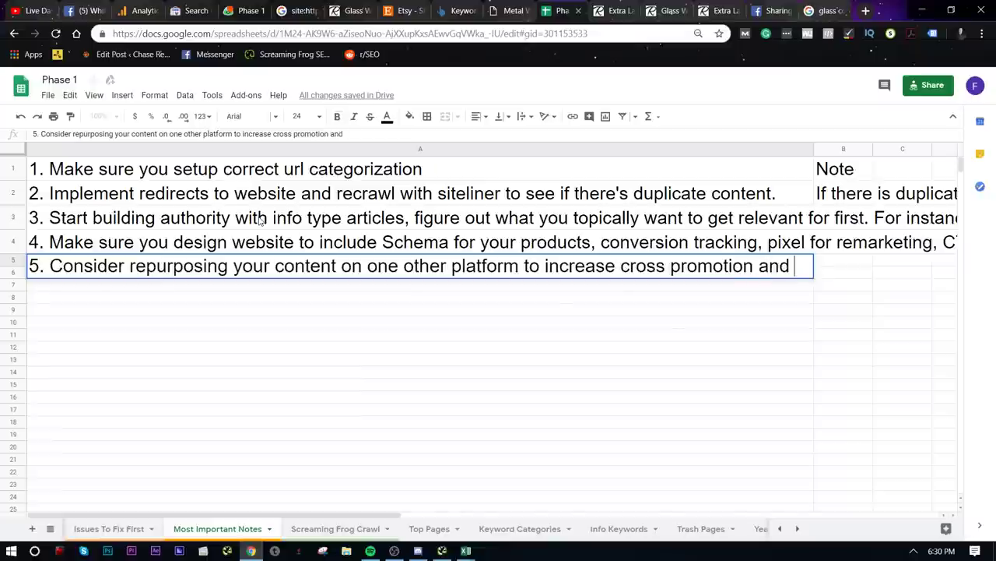
pyautogui.write('authority, Pinterest')
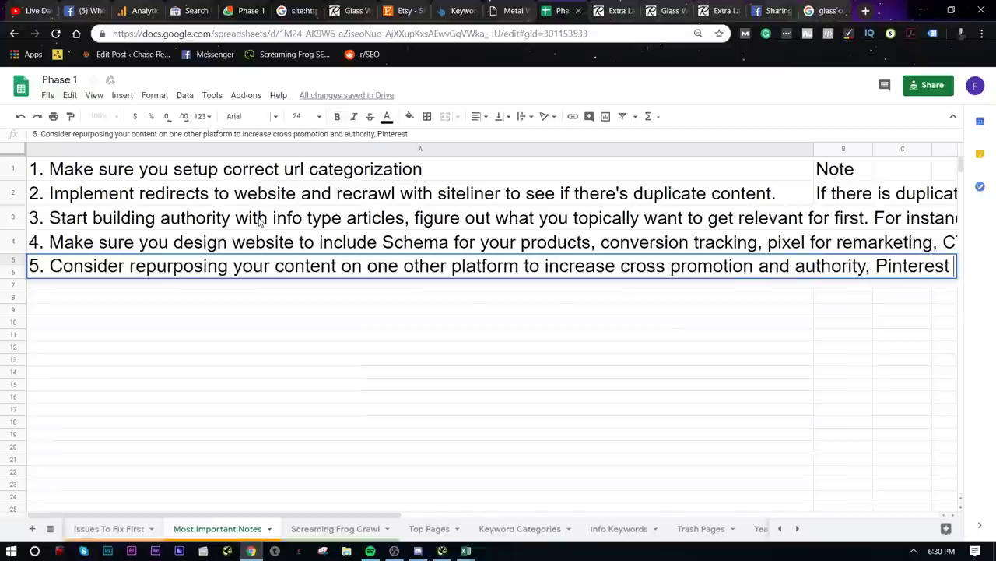
pyautogui.write(' might be a good bet.')
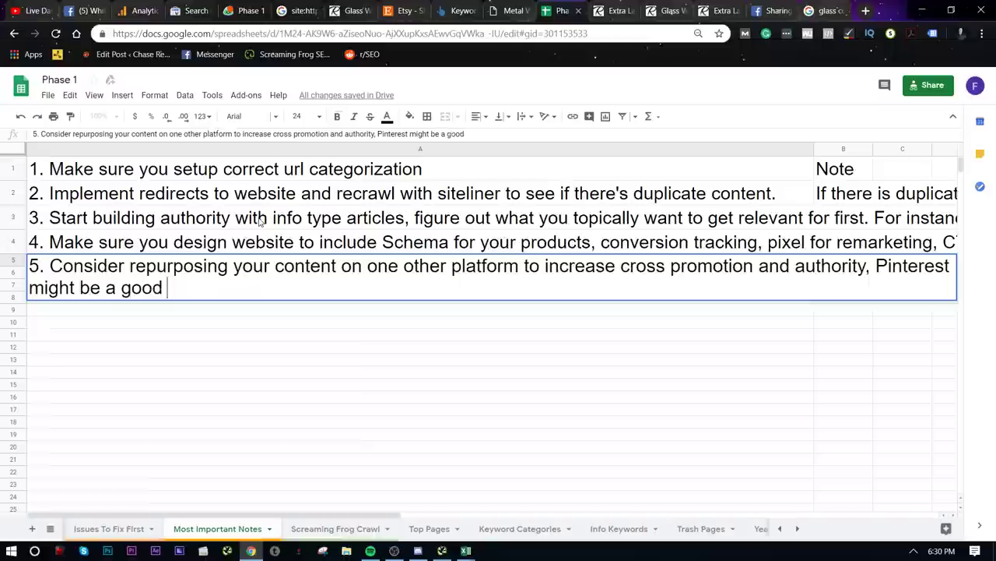
pyautogui.click(243, 318)
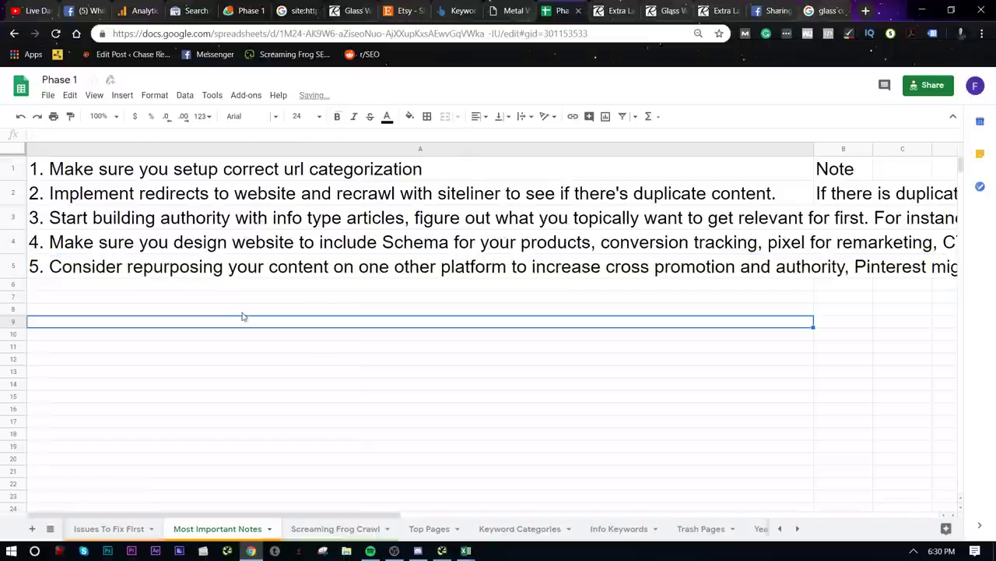
pyautogui.click(242, 287)
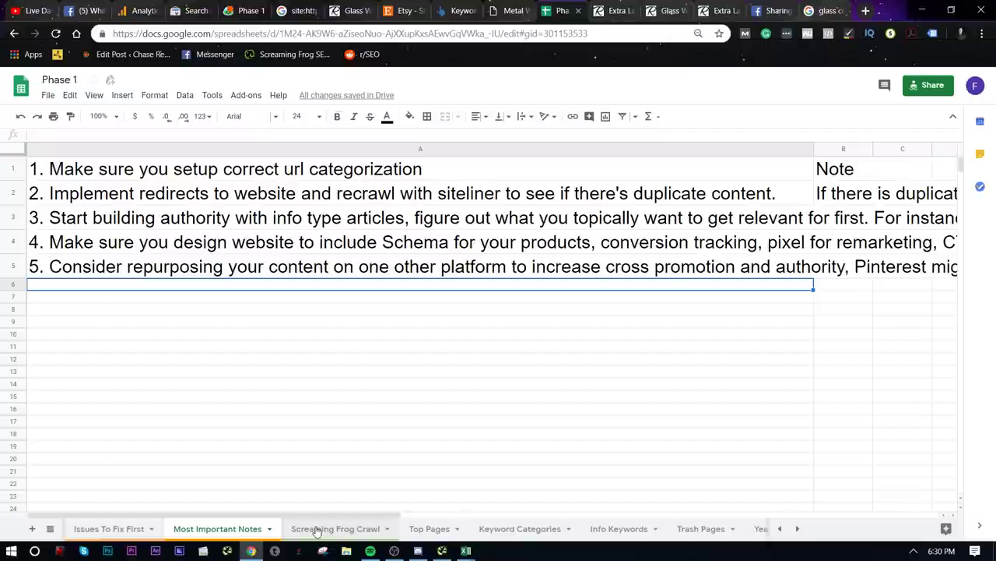
# - Rename the Keyword Categories sheet as Product Categories
pyautogui.click(537, 529)
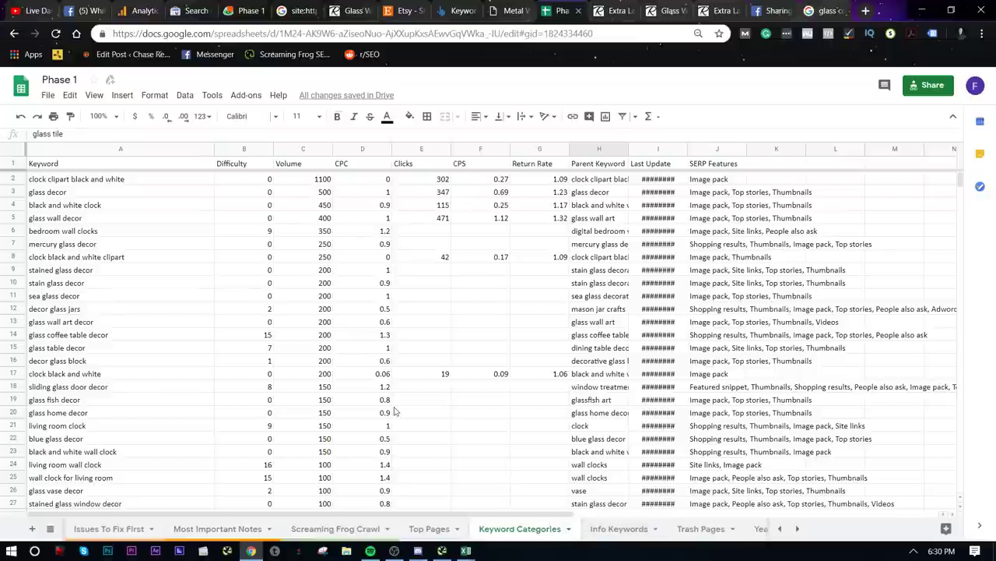
pyautogui.click(569, 530)
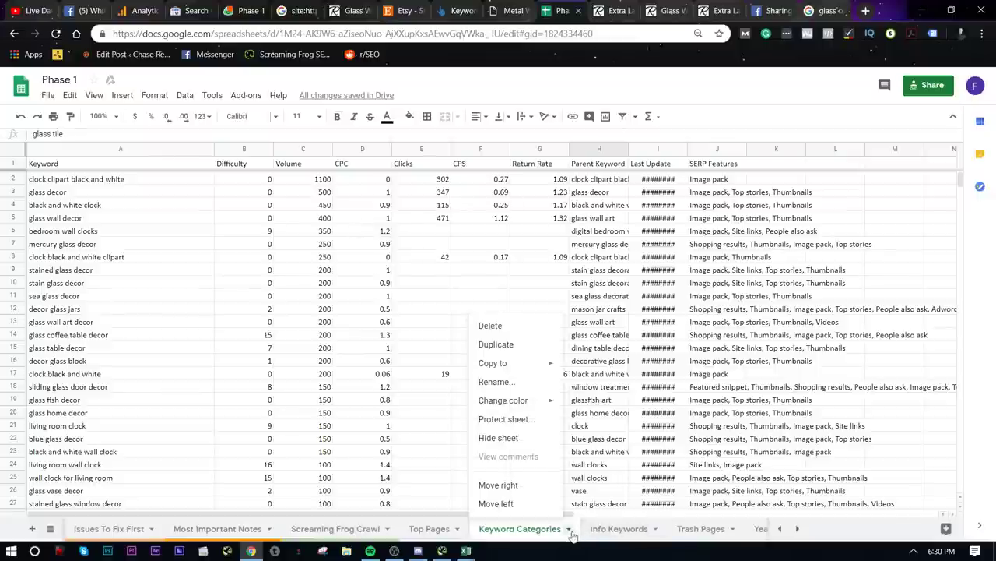
pyautogui.click(499, 382)
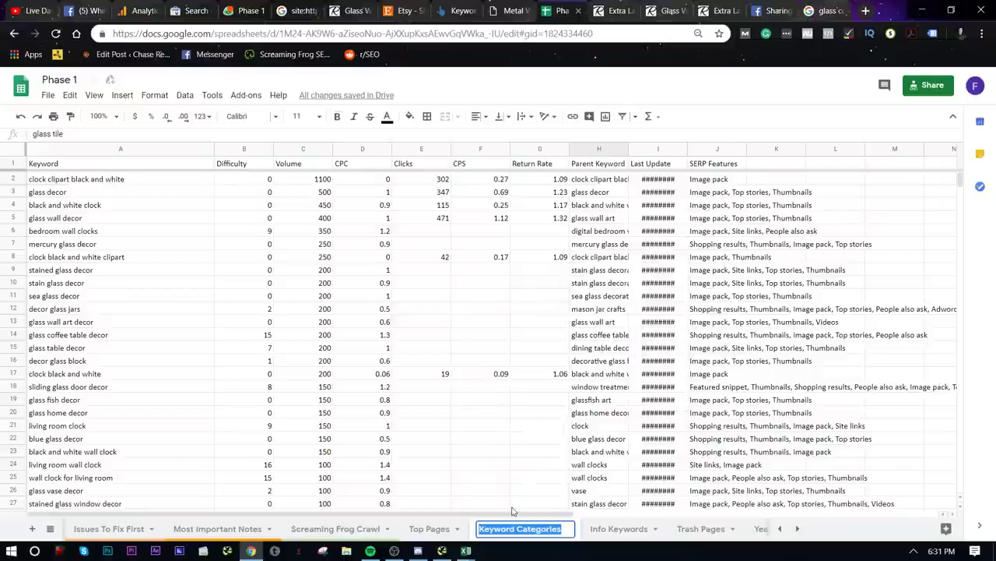
pyautogui.click(518, 530)
pyautogui.doubleClick(517, 529)
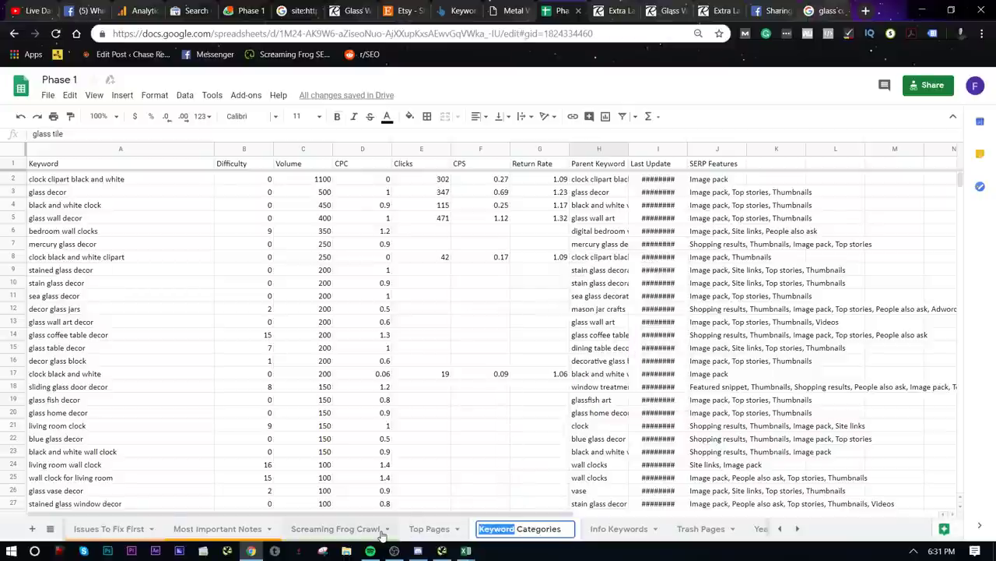
pyautogui.write('Product')
pyautogui.press('Return')
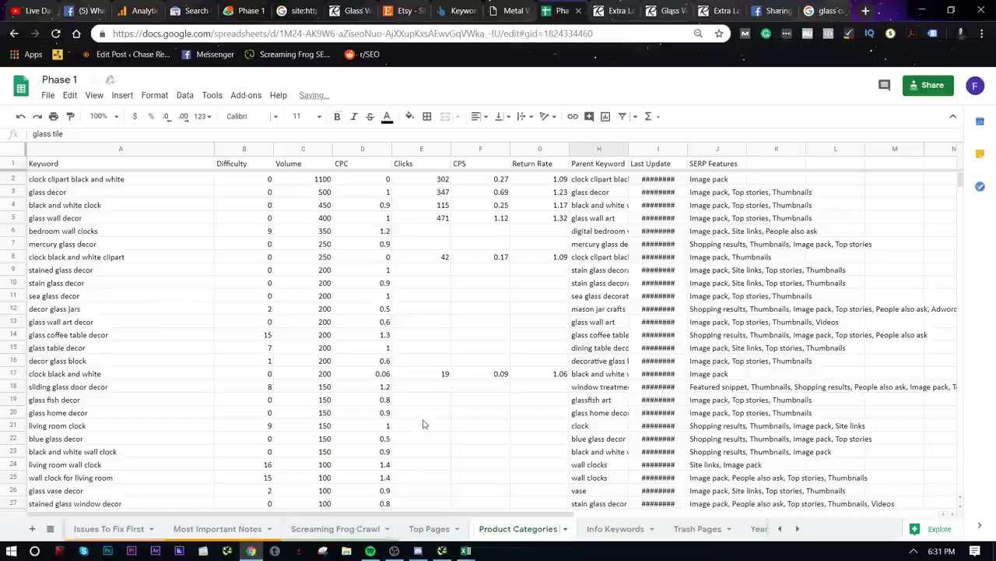
# - Look through the keyword ideas listed on the Info Keywords sheet
pyautogui.click(598, 531)
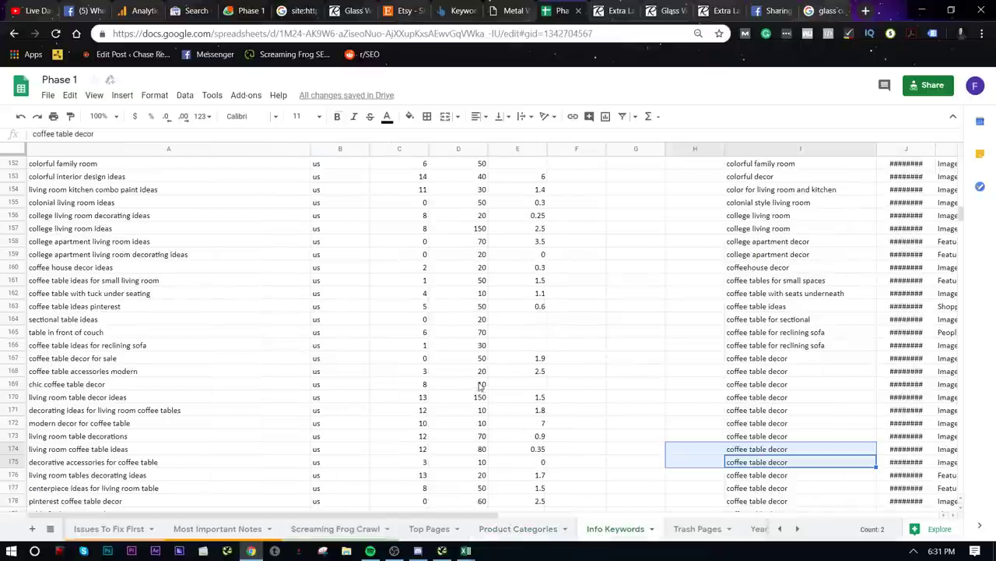
pyautogui.scroll(-5, 481, 387)
pyautogui.scroll(-3, 141, 358)
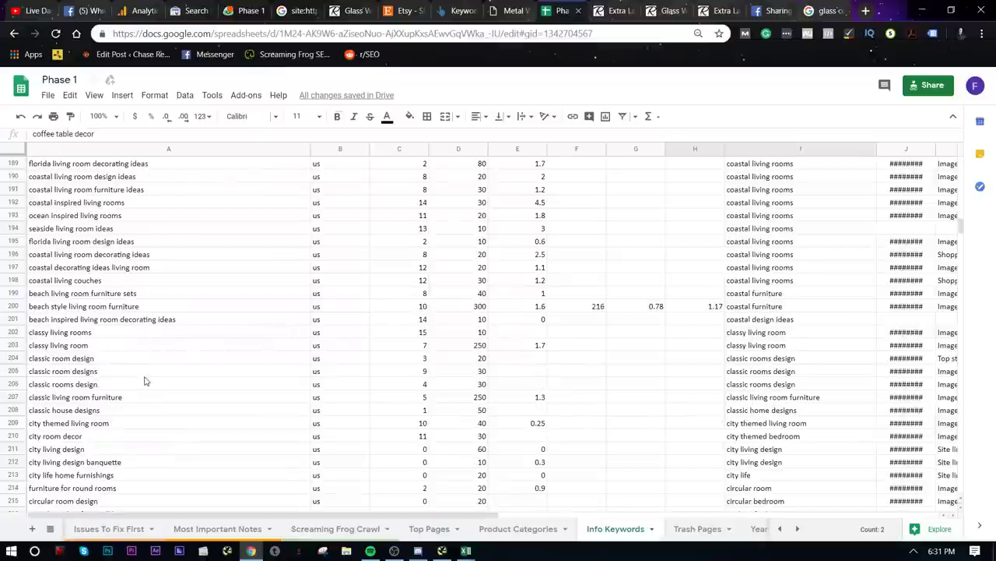
pyautogui.scroll(-6, 211, 315)
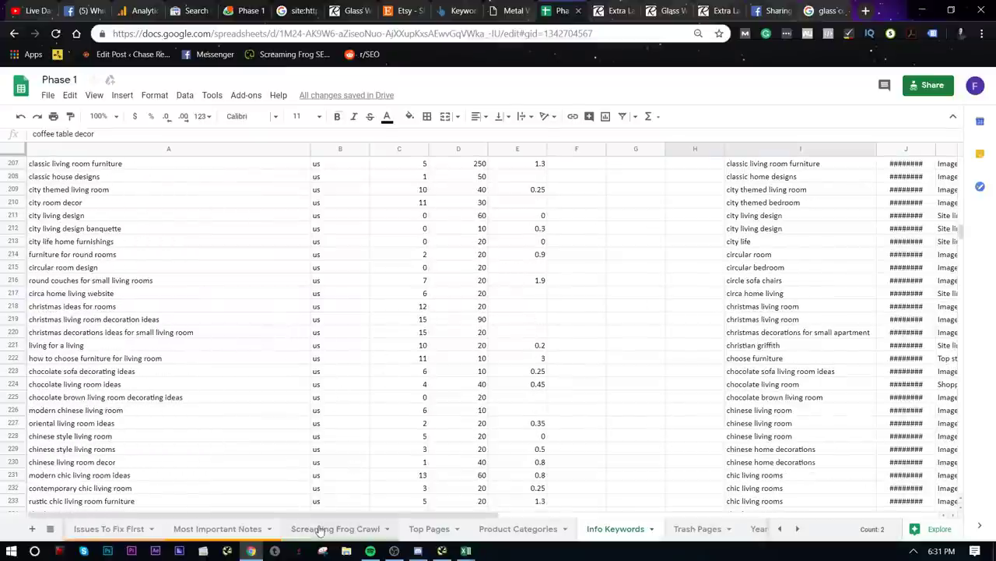
pyautogui.scroll(-2, 403, 374)
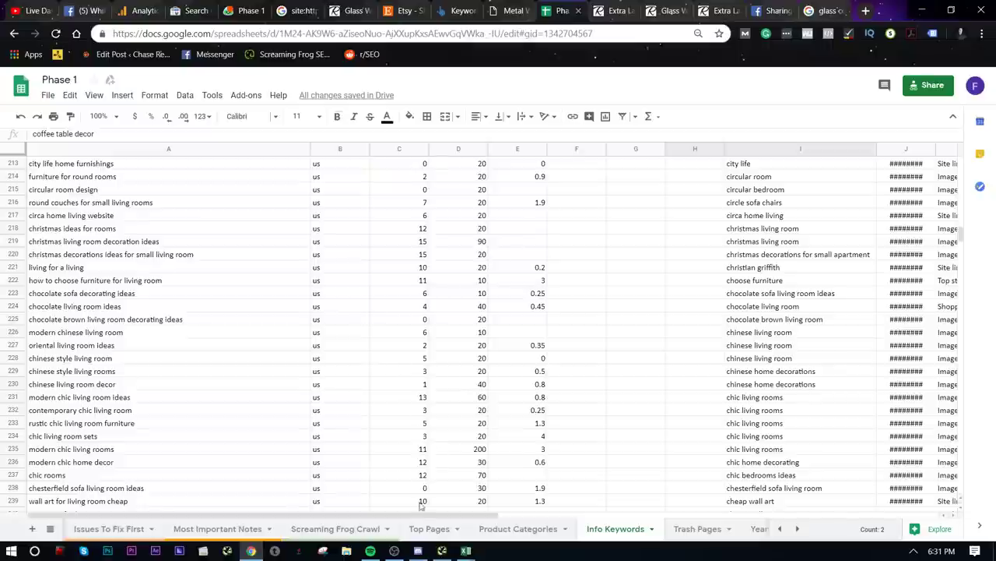
# - Review the workbook's other sheets, from Issues To Fix First through Year In URL, for points still missing from the notes
pyautogui.click(376, 528)
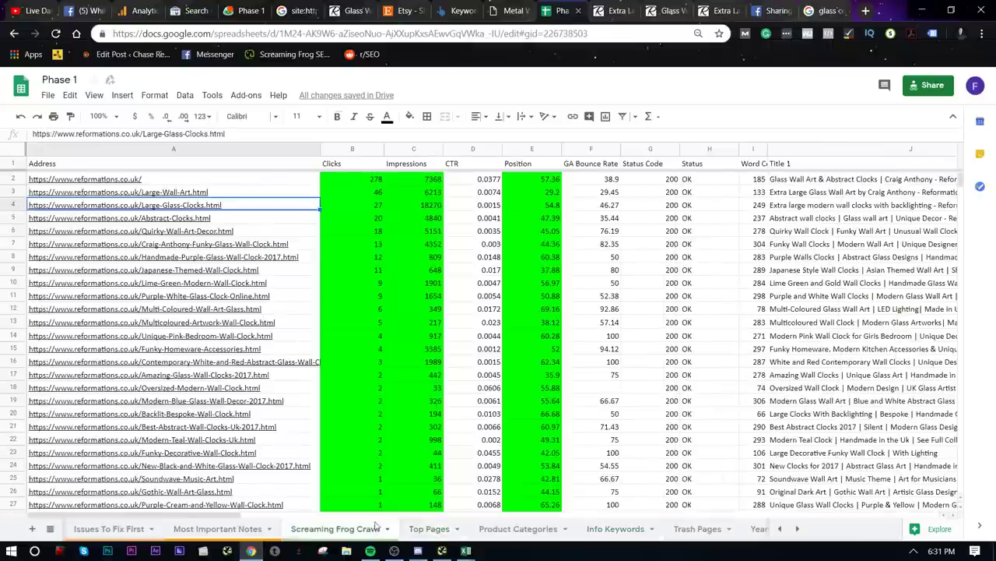
pyautogui.click(427, 529)
pyautogui.click(514, 529)
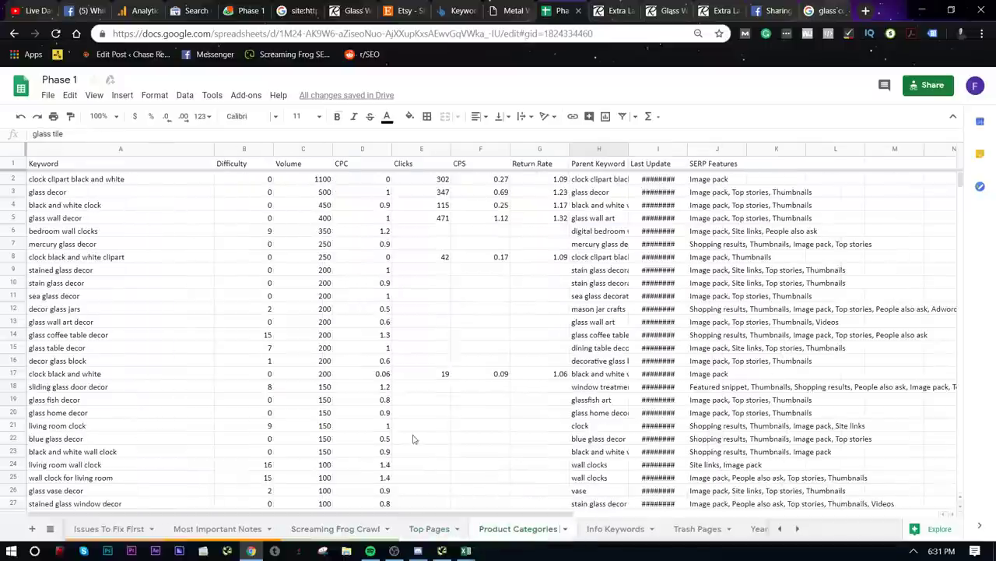
pyautogui.click(590, 529)
pyautogui.click(676, 529)
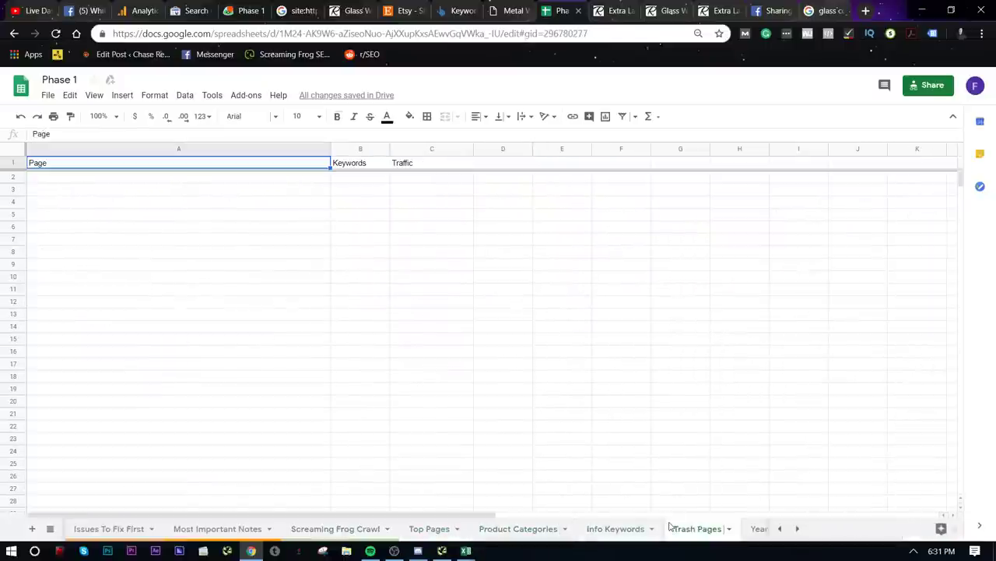
pyautogui.click(745, 528)
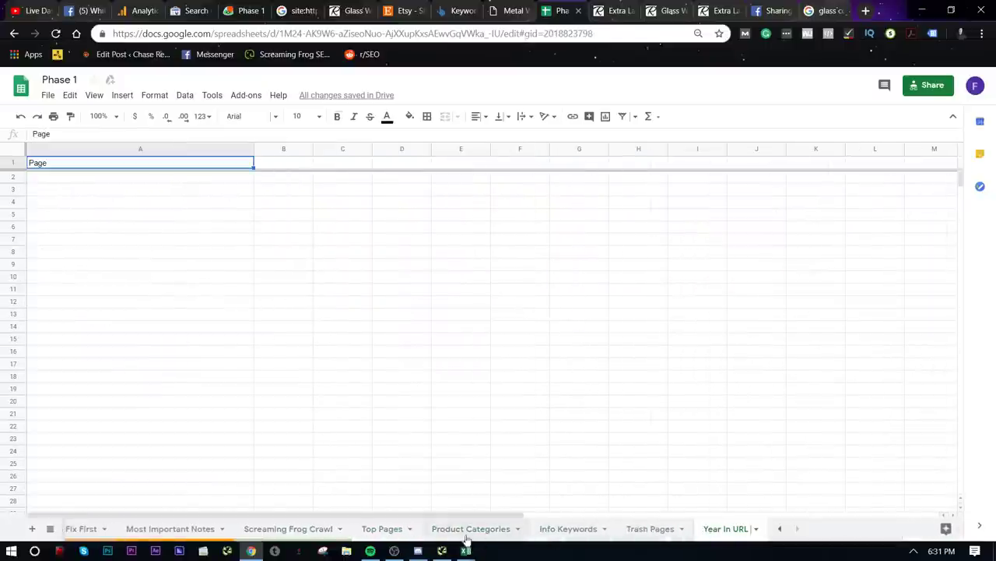
pyautogui.click(471, 528)
pyautogui.click(377, 529)
pyautogui.click(200, 531)
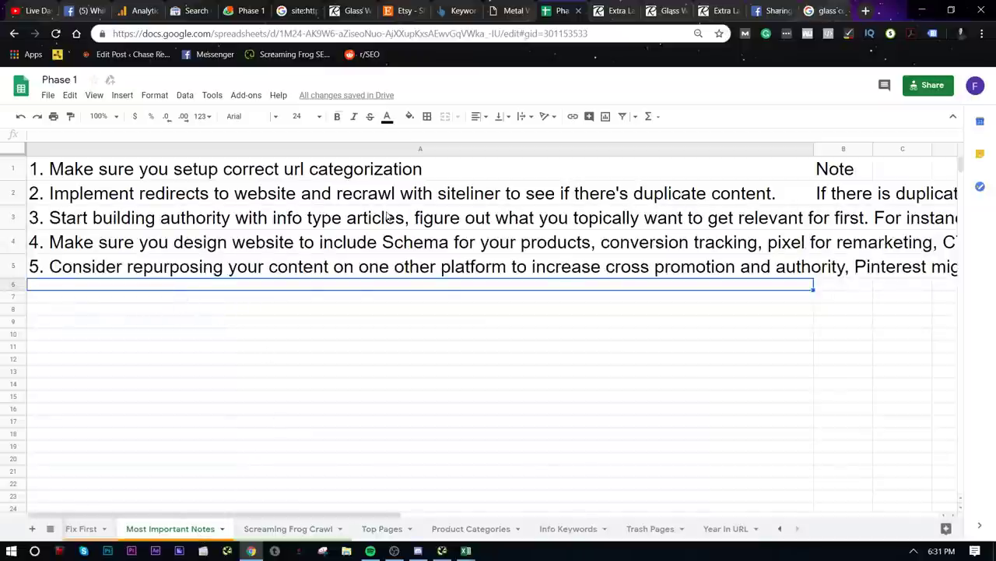
pyautogui.click(92, 528)
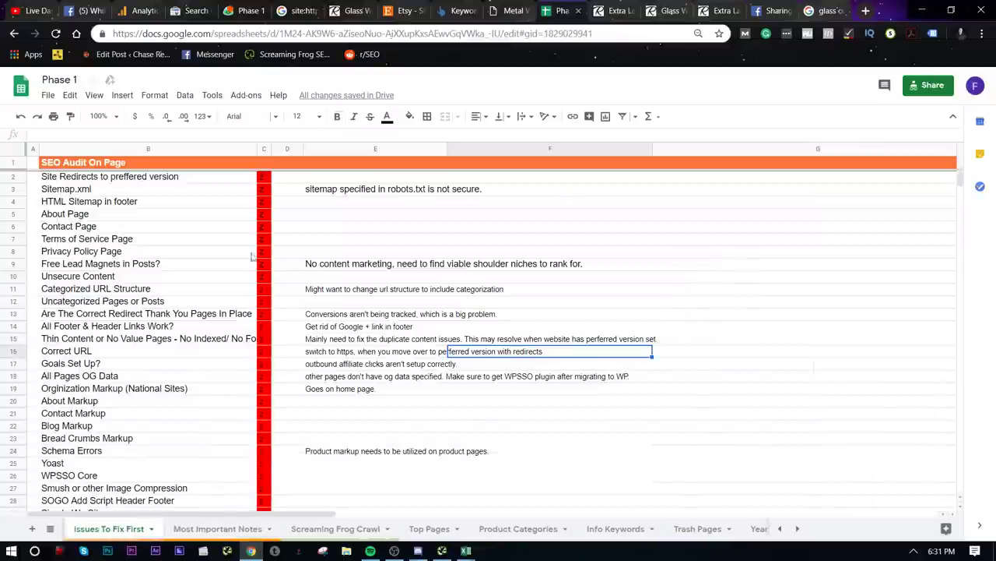
pyautogui.click(342, 529)
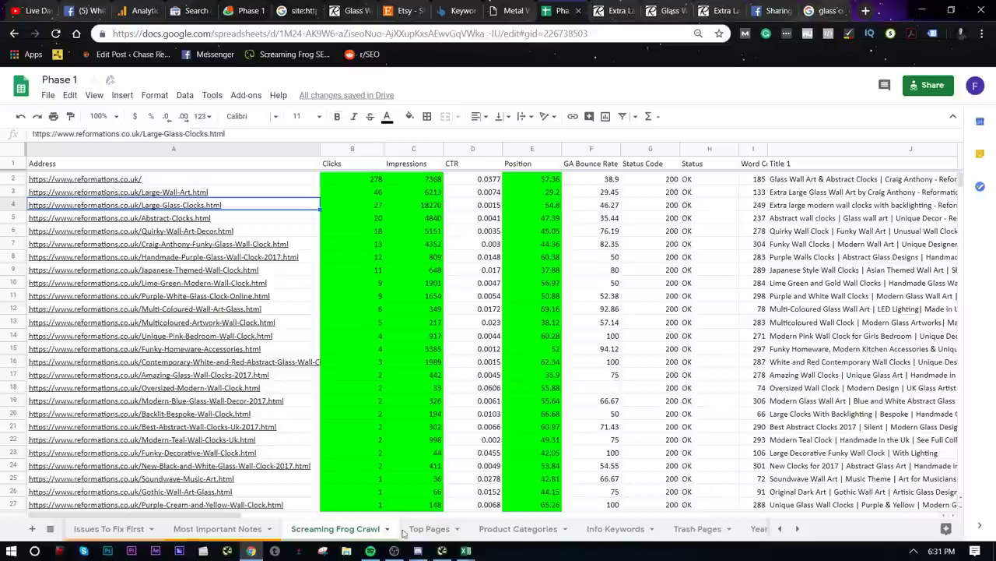
pyautogui.click(424, 529)
# - Add note 6 to the Most Important Notes sheet: "Make sure you build out your trust pages like contact, about, TOS, Privacy policy, etc."
pyautogui.click(249, 530)
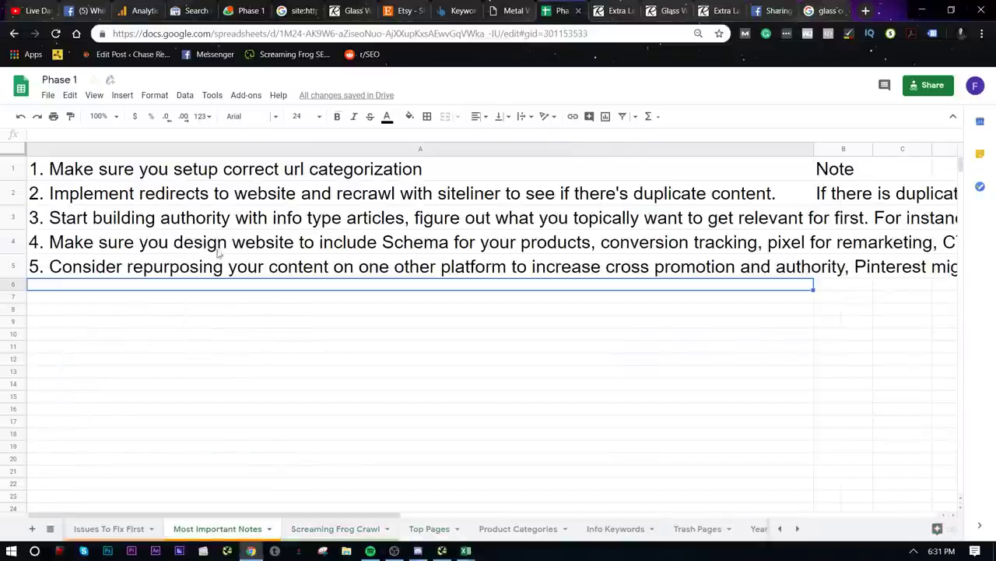
pyautogui.write('6. Make sur')
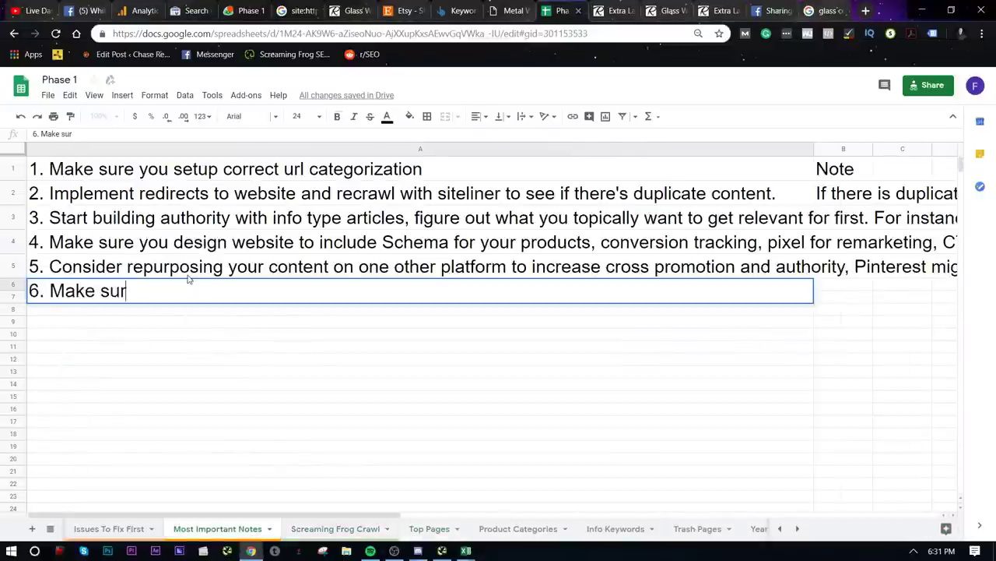
pyautogui.write('e you build out yo')
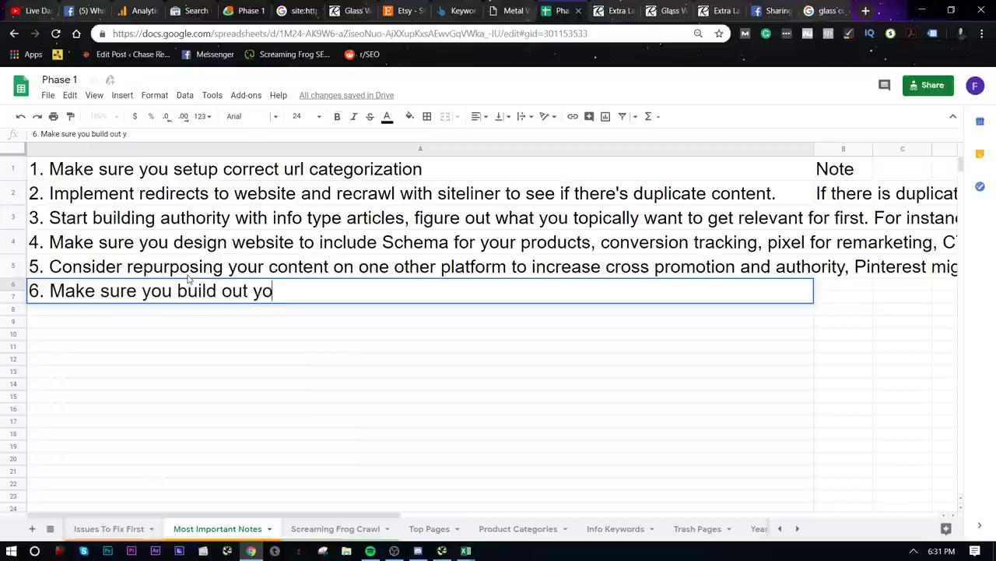
pyautogui.write('ur trust type')
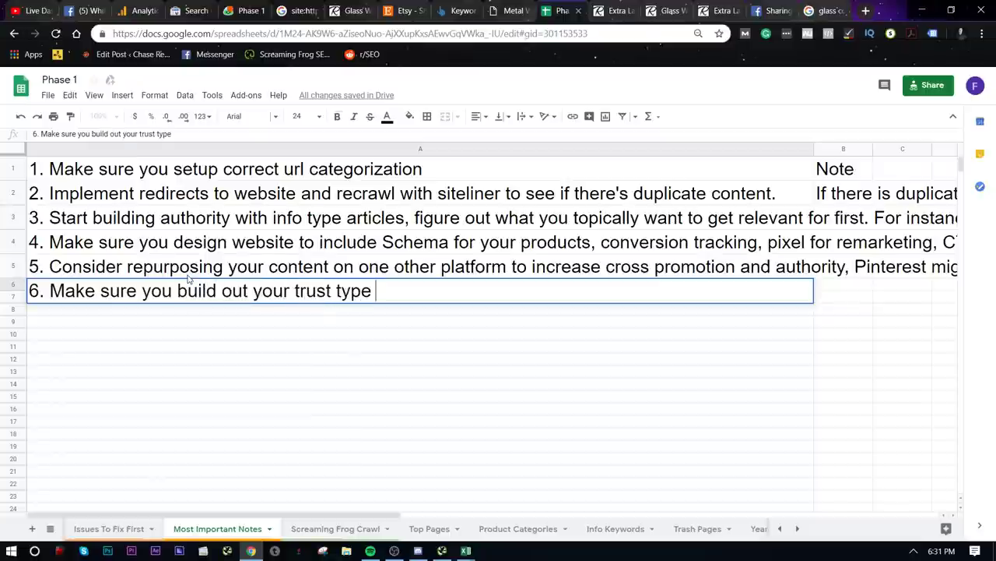
pyautogui.press('BackSpace')
pyautogui.press('BackSpace')
pyautogui.press('BackSpace')
pyautogui.press('BackSpace')
pyautogui.press('BackSpace')
pyautogui.write('ap')
pyautogui.press('BackSpace')
pyautogui.press('BackSpace')
pyautogui.write('pages like conta')
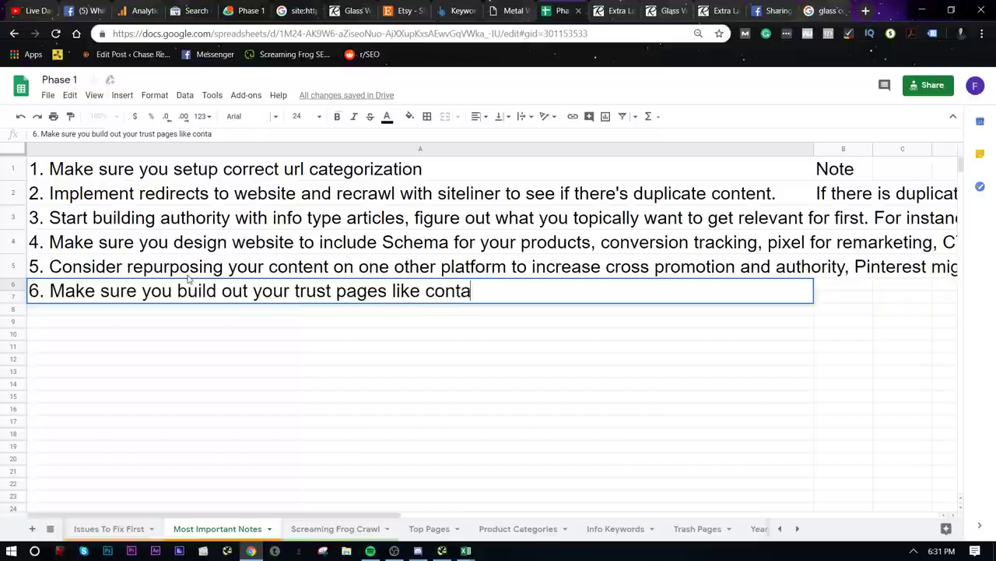
pyautogui.write('ct, about, TO')
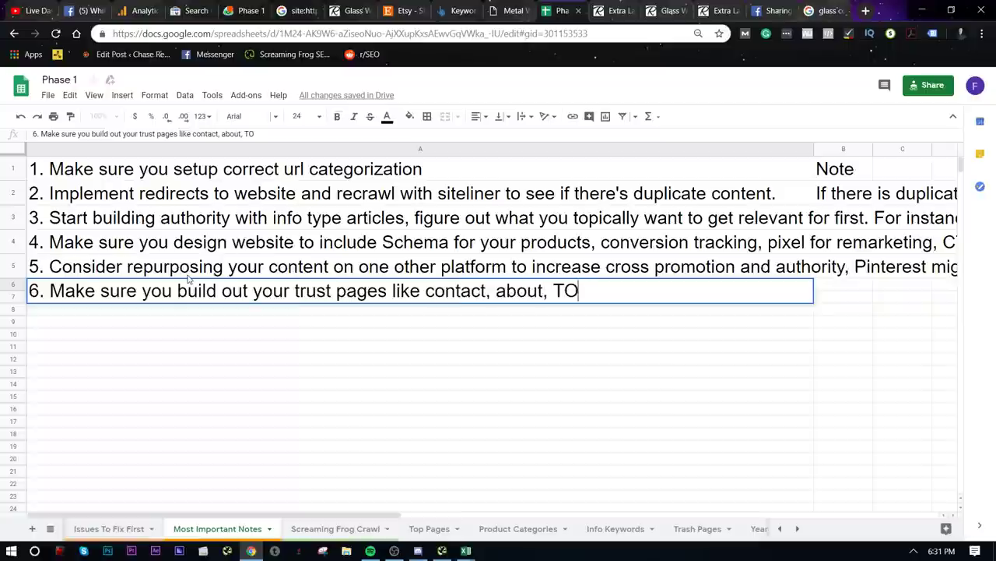
pyautogui.write('S, Priv')
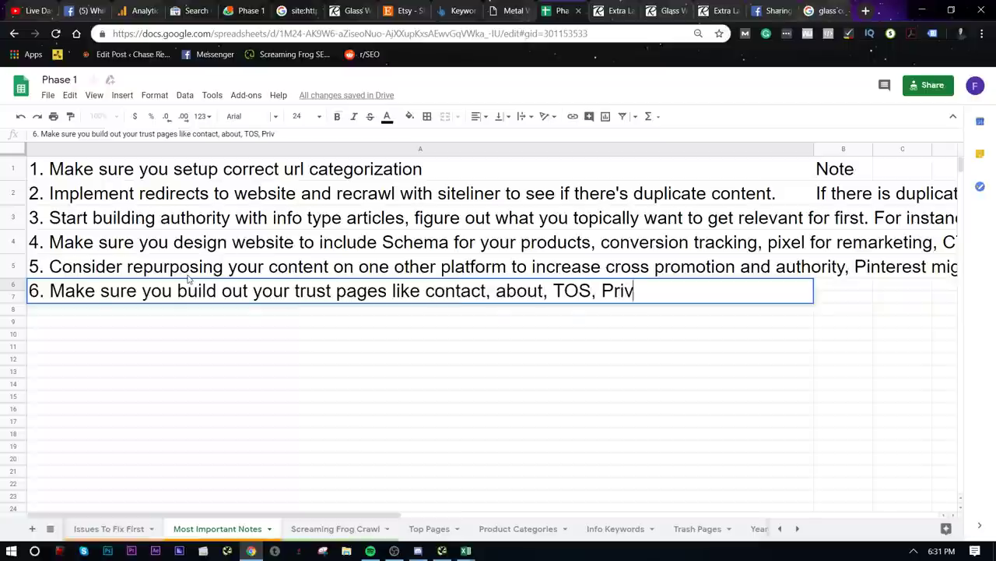
pyautogui.write('acy policy ')
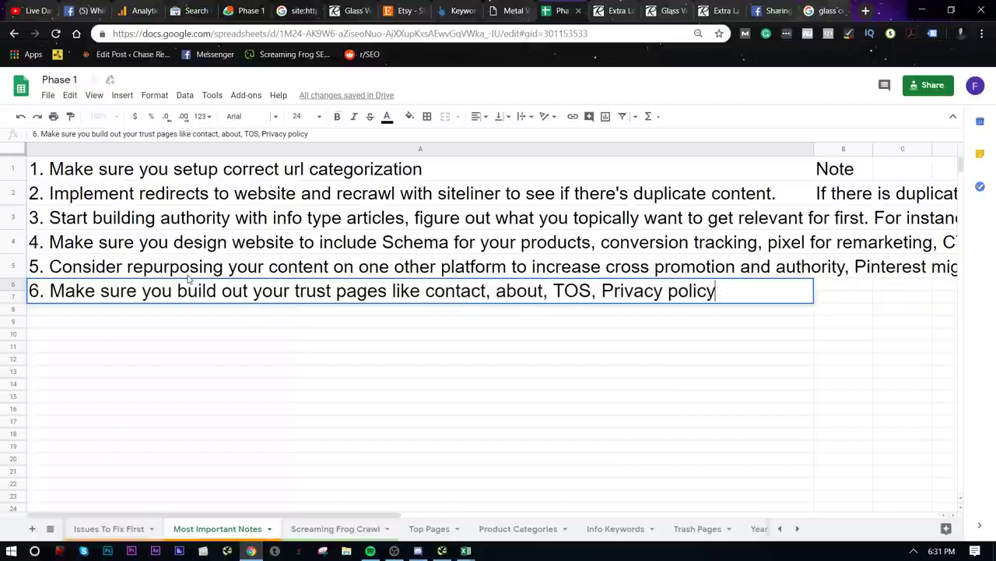
pyautogui.write(', etc. A')
pyautogui.press('BackSpace')
# - Finish note 6 with "and overall try to replicate a theme that is working for a competitor from a content related perspective."
pyautogui.write('and ')
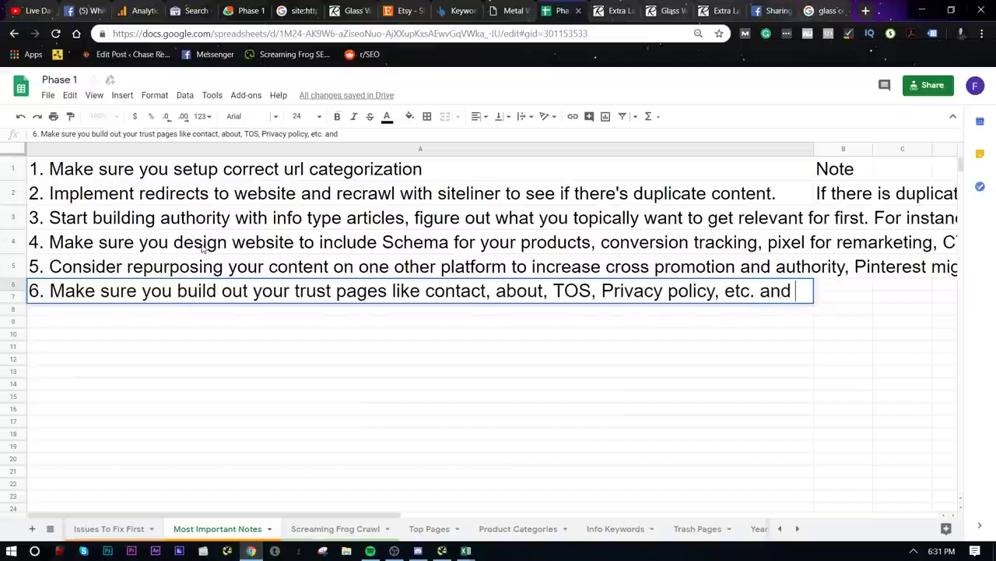
pyautogui.write('overall try to repli')
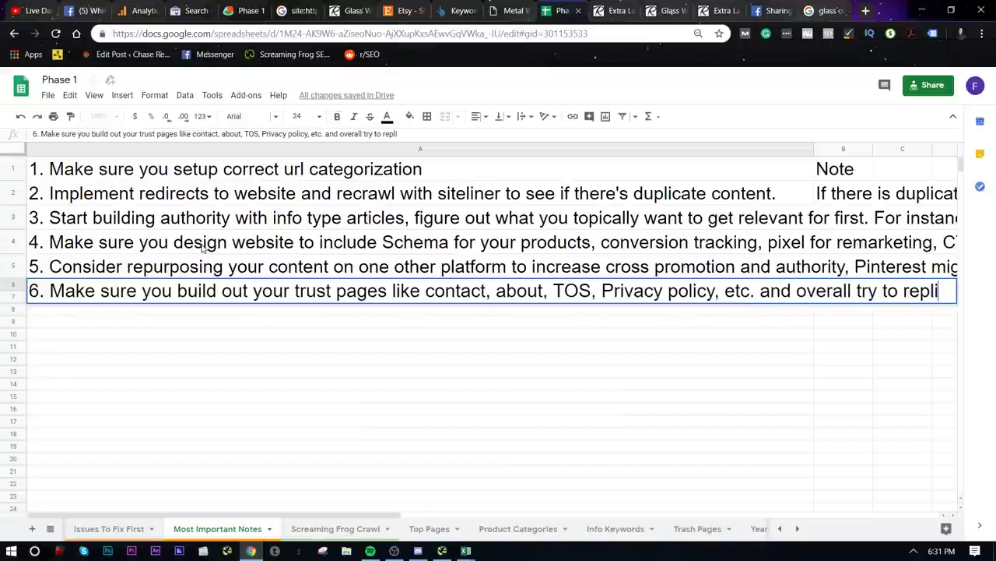
pyautogui.write('cate a theme')
pyautogui.press('BackSpace')
pyautogui.write('me ')
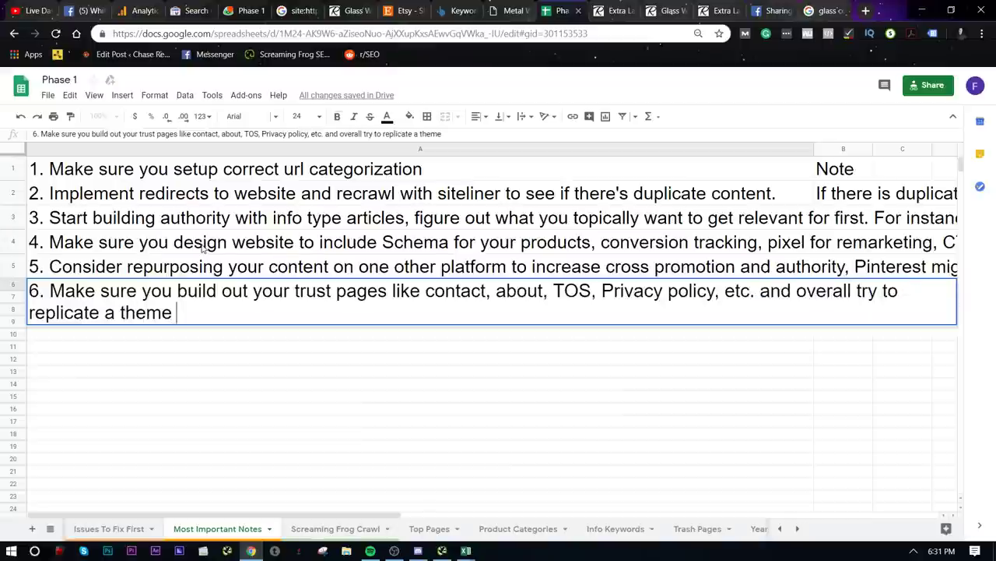
pyautogui.write('that is workign')
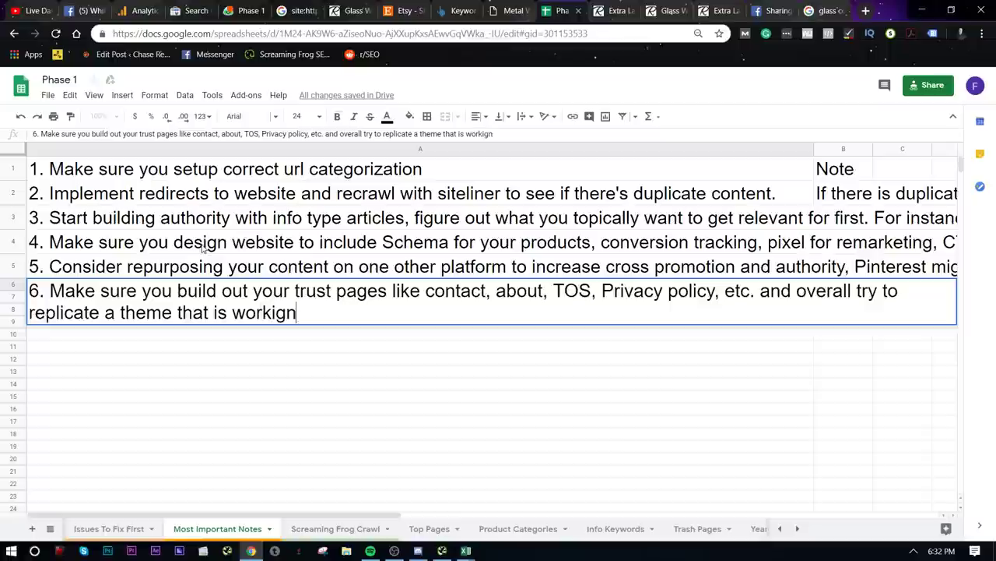
pyautogui.press('BackSpace')
pyautogui.press('BackSpace')
pyautogui.write('ng for')
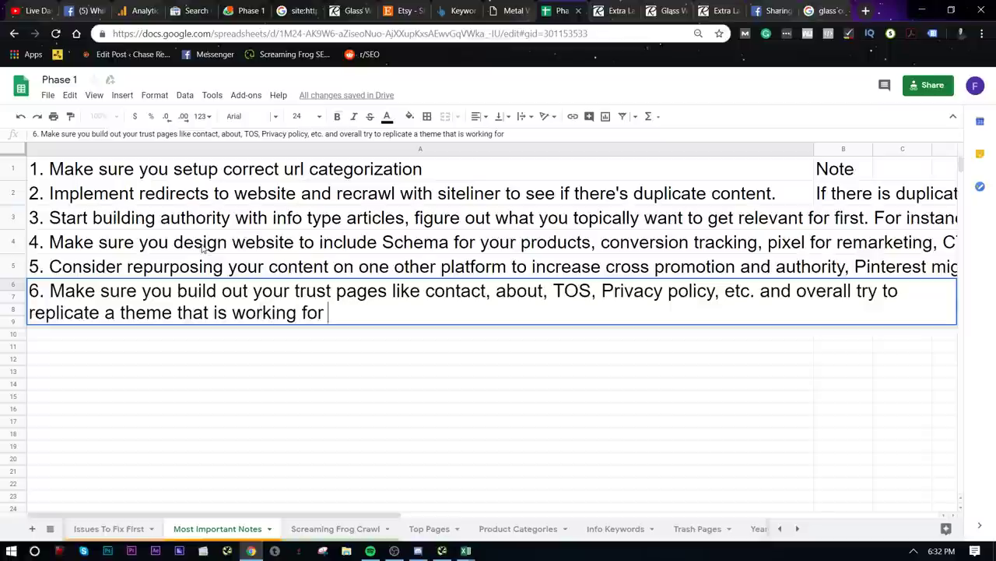
pyautogui.write(' a competito')
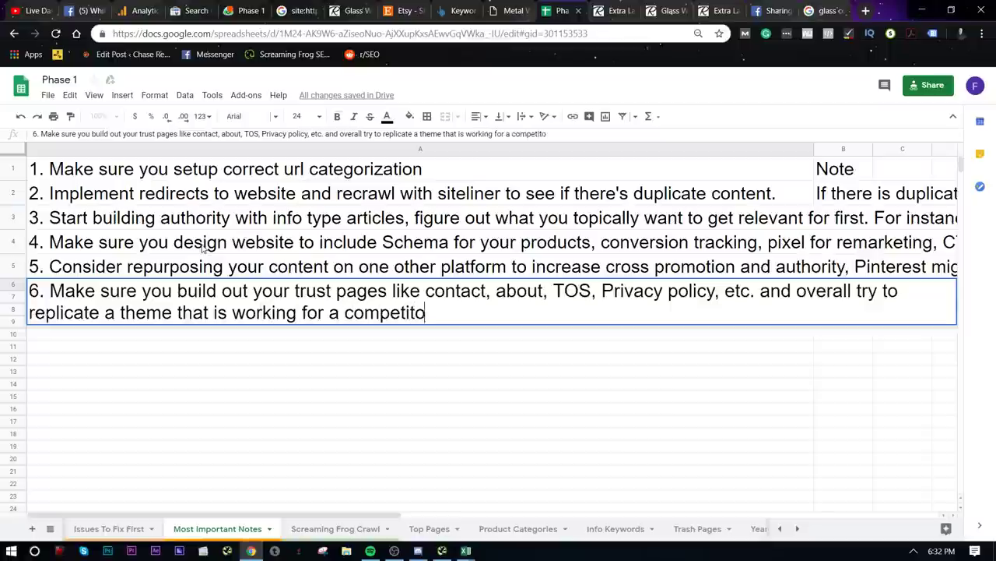
pyautogui.write('r from a cotner')
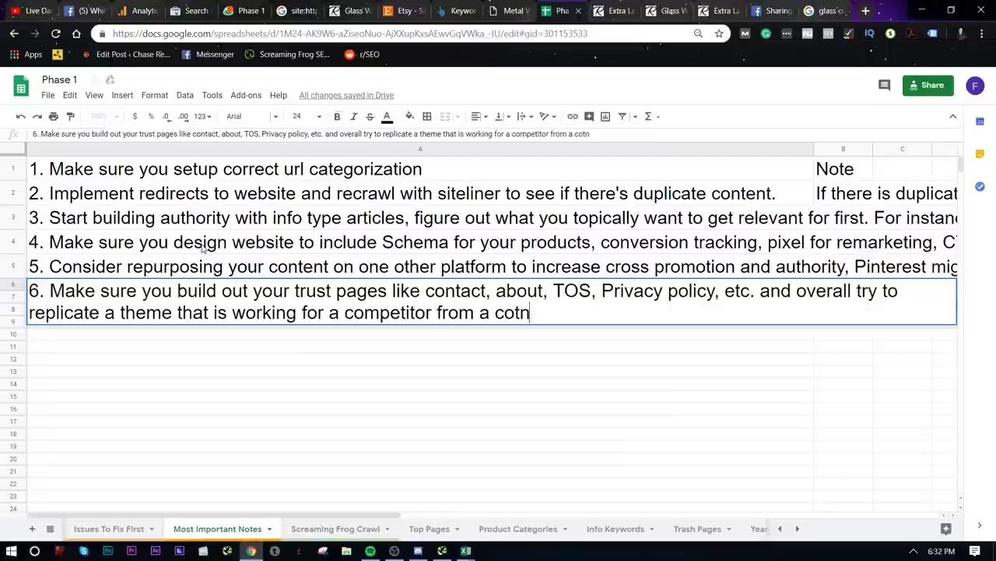
pyautogui.press('BackSpace')
pyautogui.press('BackSpace')
pyautogui.press('BackSpace')
pyautogui.press('BackSpace')
pyautogui.write('ntent rel')
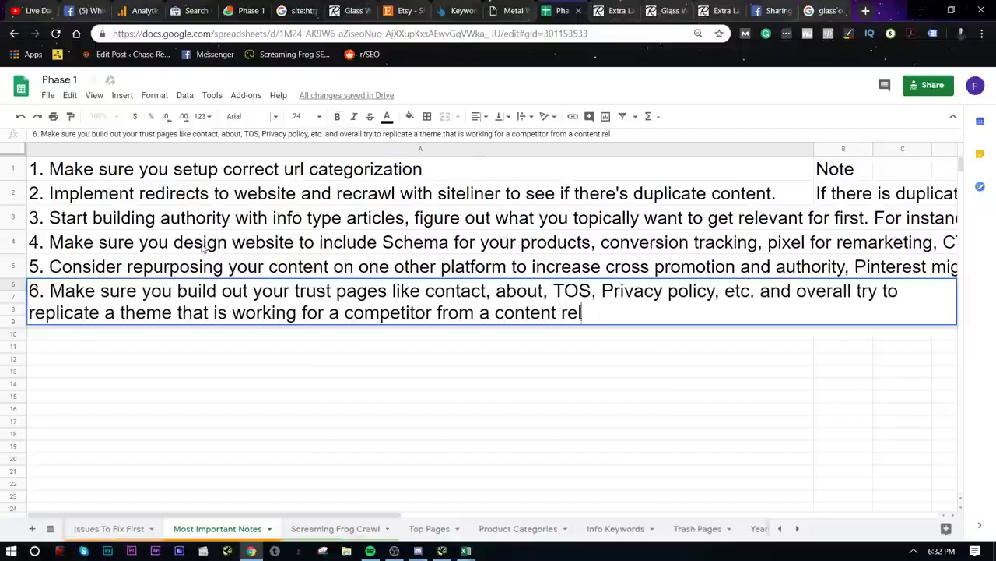
pyautogui.write('ated perspective.')
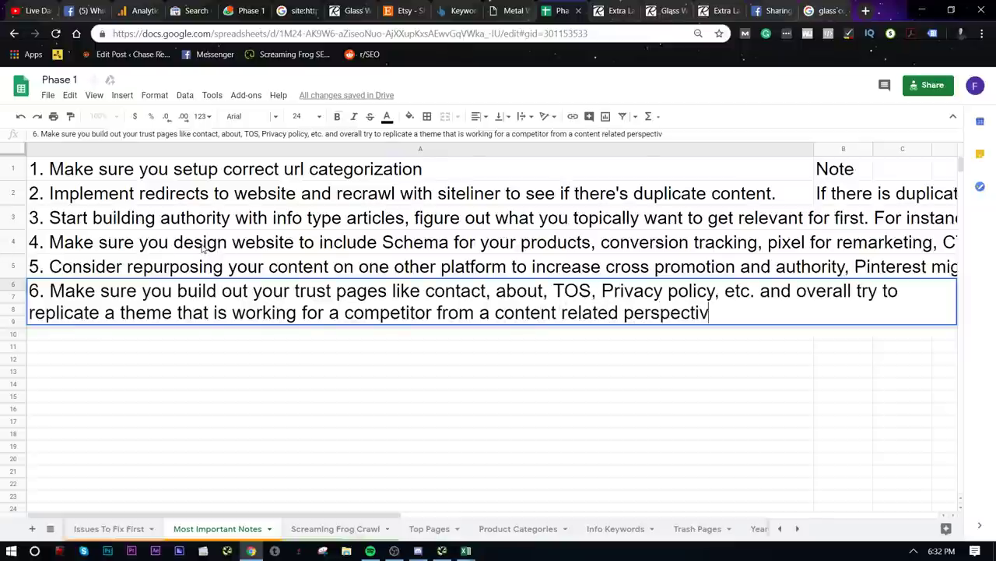
pyautogui.click(114, 330)
pyautogui.click(154, 303)
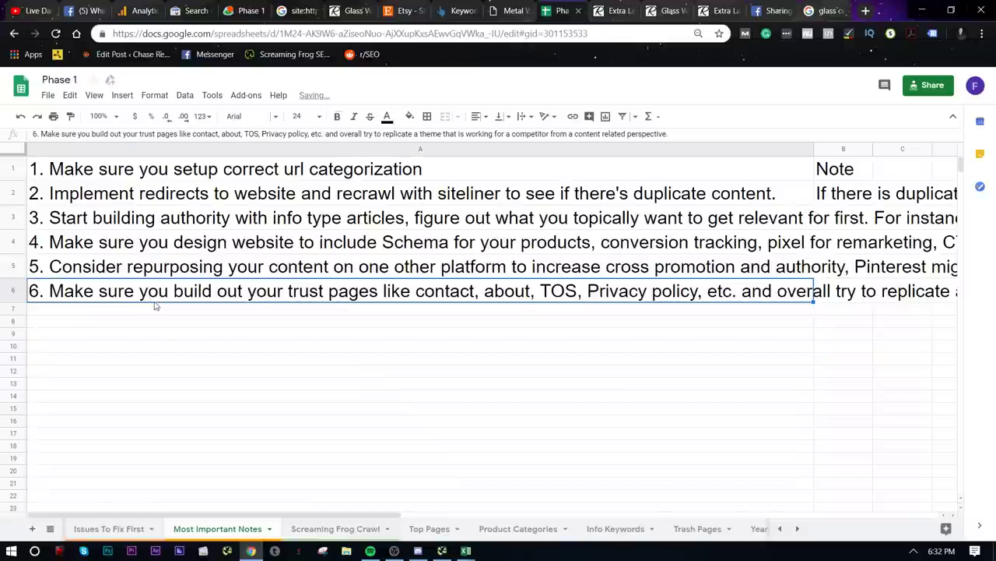
# - Start note 7 in the row below note 6 by entering its number
pyautogui.click(153, 310)
pyautogui.write('7')
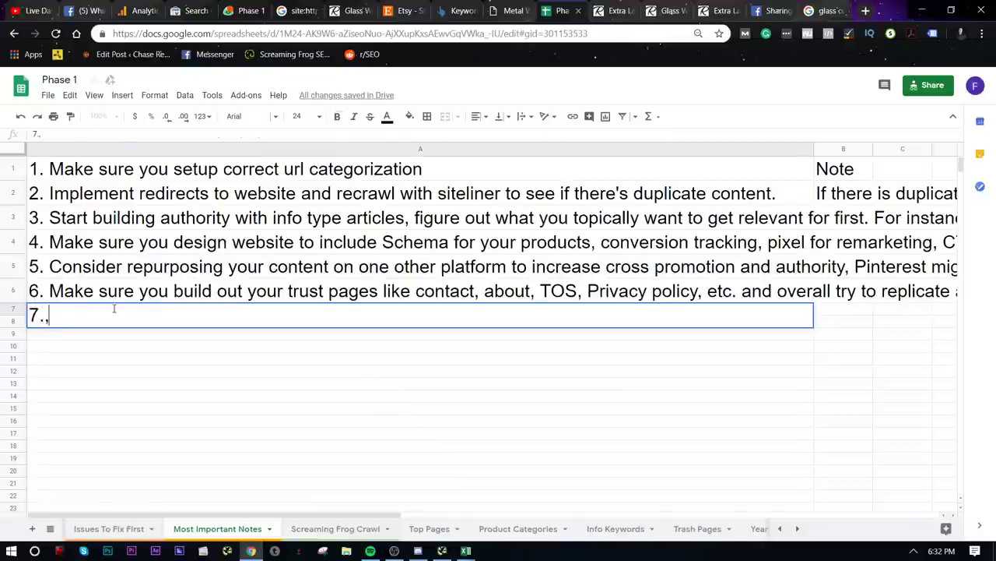
pyautogui.write('.')
pyautogui.click(193, 368)
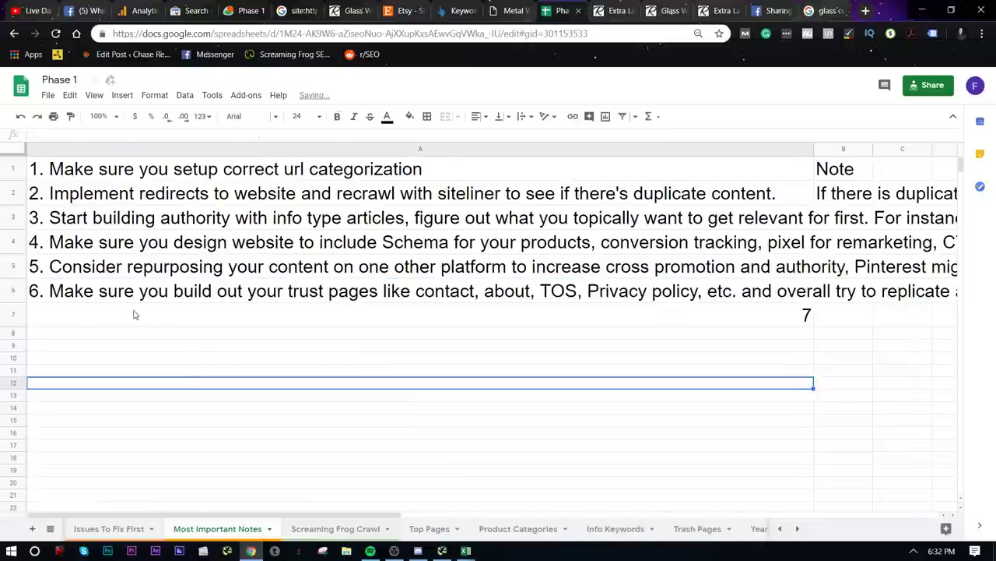
pyautogui.press('Up')
pyautogui.doubleClick(134, 313)
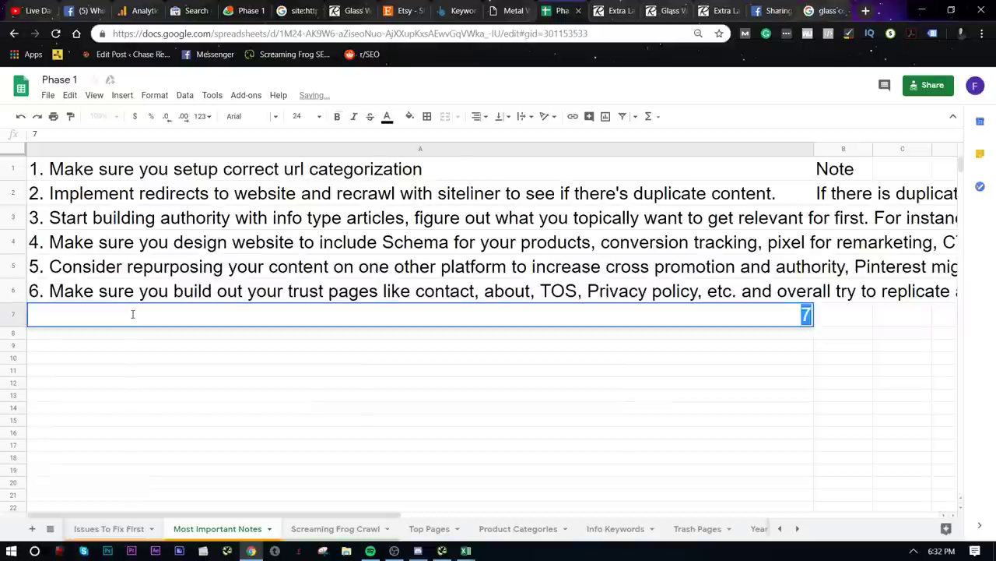
pyautogui.write('7.')
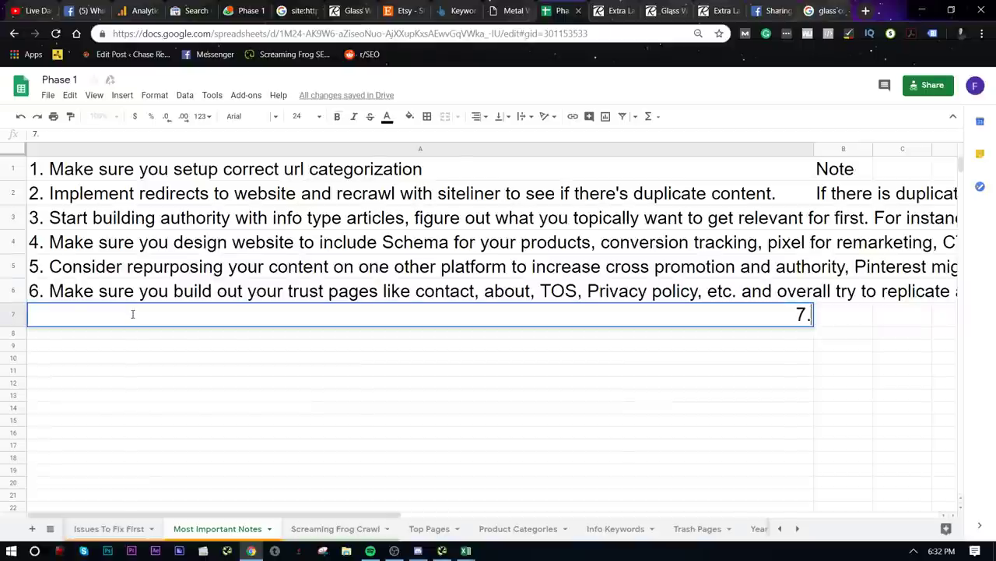
pyautogui.click(293, 425)
# - Check the Issues To Fix First checklist for missing points, and extend note 7 with "Add site search into website with Google Analytics tracking"
pyautogui.click(138, 528)
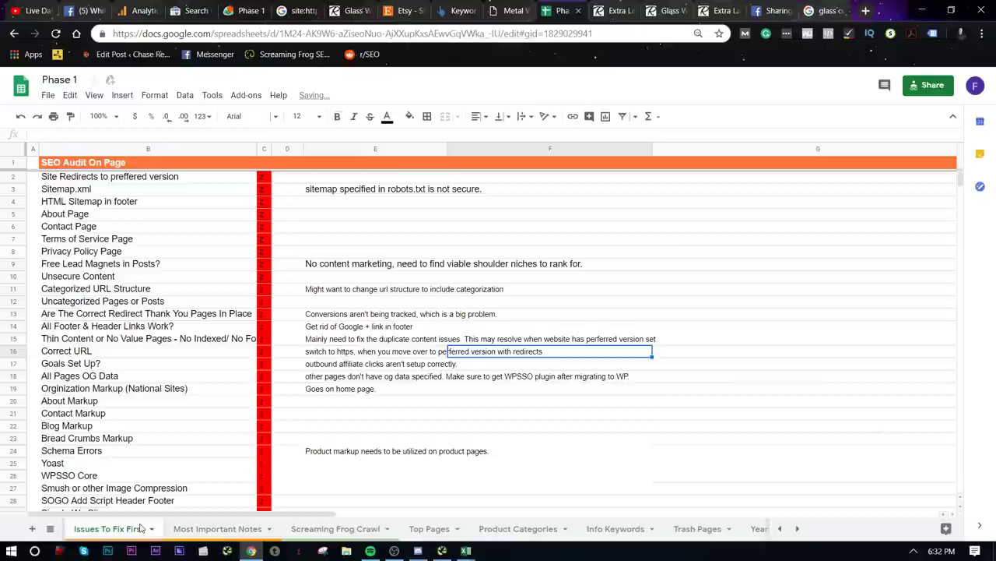
pyautogui.scroll(-3, 198, 363)
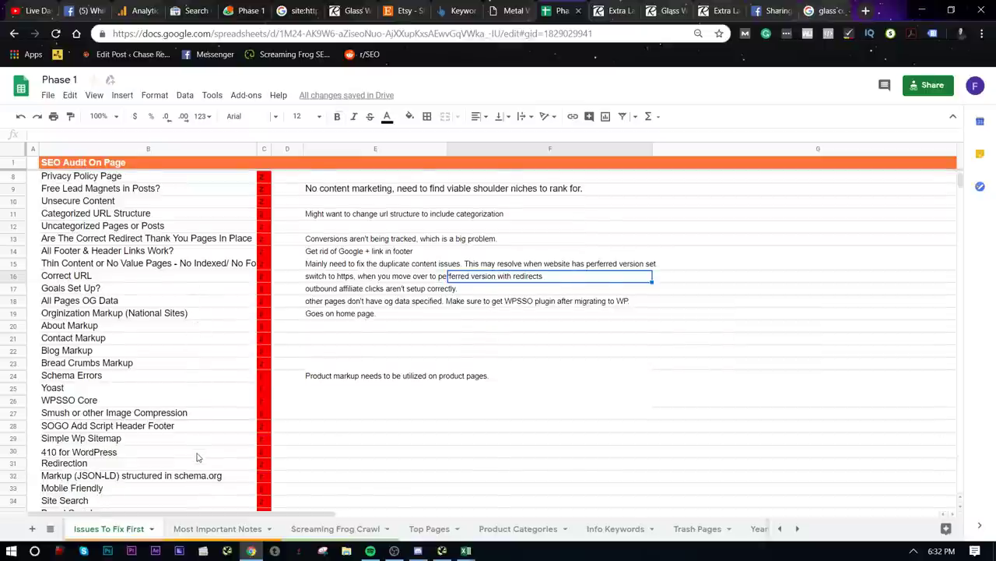
pyautogui.scroll(-1, 200, 475)
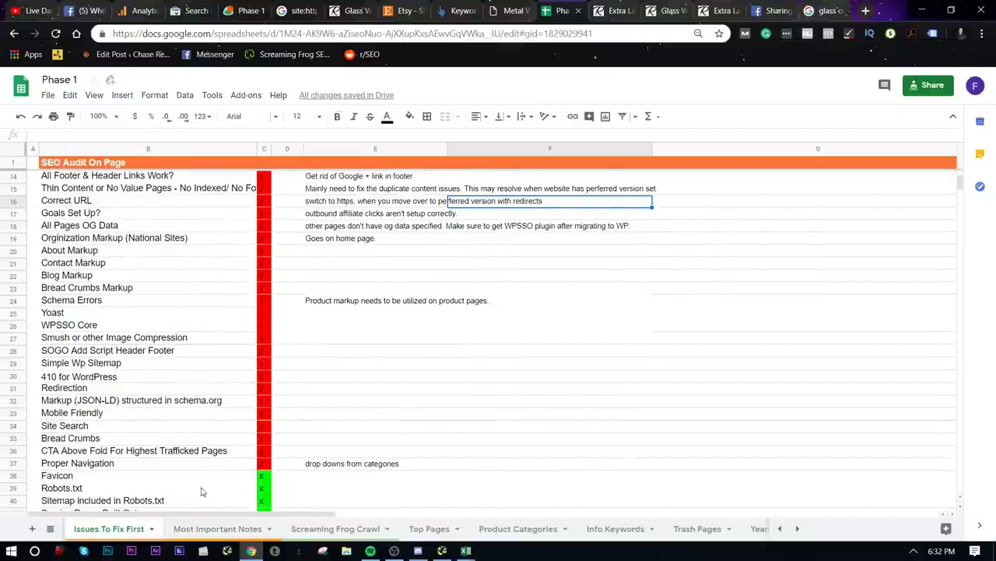
pyautogui.click(208, 528)
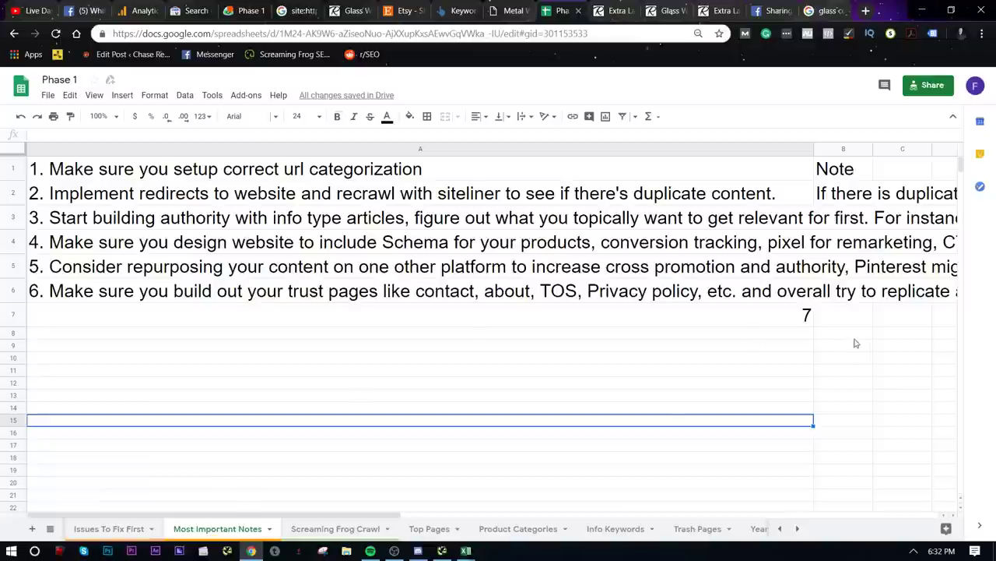
pyautogui.click(795, 313)
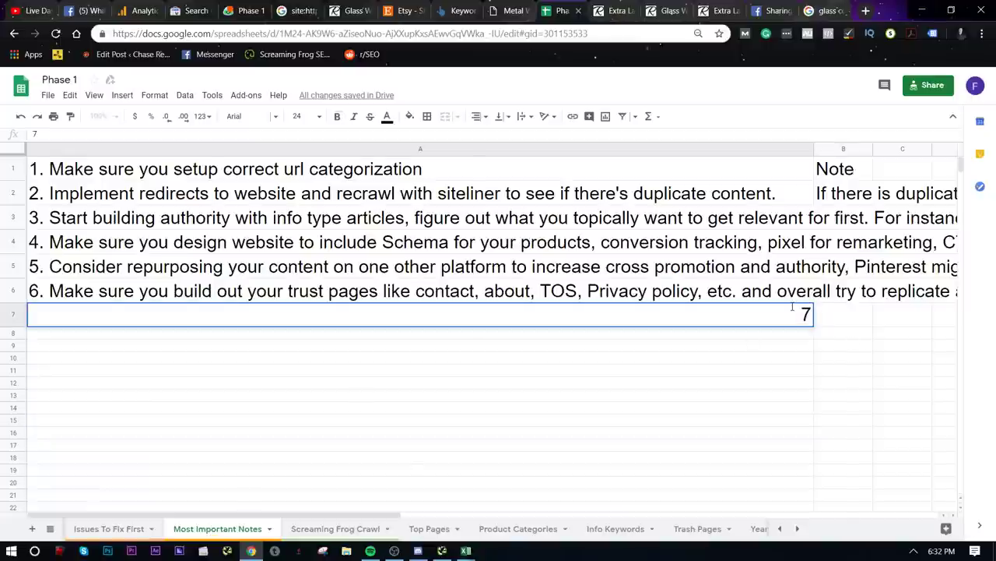
pyautogui.write('. Add site searc')
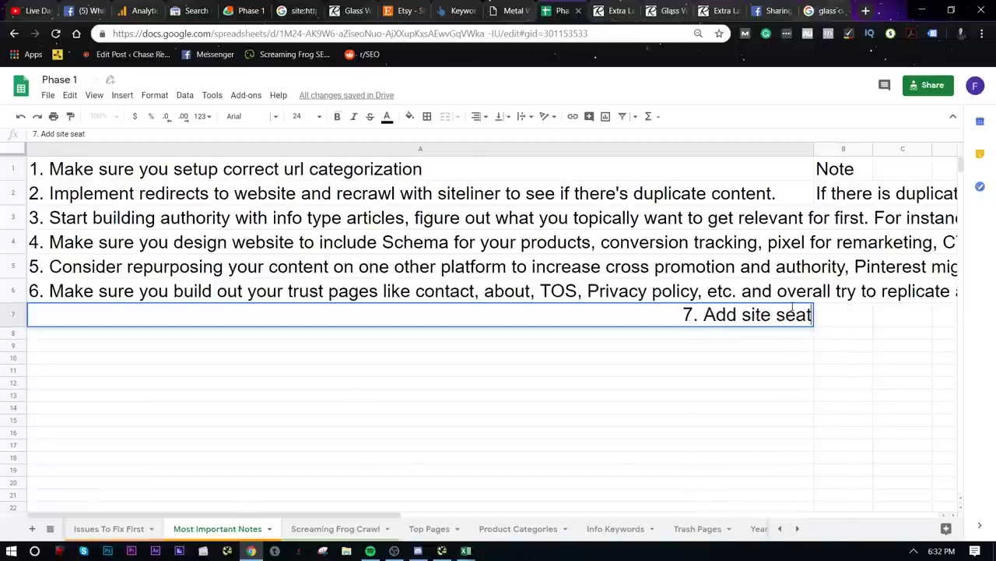
pyautogui.write('h into website ')
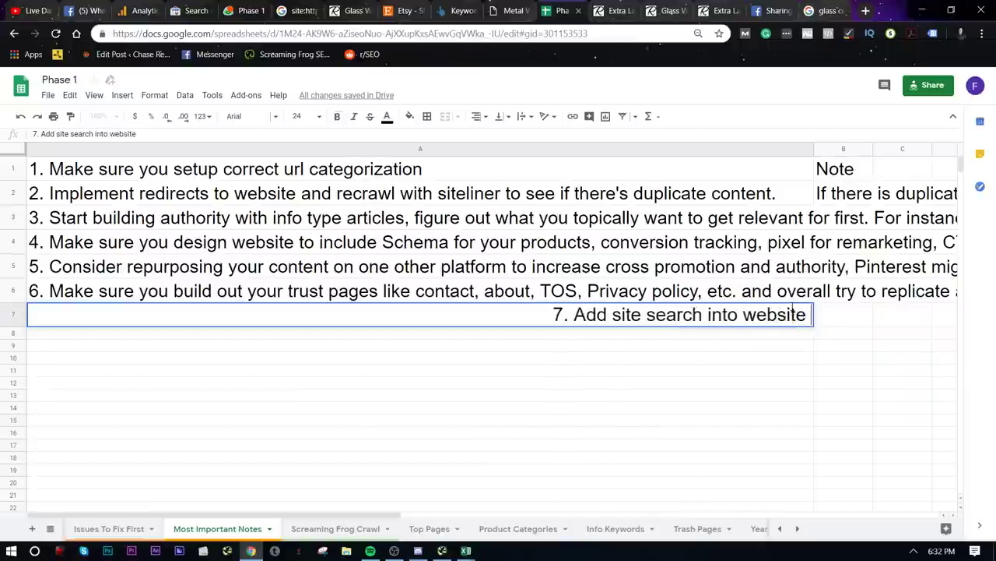
pyautogui.write('with Google Analyt')
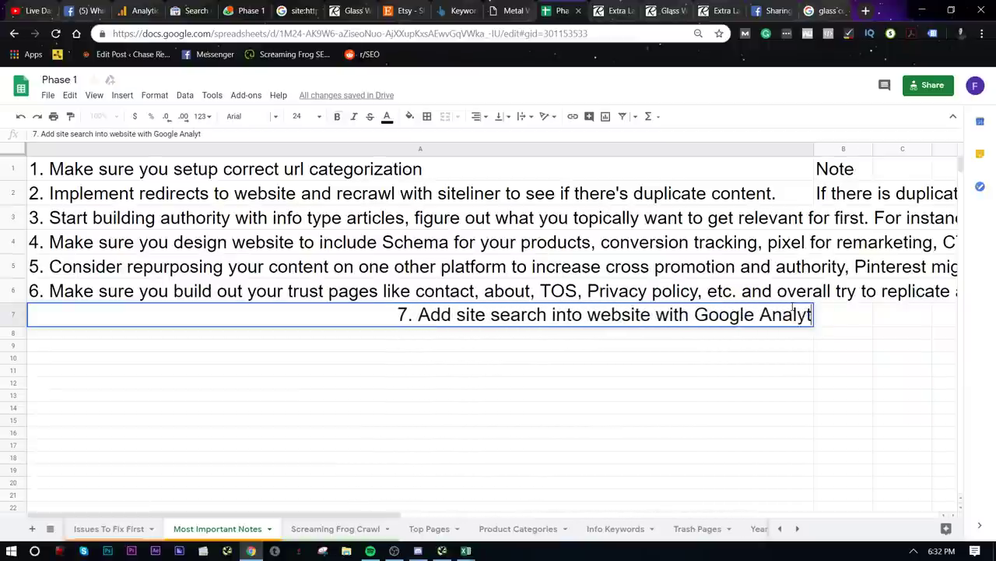
pyautogui.write('ics traking')
pyautogui.press('BackSpace')
pyautogui.press('BackSpace')
pyautogui.press('BackSpace')
pyautogui.press('BackSpace')
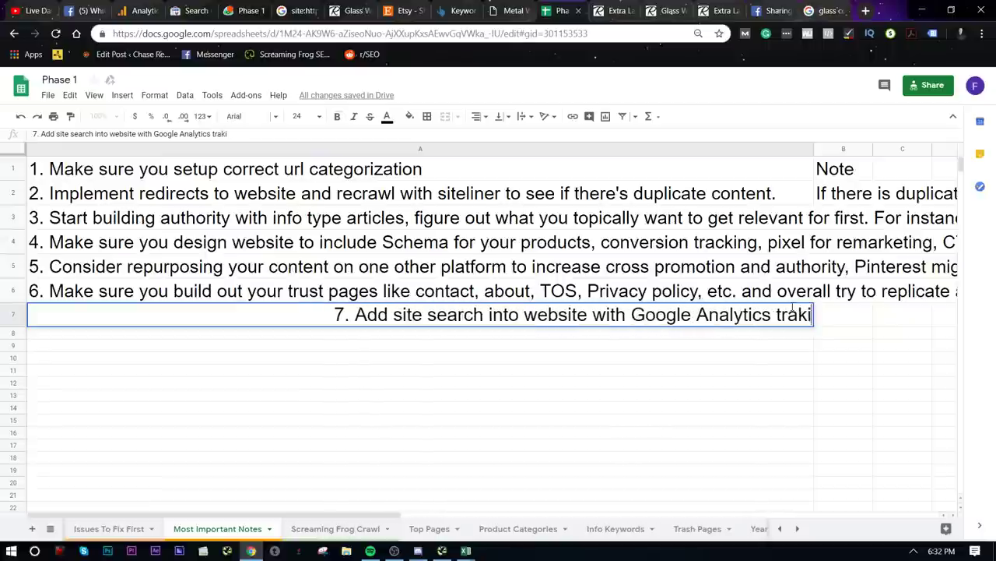
pyautogui.write('cking so youc an se')
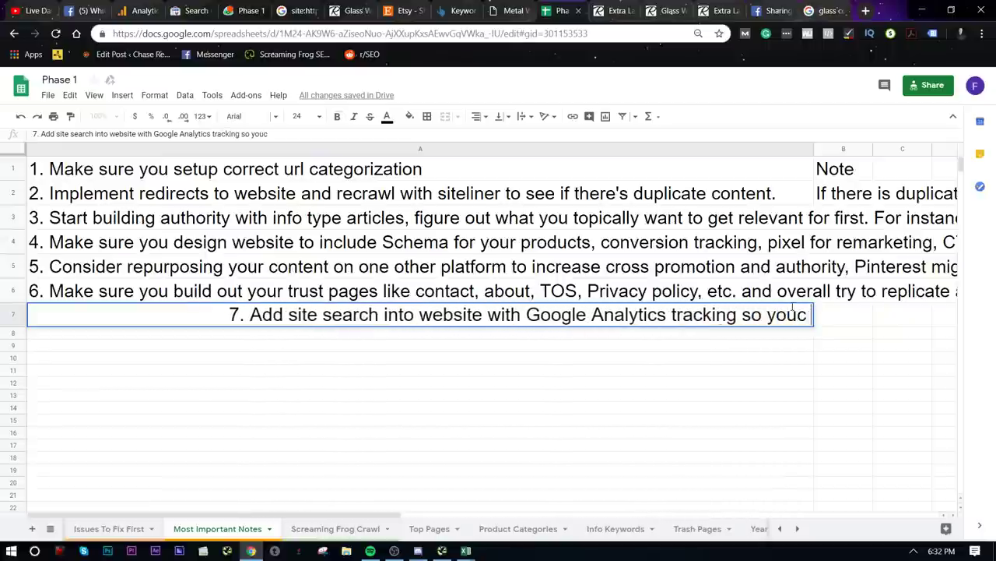
# - Finish note 7 with "so you can see what people are looking for on your website."
pyautogui.press('BackSpace')
pyautogui.press('BackSpace')
pyautogui.press('BackSpace')
pyautogui.press('BackSpace')
pyautogui.press('BackSpace')
pyautogui.press('BackSpace')
pyautogui.press('BackSpace')
pyautogui.write('ca')
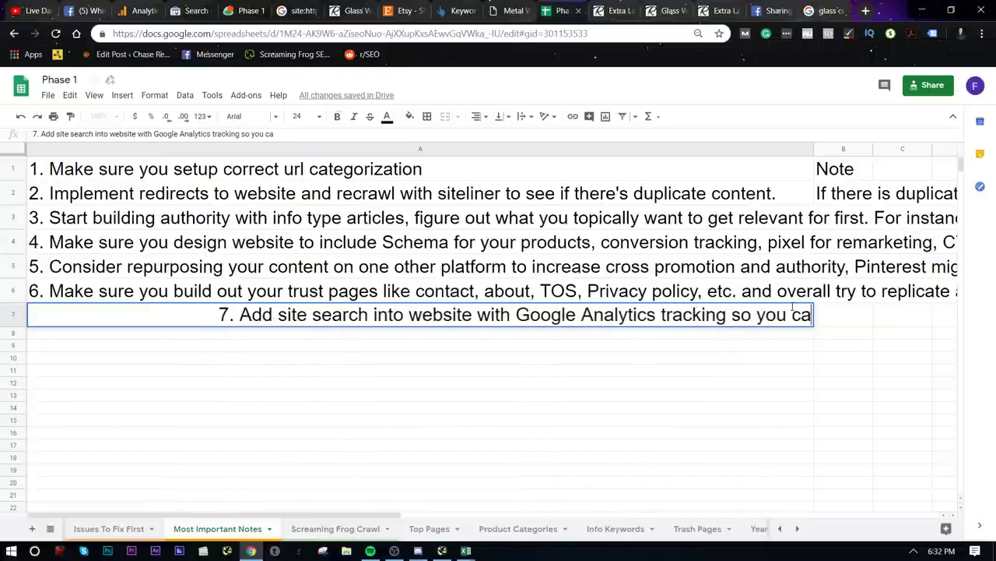
pyautogui.write('n see what people ar')
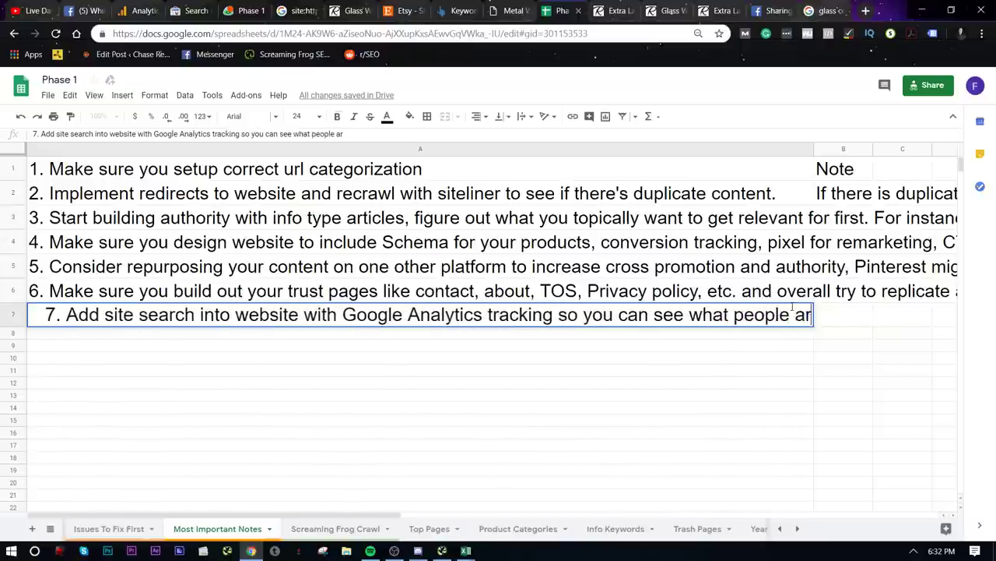
pyautogui.write('e looking for on y')
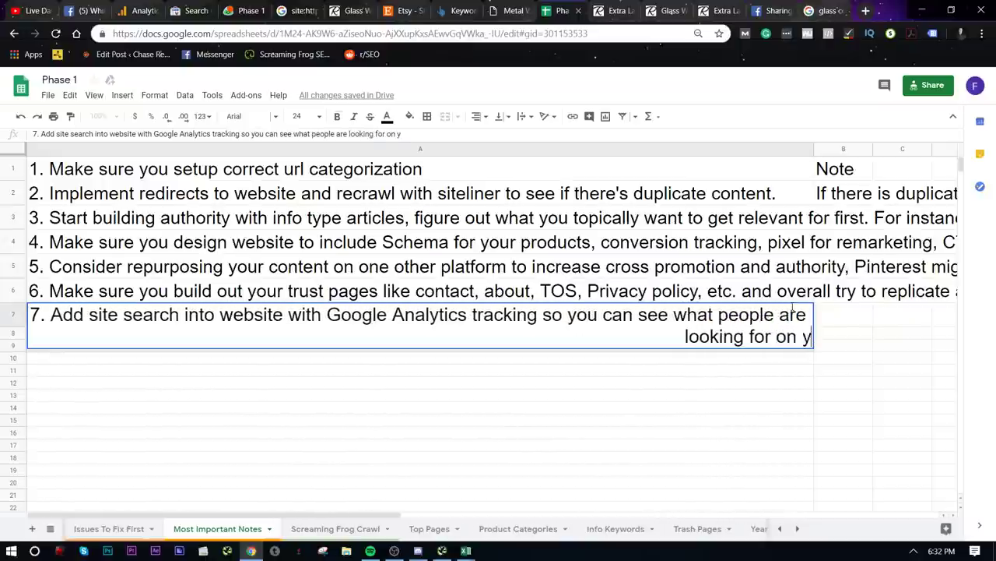
pyautogui.write('our website.')
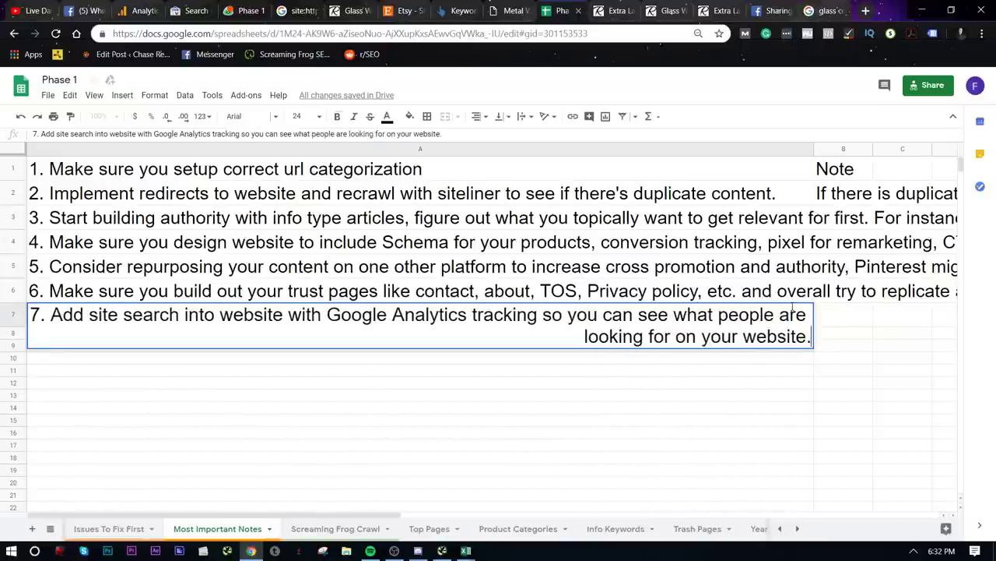
pyautogui.click(678, 386)
# - Start note 8 in the row below note 7 with its number, and check the Issues To Fix First checklist for remaining points
pyautogui.click(580, 335)
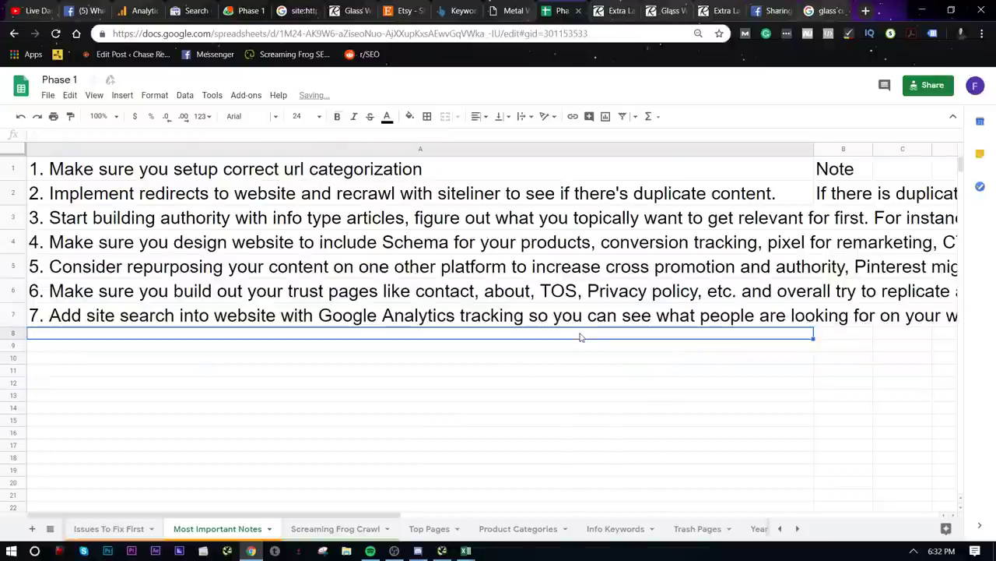
pyautogui.write('8.')
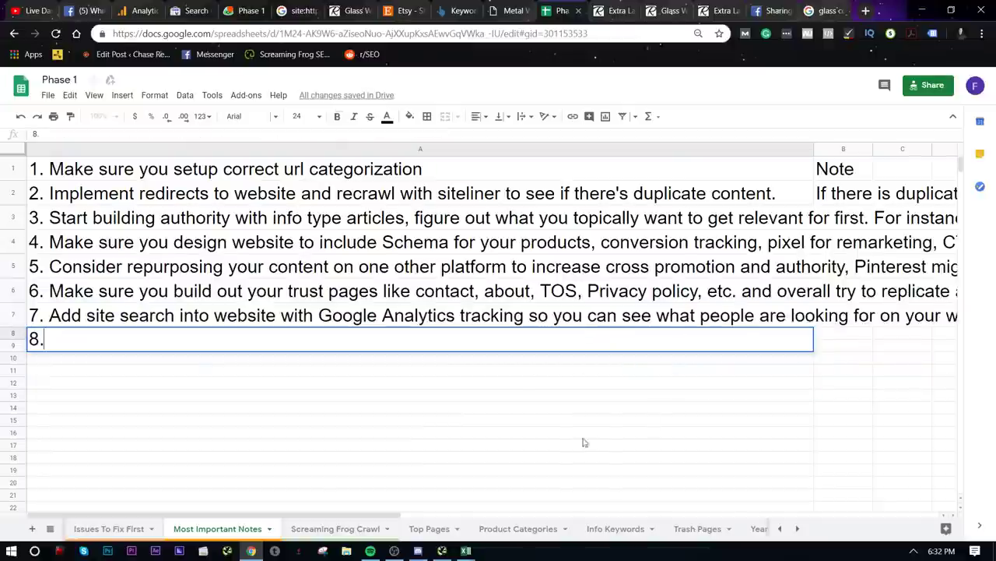
pyautogui.click(129, 530)
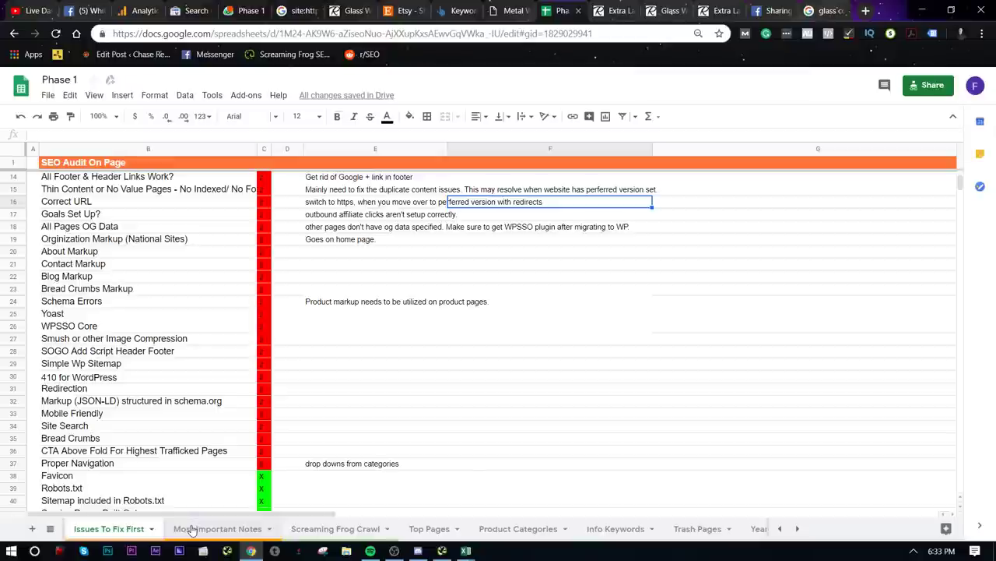
pyautogui.click(195, 530)
pyautogui.click(209, 452)
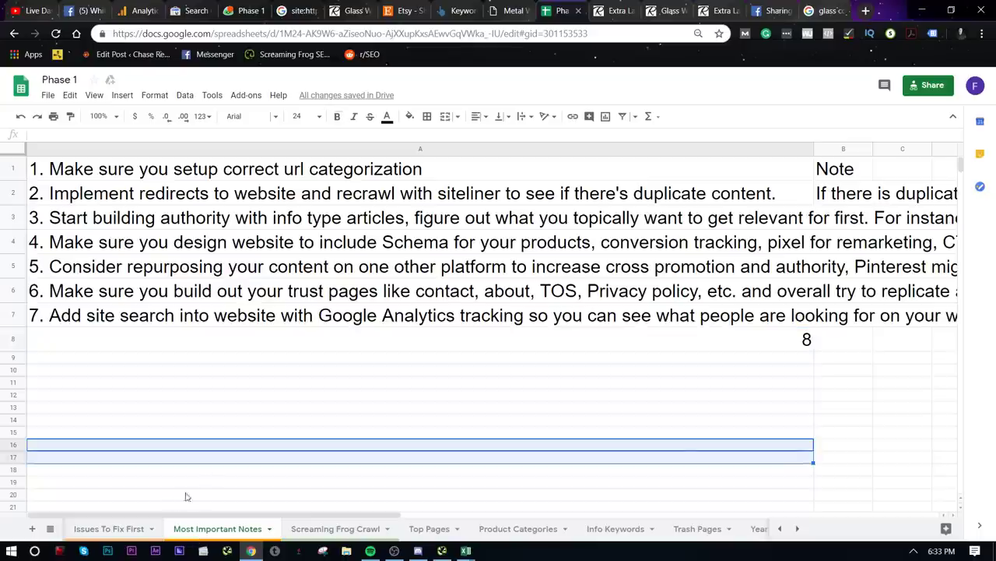
pyautogui.click(126, 537)
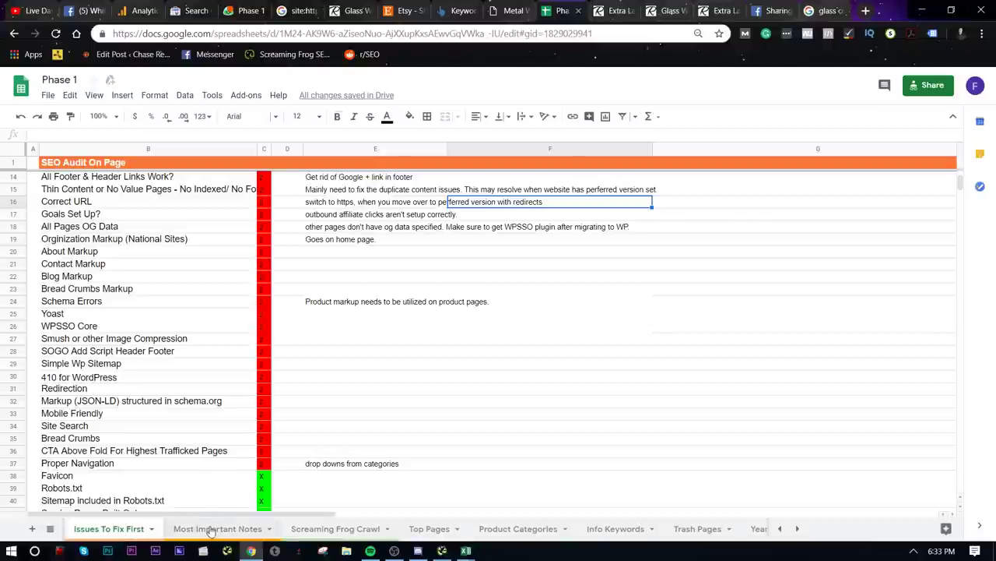
pyautogui.scroll(4, 189, 411)
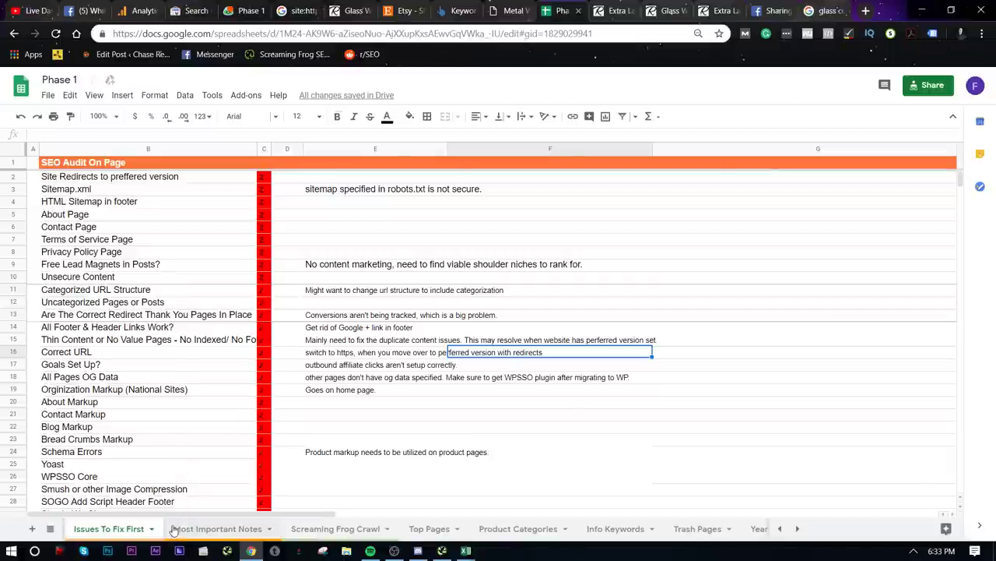
# - Extend note 8 on the Most Important Notes sheet with "Fix unsecure content"
pyautogui.click(211, 528)
pyautogui.doubleClick(745, 341)
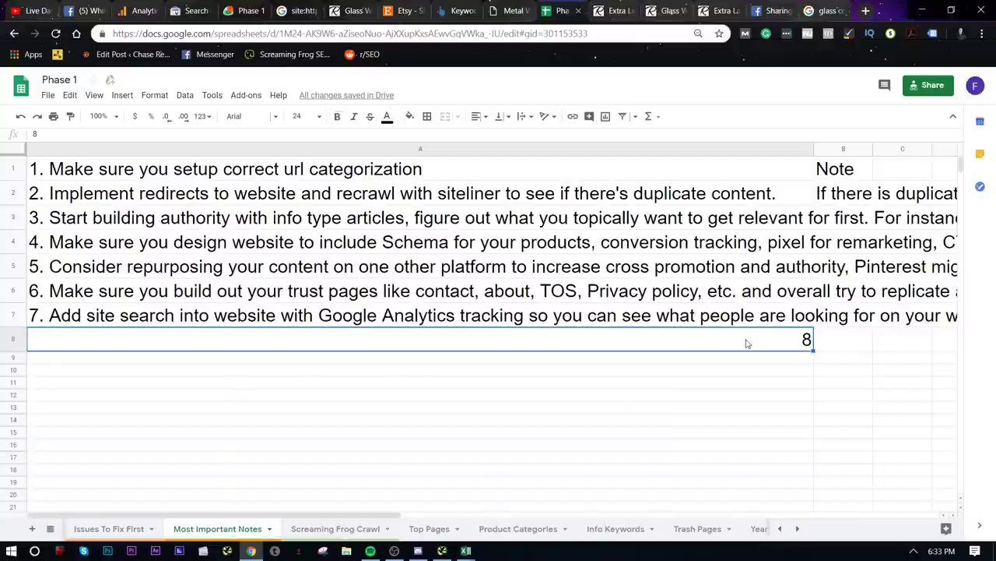
pyautogui.write('. Fi')
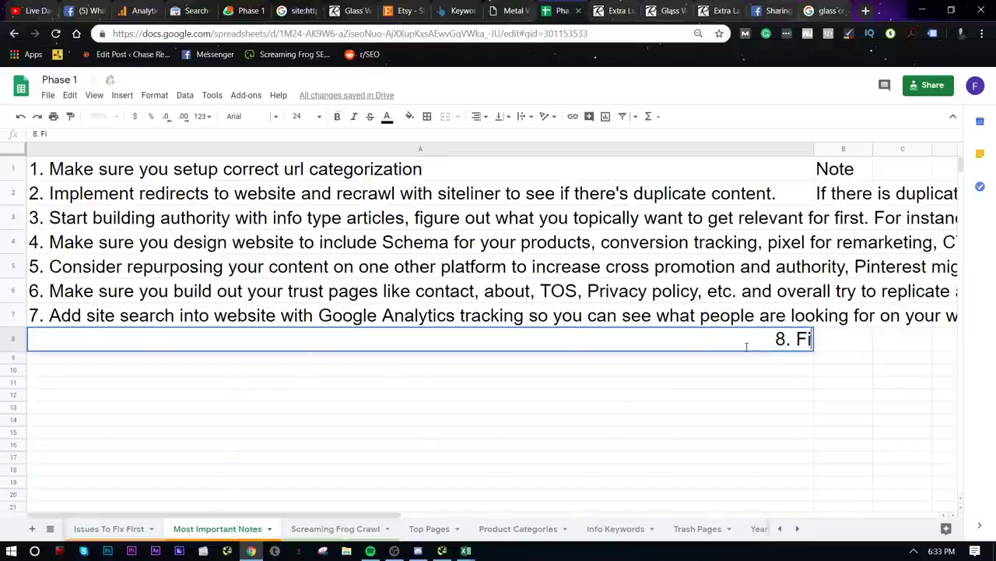
pyautogui.press('BackSpace')
pyautogui.press('BackSpace')
pyautogui.press('BackSpace')
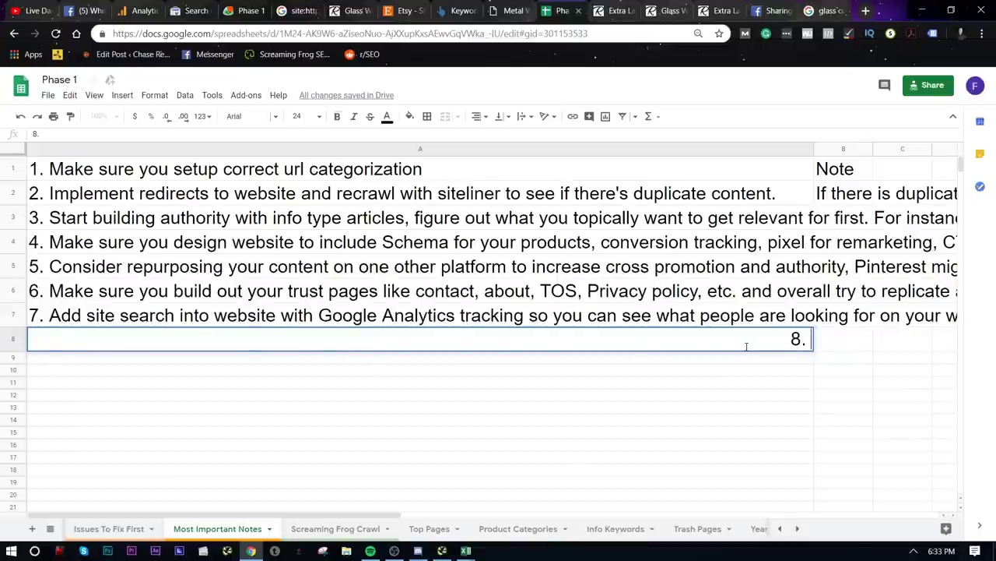
pyautogui.write('Fix unsur')
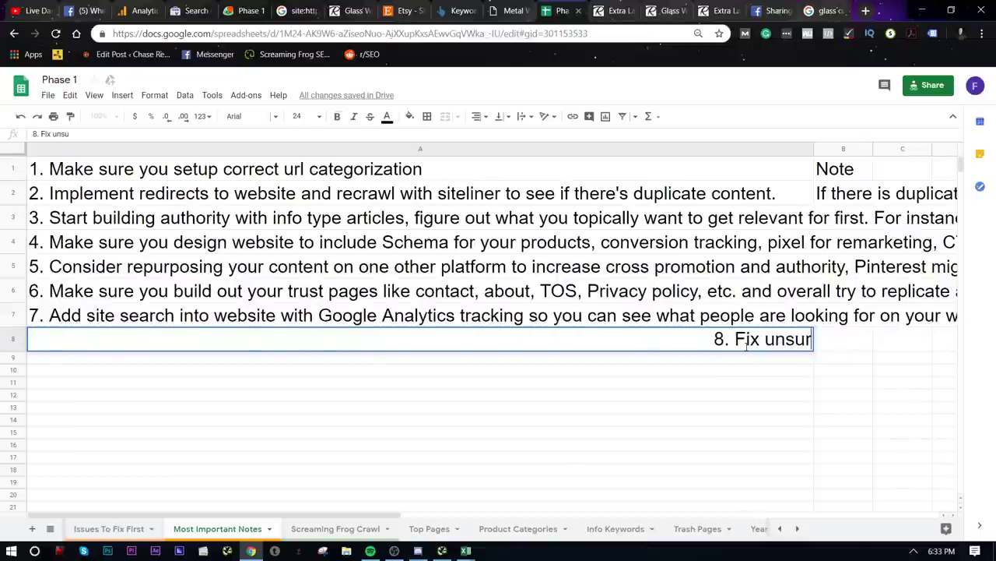
pyautogui.press('BackSpace')
pyautogui.write('cure')
pyautogui.press('BackSpace')
pyautogui.press('BackSpace')
pyautogui.press('BackSpace')
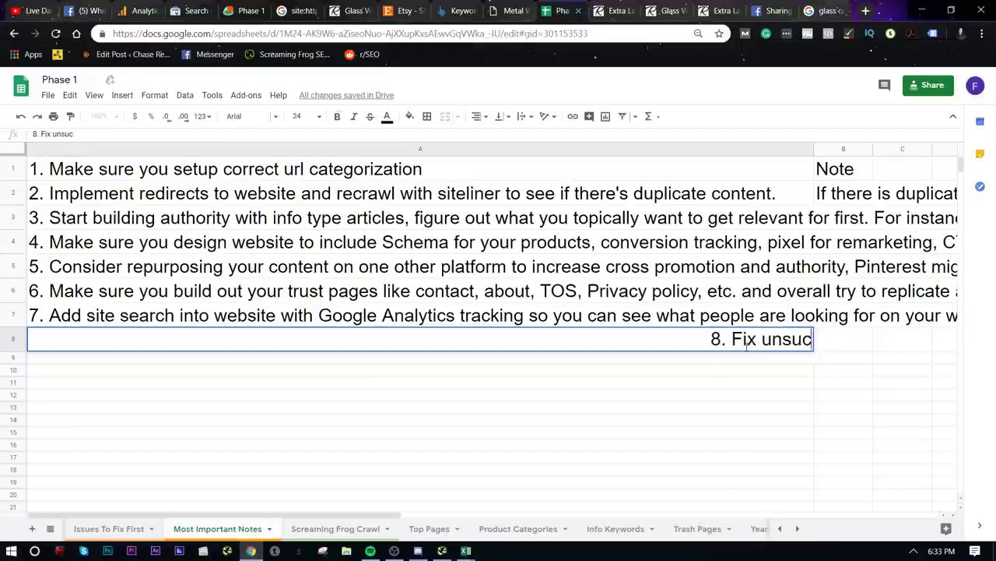
pyautogui.press('BackSpace')
pyautogui.write('u')
pyautogui.press('BackSpace')
pyautogui.press('BackSpace')
pyautogui.write('ecur')
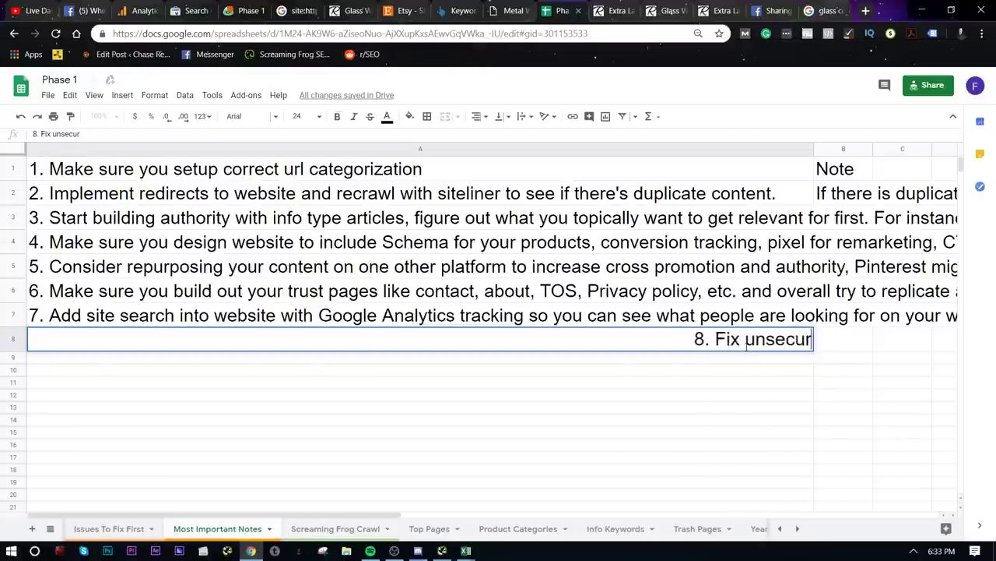
pyautogui.write('e content ')
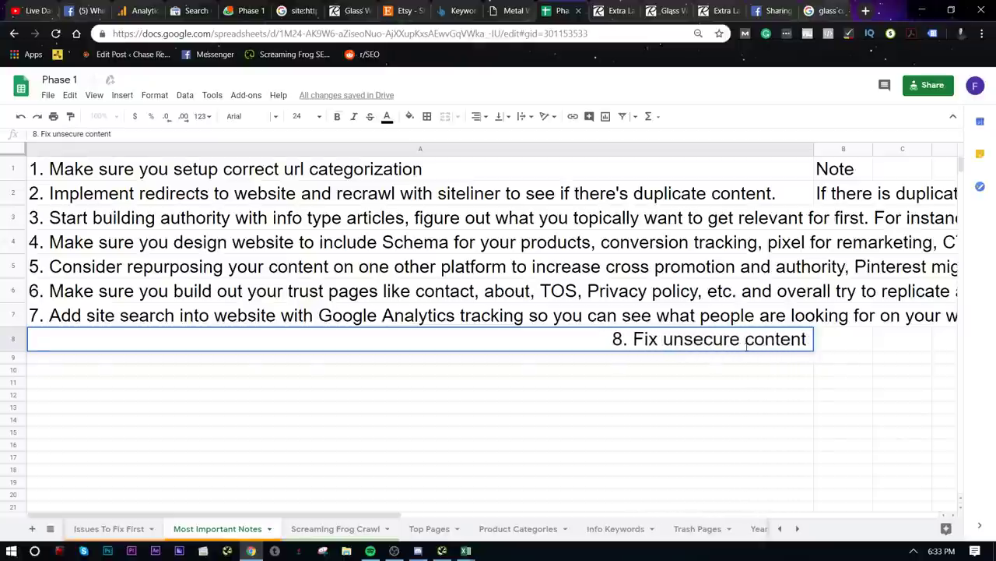
# - Complete note 8 with "with correct SSL certificate and redirects."
pyautogui.write('with corre')
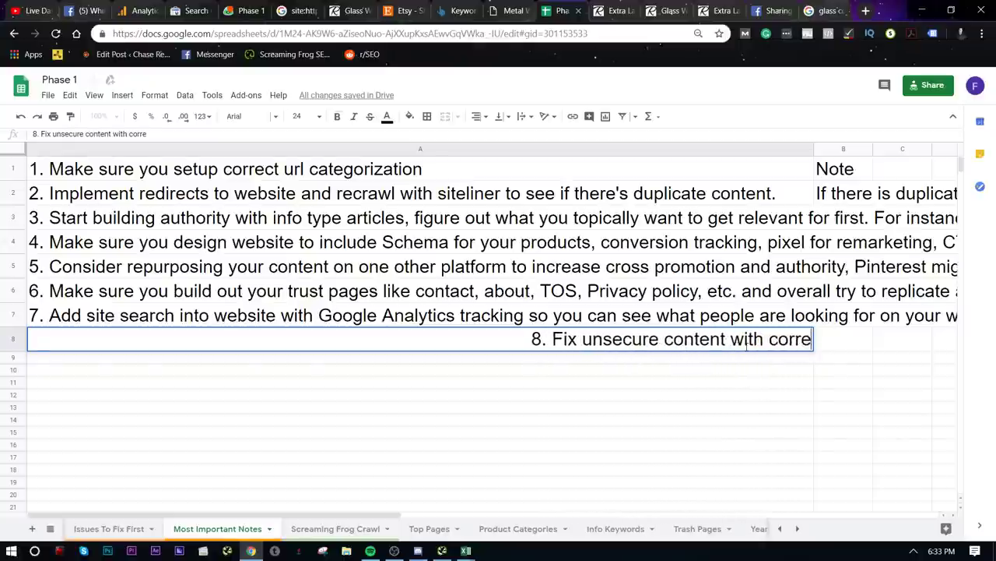
pyautogui.write('ct SSL s')
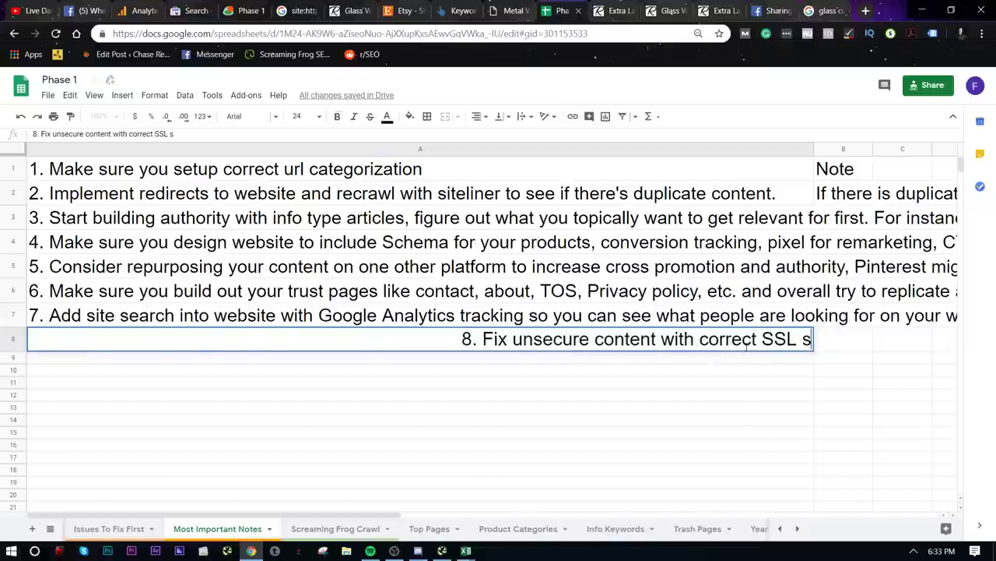
pyautogui.press('BackSpace')
pyautogui.write('certificate')
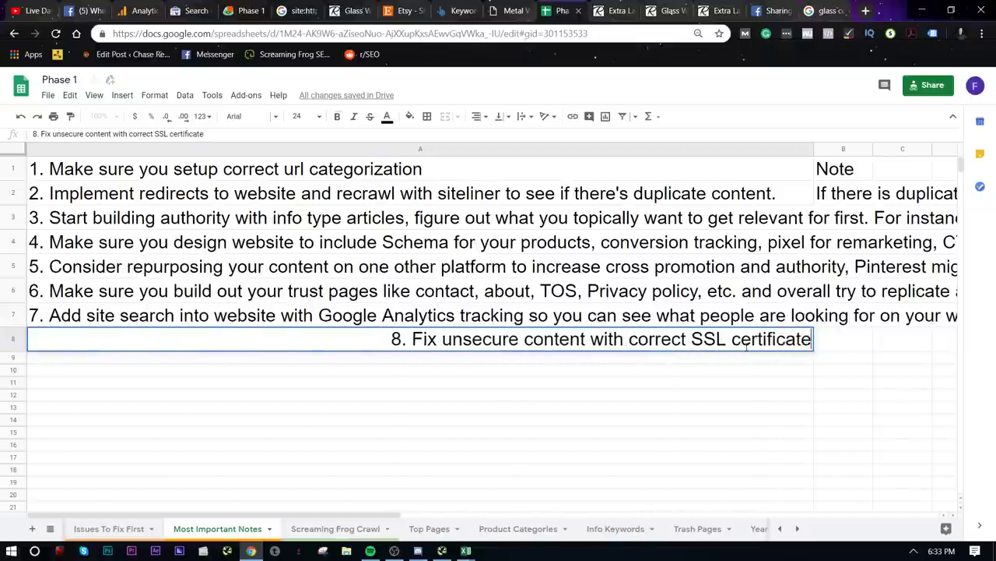
pyautogui.write(' and redirects.')
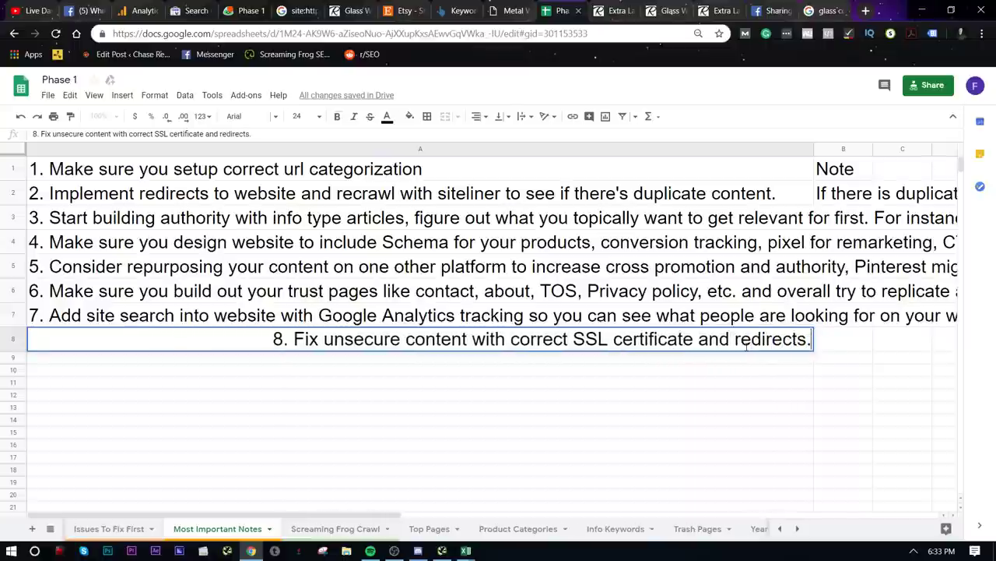
pyautogui.press('Return')
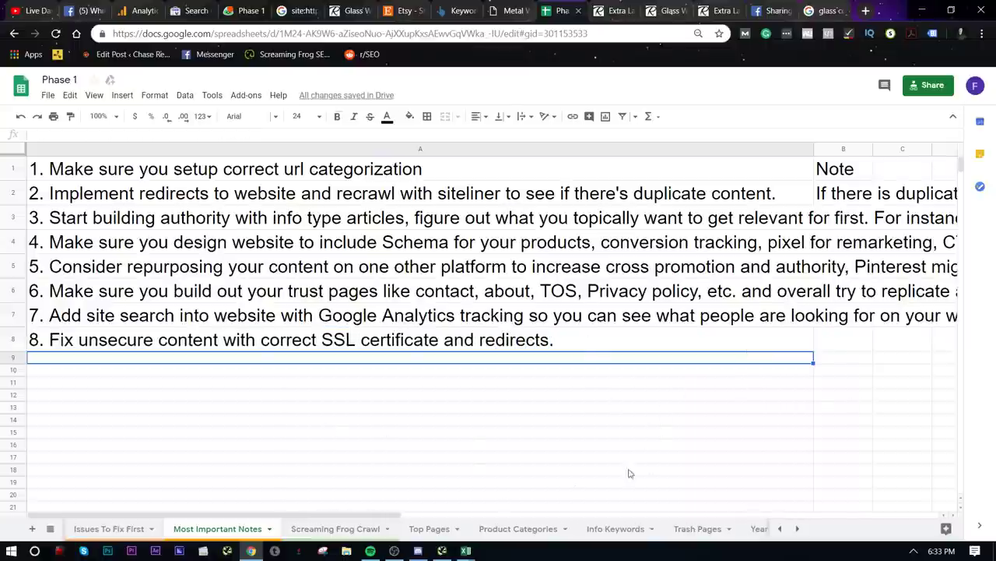
# - Review the audit sheets from Screaming Frog Crawl through Year In URL, and return to Most Important Notes
pyautogui.click(335, 528)
pyautogui.click(429, 529)
pyautogui.click(518, 529)
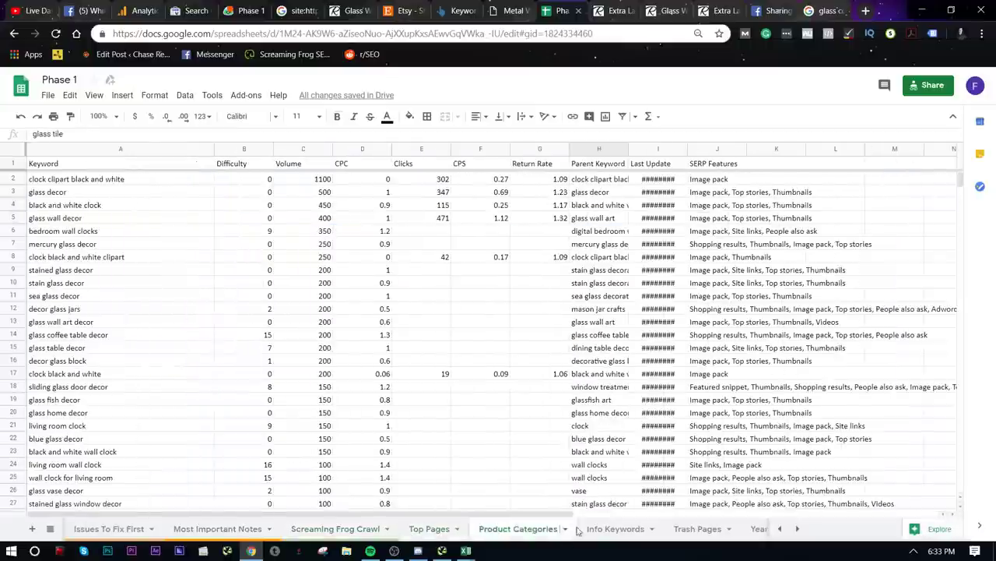
pyautogui.click(619, 529)
pyautogui.click(697, 529)
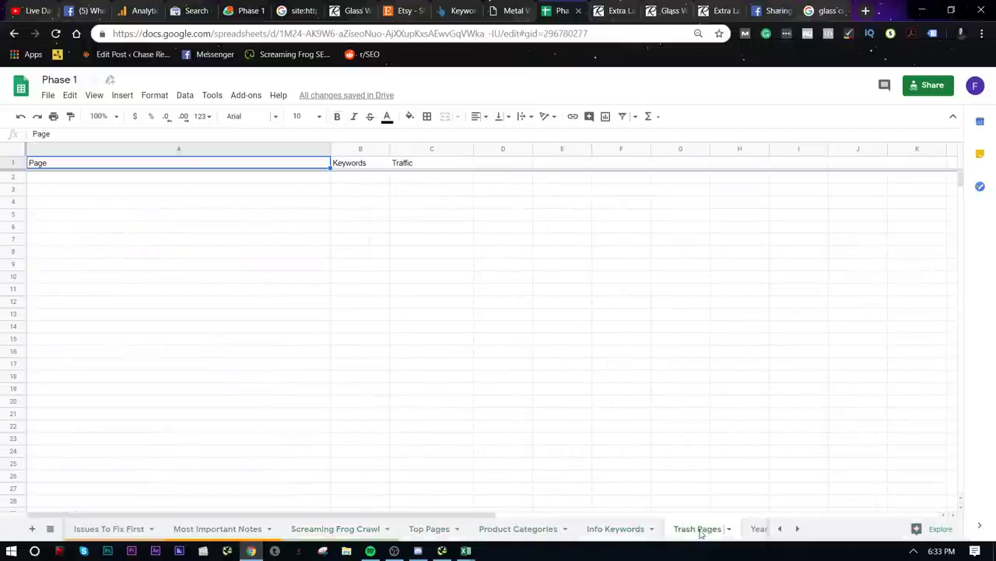
pyautogui.click(753, 528)
pyautogui.click(600, 531)
pyautogui.click(492, 529)
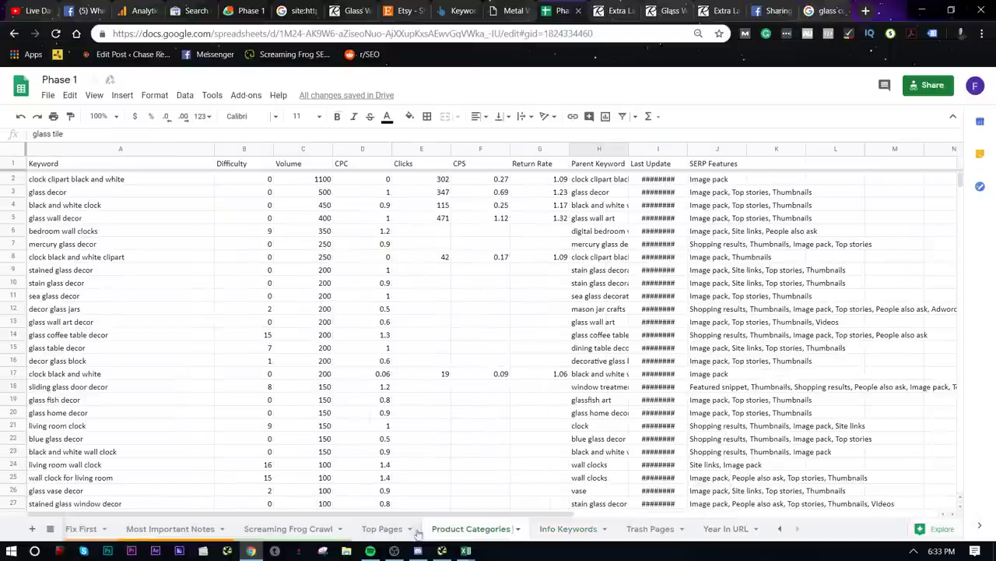
pyautogui.click(417, 532)
pyautogui.click(334, 531)
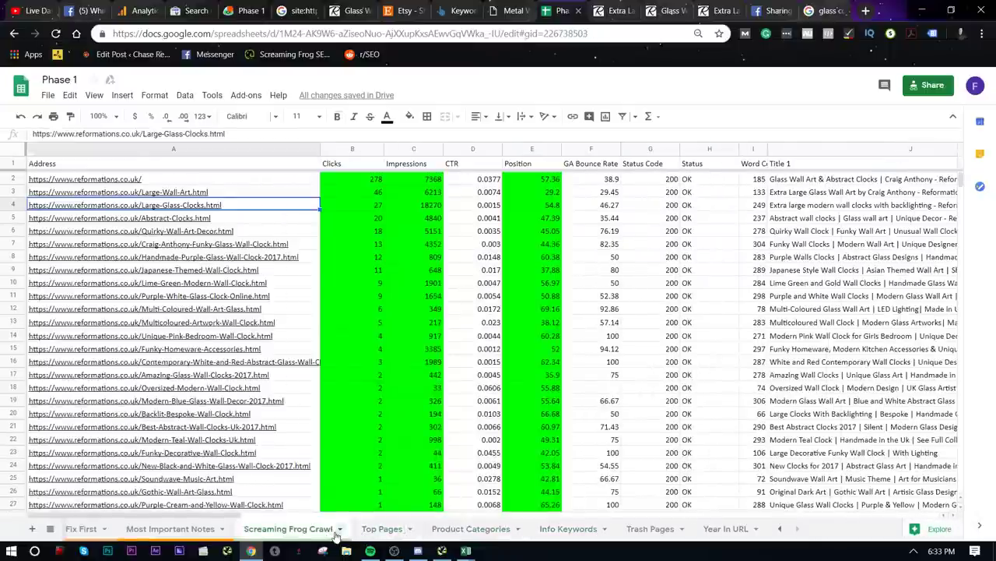
pyautogui.click(192, 535)
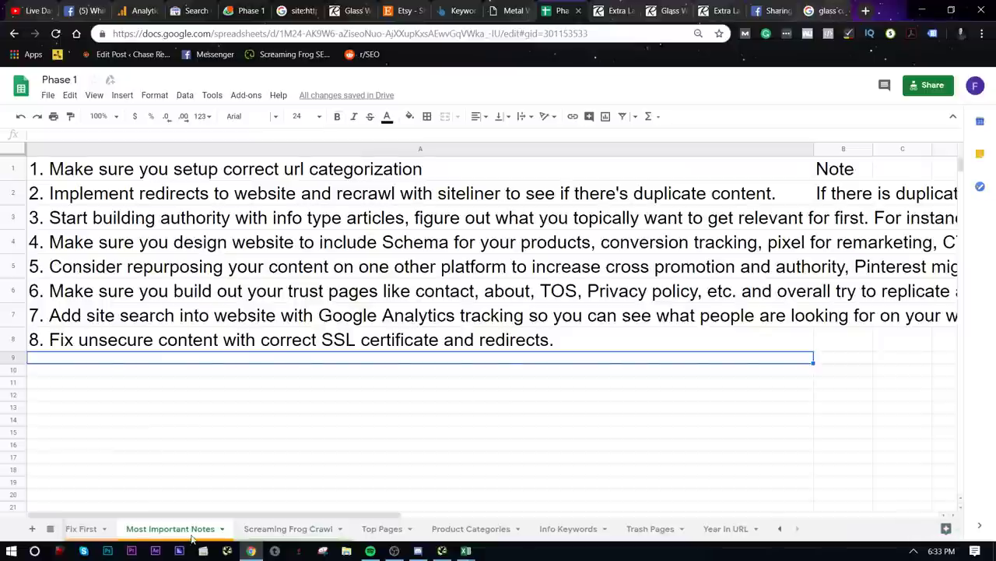
# - Recheck the Most Important Notes against the Screaming Frog Crawl sheet and the full Issues To Fix First checklist
pyautogui.click(264, 534)
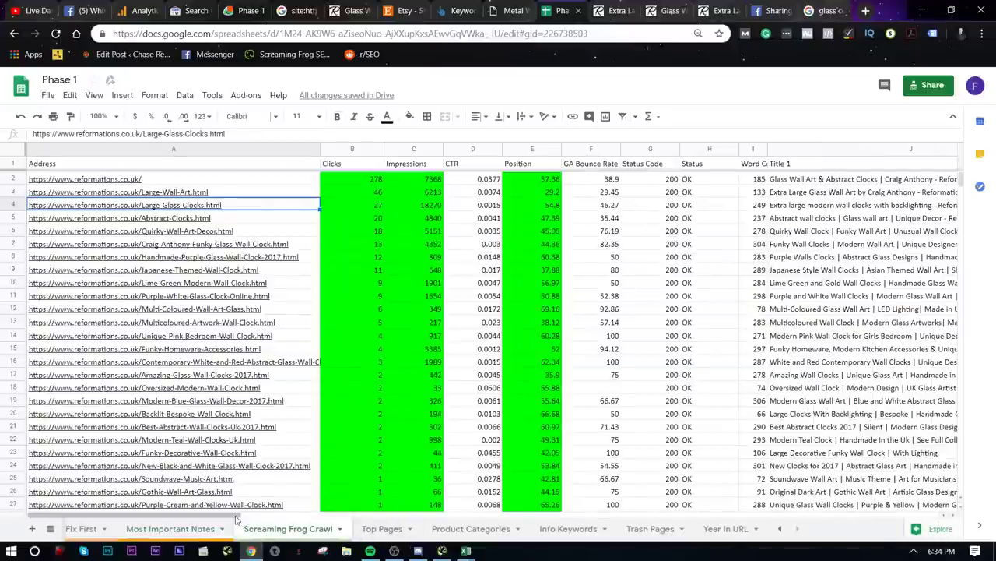
pyautogui.click(167, 529)
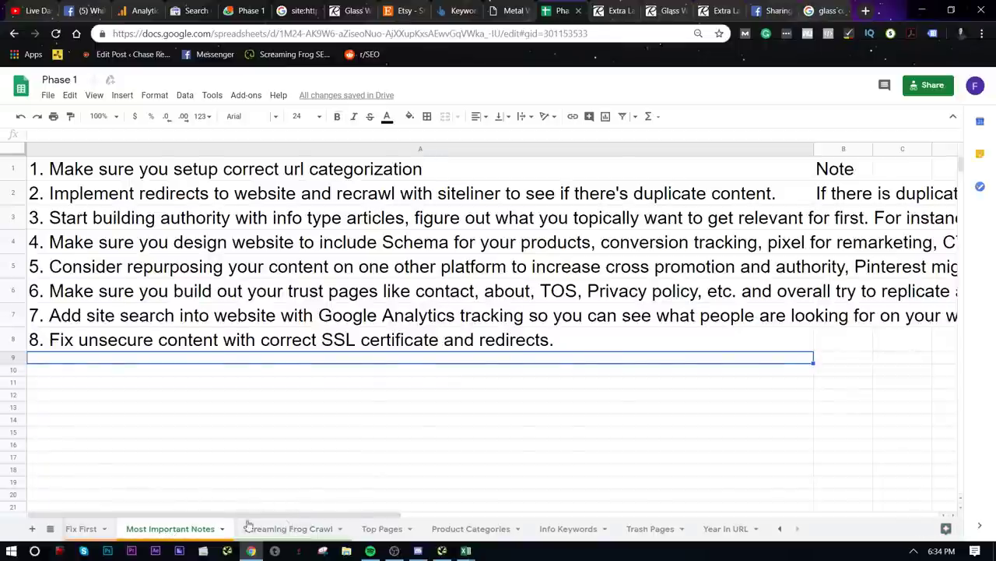
pyautogui.click(84, 528)
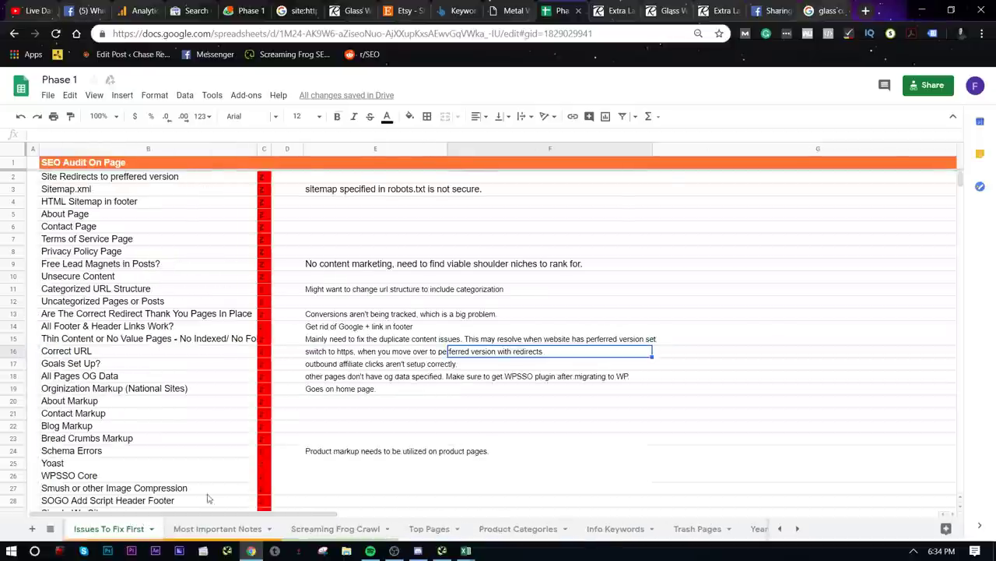
pyautogui.scroll(-4, 251, 464)
pyautogui.scroll(-4, 251, 464)
pyautogui.scroll(8, 283, 483)
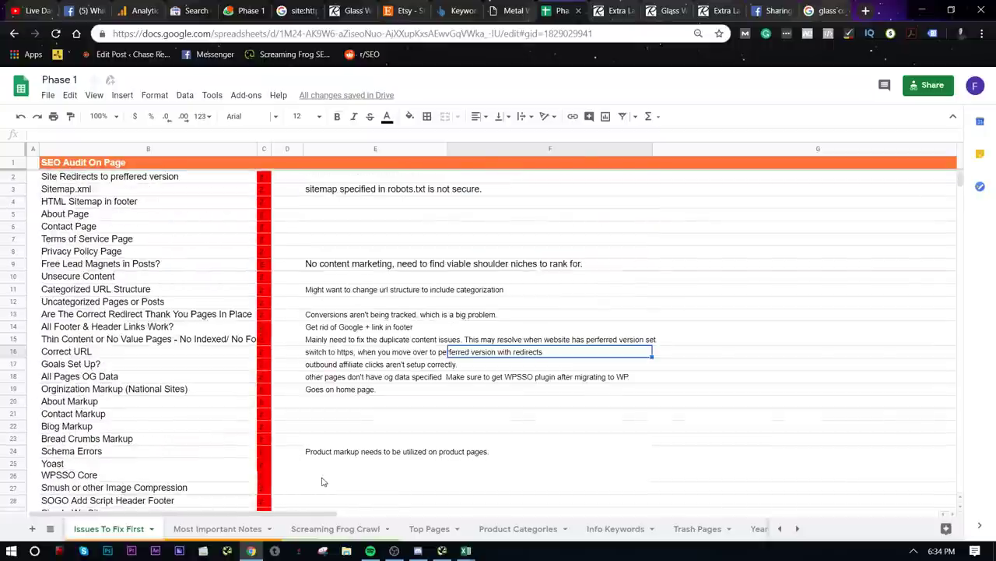
pyautogui.click(218, 529)
pyautogui.click(312, 530)
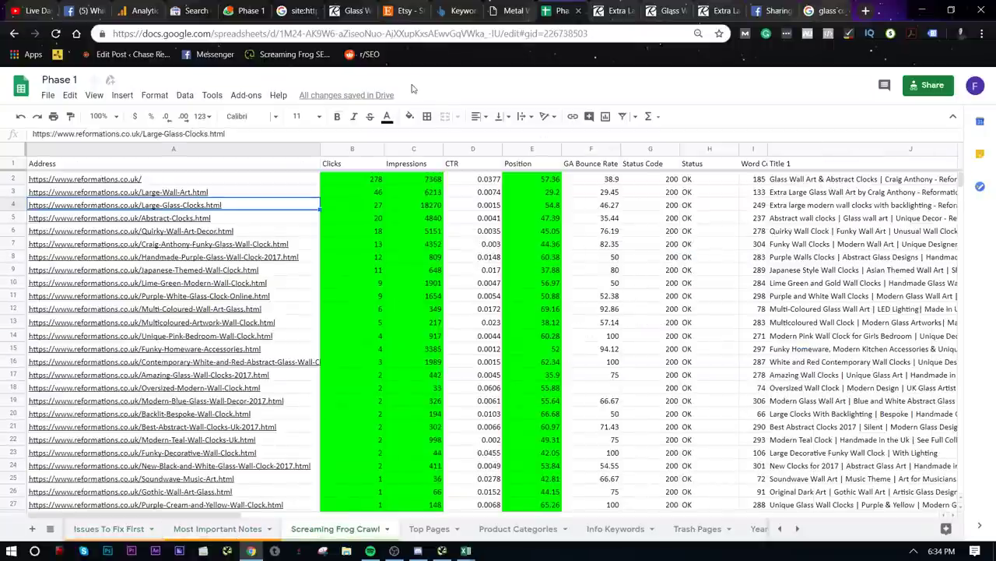
pyautogui.click(198, 529)
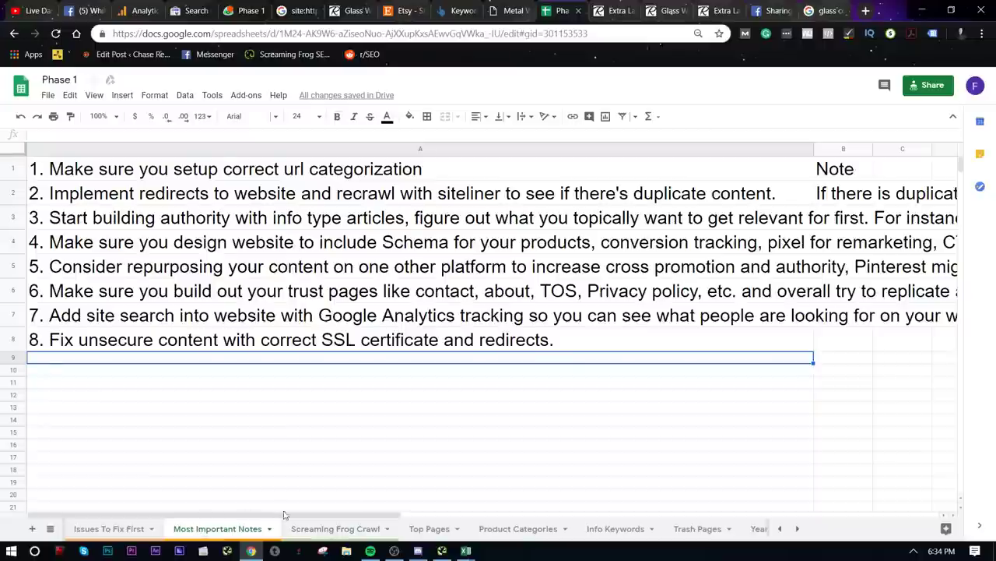
# - Look over the Screaming Frog Crawl, Top Pages, Product Categories, Info Keywords and Trash Pages sheets in turn
pyautogui.click(305, 528)
pyautogui.click(430, 528)
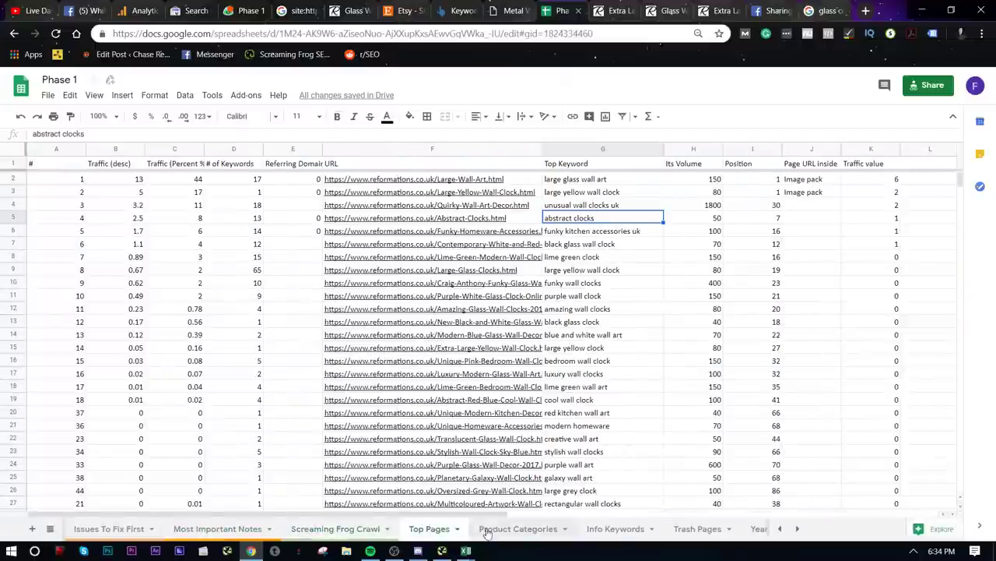
pyautogui.click(486, 530)
pyautogui.click(629, 528)
pyautogui.click(681, 528)
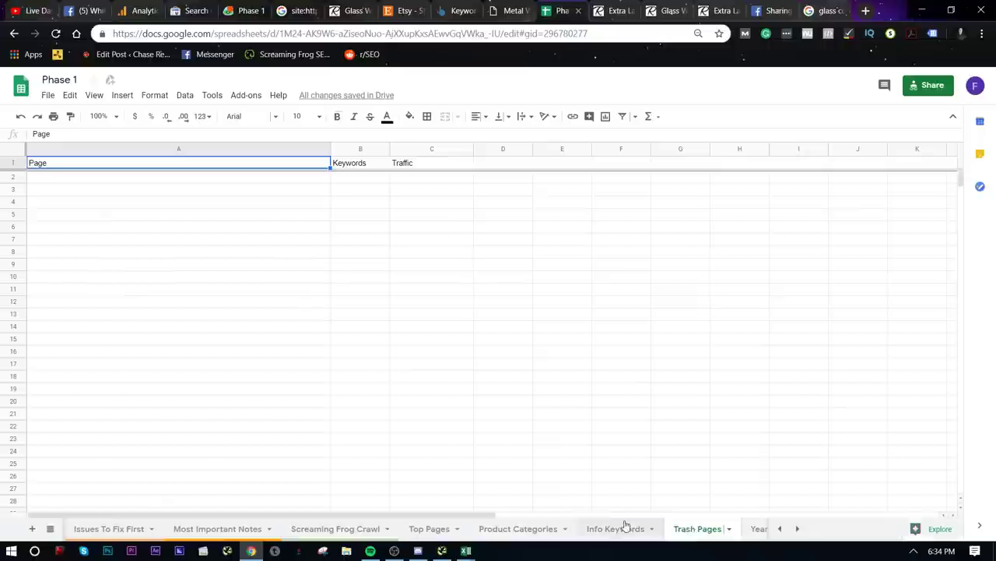
# - Look back through the Info Keywords, Product Categories and Top Pages sheets and the page addresses in the Screaming Frog Crawl sheet
pyautogui.click(626, 528)
pyautogui.click(520, 530)
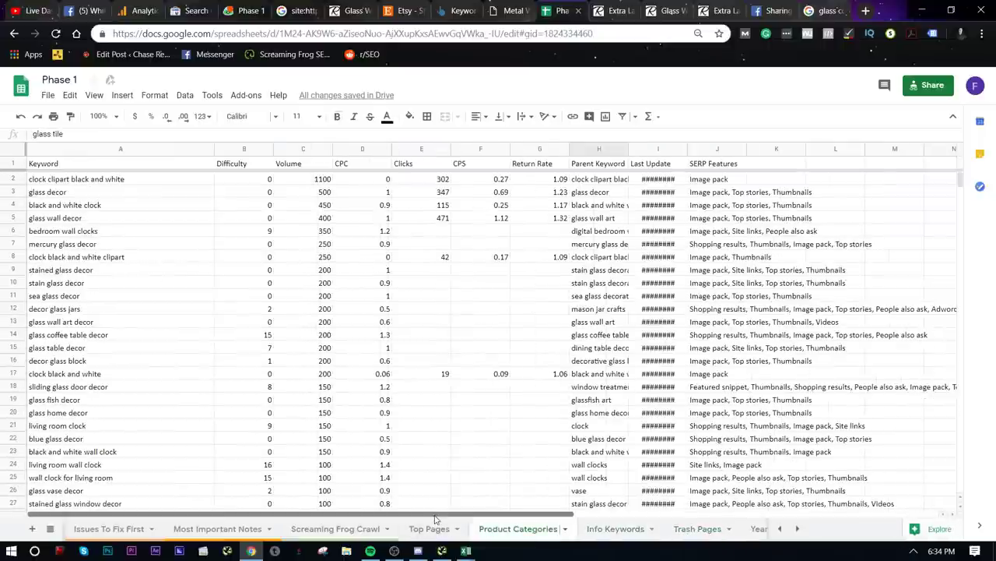
pyautogui.click(408, 530)
pyautogui.click(372, 530)
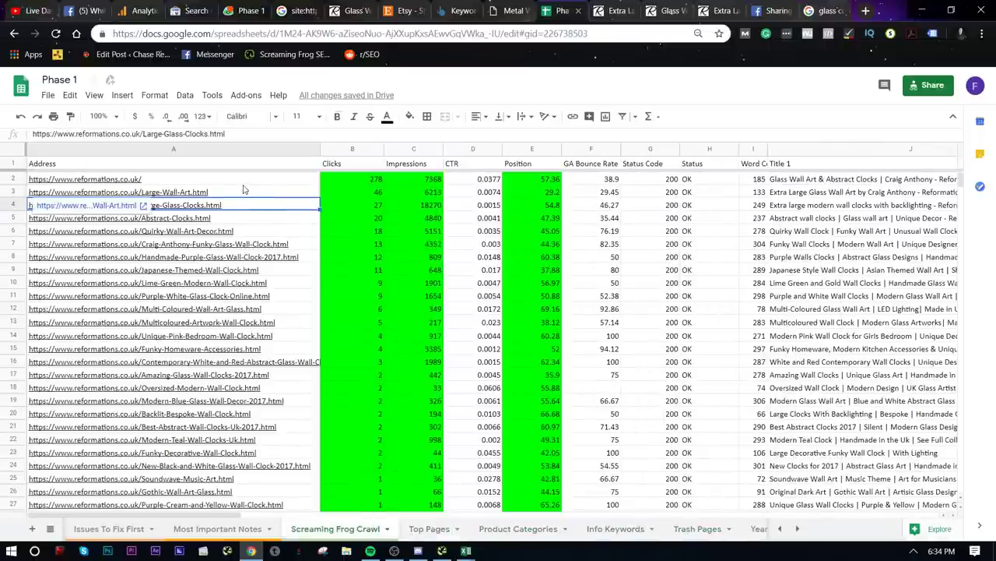
pyautogui.moveTo(233, 179); pyautogui.dragTo(260, 429)
pyautogui.click(272, 430)
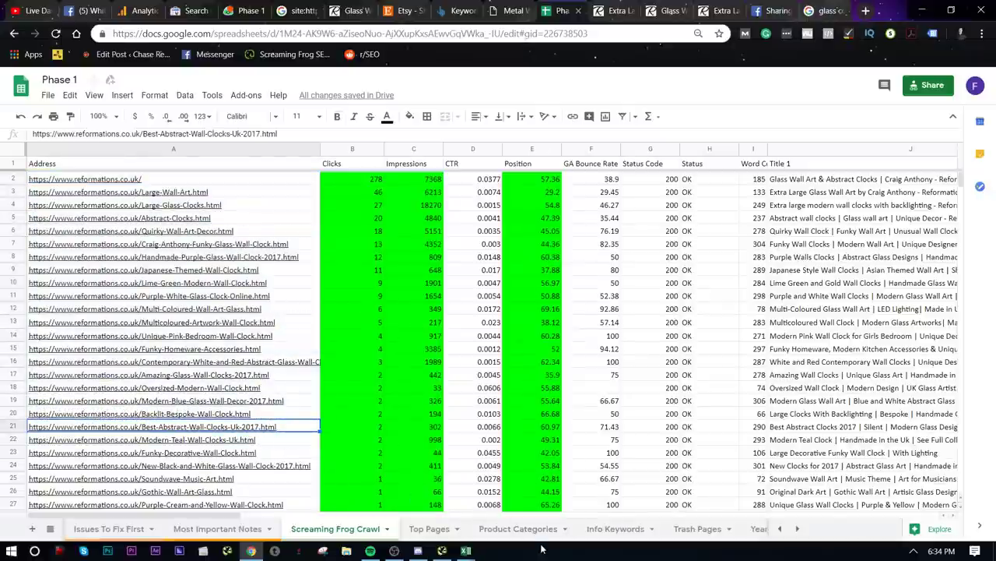
# - Add a new sheet directly after Info Keywords and name it "Content Plan"
pyautogui.click(611, 528)
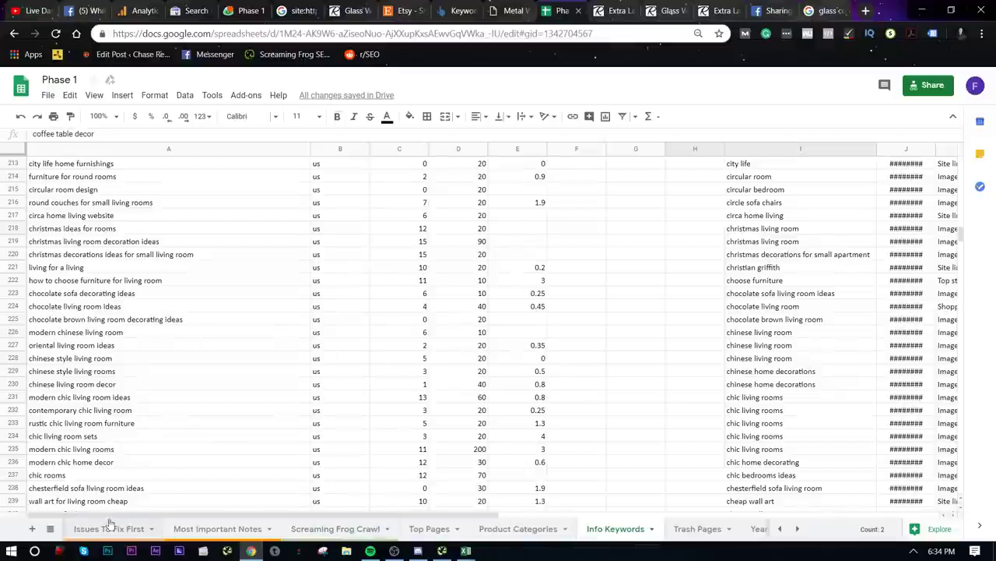
pyautogui.click(32, 529)
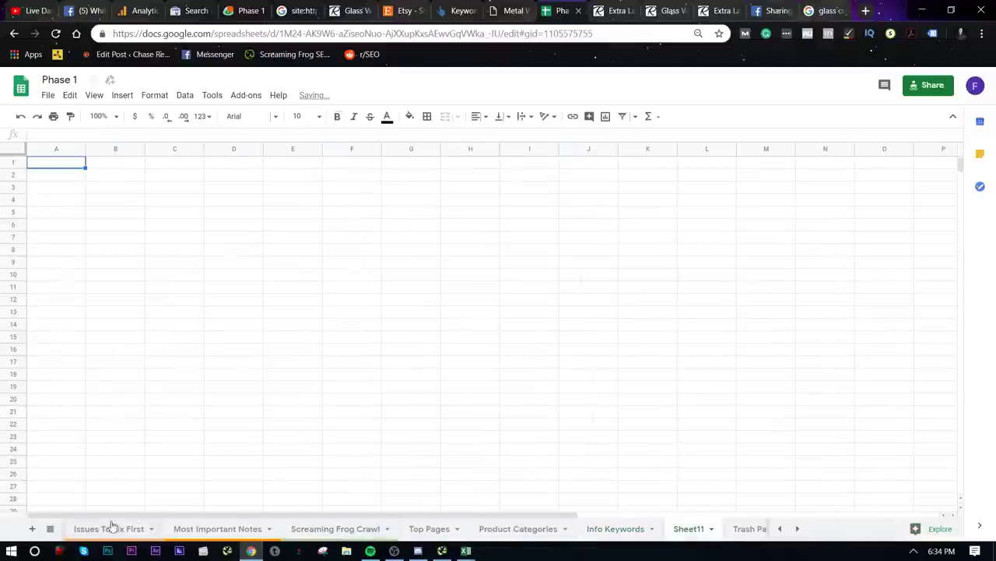
pyautogui.click(706, 531)
pyautogui.click(675, 382)
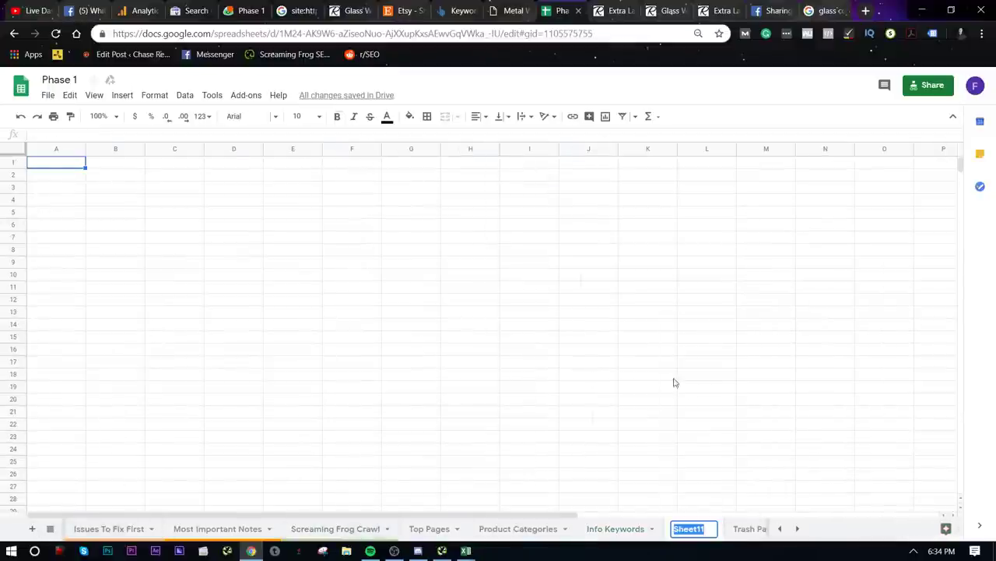
pyautogui.write('Content')
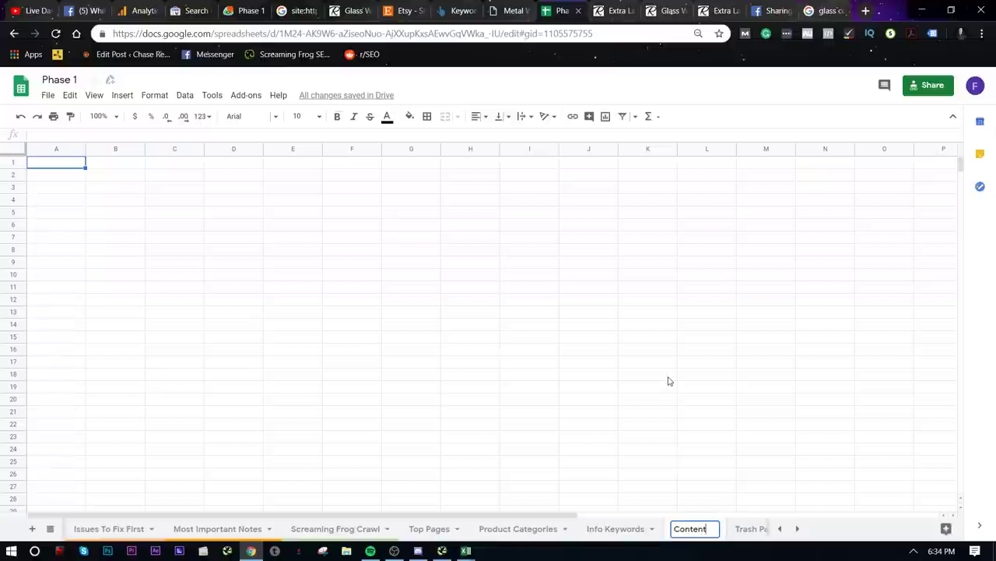
pyautogui.write(' Plabn')
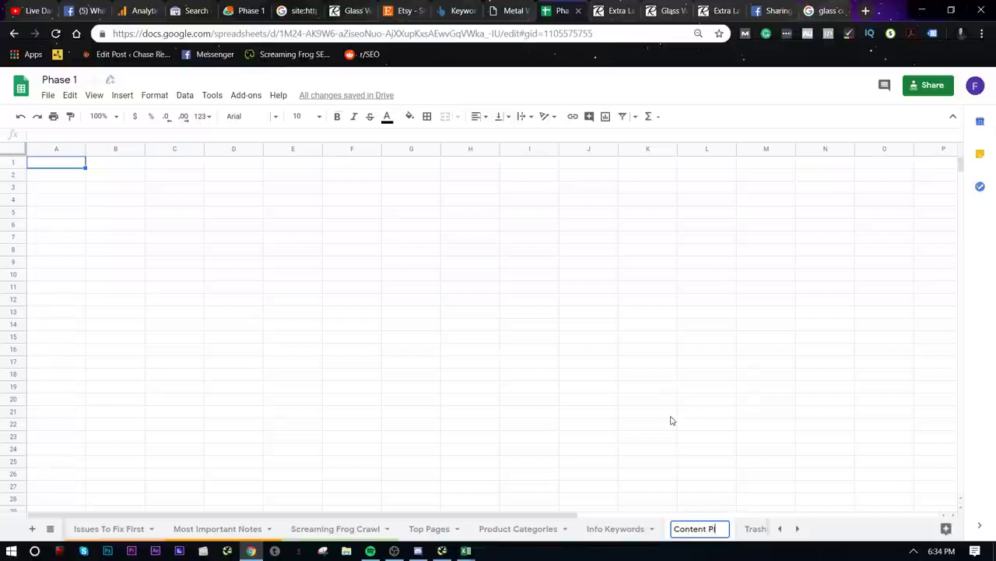
pyautogui.press('Return')
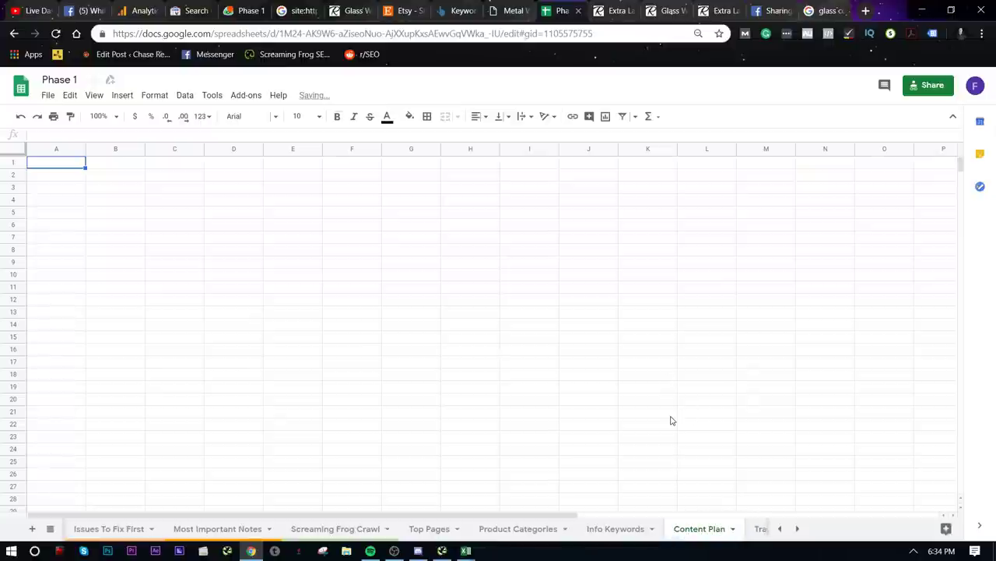
# - Look over the keyword rows in the Info Keywords sheet and check the Product Categories sheet
pyautogui.click(625, 521)
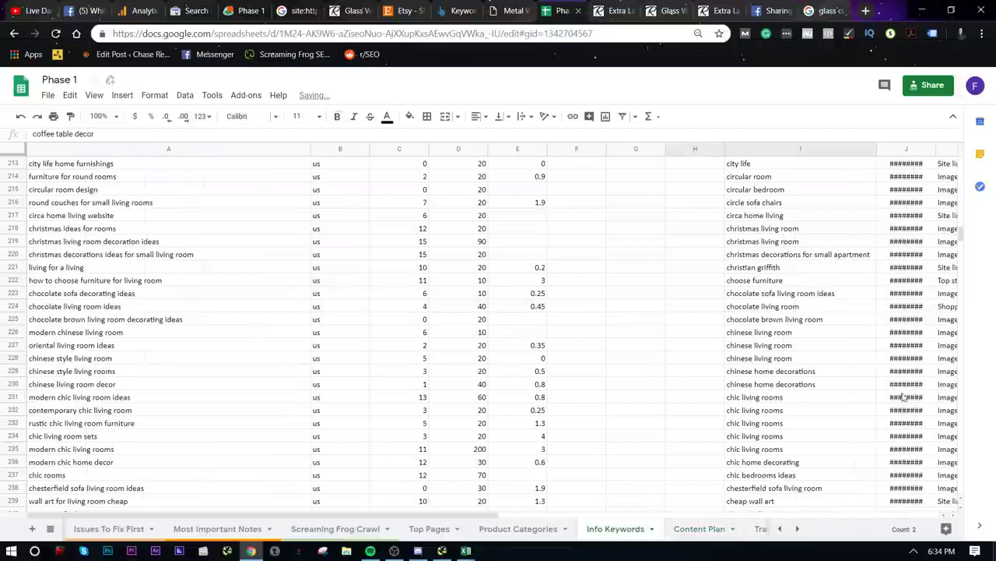
pyautogui.click(214, 169)
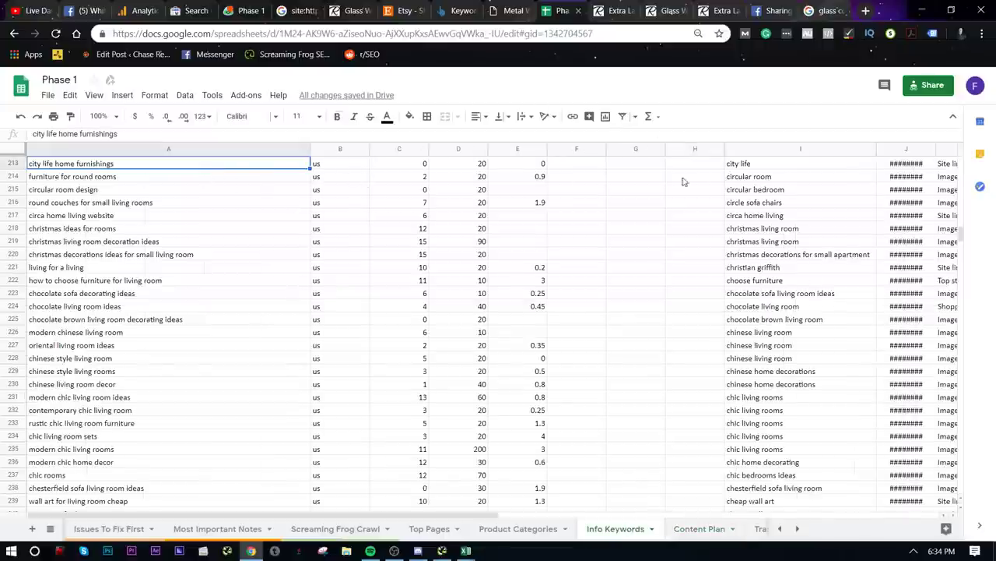
pyautogui.click(683, 280)
pyautogui.scroll(-5, 265, 284)
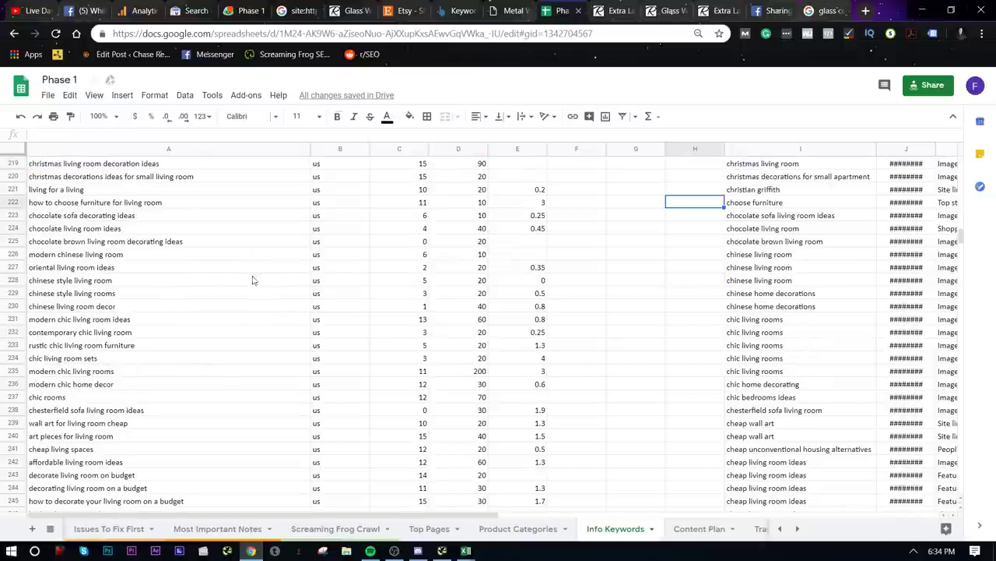
pyautogui.scroll(18, 283, 287)
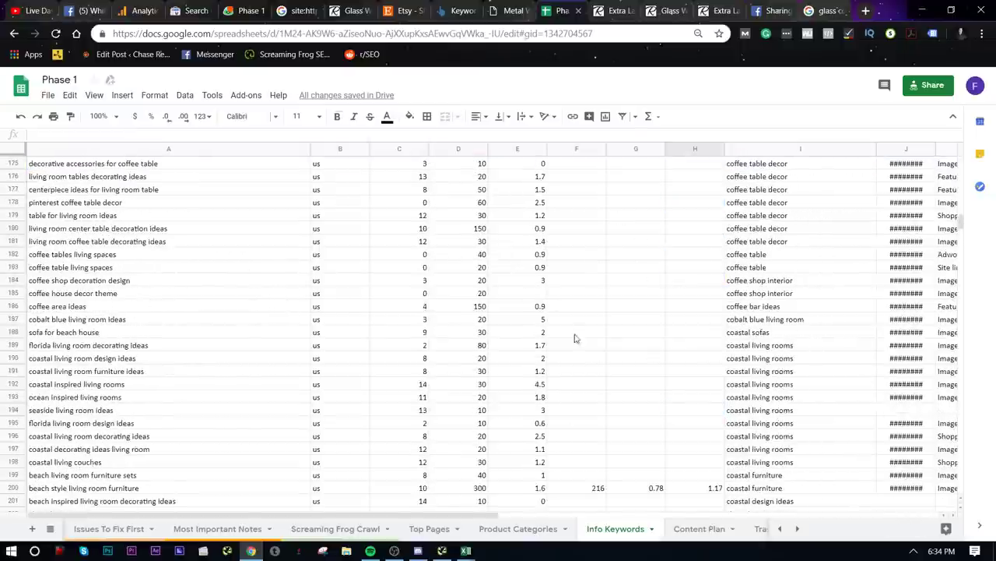
pyautogui.click(520, 531)
# - Try out the column header "Content Length" in cell H1 of the Content Plan sheet
pyautogui.click(678, 532)
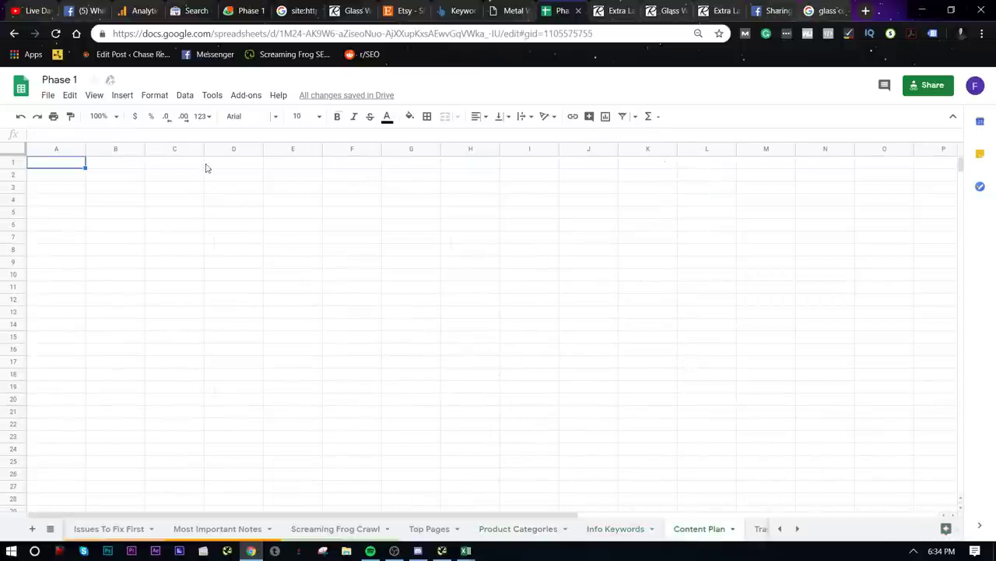
pyautogui.click(316, 176)
pyautogui.moveTo(460, 167)
pyautogui.mouseDown()
pyautogui.moveTo(490, 164)
pyautogui.moveTo(458, 169)
pyautogui.mouseUp()
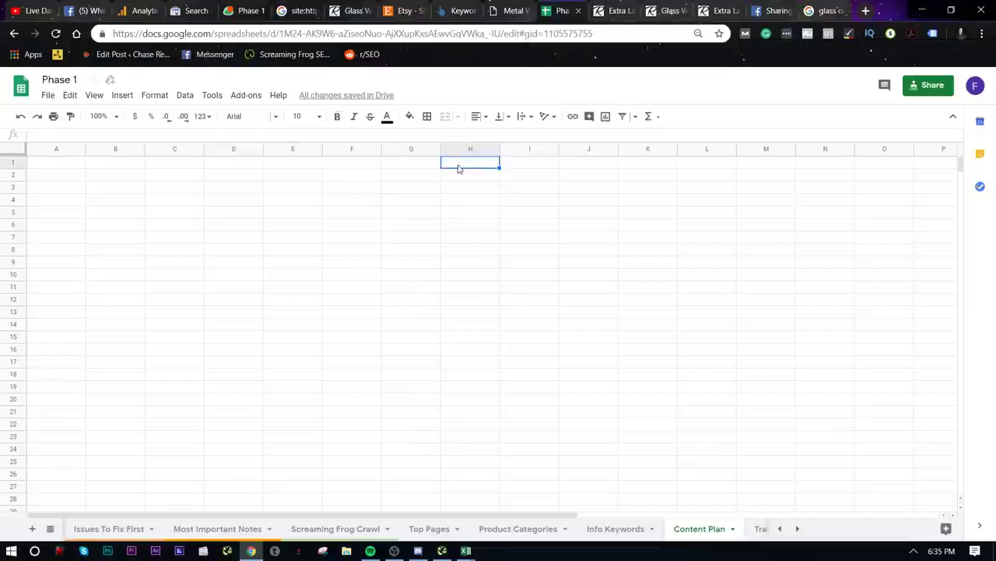
pyautogui.write('Content Length')
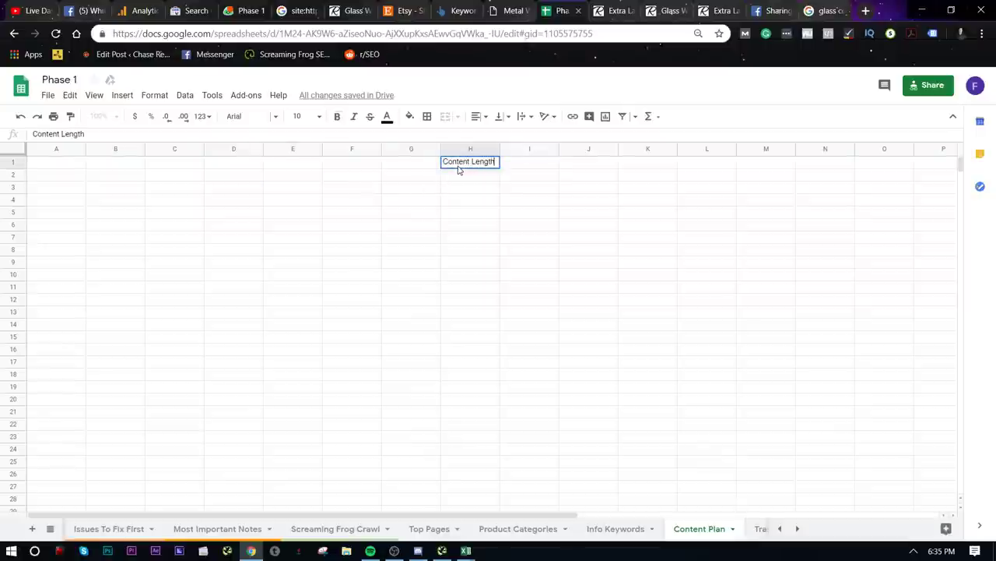
pyautogui.hotkey('ctrl', 'a')
pyautogui.press('BackSpace')
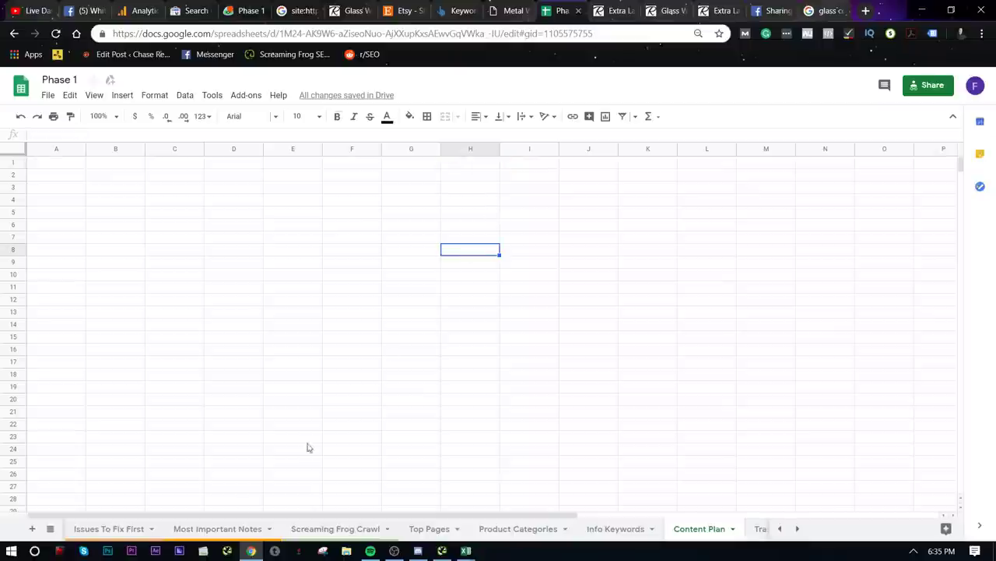
# - Review the Issues To Fix First sheet and examine the CTR and GA Bounce Rate columns in the Screaming Frog Crawl sheet
pyautogui.click(186, 528)
pyautogui.click(106, 528)
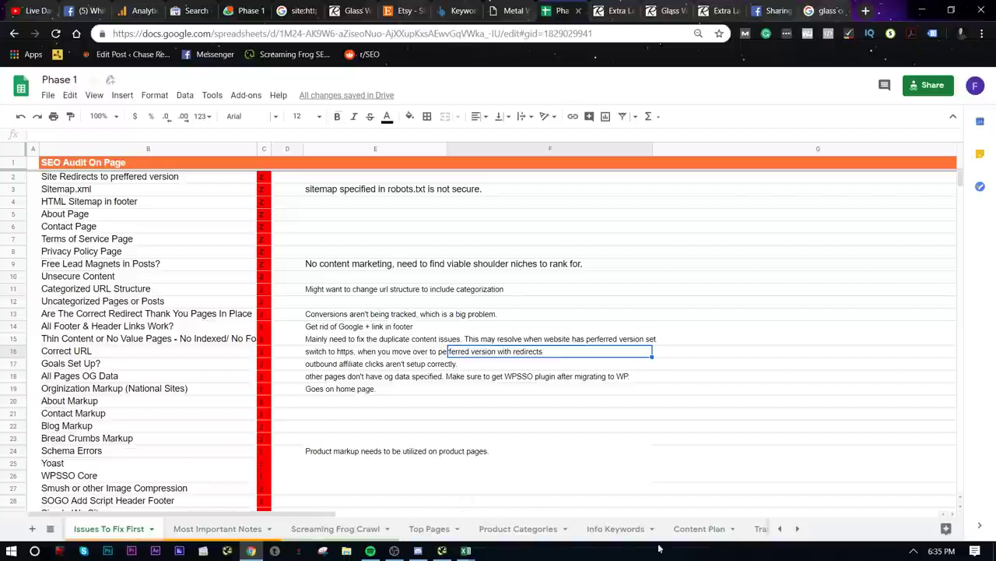
pyautogui.click(786, 529)
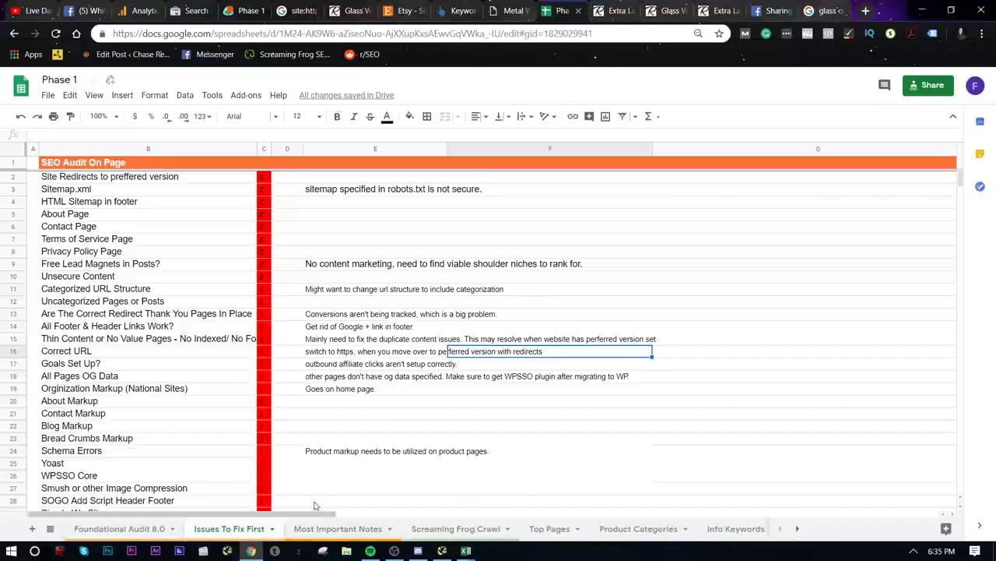
pyautogui.click(456, 527)
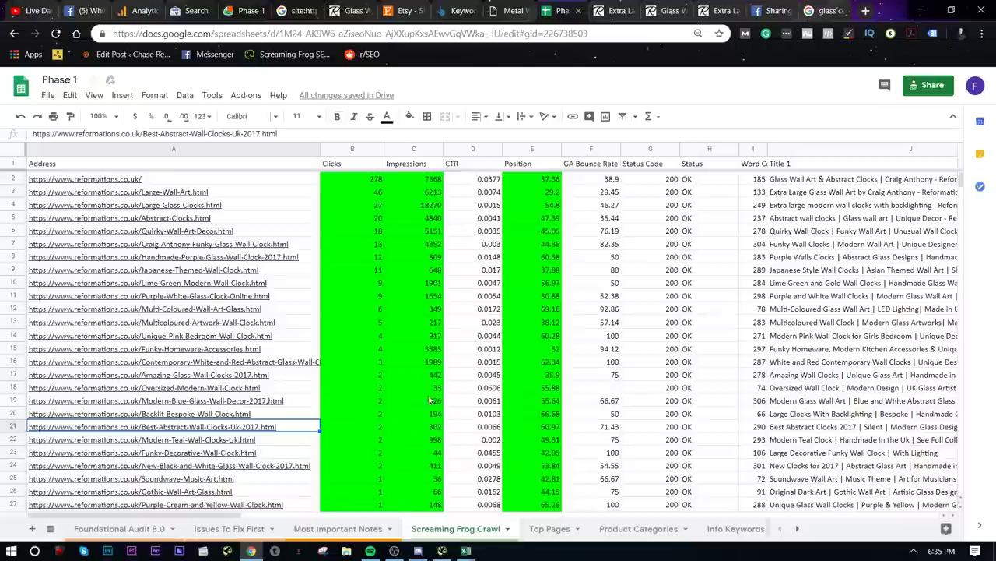
pyautogui.click(488, 181)
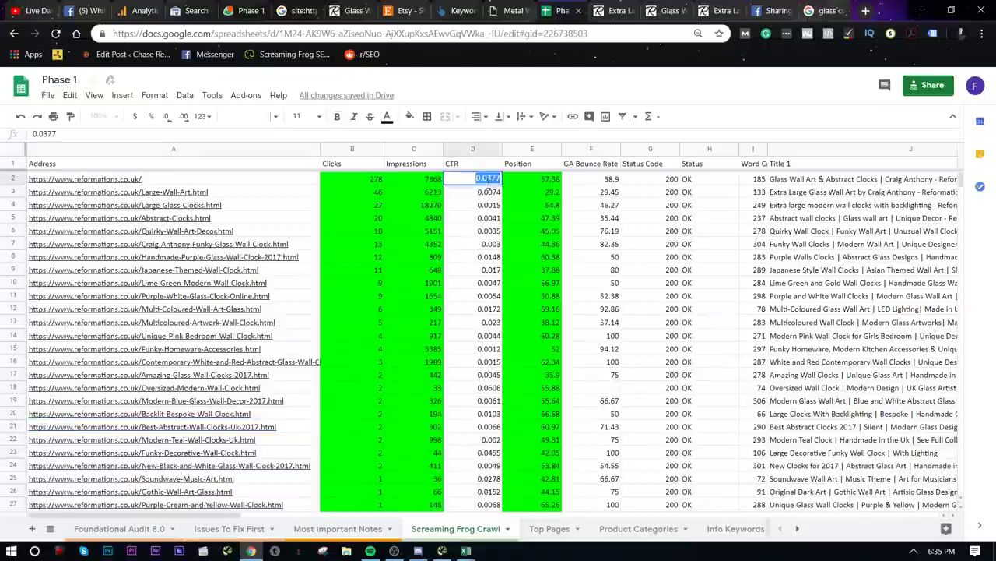
pyautogui.click(490, 192)
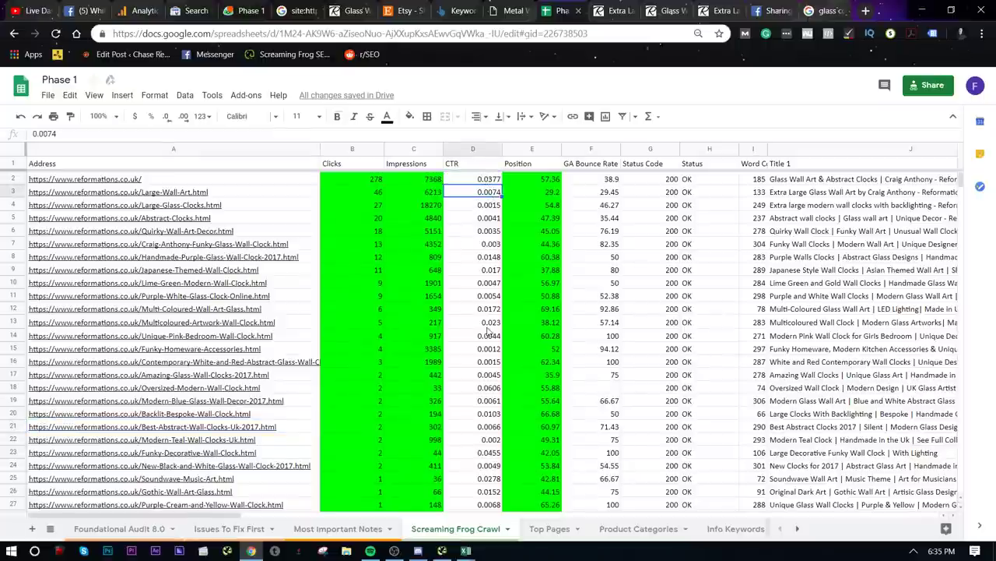
pyautogui.click(605, 243)
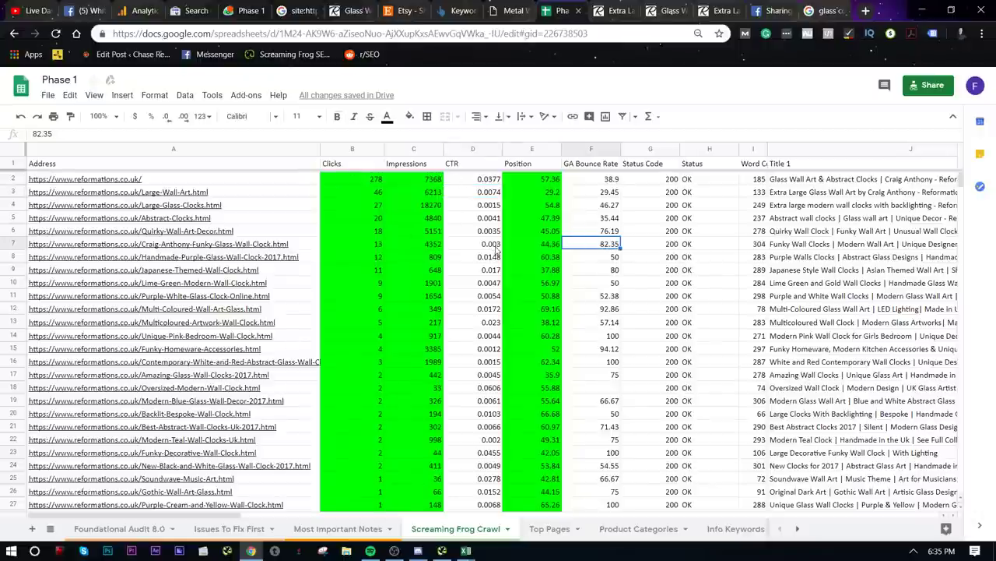
# - Switch to Google Search Console and open the new Performance report for reformations.co.uk with its results listed by page
pyautogui.click(189, 10)
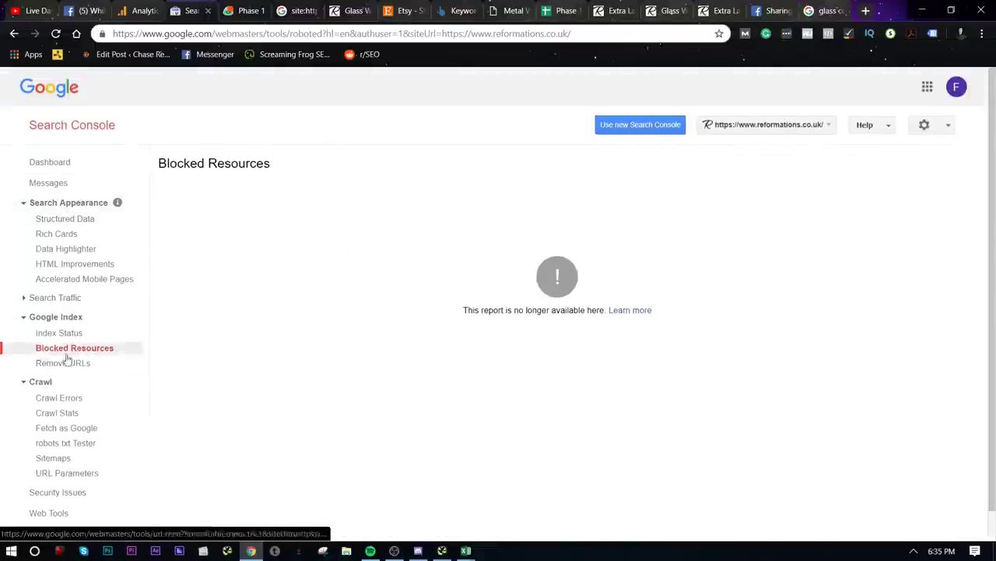
pyautogui.click(65, 297)
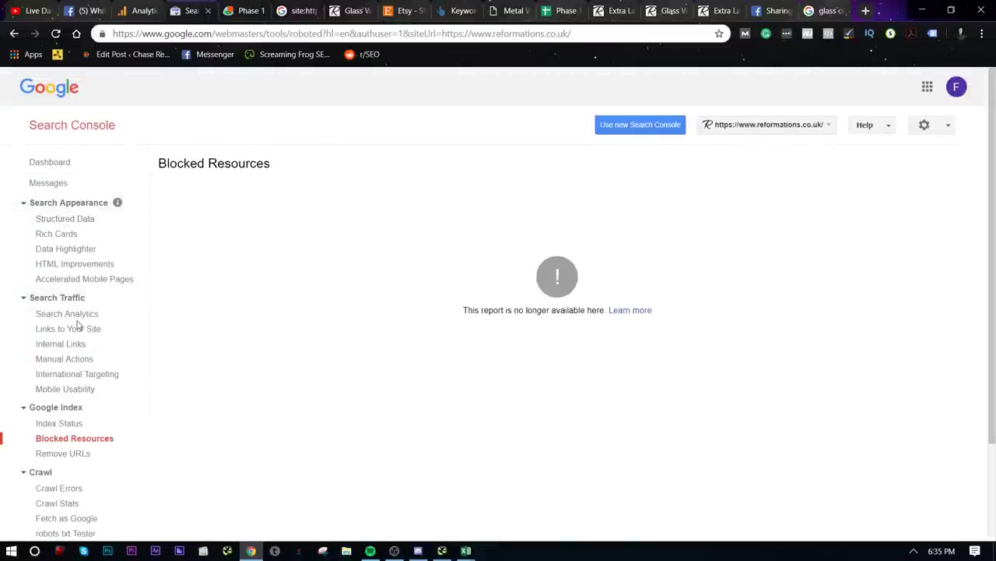
pyautogui.click(78, 315)
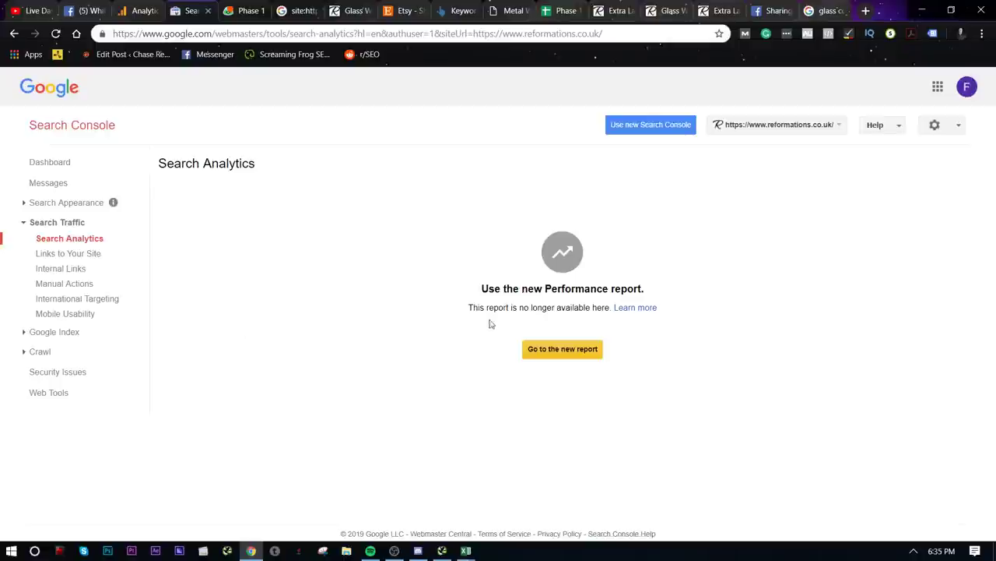
pyautogui.click(564, 352)
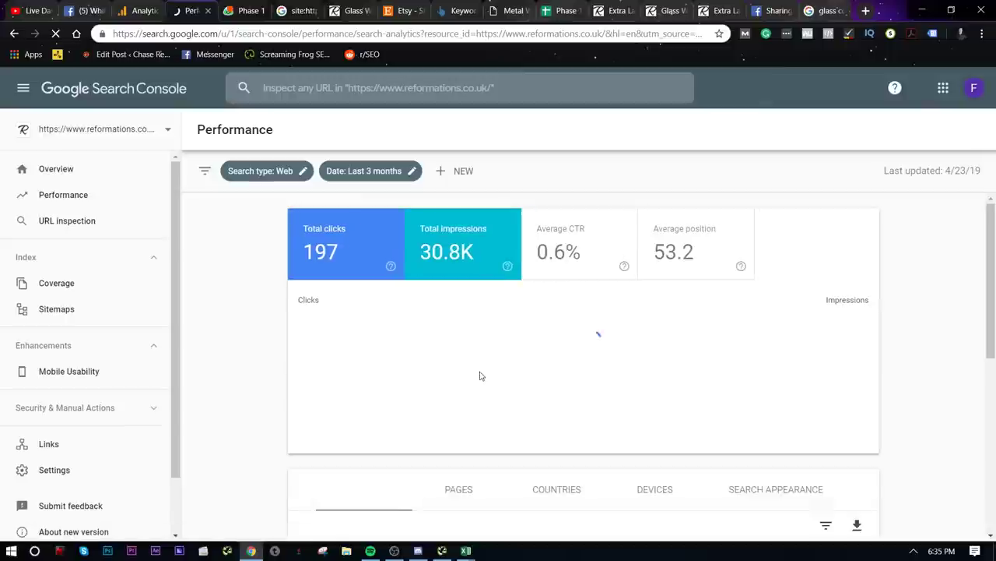
pyautogui.scroll(-3, 540, 329)
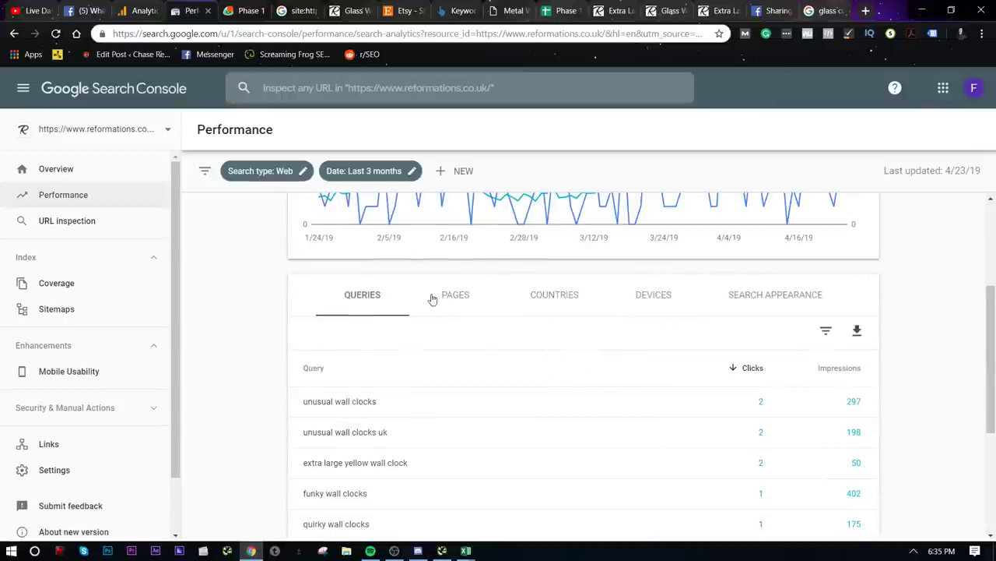
pyautogui.click(439, 296)
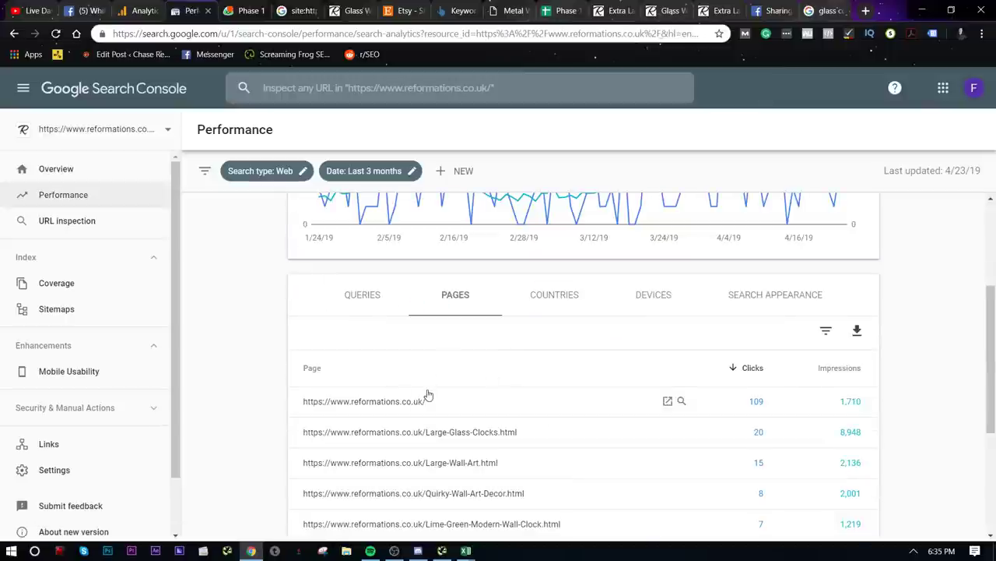
# - Add the average CTR and average position metrics to the Performance report and its page list
pyautogui.scroll(3, 427, 400)
pyautogui.click(592, 249)
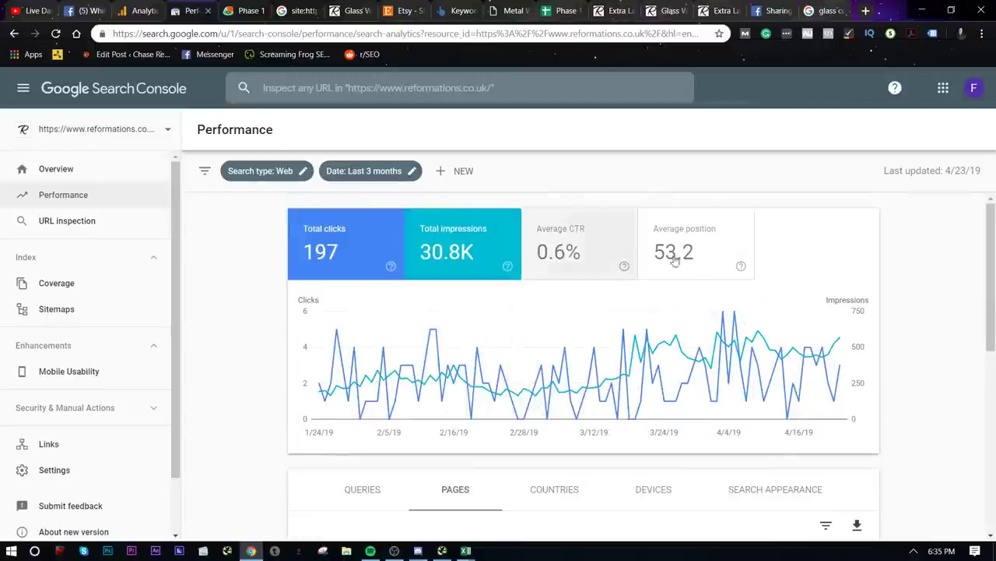
pyautogui.click(676, 261)
pyautogui.scroll(-3, 461, 379)
# - Filter the Performance report to the Large-Glass-Clocks.html page and list its search queries
pyautogui.click(444, 422)
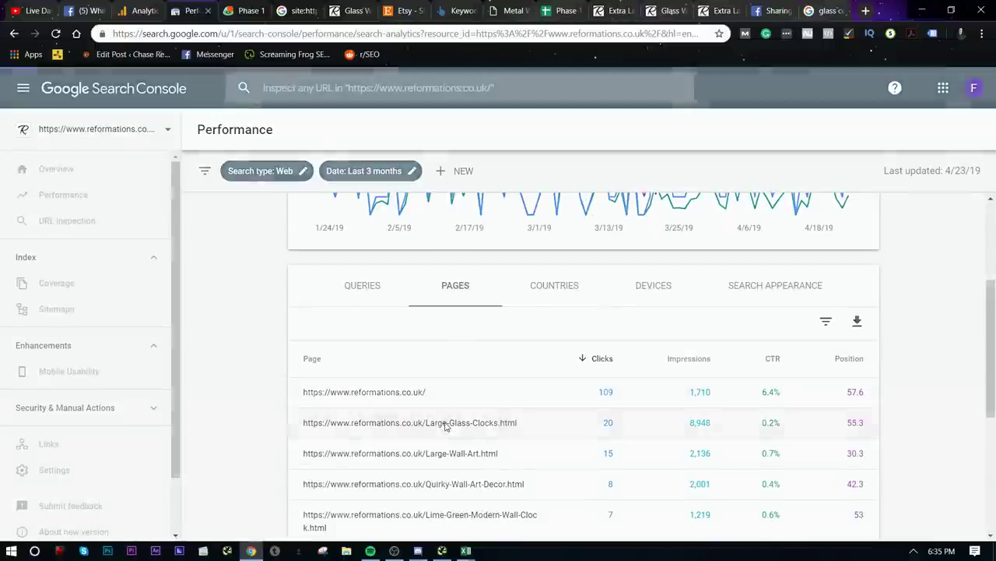
pyautogui.click(389, 482)
pyautogui.scroll(-3, 587, 389)
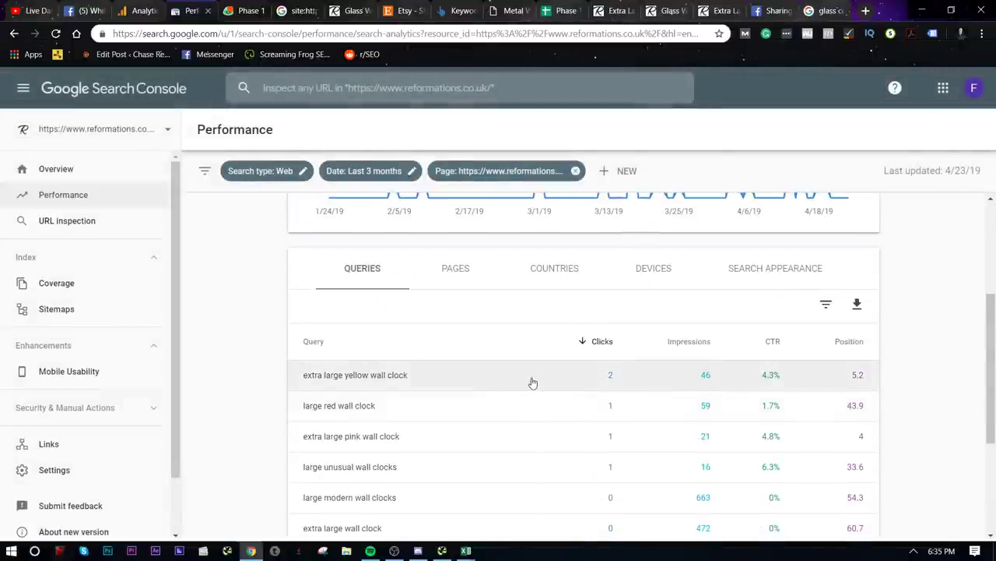
# - Examine the performance graph for the query "extra large yellow wall clock" and return to the page's query list
pyautogui.click(557, 385)
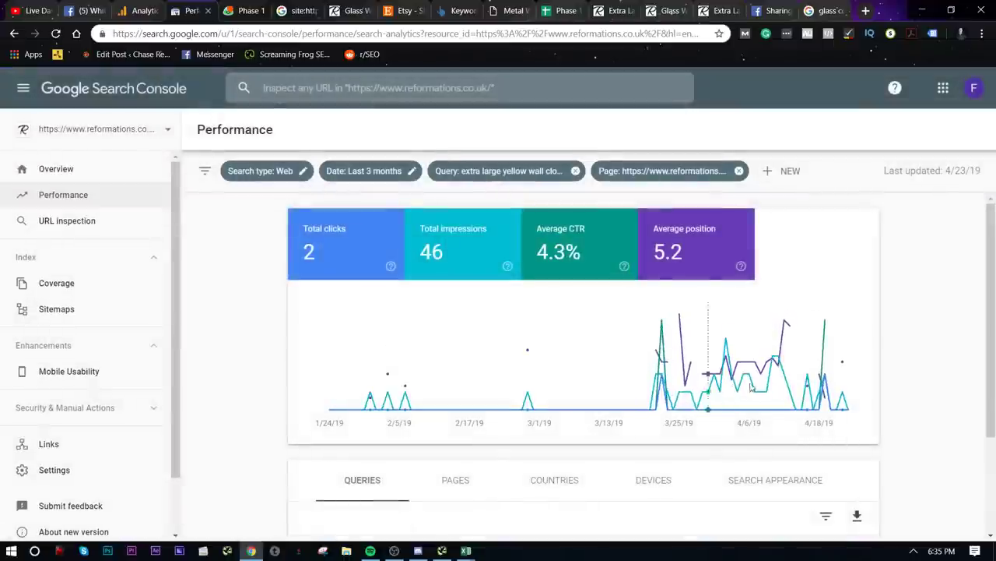
pyautogui.moveTo(829, 365)
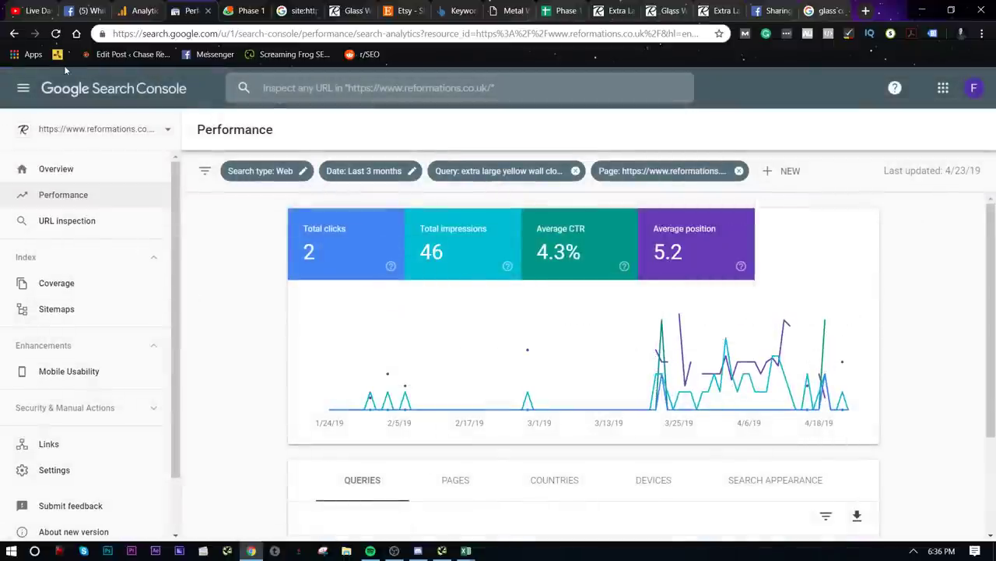
pyautogui.click(14, 34)
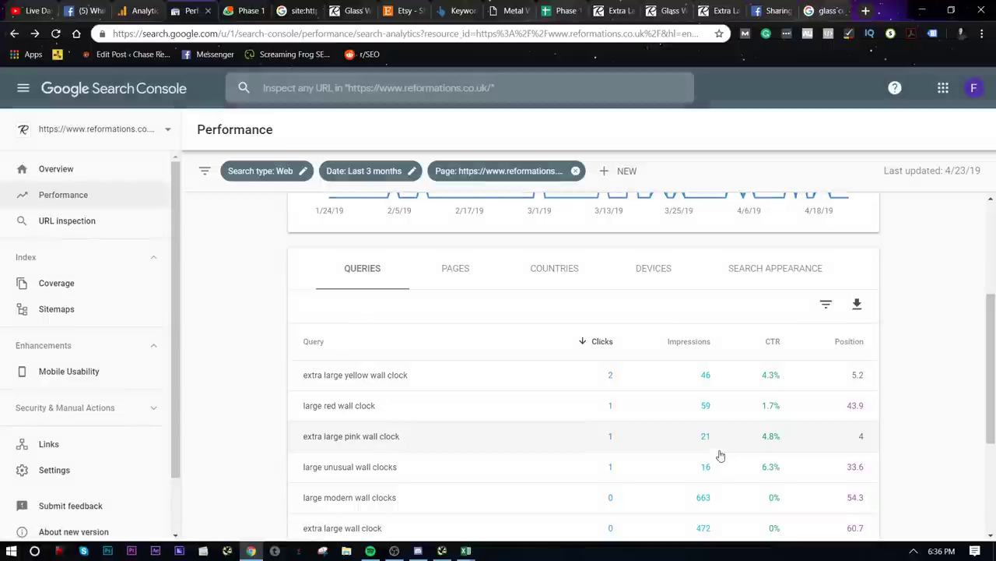
# - Copy the query "extra large yellow wall clock" from the Large-Glass-Clocks.html query list
pyautogui.scroll(-1, 589, 416)
pyautogui.scroll(1, 587, 415)
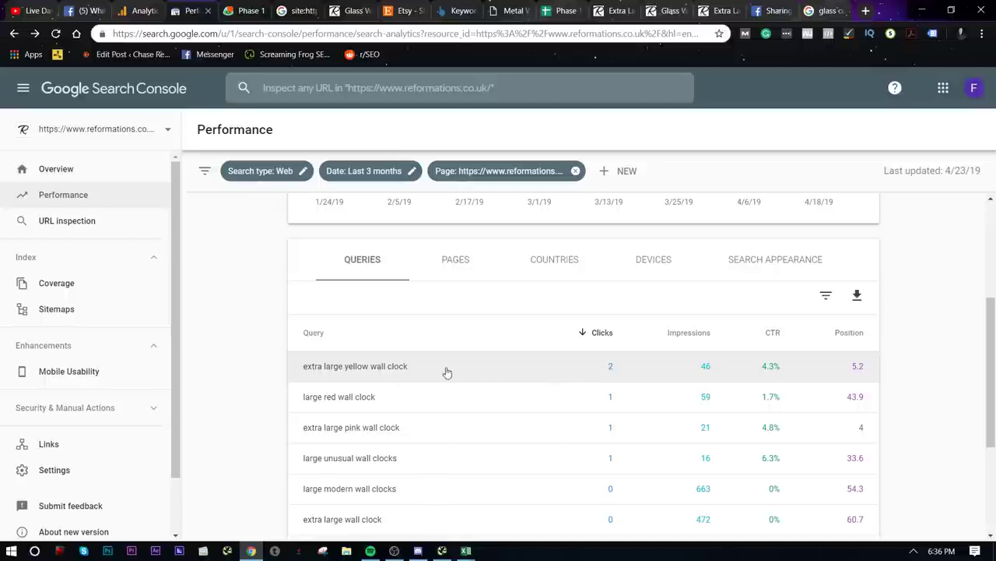
pyautogui.moveTo(444, 371); pyautogui.dragTo(287, 363)
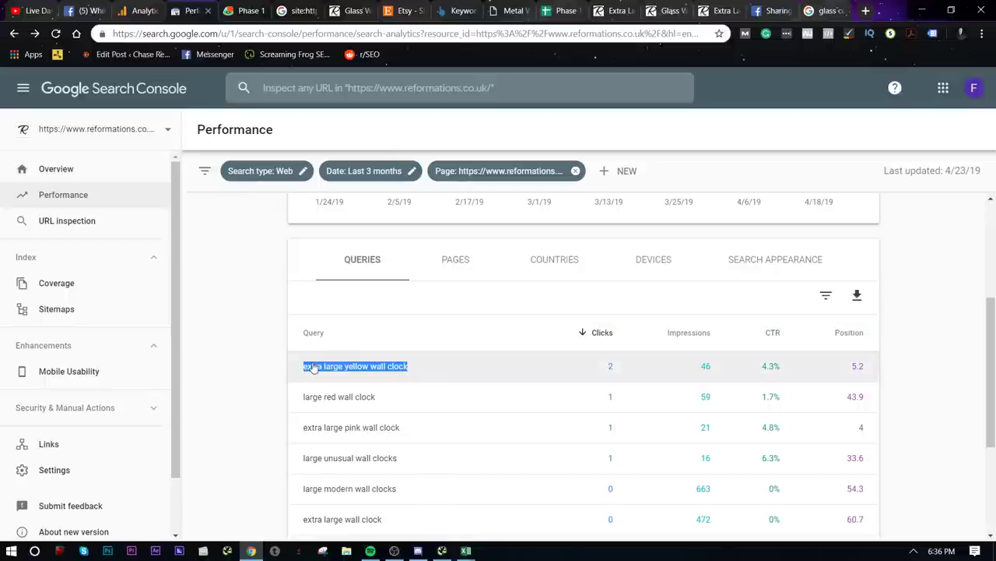
pyautogui.rightClick(314, 368)
pyautogui.click(341, 373)
pyautogui.scroll(3, 481, 389)
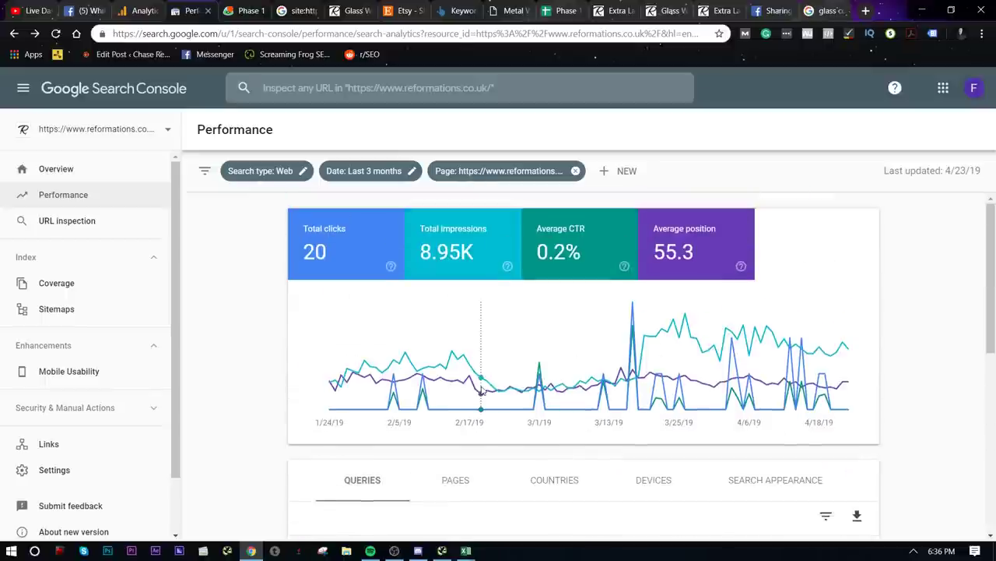
pyautogui.scroll(-3, 514, 390)
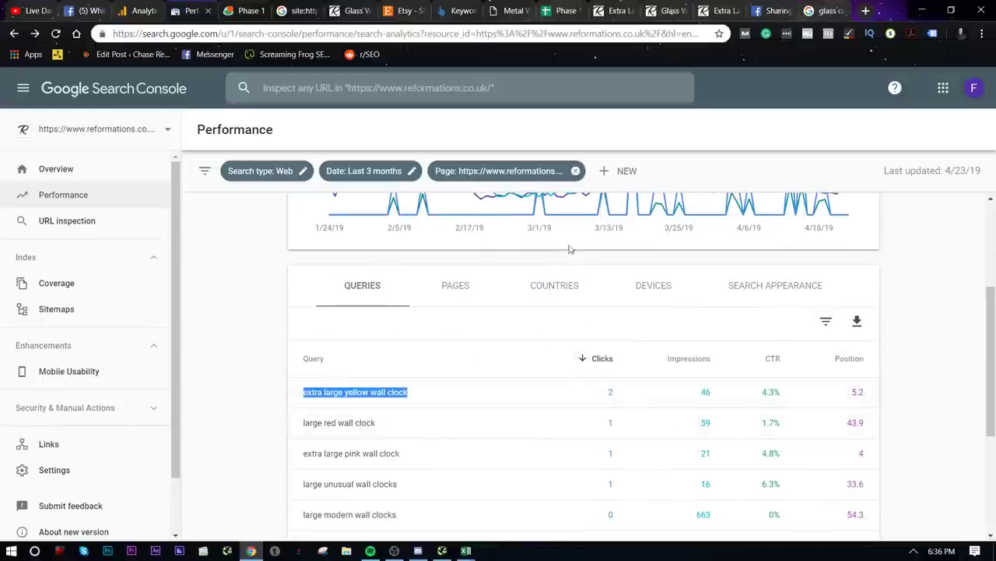
pyautogui.click(853, 6)
pyautogui.rightClick(512, 34)
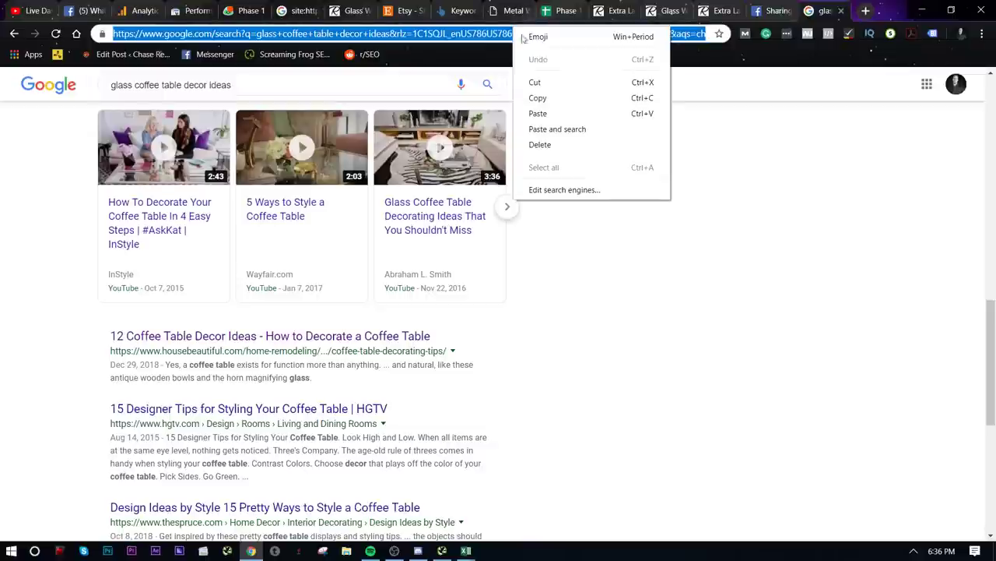
pyautogui.click(564, 98)
pyautogui.click(565, 102)
pyautogui.click(580, 10)
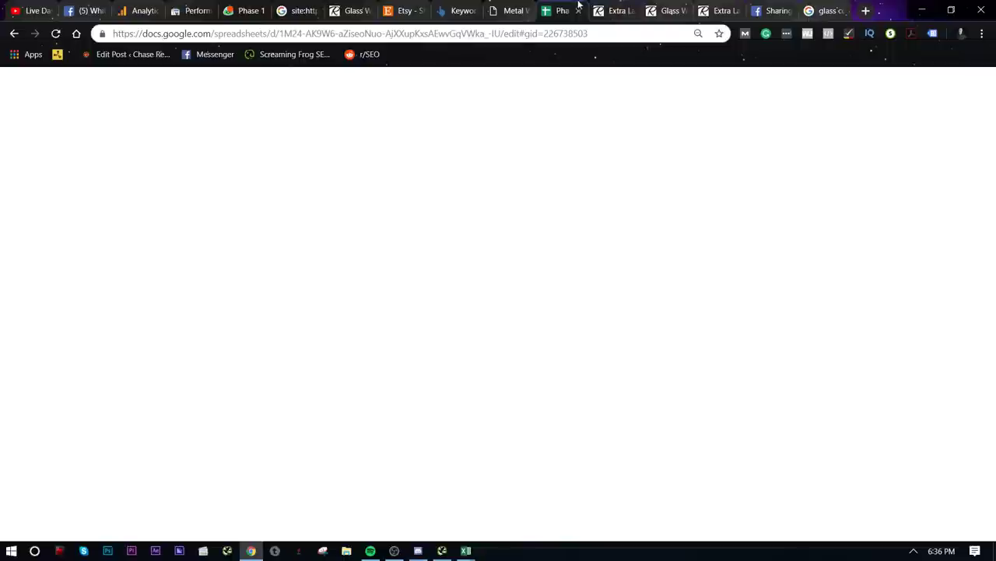
pyautogui.click(512, 10)
pyautogui.click(443, 8)
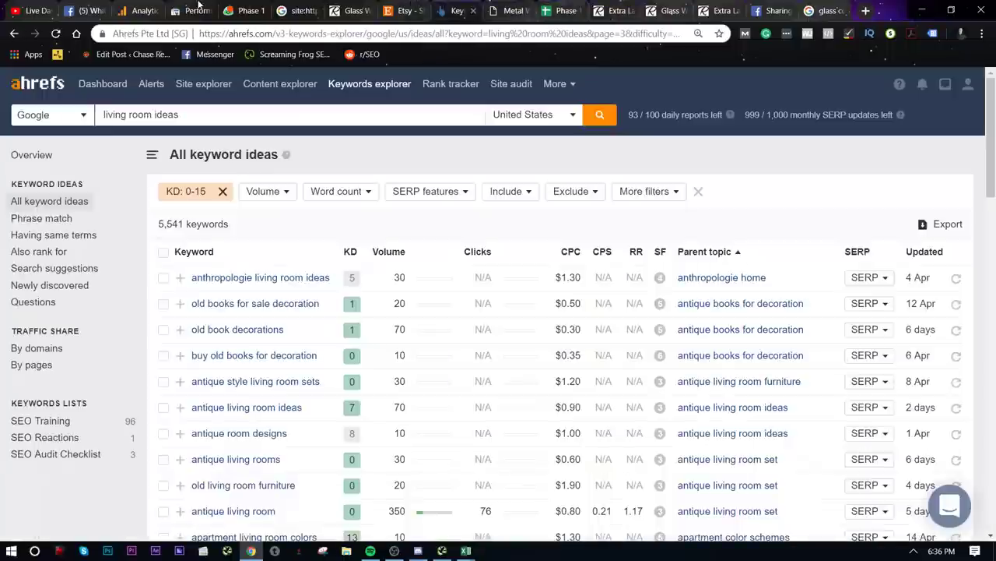
# - Switch to the Phase 1 workbook and copy the Craig-Anthony-Funky-Glass-Wall-Clock.html address from the Screaming Frog Crawl sheet
pyautogui.click(566, 10)
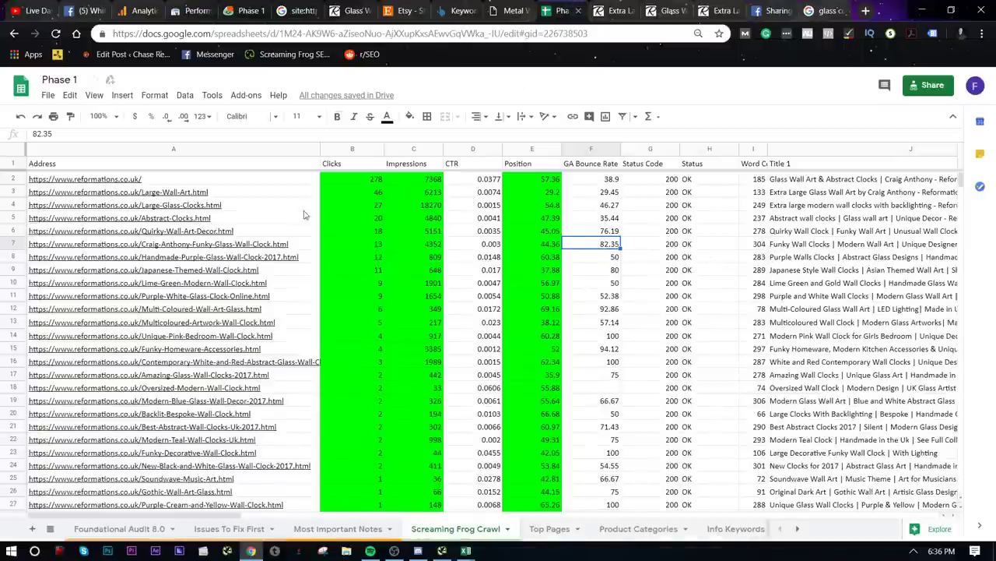
pyautogui.rightClick(274, 225)
pyautogui.click(545, 234)
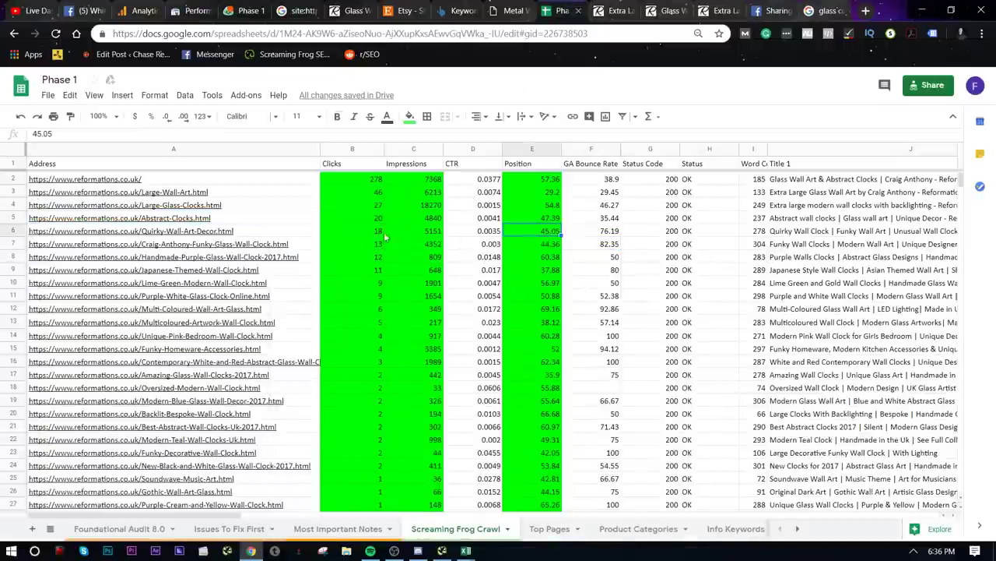
pyautogui.rightClick(320, 243)
pyautogui.click(368, 275)
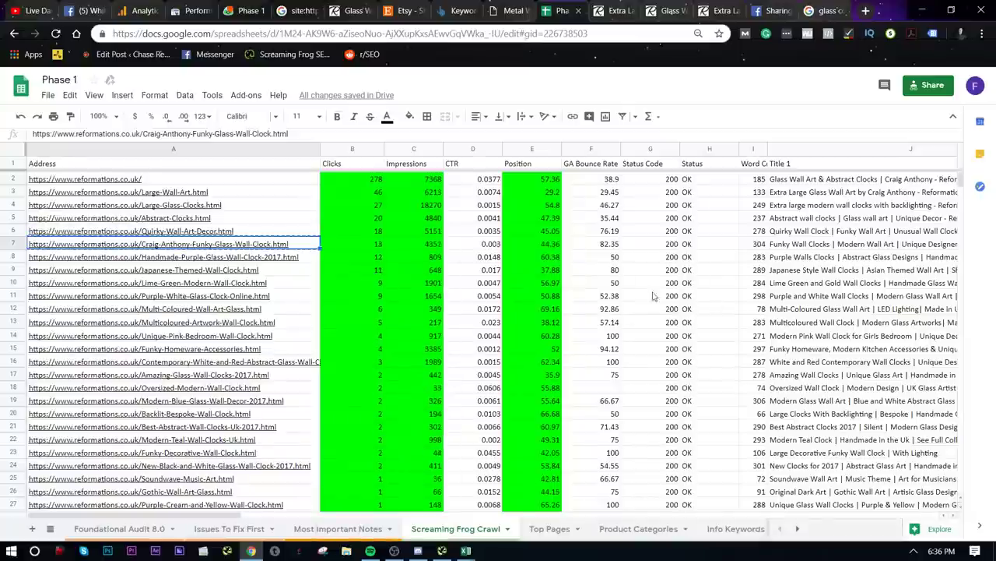
# - Paste the Craig-Anthony-Funky-Glass-Wall-Clock.html address into the browser address and the Google search query without running it
pyautogui.click(819, 11)
pyautogui.click(287, 33)
pyautogui.rightClick(285, 36)
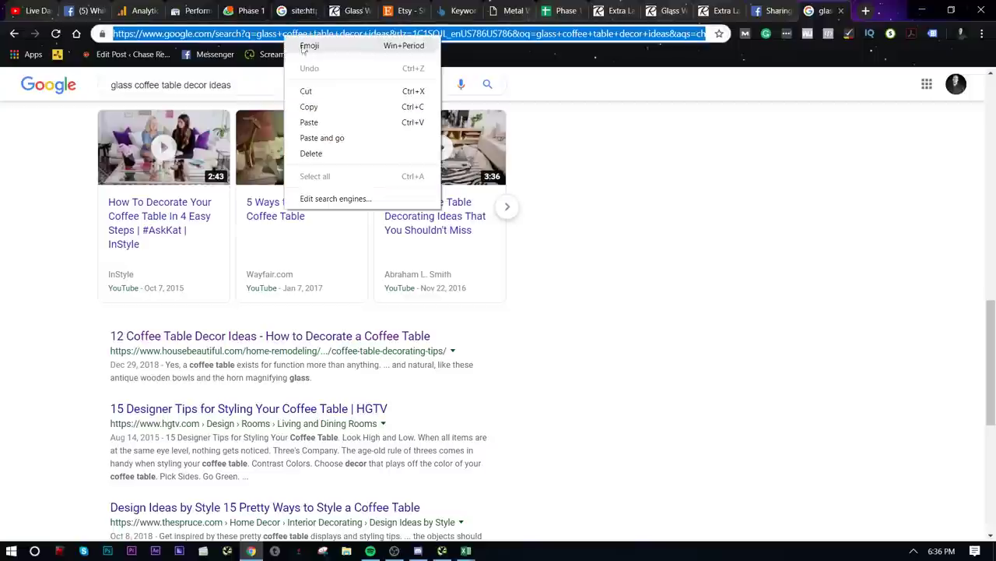
pyautogui.click(335, 122)
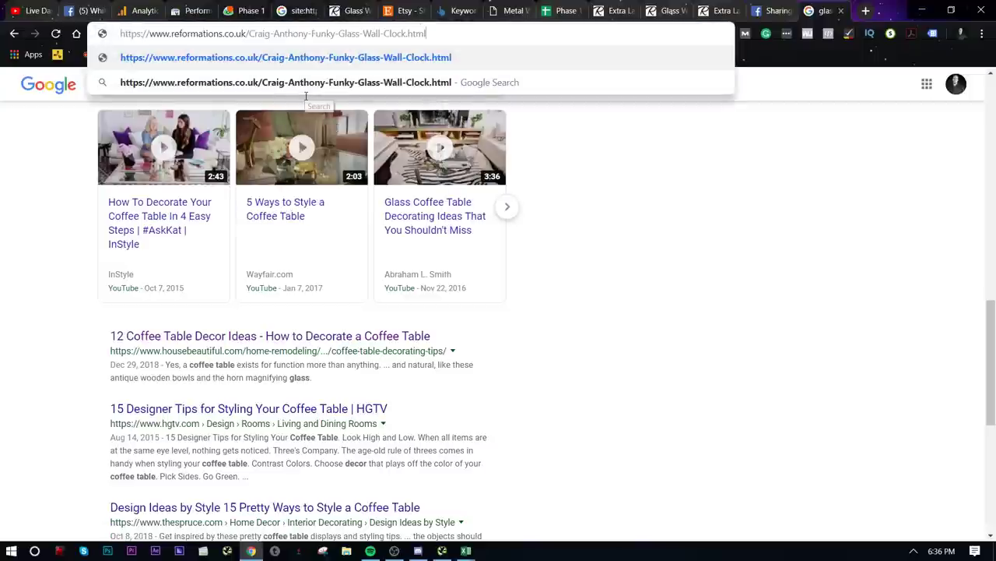
pyautogui.click(636, 245)
pyautogui.scroll(10, 548, 290)
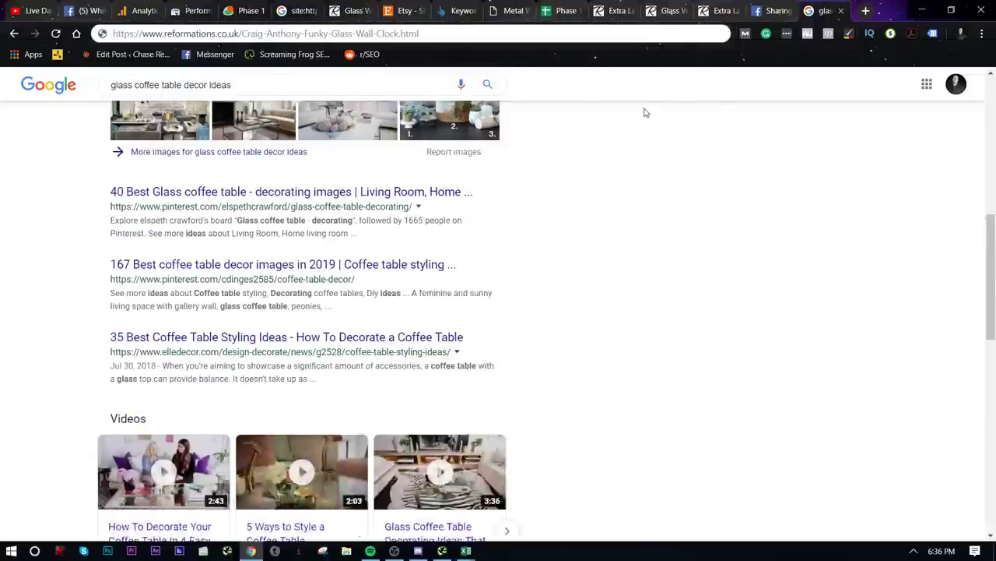
pyautogui.moveTo(251, 95); pyautogui.dragTo(109, 94)
pyautogui.rightClick(281, 101)
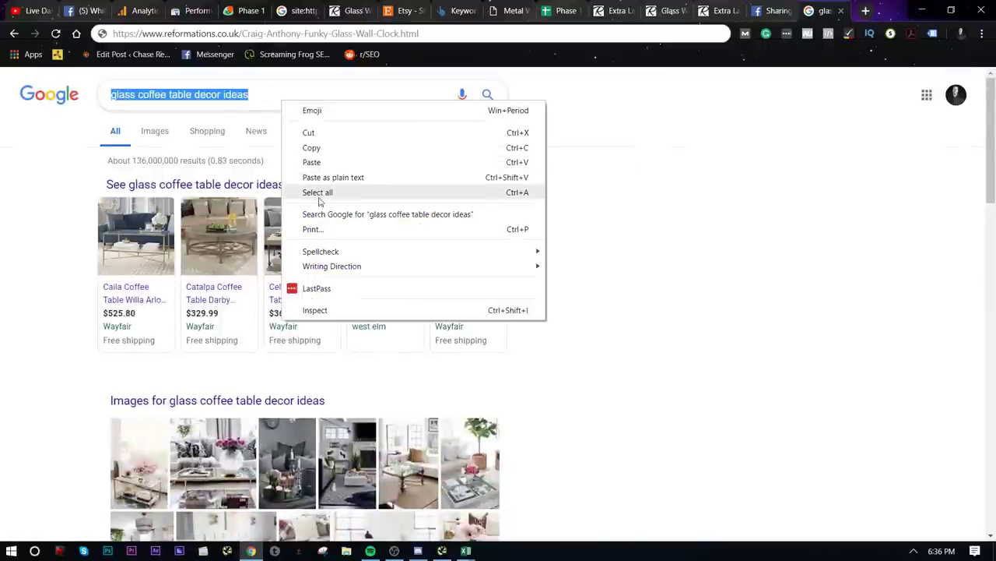
pyautogui.click(325, 165)
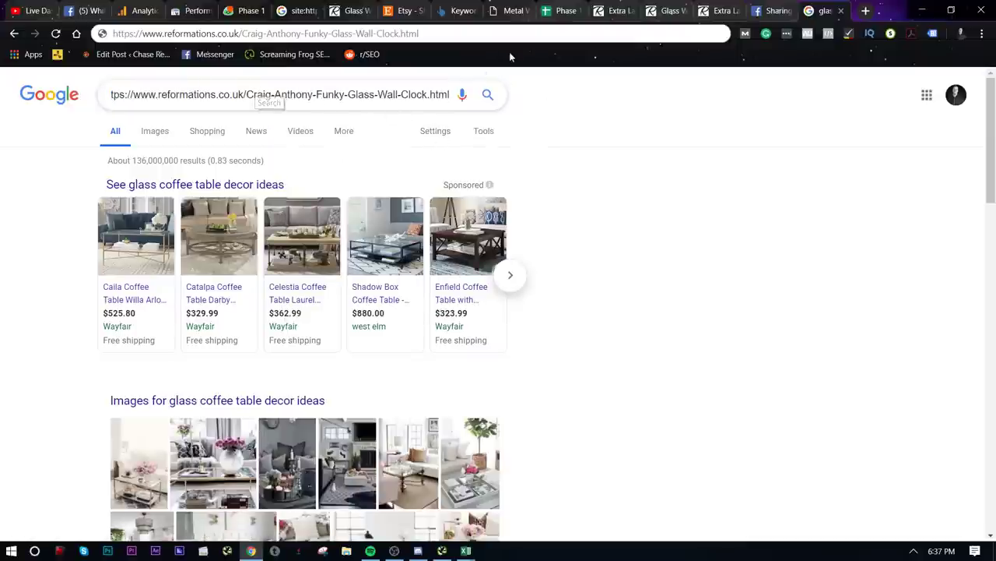
# - Try to copy "extra large yellow wall clock" from Search Console into the browser address of the Google results page
pyautogui.click(178, 5)
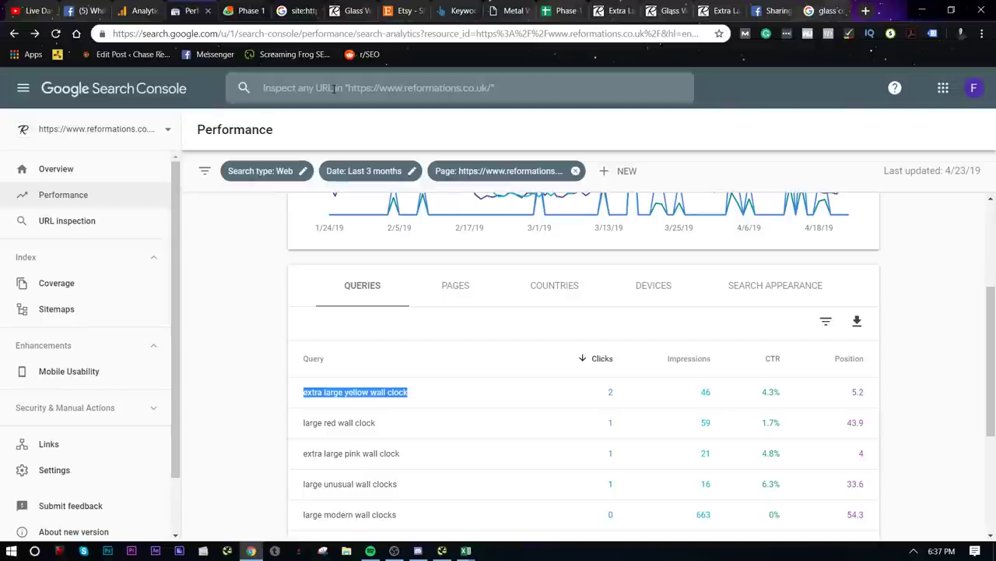
pyautogui.rightClick(415, 396)
pyautogui.click(437, 402)
pyautogui.click(809, 10)
pyautogui.click(521, 34)
pyautogui.rightClick(517, 35)
pyautogui.click(553, 108)
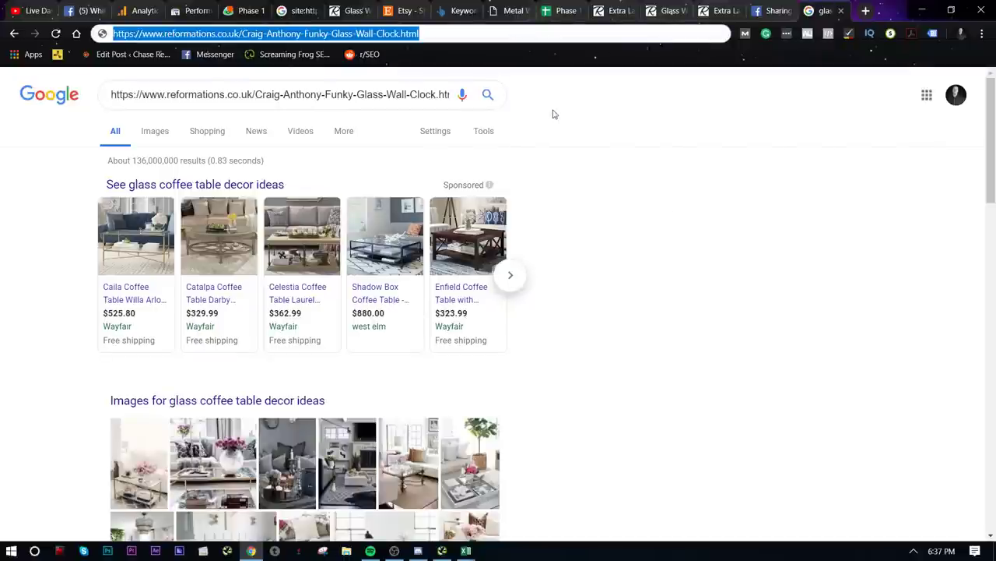
# - Copy the query "extra large yellow wall clock" from Search Console and search Google for it
pyautogui.click(206, 5)
pyautogui.rightClick(445, 395)
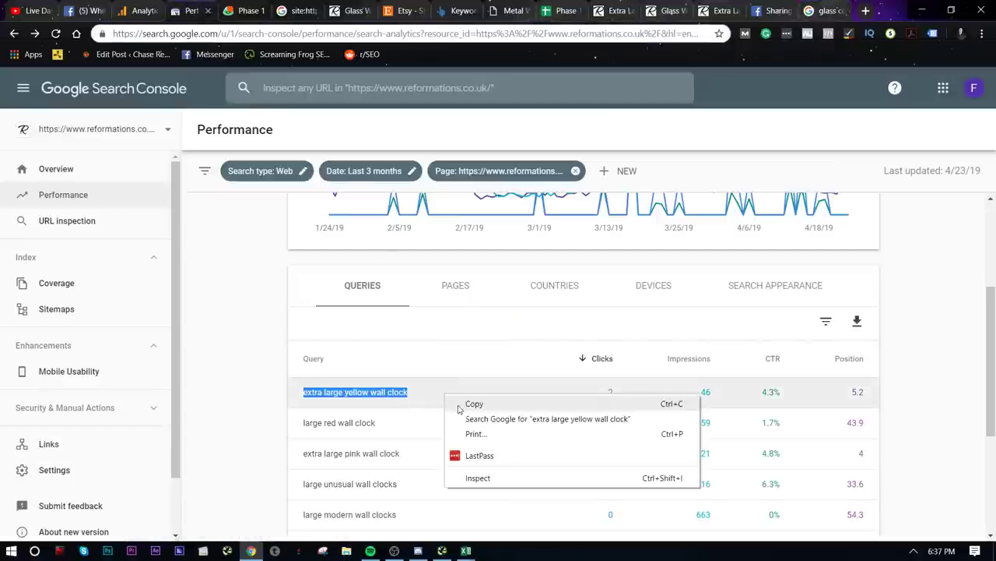
pyautogui.click(467, 404)
pyautogui.click(840, 5)
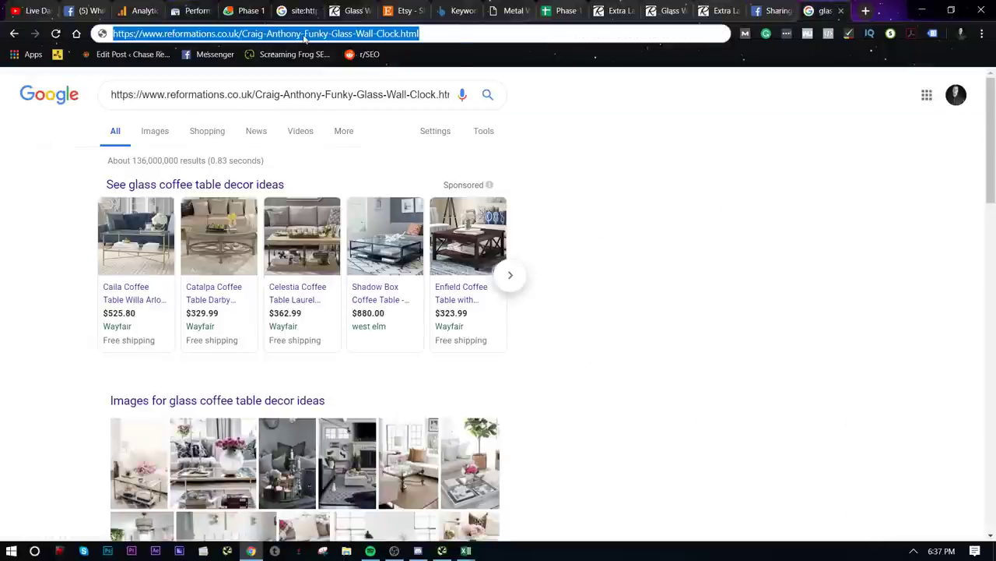
pyautogui.rightClick(305, 37)
pyautogui.click(340, 120)
pyautogui.press('Return')
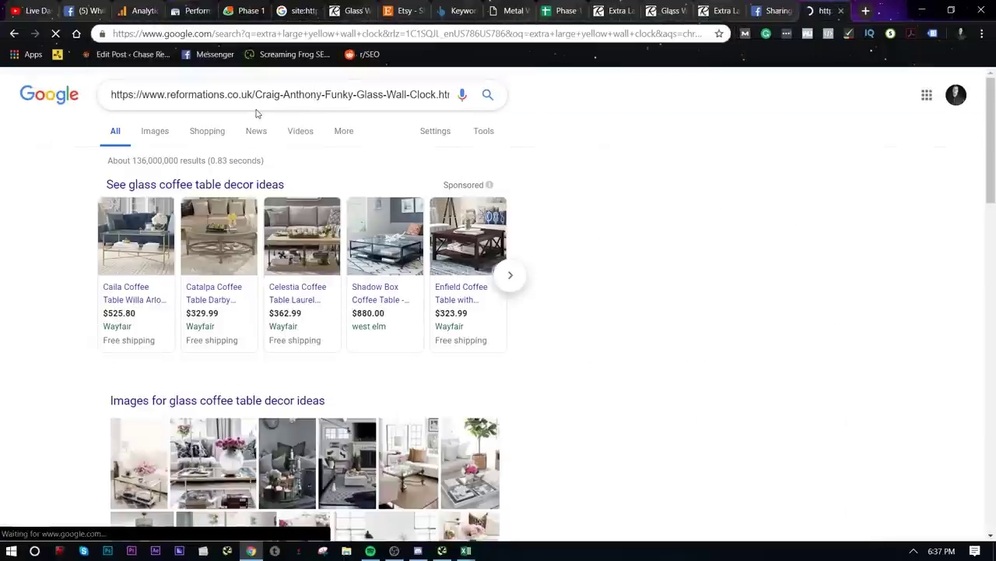
# - Look through the first two pages of Google results for "extra large yellow wall clock" for the site's ranking
pyautogui.scroll(-1, 304, 253)
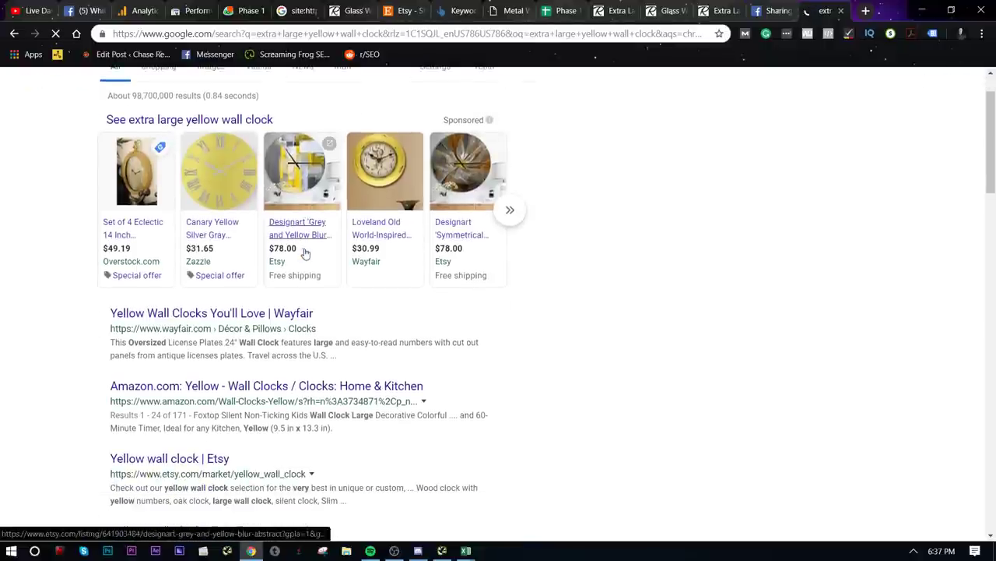
pyautogui.scroll(-4, 305, 253)
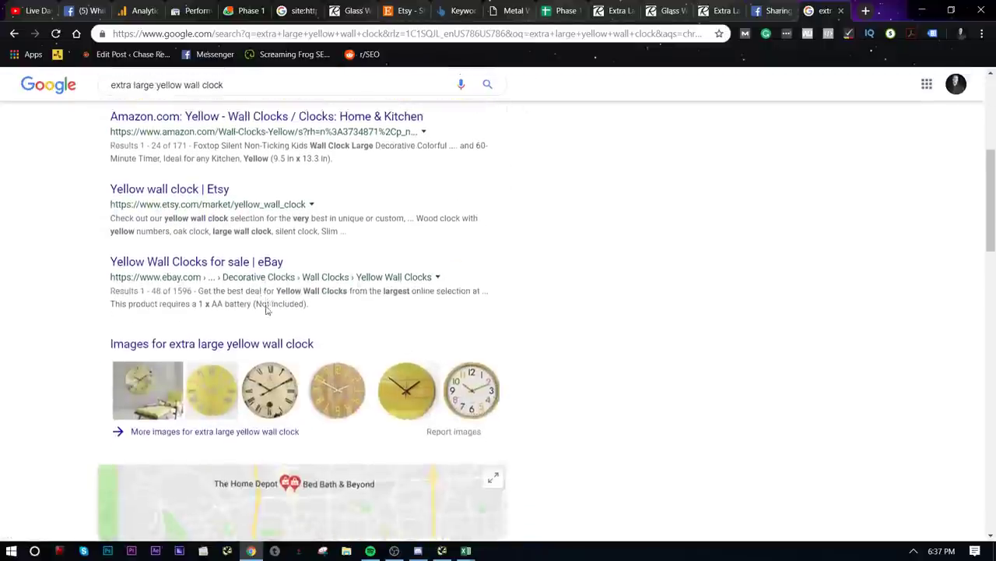
pyautogui.scroll(-10, 266, 309)
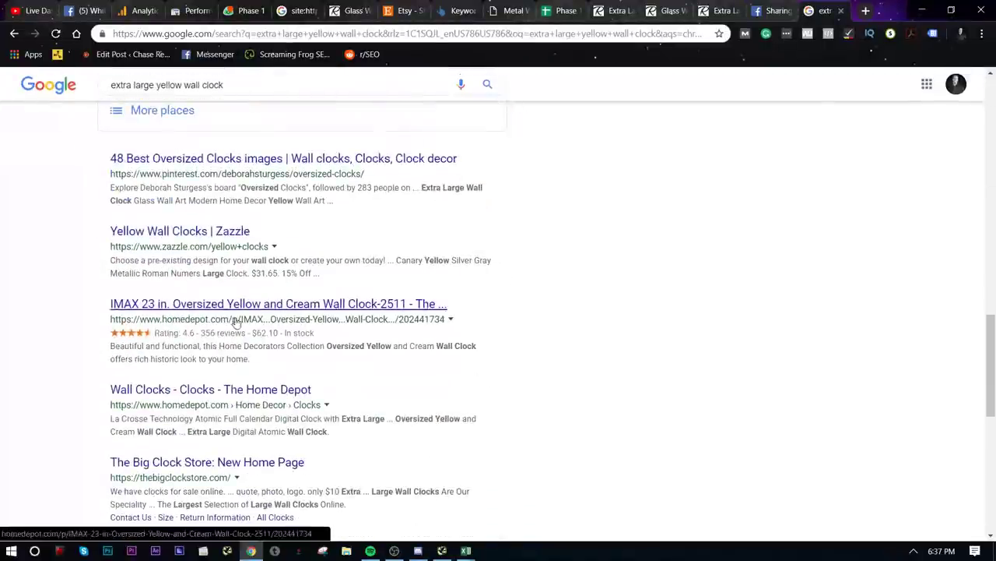
pyautogui.scroll(-6, 296, 233)
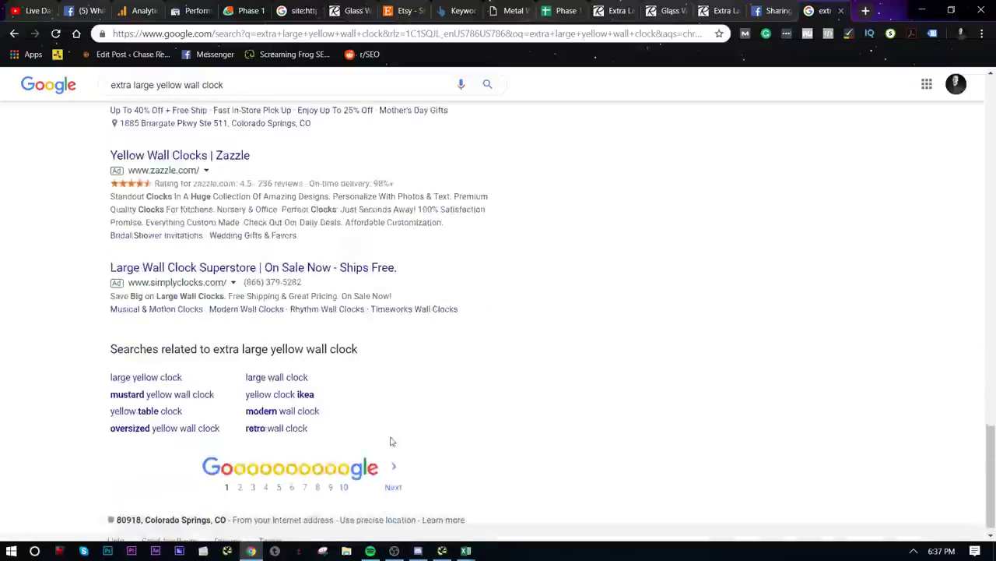
pyautogui.click(392, 471)
pyautogui.scroll(-5, 480, 236)
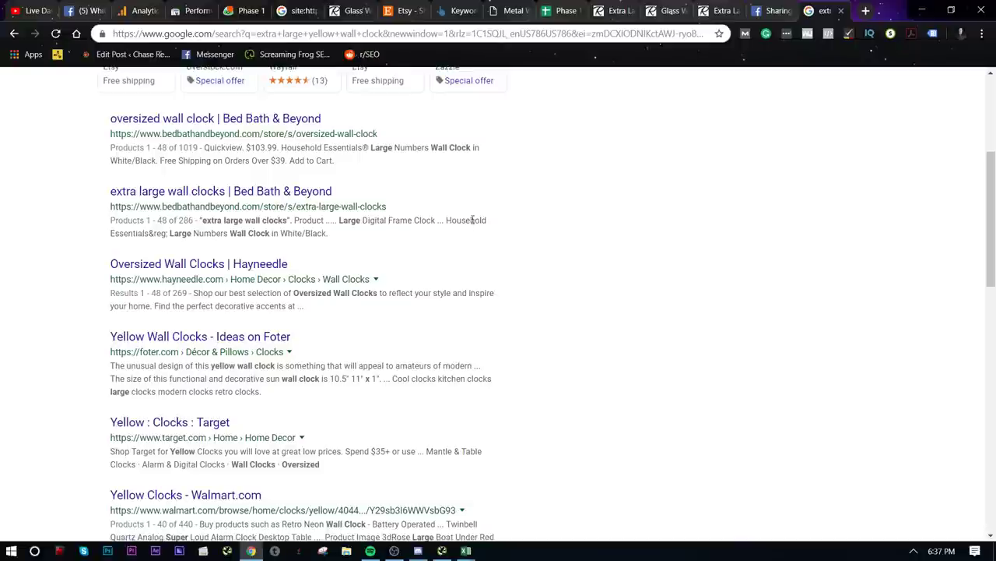
# - Return to the Screaming Frog Crawl sheet and copy the address of the Japanese-Themed-Wall-Clock.html page
pyautogui.click(568, 8)
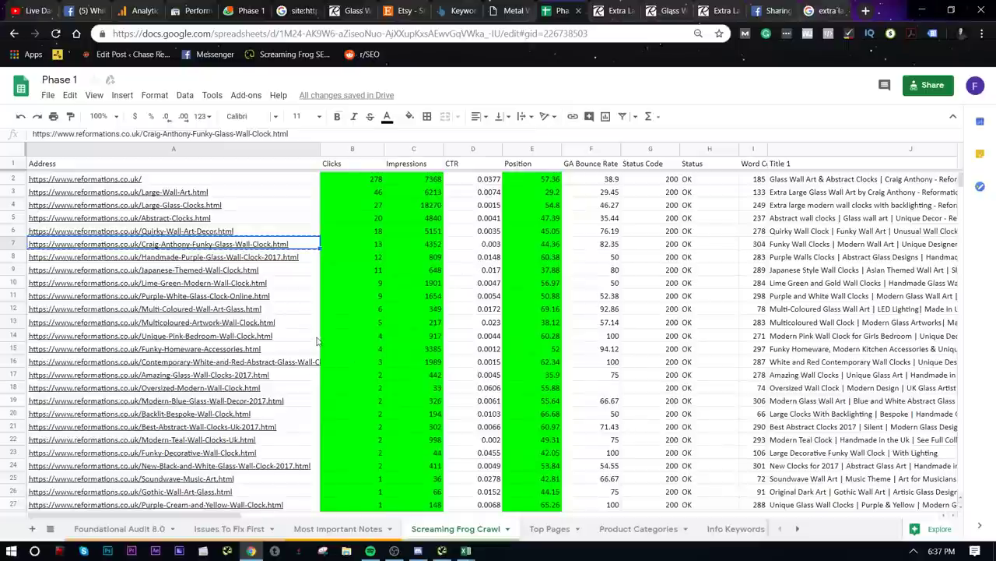
pyautogui.click(249, 260)
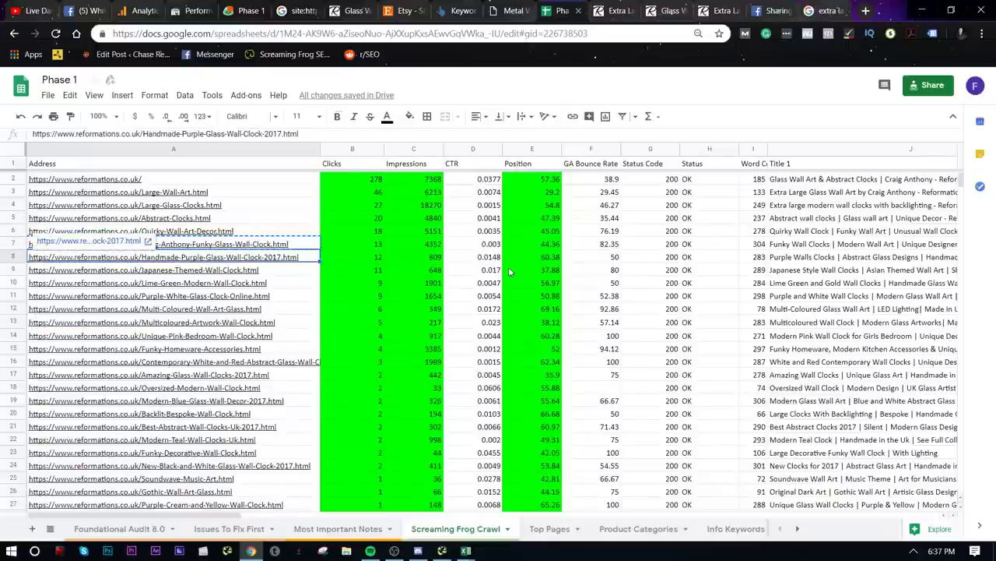
pyautogui.click(271, 274)
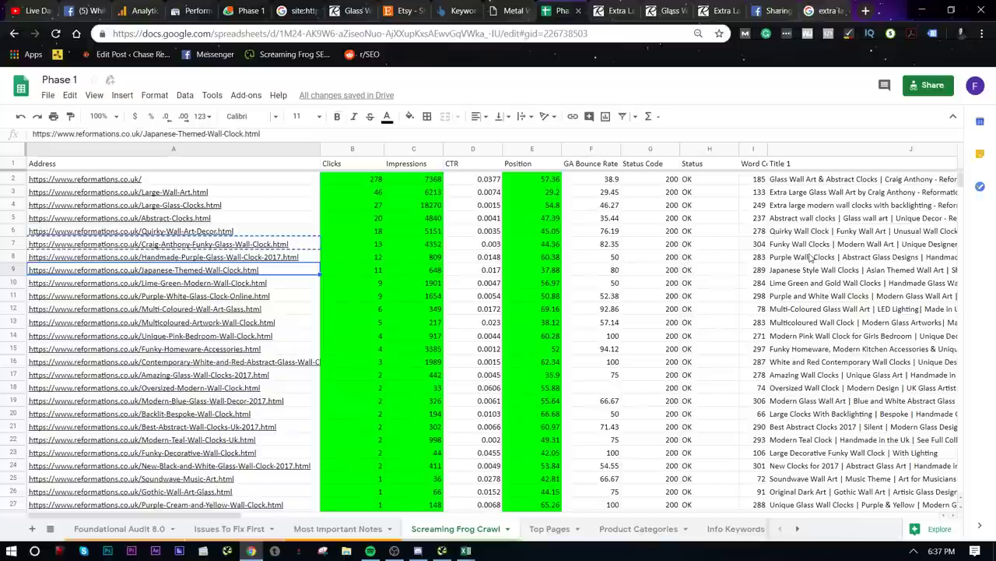
pyautogui.rightClick(237, 274)
pyautogui.click(286, 307)
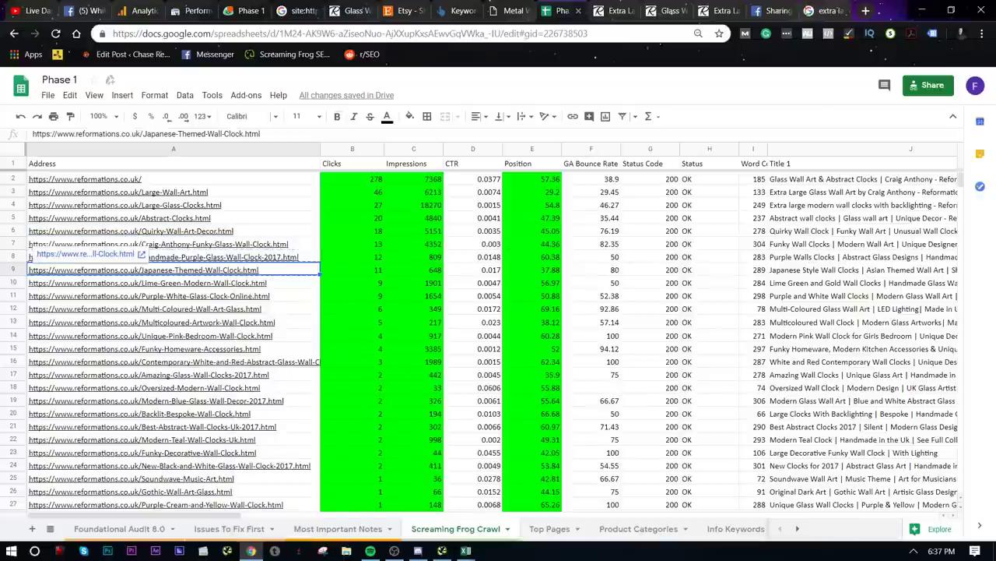
# - Change the Search Console page filter to exactly match the copied Japanese-Themed-Wall-Clock.html address
pyautogui.click(195, 10)
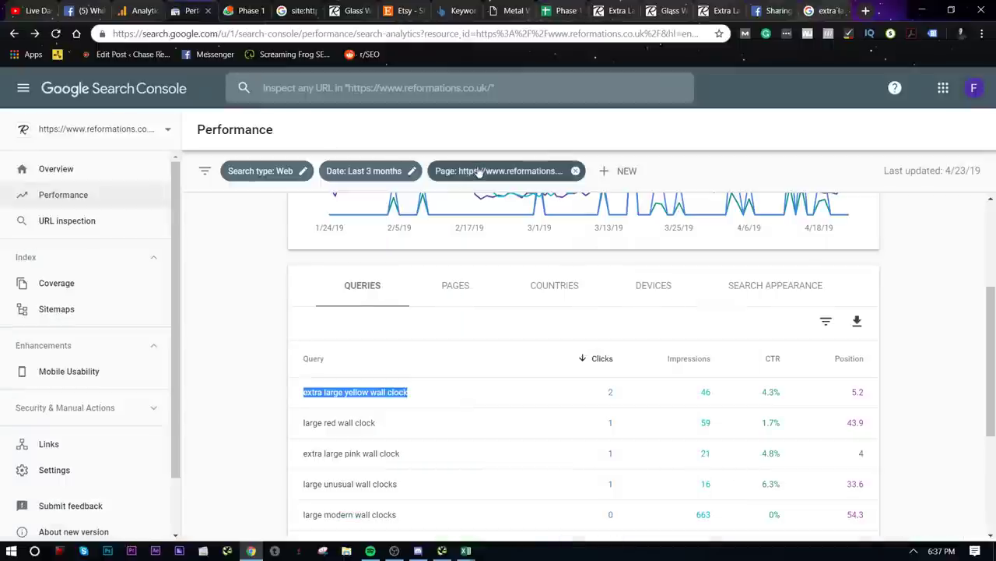
pyautogui.click(478, 171)
pyautogui.tripleClick(583, 335)
pyautogui.rightClick(576, 337)
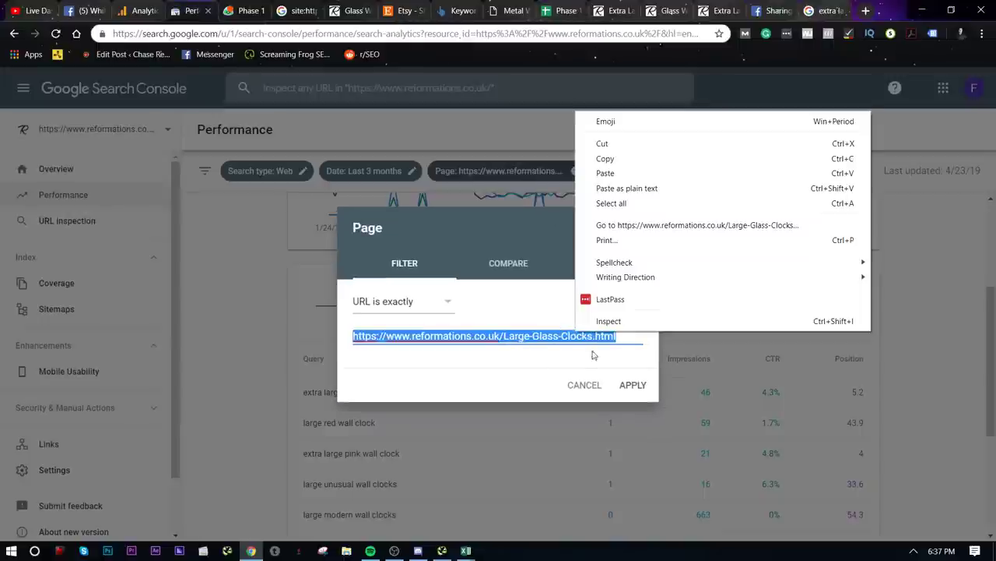
pyautogui.click(623, 173)
pyautogui.click(632, 385)
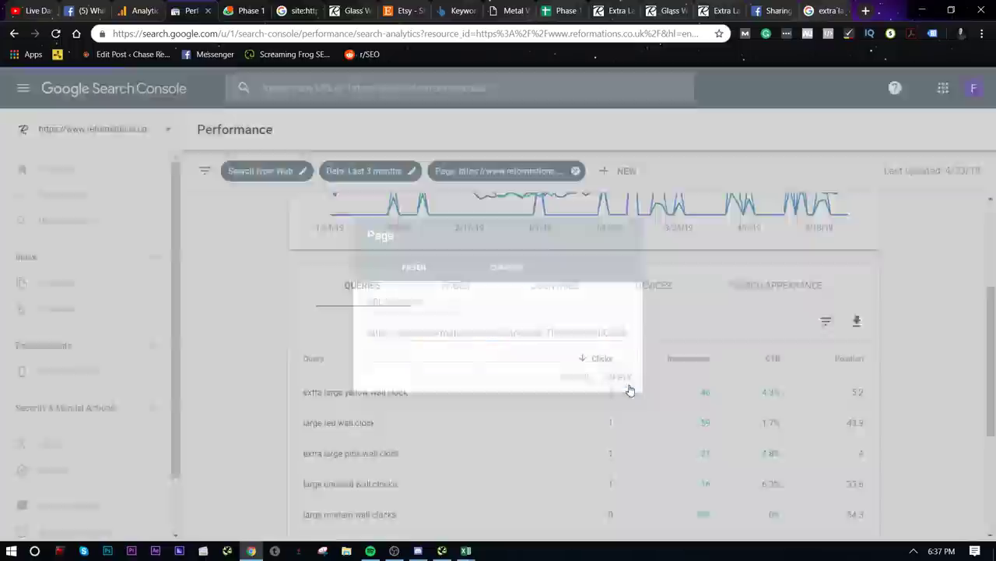
pyautogui.moveTo(576, 393)
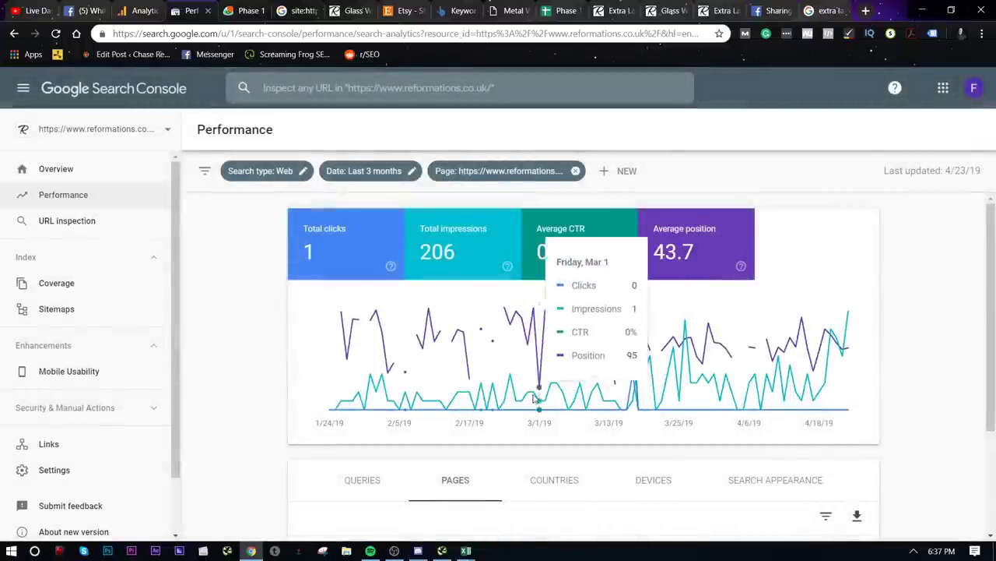
# - List the search queries for the Japanese-Themed-Wall-Clock.html page and review their metrics
pyautogui.scroll(-2, 535, 399)
pyautogui.click(383, 330)
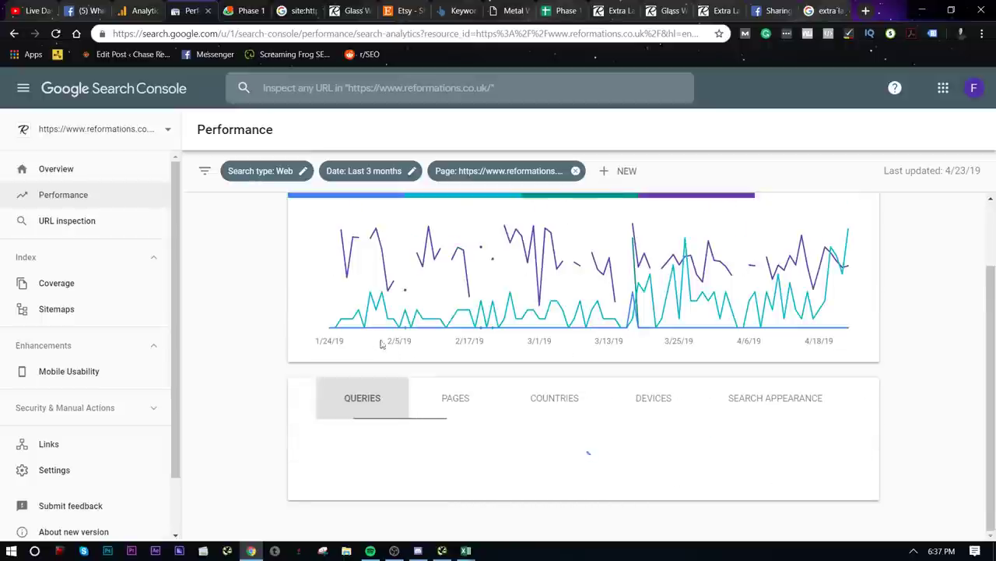
pyautogui.scroll(-1, 434, 373)
pyautogui.scroll(-1, 603, 413)
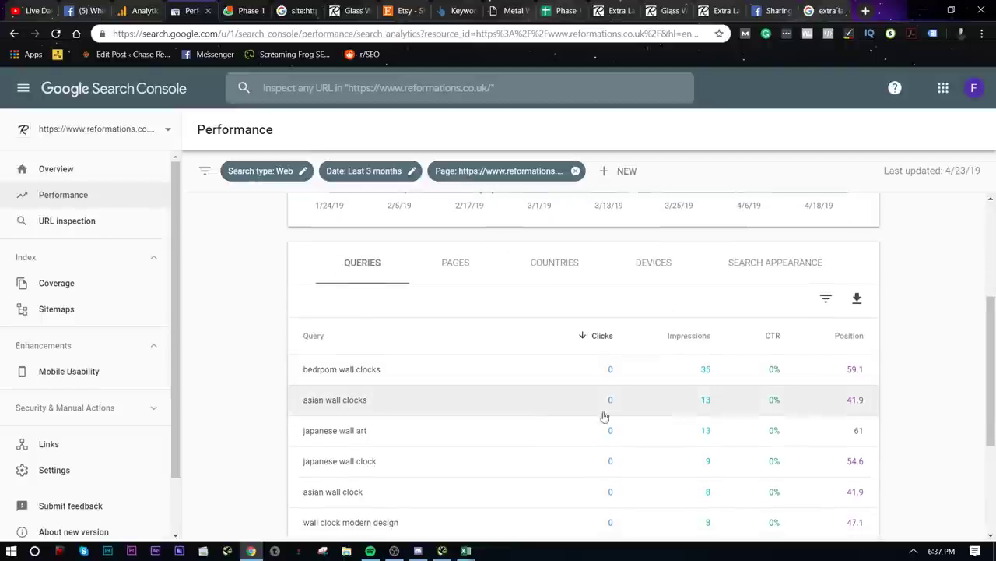
# - Return to the Phase 1 workbook and look through its sheets from Issues To Fix First to Info Keywords
pyautogui.scroll(3, 603, 414)
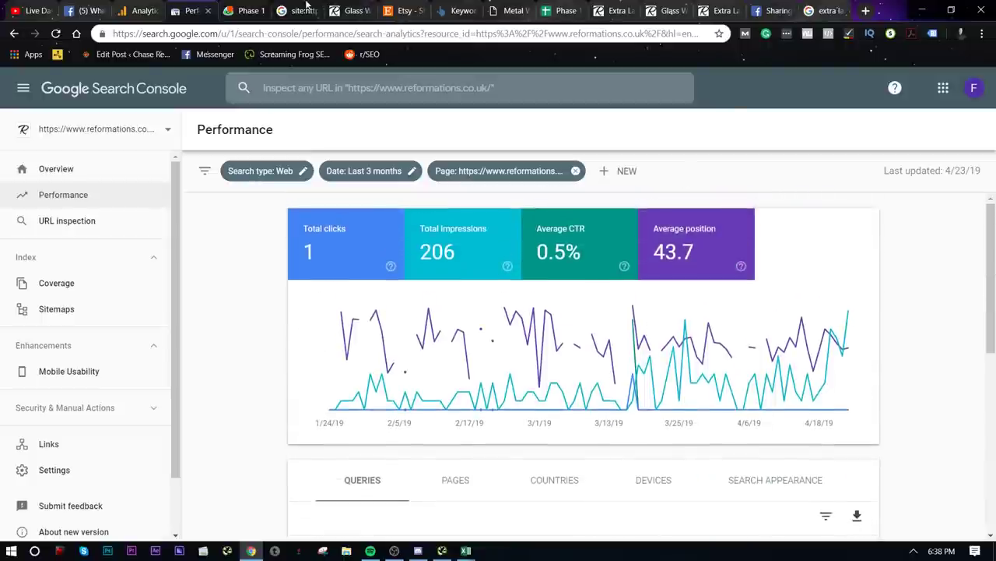
pyautogui.click(306, 9)
pyautogui.click(248, 10)
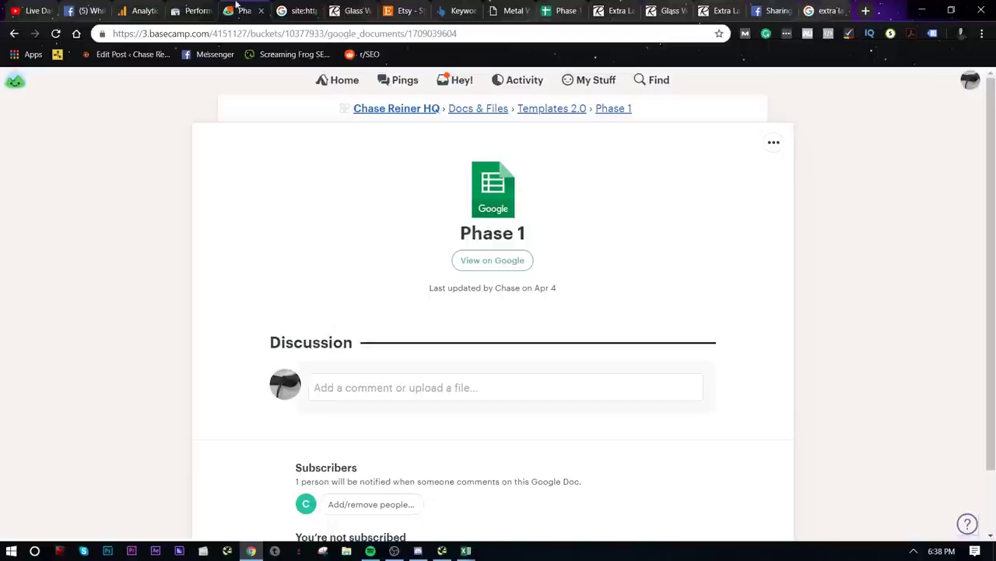
pyautogui.click(566, 10)
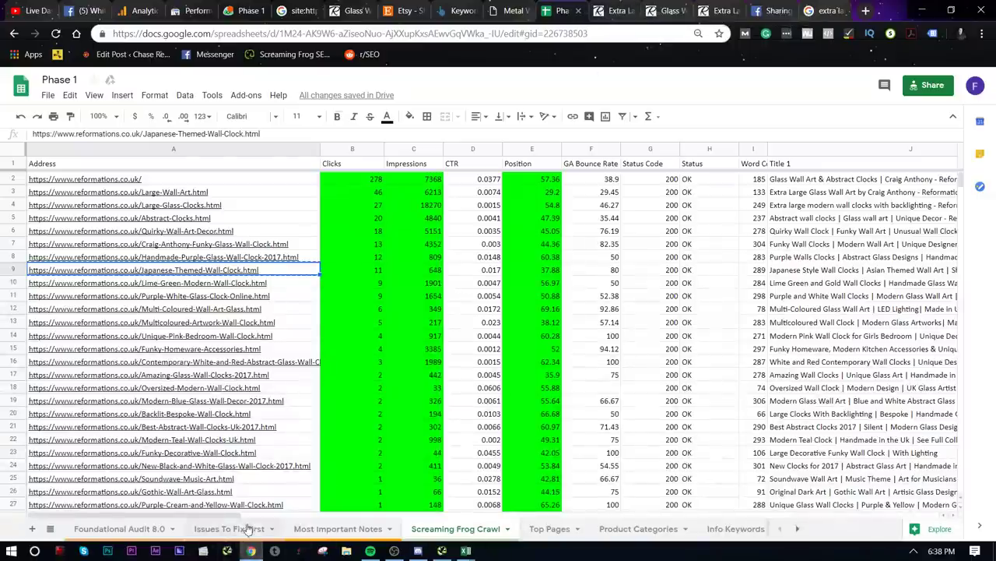
pyautogui.click(247, 528)
pyautogui.click(338, 529)
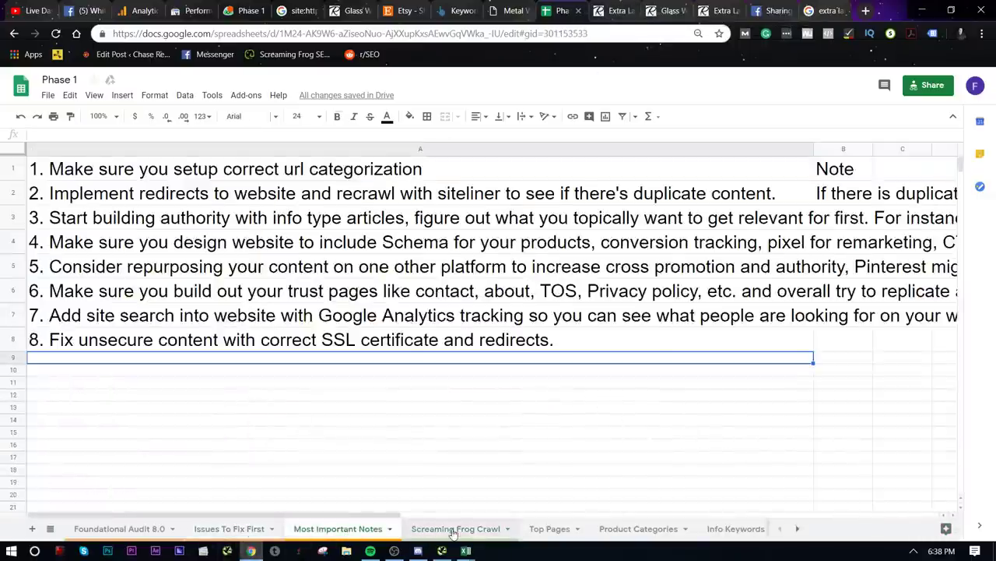
pyautogui.click(389, 532)
pyautogui.click(456, 530)
pyautogui.click(626, 532)
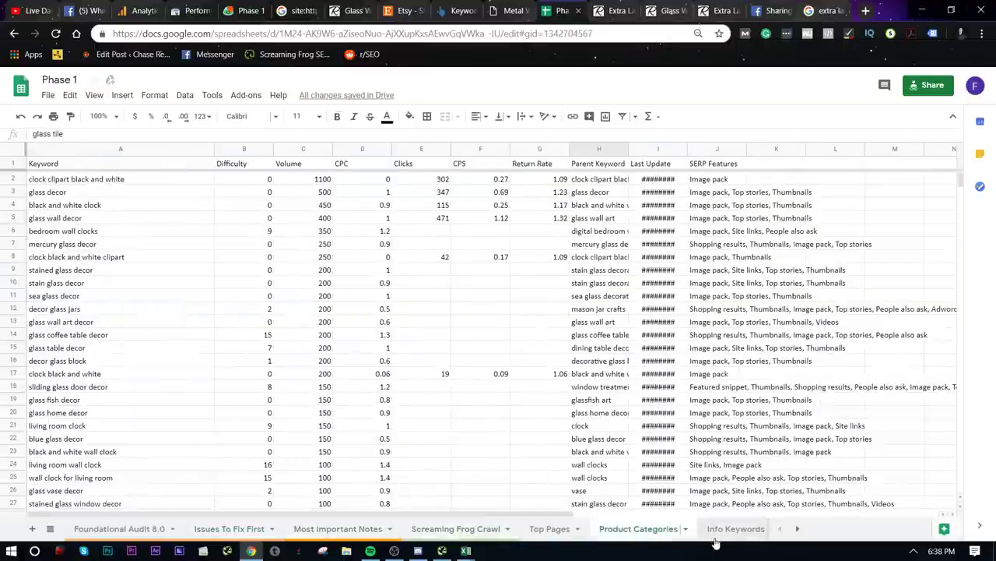
pyautogui.click(731, 529)
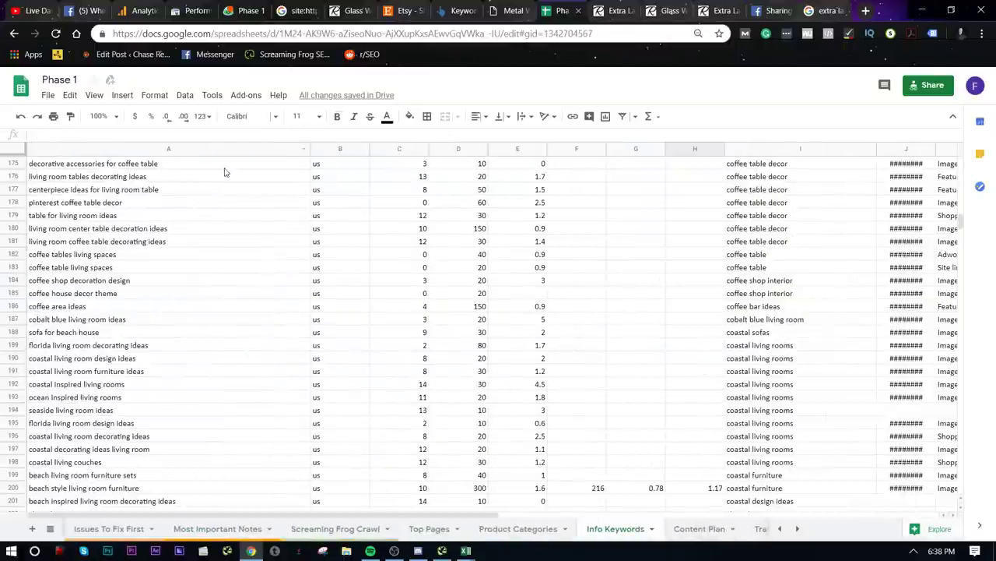
pyautogui.moveTo(225, 171); pyautogui.dragTo(249, 374)
pyautogui.click(249, 384)
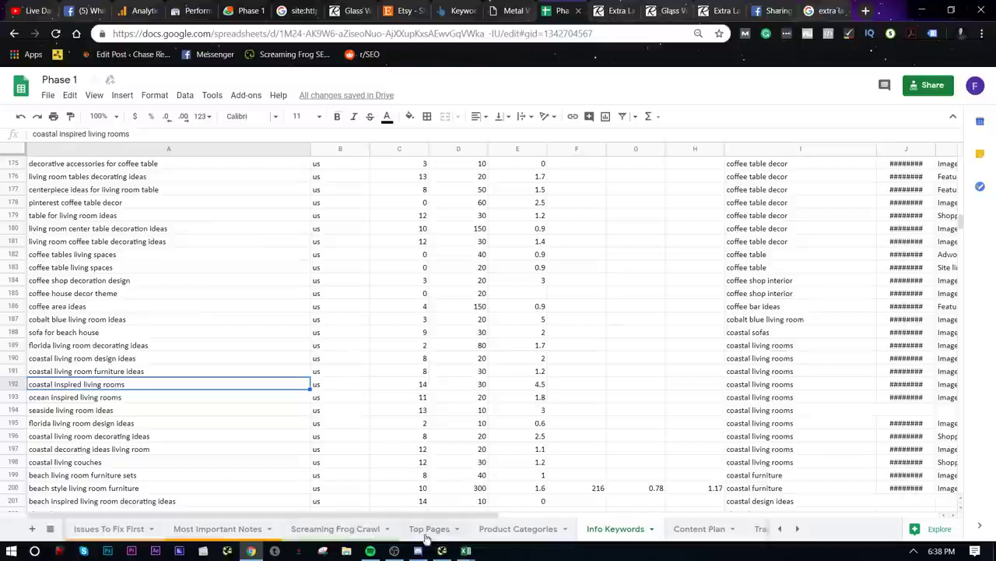
# - Add "9. Figure out what some of the competitors are doing that you want to replicate." below note 8 on the Most Important Notes sheet
pyautogui.click(206, 530)
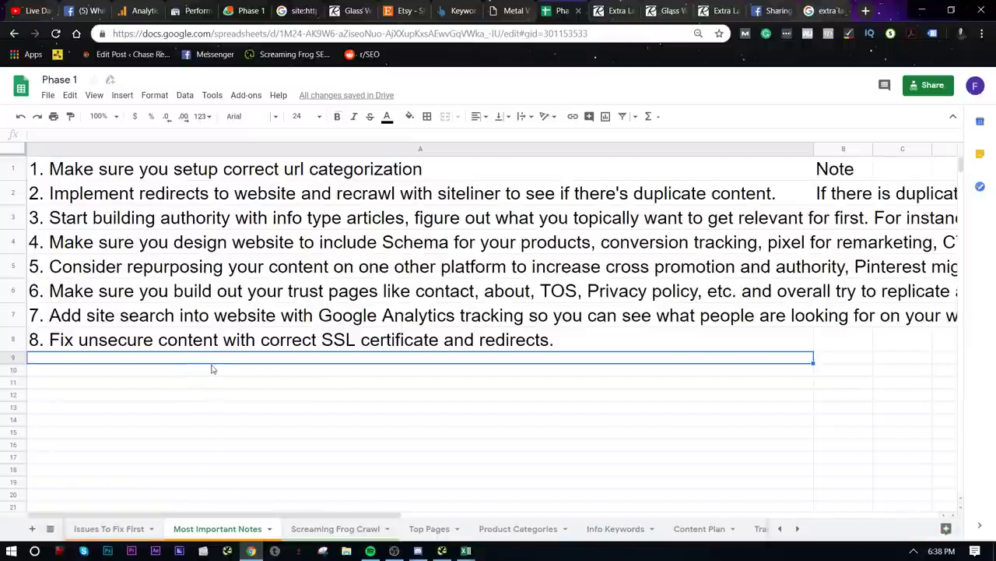
pyautogui.write('9. ')
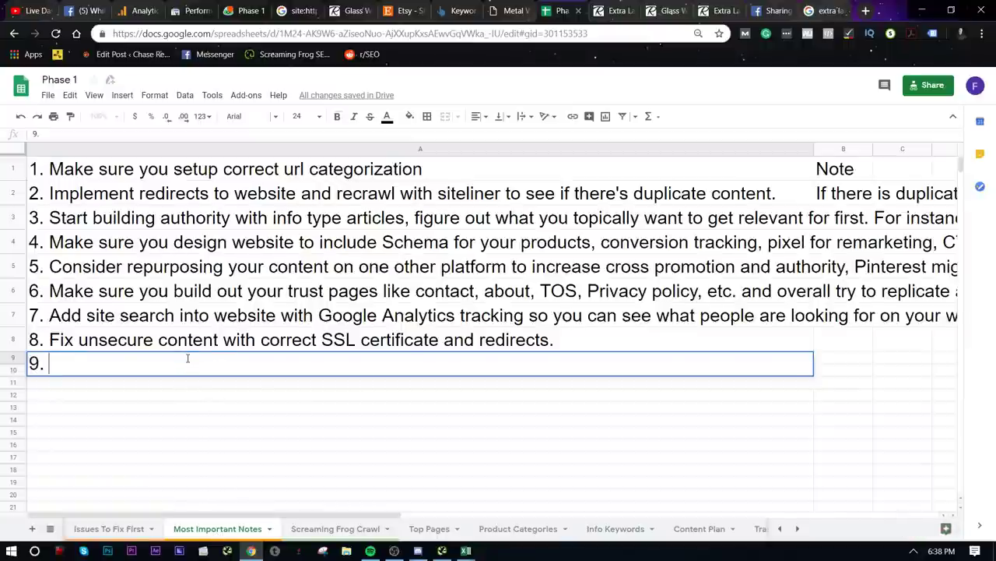
pyautogui.write('Figure out hwa')
pyautogui.press('BackSpace')
pyautogui.press('BackSpace')
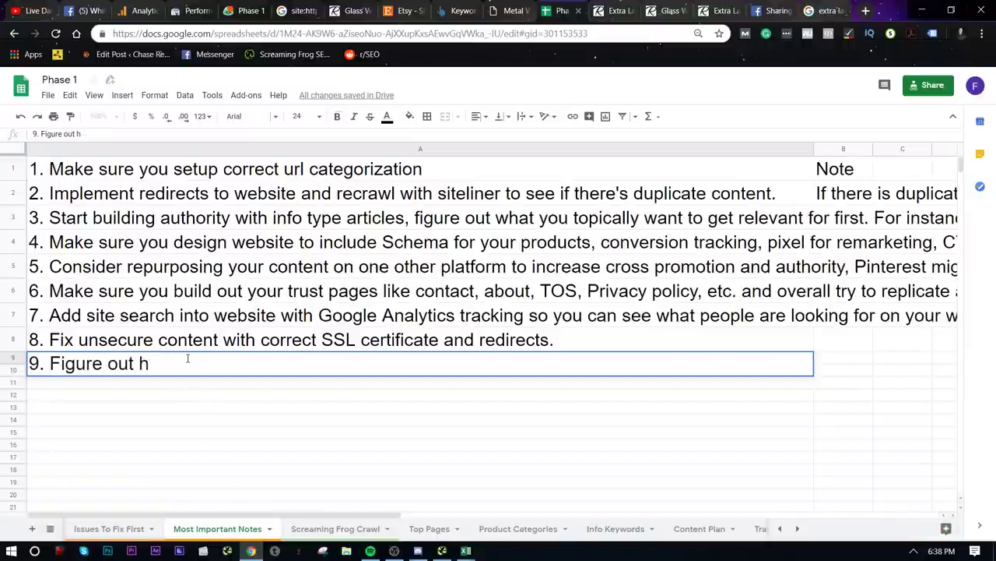
pyautogui.press('BackSpace')
pyautogui.write('what some of th')
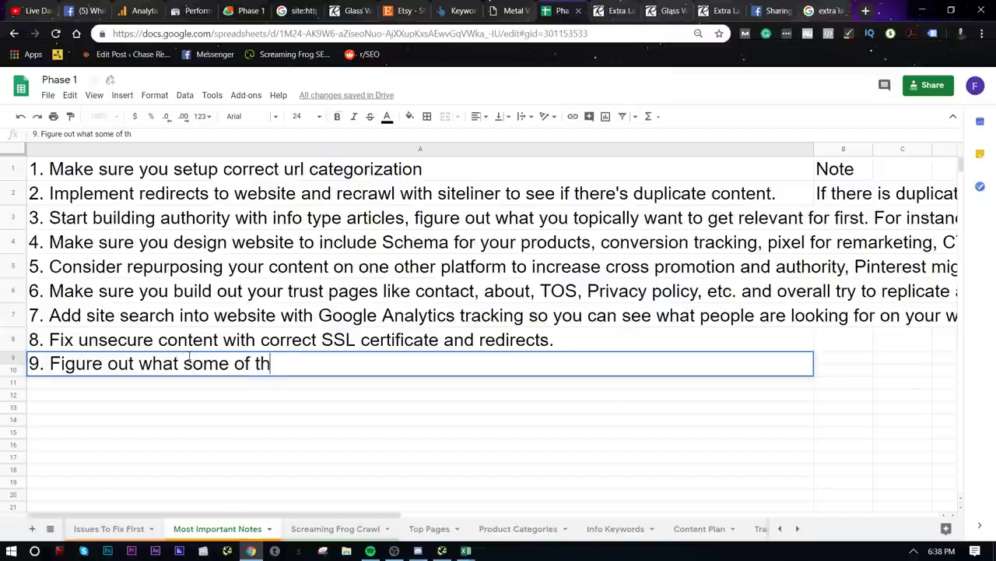
pyautogui.write('e compeitt')
pyautogui.press('BackSpace')
pyautogui.press('BackSpace')
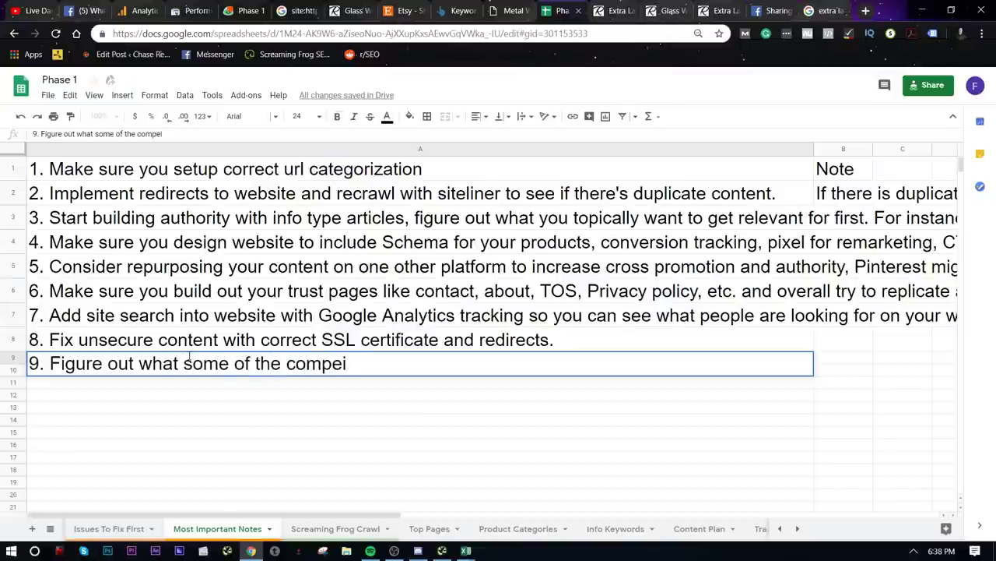
pyautogui.press('BackSpace')
pyautogui.write('titors that')
pyautogui.press('BackSpace')
pyautogui.press('BackSpace')
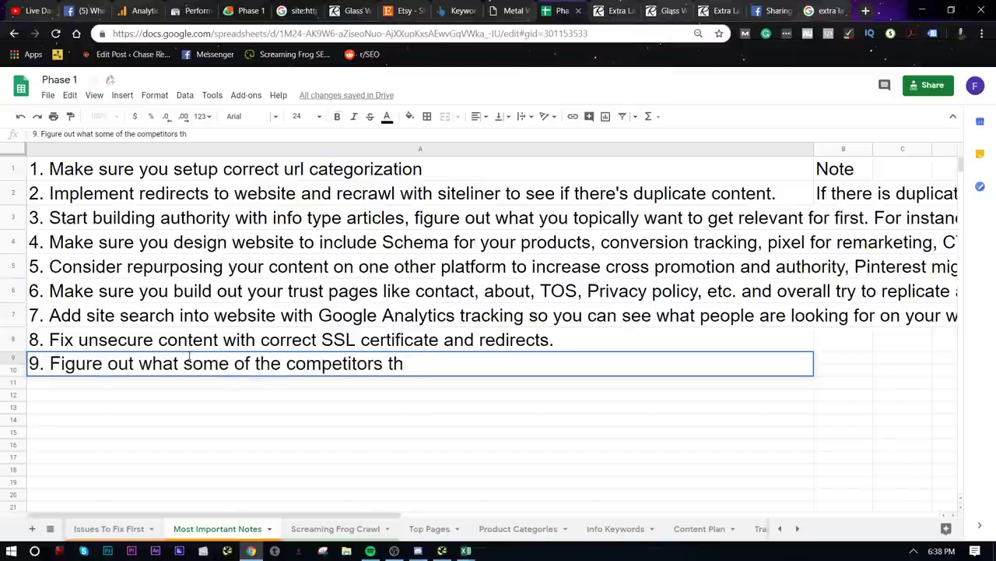
pyautogui.press('BackSpace')
pyautogui.press('BackSpace')
pyautogui.write('are doing that yo')
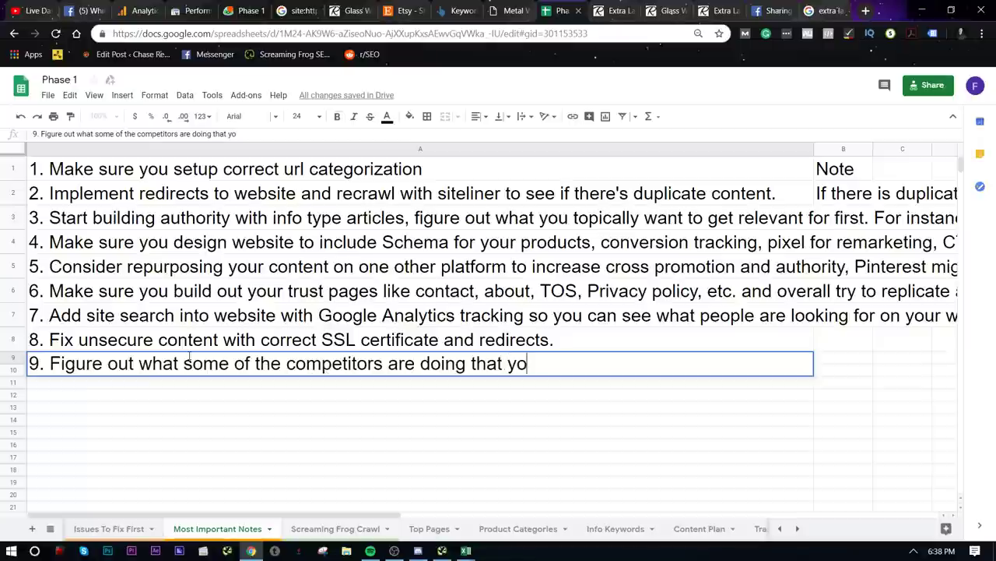
pyautogui.write('u want to replicat')
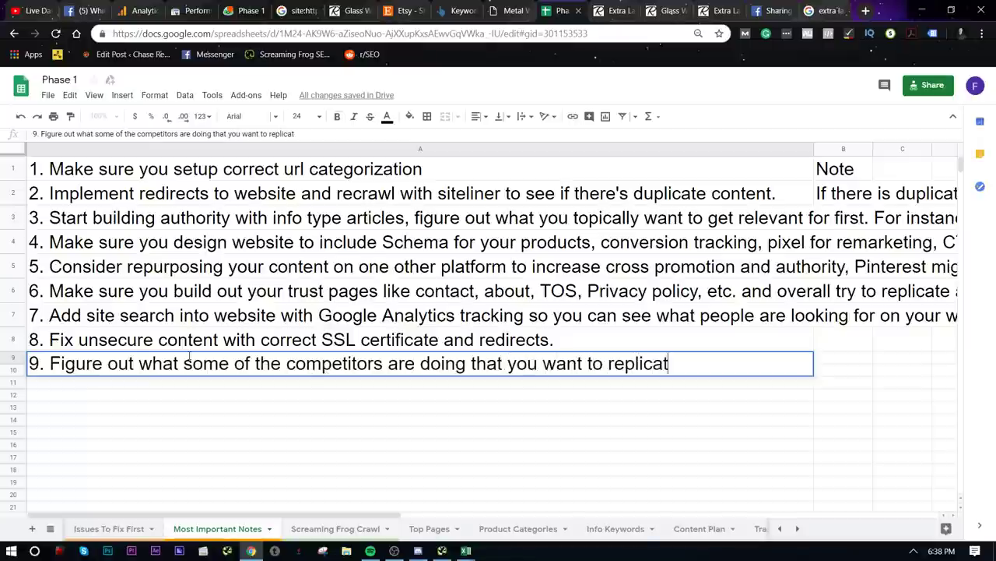
pyautogui.write('e.')
pyautogui.click(242, 408)
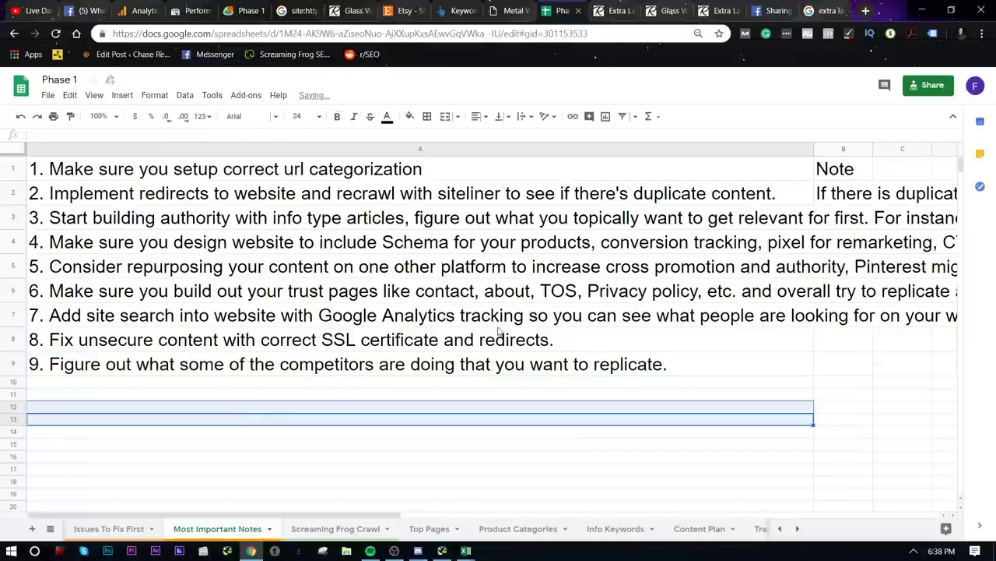
pyautogui.click(533, 374)
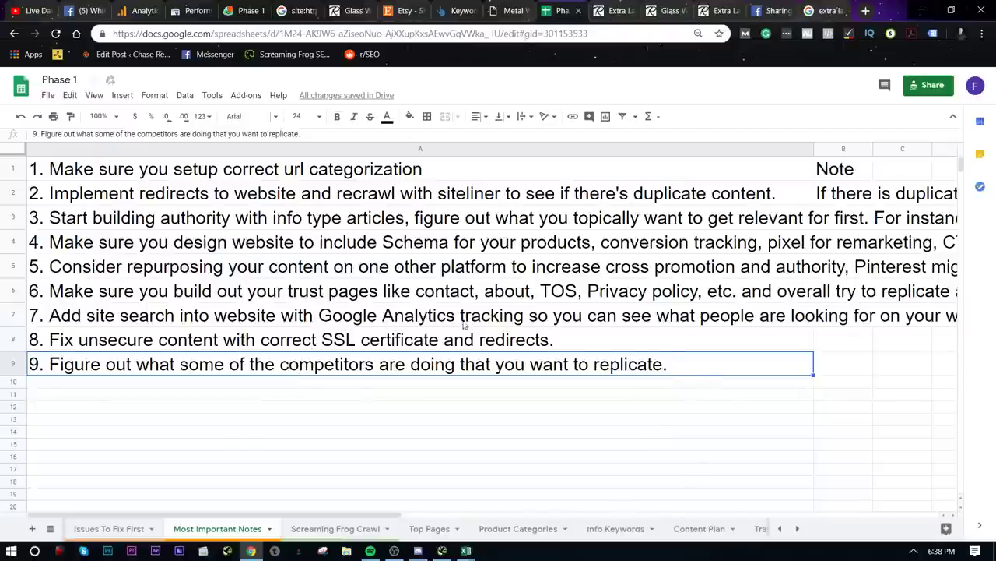
pyautogui.tripleClick(683, 365)
pyautogui.press('Return')
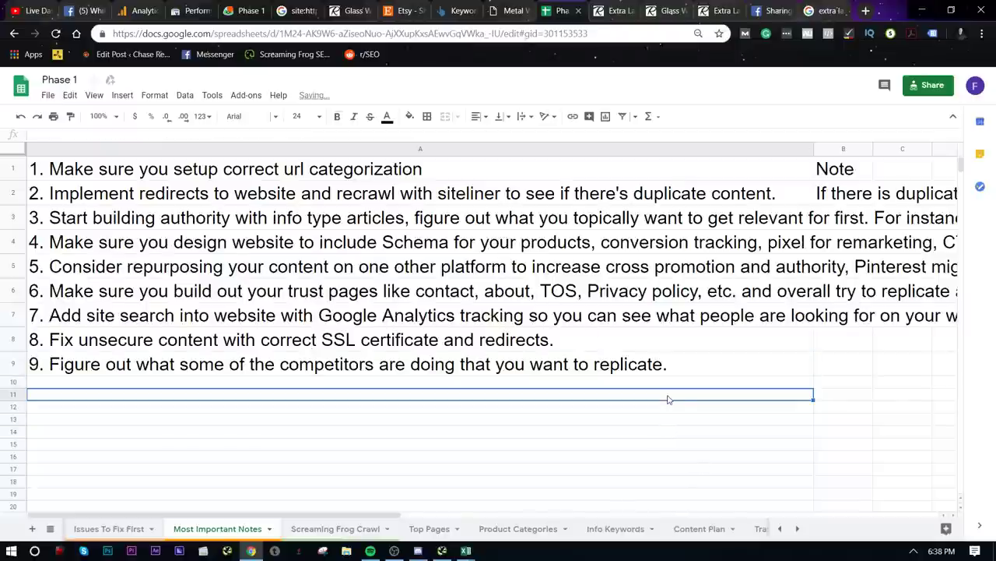
pyautogui.click(667, 374)
pyautogui.tripleClick(675, 364)
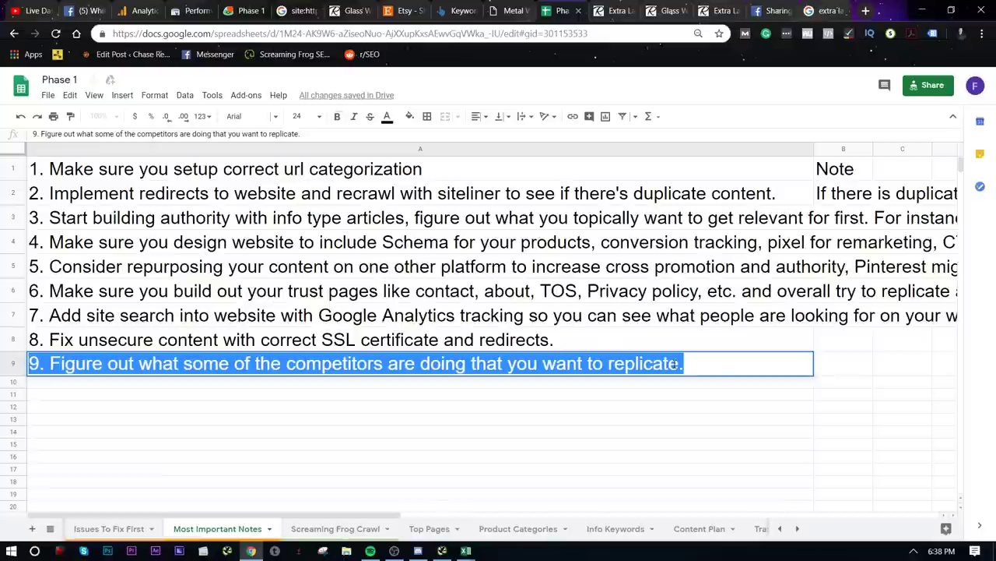
pyautogui.click(677, 381)
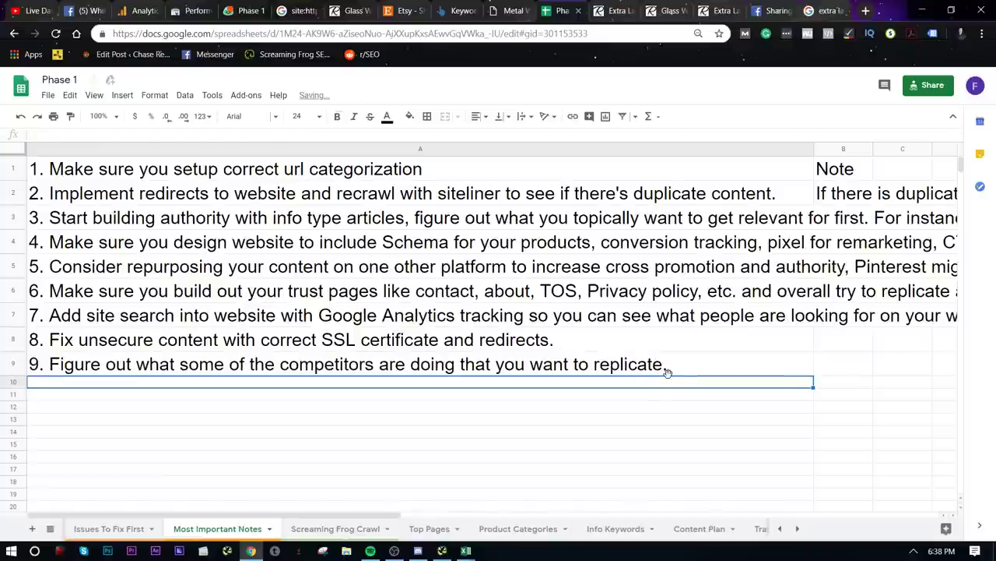
pyautogui.click(668, 373)
pyautogui.click(680, 393)
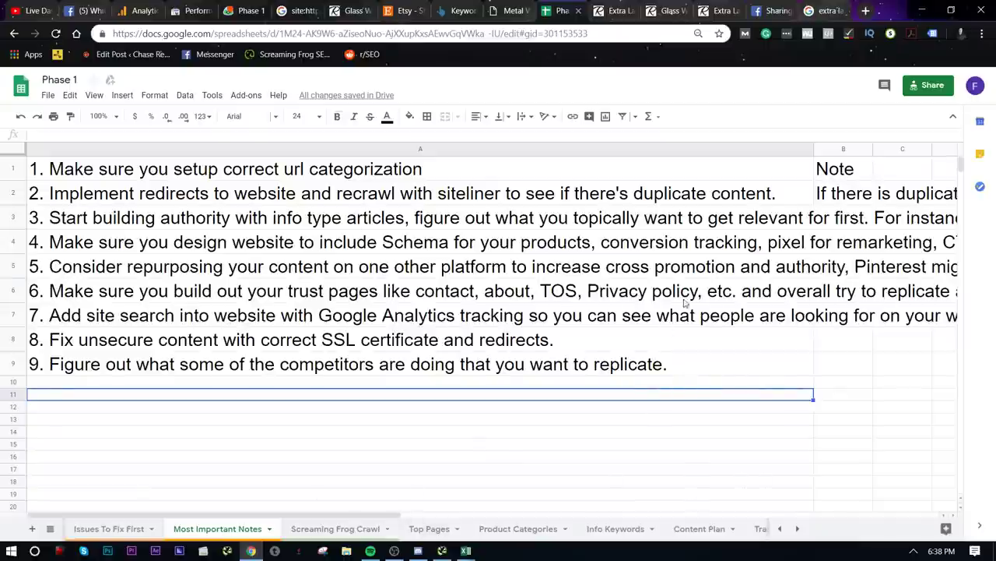
pyautogui.doubleClick(722, 360)
pyautogui.click(701, 445)
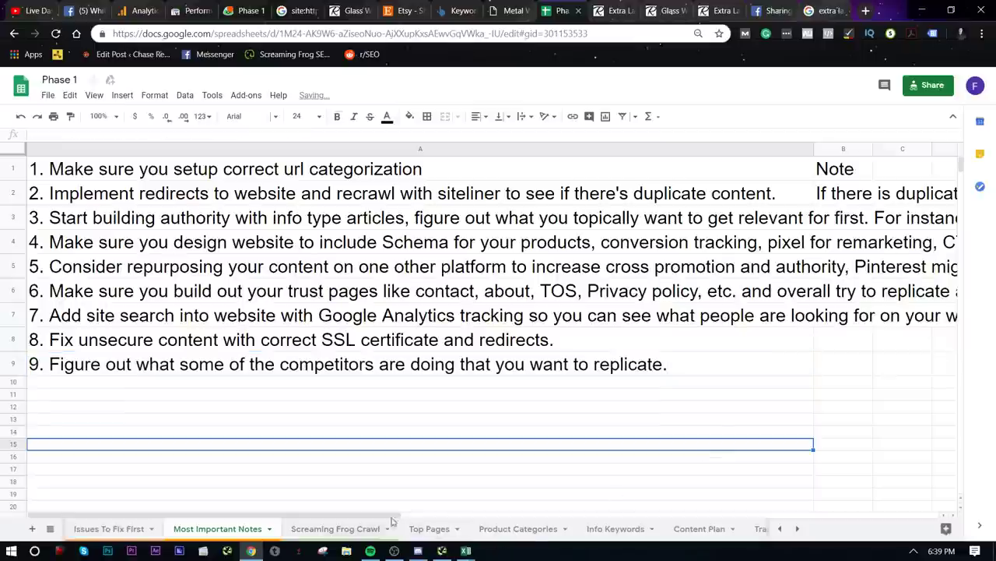
pyautogui.moveTo(393, 516); pyautogui.dragTo(377, 498)
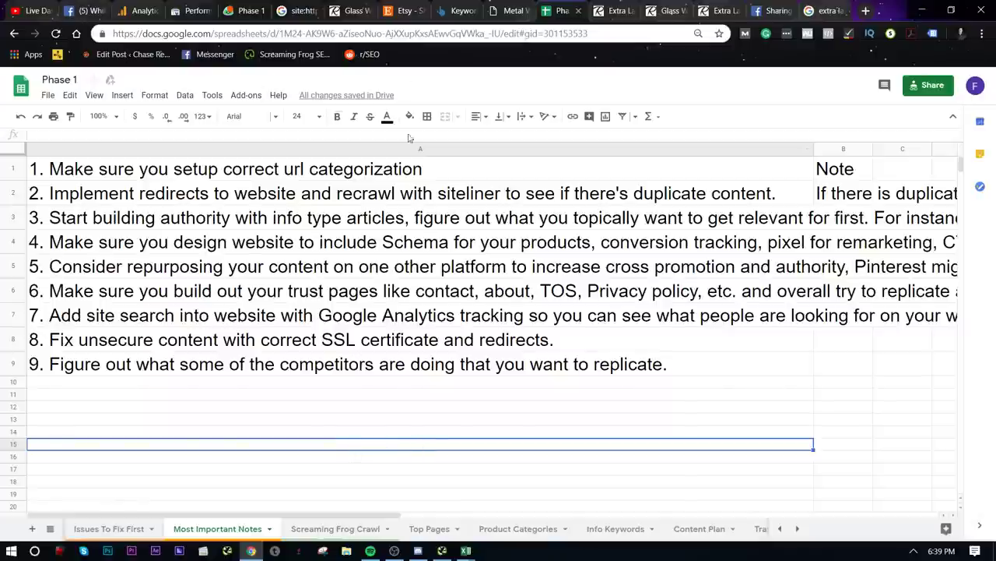
# - Check the live chat on the YouTube streaming dashboard and return to the Phase 1 workbook
pyautogui.click(22, 8)
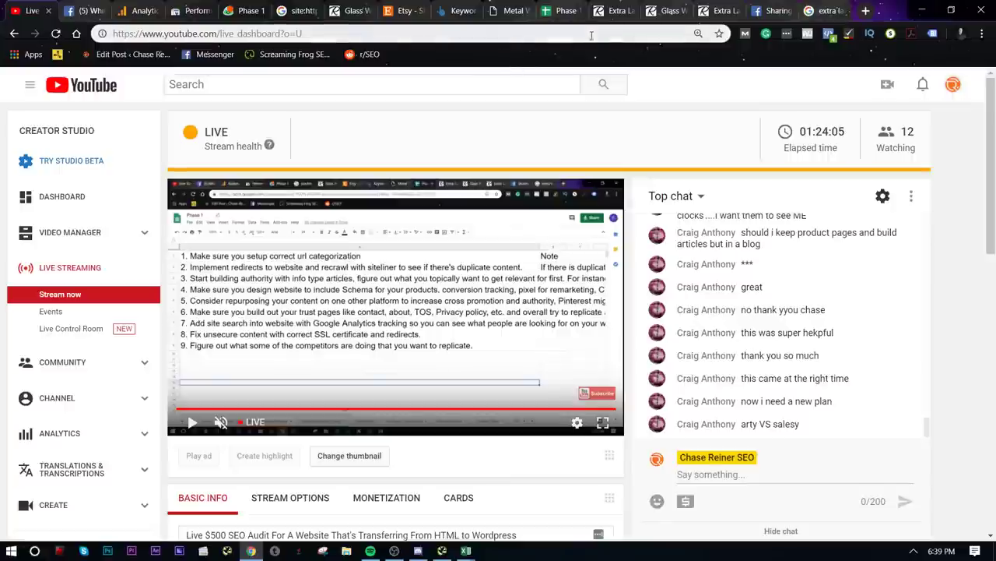
pyautogui.click(554, 6)
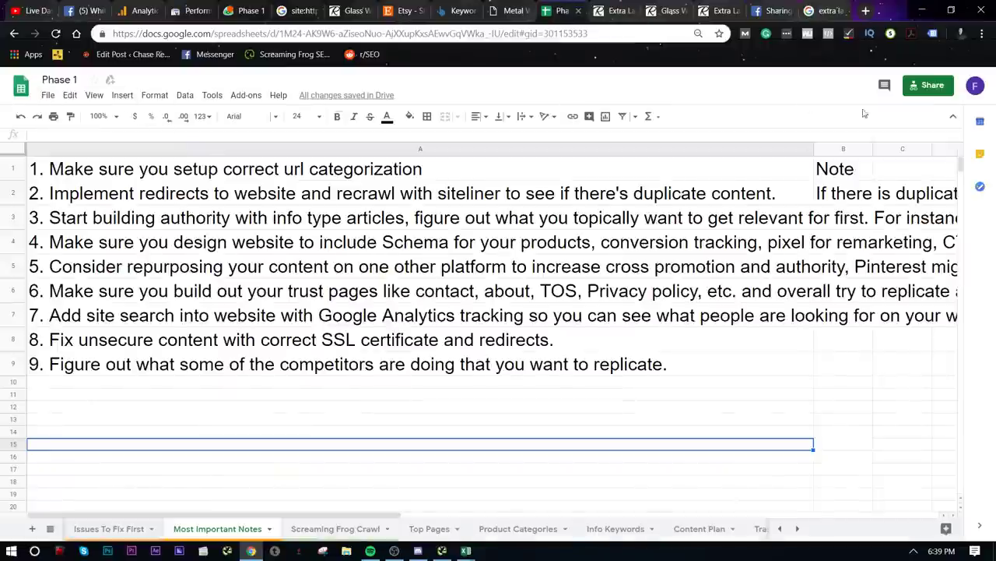
# - Save the workbook's link sharing as anyone with the link can edit, and copy the sharing link
pyautogui.click(928, 85)
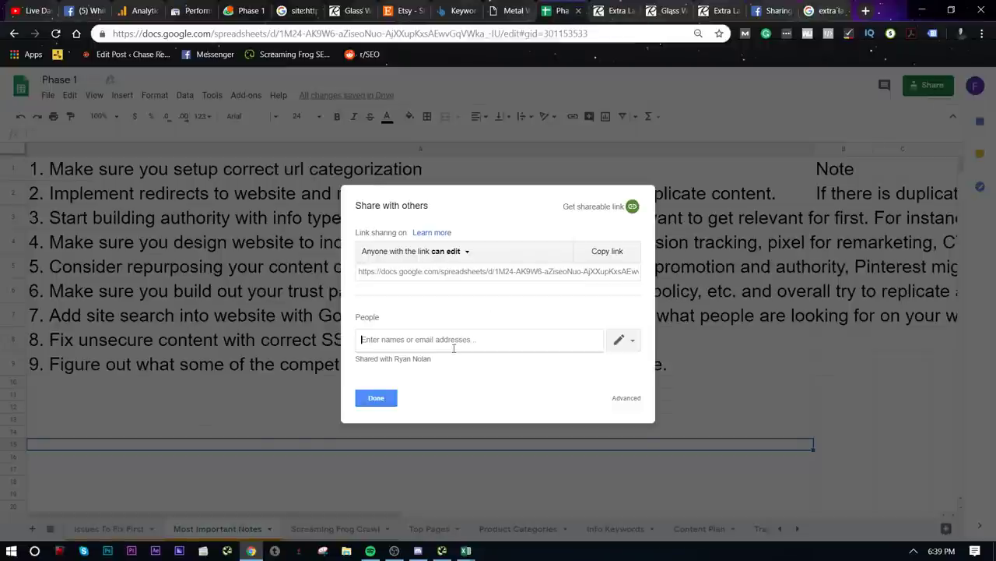
pyautogui.click(470, 251)
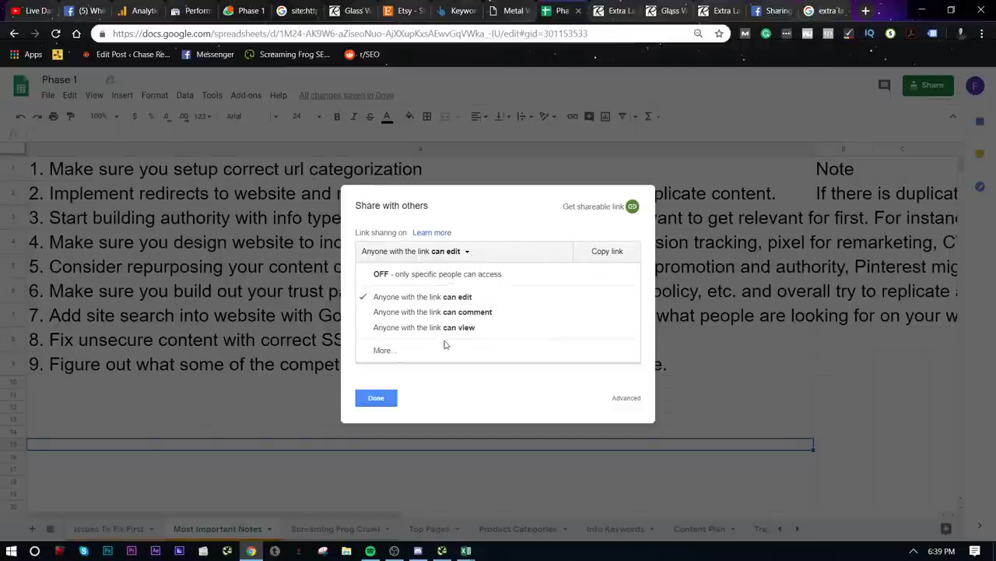
pyautogui.click(383, 349)
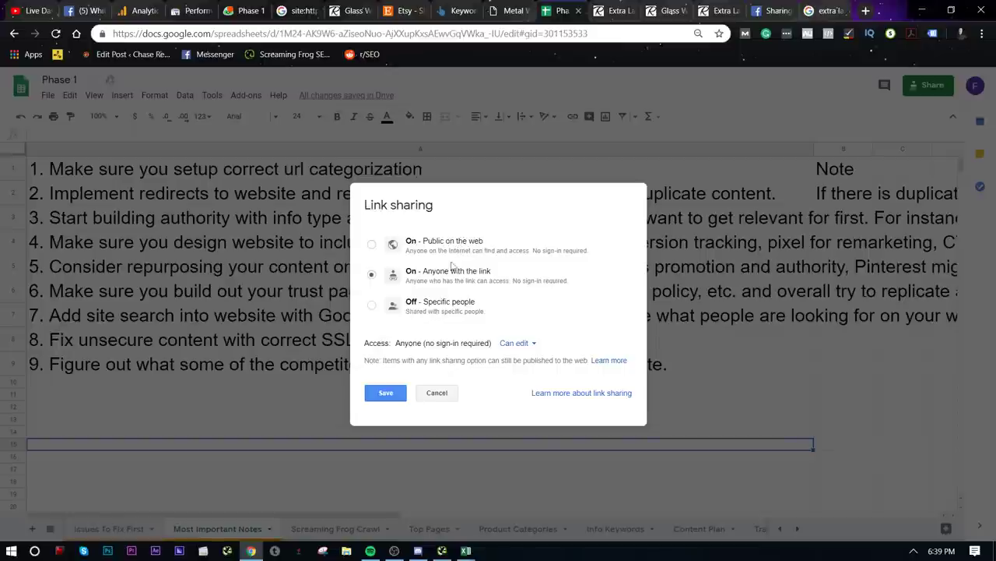
pyautogui.click(514, 342)
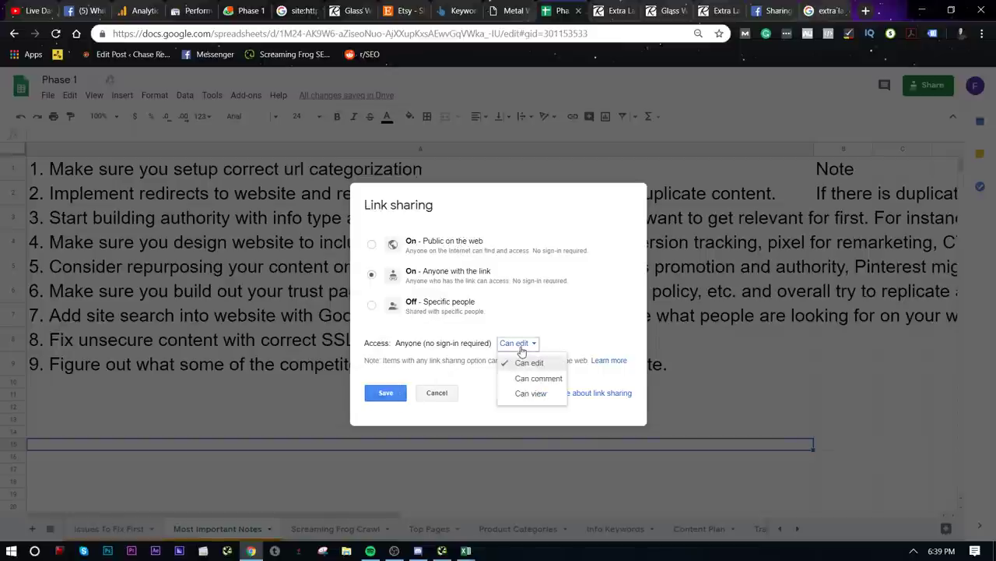
pyautogui.click(518, 360)
pyautogui.click(386, 393)
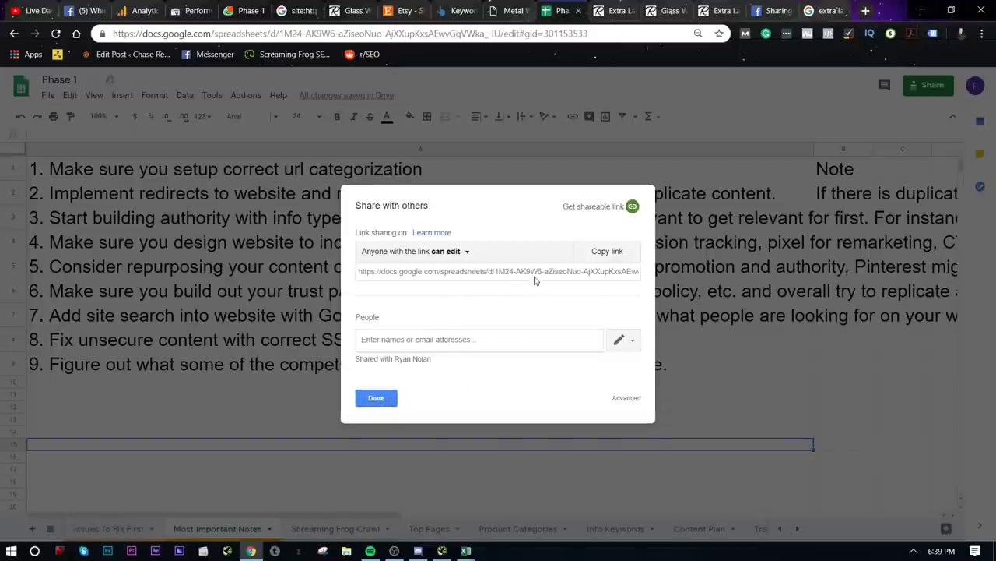
pyautogui.click(609, 255)
pyautogui.click(375, 399)
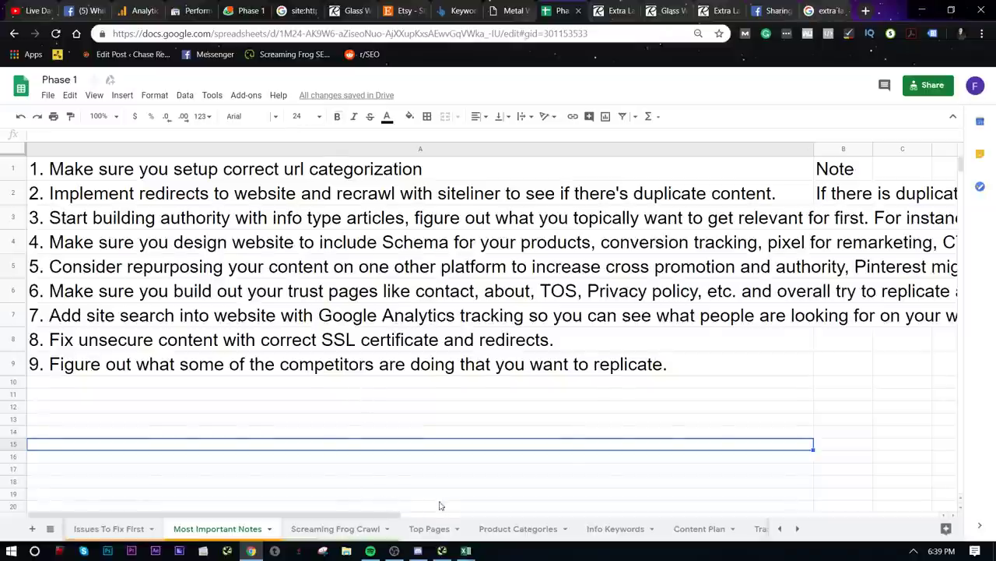
# - Switch to OBS and stop the recording
pyautogui.click(395, 550)
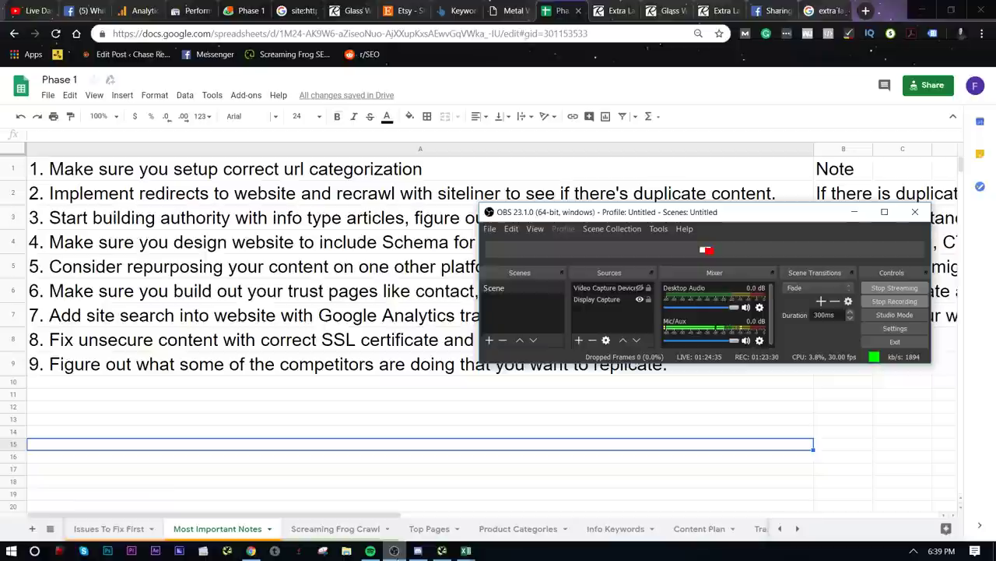
pyautogui.click(916, 300)
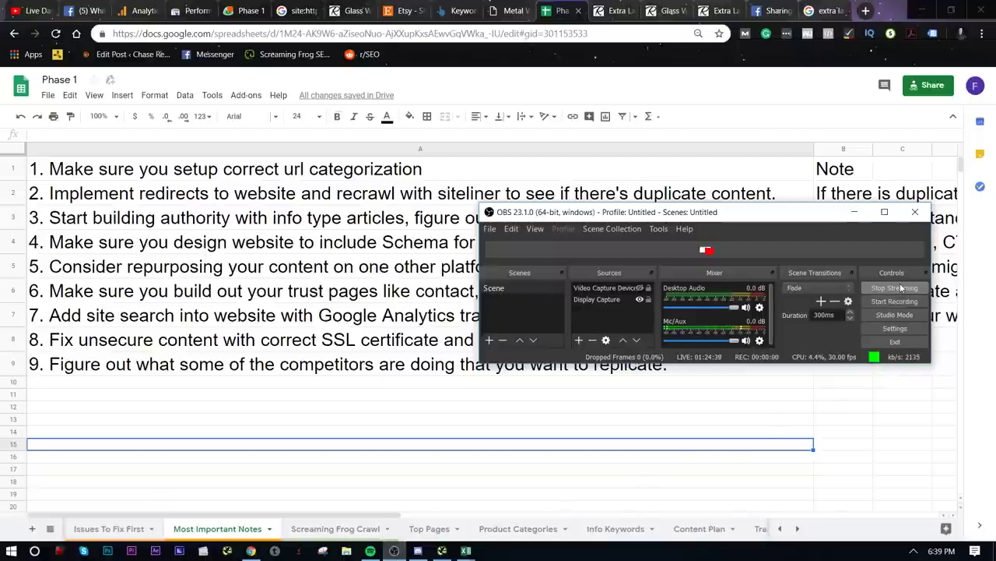